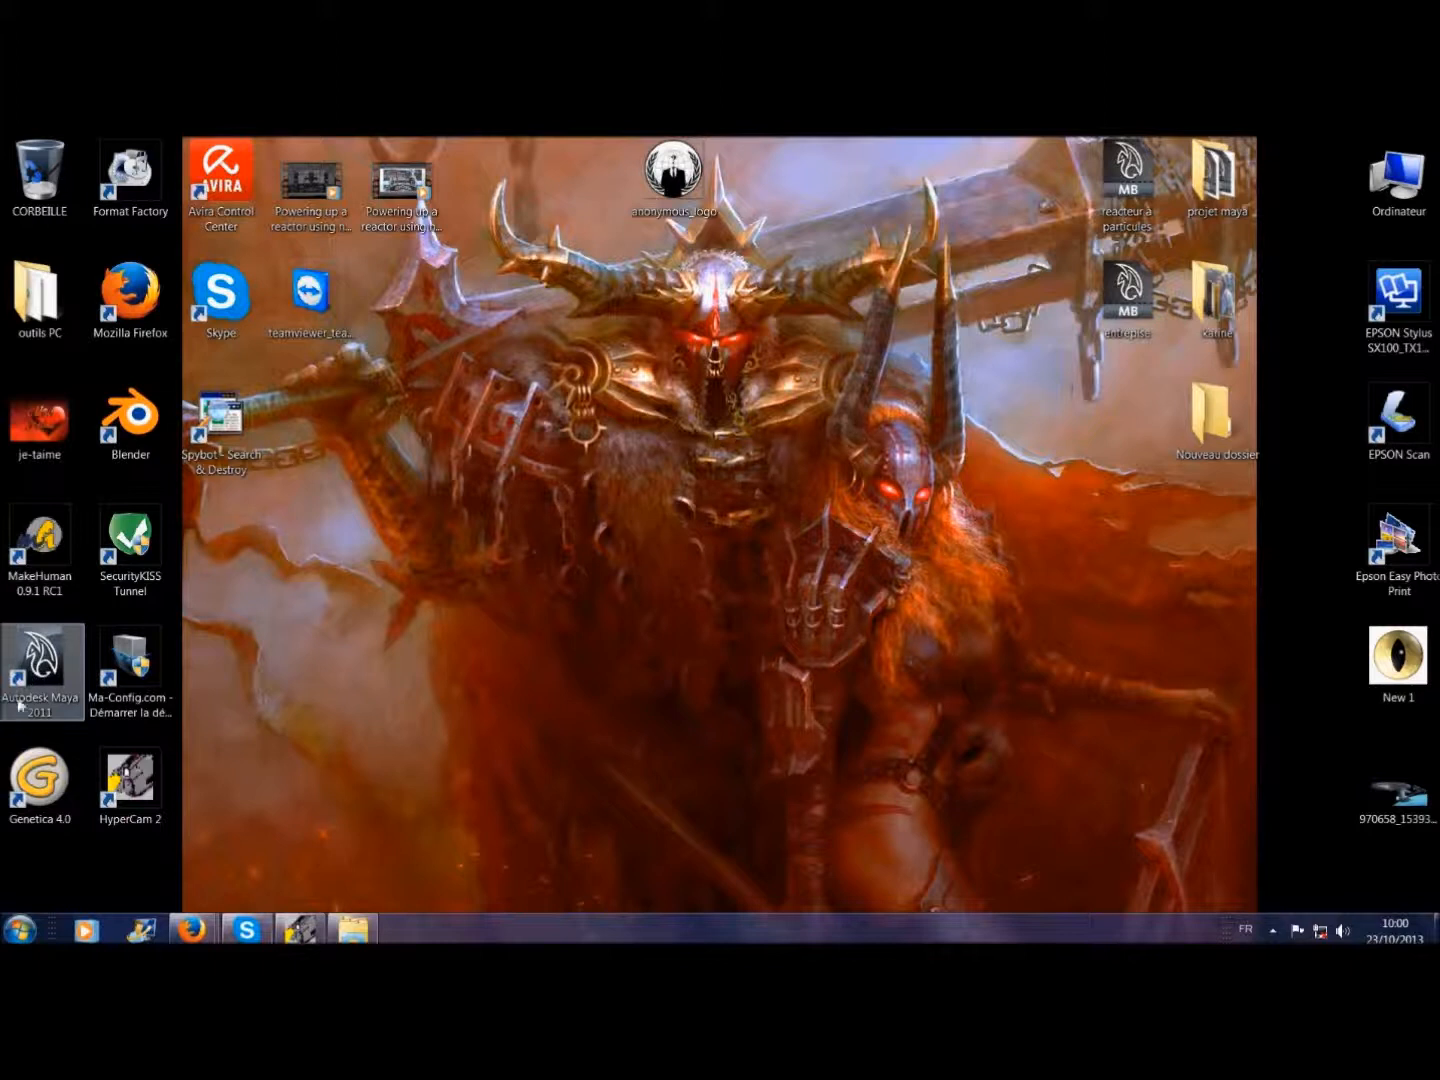
- View the anonymous_logo image from the desktop, close it, and place its icon beside the video files
{"action": "left_click_drag", "start_coordinate": [673, 172], "coordinate": [673, 540]}
{"action": "double_click", "coordinate": [668, 548]}
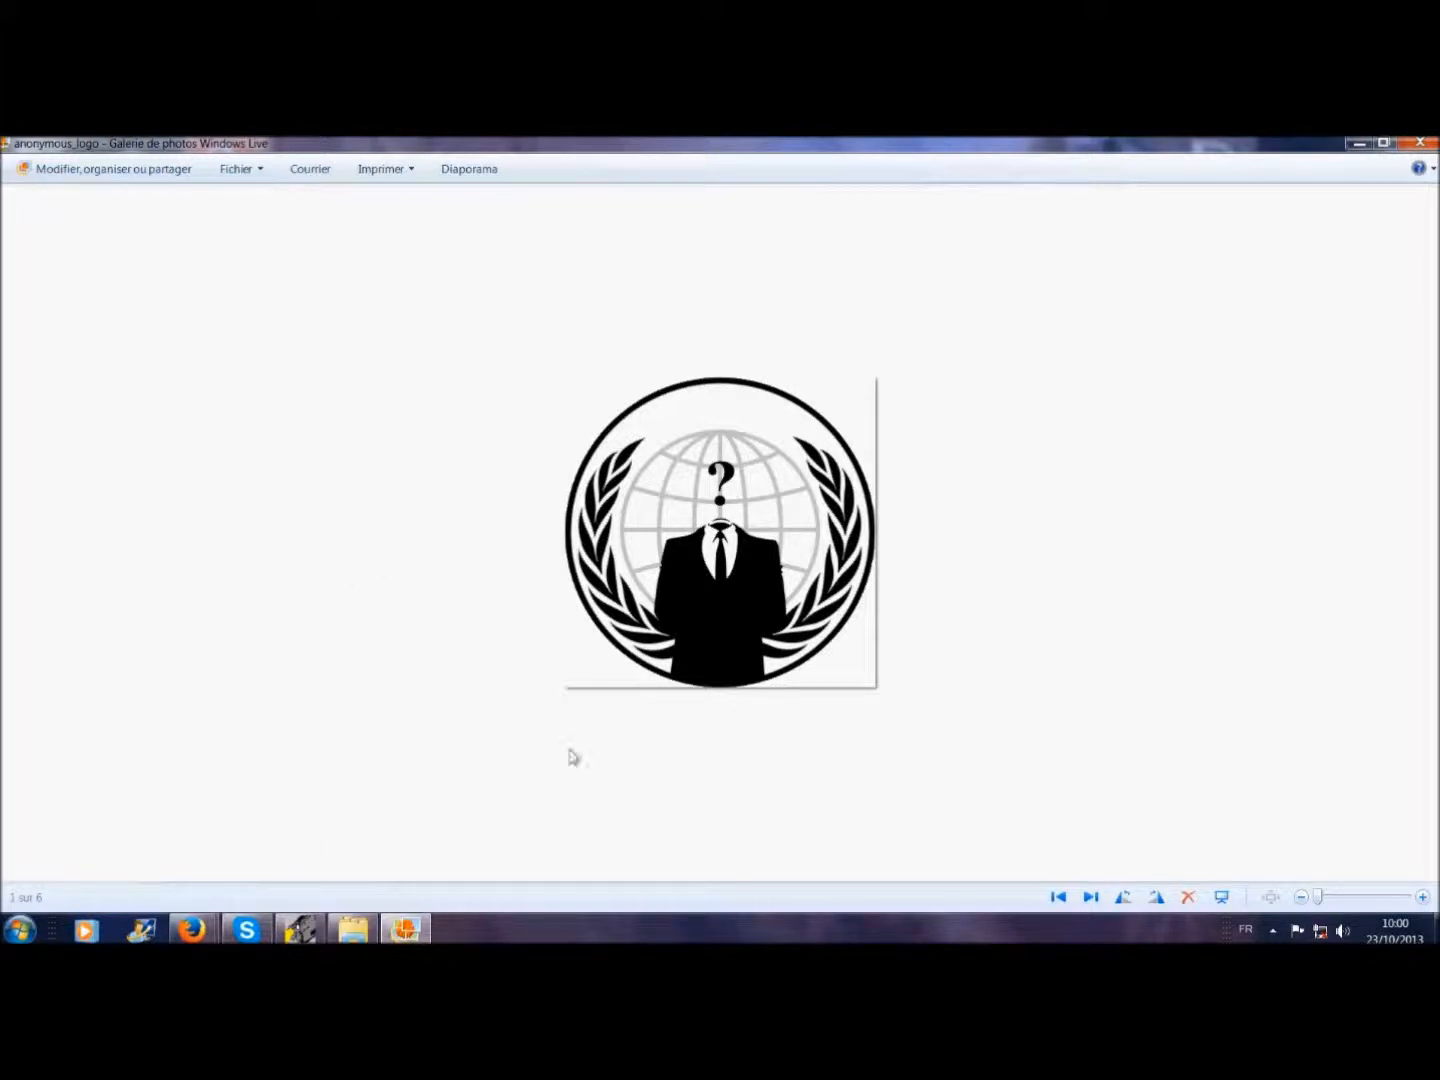
{"action": "left_click", "coordinate": [1421, 143]}
{"action": "left_click_drag", "start_coordinate": [713, 540], "coordinate": [532, 180]}
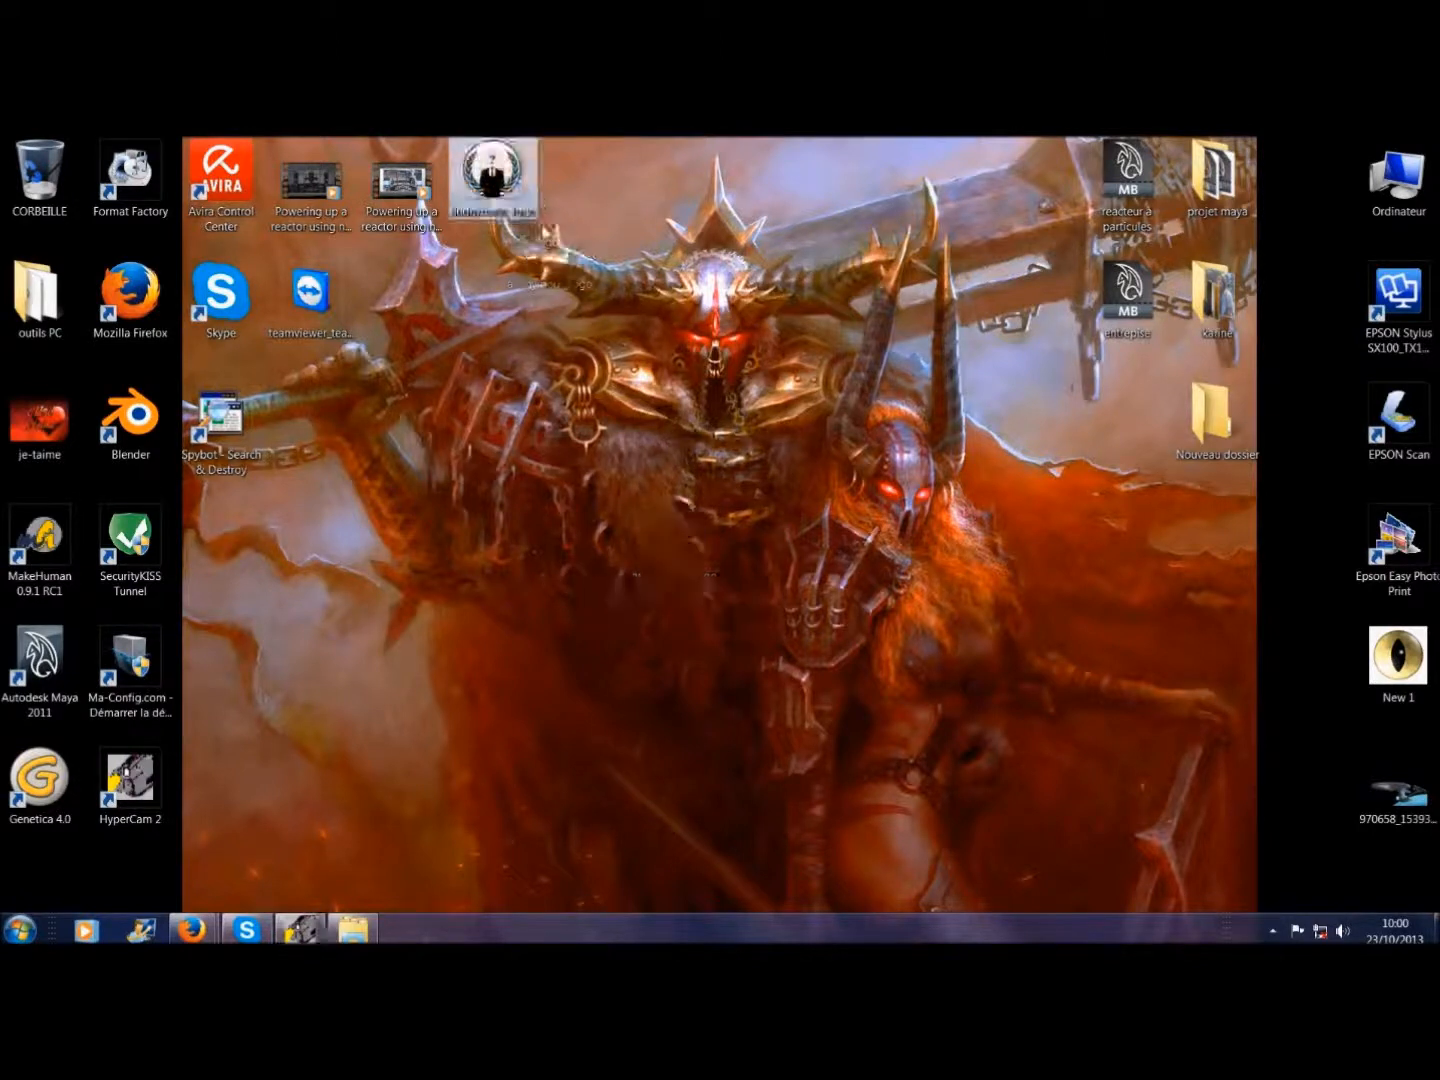
{"action": "left_click", "coordinate": [442, 577]}
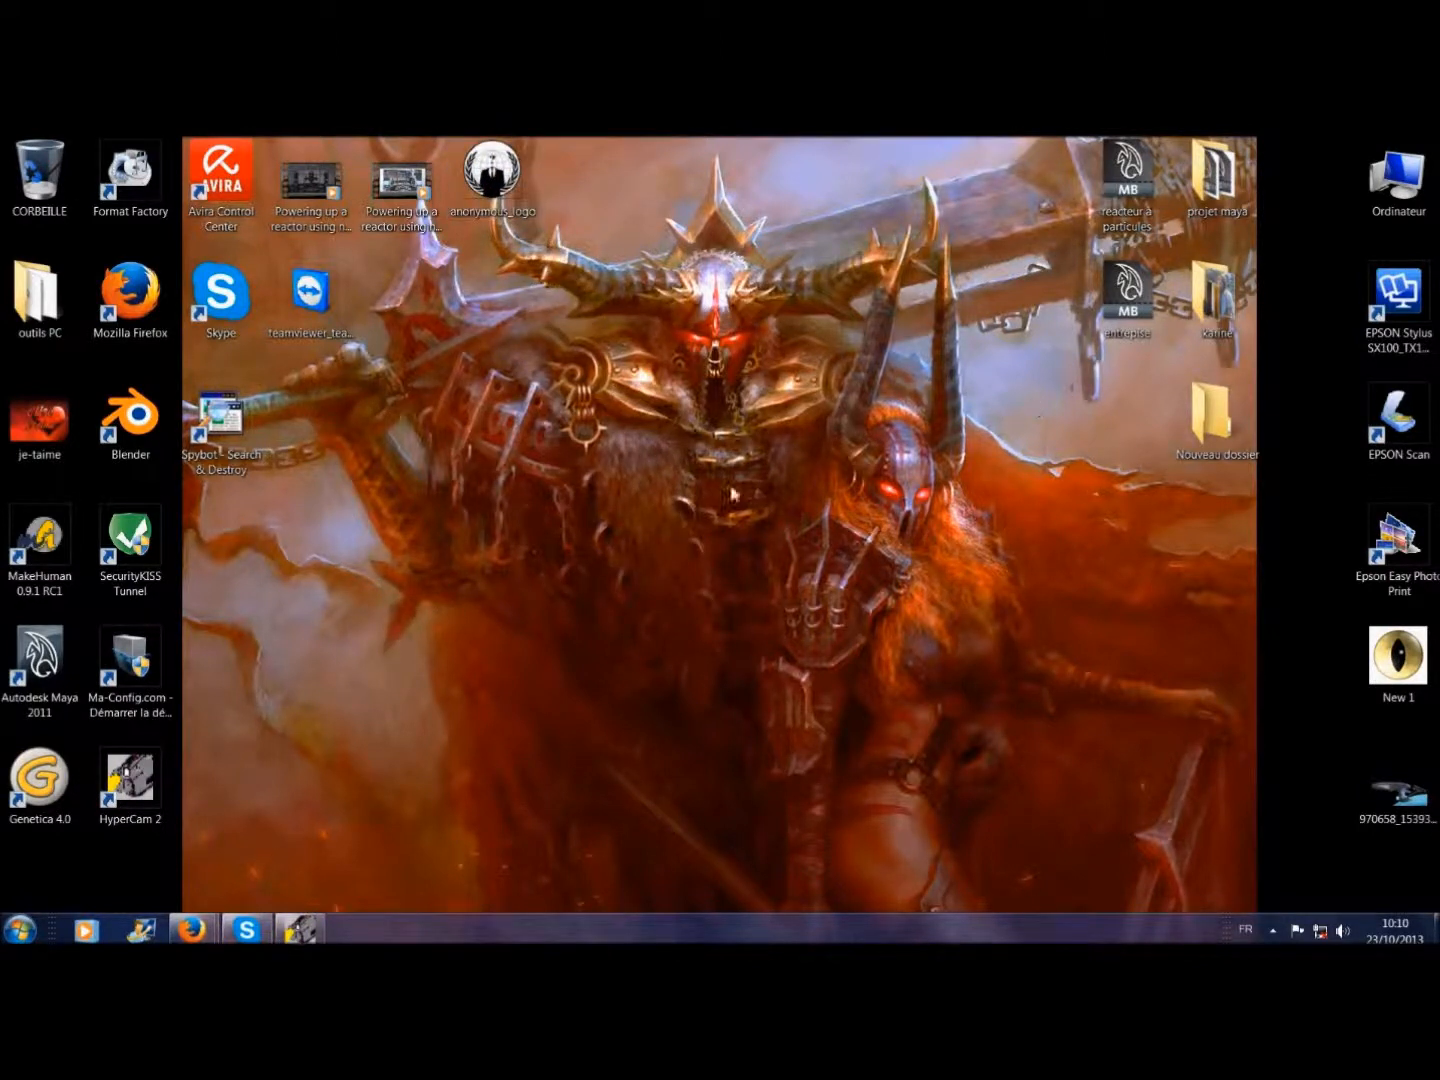
- Launch Autodesk Maya 2011, minimize its Output Window and dismiss the Essential Skills Movies window
{"action": "double_click", "coordinate": [40, 660]}
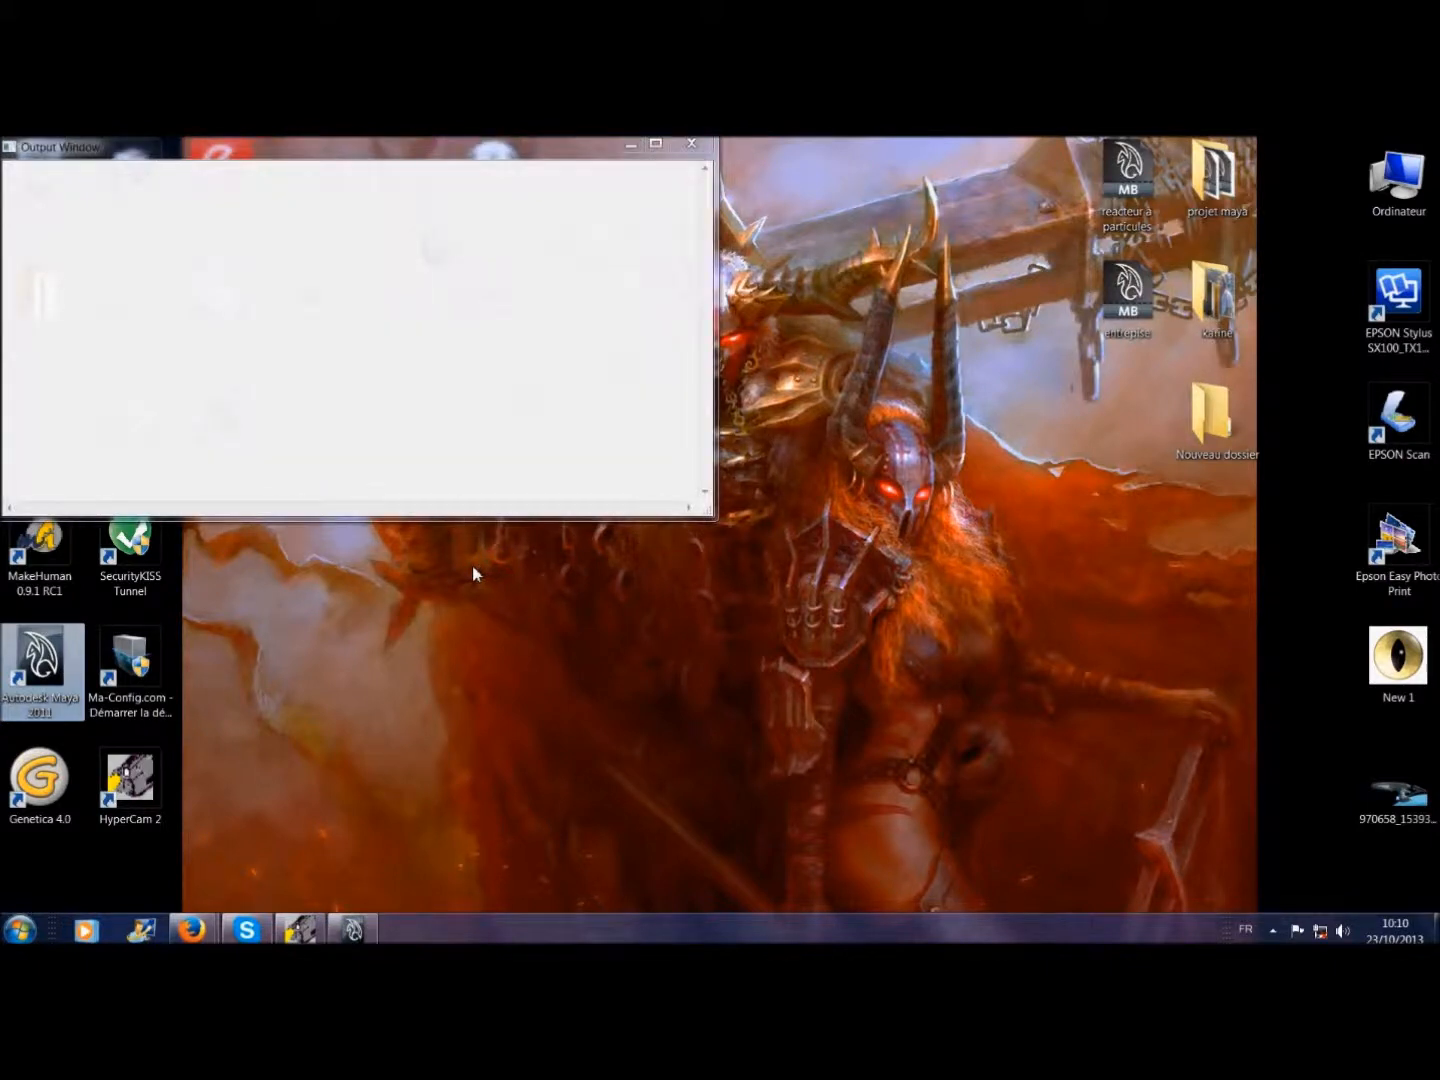
{"action": "left_click", "coordinate": [631, 146]}
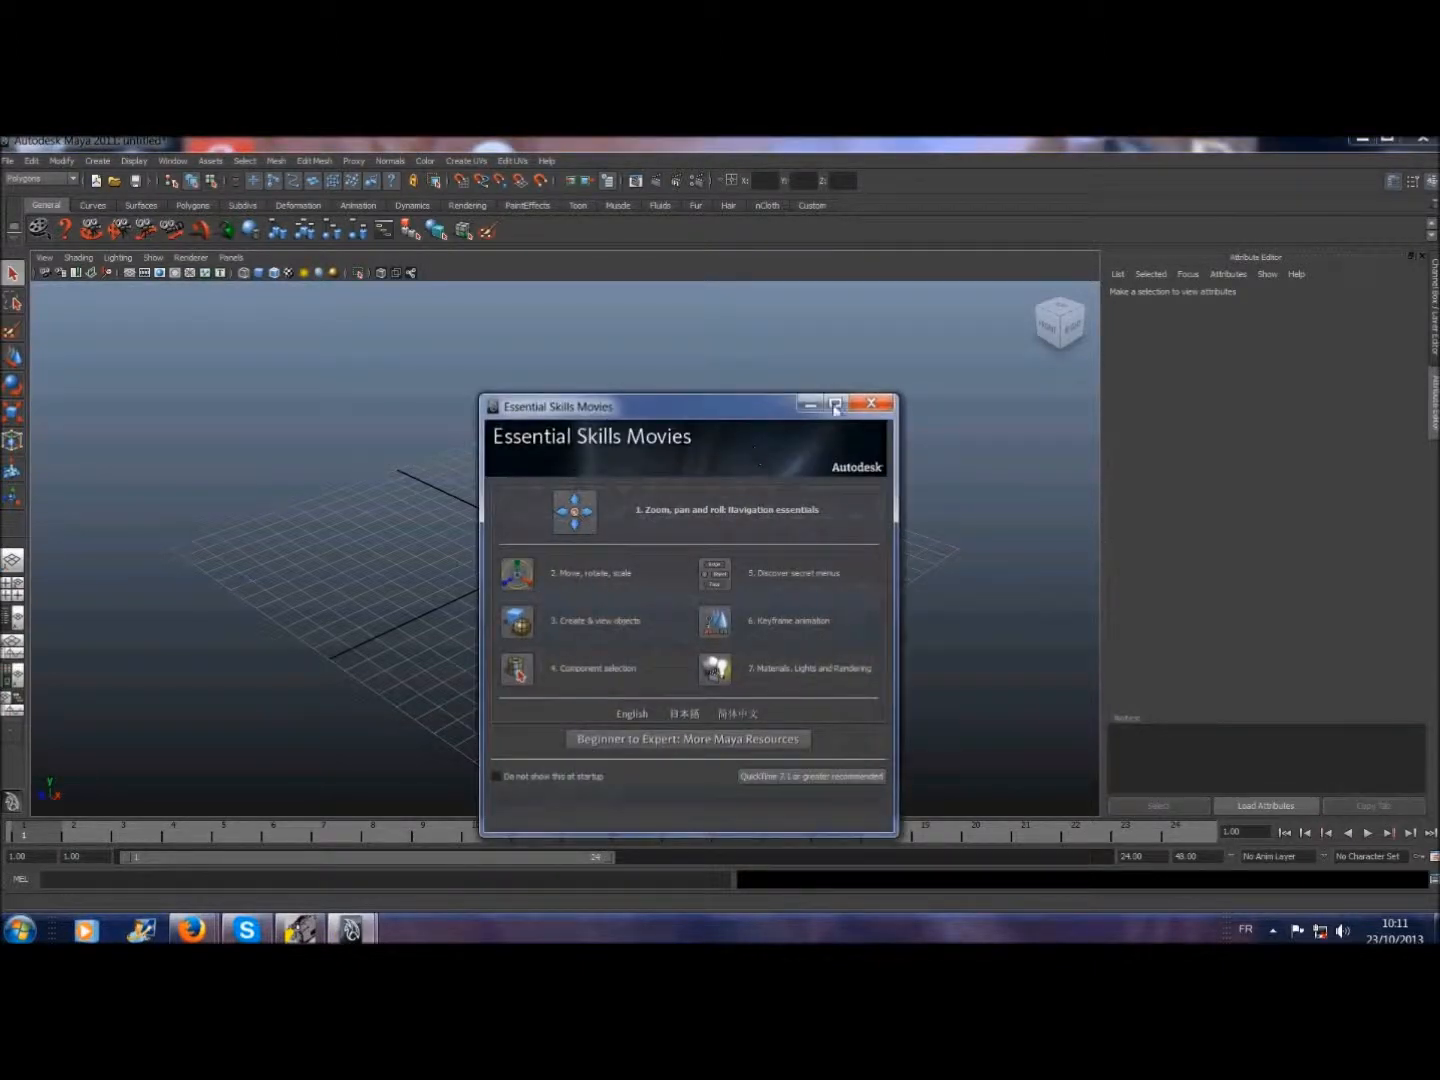
{"action": "left_click", "coordinate": [870, 405]}
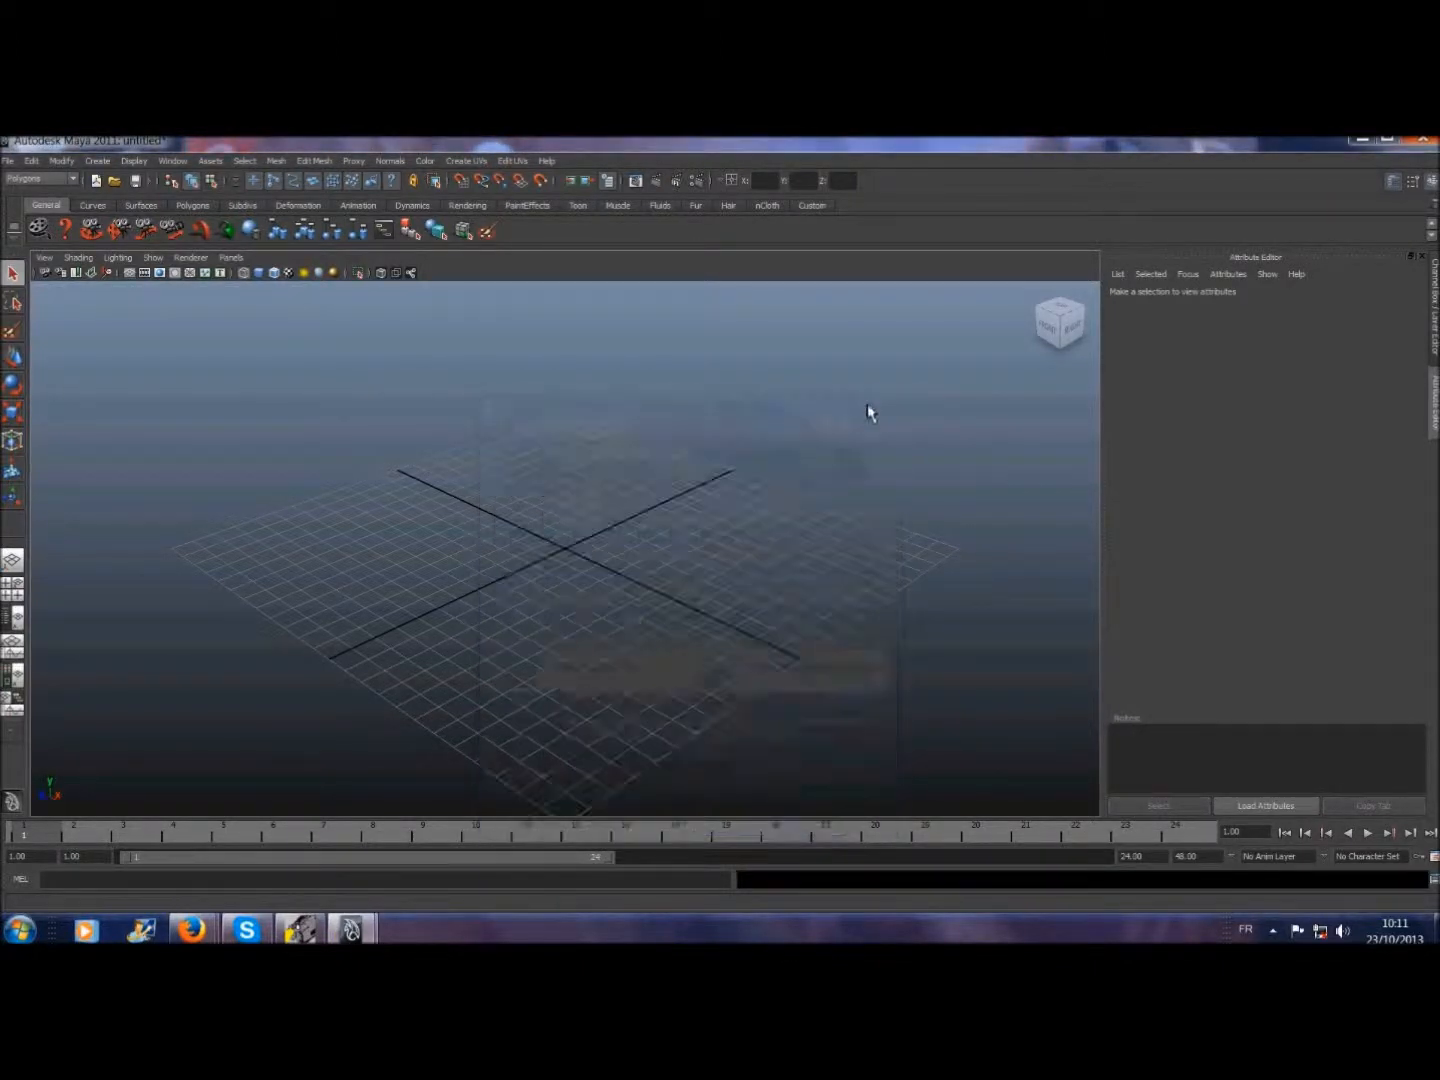
- Create a polygon plane near the grid centre and scale it uniformly to about 5.6
{"action": "left_click_drag", "start_coordinate": [200, 560], "coordinate": [280, 527], "text": "alt"}
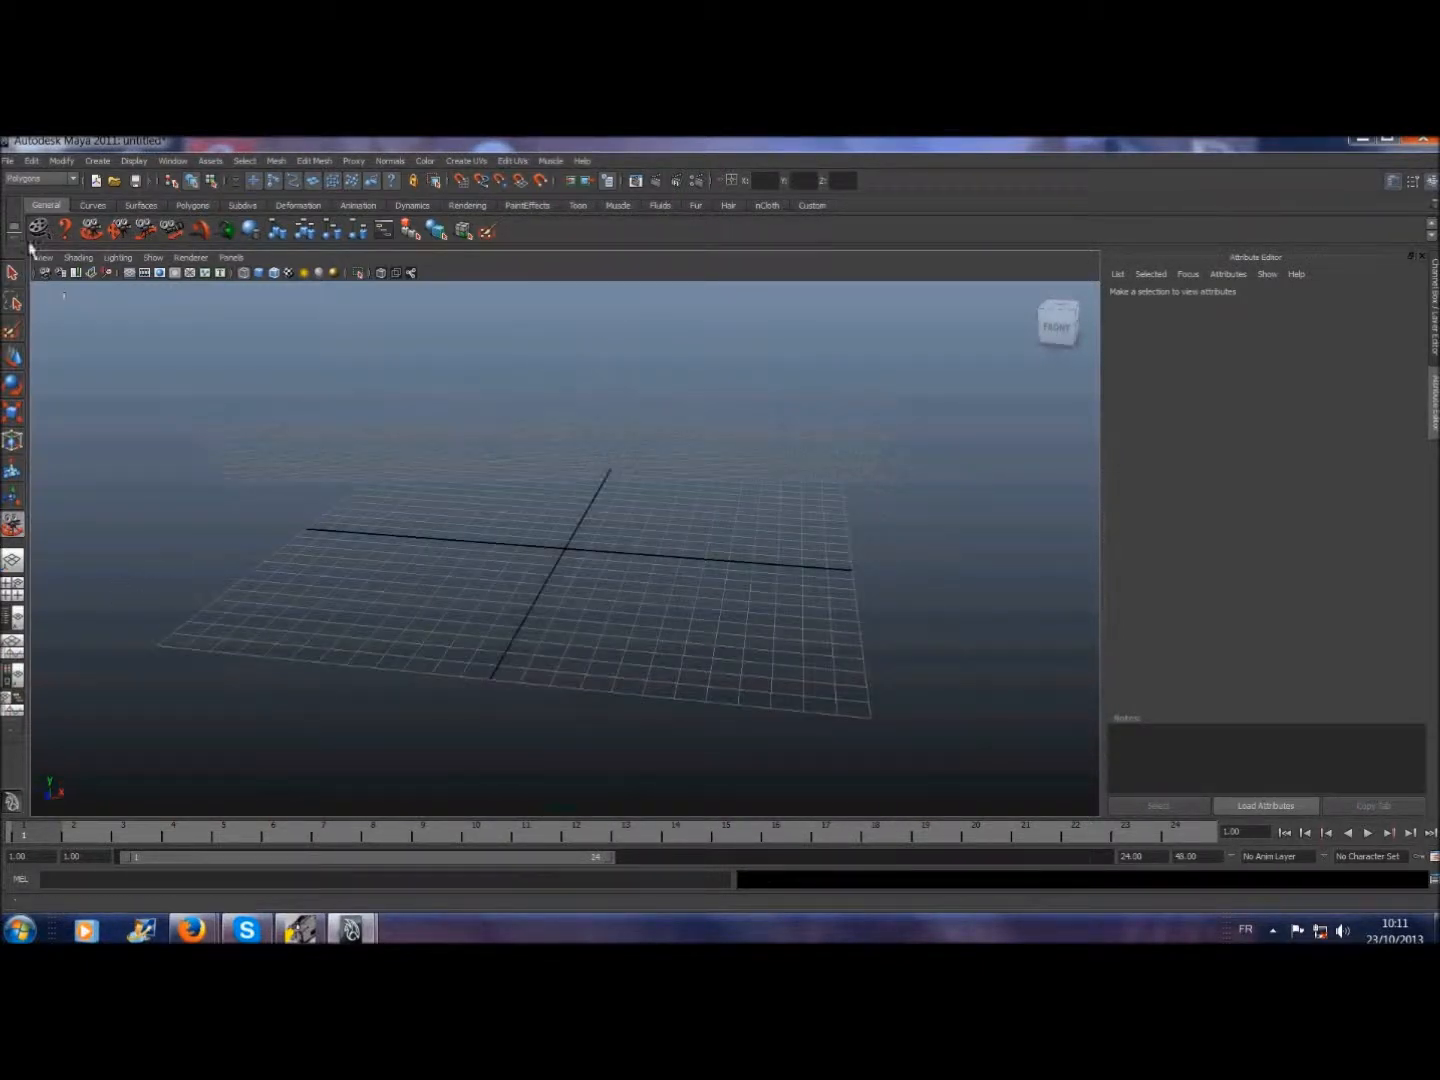
{"action": "left_click", "coordinate": [191, 206]}
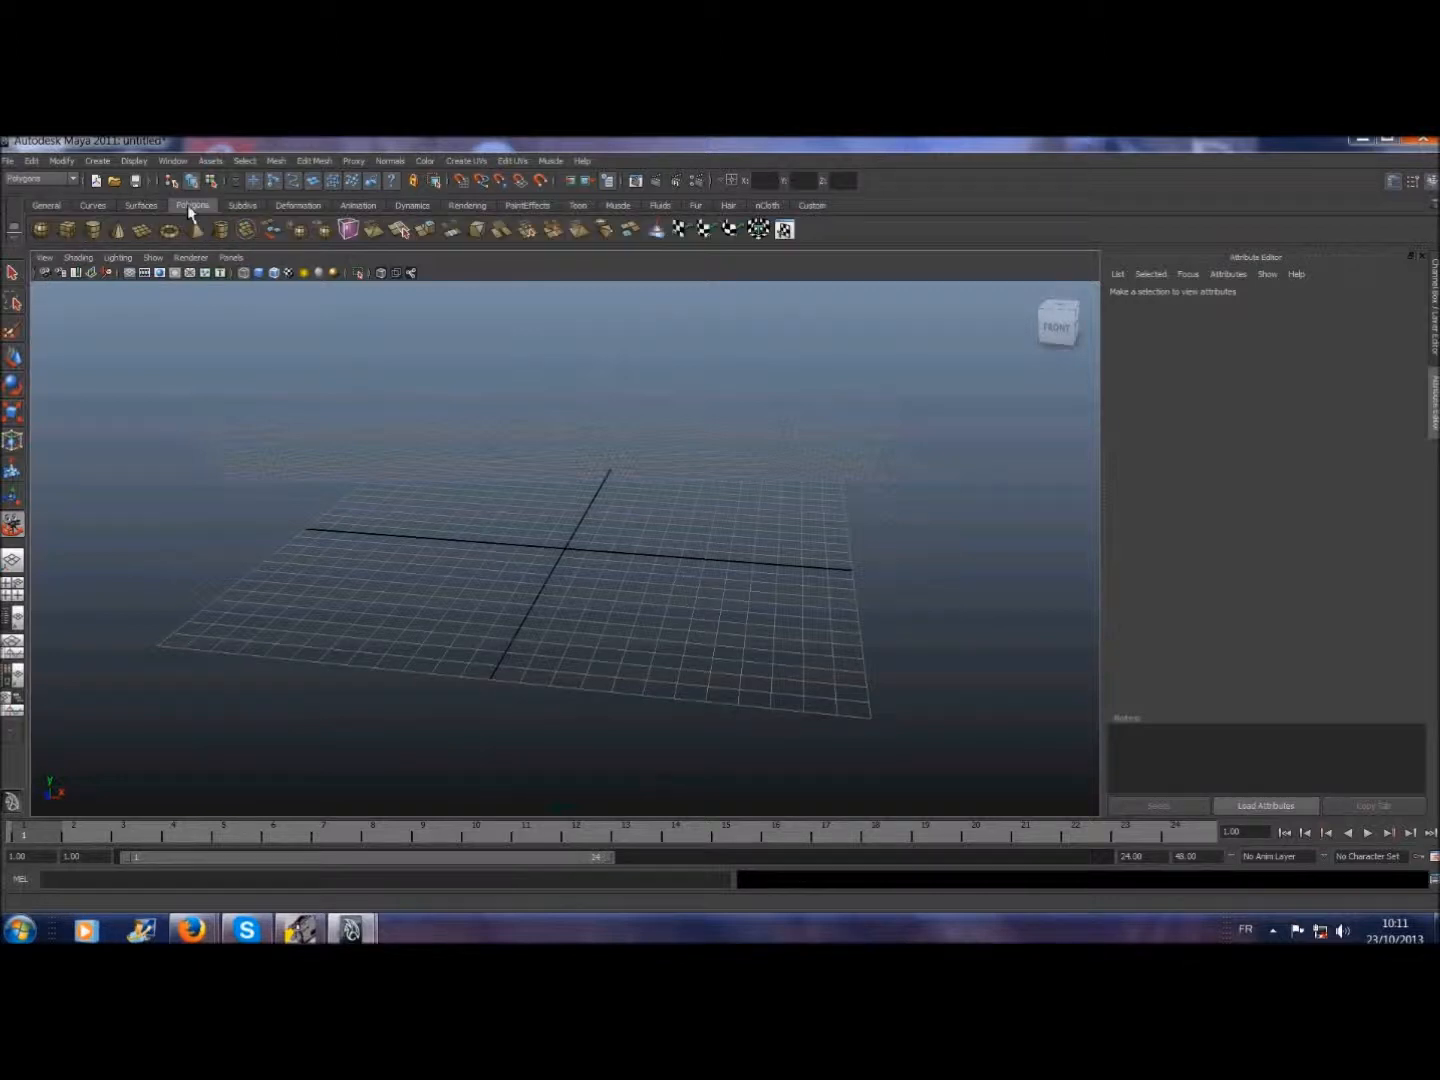
{"action": "left_click", "coordinate": [143, 230]}
{"action": "left_click", "coordinate": [557, 553]}
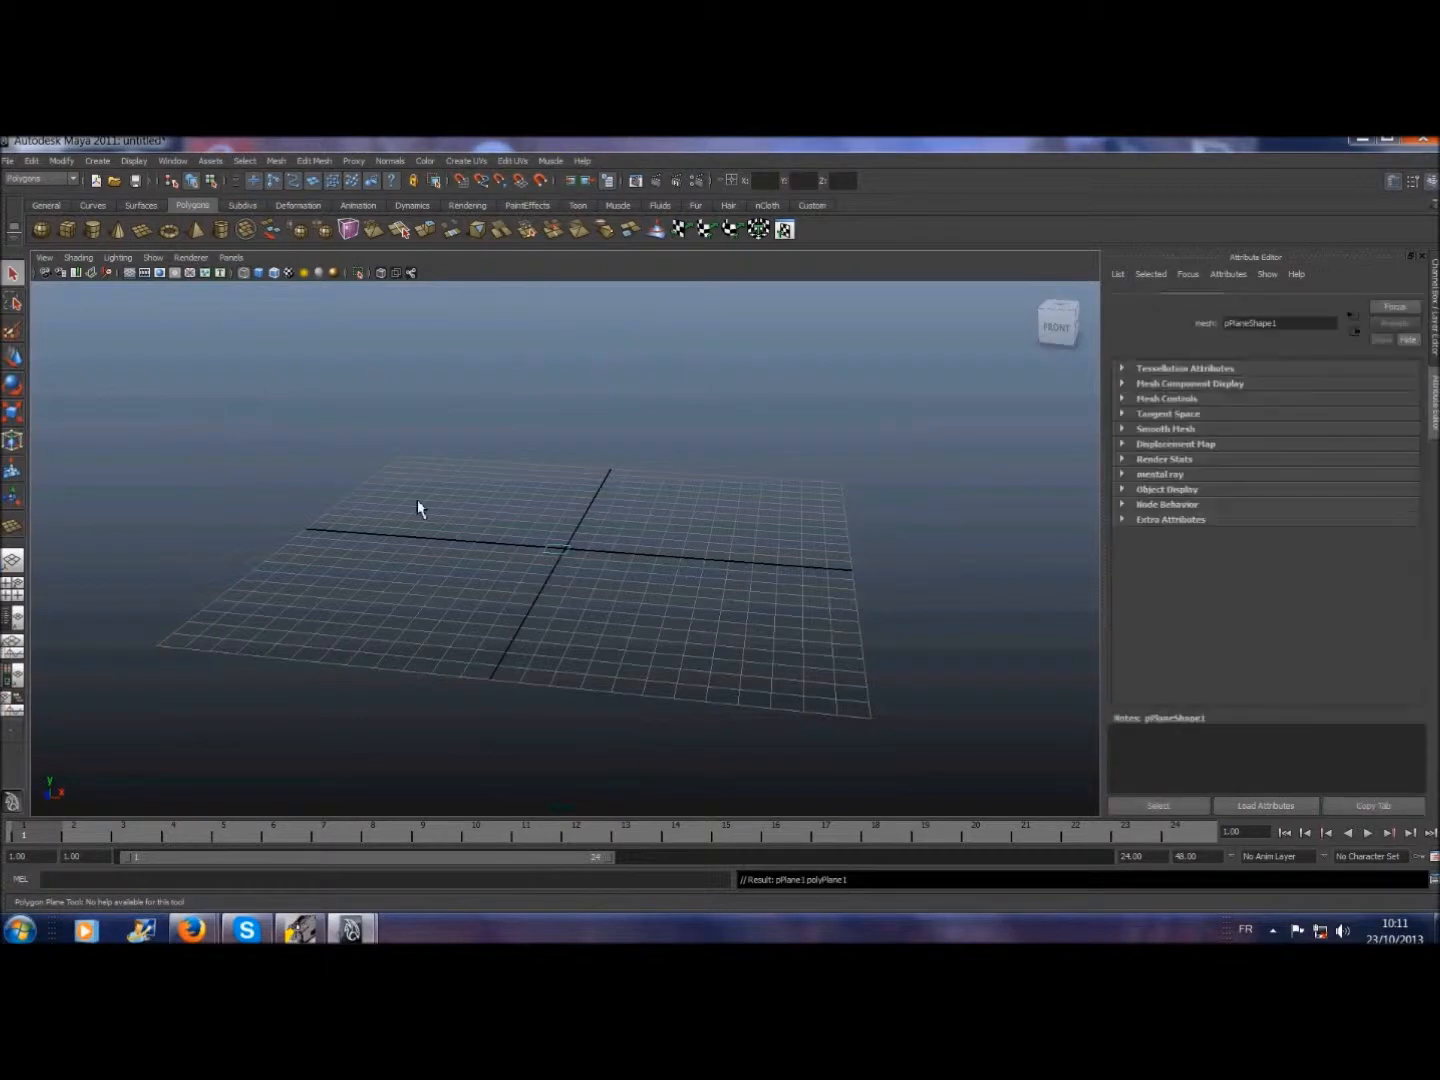
{"action": "left_click", "coordinate": [19, 418]}
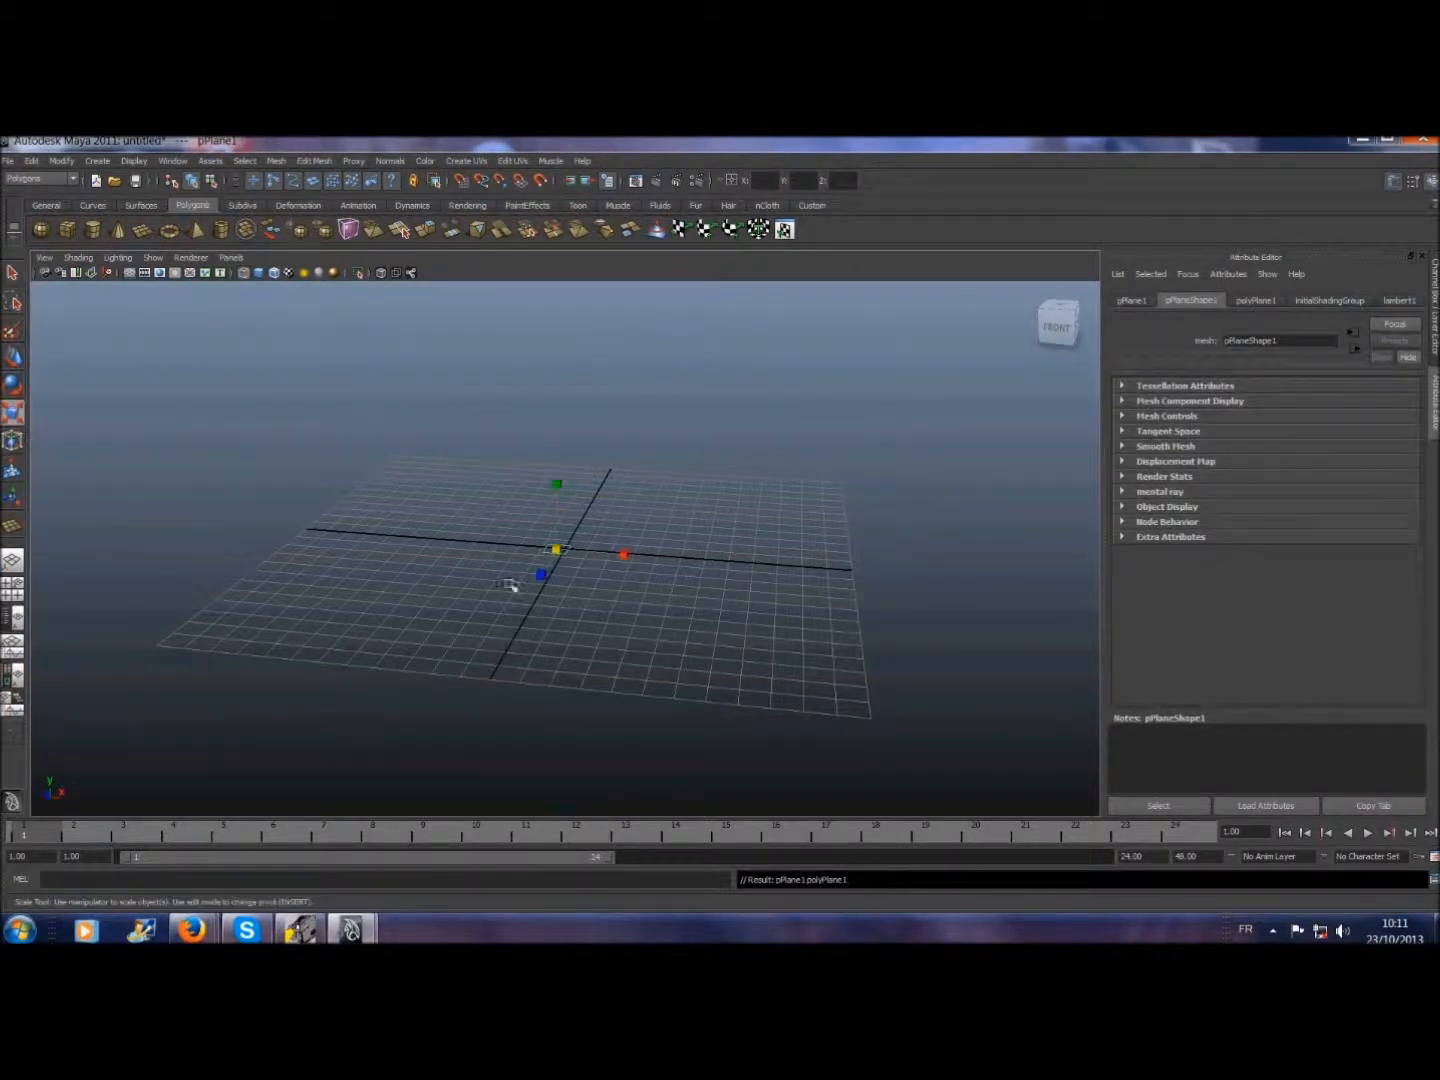
{"action": "mouse_move", "coordinate": [575, 552]}
{"action": "left_mouse_down"}
{"action": "mouse_move", "coordinate": [622, 552]}
{"action": "mouse_move", "coordinate": [579, 559]}
{"action": "left_mouse_up"}
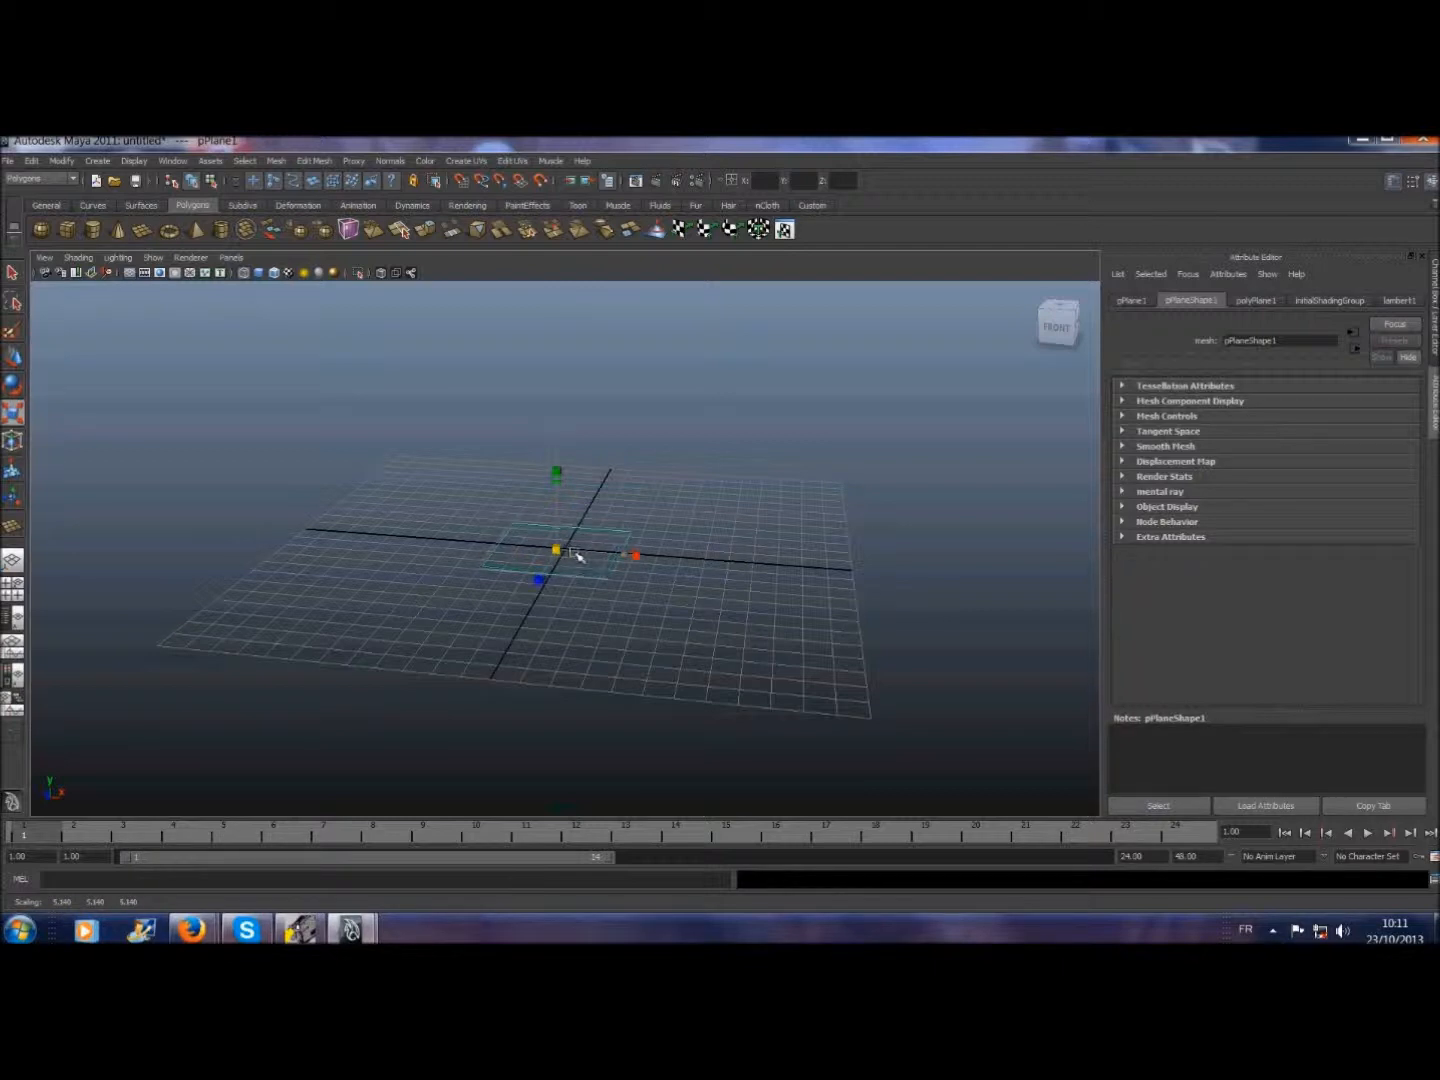
- Centre the plane on the origin by setting its X and Z translation to 0
{"action": "left_click", "coordinate": [1130, 300]}
{"action": "left_click", "coordinate": [1261, 403]}
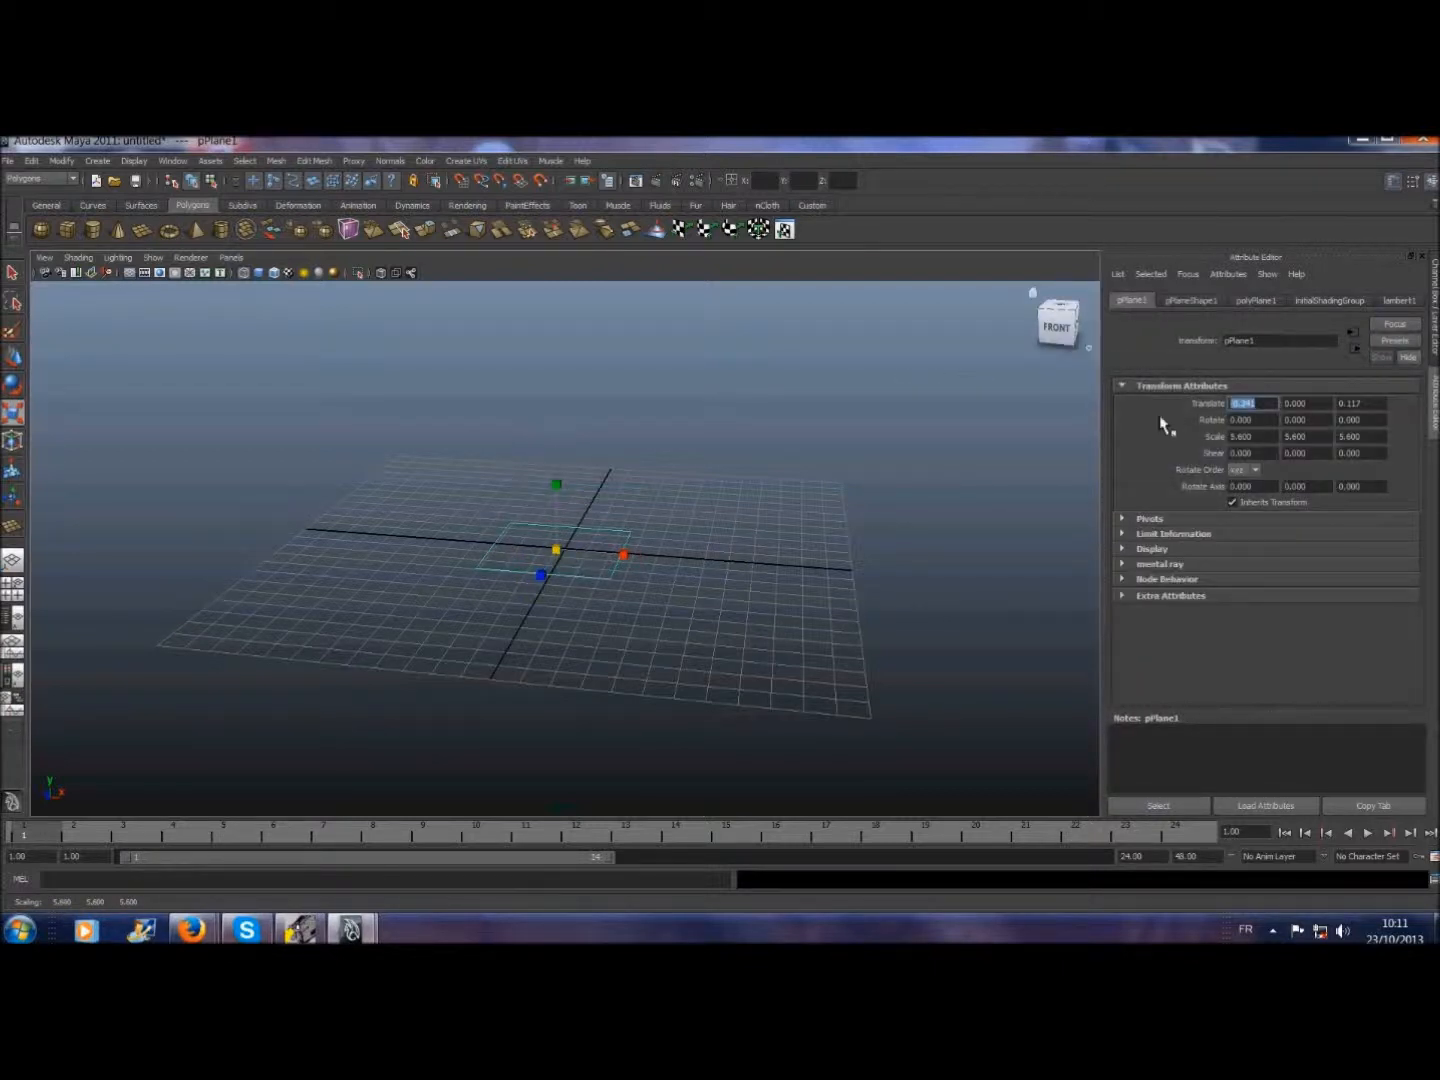
{"action": "left_click", "coordinate": [1380, 403]}
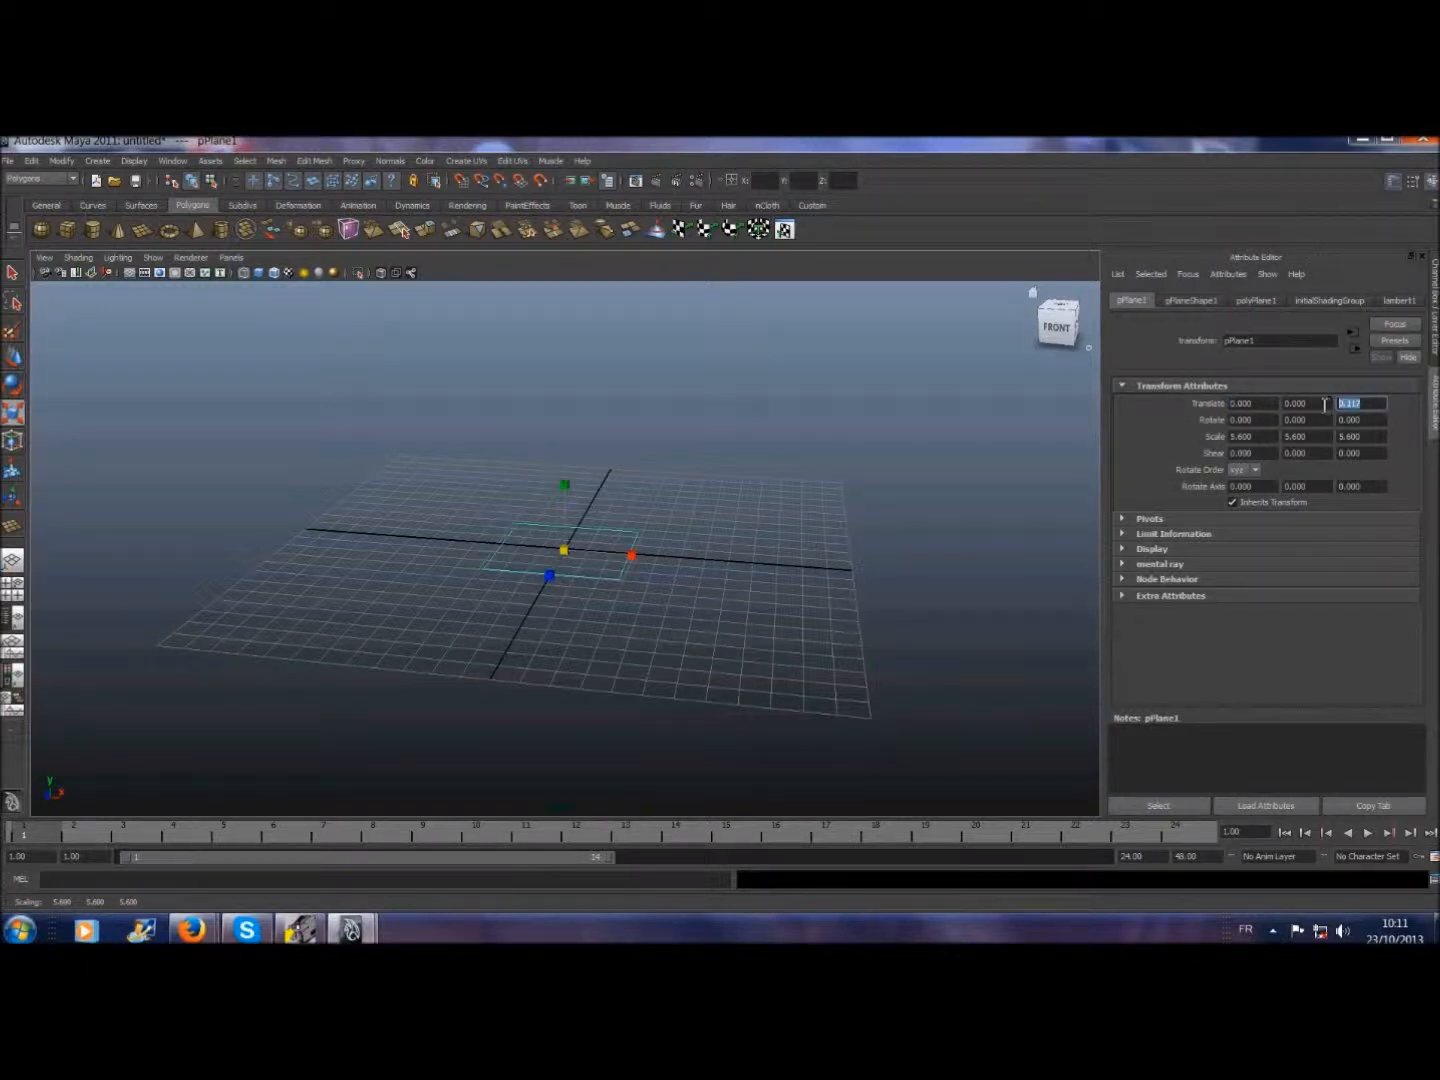
{"action": "type", "text": "0"}
{"action": "left_click", "coordinate": [1237, 759]}
- Stand the plane upright with an X rotation of 90 and display the viewport smooth shaded
{"action": "left_click", "coordinate": [13, 384]}
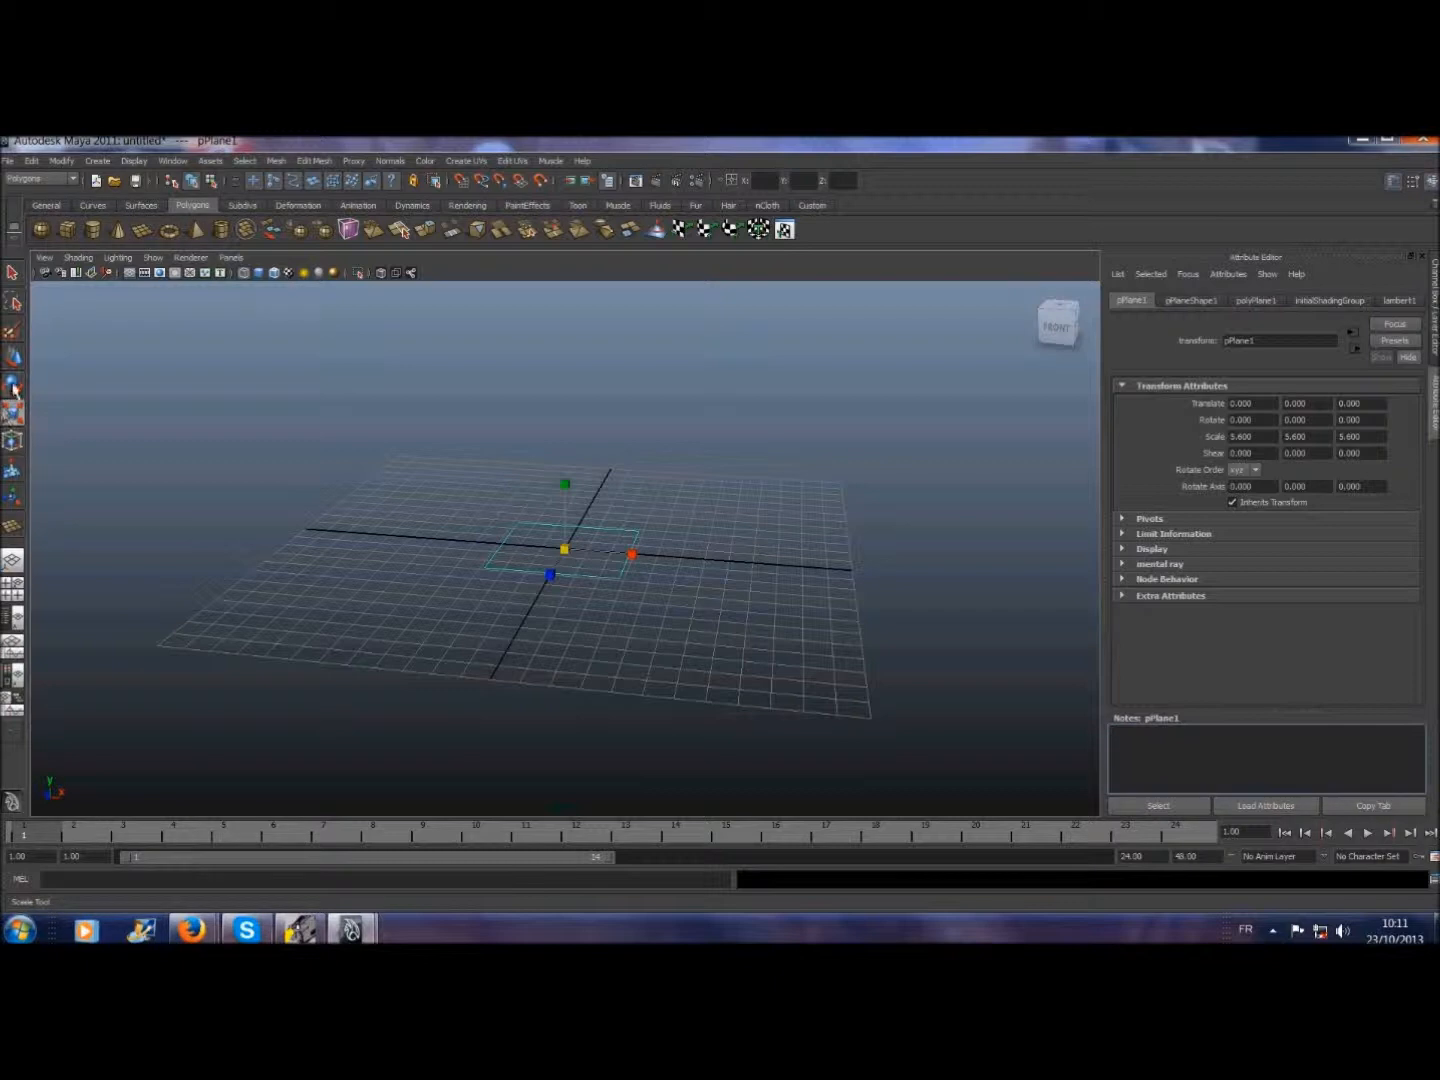
{"action": "left_click_drag", "start_coordinate": [562, 521], "coordinate": [559, 617]}
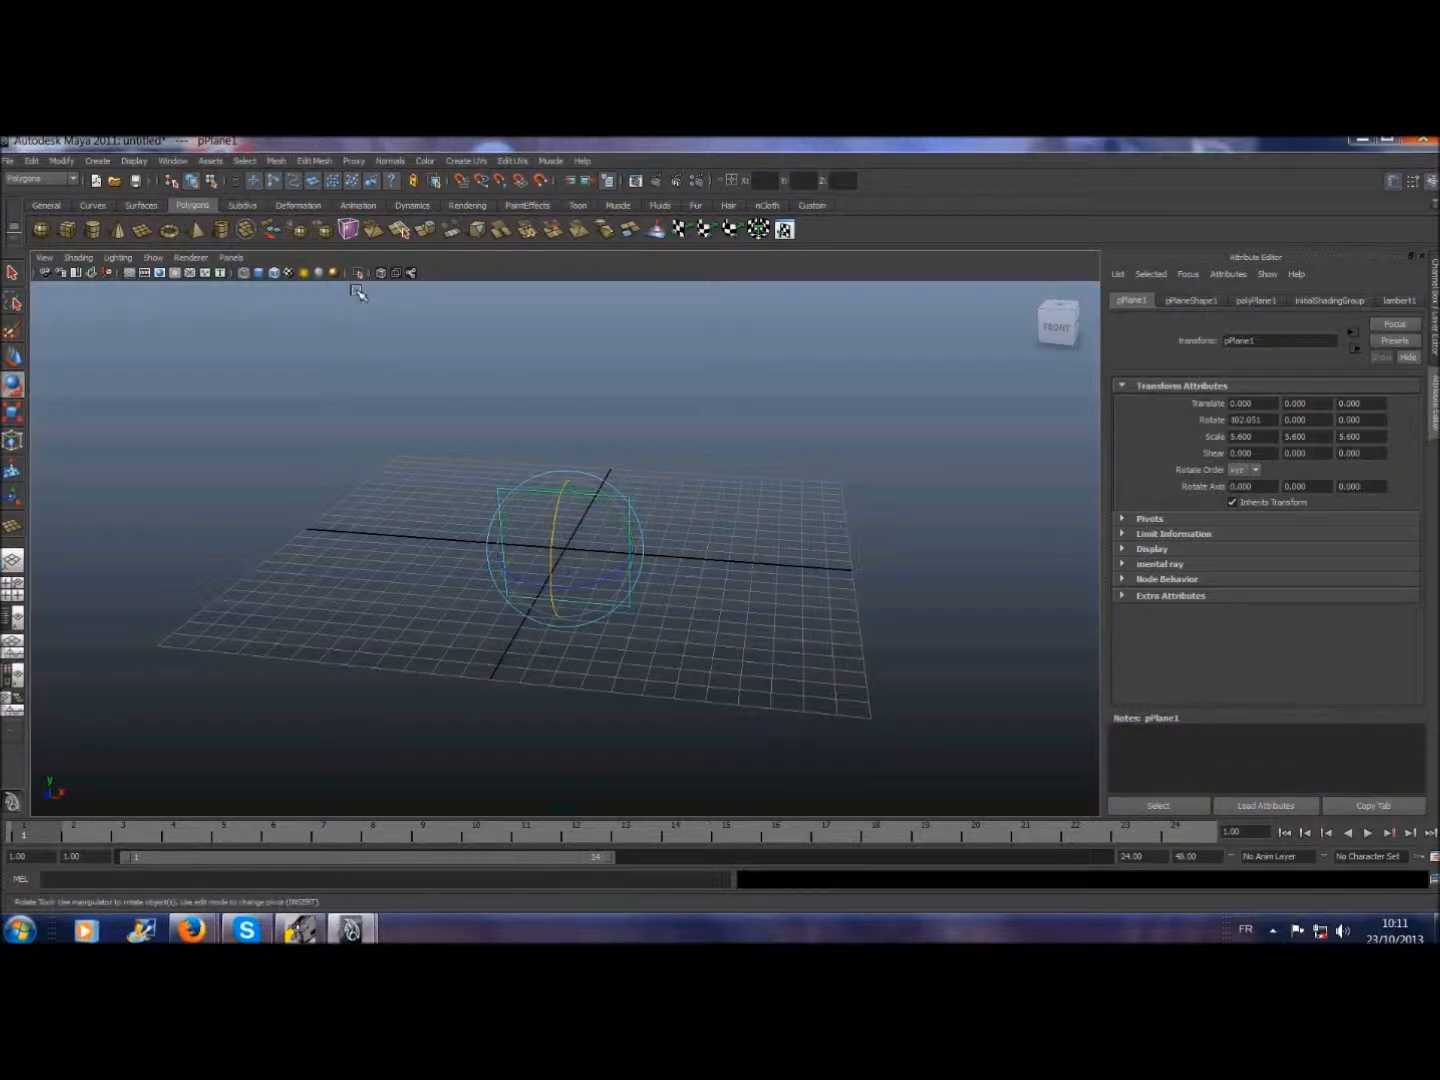
{"action": "left_click", "coordinate": [258, 272]}
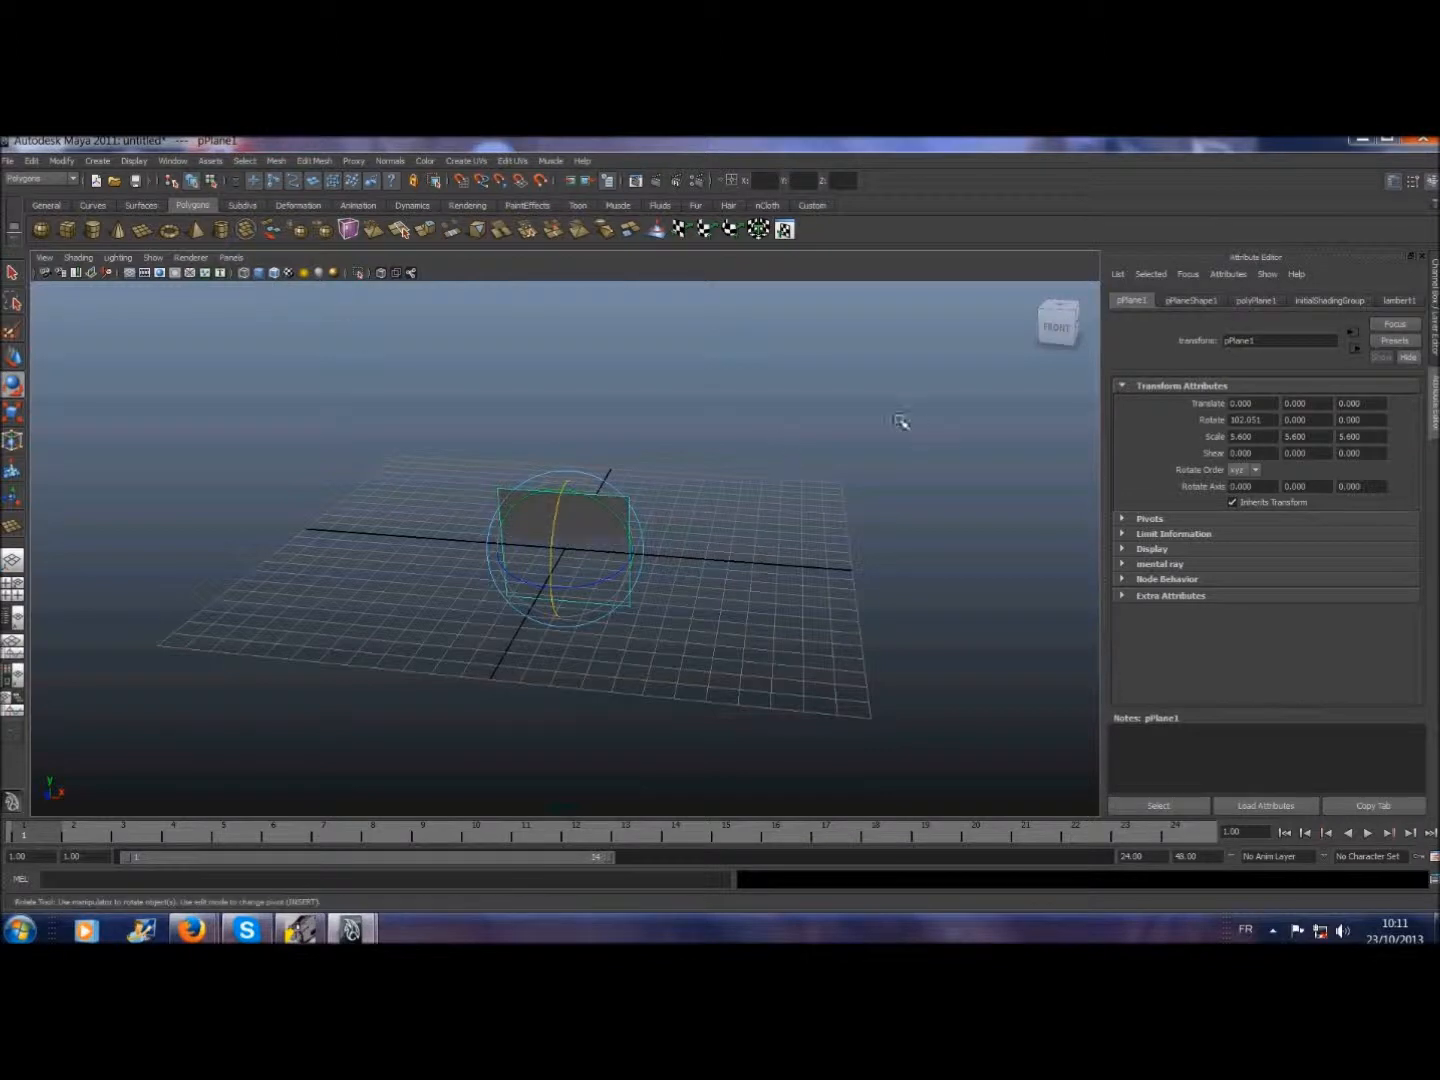
{"action": "left_click_drag", "start_coordinate": [1265, 420], "coordinate": [1212, 422]}
{"action": "type", "text": "00"}
{"action": "left_click", "coordinate": [1198, 765]}
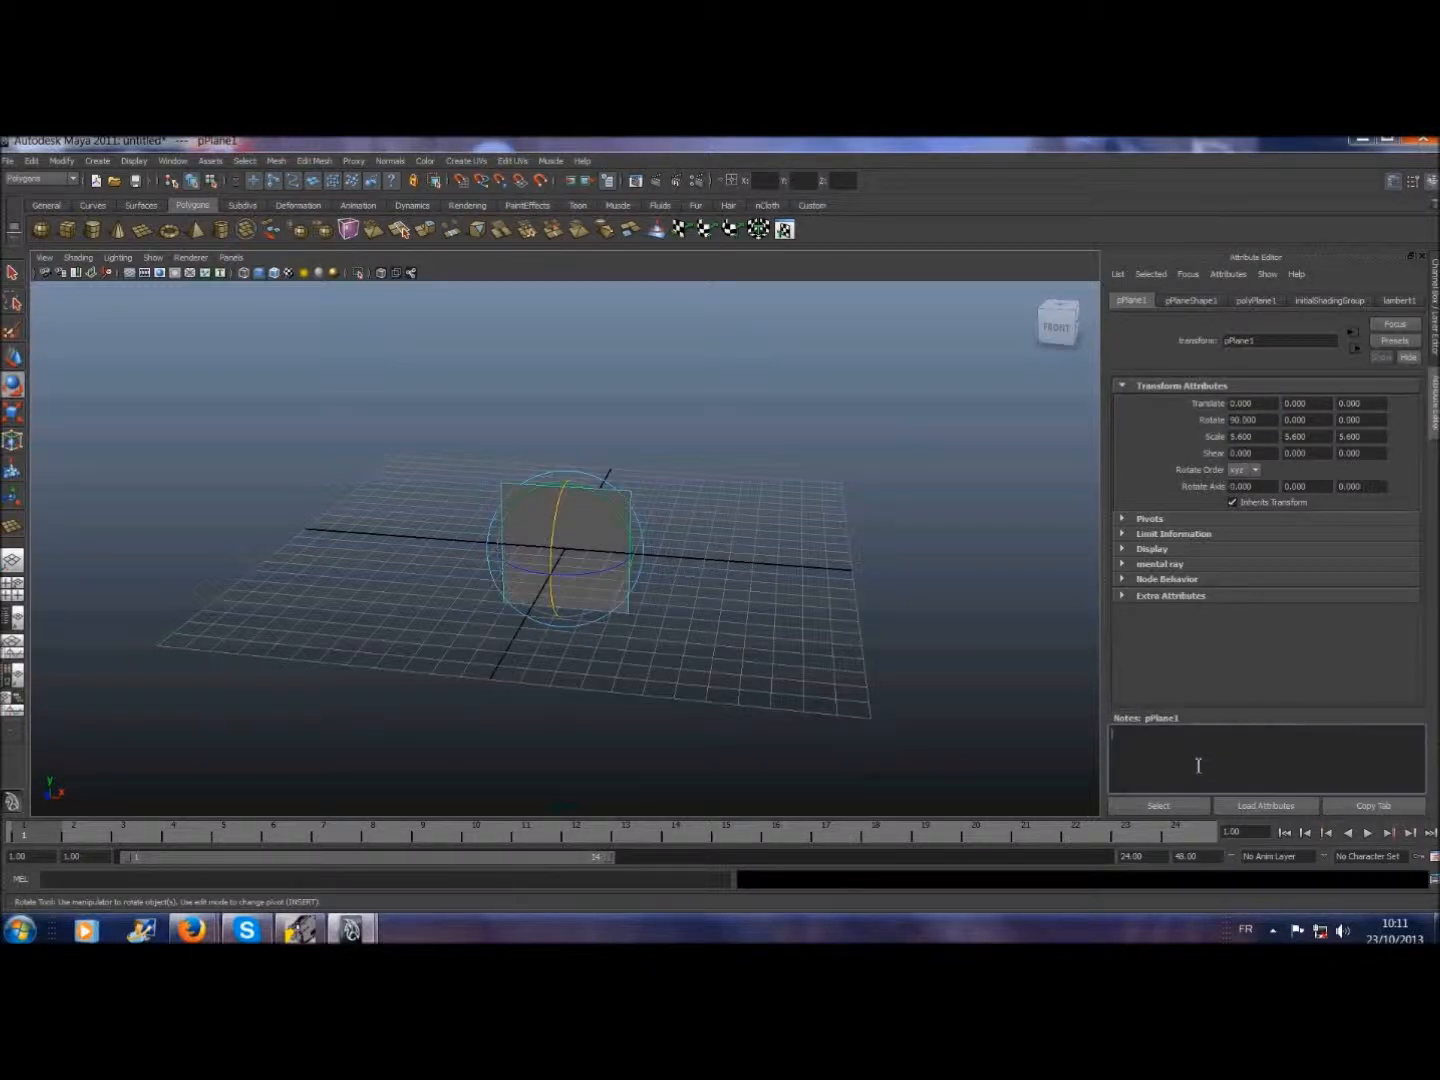
- Move the upright plane backward along the Z axis to about -8.7
{"action": "left_click", "coordinate": [10, 360]}
{"action": "left_click_drag", "start_coordinate": [560, 567], "coordinate": [598, 501]}
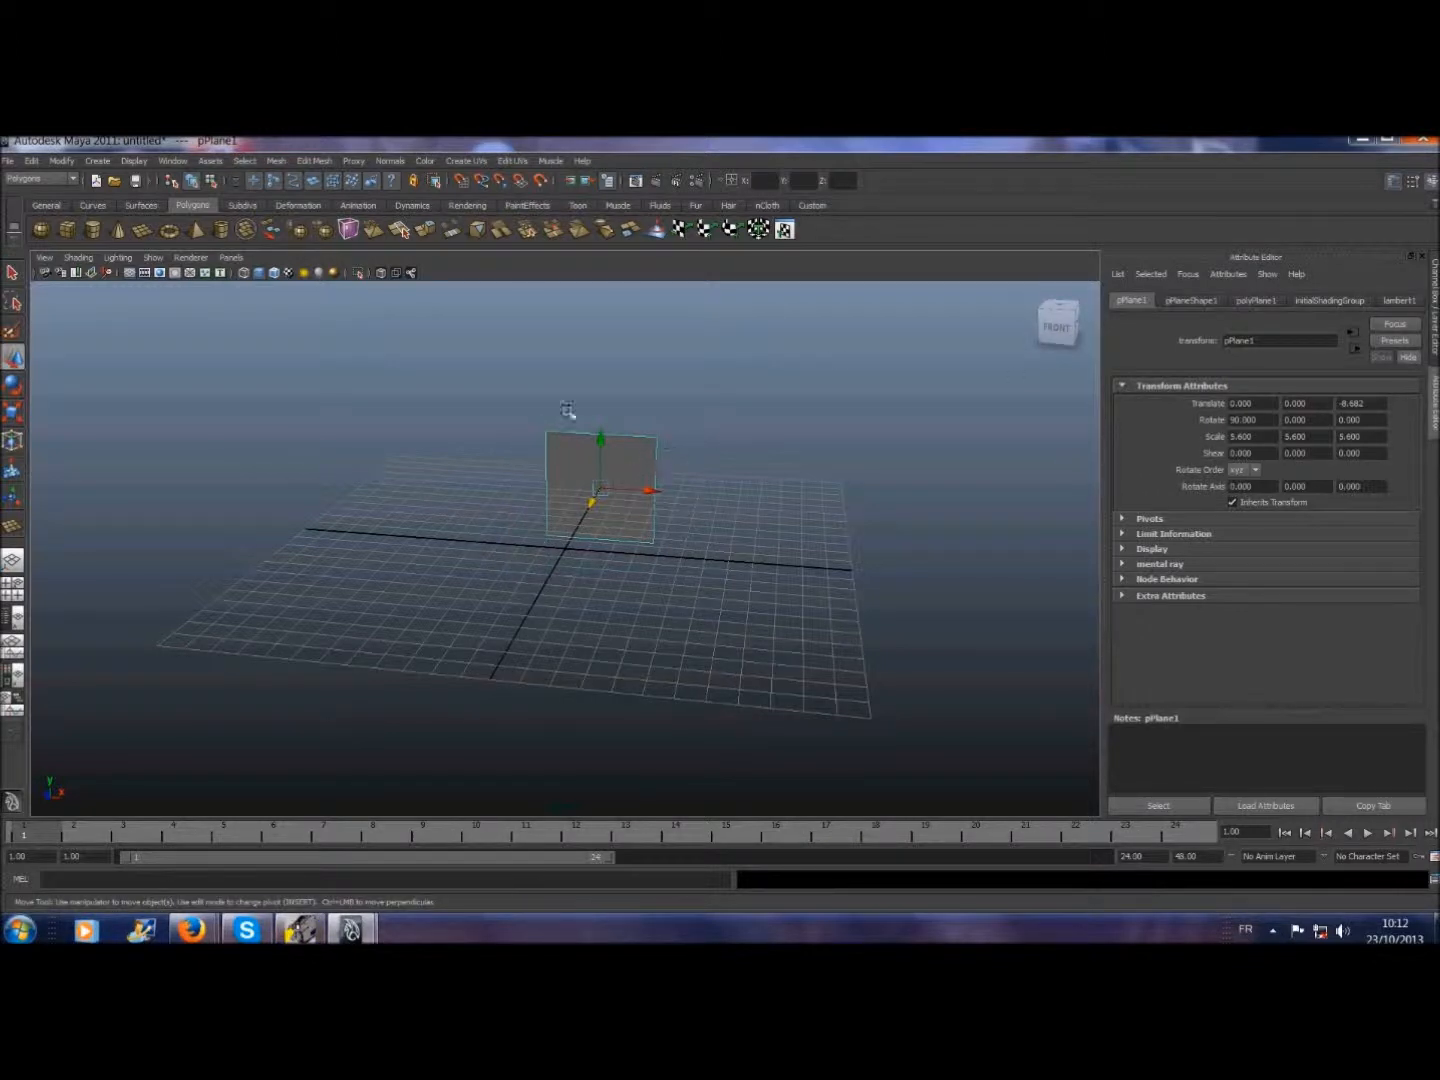
{"action": "left_click", "coordinate": [13, 275]}
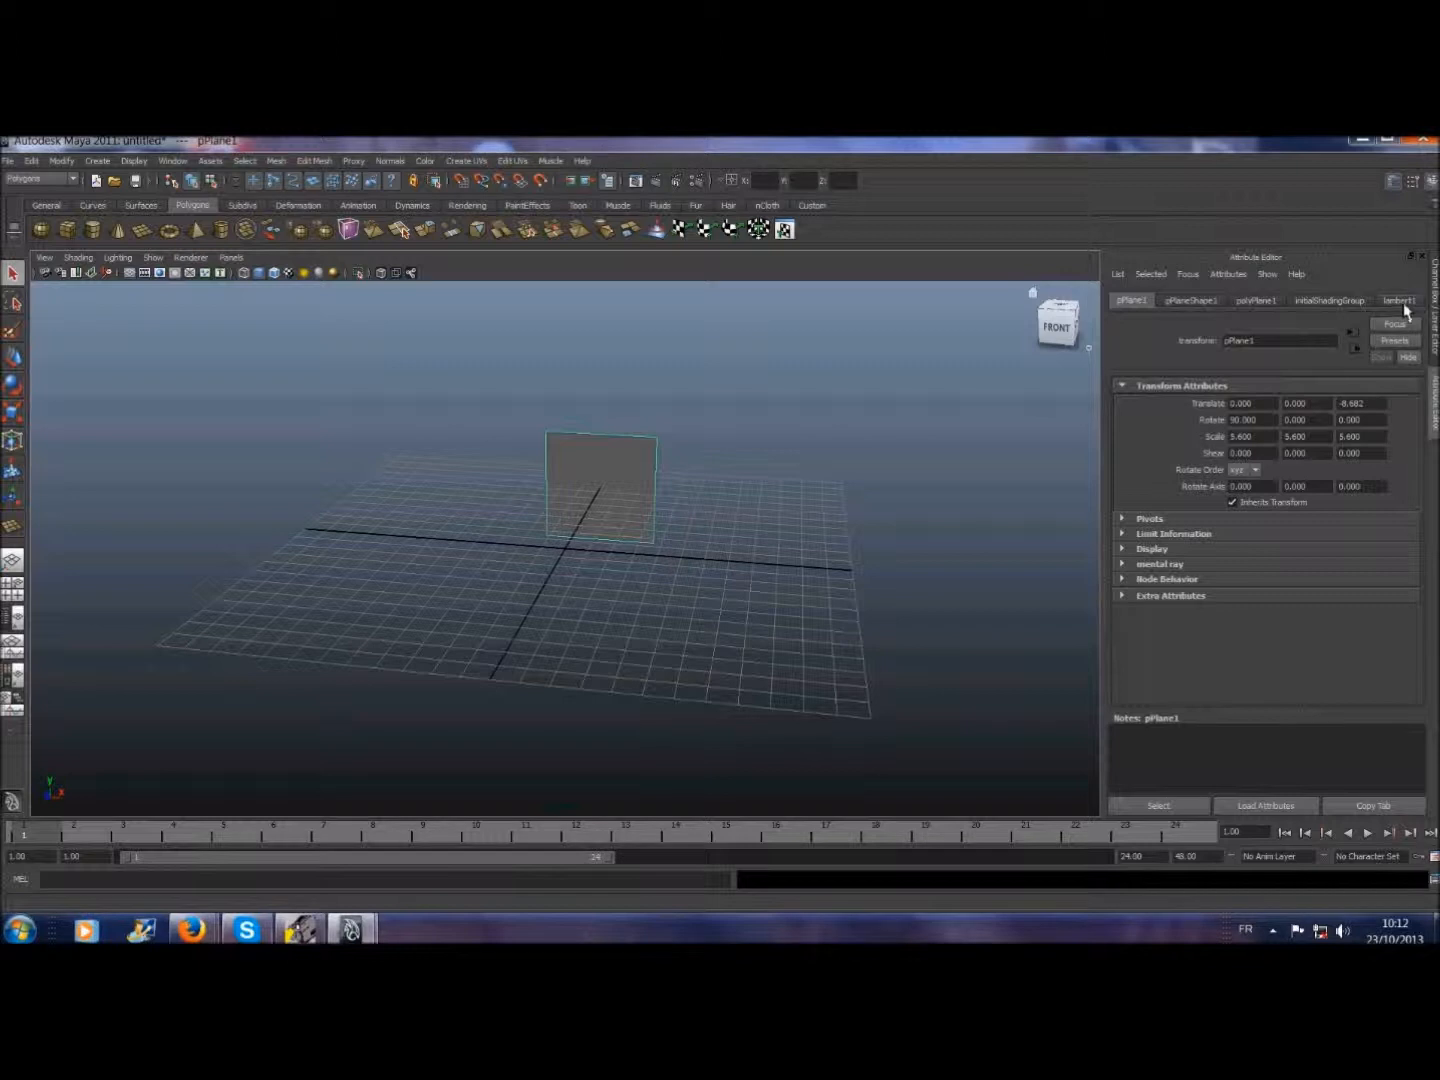
- Assign a new Lambert material to the plane
{"action": "right_click", "coordinate": [618, 472]}
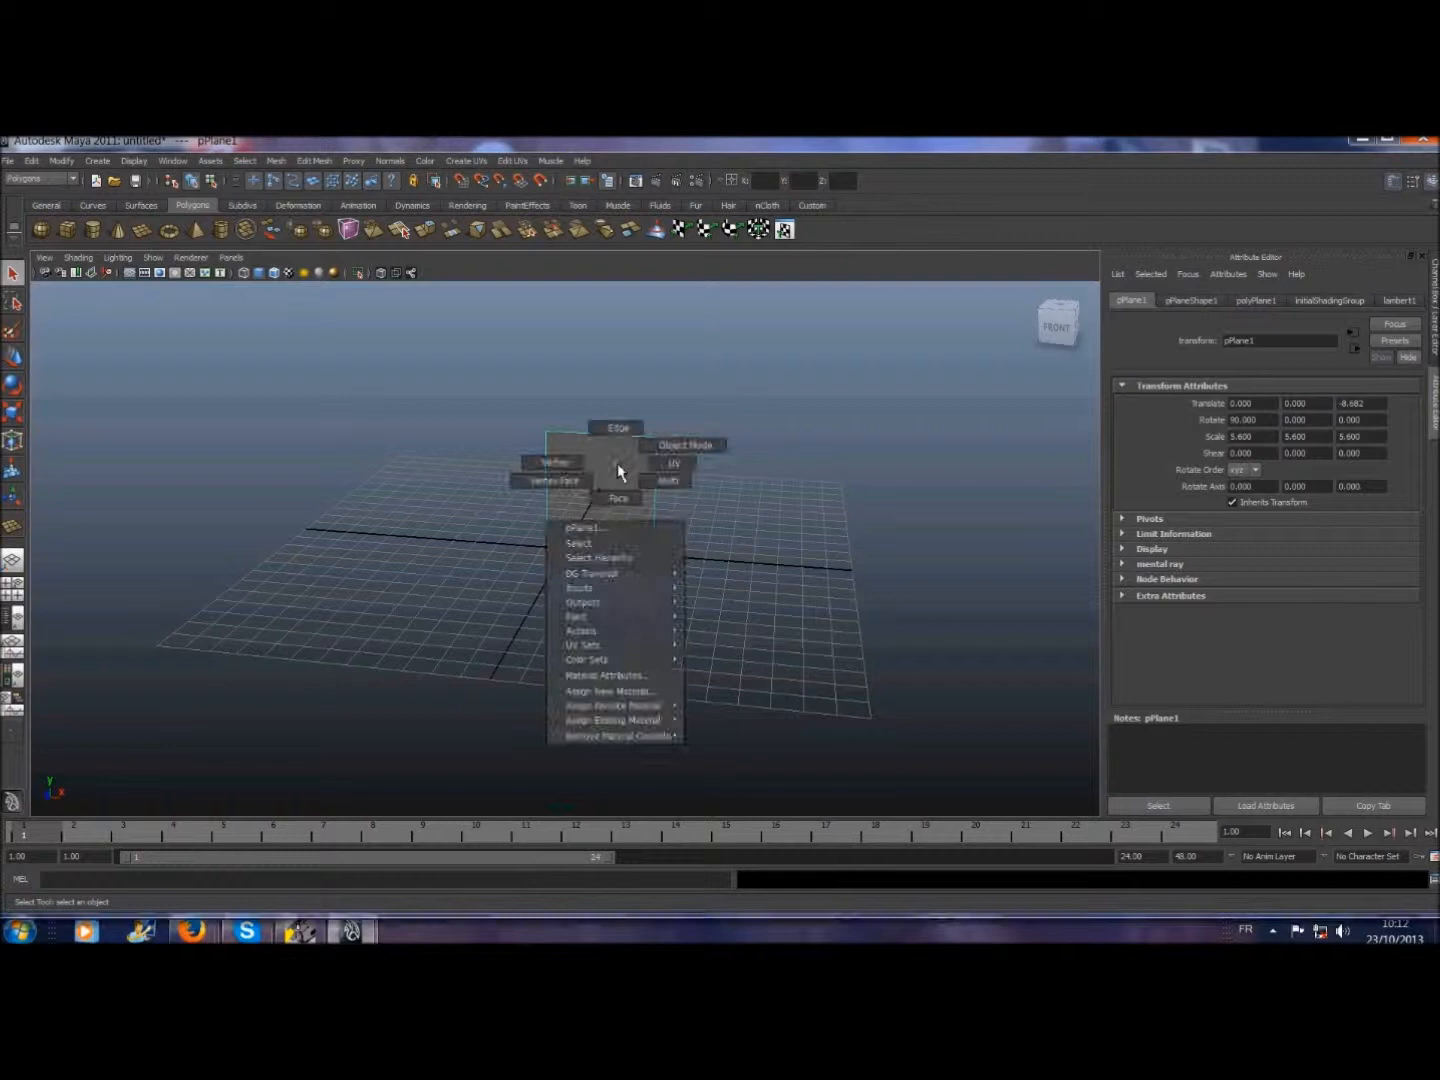
{"action": "left_click", "coordinate": [614, 693]}
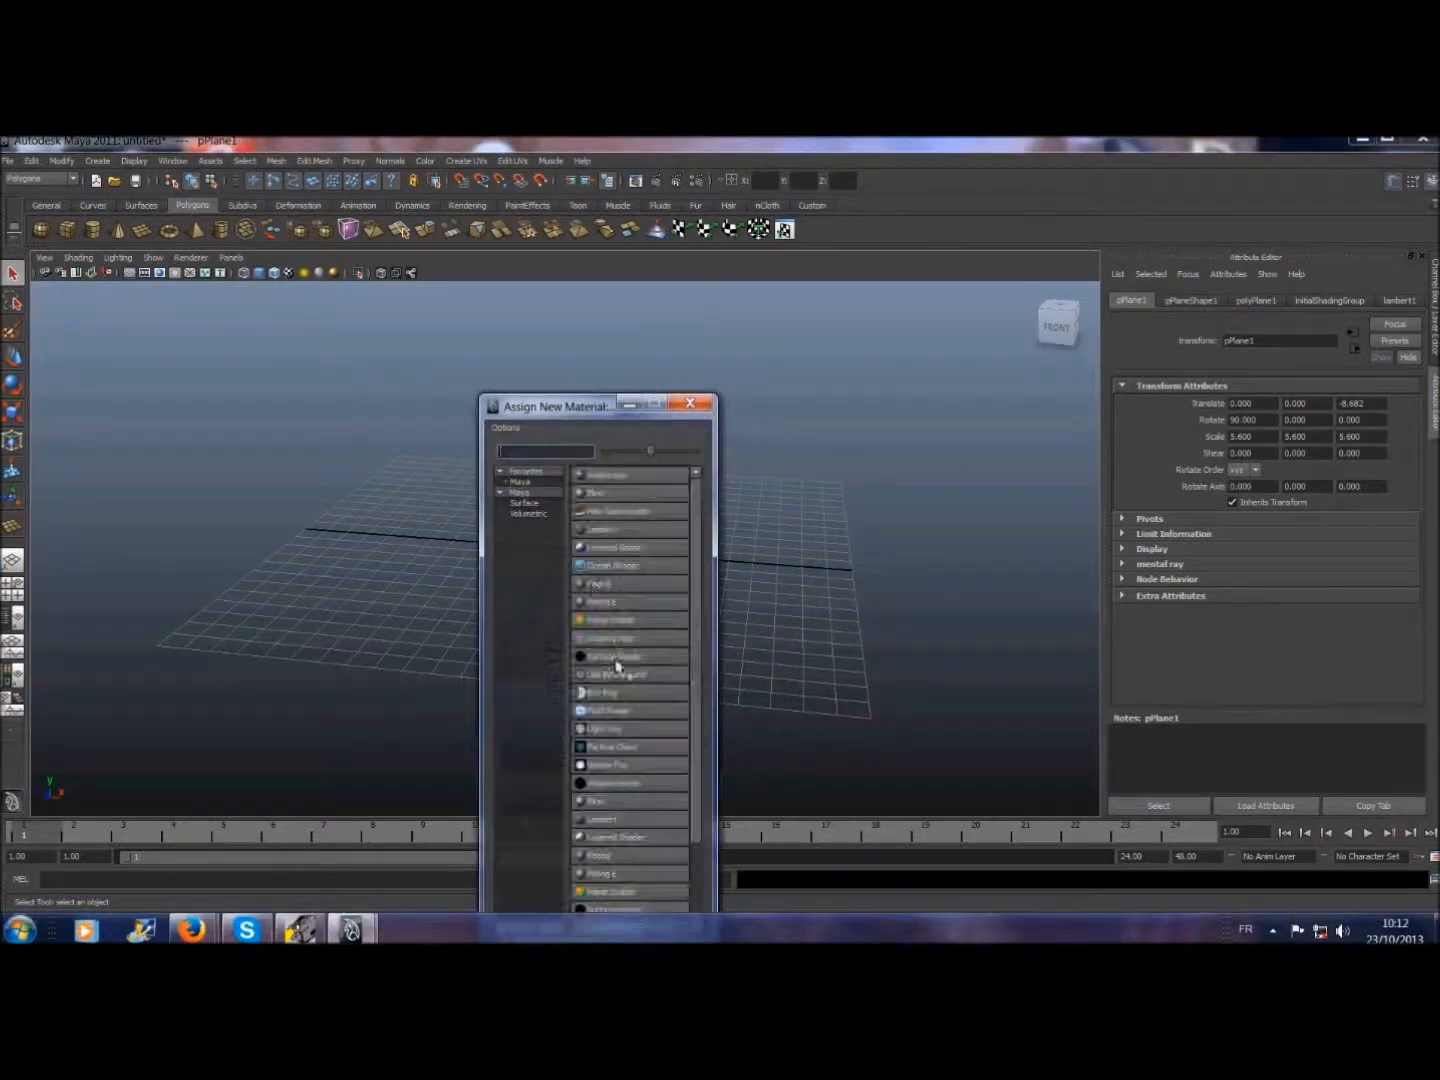
{"action": "left_click", "coordinate": [598, 530]}
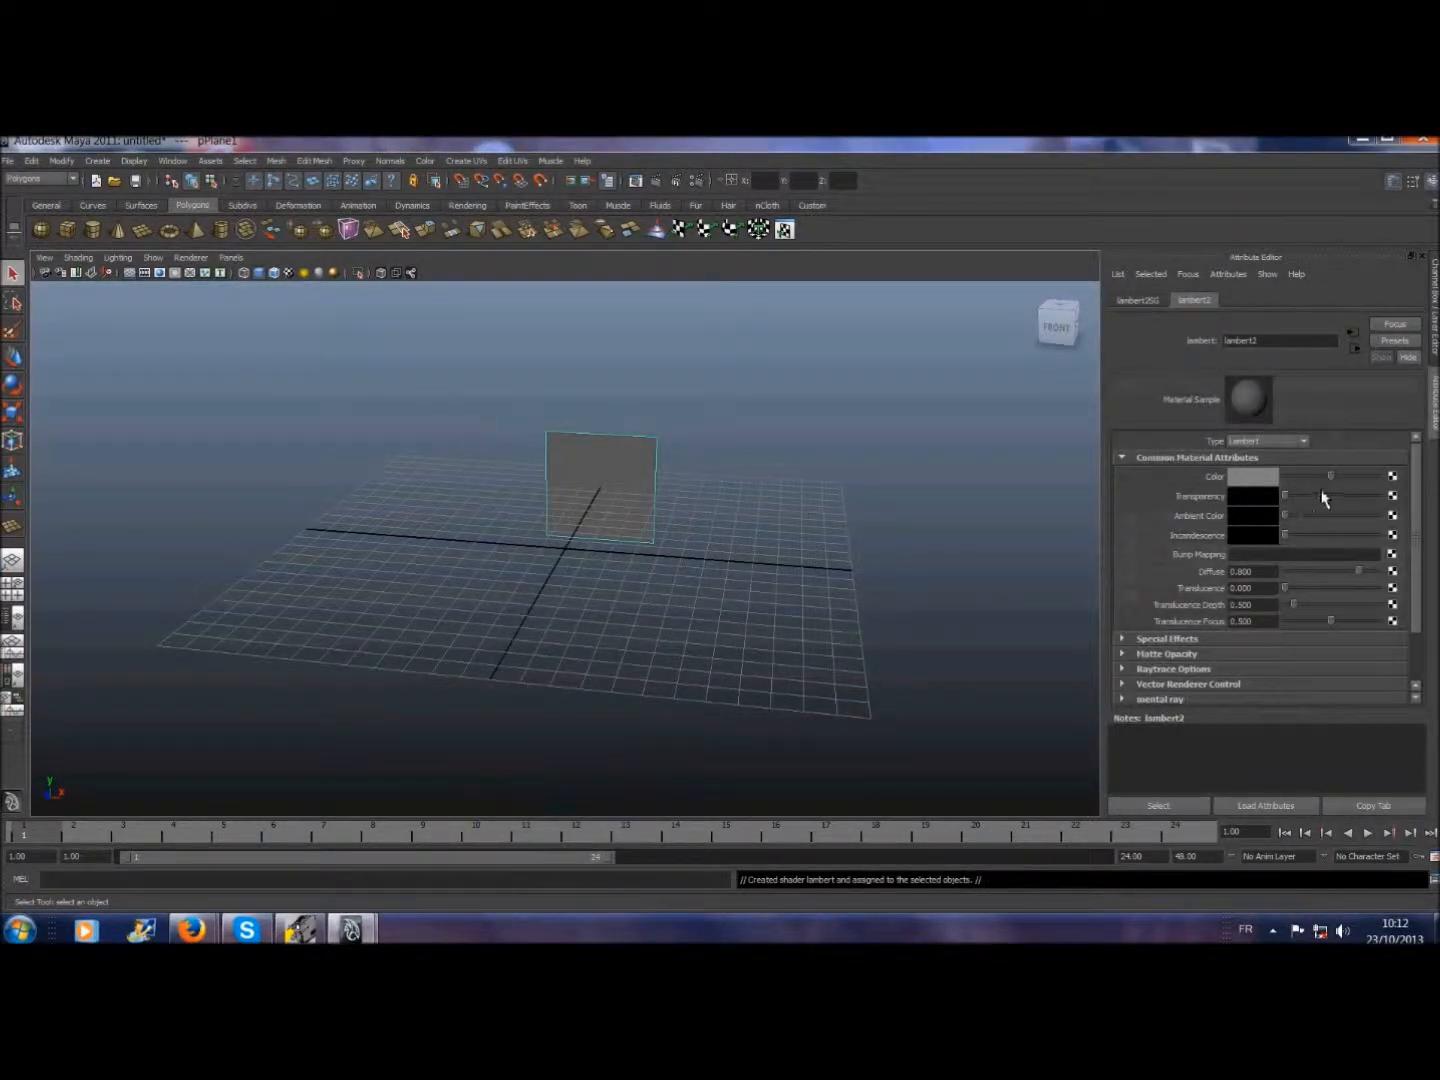
- Map the Lambert material's Color to a File texture using anonymous_logo.png from the Desktop
{"action": "left_click", "coordinate": [1393, 477]}
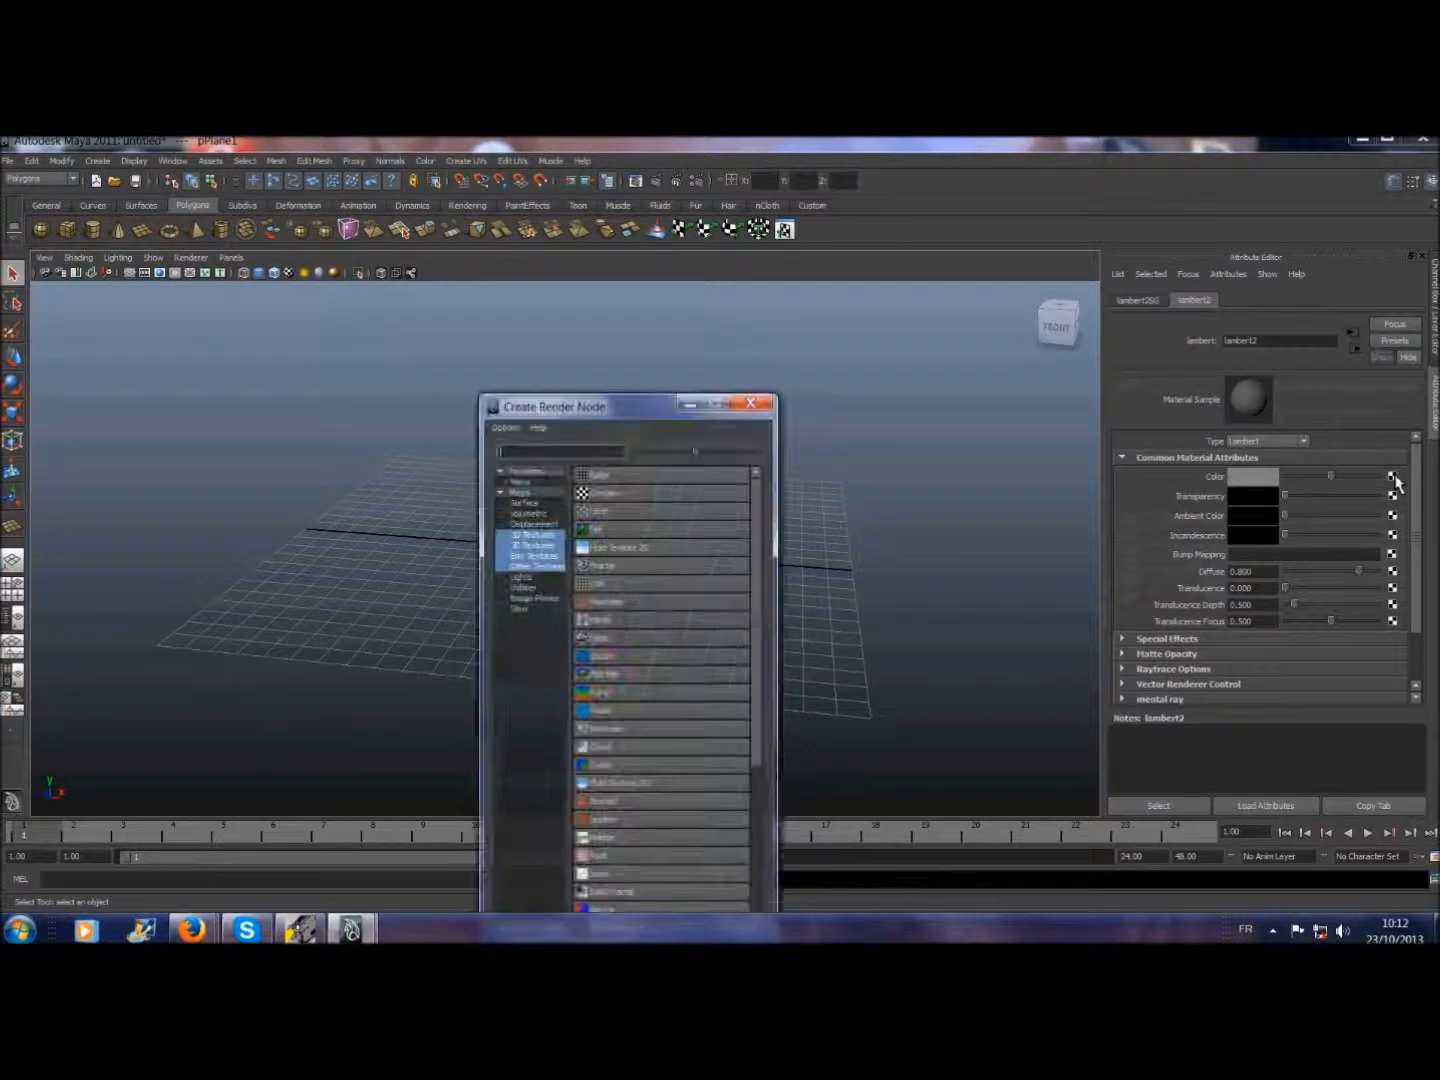
{"action": "left_click", "coordinate": [593, 530]}
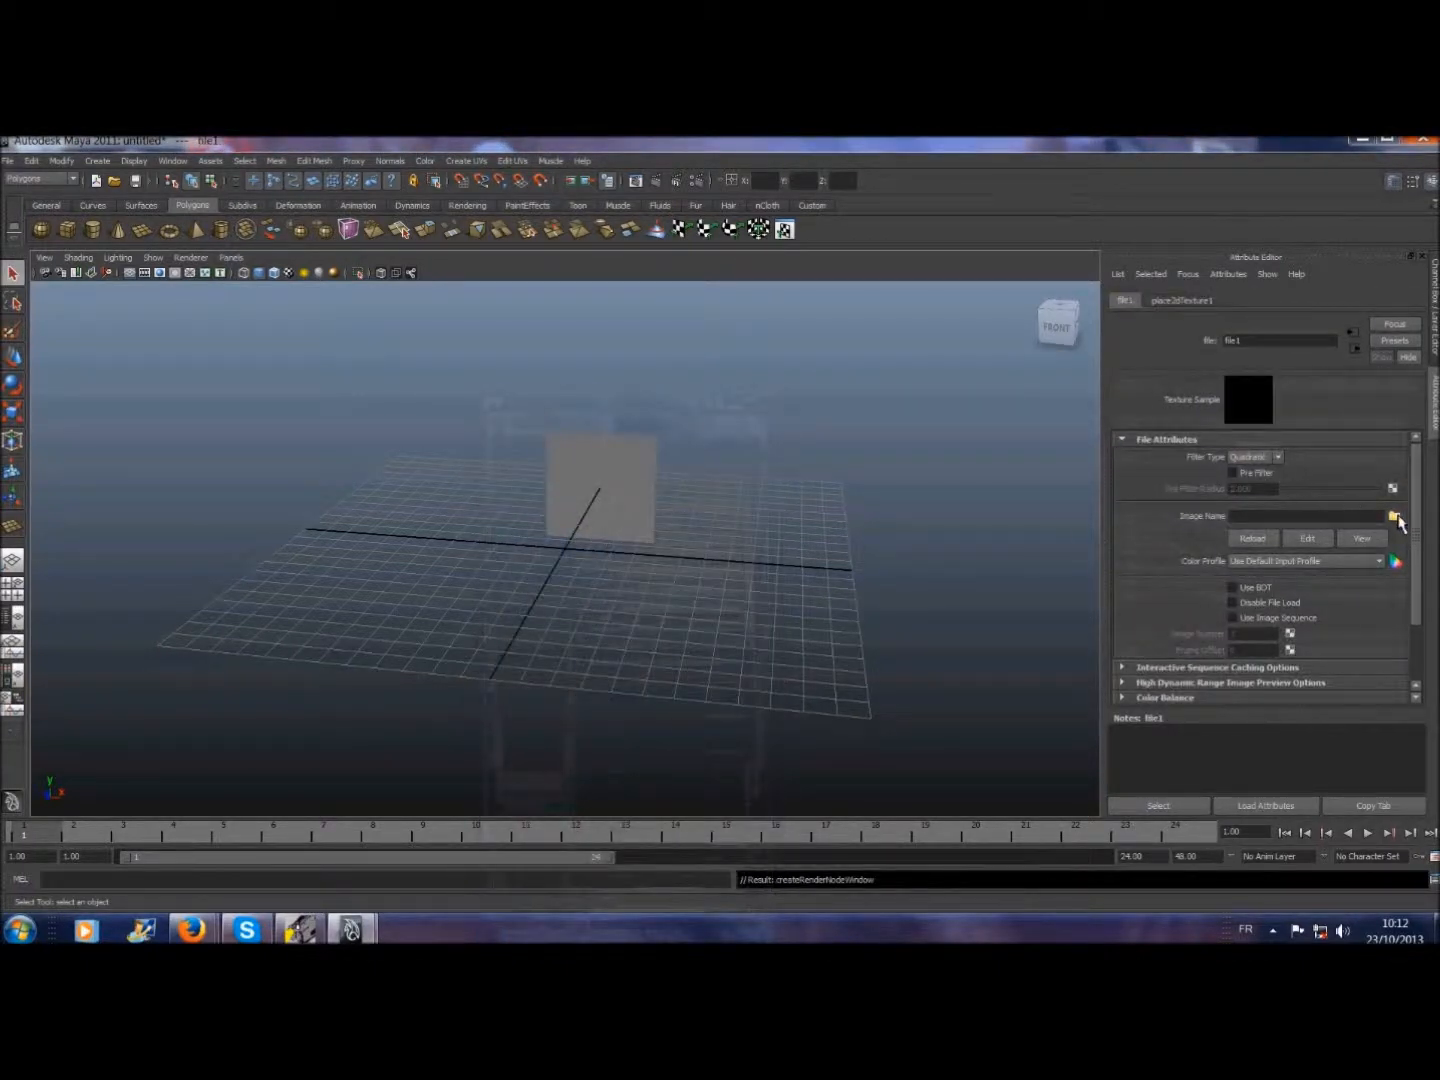
{"action": "left_click", "coordinate": [1395, 516]}
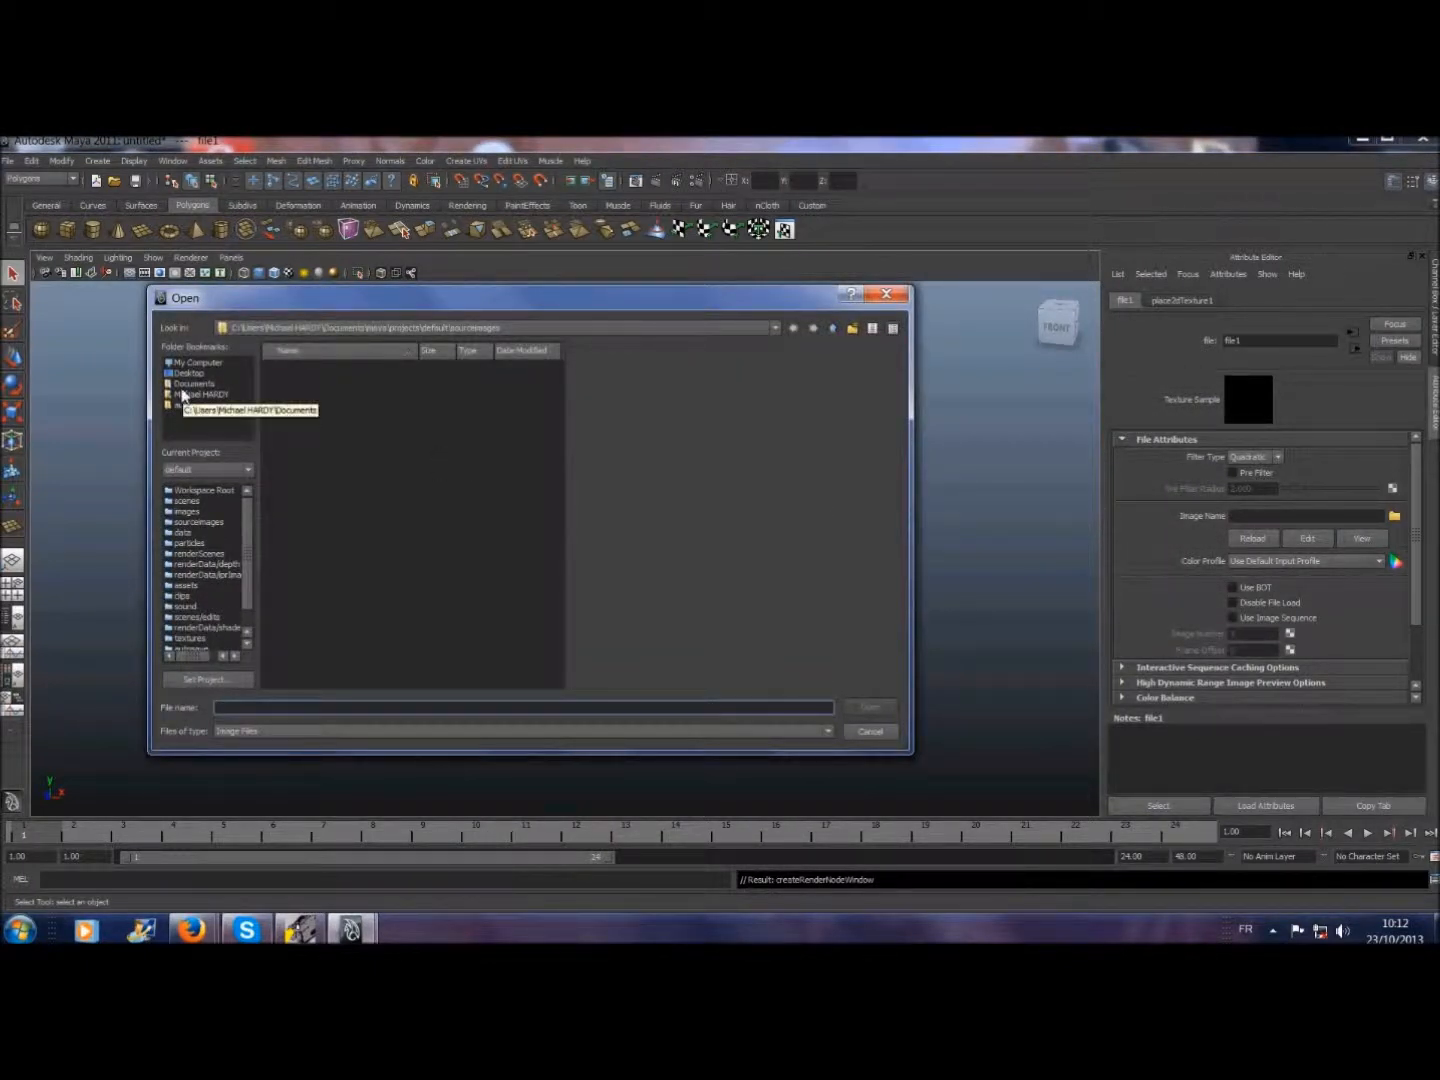
{"action": "left_click", "coordinate": [186, 373]}
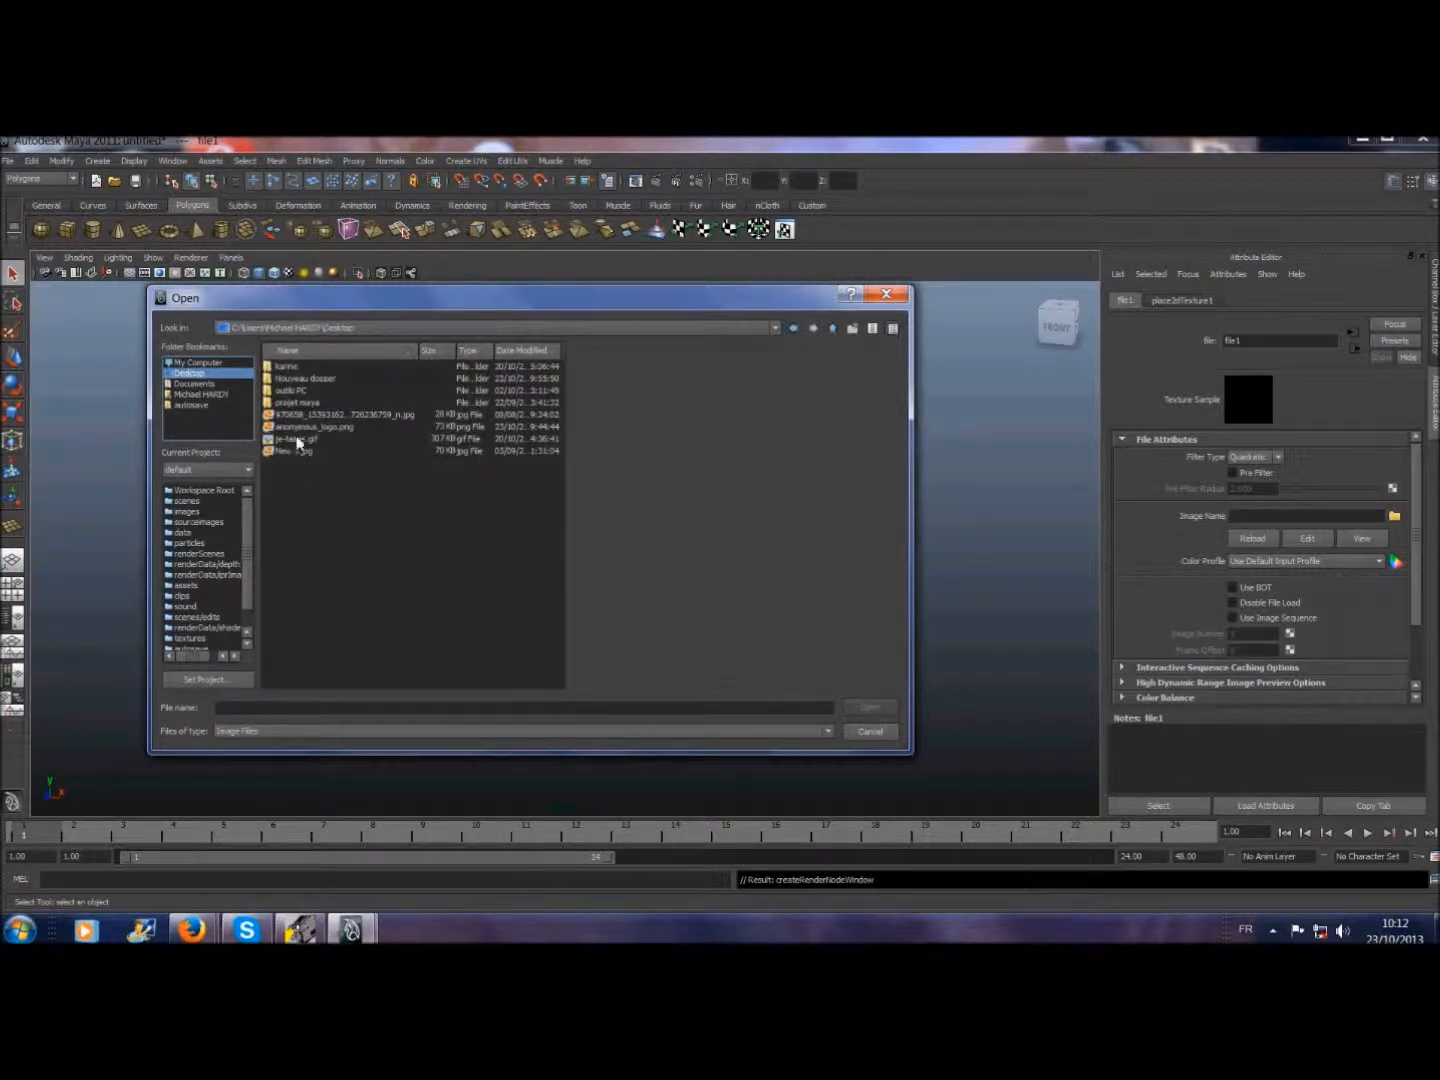
{"action": "left_click", "coordinate": [306, 430]}
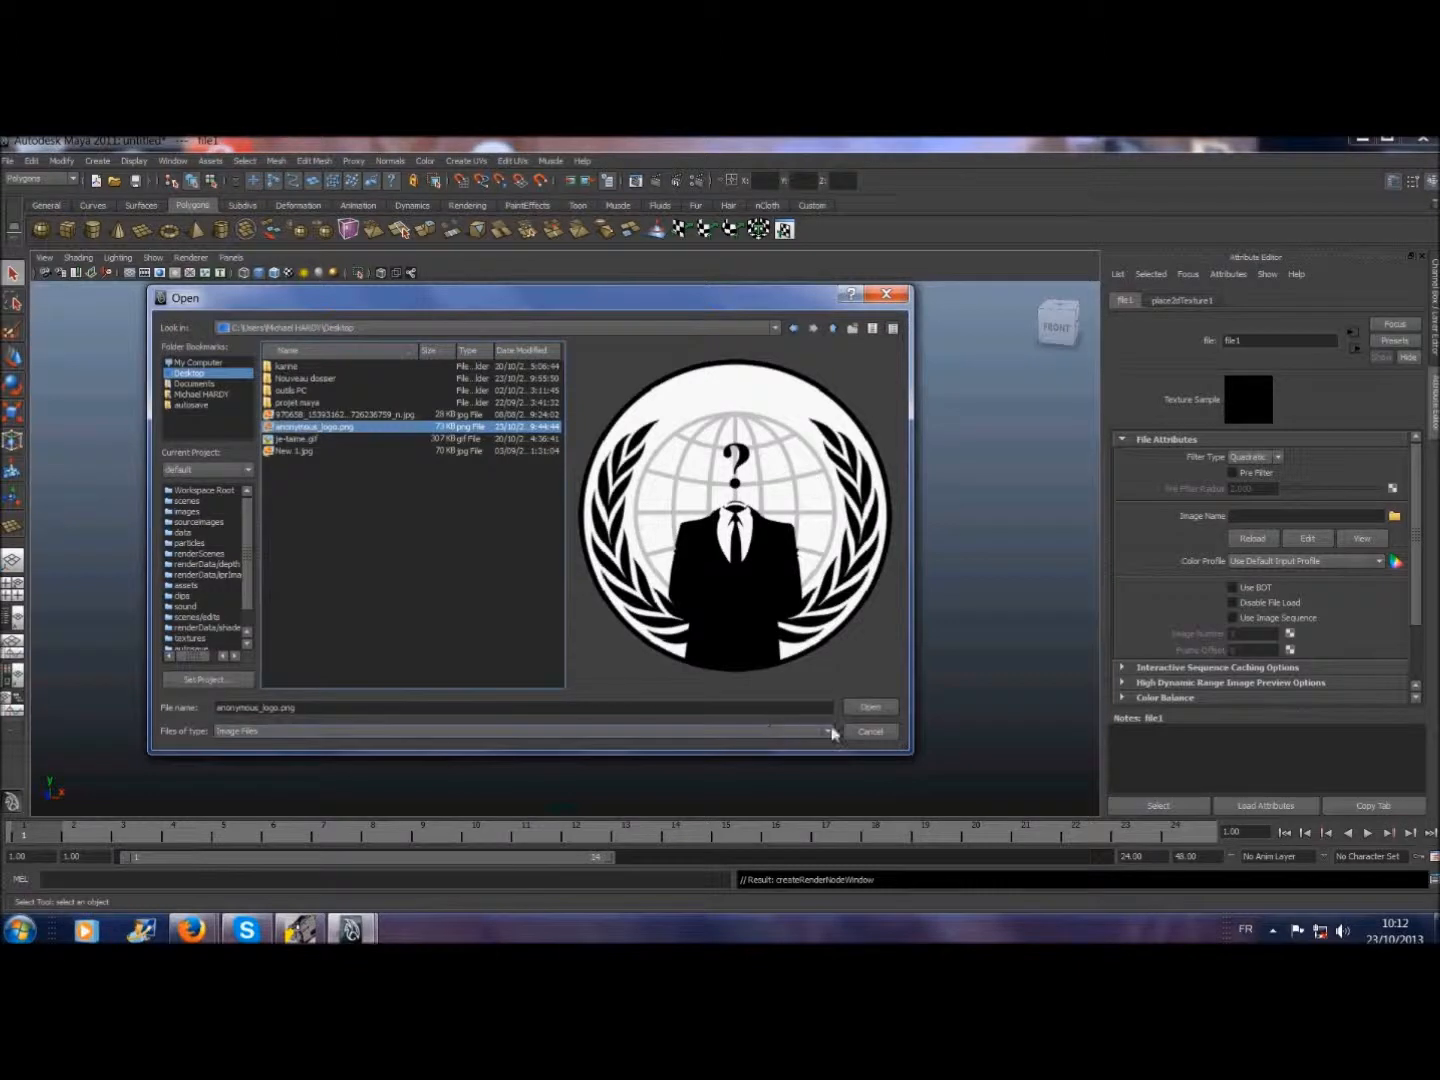
{"action": "left_click", "coordinate": [870, 707]}
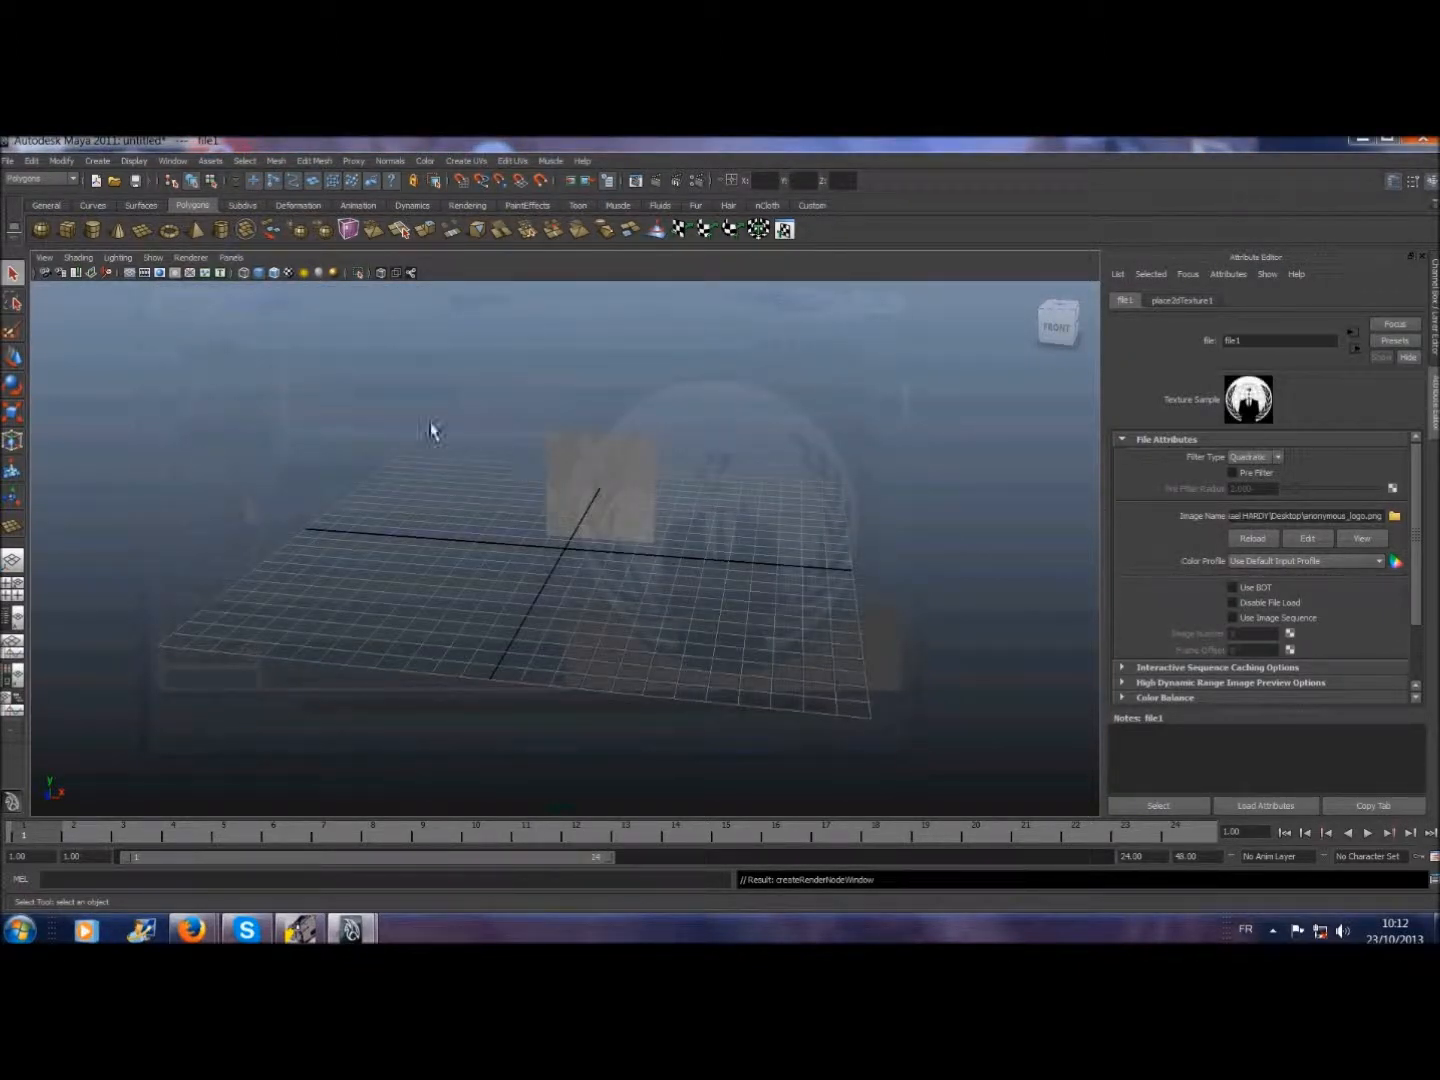
- Enable Hardware Texturing in the viewport and view the textured plane straight from the front
{"action": "left_click", "coordinate": [78, 258]}
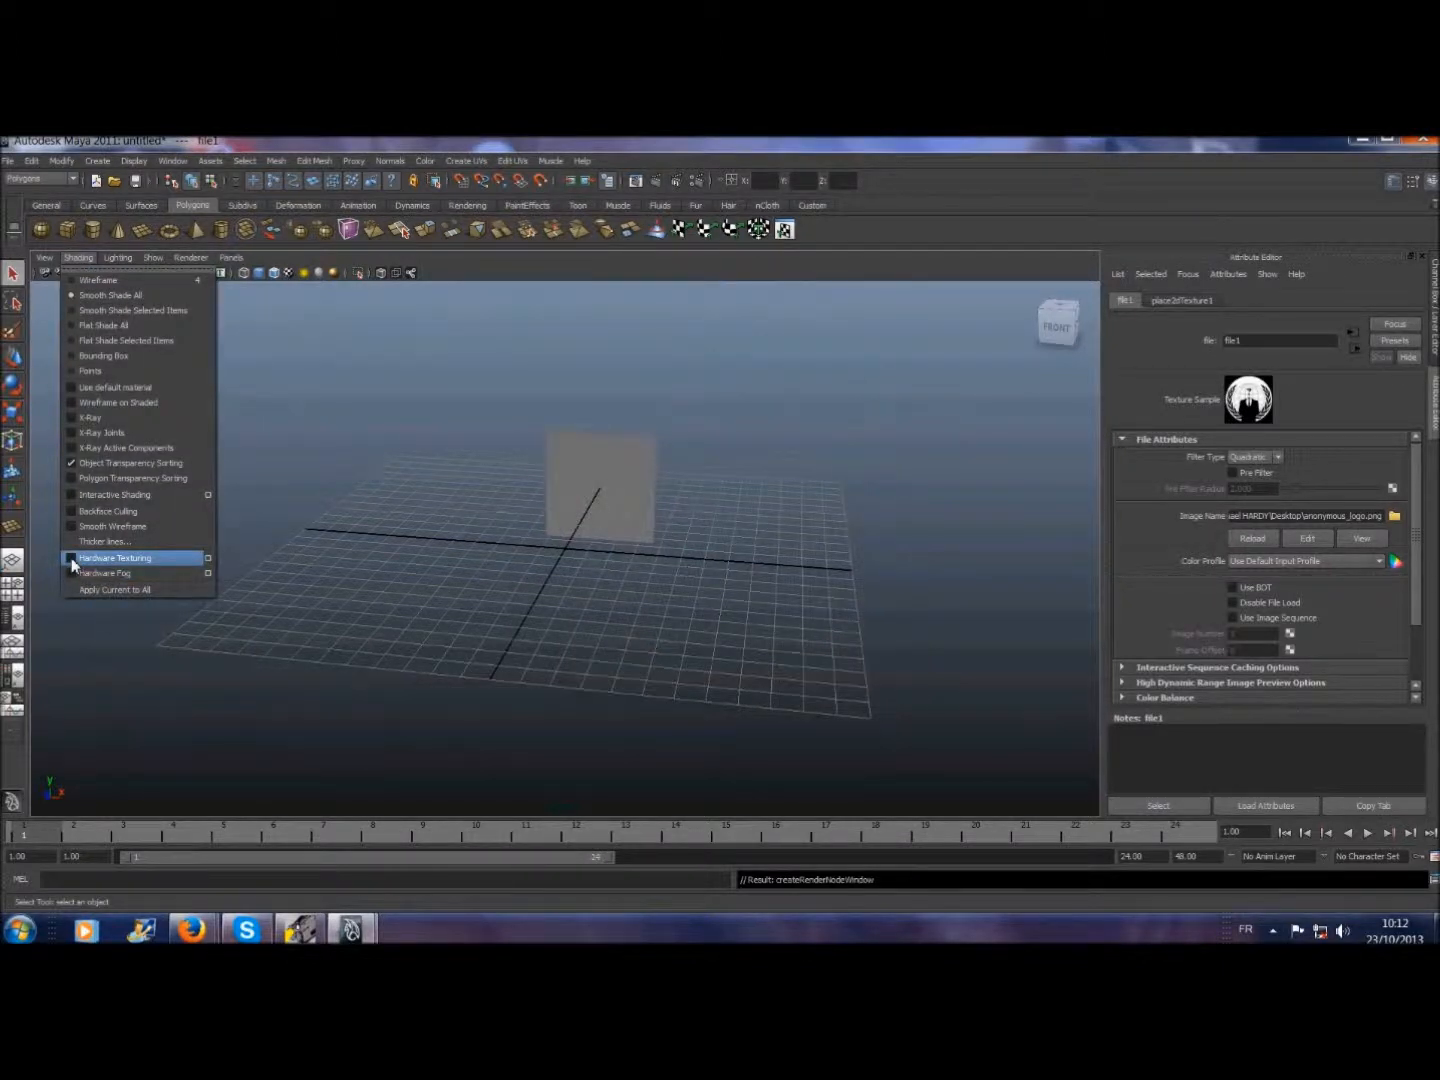
{"action": "left_click", "coordinate": [100, 558]}
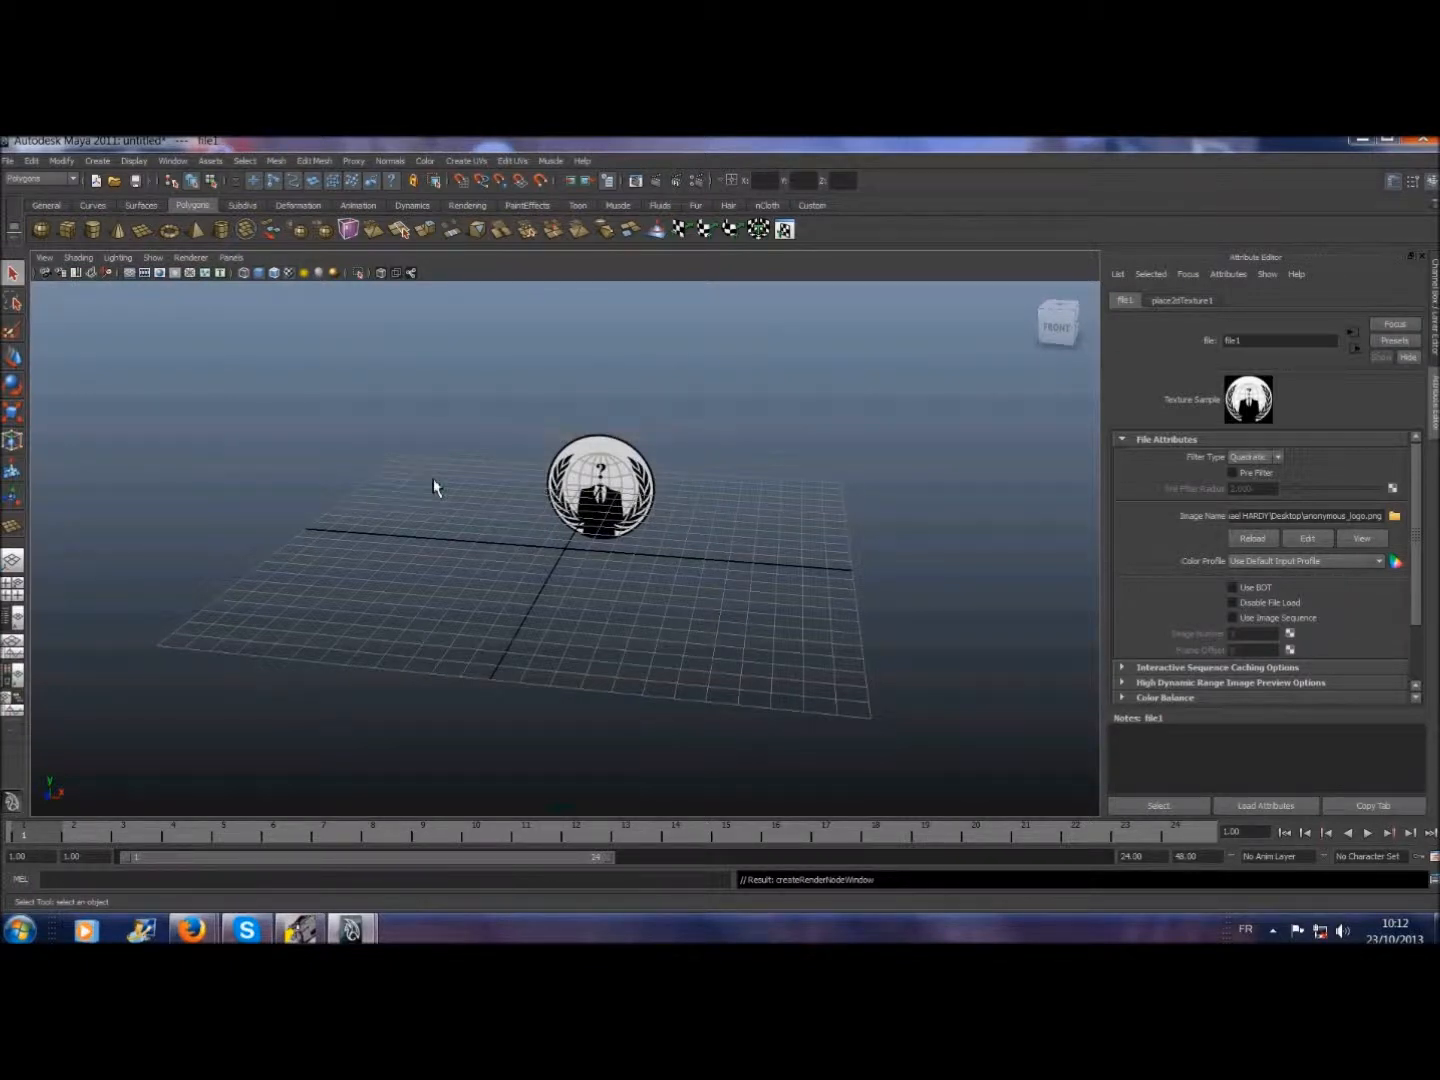
{"action": "left_click", "coordinate": [1054, 324]}
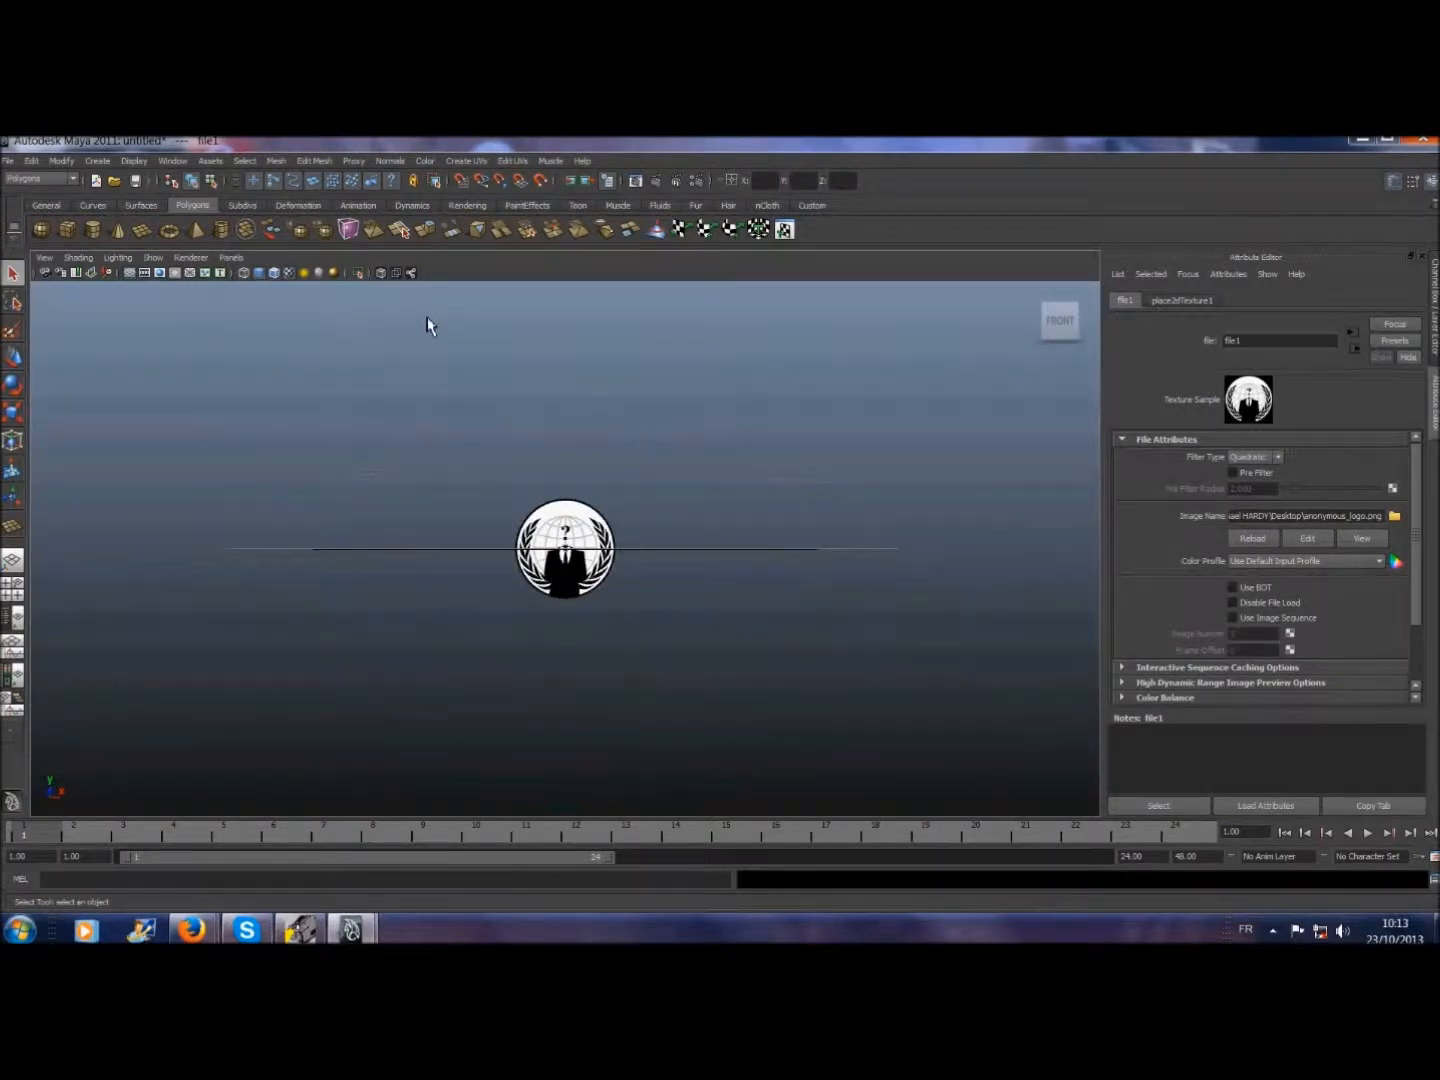
{"action": "scroll", "coordinate": [427, 326], "scroll_direction": "up", "scroll_amount": 3}
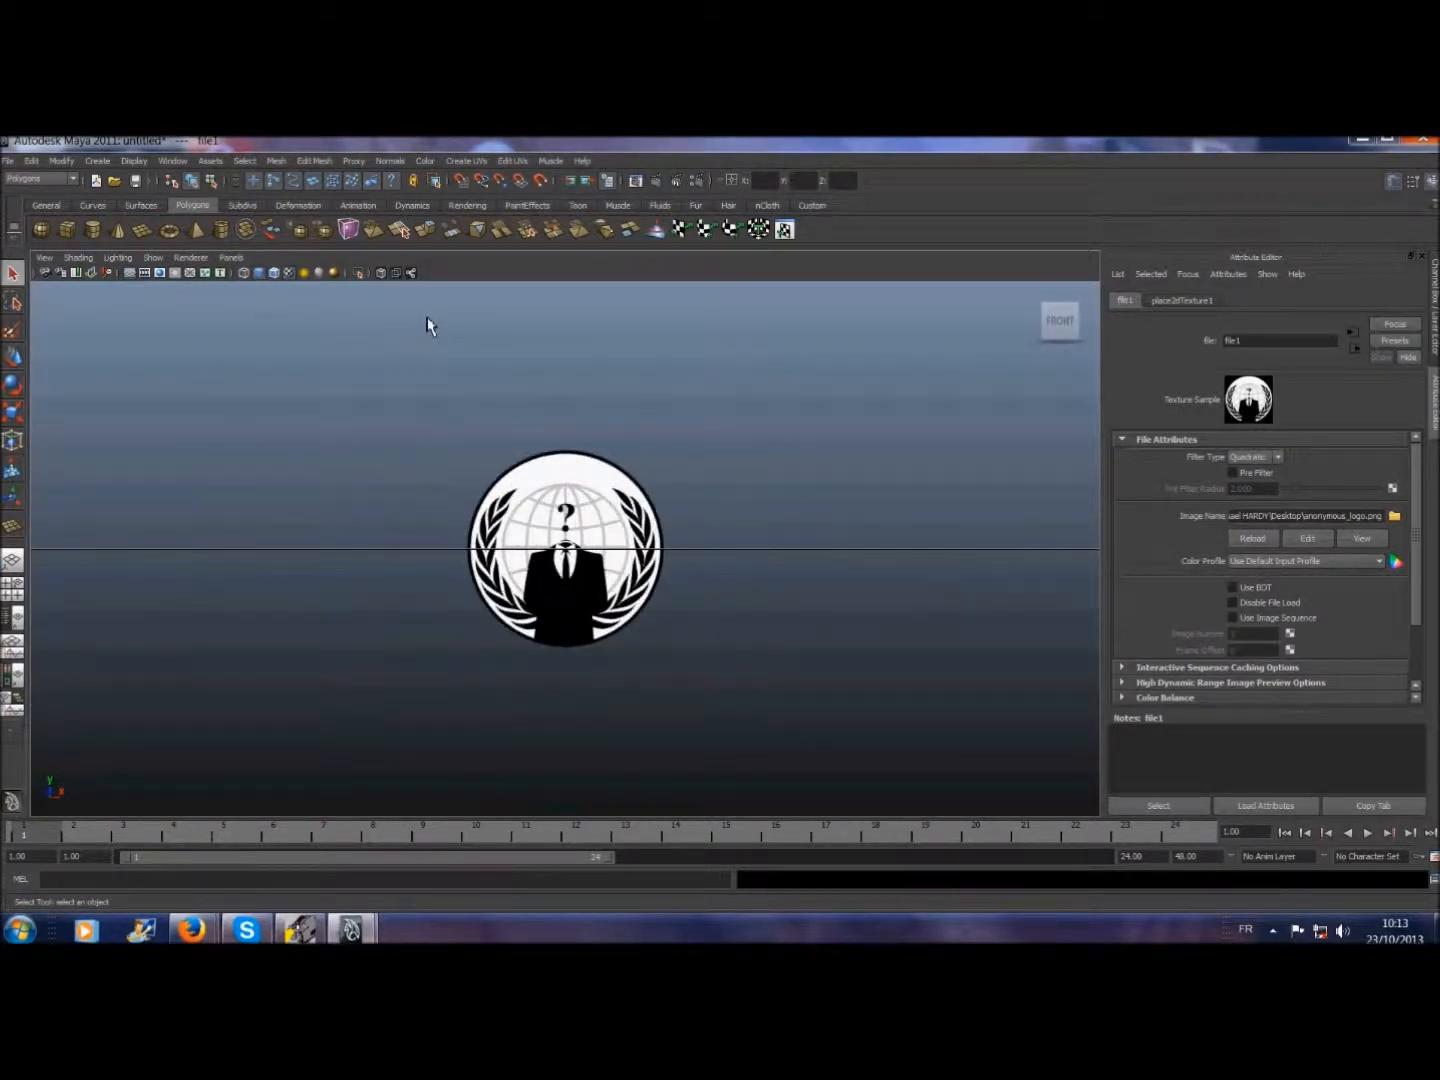
{"action": "scroll", "coordinate": [510, 448], "scroll_direction": "up", "scroll_amount": 1}
{"action": "scroll", "coordinate": [510, 448], "scroll_direction": "down", "scroll_amount": 3}
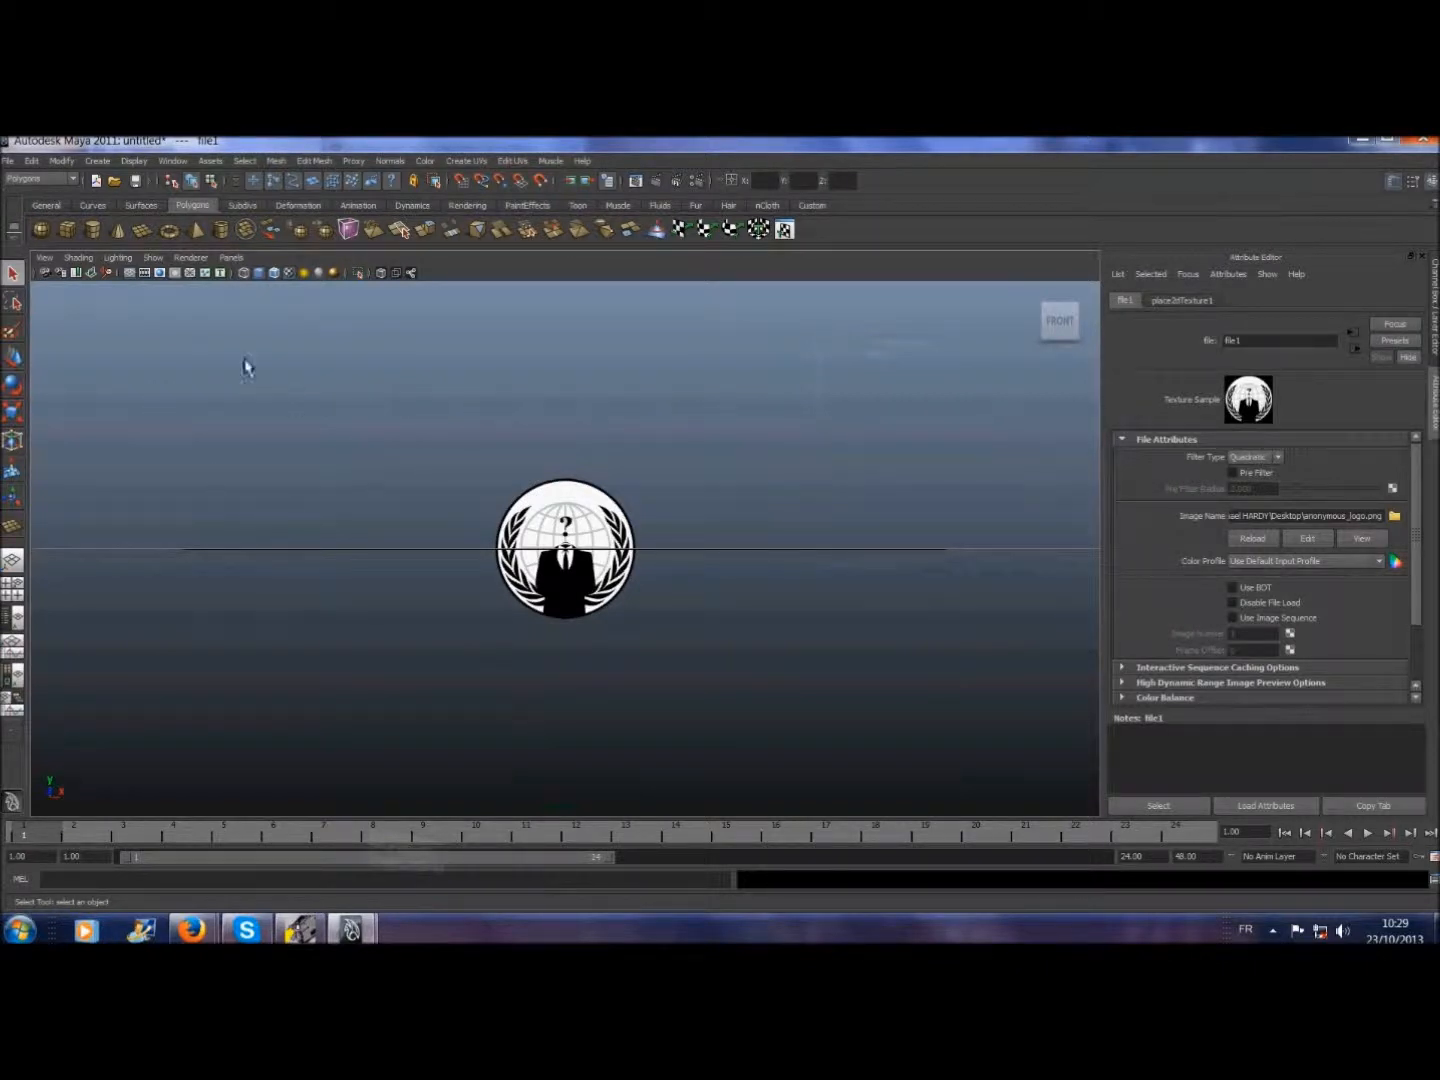
- Switch to the orthographic front view and create a polygon pipe beside the logo's left edge
{"action": "left_click", "coordinate": [233, 258]}
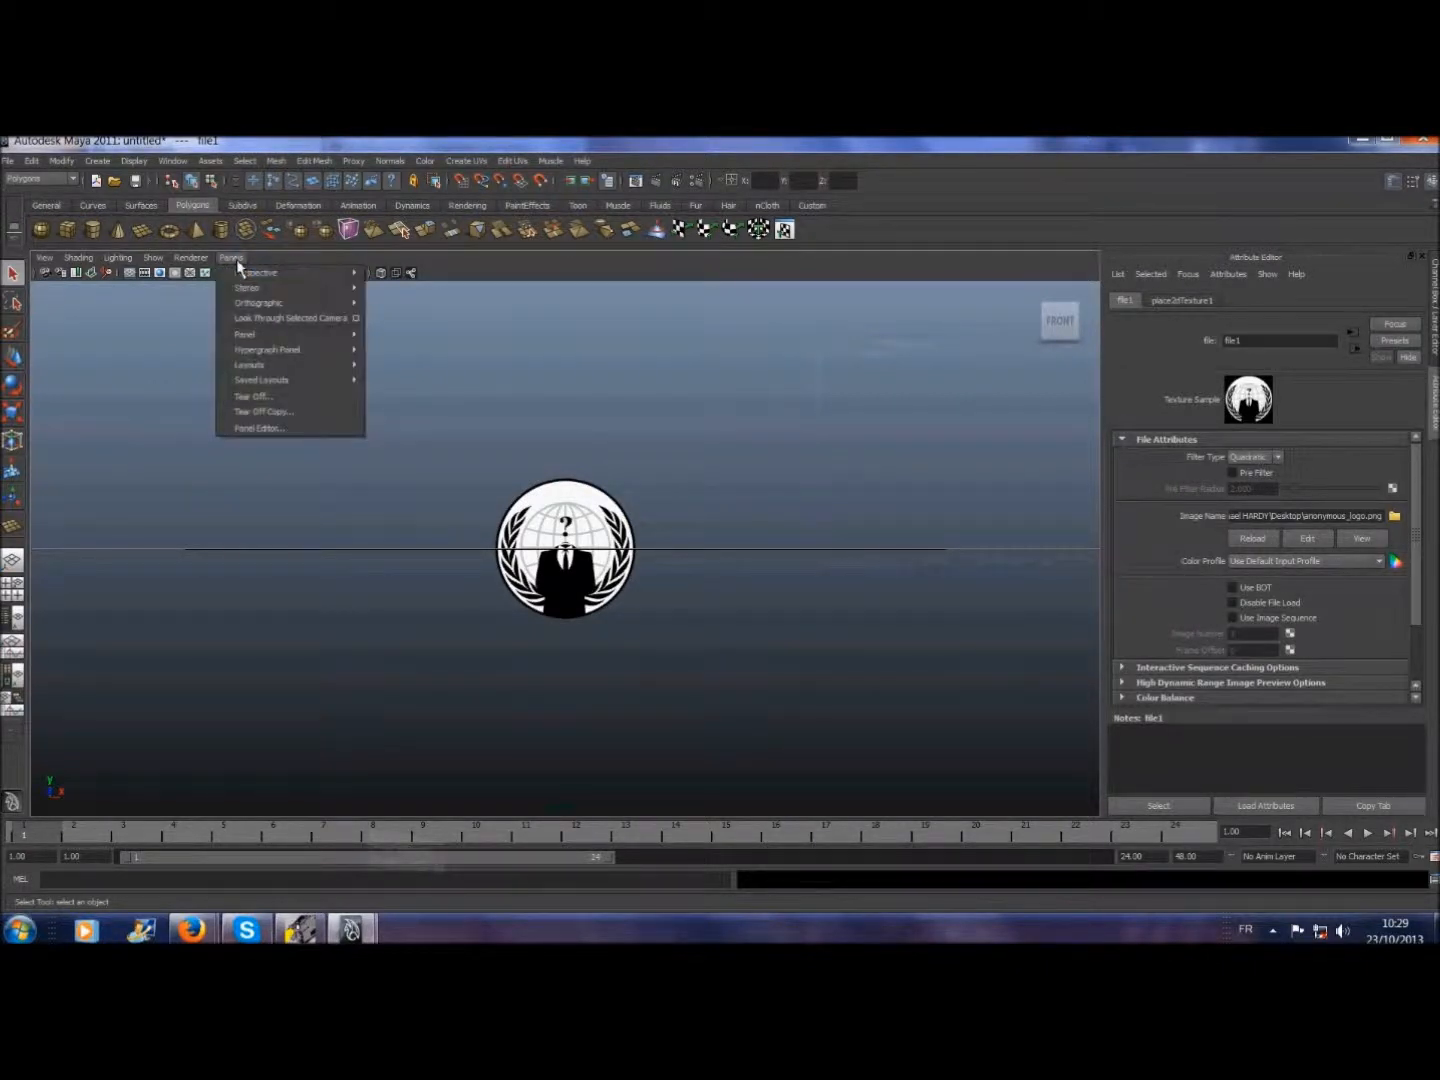
{"action": "mouse_move", "coordinate": [255, 305]}
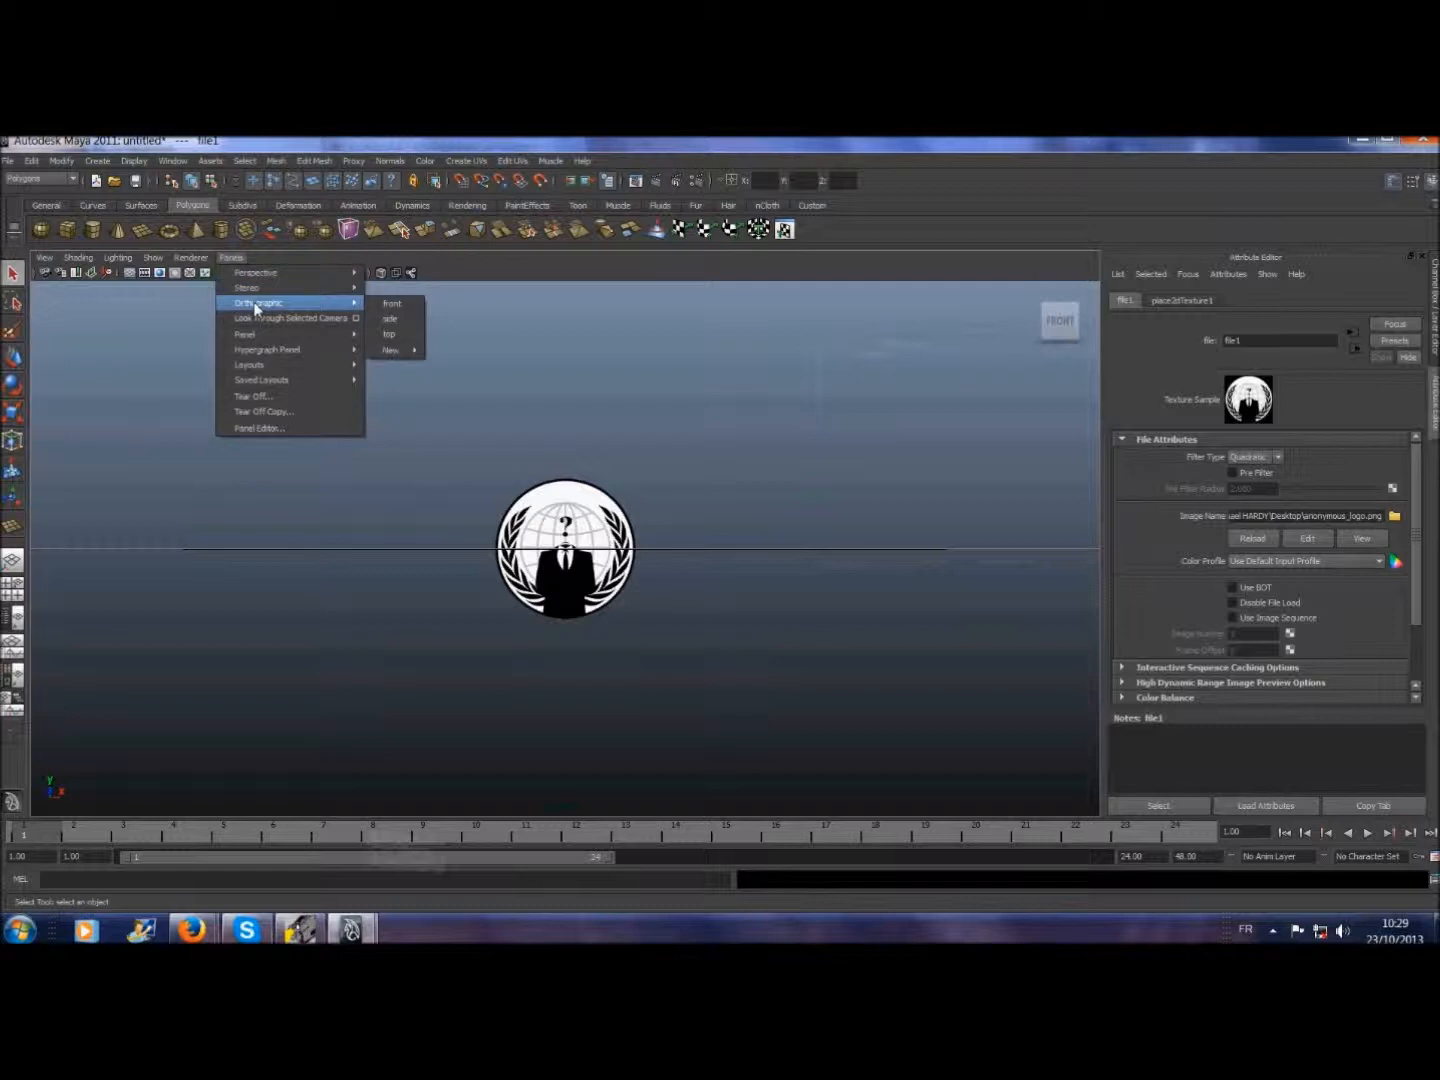
{"action": "left_click", "coordinate": [403, 308]}
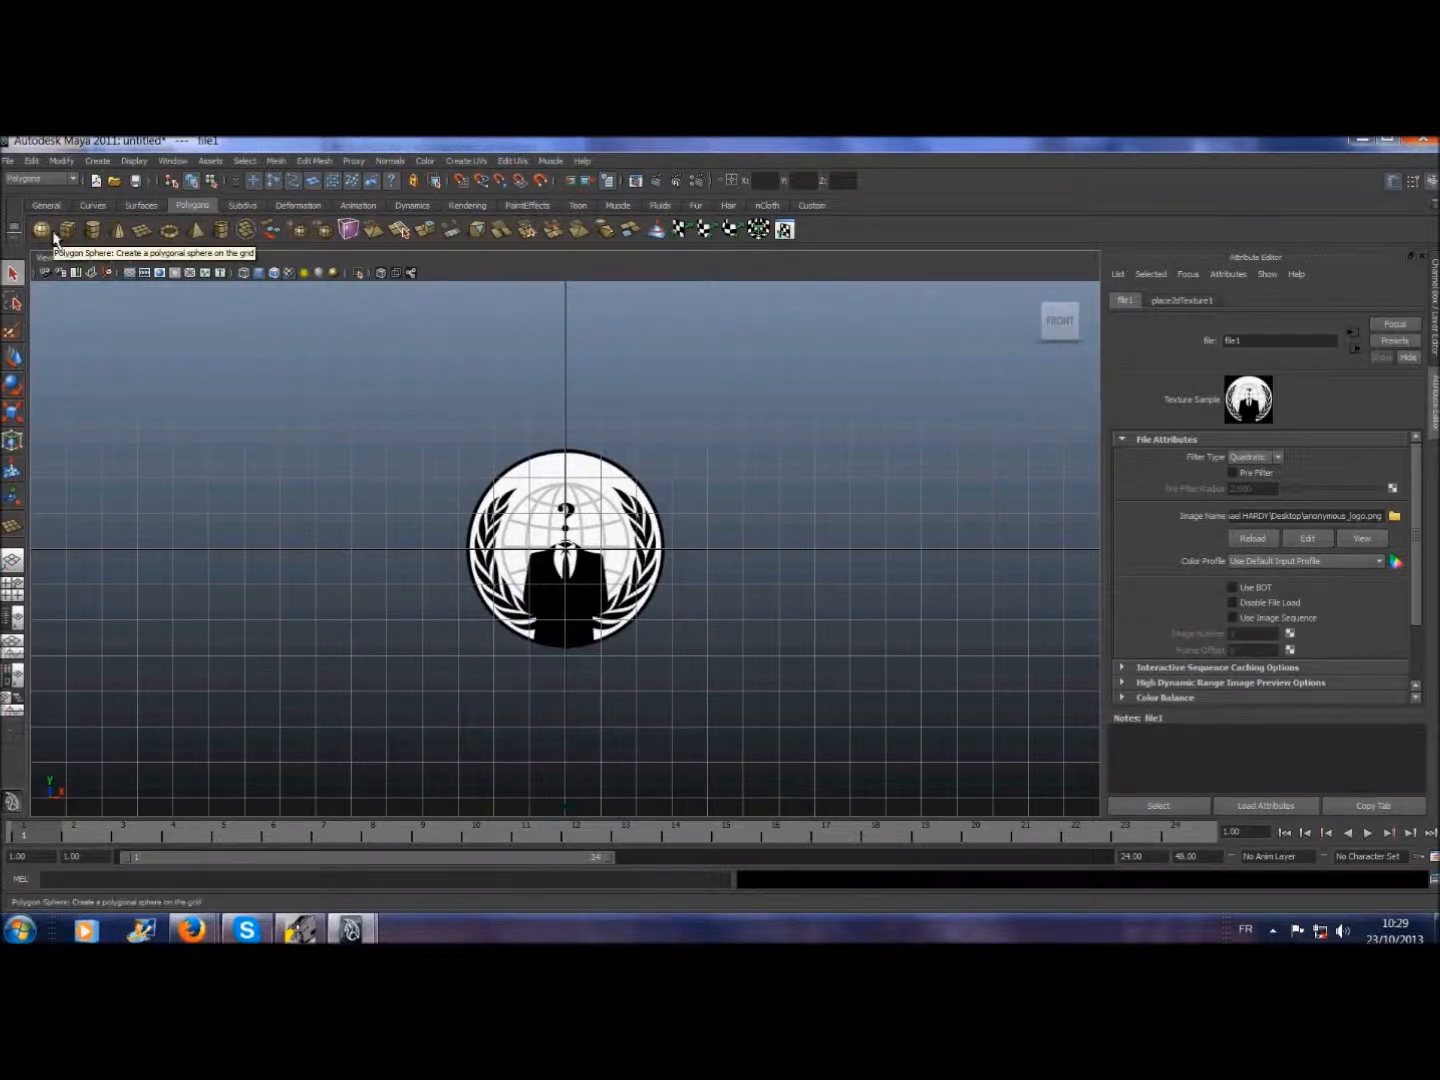
{"action": "left_click", "coordinate": [222, 233]}
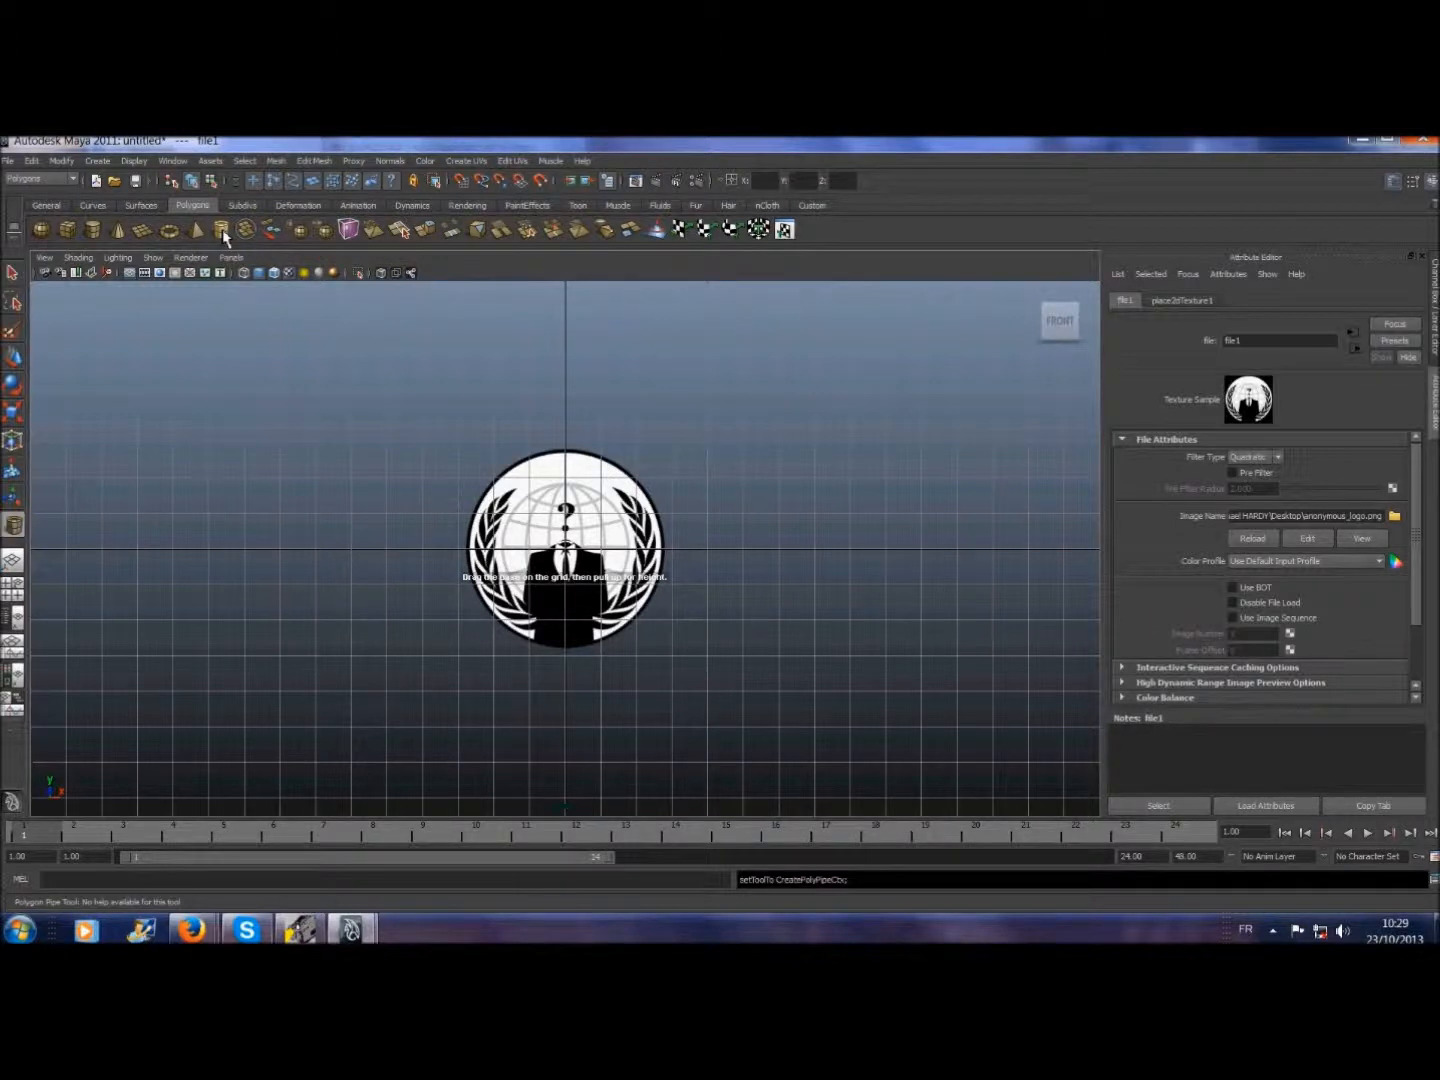
{"action": "left_click", "coordinate": [412, 552]}
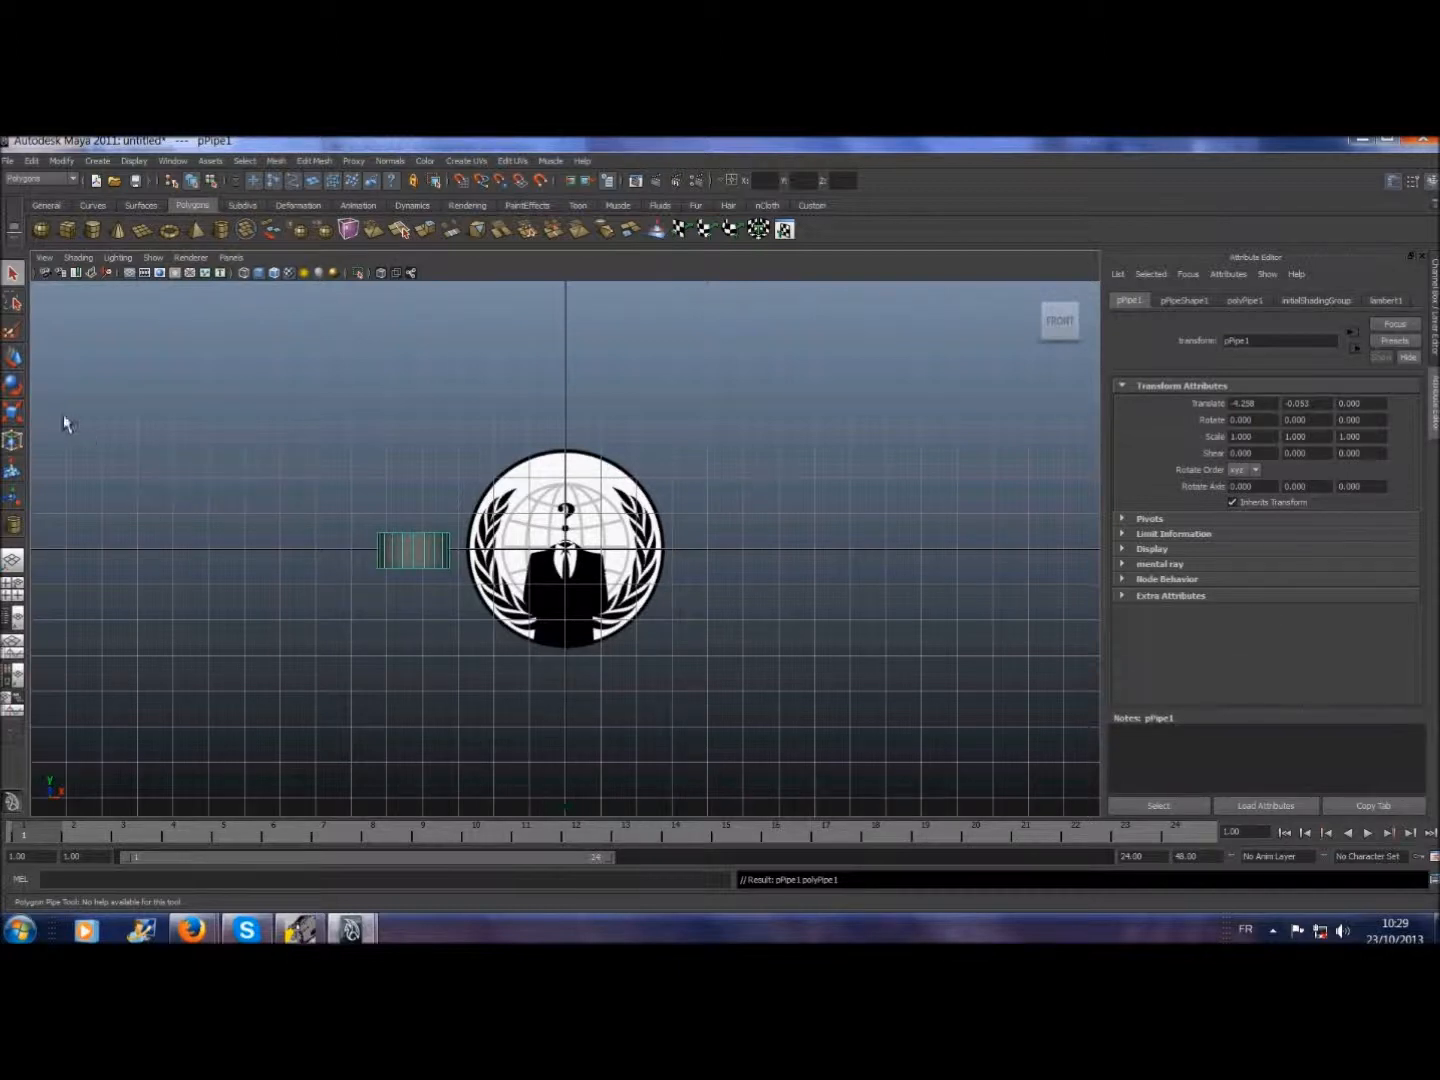
- Rotate the pipe 90 degrees about the X axis so its opening faces the front
{"action": "left_click", "coordinate": [13, 385]}
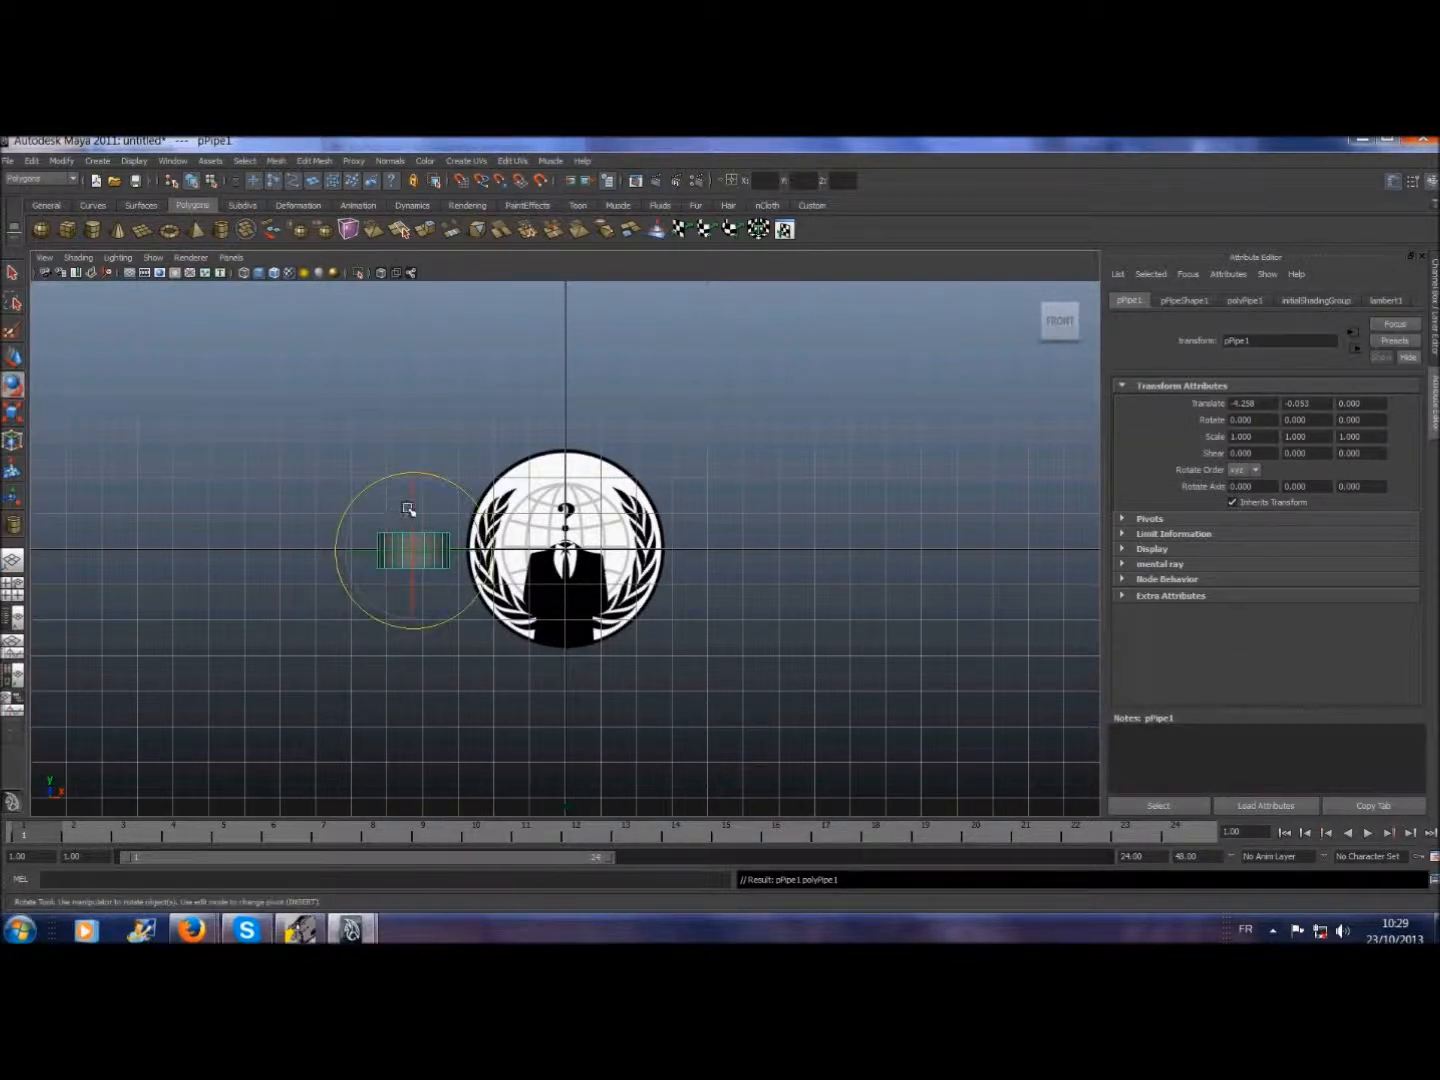
{"action": "left_click_drag", "start_coordinate": [408, 509], "coordinate": [408, 606]}
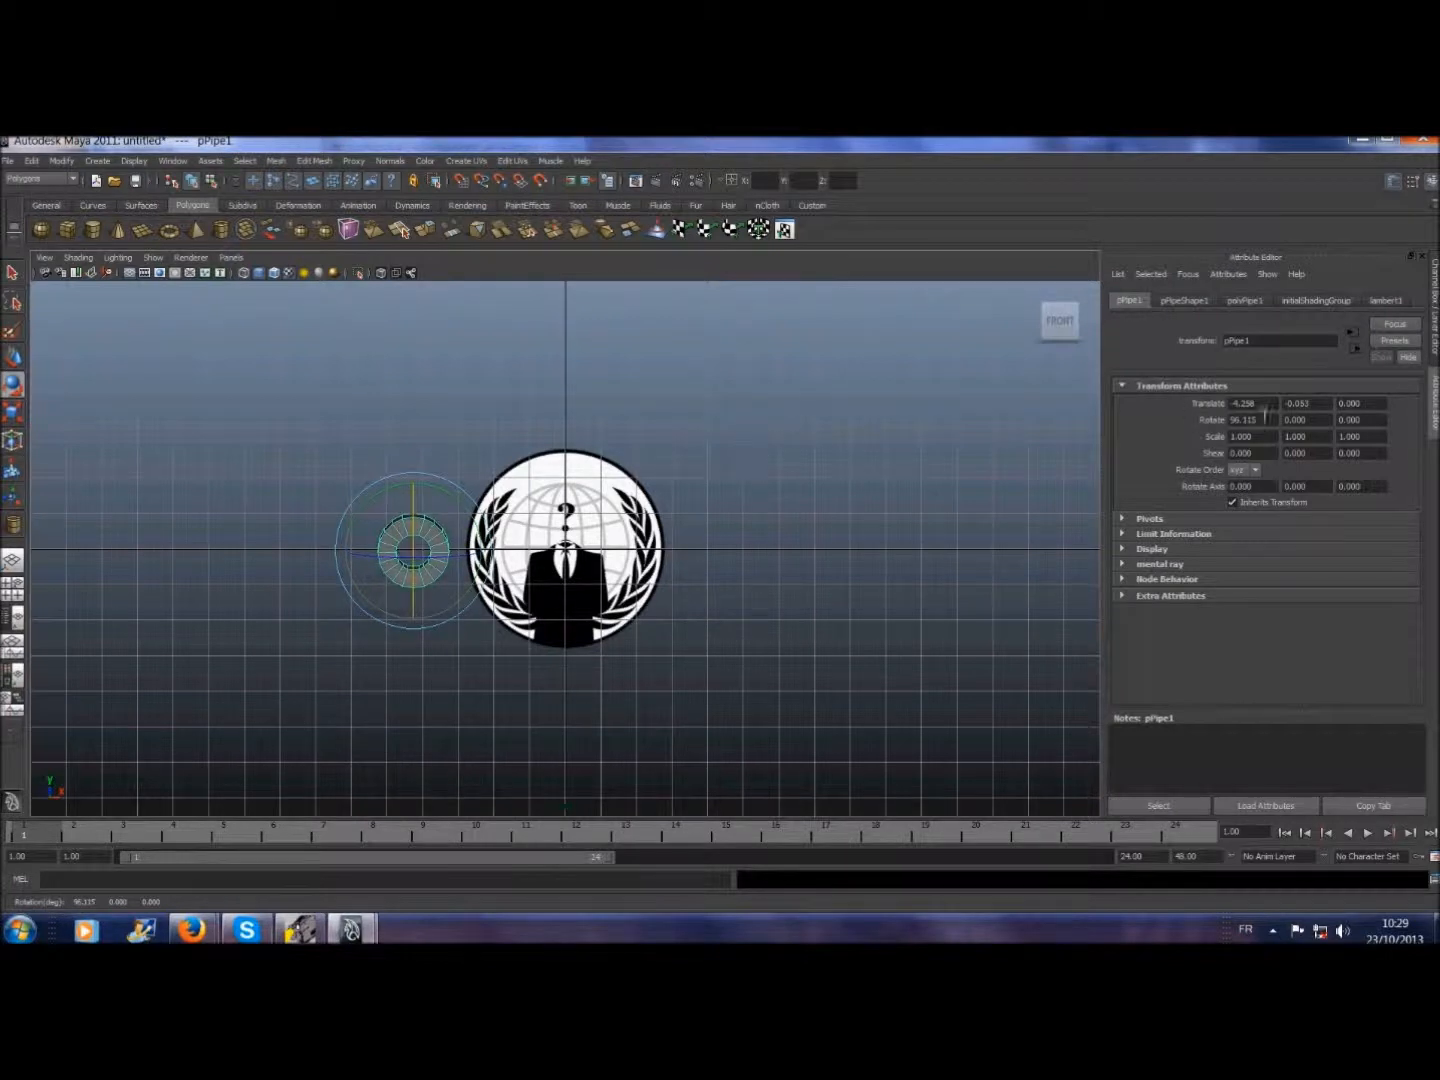
{"action": "left_click_drag", "start_coordinate": [1269, 425], "coordinate": [1243, 421]}
{"action": "left_click", "coordinate": [1286, 758]}
- Center the pipe over the logo by setting its Translate X and Y to 0
{"action": "left_click_drag", "start_coordinate": [1259, 402], "coordinate": [1203, 433]}
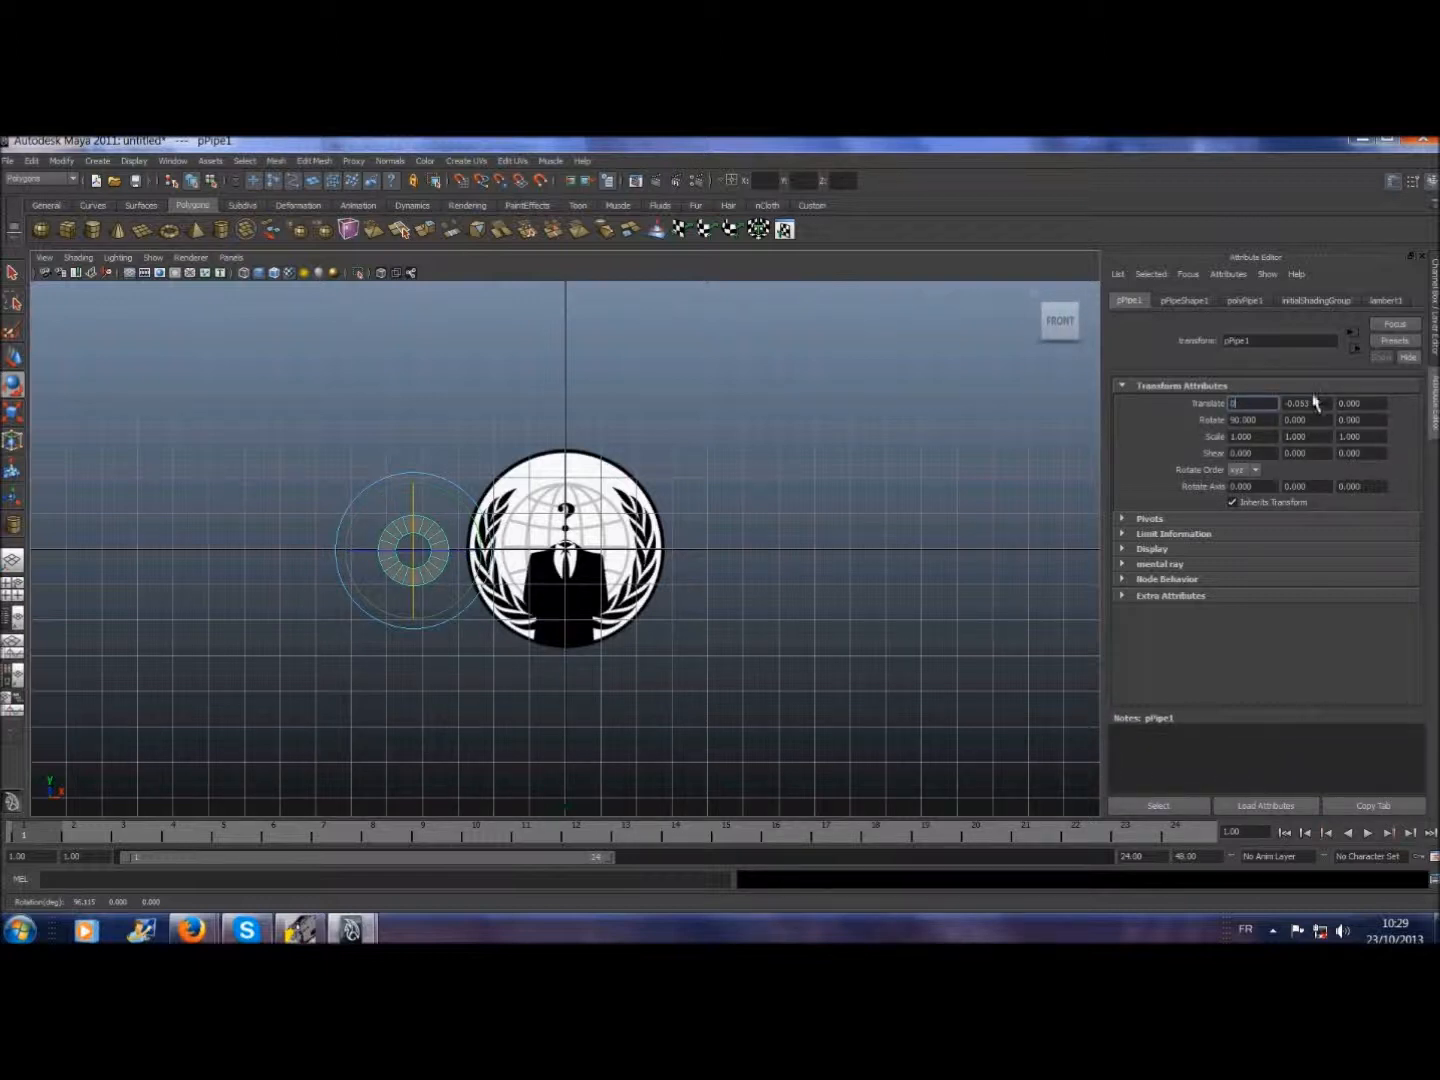
{"action": "left_click_drag", "start_coordinate": [1324, 404], "coordinate": [1284, 405]}
{"action": "type", "text": "0"}
{"action": "left_click", "coordinate": [1284, 762]}
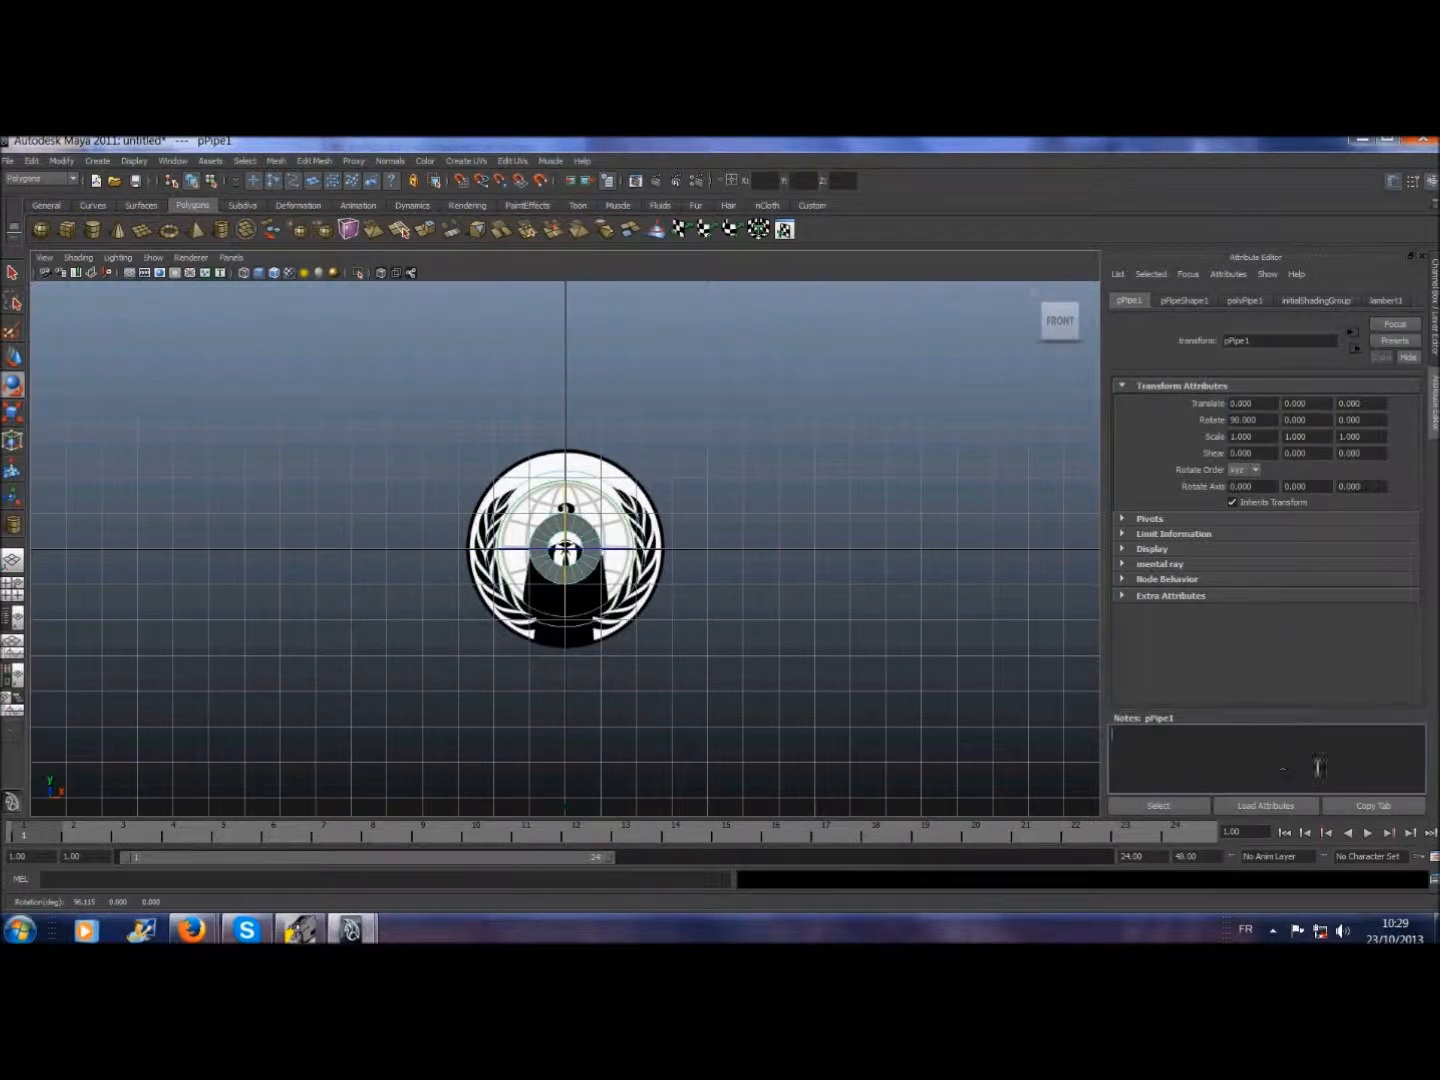
{"action": "left_click", "coordinate": [13, 413]}
{"action": "left_click_drag", "start_coordinate": [568, 550], "coordinate": [613, 541]}
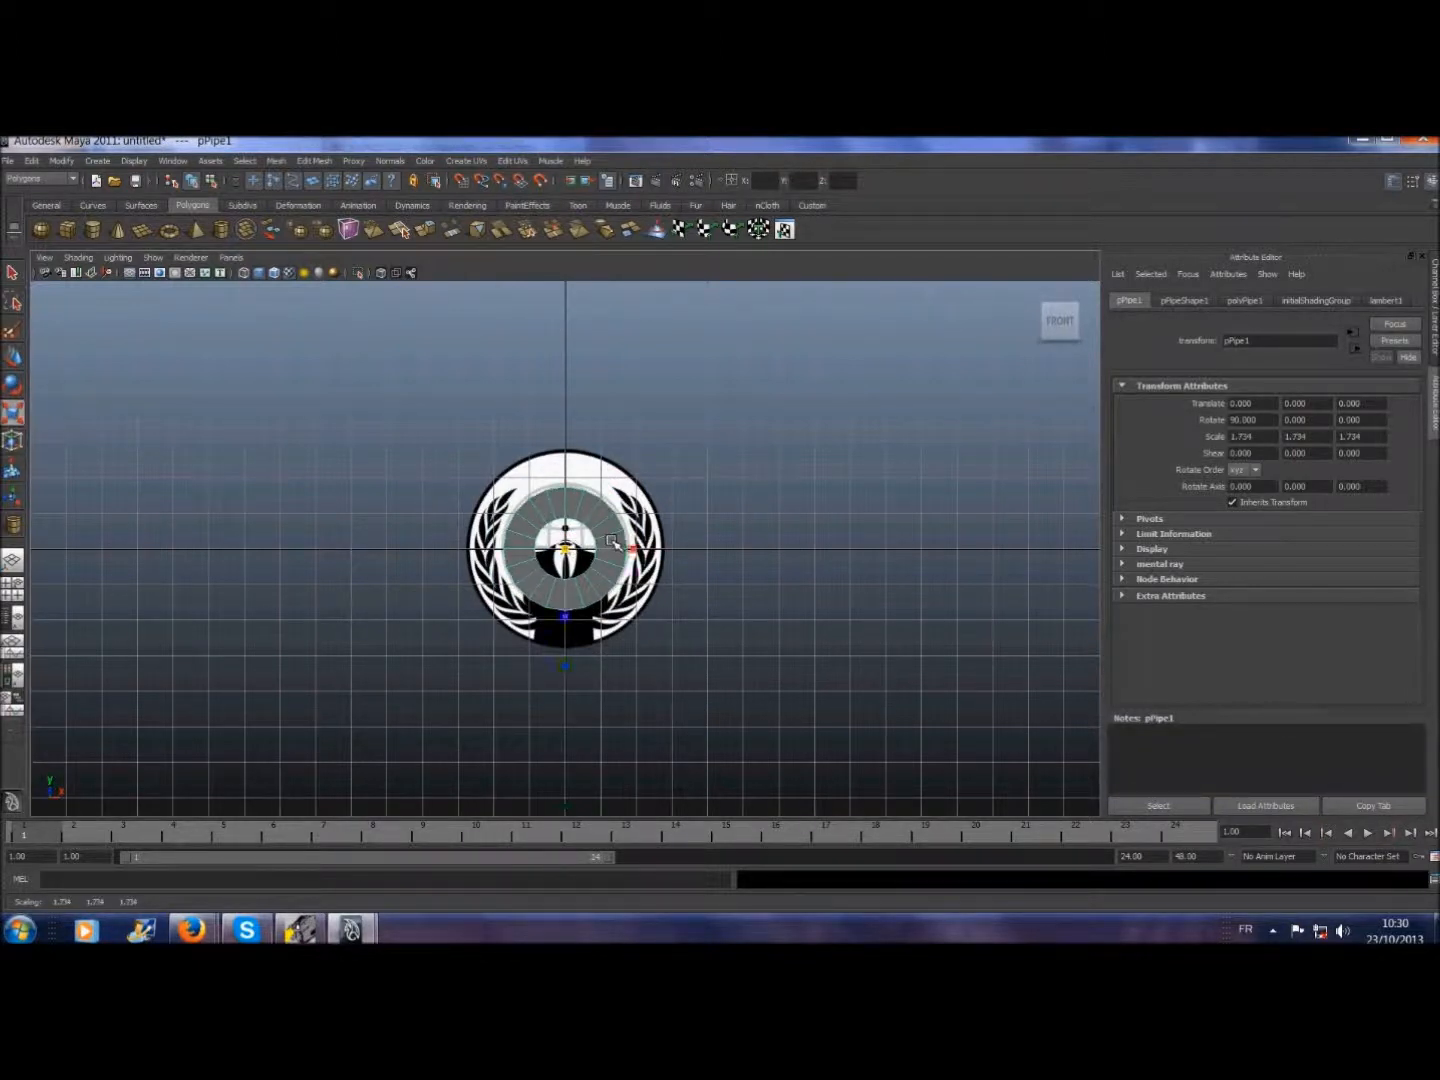
{"action": "left_click", "coordinate": [46, 205]}
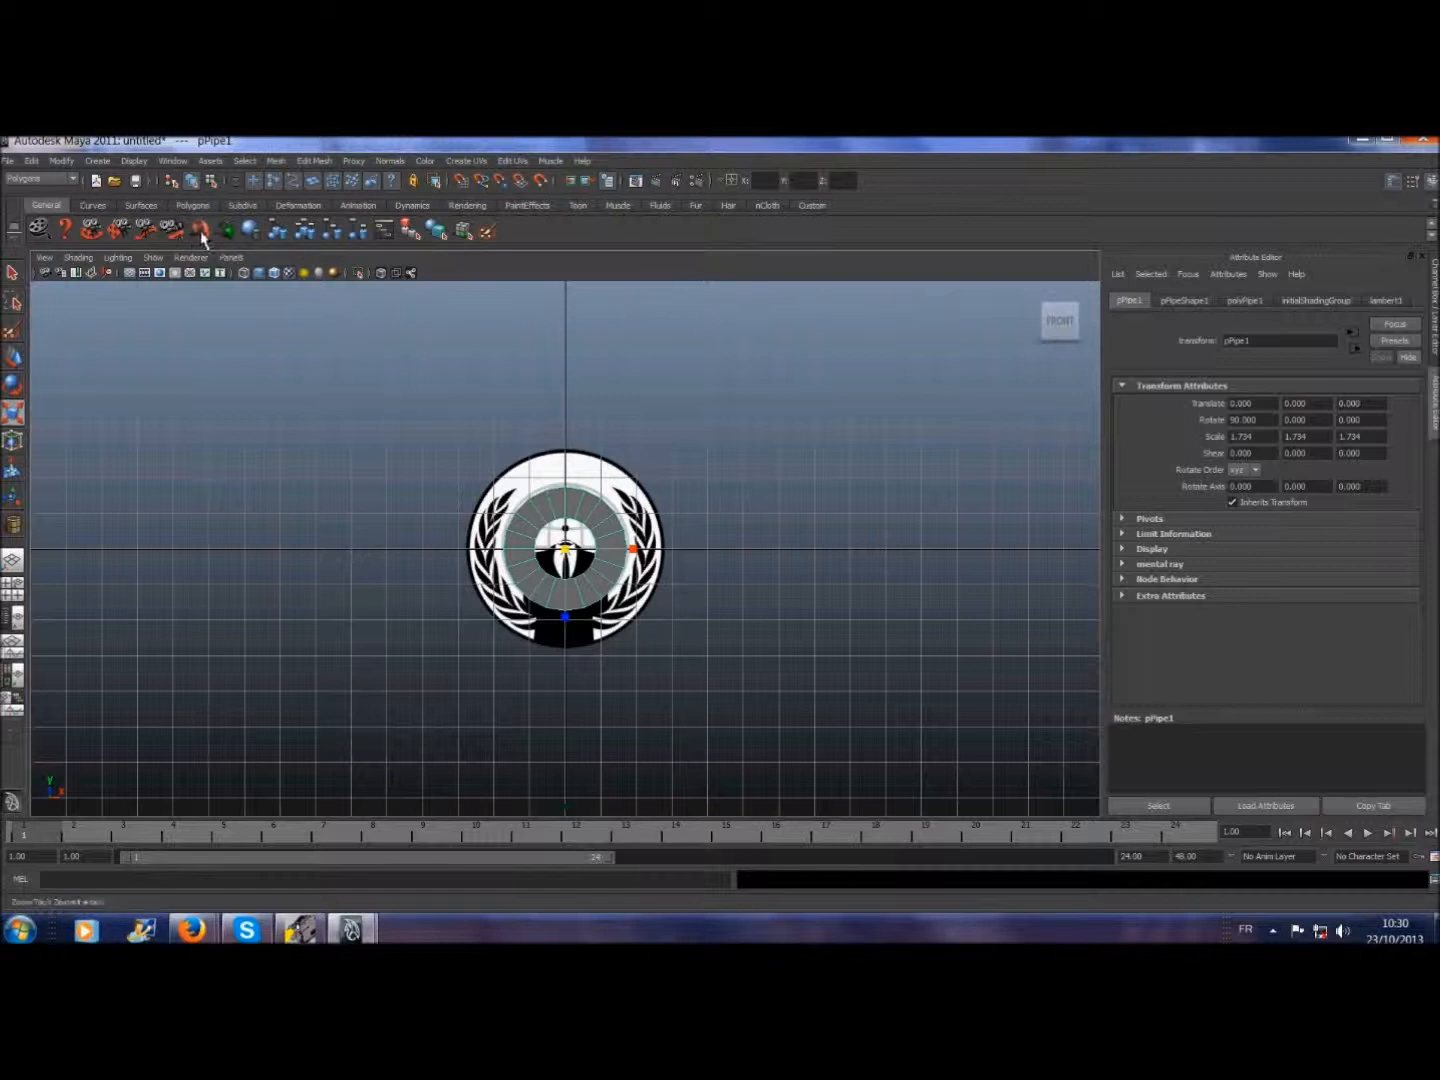
{"action": "key", "text": "ctrl+z"}
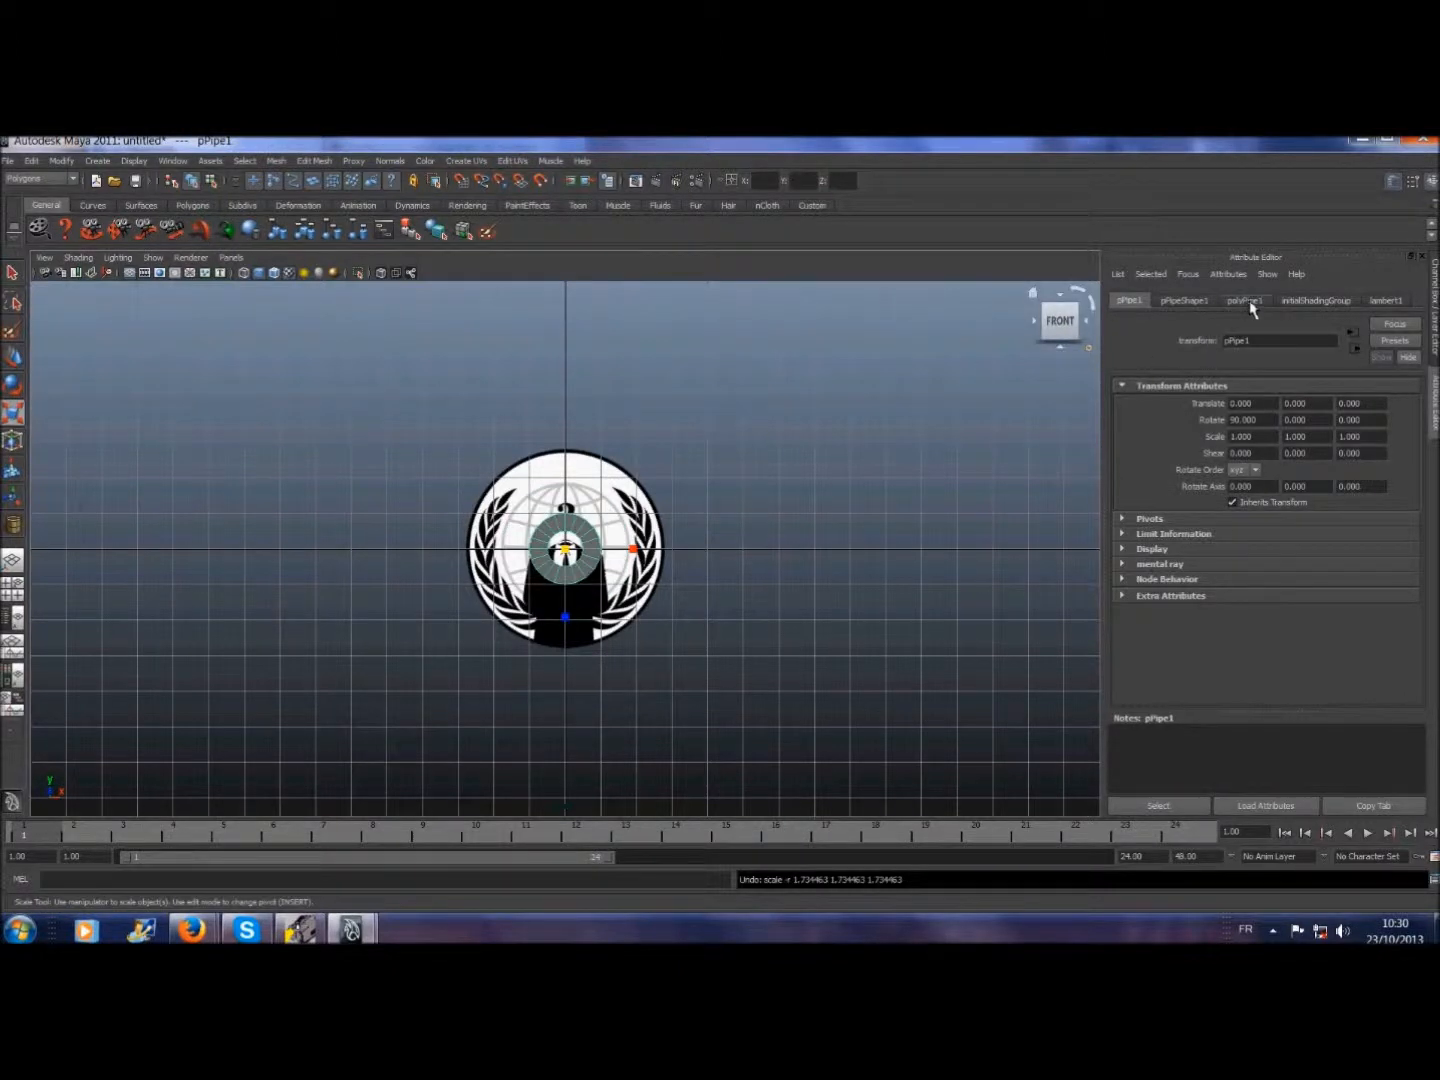
- Set the pipe's Thickness to 0.2 and its Subdivisions Axis to 50
{"action": "left_click", "coordinate": [1245, 301]}
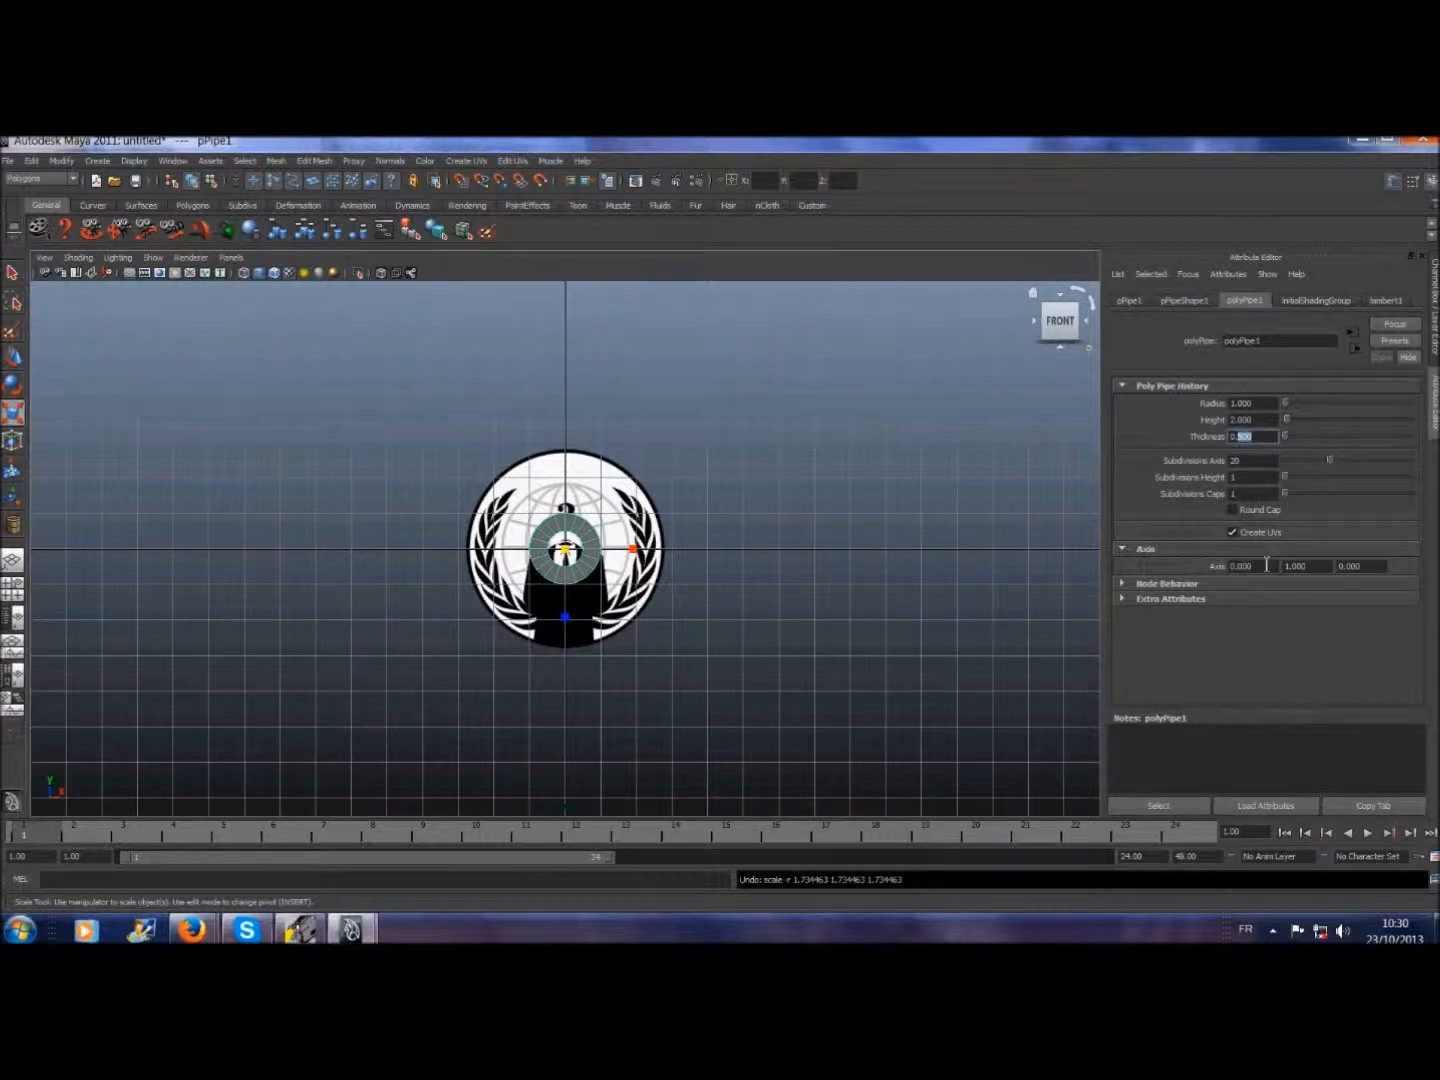
{"action": "left_click", "coordinate": [1255, 755]}
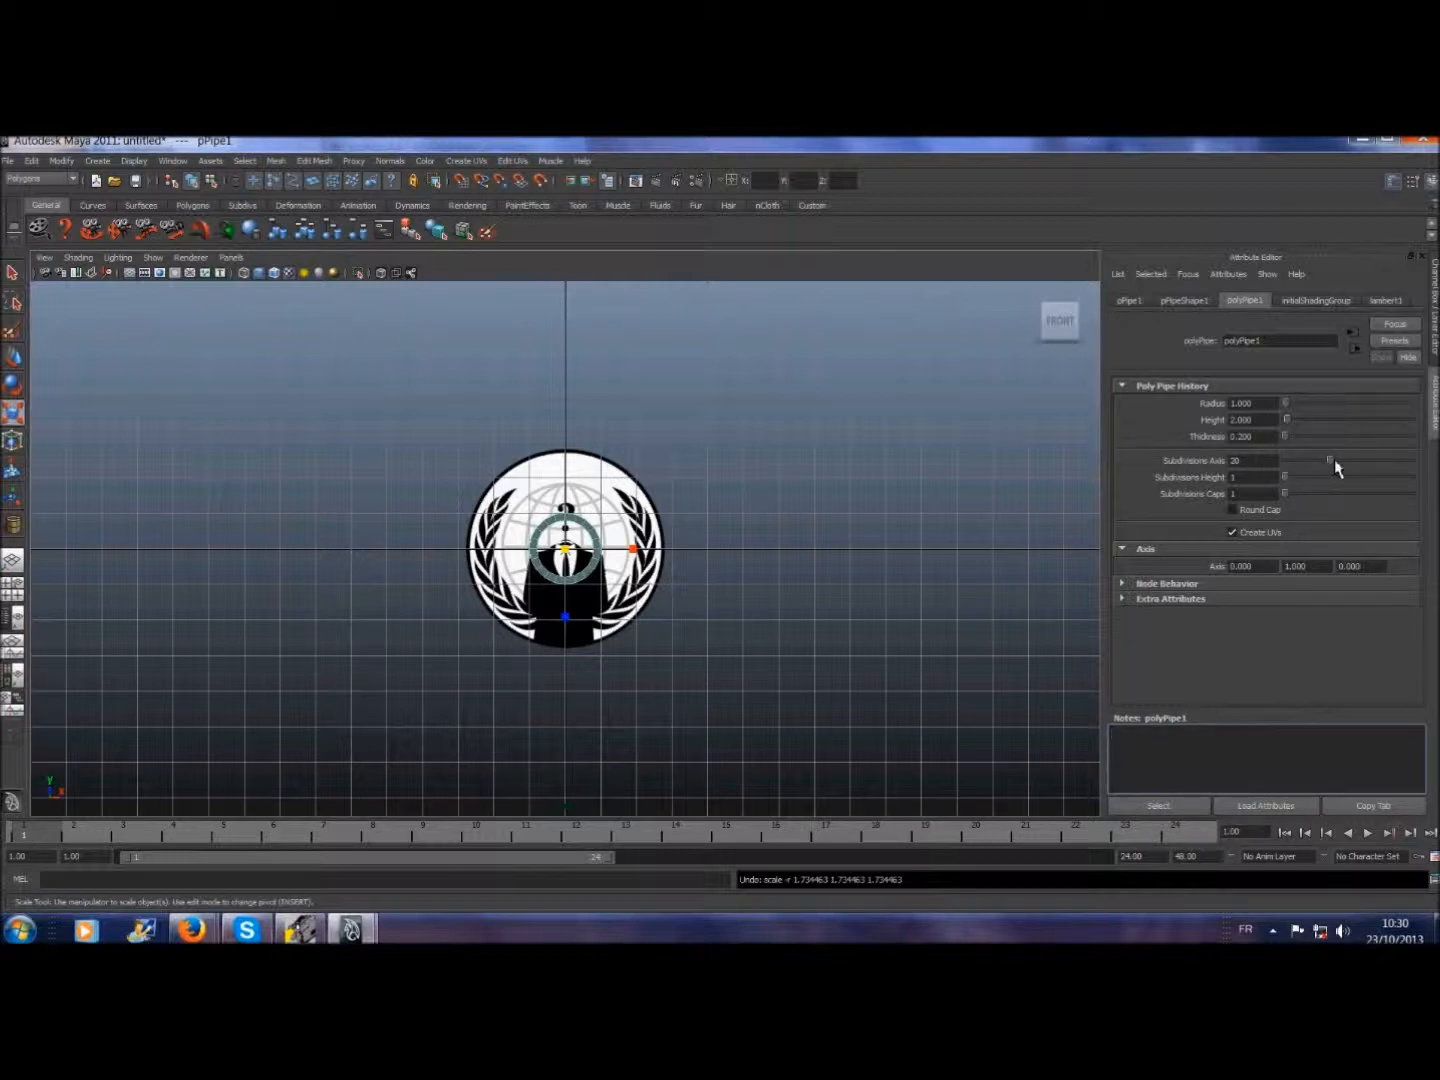
{"action": "left_click_drag", "start_coordinate": [1336, 467], "coordinate": [1427, 478]}
- Fit the pipe around the logo's rim with a Thickness of 0.11 and a uniform scale of about 3
{"action": "left_click_drag", "start_coordinate": [566, 549], "coordinate": [700, 529]}
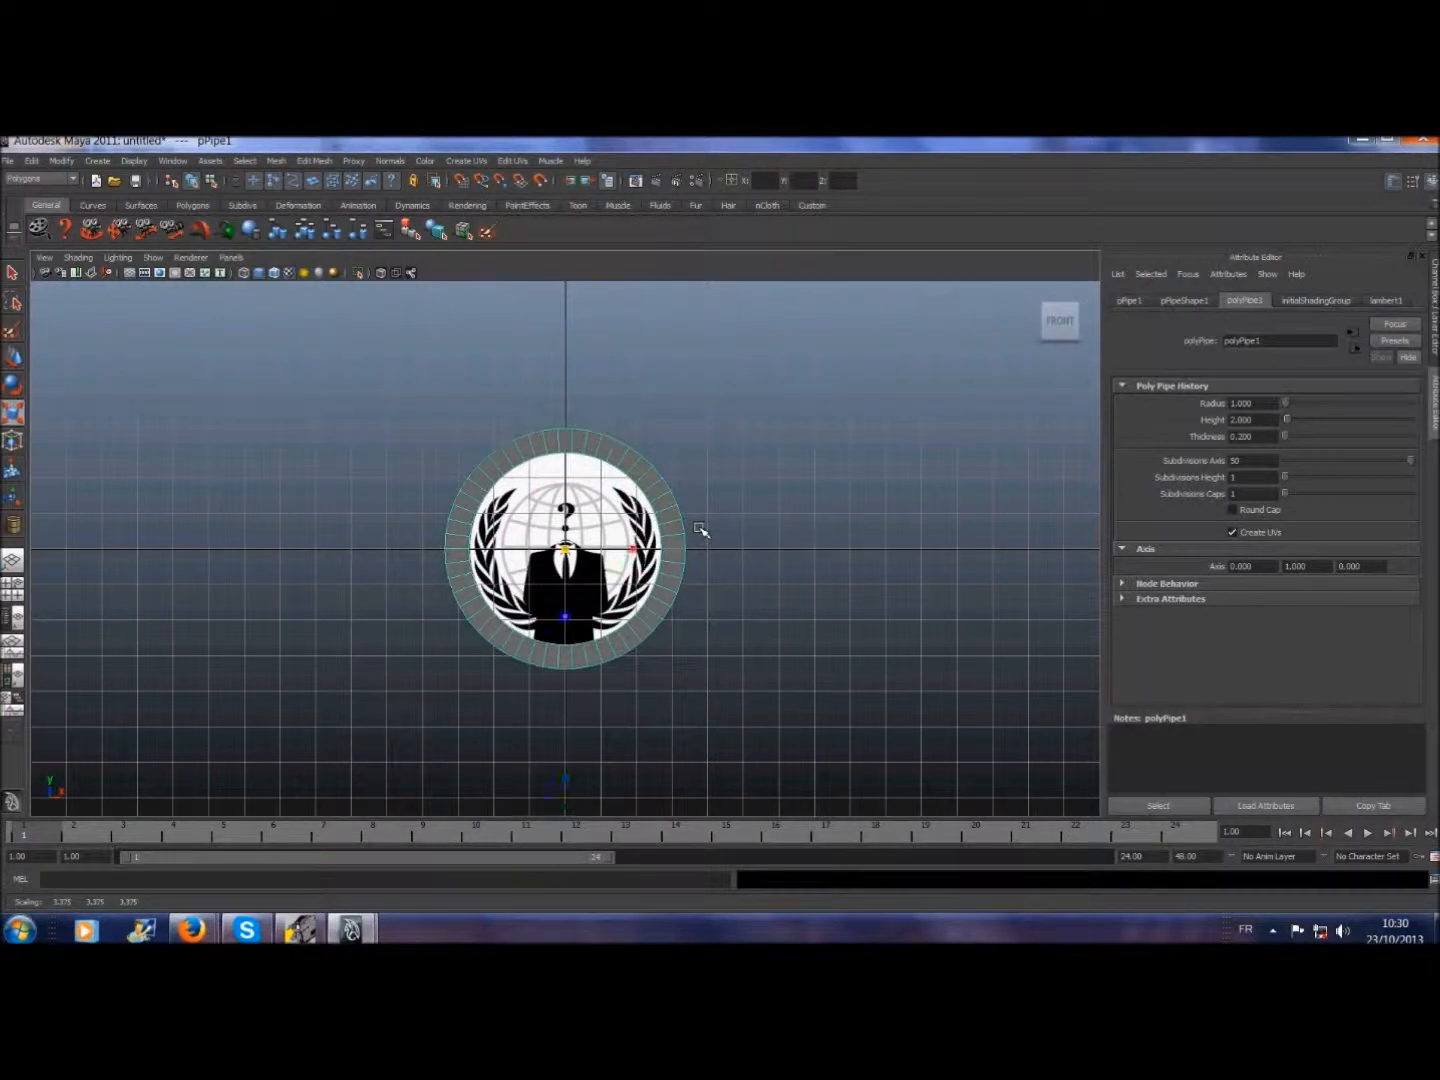
{"action": "left_click", "coordinate": [1246, 436]}
{"action": "left_click", "coordinate": [1189, 765]}
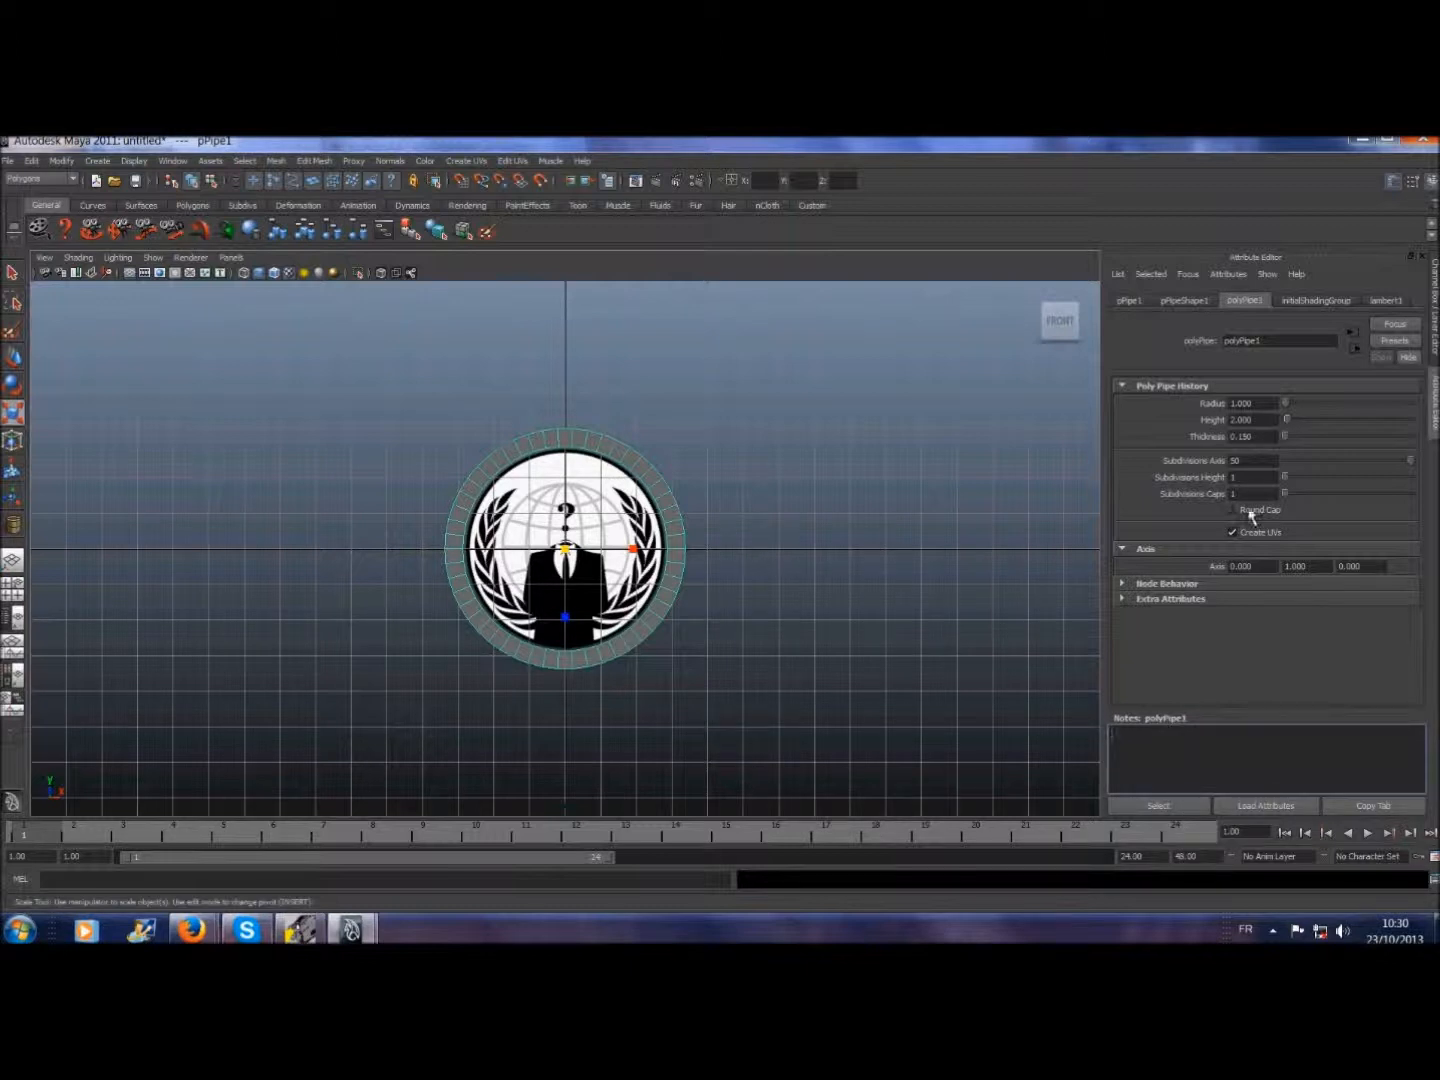
{"action": "left_click", "coordinate": [1256, 436]}
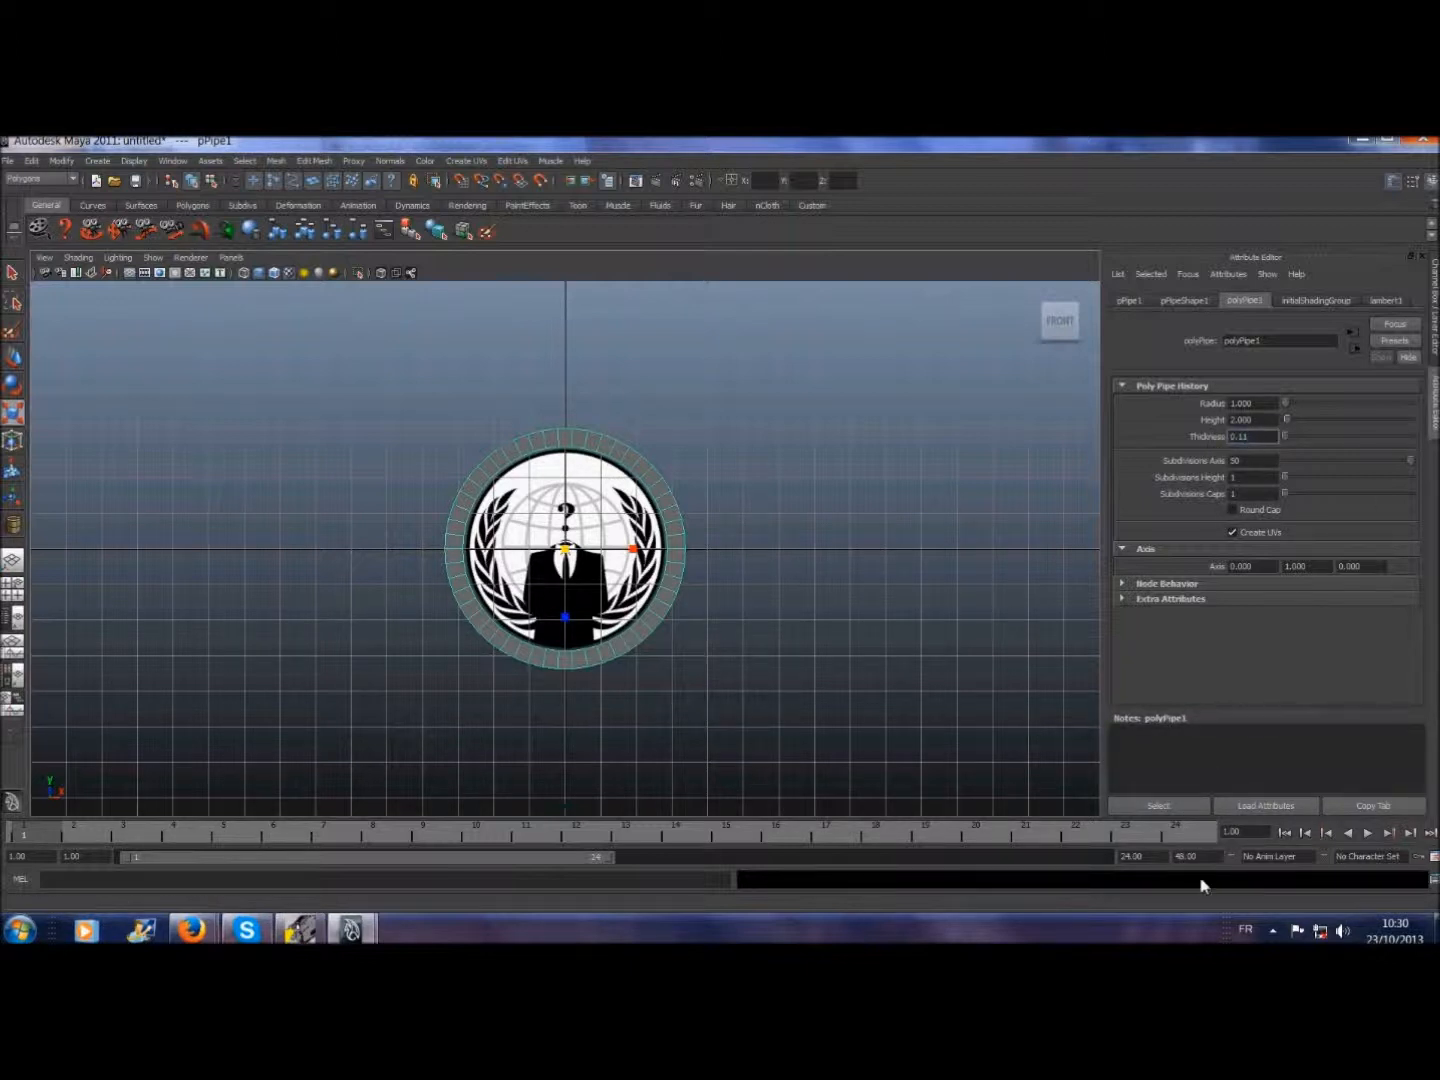
{"action": "left_click", "coordinate": [1164, 786]}
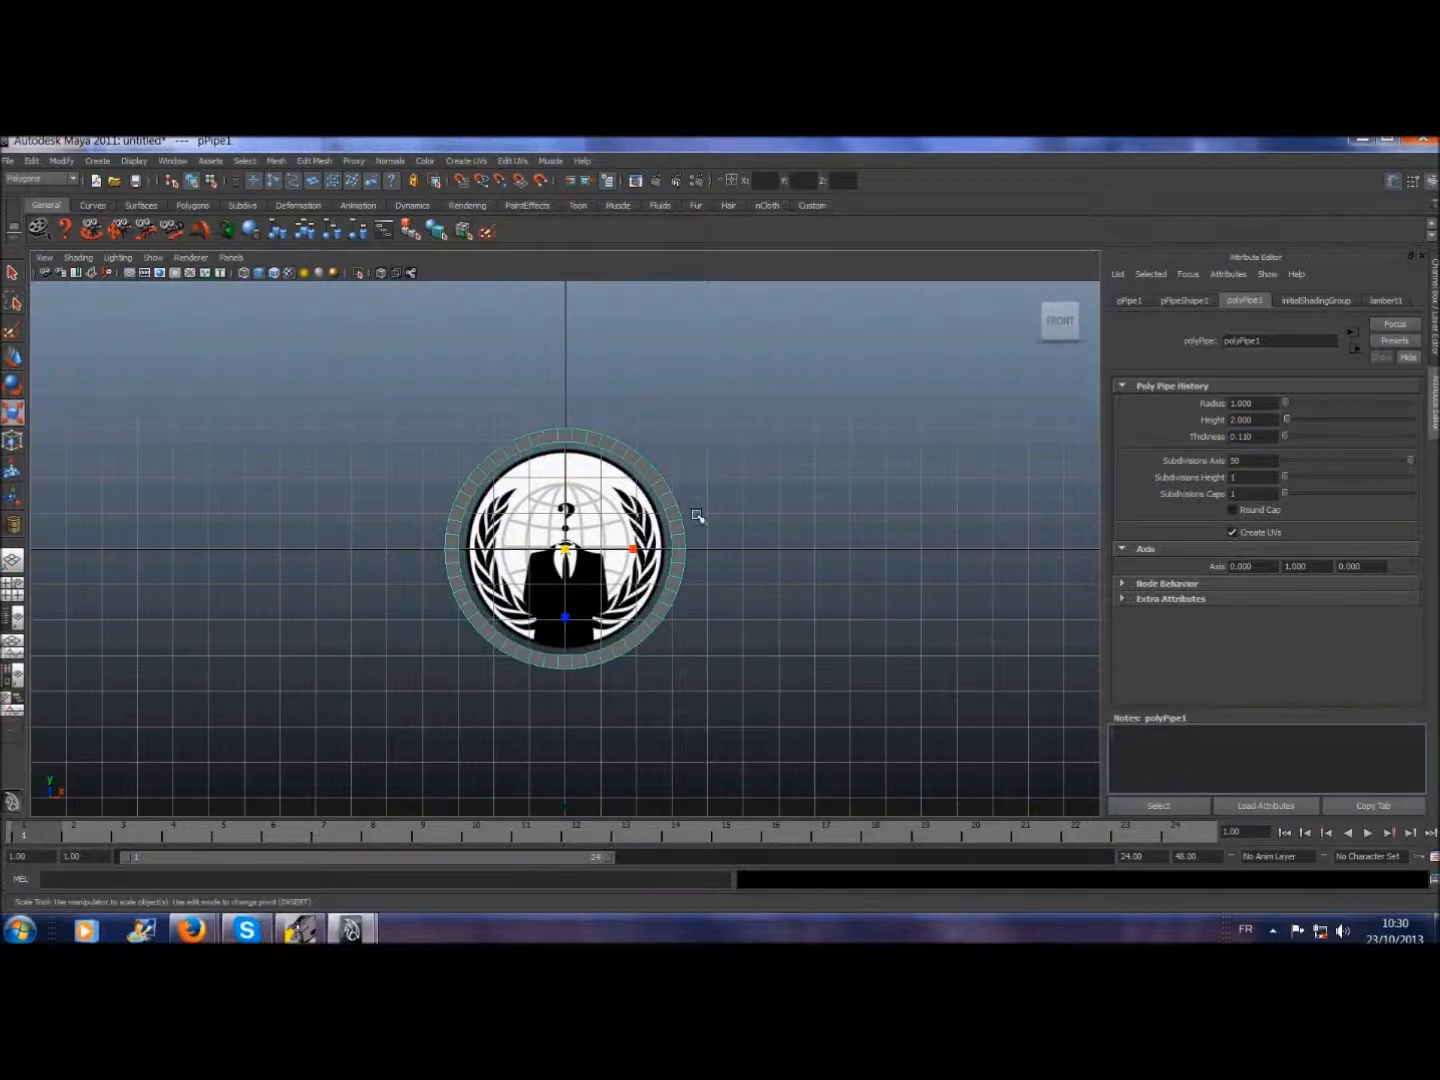
{"action": "left_click_drag", "start_coordinate": [566, 549], "coordinate": [548, 555]}
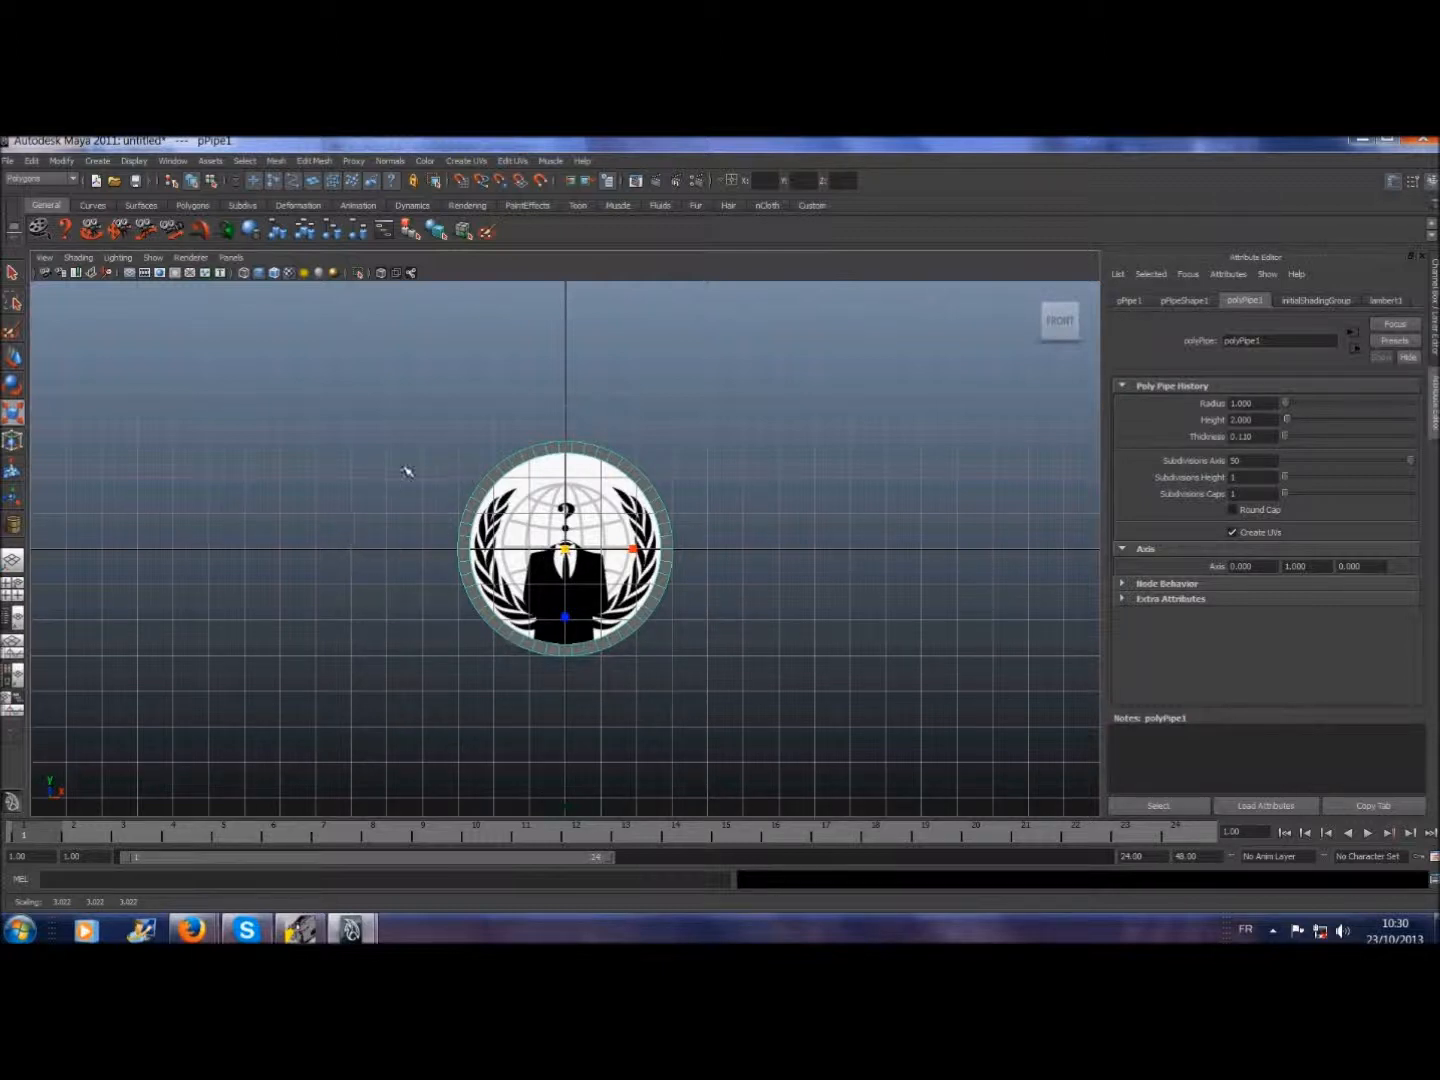
- Enable Smooth Mesh Preview on the pipe's shape
{"action": "scroll", "coordinate": [395, 477], "scroll_direction": "up", "scroll_amount": 5}
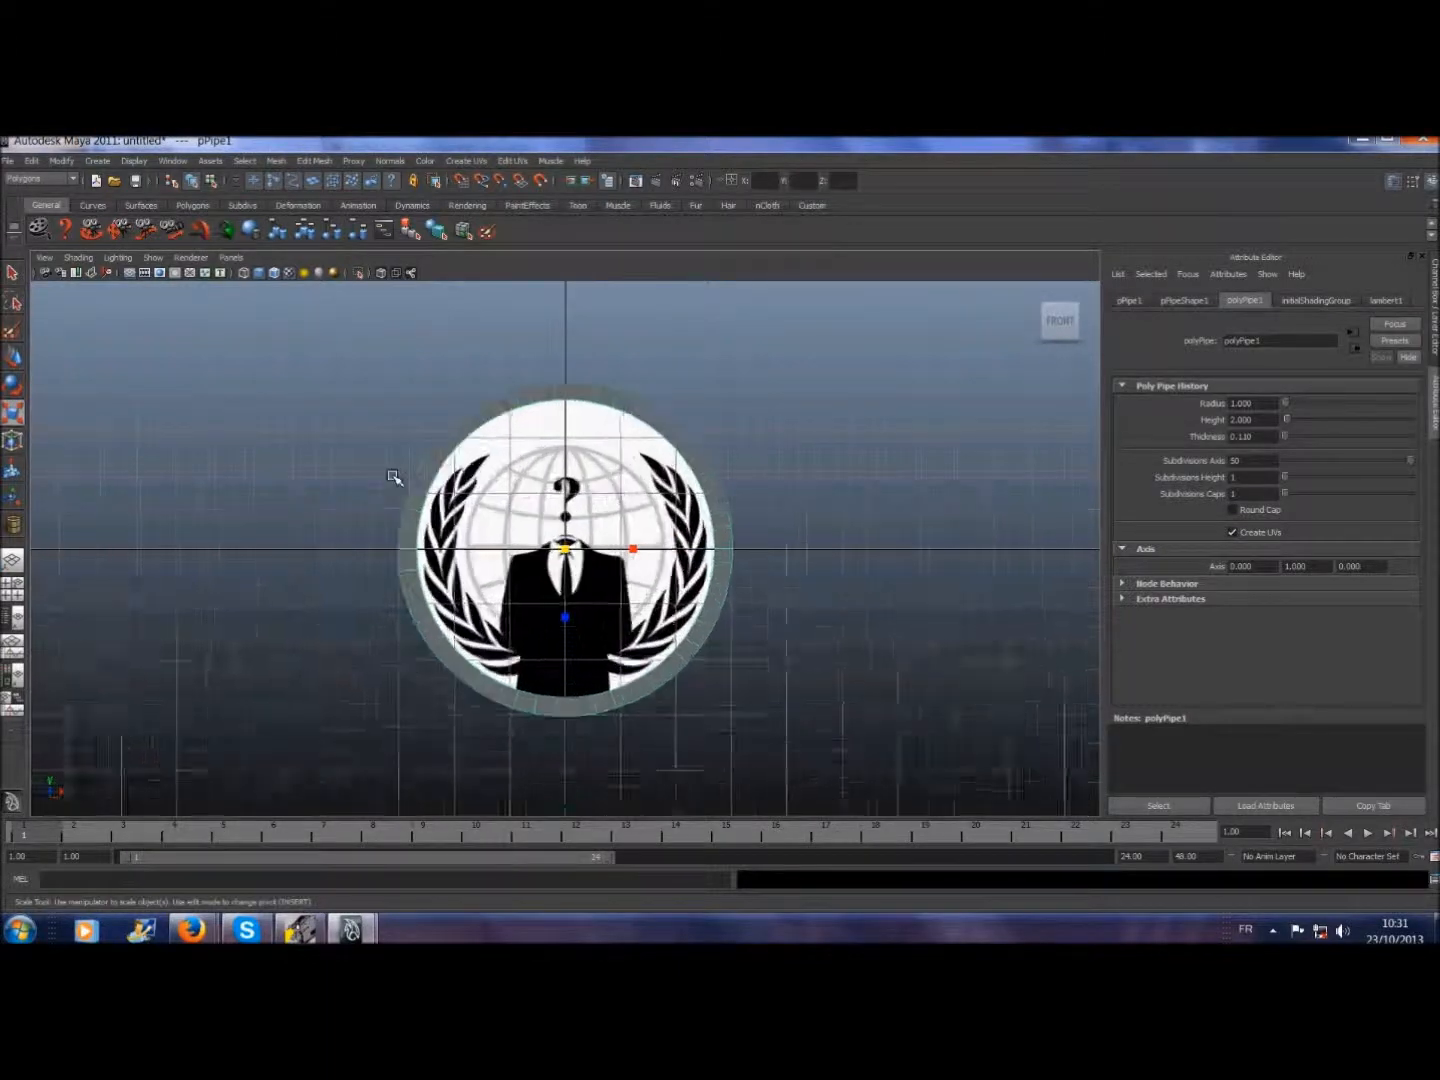
{"action": "left_click", "coordinate": [12, 273]}
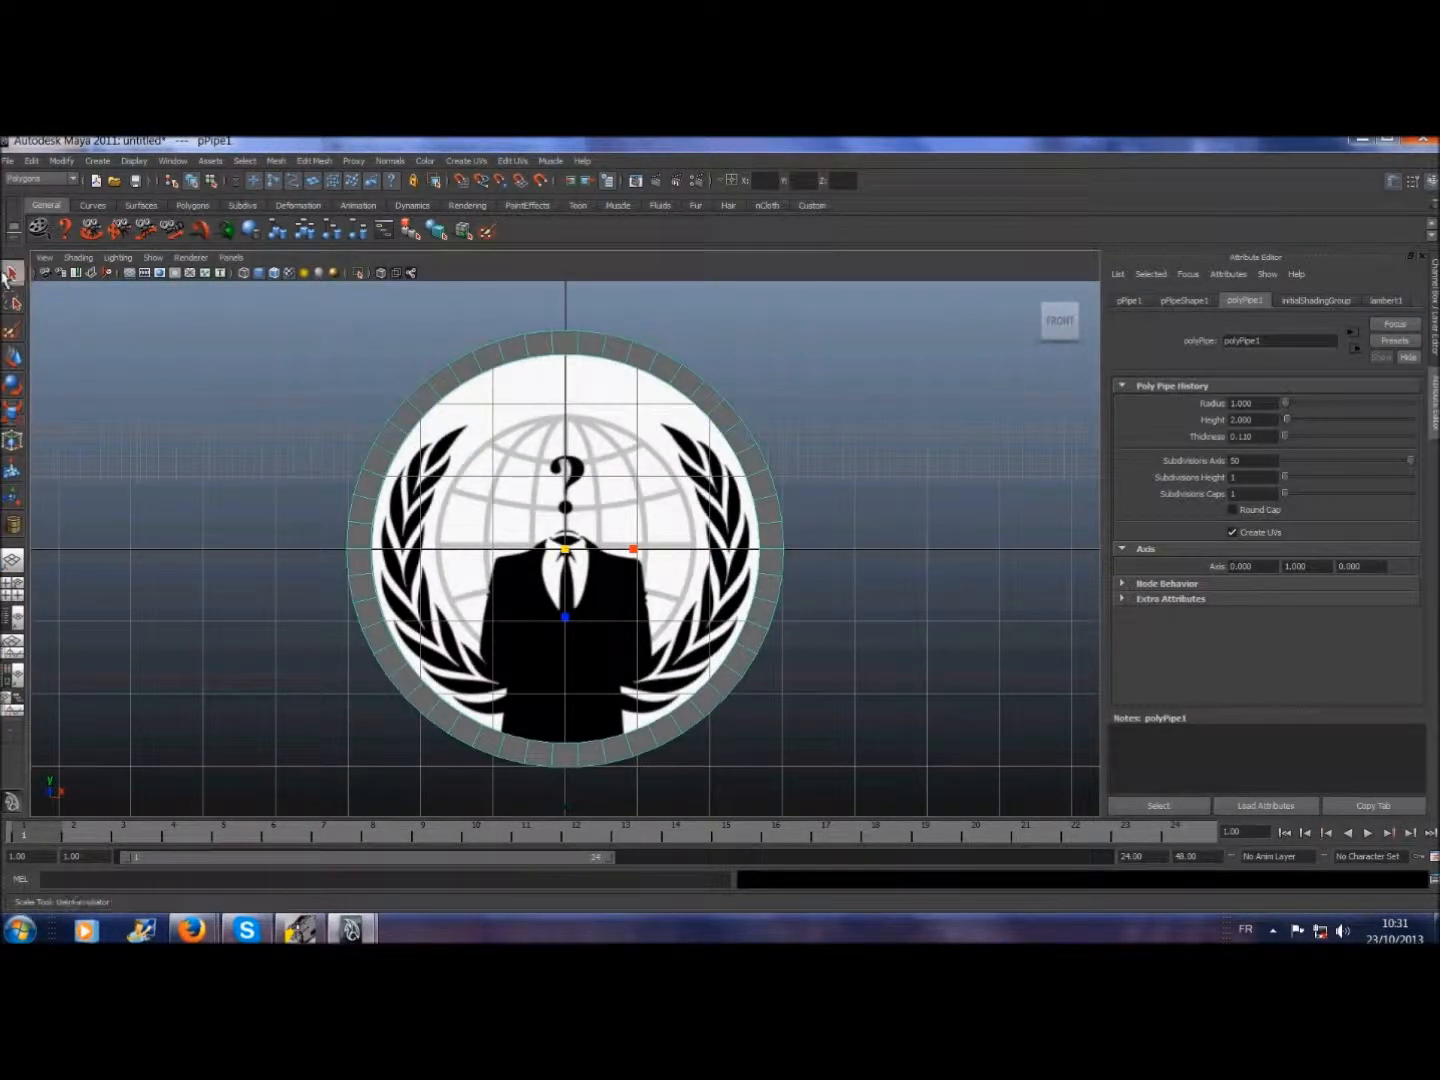
{"action": "left_click", "coordinate": [1184, 300]}
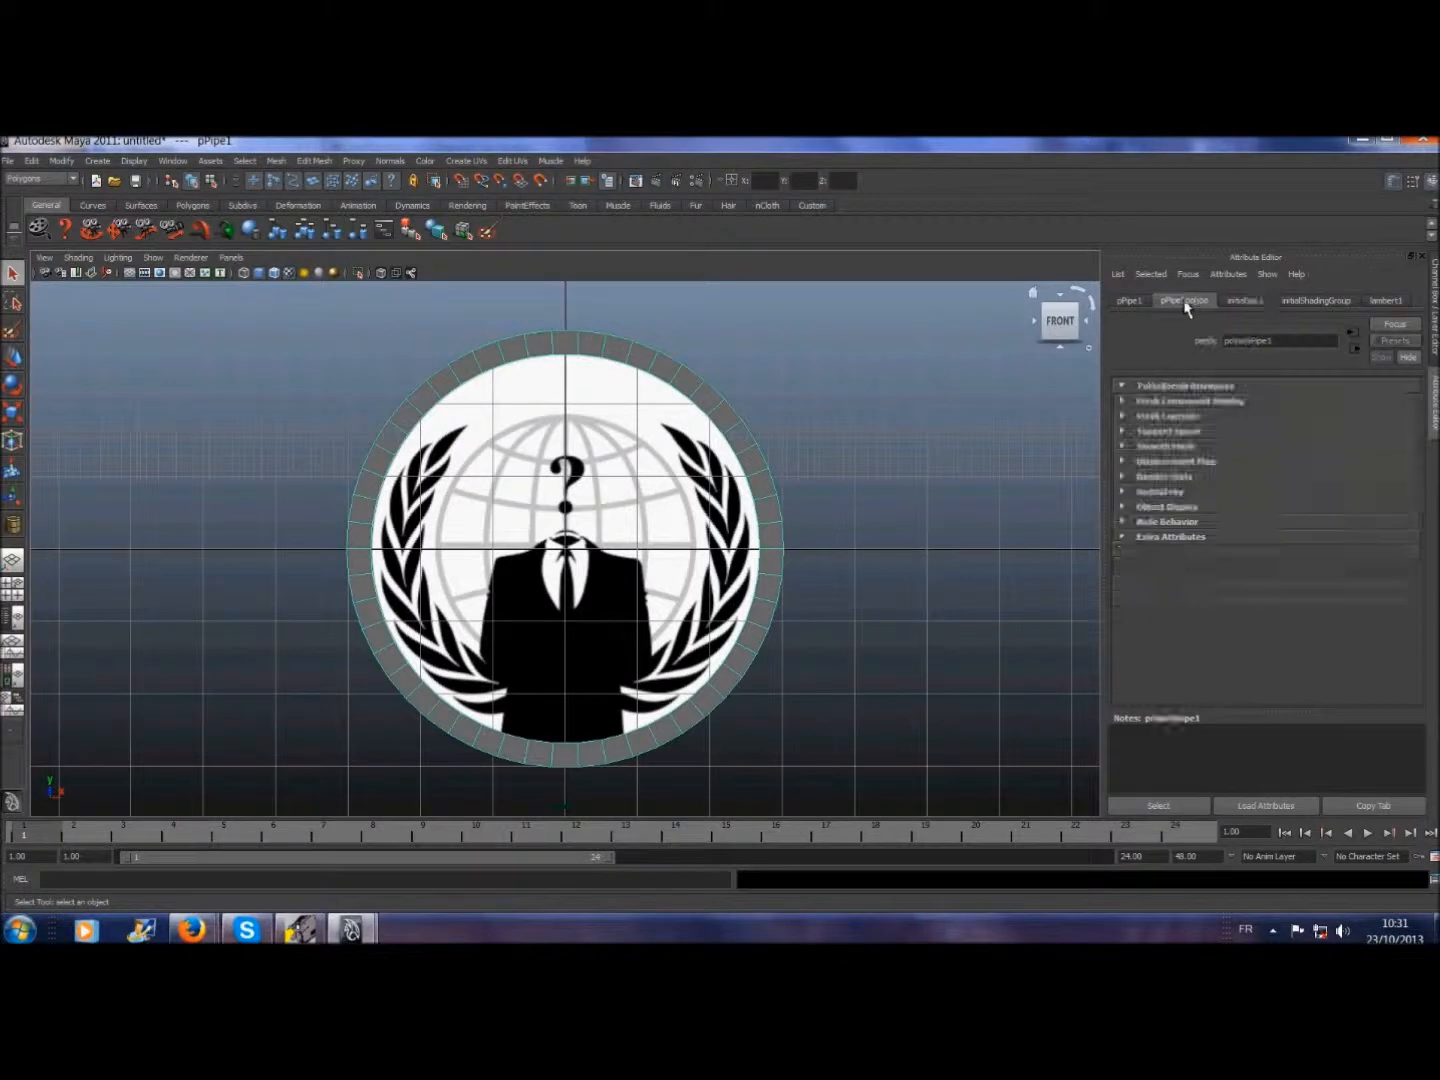
{"action": "left_click", "coordinate": [1166, 448]}
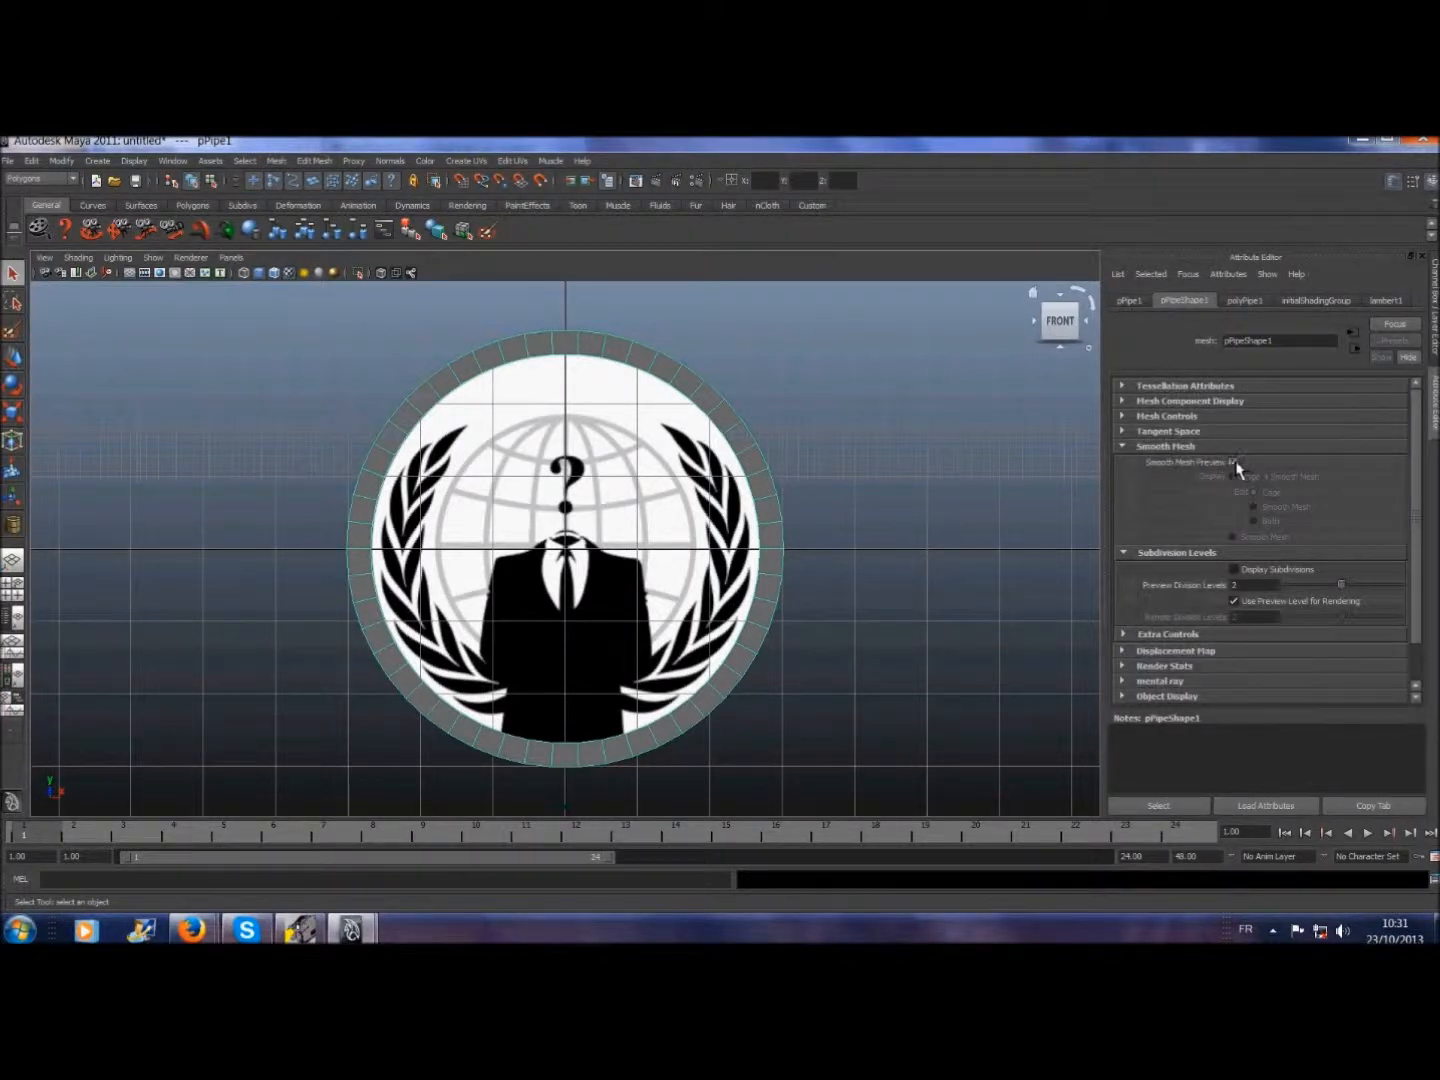
{"action": "left_click", "coordinate": [1234, 463]}
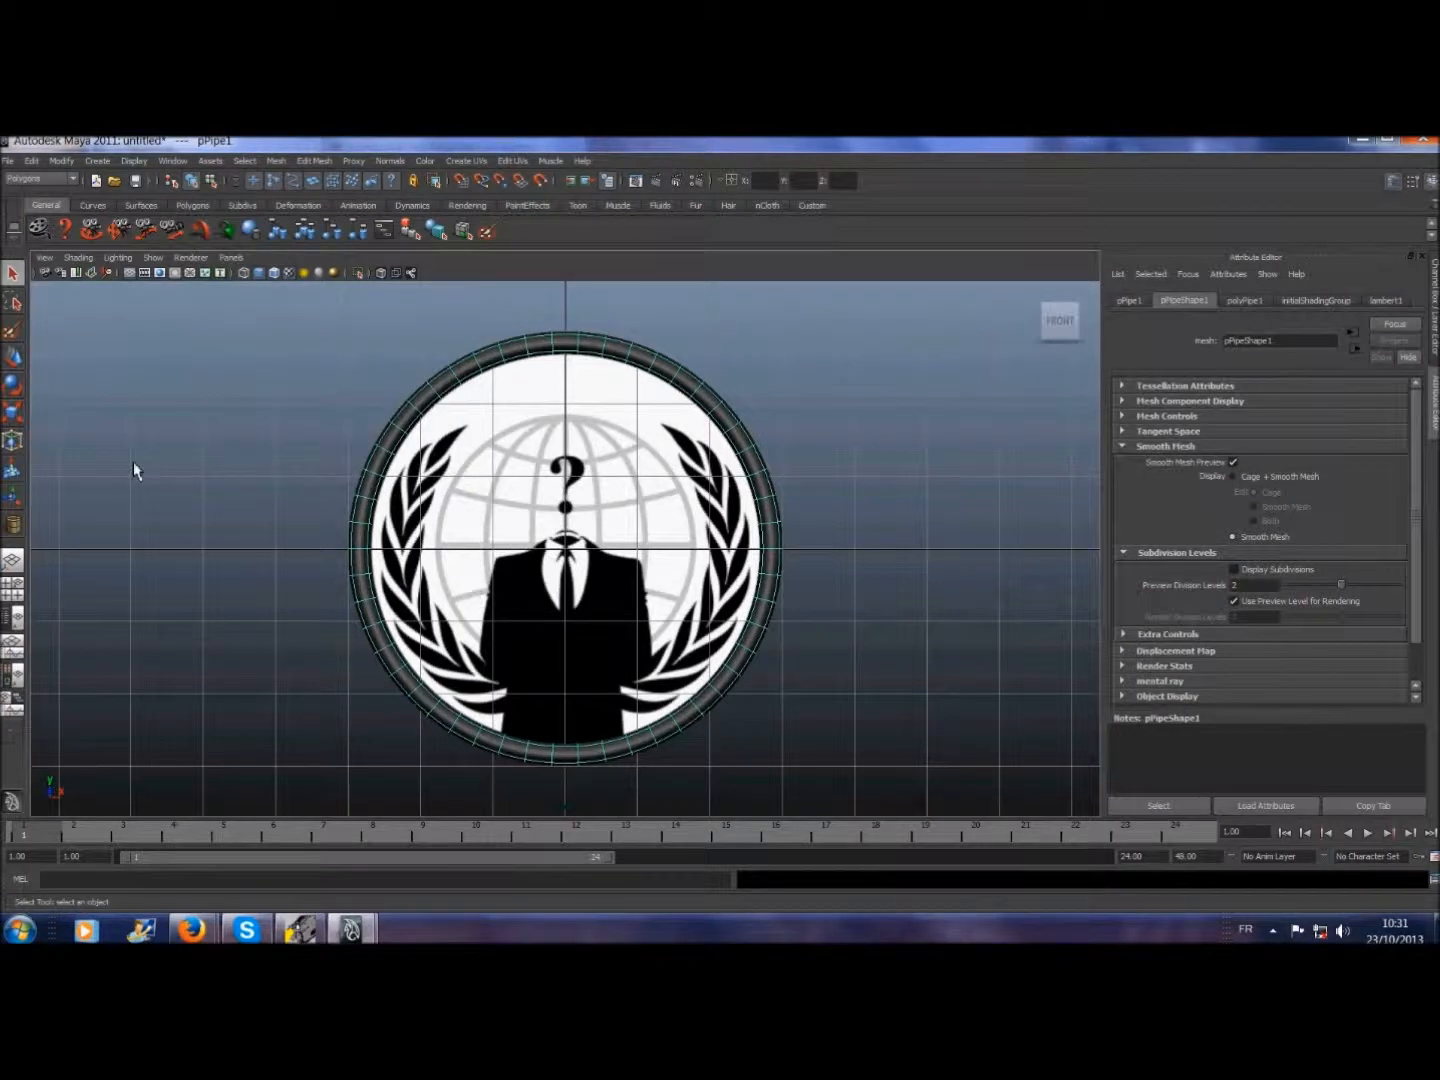
- Fine-tune the smoothed pipe's uniform scale to about 3.001 to match the logo's outer edge, and deselect it
{"action": "left_click", "coordinate": [13, 412]}
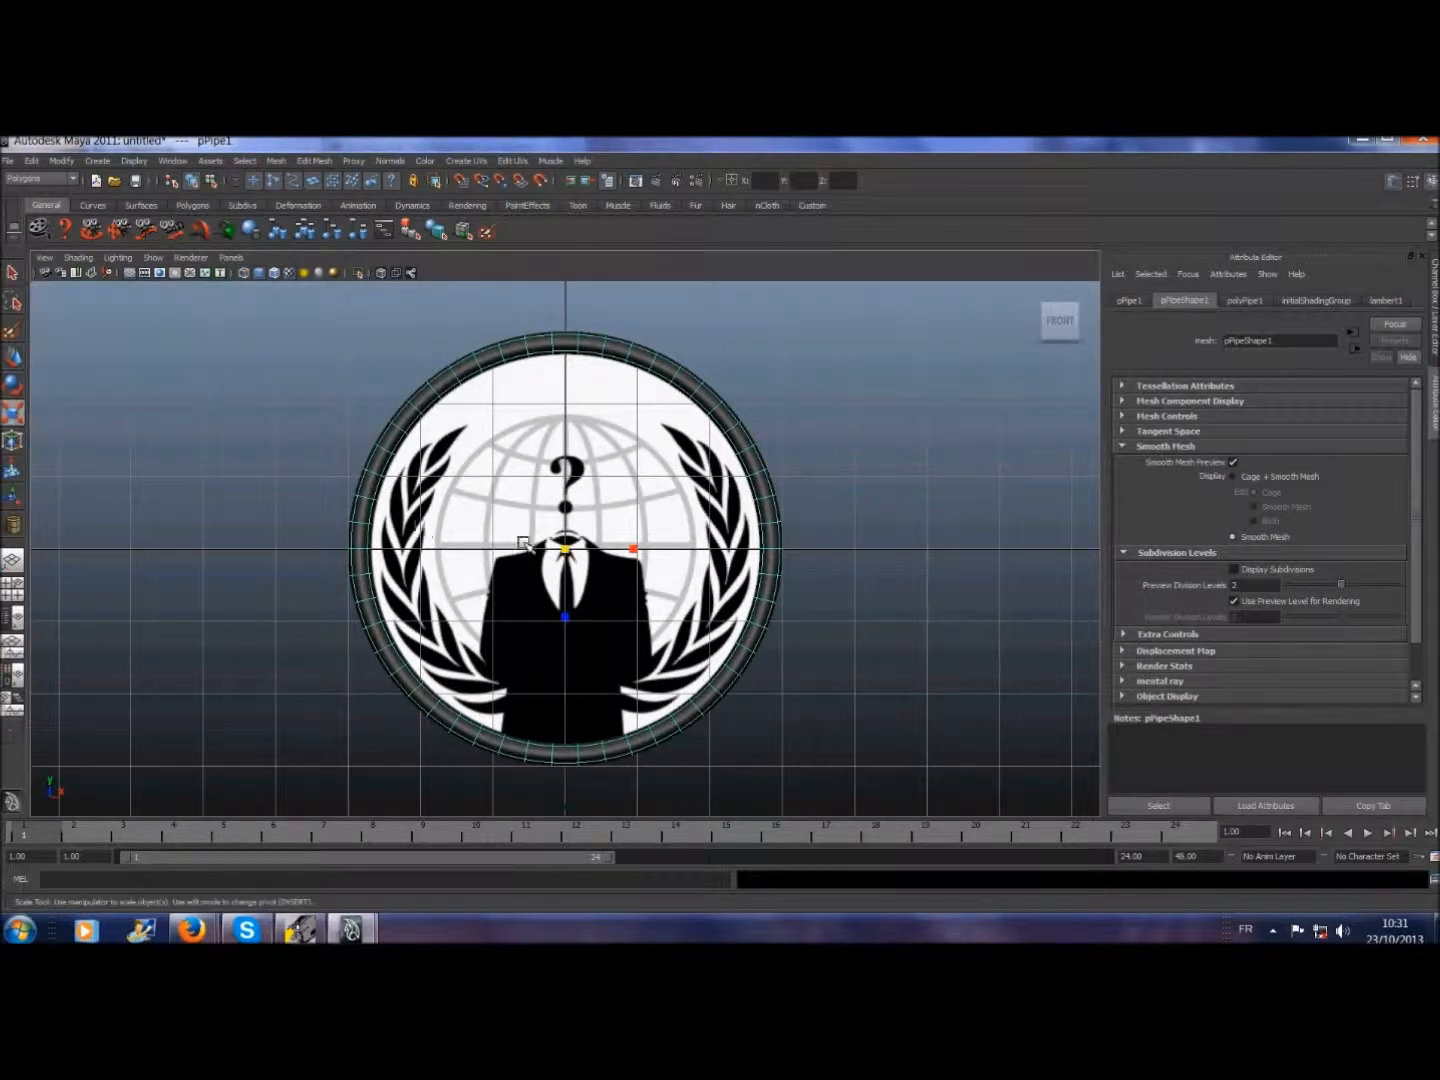
{"action": "left_click_drag", "start_coordinate": [565, 549], "coordinate": [570, 546]}
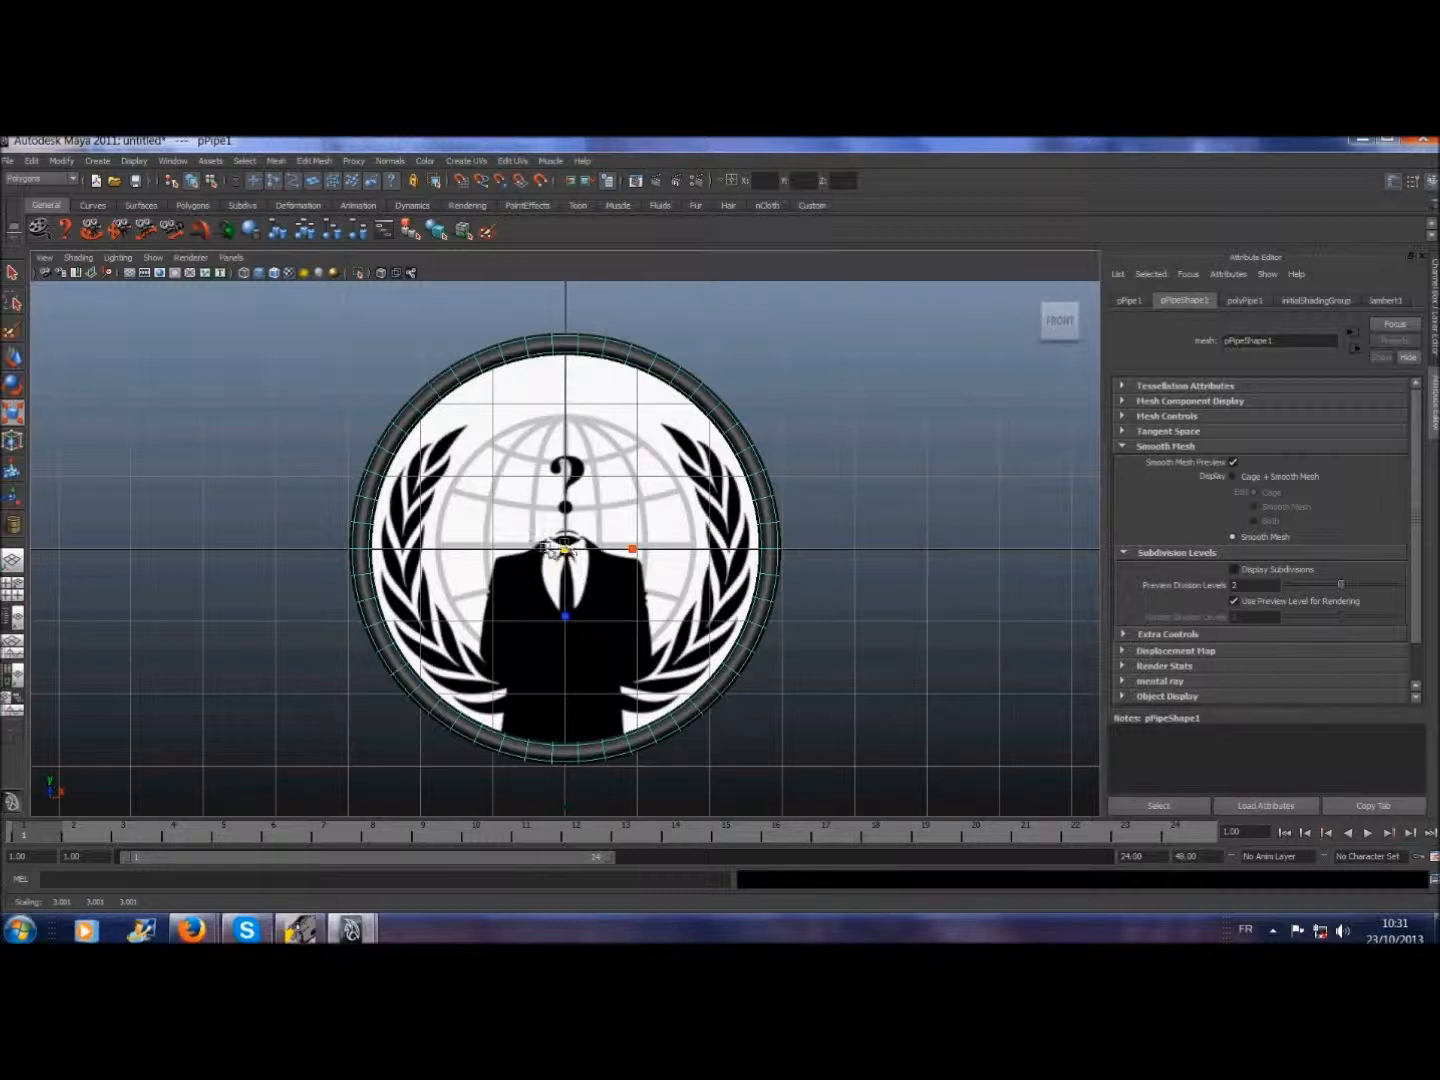
{"action": "left_click", "coordinate": [291, 441]}
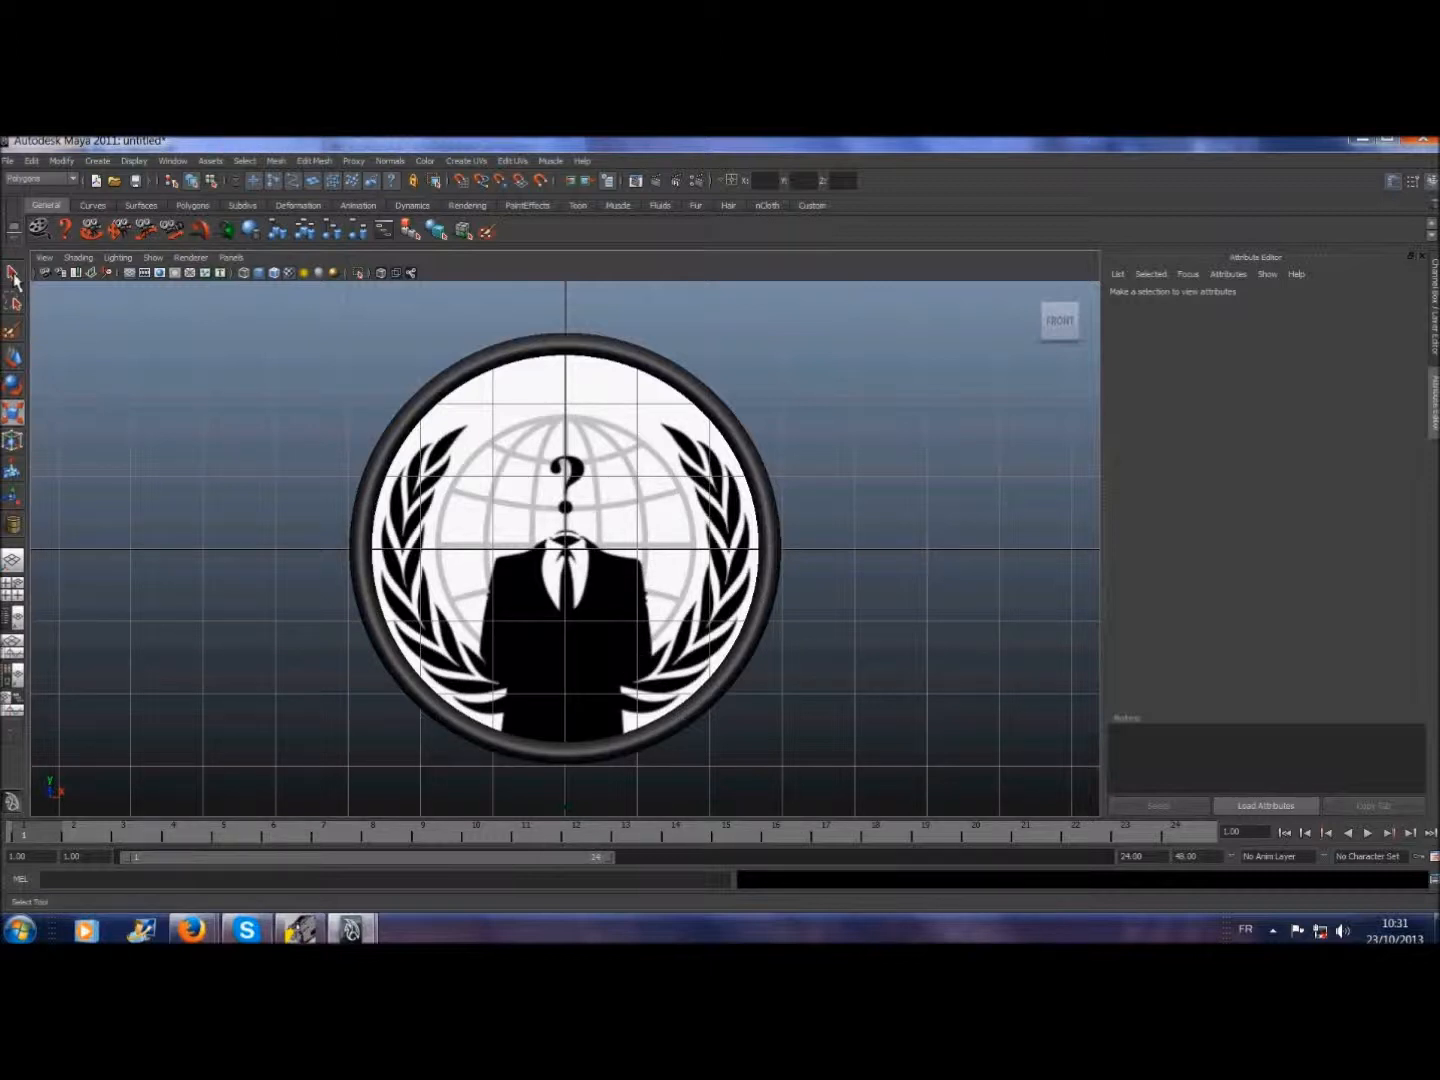
- In the perspective view, scale the pipe down along its depth to about 0.3, making it a slim ring
{"action": "left_click", "coordinate": [230, 258]}
{"action": "mouse_move", "coordinate": [330, 272]}
{"action": "left_click", "coordinate": [386, 280]}
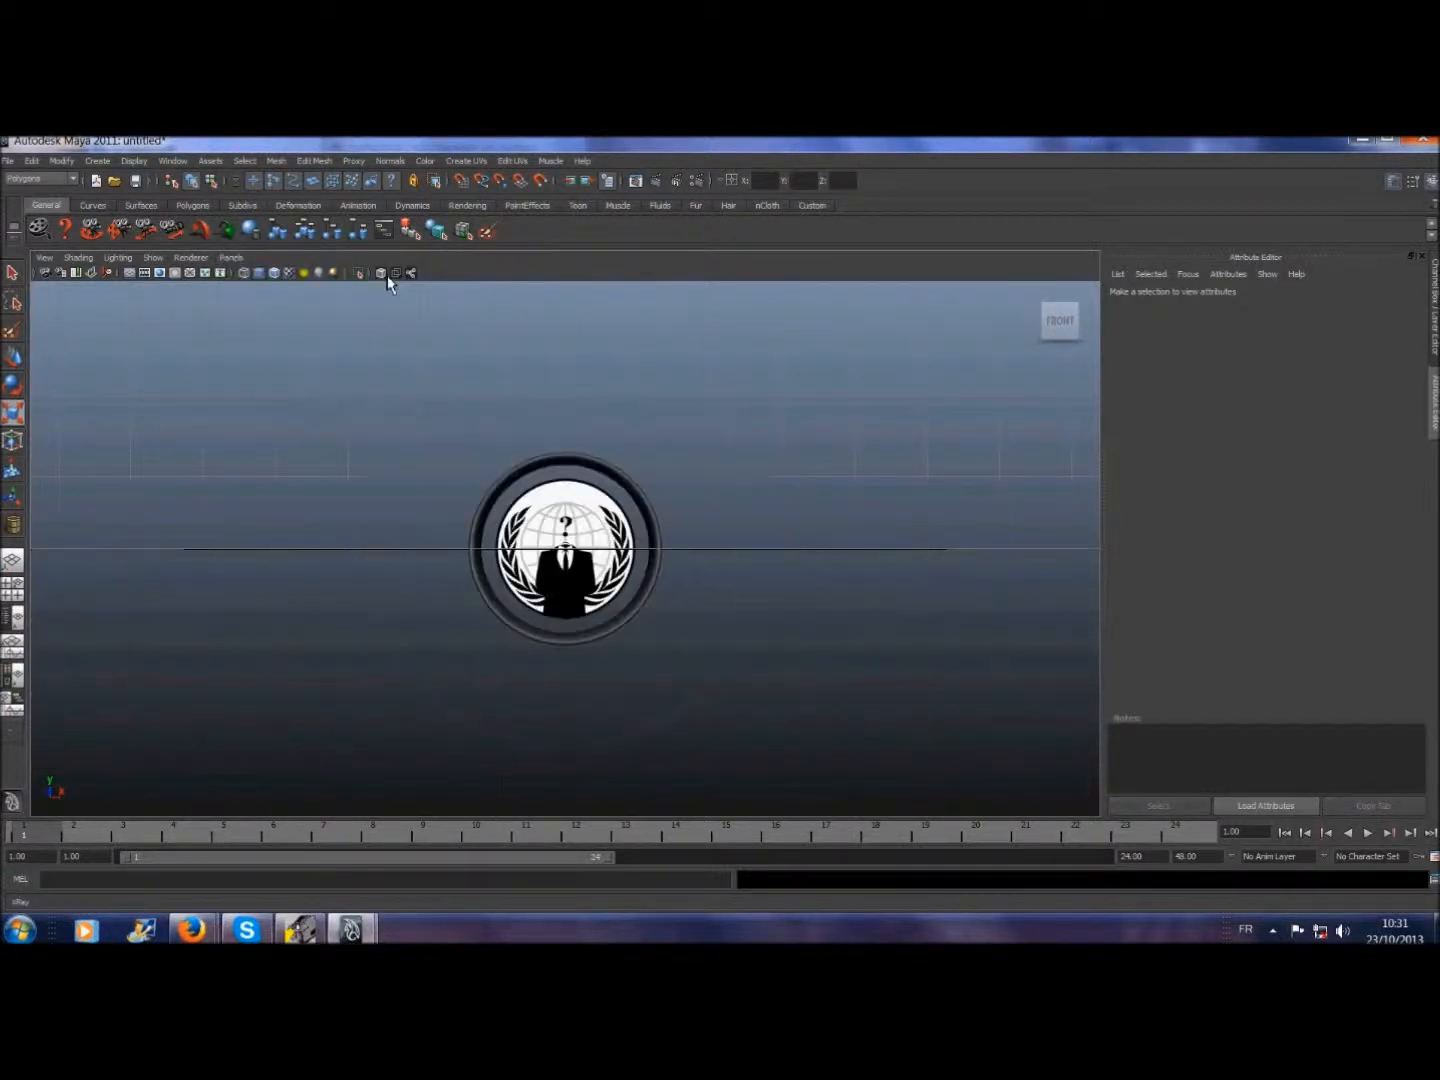
{"action": "left_click", "coordinate": [1040, 296]}
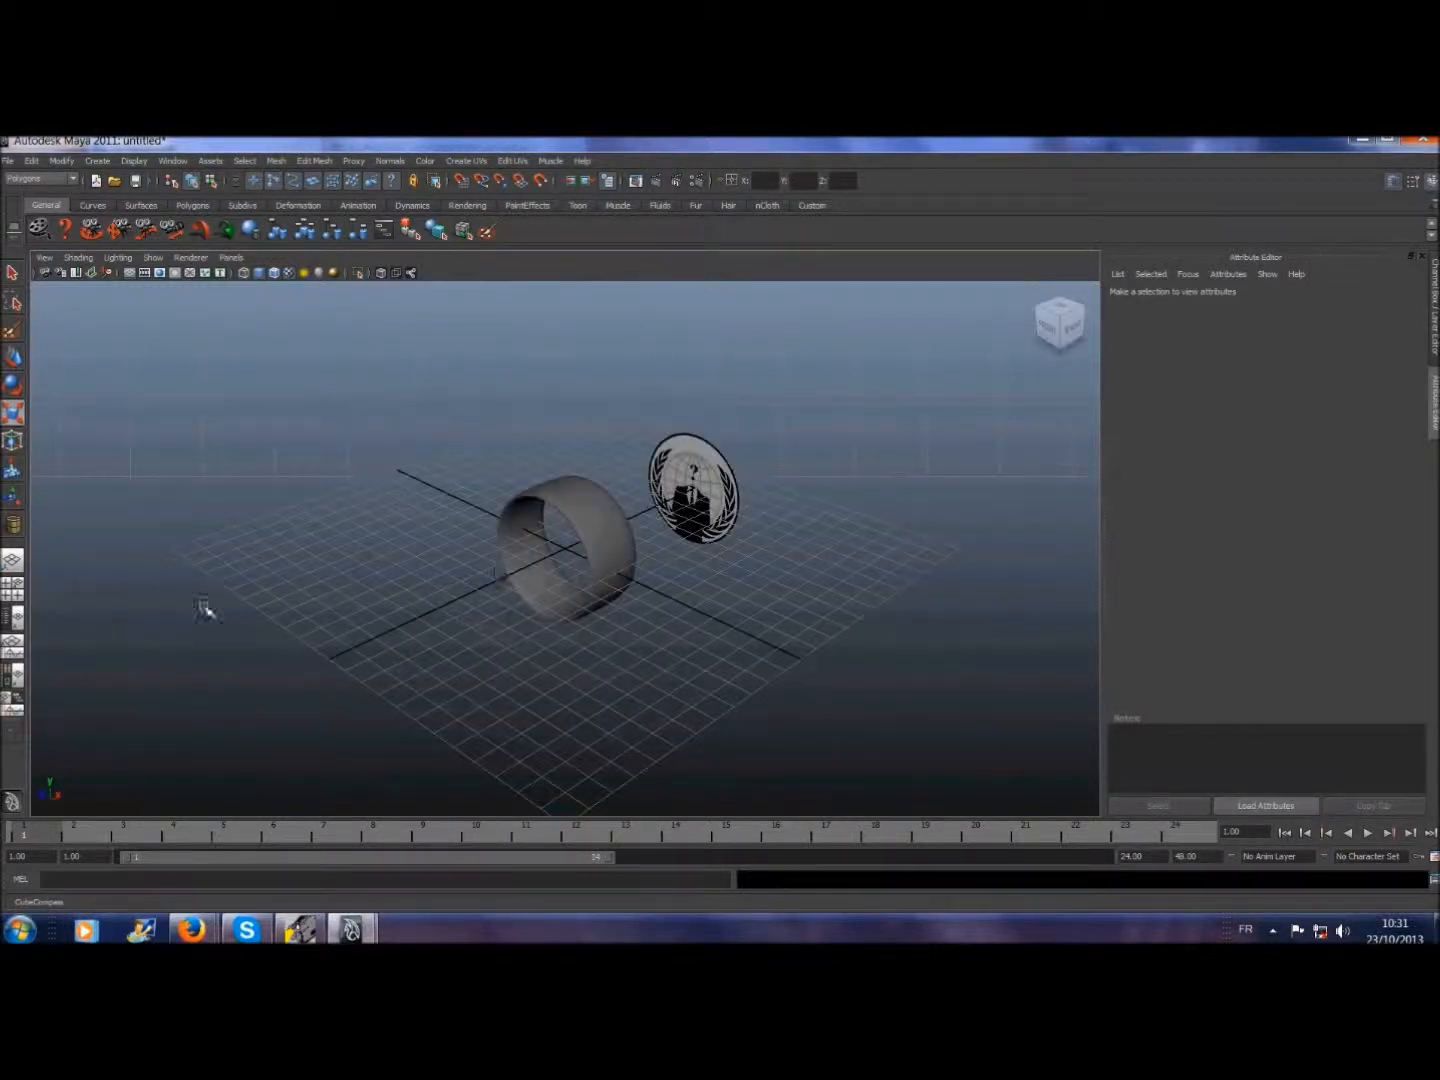
{"action": "left_click", "coordinate": [590, 534]}
{"action": "left_click_drag", "start_coordinate": [527, 584], "coordinate": [563, 562]}
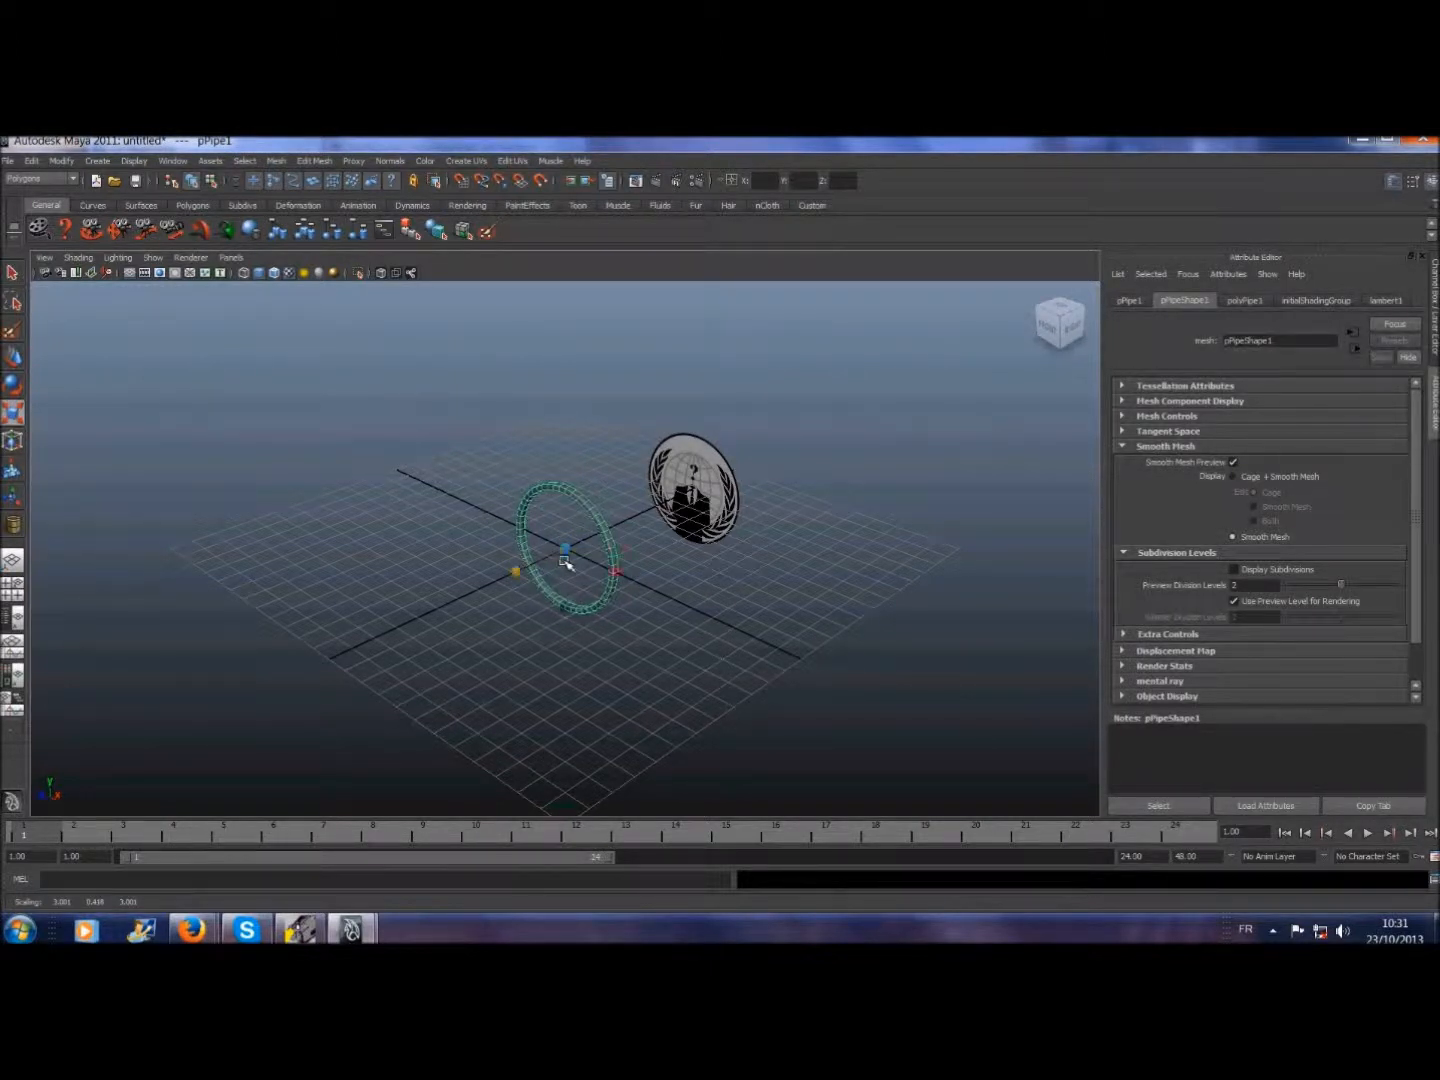
{"action": "left_click", "coordinate": [1074, 329]}
{"action": "mouse_move", "coordinate": [499, 550]}
{"action": "left_mouse_down"}
{"action": "mouse_move", "coordinate": [514, 553]}
{"action": "mouse_move", "coordinate": [484, 569]}
{"action": "left_mouse_up"}
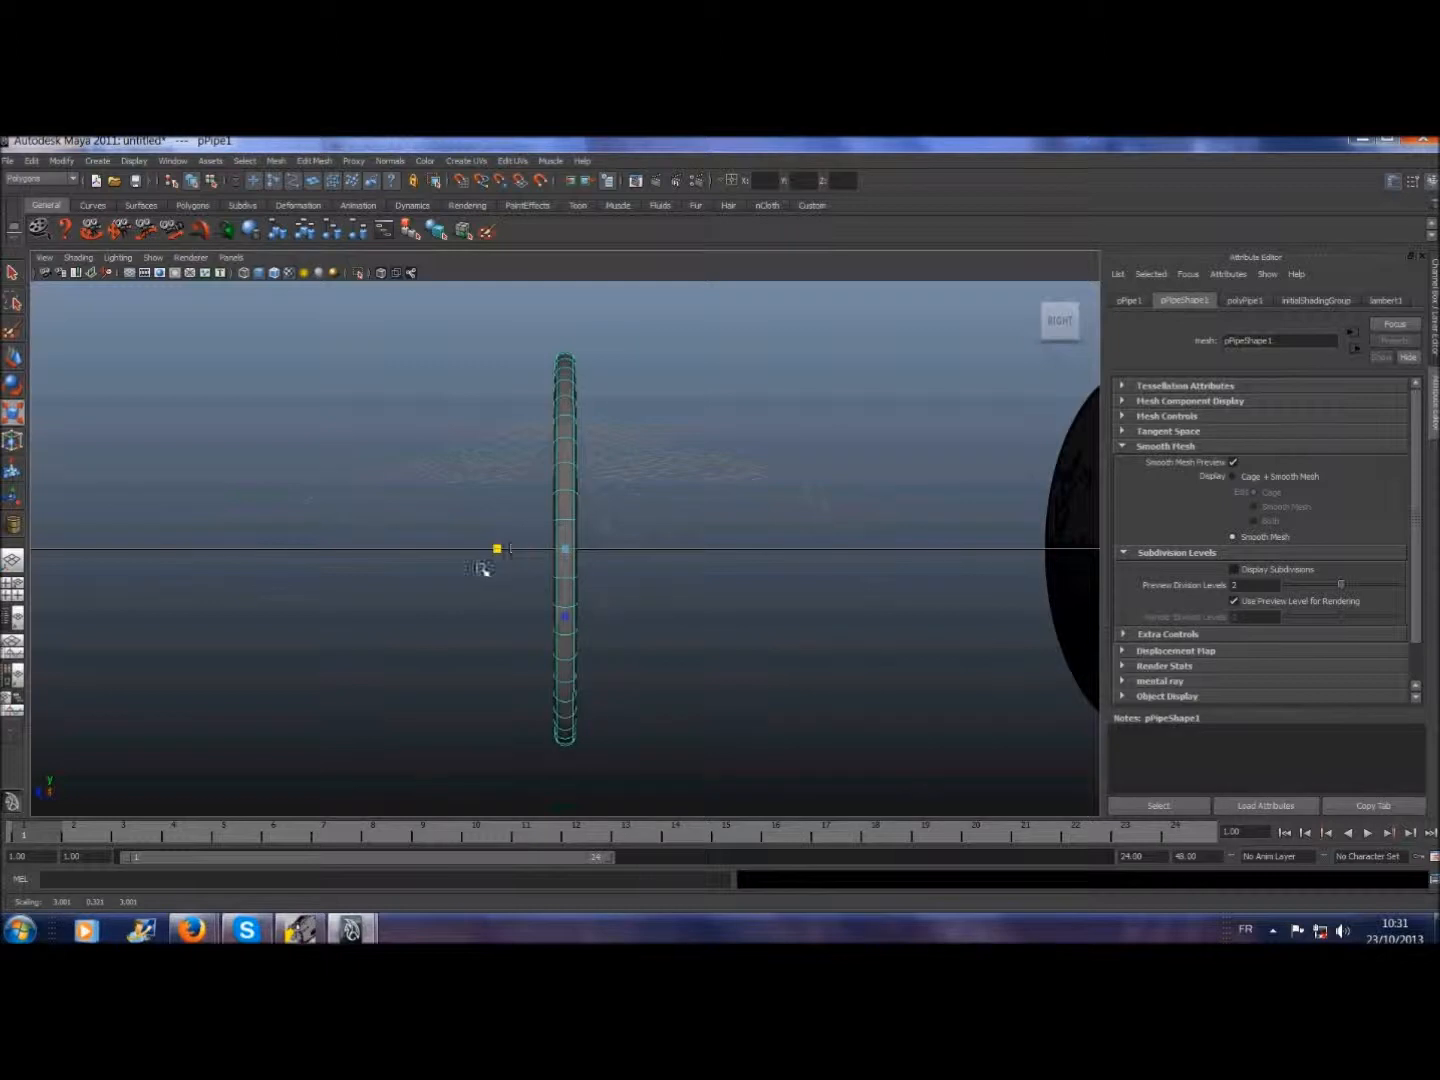
{"action": "left_click", "coordinate": [13, 274]}
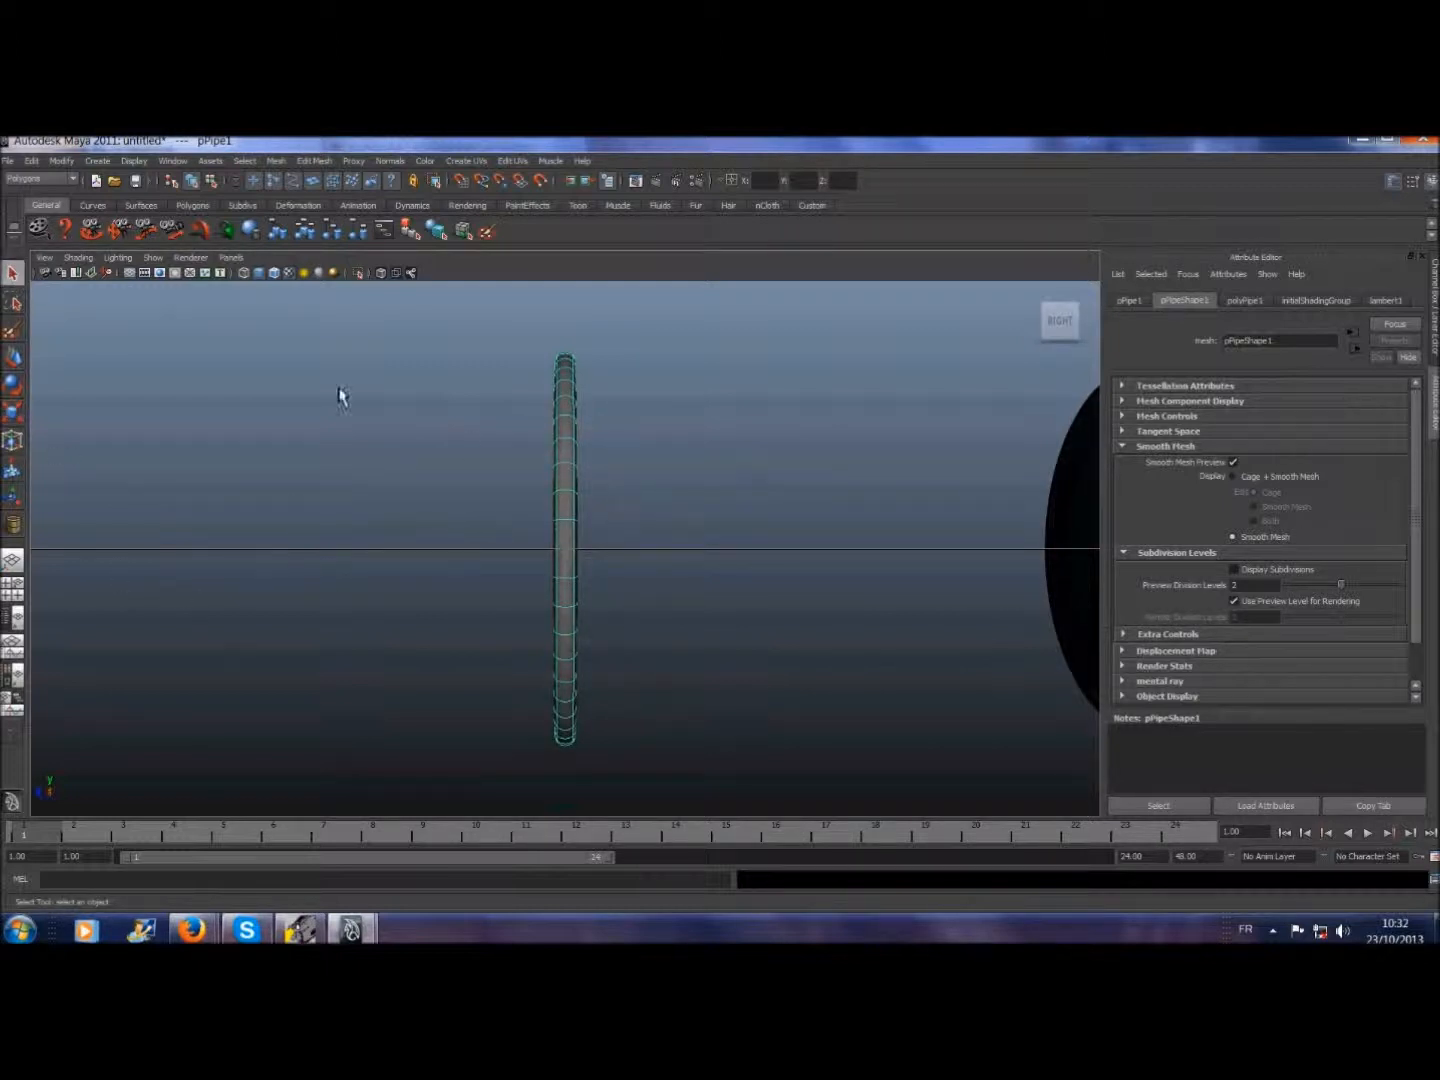
- Create a polygon cube at the center of the ring in the perspective view
{"action": "left_click_drag", "start_coordinate": [225, 440], "coordinate": [328, 489], "text": "alt"}
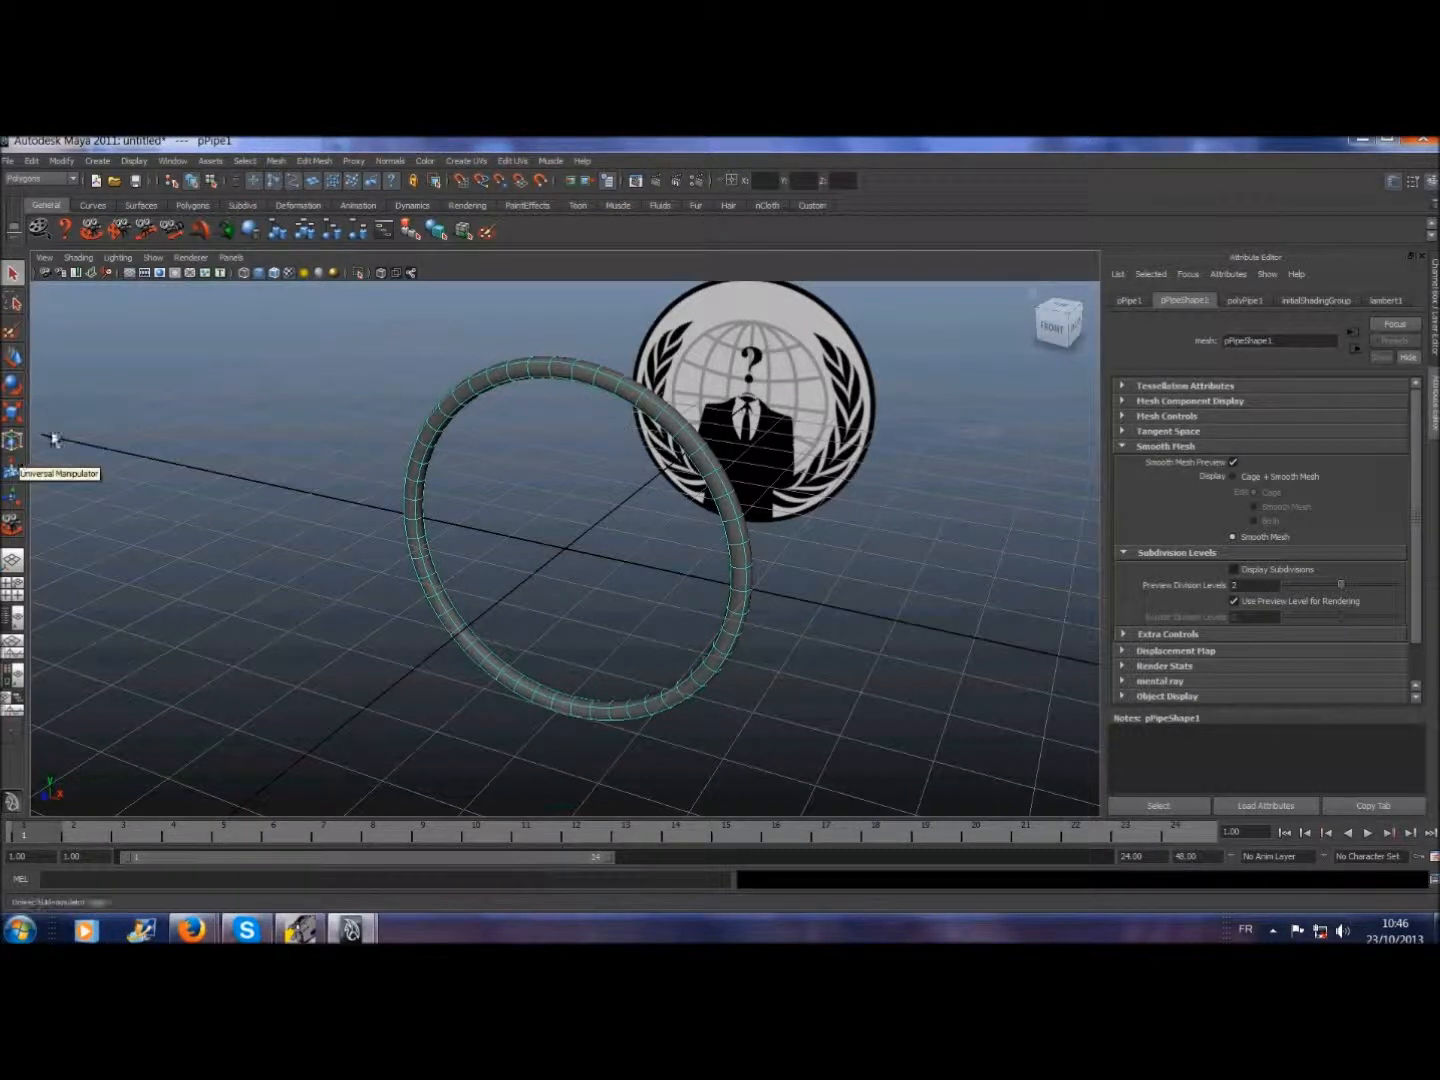
{"action": "left_click", "coordinate": [193, 205]}
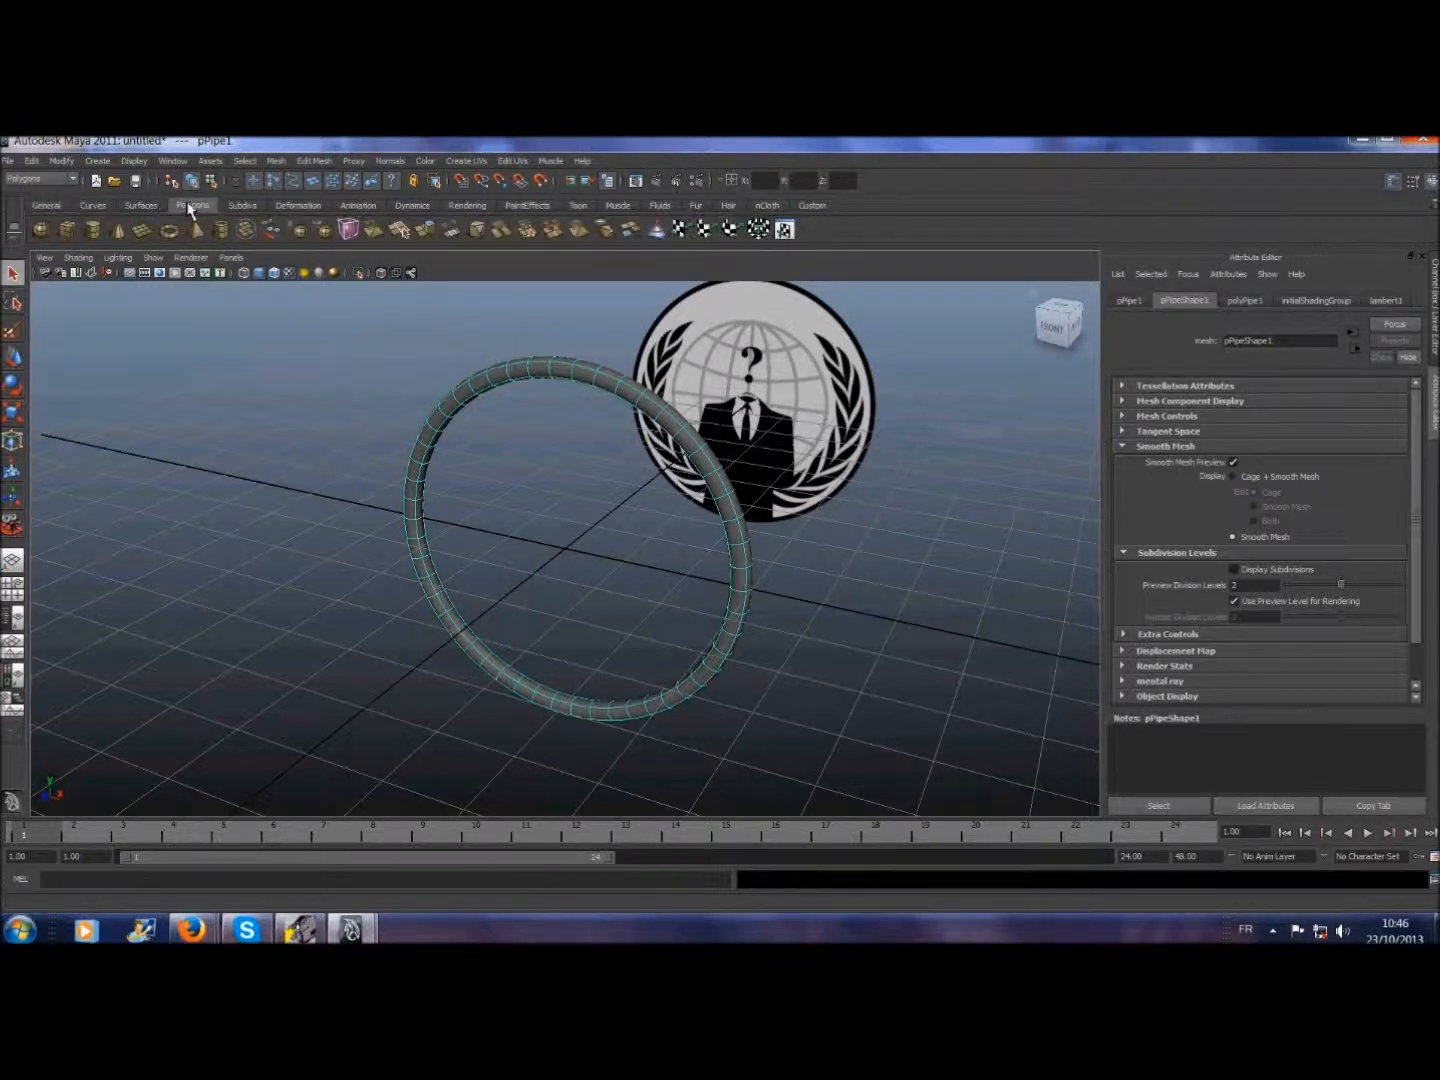
{"action": "left_click", "coordinate": [67, 229]}
{"action": "left_click", "coordinate": [576, 559]}
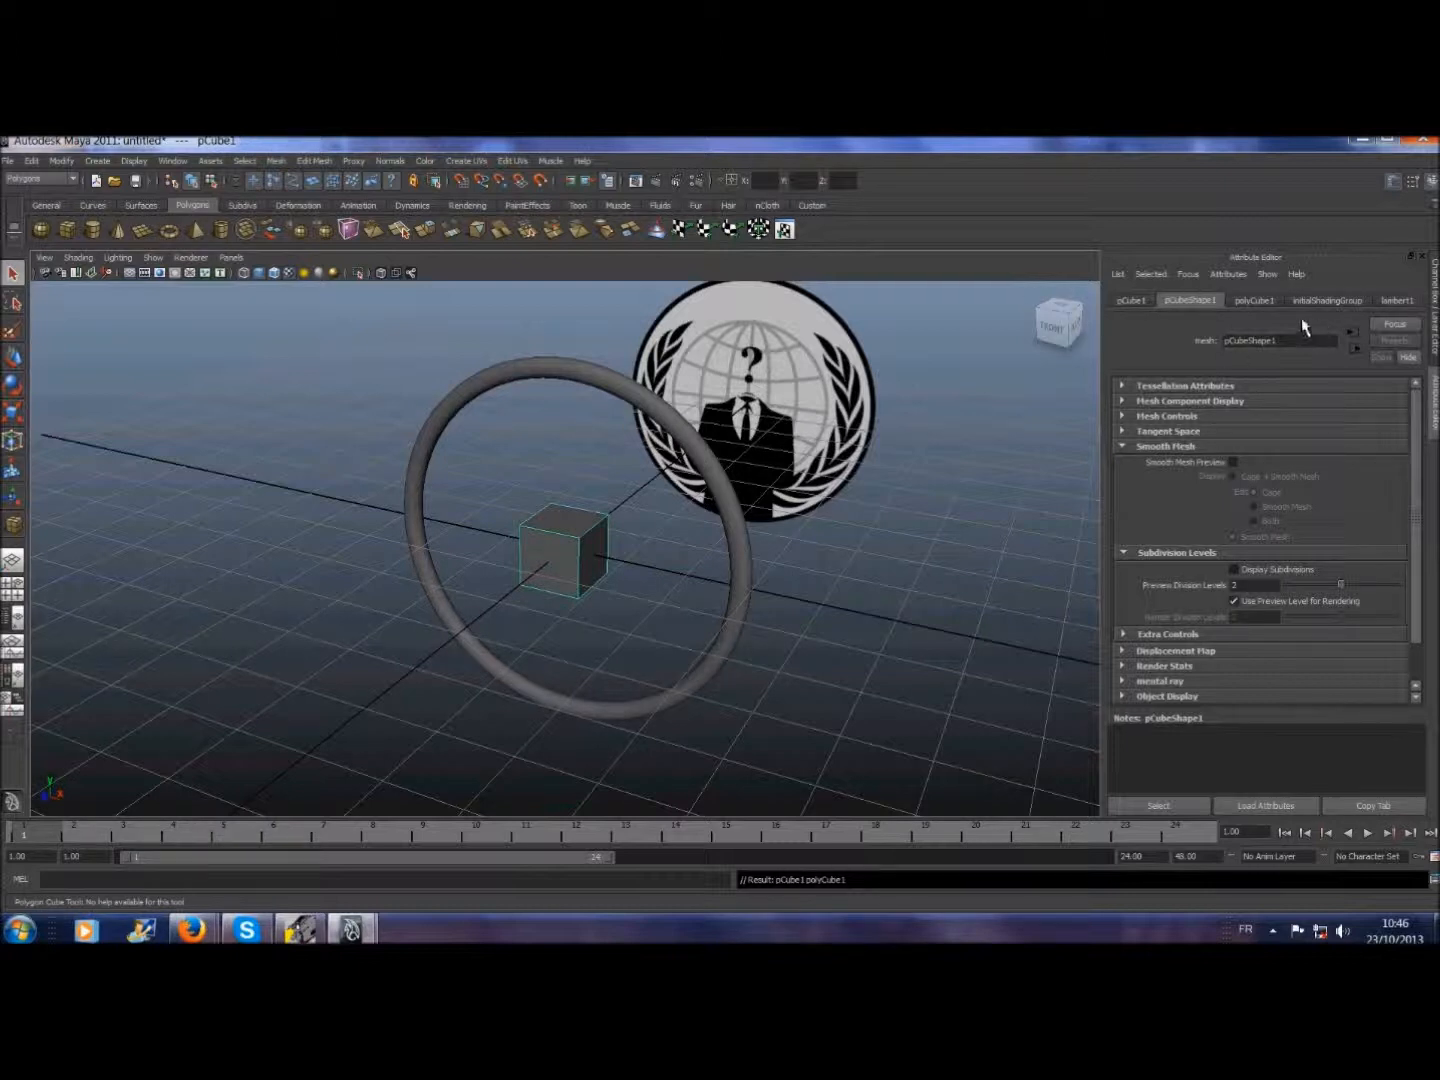
- Set the cube's width subdivisions to 2 and change the viewport to the front orthographic view
{"action": "left_click", "coordinate": [1255, 300]}
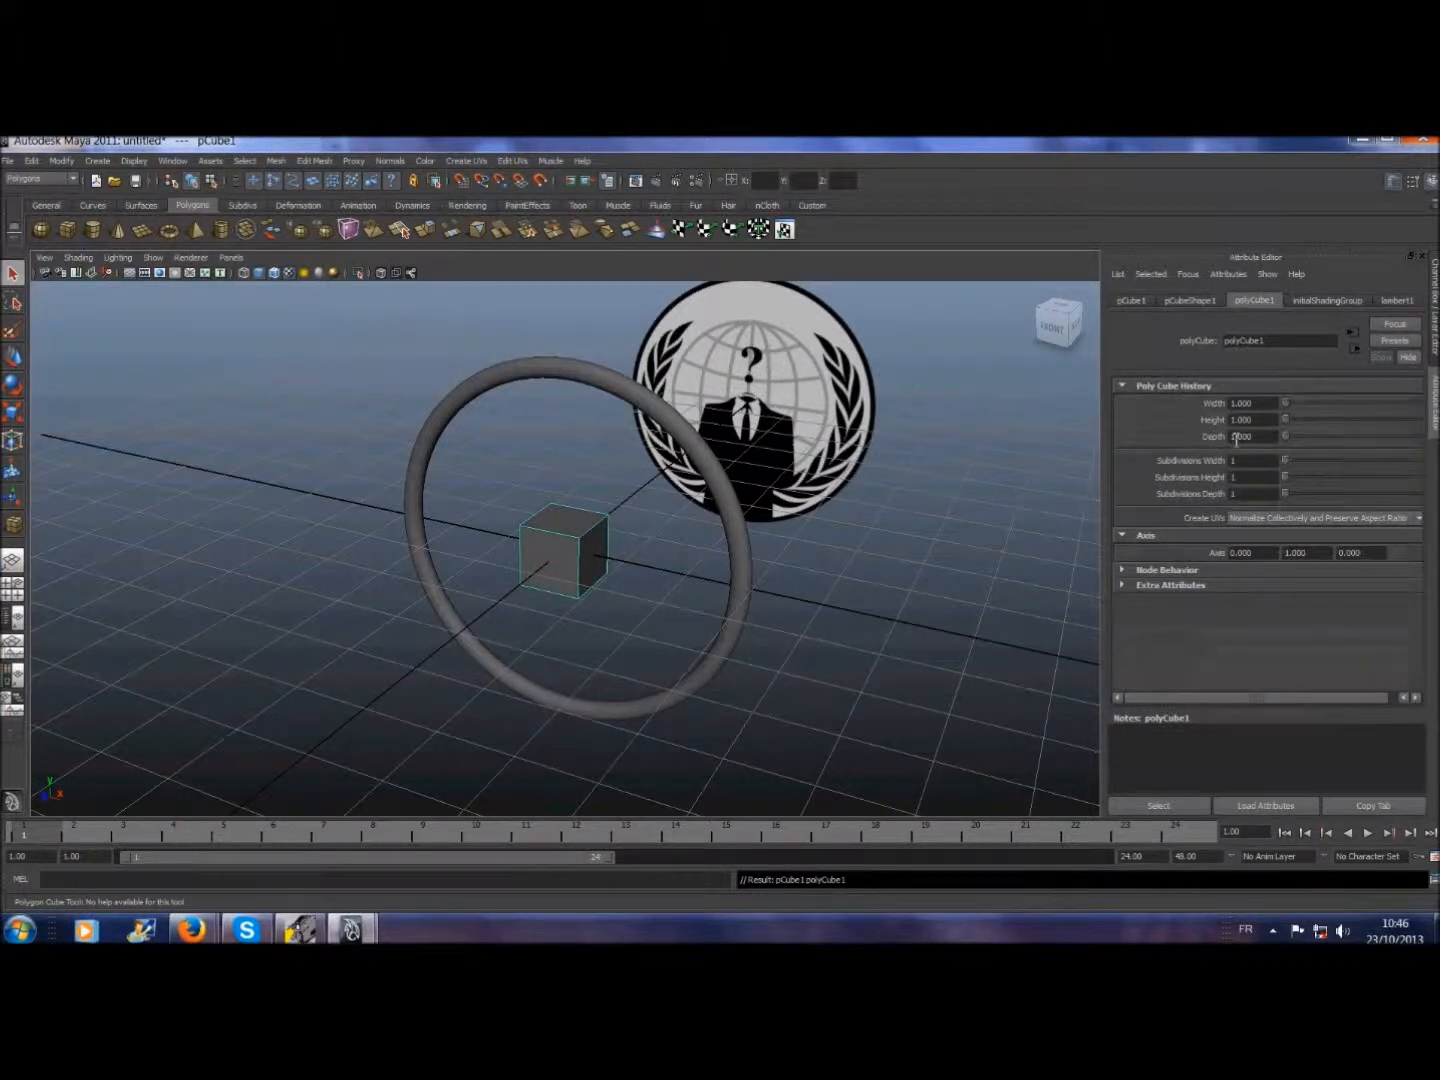
{"action": "left_click_drag", "start_coordinate": [1287, 464], "coordinate": [1289, 464]}
{"action": "left_click", "coordinate": [231, 257]}
{"action": "mouse_move", "coordinate": [244, 308]}
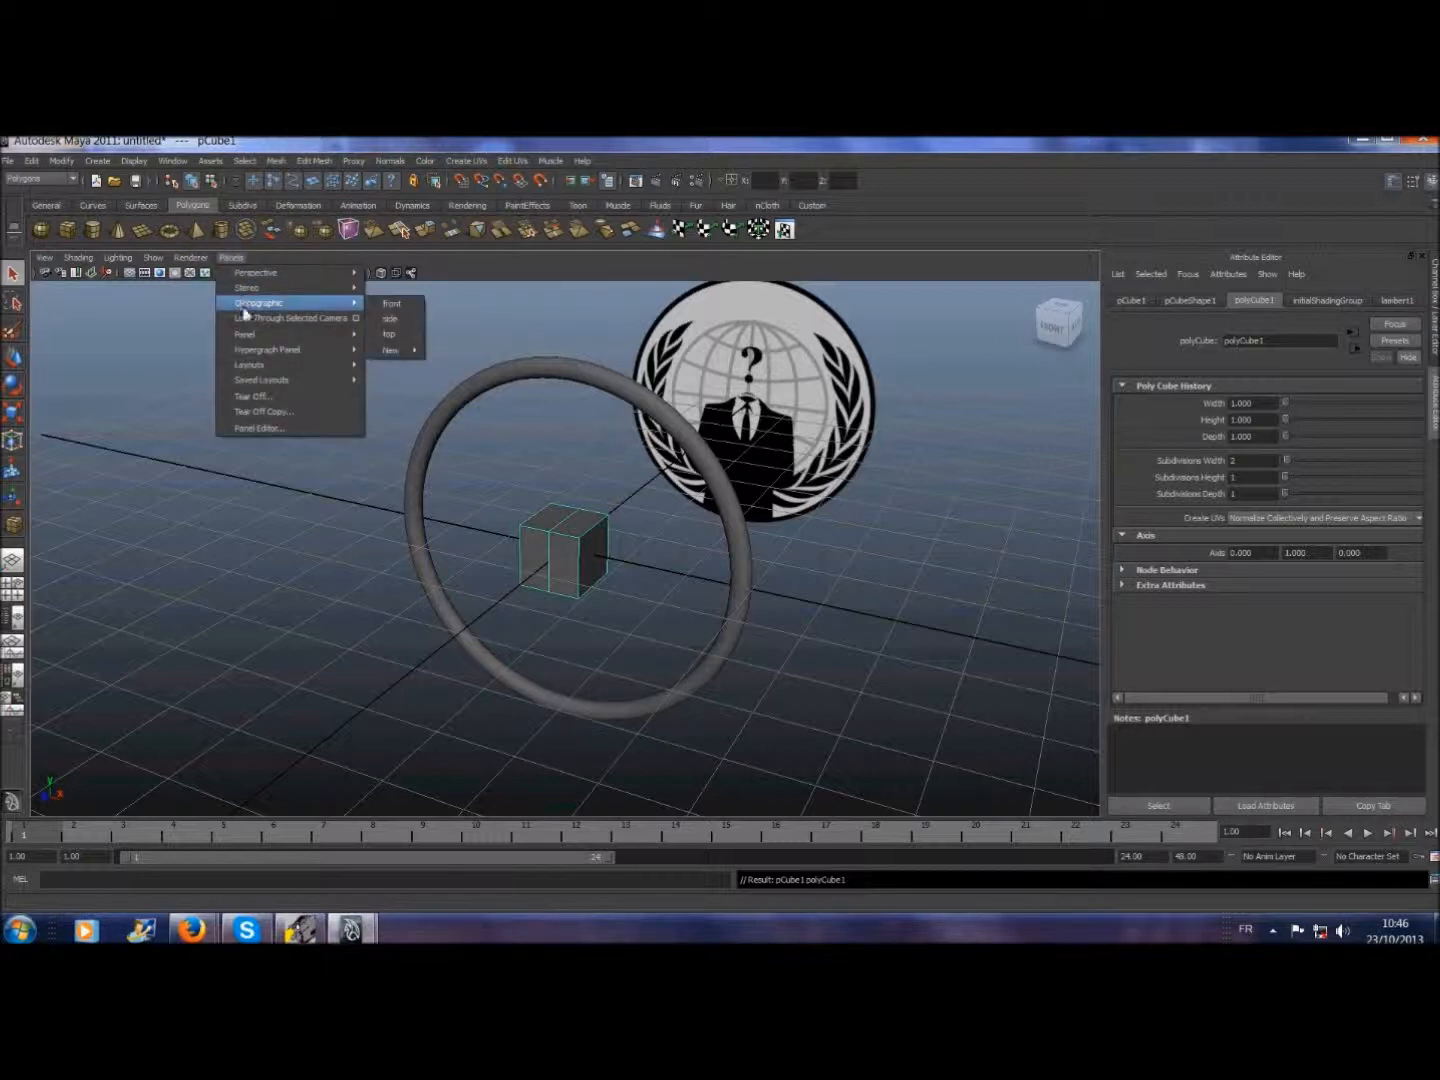
{"action": "left_click", "coordinate": [402, 308]}
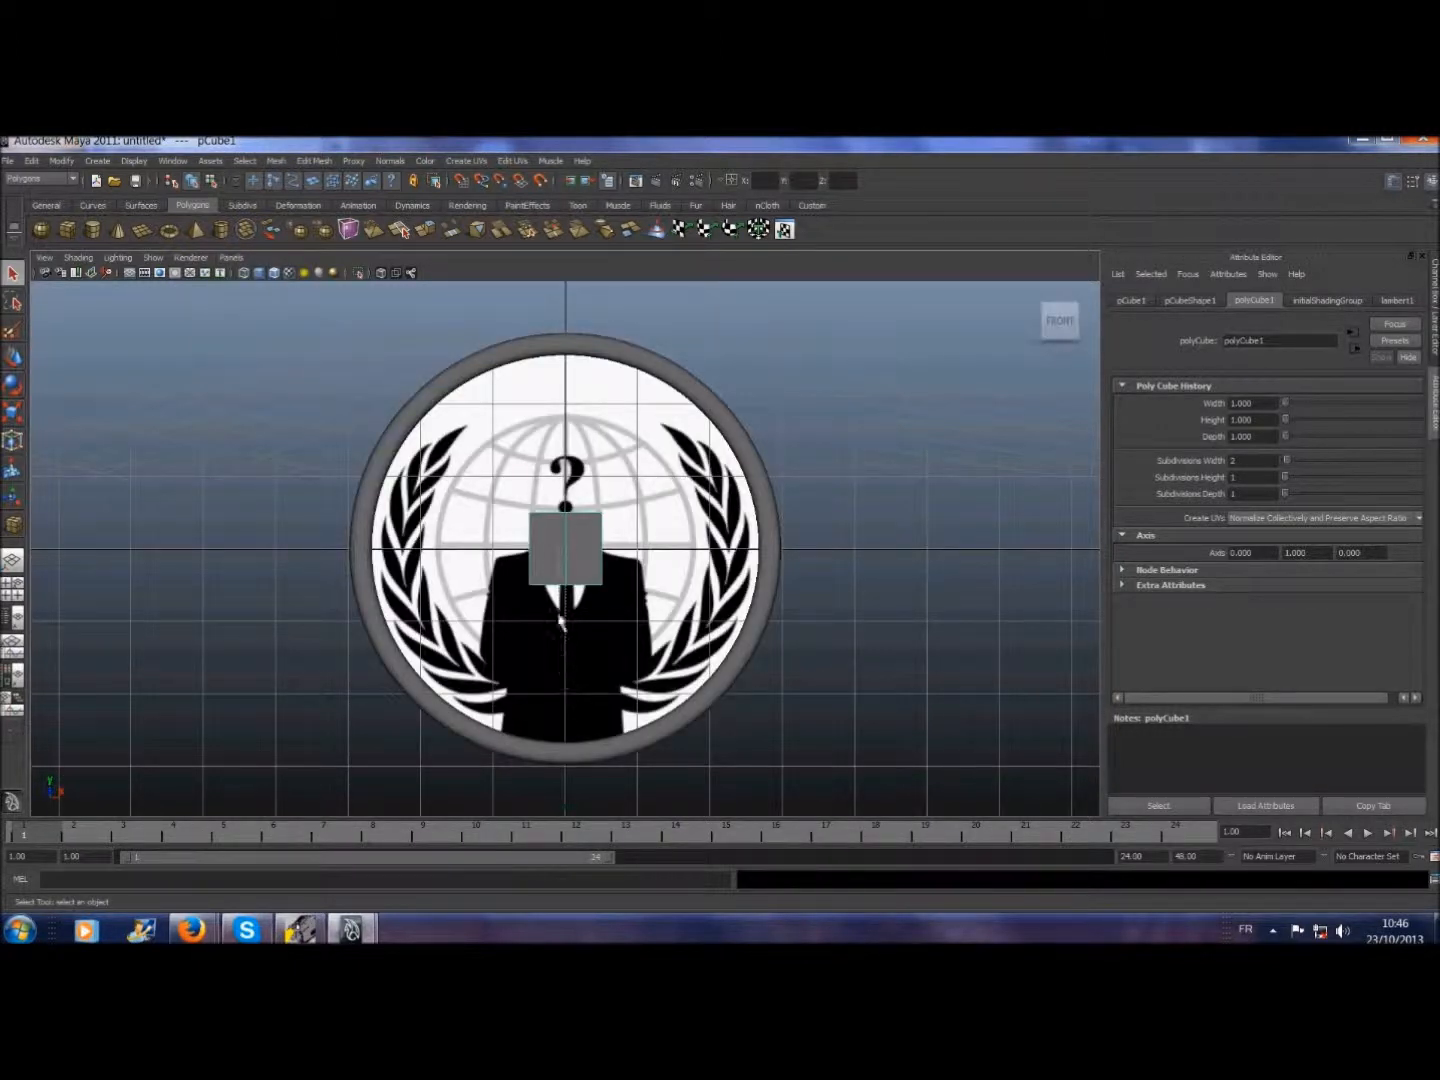
- Move the cube down over the suit and scale it to about 2.75 in height and 1.701 in width
{"action": "left_click", "coordinate": [13, 356]}
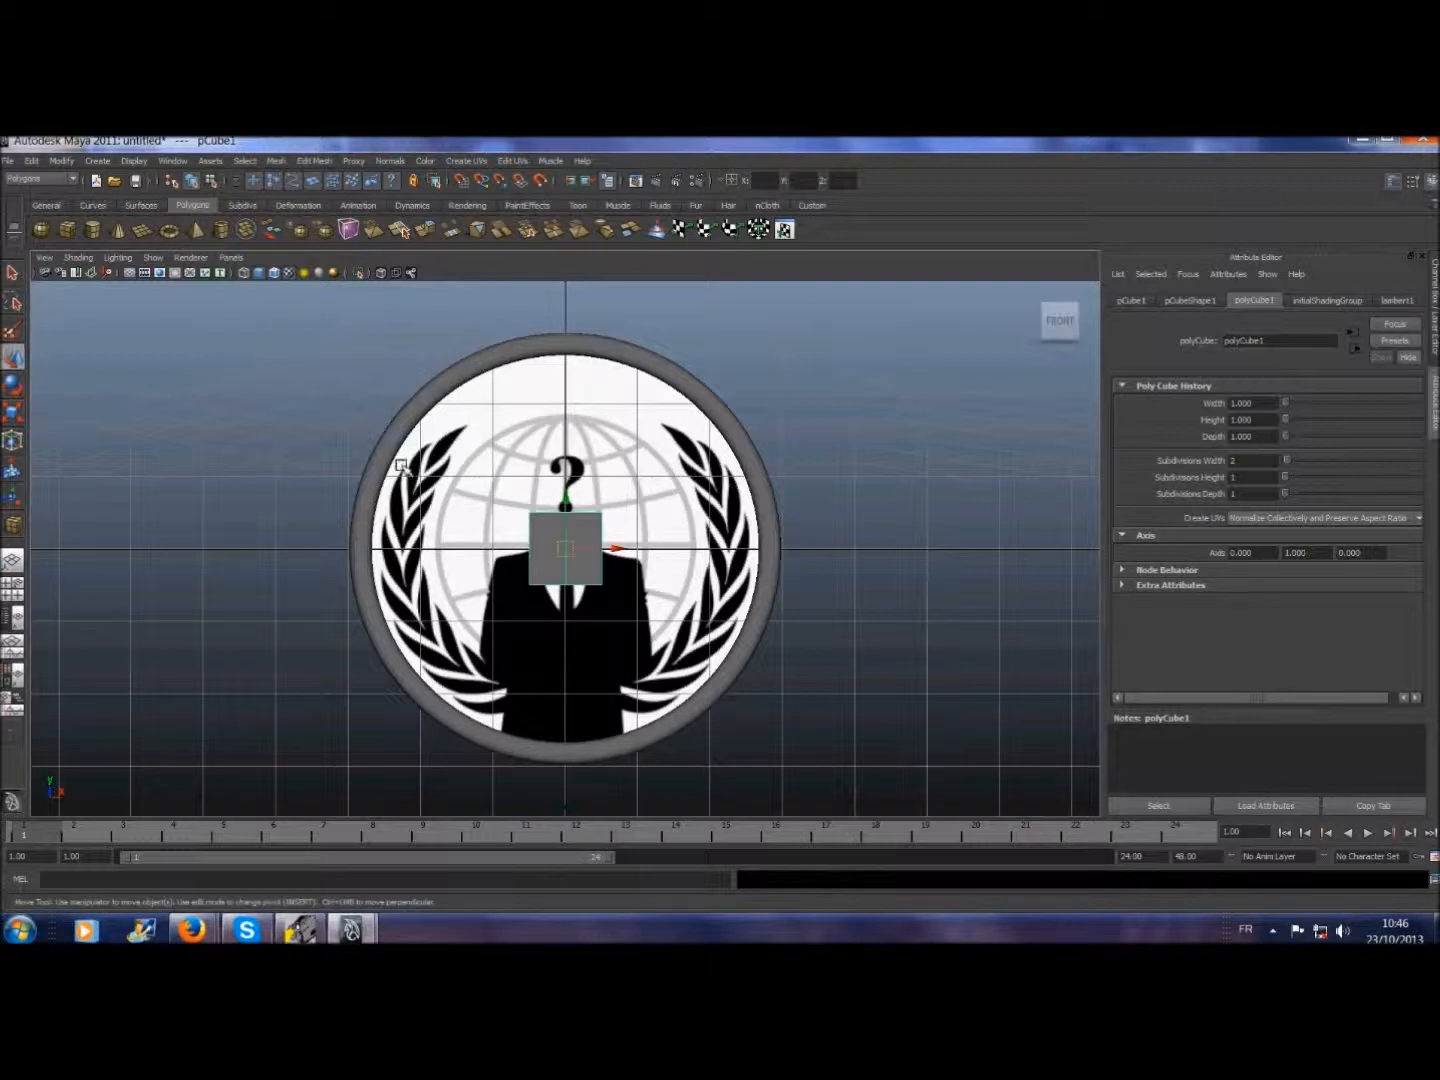
{"action": "left_click_drag", "start_coordinate": [566, 503], "coordinate": [568, 601]}
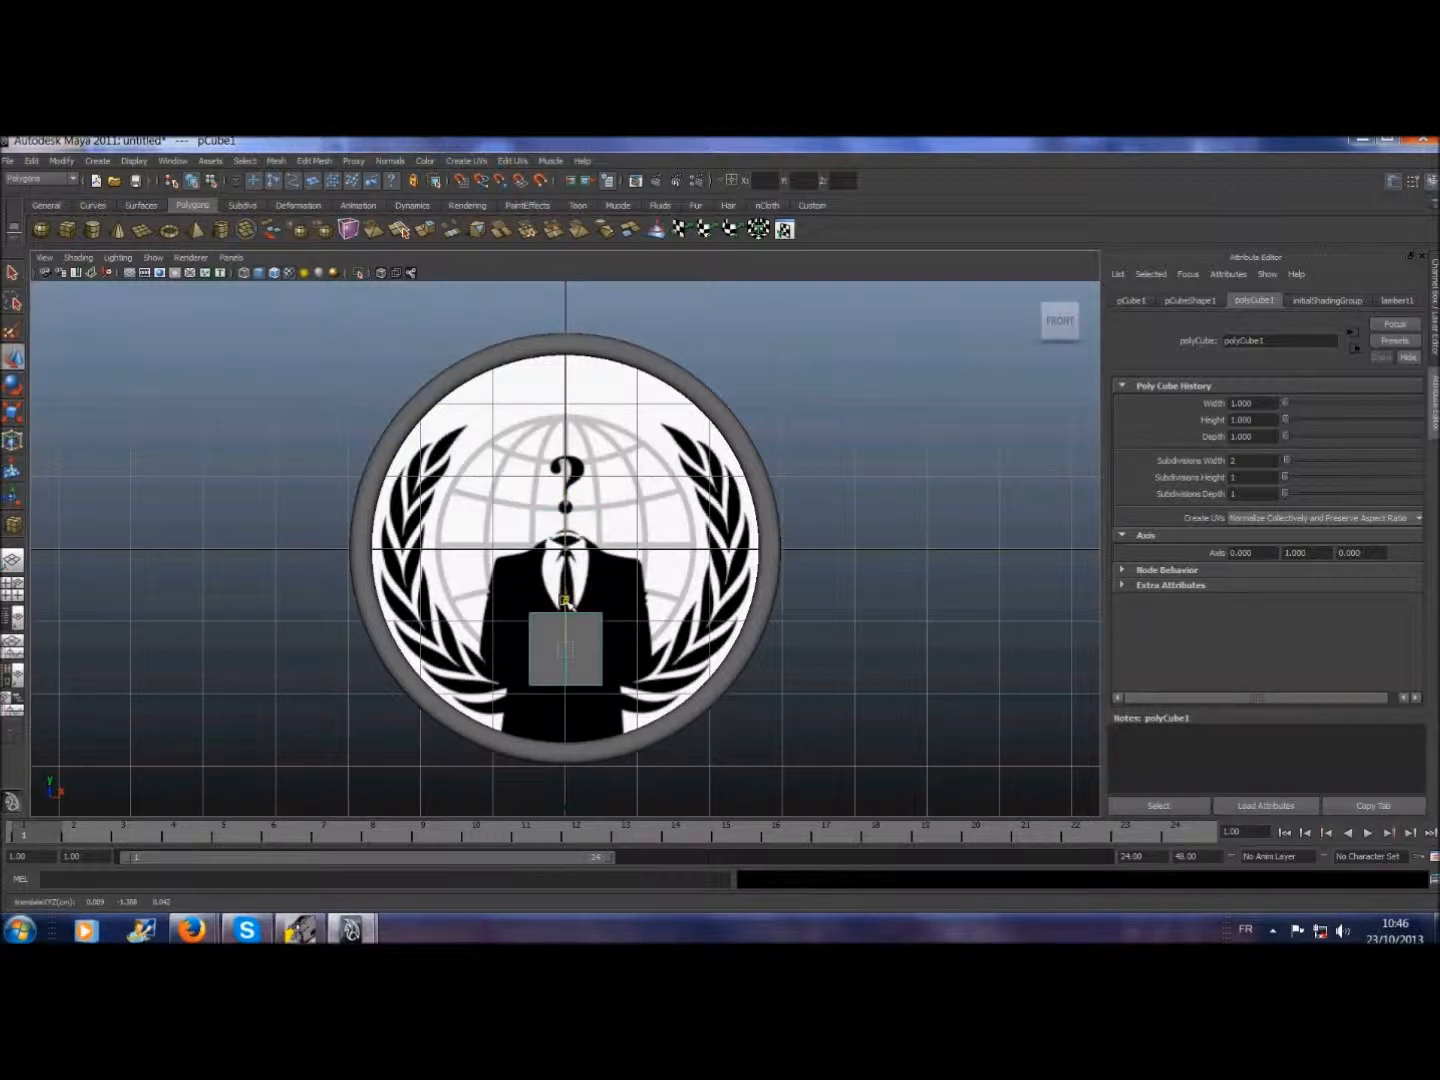
{"action": "left_click", "coordinate": [13, 412]}
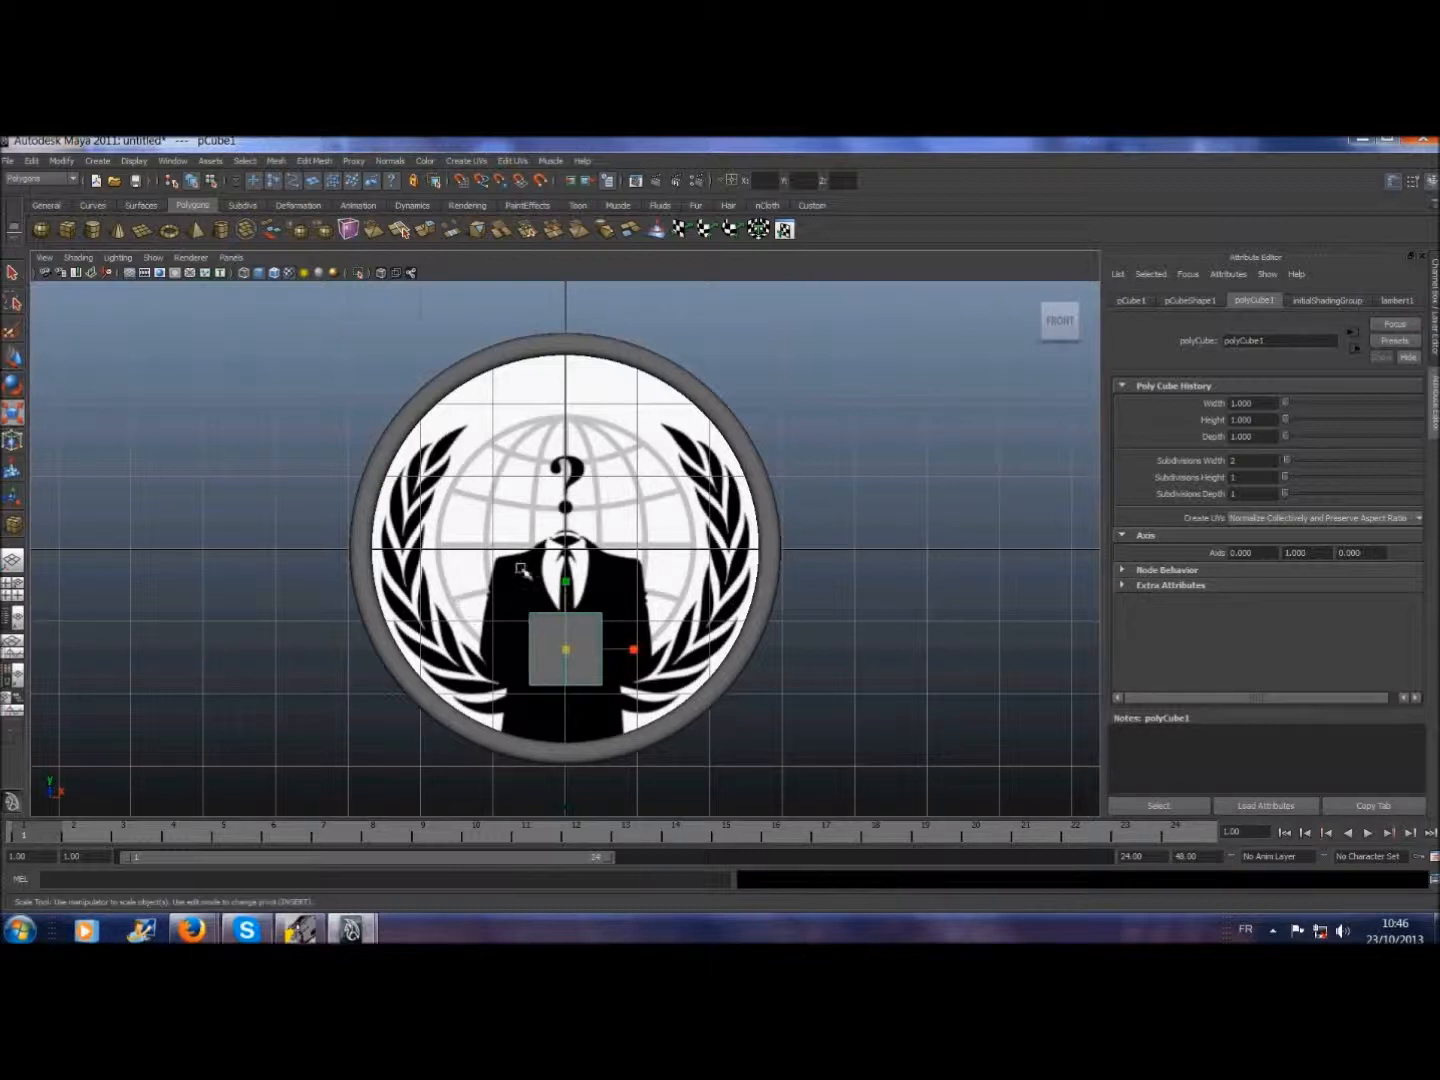
{"action": "left_click_drag", "start_coordinate": [566, 580], "coordinate": [557, 464]}
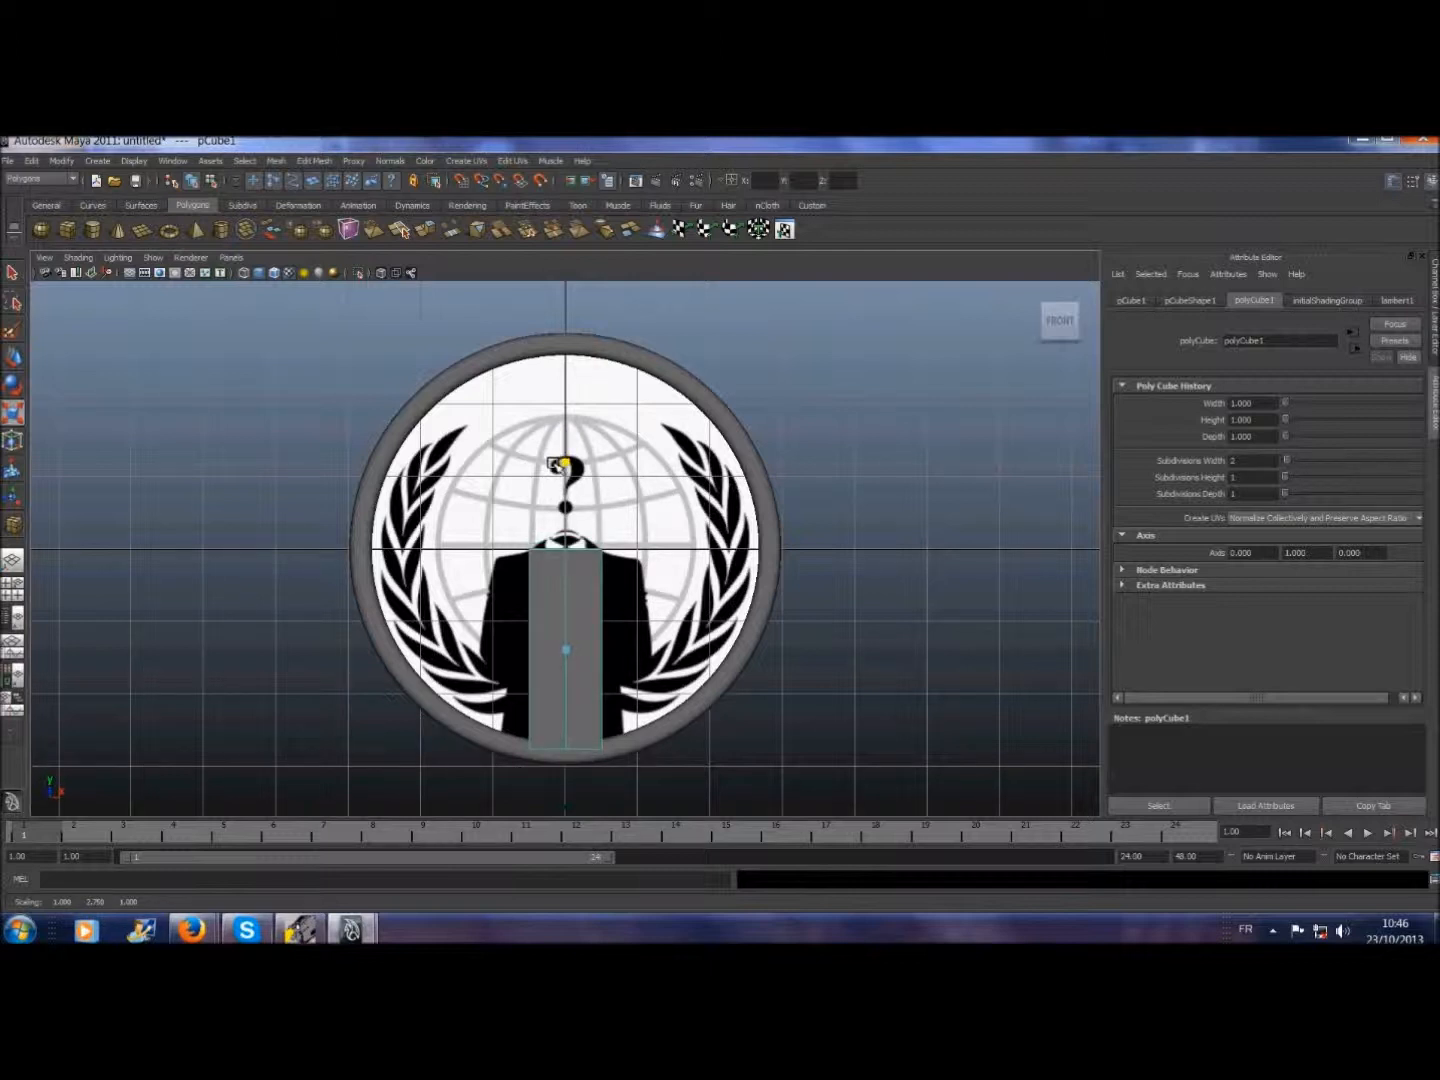
{"action": "key", "text": "w"}
{"action": "left_click", "coordinate": [14, 418]}
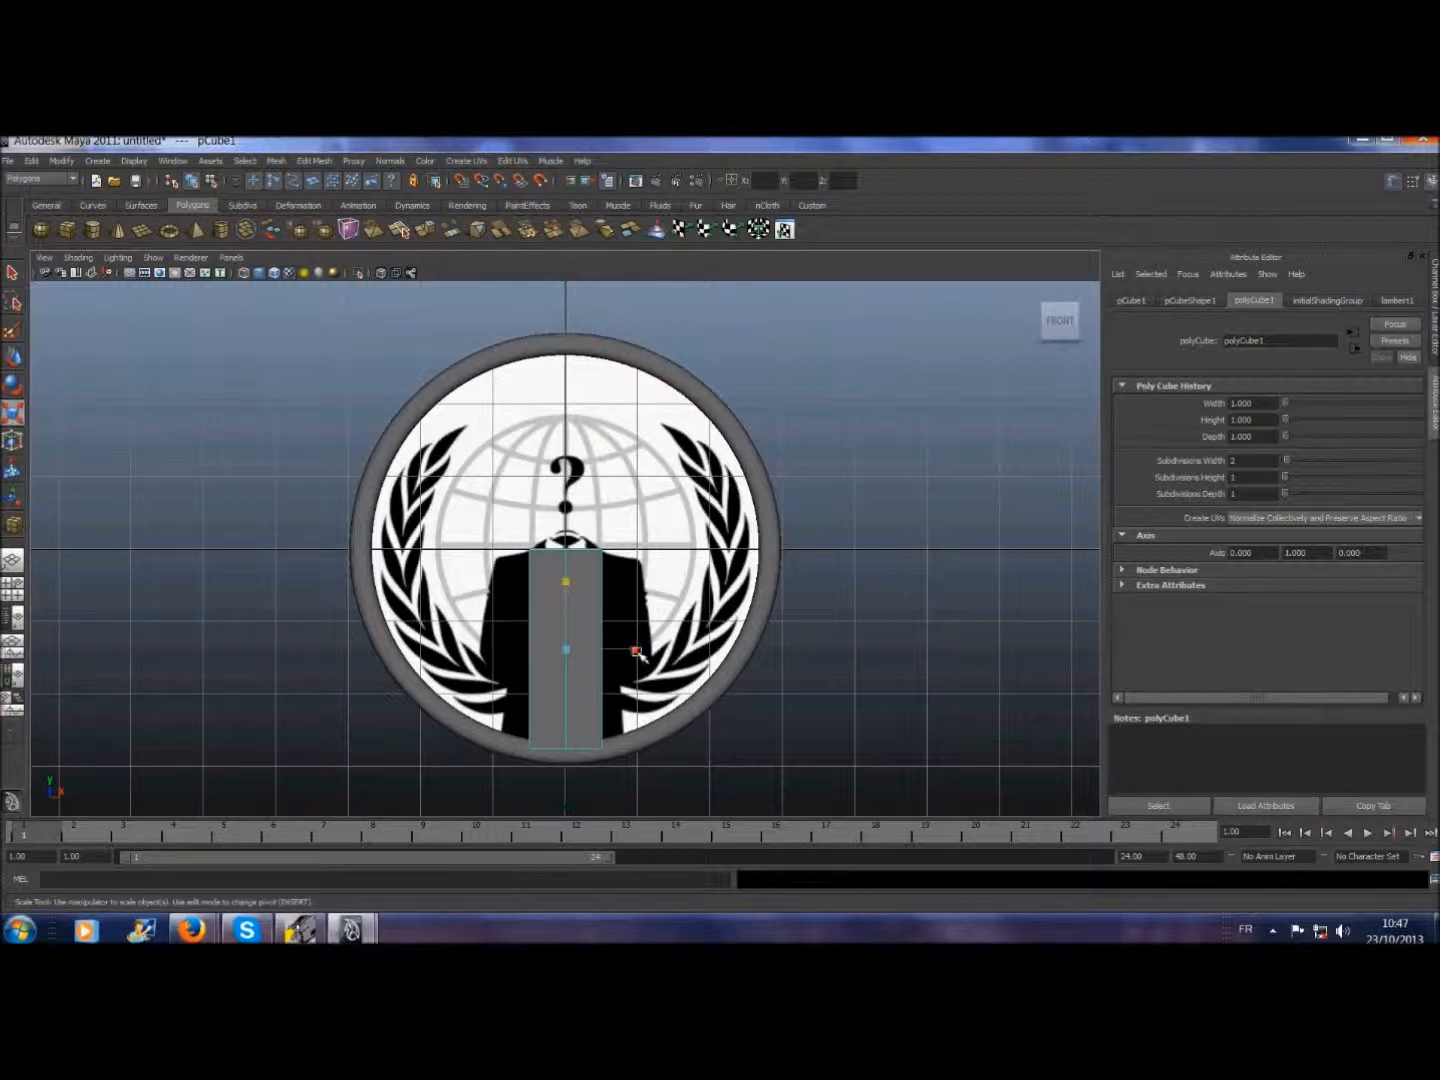
{"action": "left_click_drag", "start_coordinate": [636, 652], "coordinate": [683, 654]}
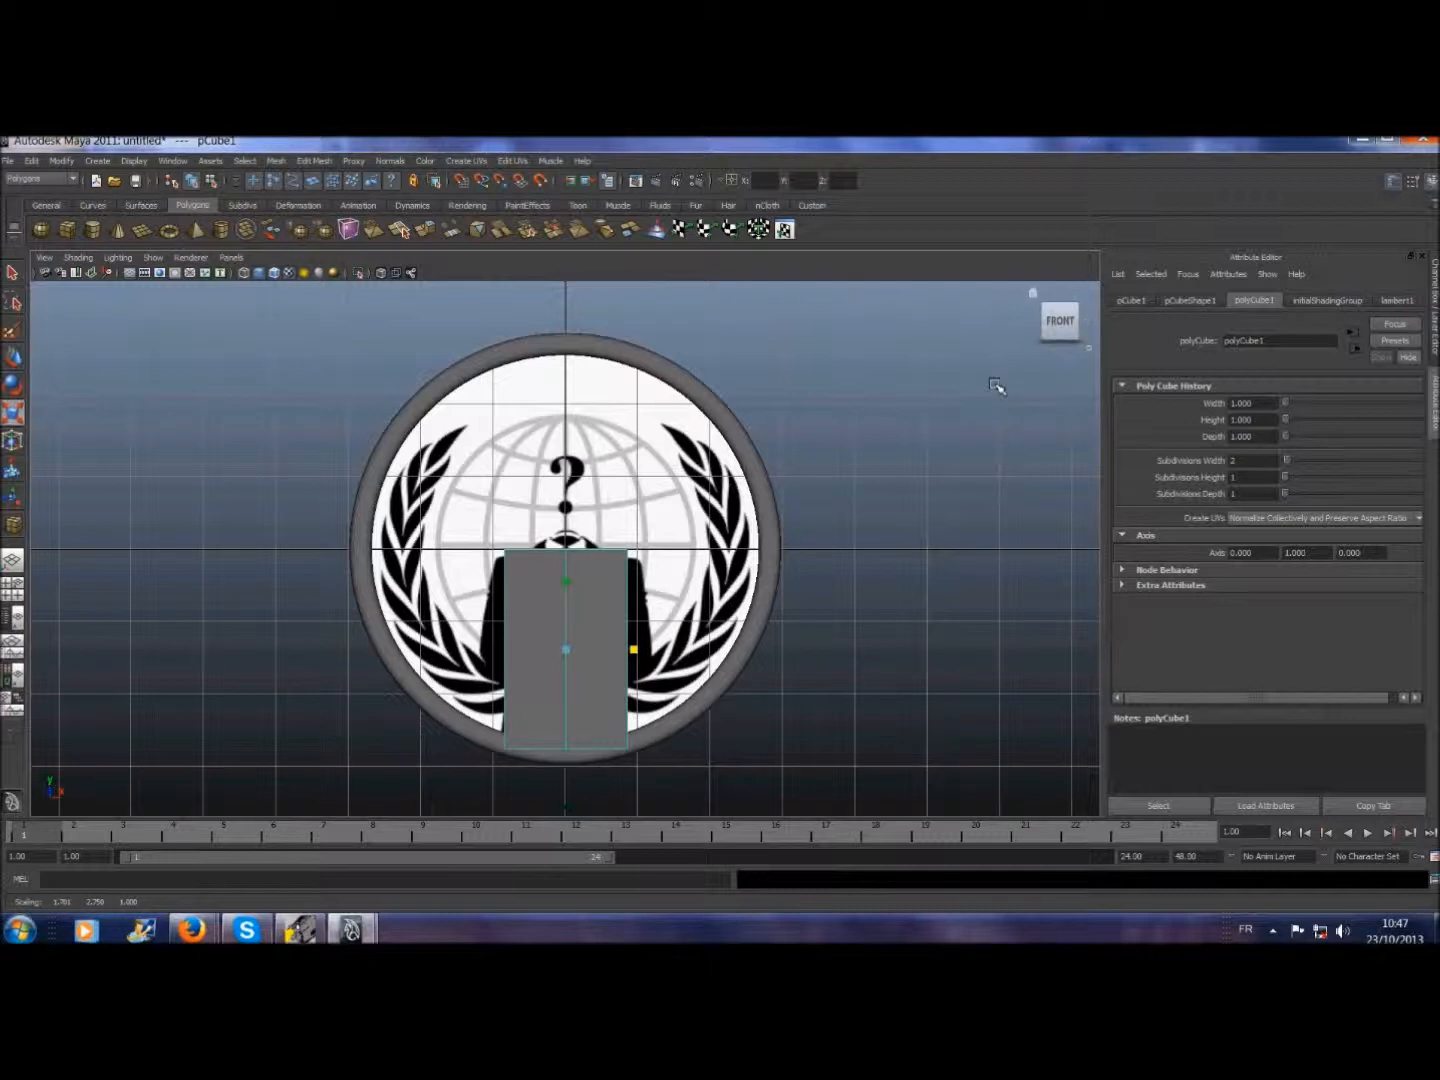
- Set the cube's X, Y and Z translation to 0
{"action": "left_click", "coordinate": [1130, 300]}
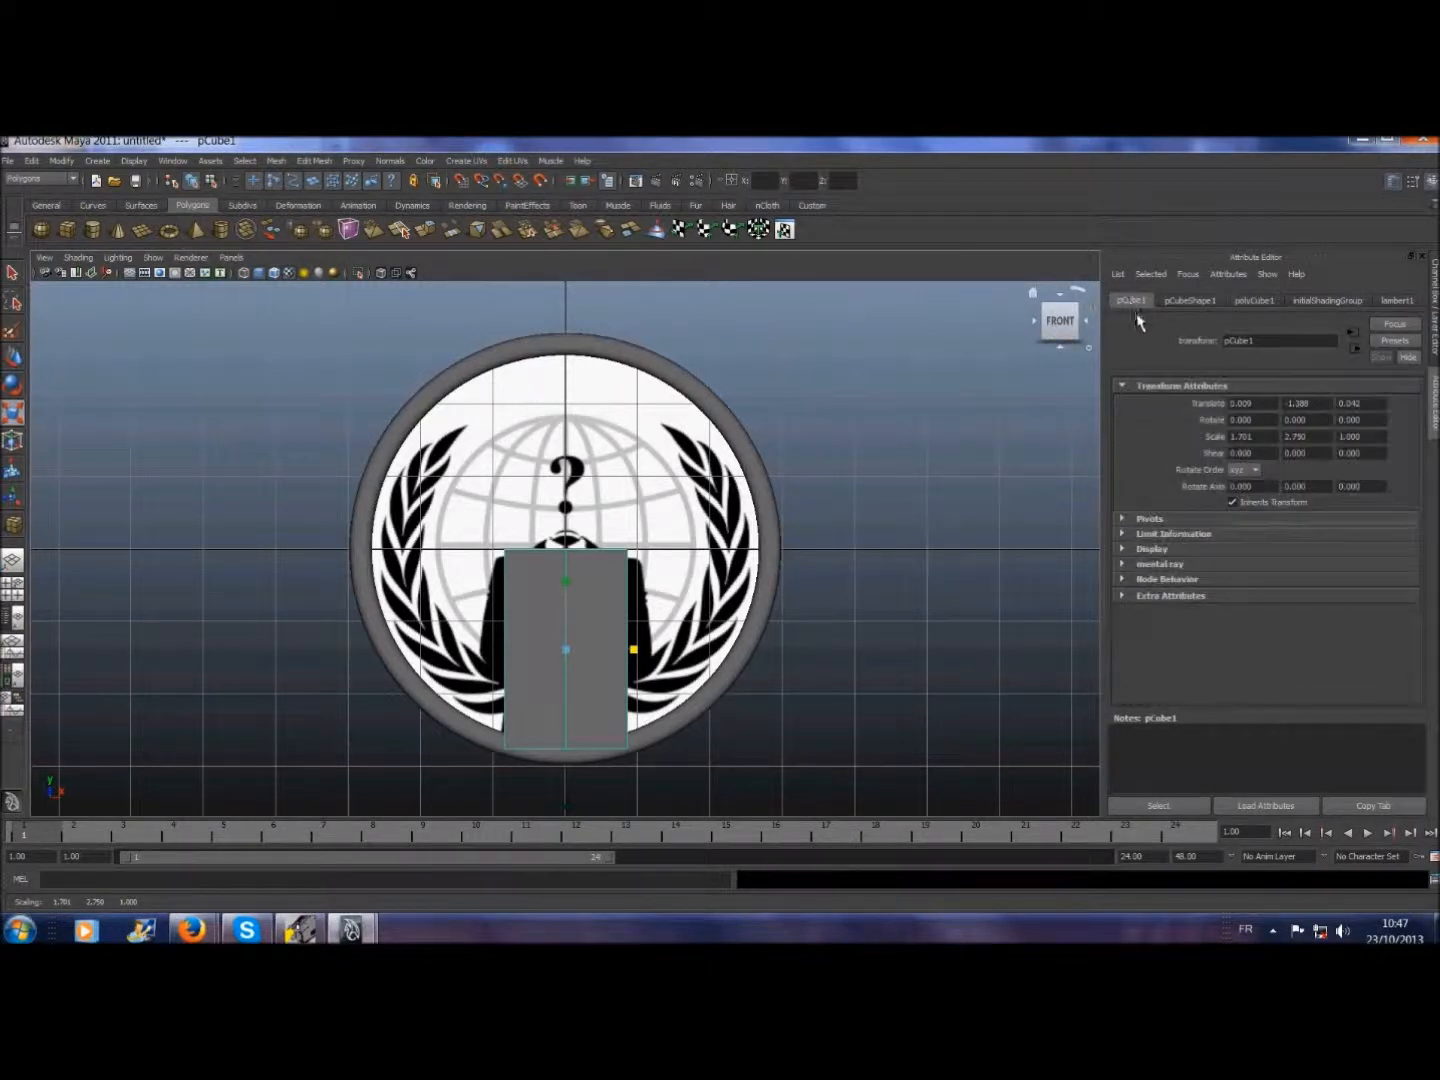
{"action": "double_click", "coordinate": [1268, 404]}
{"action": "type", "text": "0"}
{"action": "left_click", "coordinate": [1307, 755]}
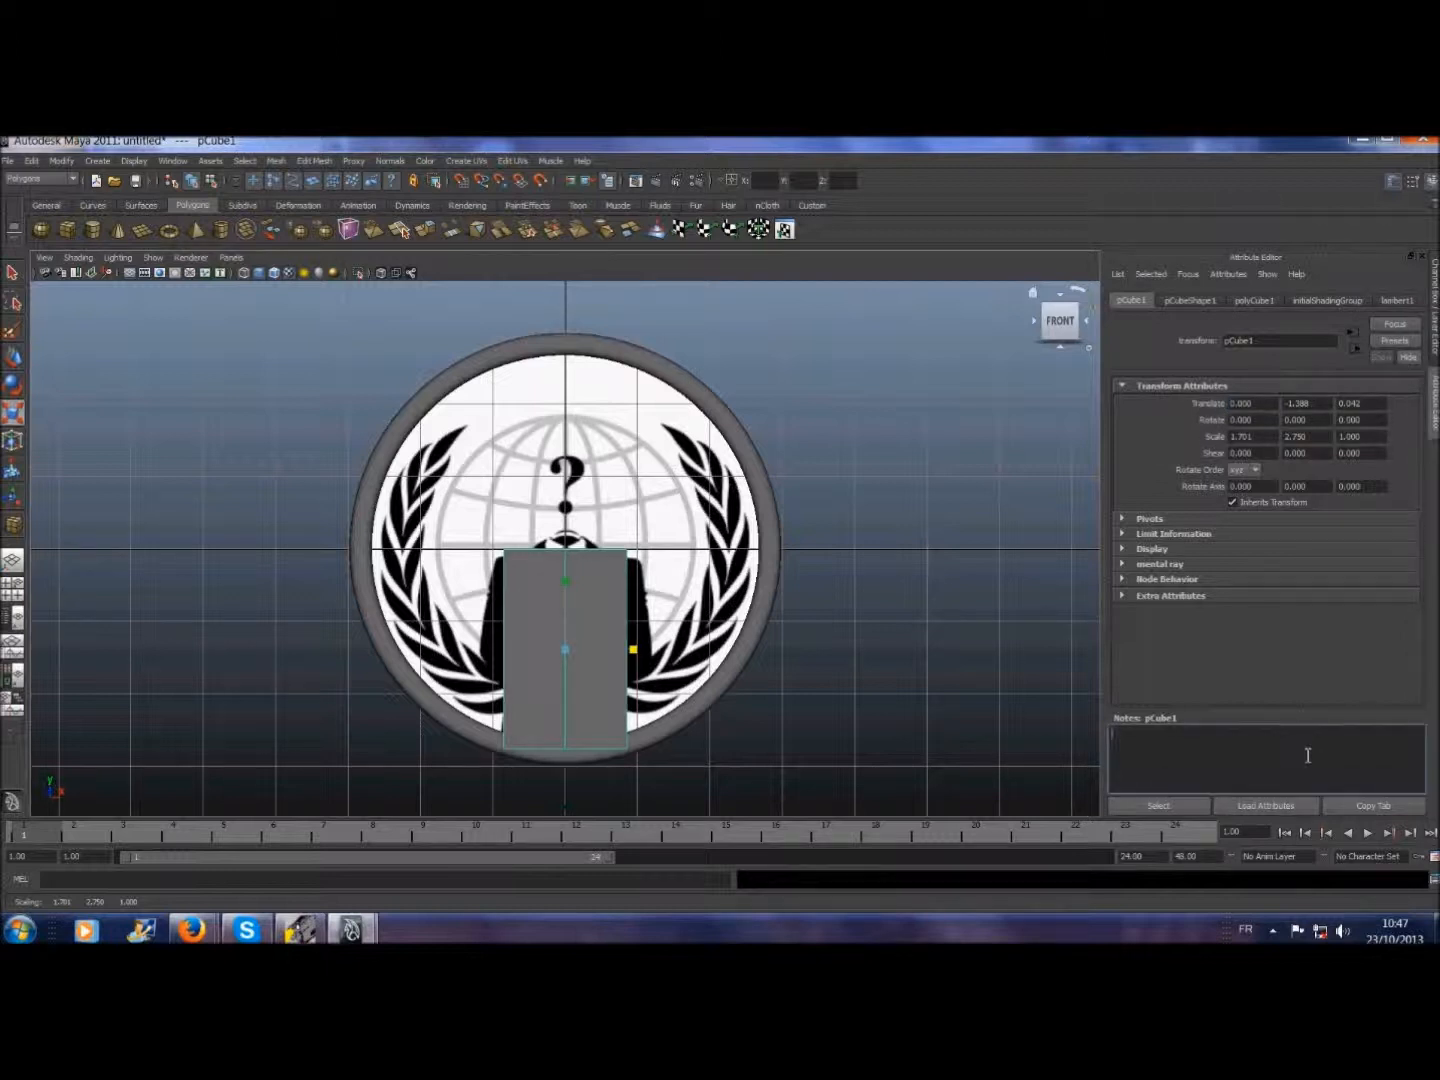
{"action": "double_click", "coordinate": [1298, 404]}
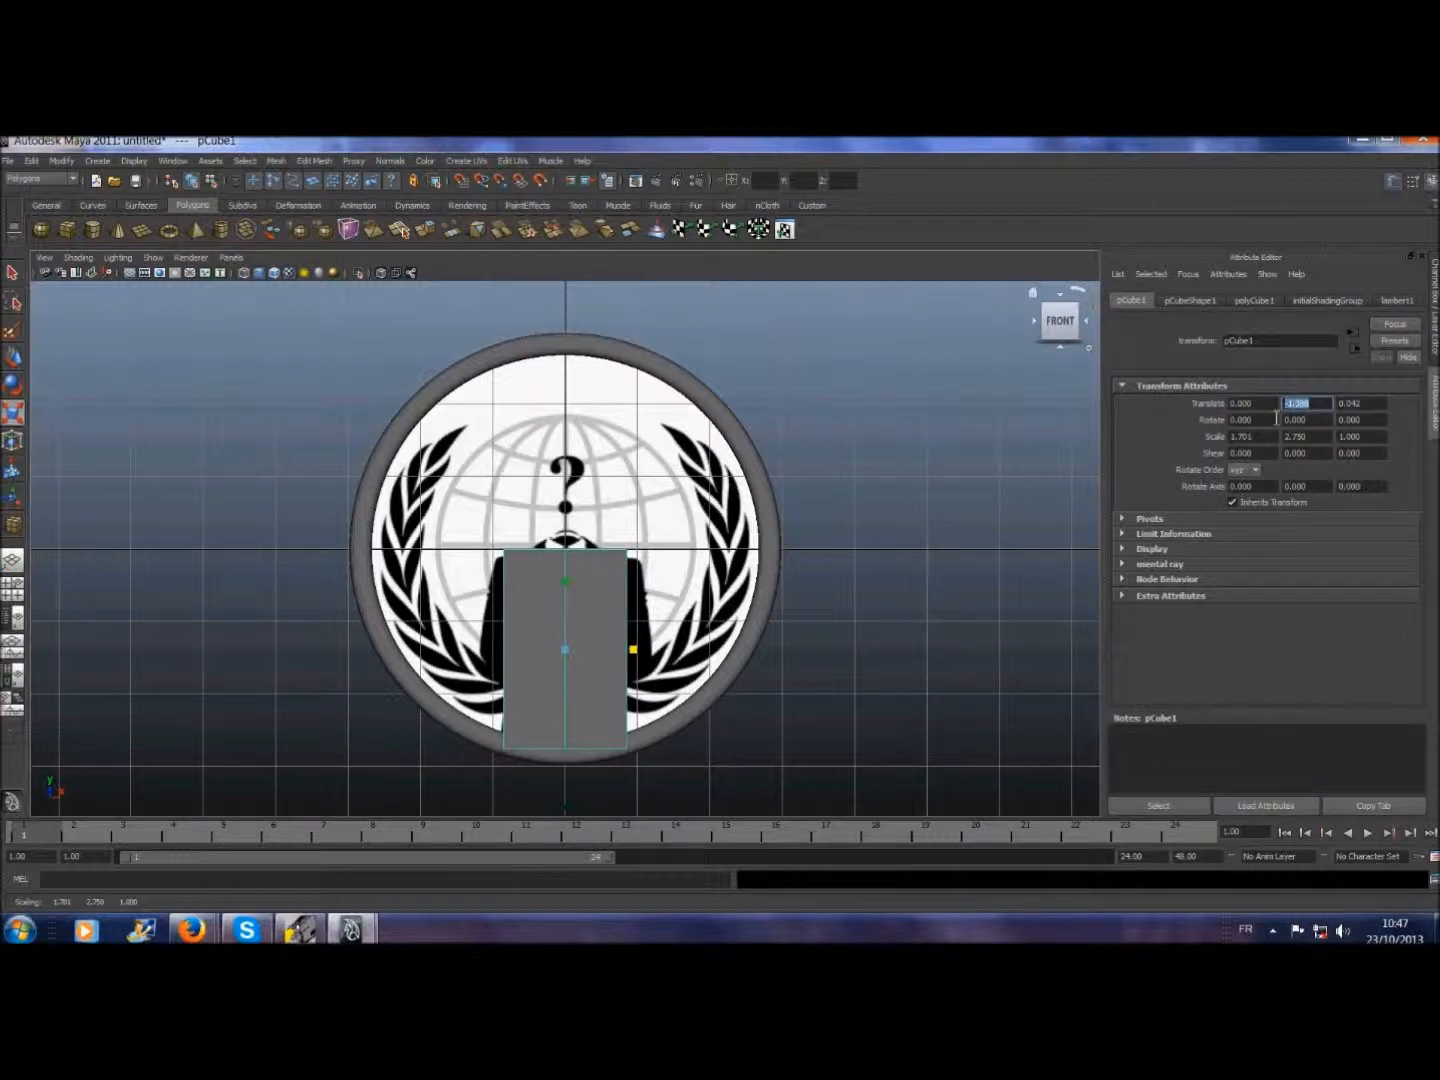
{"action": "type", "text": "0"}
{"action": "double_click", "coordinate": [1346, 404]}
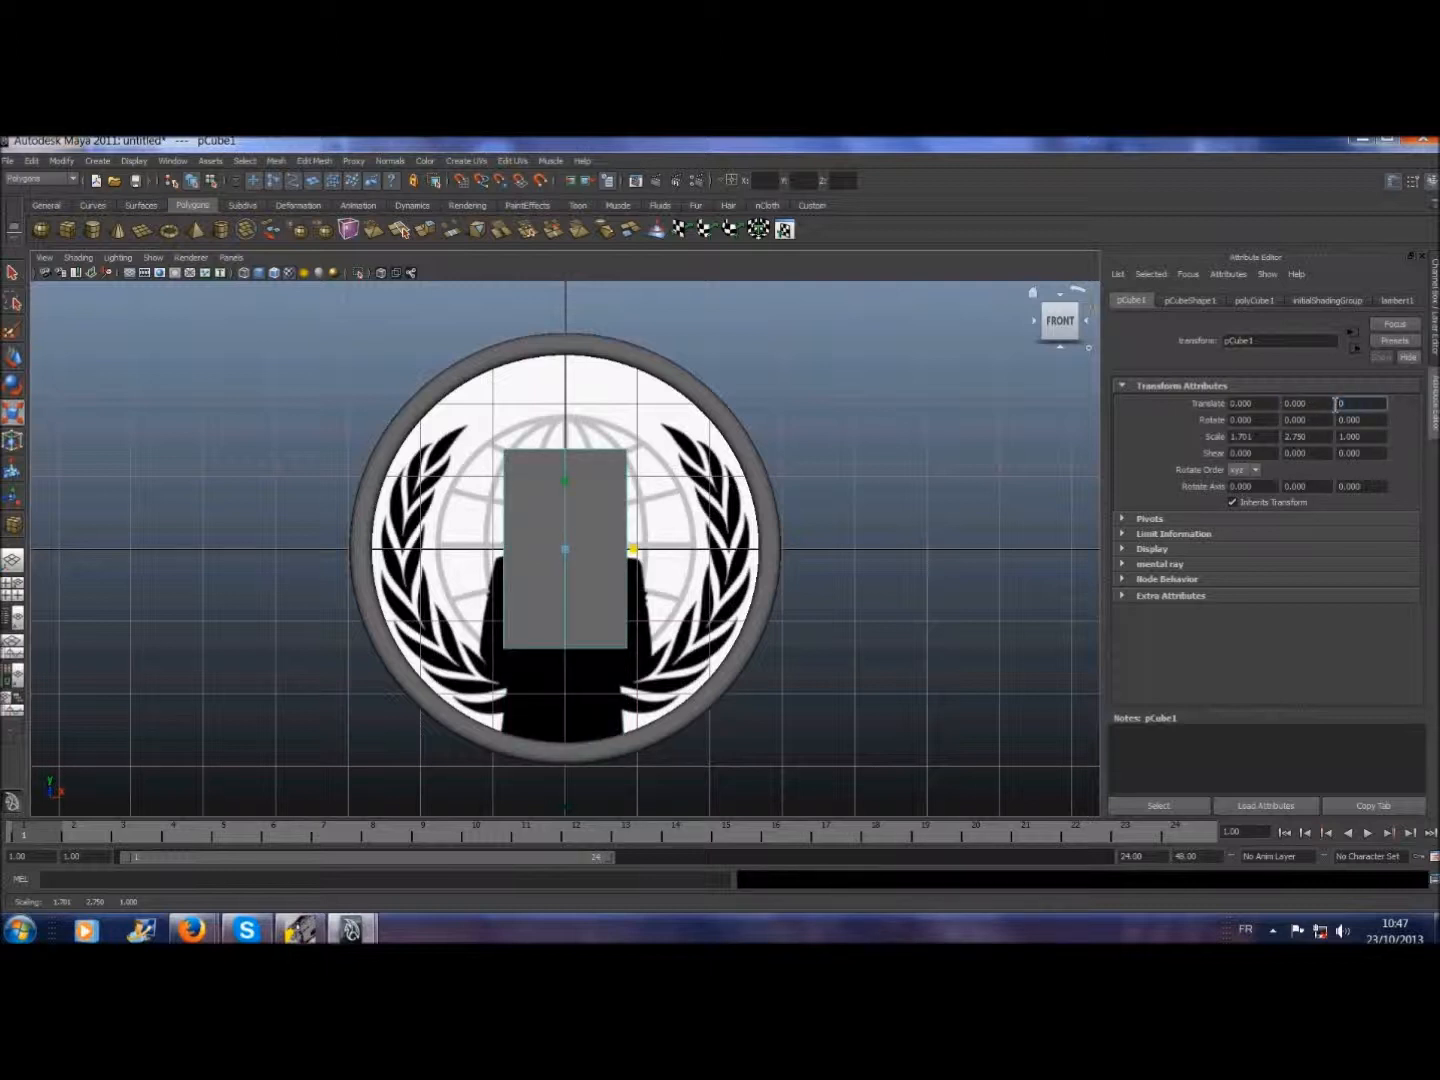
{"action": "left_click", "coordinate": [1277, 763]}
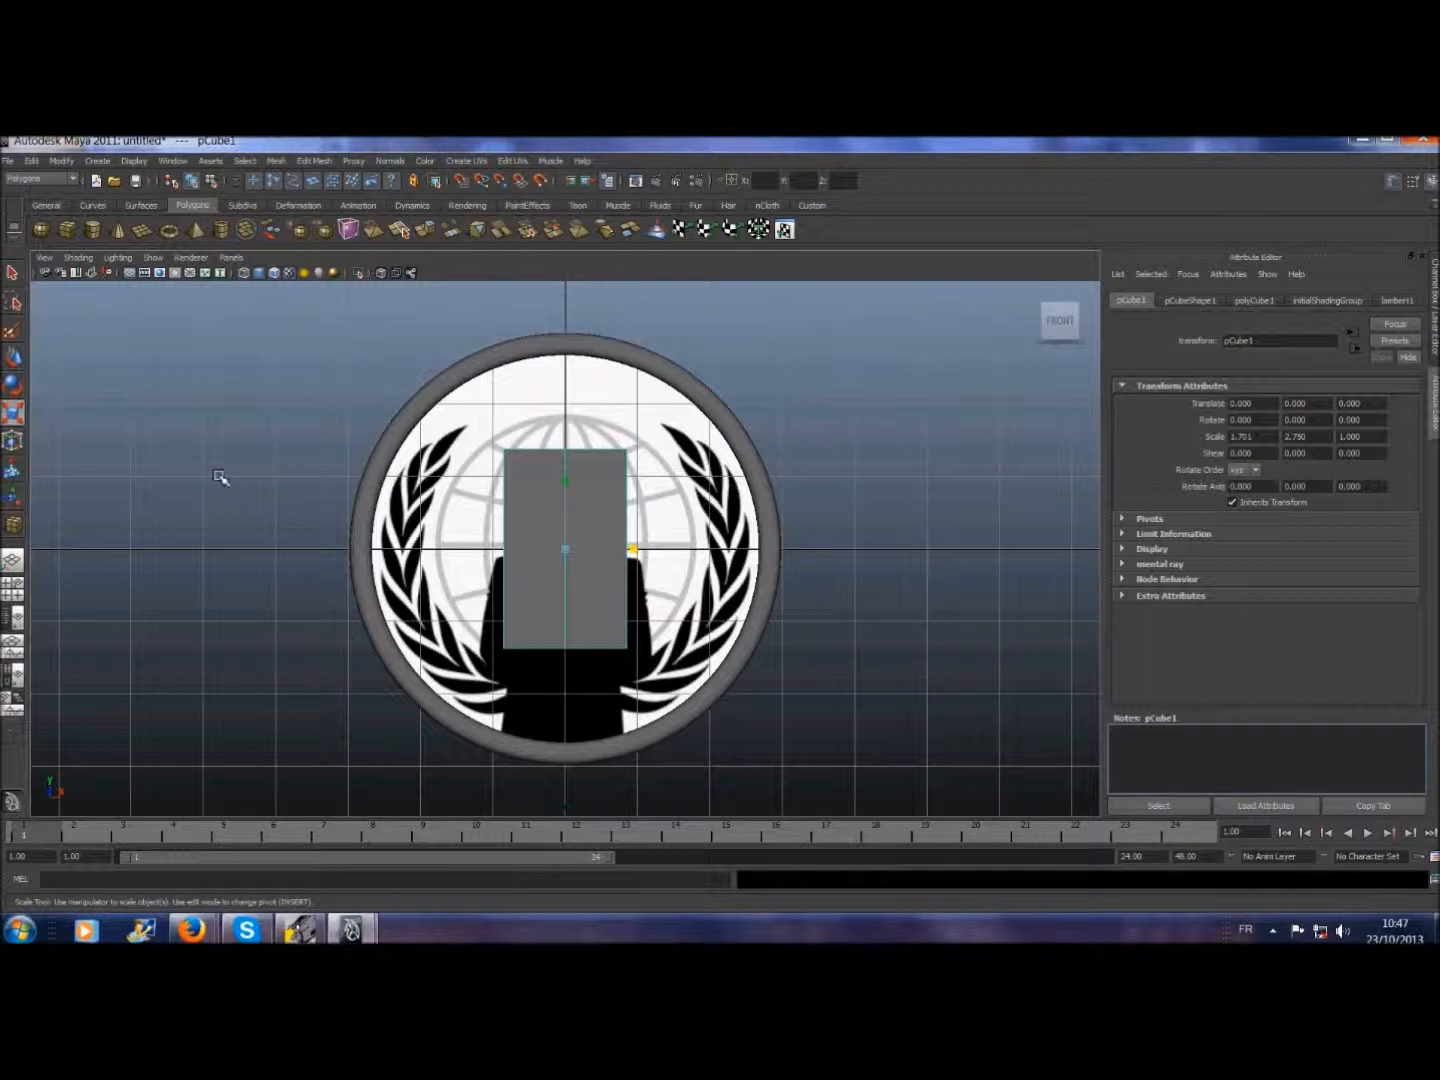
- Lower the cube over the suit to about -1.408 in Y and widen it to an X scale of about 1.909
{"action": "left_click", "coordinate": [14, 360]}
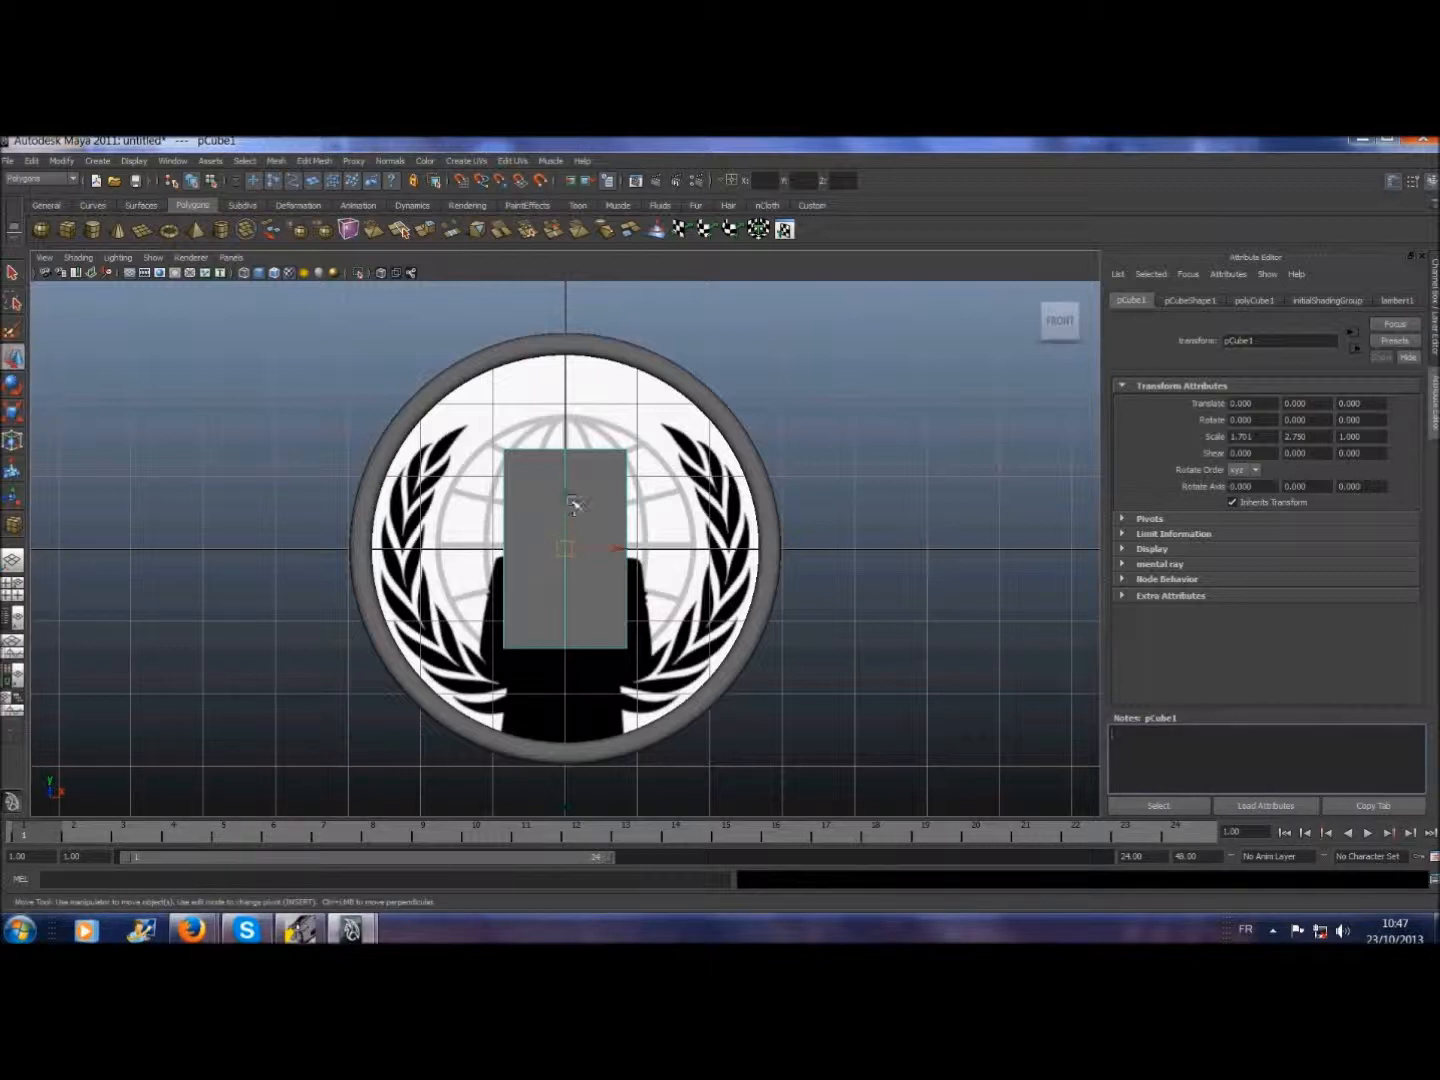
{"action": "left_click_drag", "start_coordinate": [569, 498], "coordinate": [562, 603]}
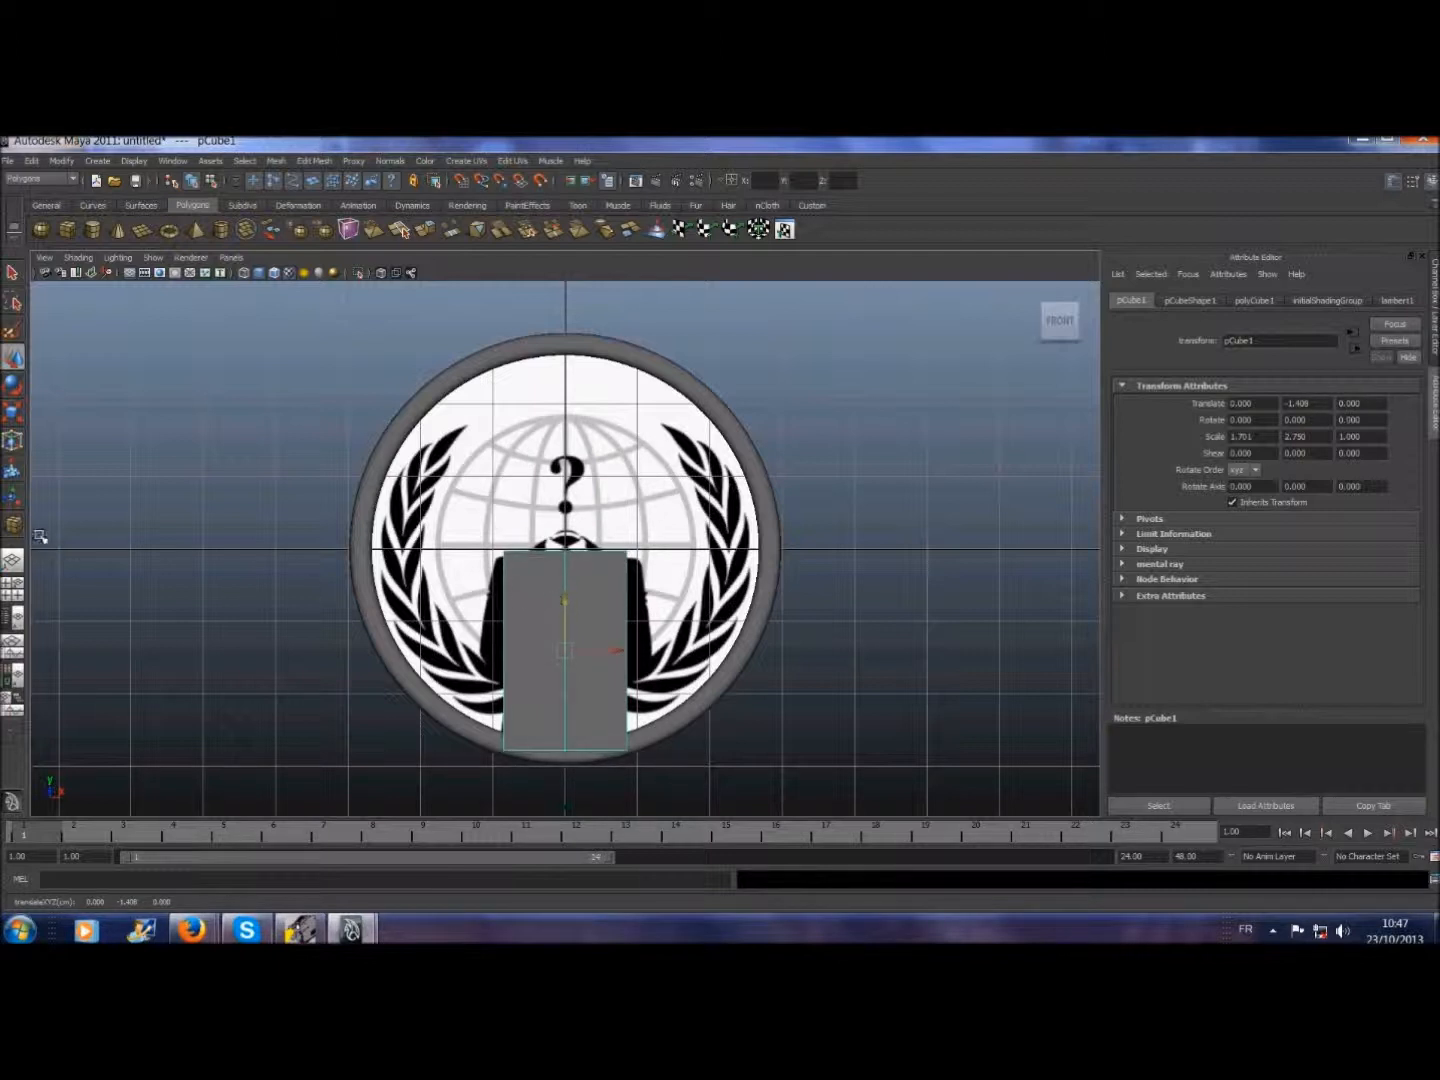
{"action": "left_click", "coordinate": [14, 412]}
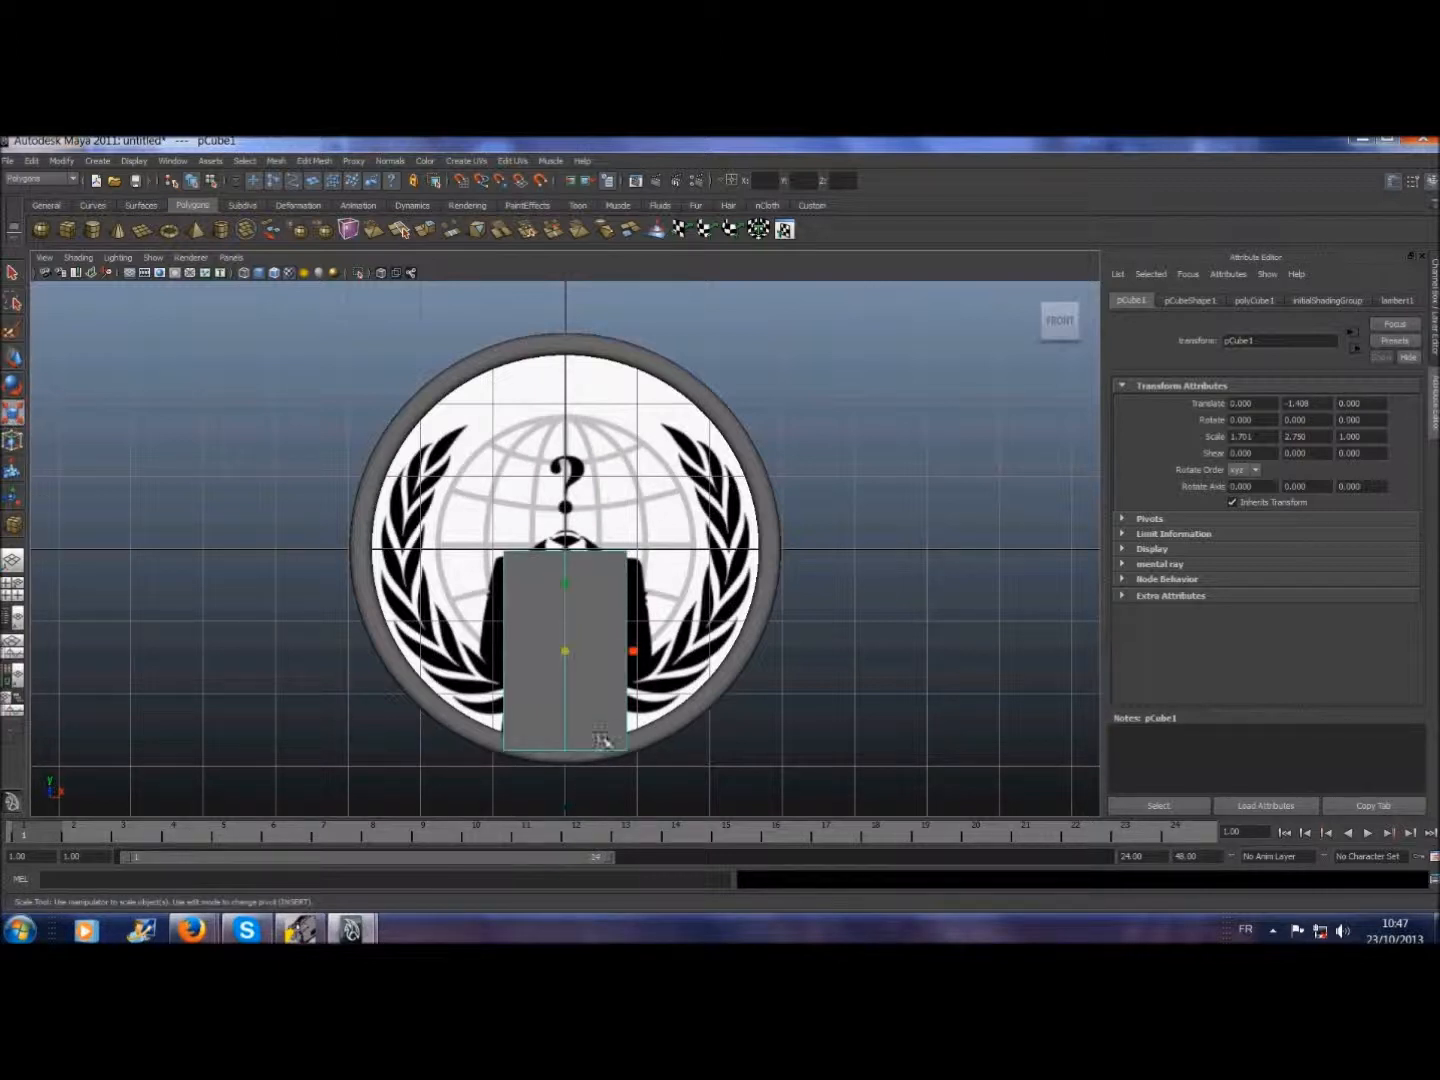
{"action": "mouse_move", "coordinate": [634, 655]}
{"action": "left_mouse_down"}
{"action": "mouse_move", "coordinate": [648, 655]}
{"action": "mouse_move", "coordinate": [618, 654]}
{"action": "mouse_move", "coordinate": [642, 657]}
{"action": "left_mouse_up"}
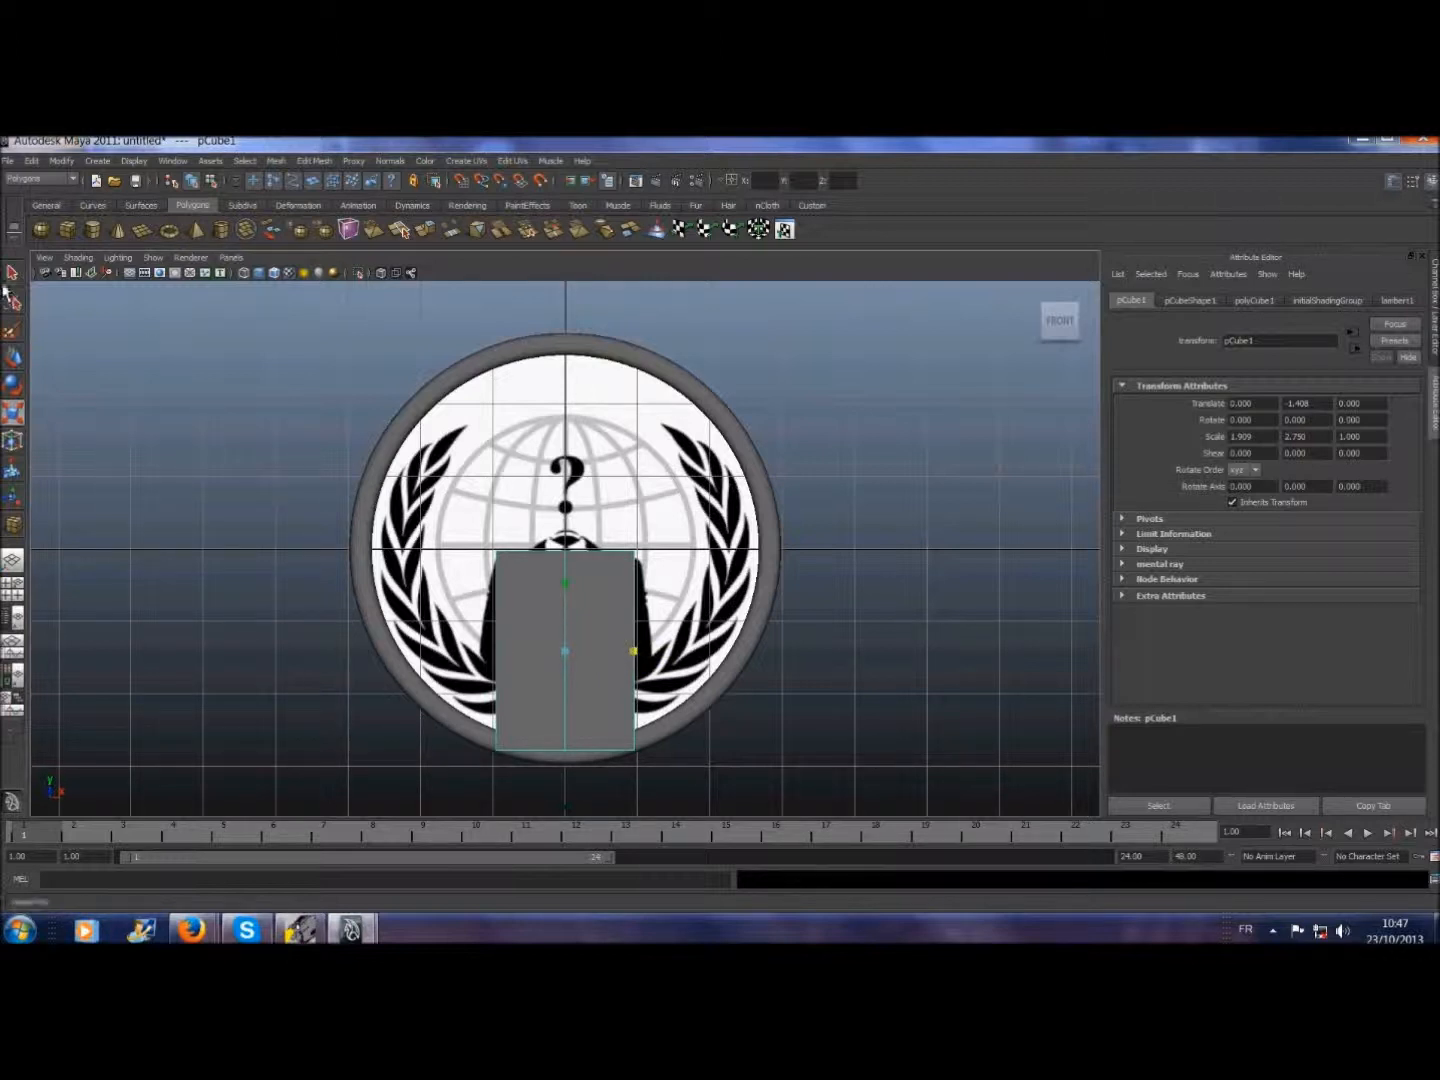
- Turn on X-Ray shading and reduce the cube's height scale to about 2.582 to fit the suit's shoulders
{"action": "left_click", "coordinate": [78, 257]}
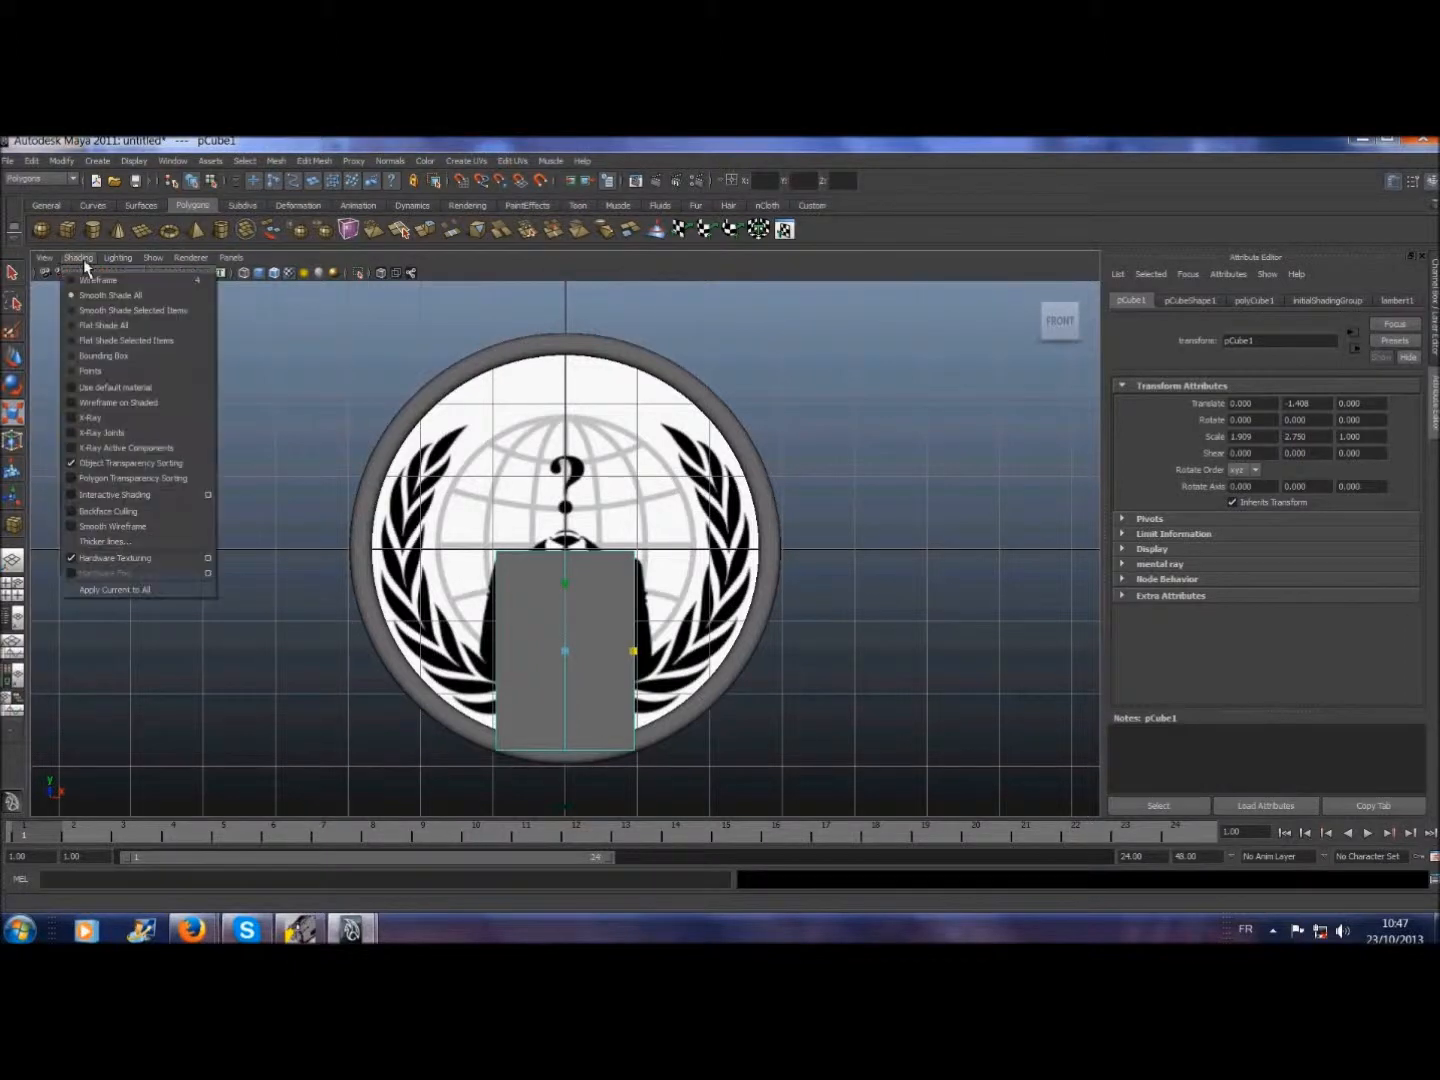
{"action": "left_click", "coordinate": [72, 424]}
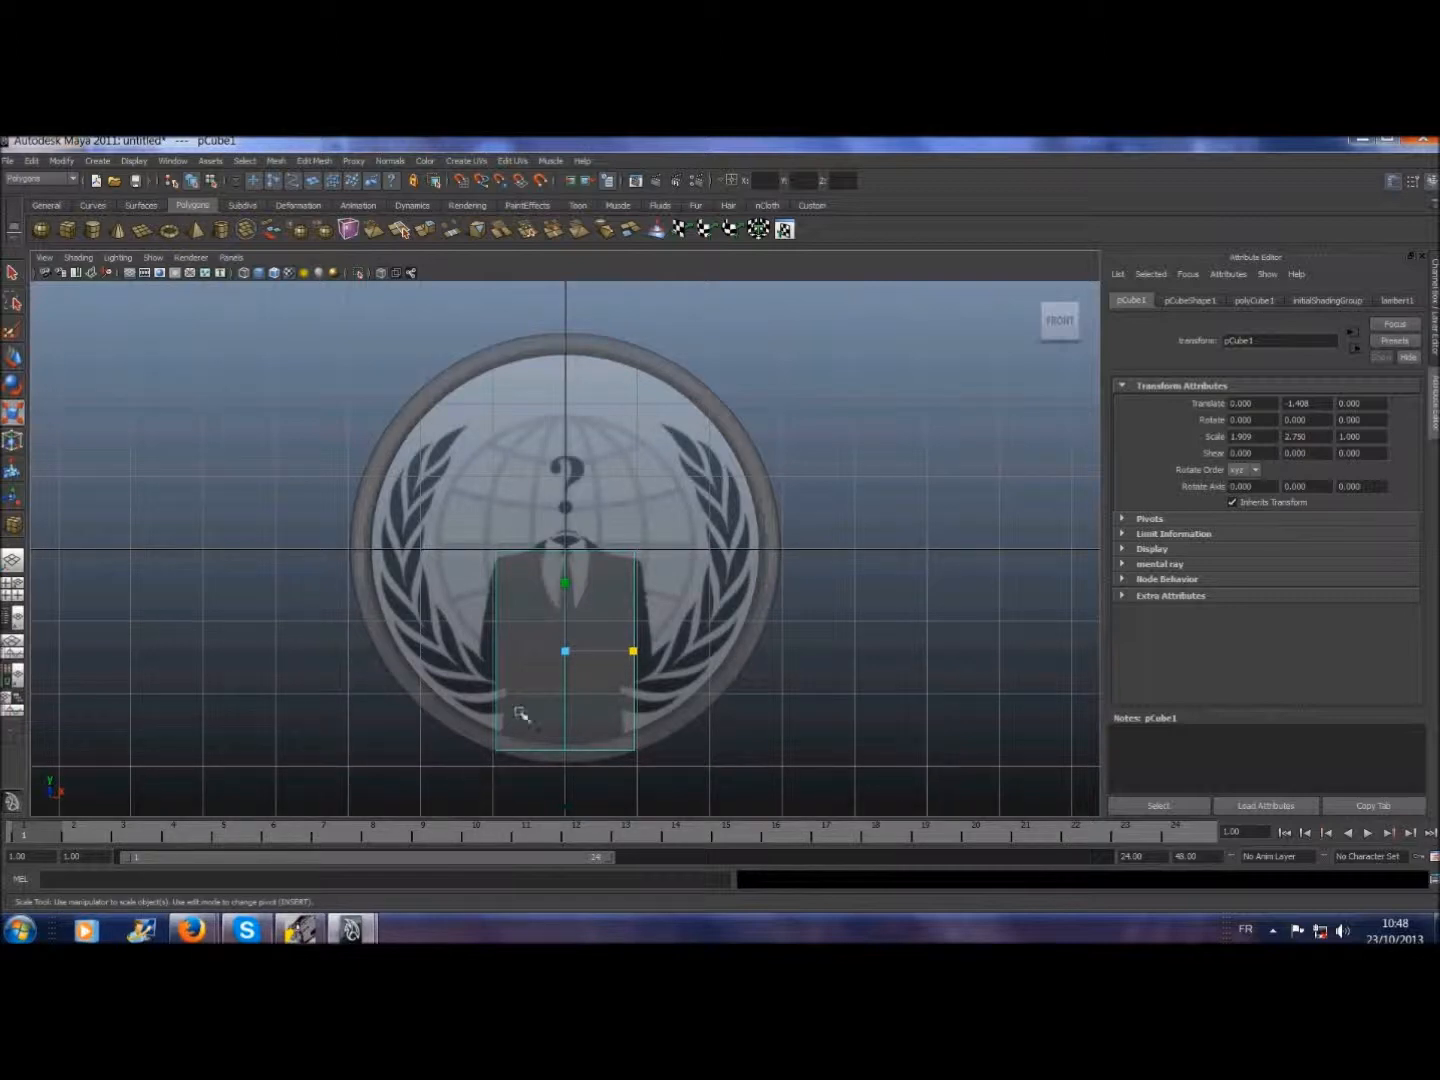
{"action": "left_click_drag", "start_coordinate": [566, 582], "coordinate": [567, 588]}
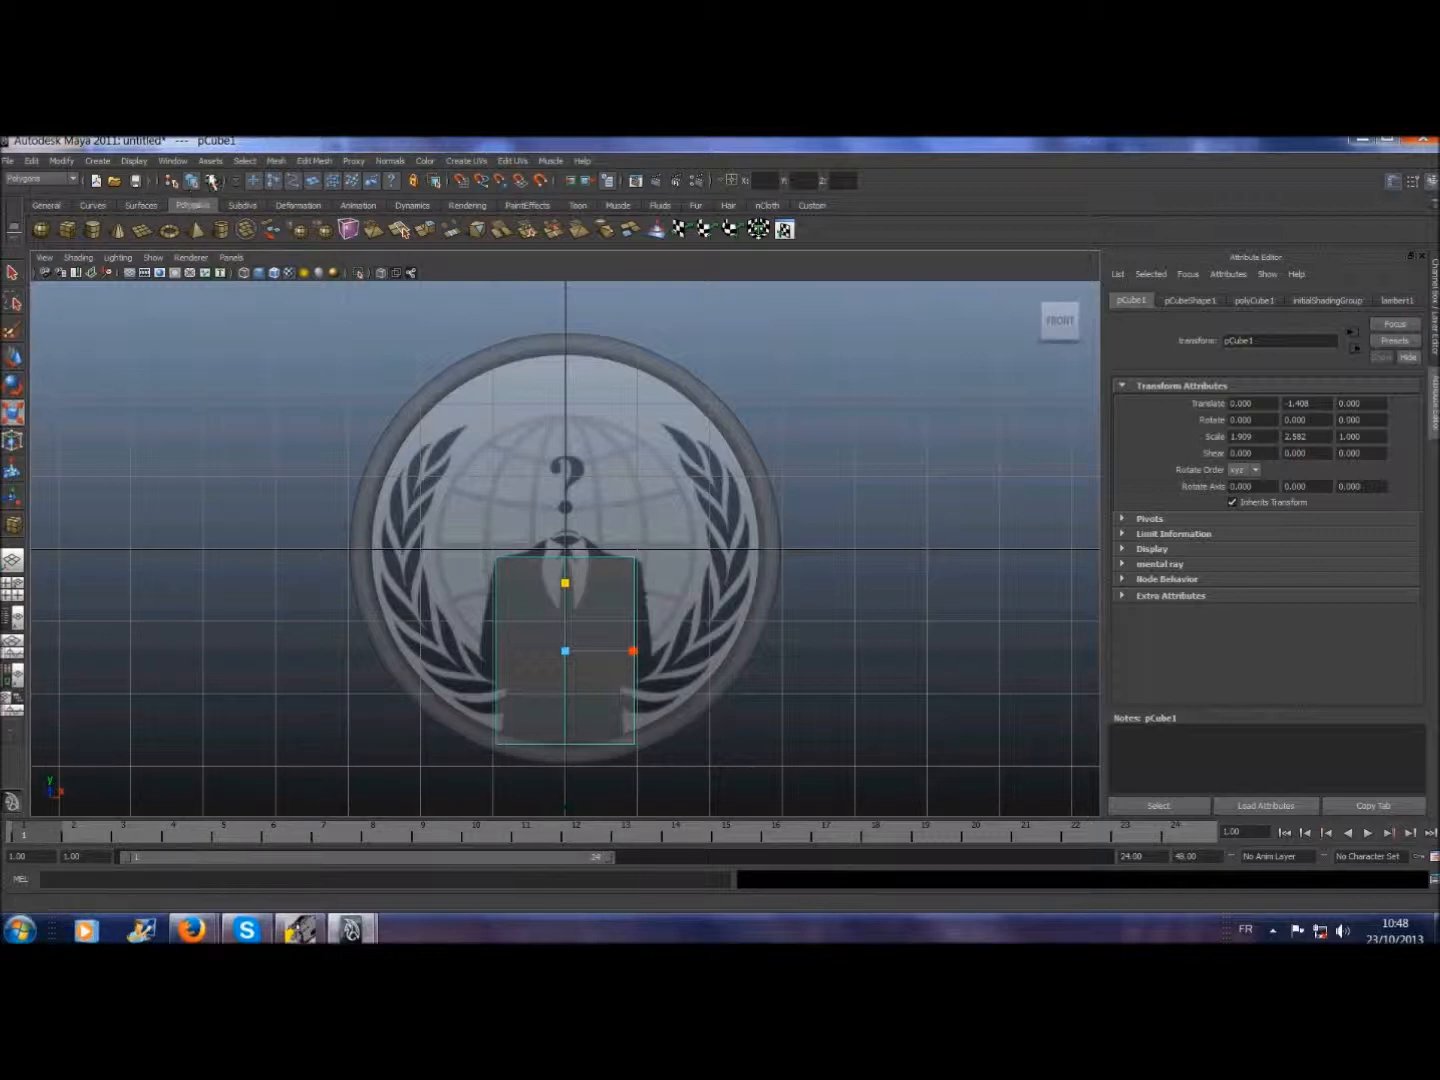
- Insert two horizontal edge loops around the cube, one near the suit's cuffs and one across the upper chest, and clear the selection
{"action": "left_click", "coordinate": [316, 163]}
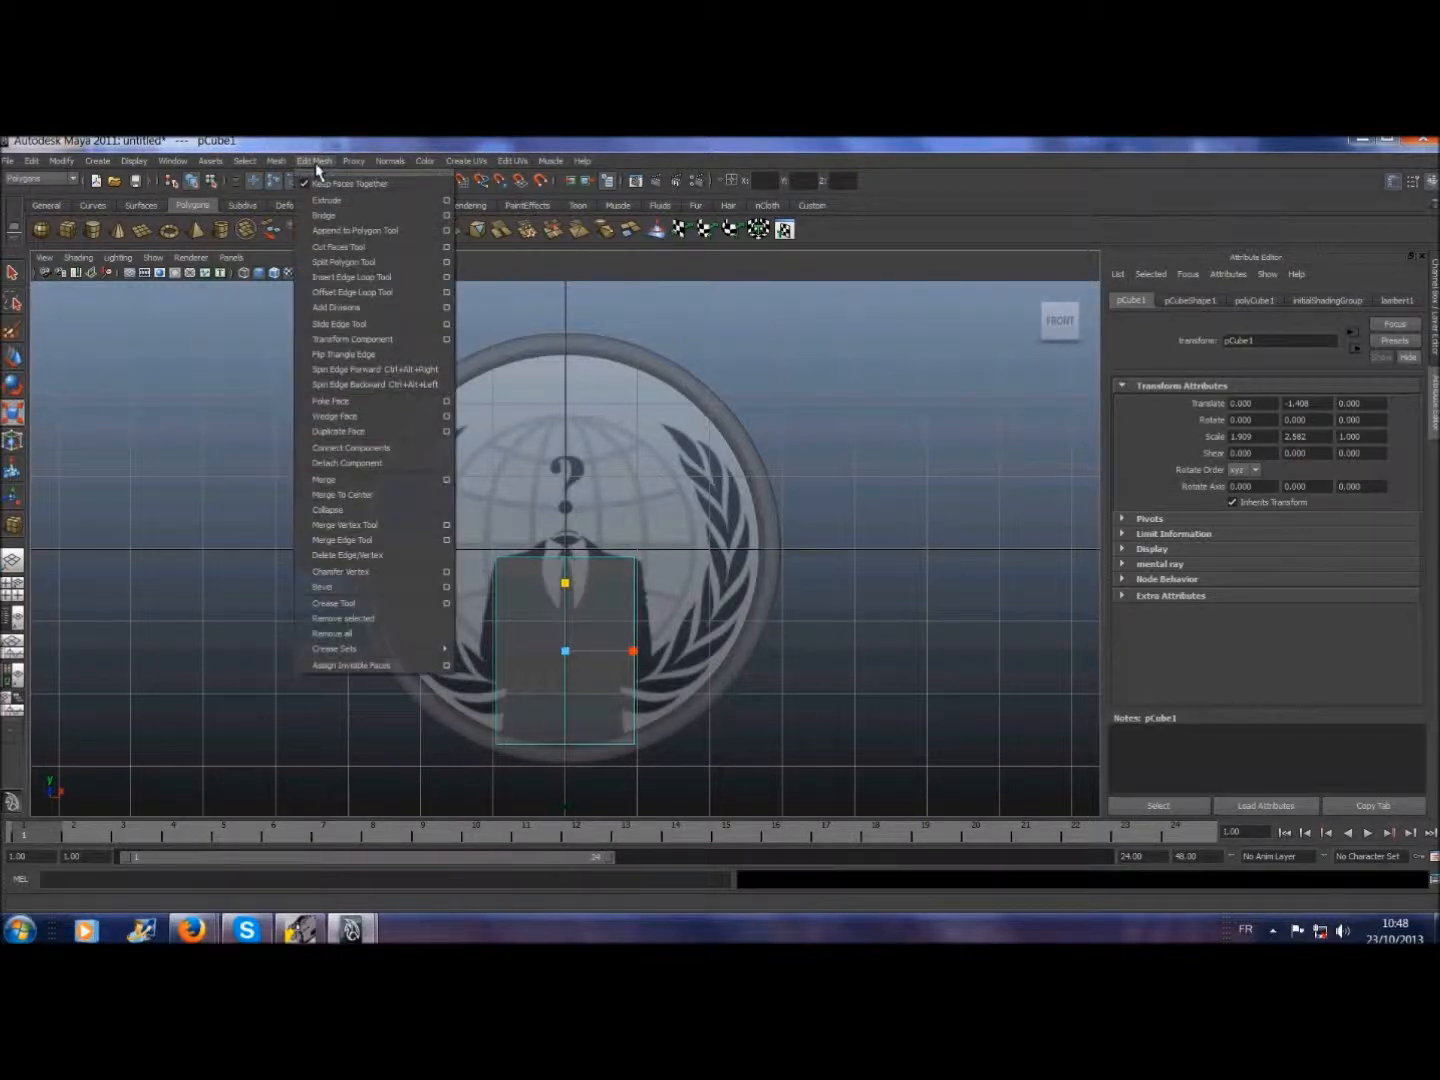
{"action": "left_click", "coordinate": [343, 277]}
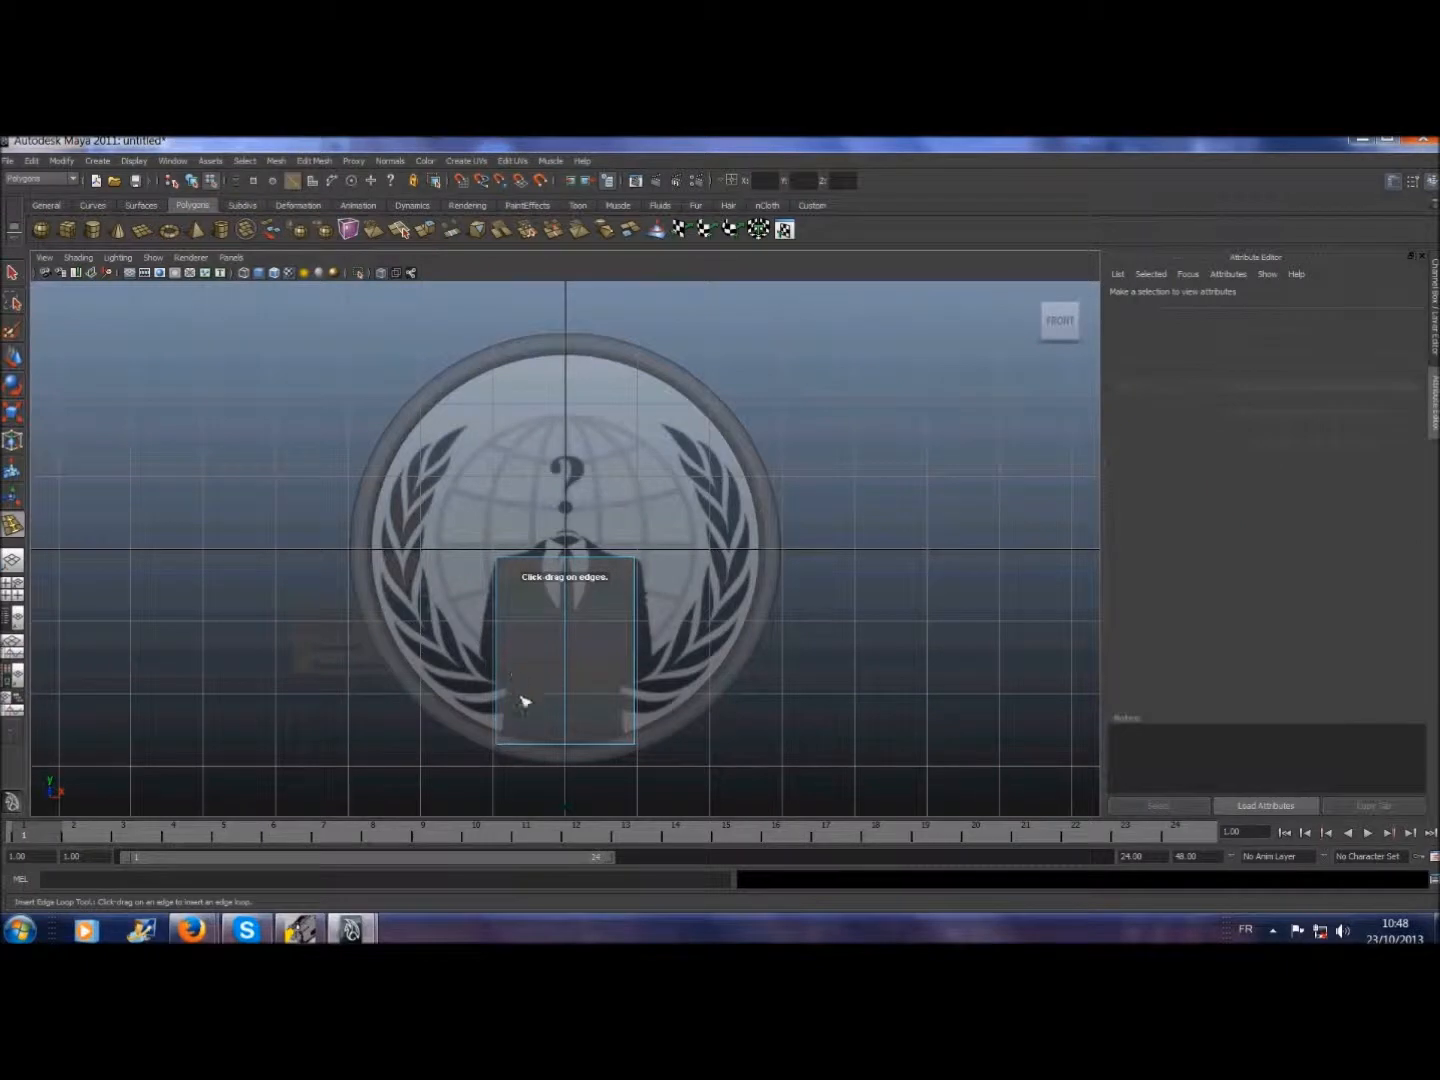
{"action": "left_click", "coordinate": [569, 694]}
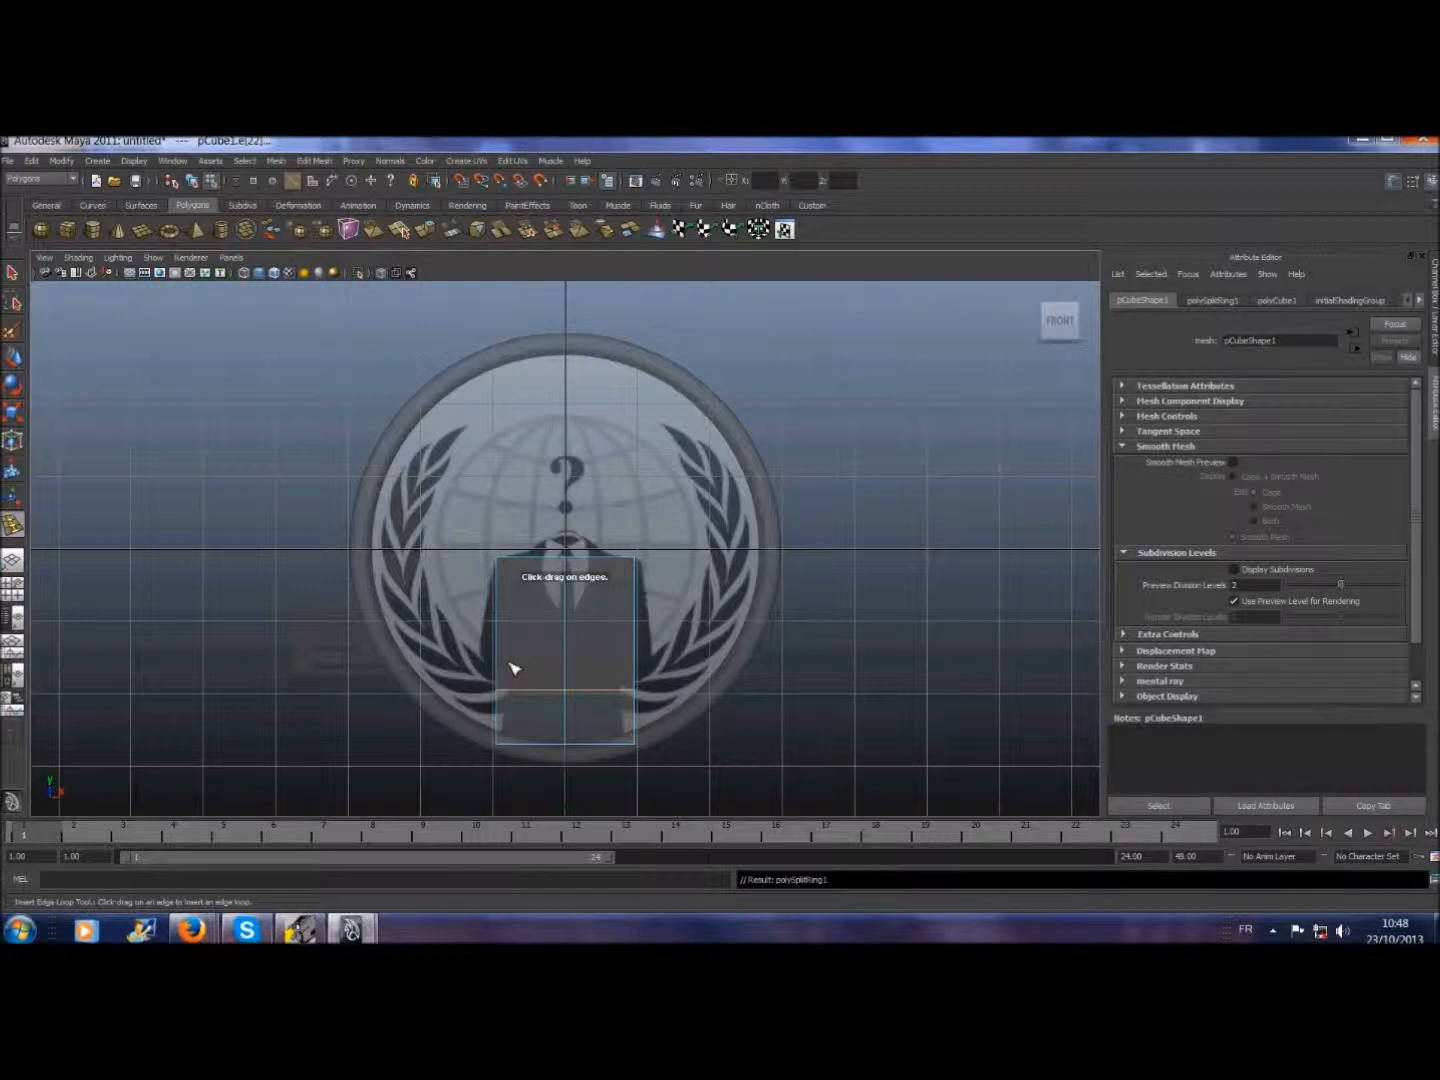
{"action": "left_click", "coordinate": [569, 623]}
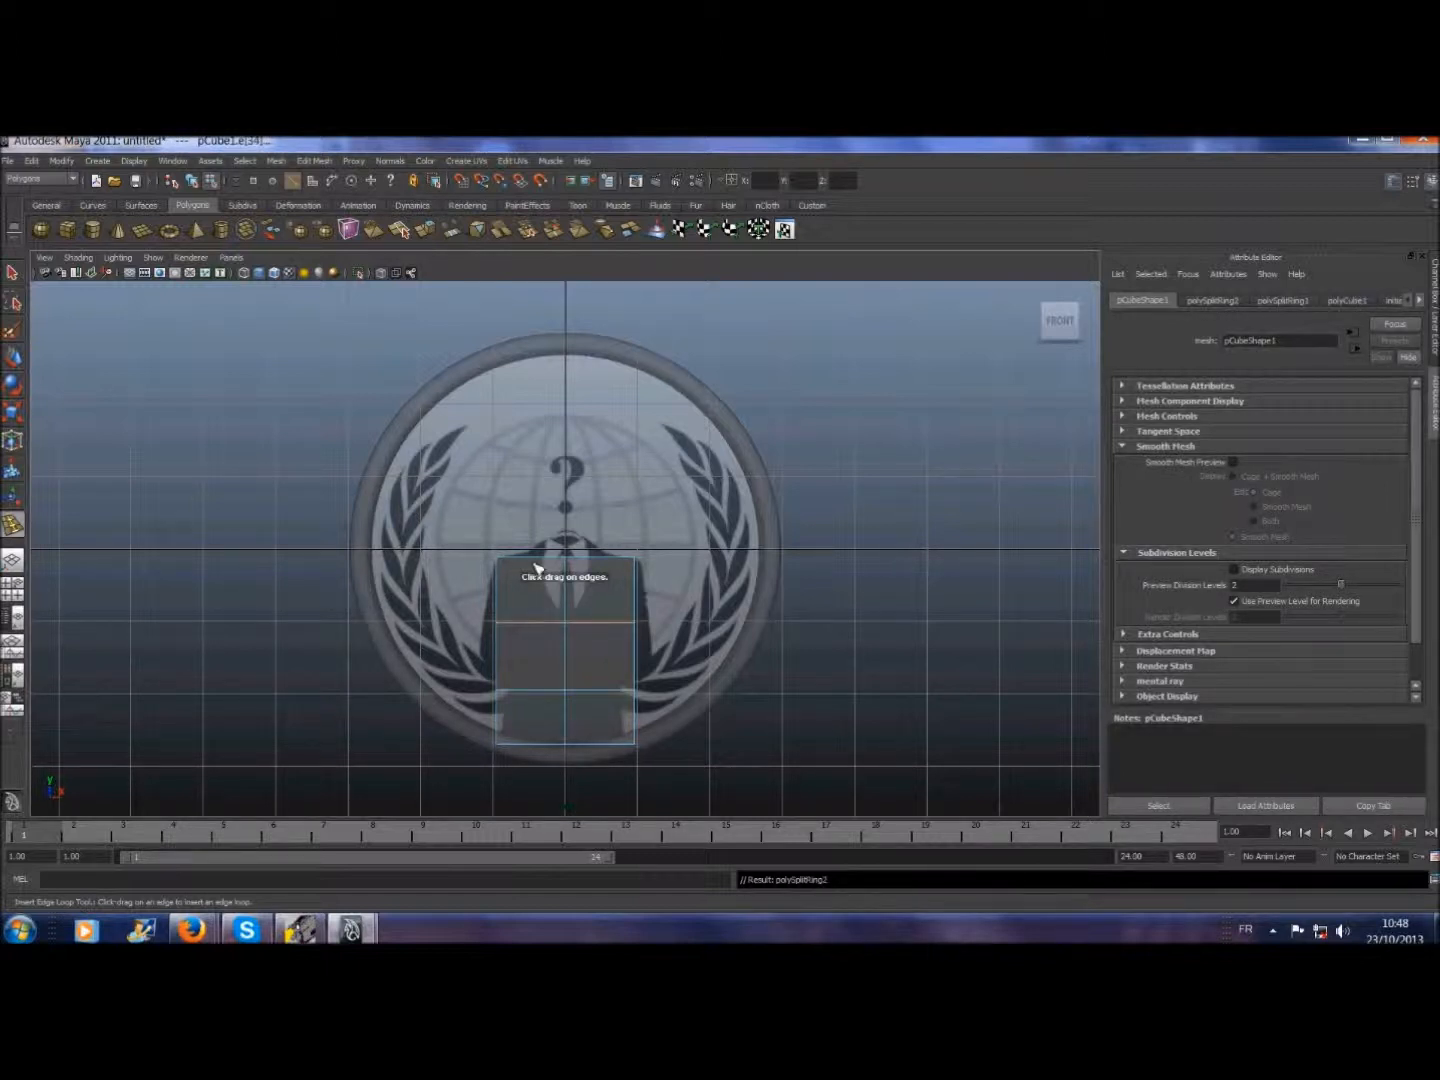
{"action": "key", "text": "q"}
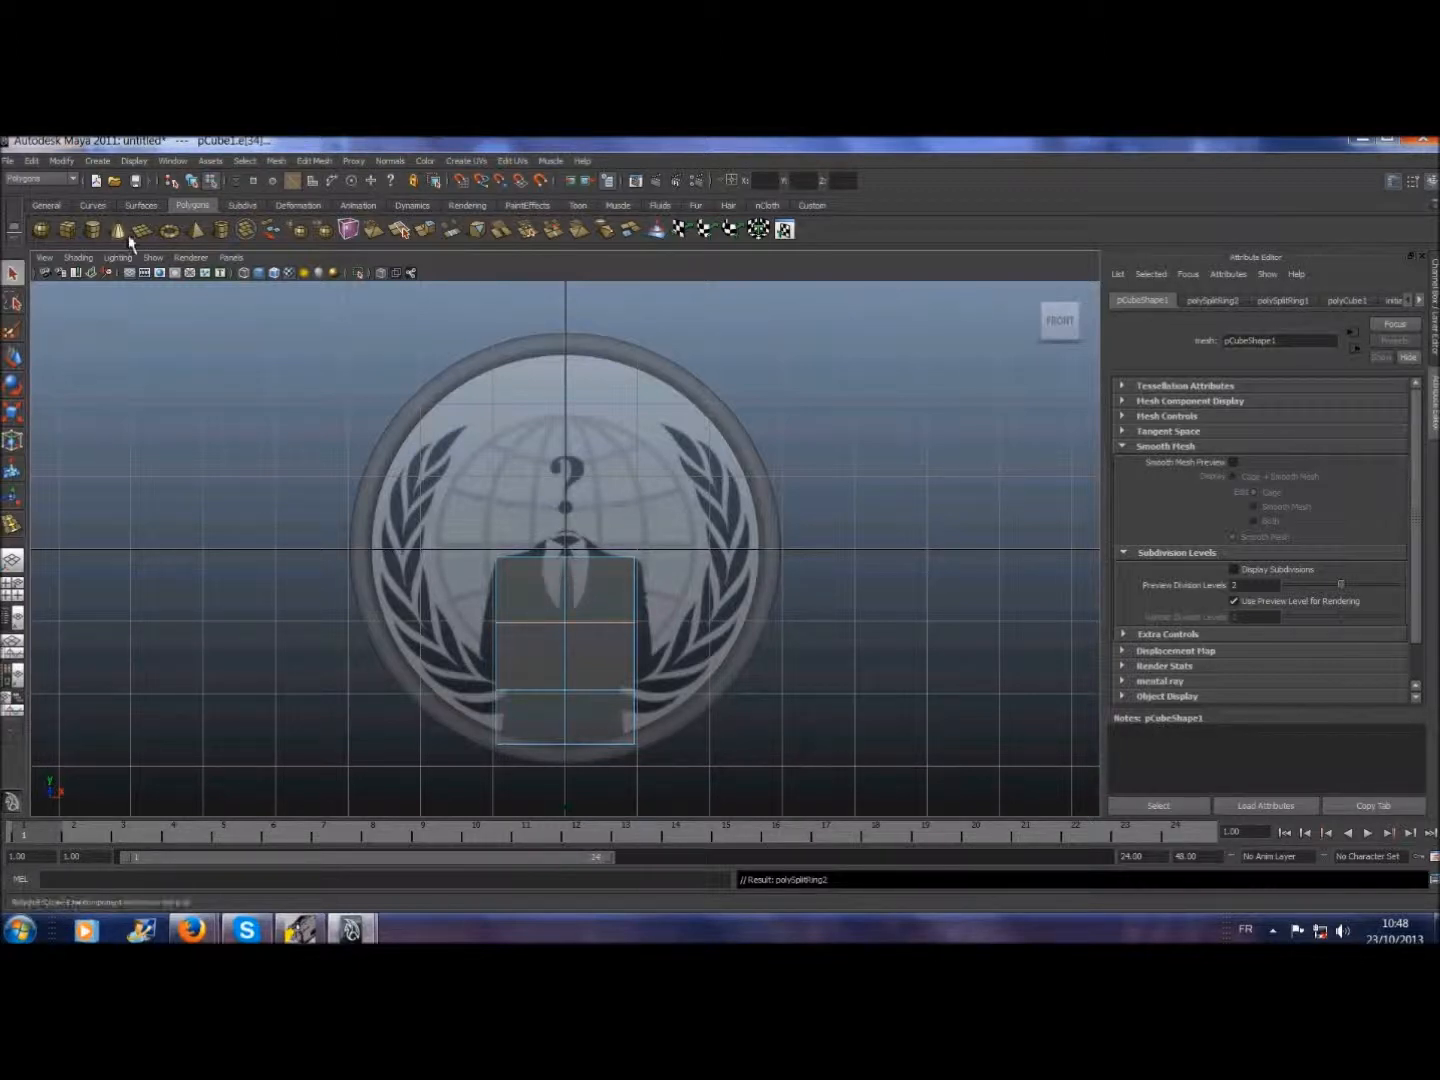
{"action": "left_click", "coordinate": [203, 472]}
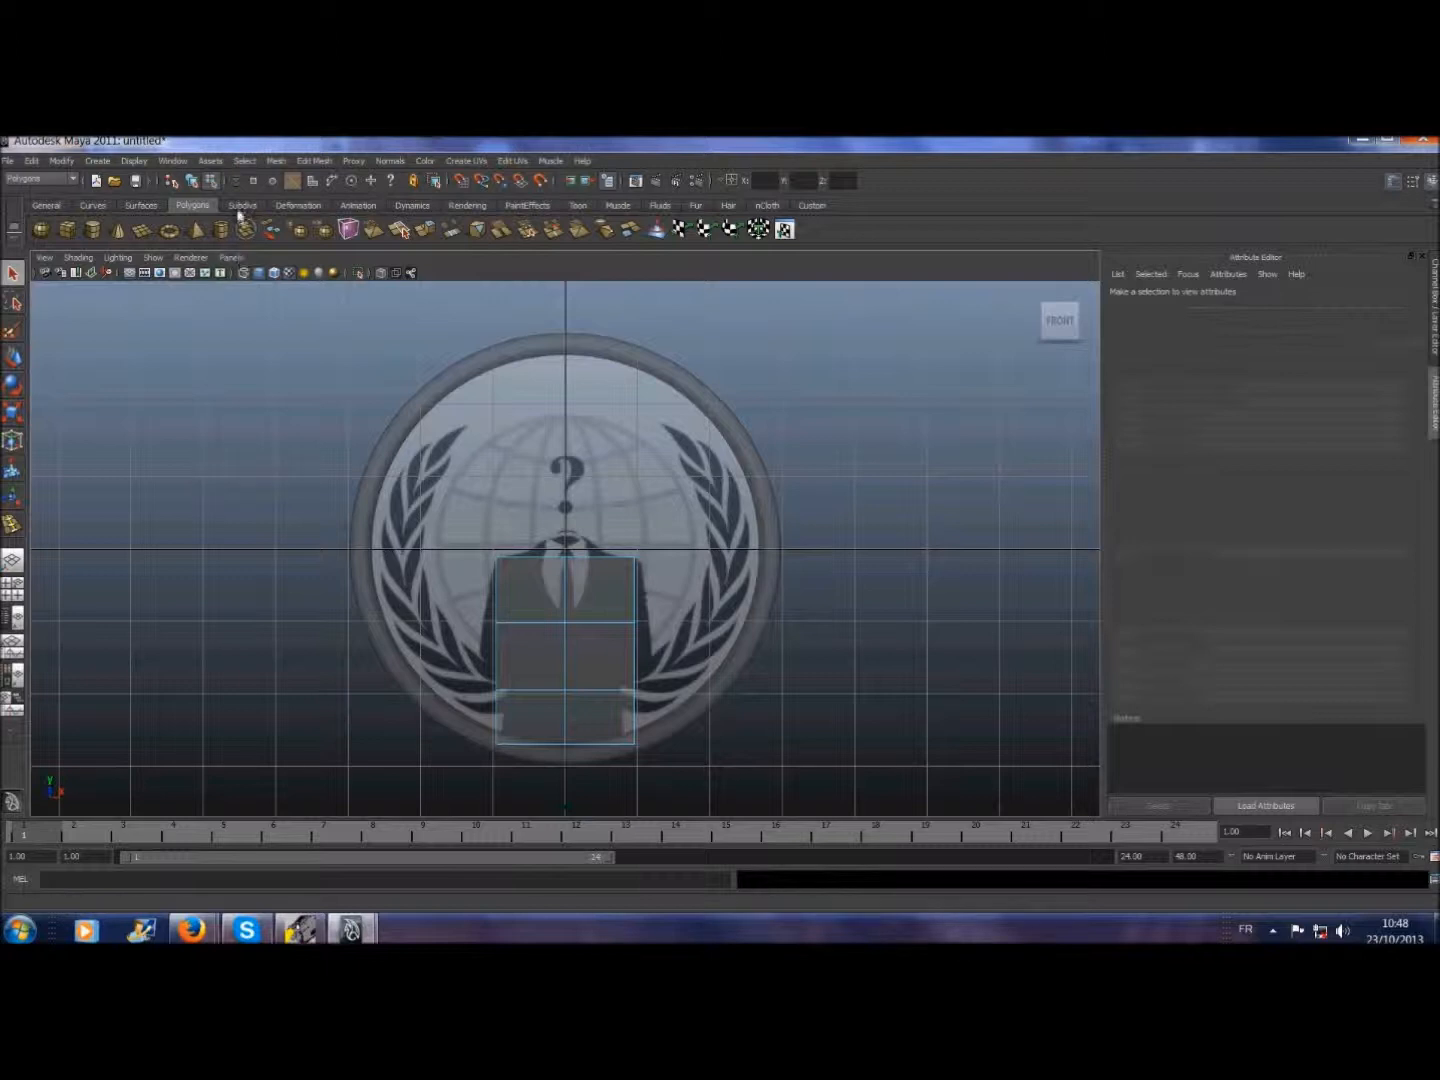
- Try inserting 2 vertical edge loops in the cube's left half using the Insert Edge Loop Tool's multiple edge loops option
{"action": "left_click", "coordinate": [313, 162]}
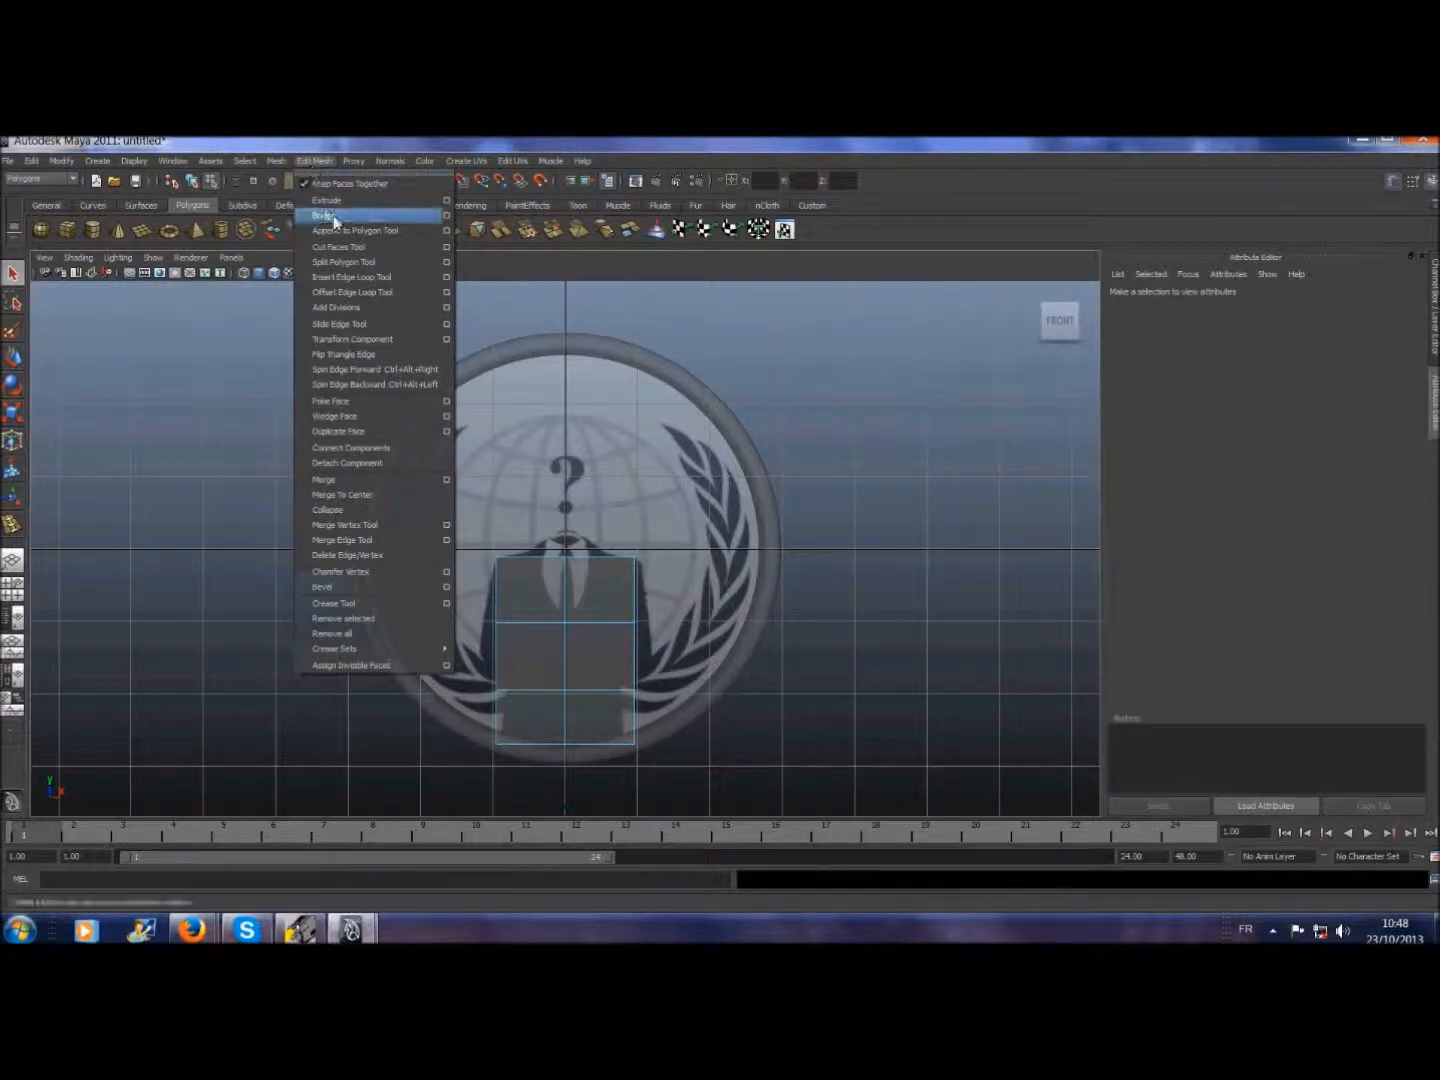
{"action": "left_click", "coordinate": [447, 277]}
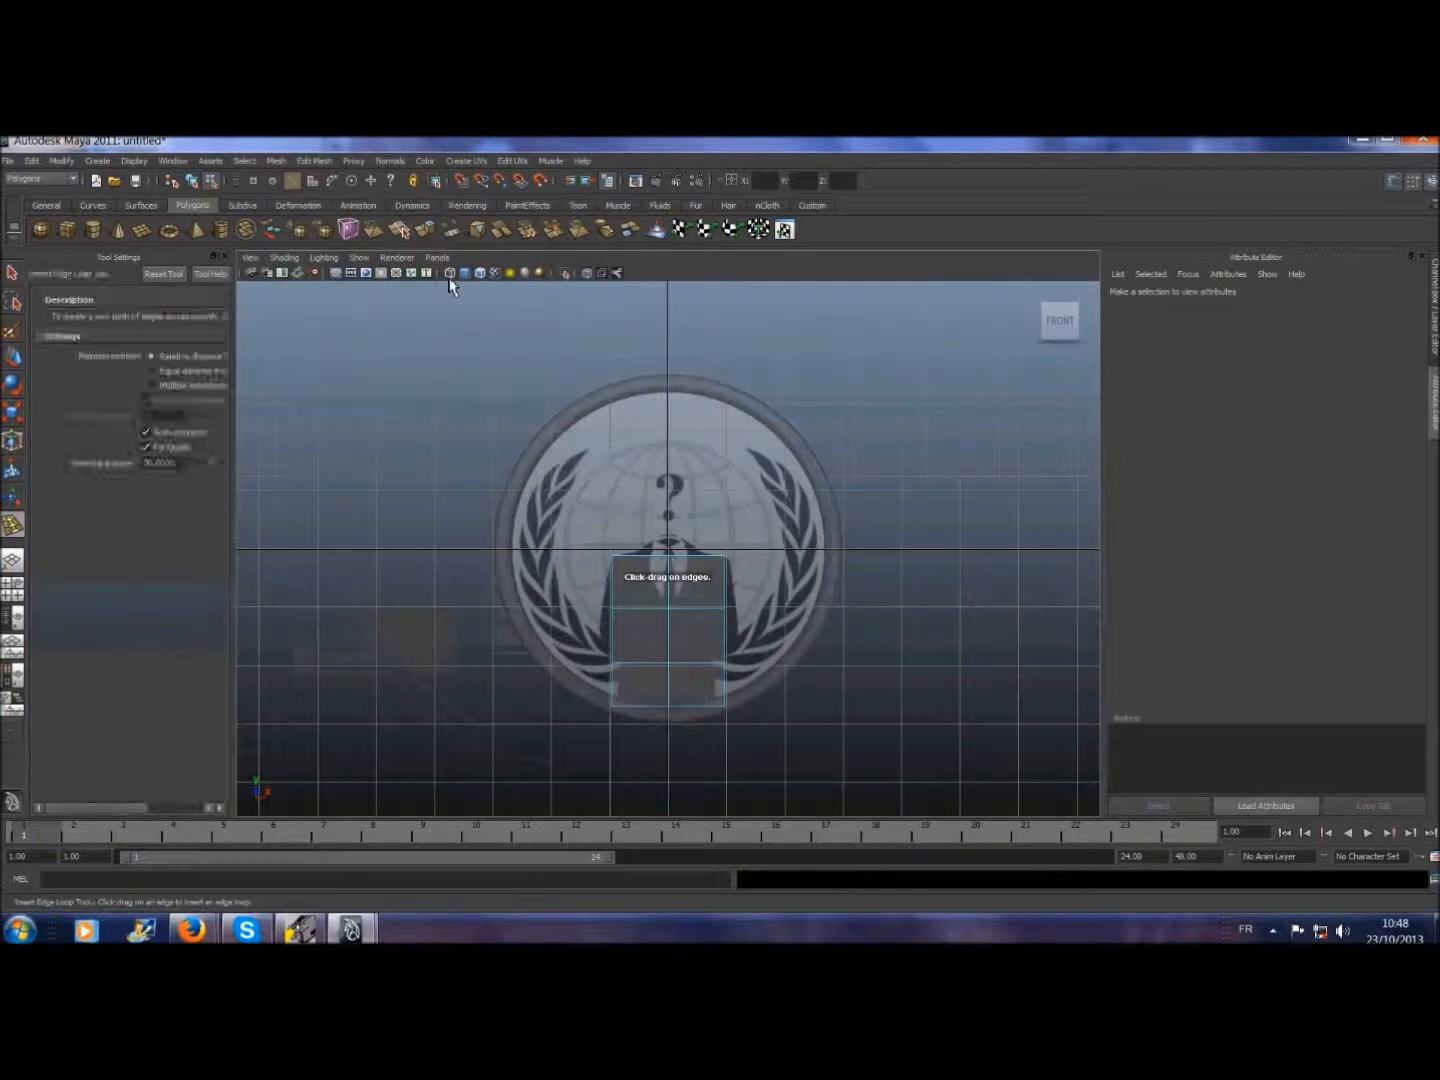
{"action": "left_click", "coordinate": [153, 384]}
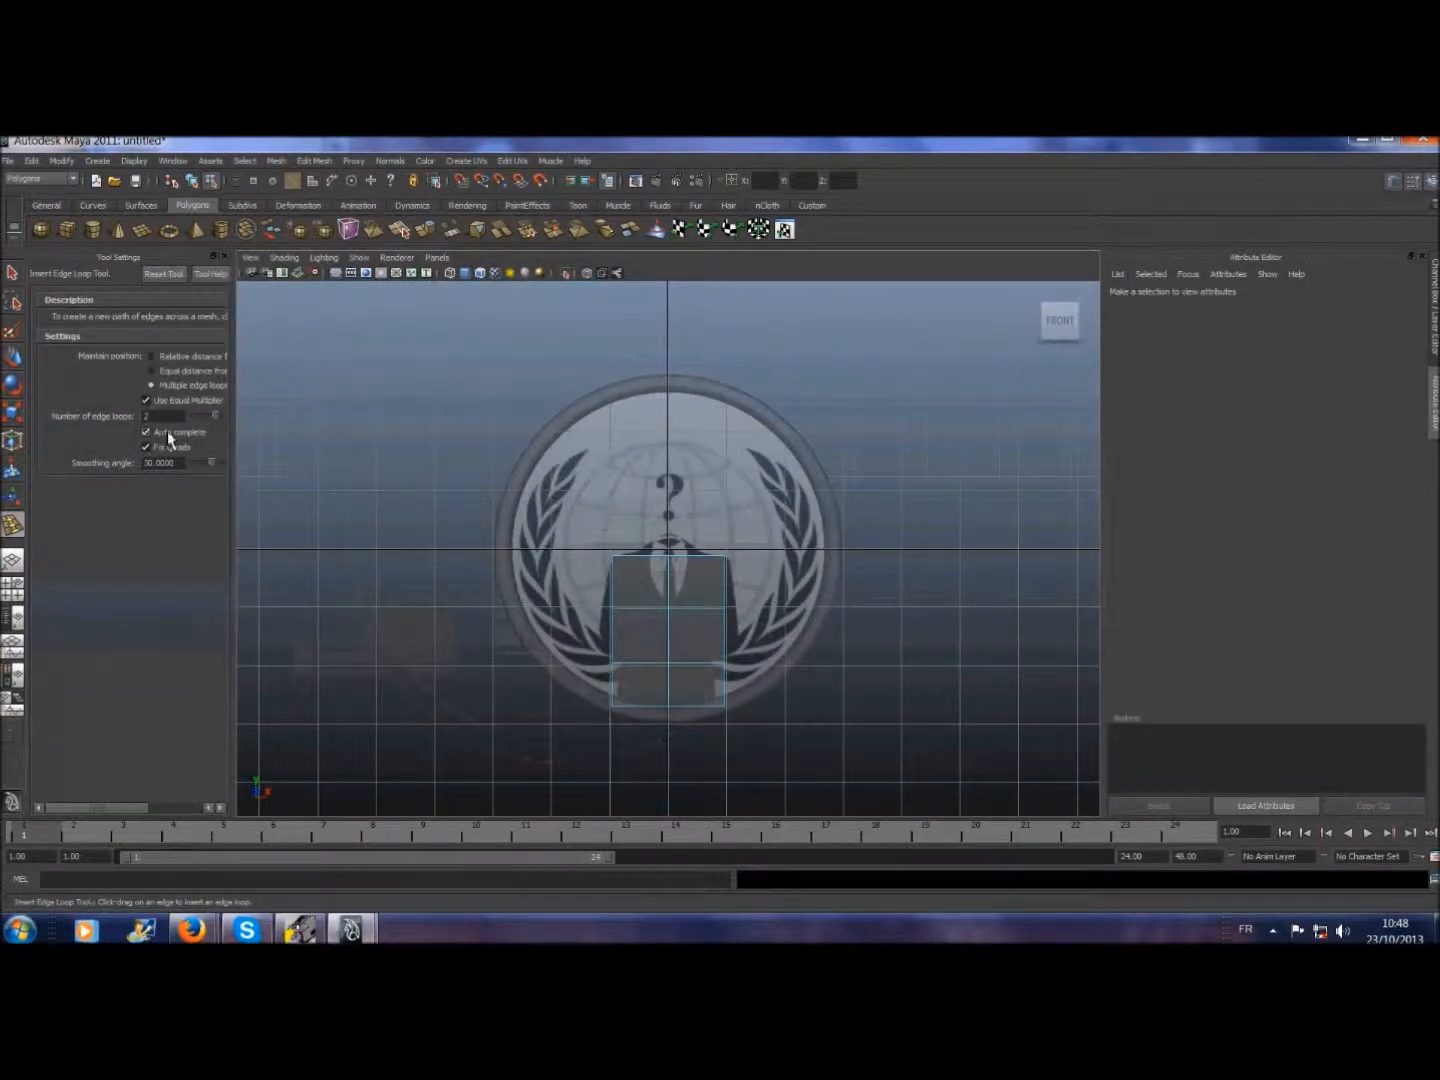
{"action": "left_click", "coordinate": [651, 614]}
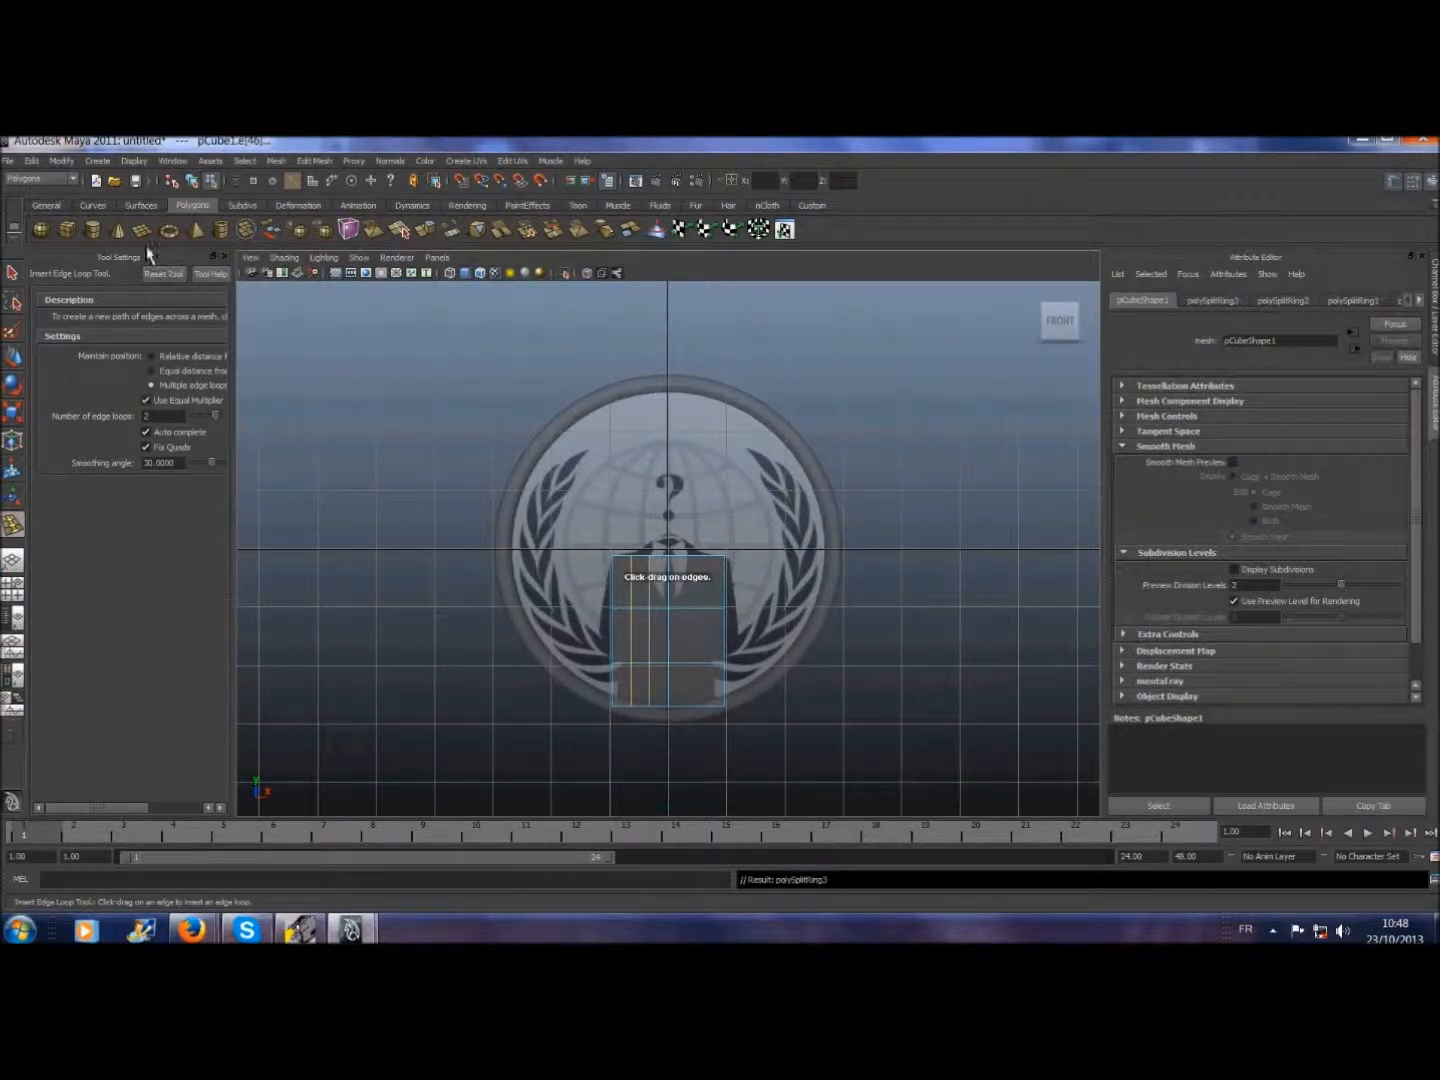
- Undo the two vertical edge loops in the cube's left half and clear the selection
{"action": "left_click", "coordinate": [12, 273]}
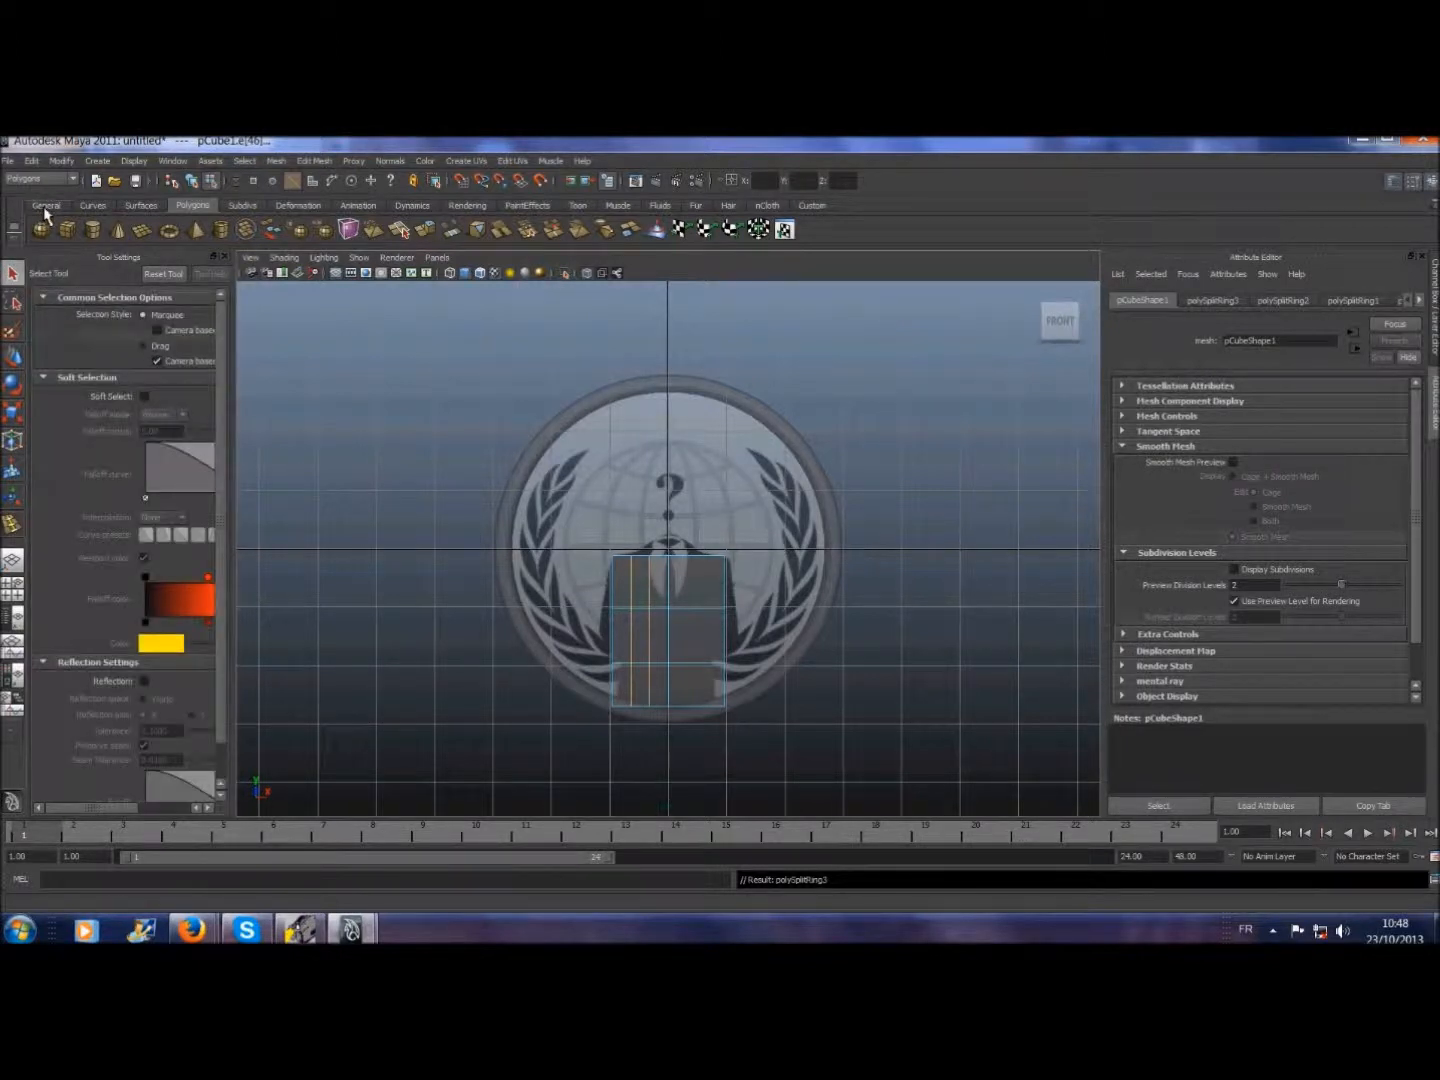
{"action": "left_click", "coordinate": [45, 207]}
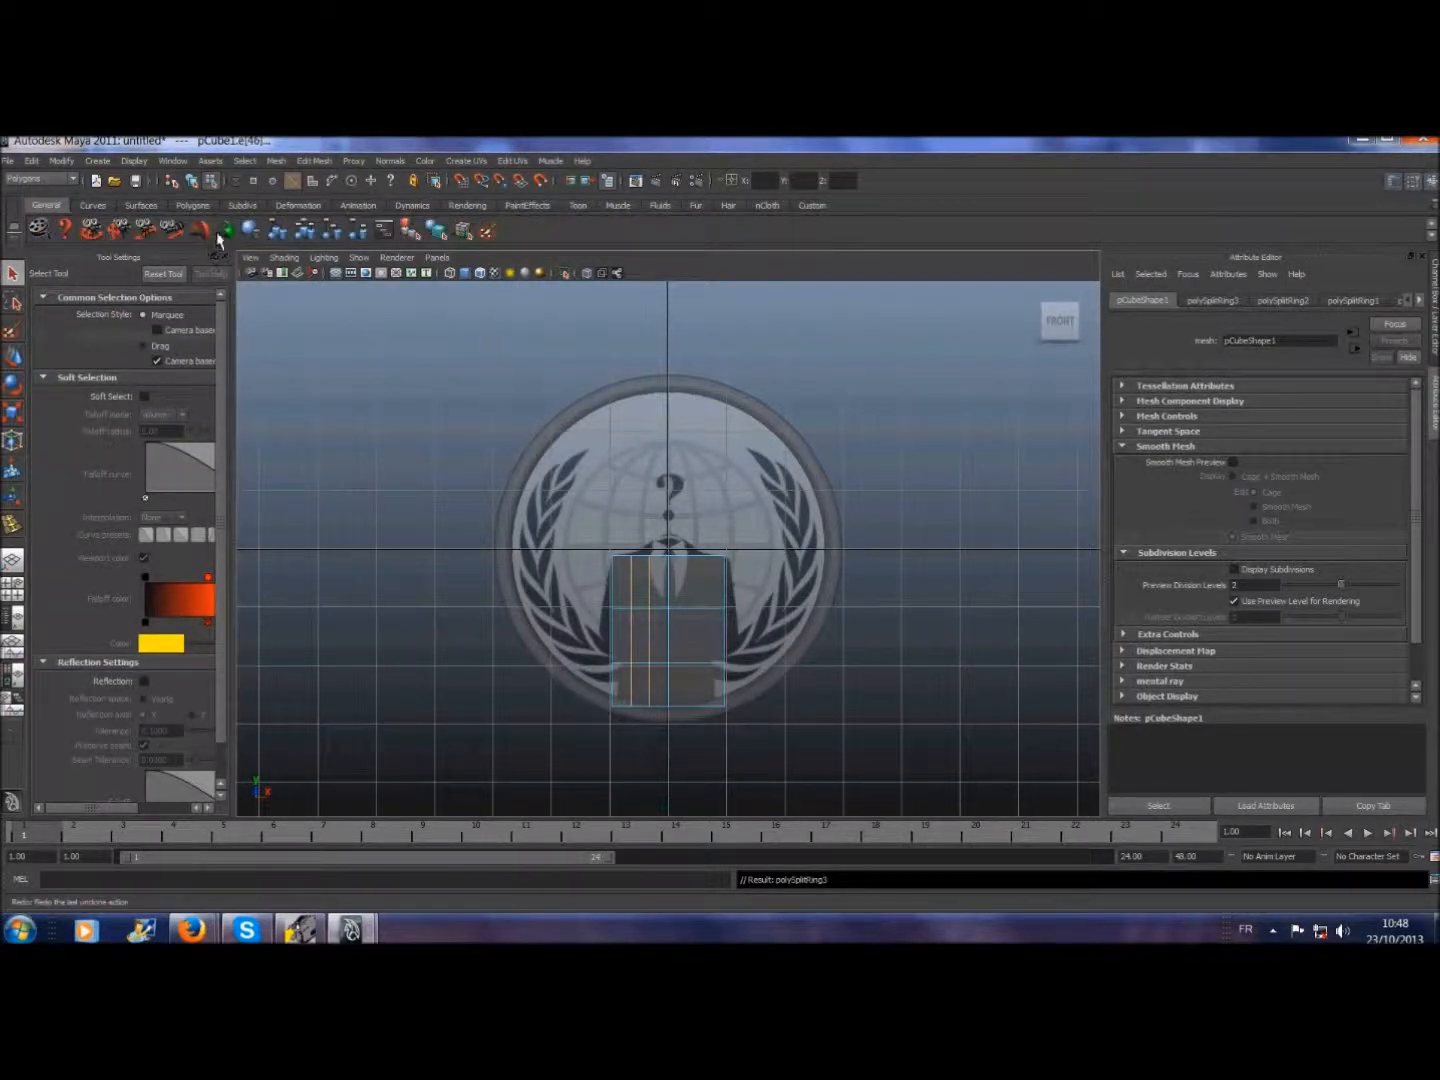
{"action": "left_click", "coordinate": [432, 445]}
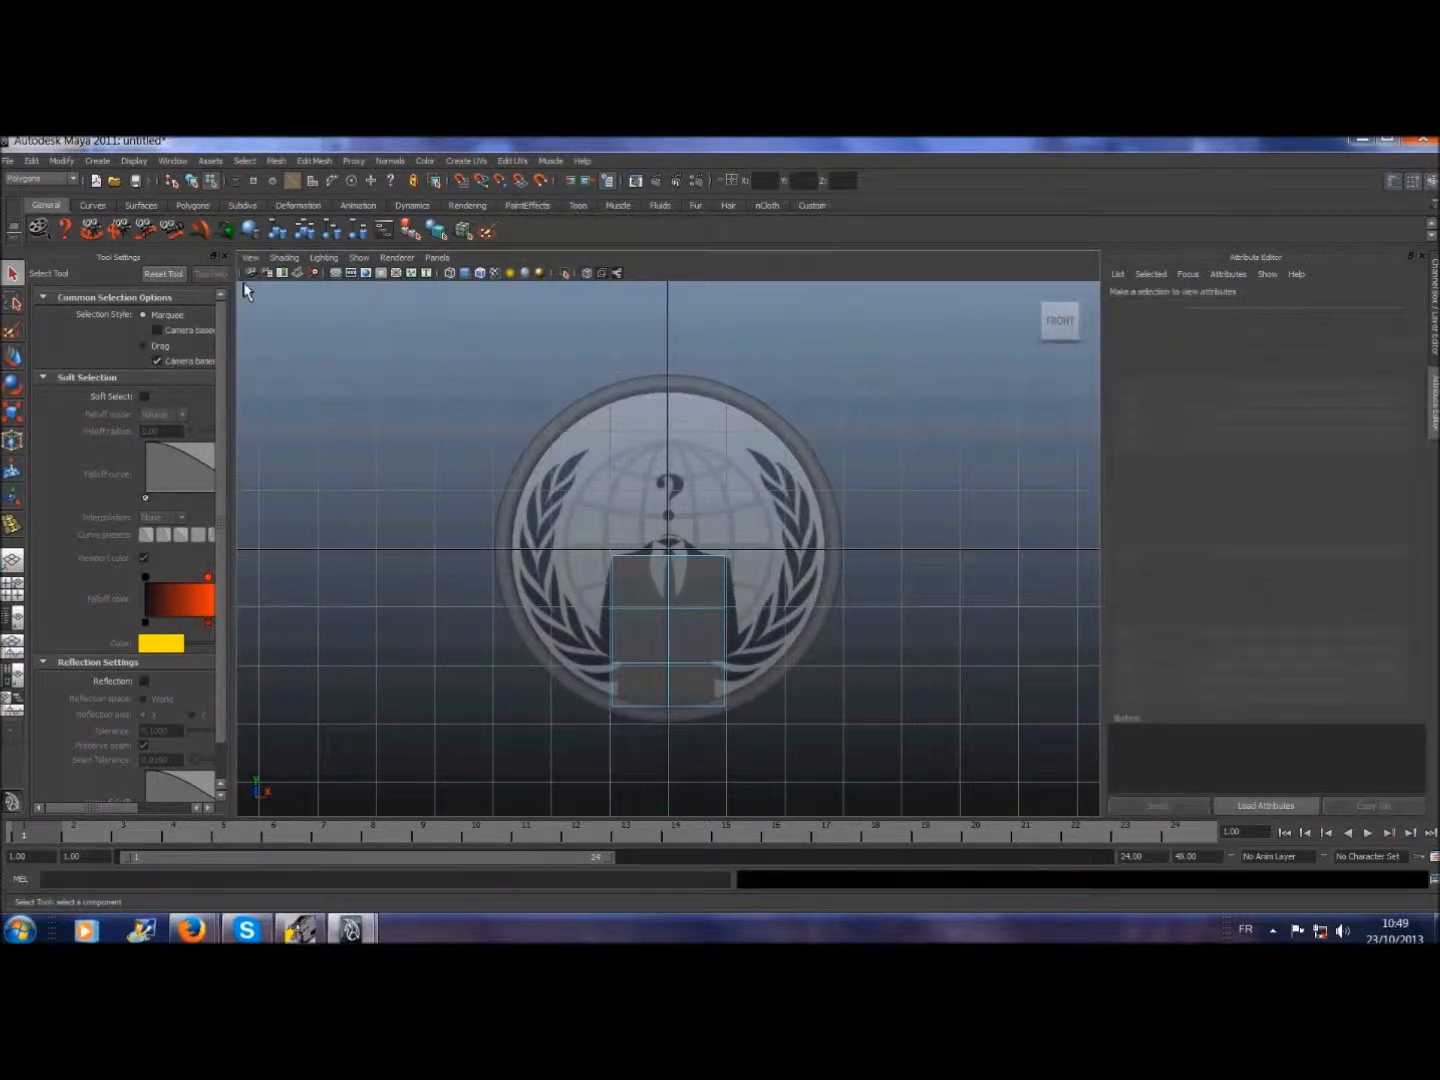
- Insert two vertical edge loops with the relative distance option, one through each half of the cube, and clear the selection
{"action": "left_click", "coordinate": [316, 161]}
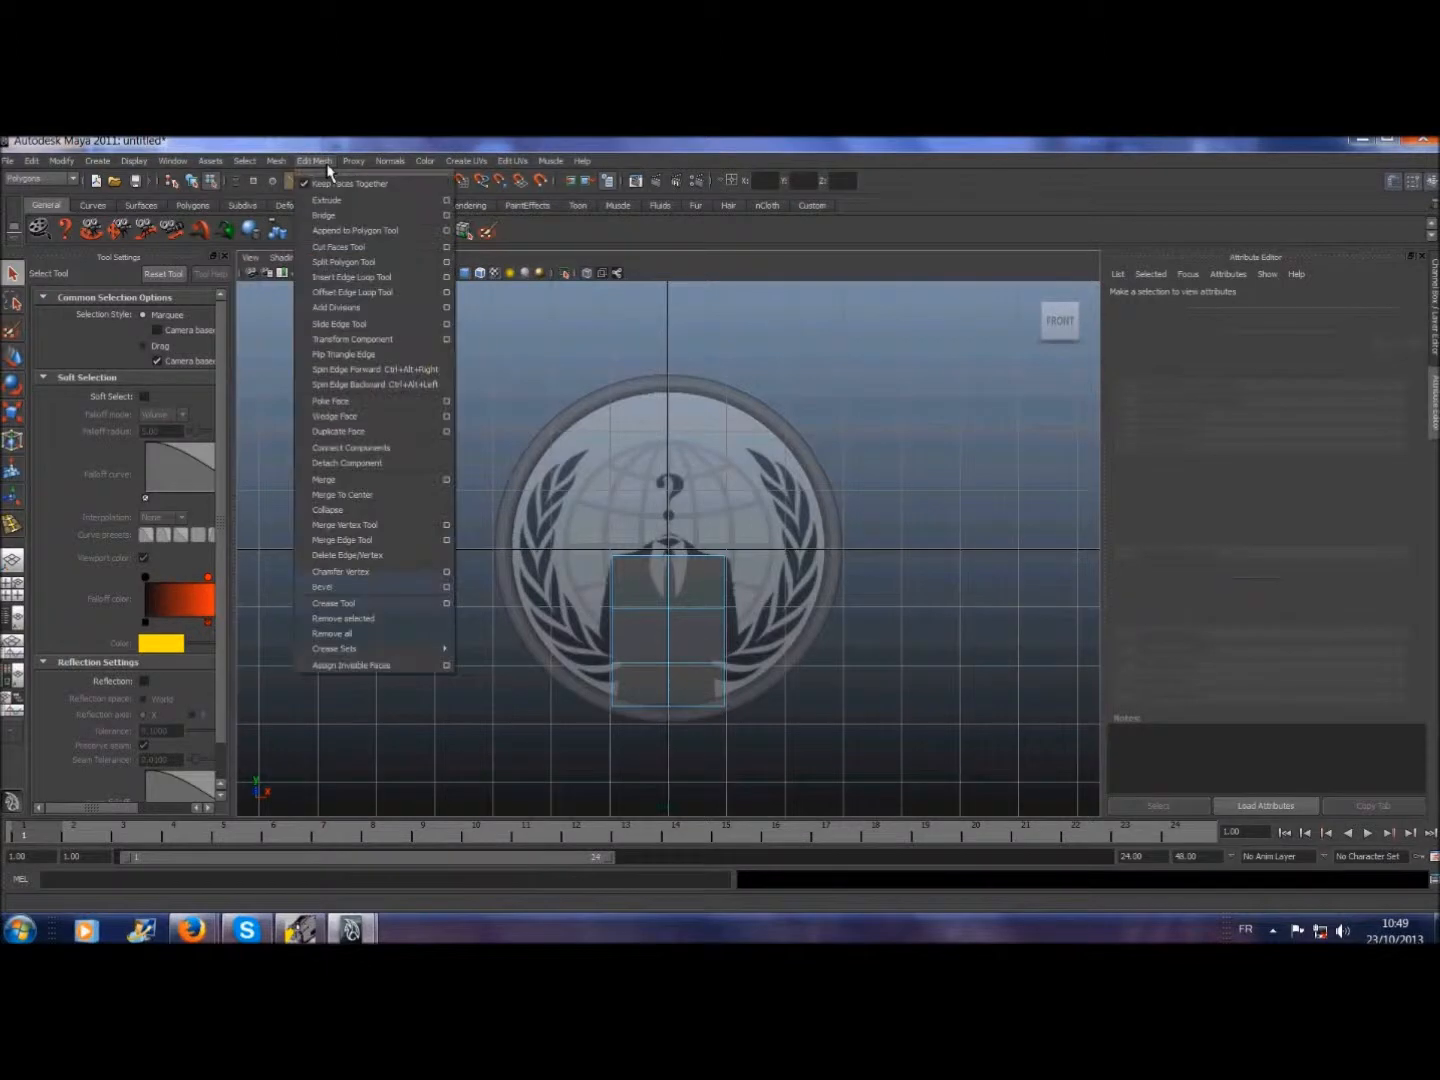
{"action": "left_click", "coordinate": [340, 278]}
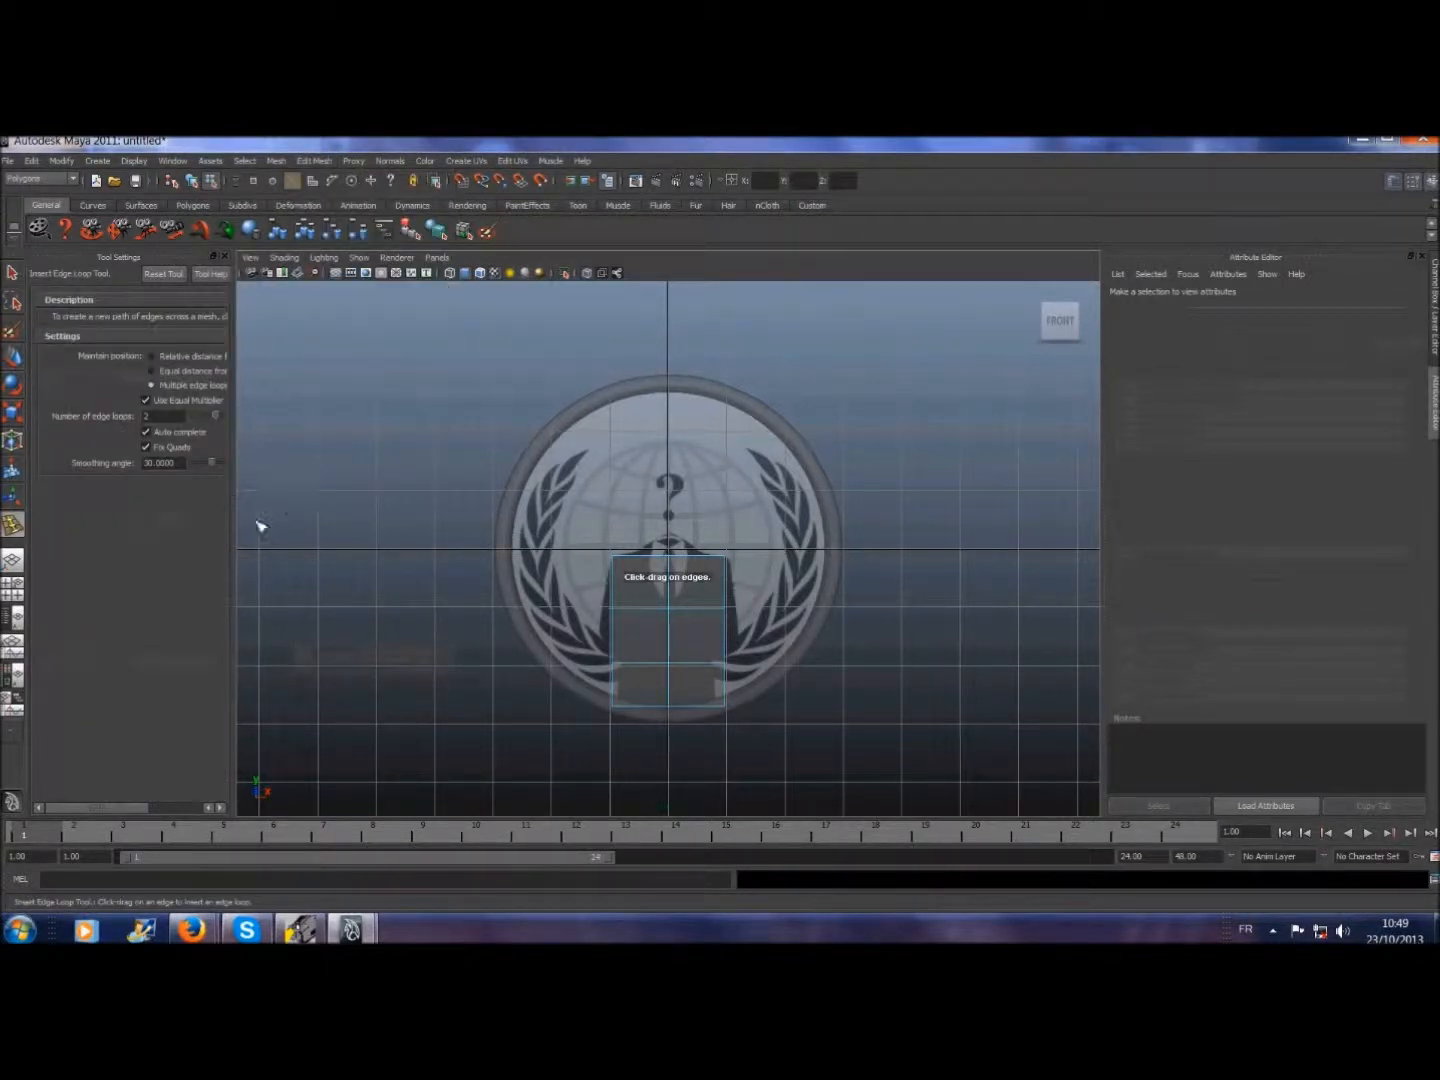
{"action": "left_click", "coordinate": [152, 357]}
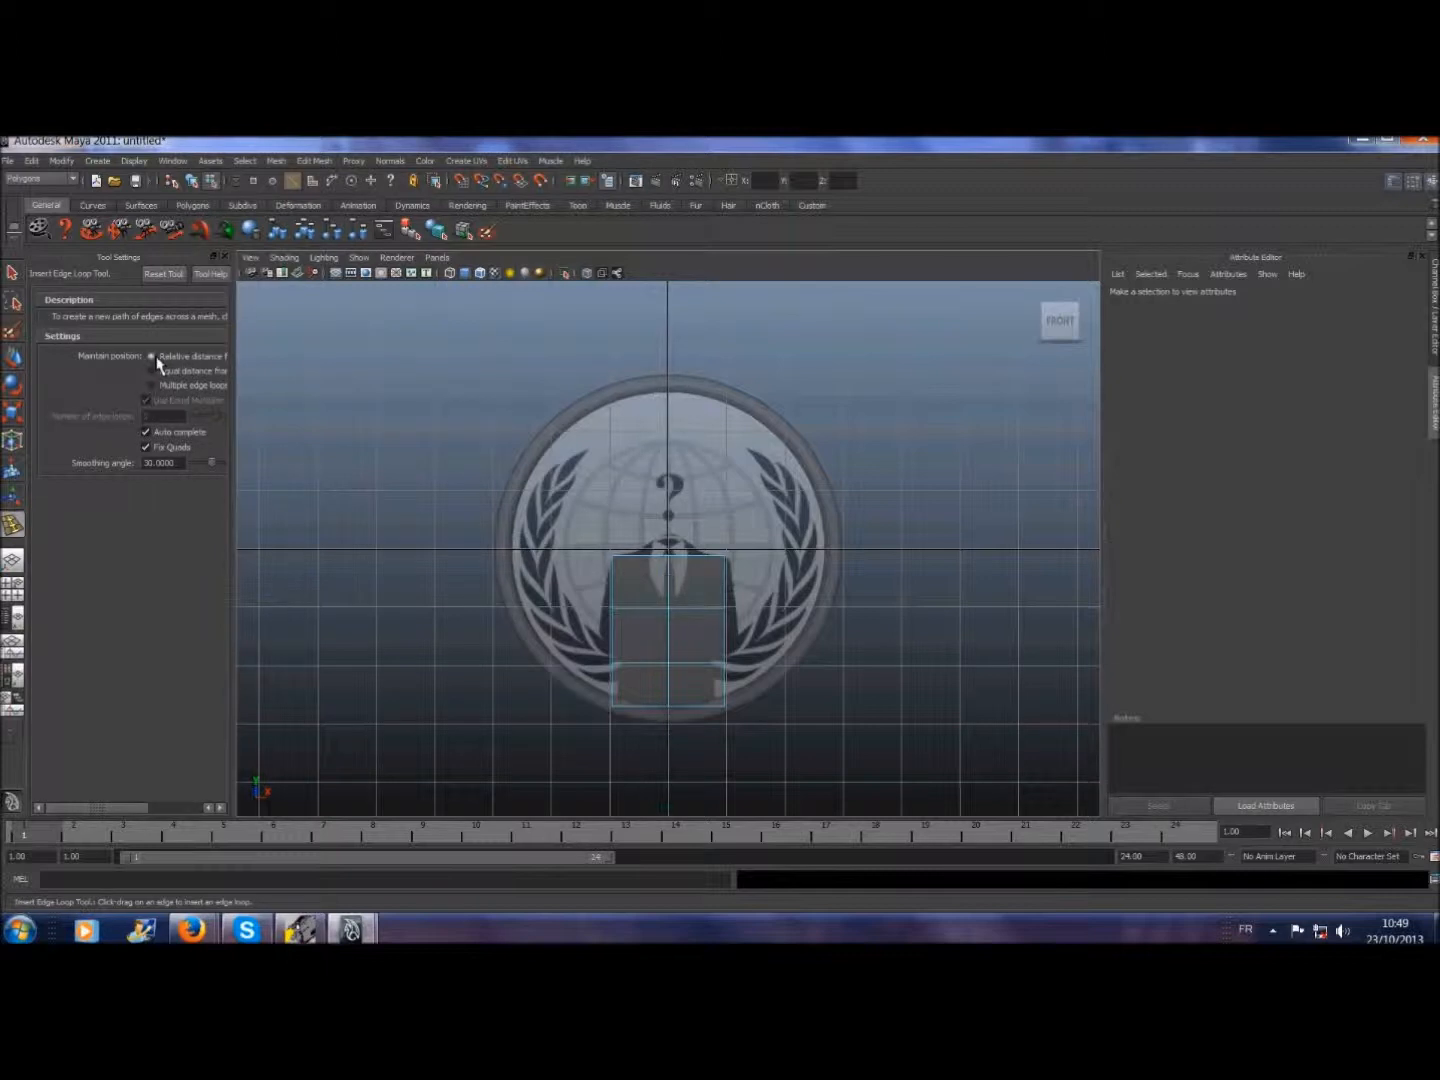
{"action": "left_click", "coordinate": [645, 565]}
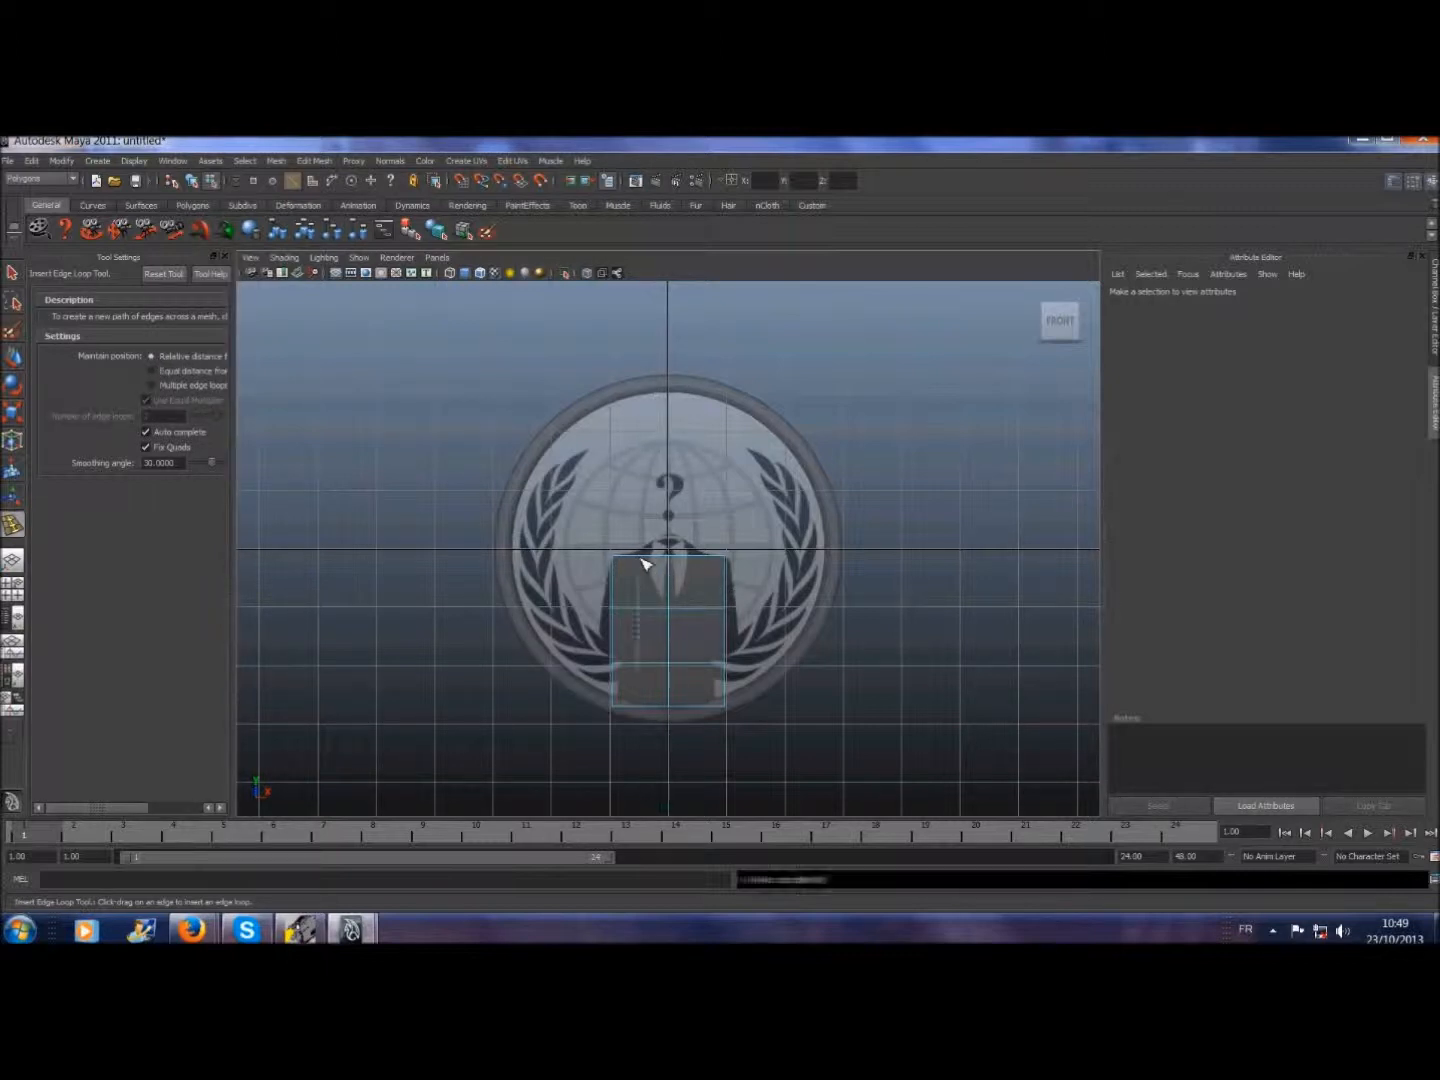
{"action": "left_click", "coordinate": [704, 559]}
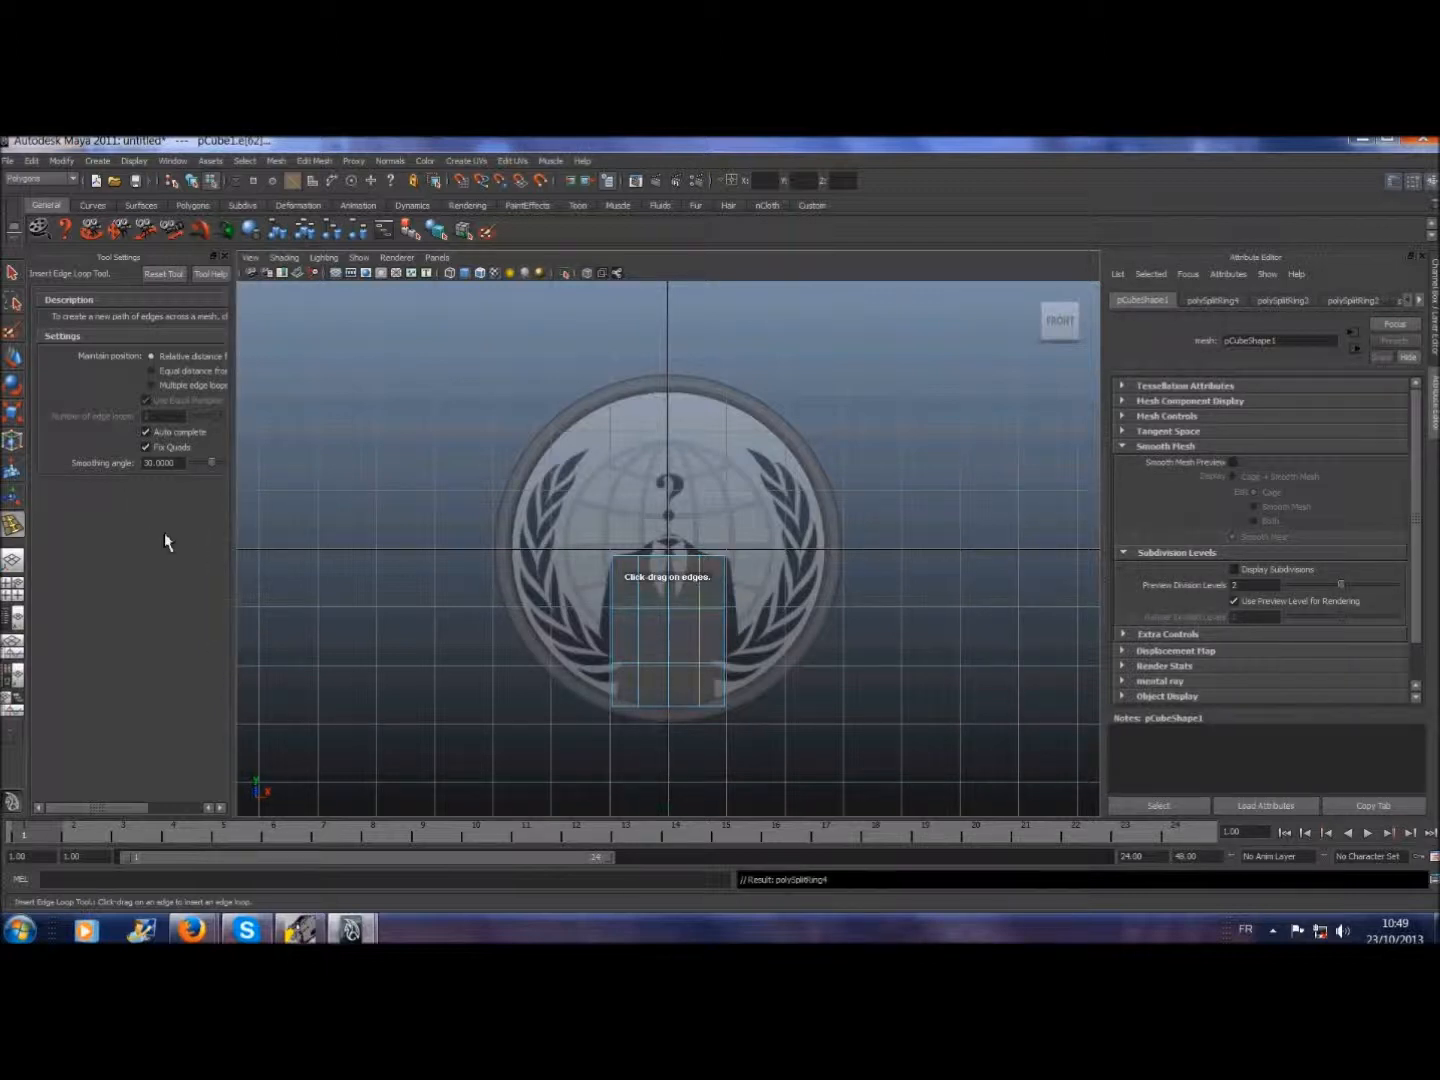
{"action": "left_click", "coordinate": [365, 557]}
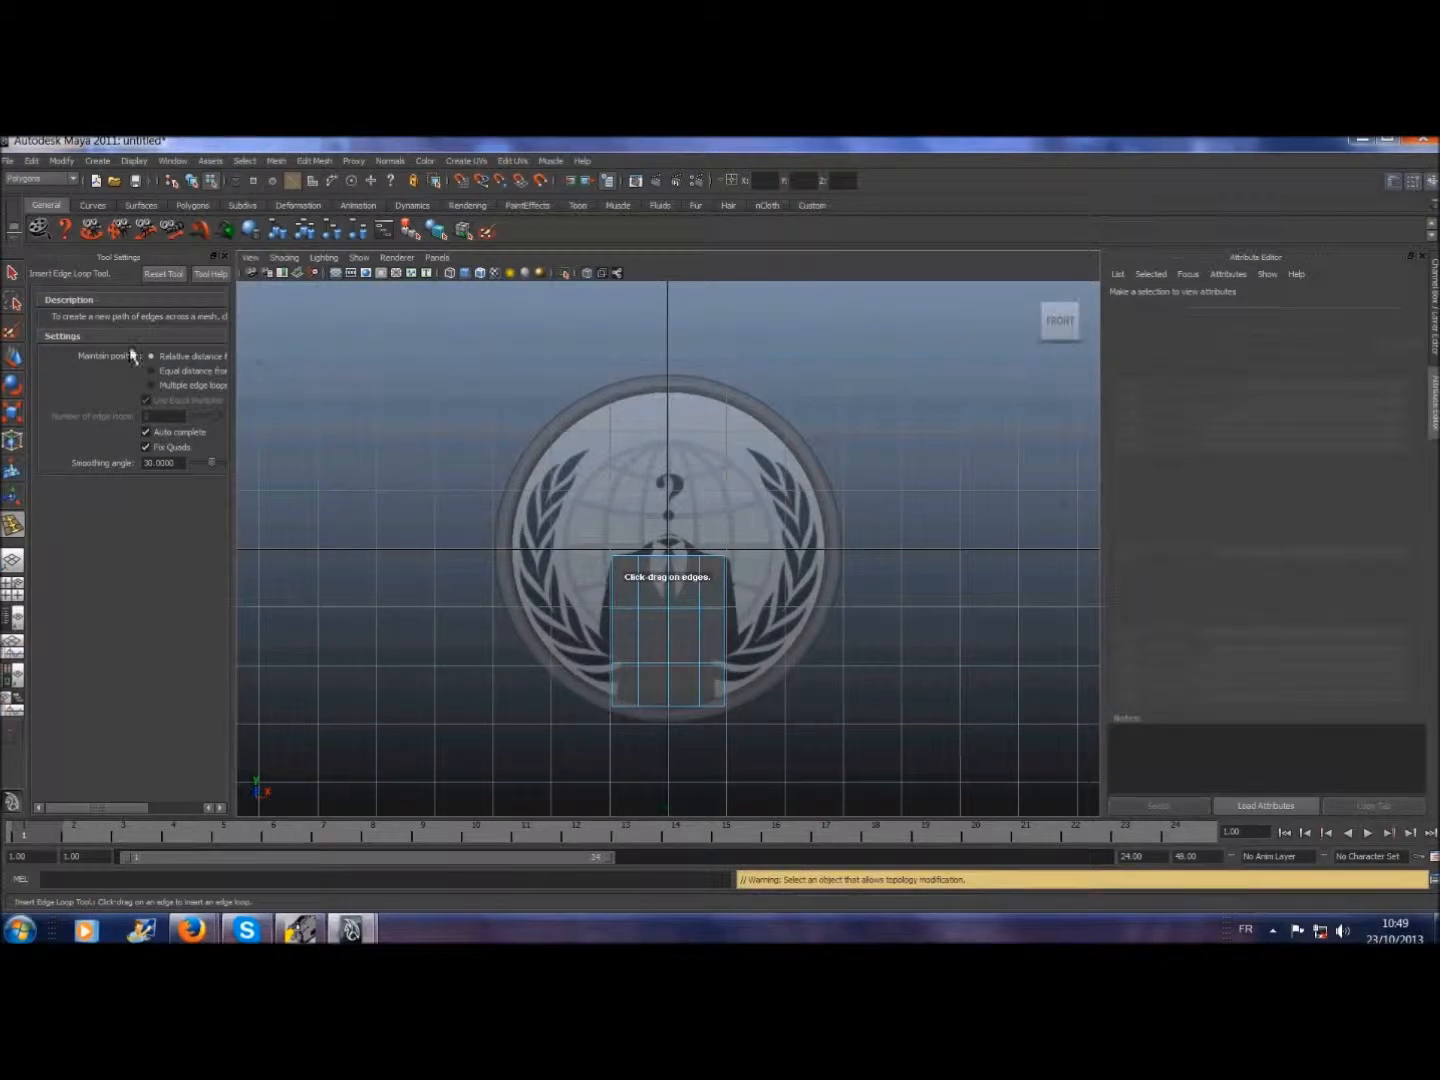
- Switch the viewport to the perspective camera and turn off X-Ray shading
{"action": "left_click", "coordinate": [440, 260]}
{"action": "mouse_move", "coordinate": [448, 276]}
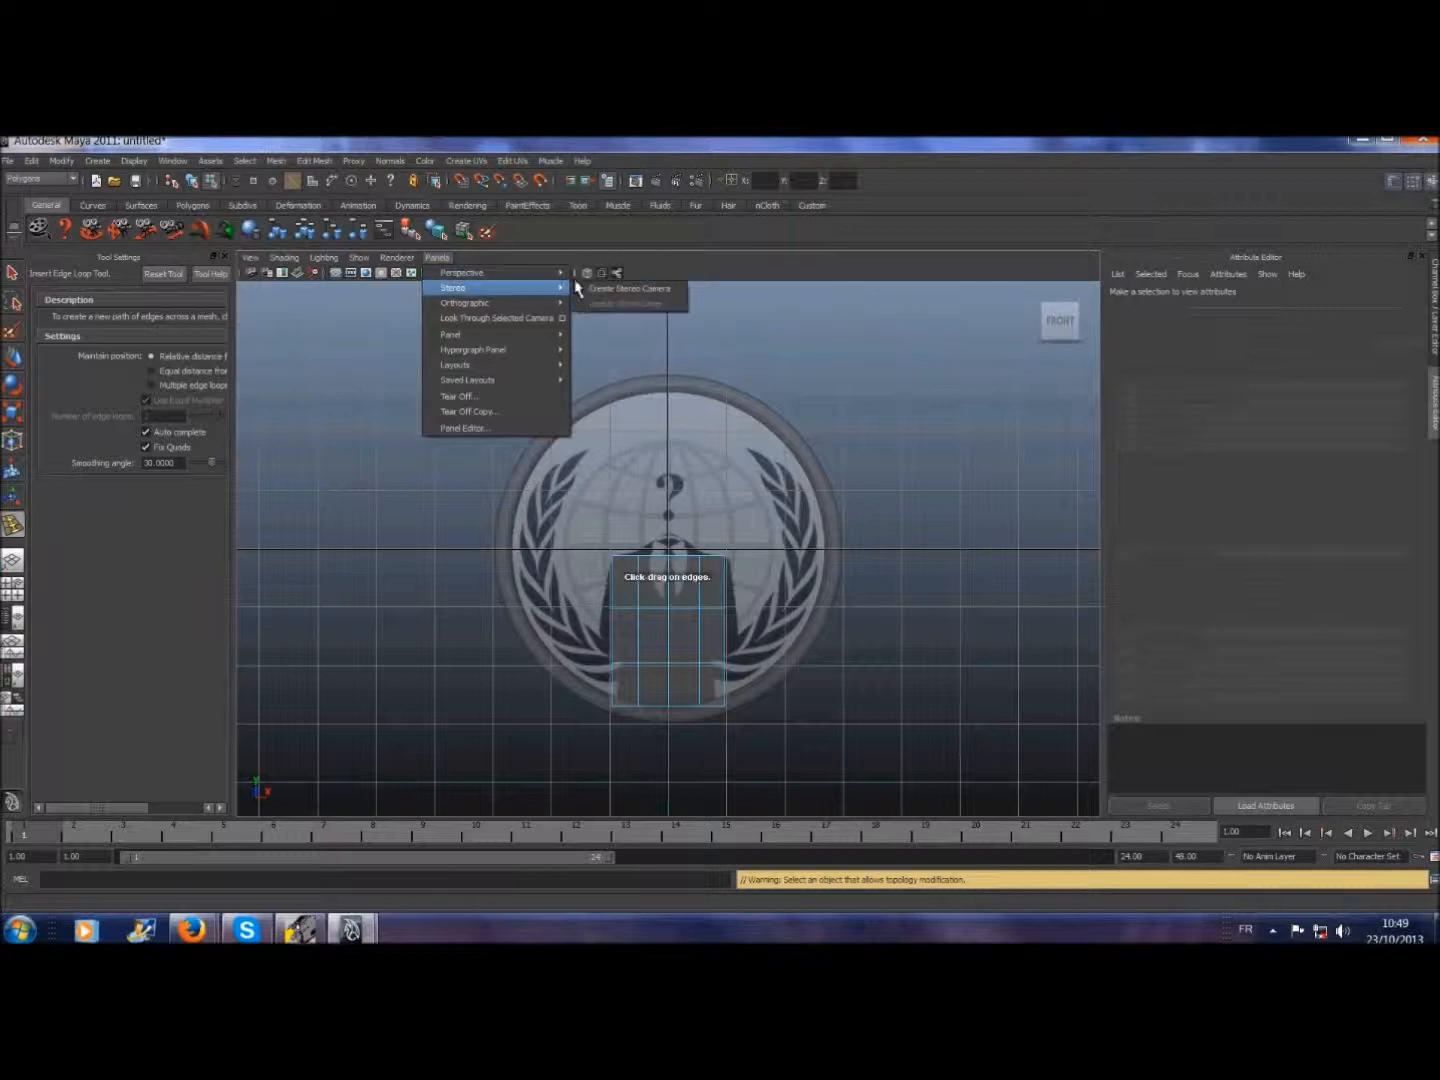
{"action": "left_click", "coordinate": [599, 275]}
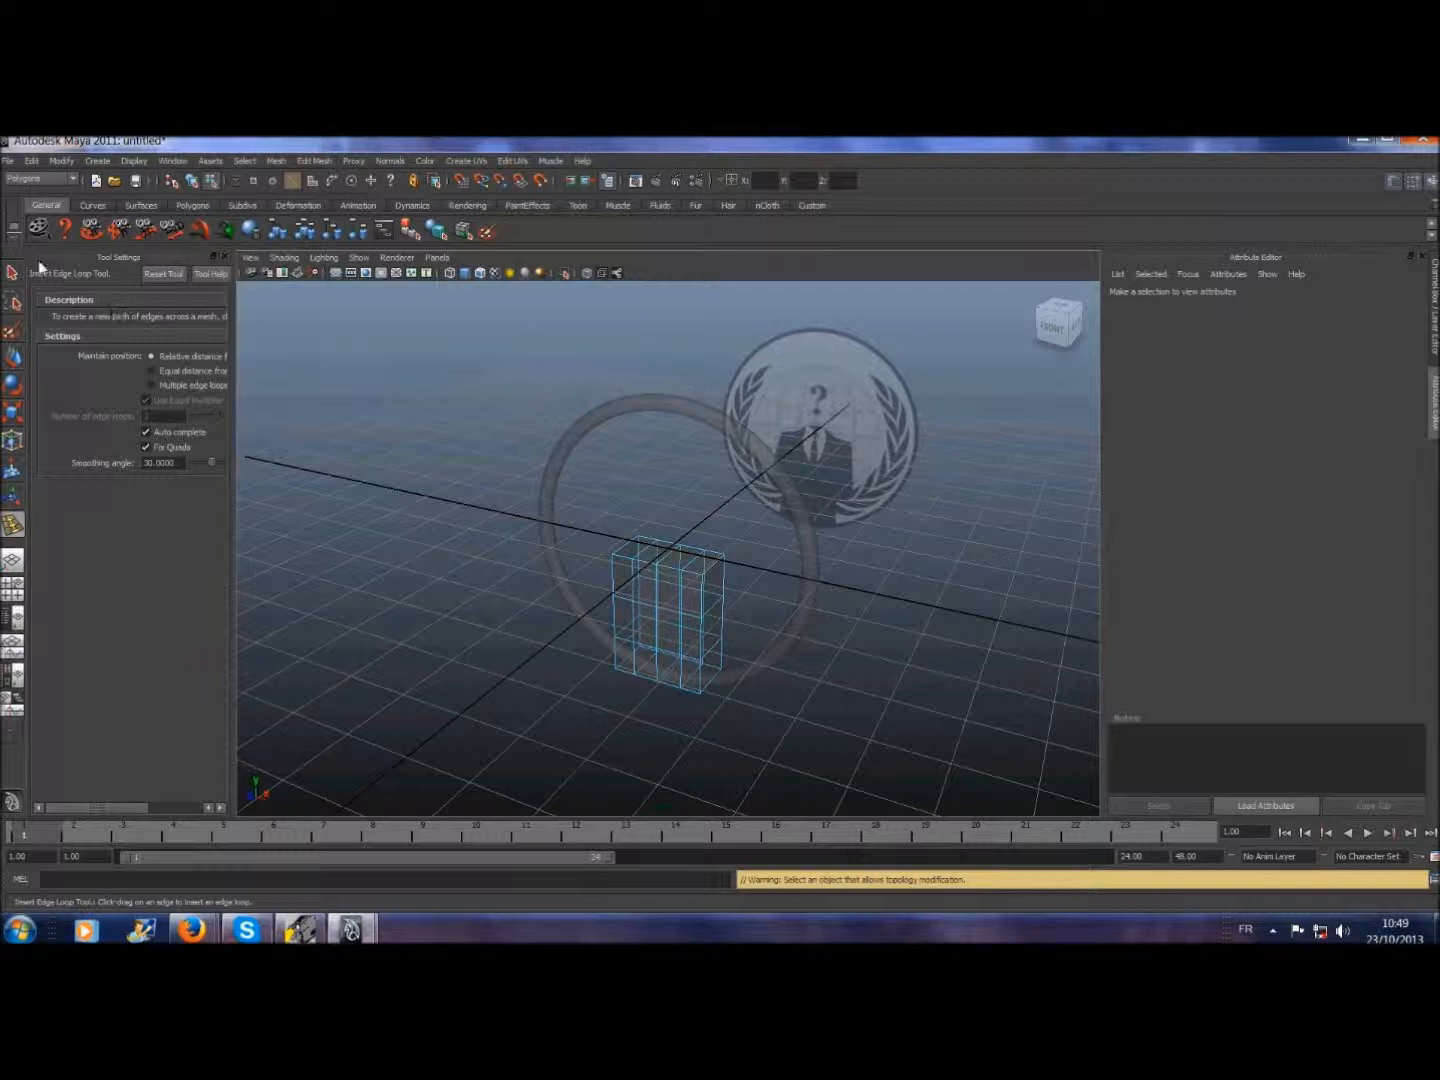
{"action": "left_click", "coordinate": [284, 257]}
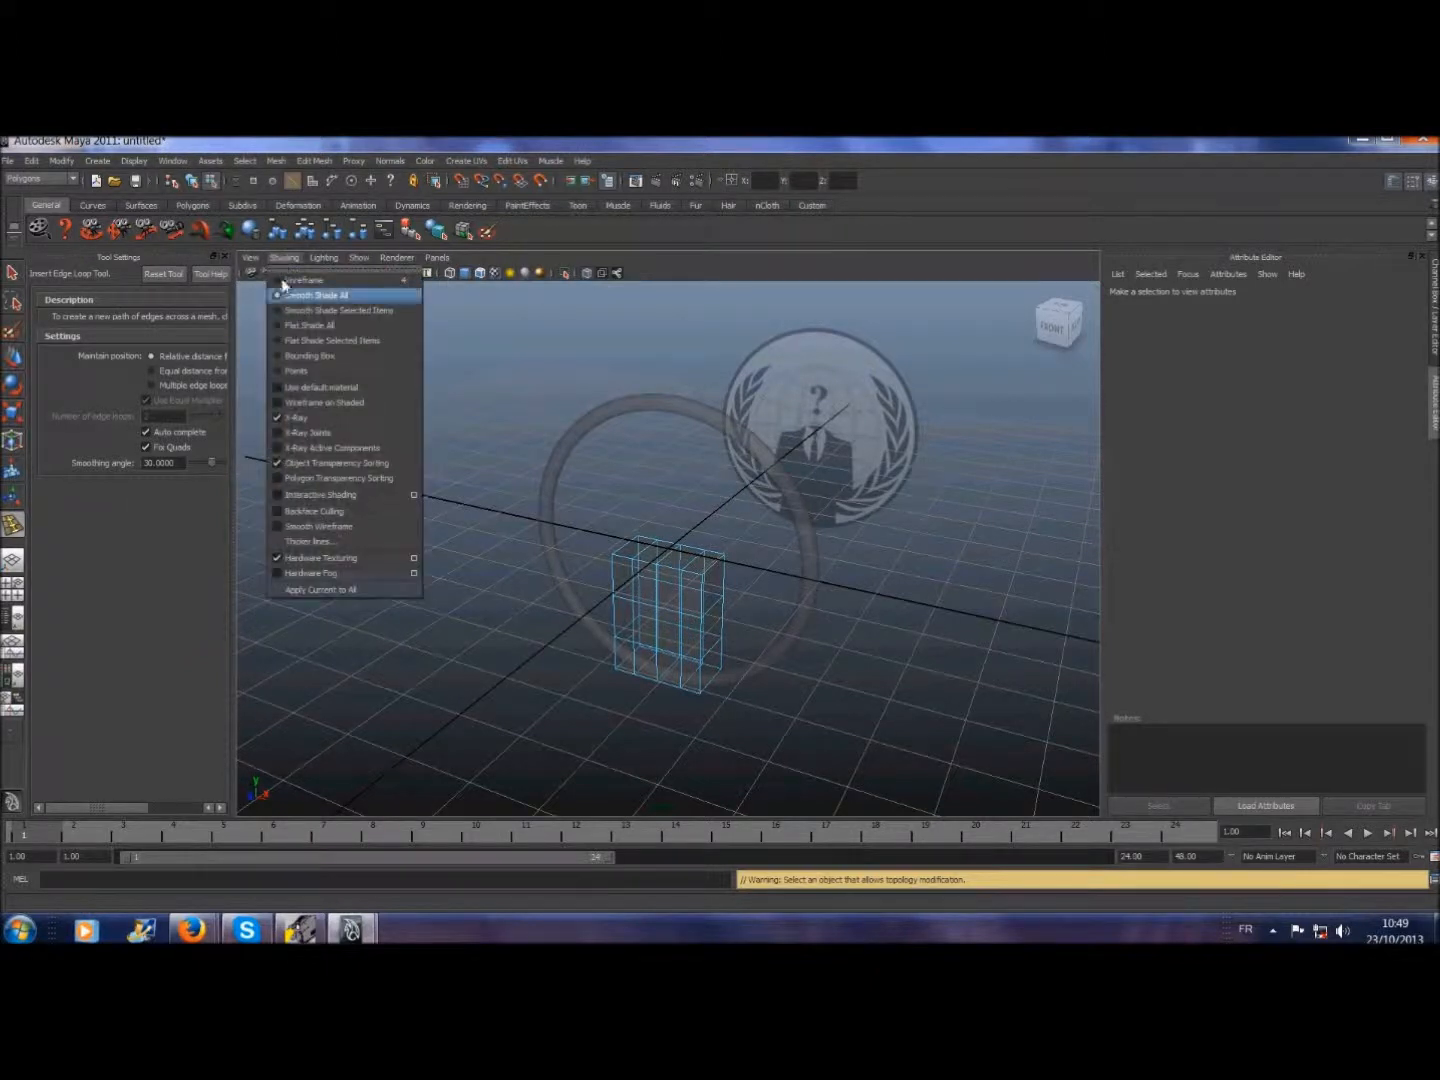
{"action": "left_click", "coordinate": [277, 420]}
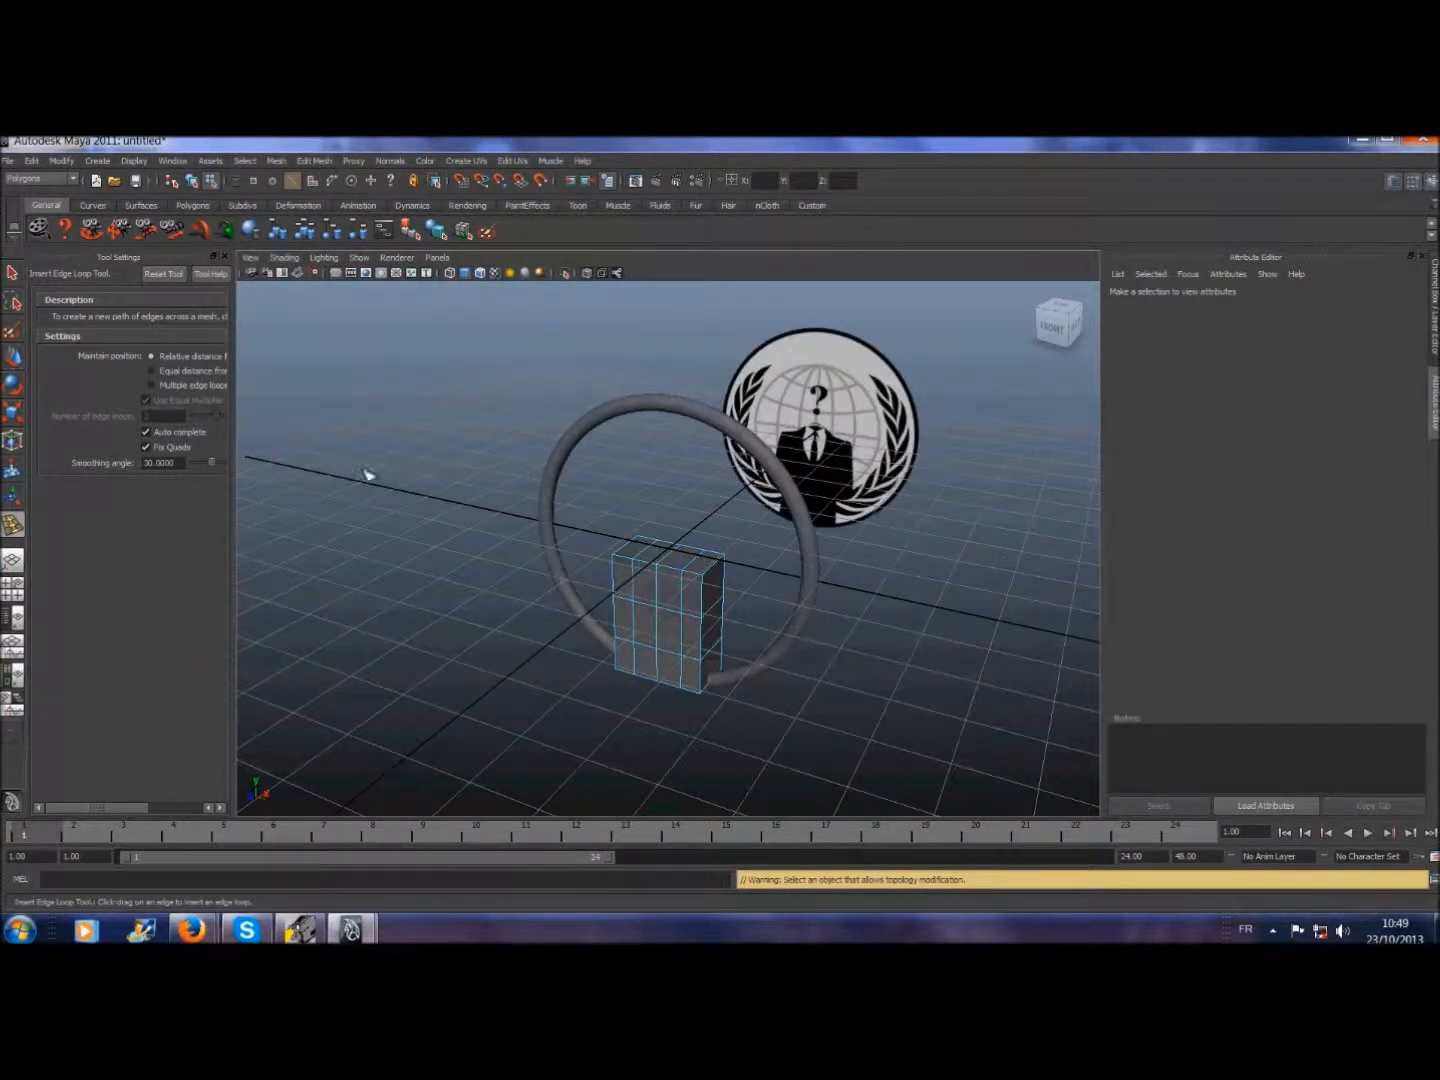
- Insert 1 edge loop midway through the cube's depth using the multiple edge loops option, and clear the selection
{"action": "left_click", "coordinate": [151, 385]}
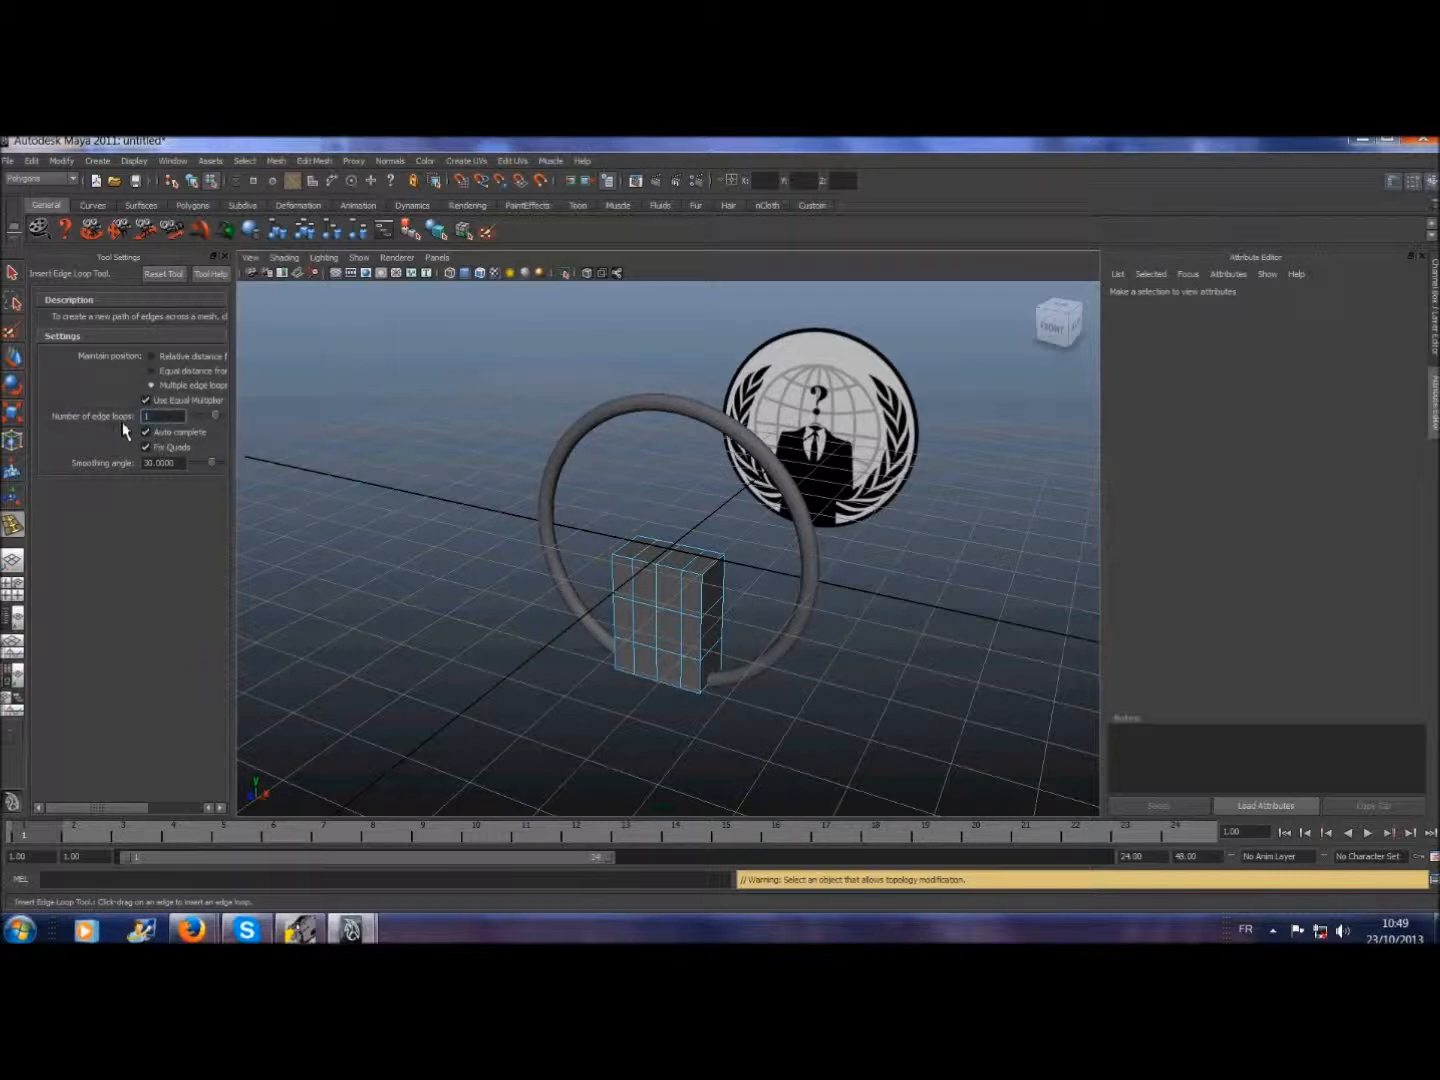
{"action": "left_click", "coordinate": [675, 562]}
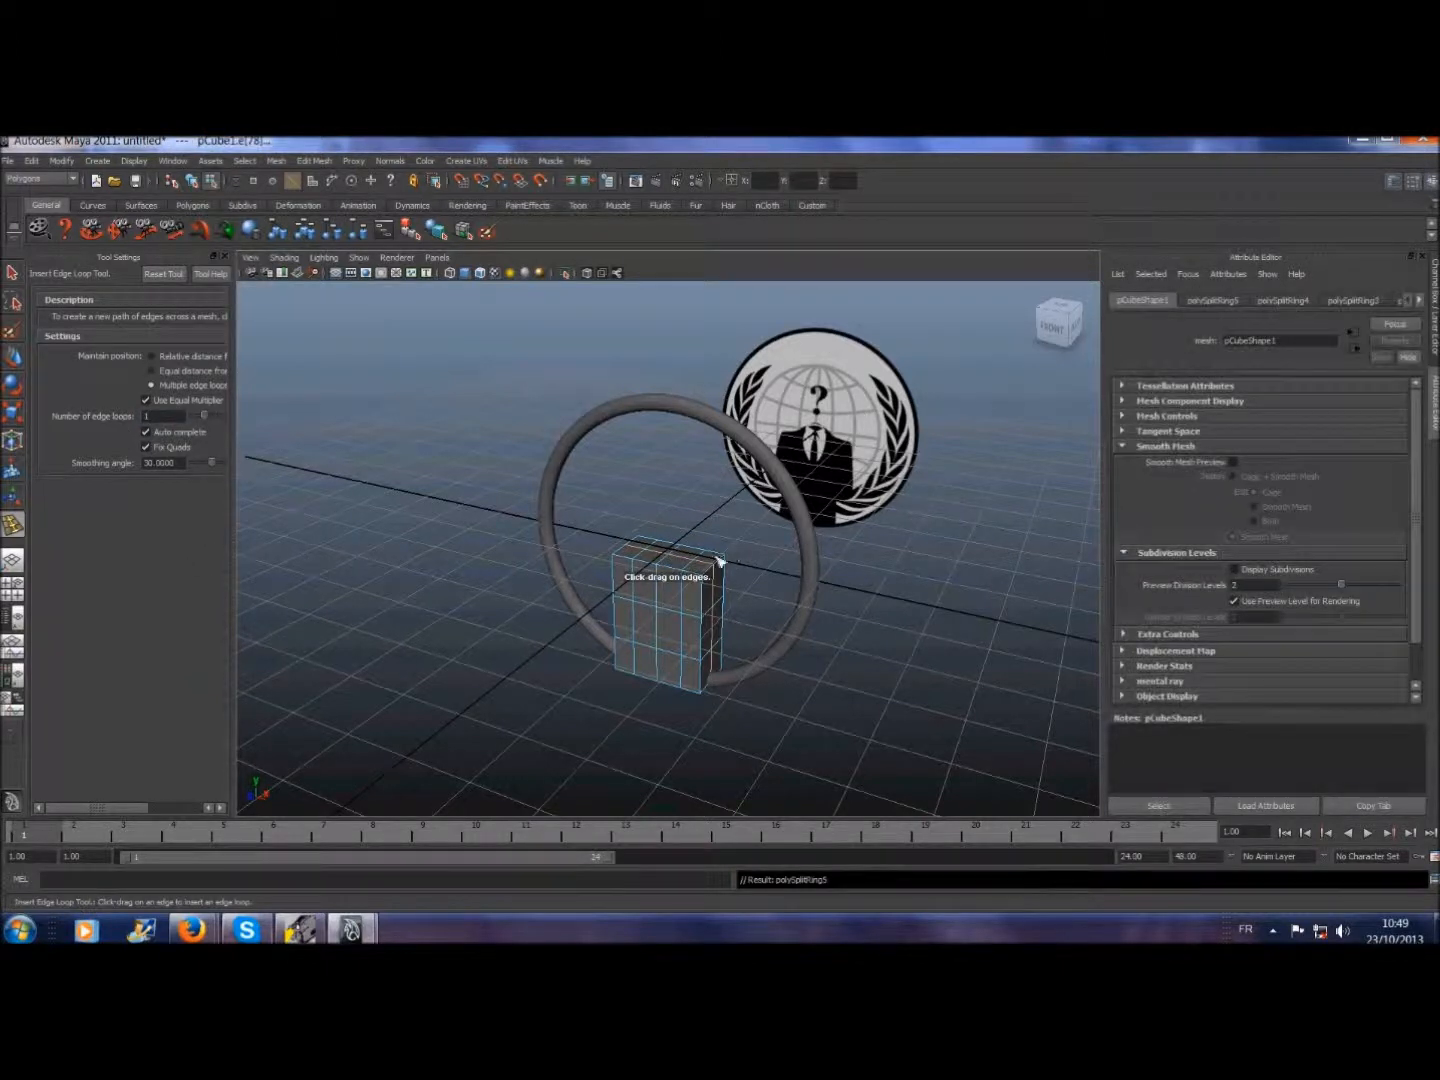
{"action": "left_click", "coordinate": [363, 545]}
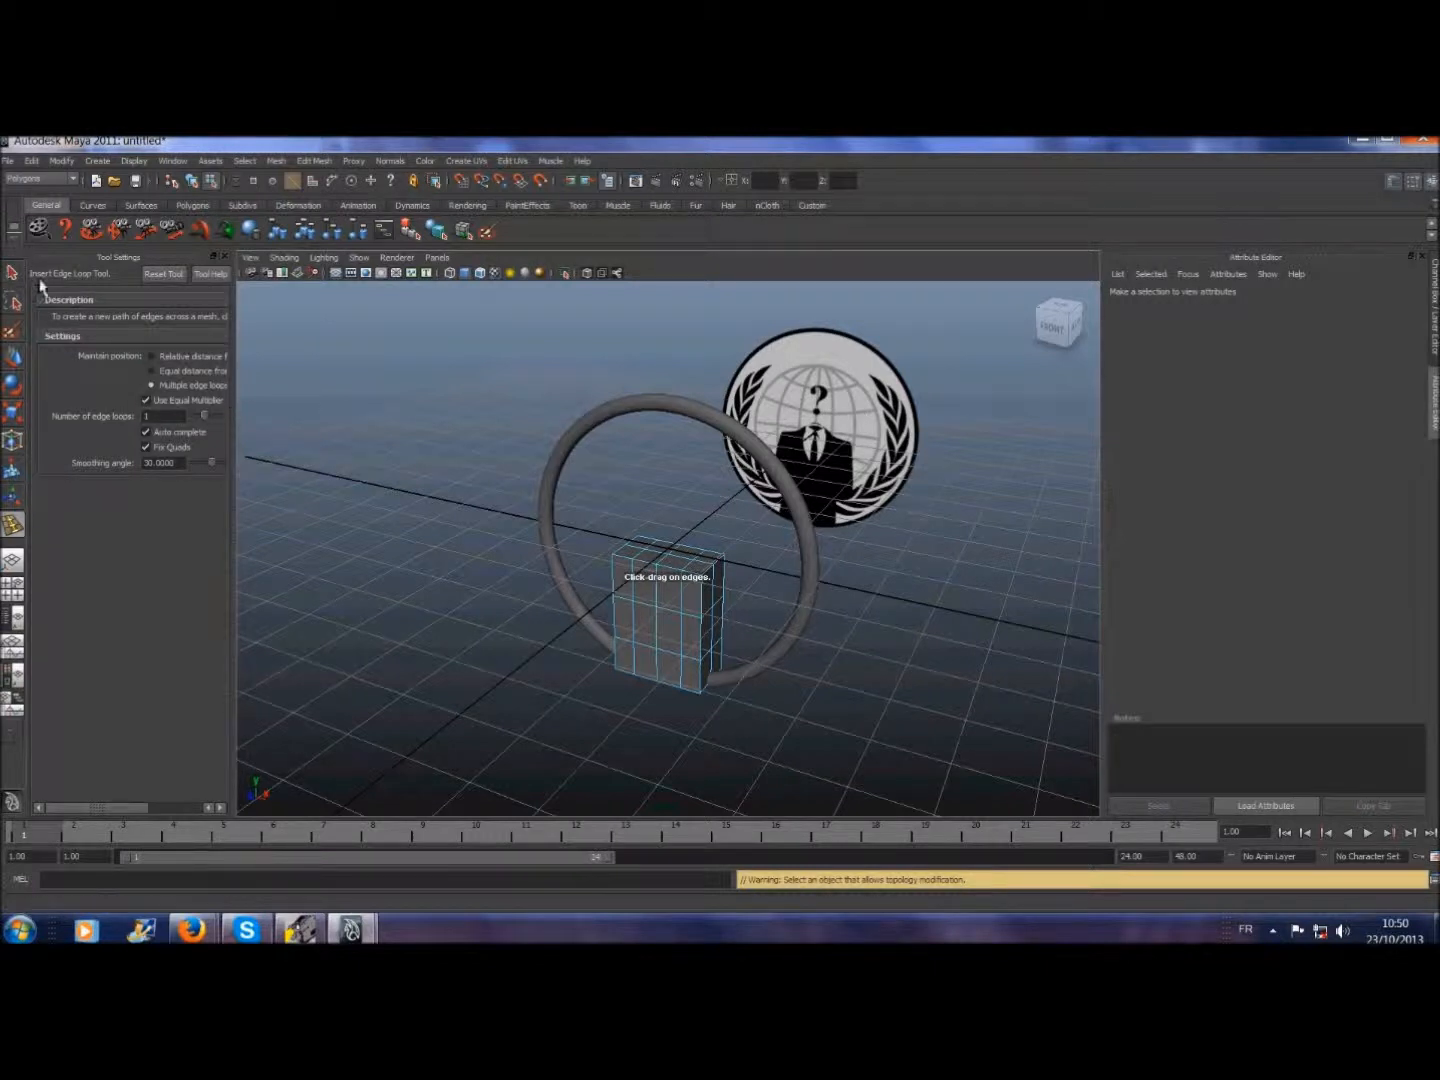
- Close the tool settings, return to object selection mode and select the whole cube with the Select Tool
{"action": "left_click", "coordinate": [223, 258]}
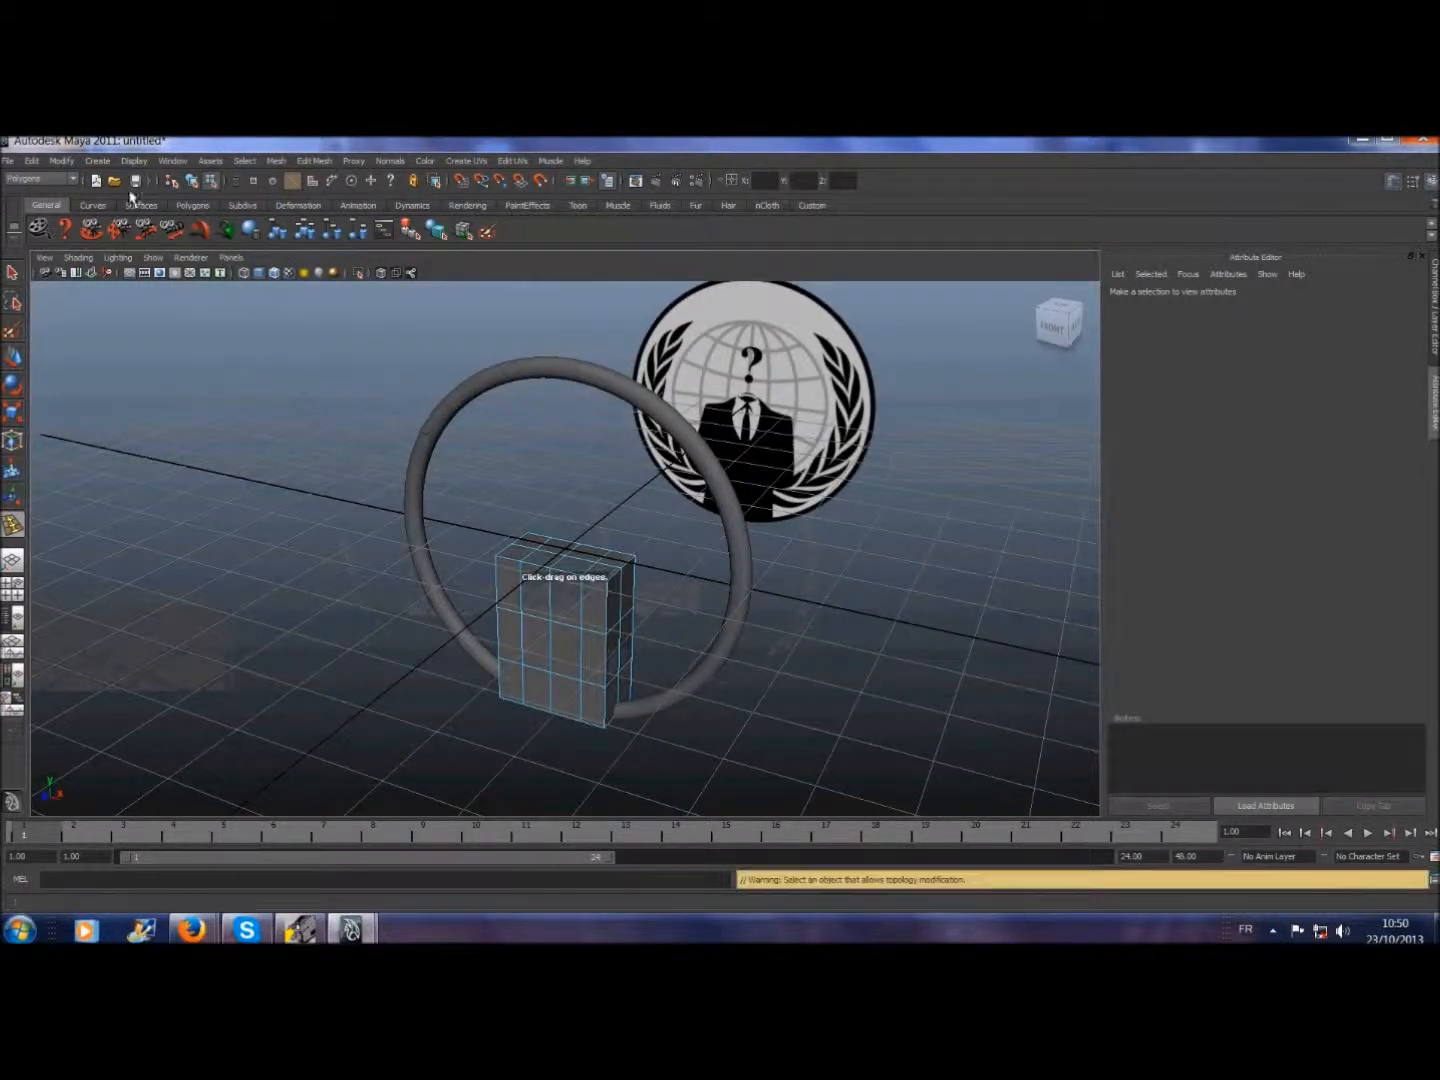
{"action": "left_click", "coordinate": [244, 160]}
{"action": "left_click", "coordinate": [256, 186]}
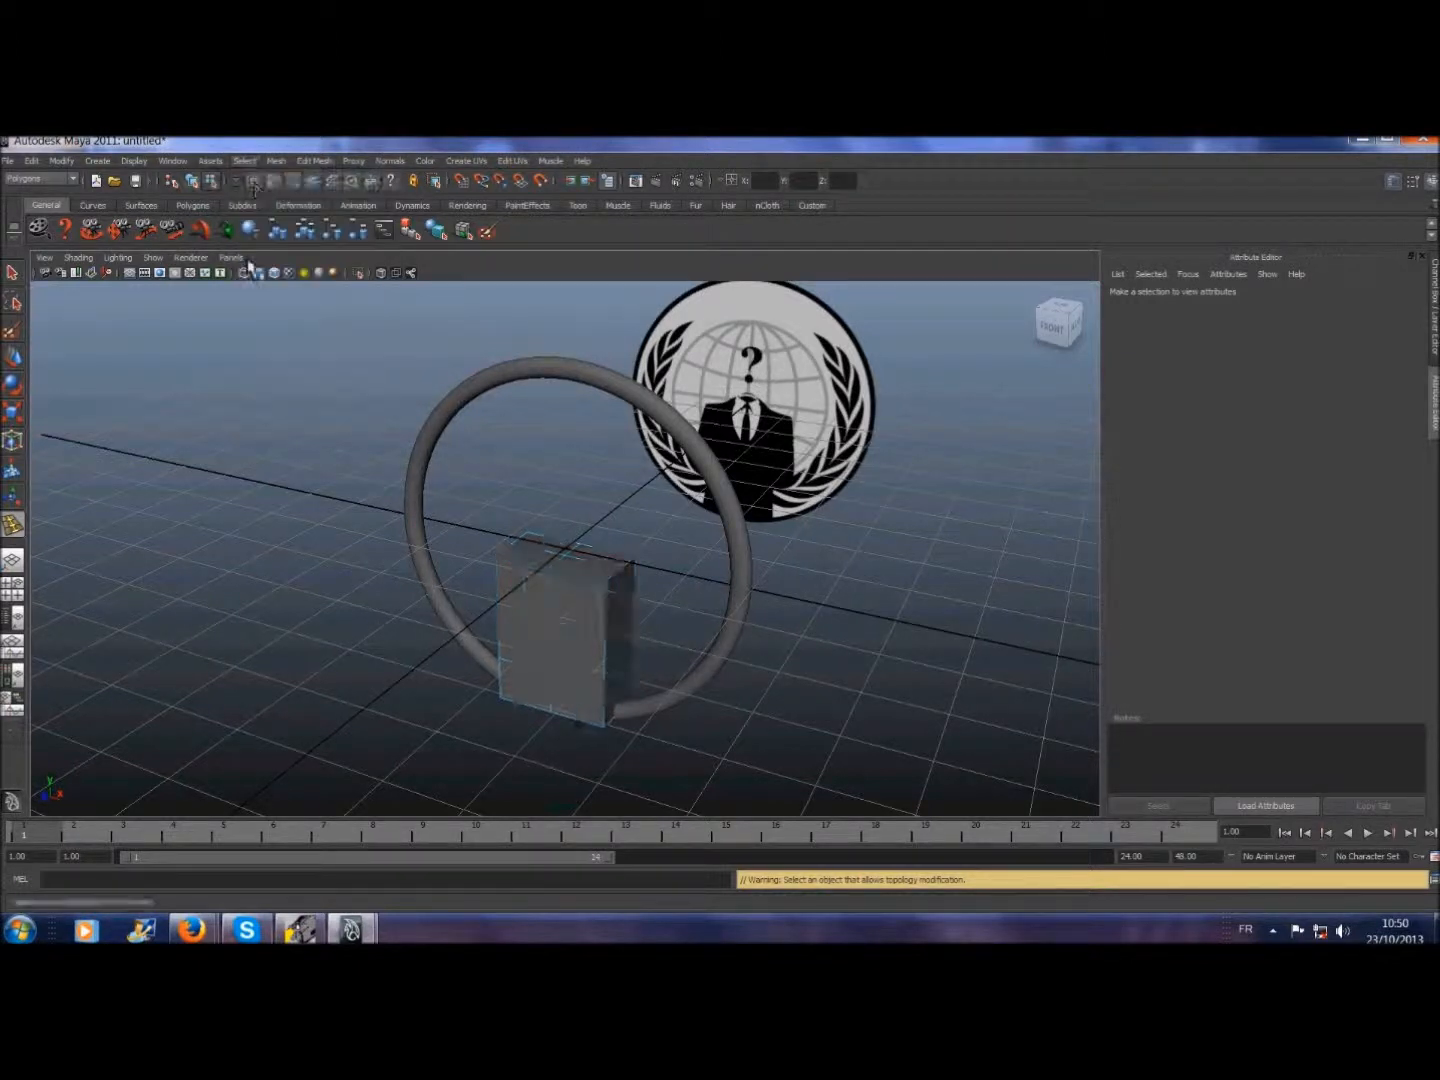
{"action": "left_click", "coordinate": [536, 647]}
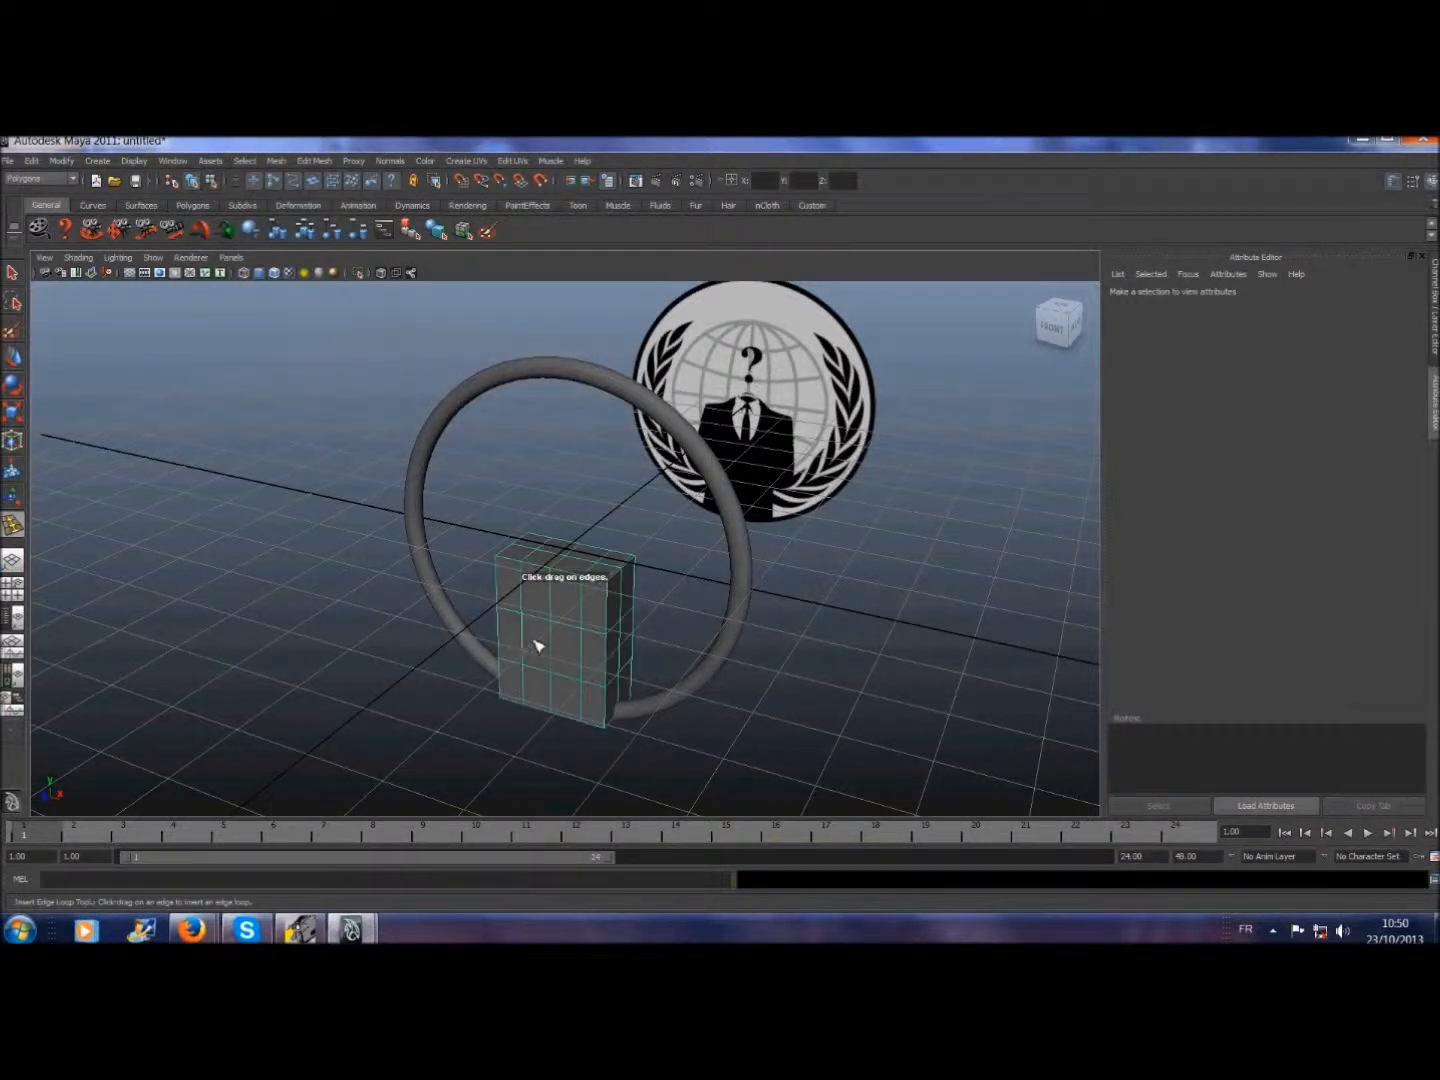
{"action": "left_click", "coordinate": [13, 273]}
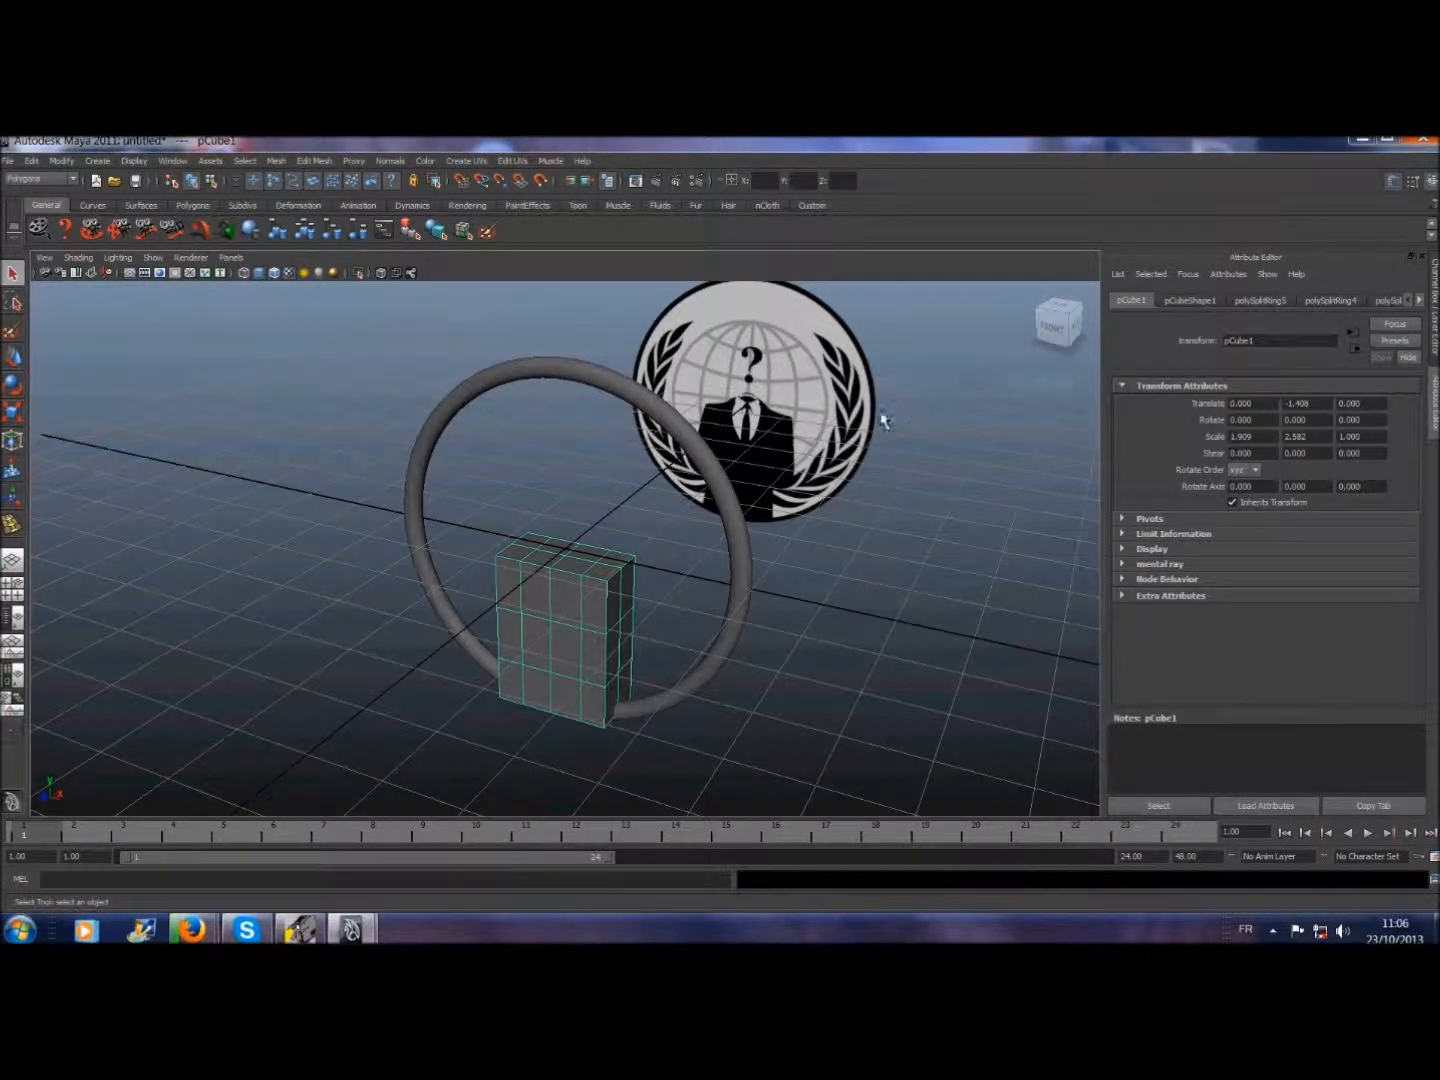
- Switch the viewport to the orthographic front view and turn X-Ray shading on
{"action": "left_click", "coordinate": [231, 258]}
{"action": "mouse_move", "coordinate": [255, 310]}
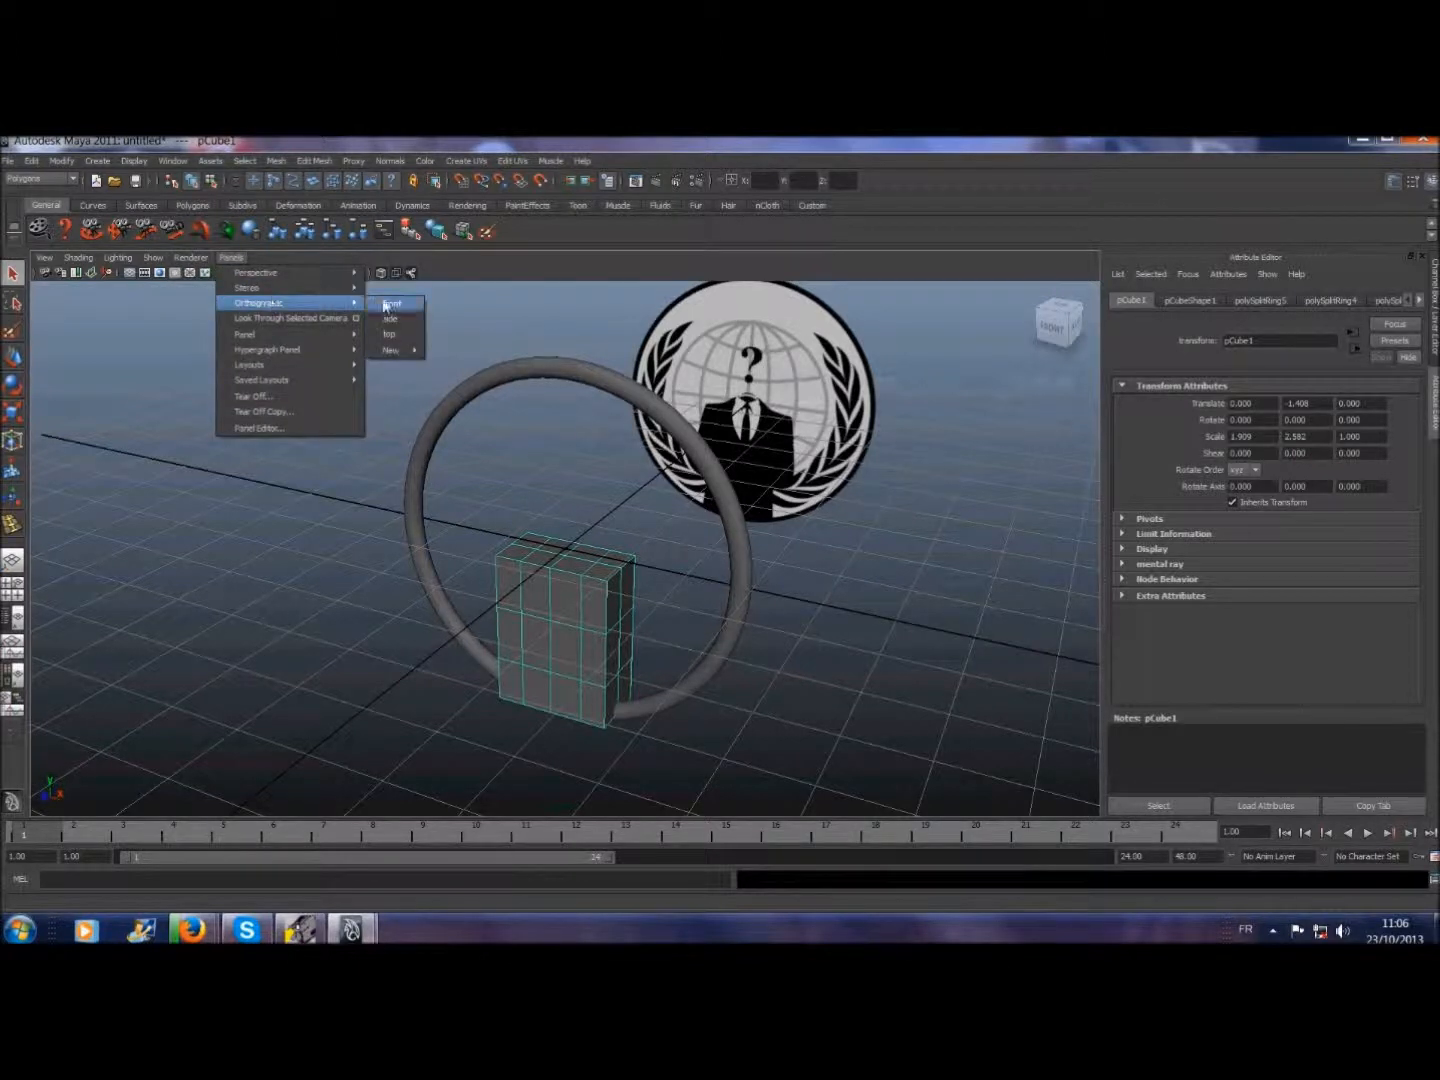
{"action": "left_click", "coordinate": [390, 303]}
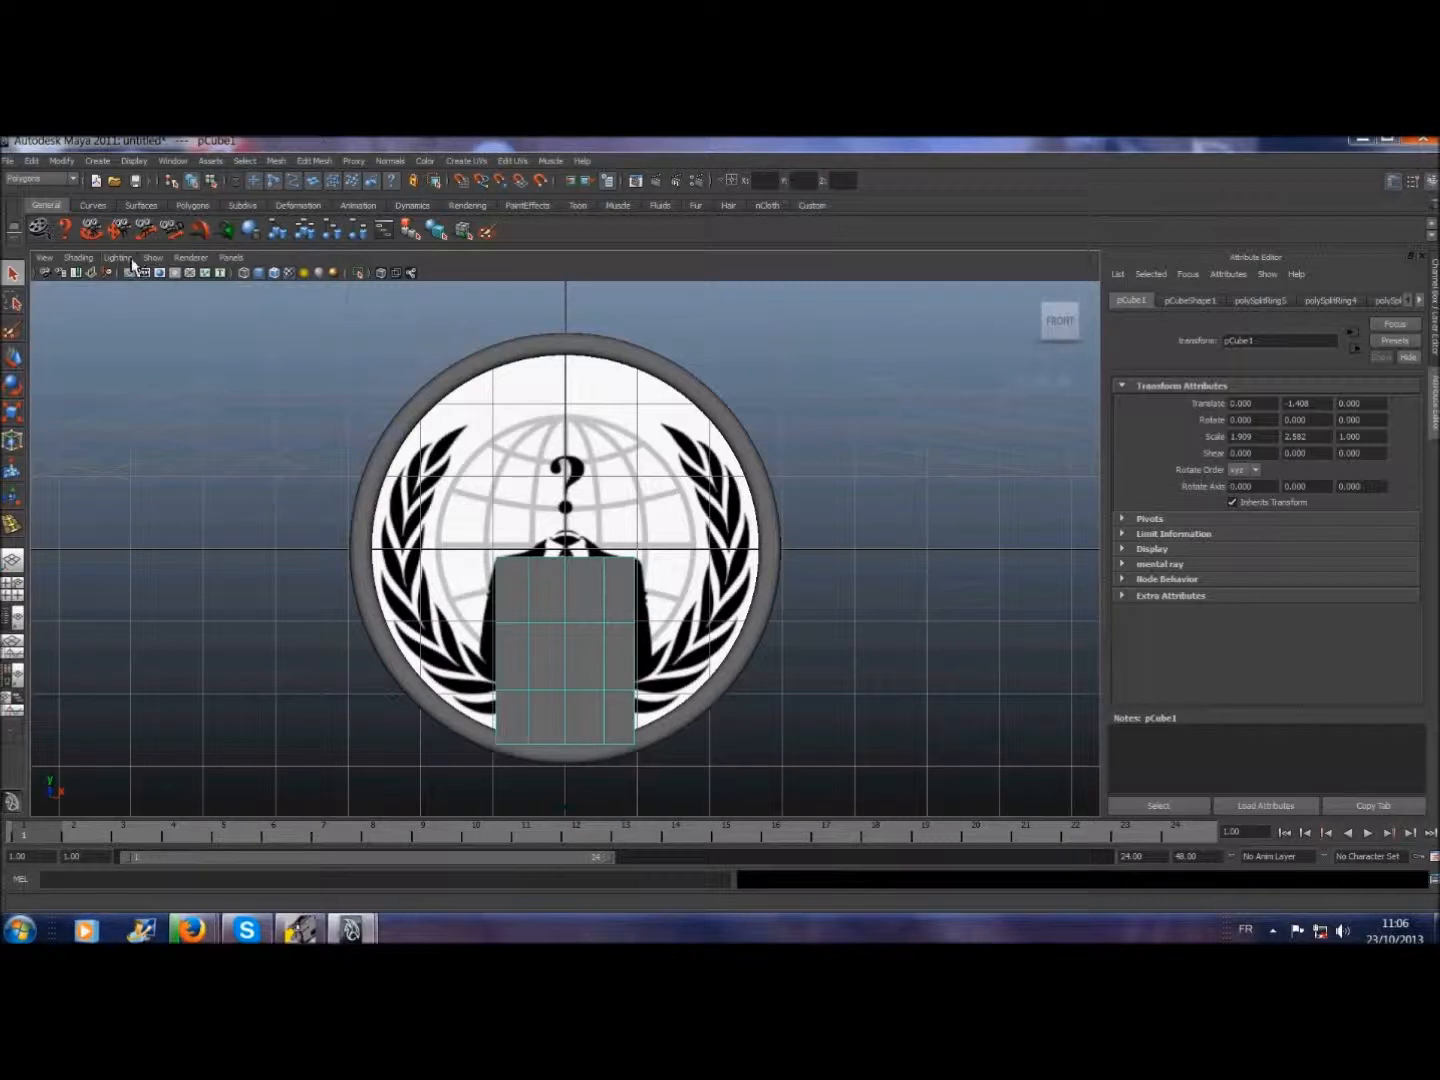
{"action": "left_click", "coordinate": [78, 258]}
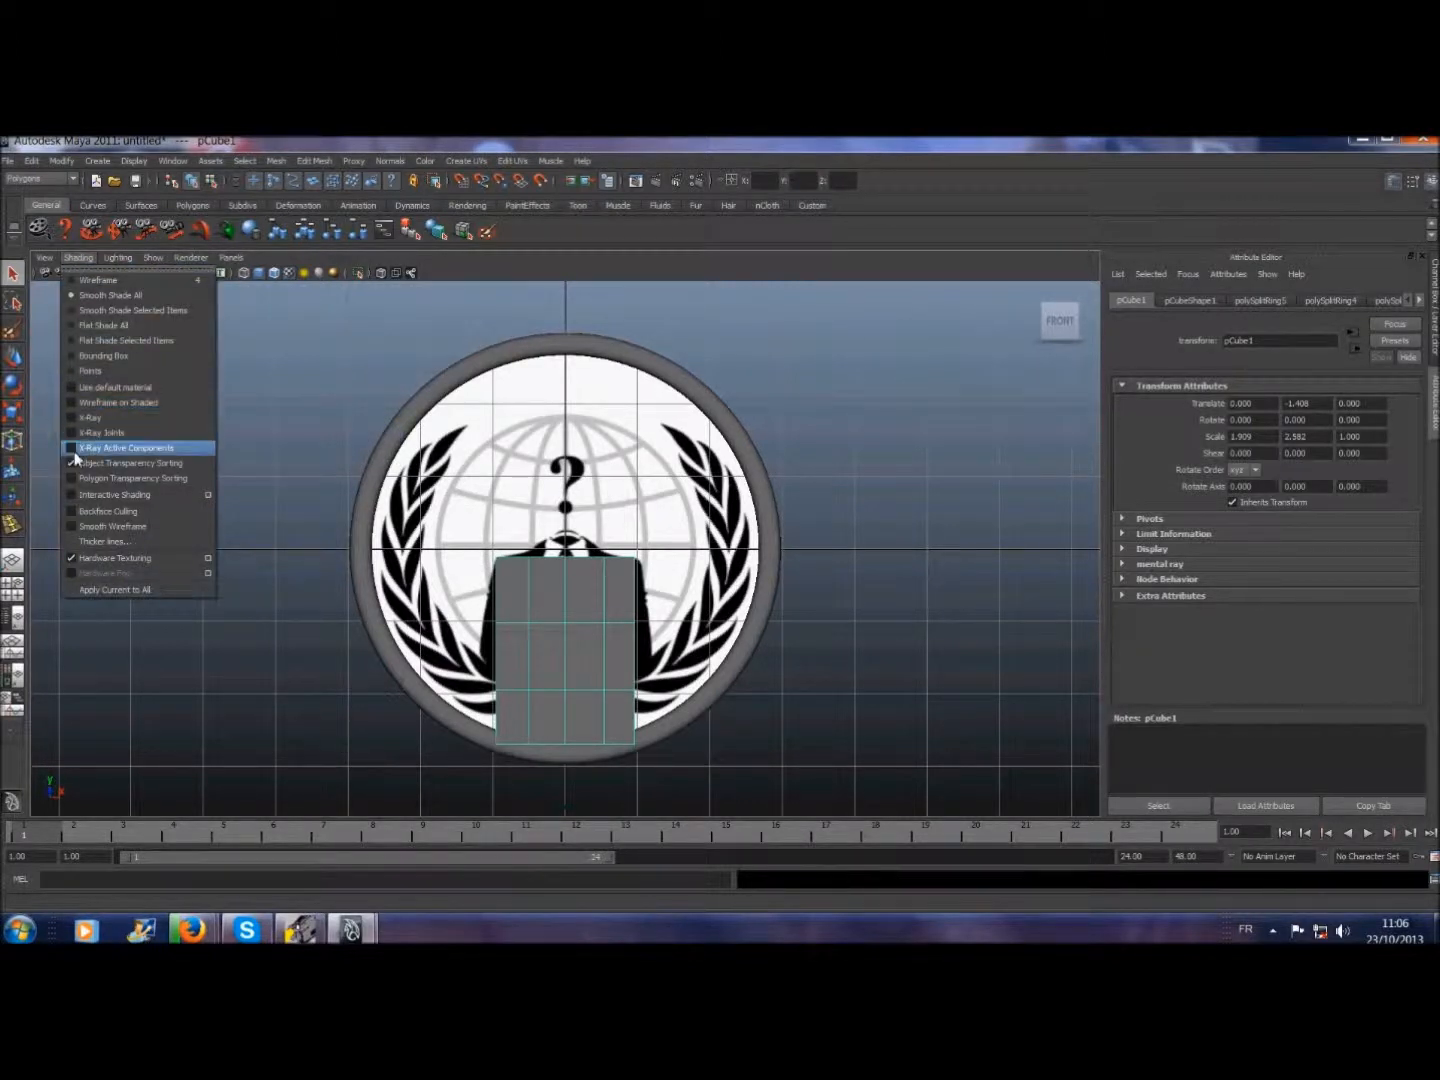
{"action": "left_click", "coordinate": [90, 418]}
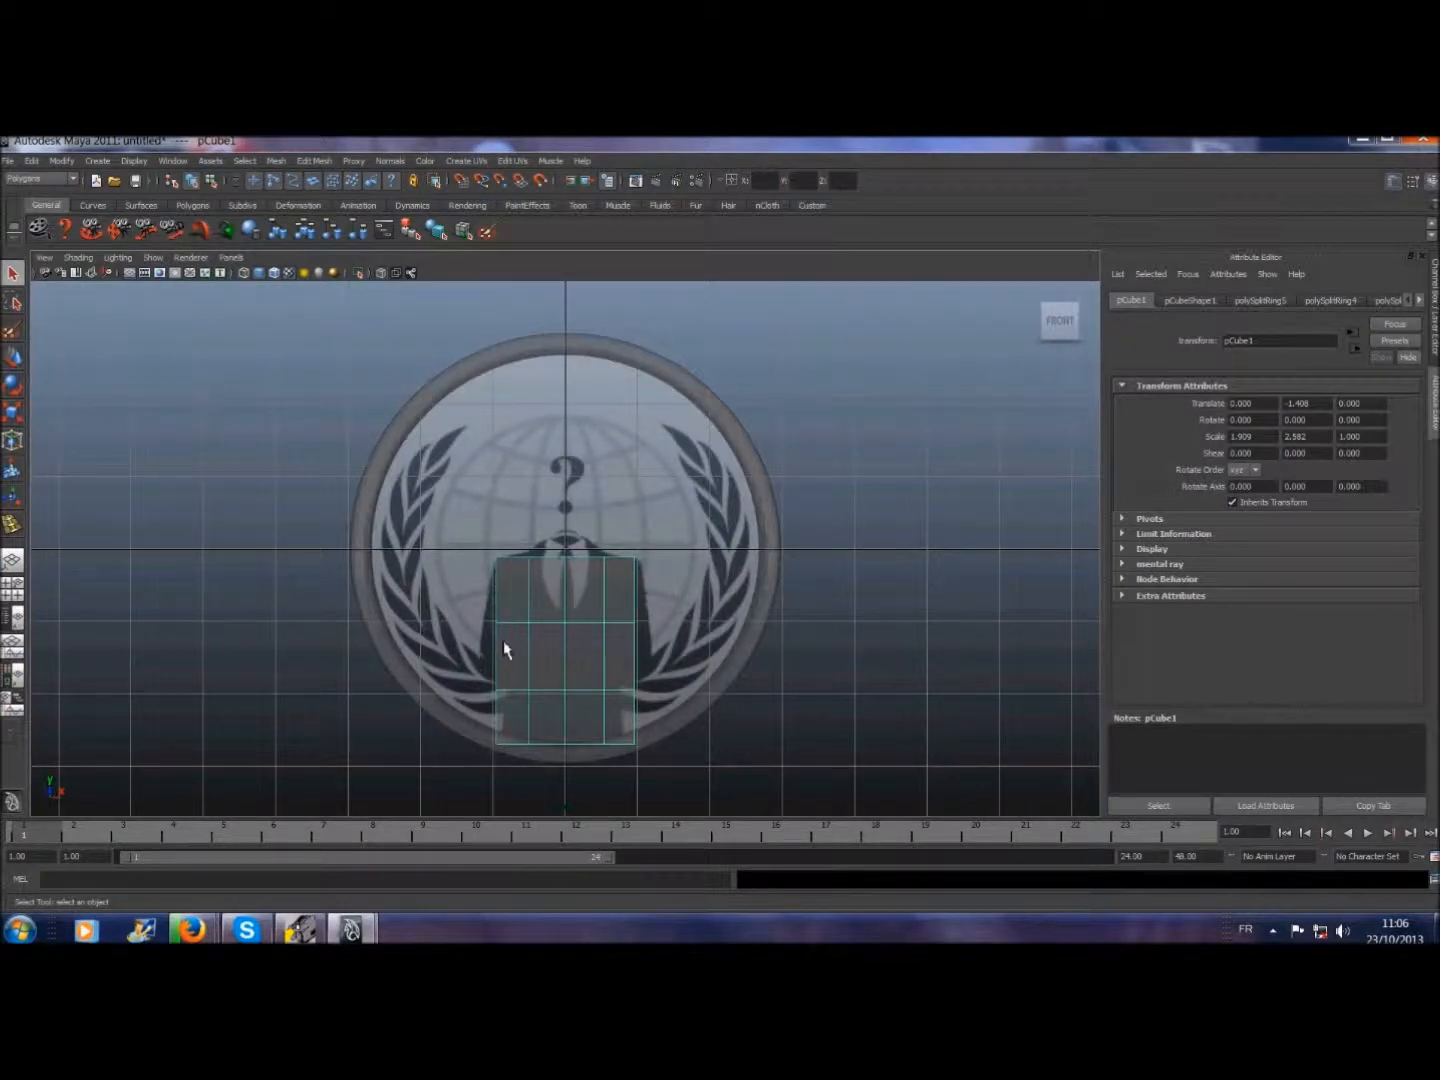
- Select the cube's upper chest row of vertices and scale it wider horizontally to match the suit's arms
{"action": "left_click", "coordinate": [250, 161]}
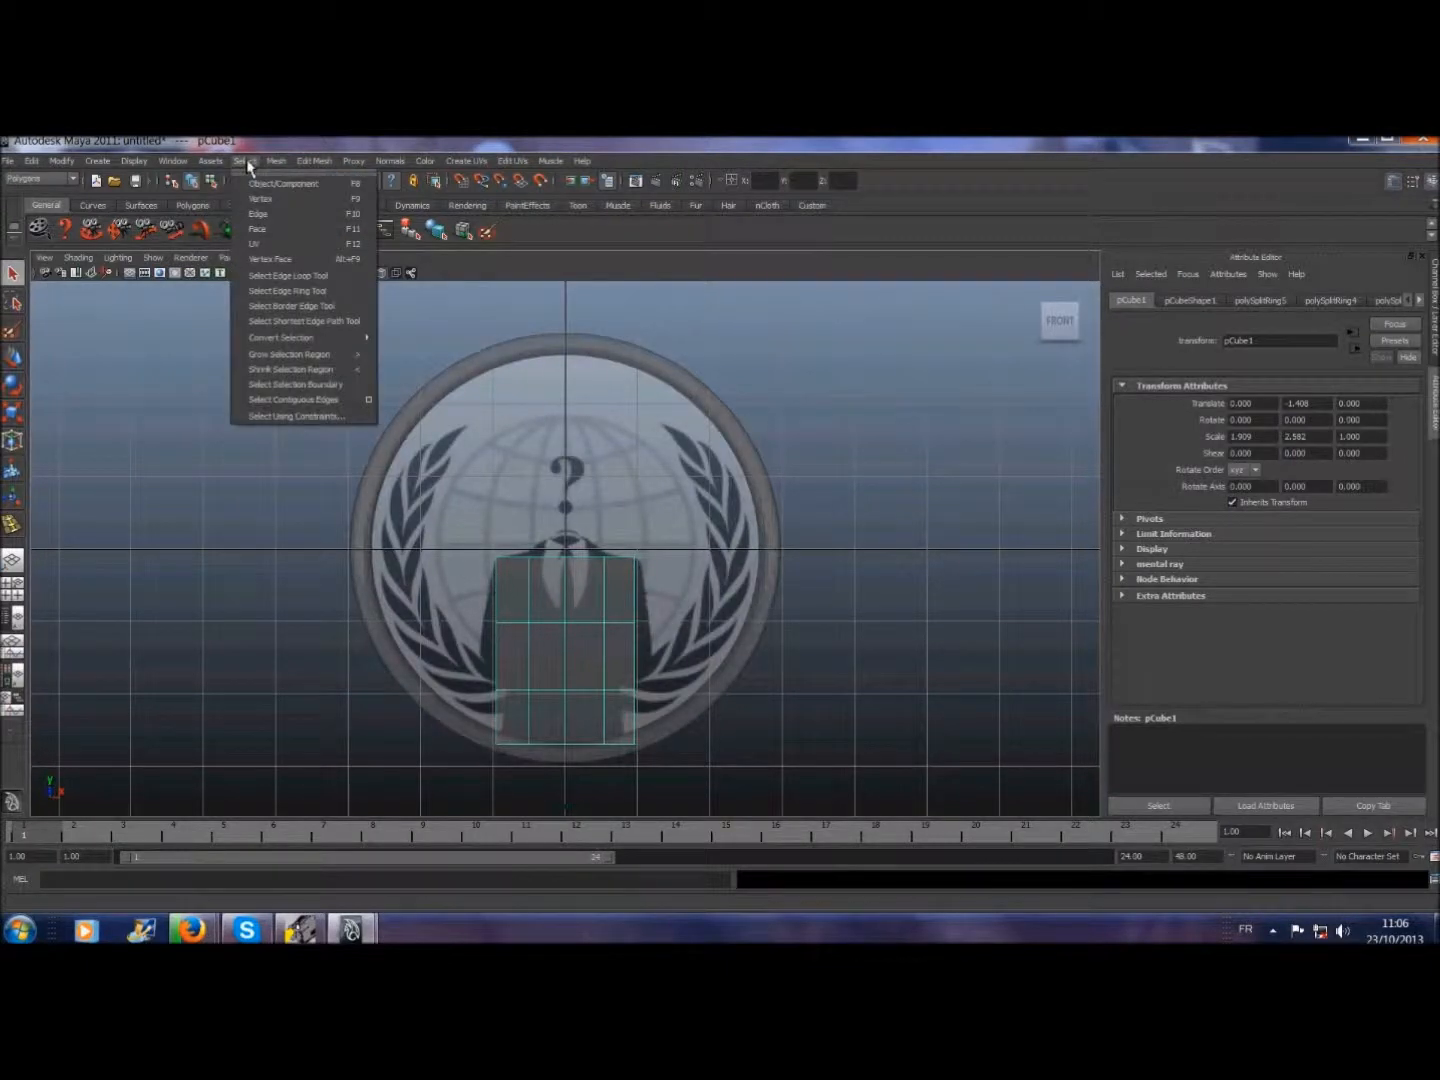
{"action": "left_click", "coordinate": [262, 216]}
{"action": "left_click_drag", "start_coordinate": [474, 622], "coordinate": [698, 640]}
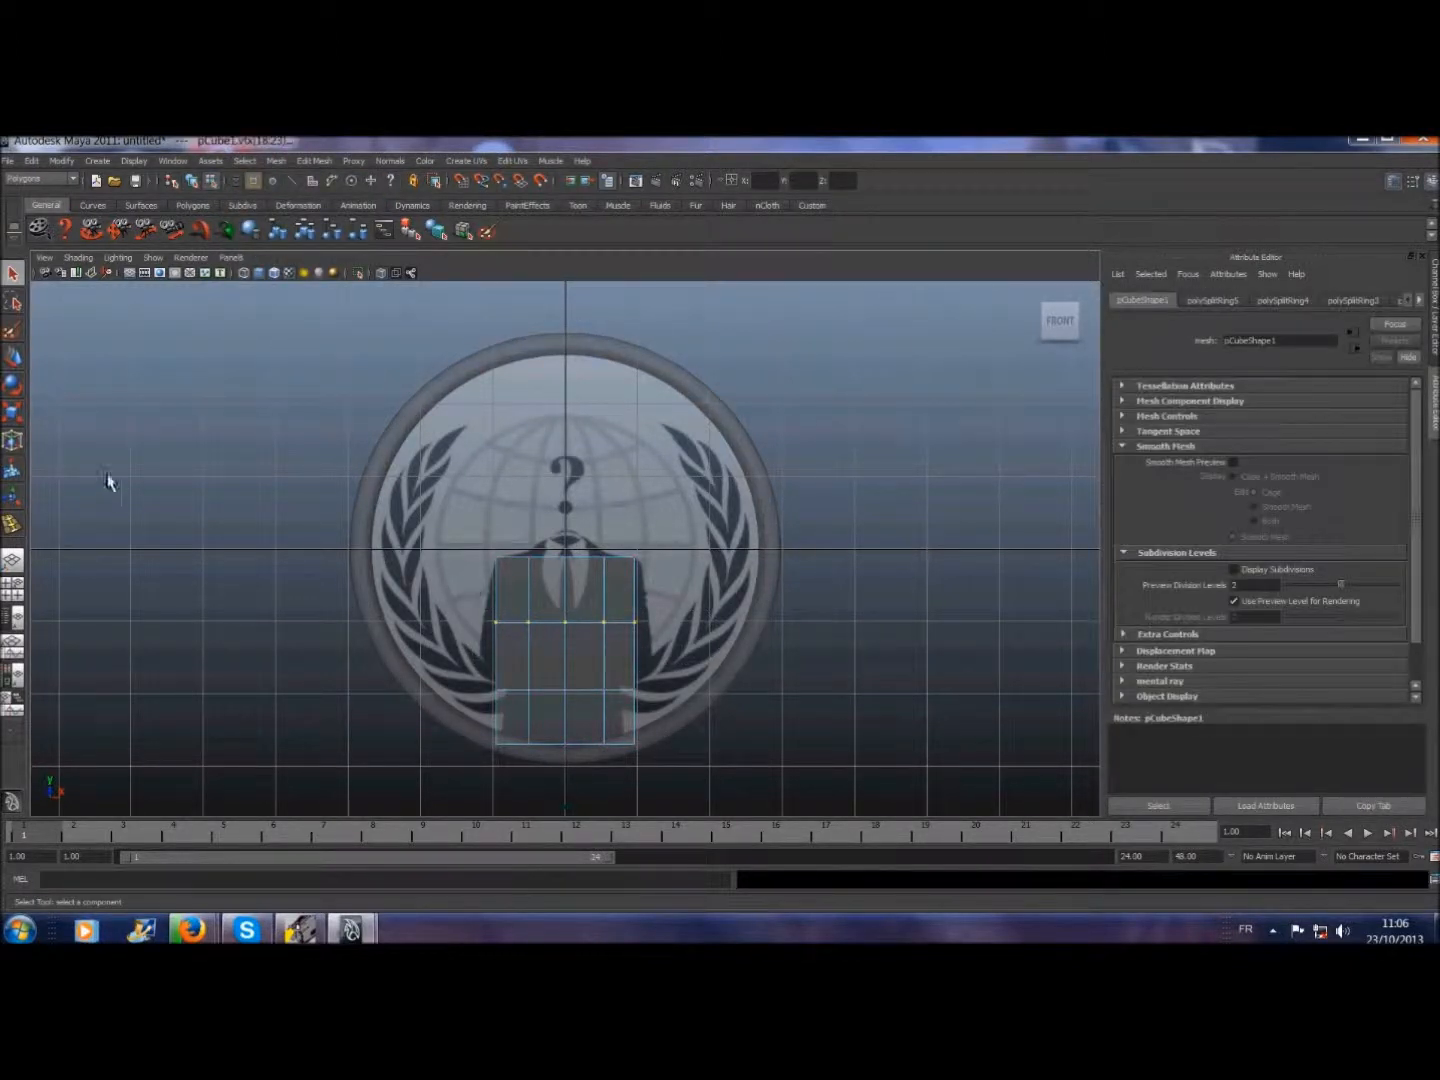
{"action": "left_click", "coordinate": [13, 412]}
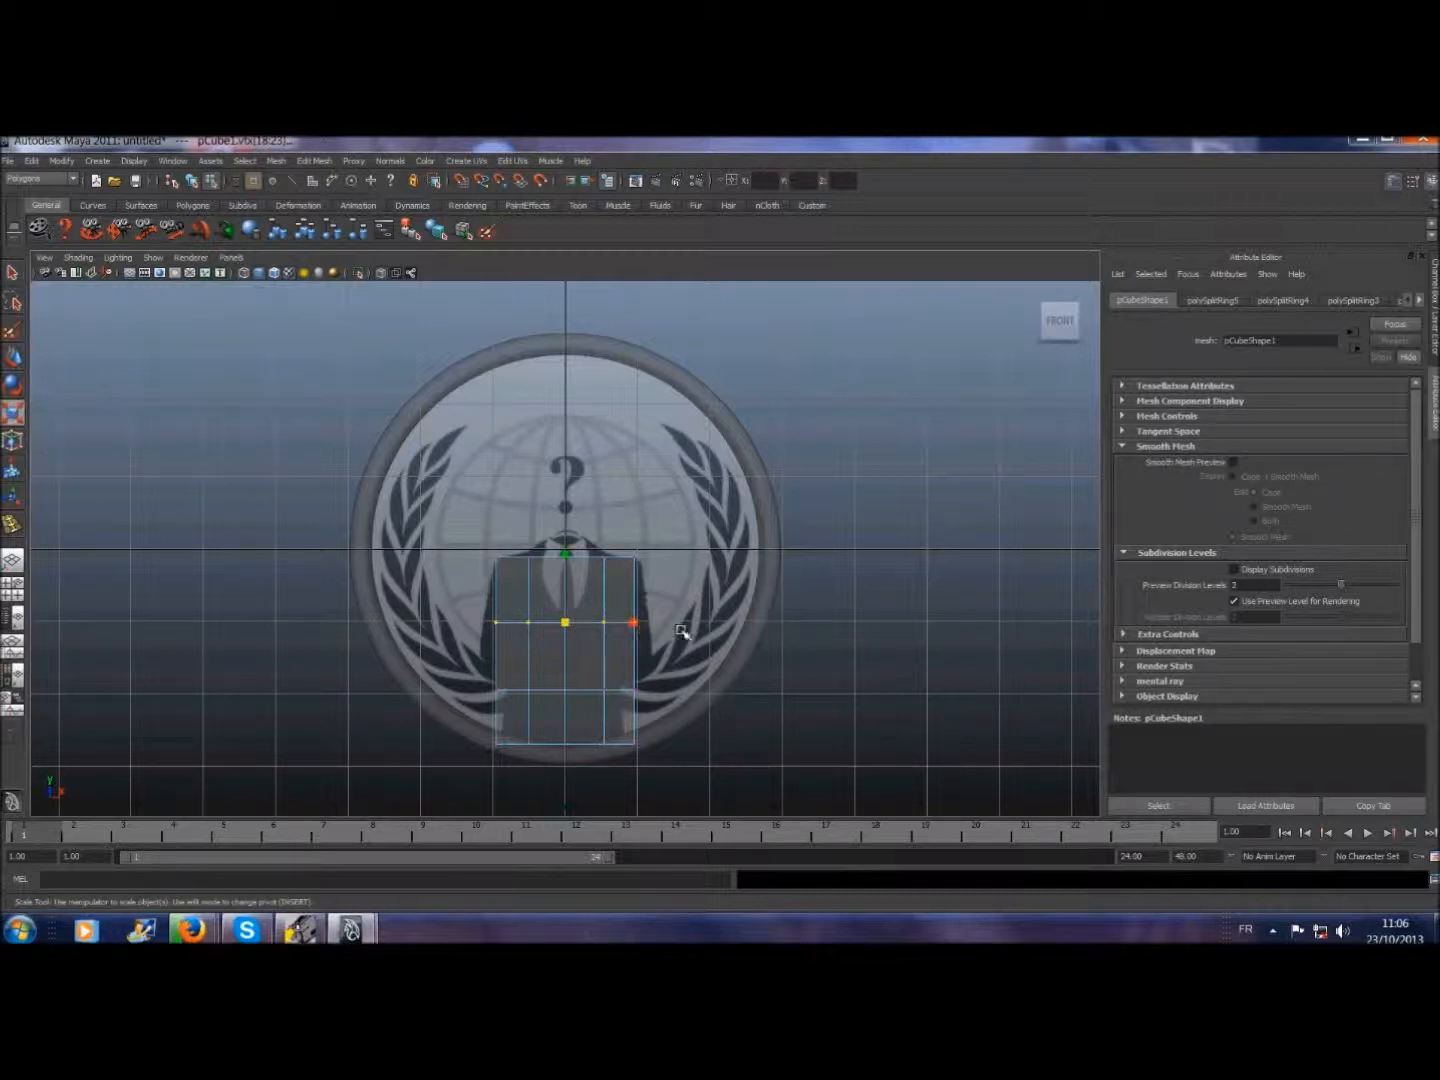
{"action": "left_click_drag", "start_coordinate": [641, 625], "coordinate": [647, 630]}
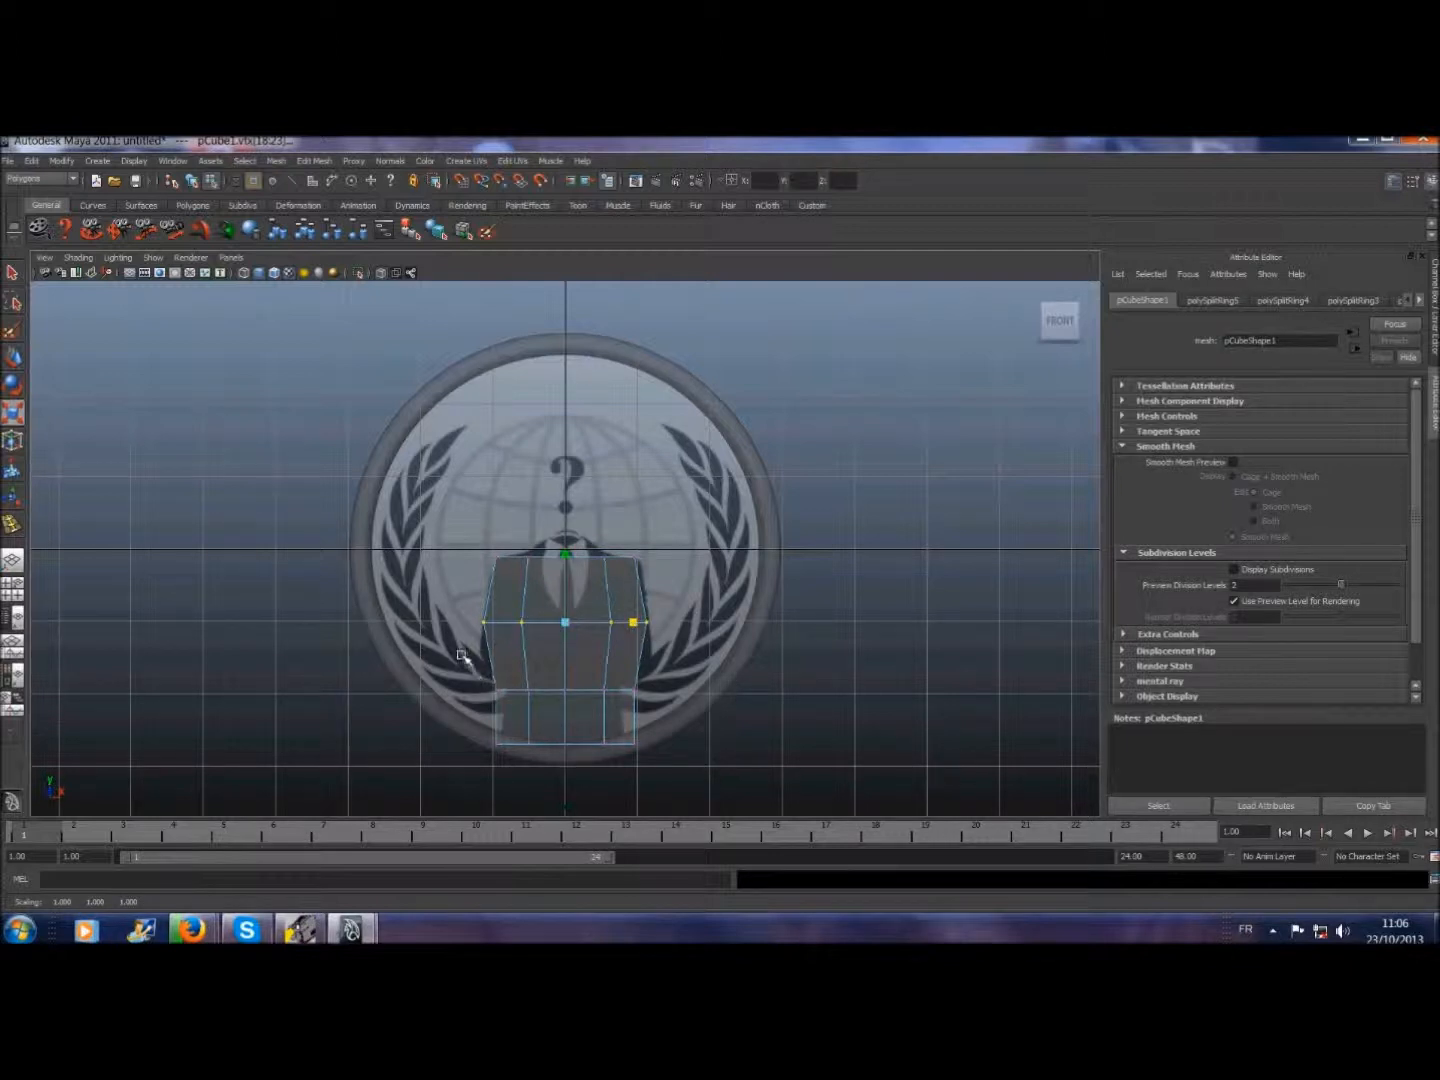
- Scale the cube's cuff-level row and bottom row of vertices narrower horizontally to taper the lower part of the suit
{"action": "left_click_drag", "start_coordinate": [477, 672], "coordinate": [626, 694]}
{"action": "left_click_drag", "start_coordinate": [477, 704], "coordinate": [713, 783]}
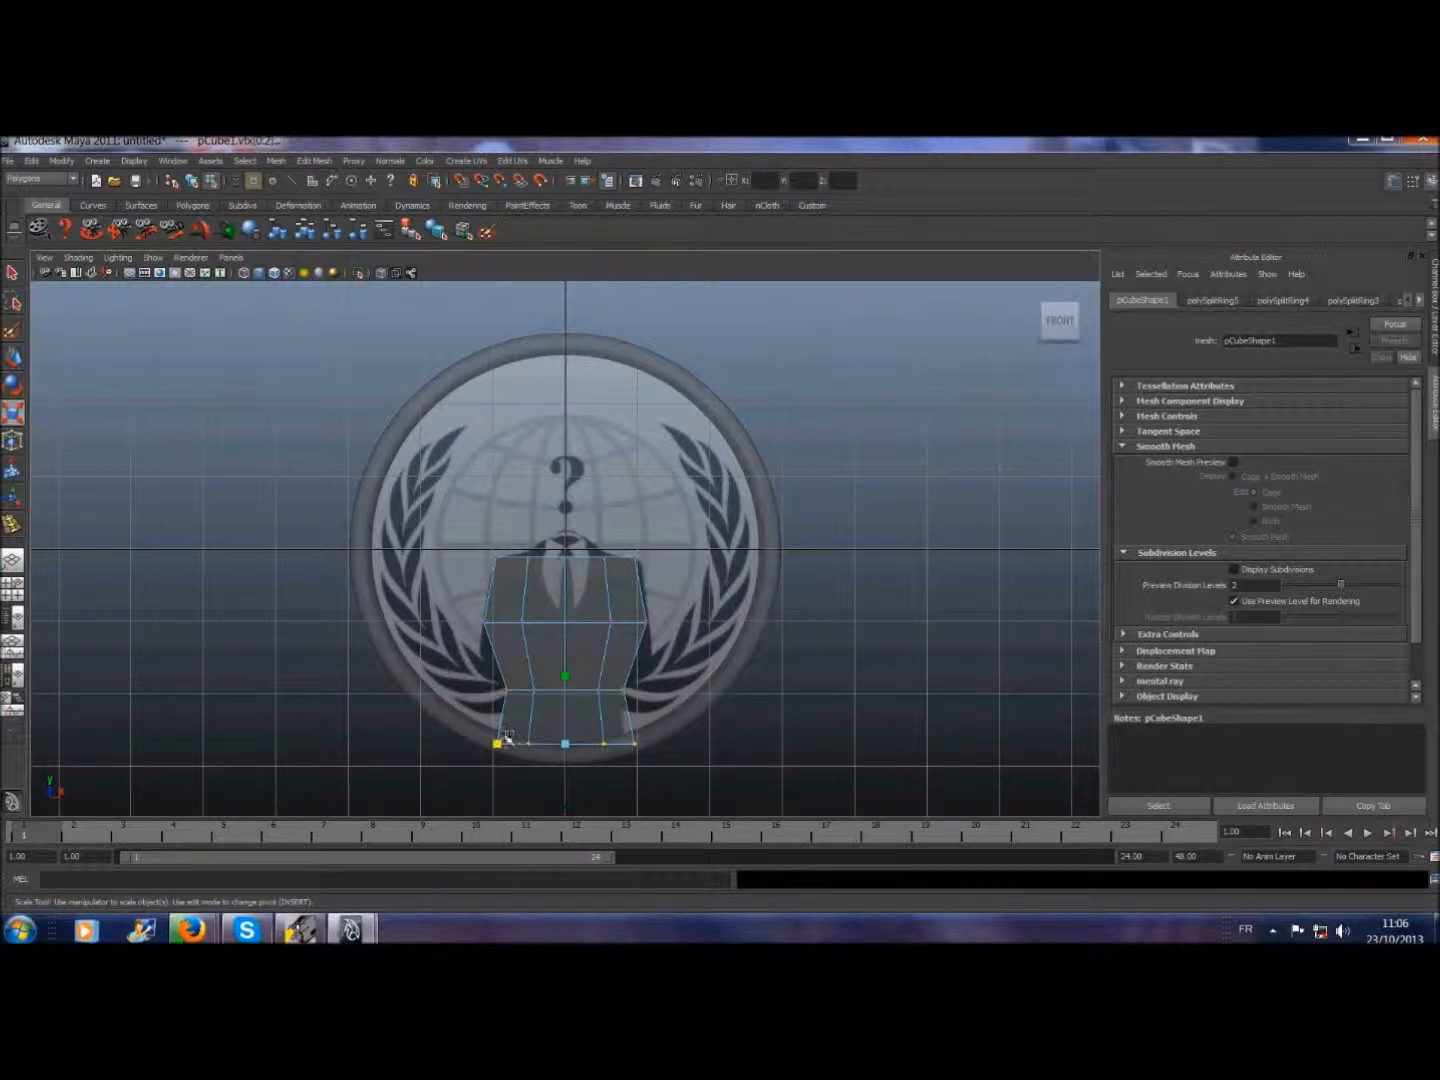
{"action": "left_click", "coordinate": [498, 746]}
{"action": "left_click_drag", "start_coordinate": [500, 748], "coordinate": [499, 748]}
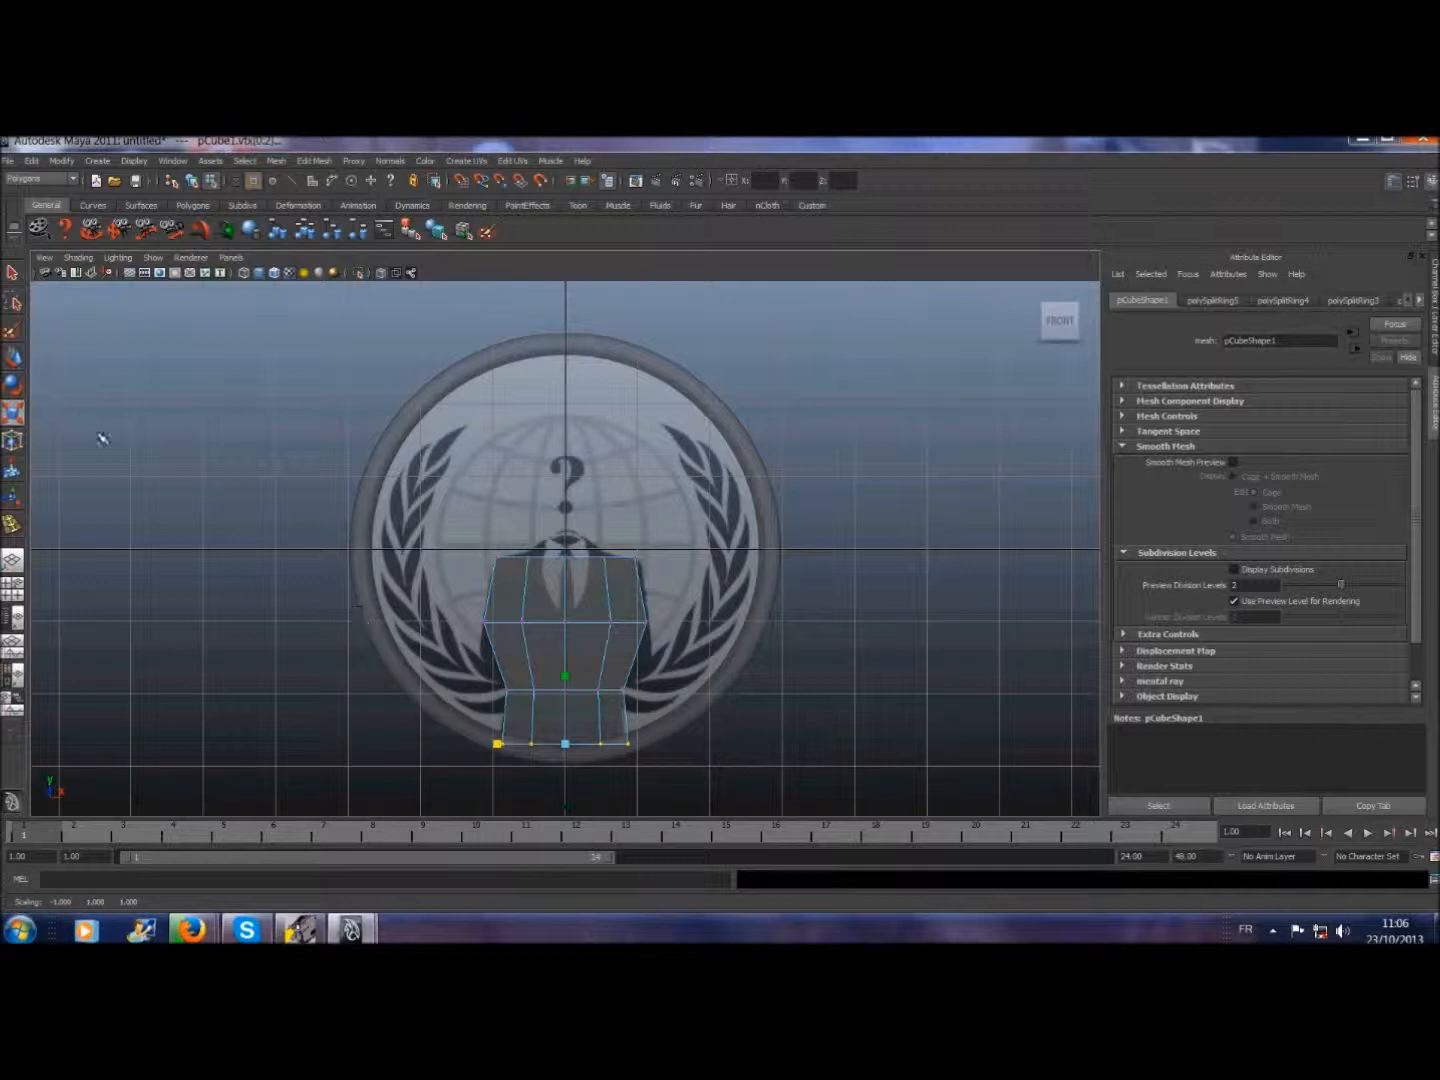
{"action": "left_click", "coordinate": [14, 273]}
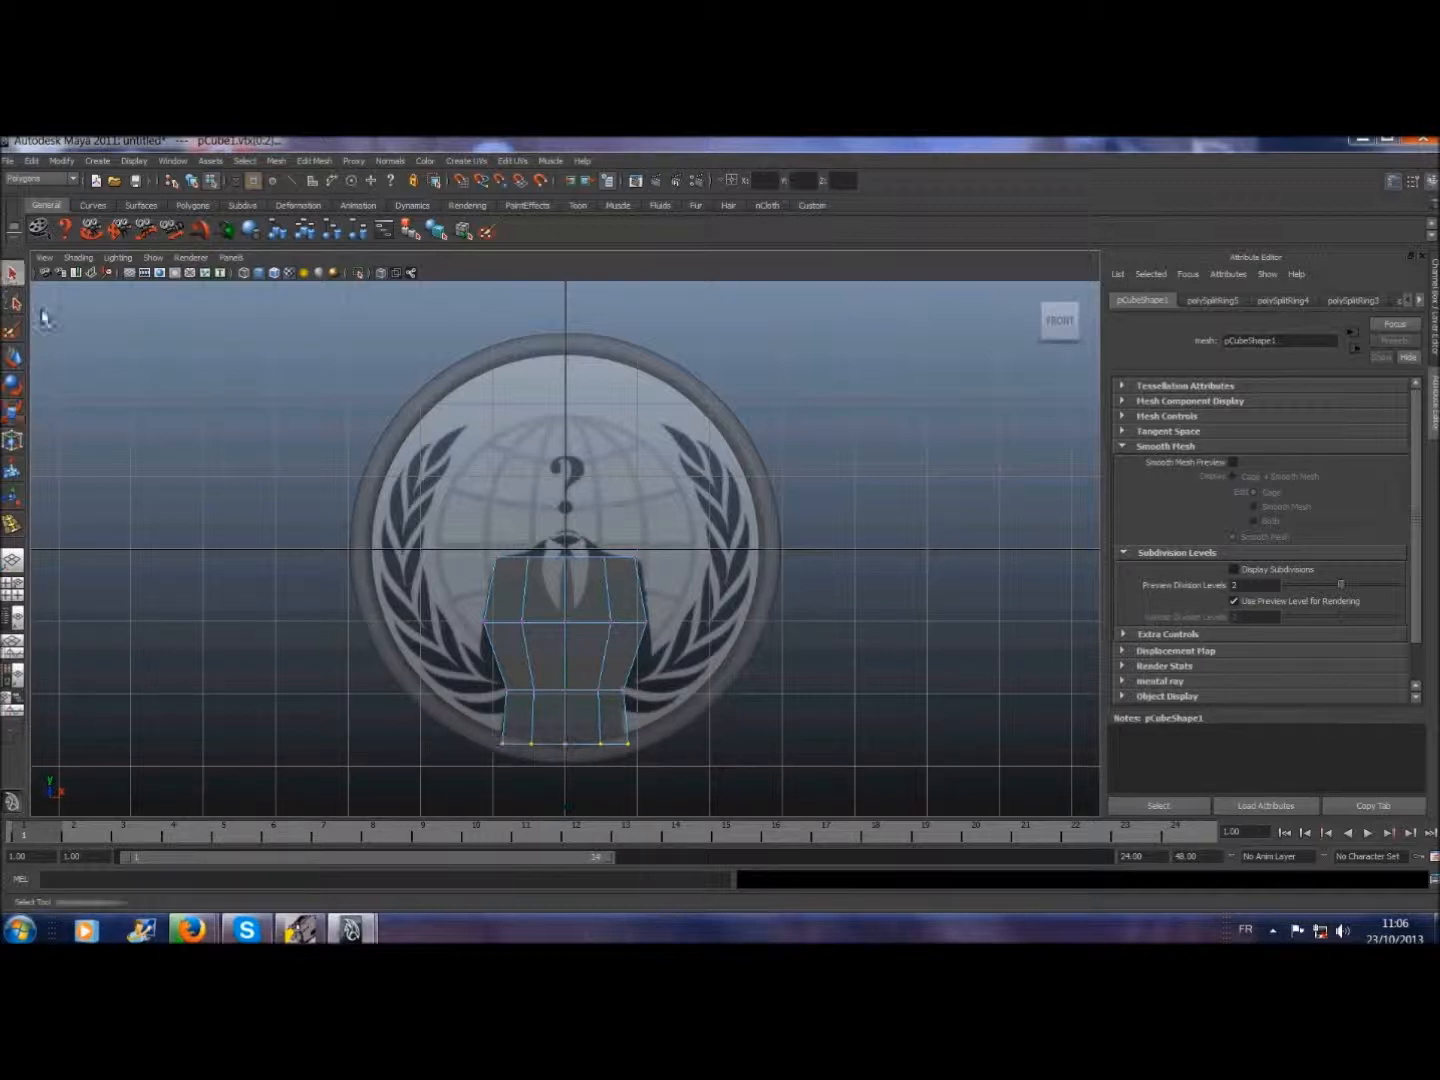
- Insert a horizontal edge loop midway between the chest and cuff rows and scale it wider to follow the suit's elbows
{"action": "left_click", "coordinate": [314, 161]}
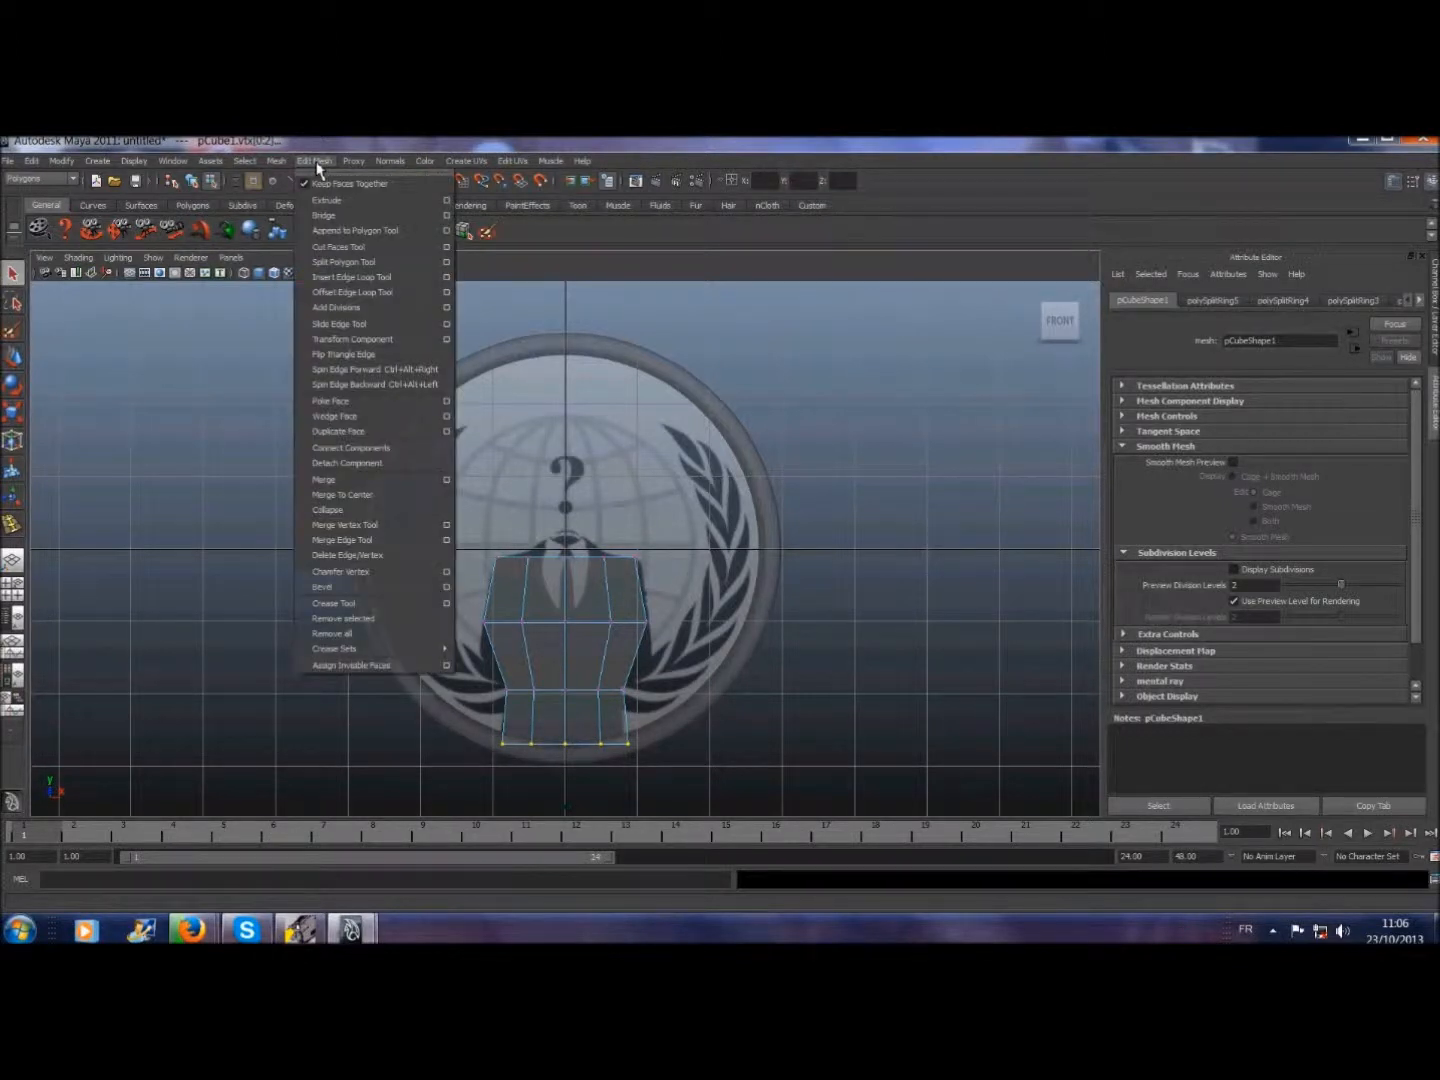
{"action": "left_click", "coordinate": [340, 278]}
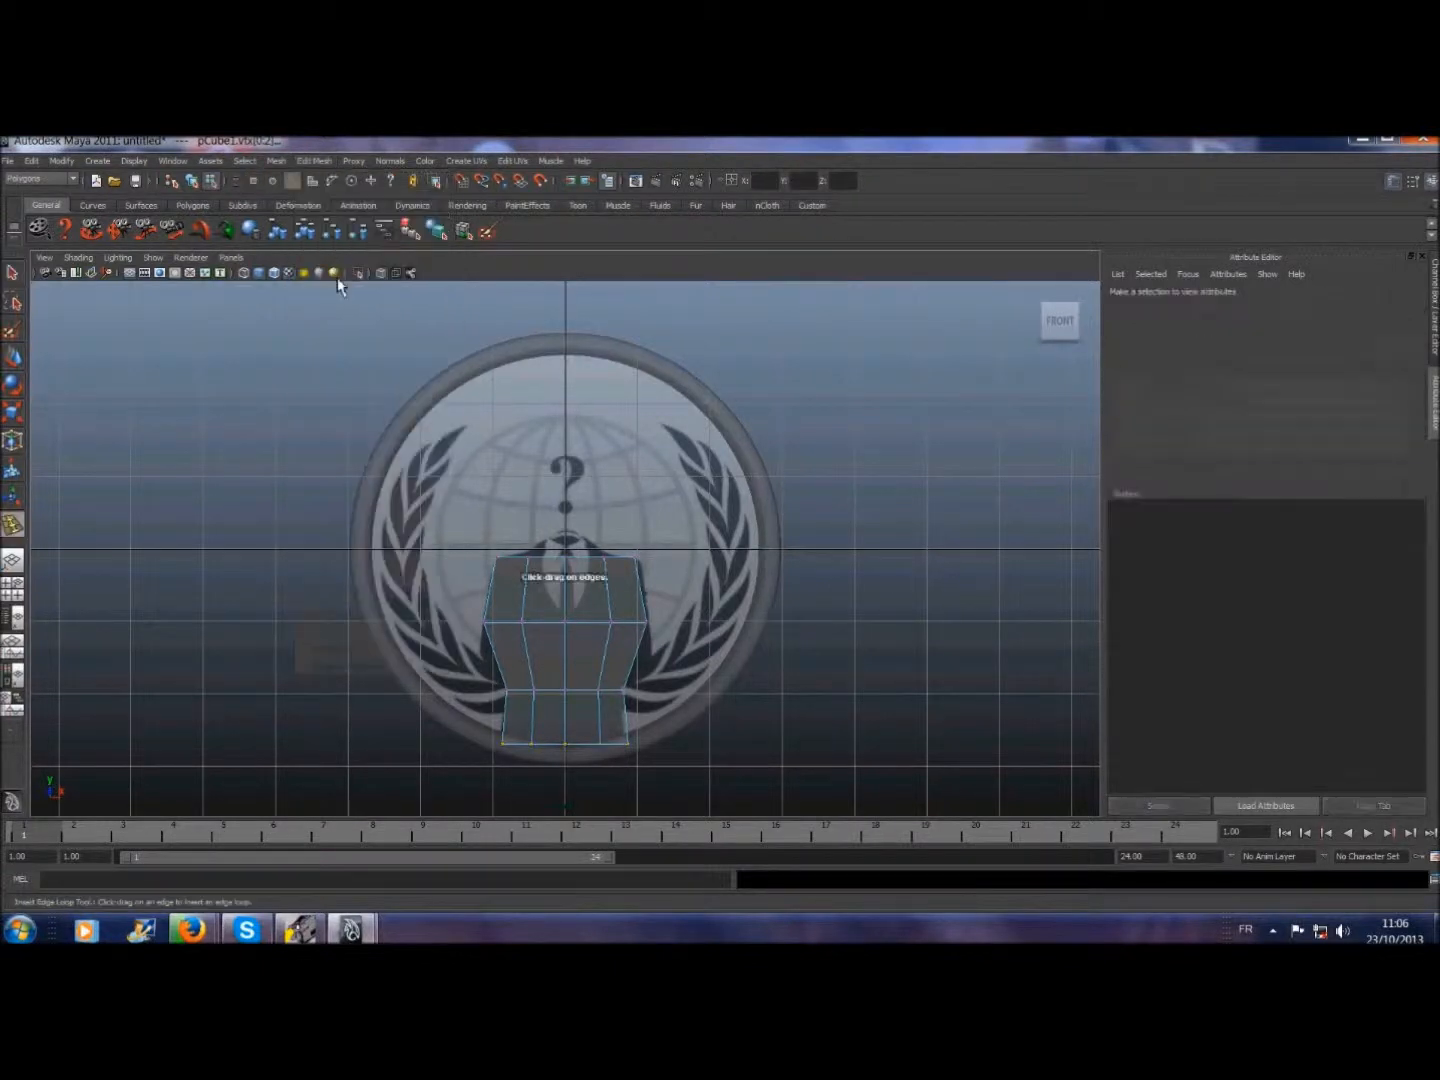
{"action": "left_click", "coordinate": [533, 660]}
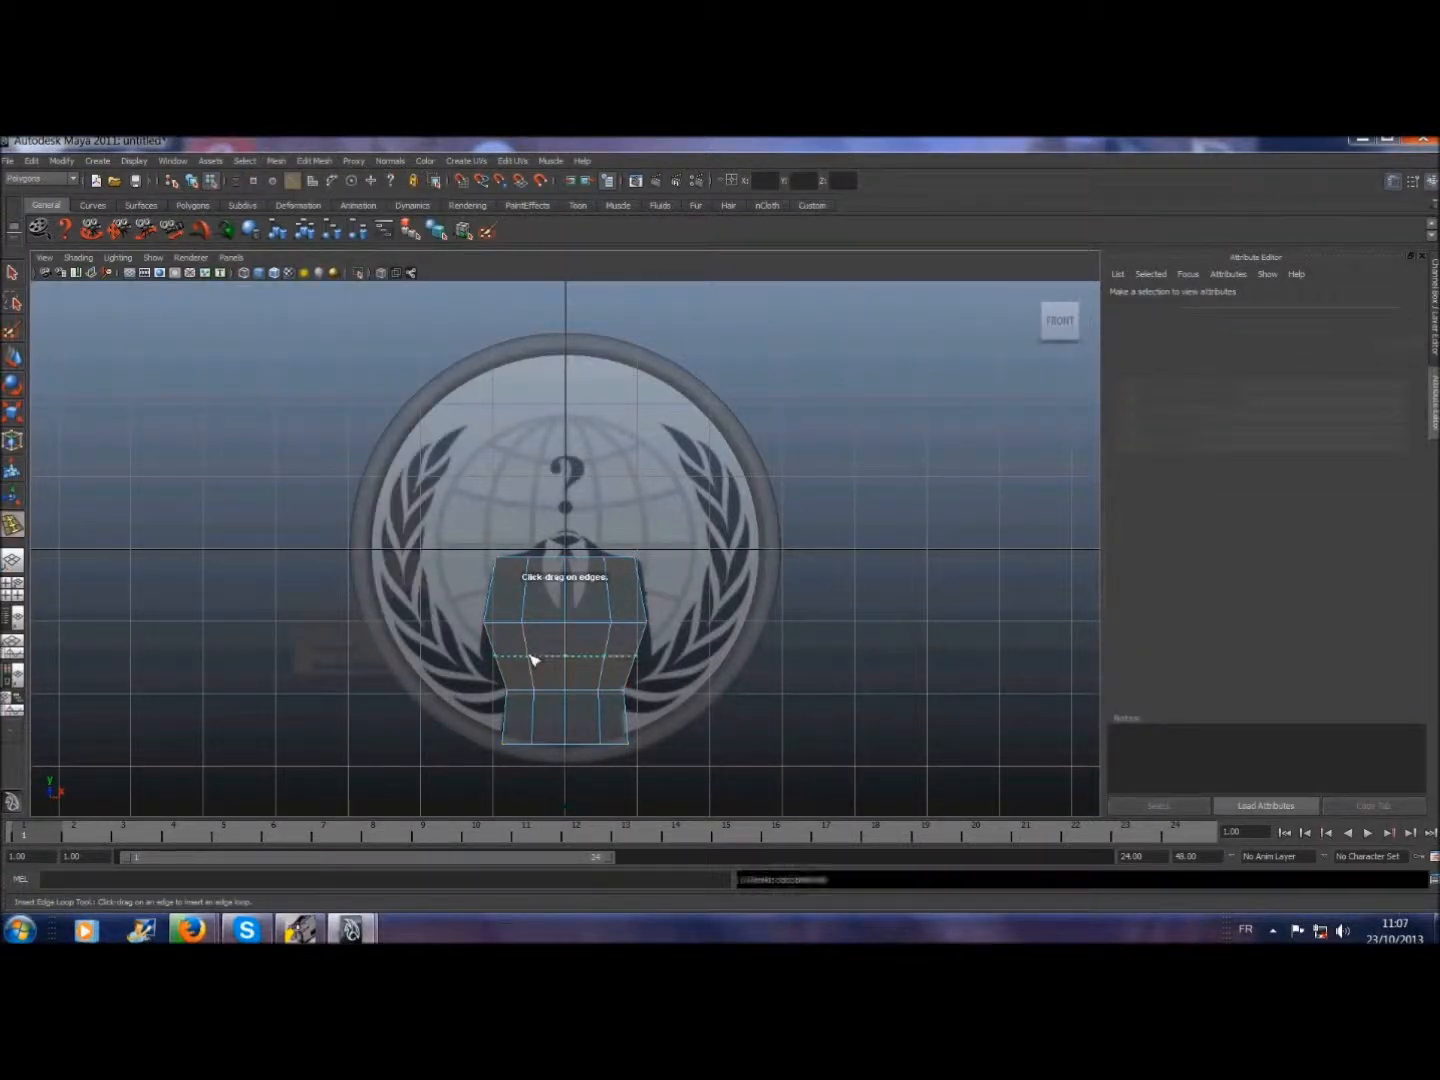
{"action": "left_click", "coordinate": [14, 415]}
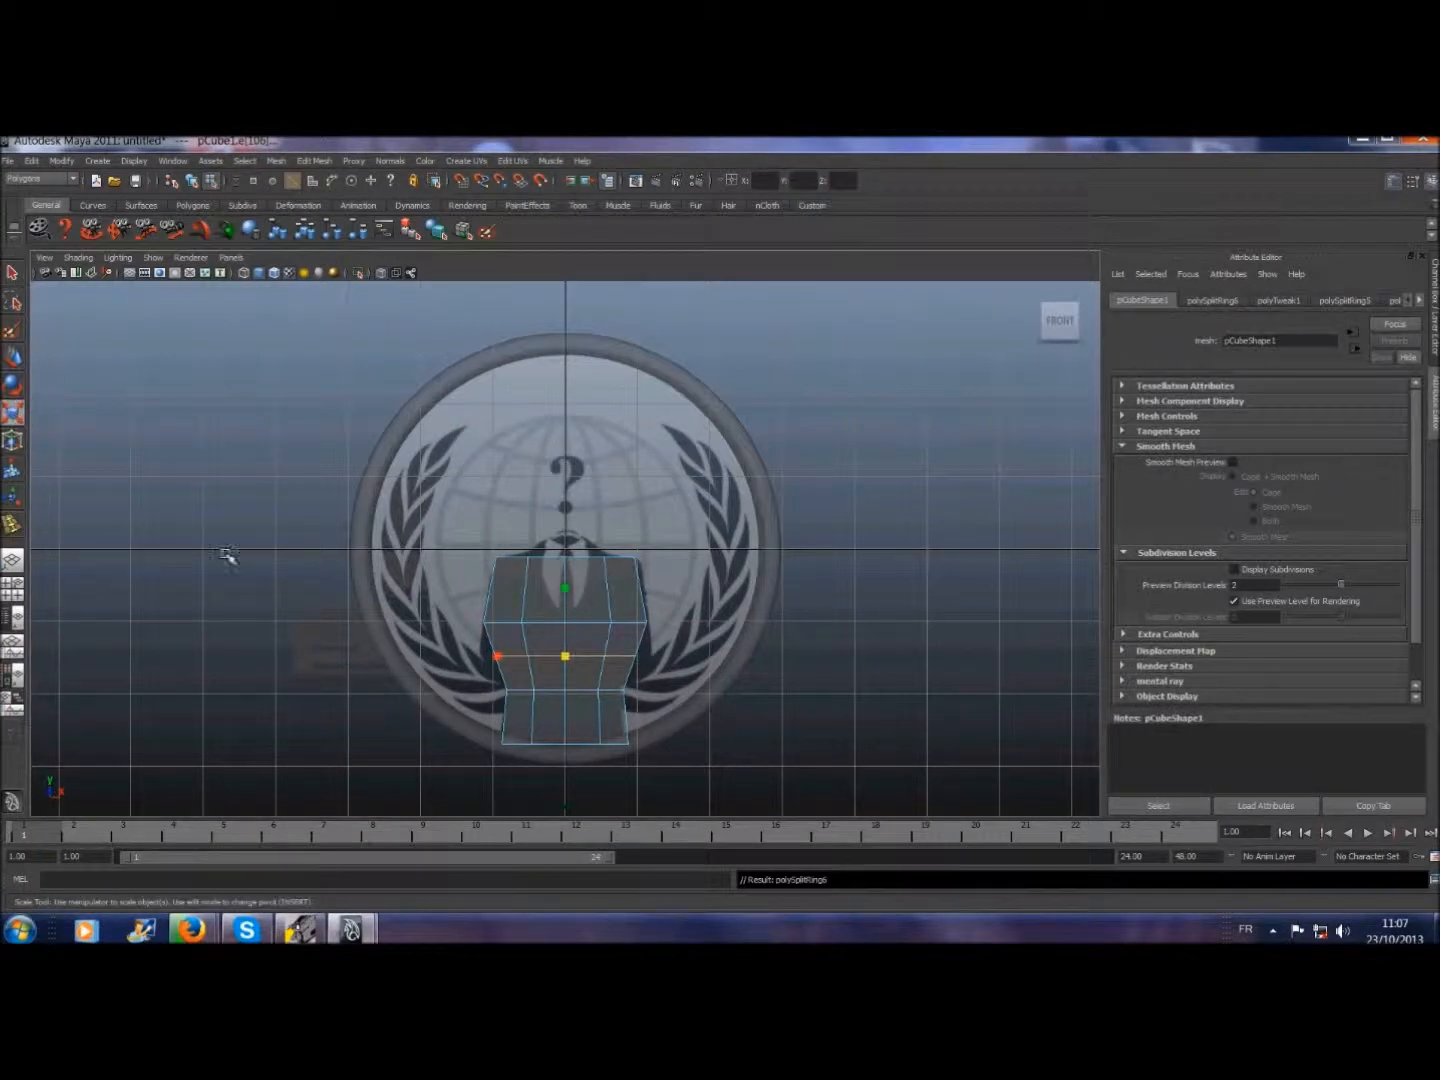
{"action": "left_click_drag", "start_coordinate": [495, 657], "coordinate": [486, 657]}
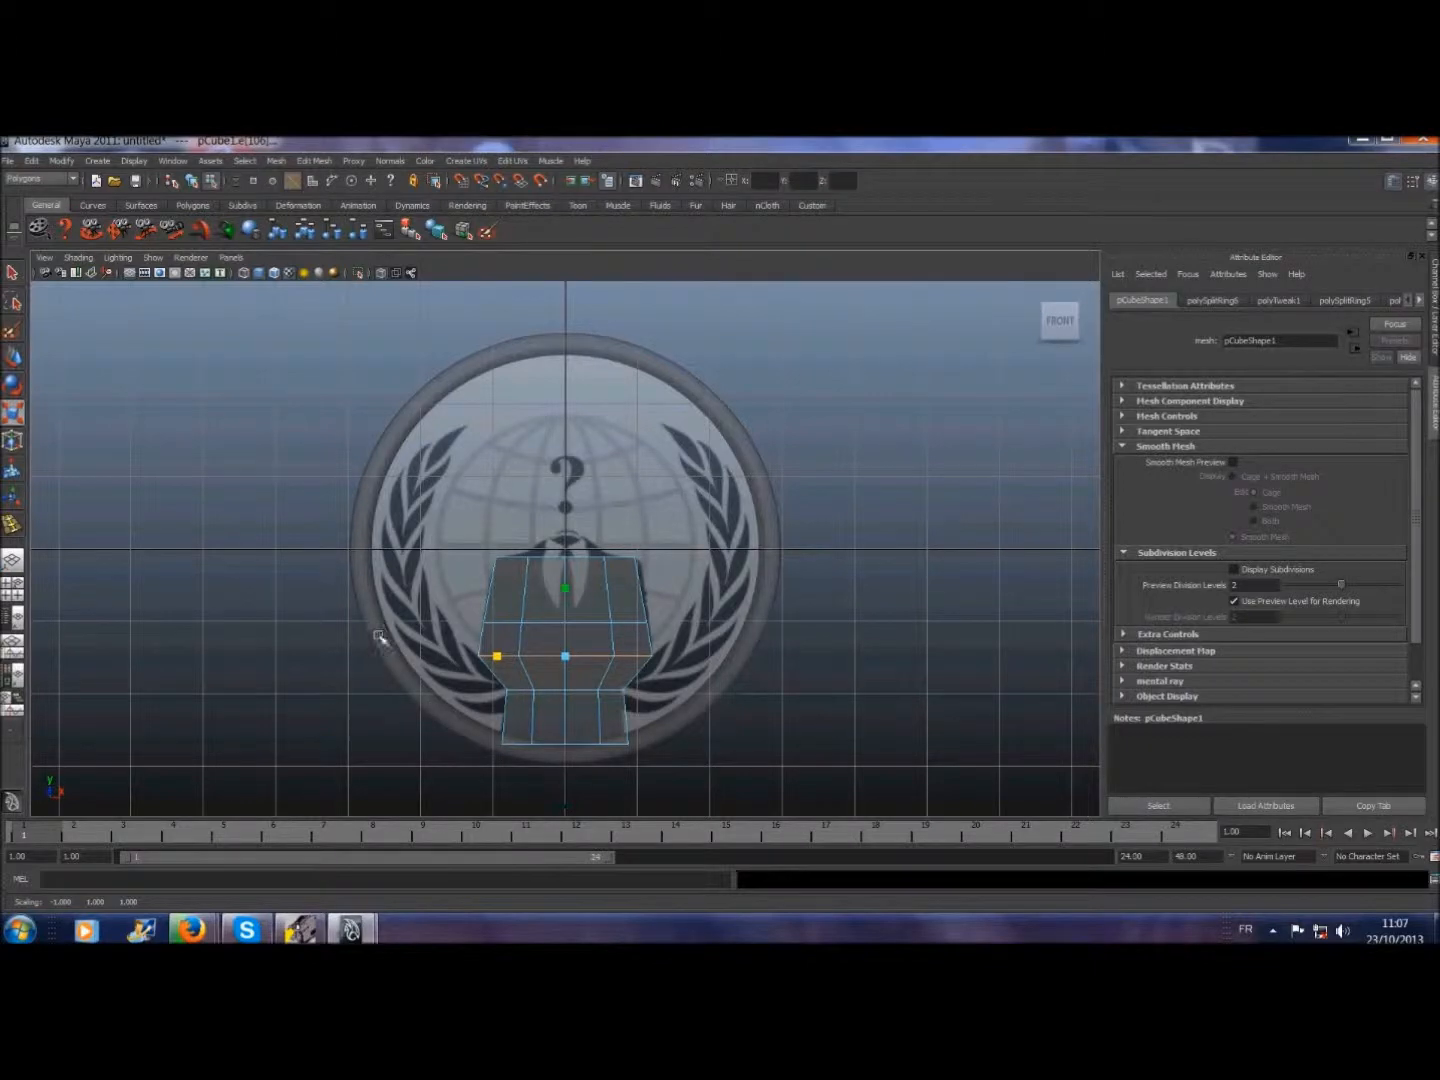
- Enable Smooth Mesh Preview for the suit's cube
{"action": "scroll", "coordinate": [376, 642], "scroll_direction": "up", "scroll_amount": 1}
{"action": "scroll", "coordinate": [376, 642], "scroll_direction": "up", "scroll_amount": 1}
{"action": "scroll", "coordinate": [374, 650], "scroll_direction": "up", "scroll_amount": 1}
{"action": "scroll", "coordinate": [374, 650], "scroll_direction": "down", "scroll_amount": 3}
{"action": "scroll", "coordinate": [375, 648], "scroll_direction": "up", "scroll_amount": 1}
{"action": "scroll", "coordinate": [372, 650], "scroll_direction": "up", "scroll_amount": 1}
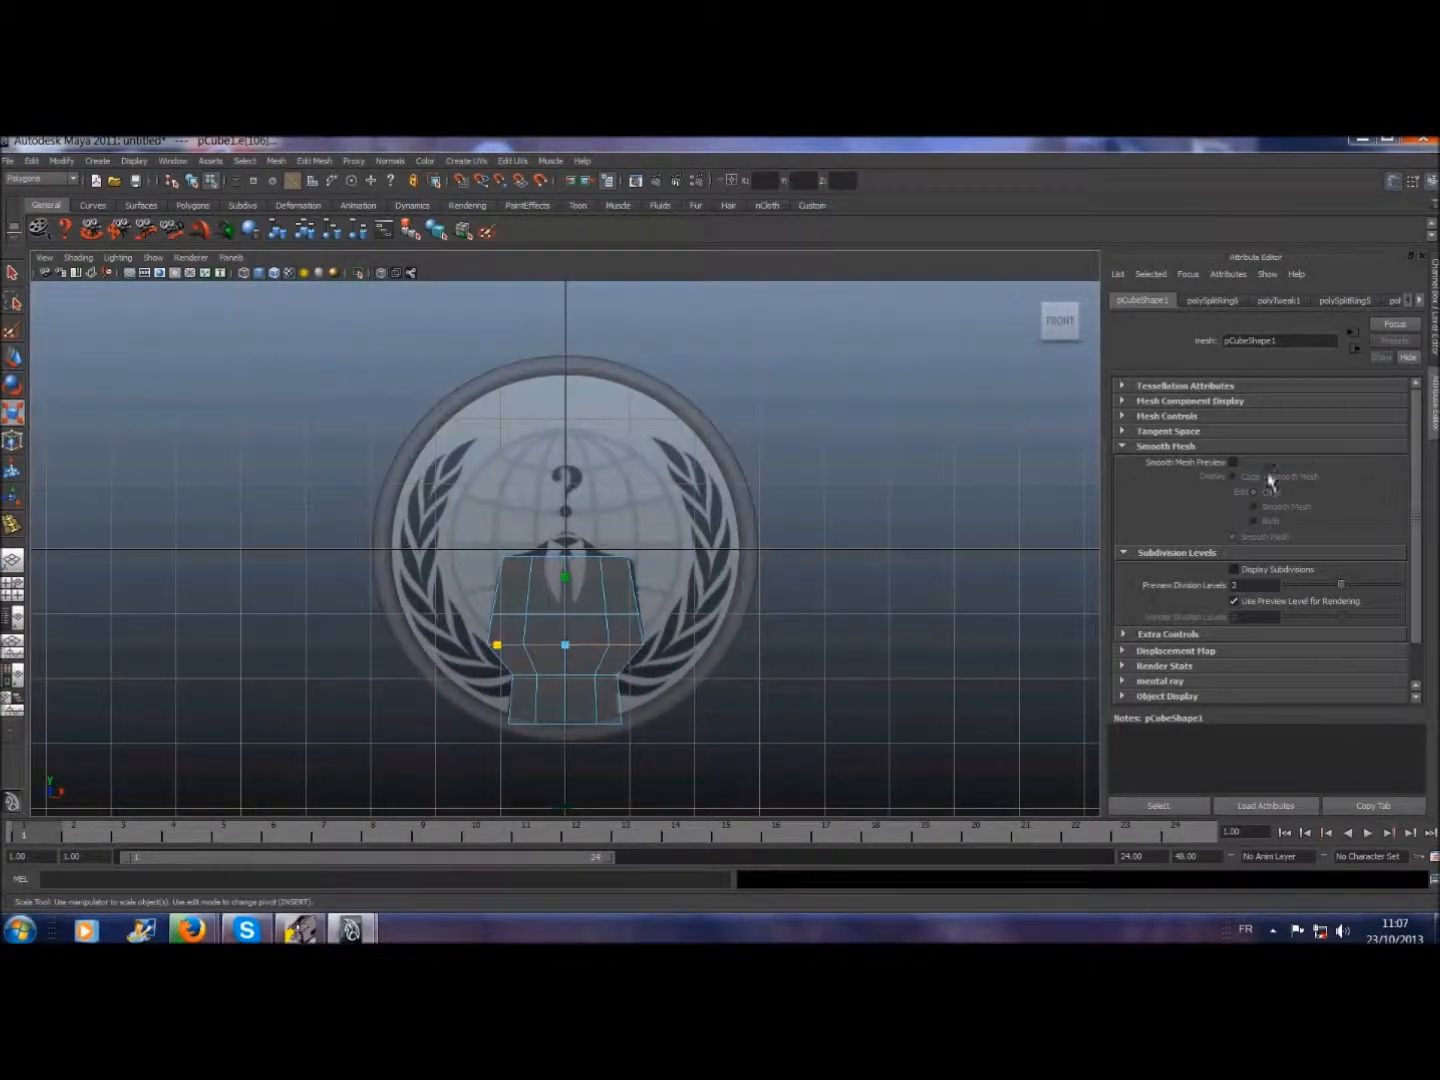
{"action": "left_click", "coordinate": [1233, 462]}
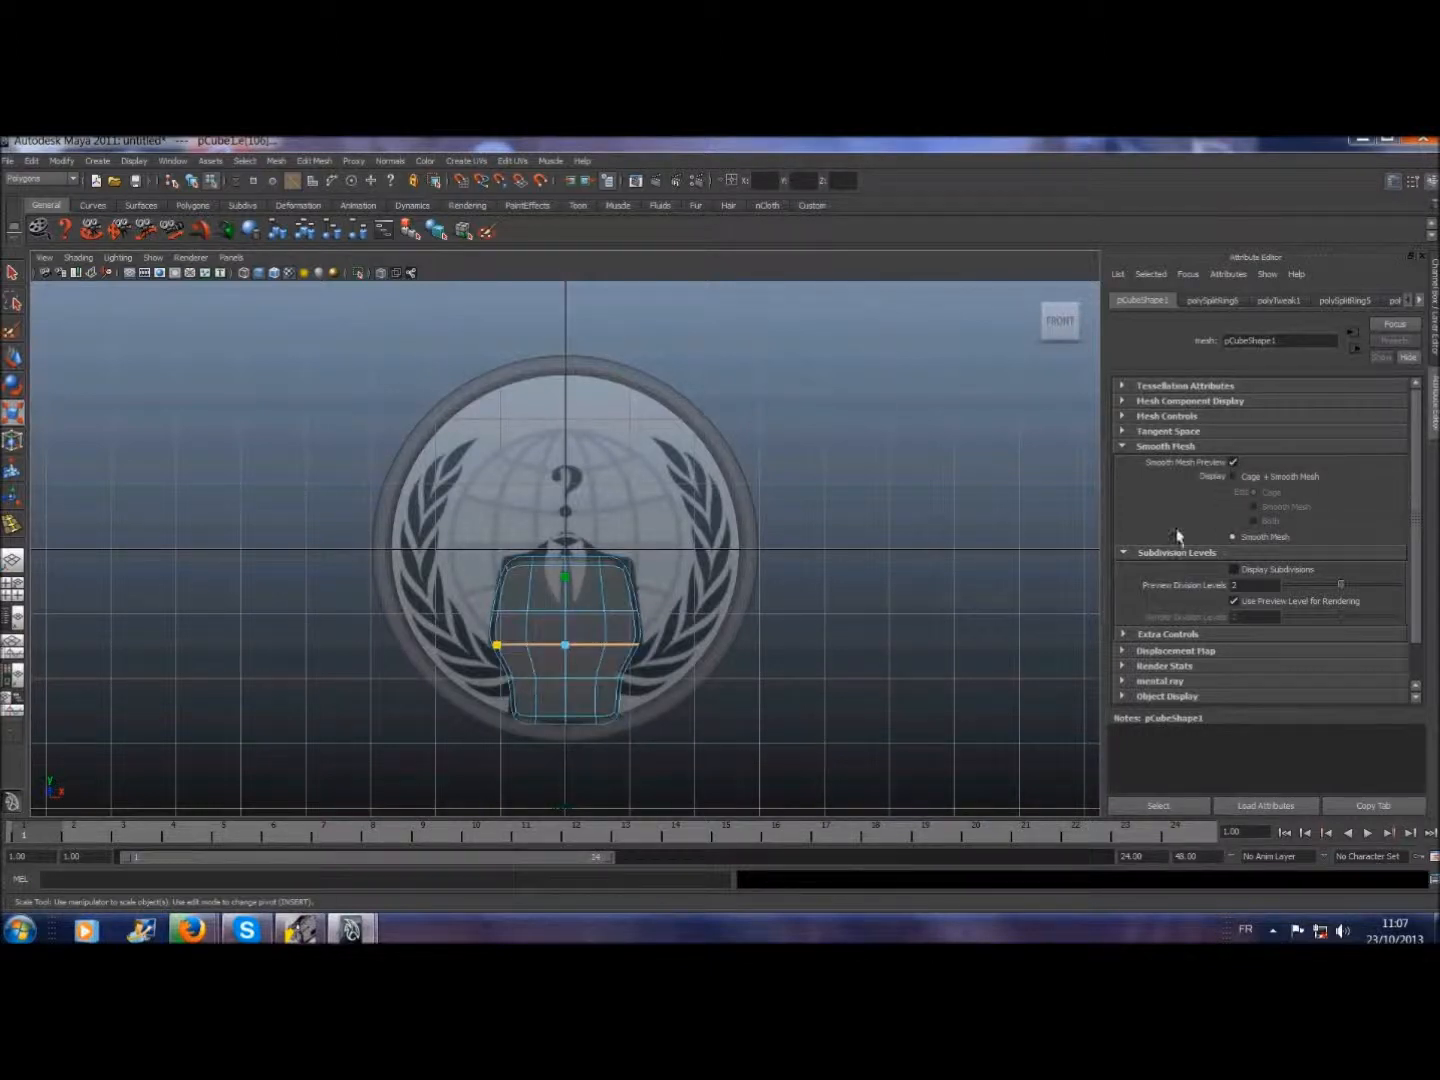
- Disable Smooth Mesh Preview for the suit's cube, clear the selection and check the mesh briefly in wireframe display
{"action": "left_click", "coordinate": [1232, 463]}
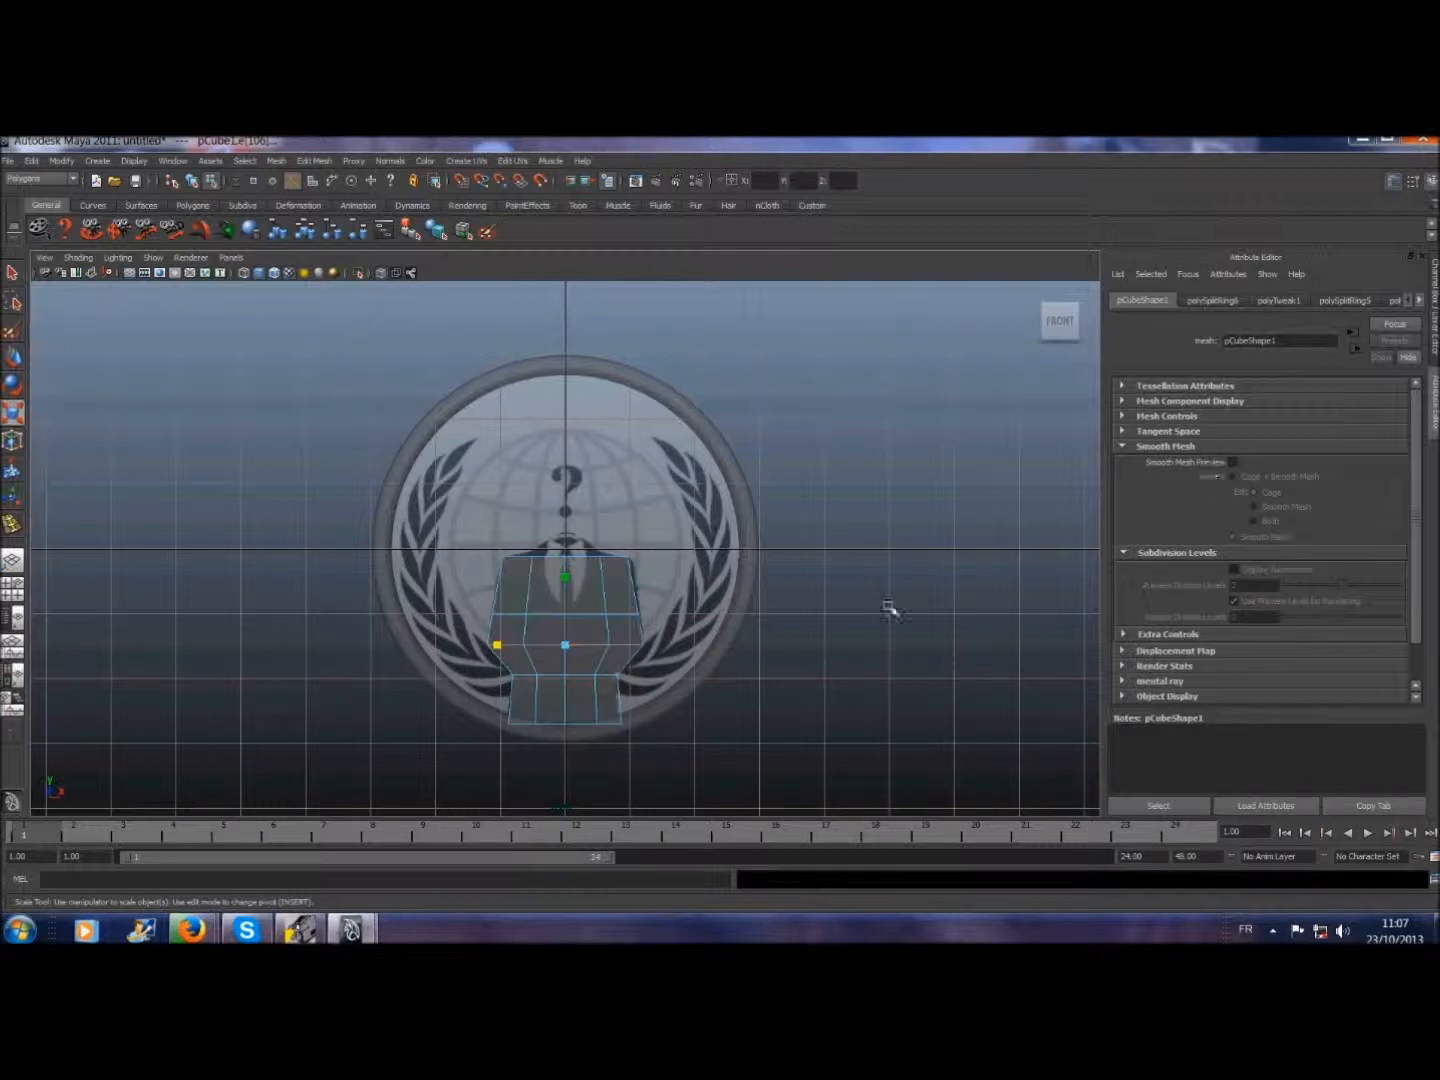
{"action": "left_click", "coordinate": [325, 533]}
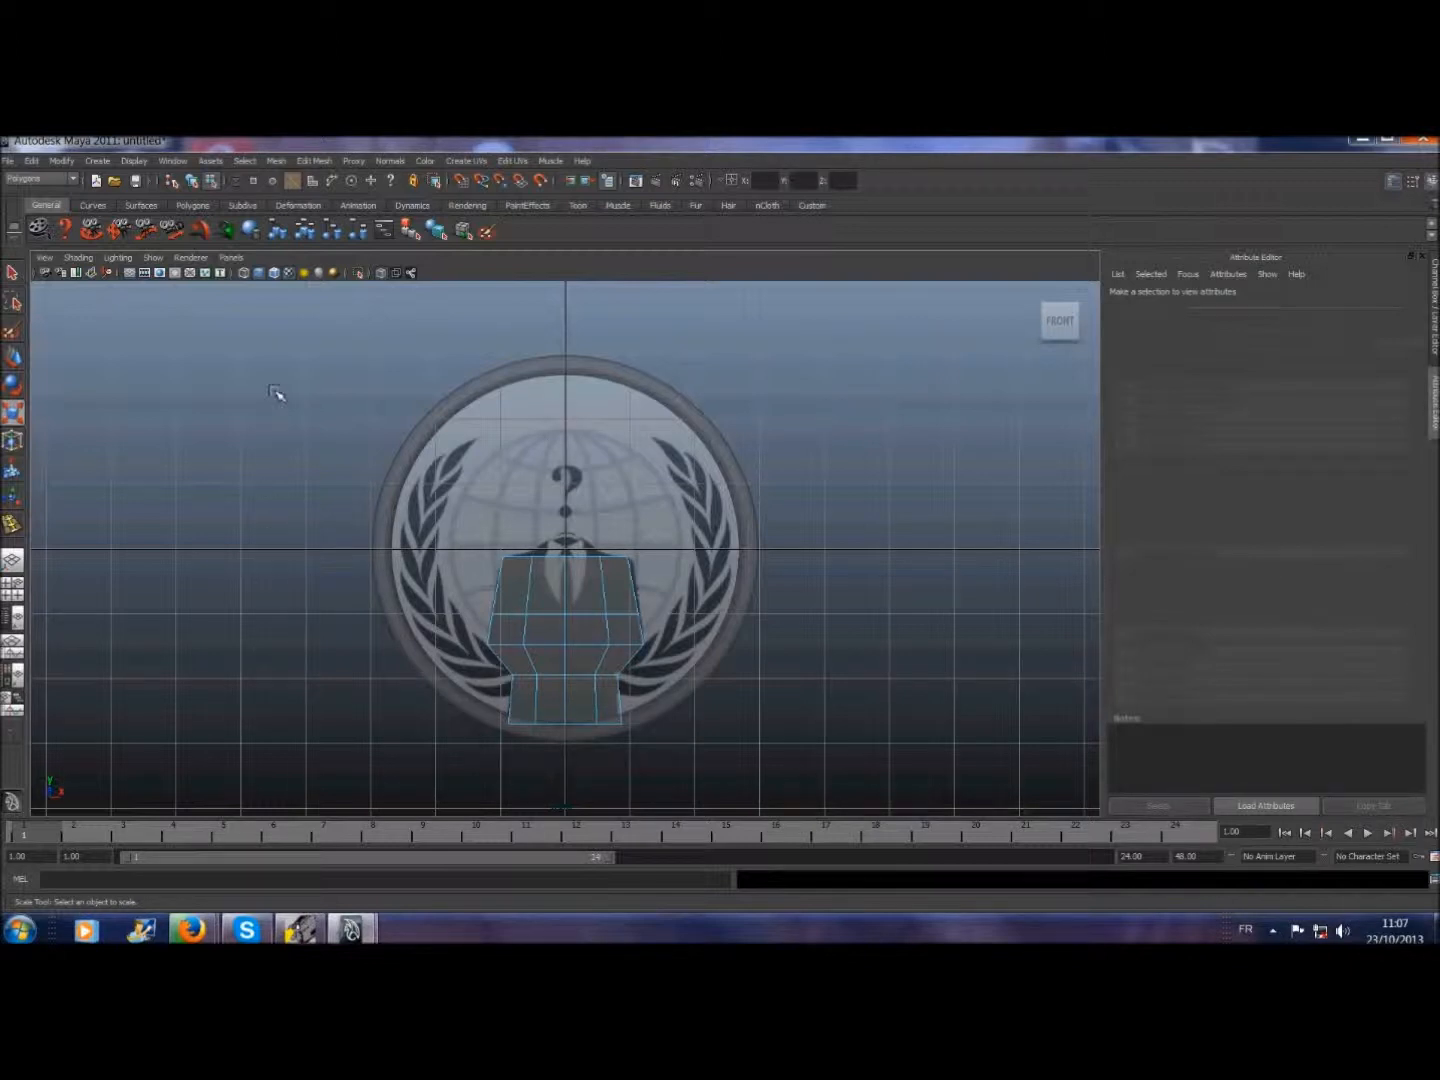
{"action": "left_click", "coordinate": [246, 281]}
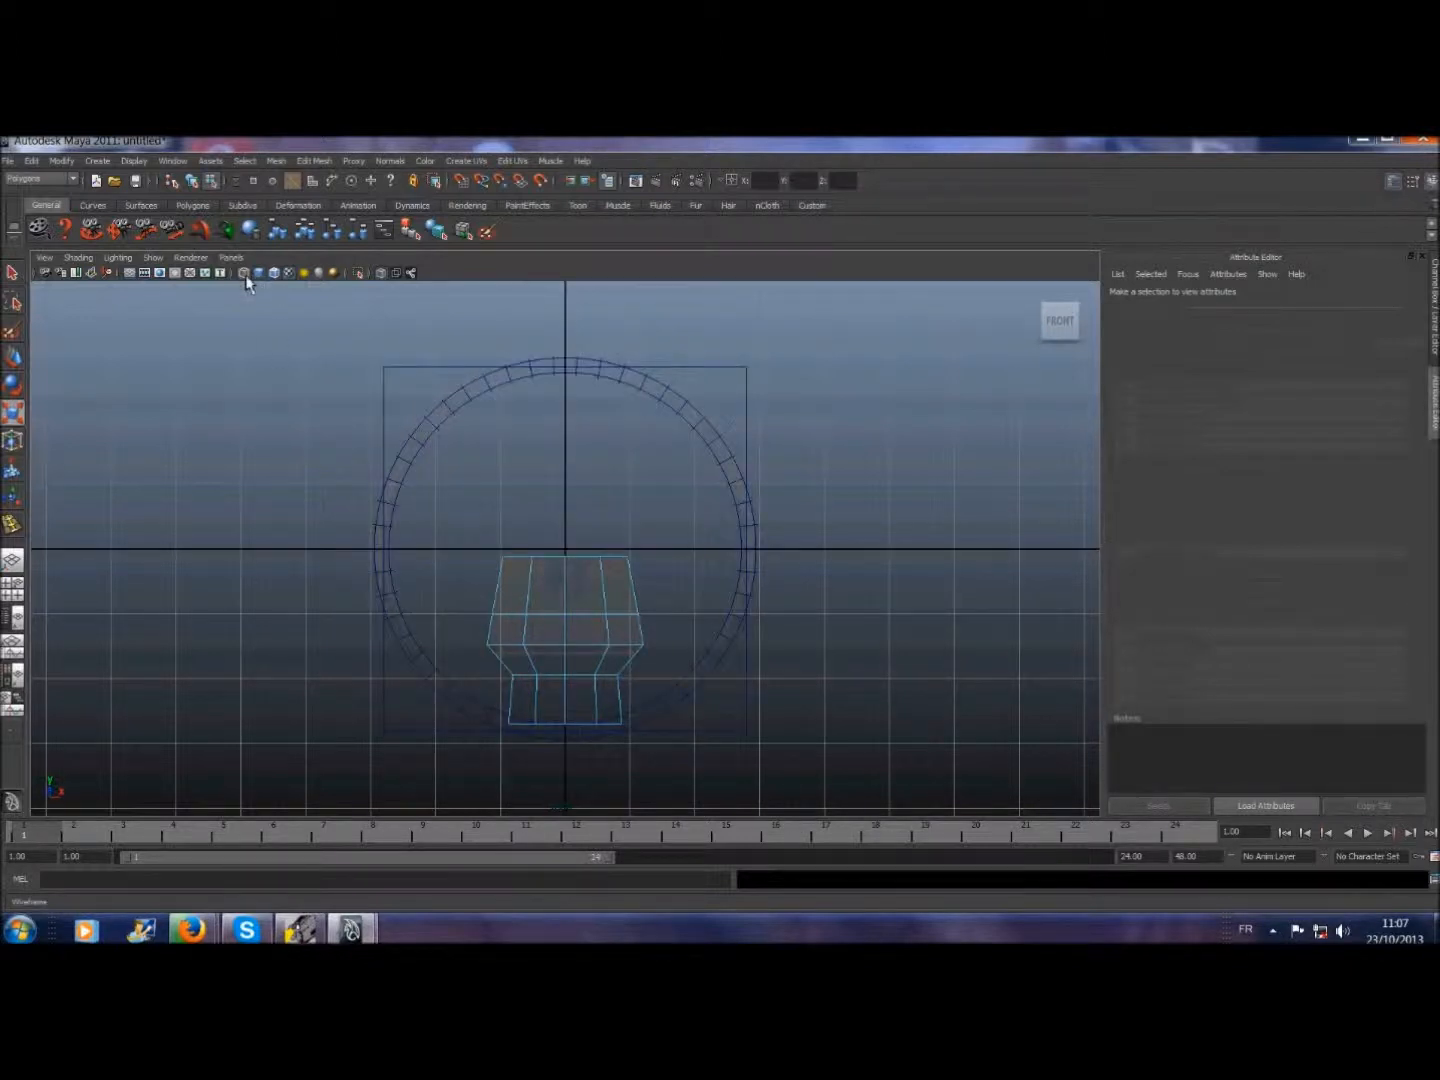
{"action": "left_click", "coordinate": [246, 277]}
{"action": "left_click", "coordinate": [246, 279]}
{"action": "left_click", "coordinate": [246, 279]}
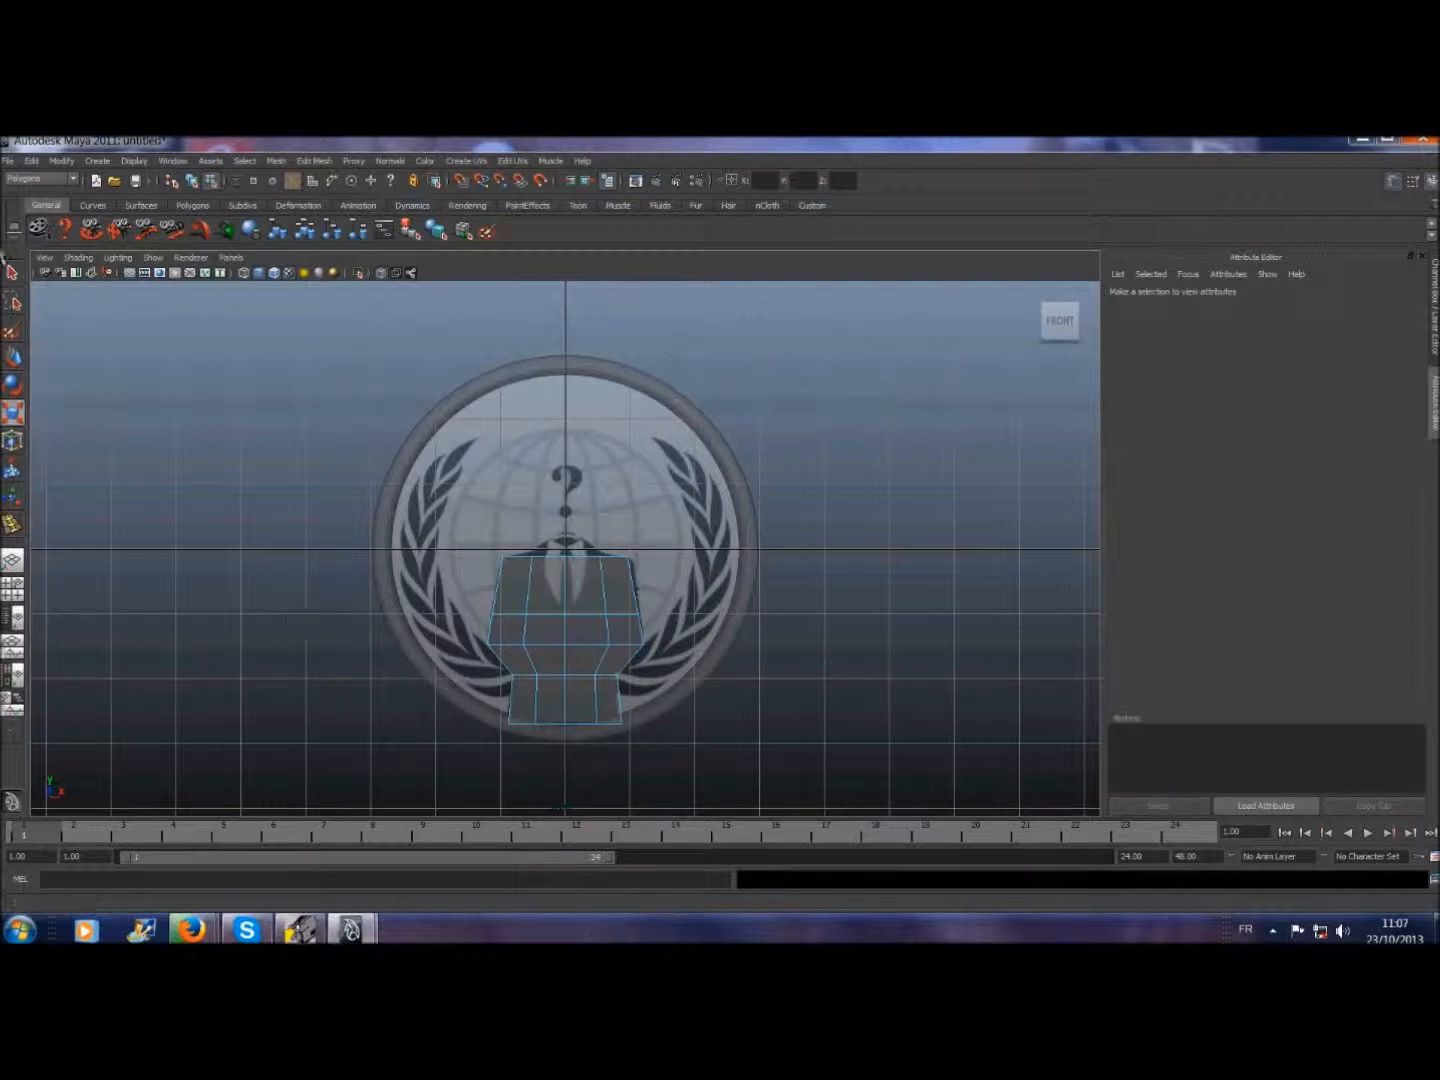
- Insert a horizontal edge loop between the suit's elbow and cuff rows, move it up close to the elbow row and check it smoothed
{"action": "left_click", "coordinate": [12, 273]}
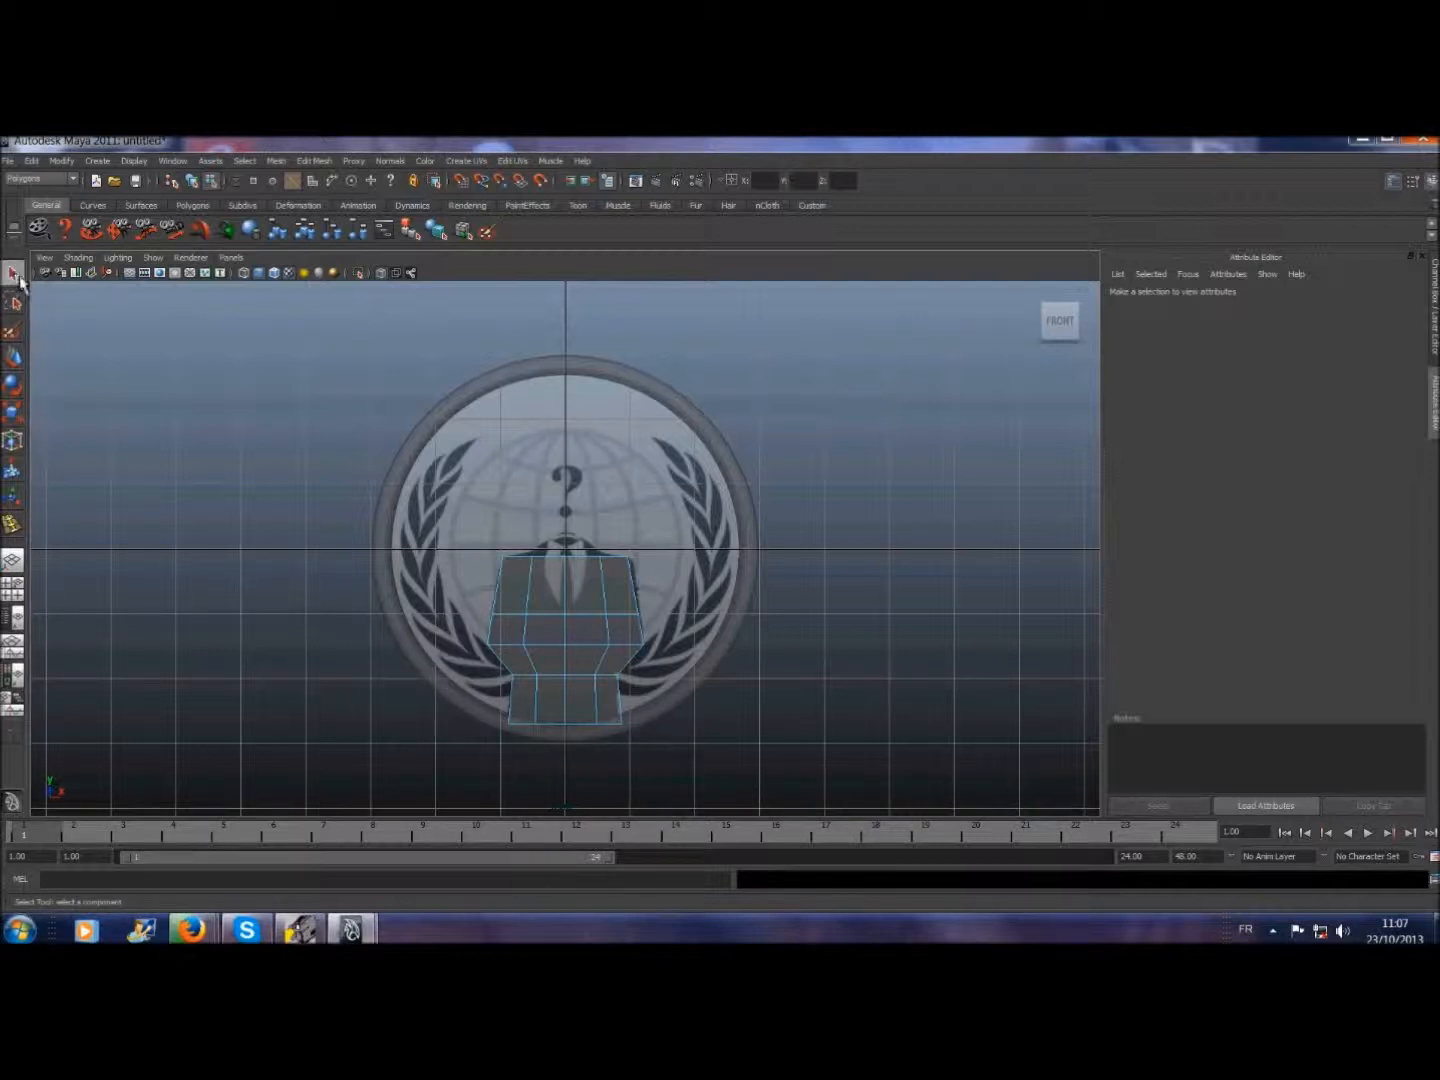
{"action": "left_click", "coordinate": [314, 161]}
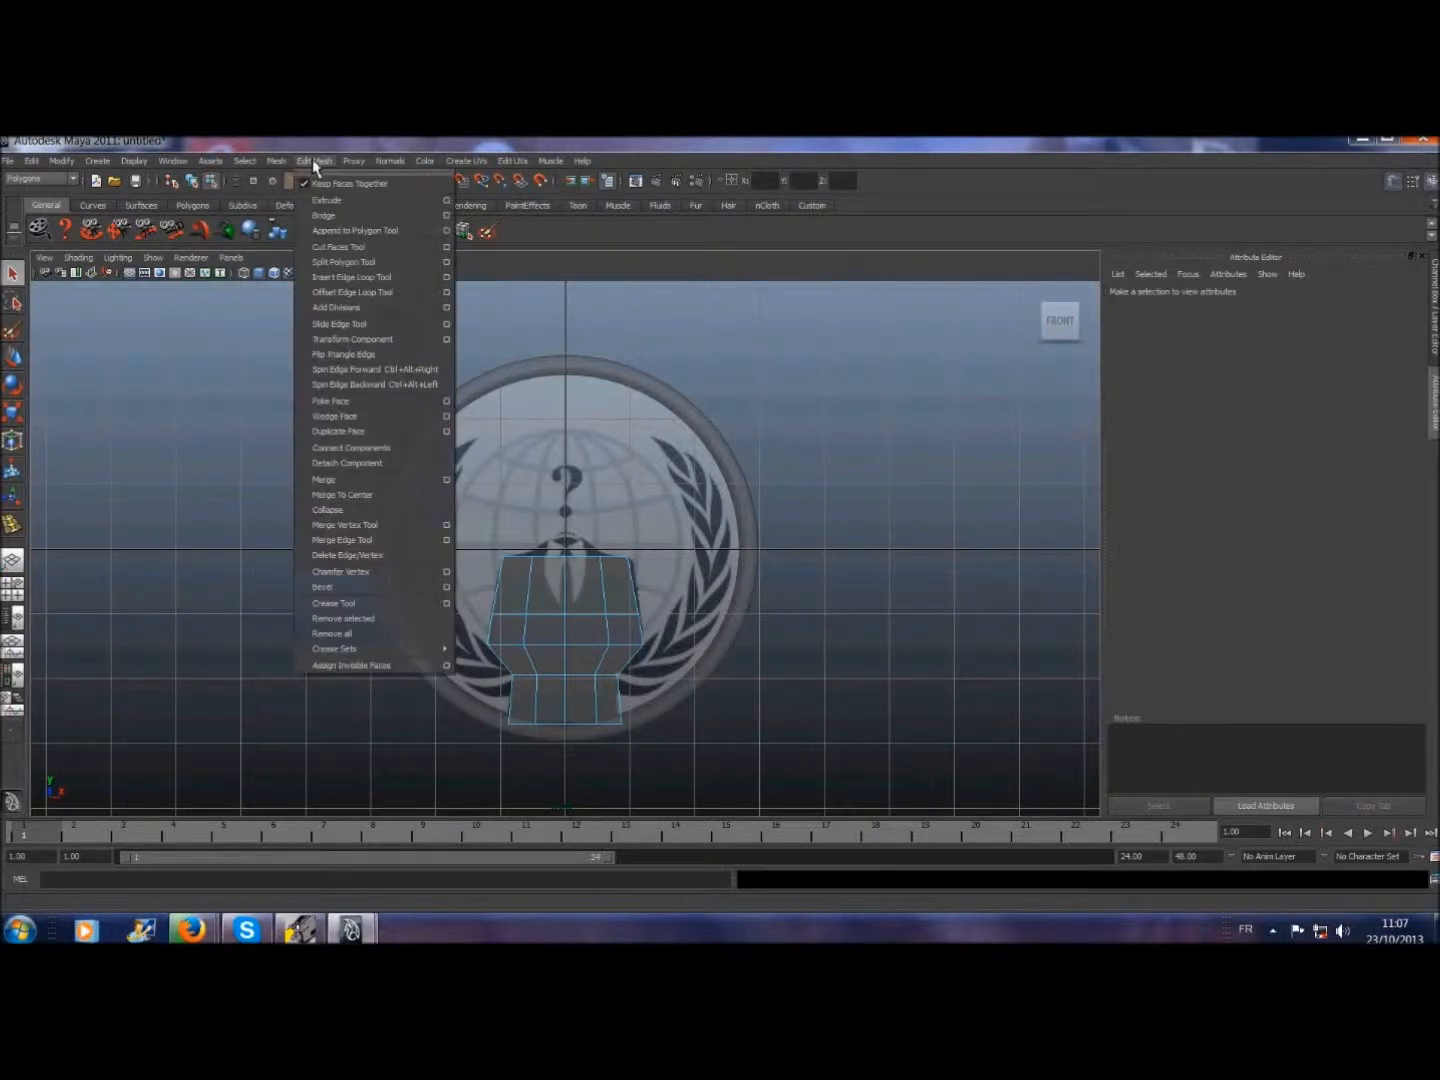
{"action": "left_click", "coordinate": [350, 280]}
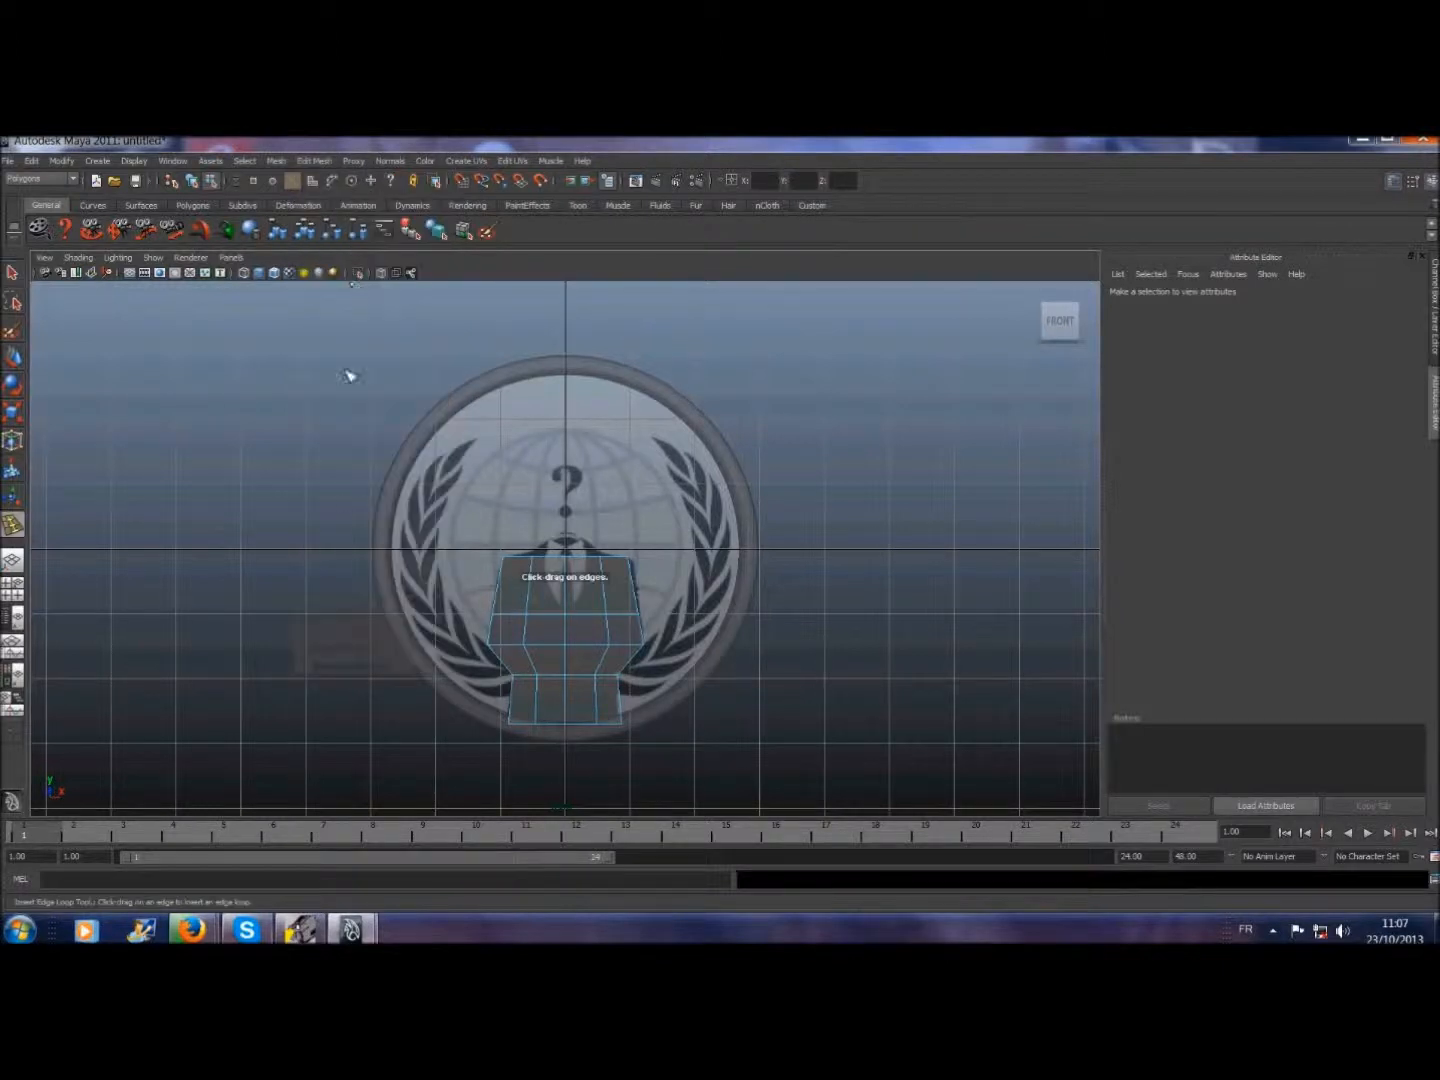
{"action": "left_click", "coordinate": [503, 663]}
{"action": "left_click", "coordinate": [15, 413]}
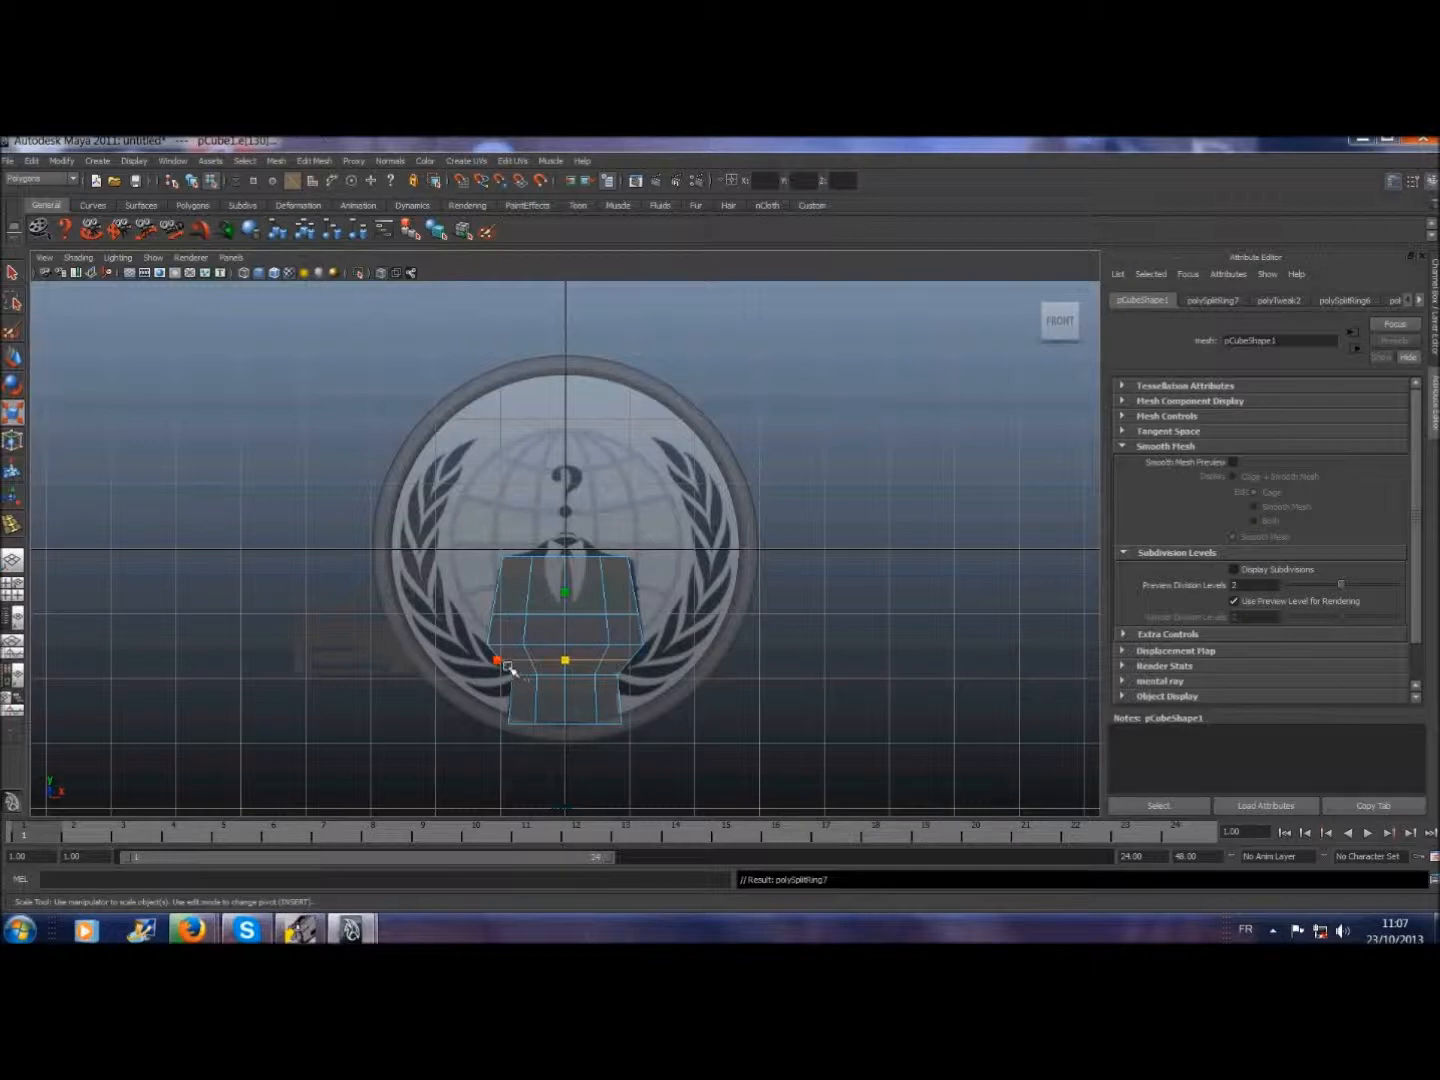
{"action": "mouse_move", "coordinate": [500, 663]}
{"action": "left_mouse_down"}
{"action": "mouse_move", "coordinate": [549, 663]}
{"action": "mouse_move", "coordinate": [497, 661]}
{"action": "left_mouse_up"}
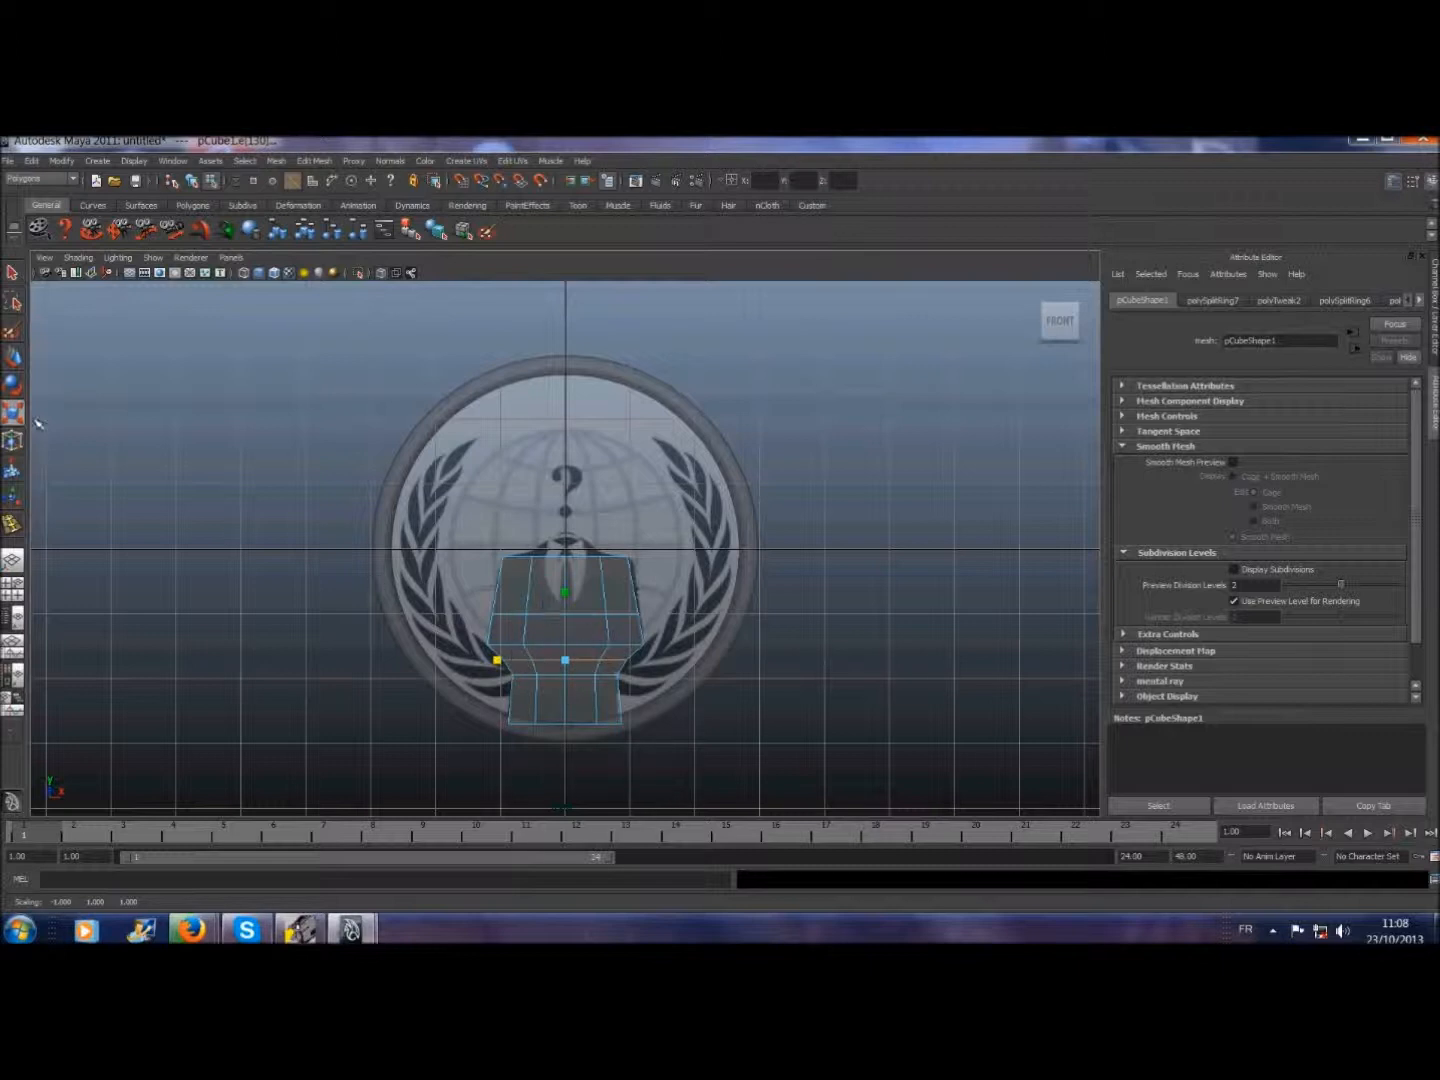
{"action": "left_click", "coordinate": [13, 357]}
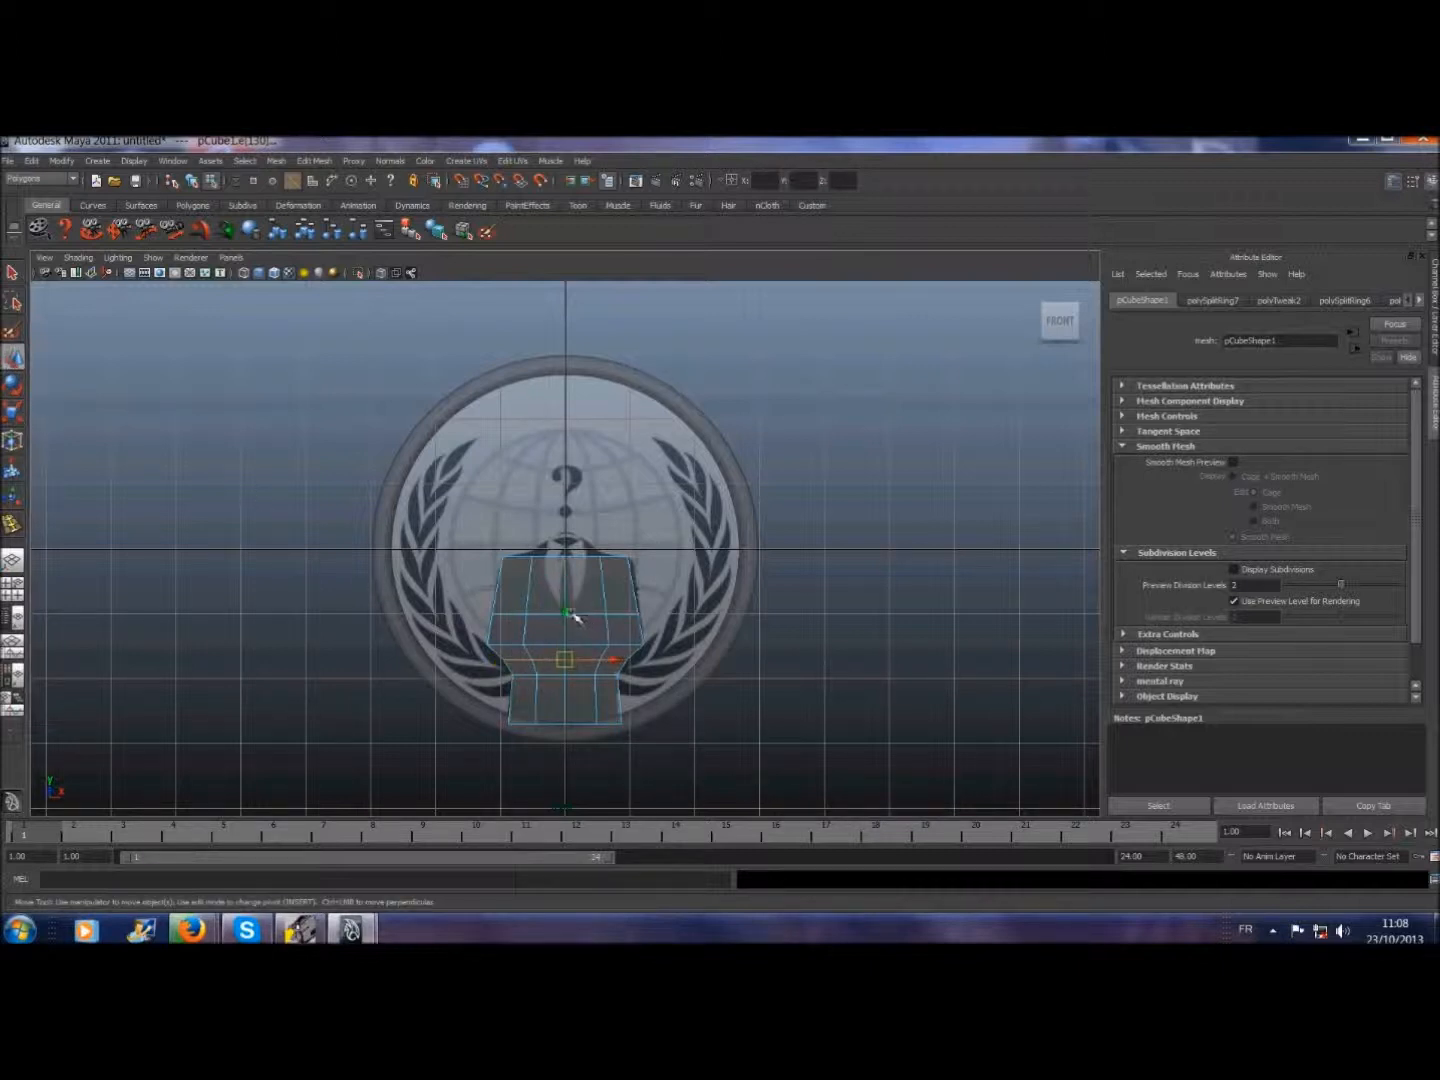
{"action": "left_click_drag", "start_coordinate": [576, 617], "coordinate": [575, 612]}
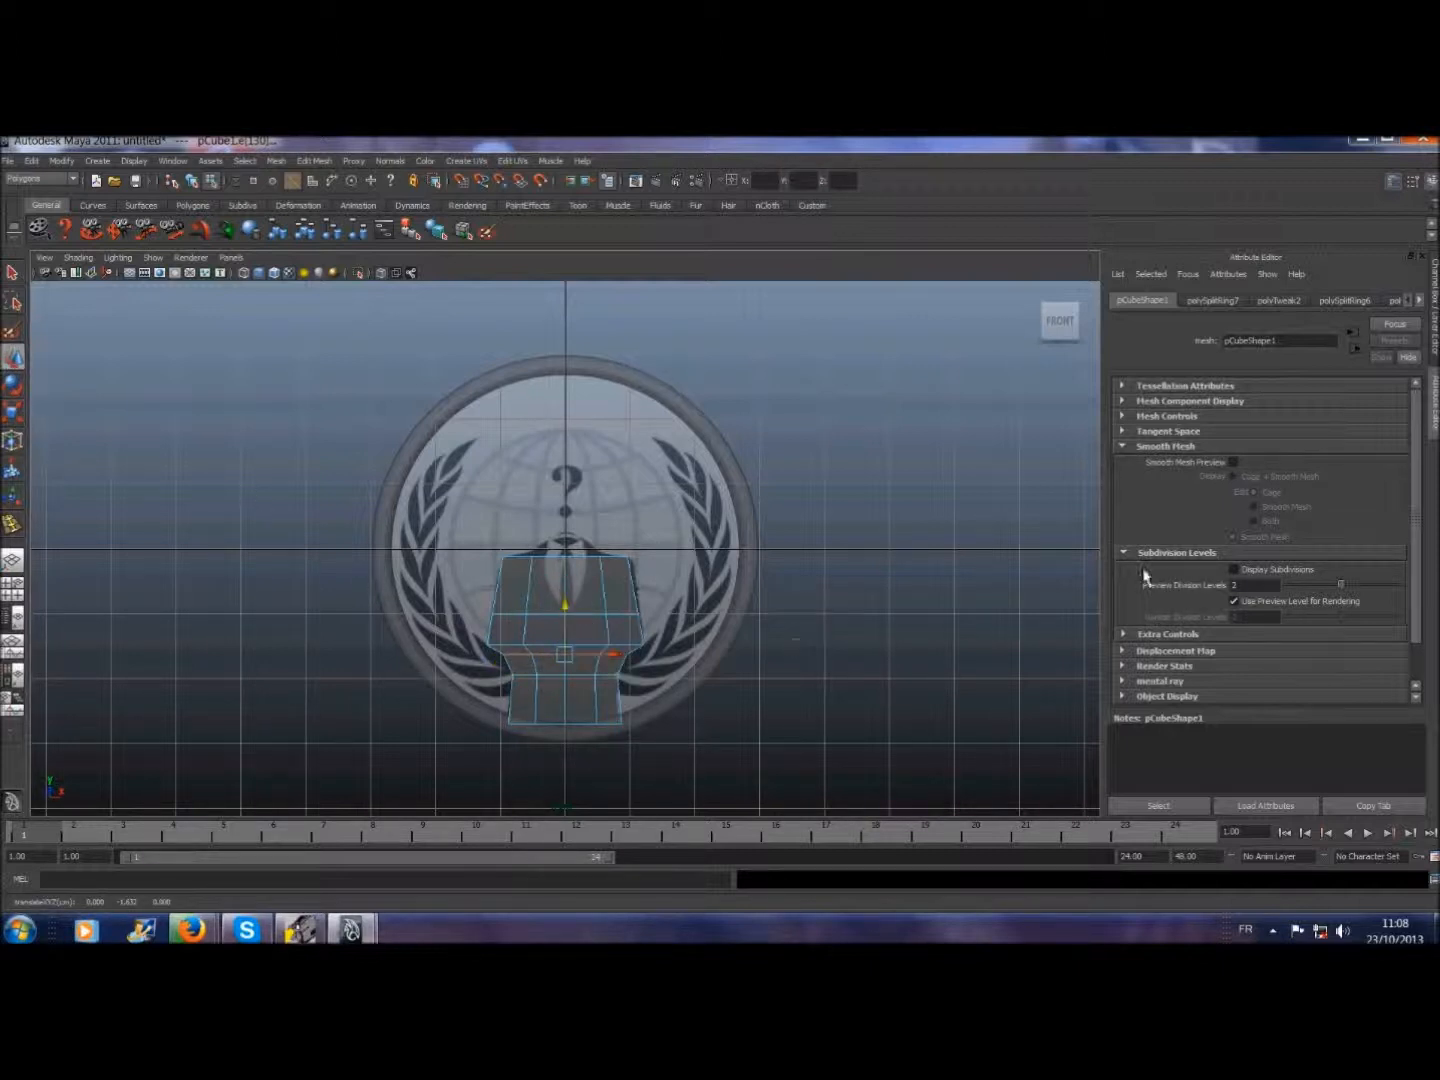
{"action": "left_click", "coordinate": [1234, 463]}
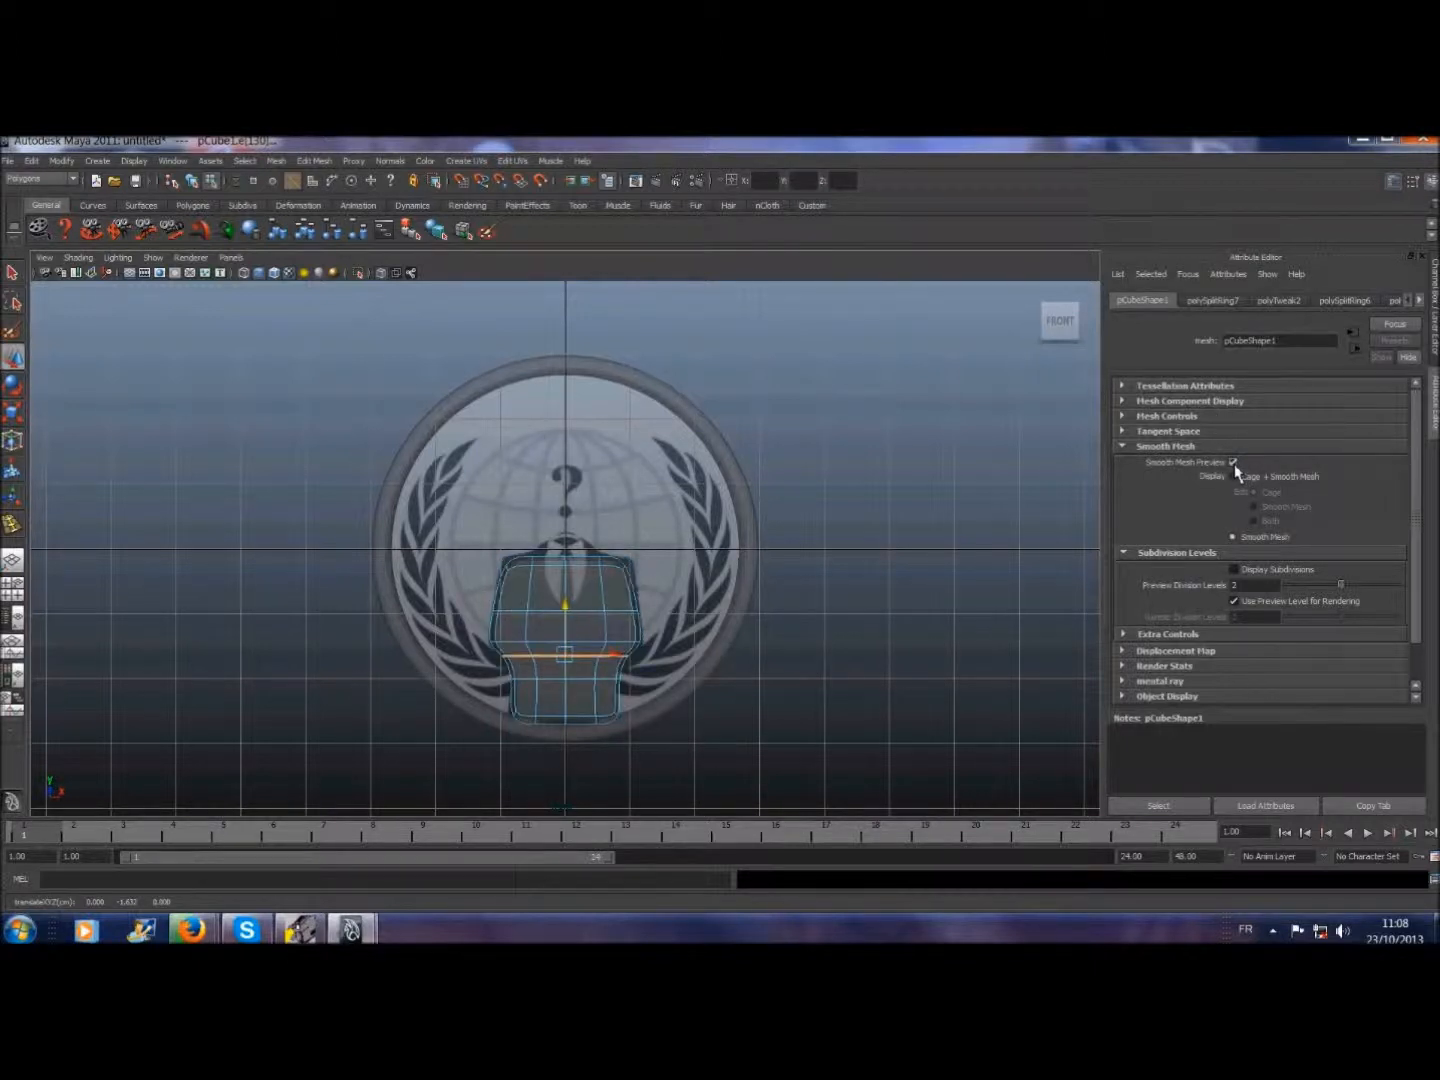
{"action": "left_click", "coordinate": [1234, 463]}
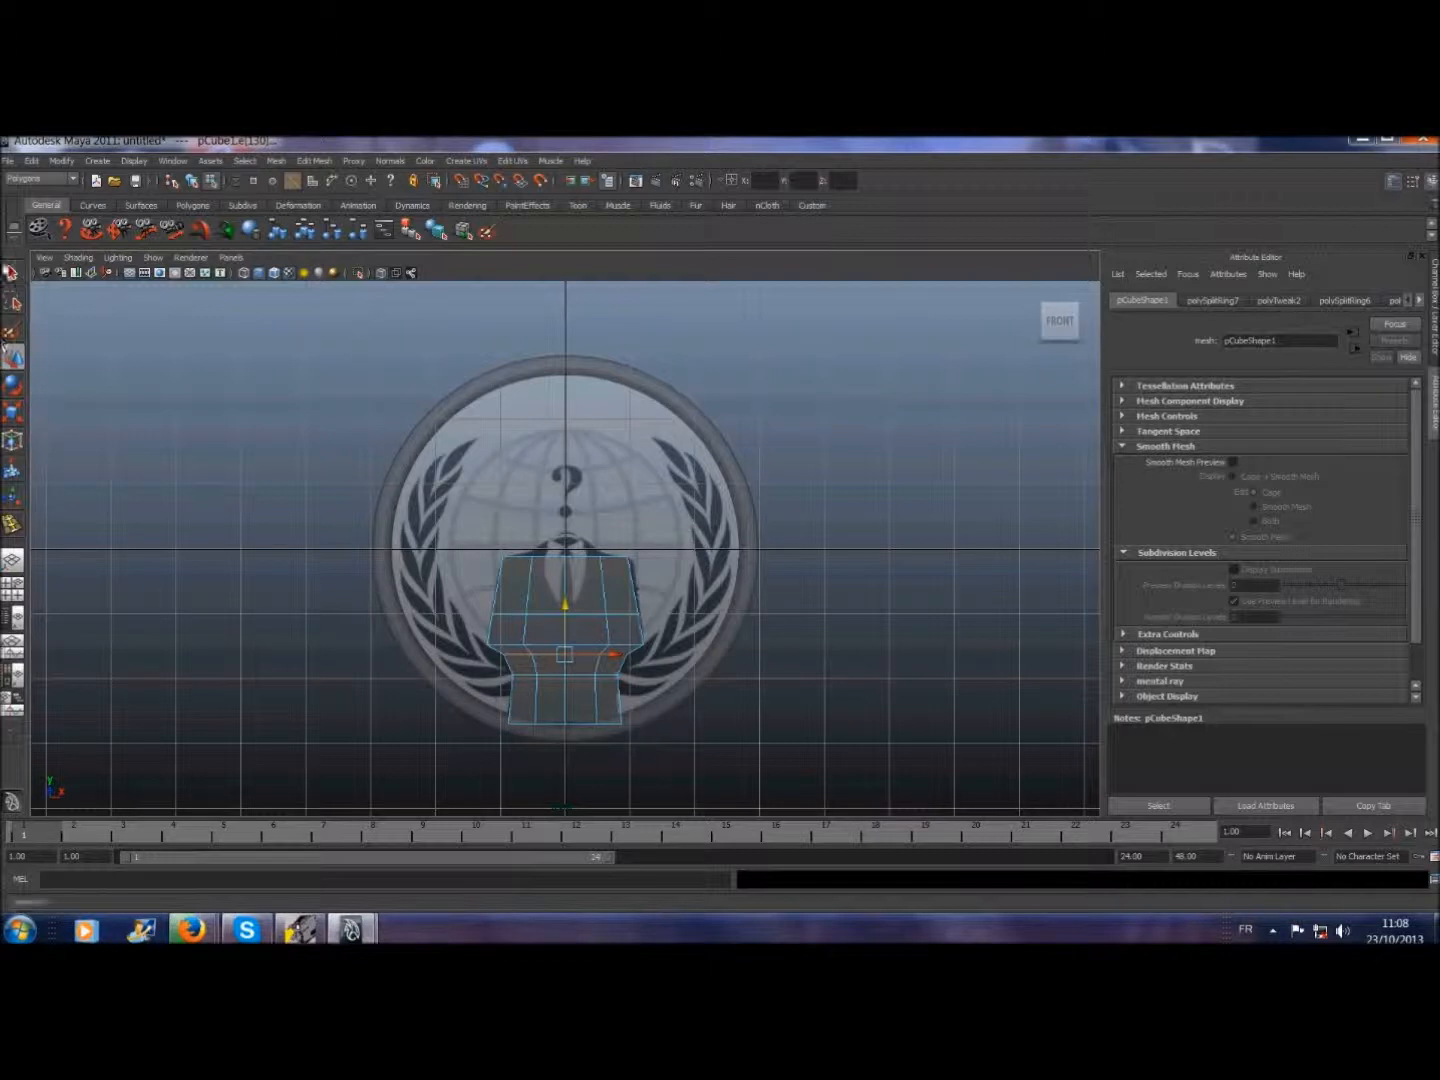
- Insert a horizontal edge loop in the suit's upper chest, move it up just below the top row and check it smoothed
{"action": "left_click", "coordinate": [11, 273]}
{"action": "left_click", "coordinate": [314, 161]}
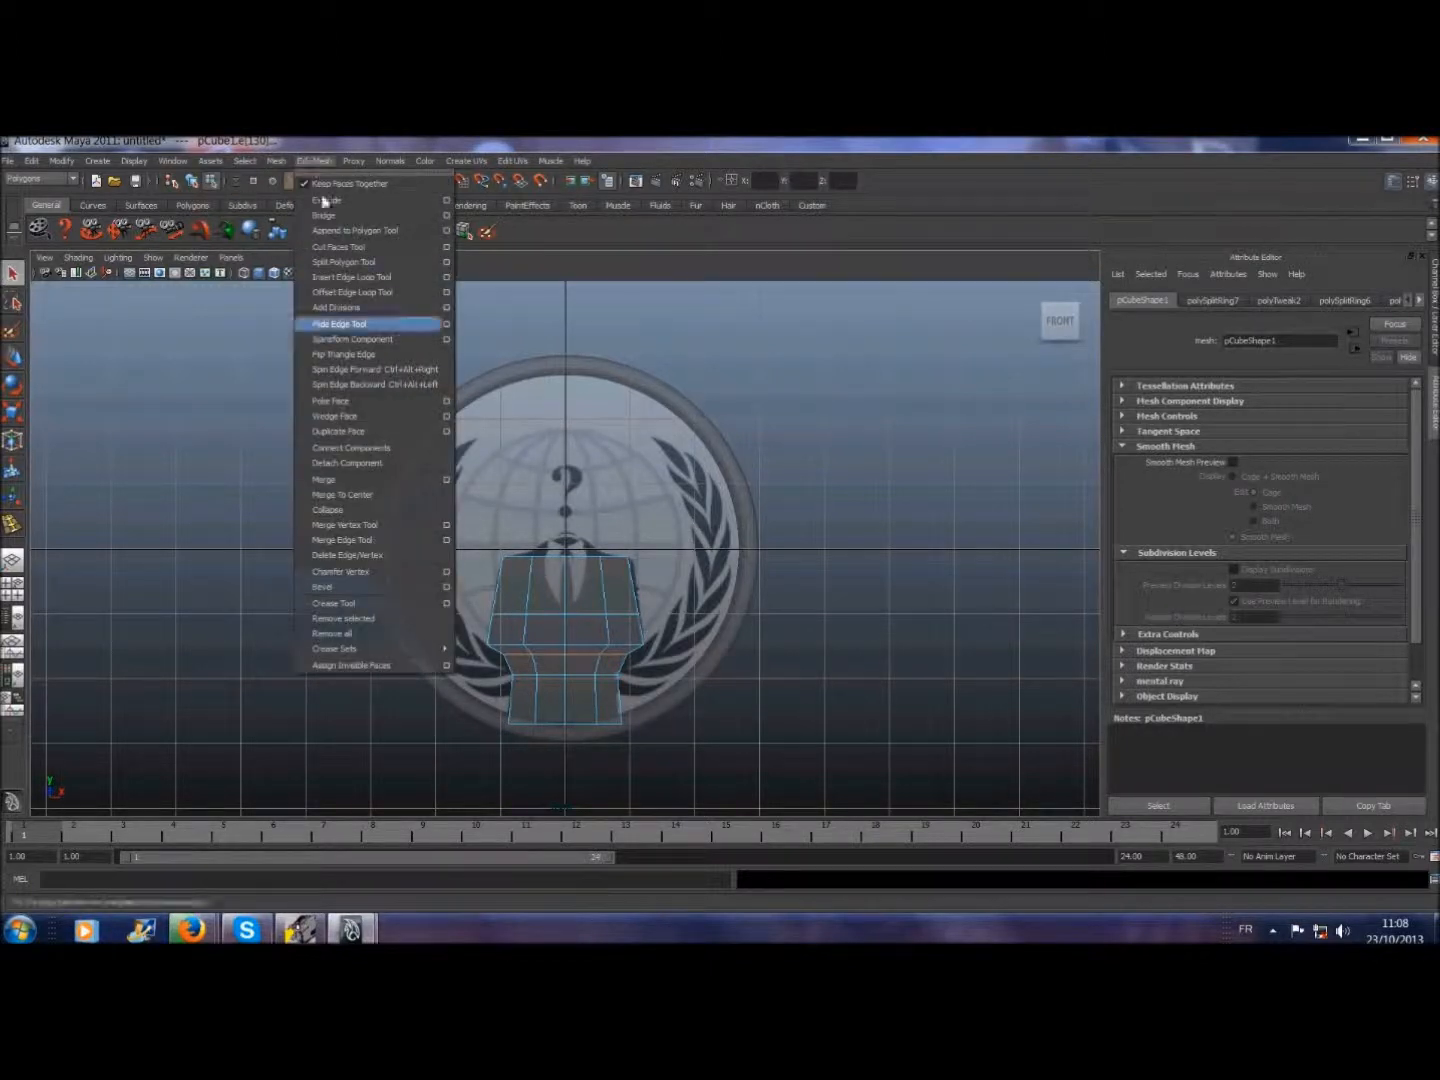
{"action": "left_click", "coordinate": [345, 277]}
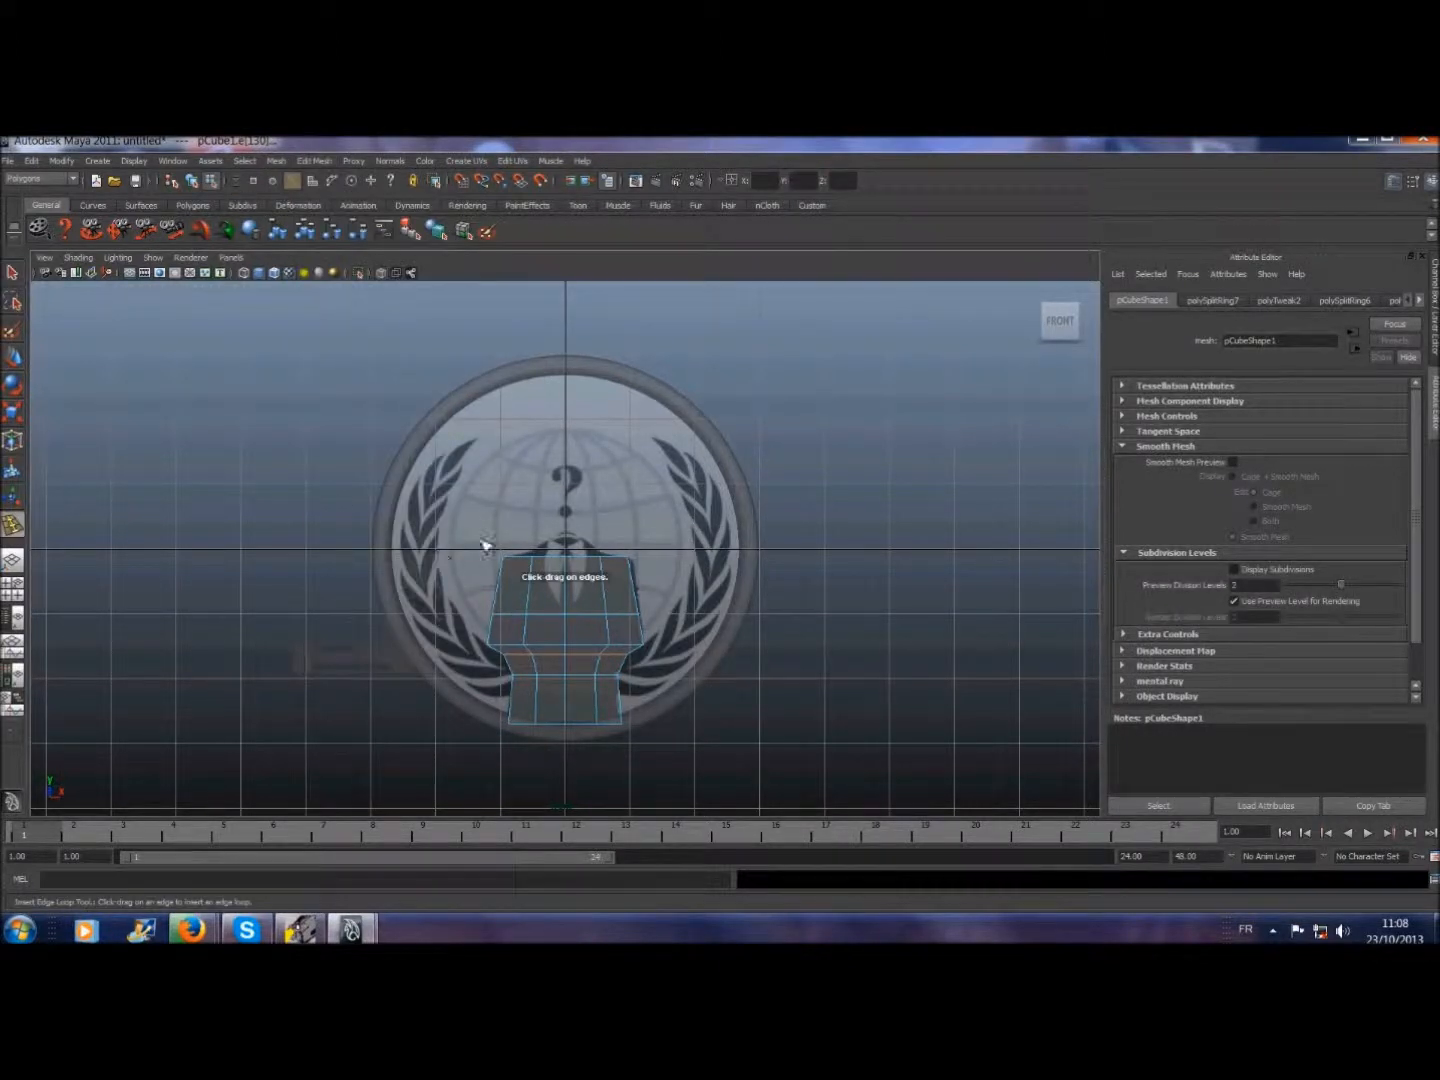
{"action": "left_click", "coordinate": [508, 575]}
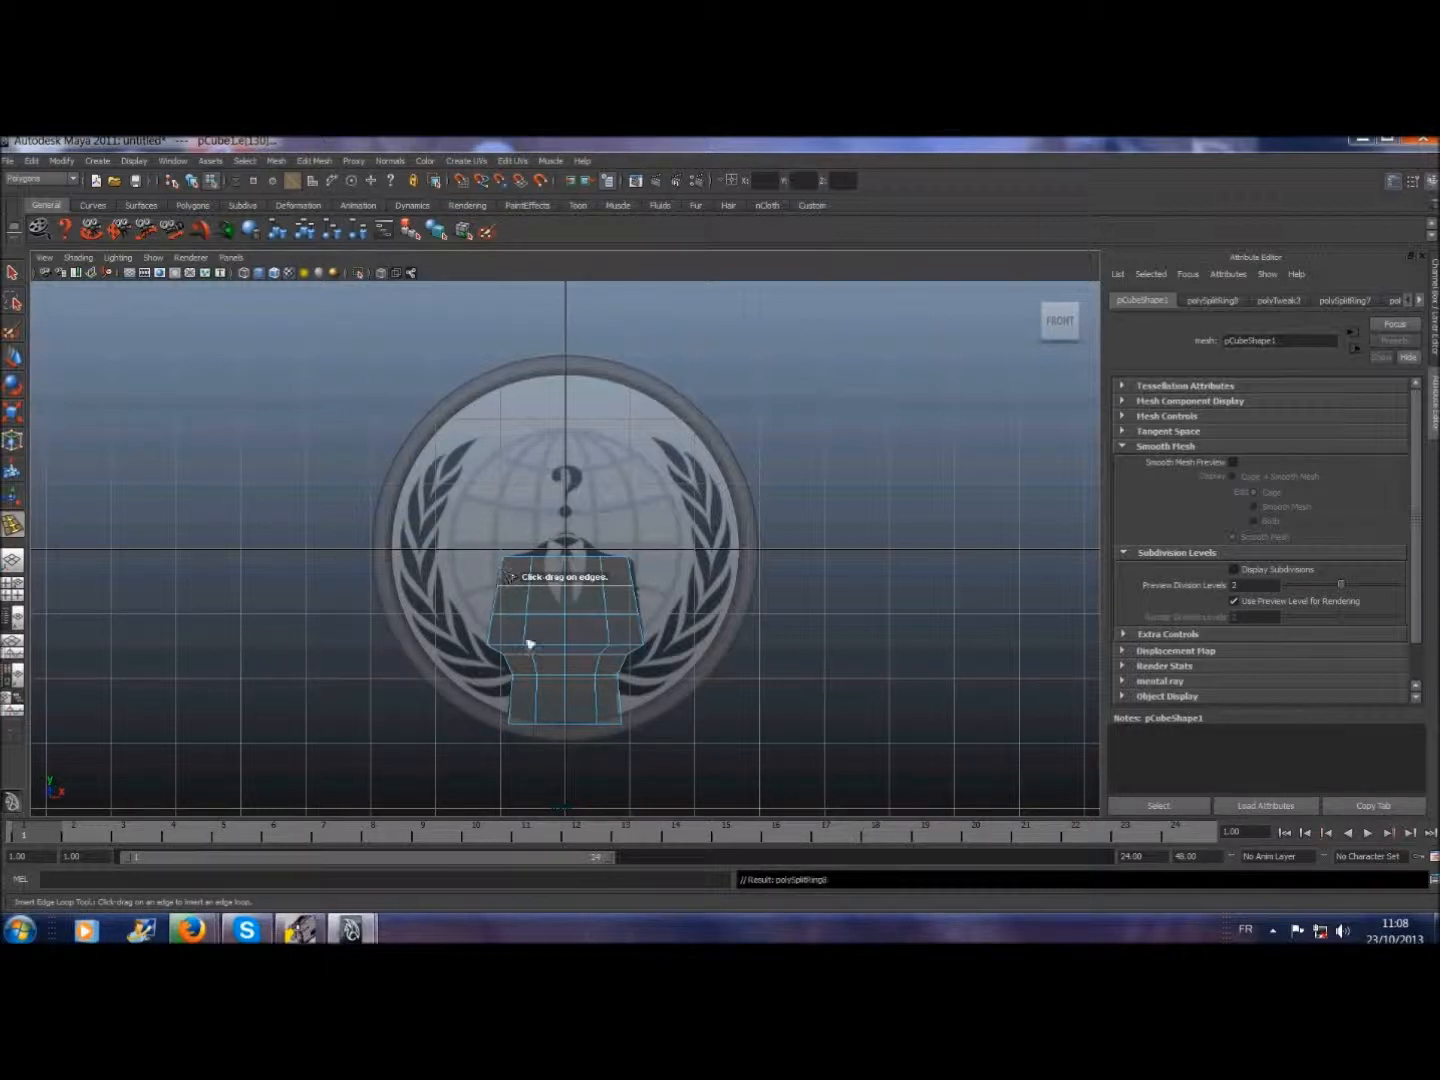
{"action": "left_click", "coordinate": [16, 358]}
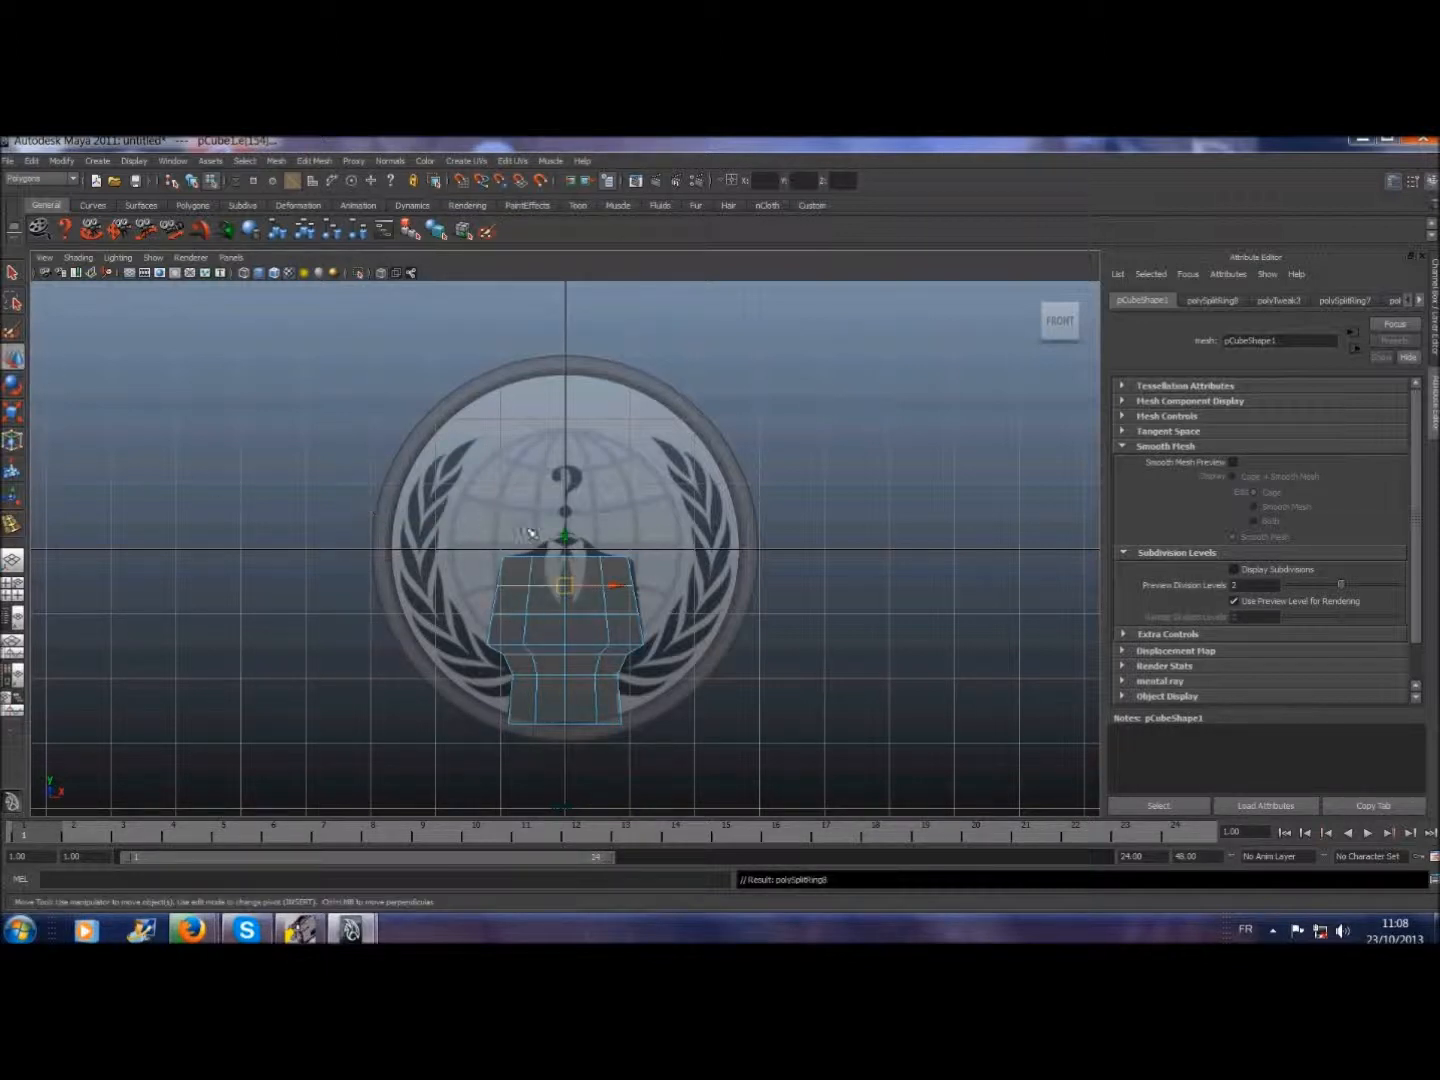
{"action": "left_click_drag", "start_coordinate": [568, 540], "coordinate": [570, 524]}
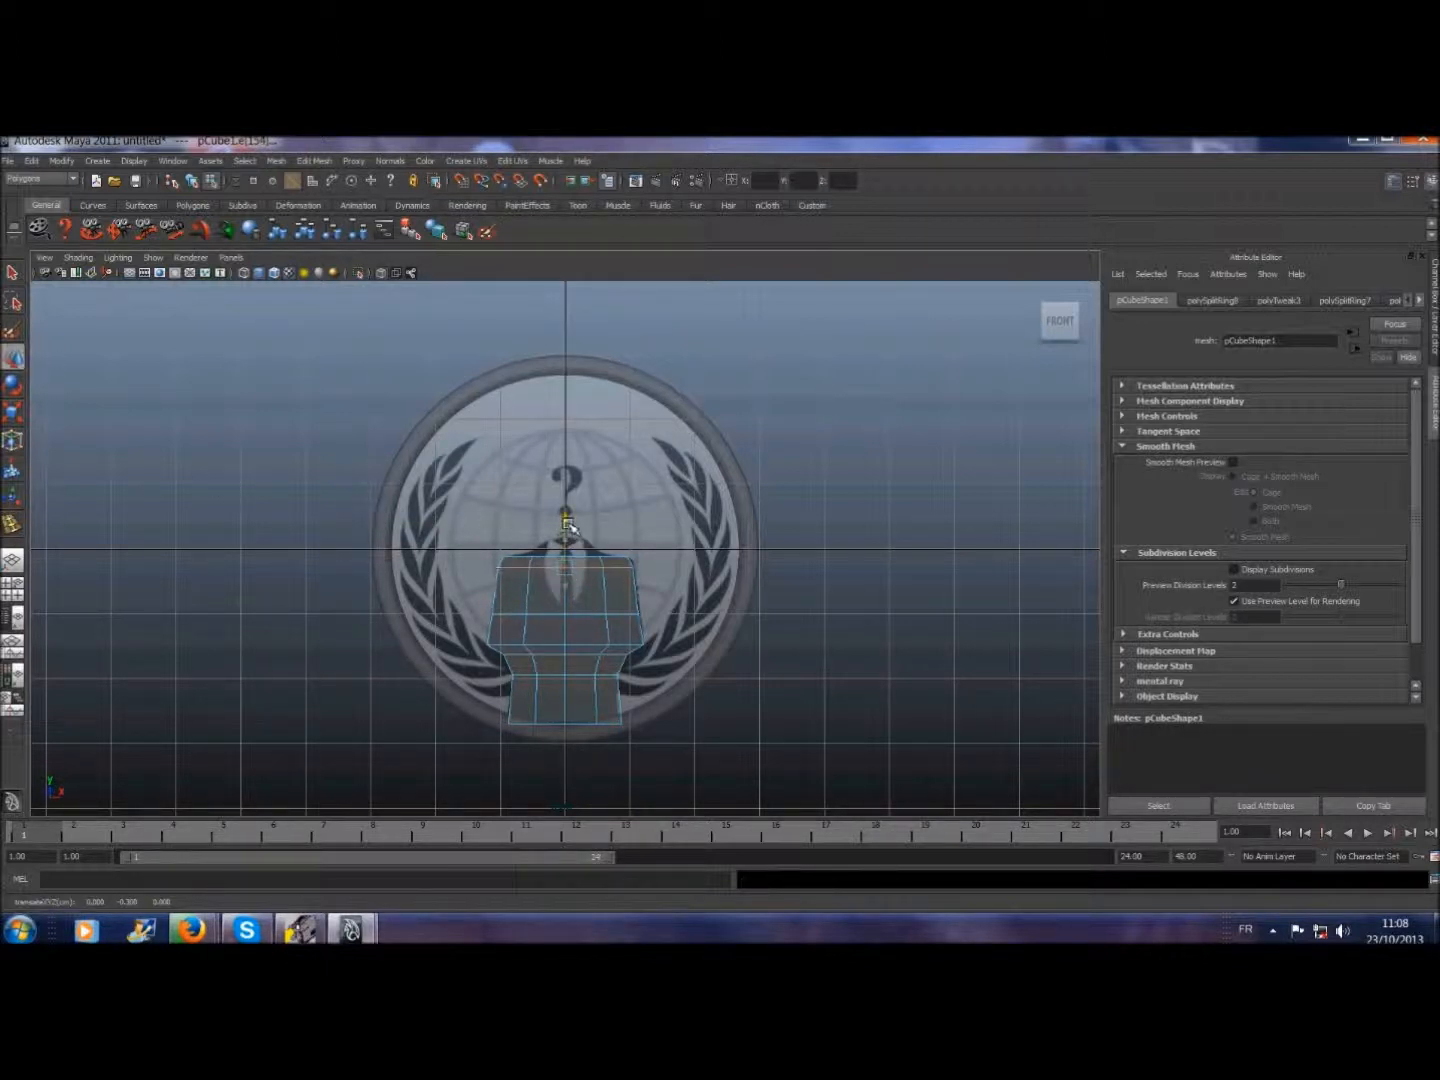
{"action": "left_click", "coordinate": [1233, 462]}
{"action": "left_click", "coordinate": [1233, 463]}
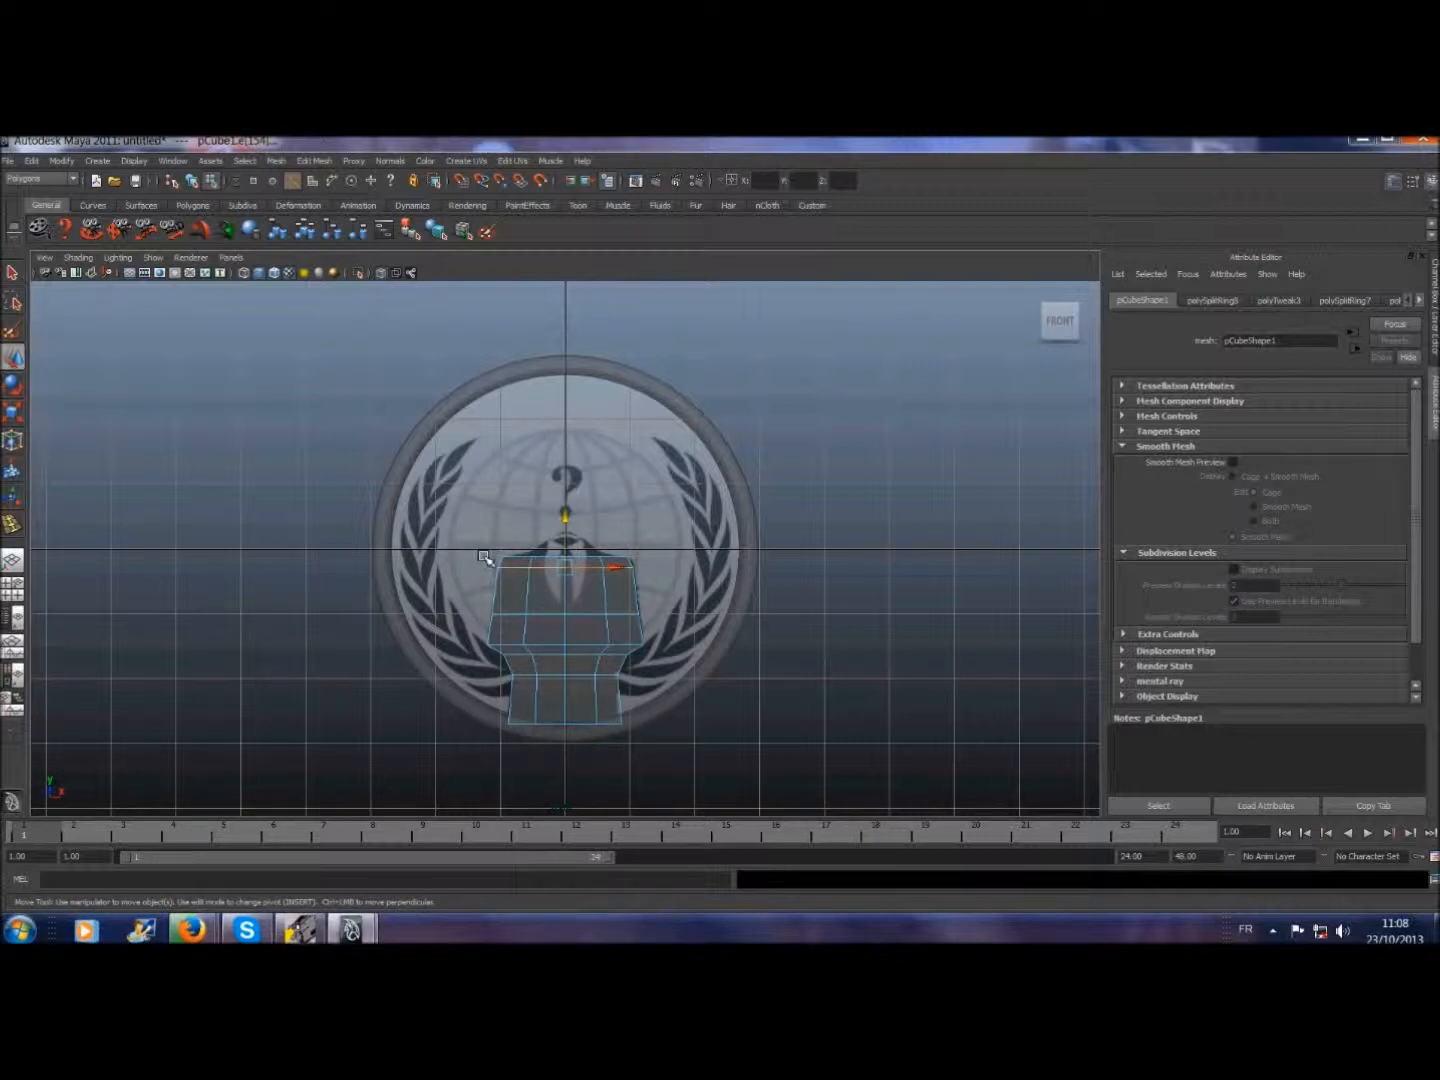
- Select the cube's inner top vertices between the two shoulder corners and raise them to slope the suit's shoulders
{"action": "scroll", "coordinate": [488, 563], "scroll_direction": "up", "scroll_amount": 4}
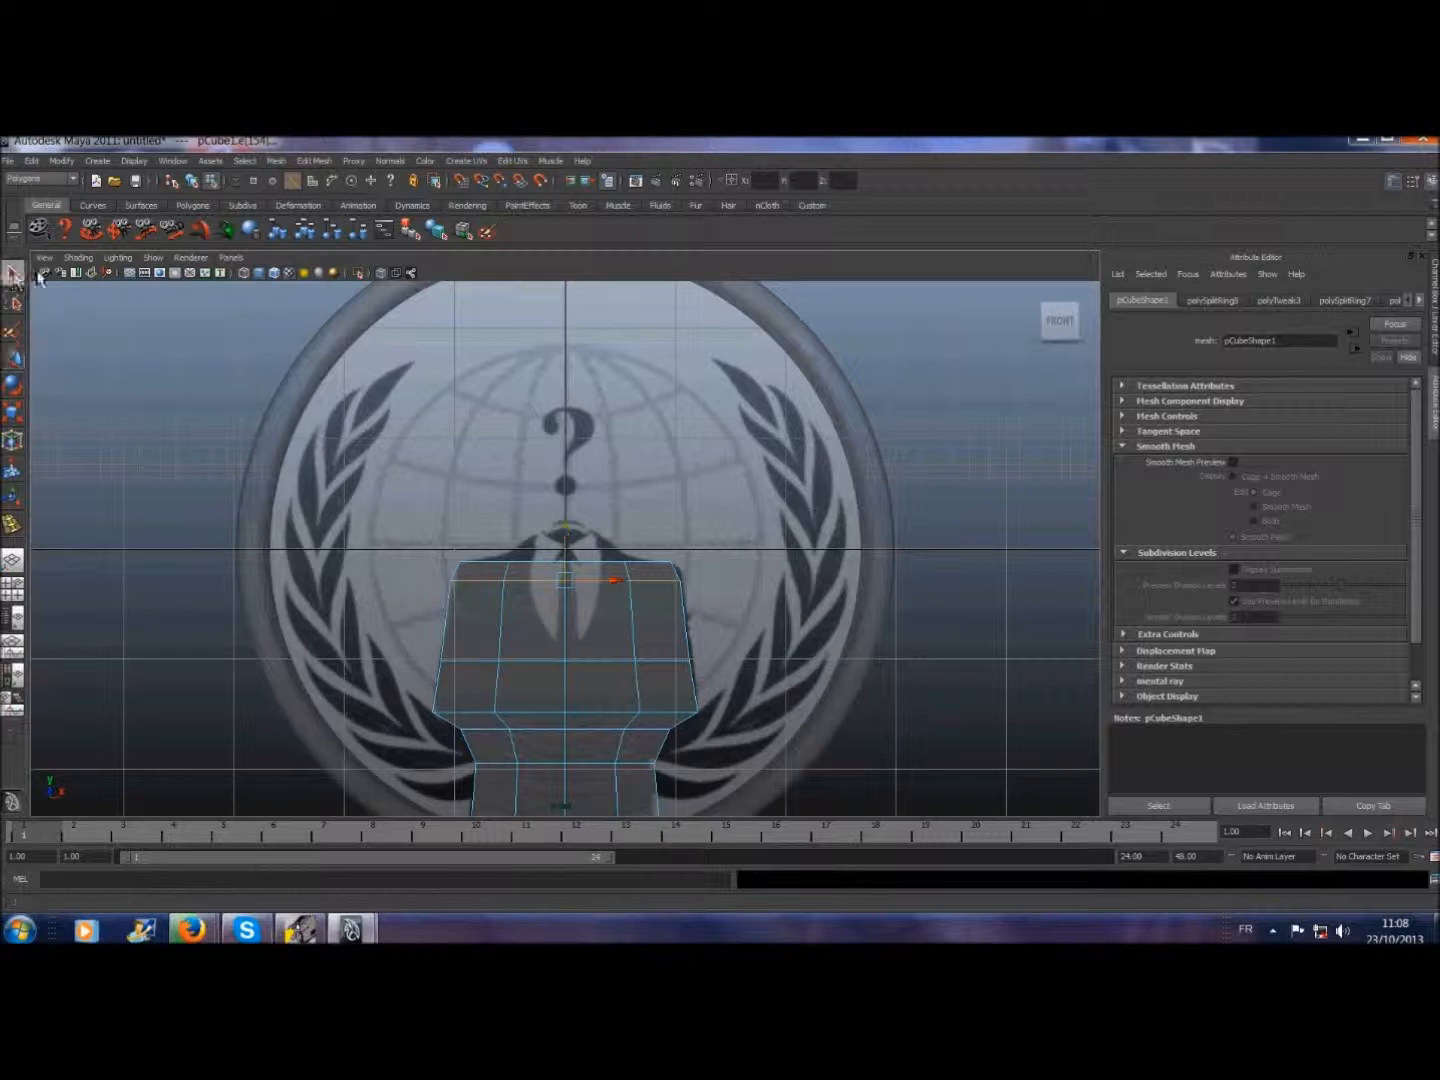
{"action": "left_click", "coordinate": [244, 161]}
{"action": "left_click", "coordinate": [257, 199]}
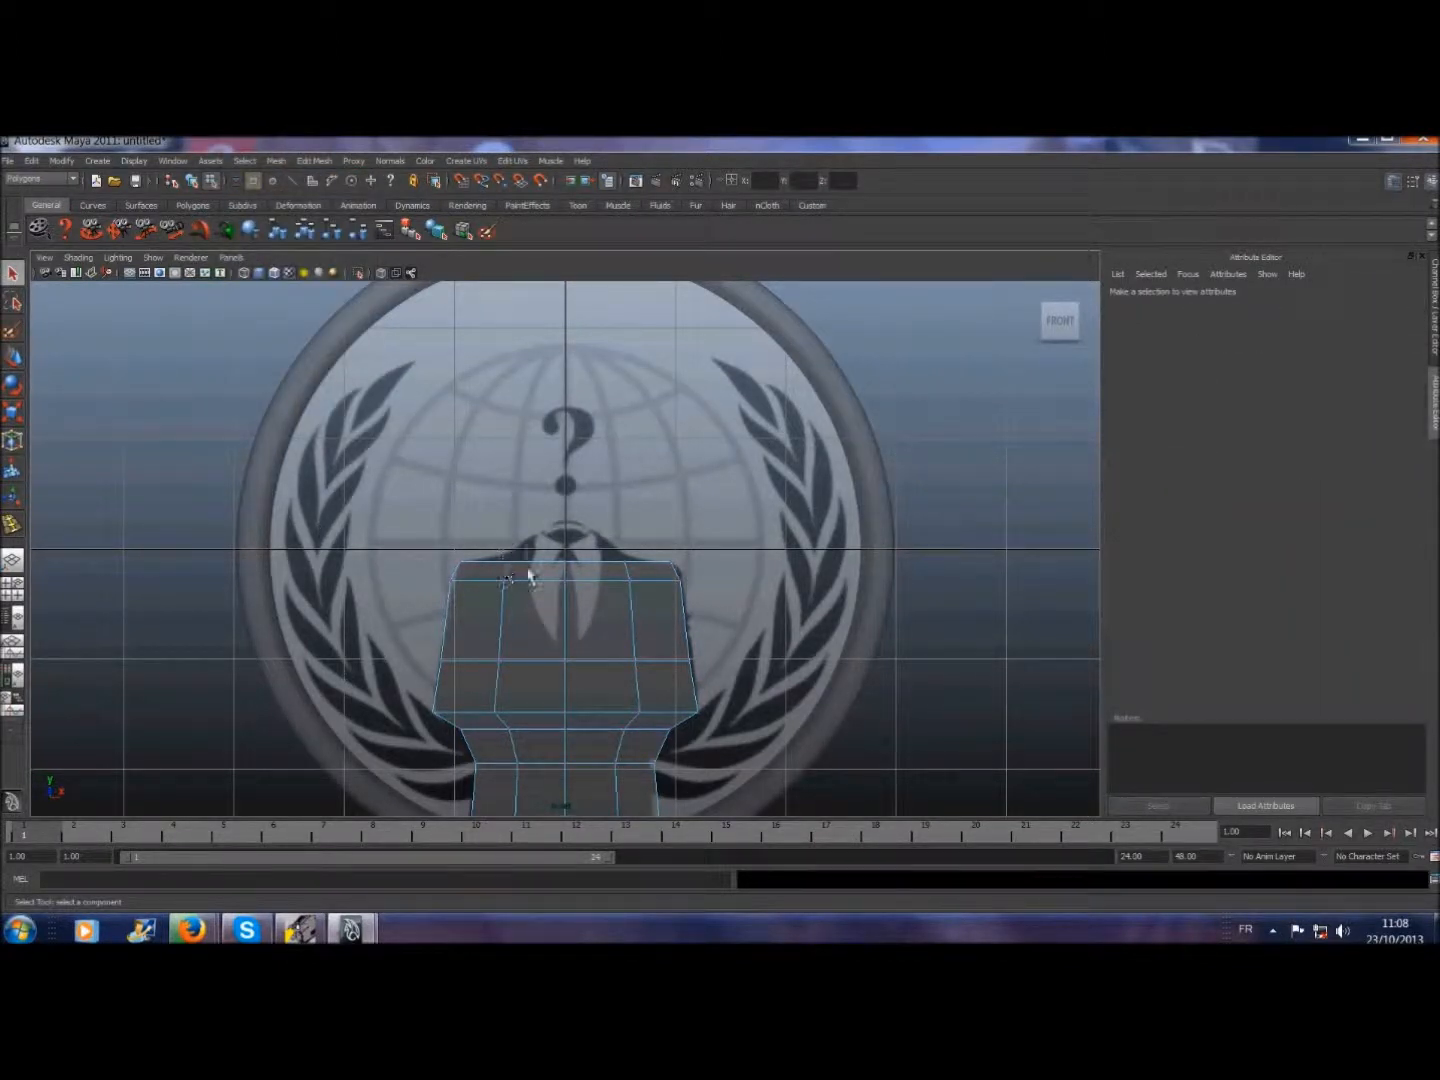
{"action": "left_click_drag", "start_coordinate": [642, 583], "coordinate": [180, 535]}
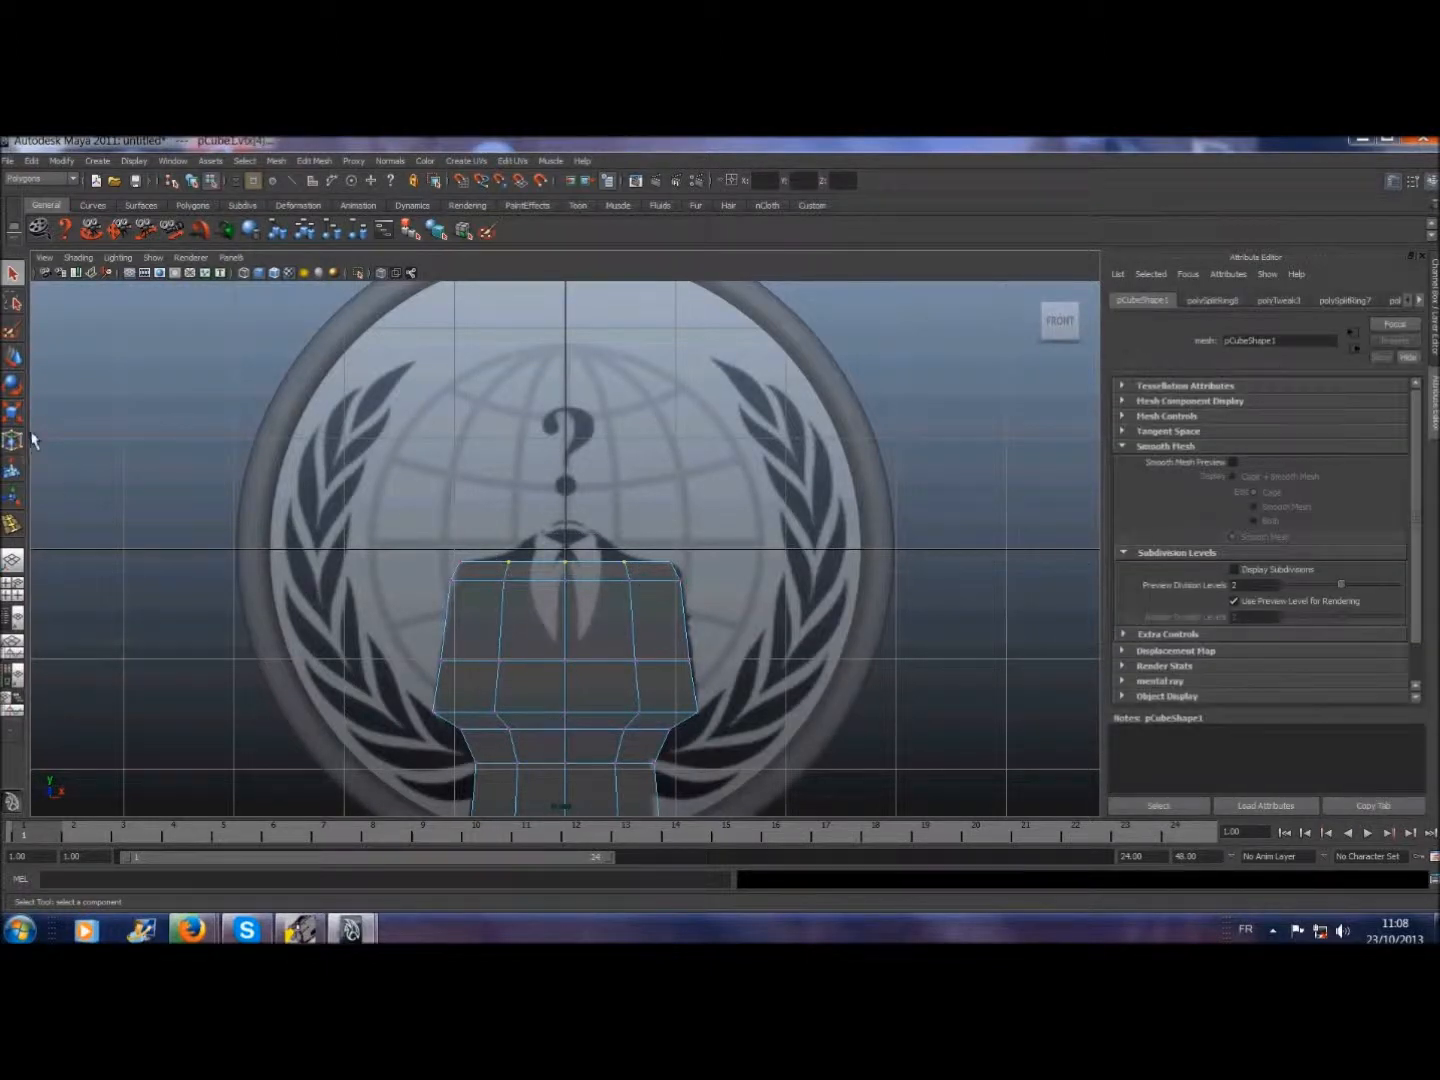
{"action": "left_click", "coordinate": [13, 360]}
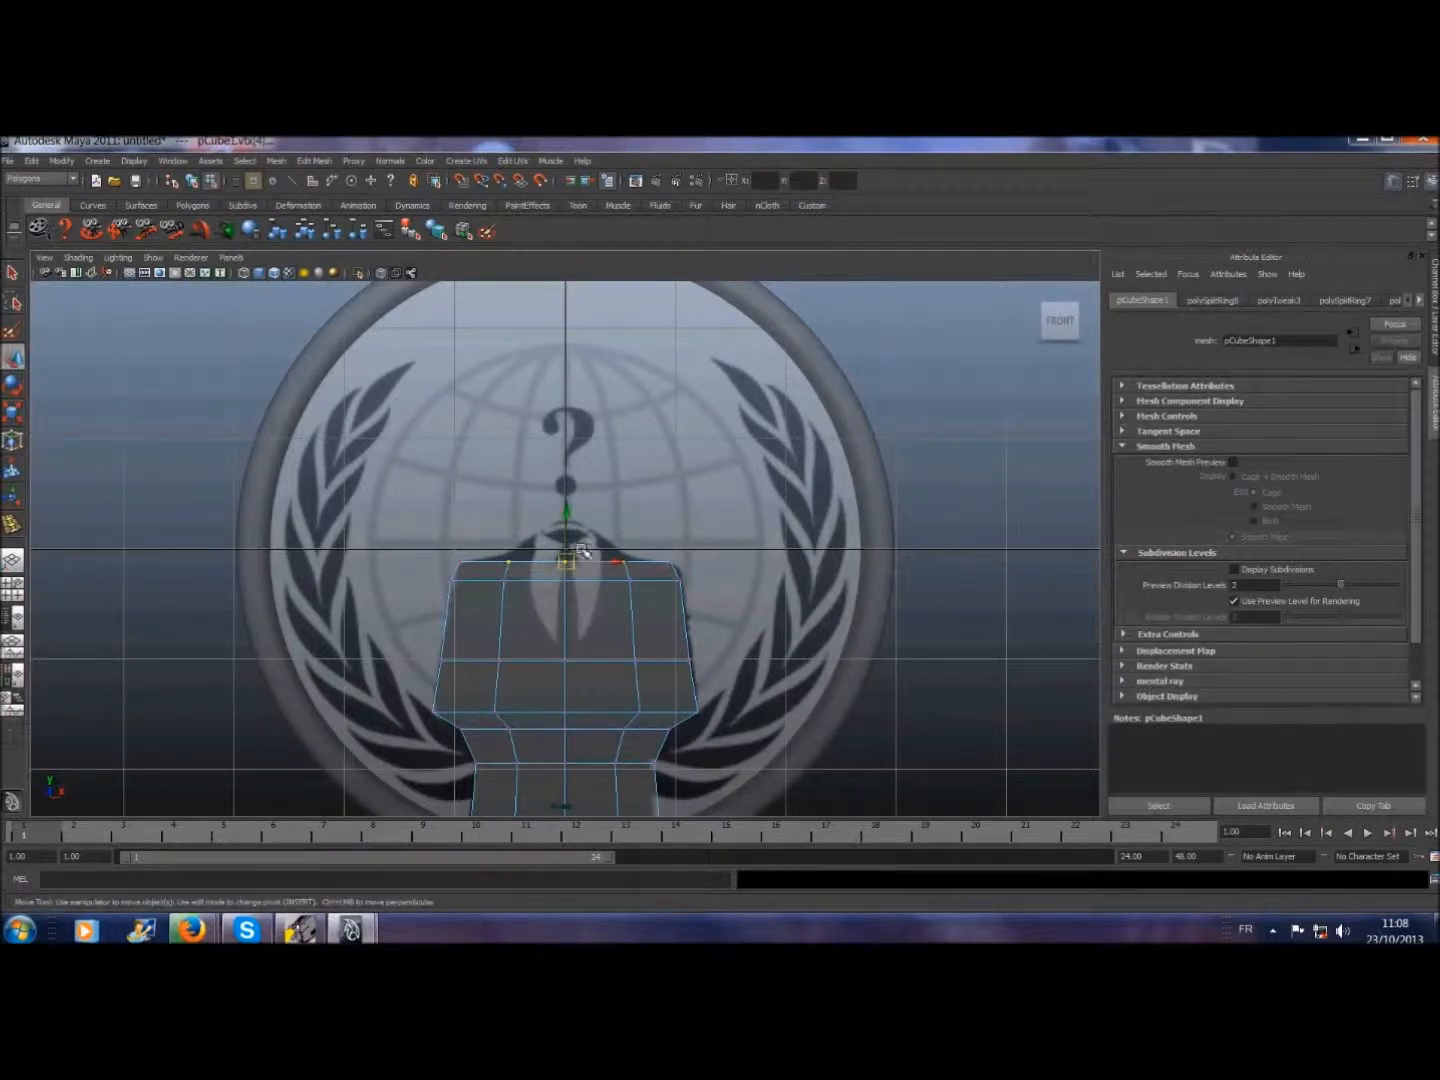
{"action": "left_click_drag", "start_coordinate": [571, 519], "coordinate": [568, 510]}
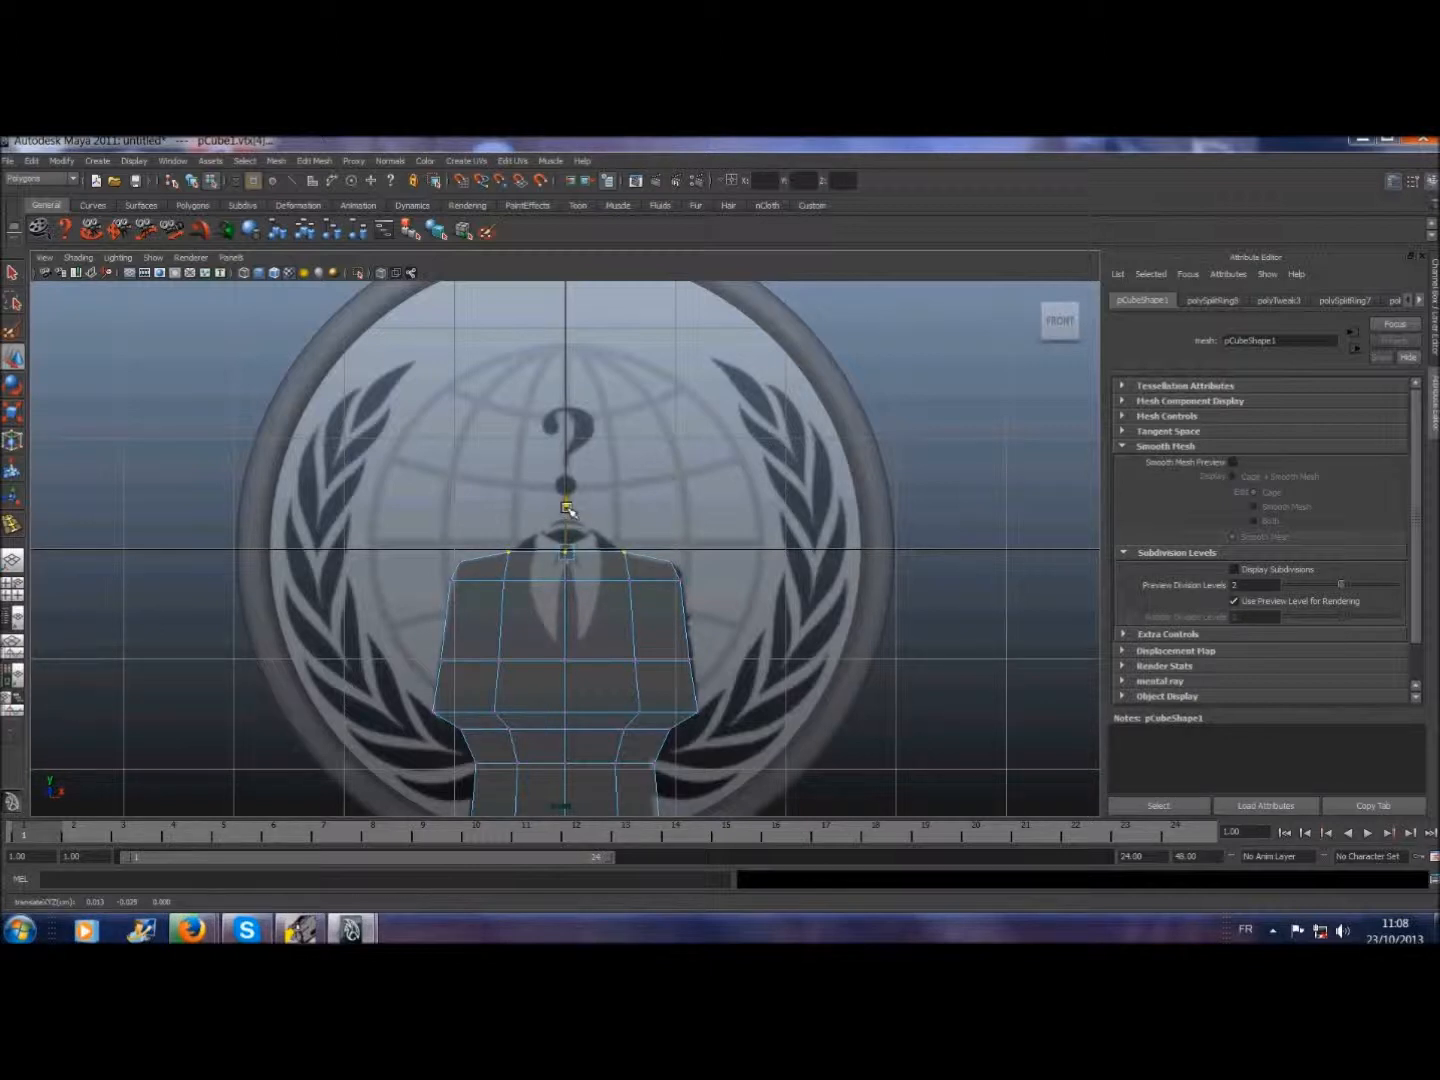
- Insert two vertical edge loops in the suit's cube, one on each side of the centre line beside the tie
{"action": "left_click", "coordinate": [12, 273]}
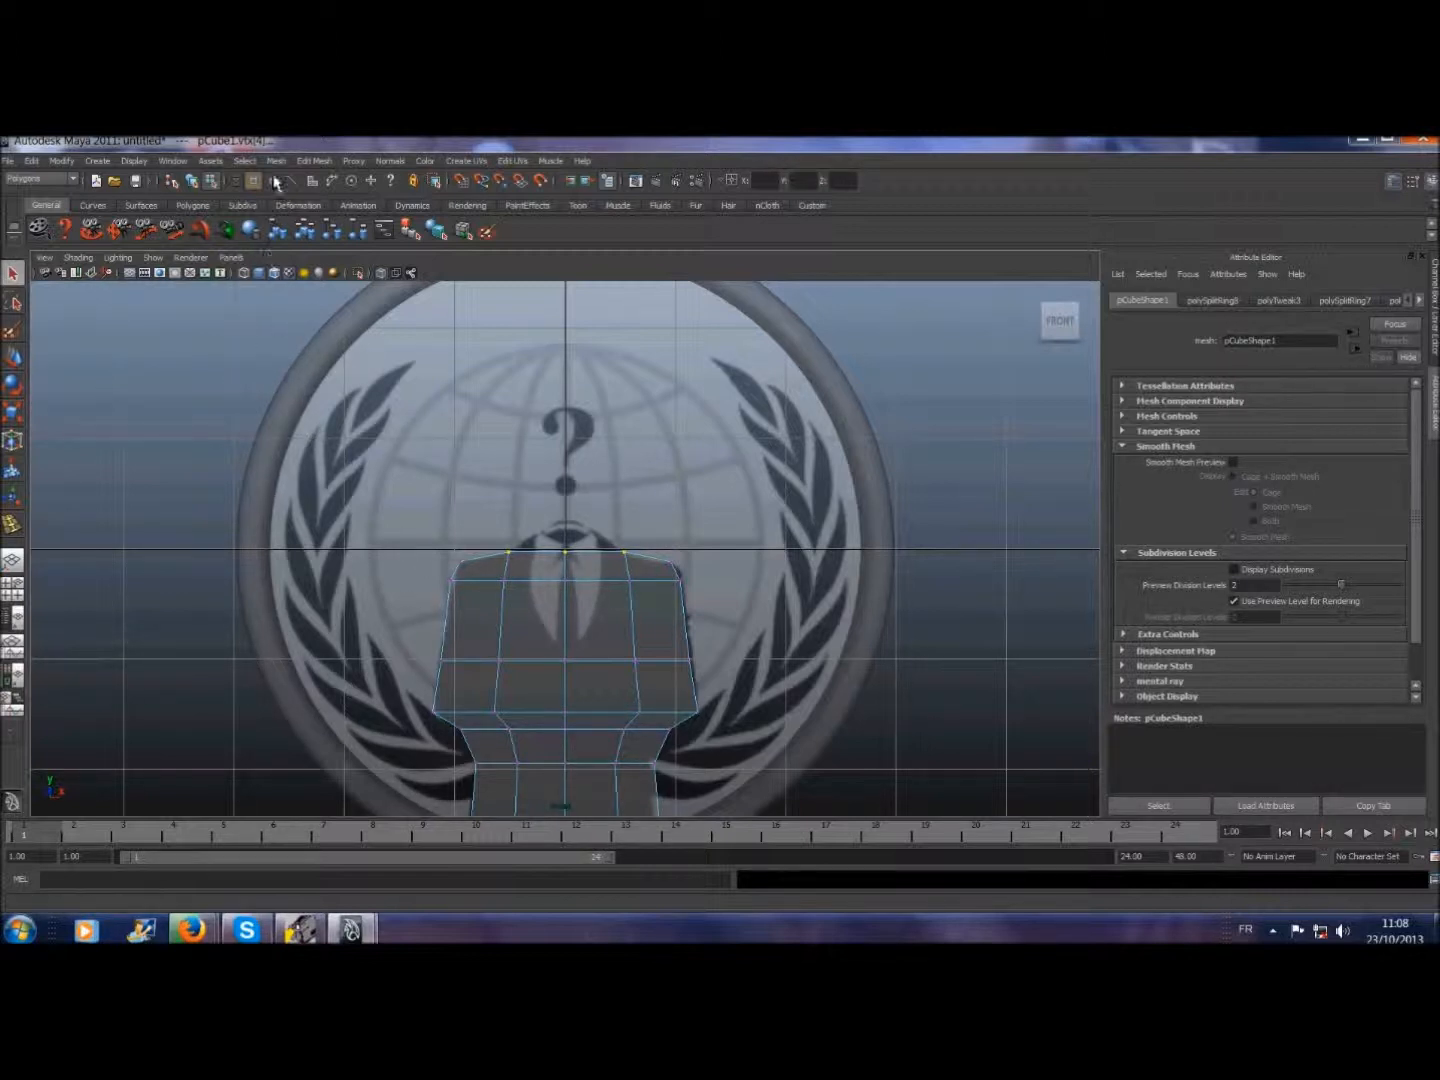
{"action": "left_click", "coordinate": [316, 161]}
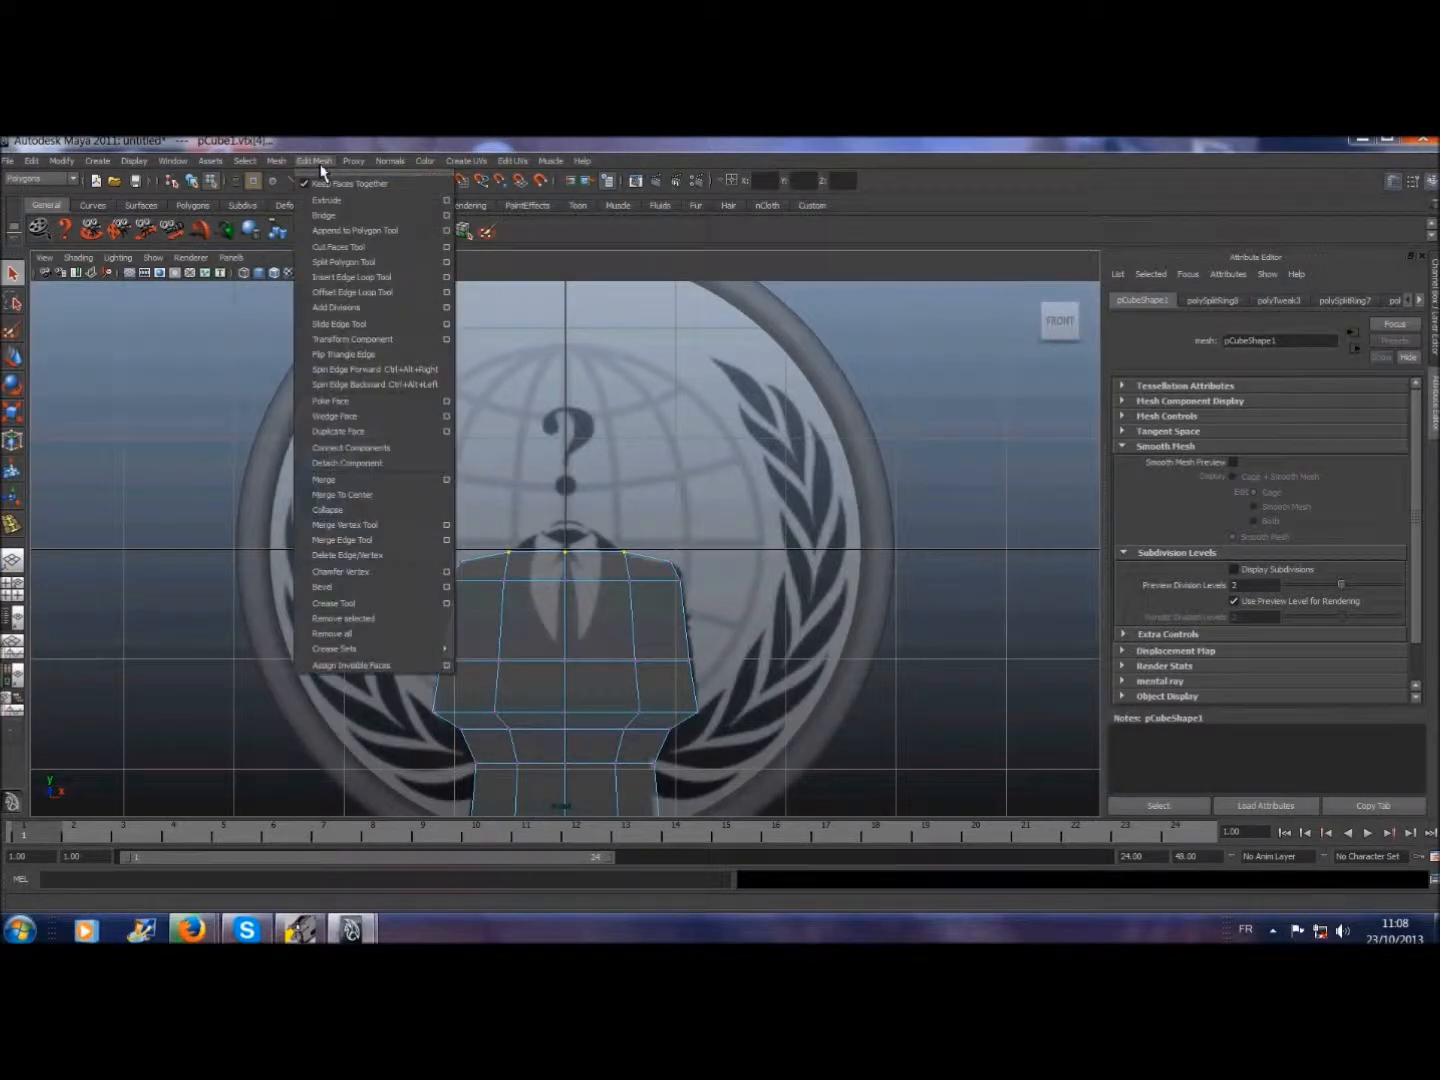
{"action": "left_click", "coordinate": [338, 279]}
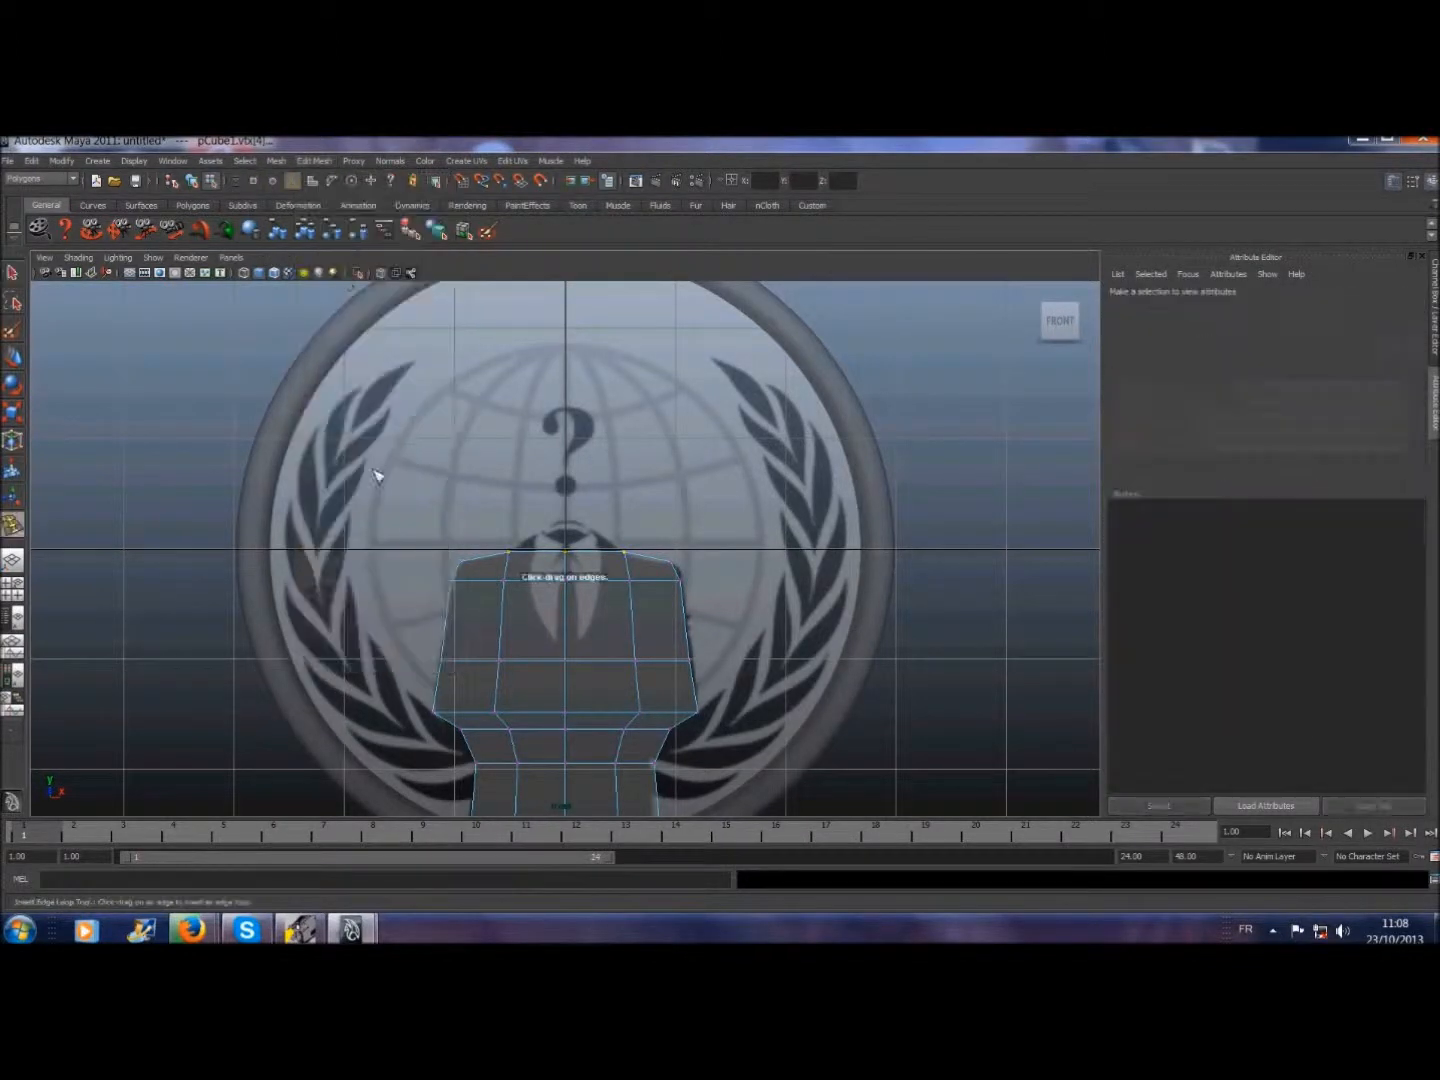
{"action": "left_click", "coordinate": [548, 557]}
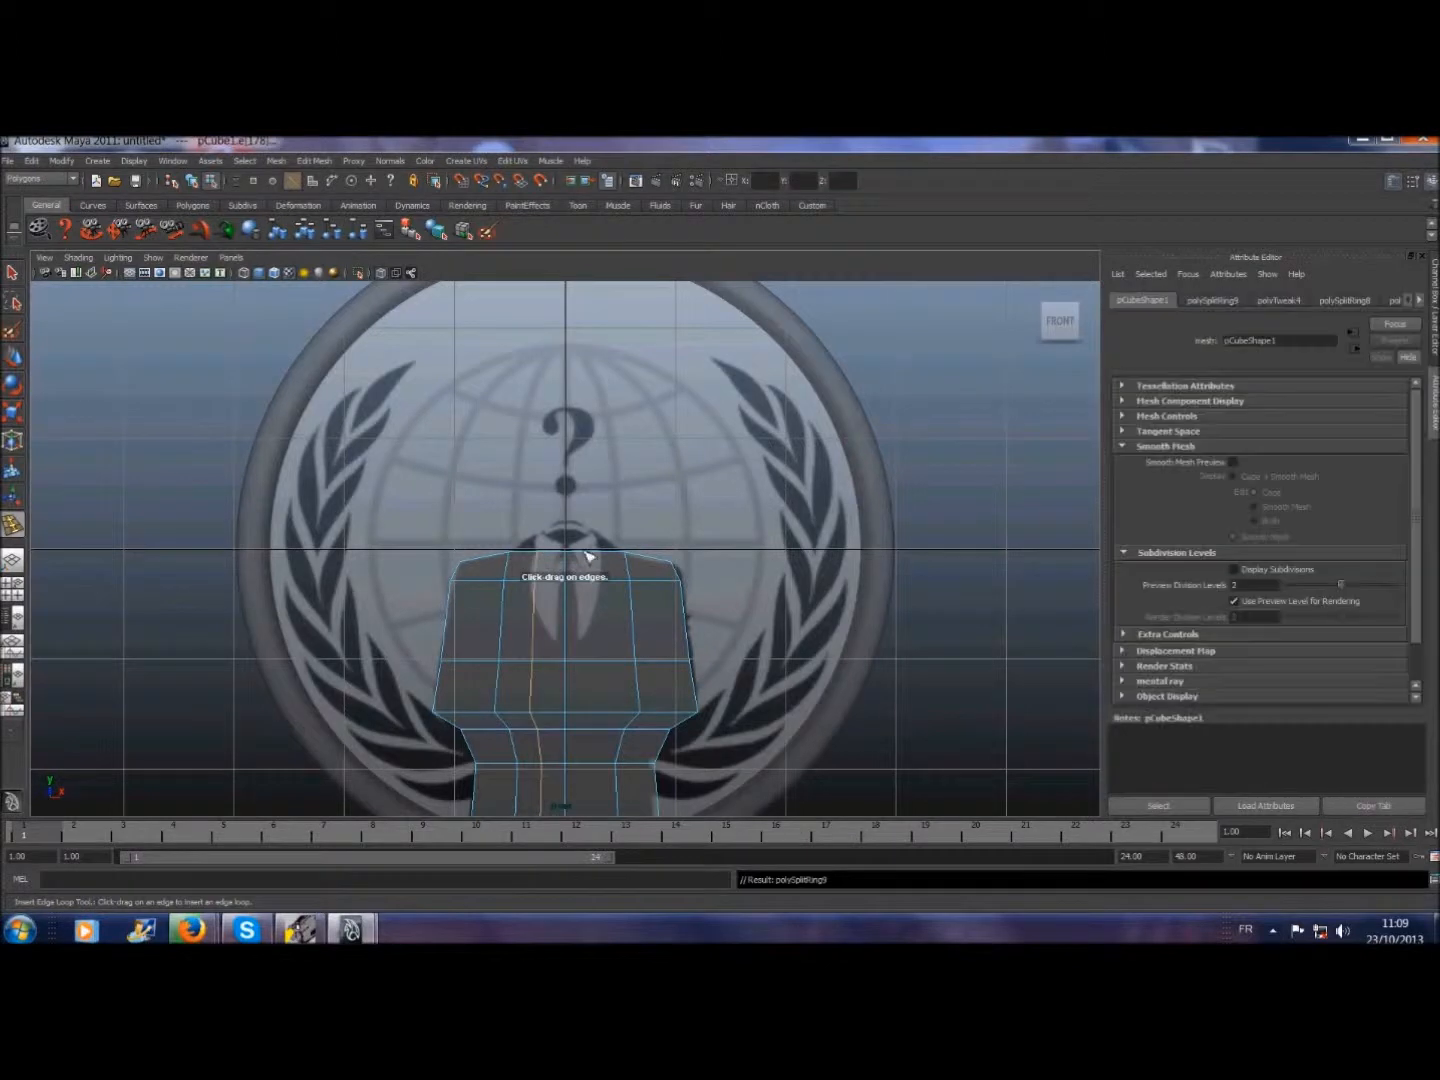
{"action": "left_click", "coordinate": [595, 556]}
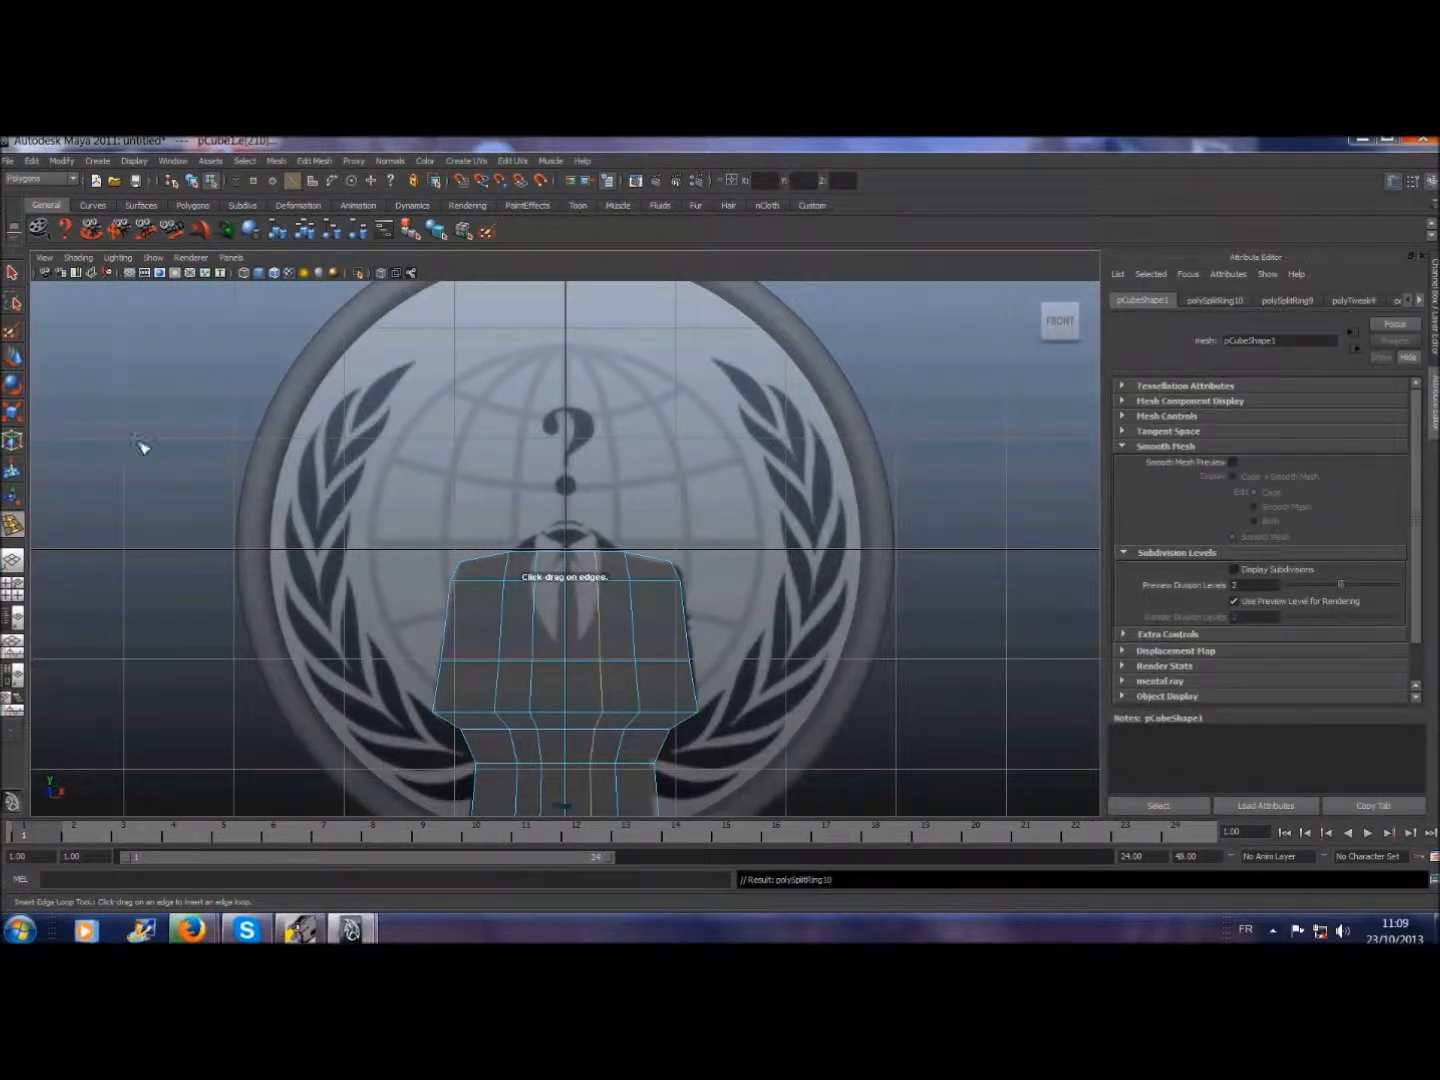
- Select the three central top vertices of the suit's cube and raise them to the reference's collar height
{"action": "left_click", "coordinate": [13, 273]}
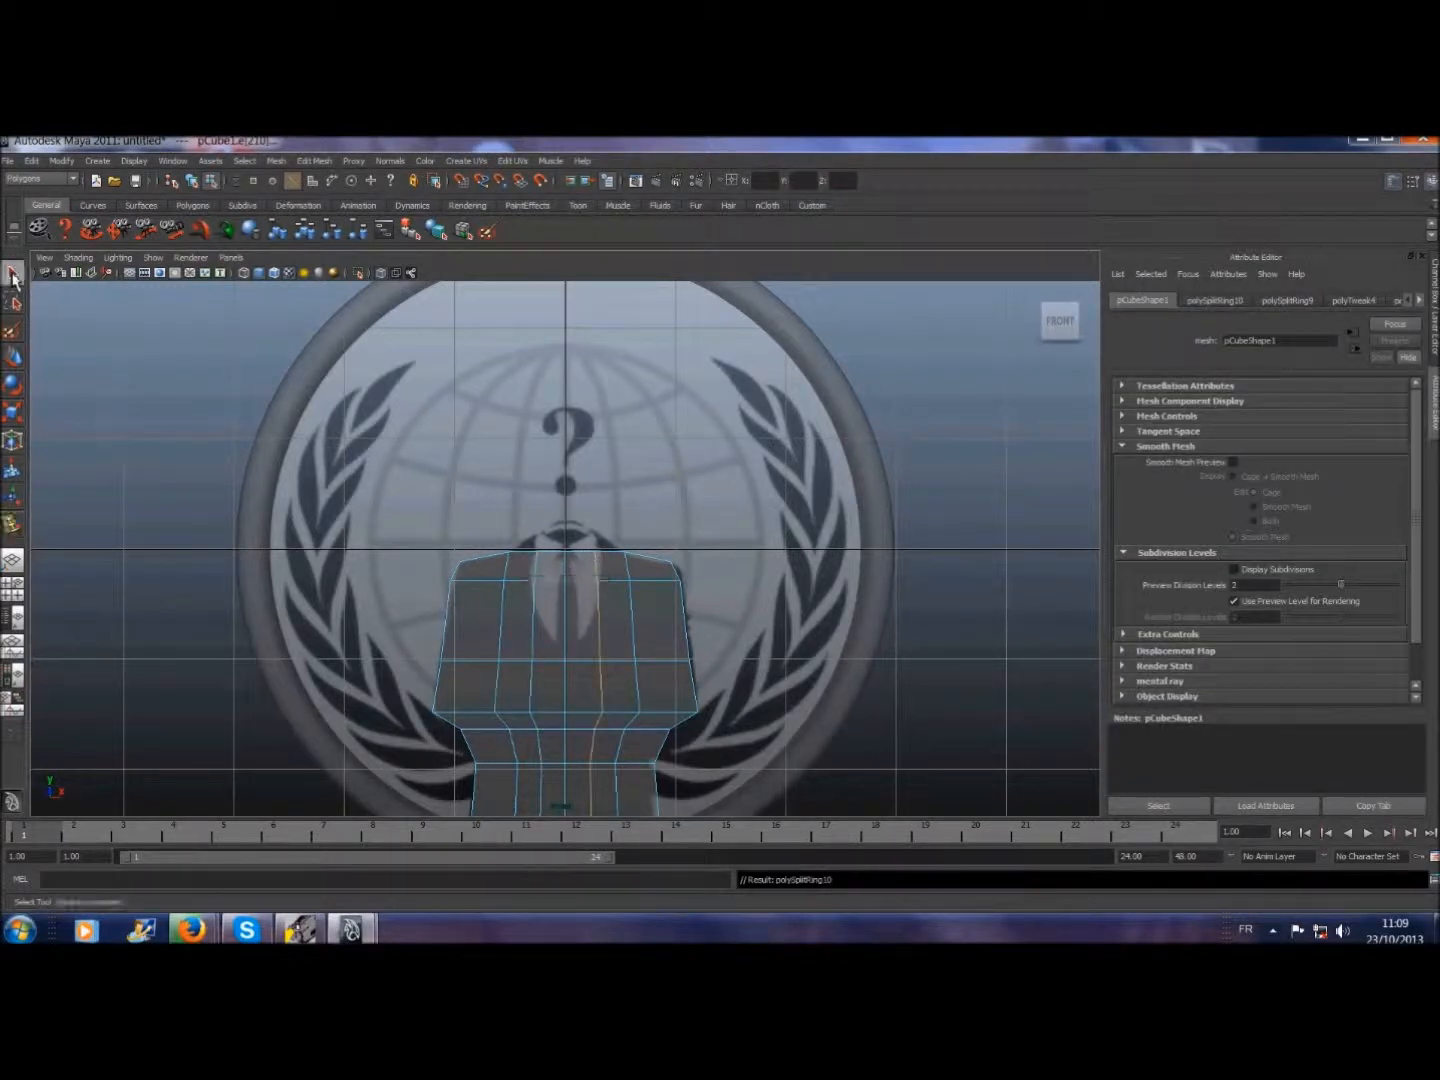
{"action": "left_click", "coordinate": [244, 161]}
{"action": "left_click", "coordinate": [276, 200]}
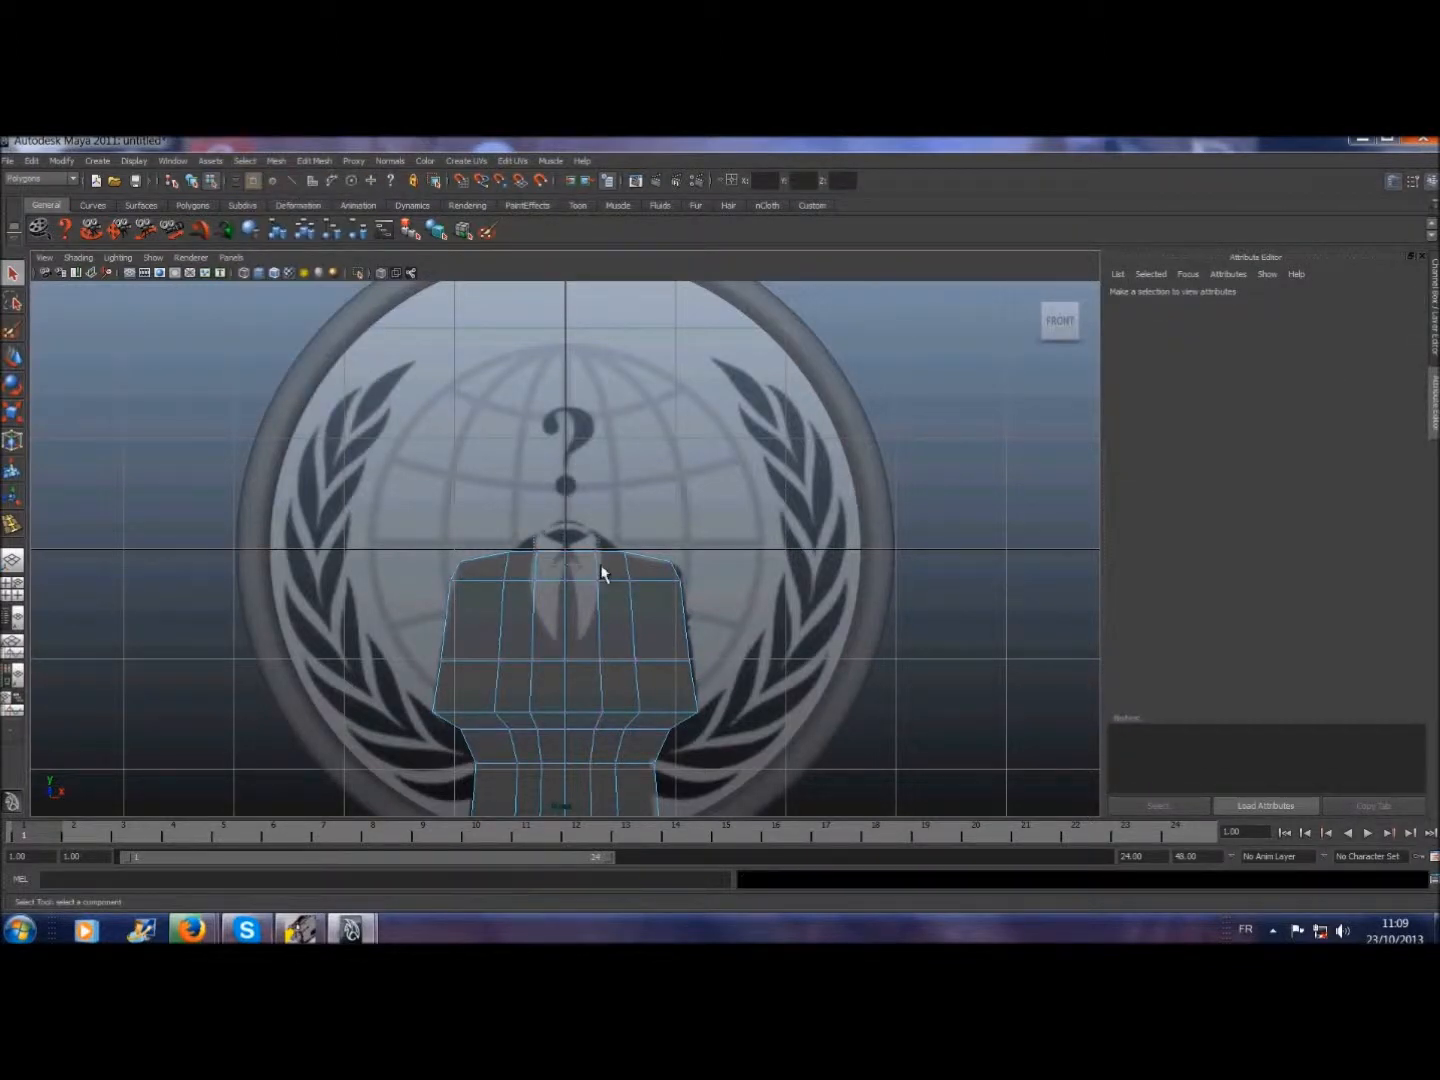
{"action": "left_click_drag", "start_coordinate": [601, 566], "coordinate": [602, 567]}
{"action": "left_click", "coordinate": [13, 357]}
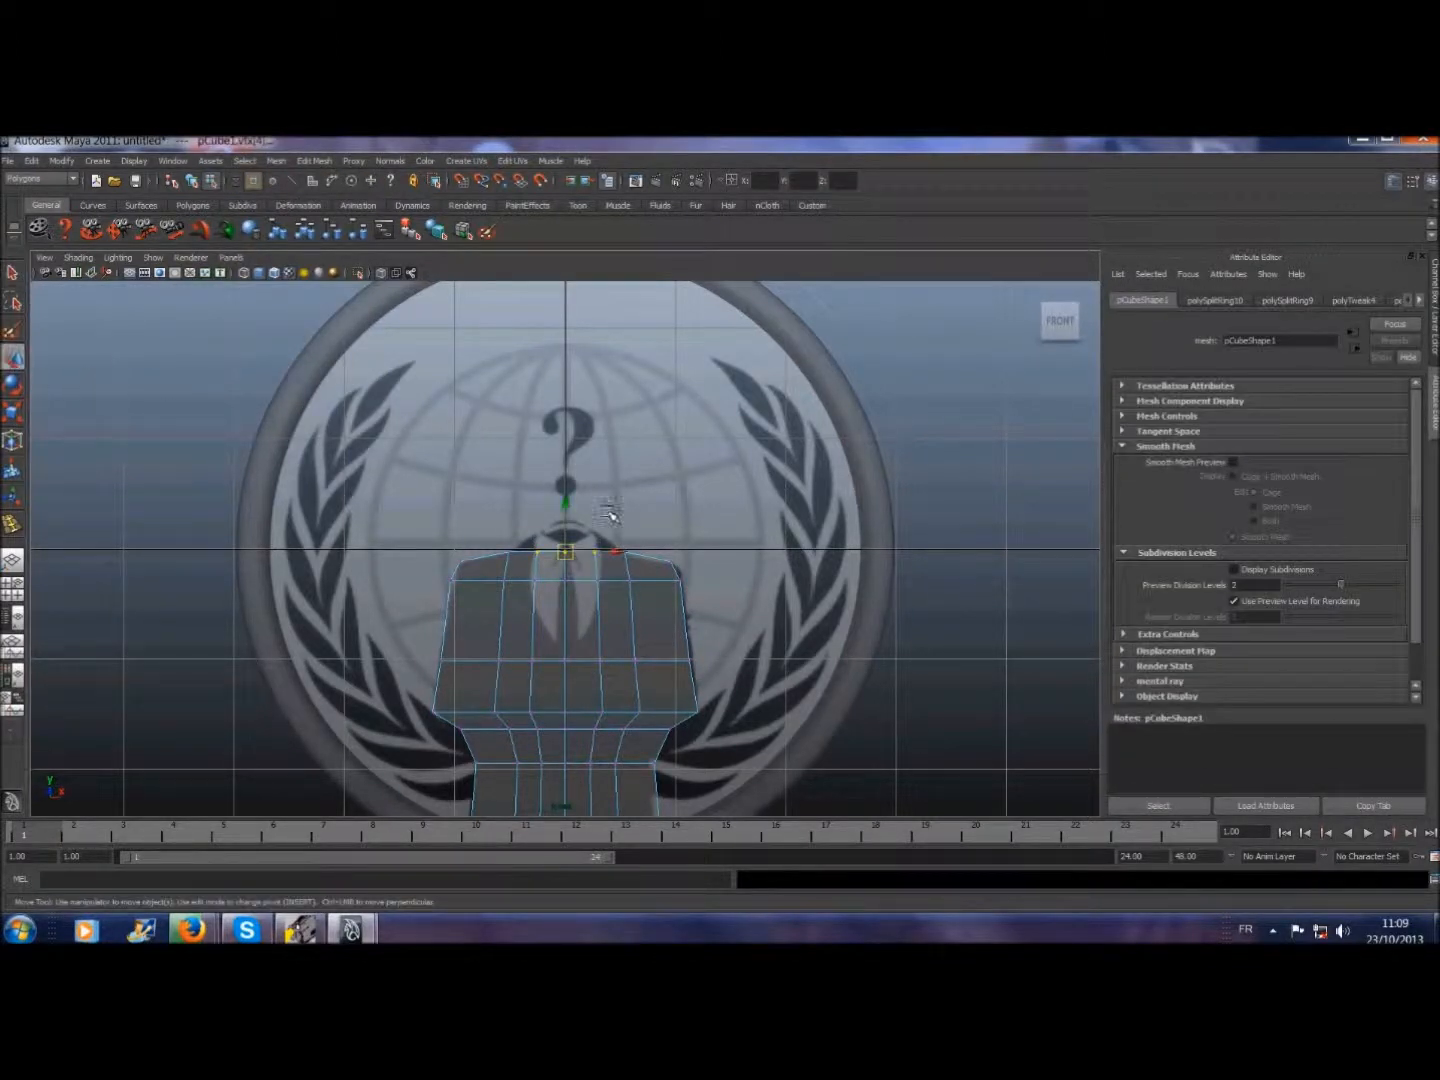
{"action": "left_click_drag", "start_coordinate": [569, 506], "coordinate": [570, 483]}
- Raise the suit's centre top vertex to form the neck peak and enable Smooth Mesh Preview for the cube
{"action": "left_click", "coordinate": [13, 274]}
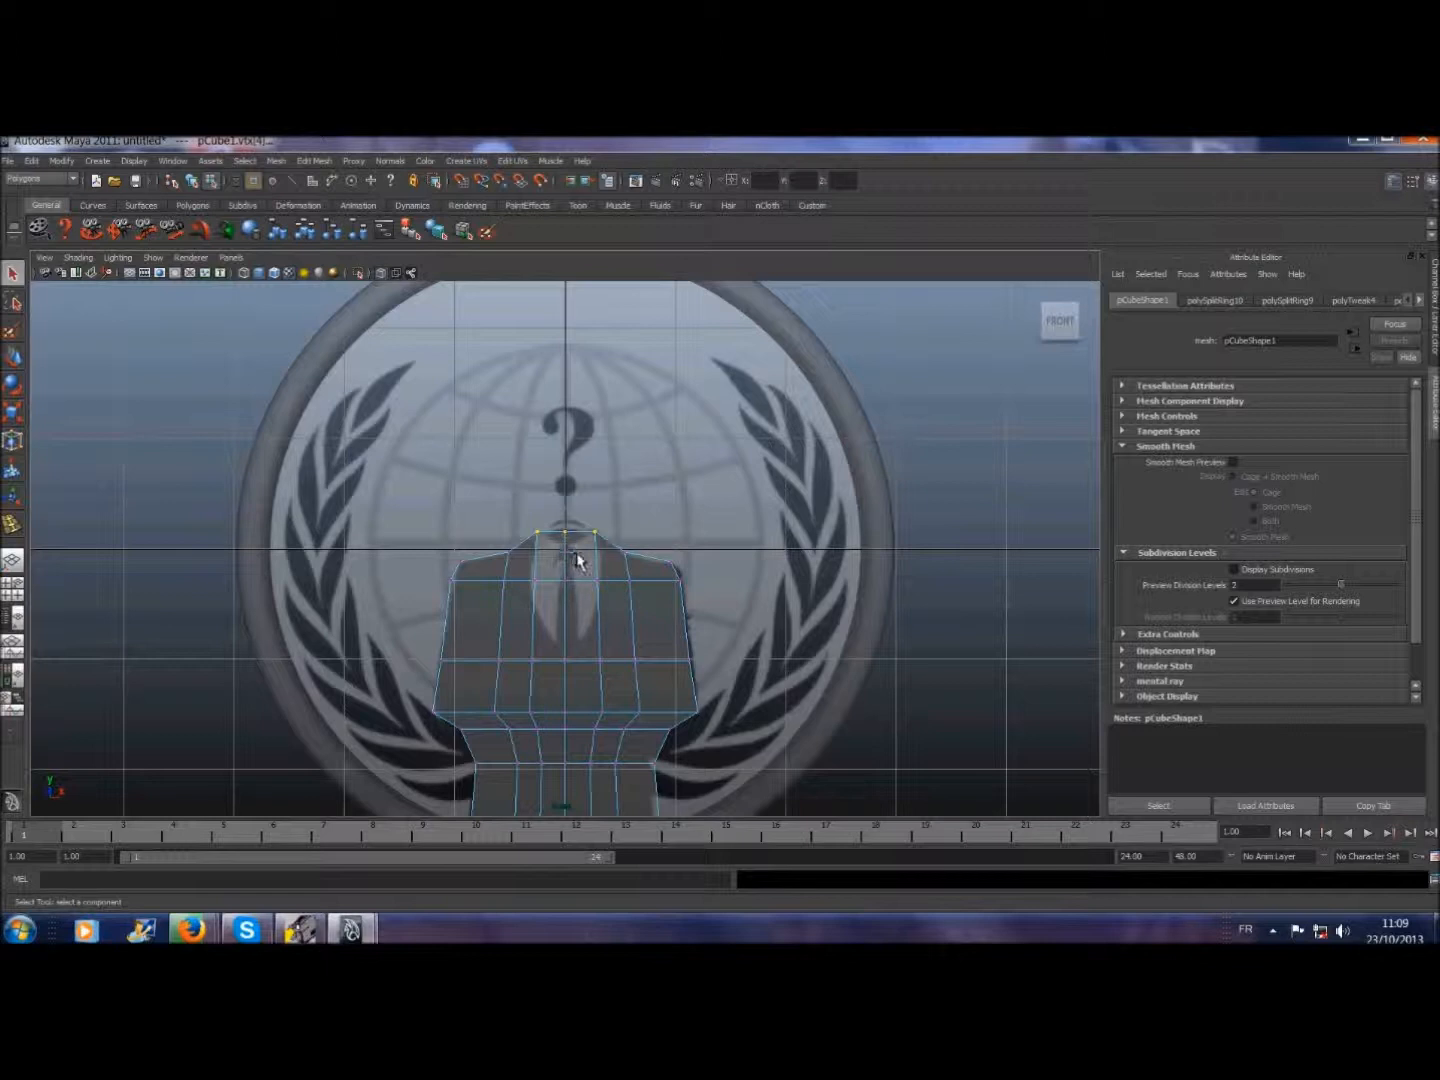
{"action": "left_click", "coordinate": [15, 360]}
{"action": "left_click", "coordinate": [15, 360]}
{"action": "left_click_drag", "start_coordinate": [563, 490], "coordinate": [567, 483]}
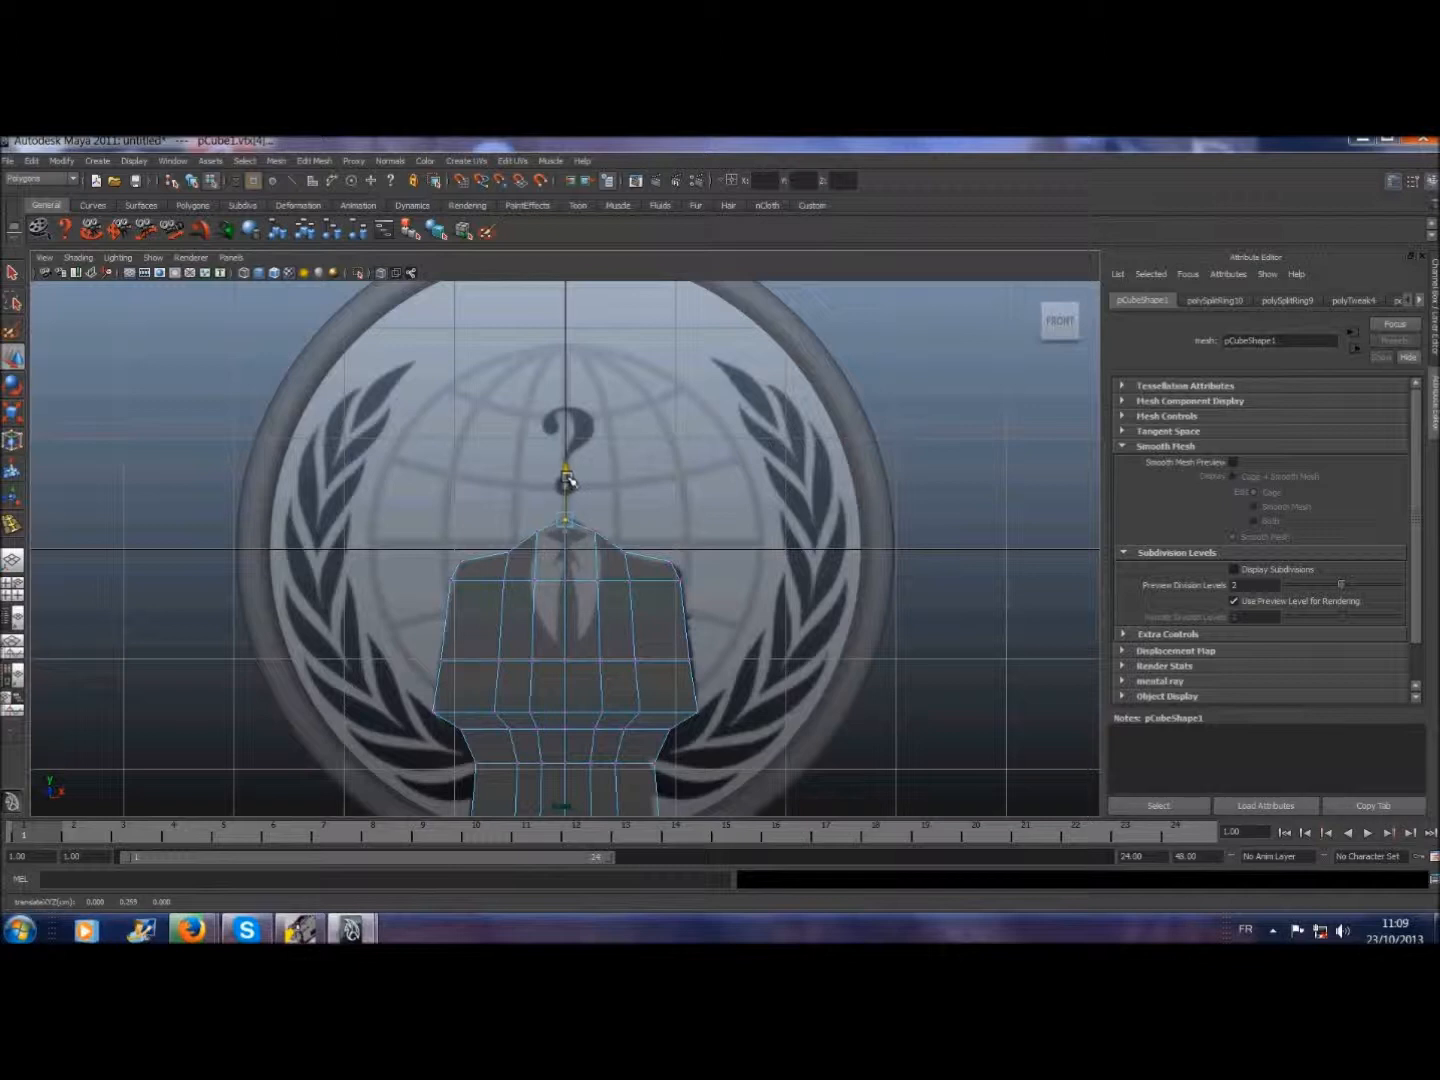
{"action": "left_click_drag", "start_coordinate": [568, 478], "coordinate": [569, 476]}
{"action": "left_click", "coordinate": [1233, 462]}
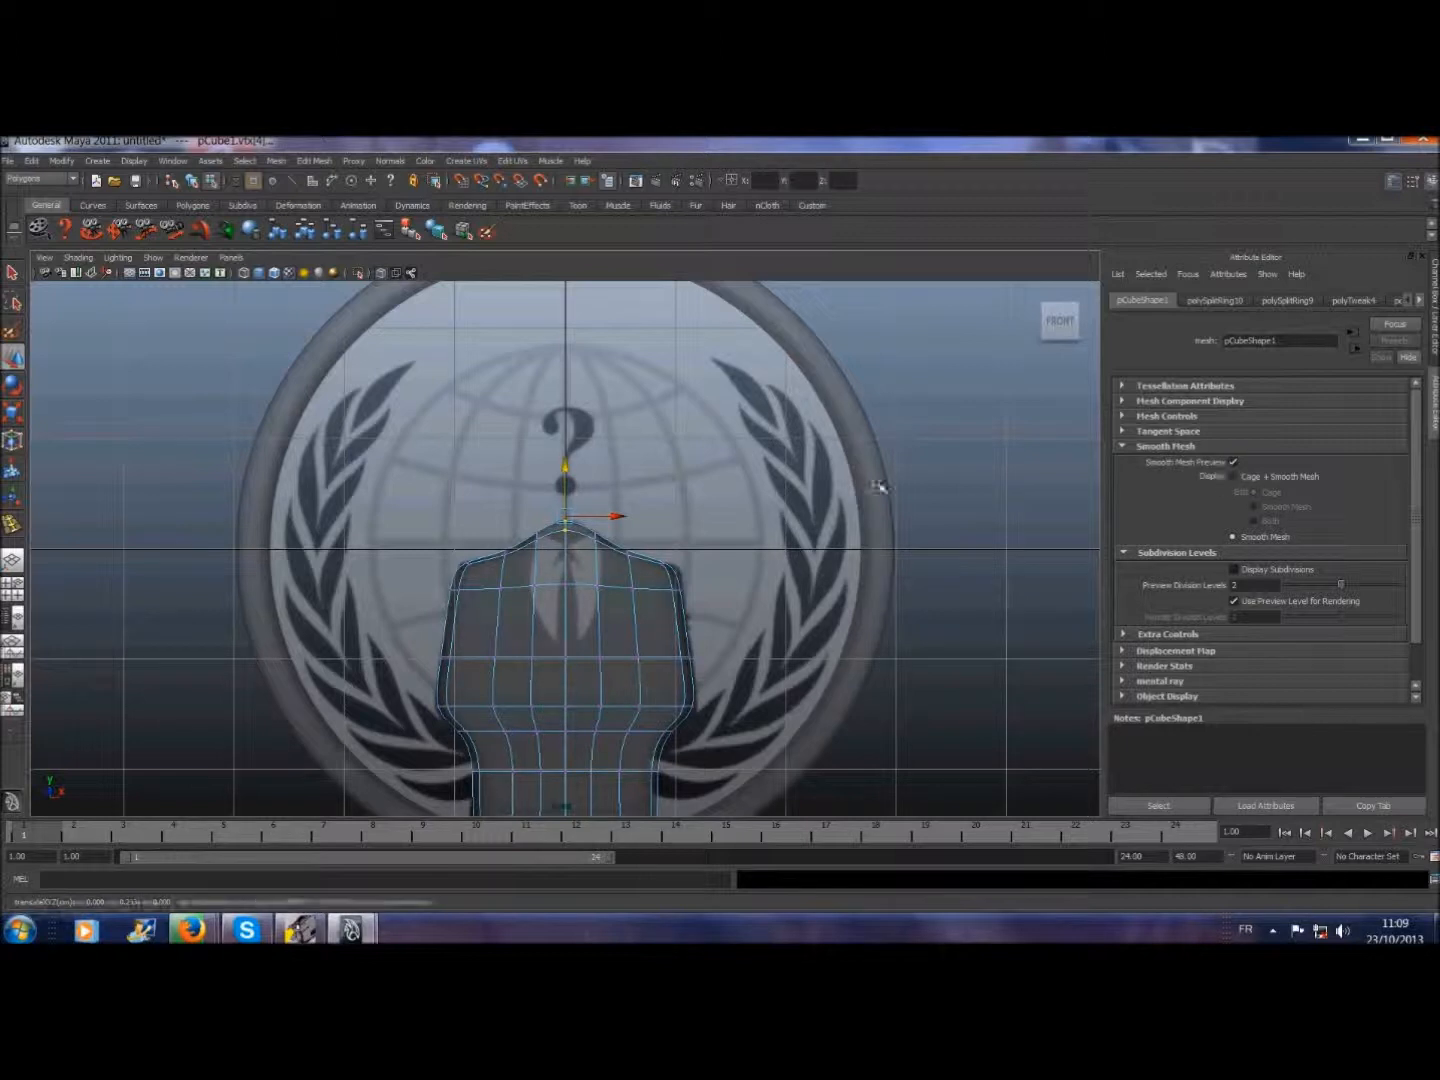
{"action": "scroll", "coordinate": [418, 525], "scroll_direction": "down", "scroll_amount": 3}
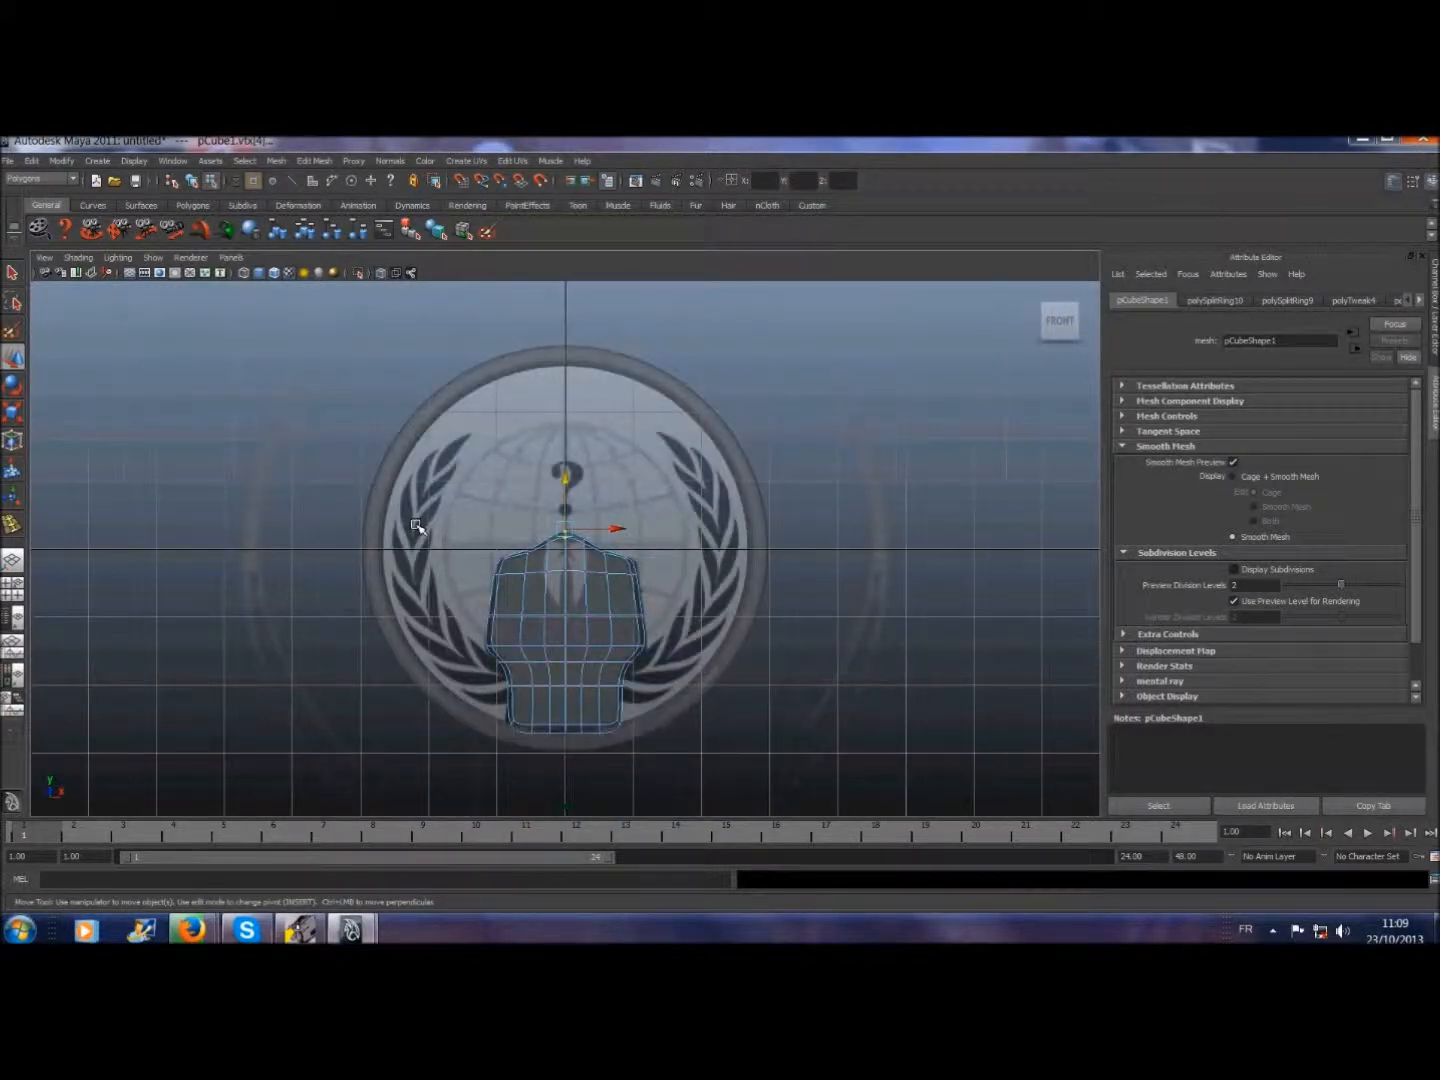
{"action": "scroll", "coordinate": [418, 525], "scroll_direction": "up", "scroll_amount": 6}
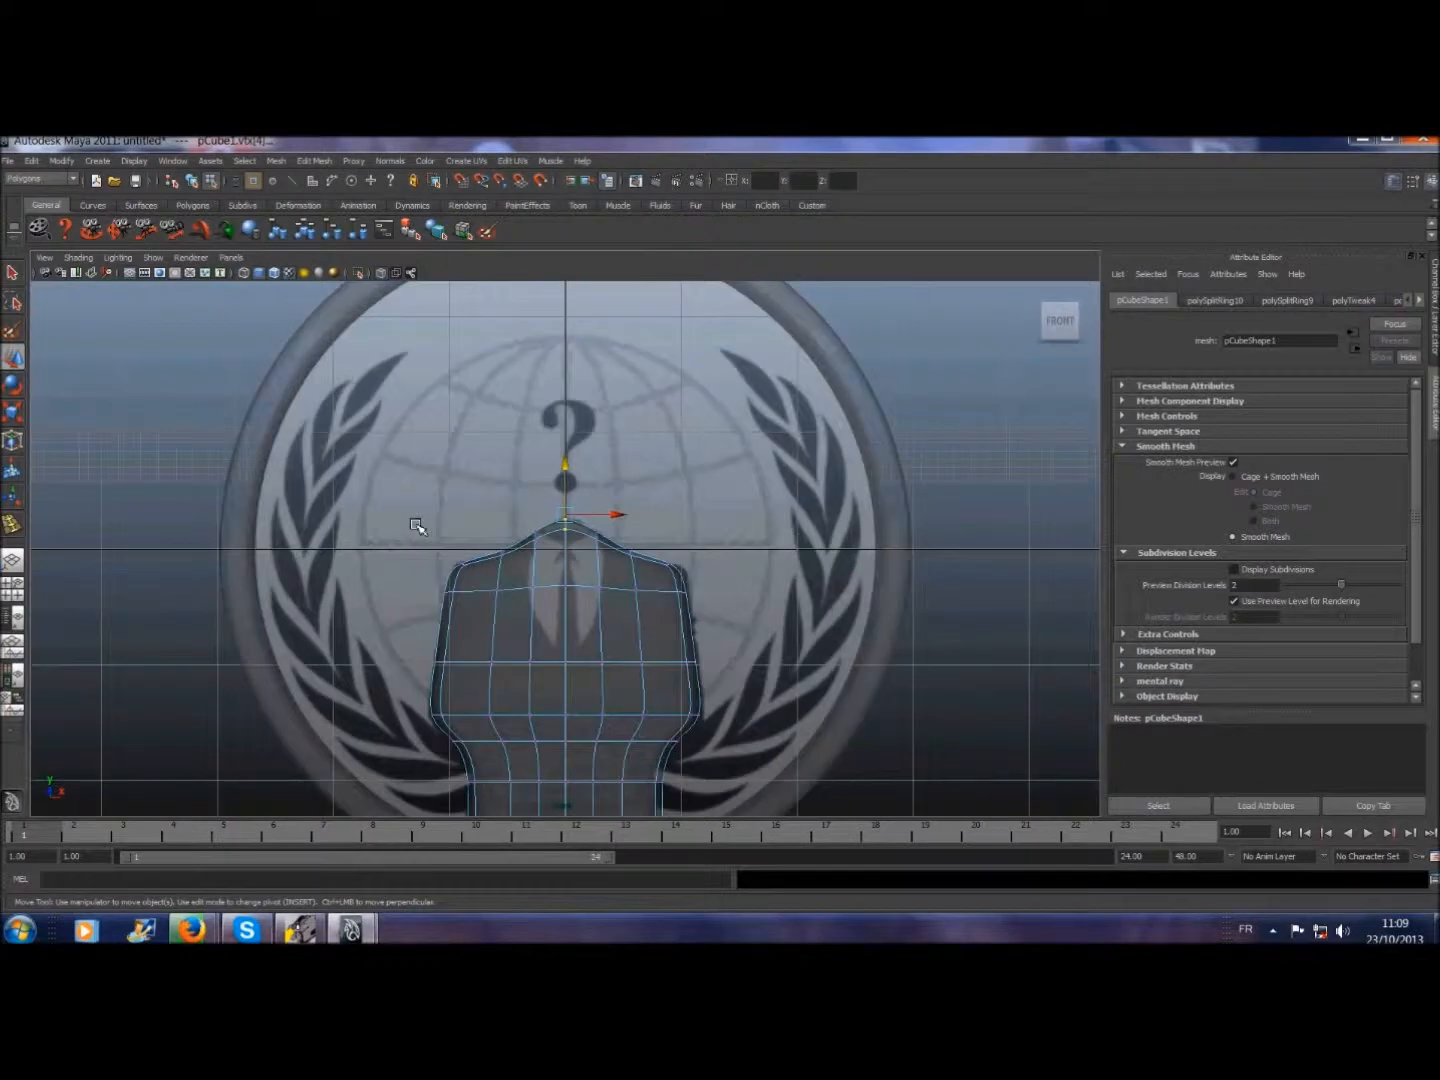
{"action": "scroll", "coordinate": [418, 525], "scroll_direction": "down", "scroll_amount": 3}
{"action": "scroll", "coordinate": [418, 525], "scroll_direction": "up", "scroll_amount": 2}
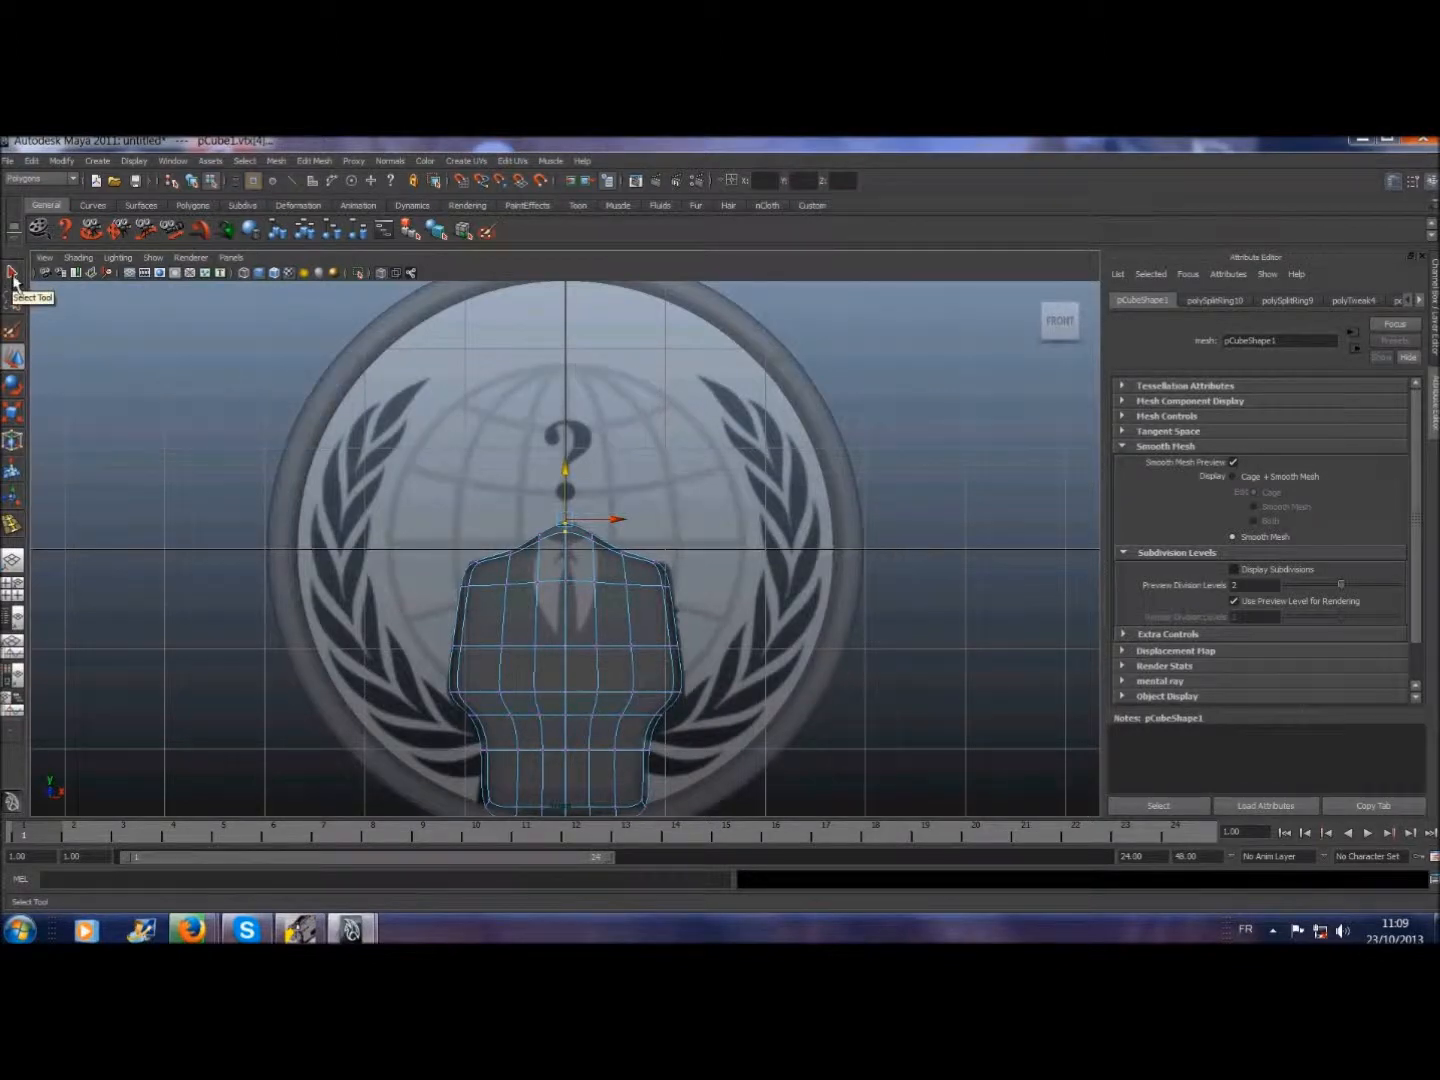
{"action": "scroll", "coordinate": [367, 697], "scroll_direction": "down", "scroll_amount": 2}
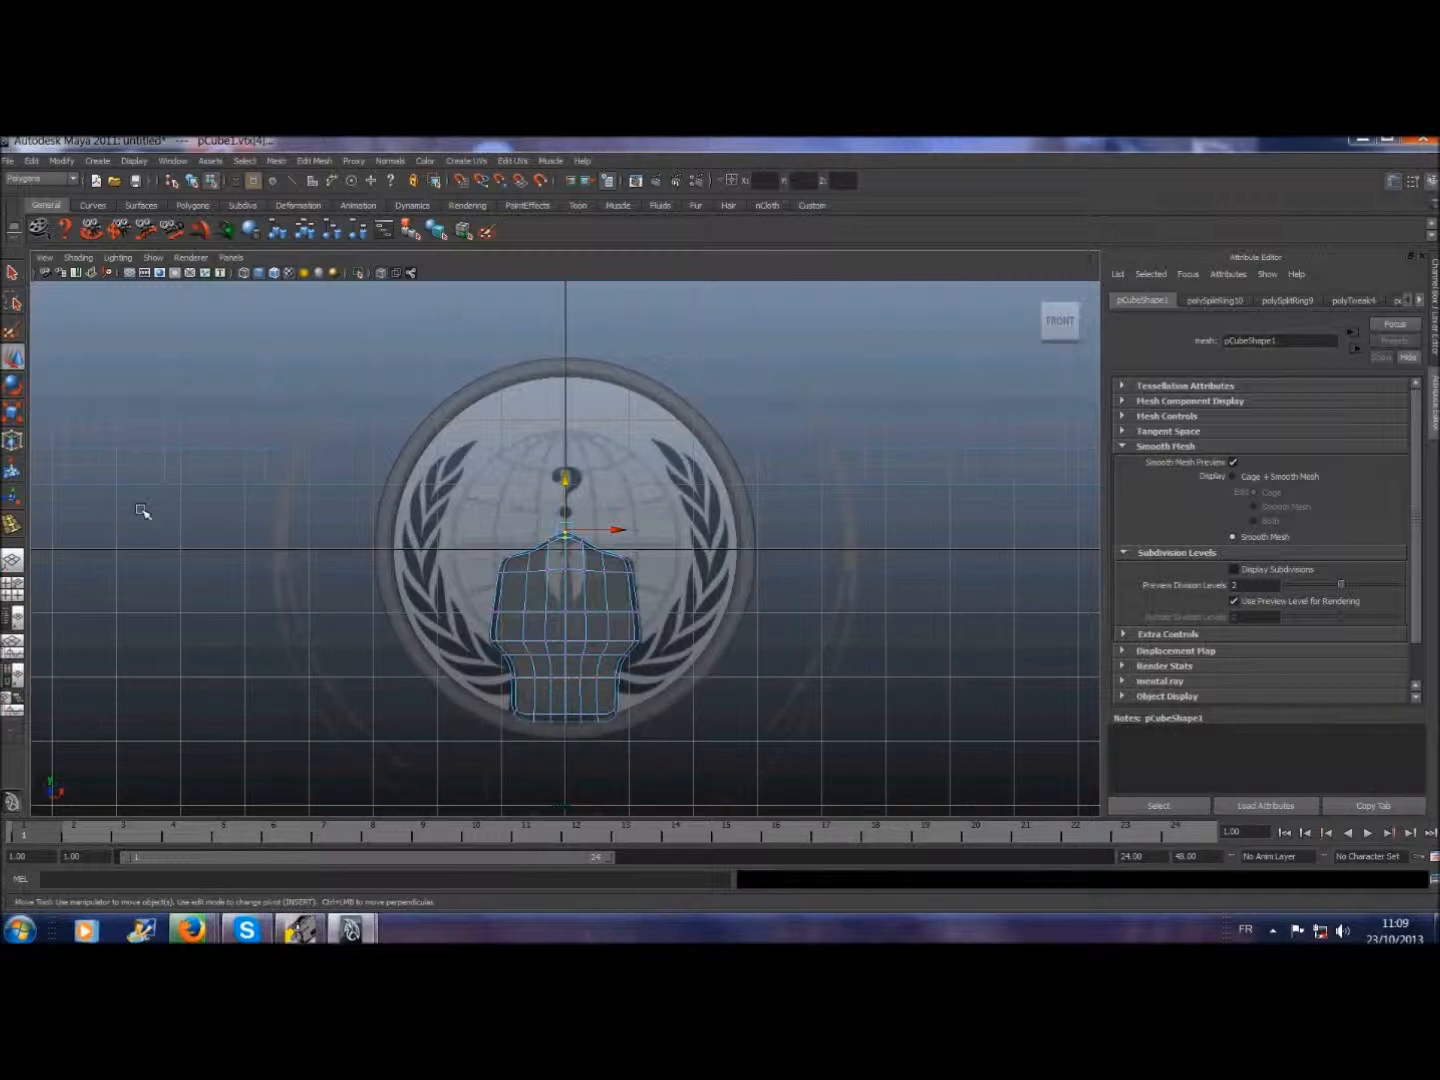
- Return the suit's cube to object selection and turn off its Smooth Mesh Preview
{"action": "left_click", "coordinate": [244, 160]}
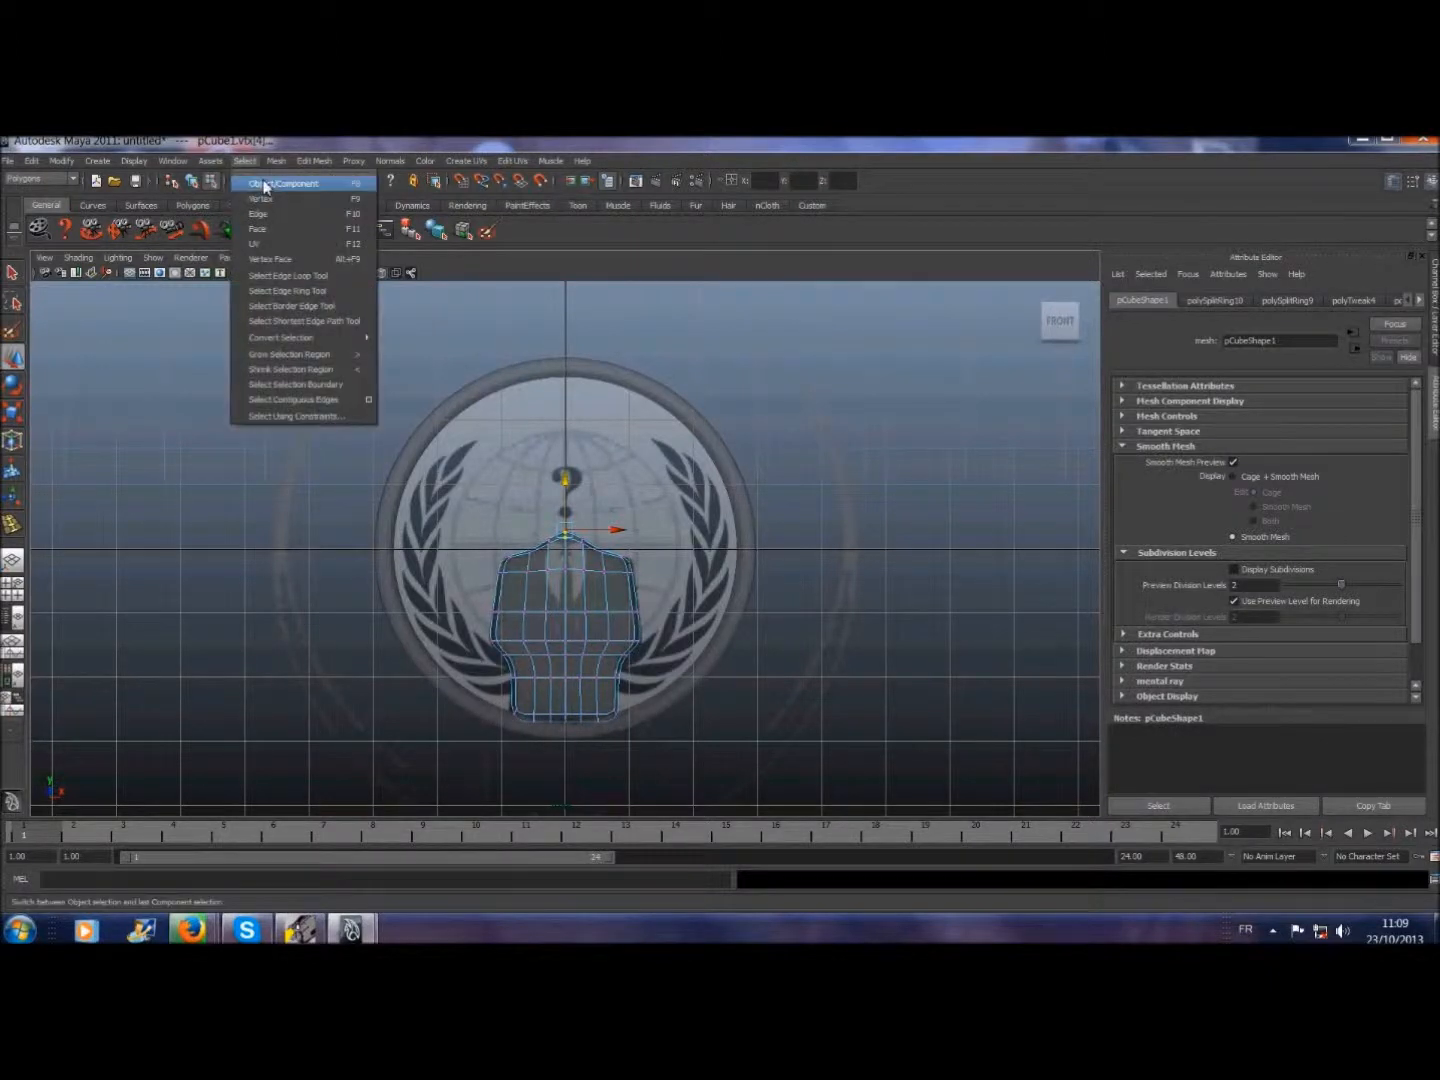
{"action": "left_click", "coordinate": [265, 184]}
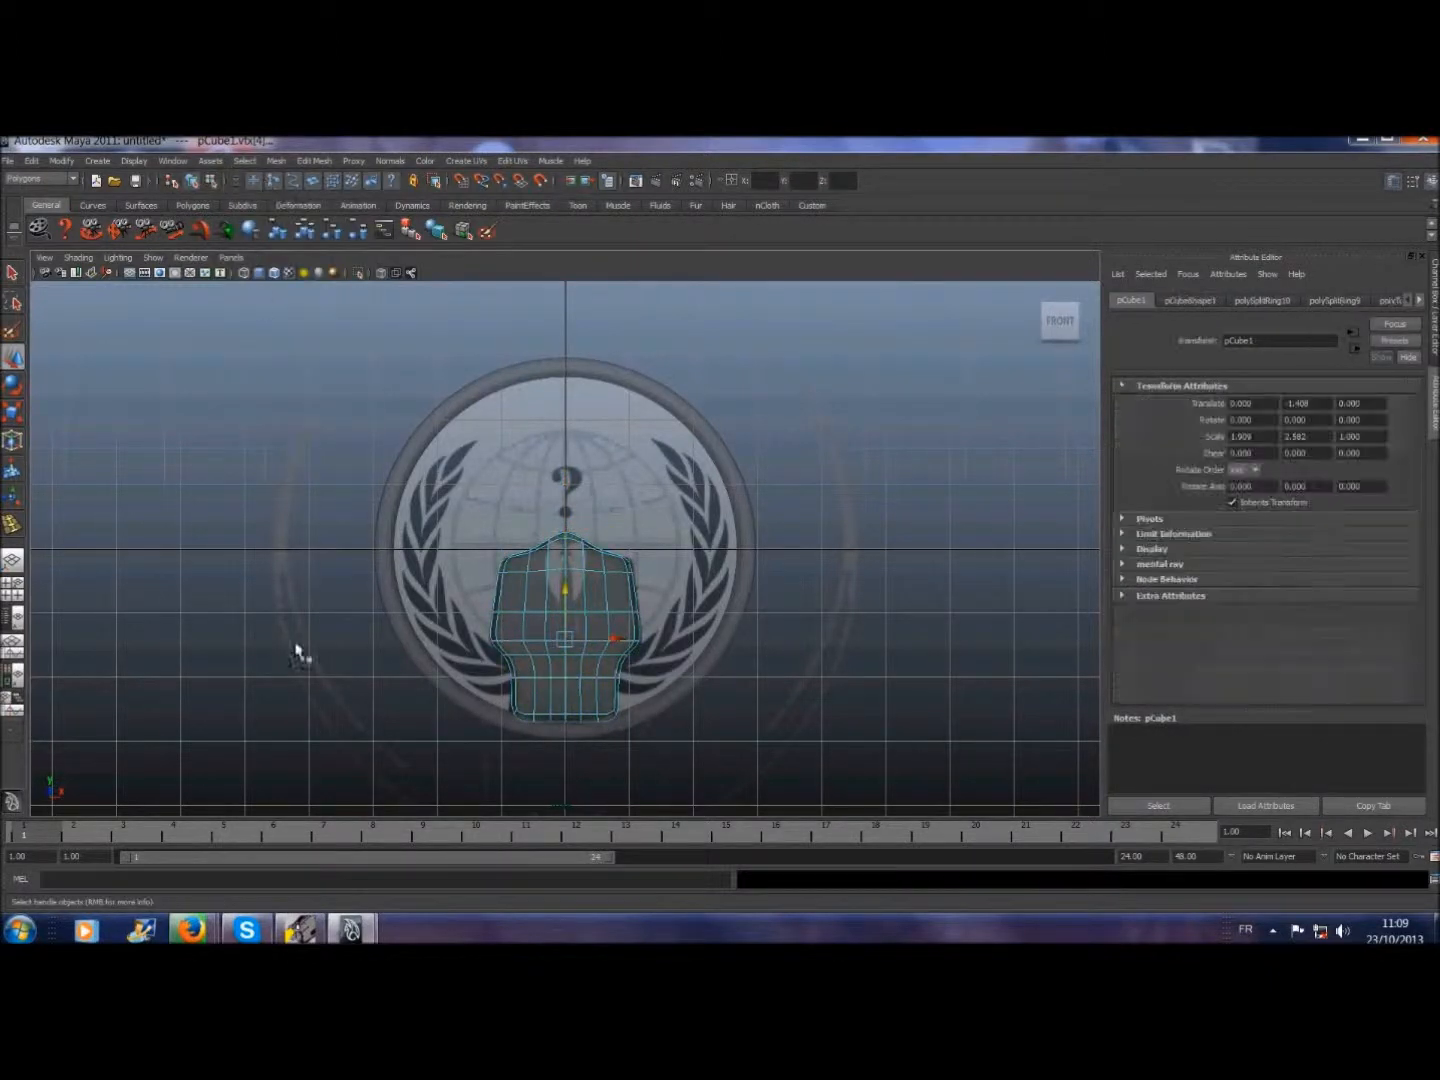
{"action": "left_click", "coordinate": [1195, 302]}
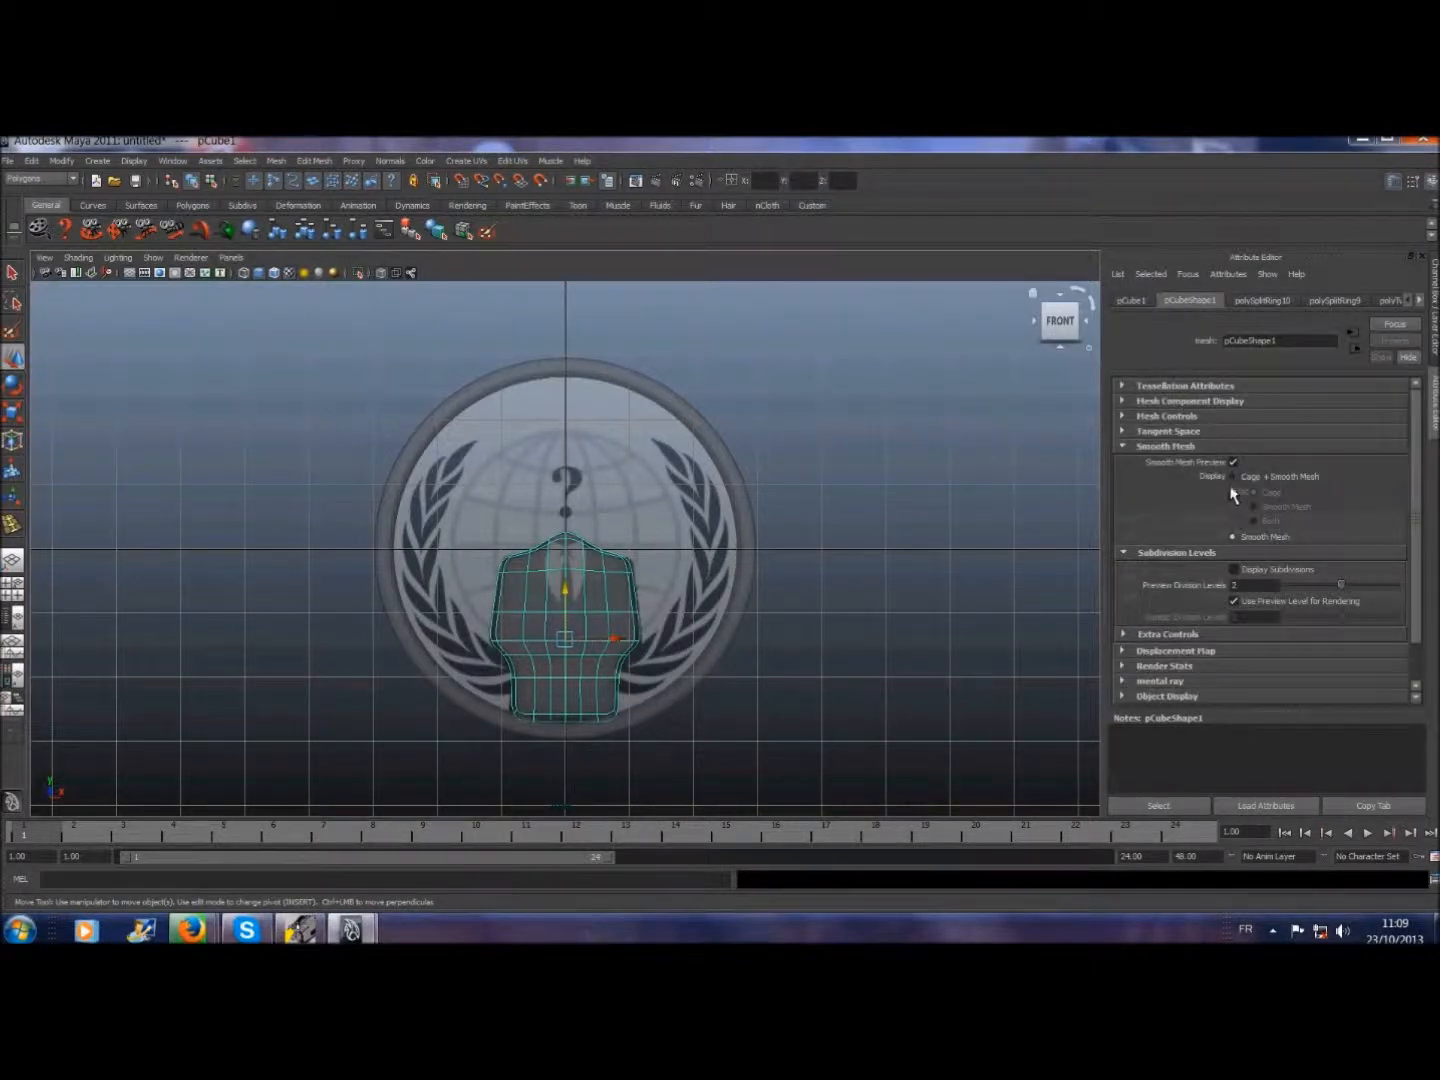
{"action": "left_click", "coordinate": [1233, 462]}
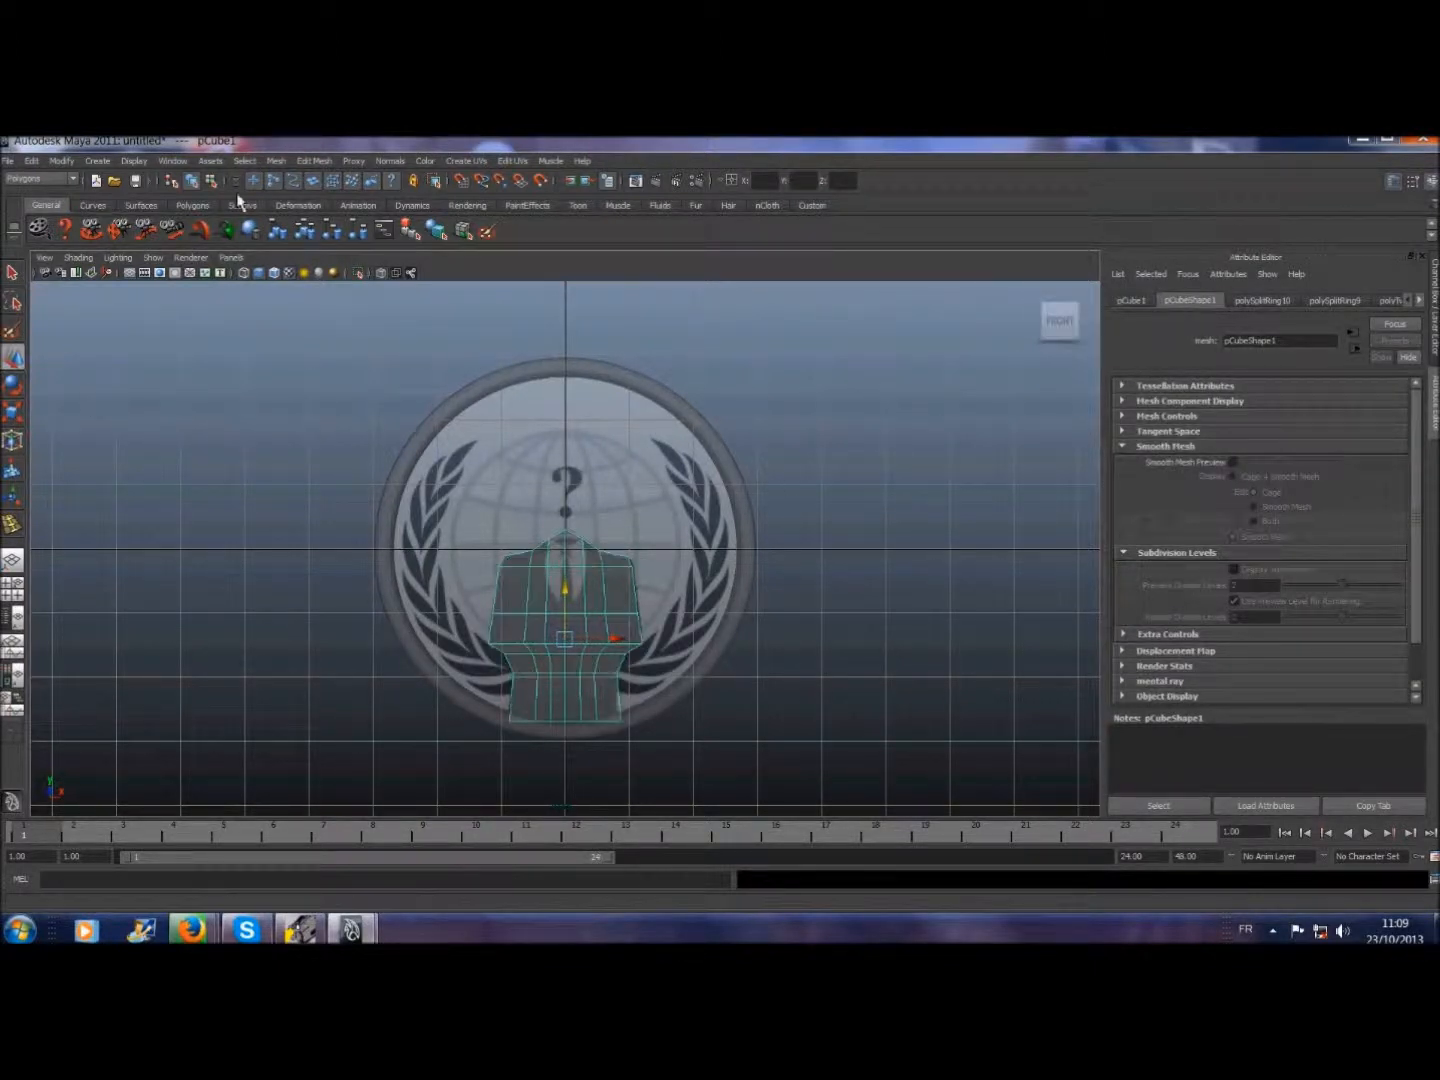
- Insert a horizontal edge loop near the bottom of the suit's cube and move it slightly down to sharpen the base
{"action": "left_click", "coordinate": [314, 160]}
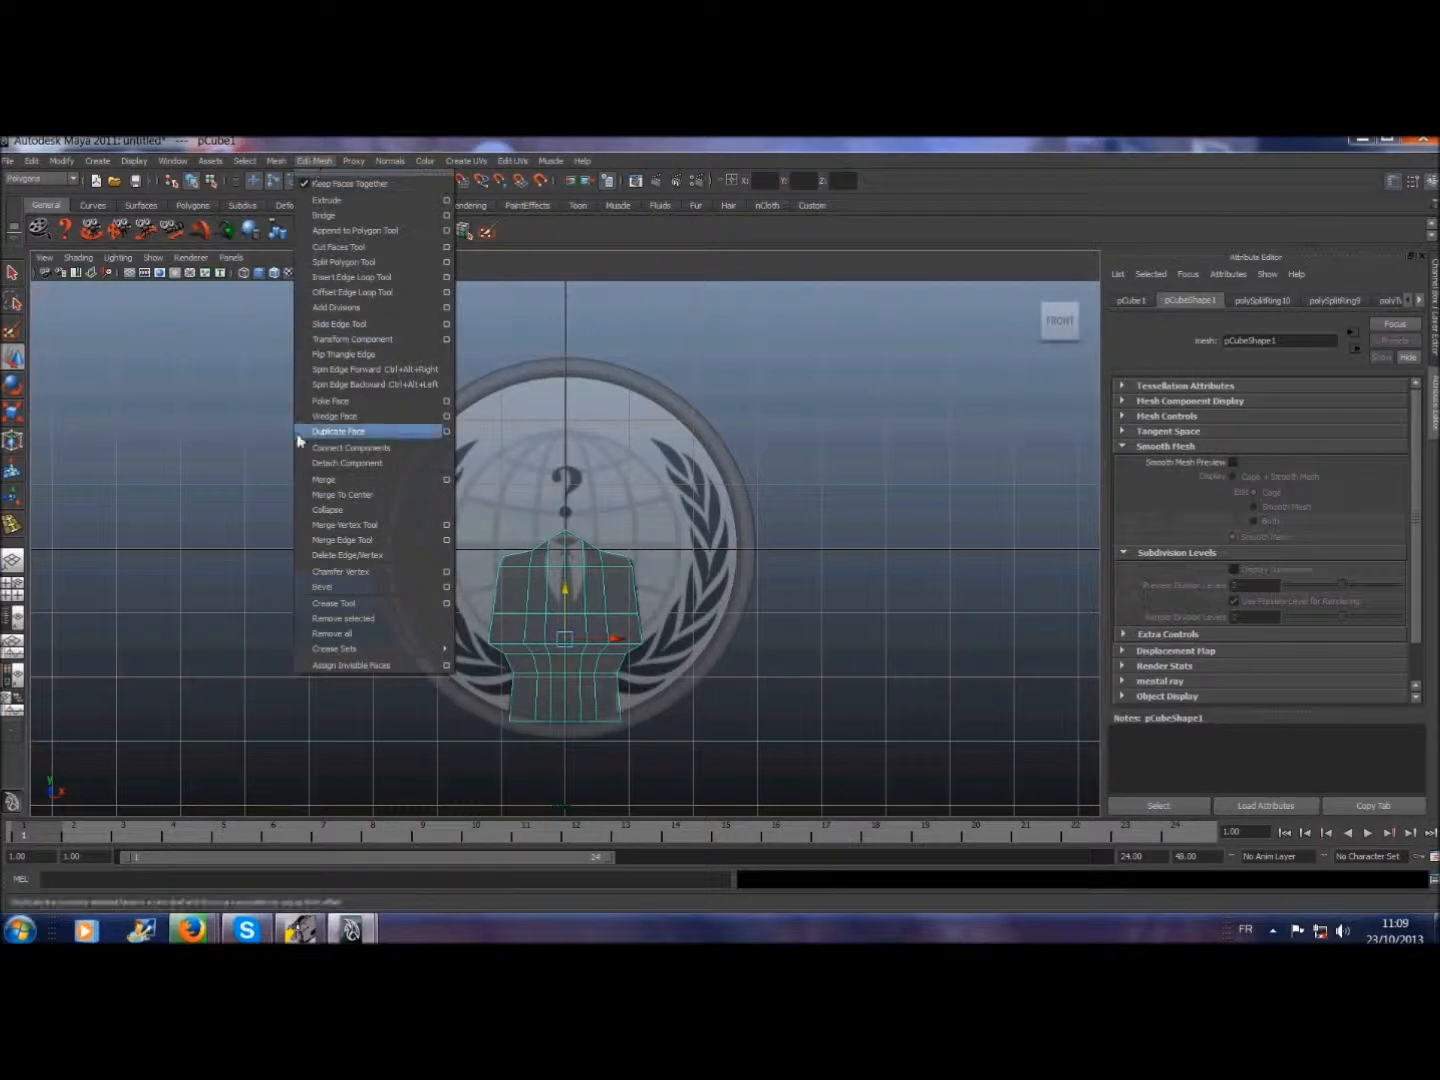
{"action": "left_click", "coordinate": [337, 279]}
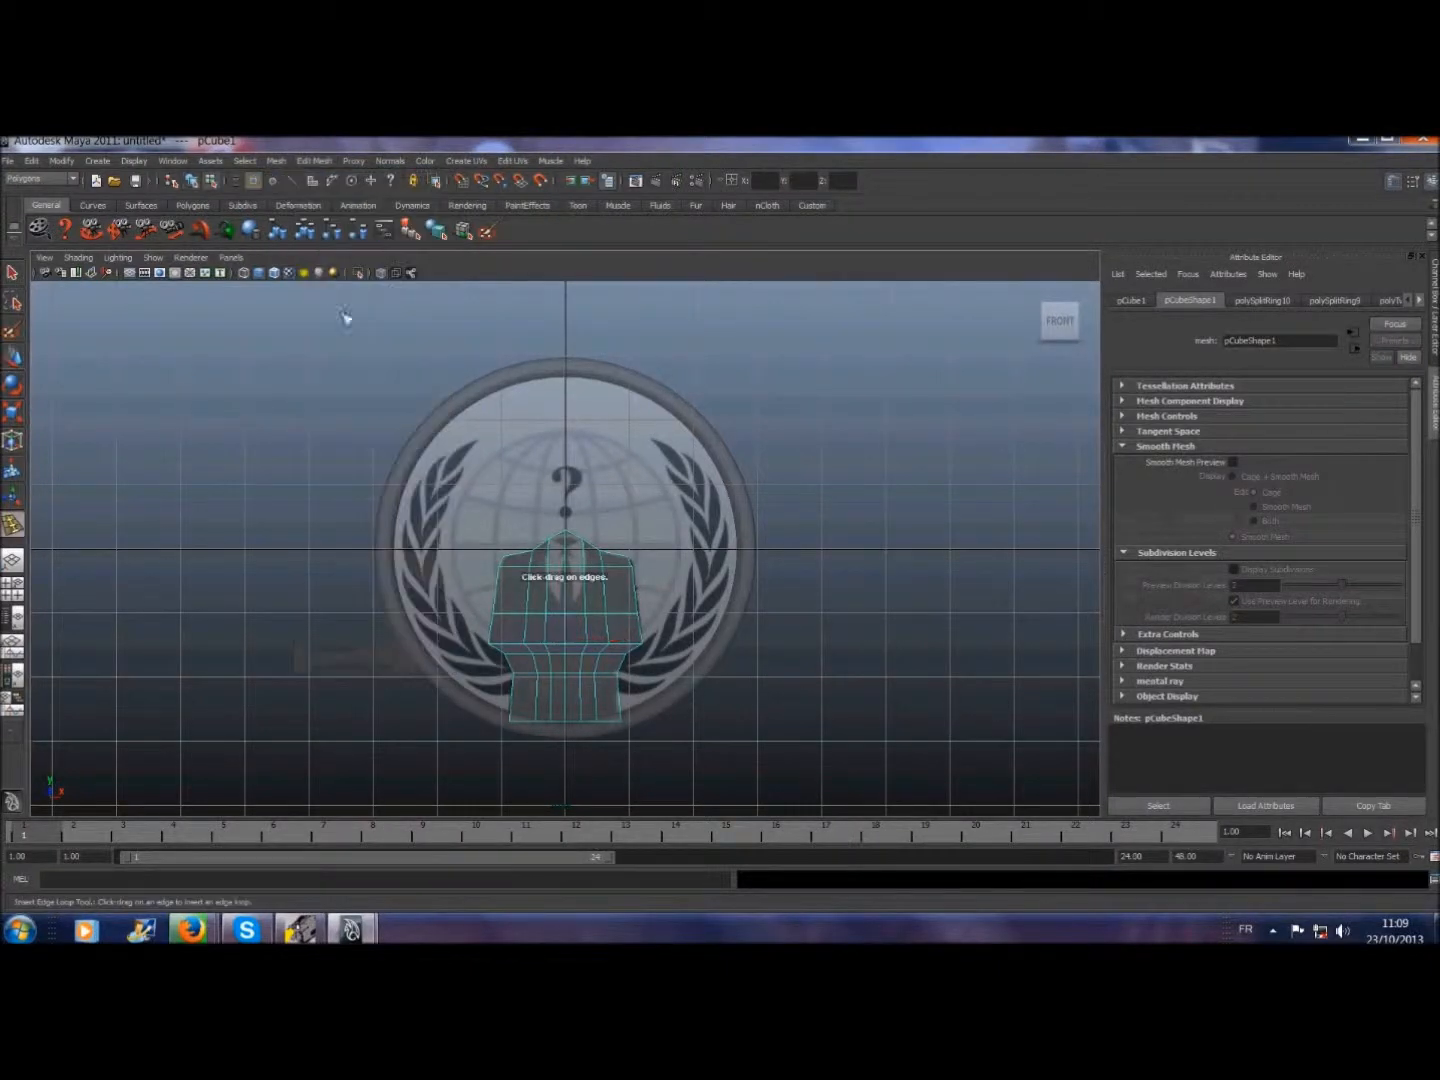
{"action": "left_click", "coordinate": [565, 716]}
{"action": "left_click", "coordinate": [12, 357]}
{"action": "left_click_drag", "start_coordinate": [568, 662], "coordinate": [570, 668]}
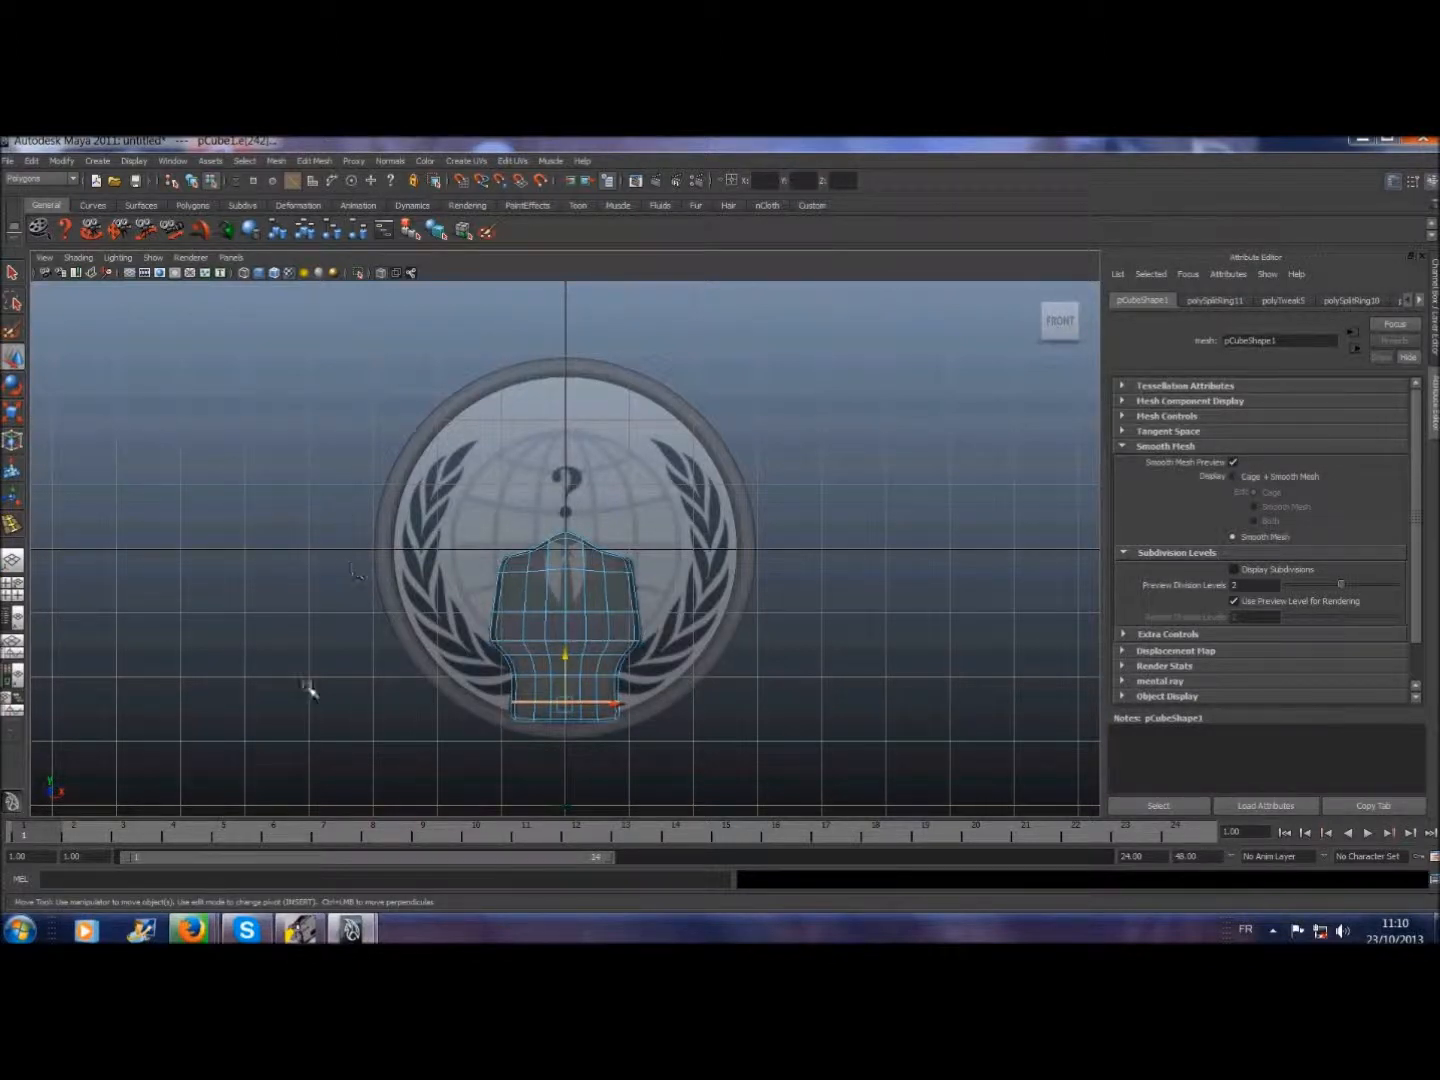
- Switch to the perspective view and turn off X-Ray shading
{"action": "scroll", "coordinate": [537, 758], "scroll_direction": "up", "scroll_amount": 3}
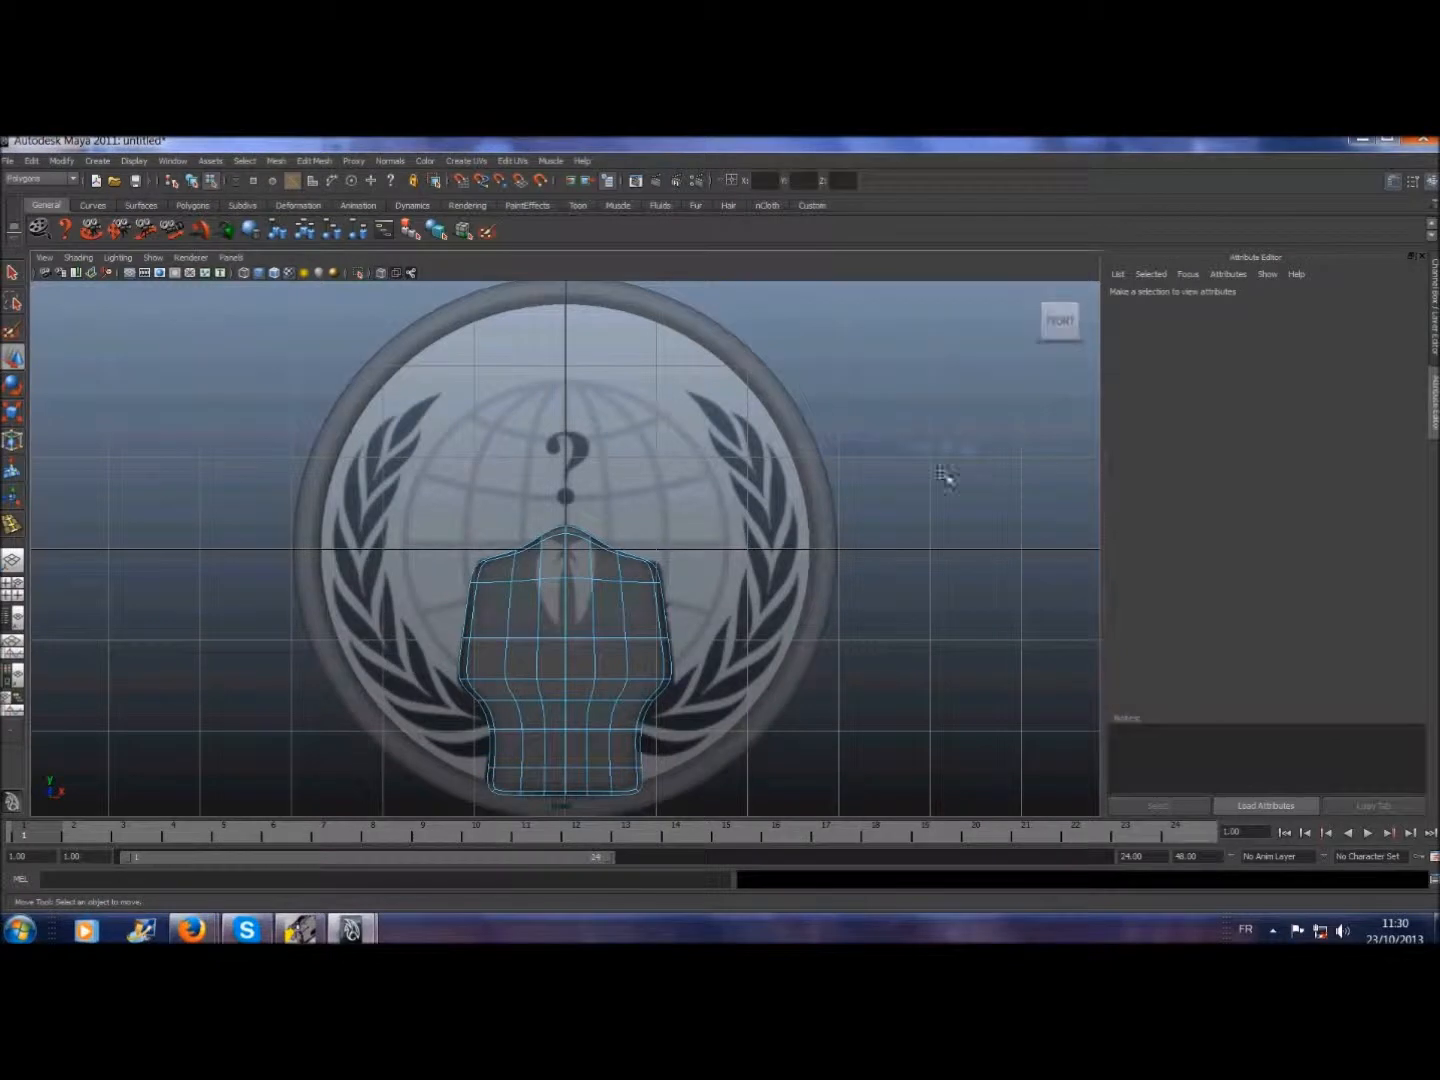
{"action": "left_click", "coordinate": [231, 257]}
{"action": "mouse_move", "coordinate": [241, 274]}
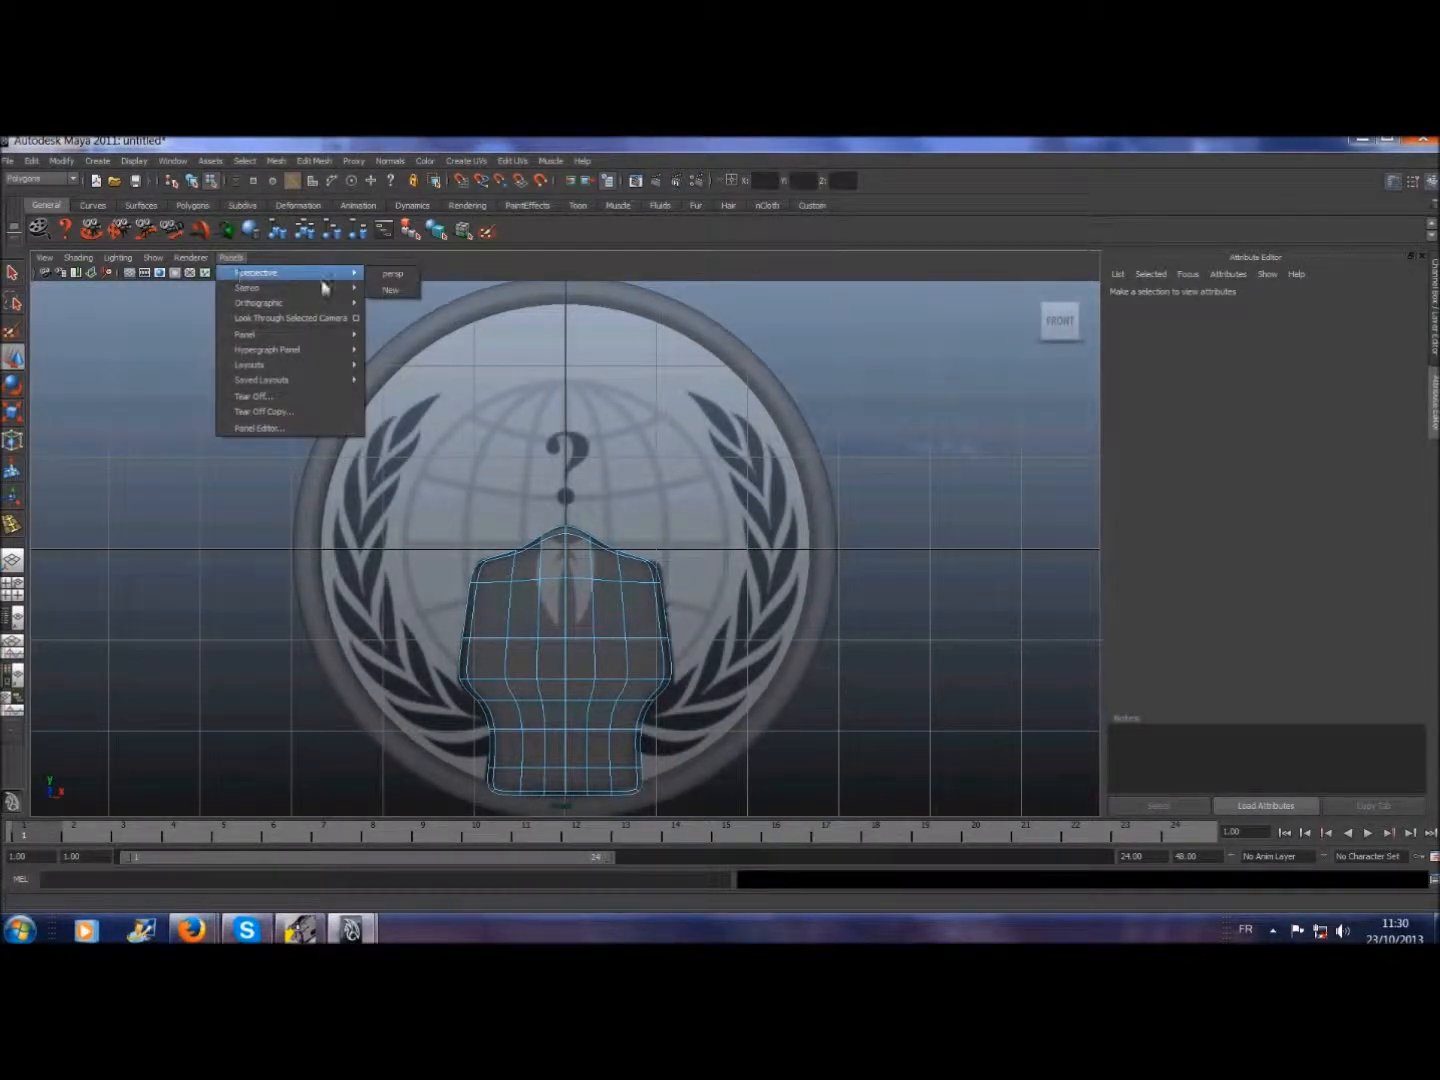
{"action": "left_click", "coordinate": [390, 284]}
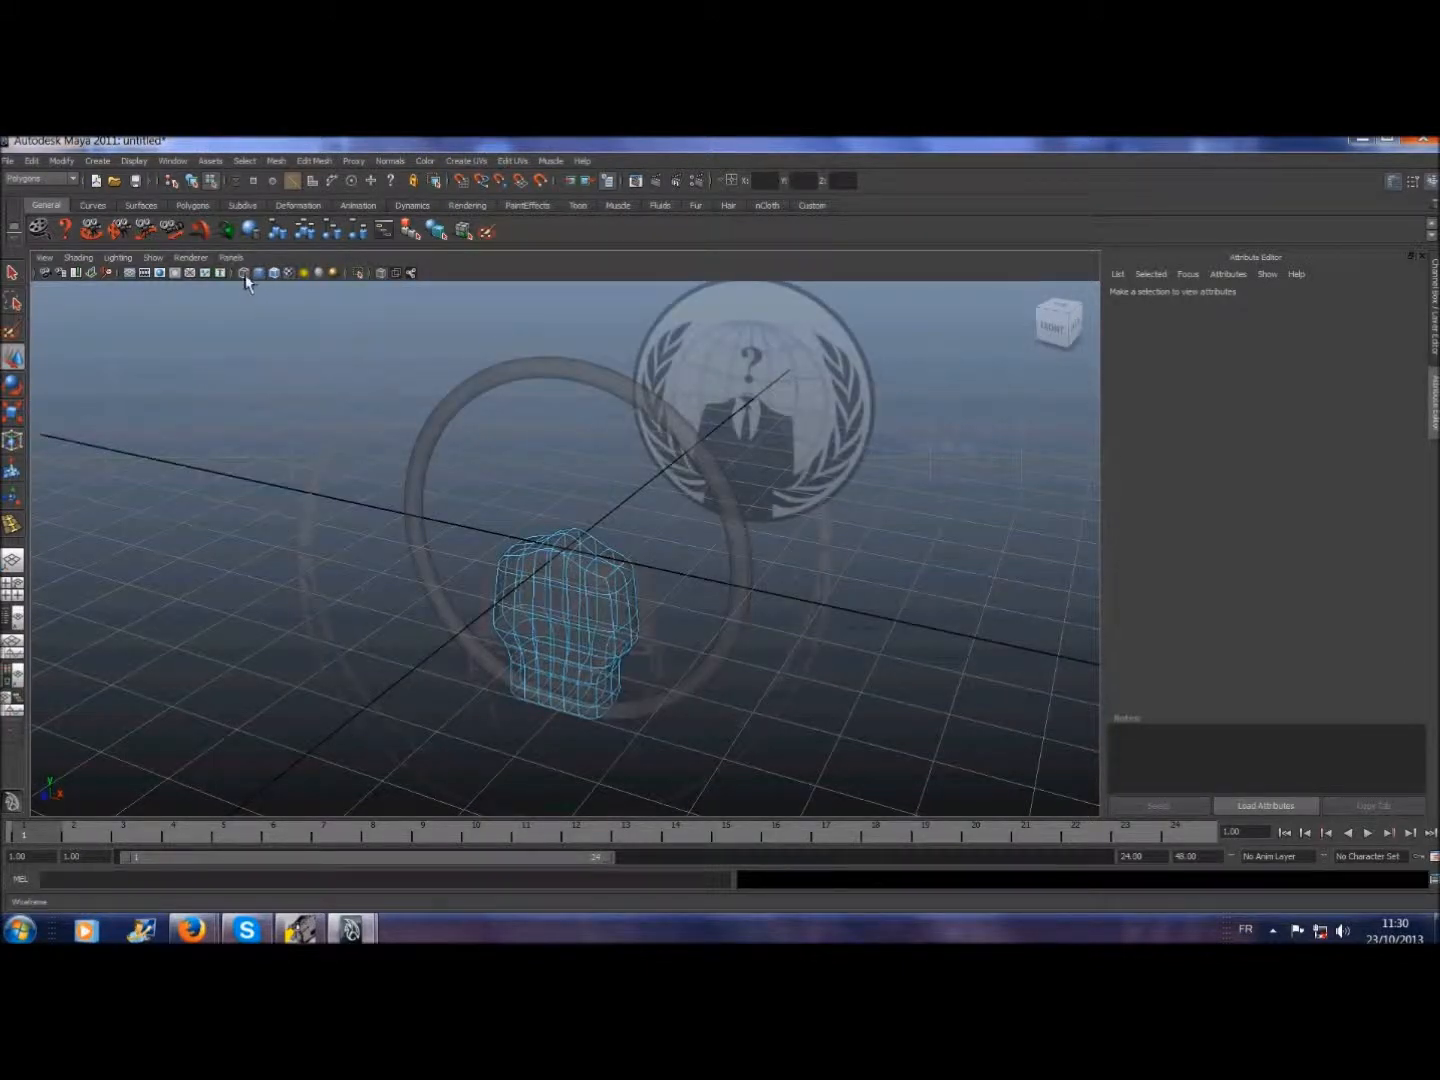
{"action": "left_click", "coordinate": [90, 262]}
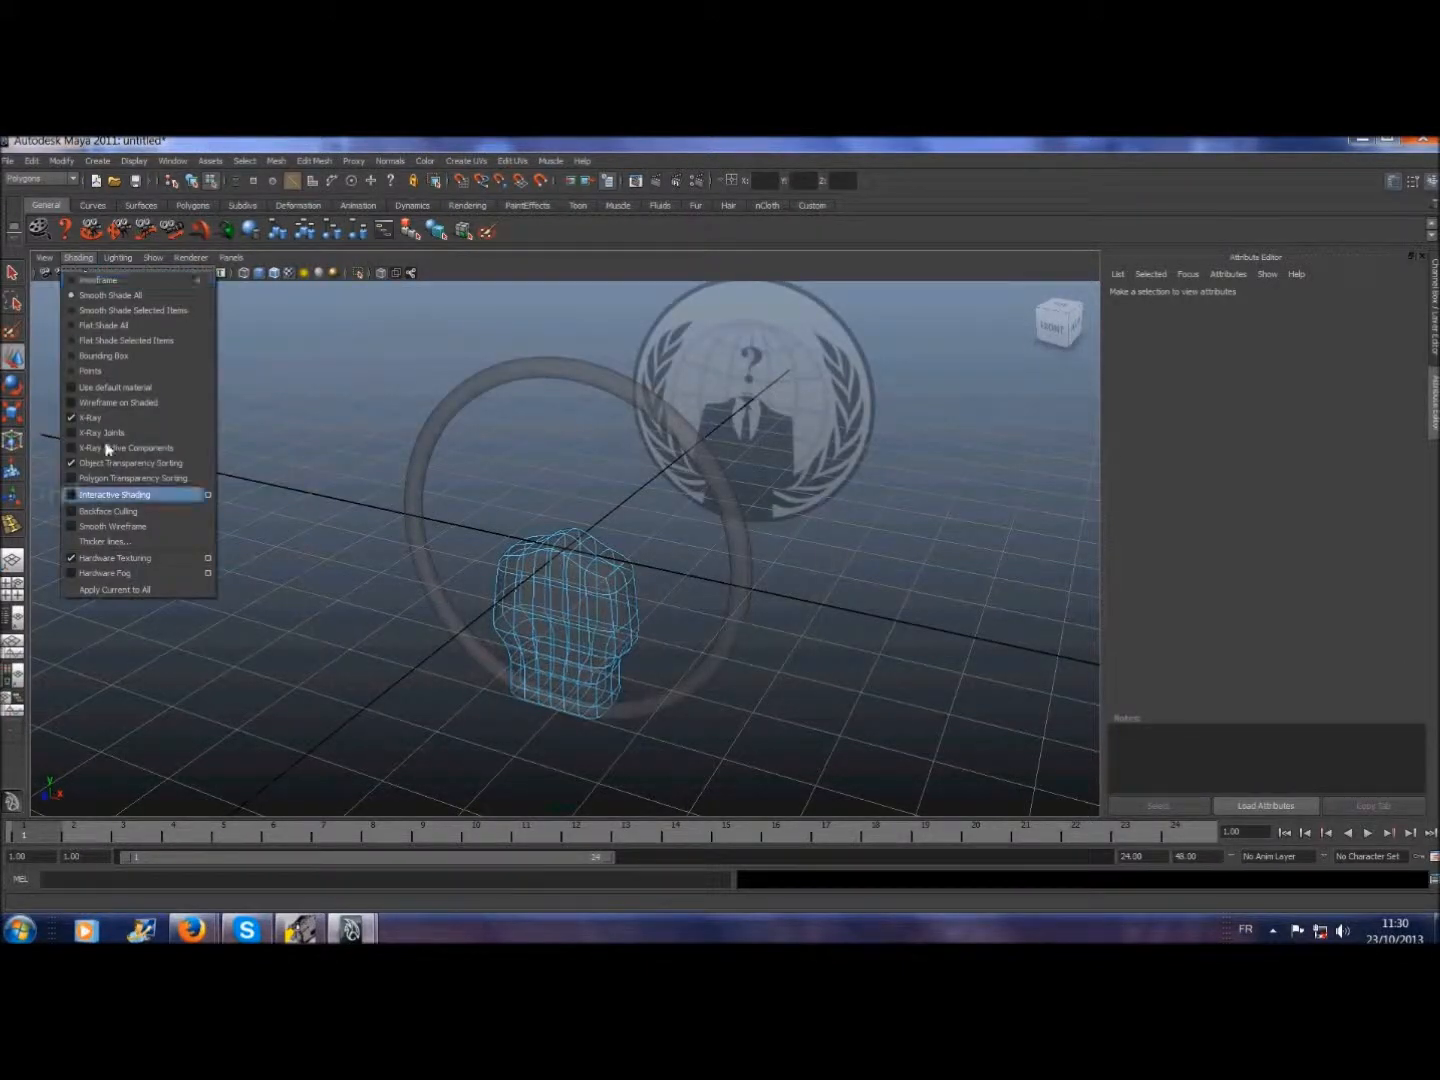
{"action": "left_click", "coordinate": [66, 421]}
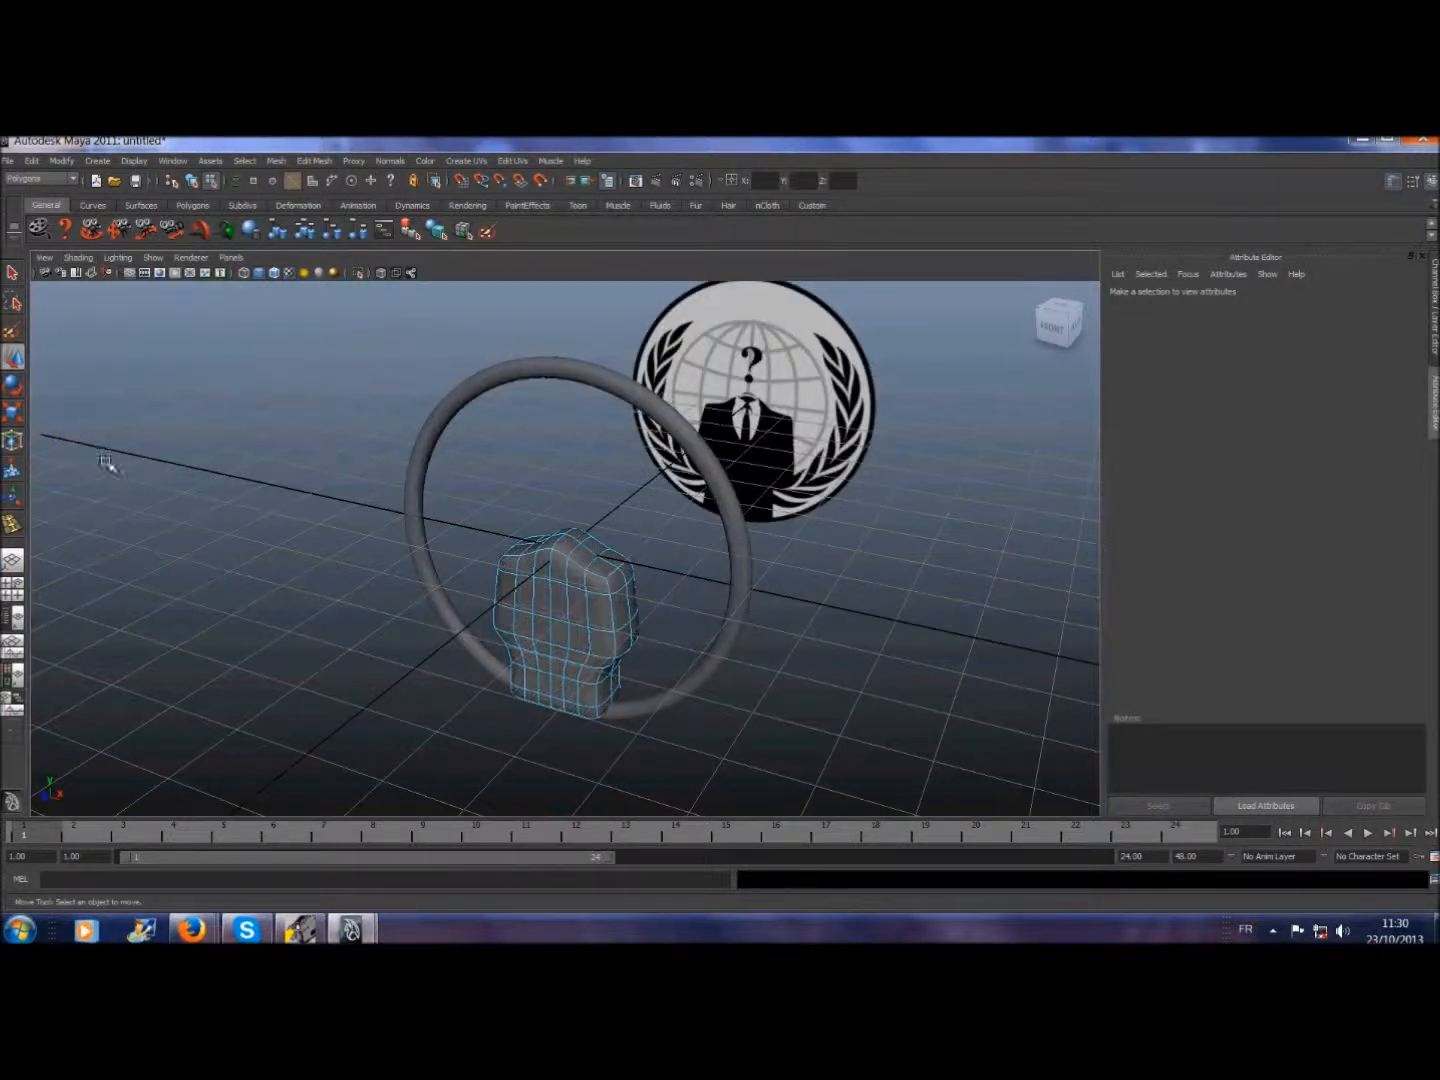
- Select the suit's cube as an object and scale its depth down to a little under half
{"action": "left_click", "coordinate": [13, 413]}
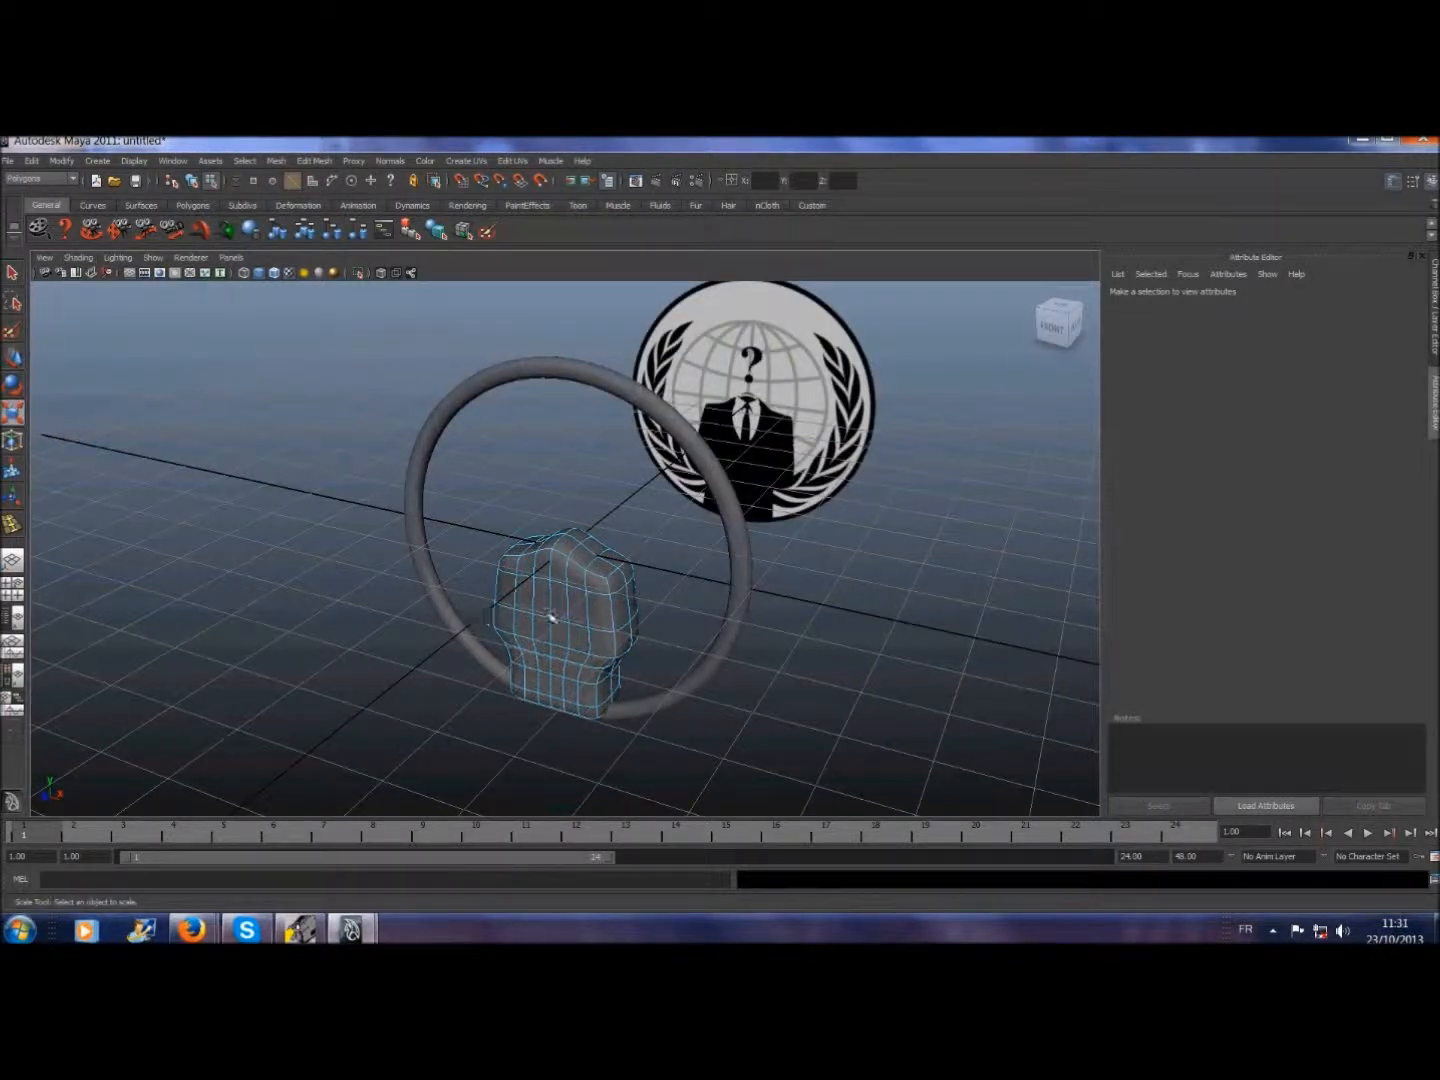
{"action": "left_click", "coordinate": [245, 161]}
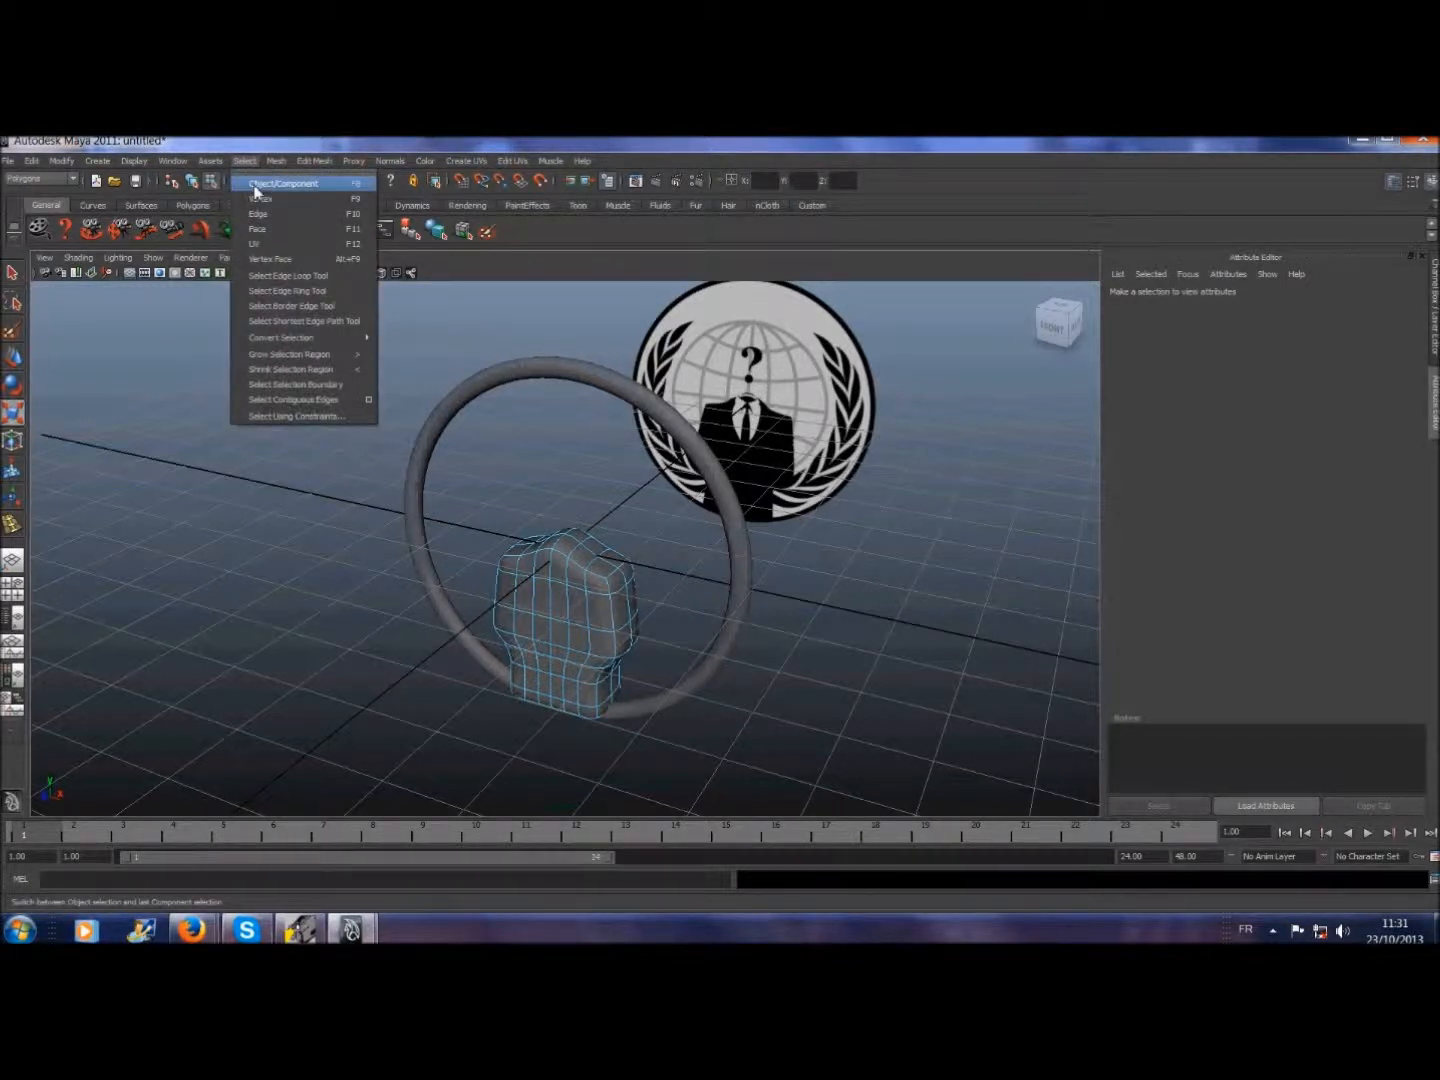
{"action": "left_click", "coordinate": [256, 186]}
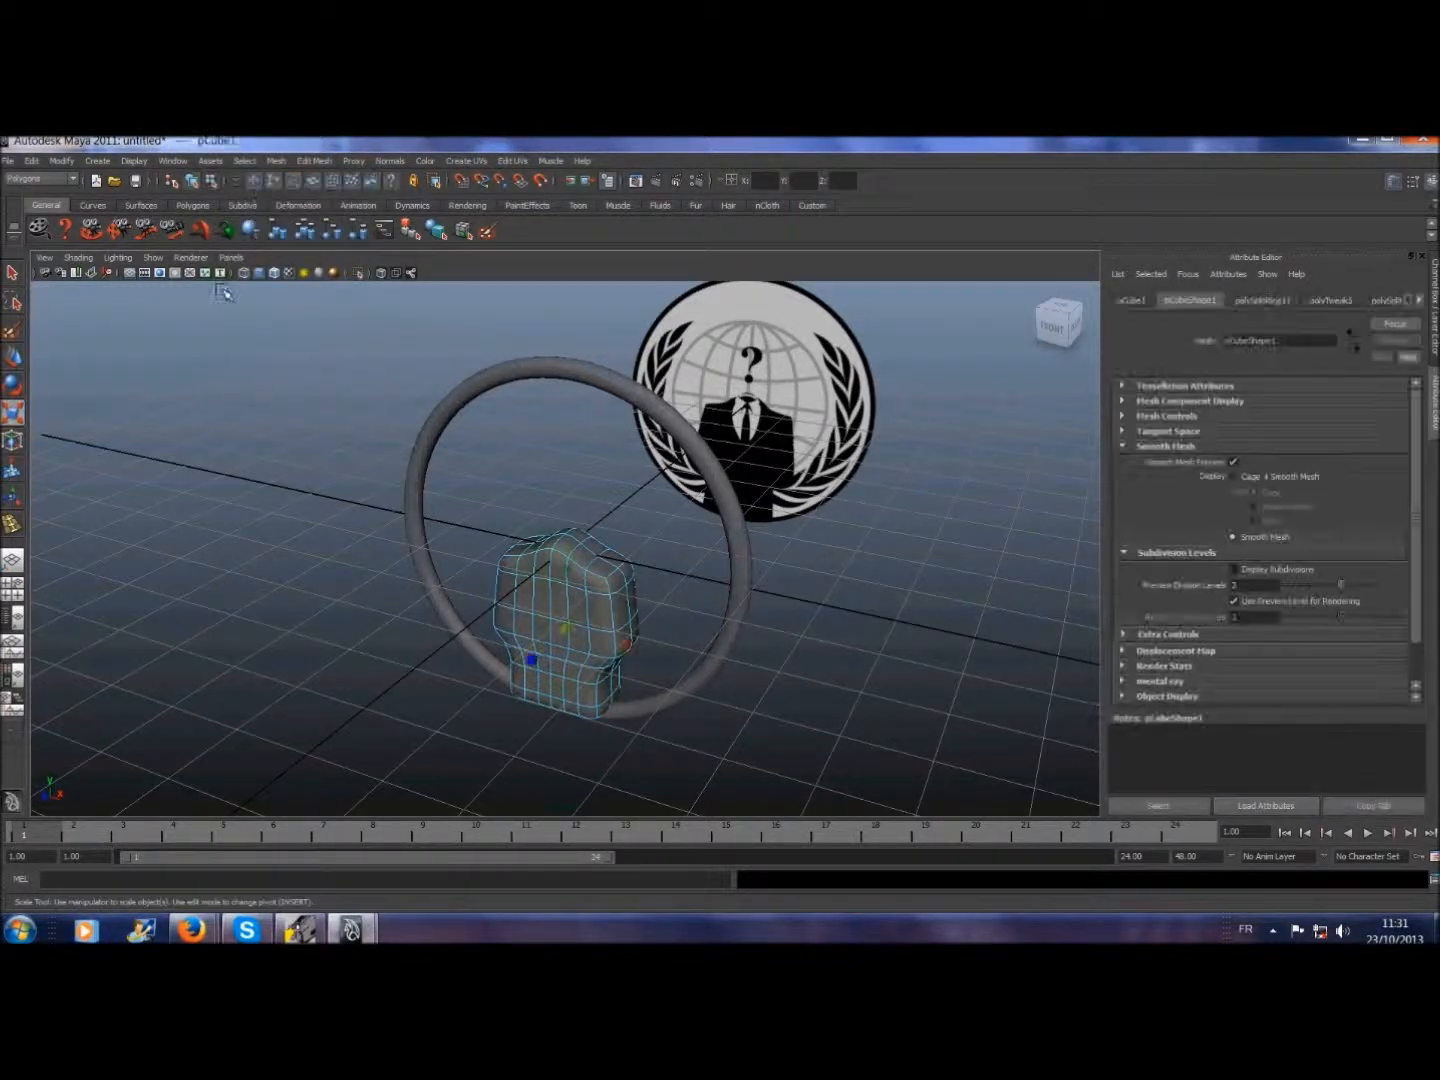
{"action": "left_click_drag", "start_coordinate": [531, 661], "coordinate": [553, 645]}
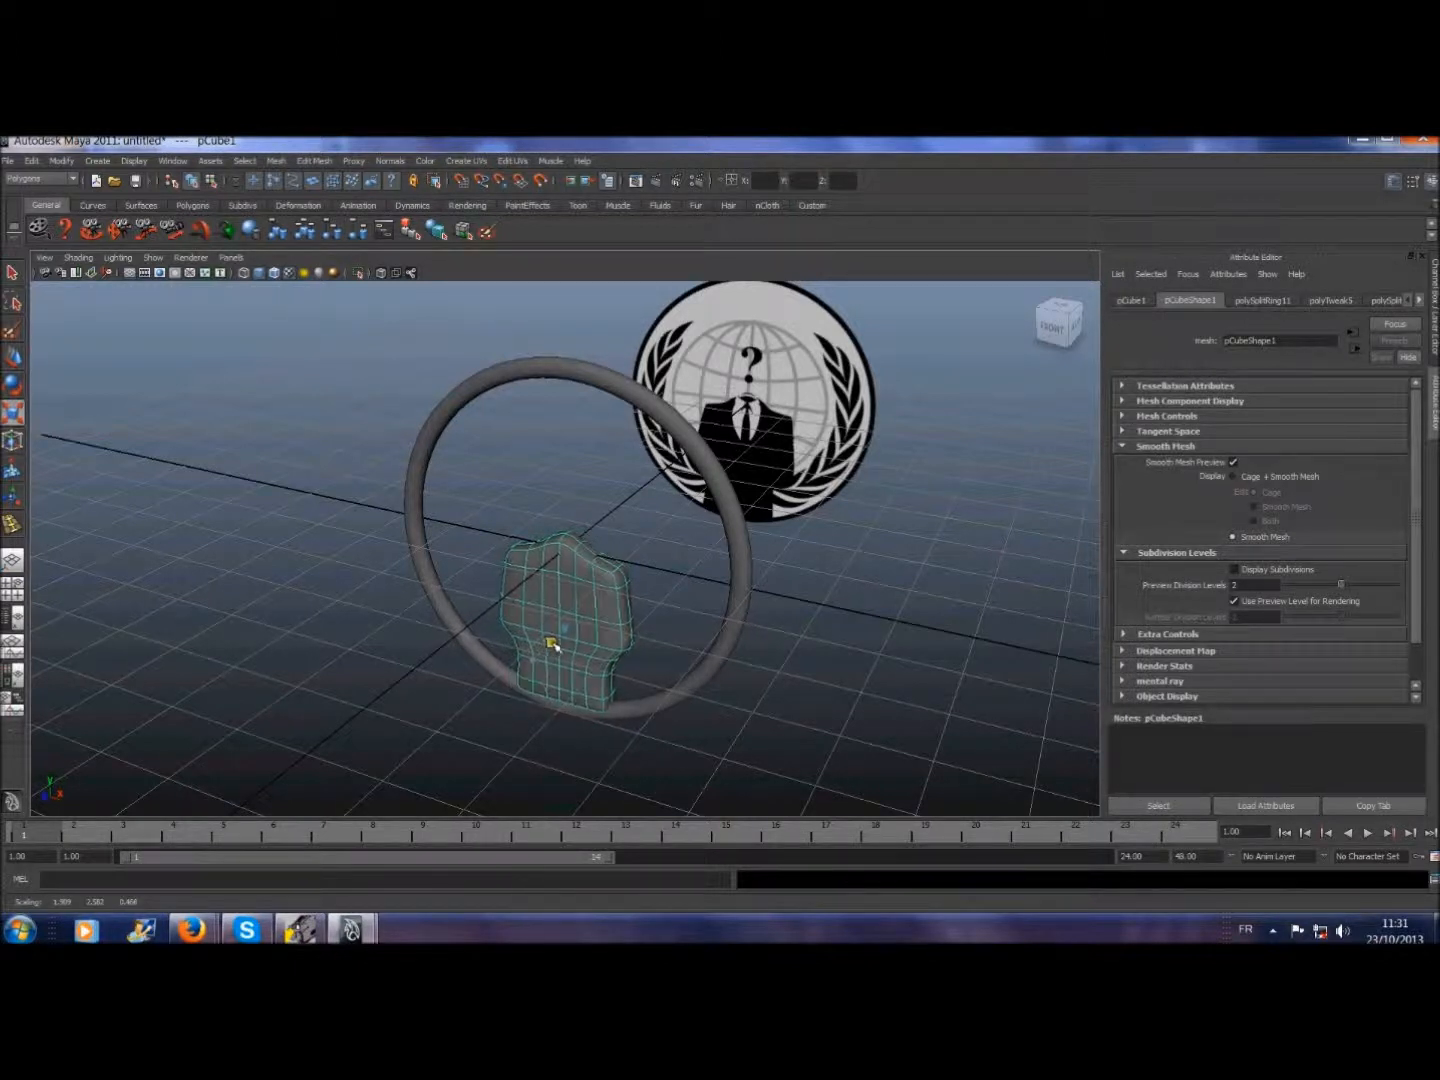
- Thicken the ring around the logo along its depth to a scale of about 0.67, and reselect the suit's cube
{"action": "left_click", "coordinate": [748, 572]}
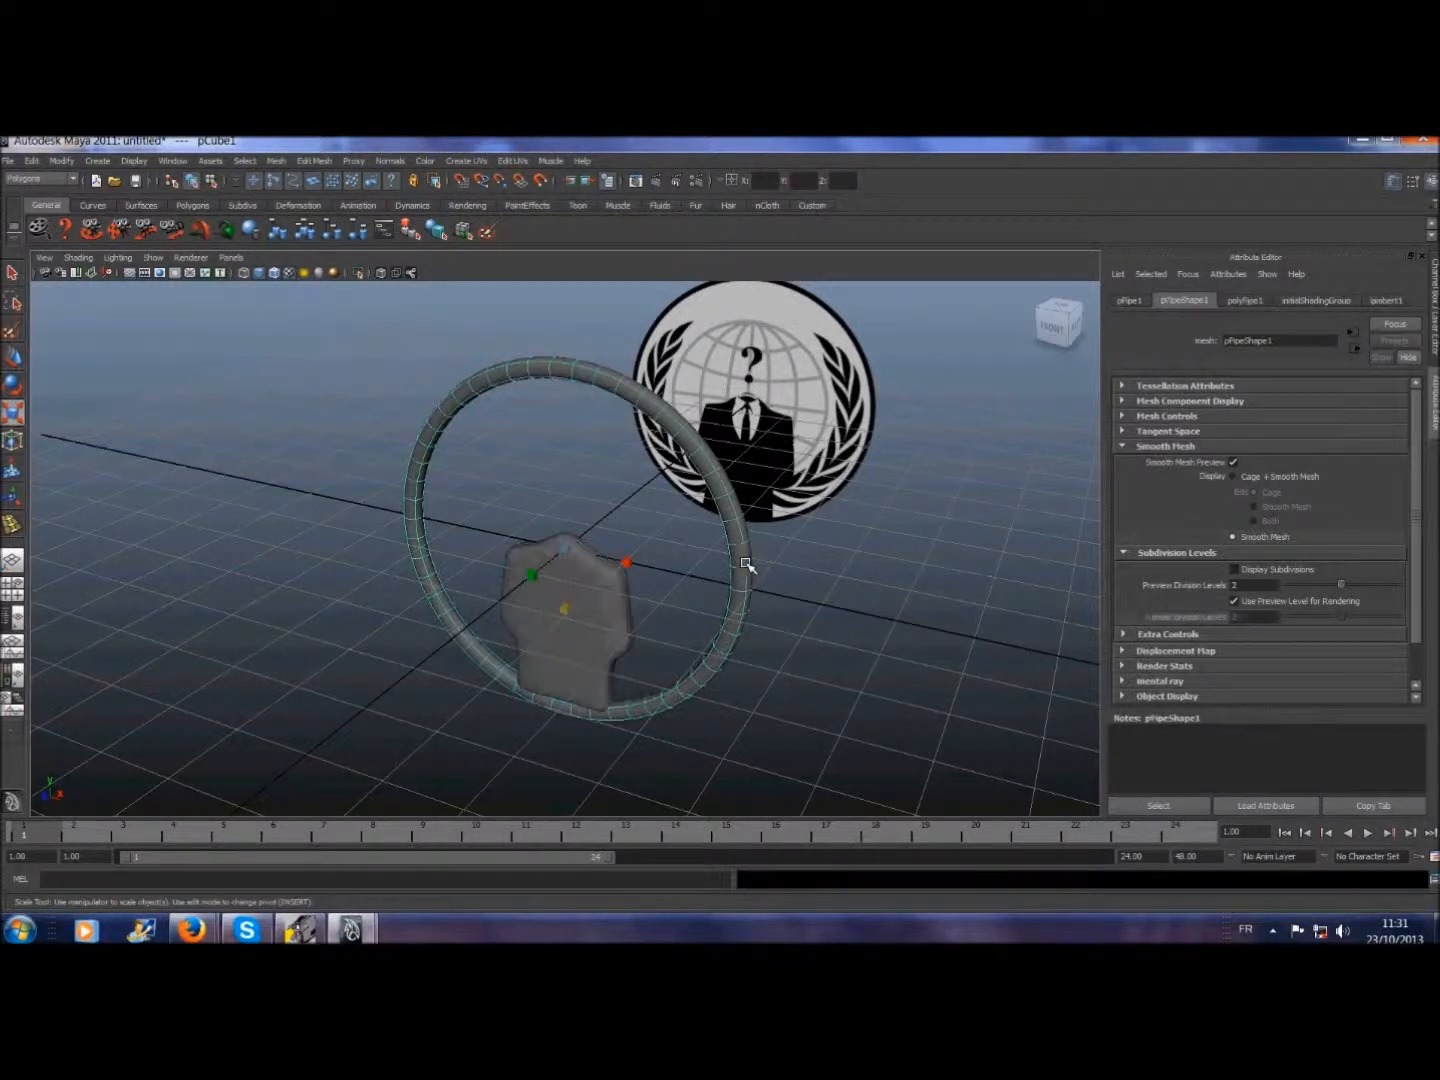
{"action": "left_click_drag", "start_coordinate": [540, 583], "coordinate": [478, 593]}
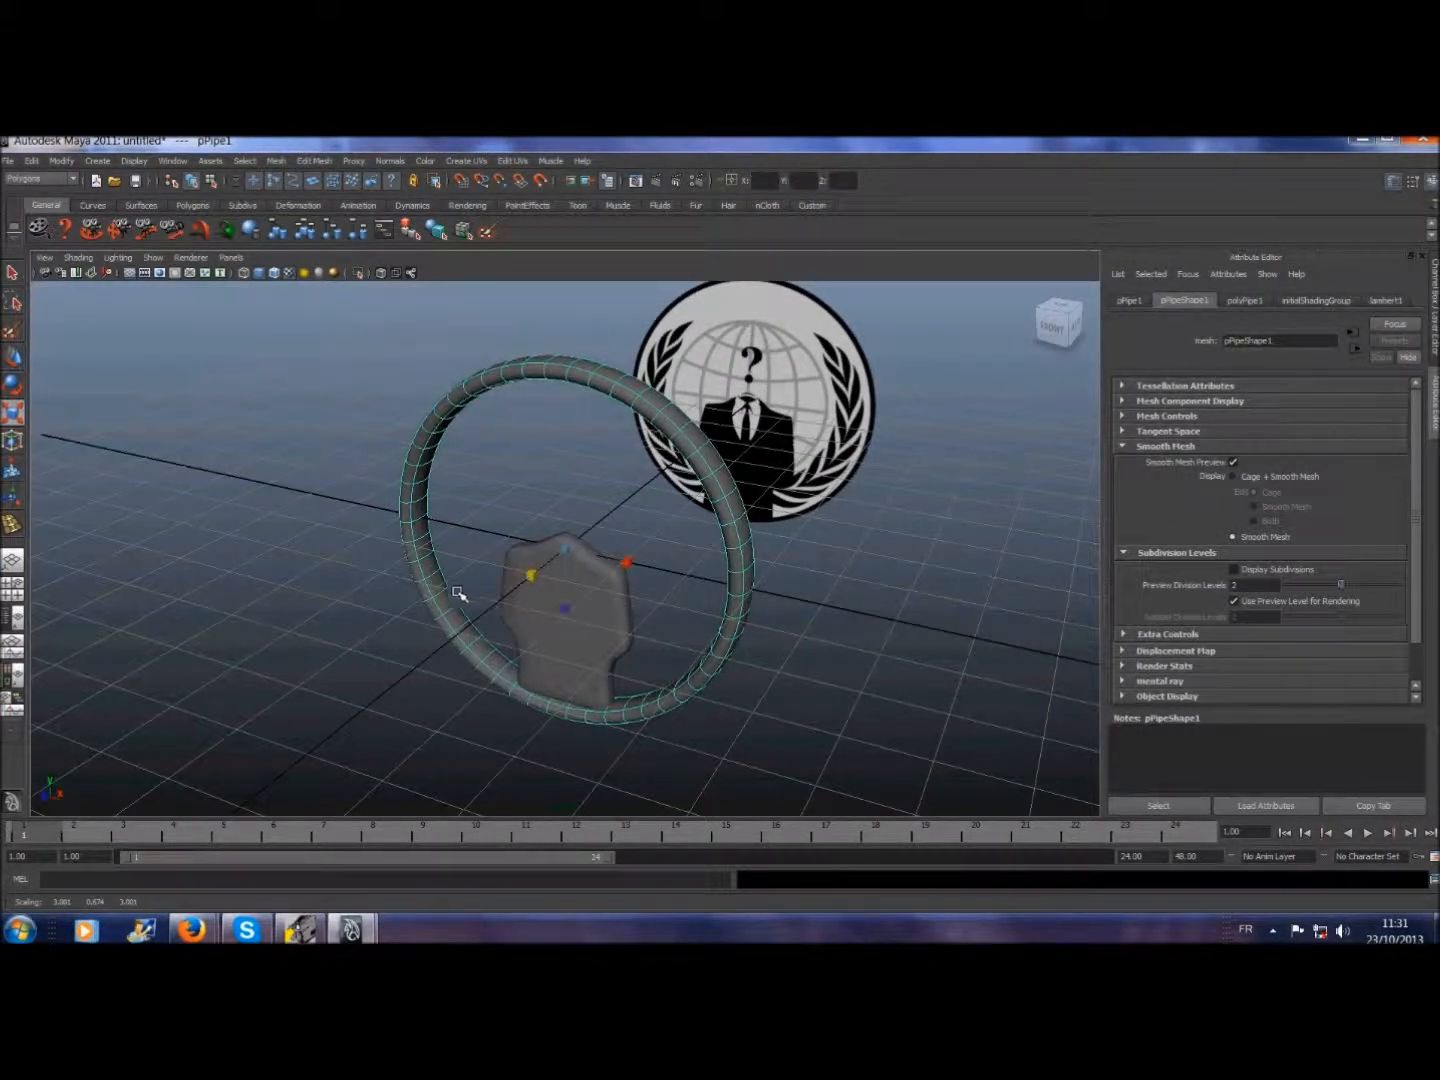
{"action": "left_click", "coordinate": [595, 638]}
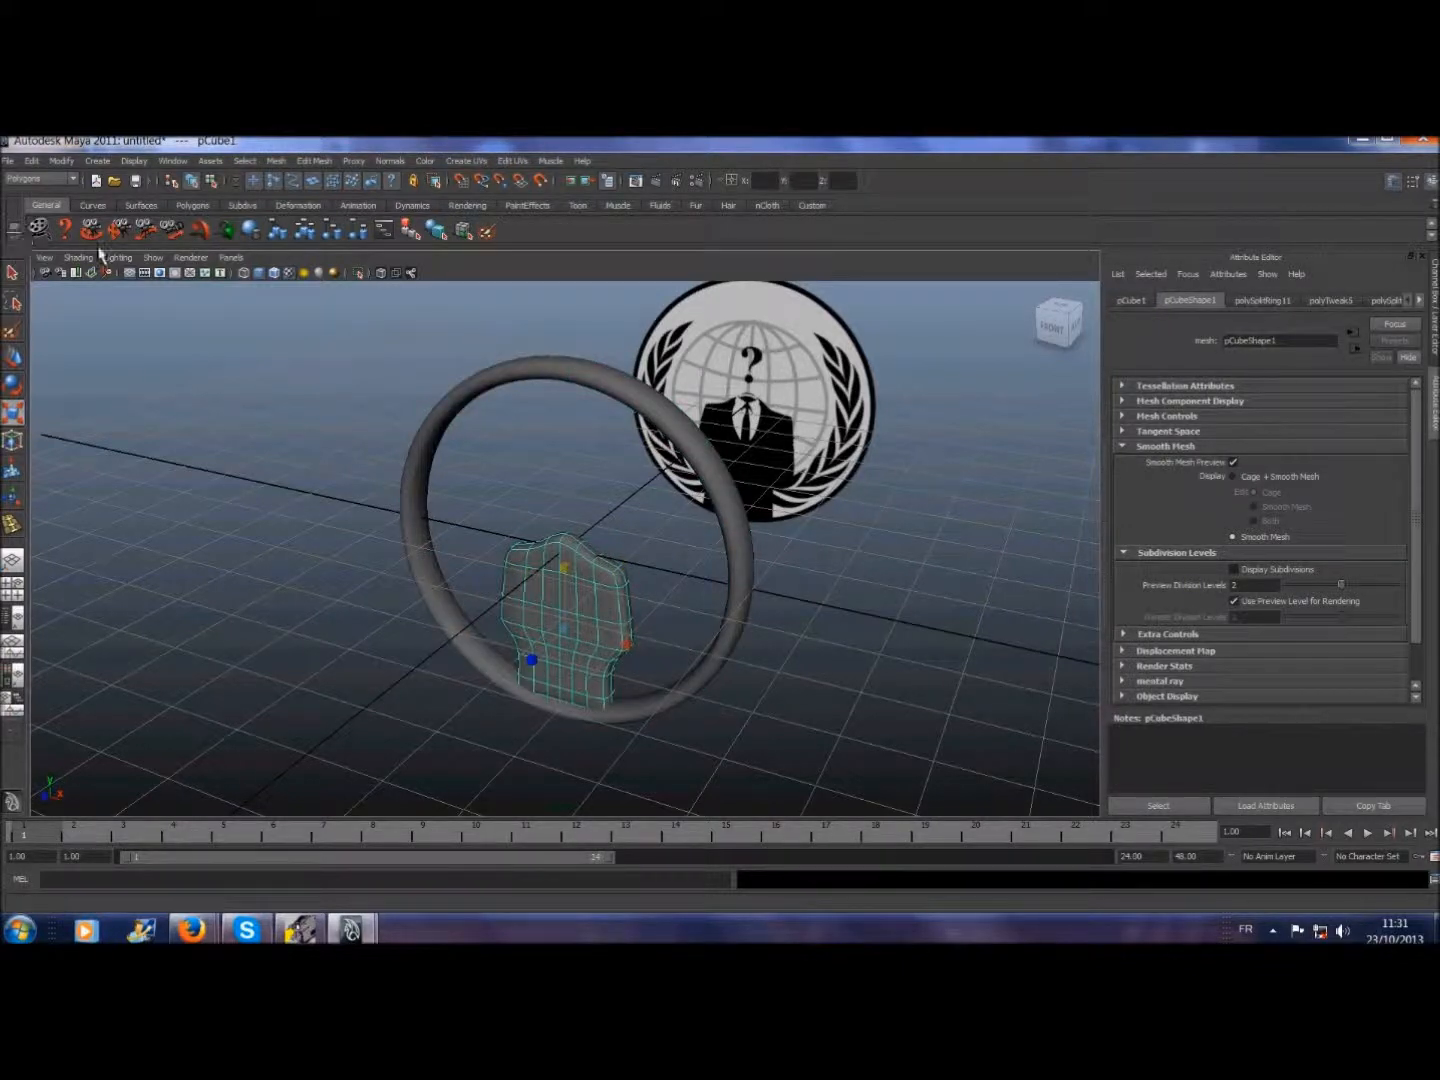
{"action": "left_click_drag", "start_coordinate": [263, 392], "coordinate": [352, 378], "text": "alt"}
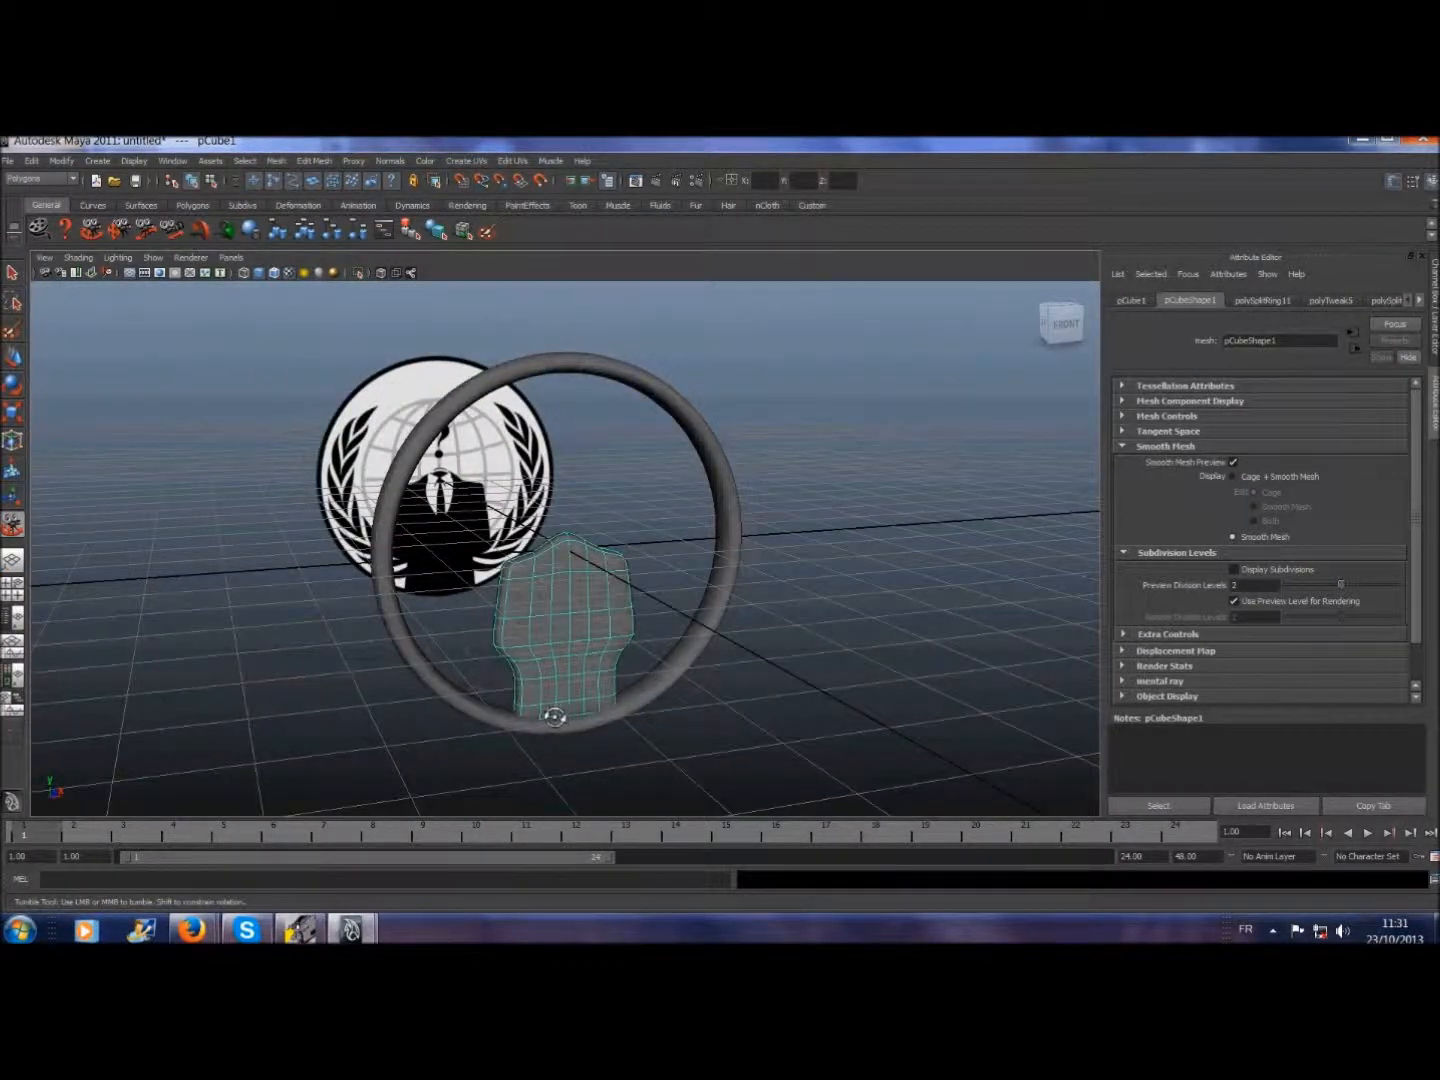
- In the front orthographic view, select the three central bottom vertices of the suit's cube and lower them toward the ring
{"action": "left_click", "coordinate": [231, 257]}
{"action": "mouse_move", "coordinate": [256, 302]}
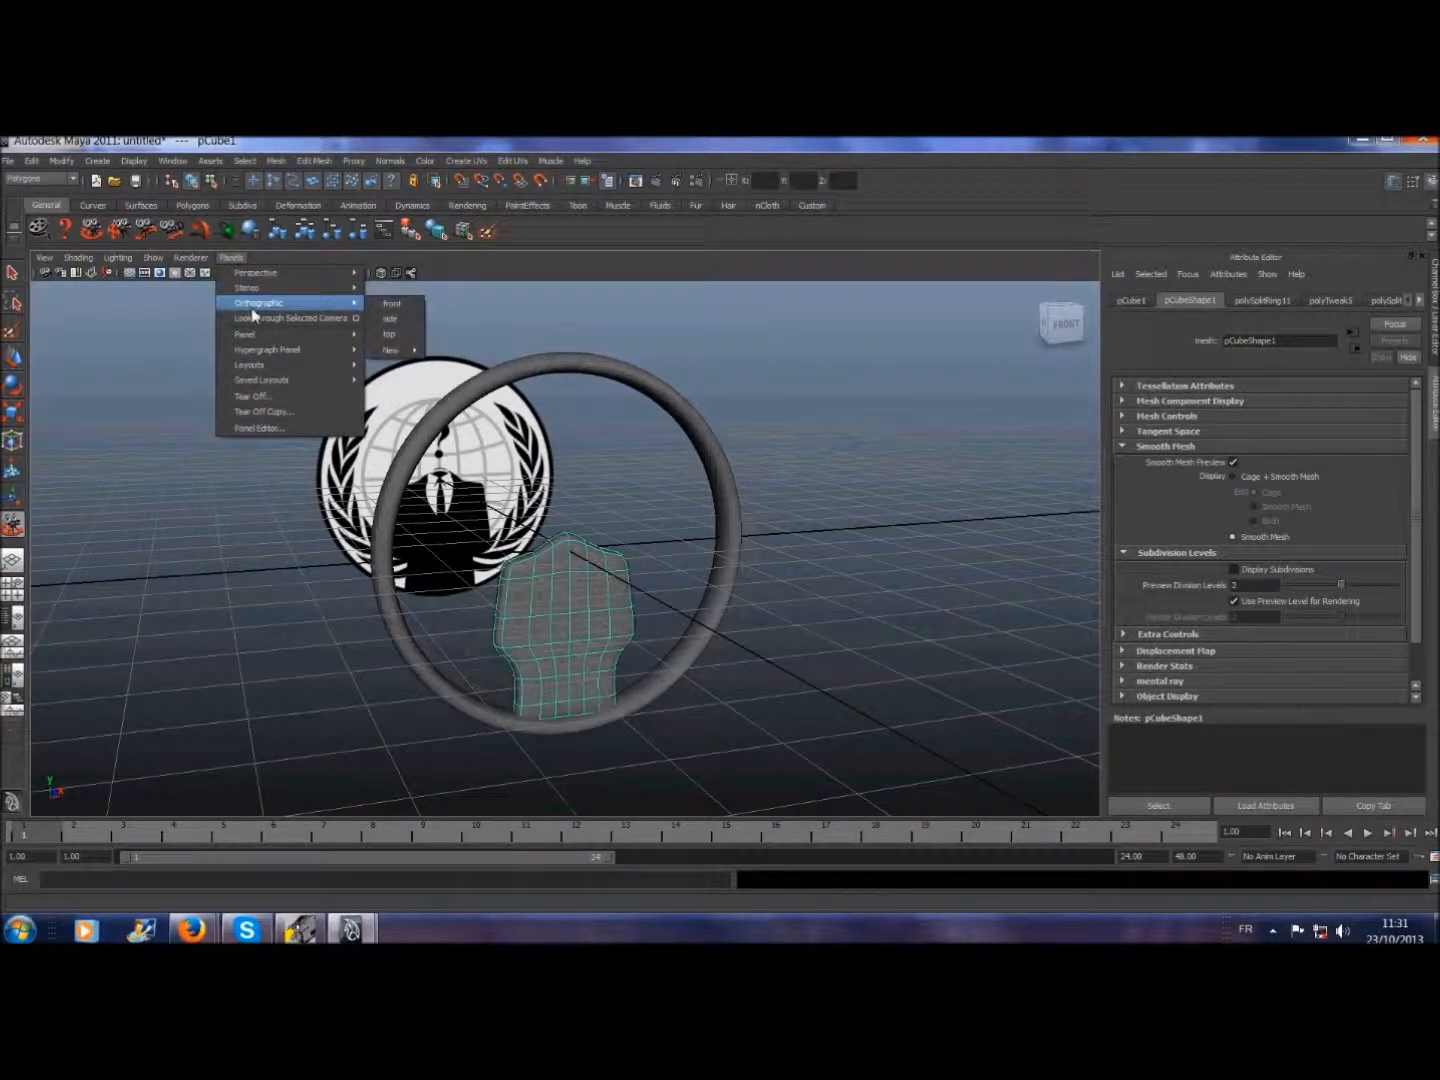
{"action": "left_click", "coordinate": [386, 304]}
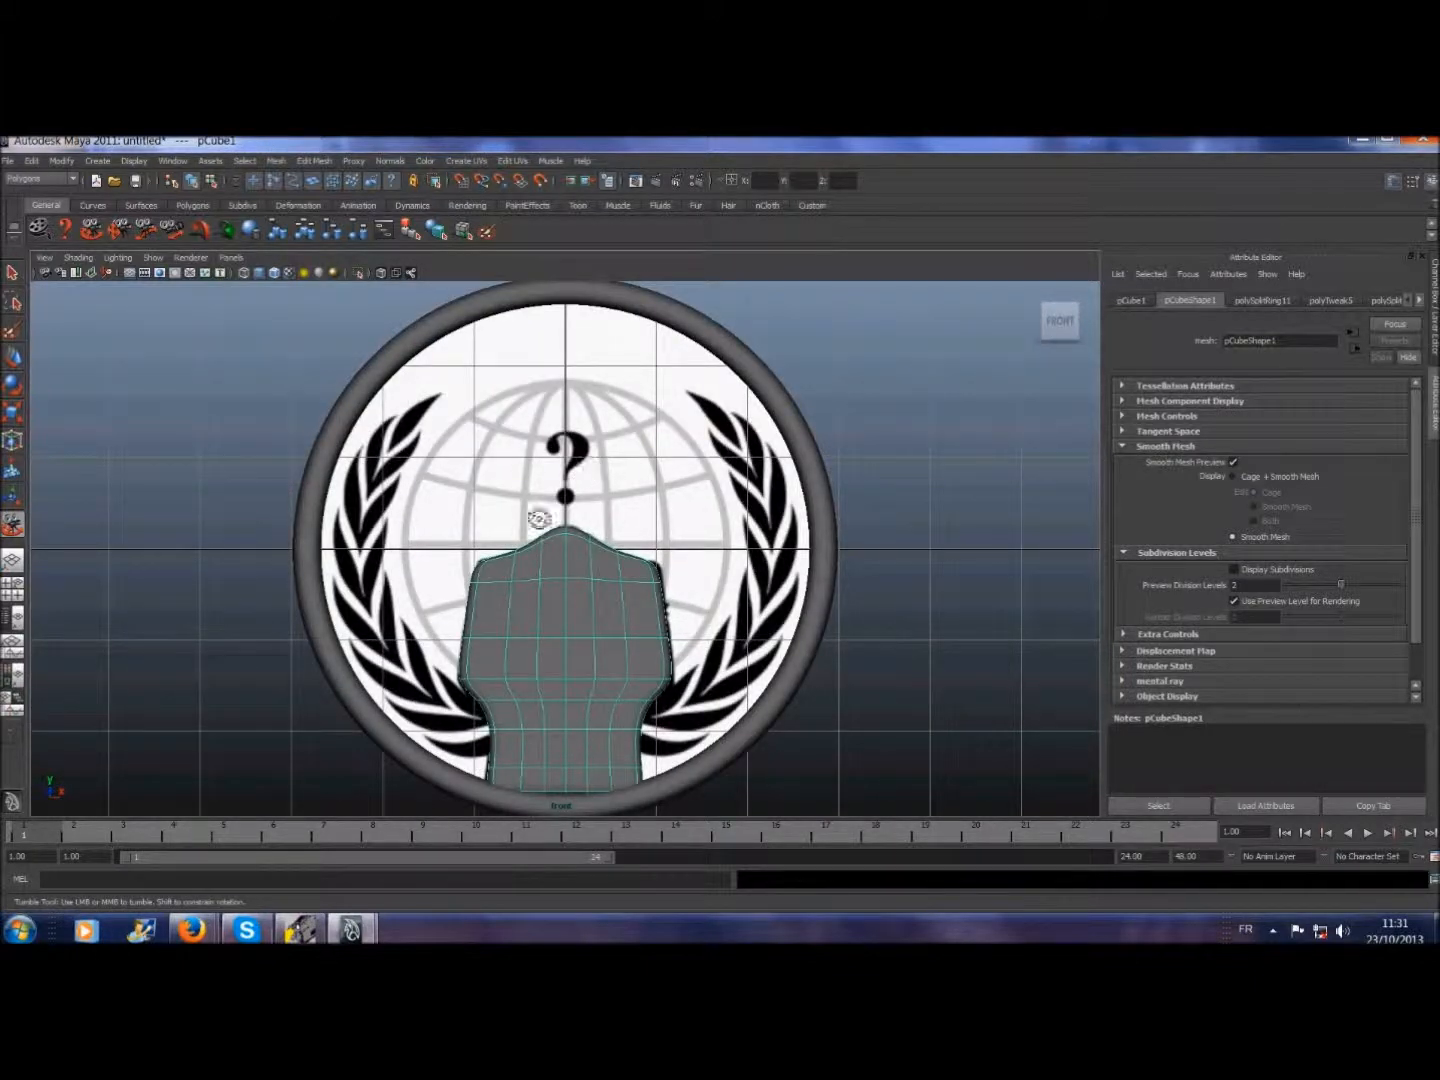
{"action": "left_click", "coordinate": [245, 160]}
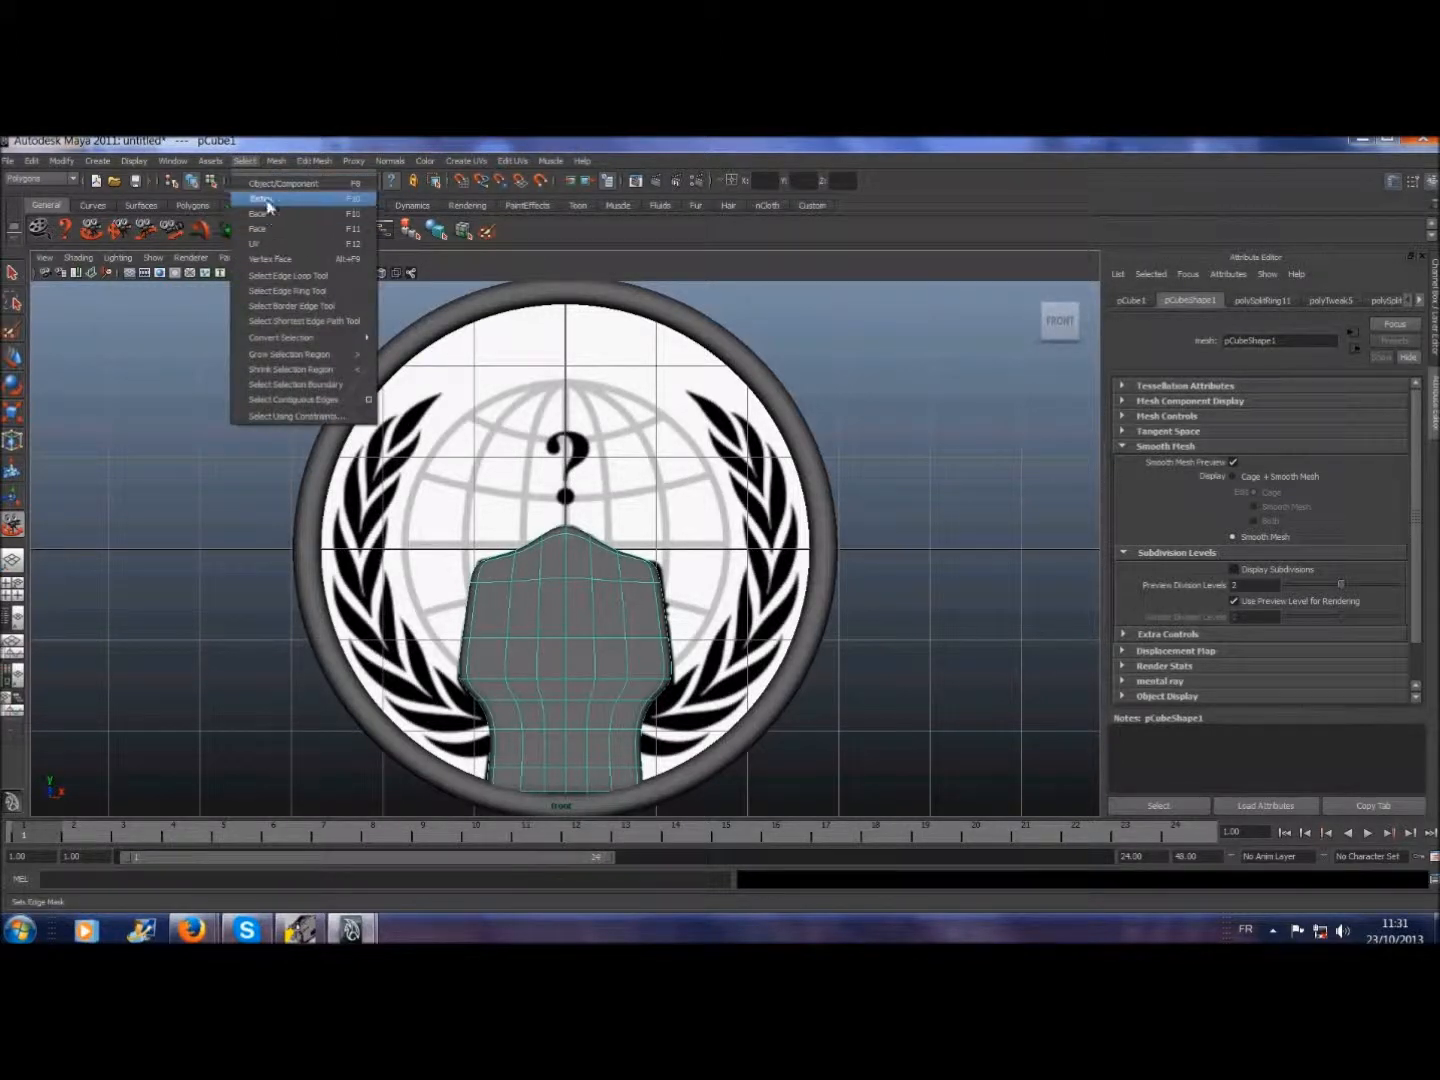
{"action": "left_click", "coordinate": [266, 201]}
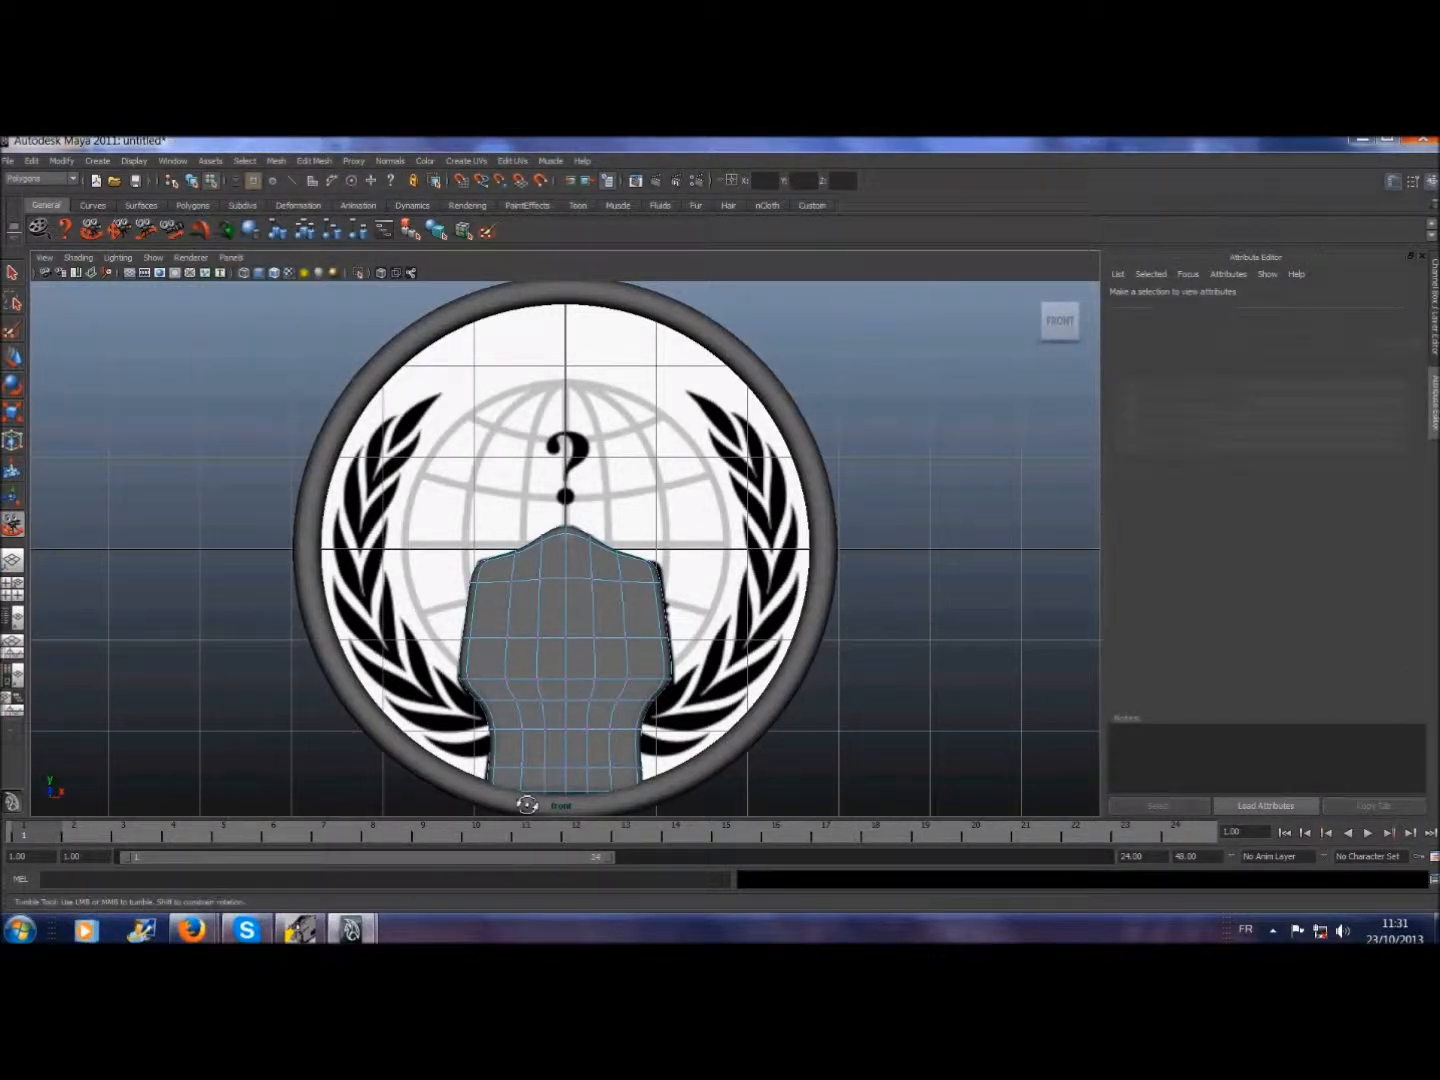
{"action": "left_click", "coordinate": [12, 272]}
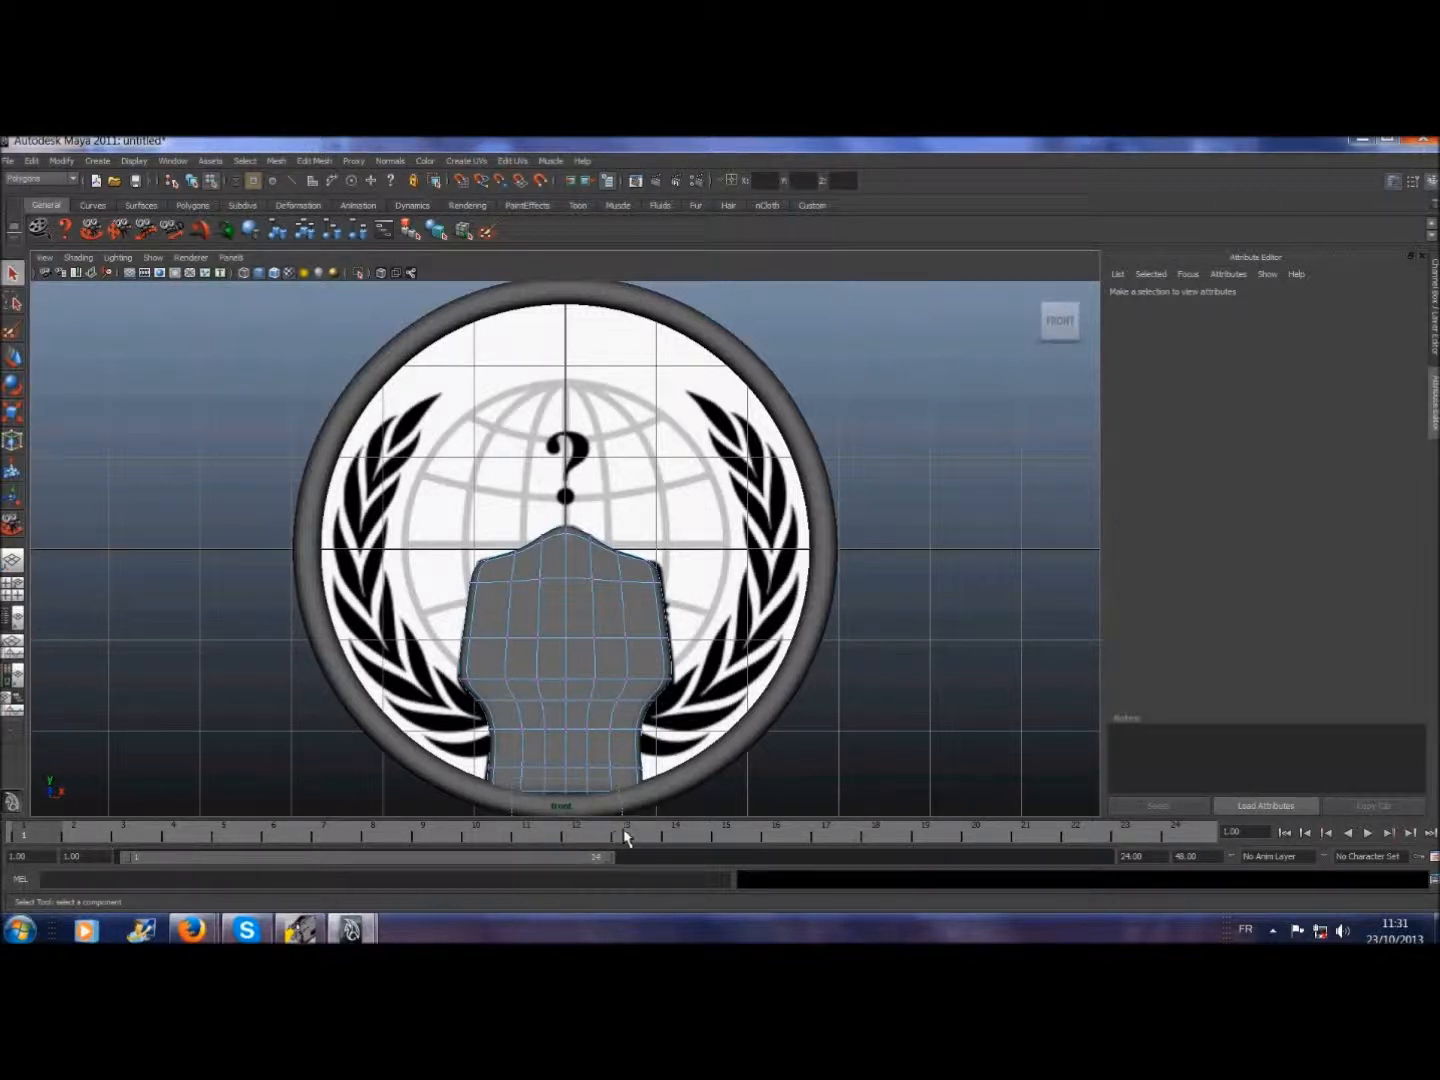
{"action": "left_click_drag", "start_coordinate": [625, 831], "coordinate": [626, 834]}
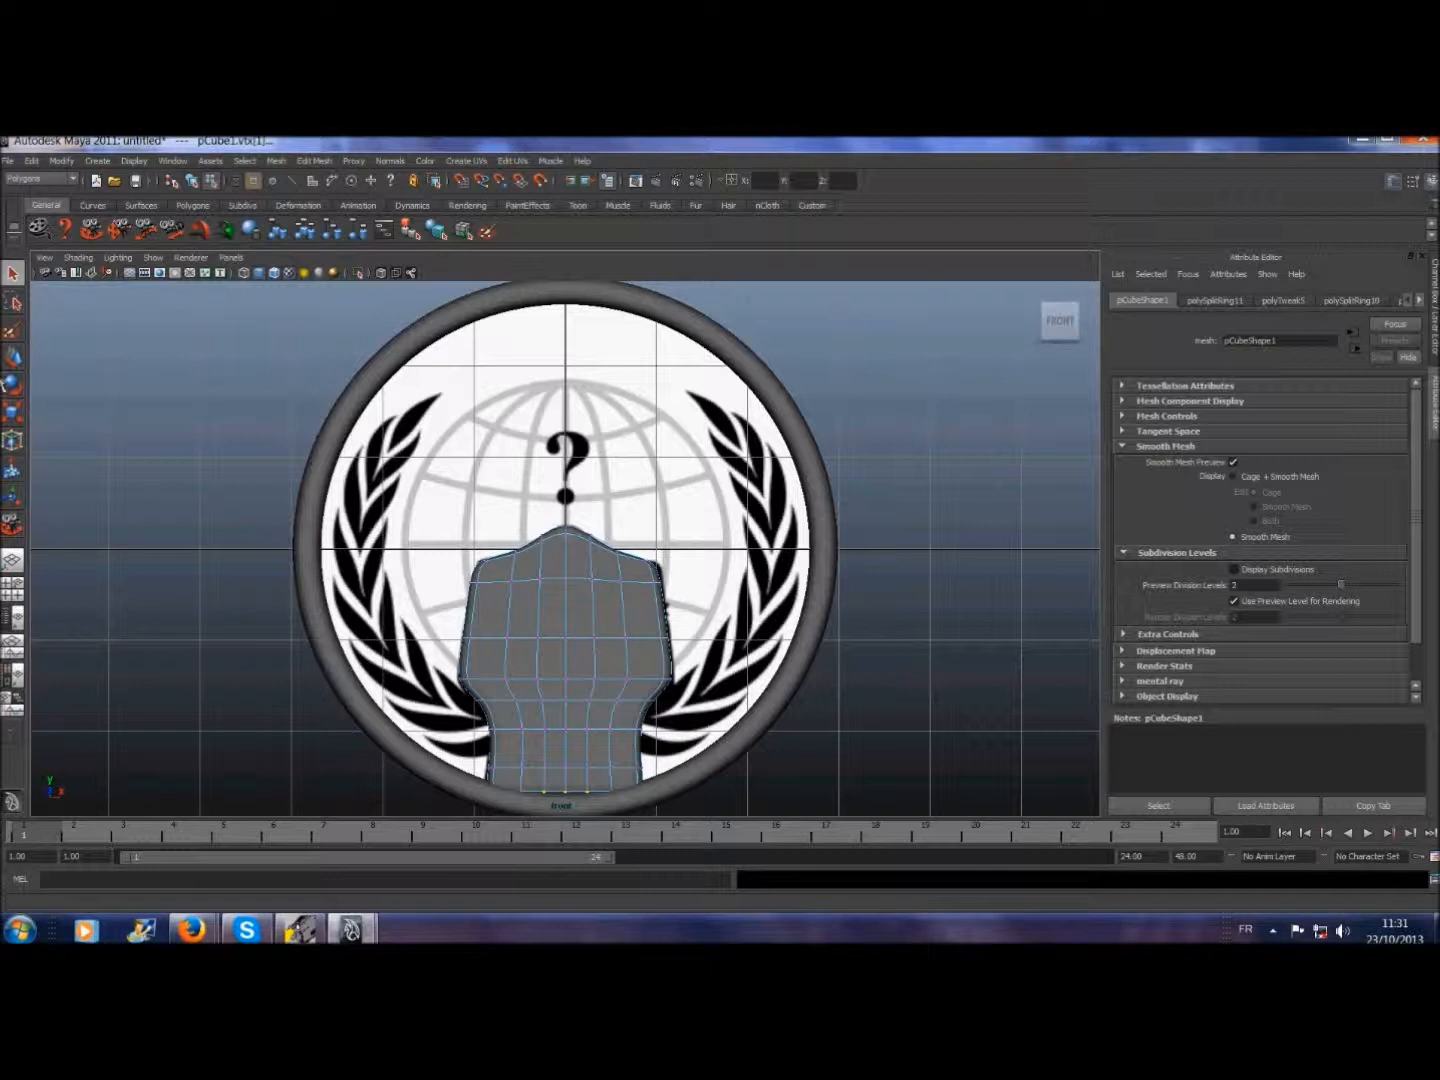
{"action": "left_click", "coordinate": [14, 360]}
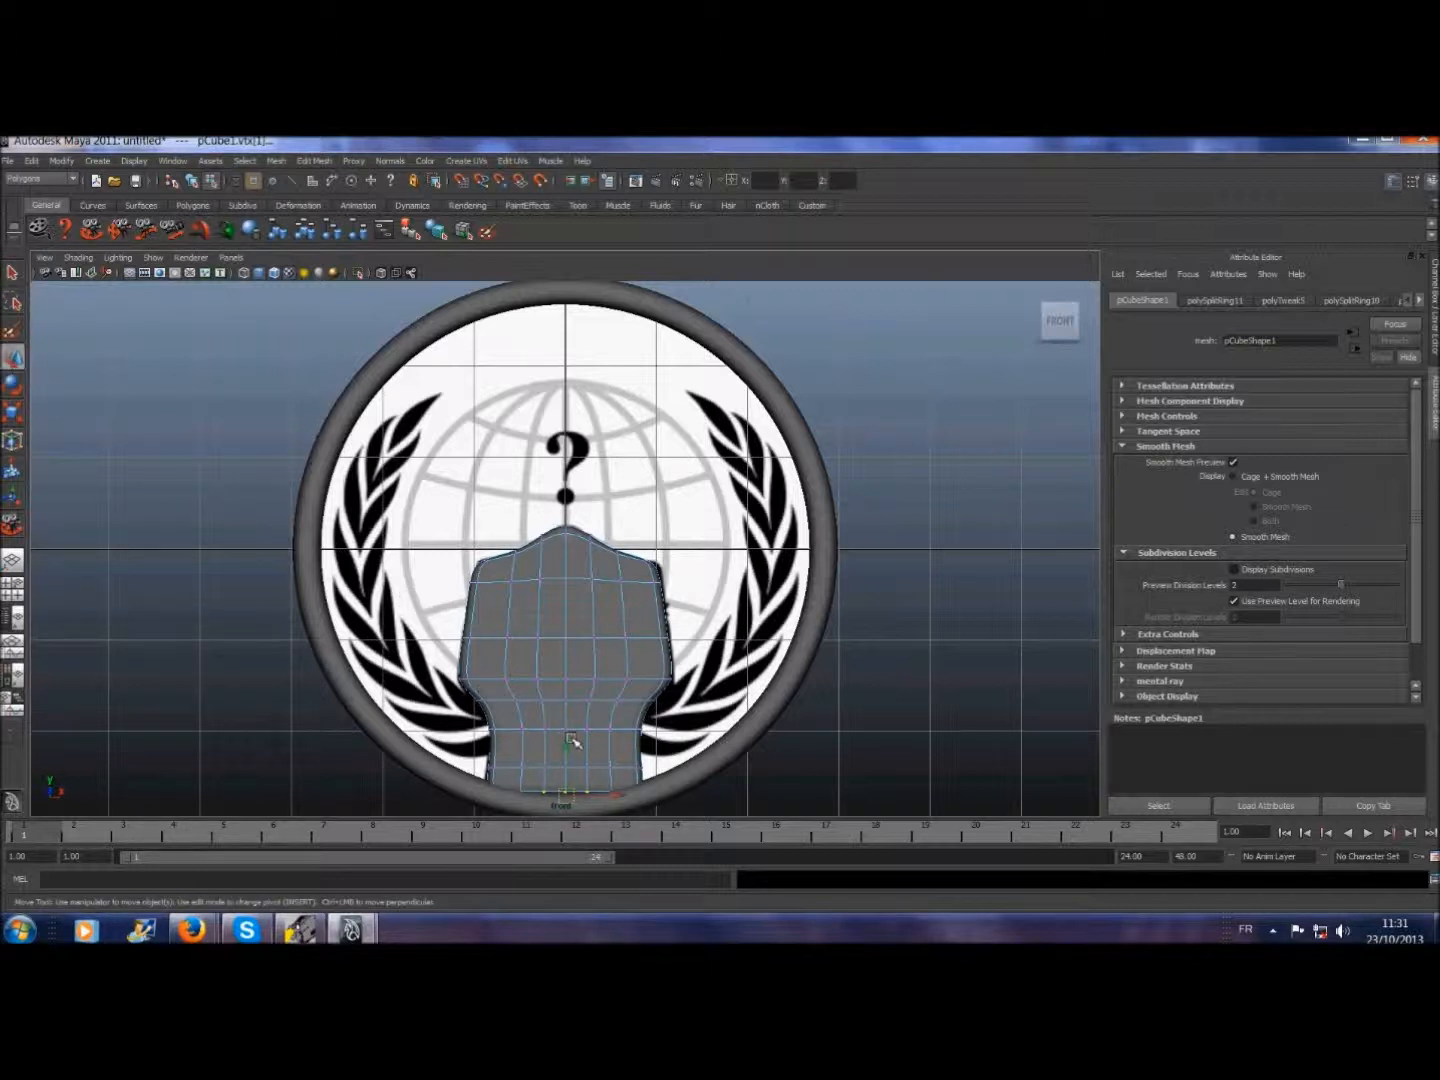
{"action": "left_click_drag", "start_coordinate": [568, 747], "coordinate": [568, 752]}
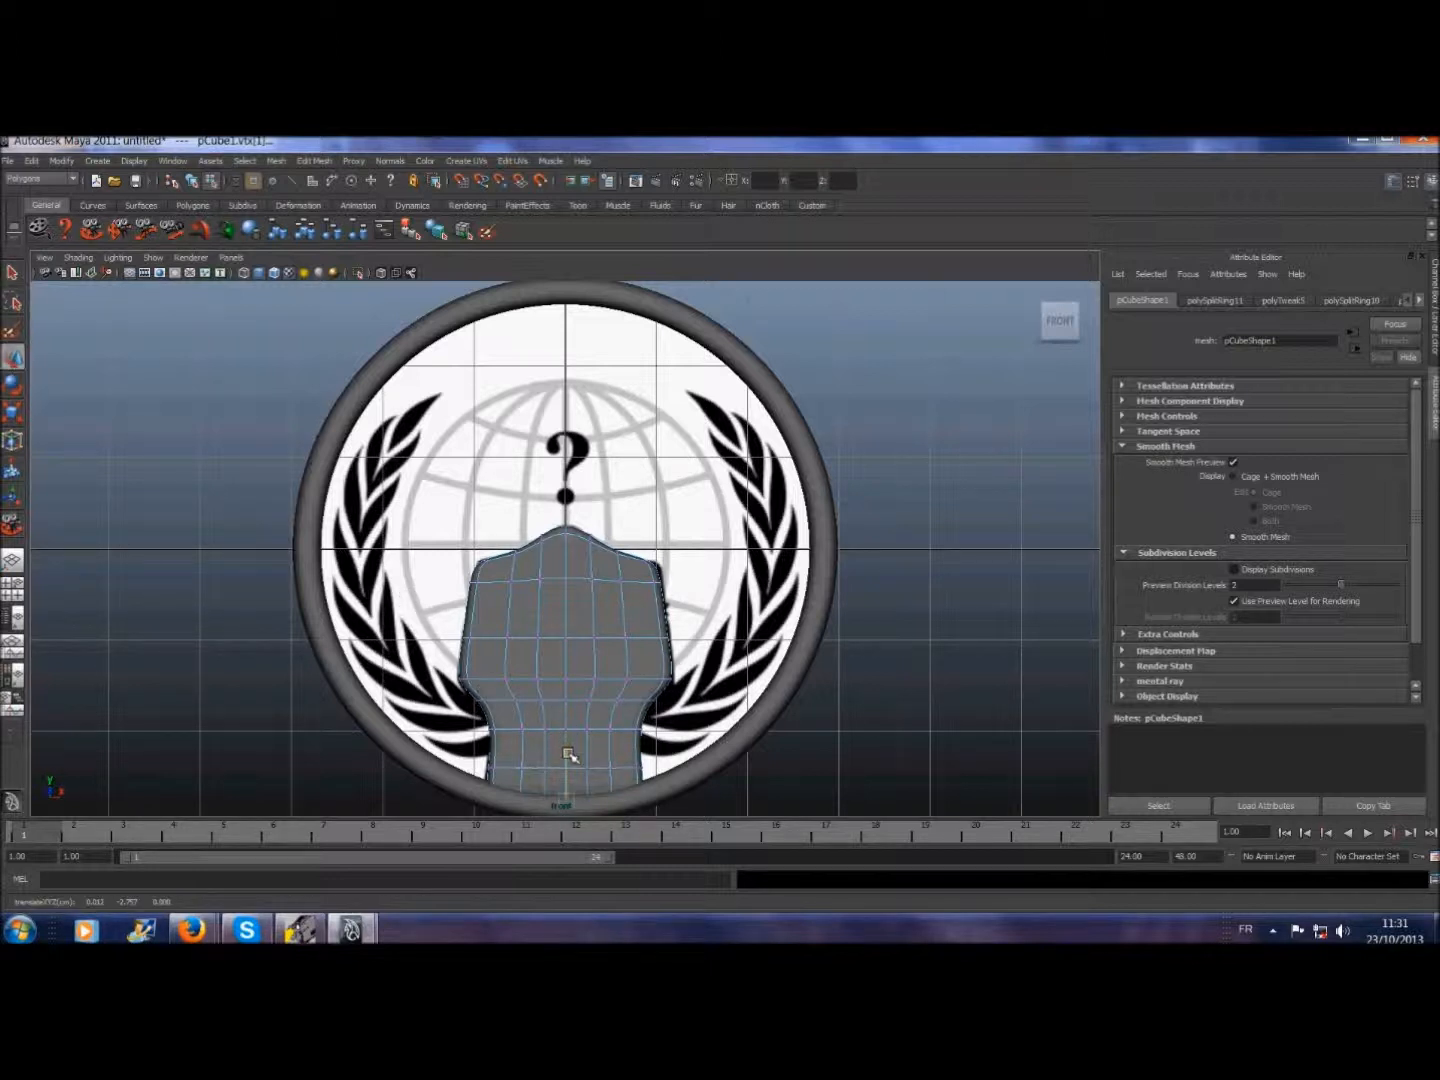
- Switch to wireframe display and lower the suit's bottom centre vertex further to curve the base along the ring
{"action": "left_click", "coordinate": [243, 274]}
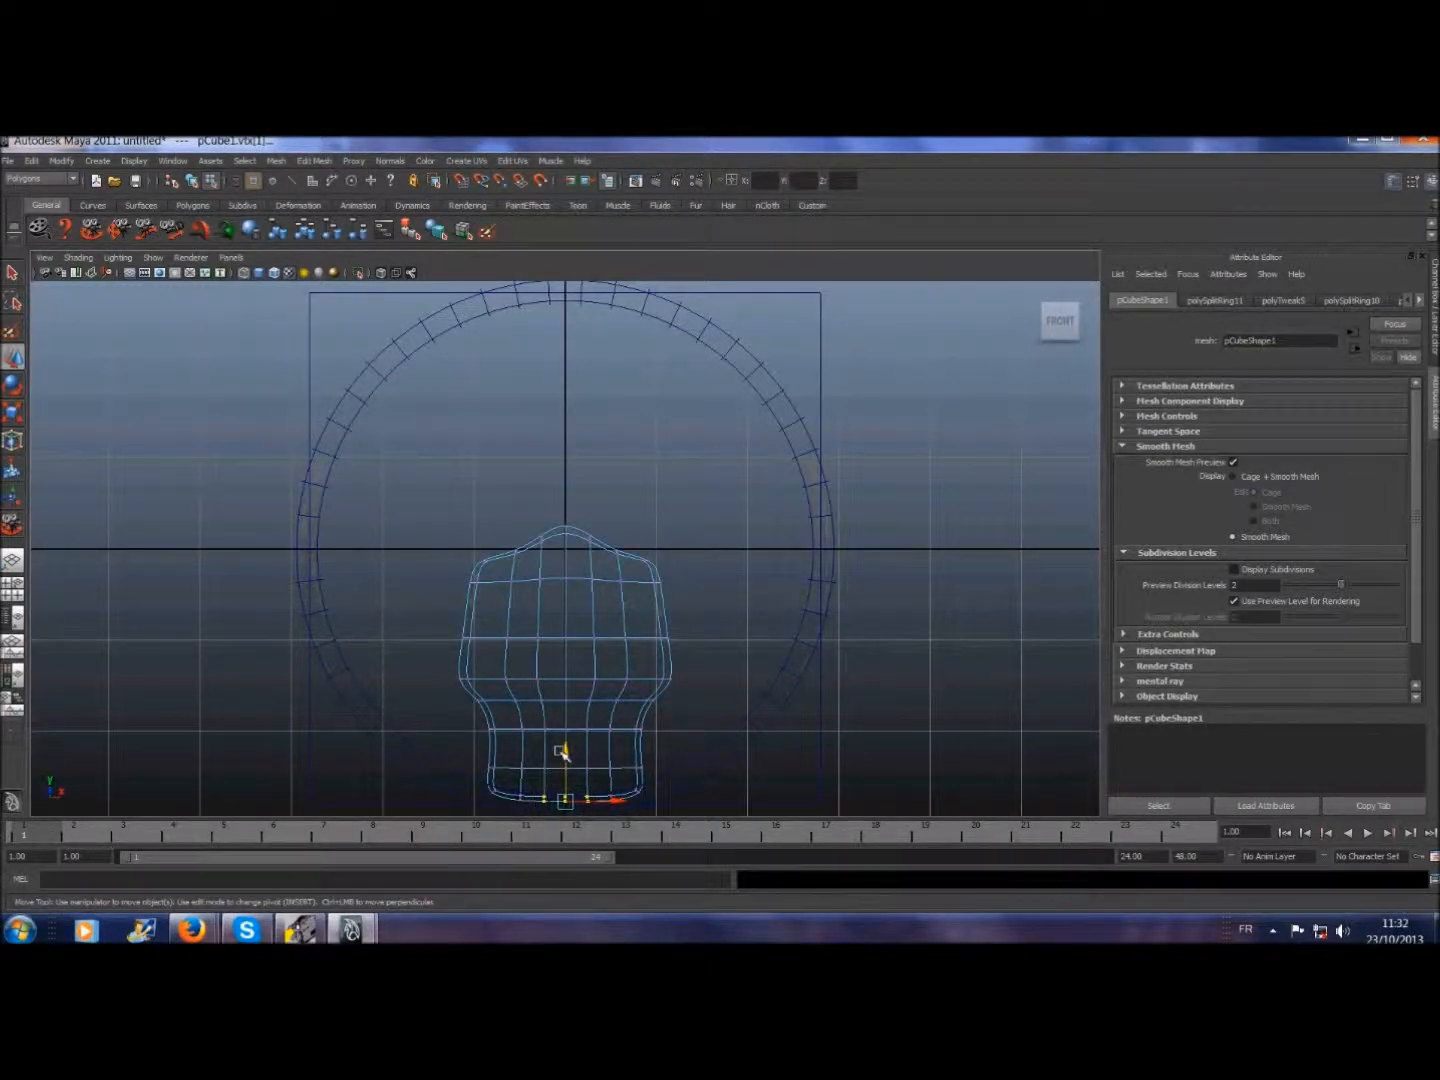
{"action": "left_click", "coordinate": [567, 753]}
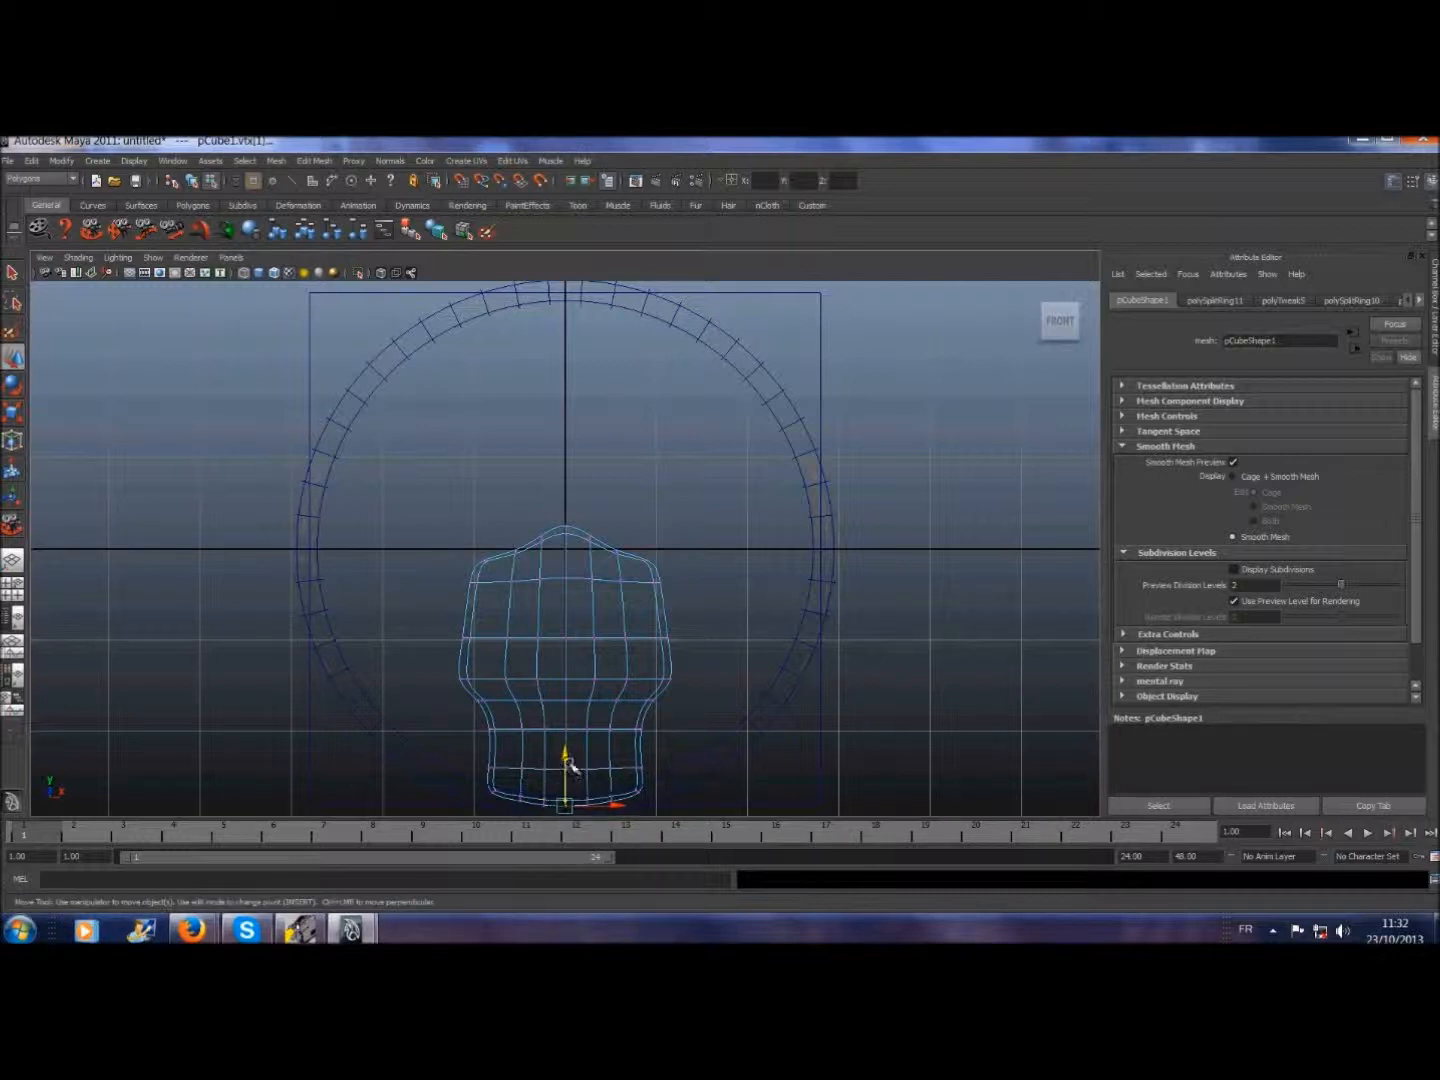
{"action": "left_click_drag", "start_coordinate": [567, 763], "coordinate": [569, 769]}
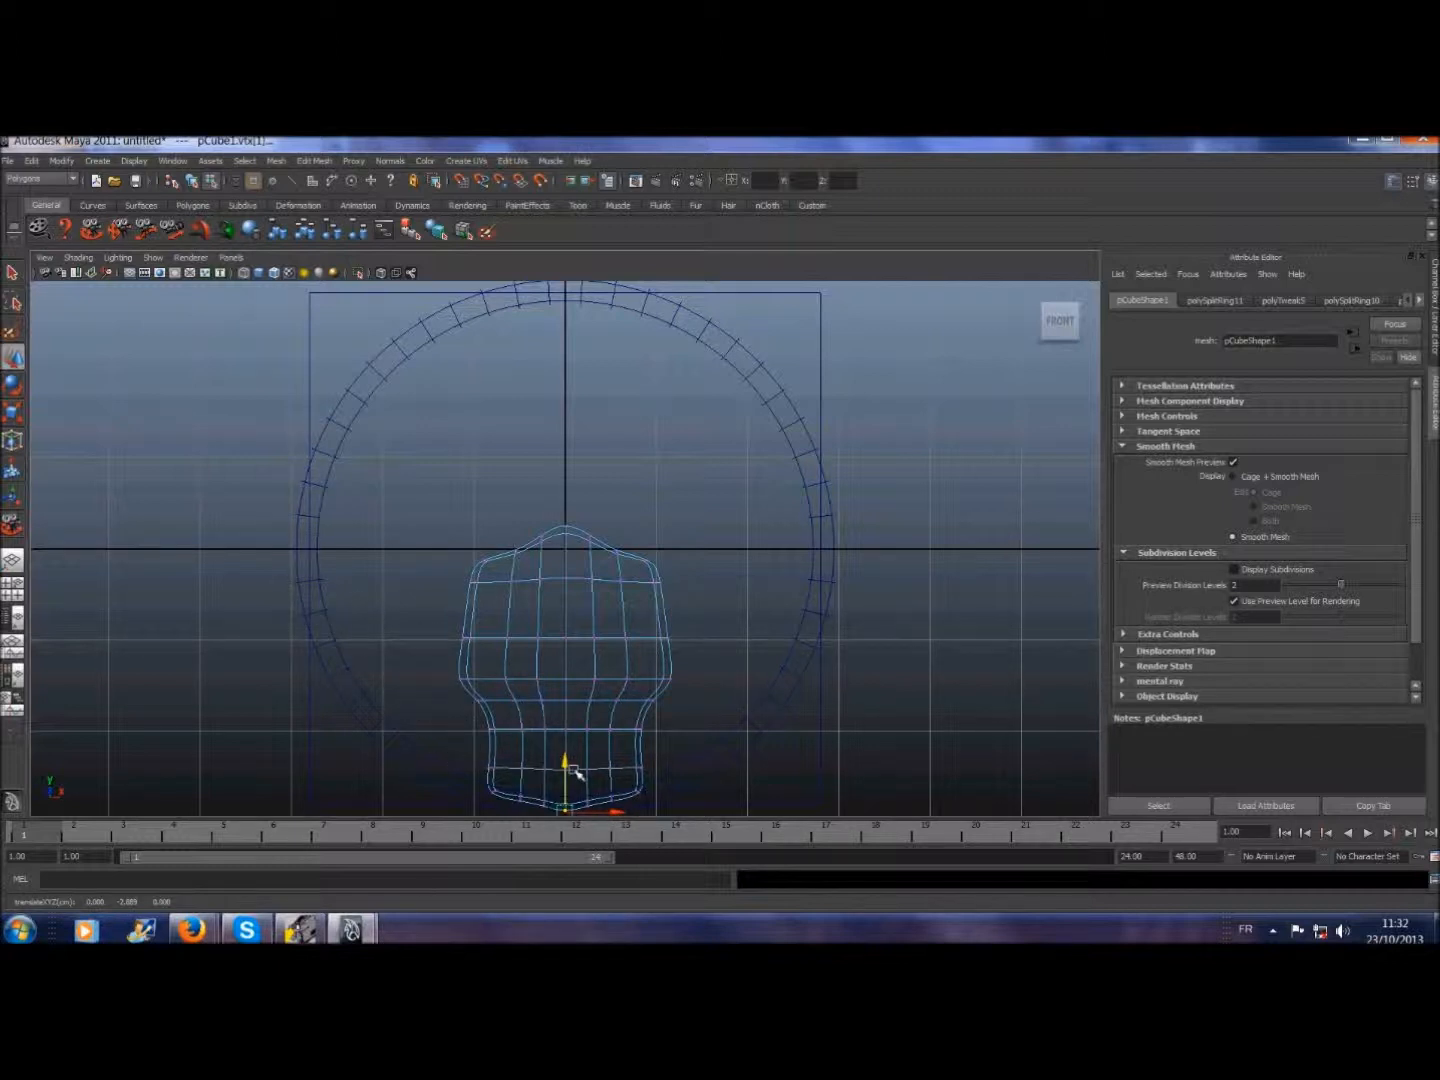
- Raise the suit's bottom centre vertex slightly, adjust its neighbouring vertices to round the base, and restore the shaded textured display
{"action": "left_click_drag", "start_coordinate": [577, 773], "coordinate": [566, 767]}
{"action": "left_click_drag", "start_coordinate": [527, 803], "coordinate": [614, 764]}
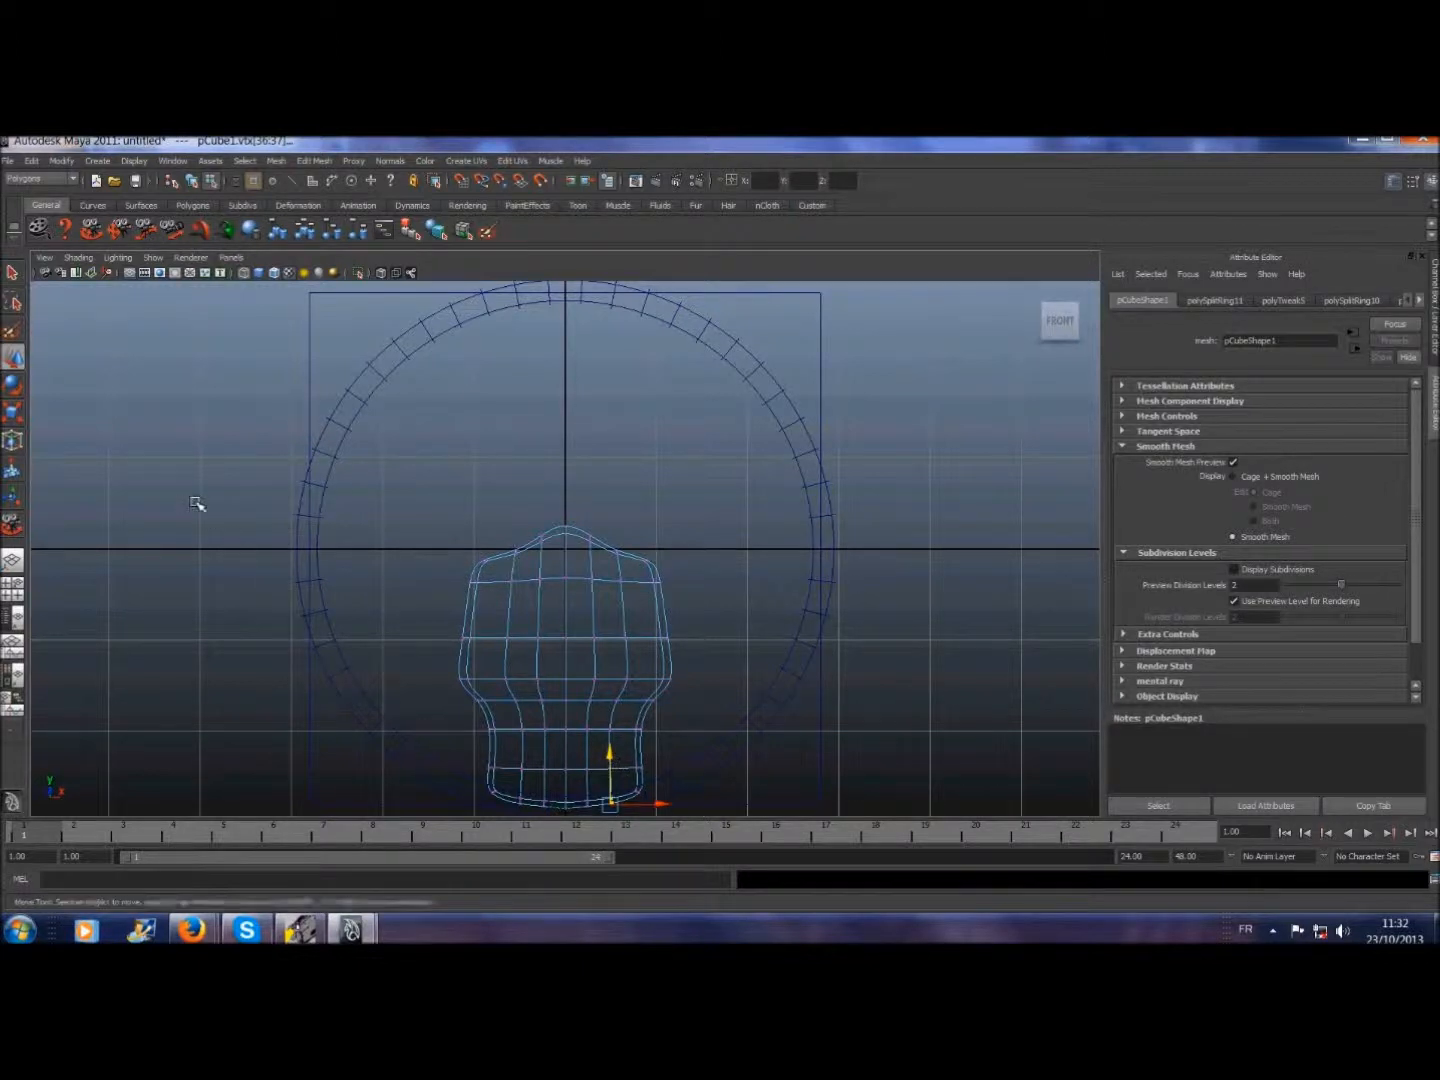
{"action": "left_click", "coordinate": [367, 610]}
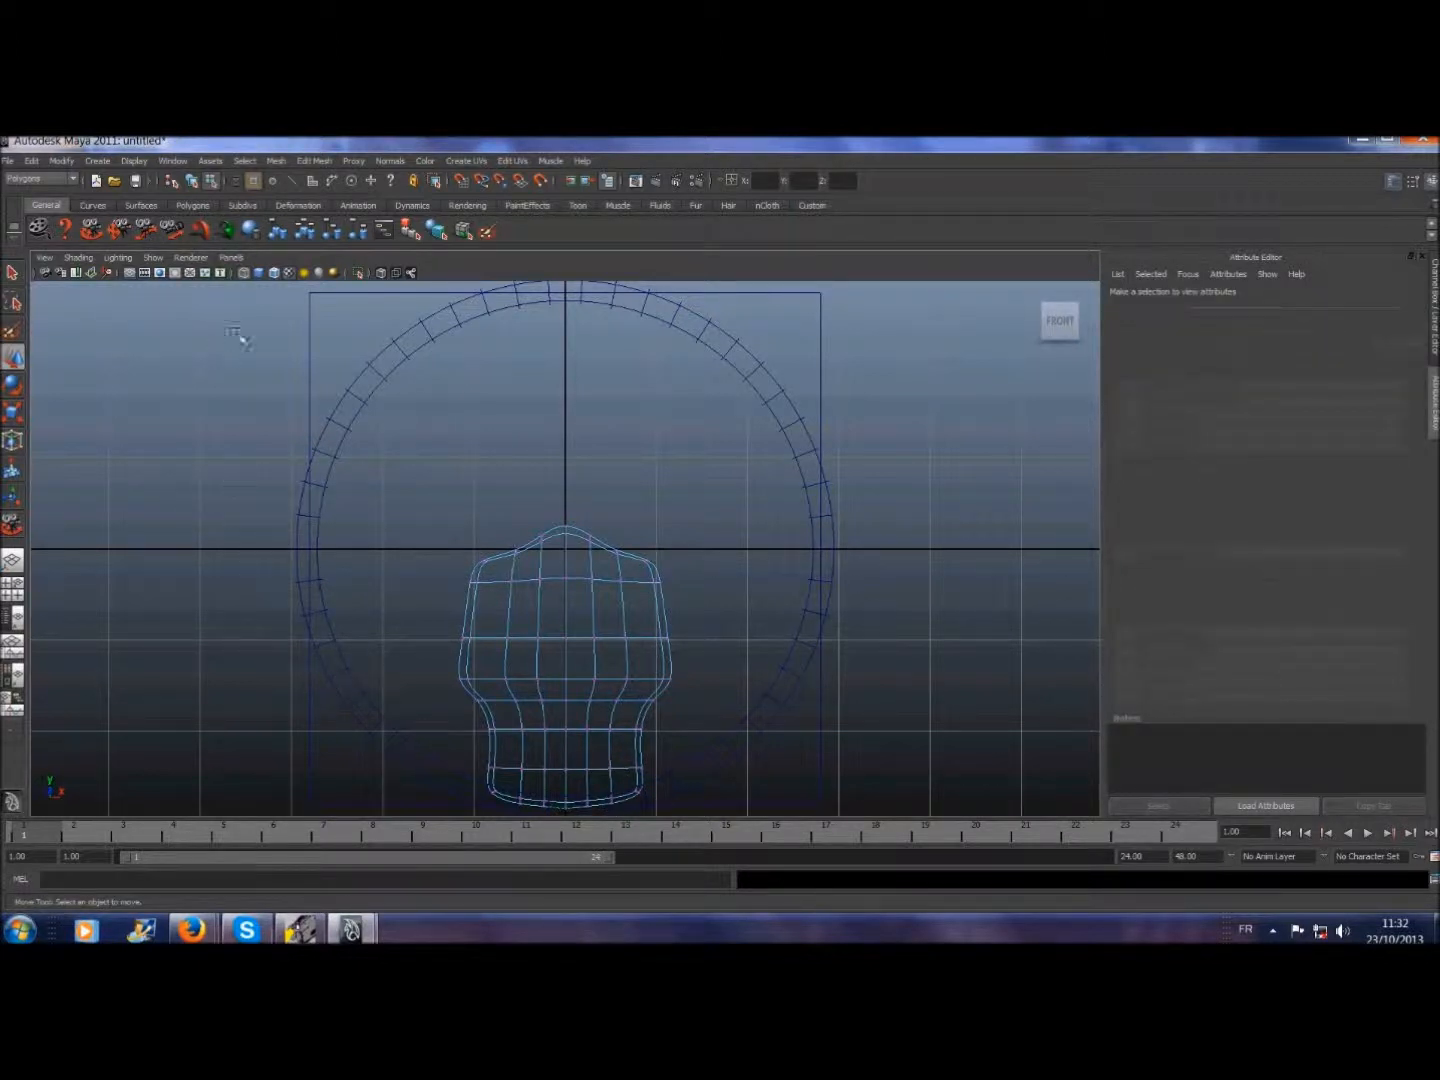
{"action": "left_click", "coordinate": [250, 278]}
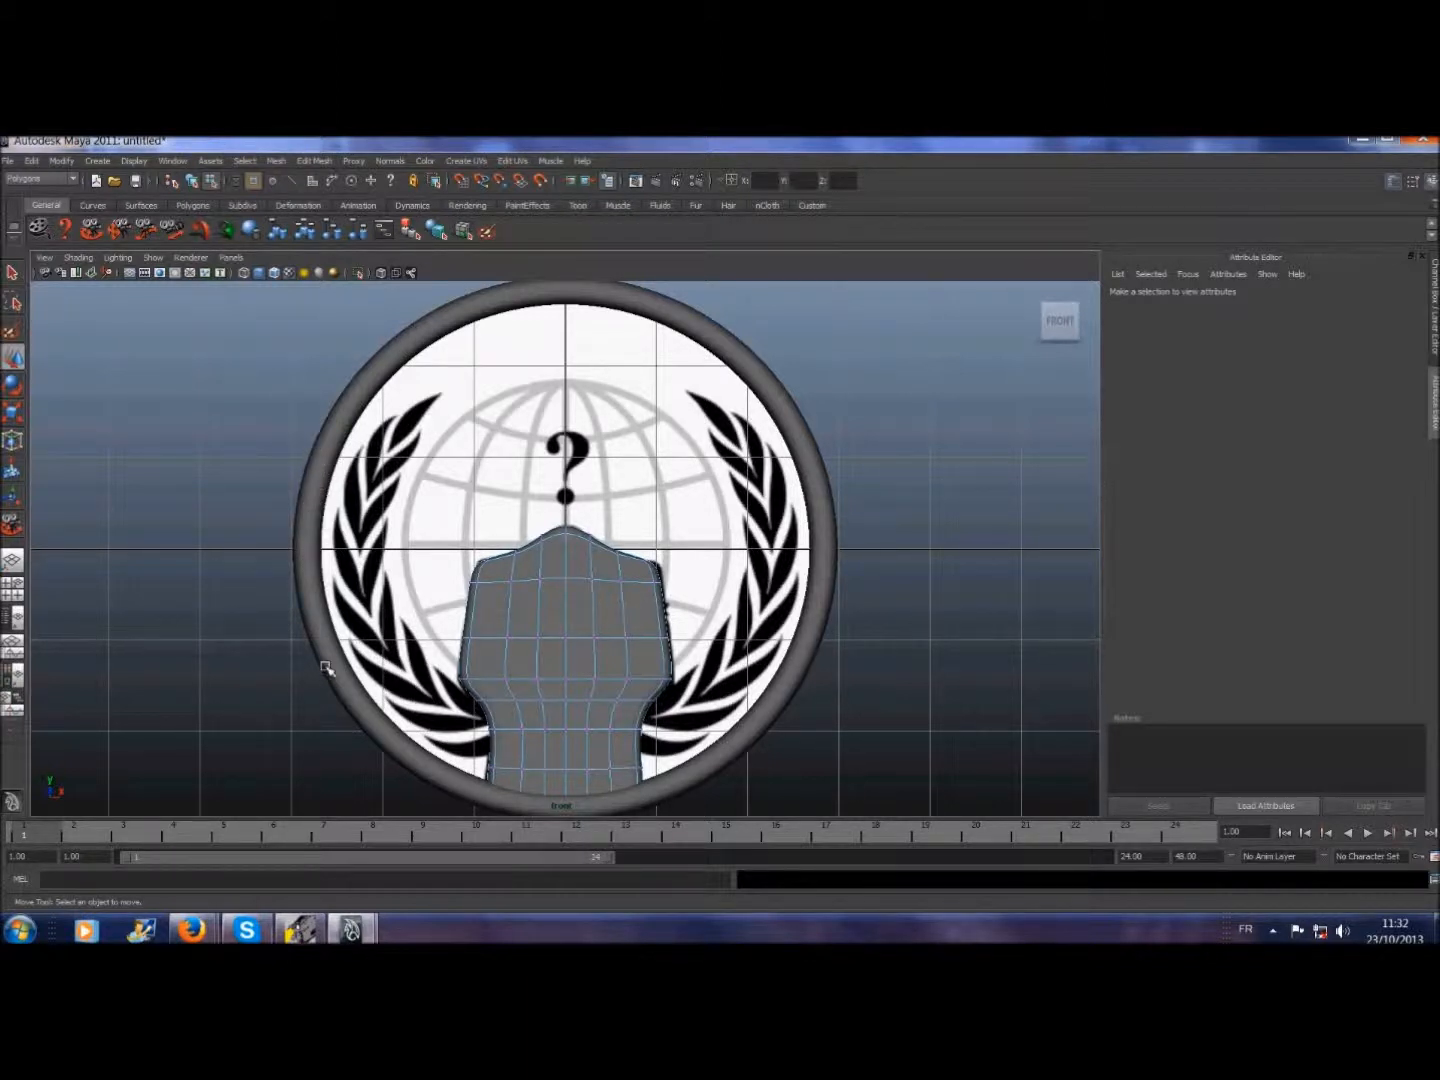
- Widen the suit's bottom vertex rows slightly, narrow the waist vertex row a little, and clear the vertex selection
{"action": "left_click_drag", "start_coordinate": [452, 765], "coordinate": [692, 890]}
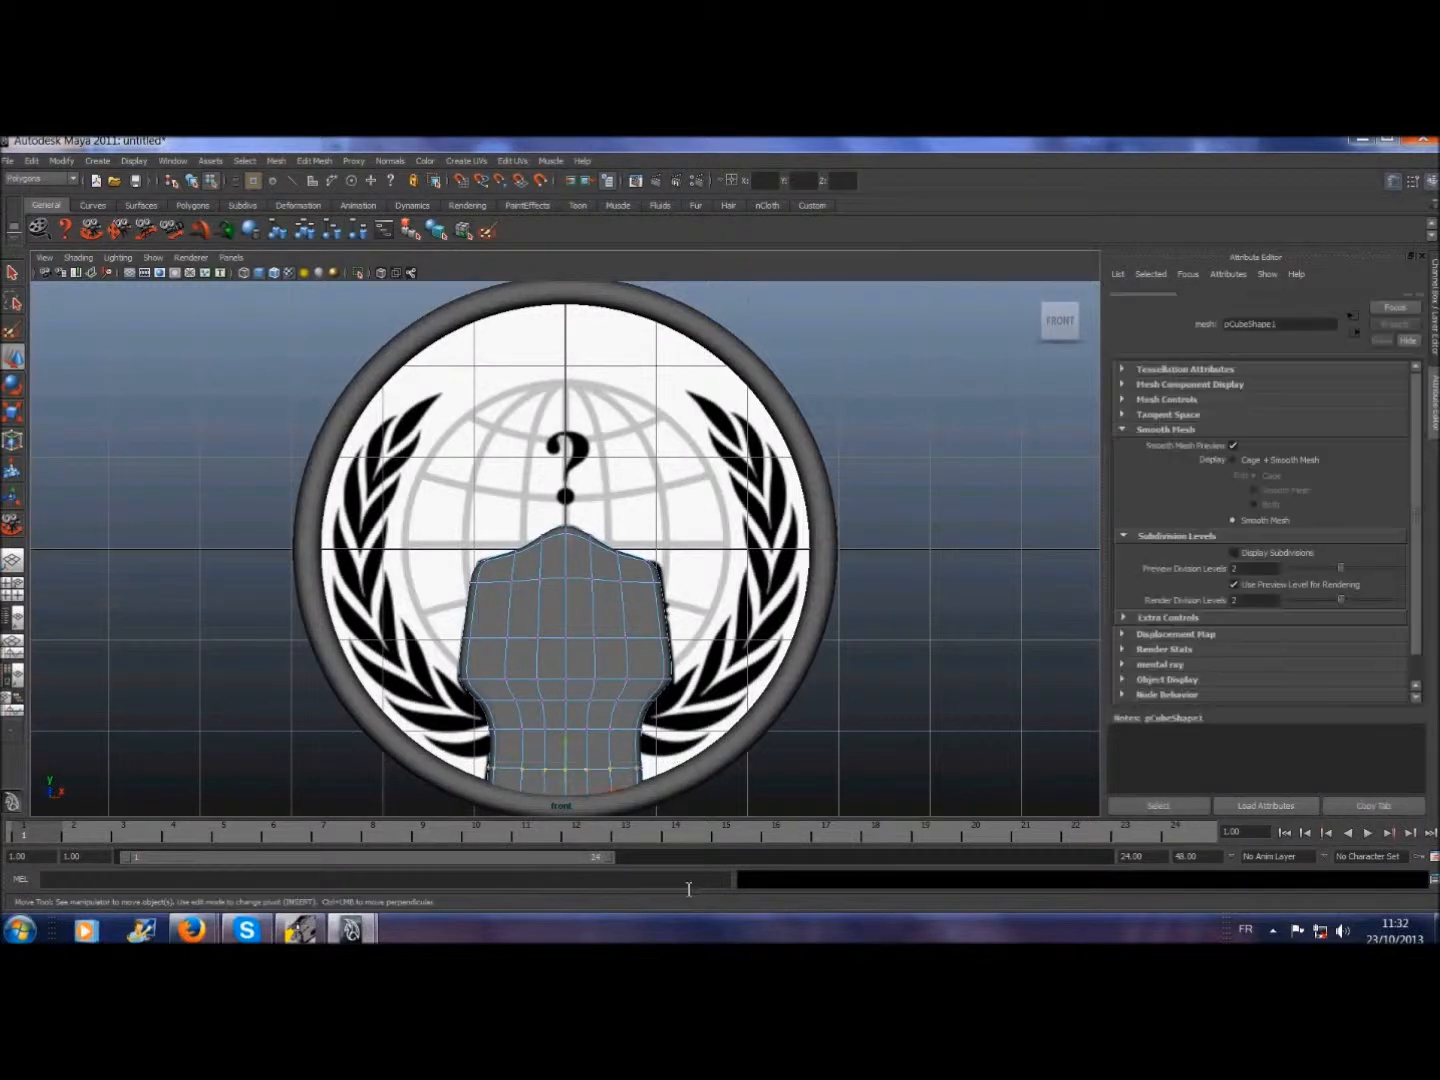
{"action": "left_click", "coordinate": [13, 413]}
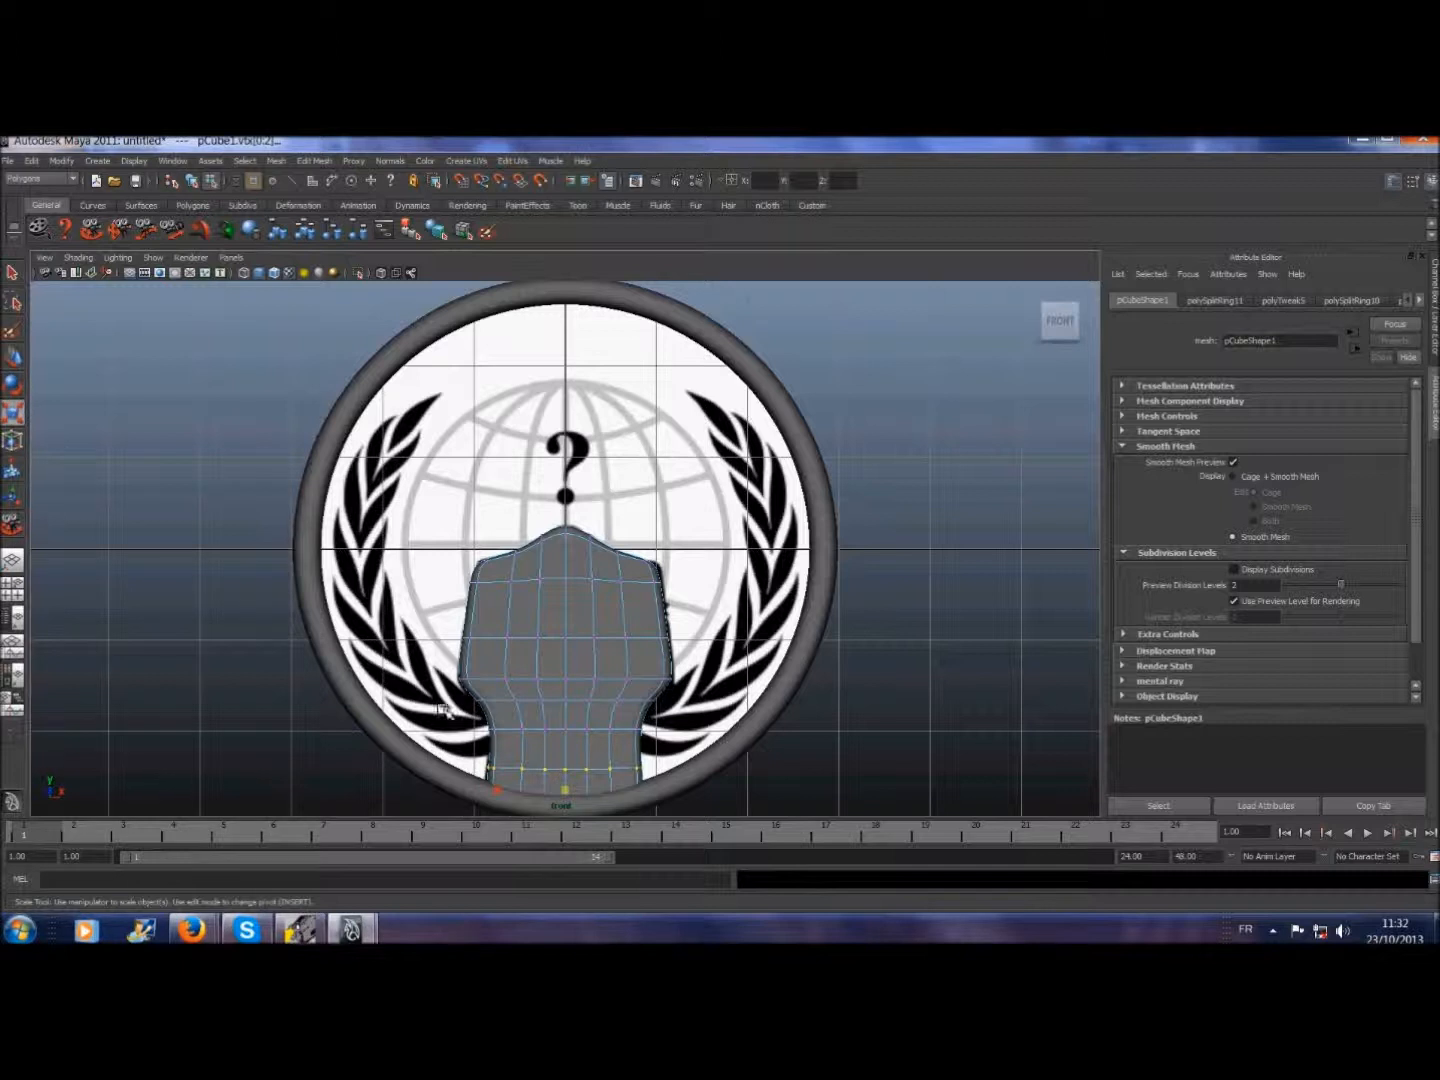
{"action": "left_click_drag", "start_coordinate": [504, 793], "coordinate": [493, 786]}
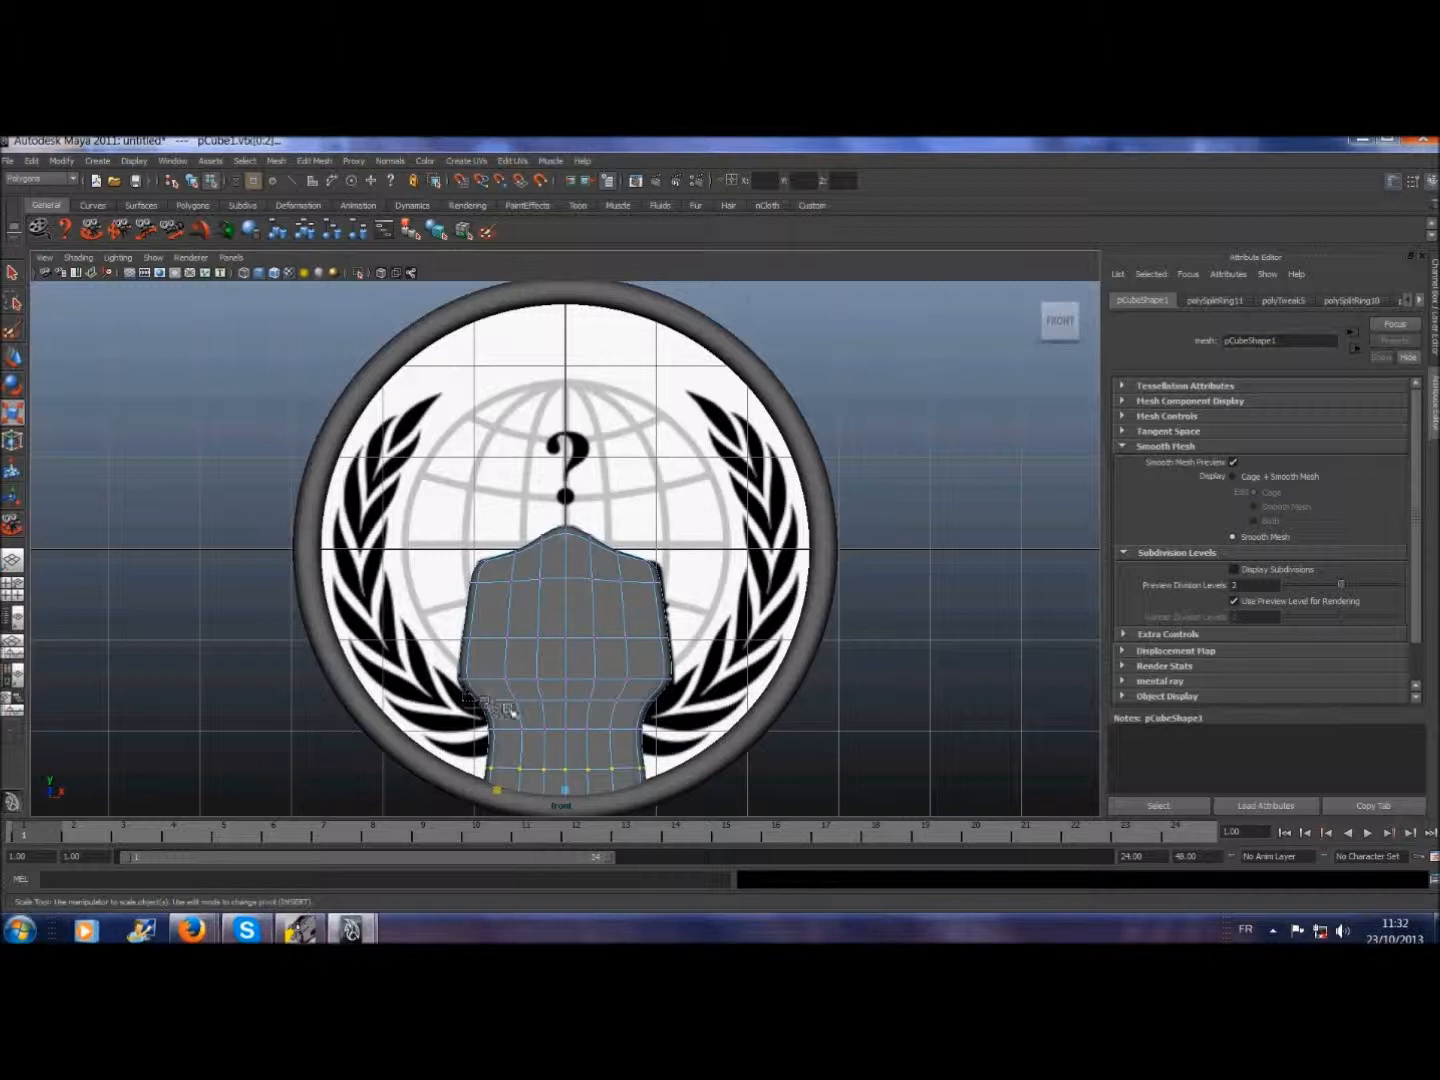
{"action": "left_click_drag", "start_coordinate": [634, 719], "coordinate": [672, 716]}
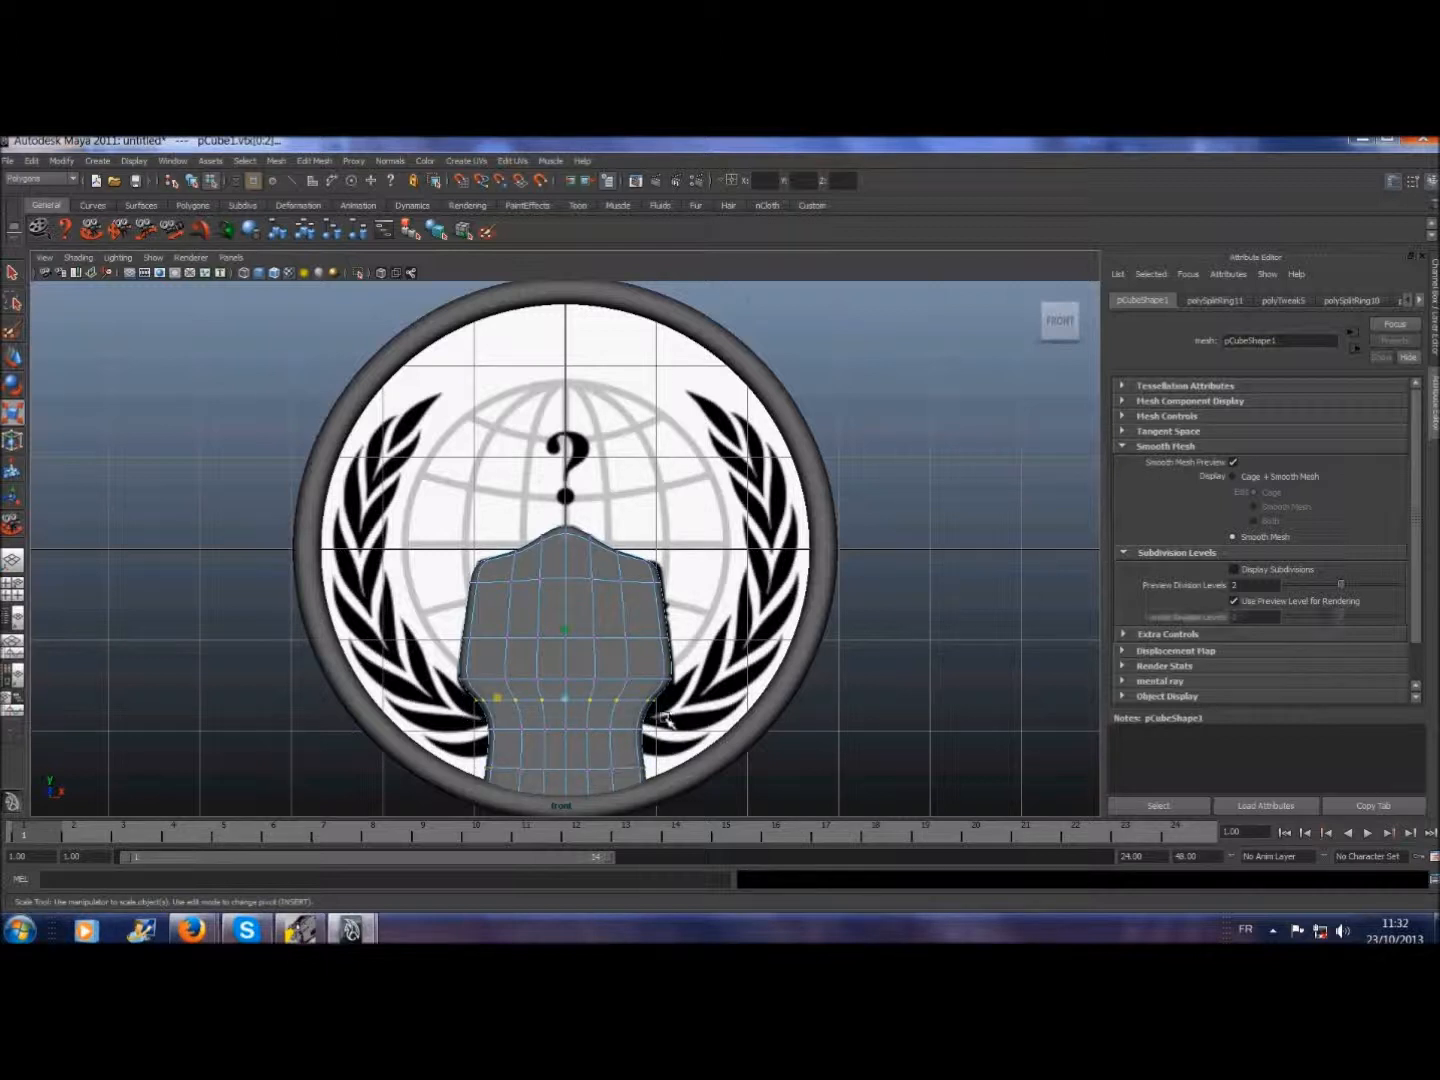
{"action": "left_click_drag", "start_coordinate": [498, 697], "coordinate": [505, 703]}
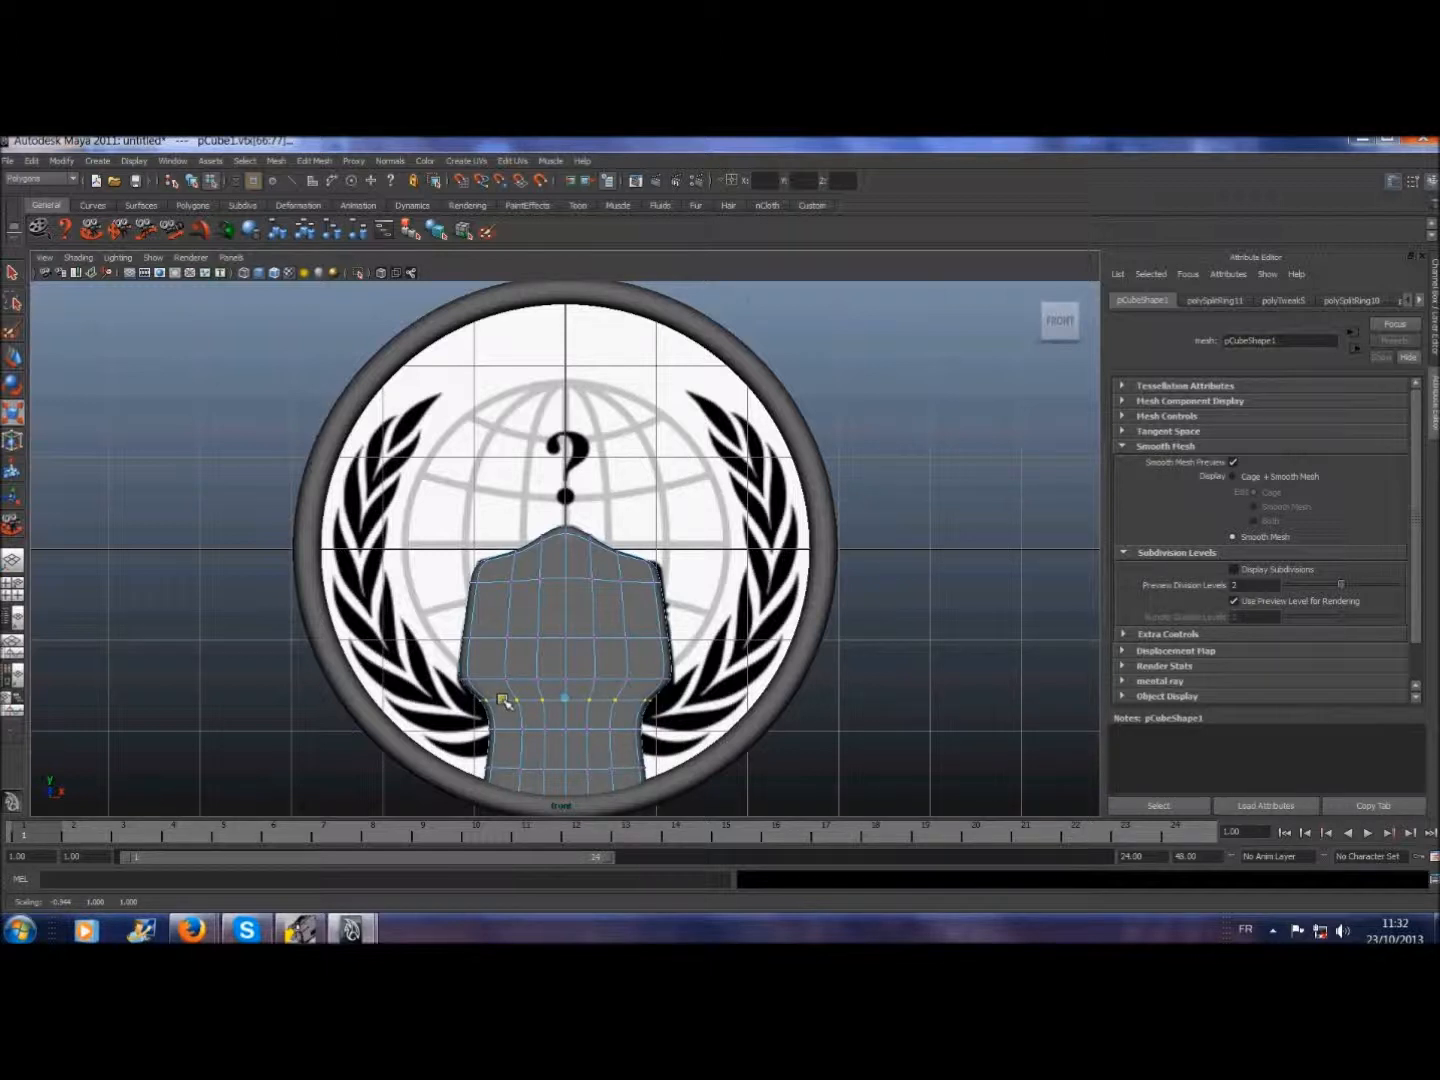
{"action": "left_click", "coordinate": [12, 440]}
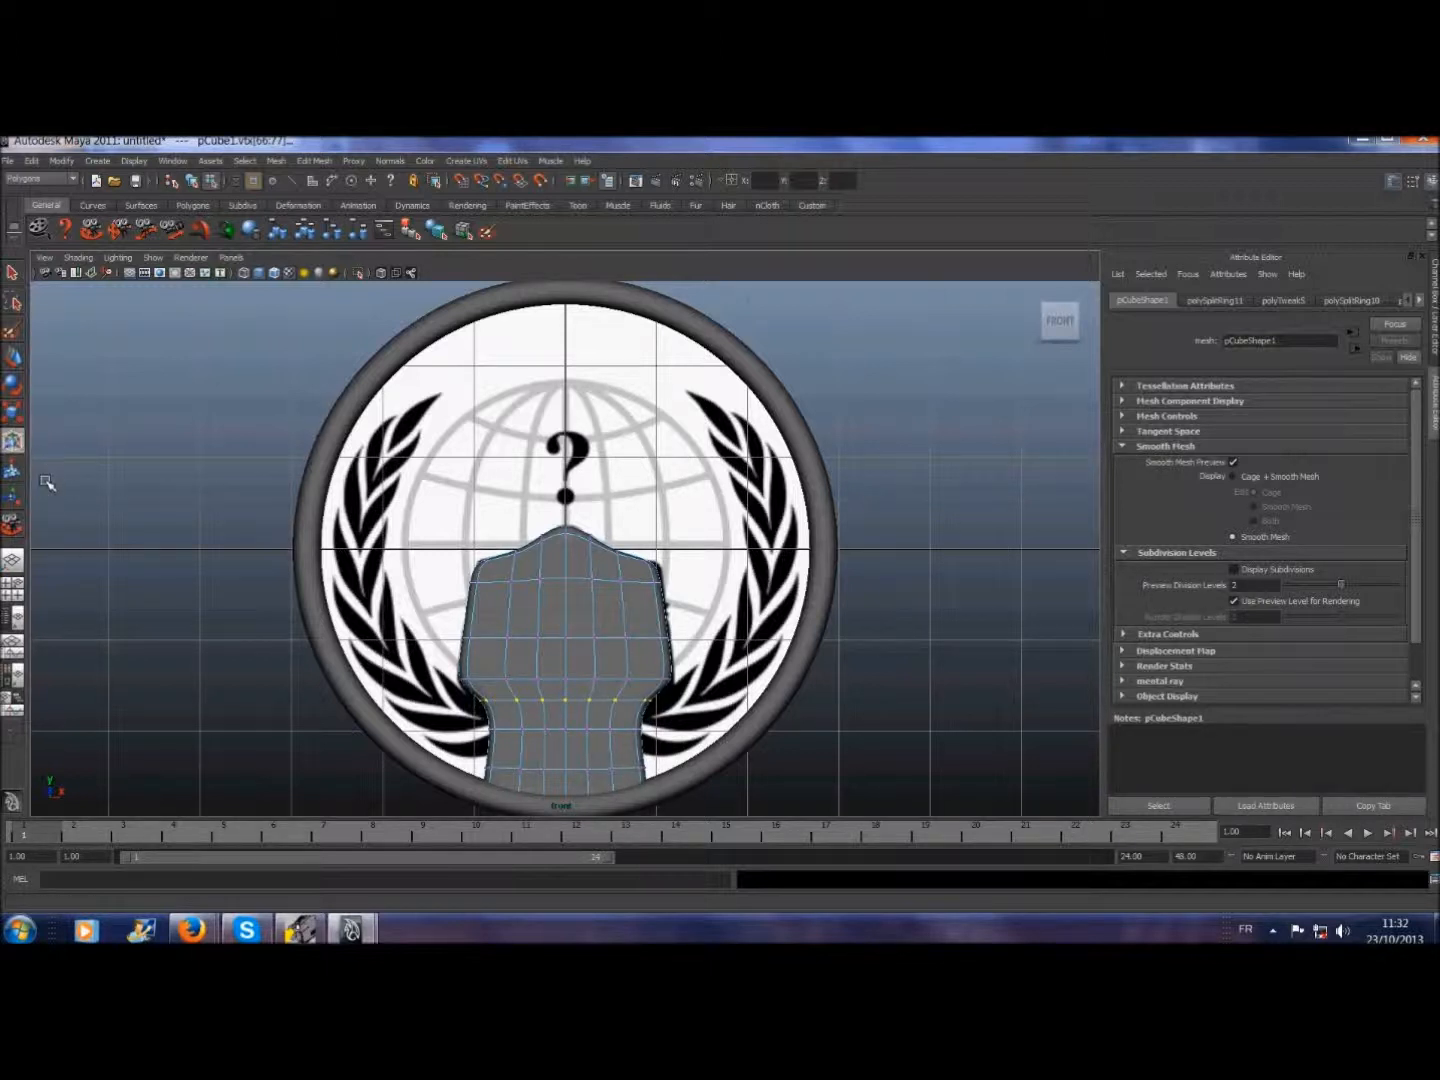
{"action": "left_click", "coordinate": [12, 273]}
{"action": "left_click", "coordinate": [146, 398]}
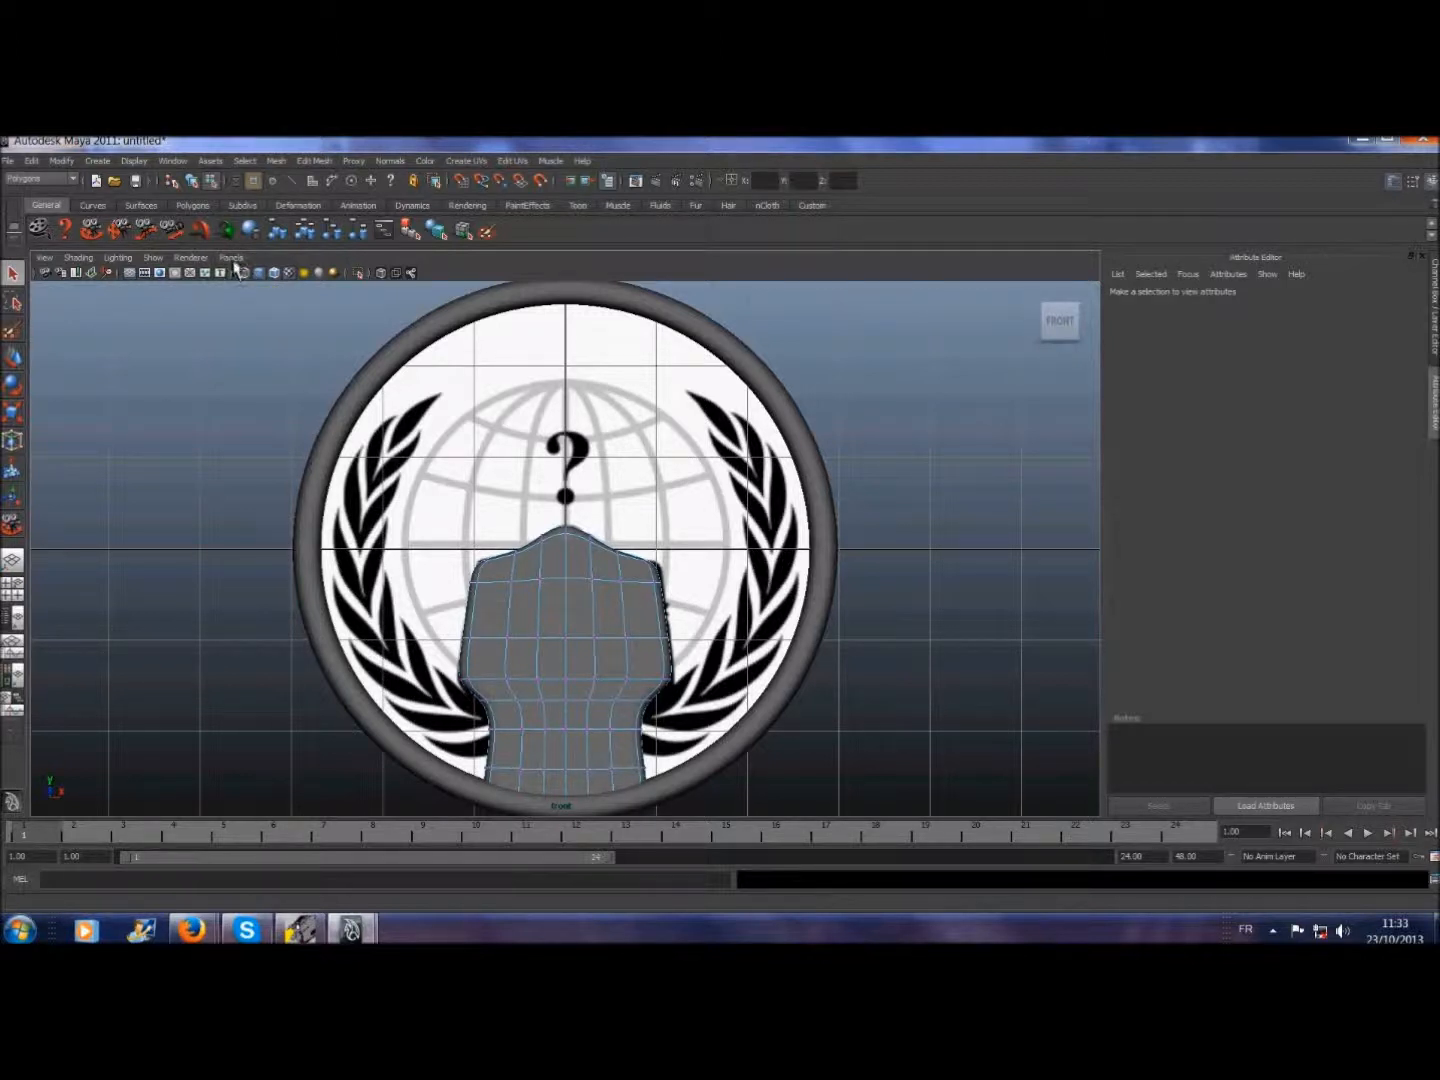
- Return to the perspective view and switch from vertex selection to object selection, leaving nothing selected
{"action": "left_click", "coordinate": [231, 258]}
{"action": "left_click", "coordinate": [392, 277]}
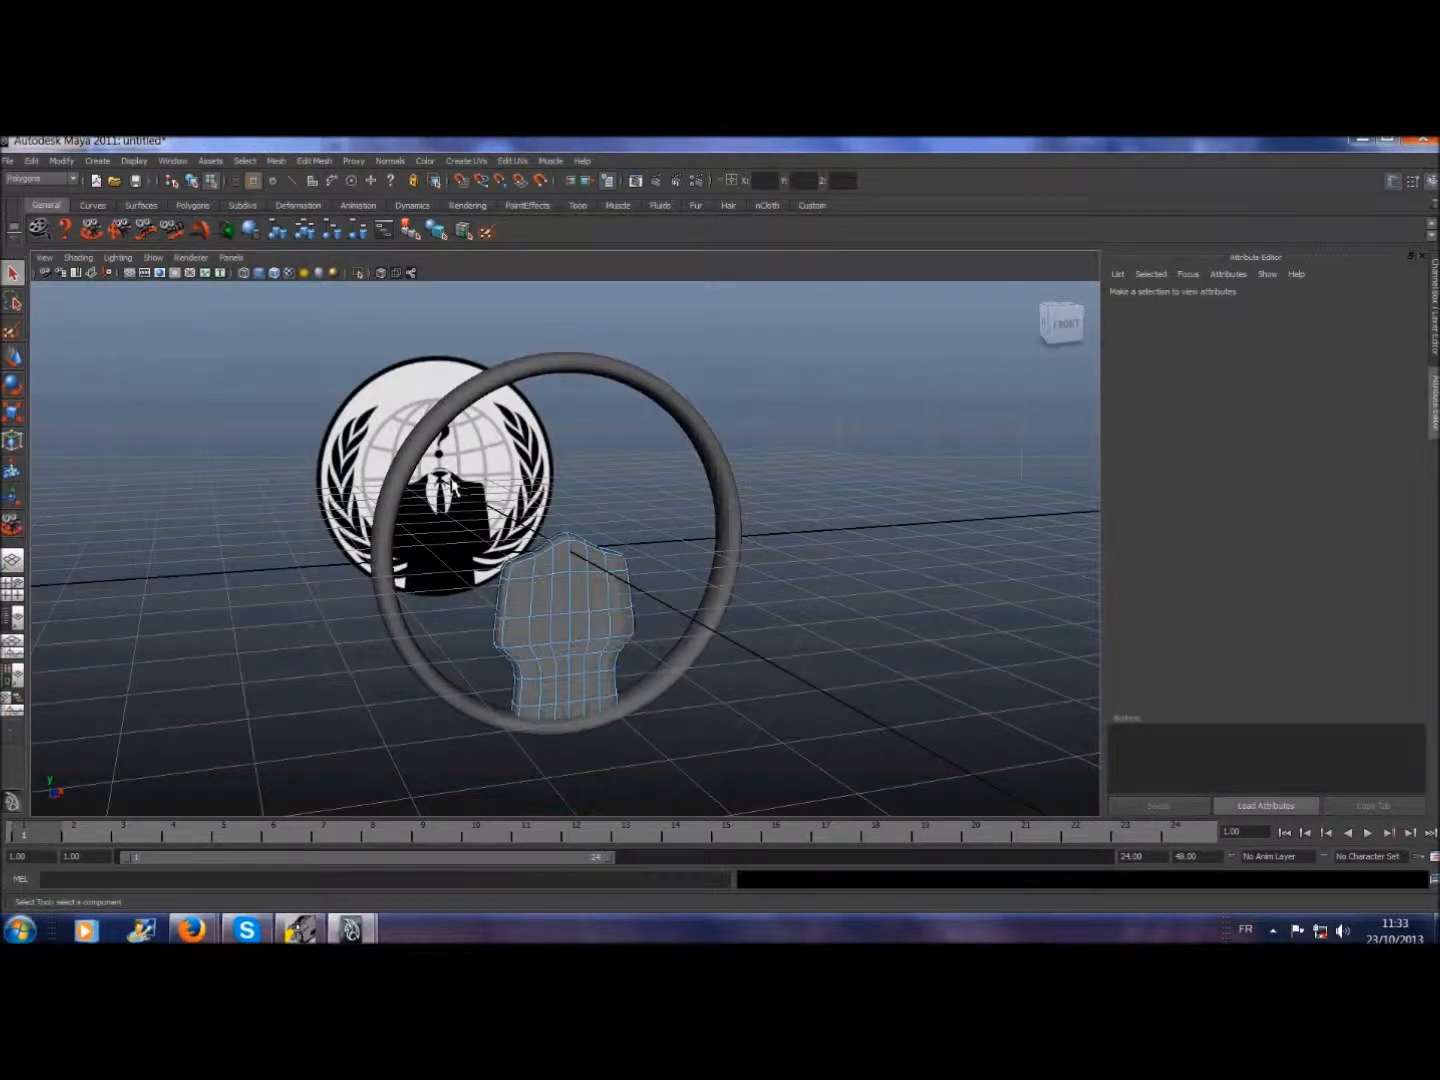
{"action": "left_click", "coordinate": [13, 276]}
{"action": "left_click", "coordinate": [245, 160]}
{"action": "left_click", "coordinate": [268, 195]}
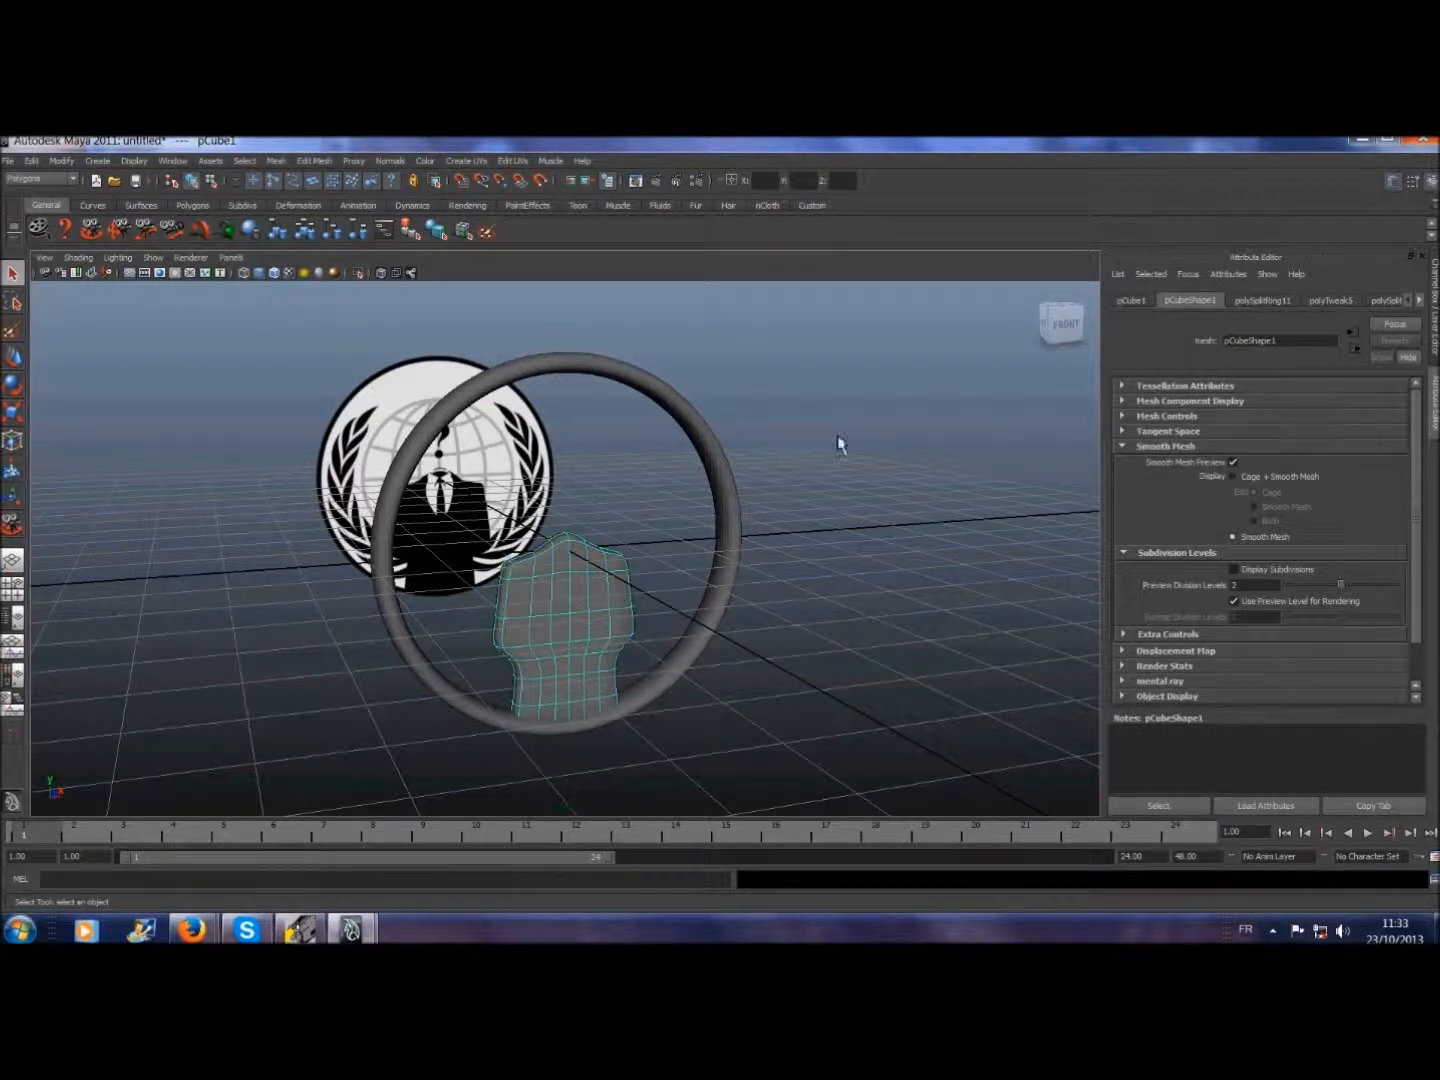
{"action": "left_click", "coordinate": [818, 470]}
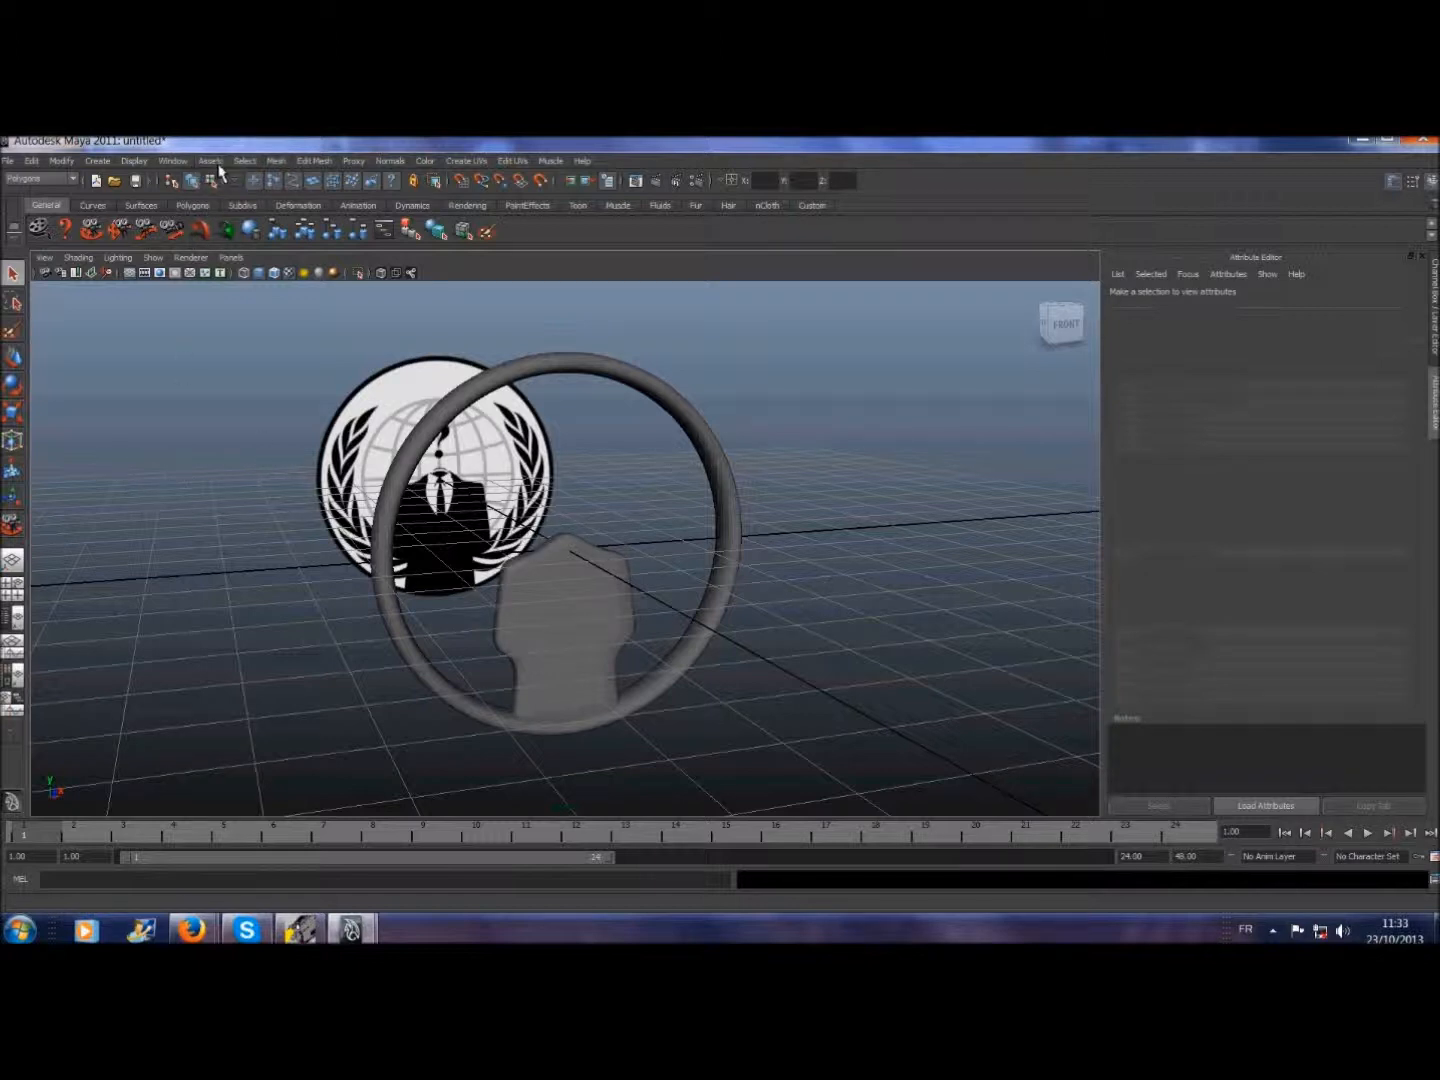
- Create a new polygon cube beside the ring and centre it at the origin by setting its Translate X and Z to 0
{"action": "left_click", "coordinate": [193, 205]}
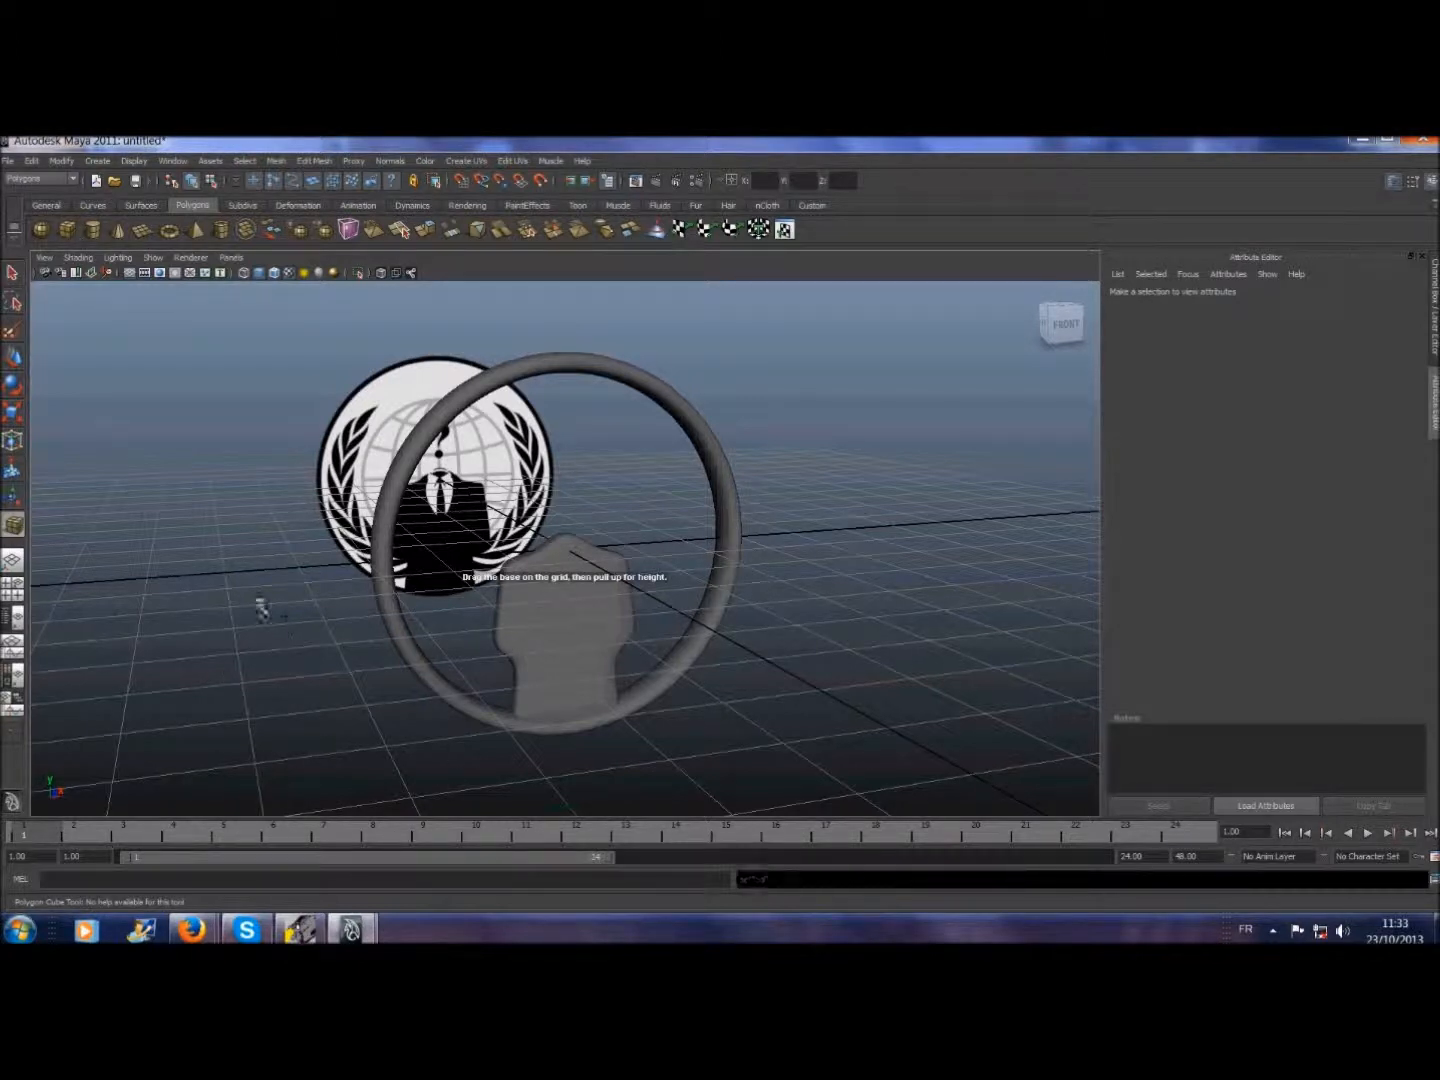
{"action": "left_click", "coordinate": [262, 603]}
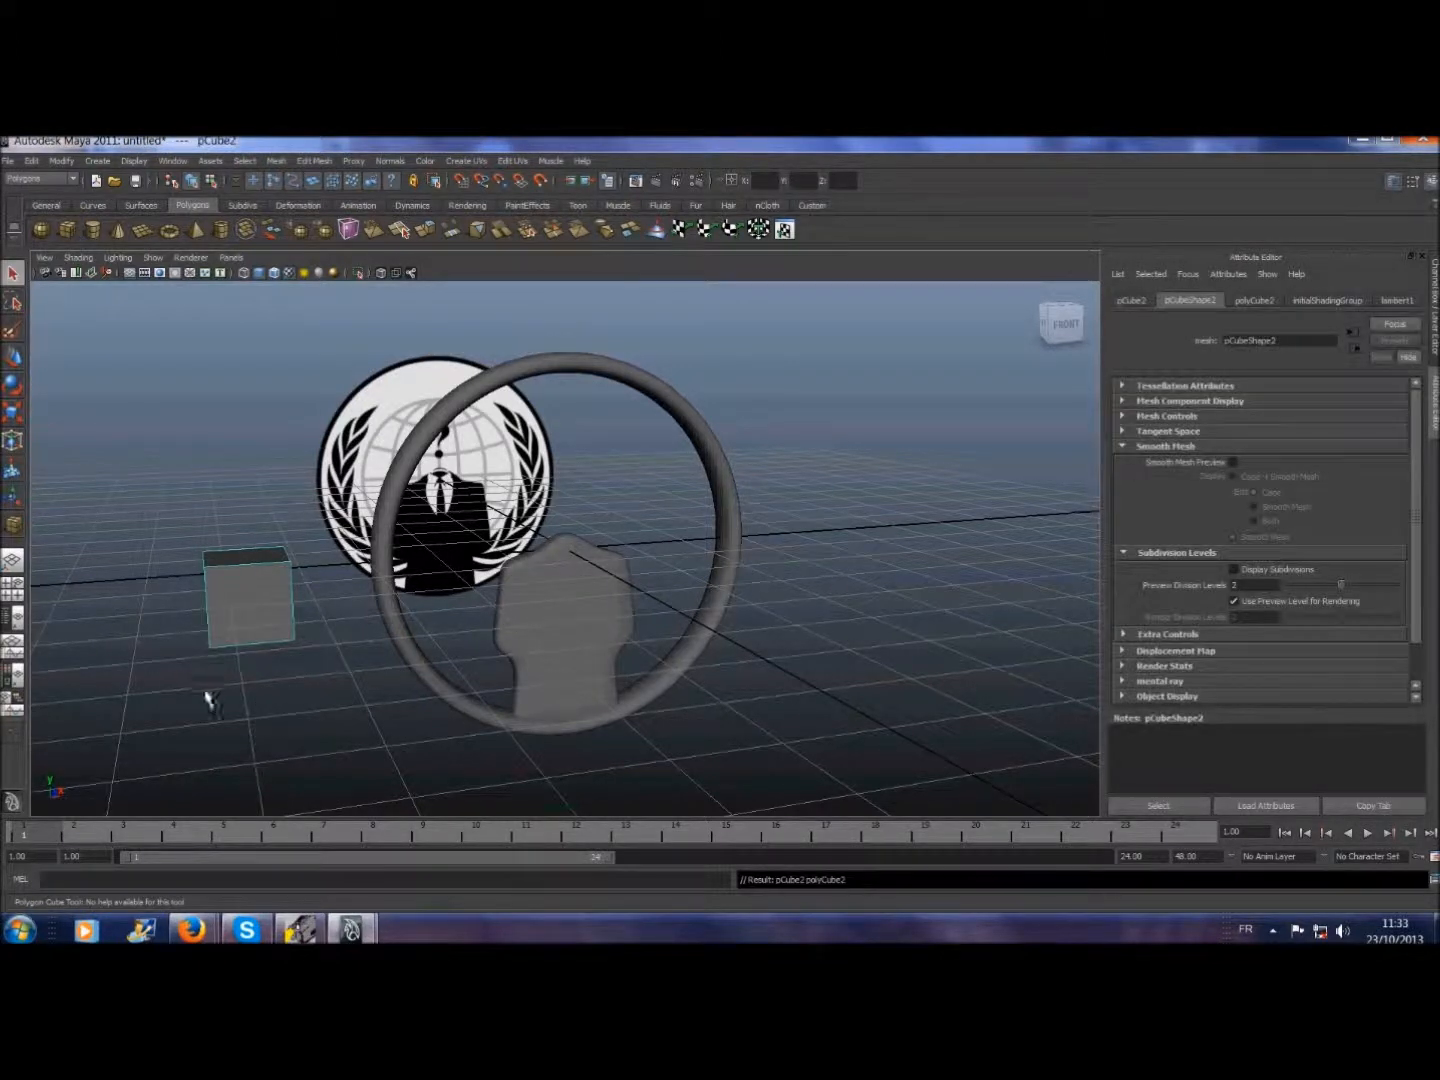
{"action": "left_click", "coordinate": [1131, 300]}
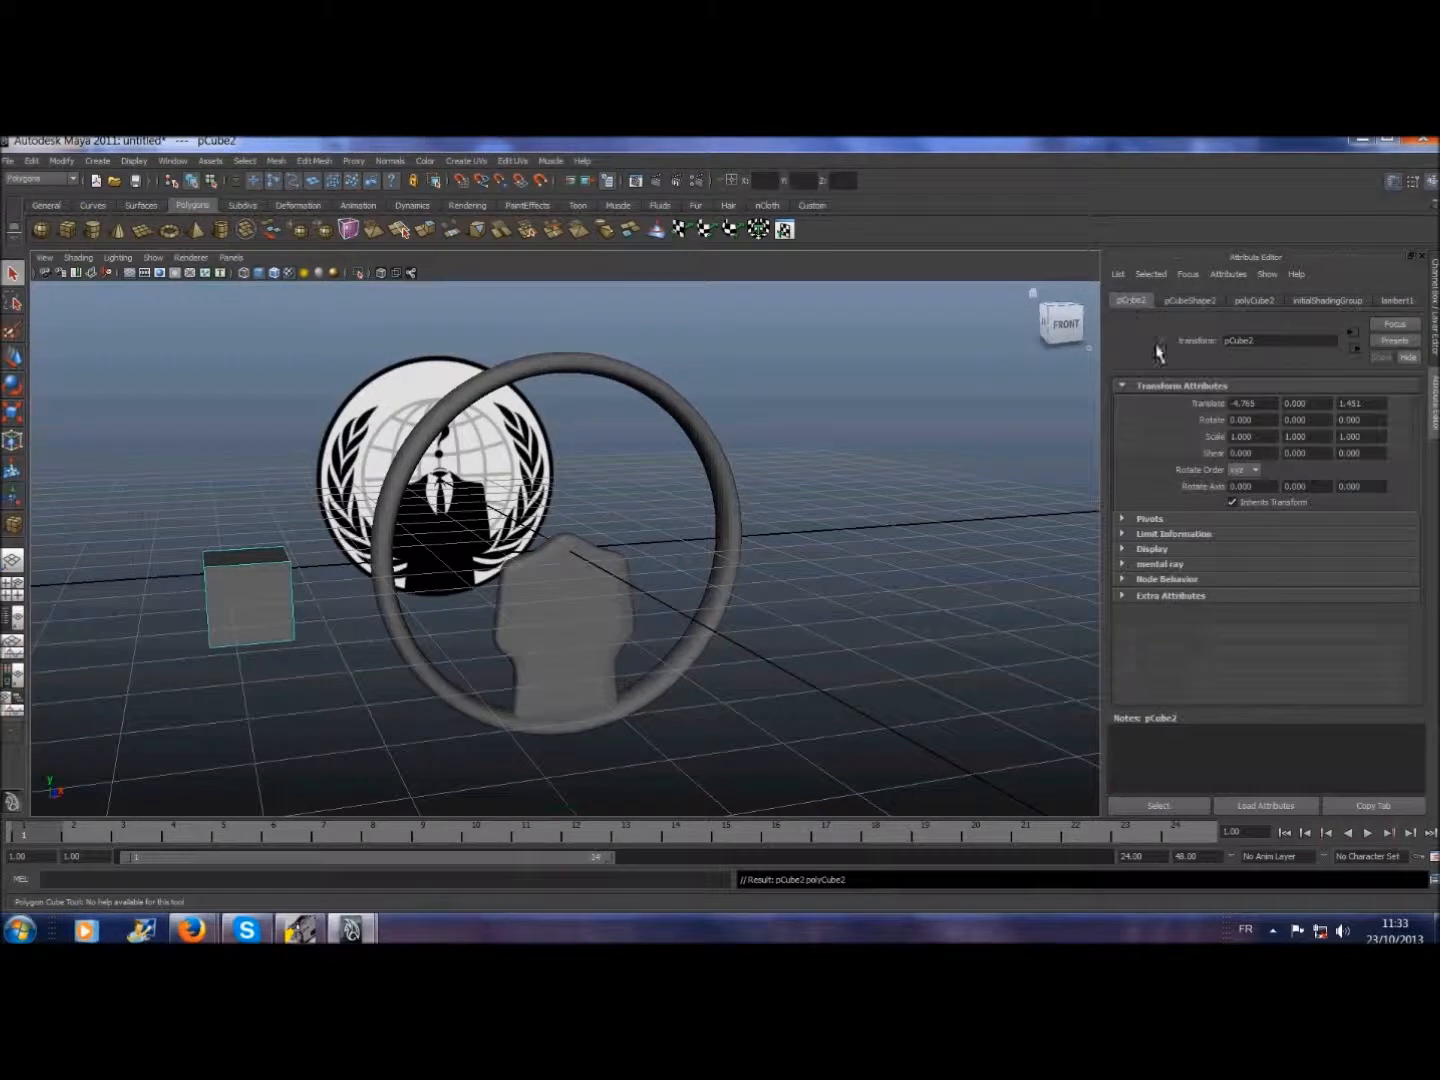
{"action": "double_click", "coordinate": [1245, 403]}
{"action": "type", "text": "0"}
{"action": "double_click", "coordinate": [1370, 403]}
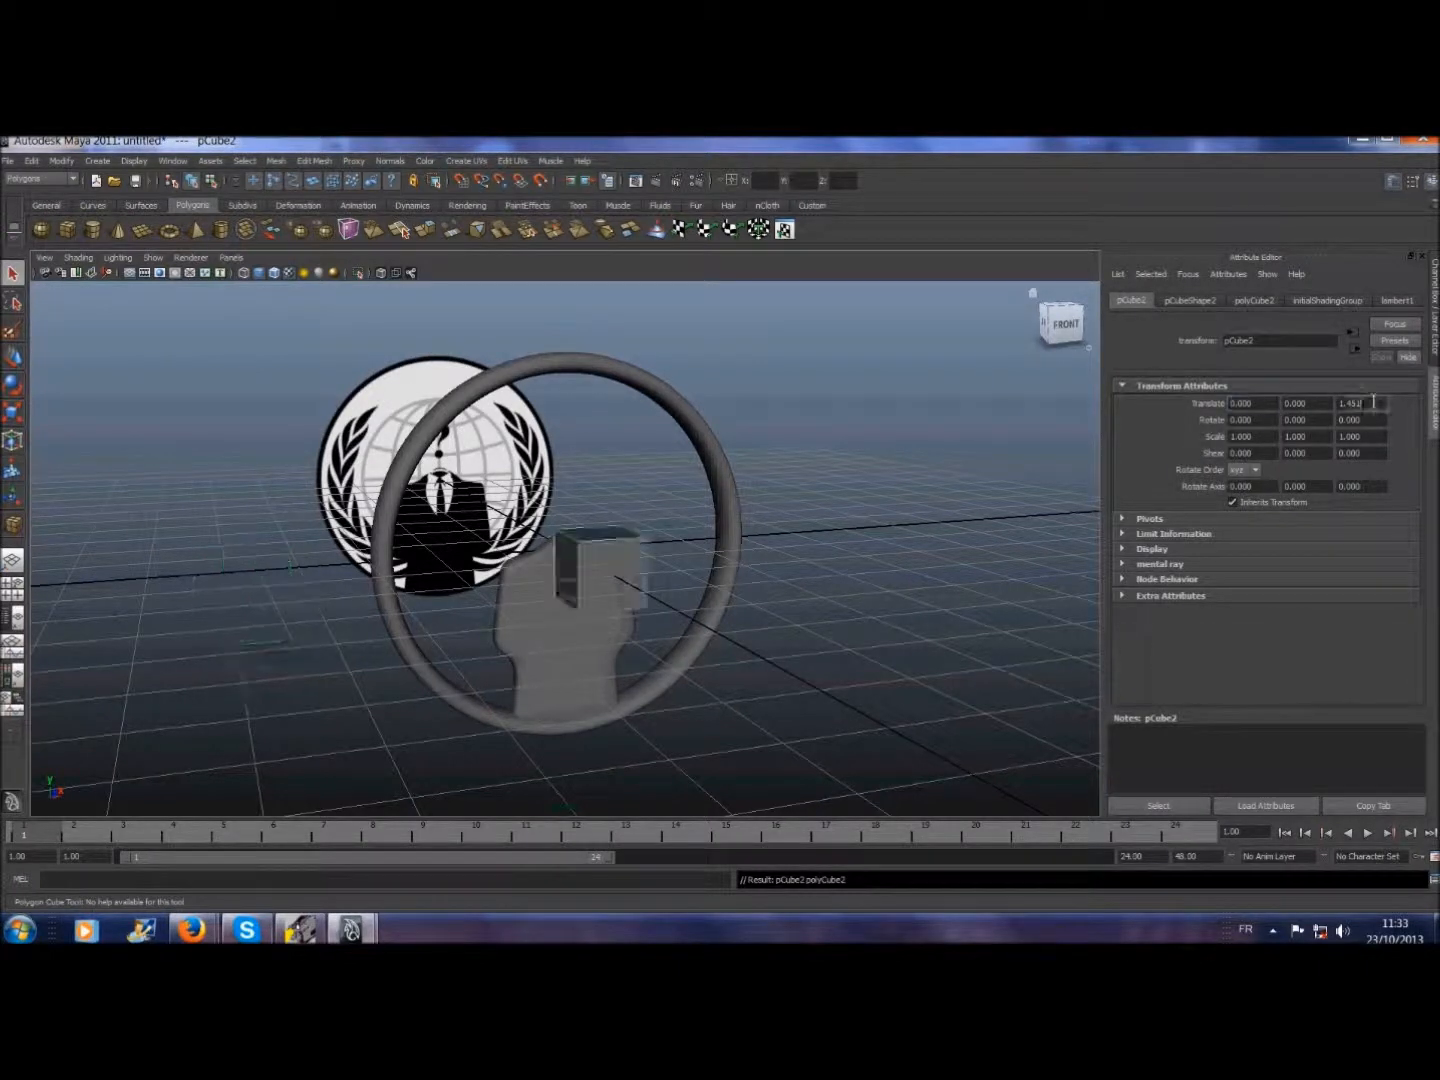
{"action": "type", "text": "0"}
{"action": "left_click", "coordinate": [1358, 726]}
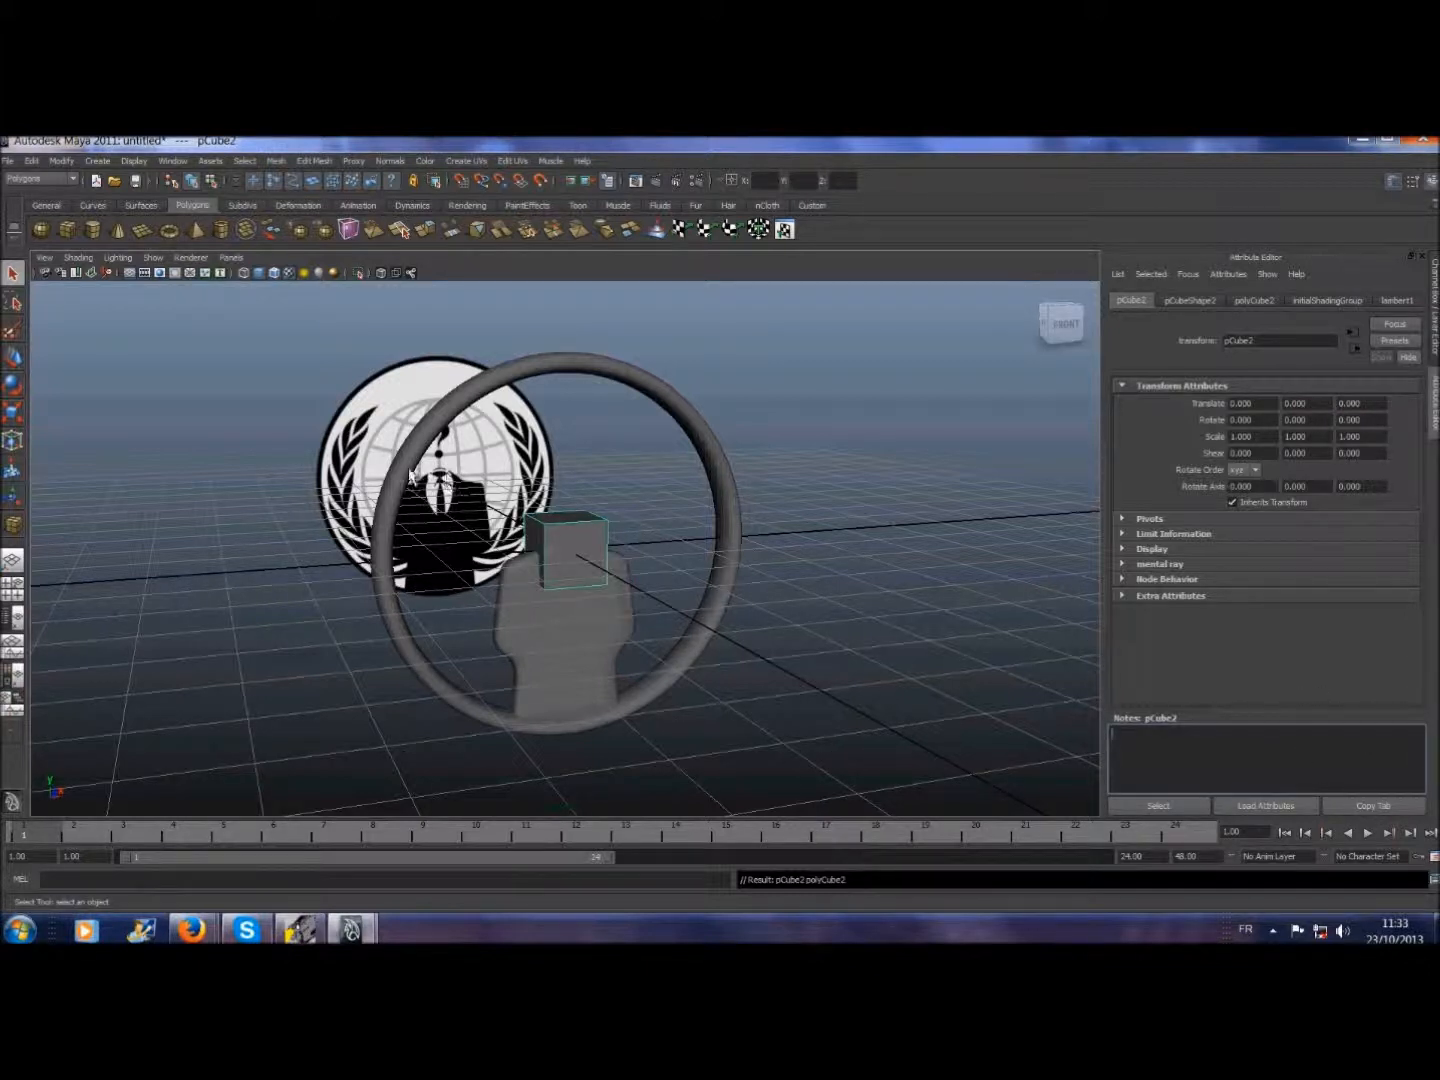
- Select the suit's cube, create a display layer from it, and rename the layer costum
{"action": "left_click", "coordinate": [541, 682]}
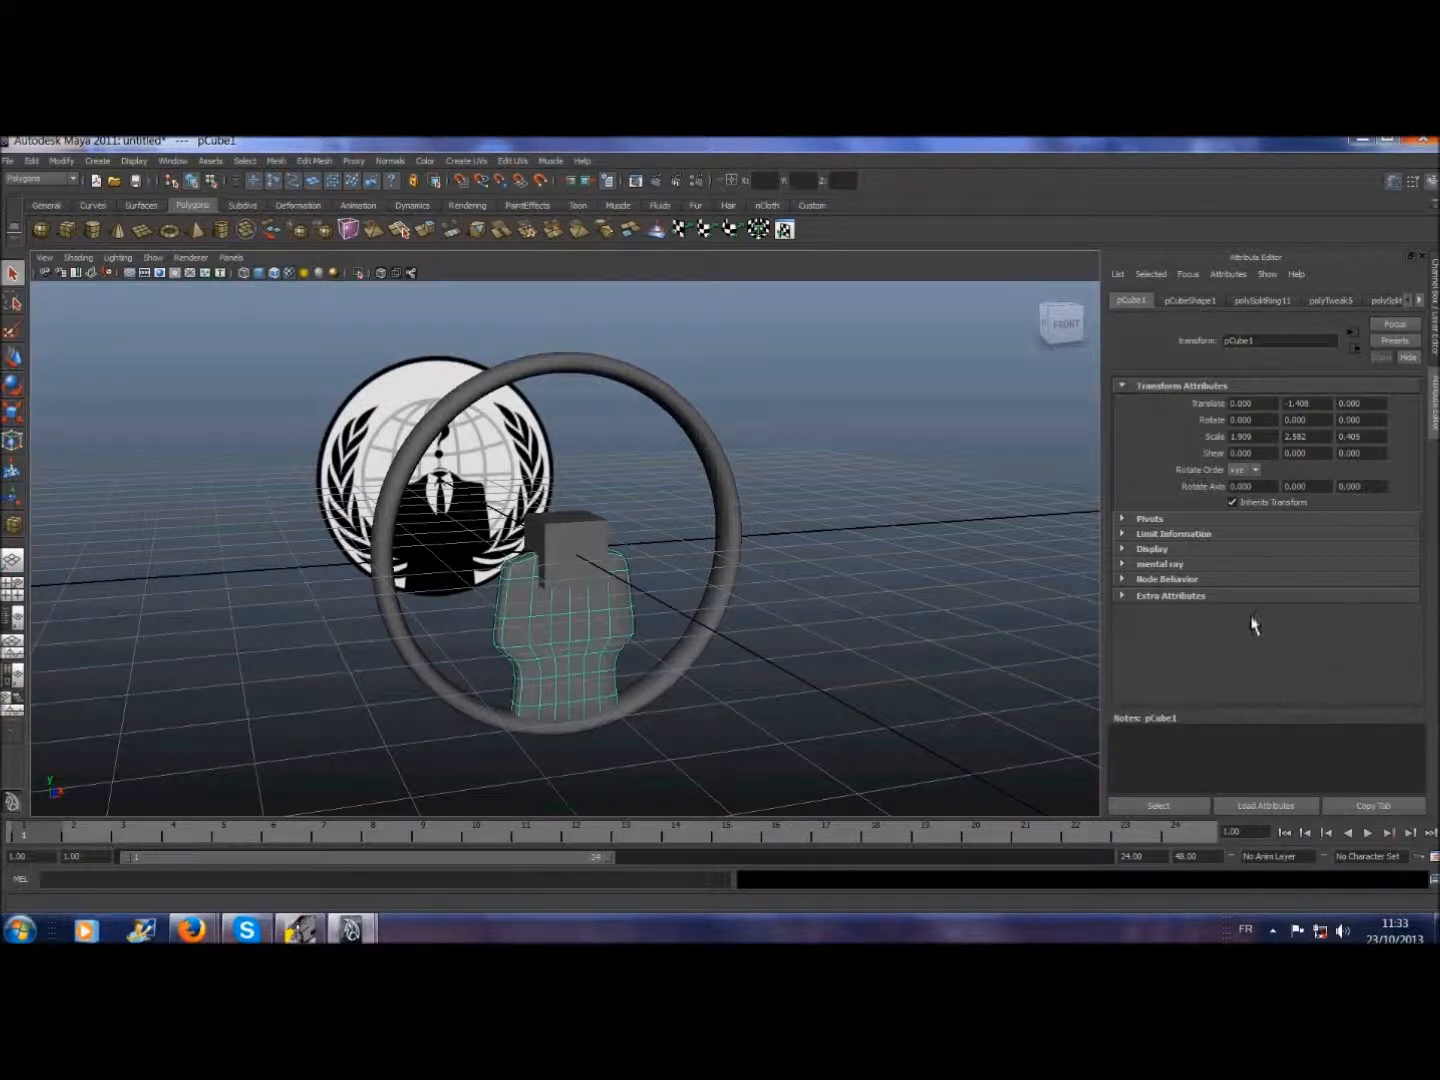
{"action": "left_click", "coordinate": [1432, 197]}
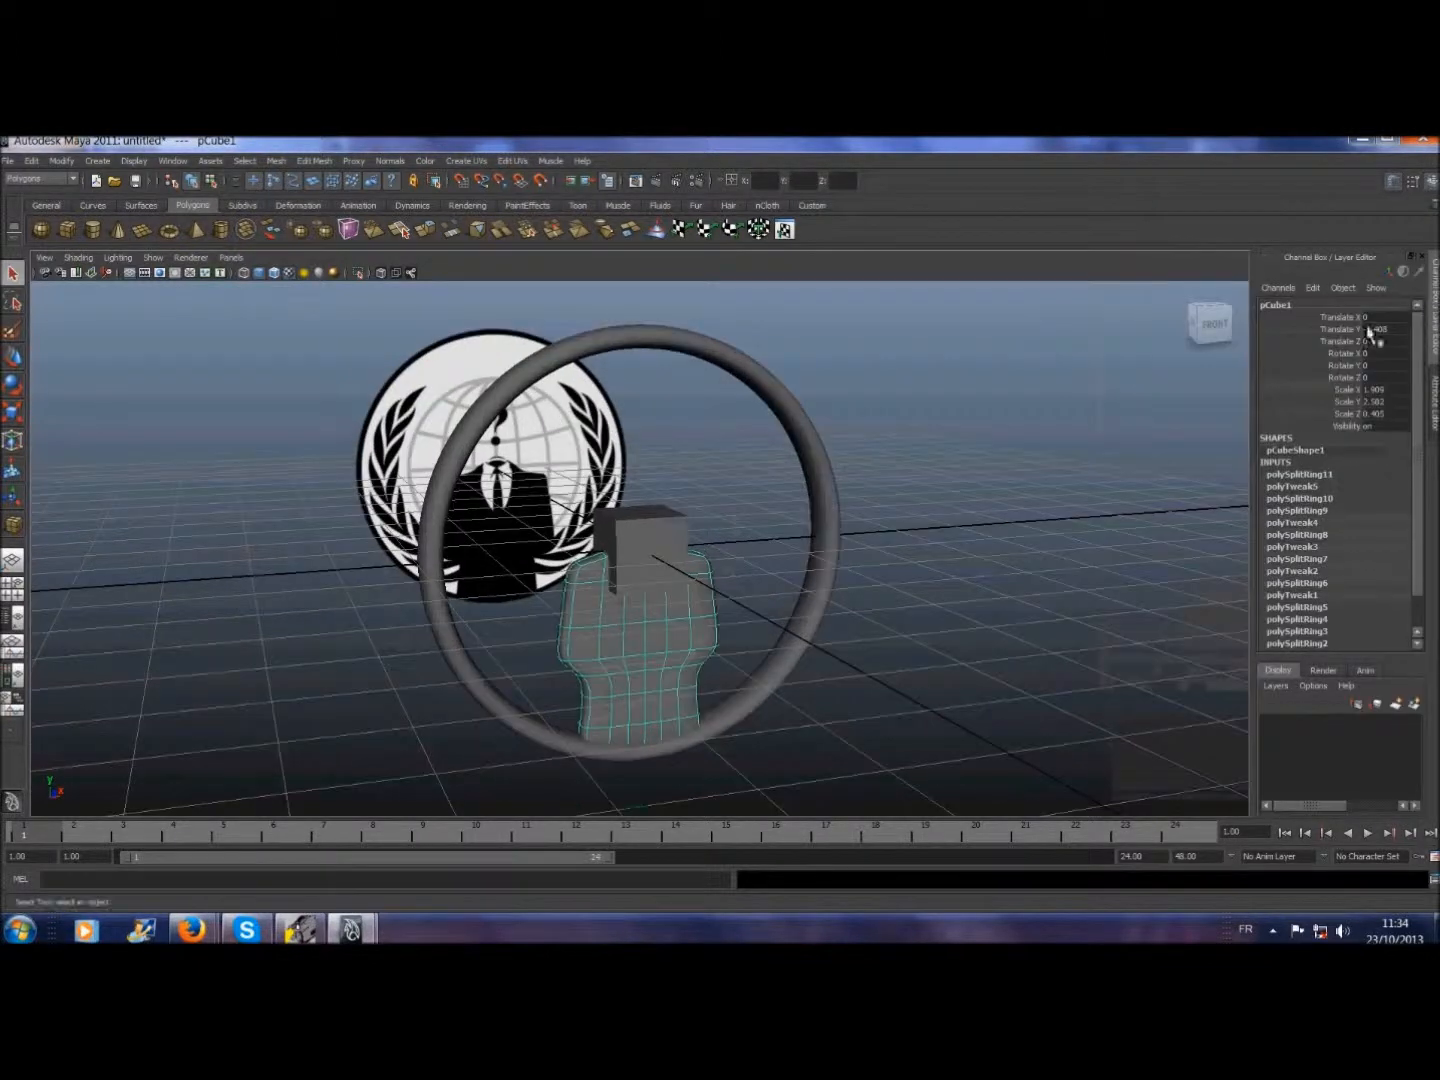
{"action": "left_click", "coordinate": [1413, 705]}
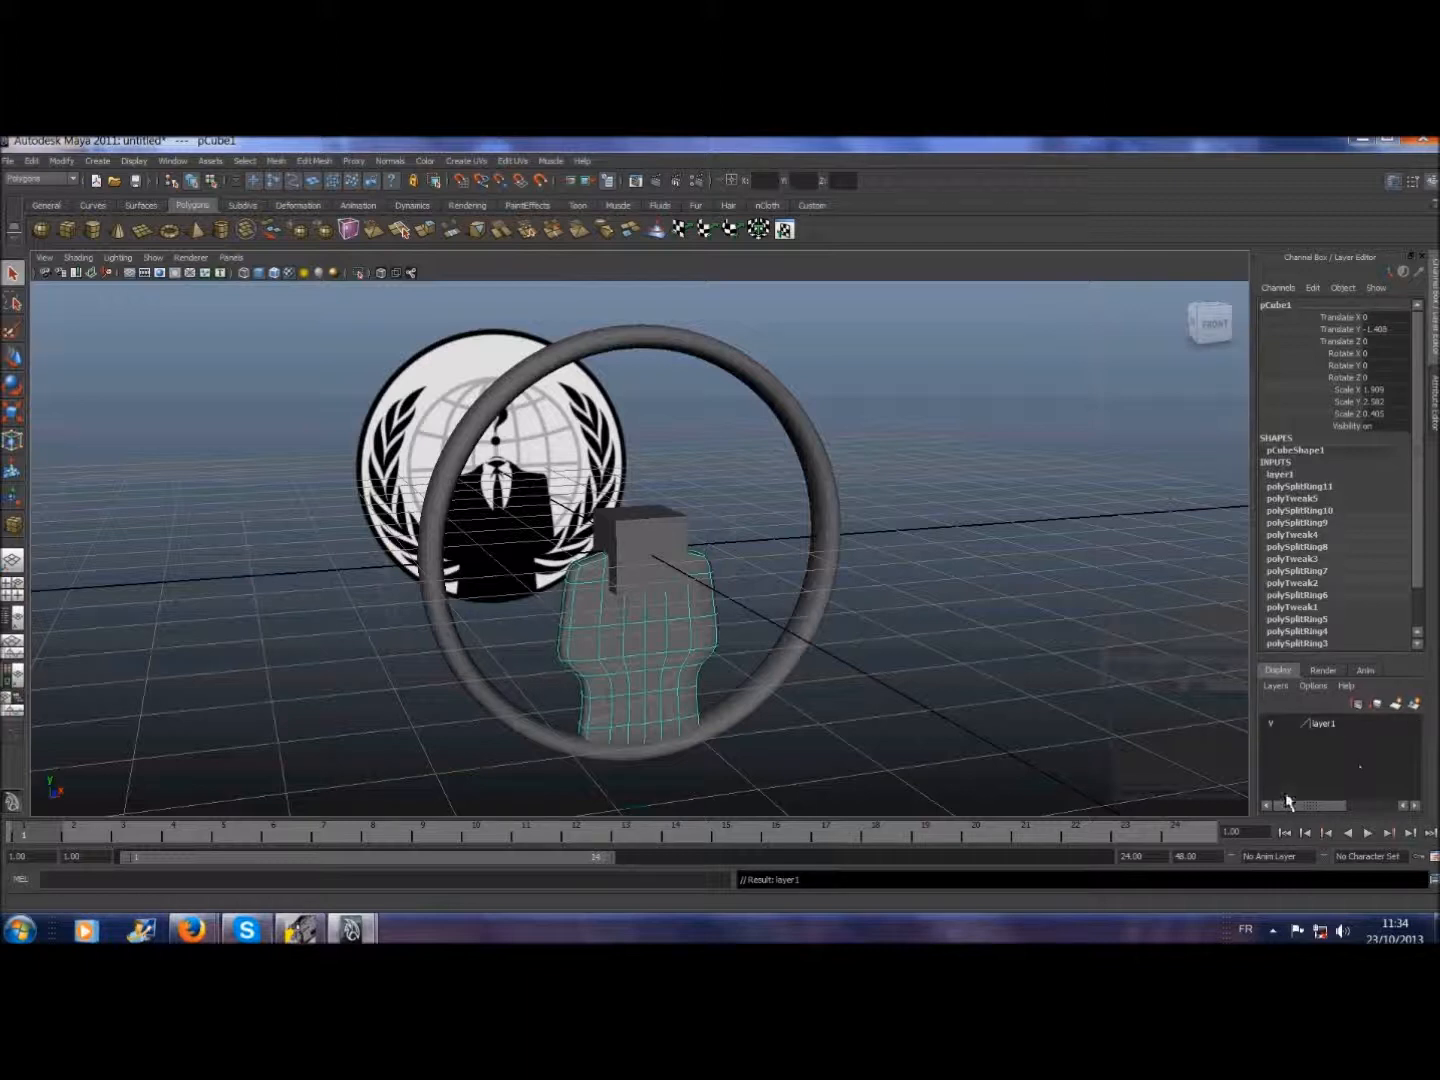
{"action": "left_click", "coordinate": [1320, 725]}
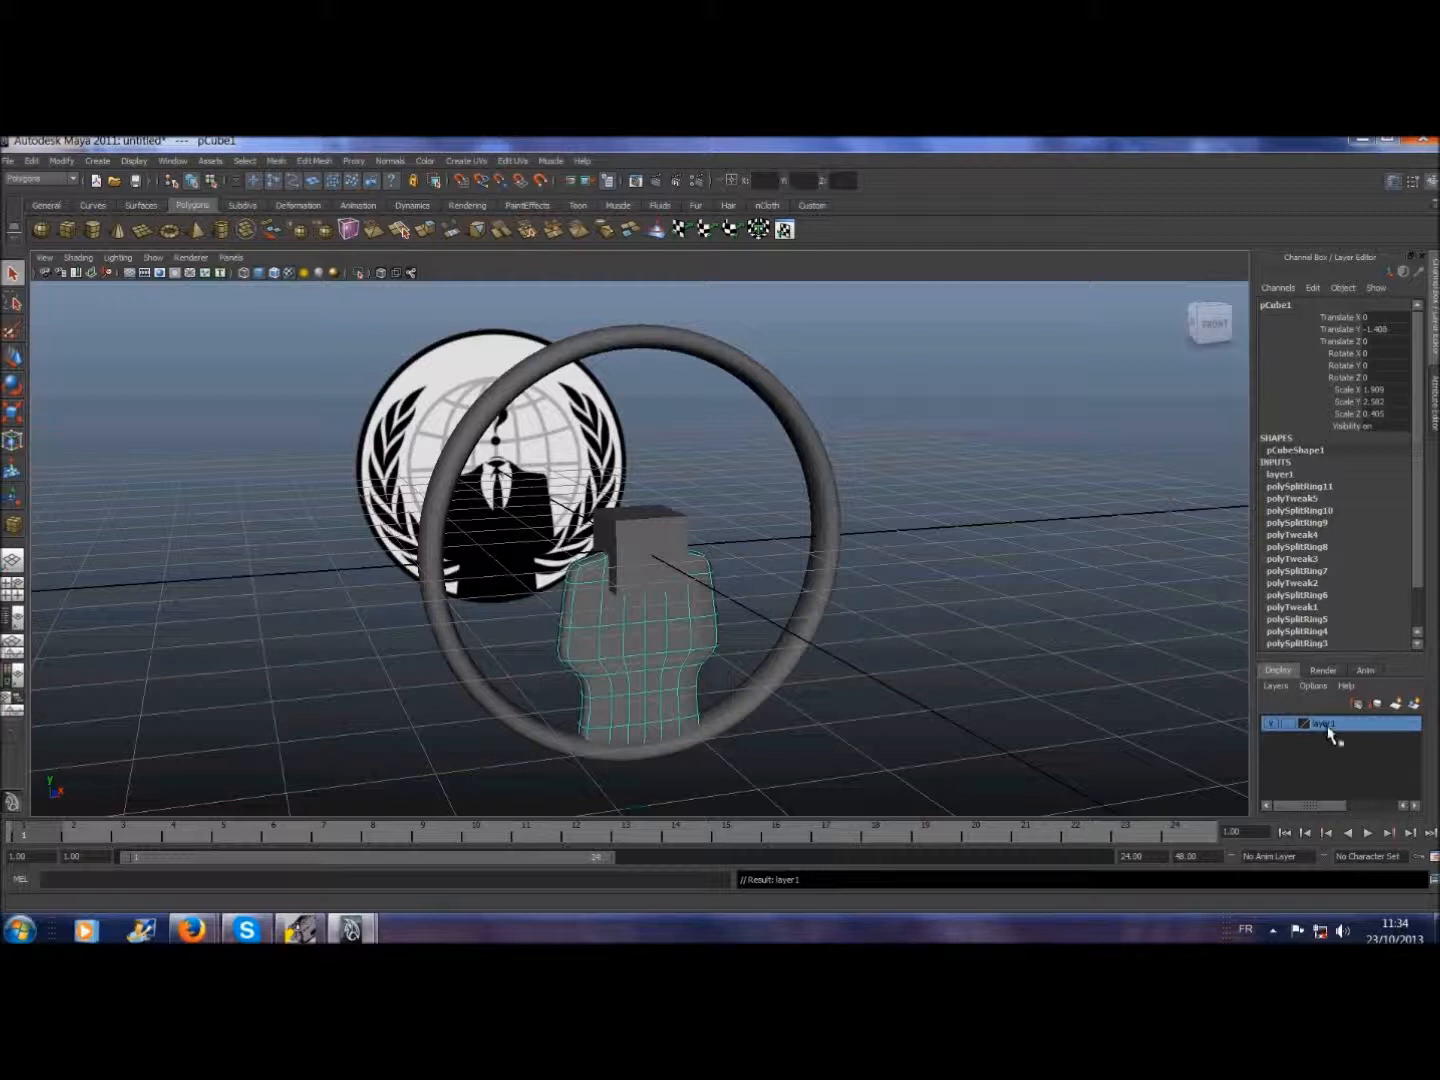
{"action": "right_click", "coordinate": [1329, 730]}
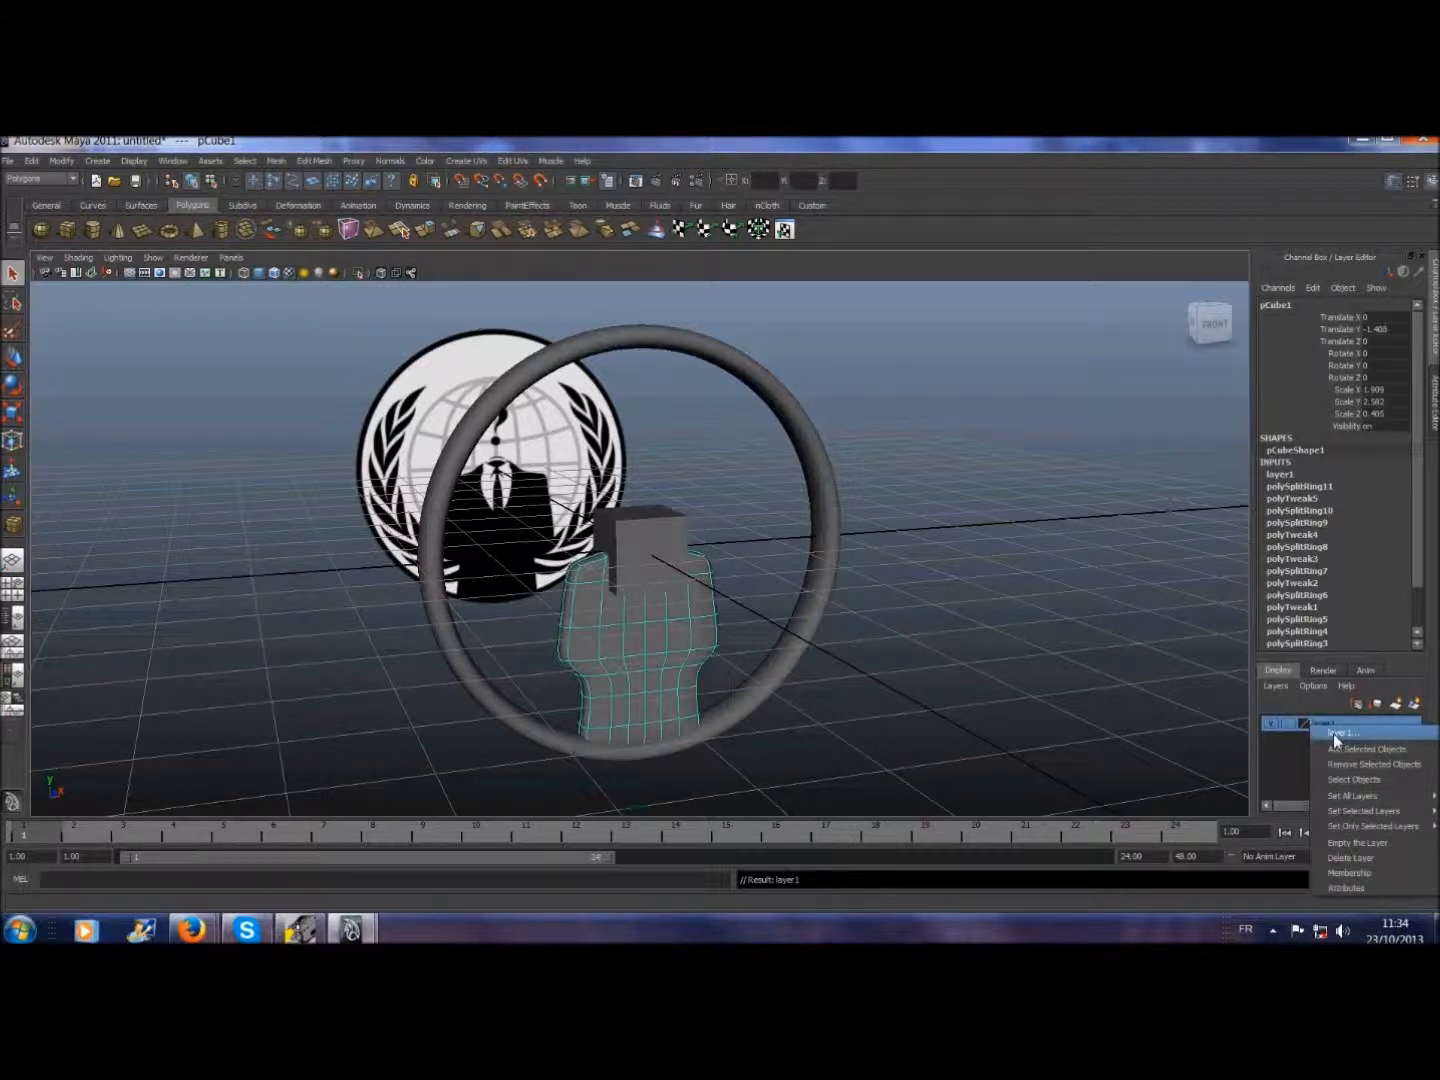
{"action": "left_click", "coordinate": [1333, 734]}
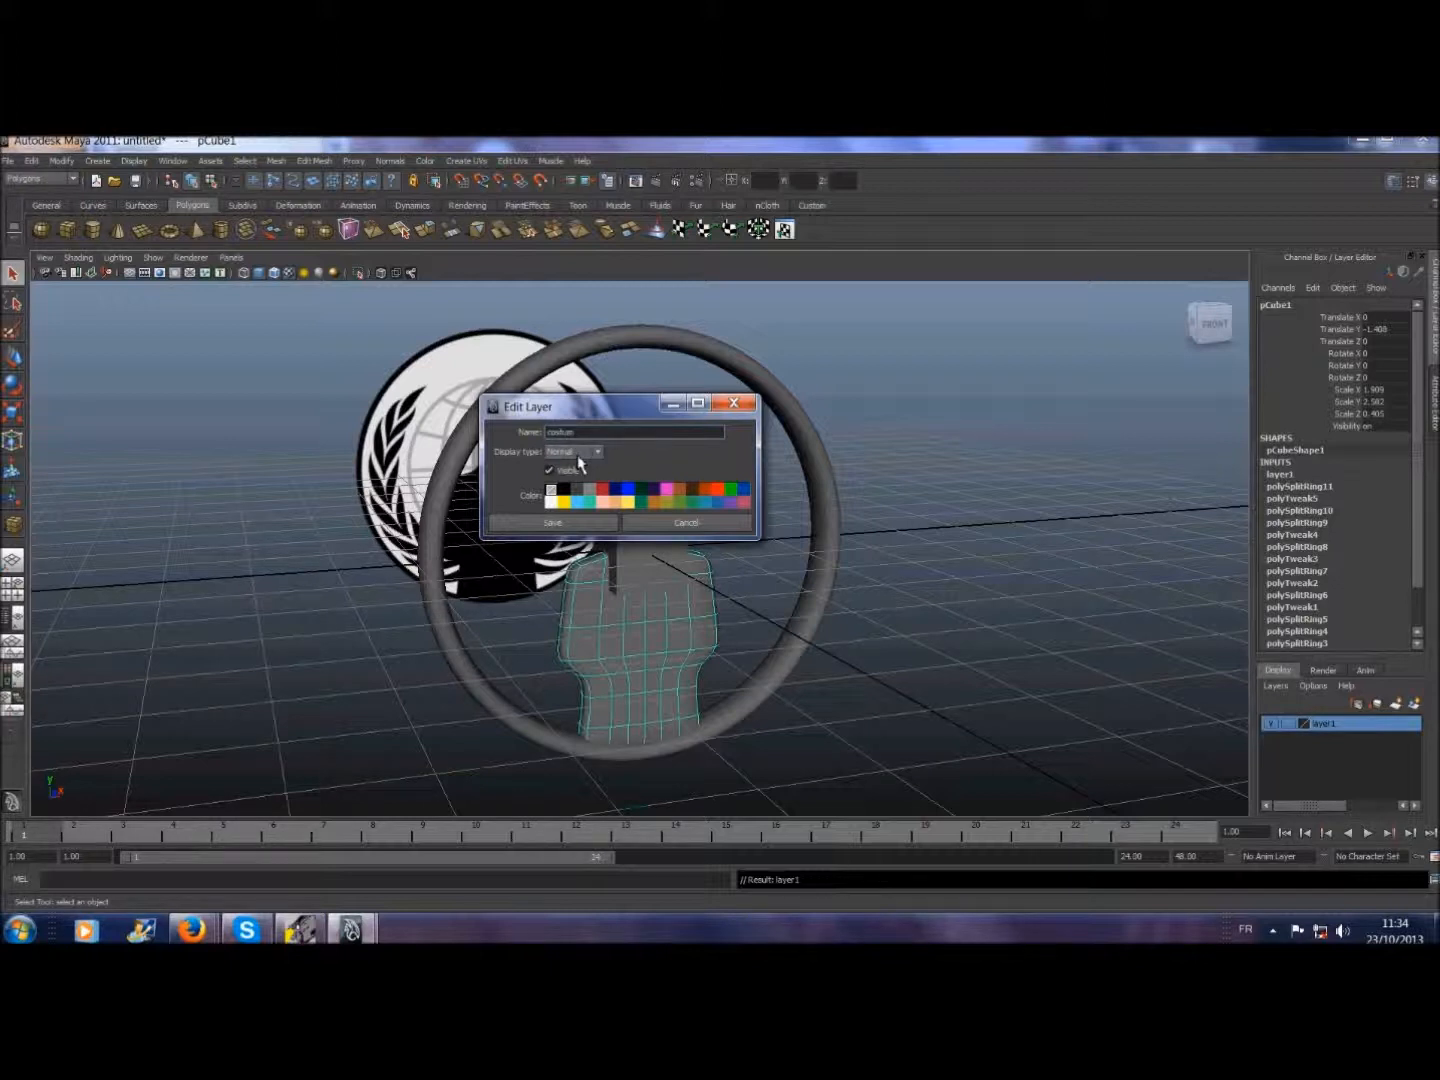
{"action": "left_click", "coordinate": [552, 523]}
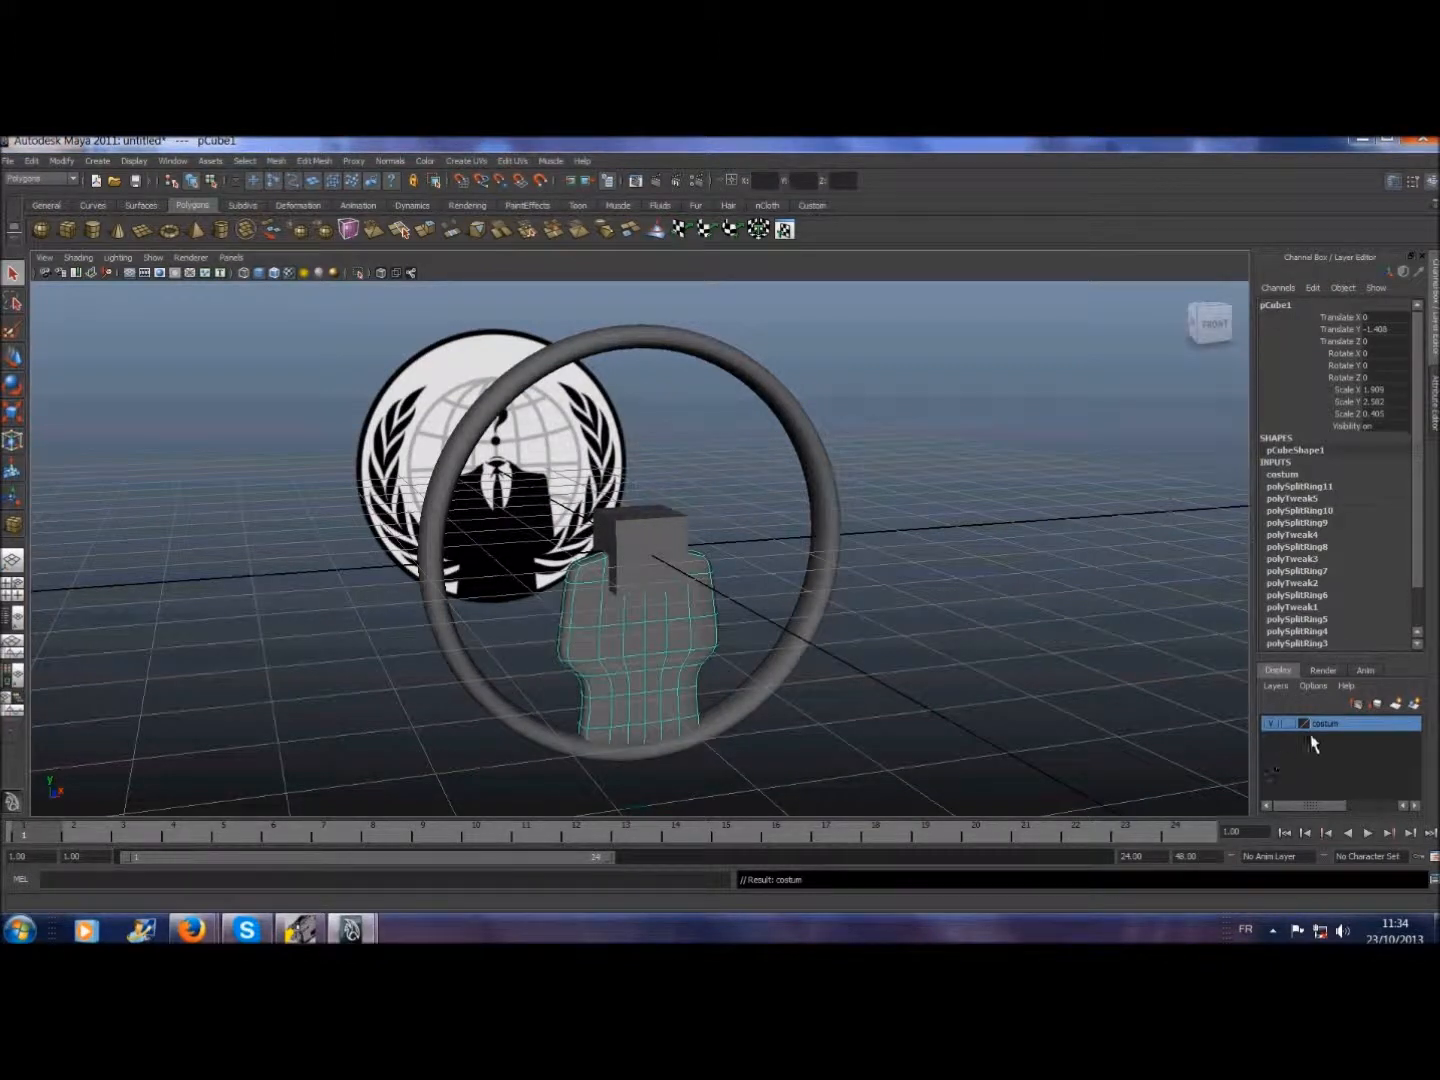
- Add the selected suit to the costum layer and hide that layer
{"action": "right_click", "coordinate": [1340, 727]}
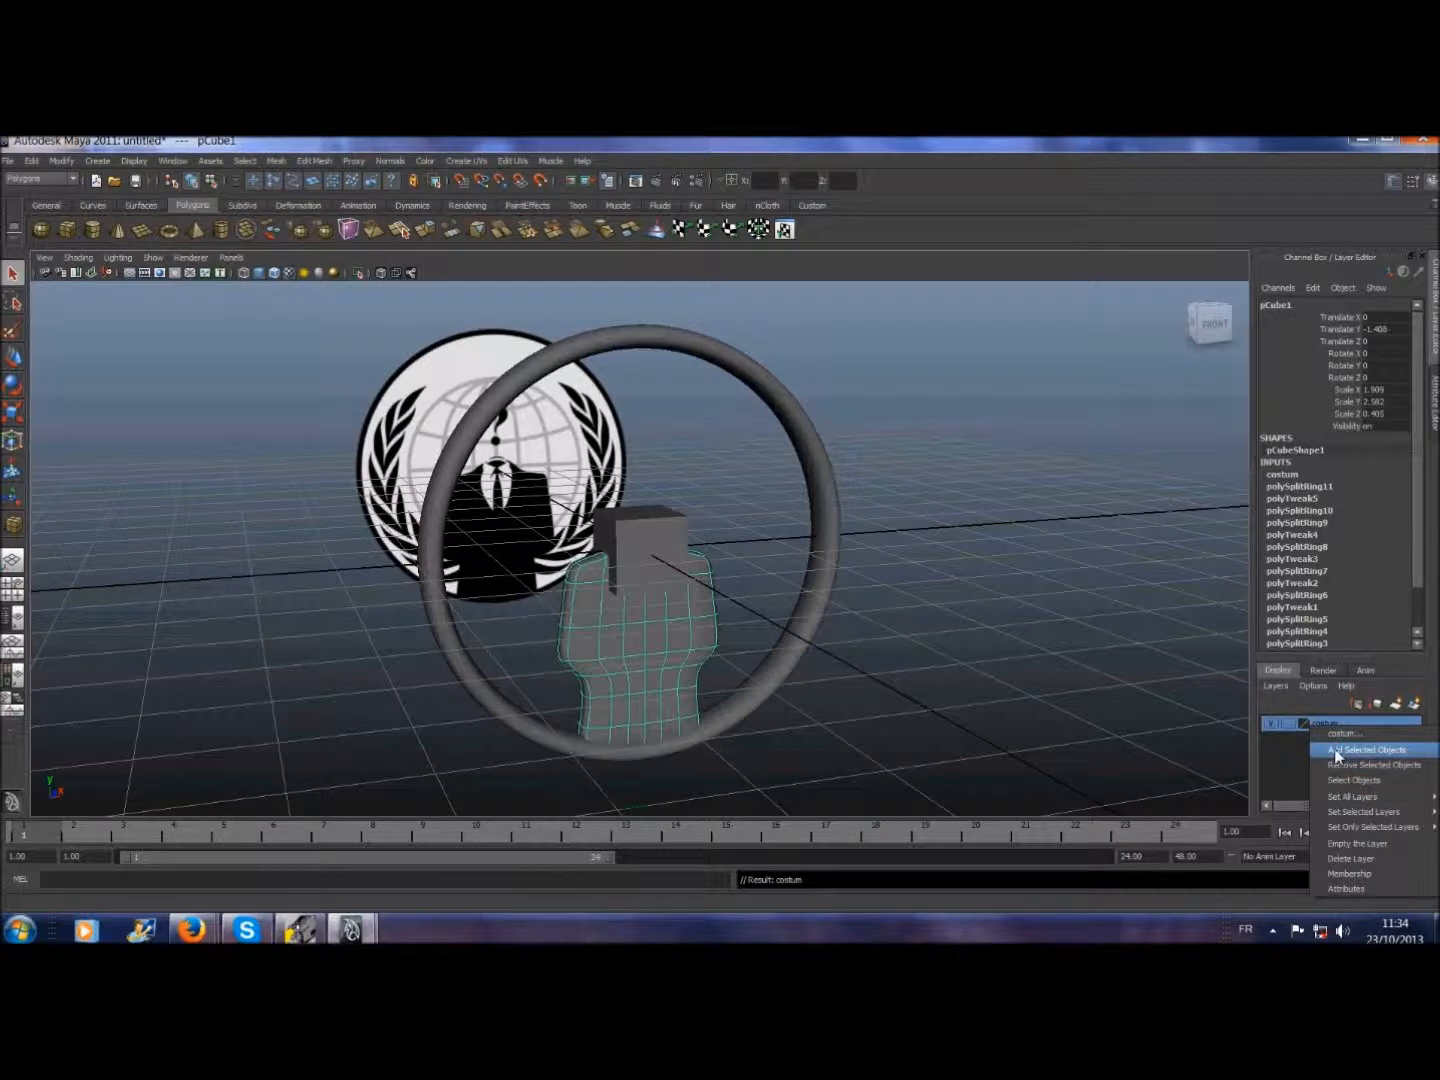
{"action": "left_click", "coordinate": [1337, 750]}
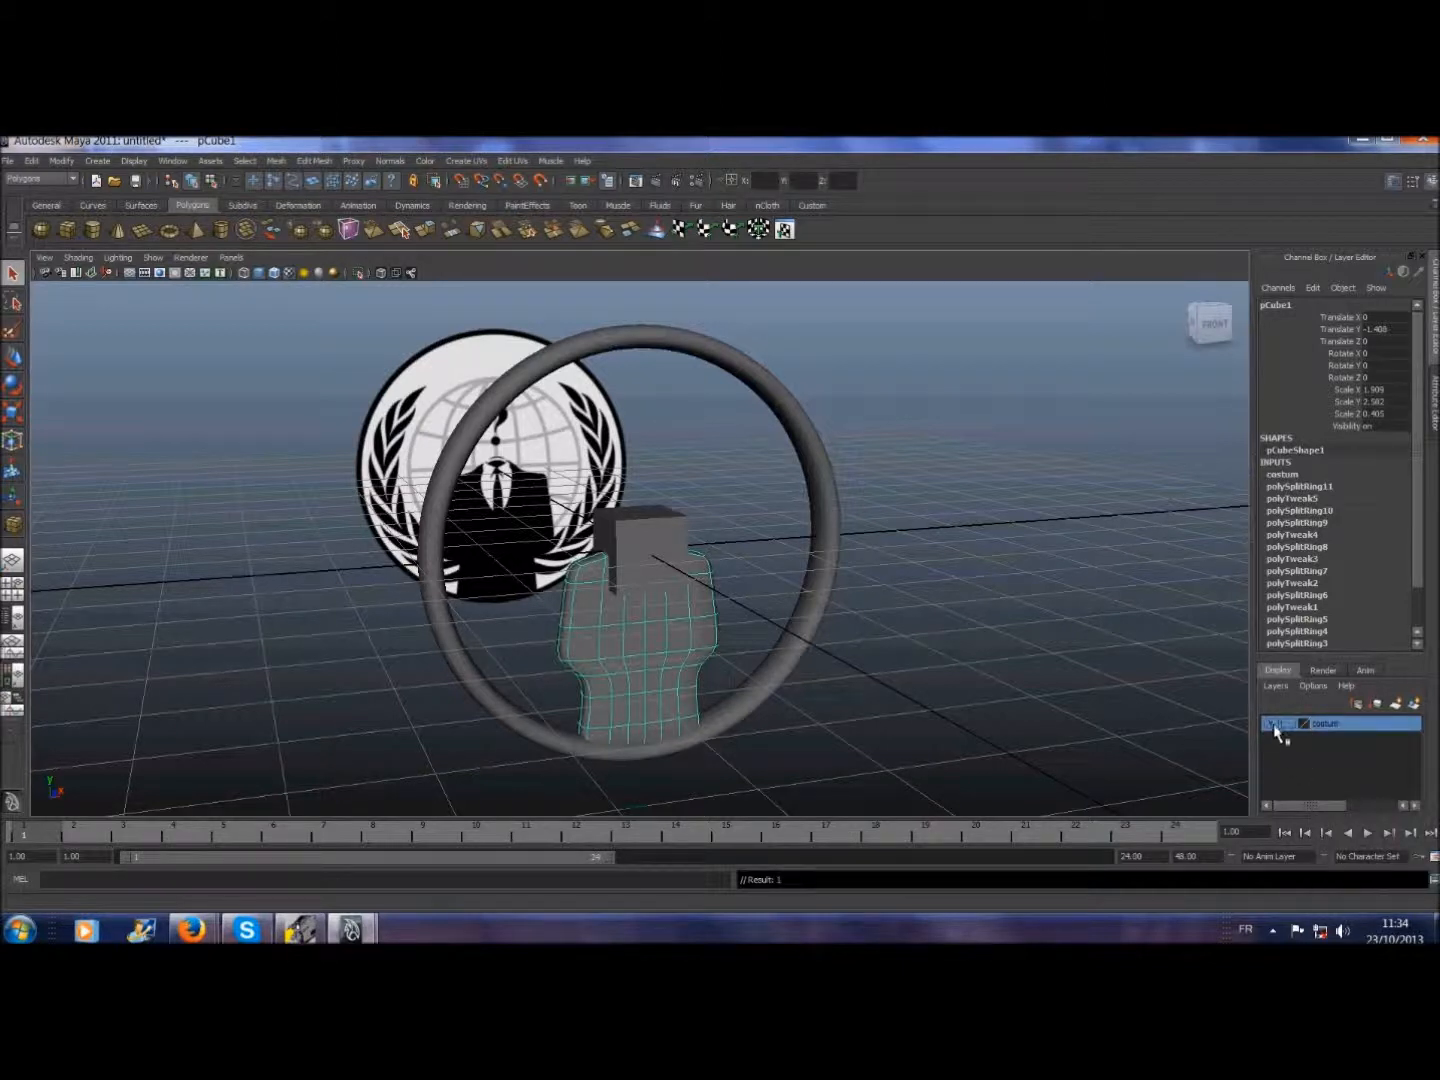
{"action": "left_click", "coordinate": [1274, 724]}
{"action": "left_click", "coordinate": [1274, 724]}
{"action": "left_click", "coordinate": [1274, 724]}
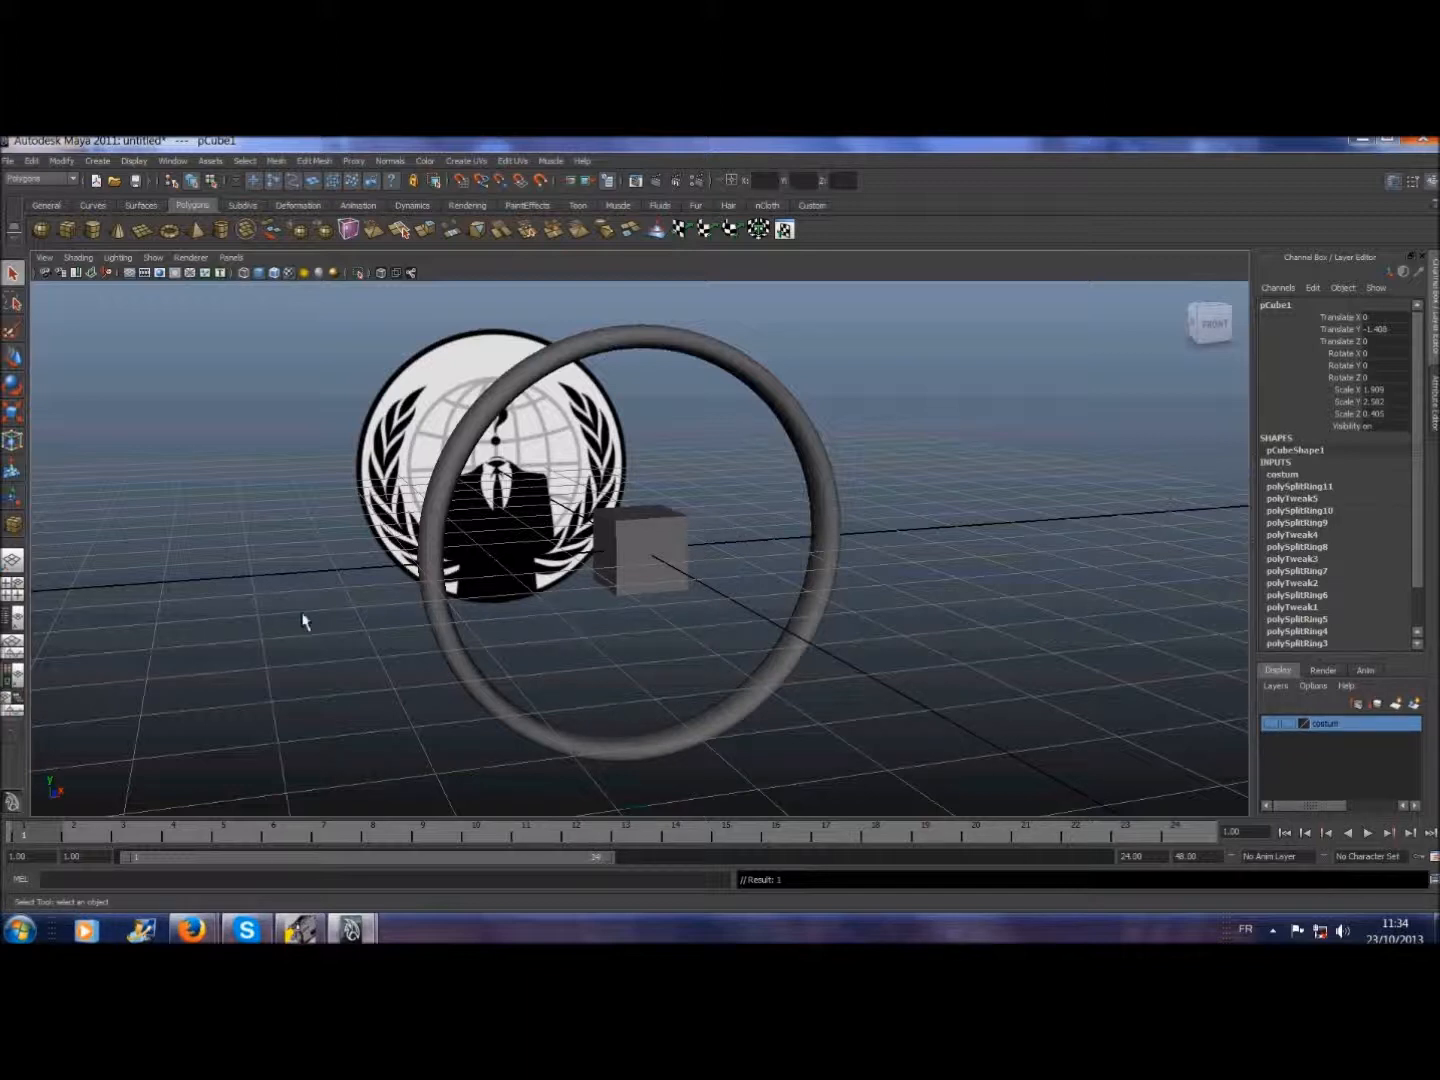
- Select the new cube, switch to the front view and move the cube down to Translate Y about -0.29, over the shirt area
{"action": "left_click", "coordinate": [630, 553]}
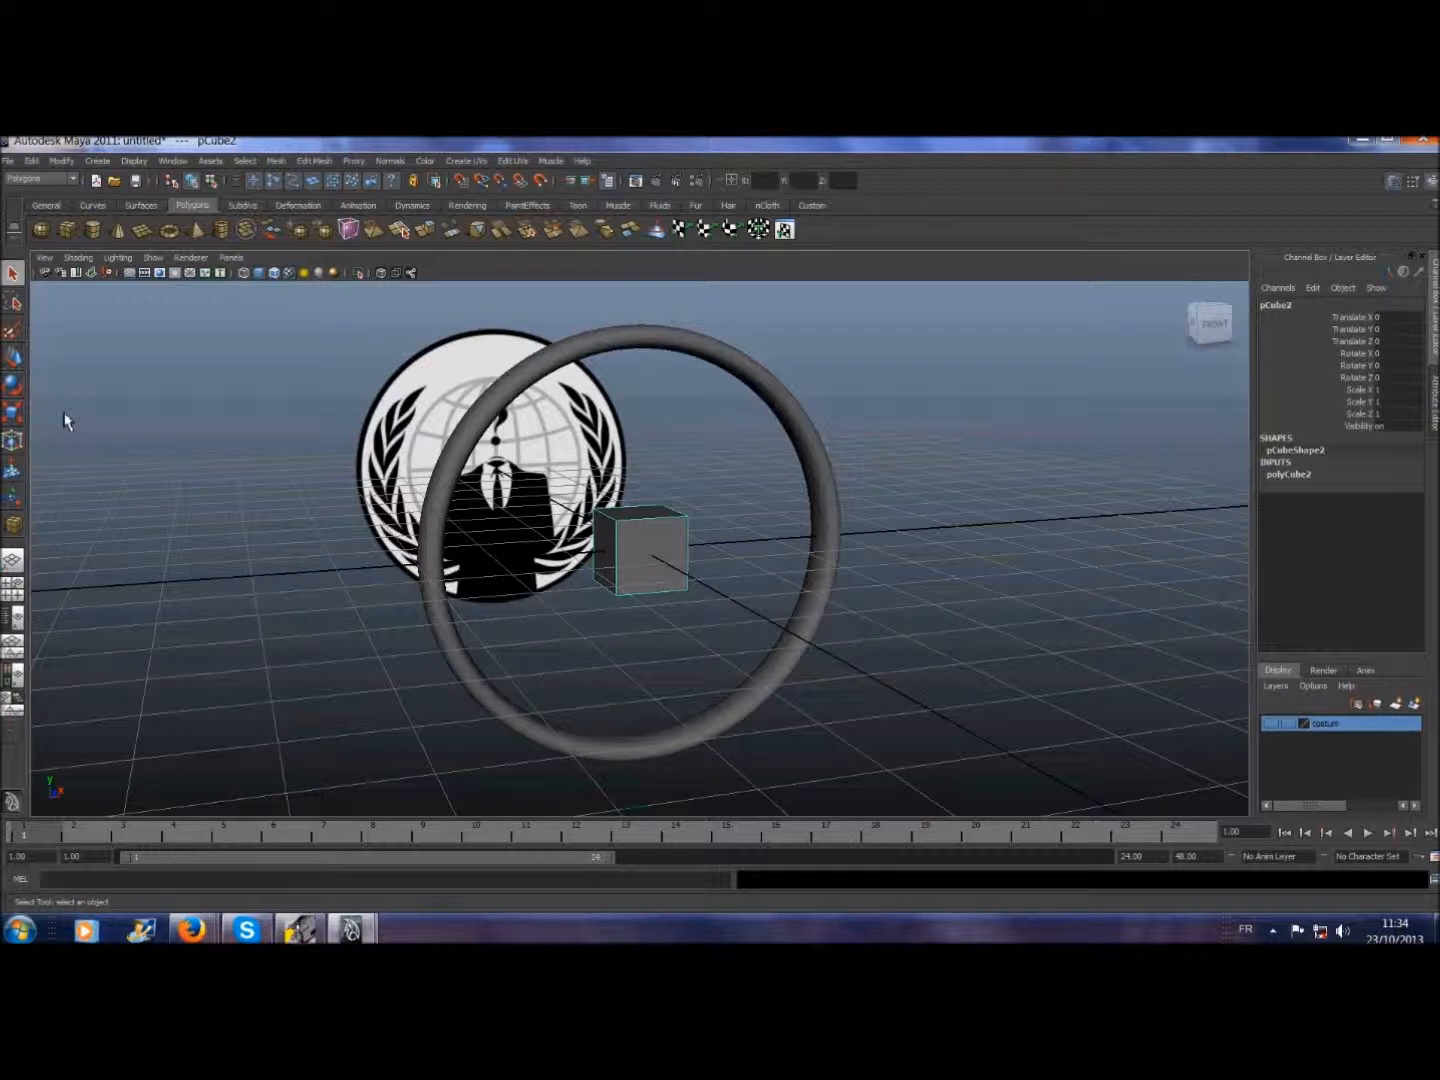
{"action": "left_click", "coordinate": [231, 257]}
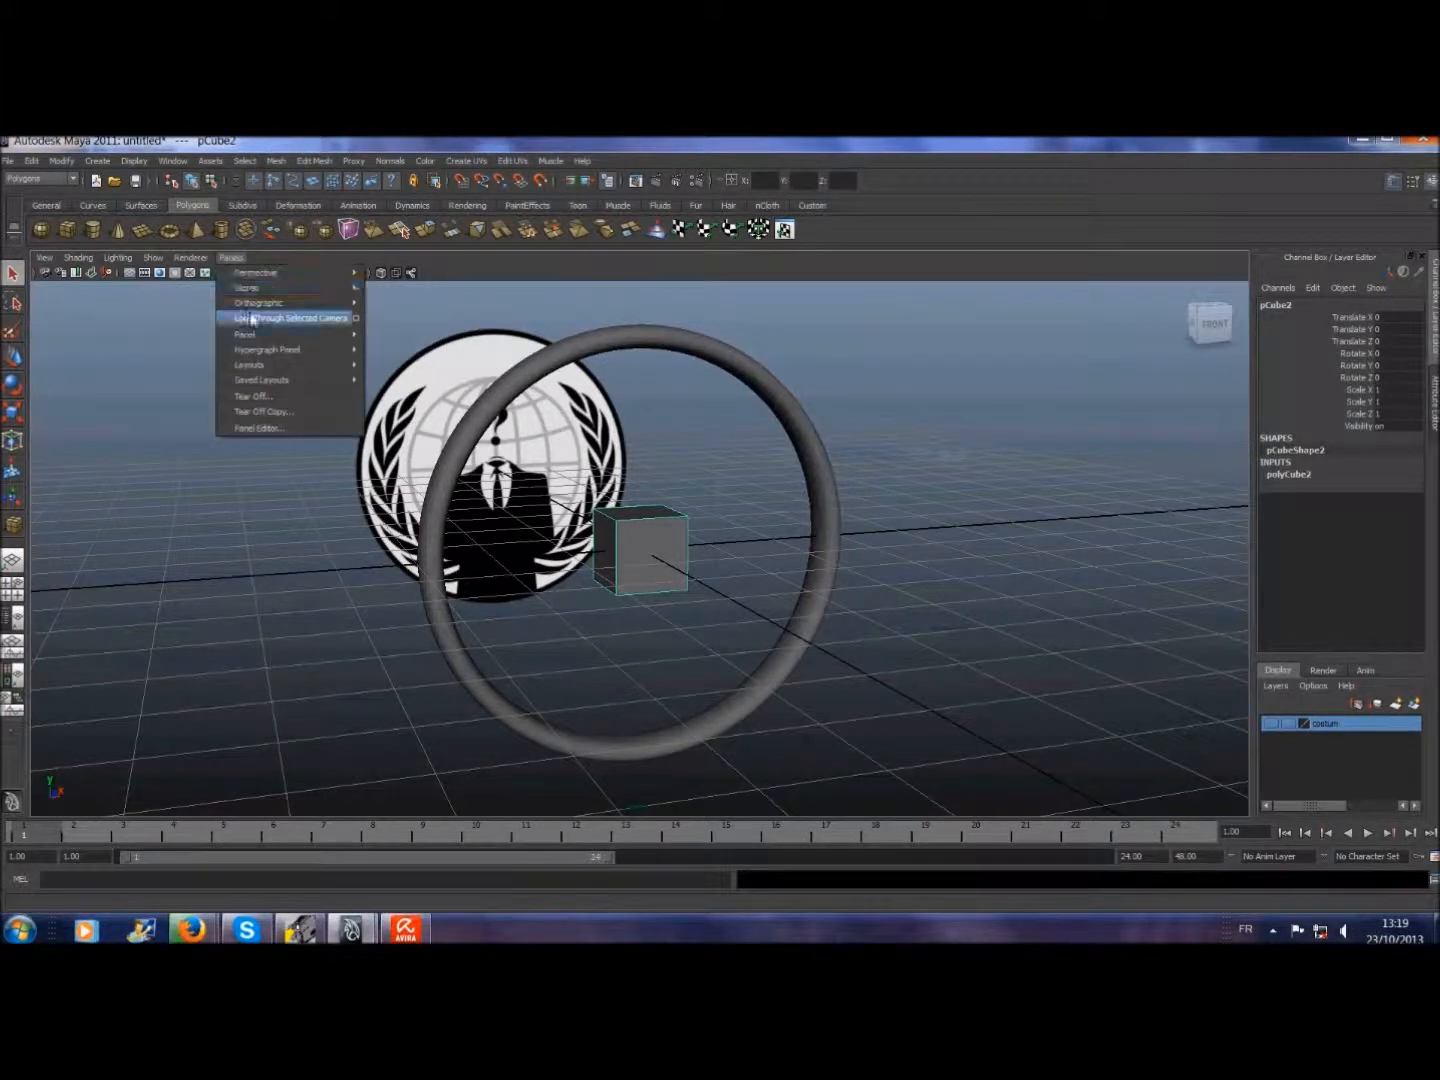
{"action": "mouse_move", "coordinate": [252, 307]}
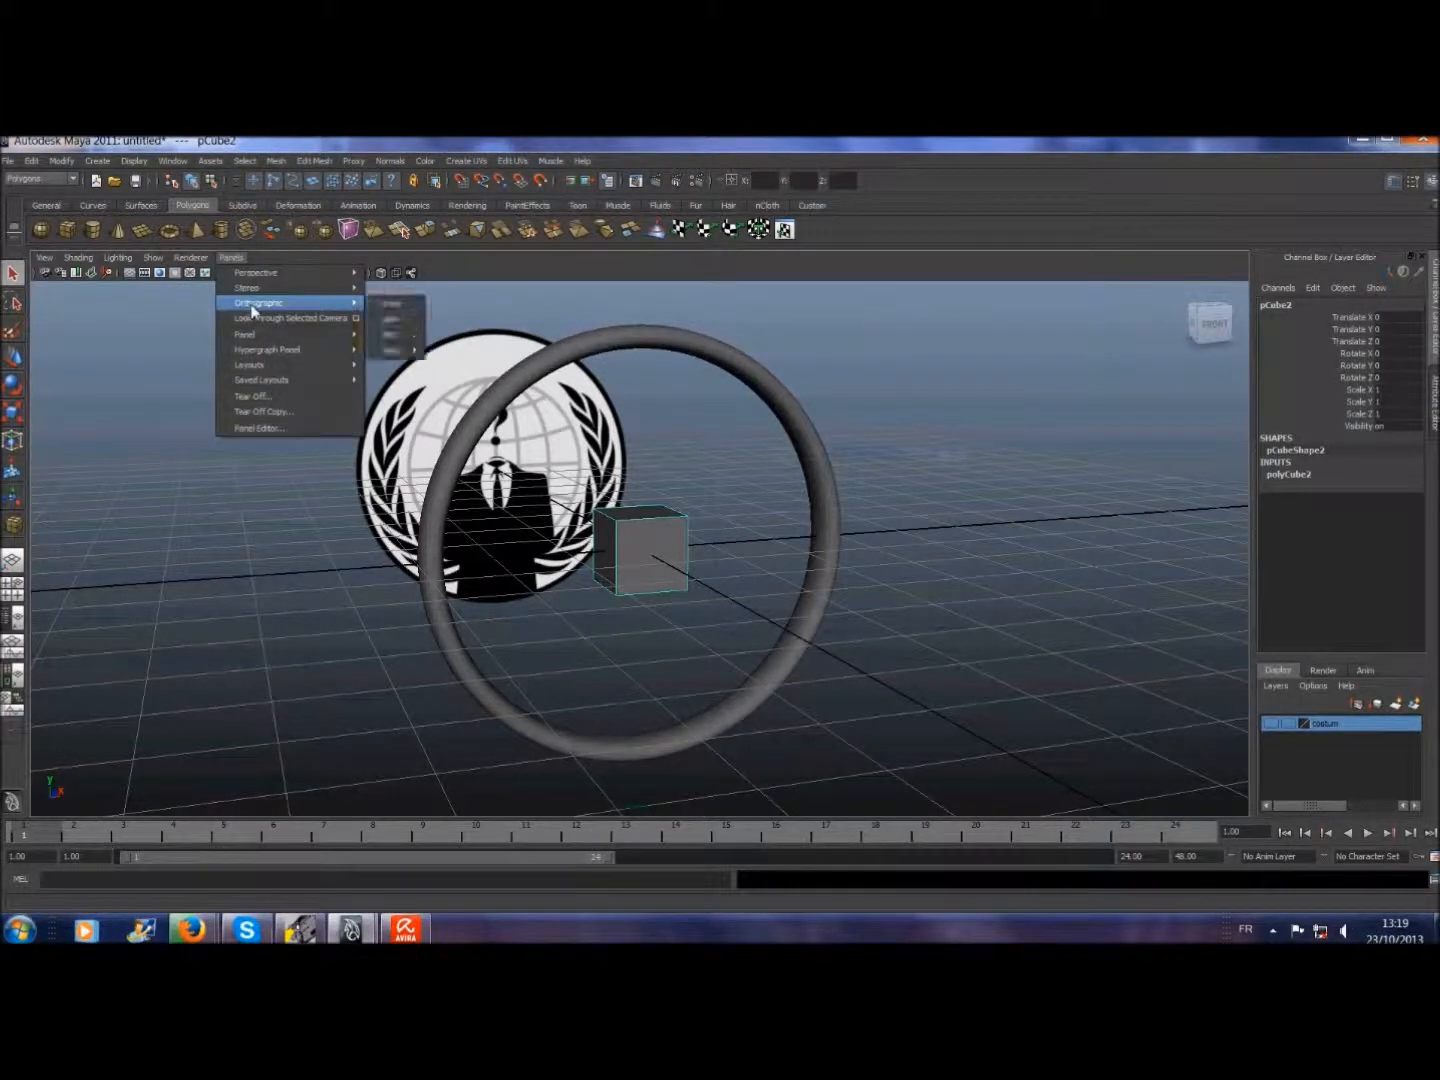
{"action": "left_click", "coordinate": [388, 303]}
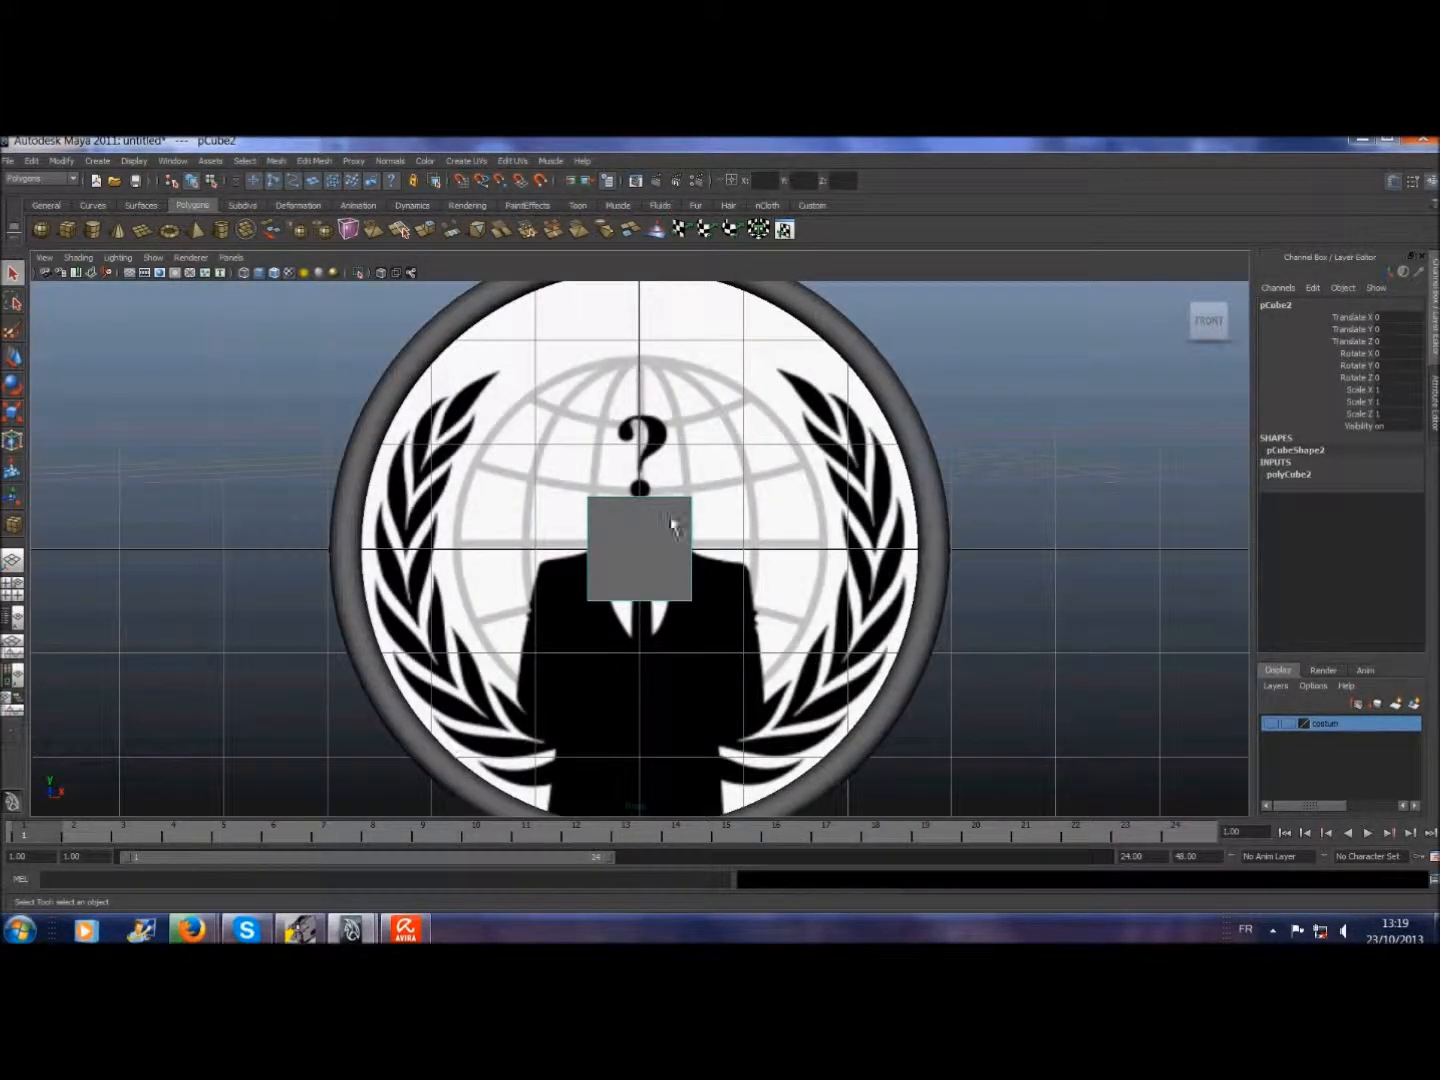
{"action": "key", "text": "w"}
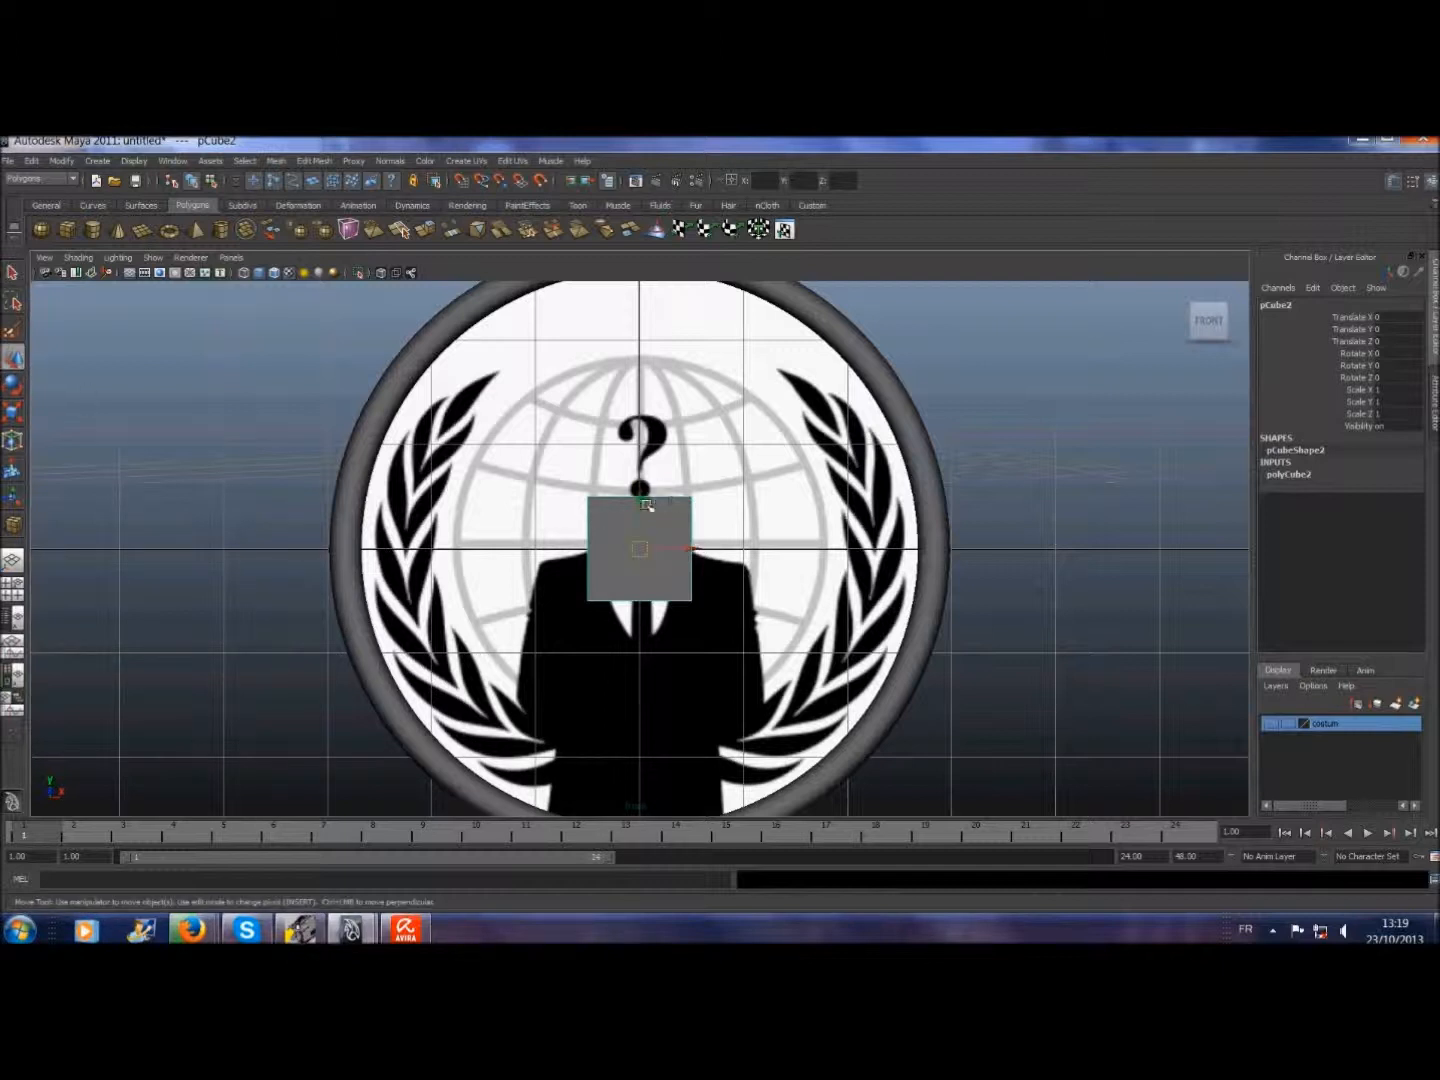
{"action": "mouse_move", "coordinate": [638, 498]}
{"action": "left_mouse_down"}
{"action": "mouse_move", "coordinate": [649, 657]}
{"action": "mouse_move", "coordinate": [643, 530]}
{"action": "left_mouse_up"}
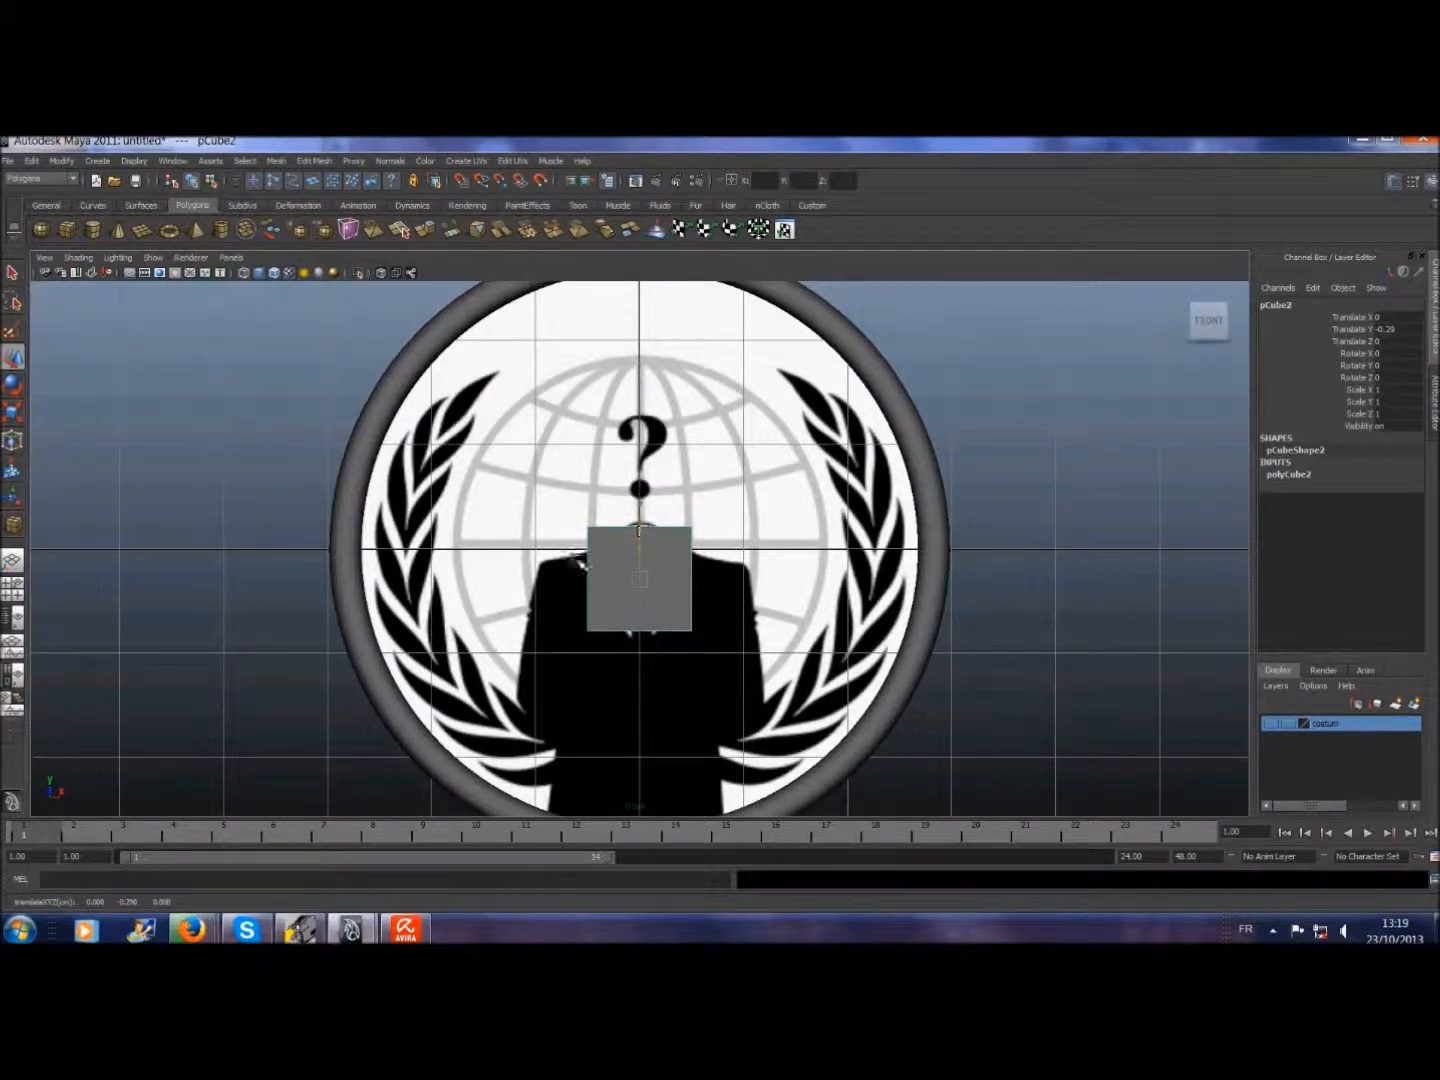
- Stretch the cube vertically to Scale Y about 1.14 and turn on X-Ray shading in the front view
{"action": "left_click", "coordinate": [13, 415]}
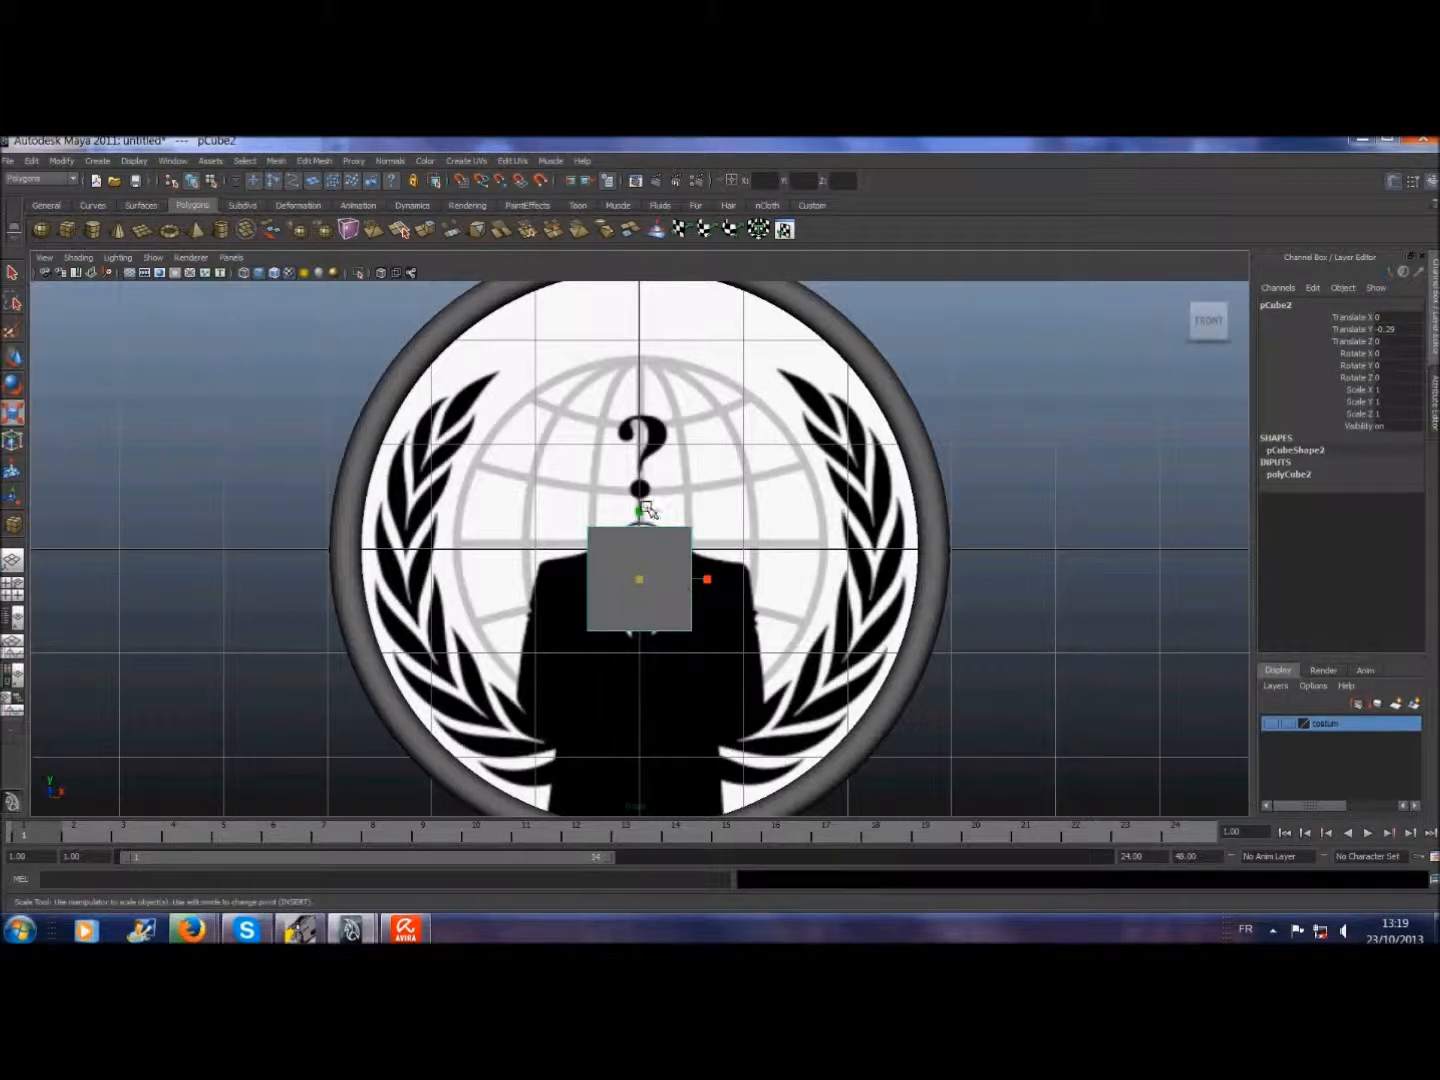
{"action": "left_click", "coordinate": [641, 511]}
{"action": "left_click_drag", "start_coordinate": [643, 511], "coordinate": [645, 505]}
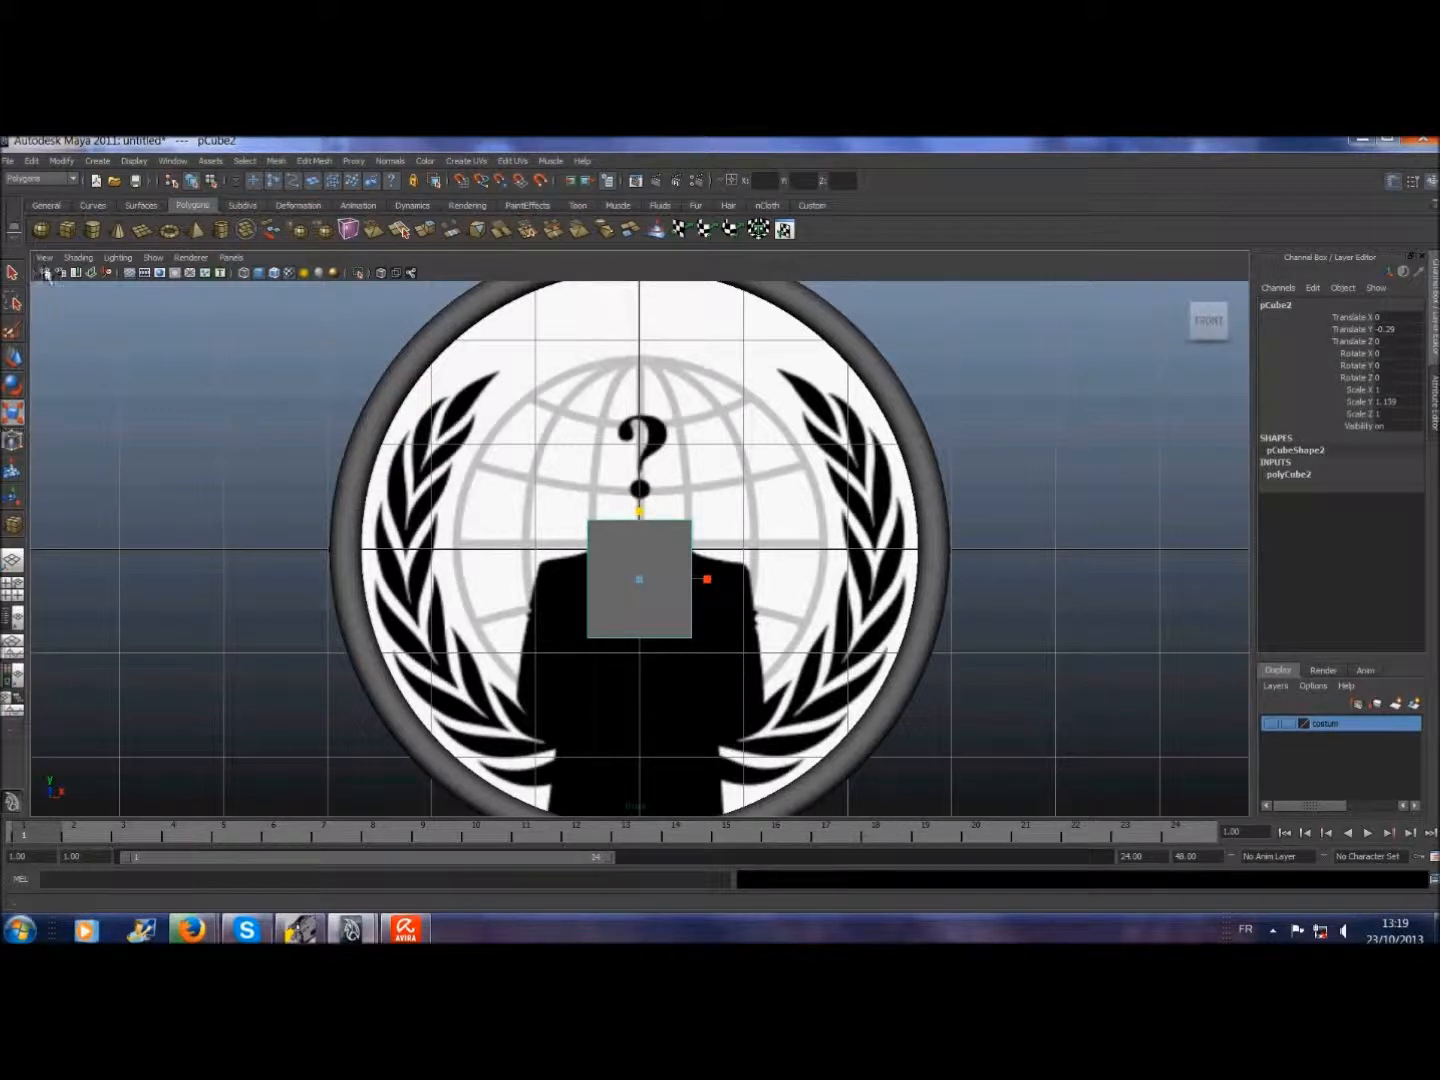
{"action": "left_click", "coordinate": [78, 258]}
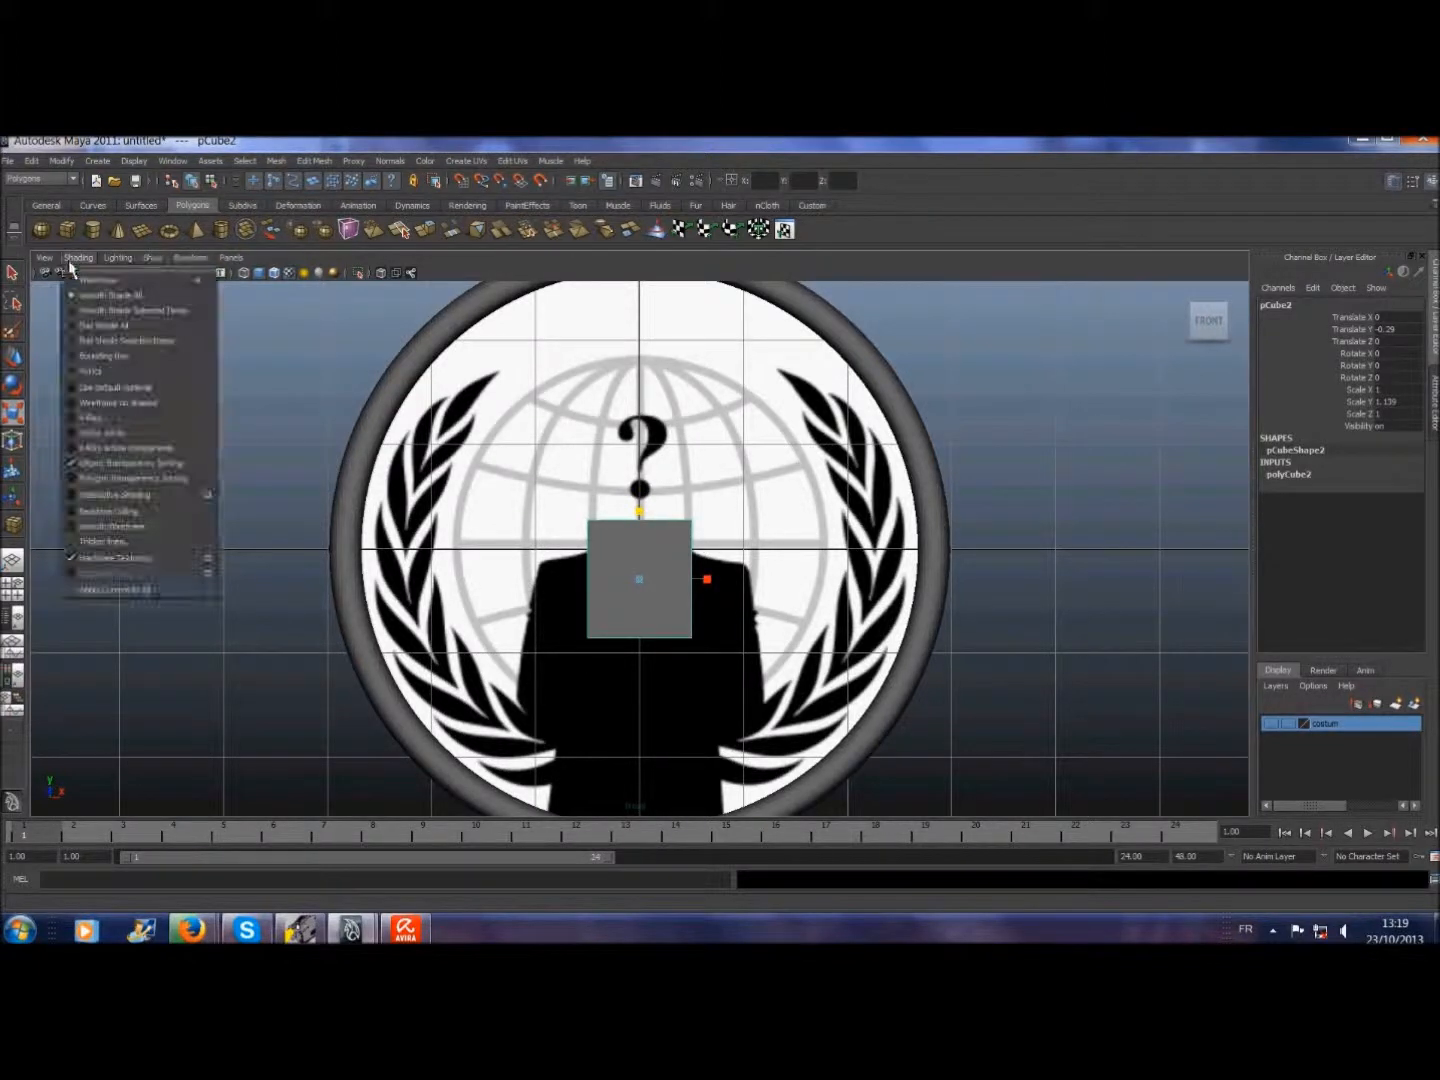
{"action": "left_click", "coordinate": [76, 417]}
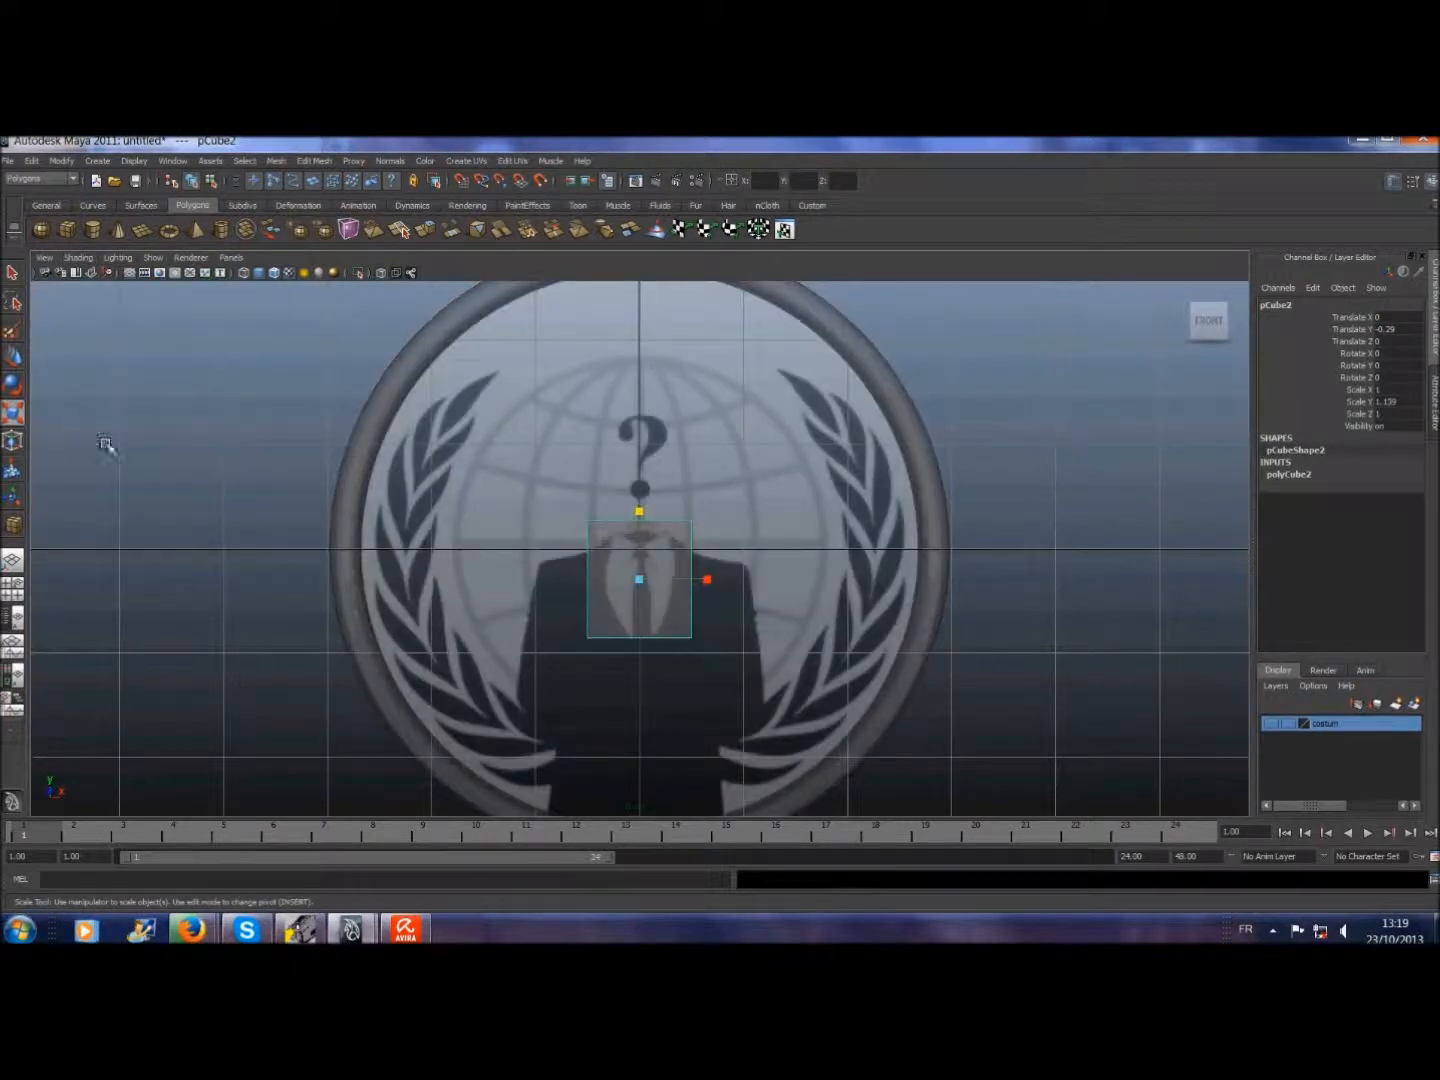
- Nudge the cube down to Translate Y about -0.298 and narrow it to the shirt's width, Scale X about 0.686
{"action": "left_click", "coordinate": [15, 358]}
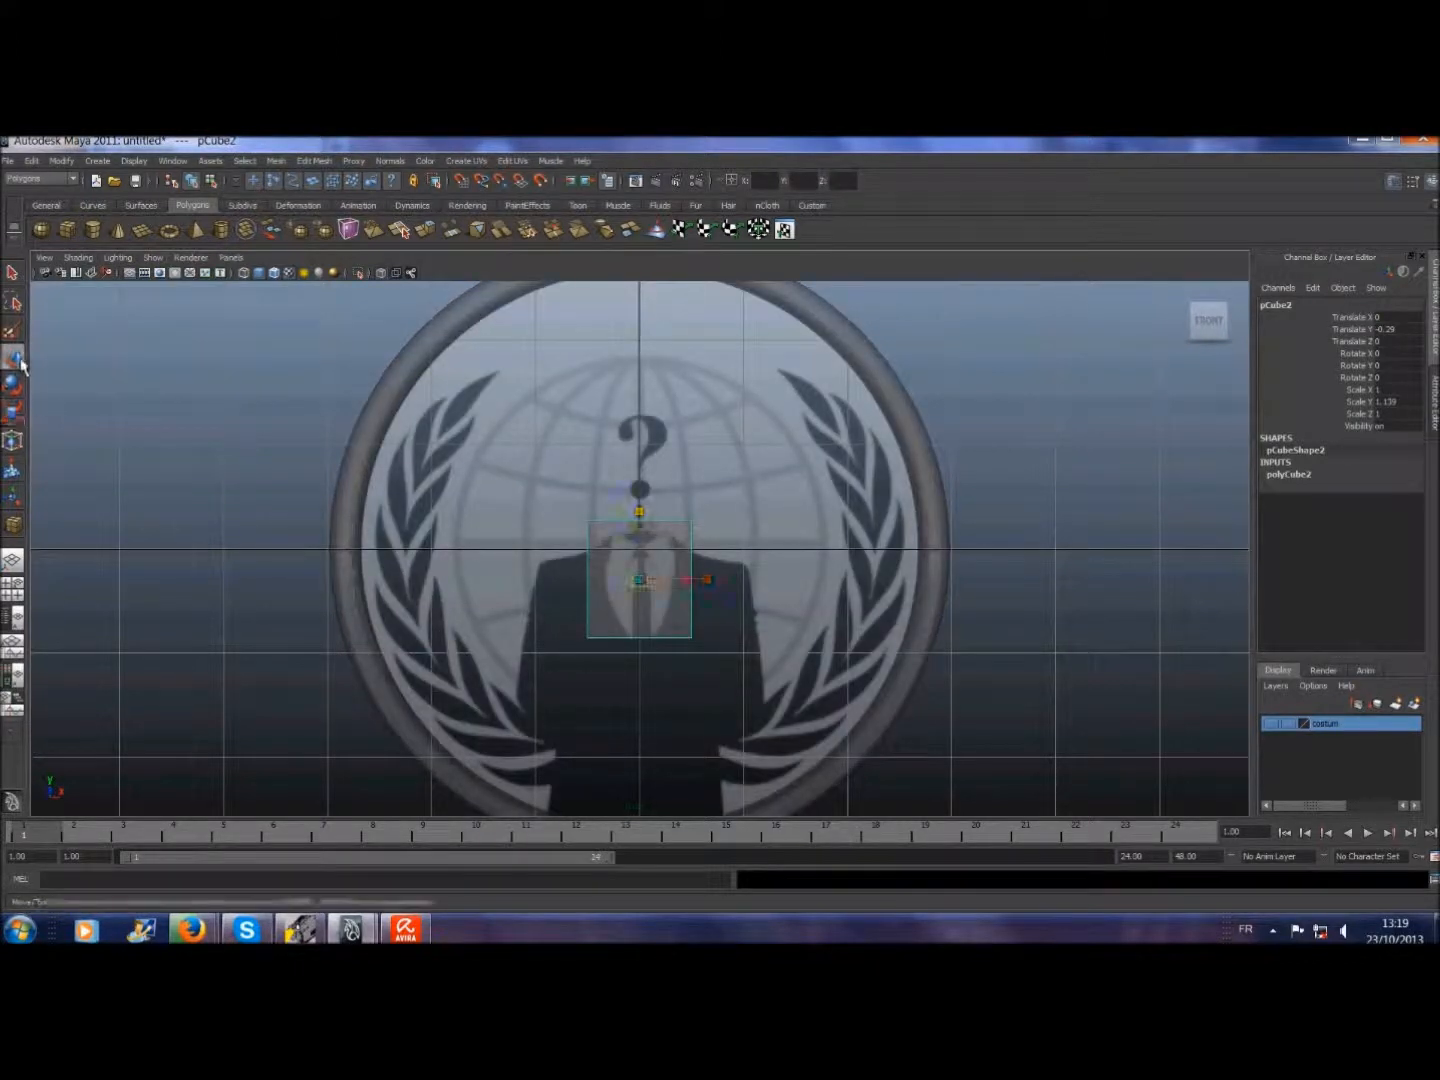
{"action": "left_click", "coordinate": [642, 529]}
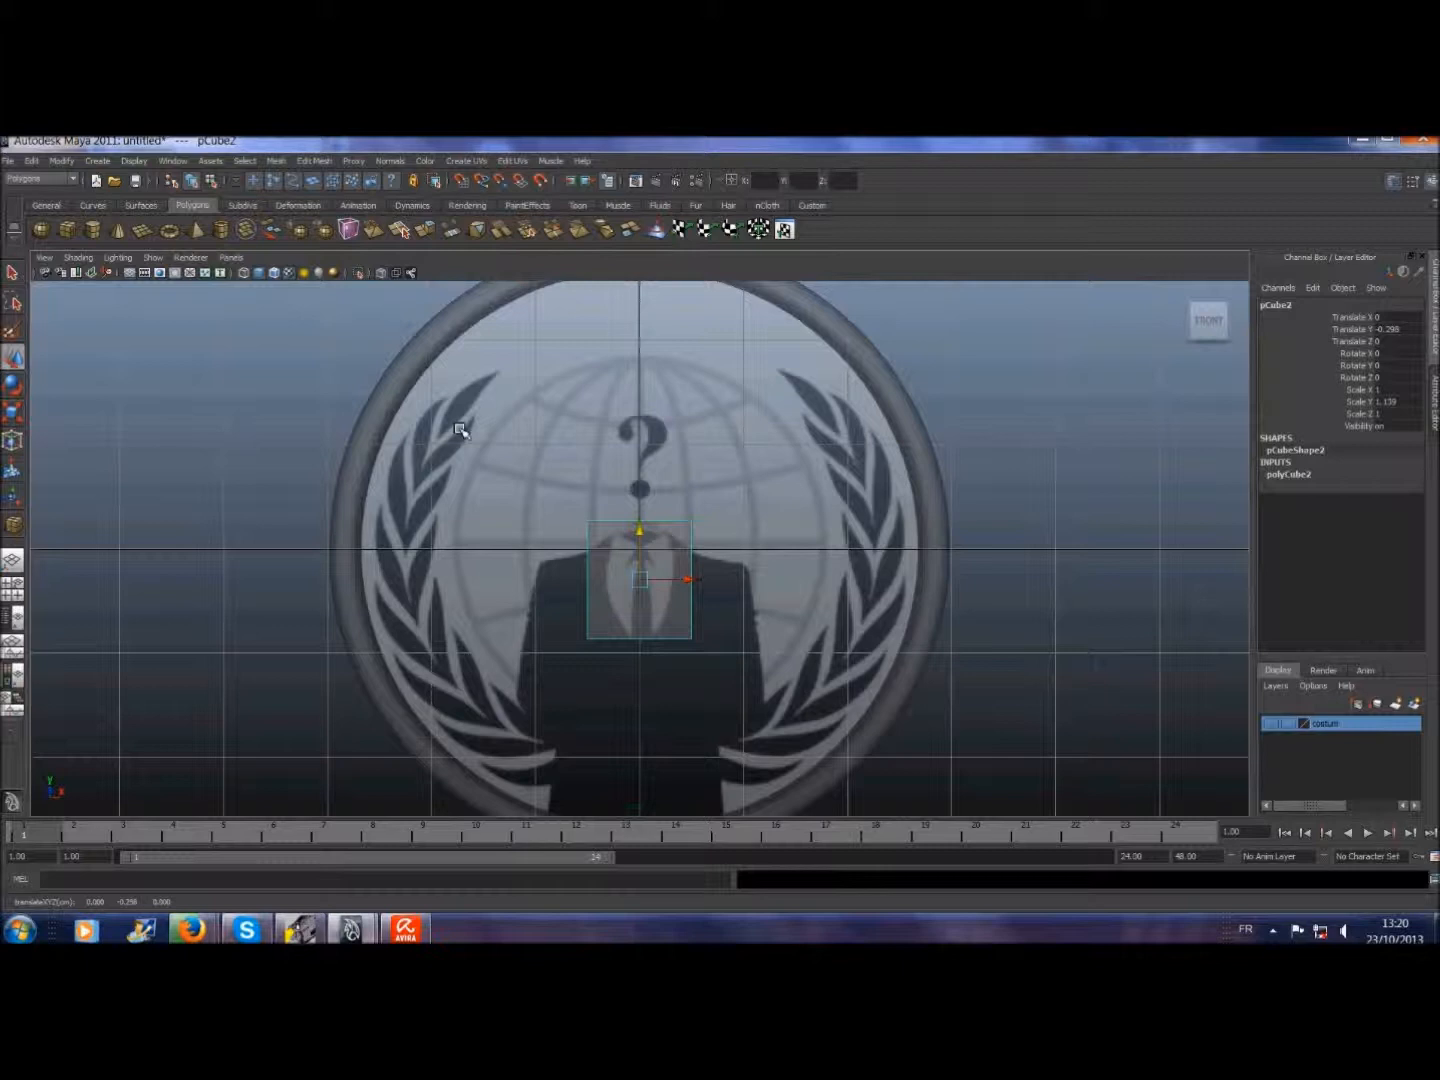
{"action": "left_click", "coordinate": [13, 412]}
{"action": "mouse_move", "coordinate": [709, 584]}
{"action": "left_mouse_down"}
{"action": "mouse_move", "coordinate": [689, 580]}
{"action": "mouse_move", "coordinate": [707, 584]}
{"action": "left_mouse_up"}
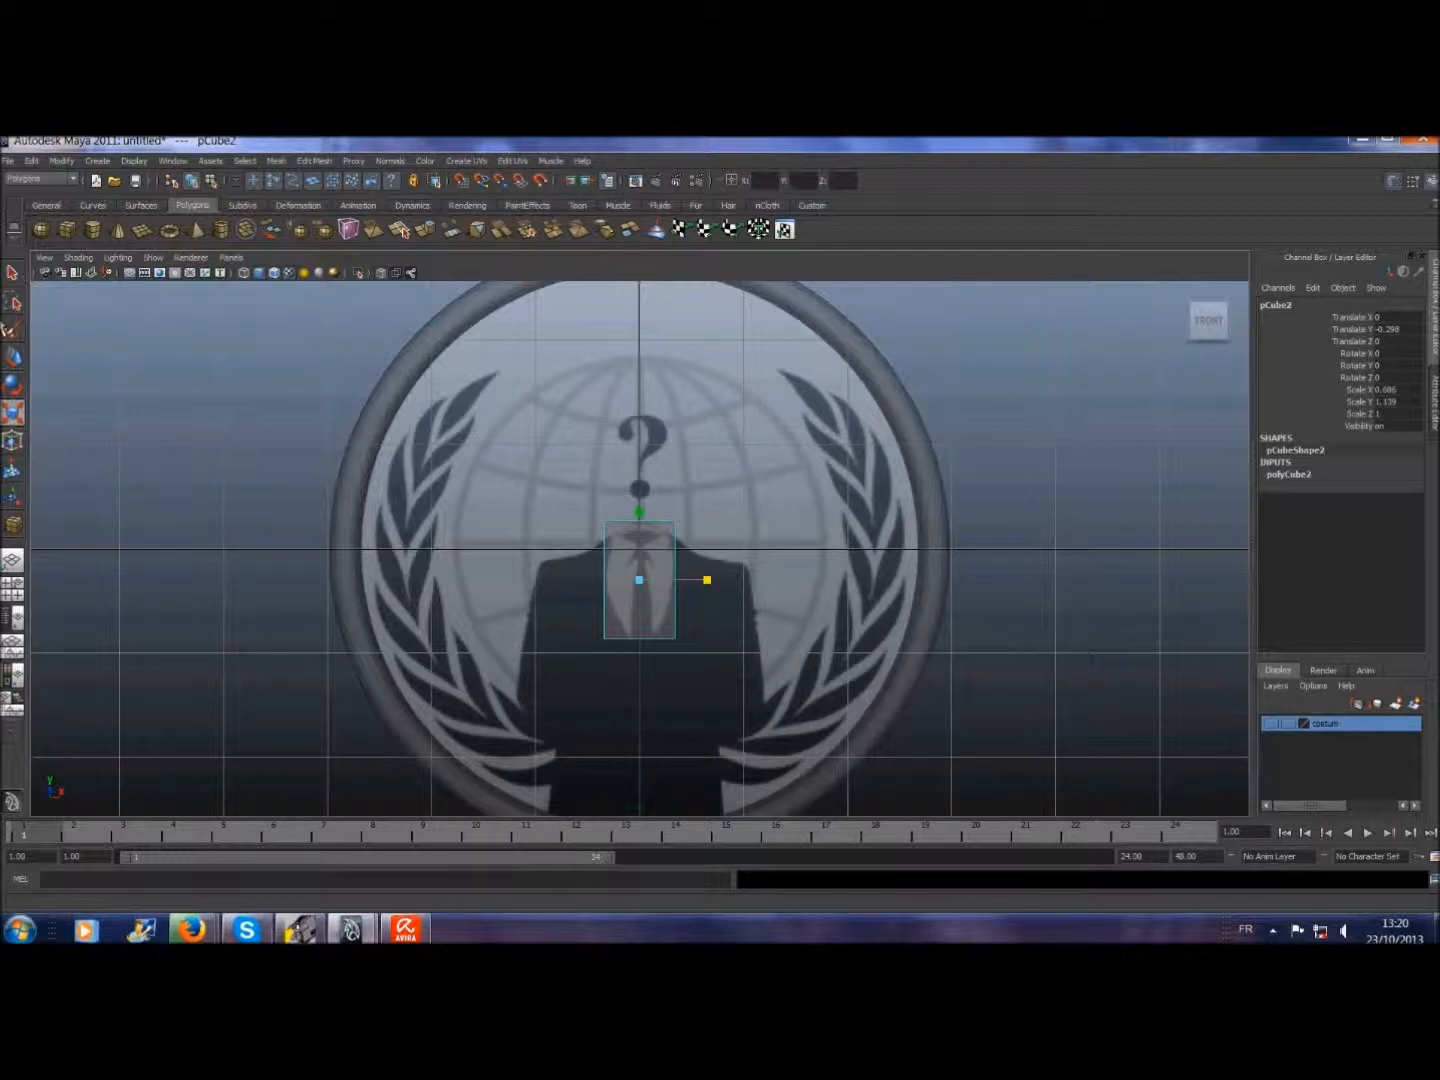
- Try to insert a horizontal edge loop near the top of the cube with the Insert Edge Loop Tool, and undo it
{"action": "left_click", "coordinate": [315, 163]}
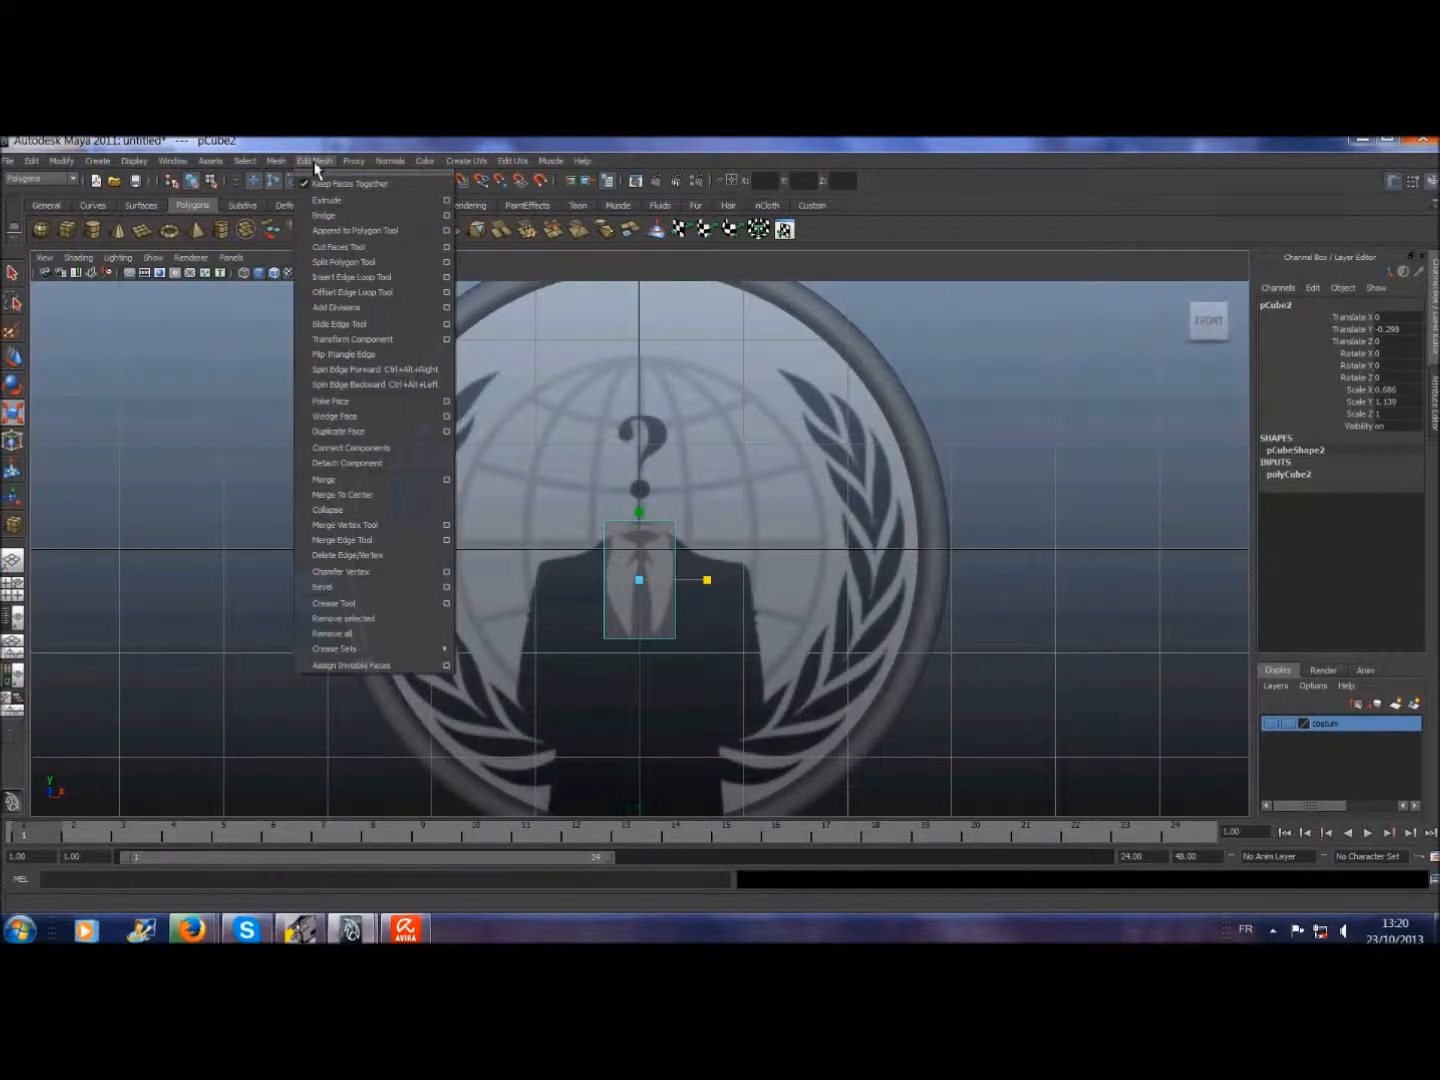
{"action": "left_click", "coordinate": [336, 278]}
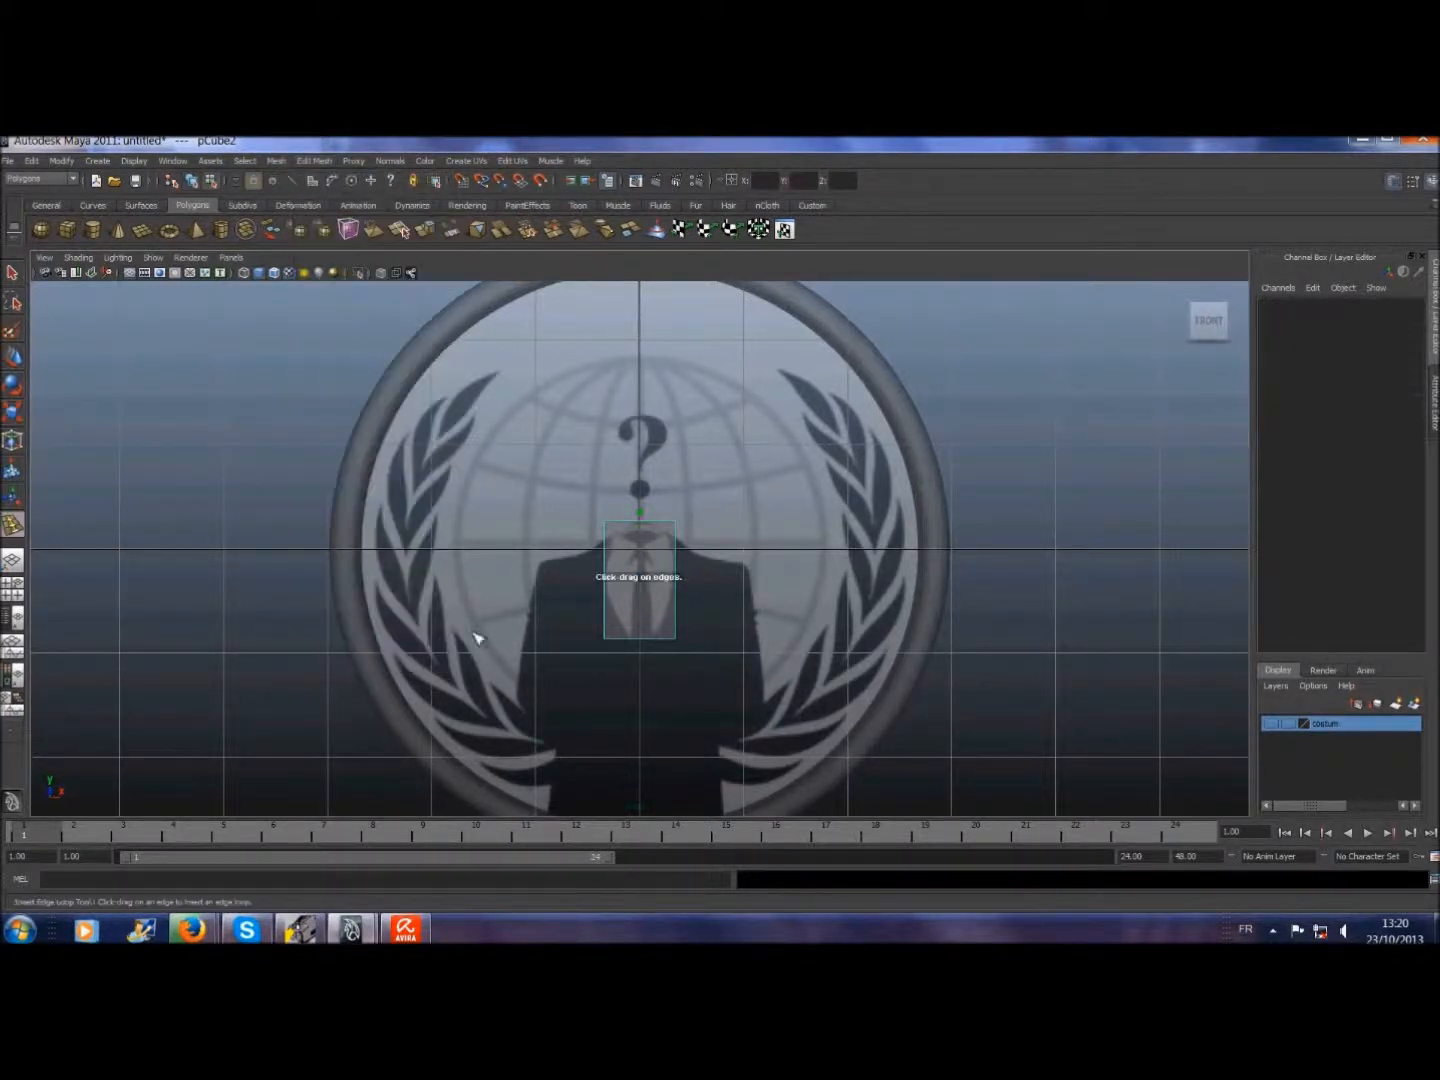
{"action": "left_click", "coordinate": [612, 557]}
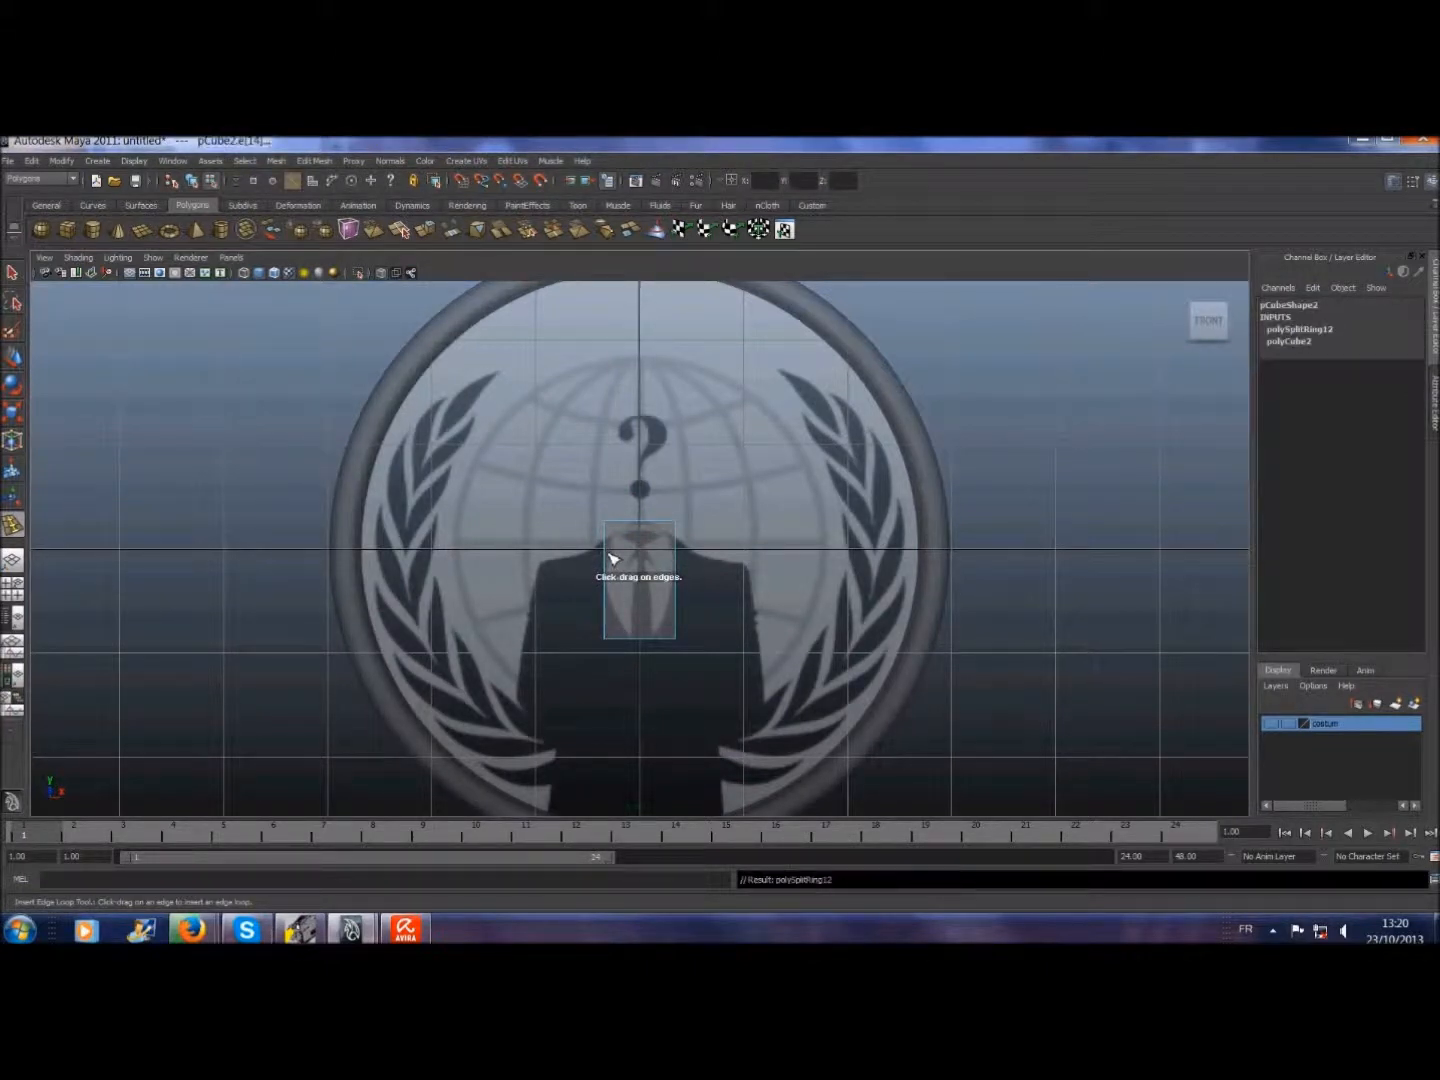
{"action": "left_click", "coordinate": [50, 208]}
{"action": "left_click", "coordinate": [205, 232]}
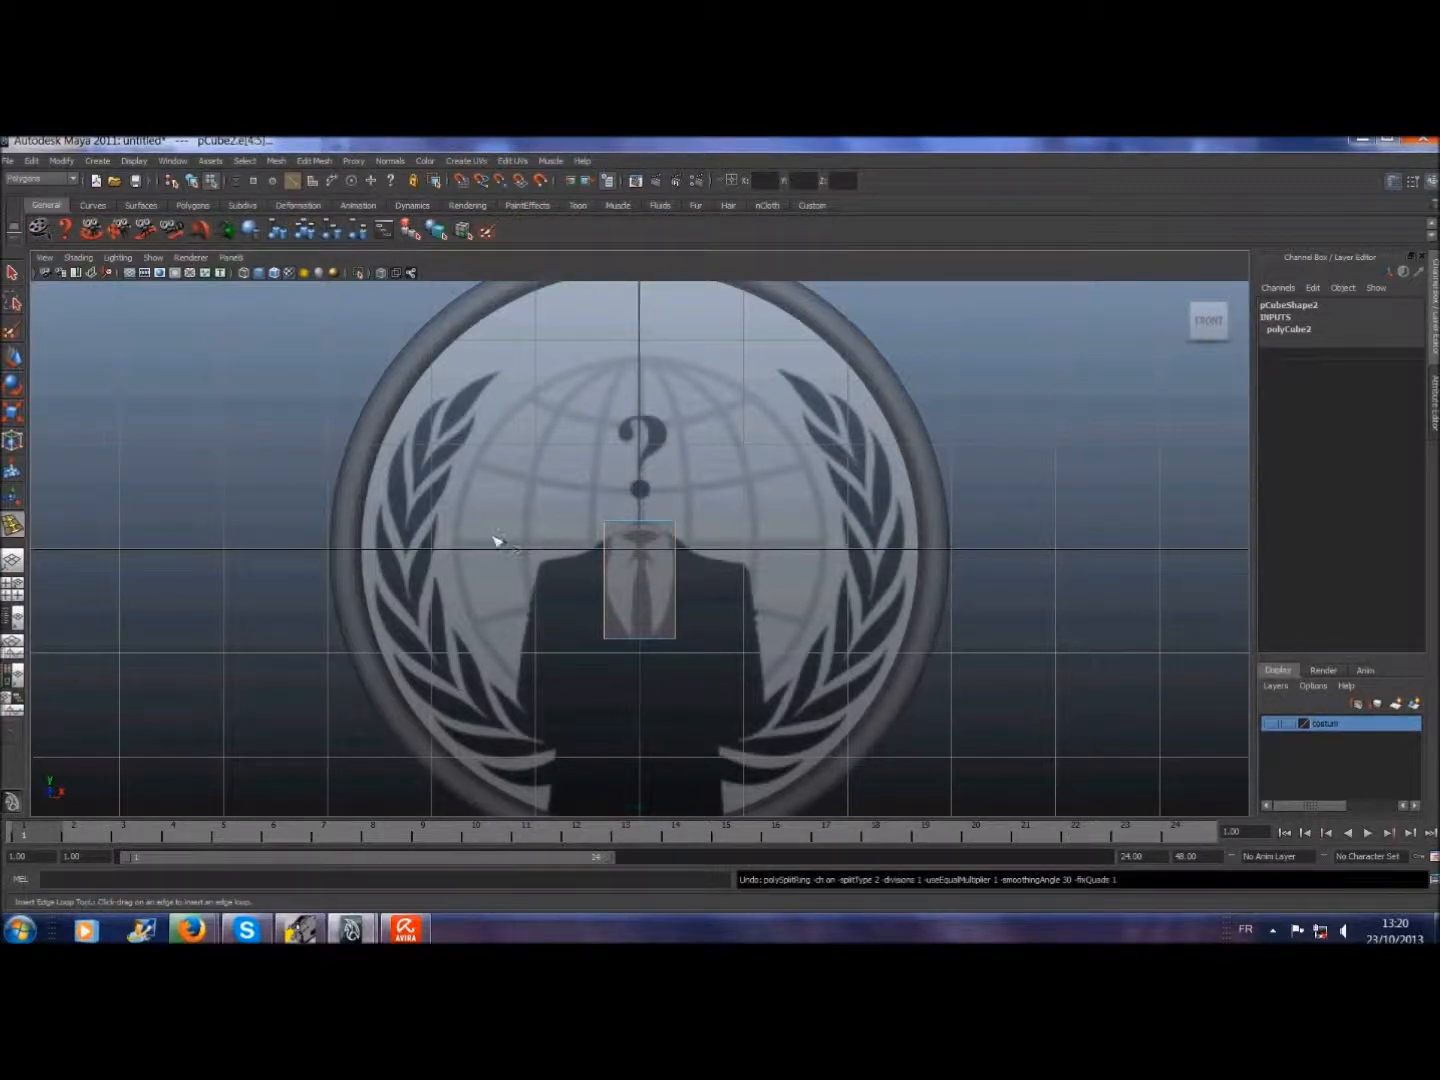
- Return the cube to object selection and insert two horizontal edge loops, one at shoulder height and one at mid-height
{"action": "left_click", "coordinate": [245, 160]}
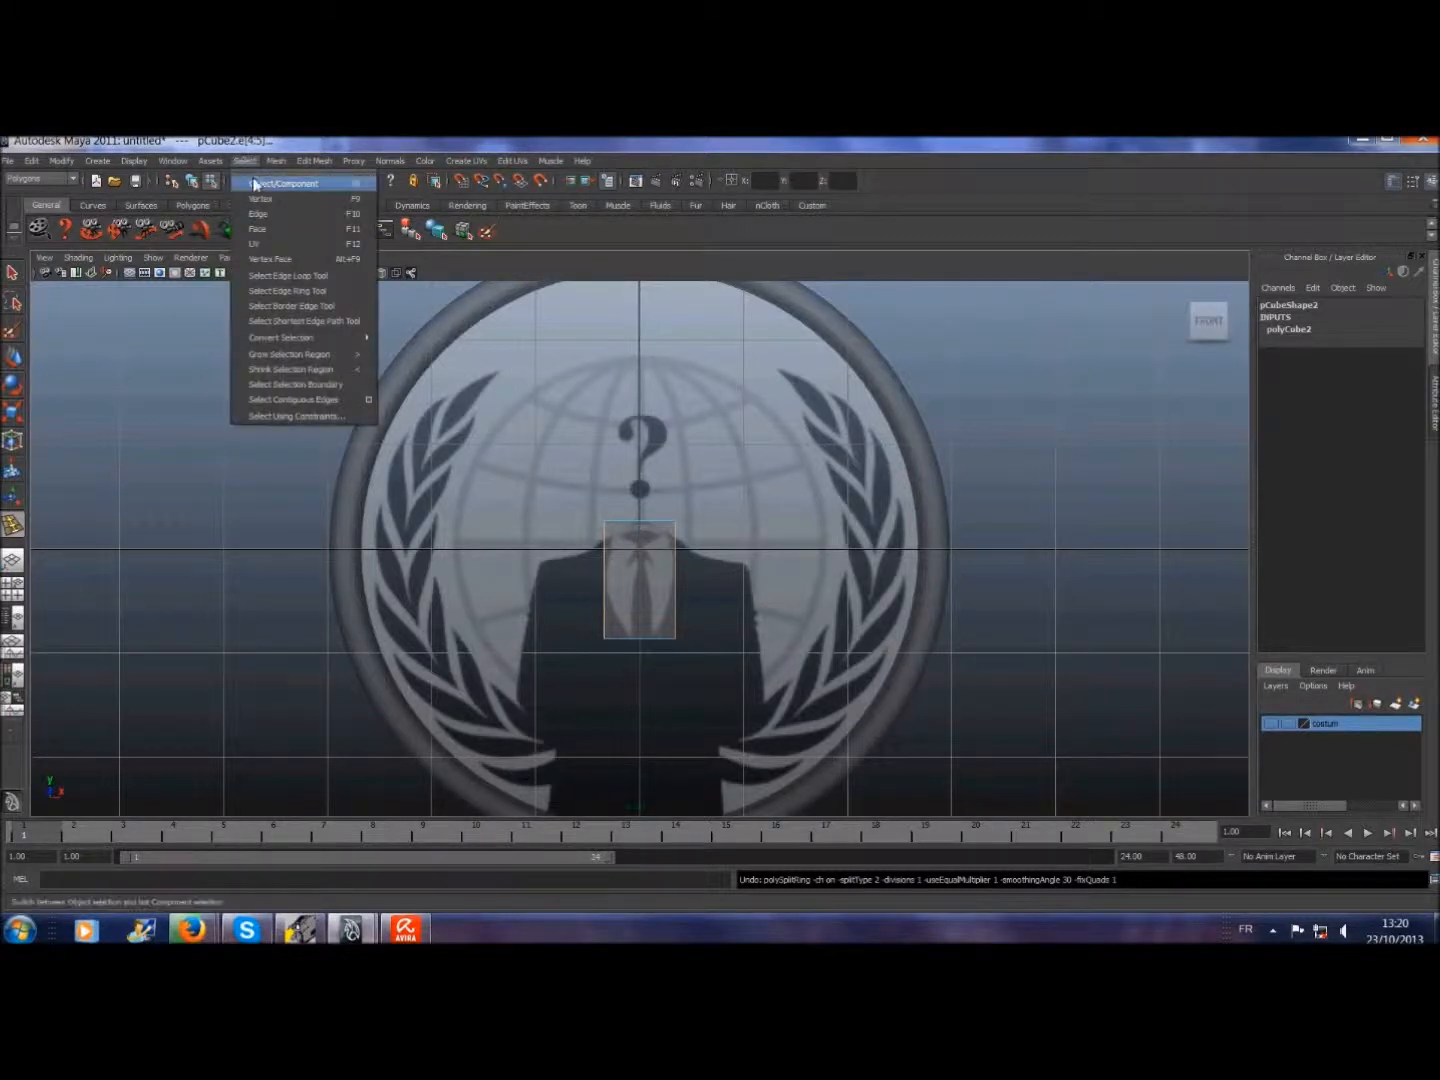
{"action": "left_click", "coordinate": [256, 183]}
{"action": "left_click", "coordinate": [541, 404]}
{"action": "left_click", "coordinate": [614, 537]}
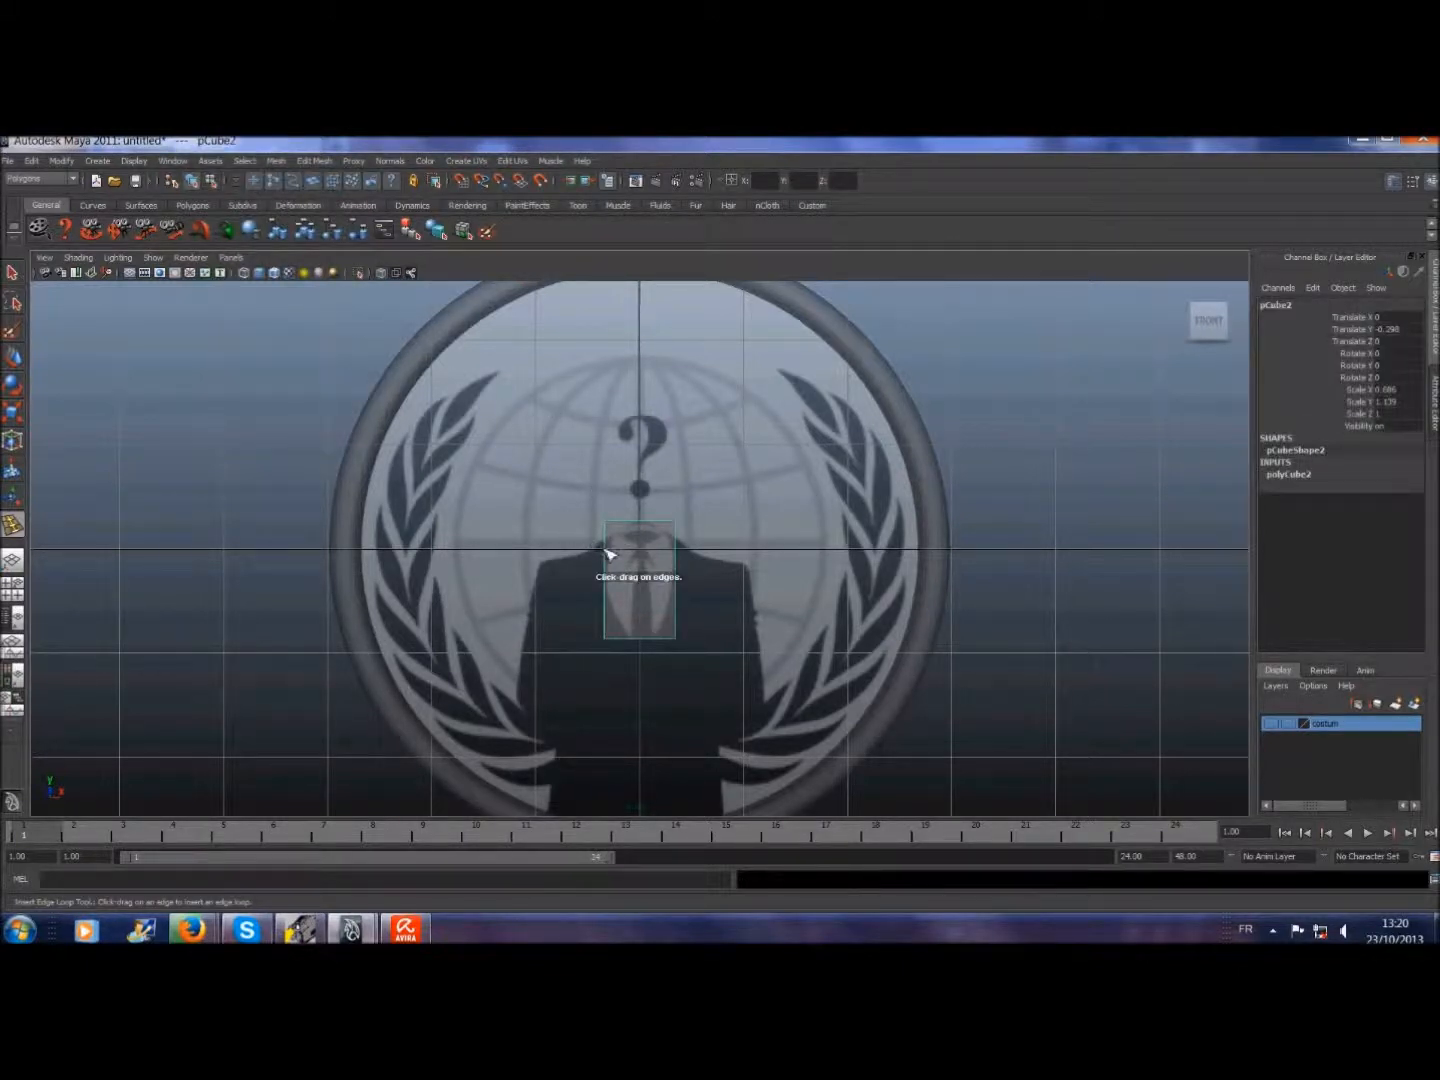
{"action": "left_click", "coordinate": [607, 549]}
{"action": "left_click", "coordinate": [607, 549]}
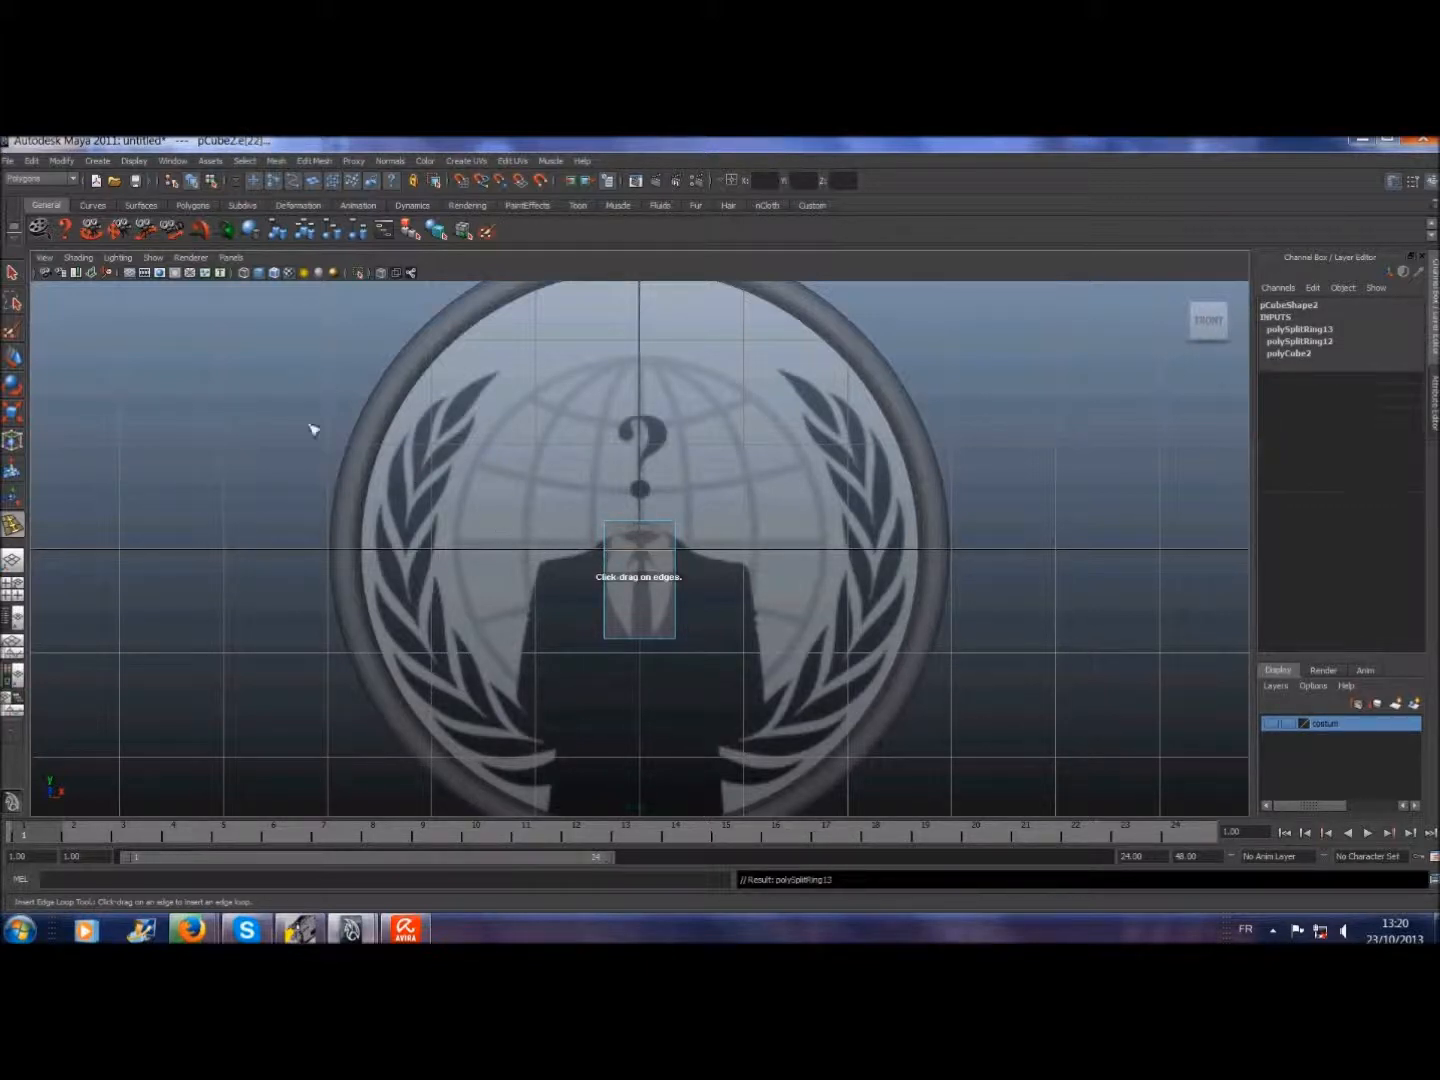
- Nudge the cube's upper edge loop slightly upward with the Move Tool, to Y about 0.01
{"action": "left_click", "coordinate": [16, 358]}
{"action": "left_click_drag", "start_coordinate": [645, 511], "coordinate": [640, 508]}
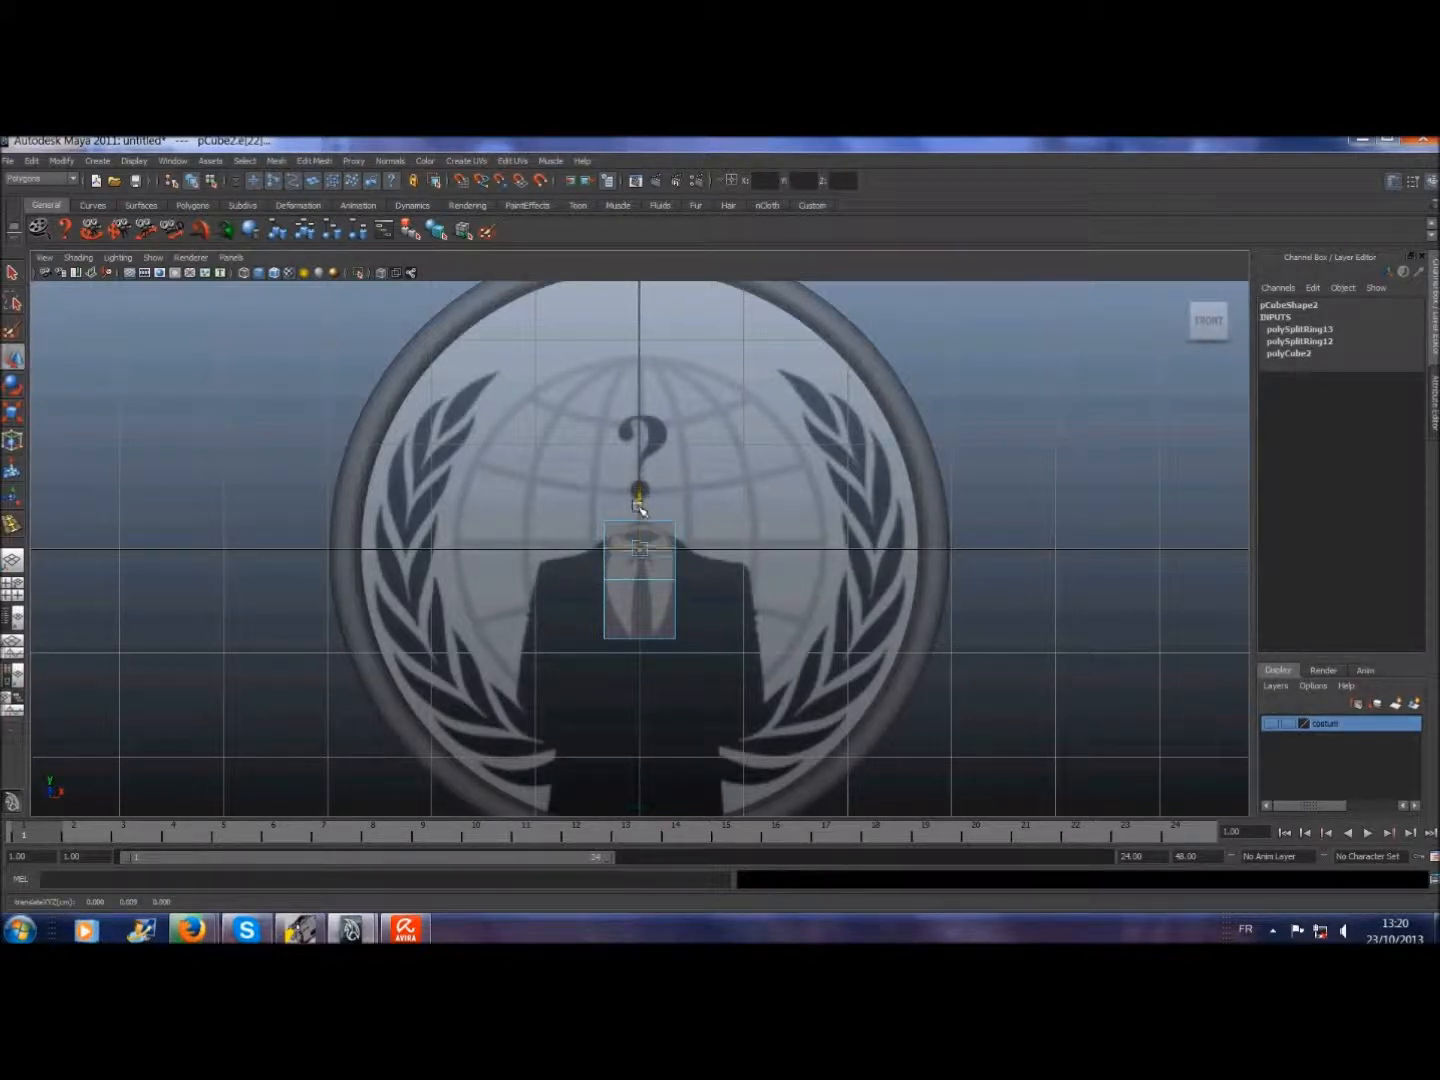
{"action": "left_click_drag", "start_coordinate": [640, 509], "coordinate": [639, 506]}
- Show wireframe on the shaded objects and reselect the shirt cube
{"action": "left_click", "coordinate": [652, 580]}
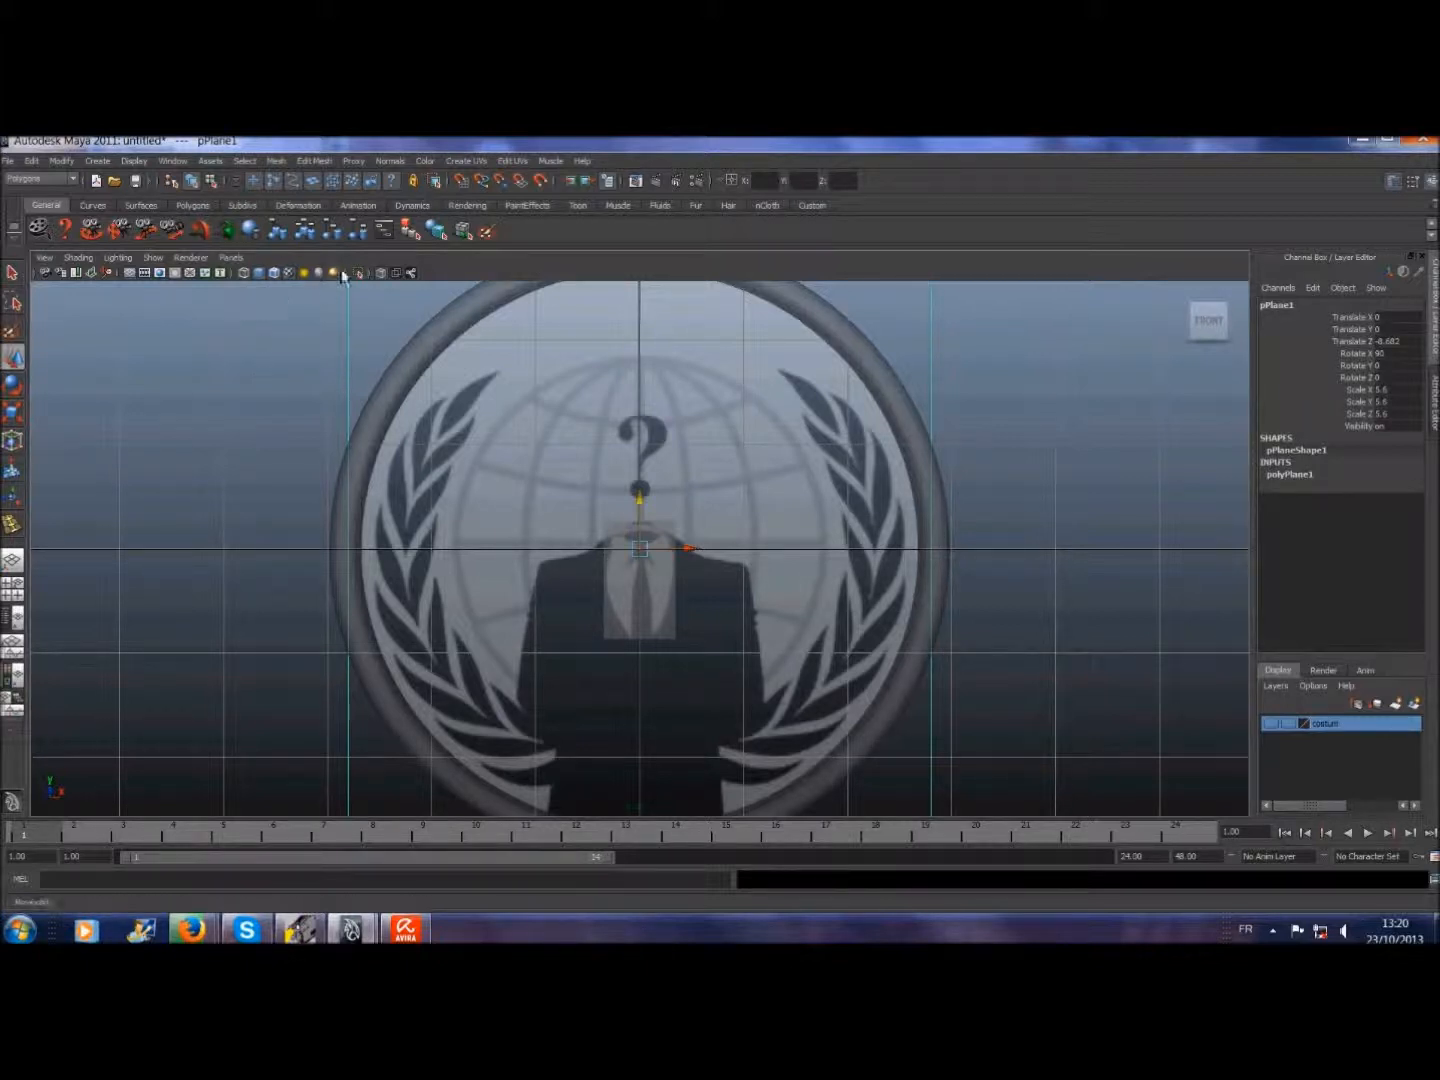
{"action": "left_click", "coordinate": [275, 273]}
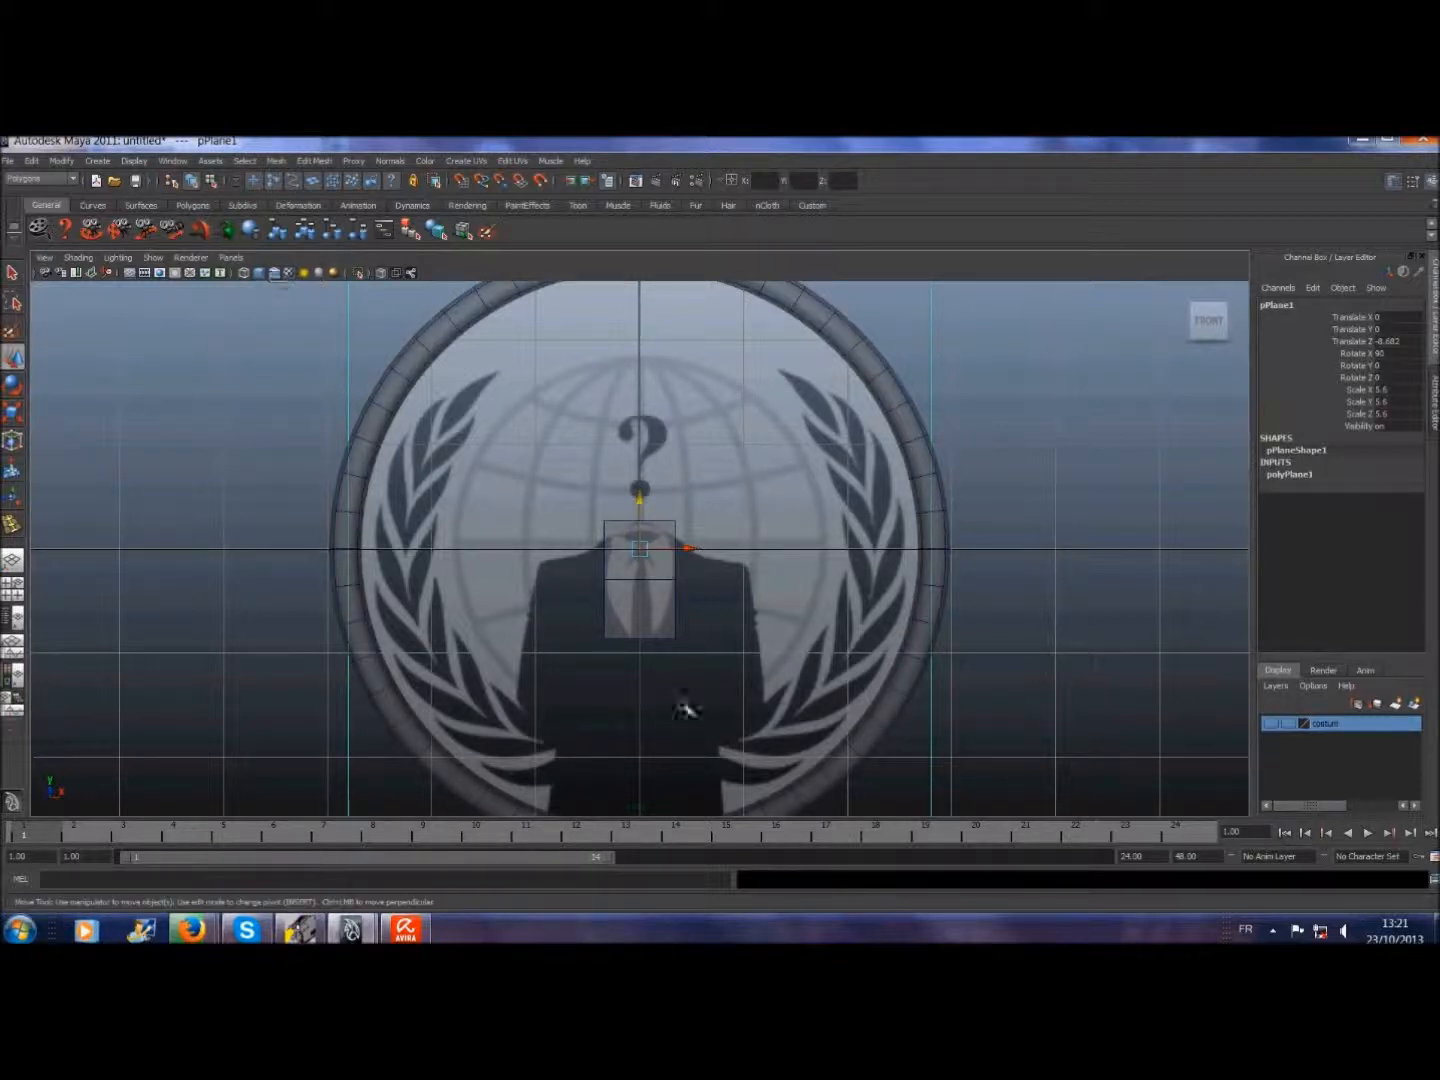
{"action": "left_click", "coordinate": [620, 582]}
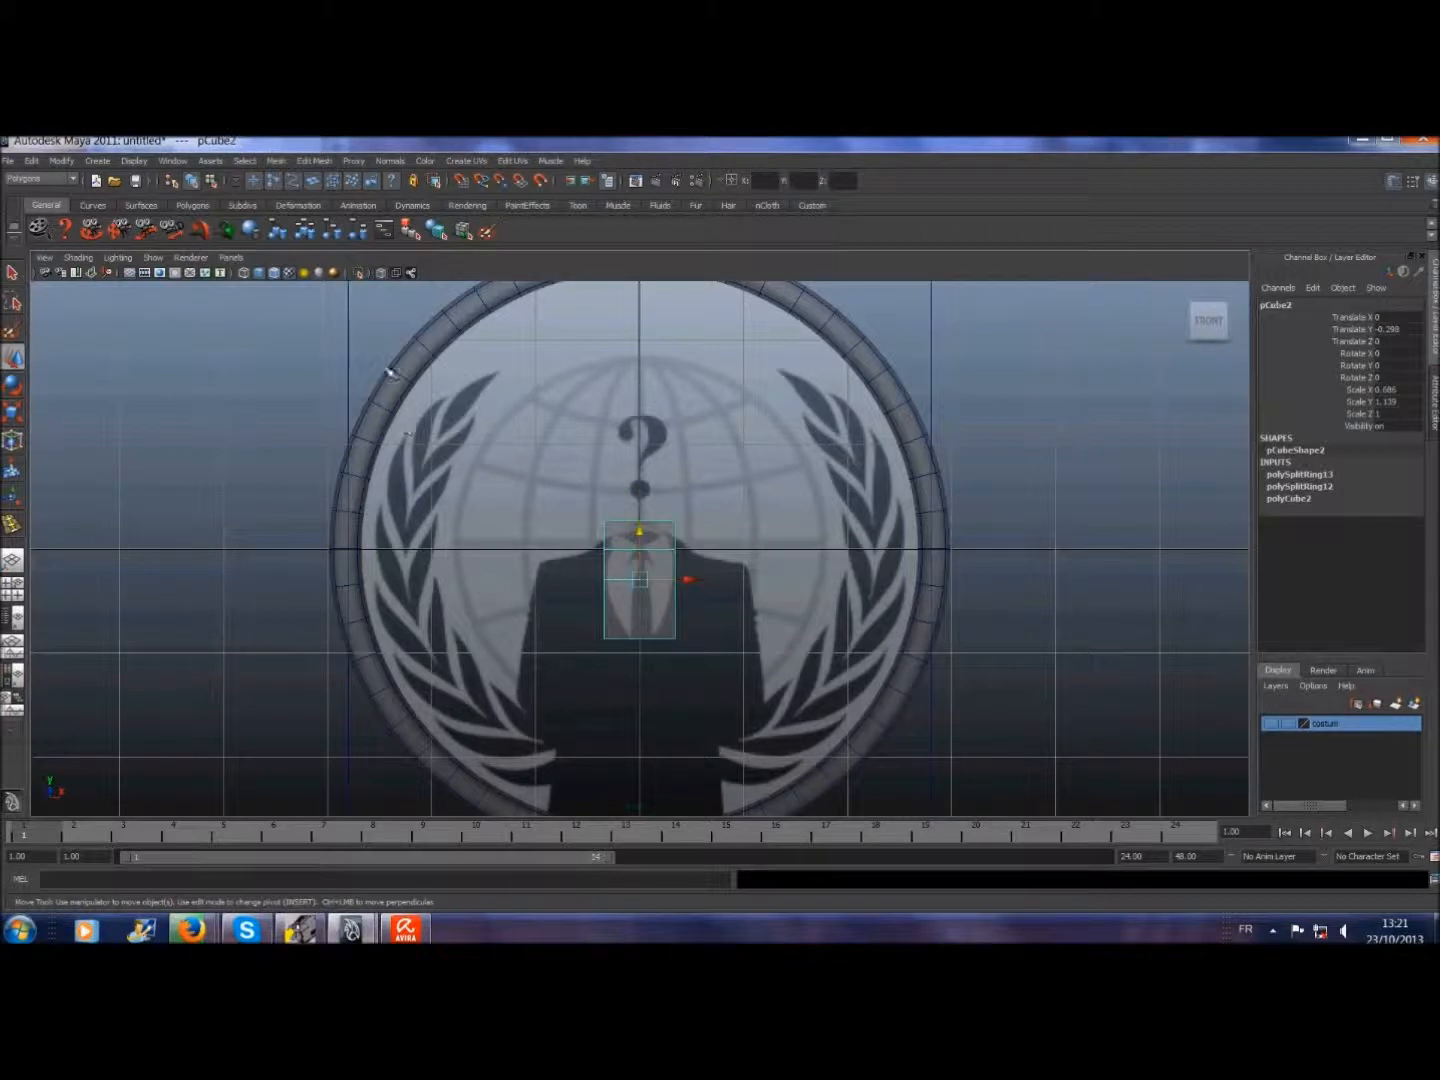
- Switch the cube to edge selection and select its middle edge loop on all sides, using the perspective view
{"action": "left_click", "coordinate": [253, 163]}
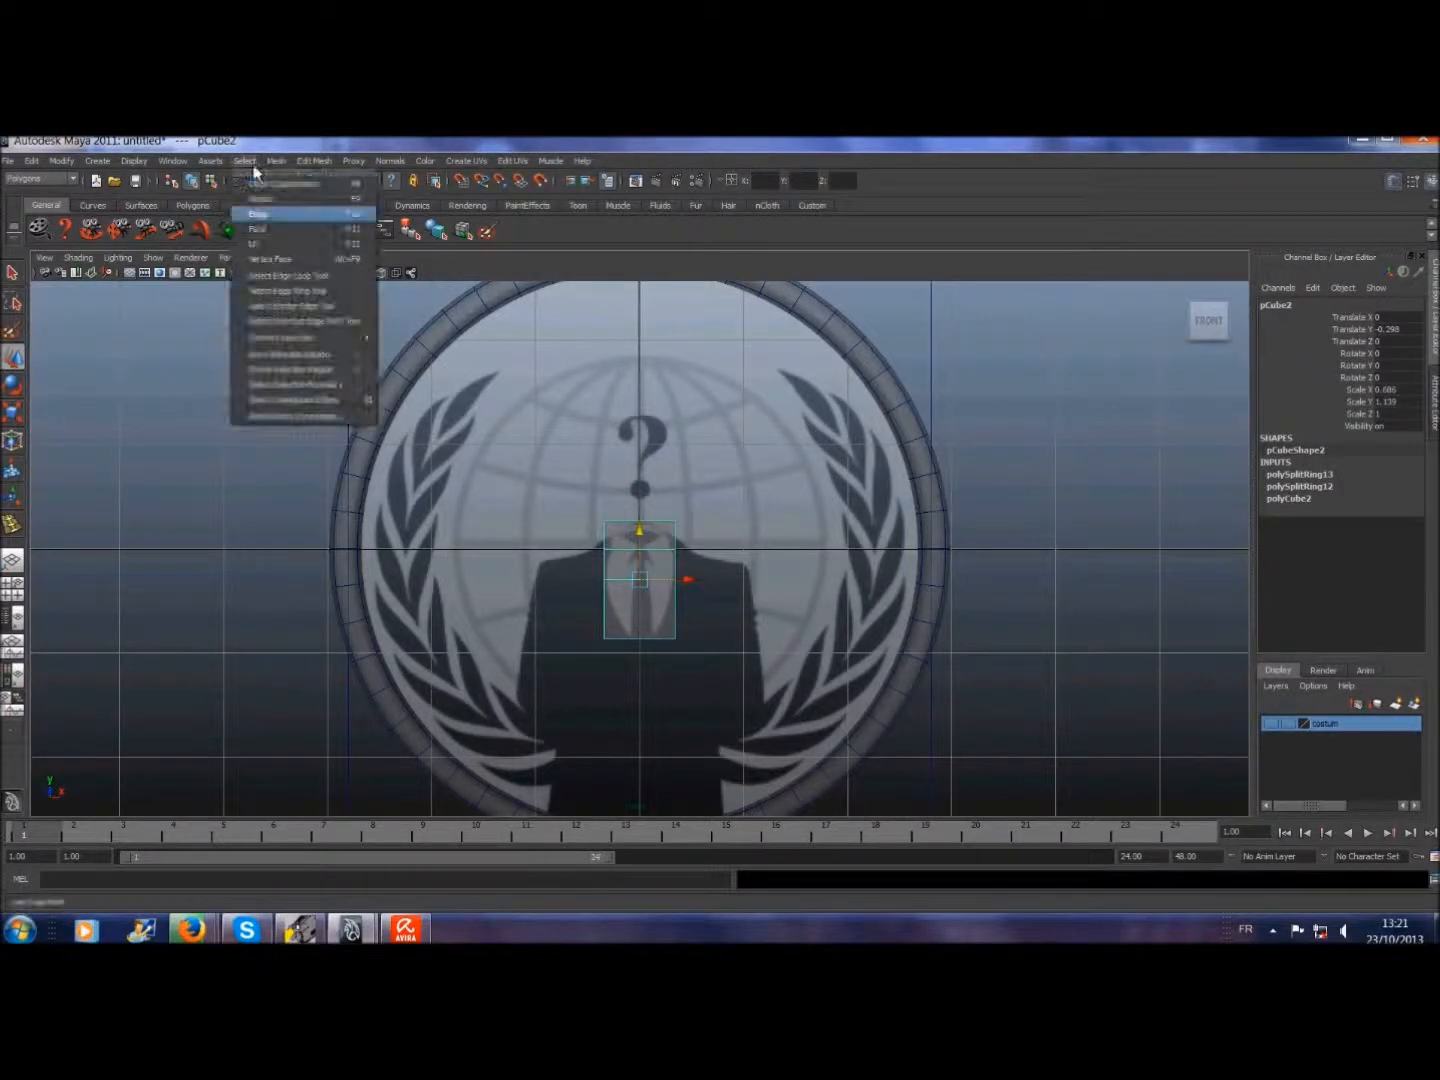
{"action": "left_click", "coordinate": [268, 215]}
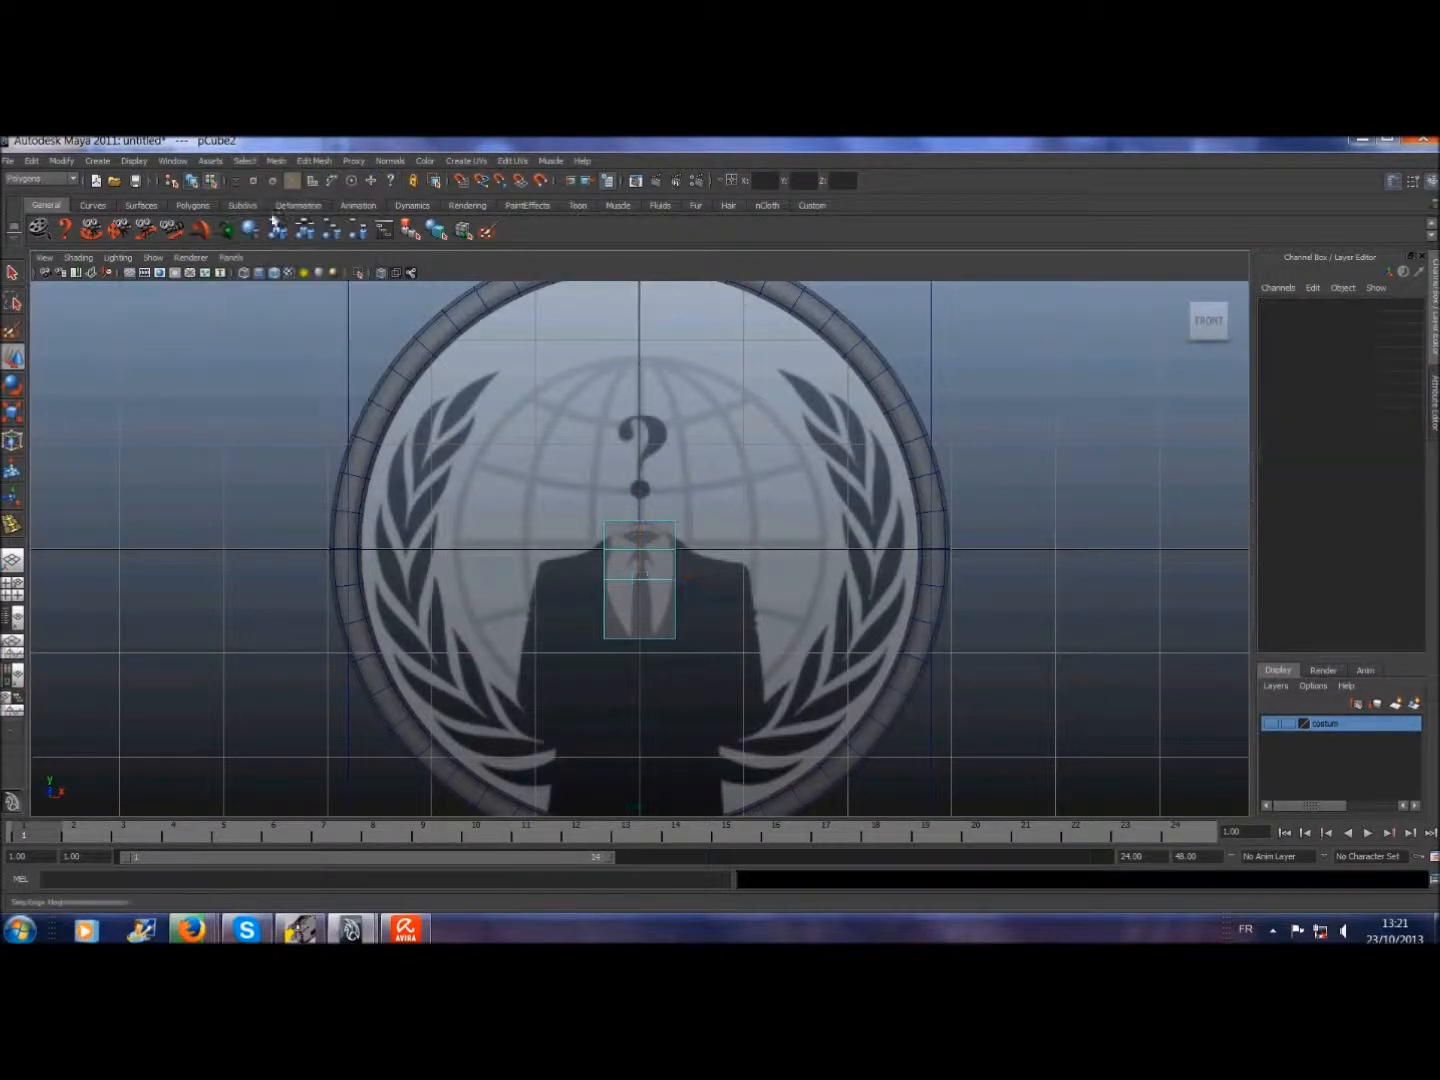
{"action": "left_click", "coordinate": [628, 579]}
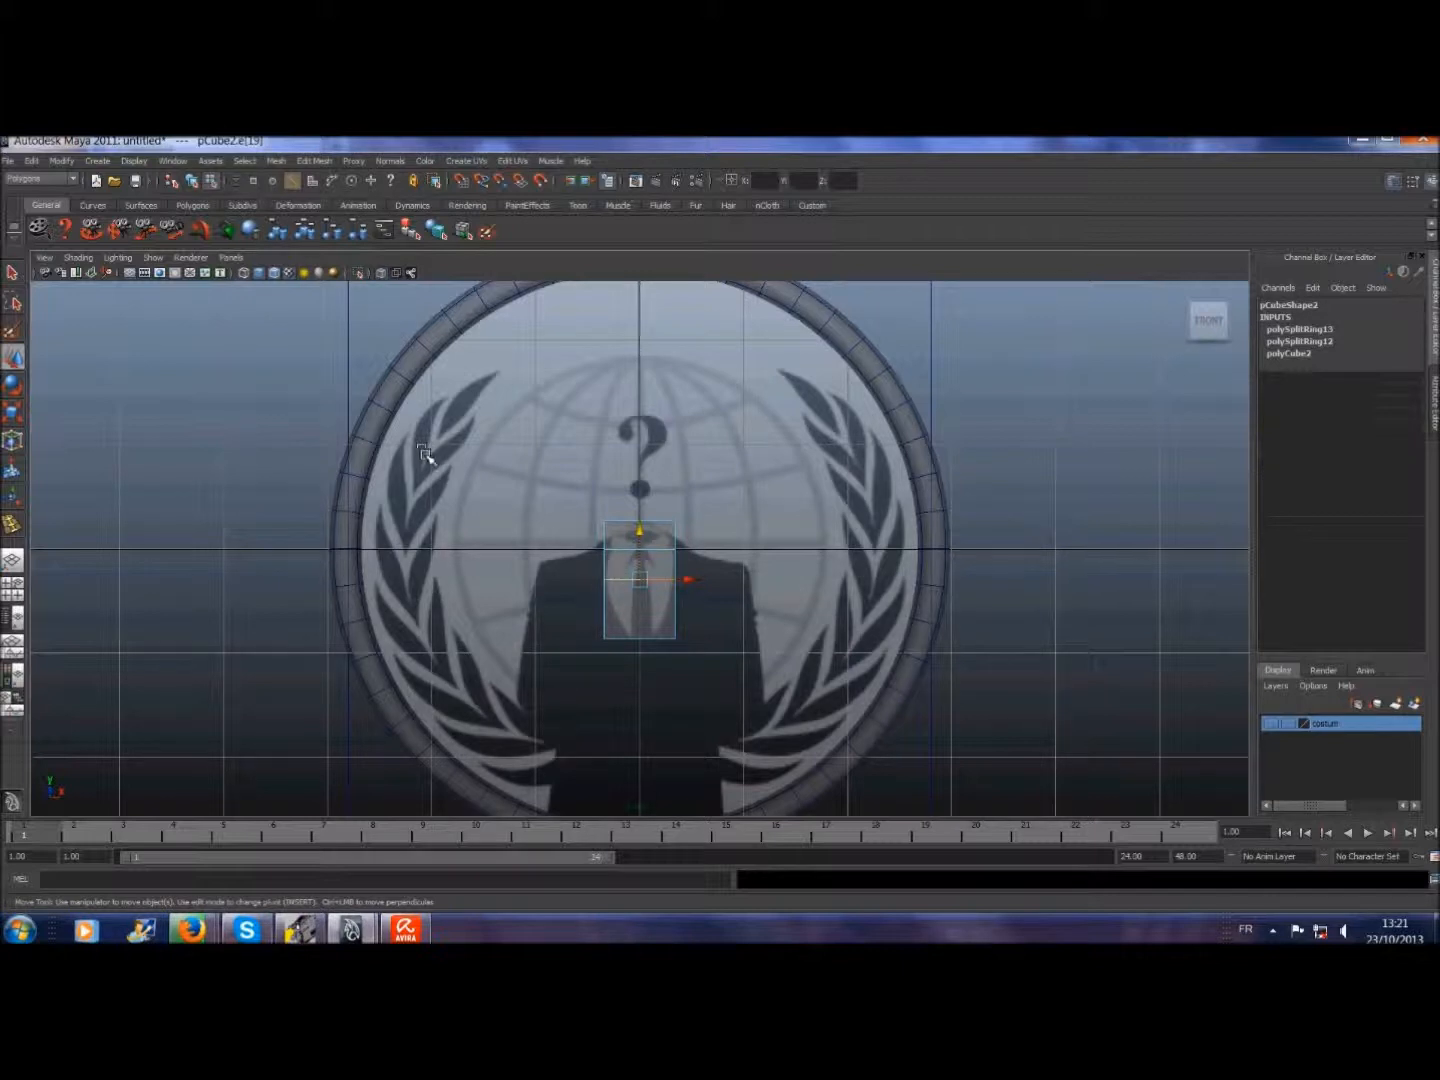
{"action": "left_click", "coordinate": [234, 260]}
{"action": "mouse_move", "coordinate": [252, 274]}
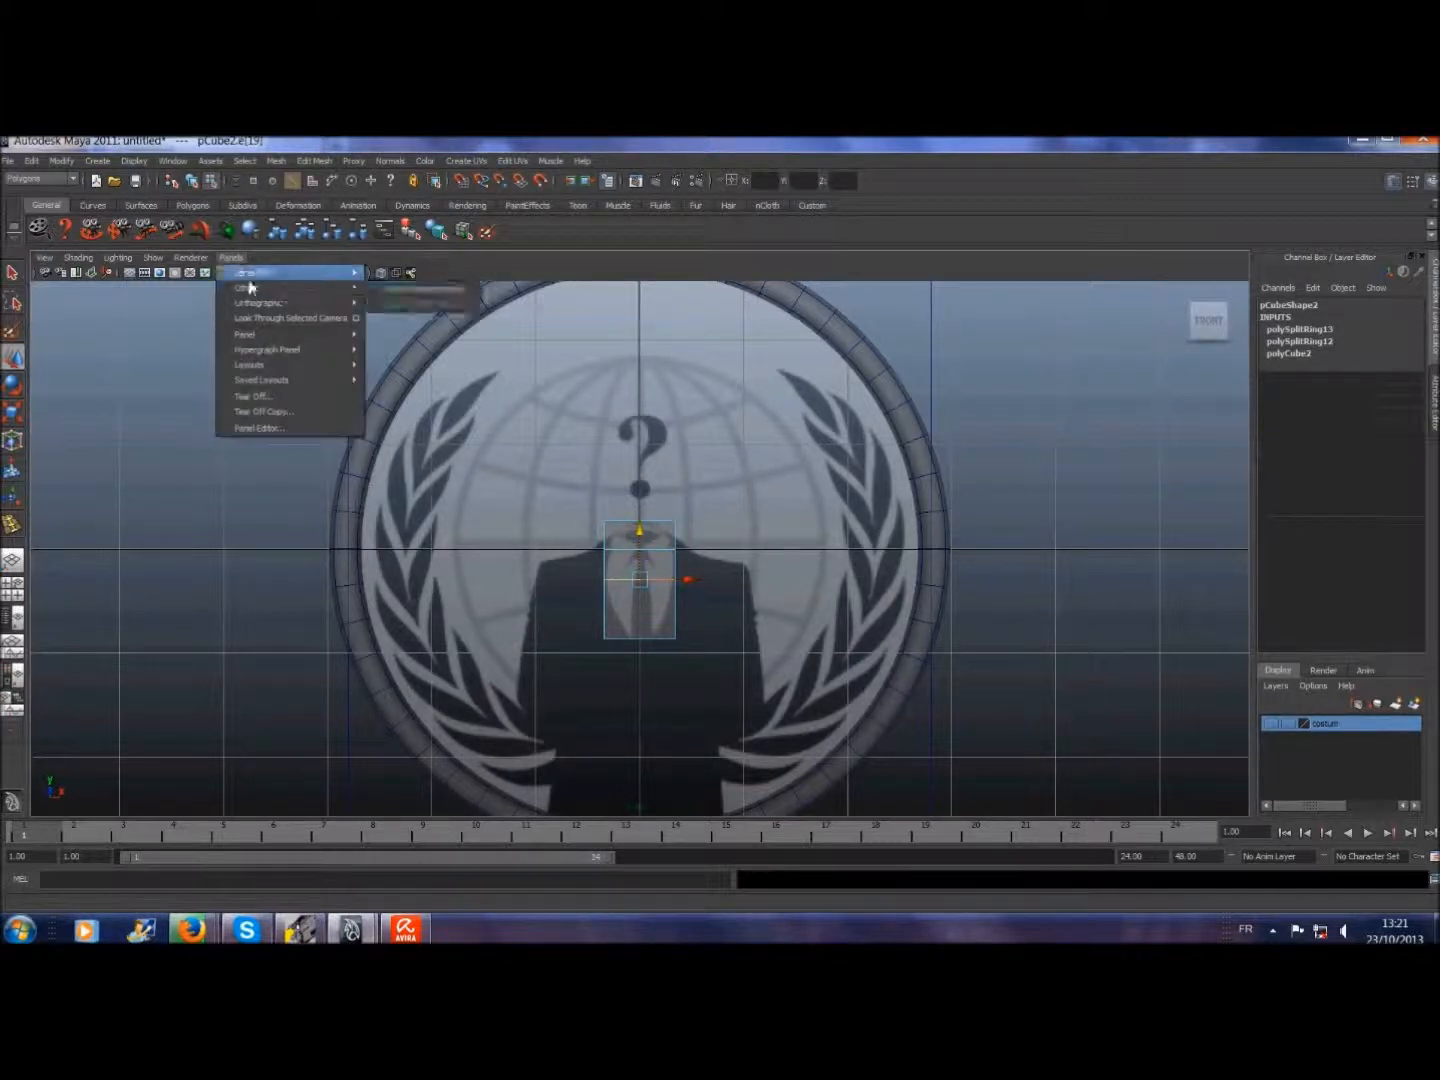
{"action": "left_click", "coordinate": [390, 274]}
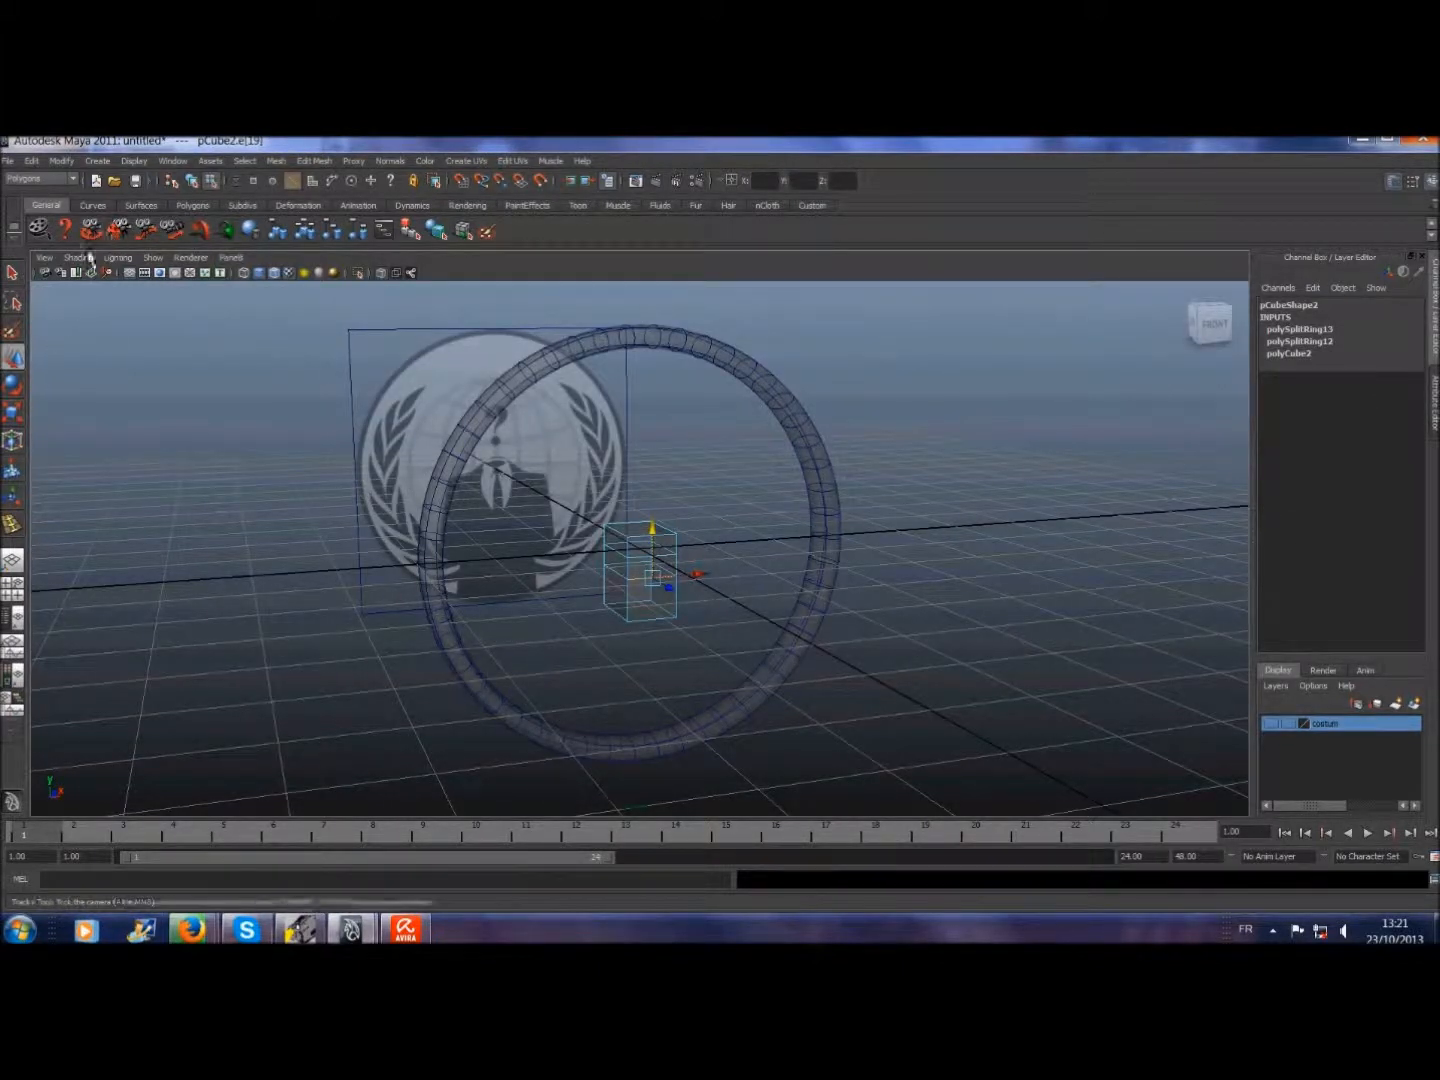
{"action": "left_click", "coordinate": [12, 272]}
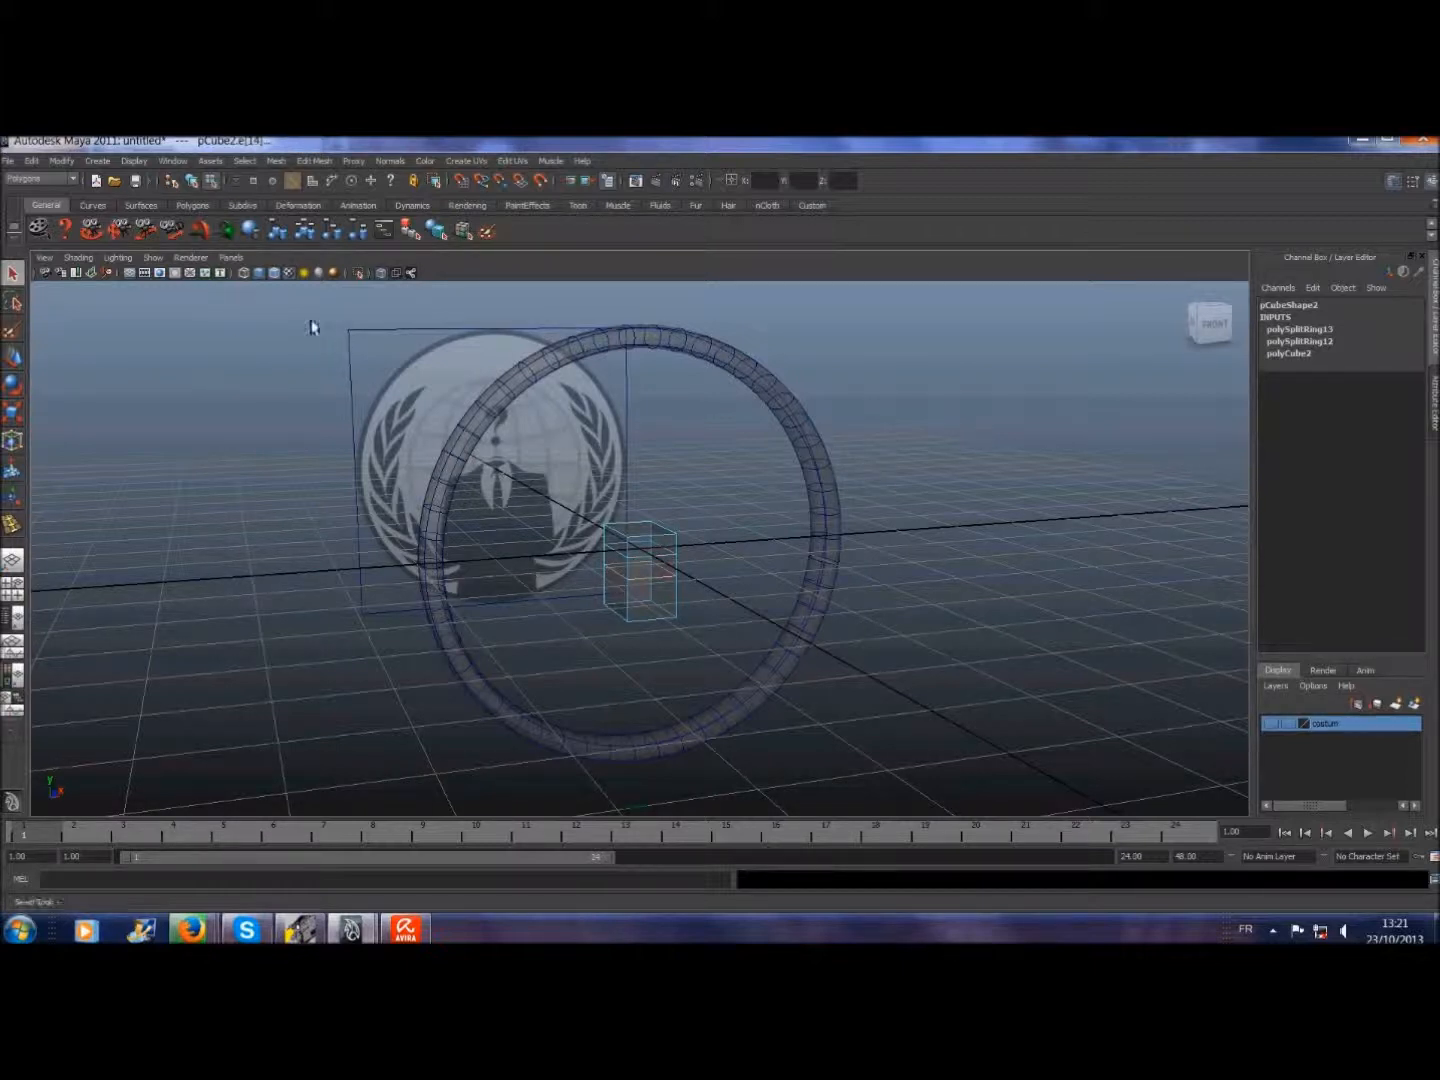
- Return to the front view, move the middle edge loop slightly up to Y about -0.28, and clear the selection
{"action": "left_click", "coordinate": [231, 257]}
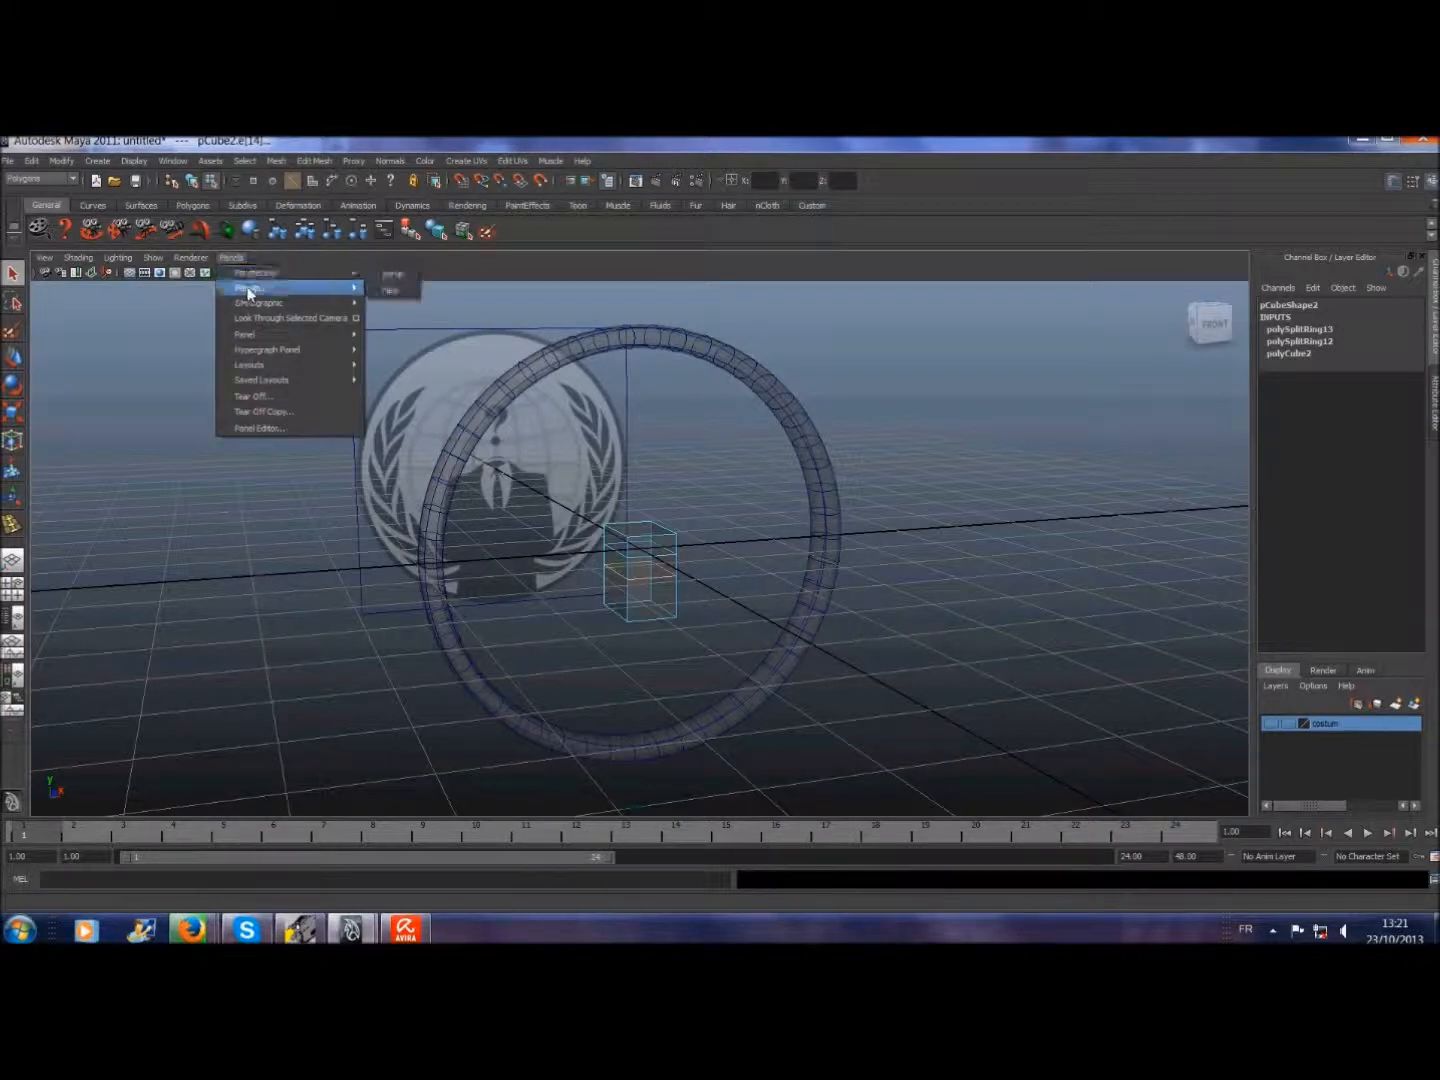
{"action": "mouse_move", "coordinate": [250, 302]}
{"action": "left_click", "coordinate": [389, 303]}
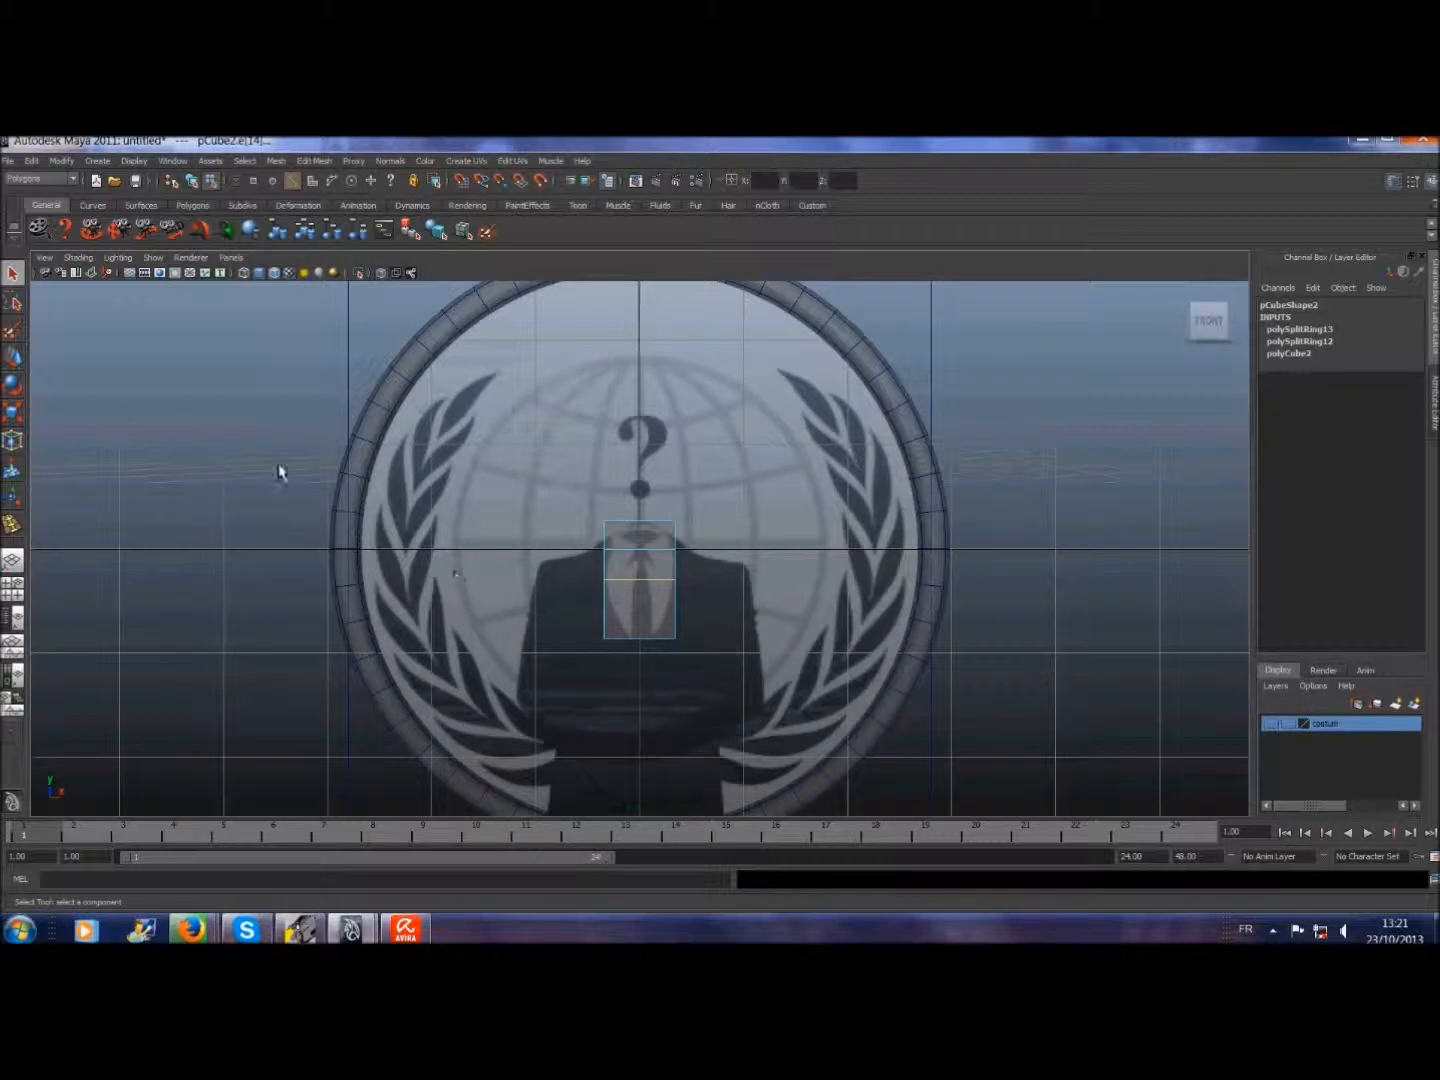
{"action": "left_click", "coordinate": [15, 357]}
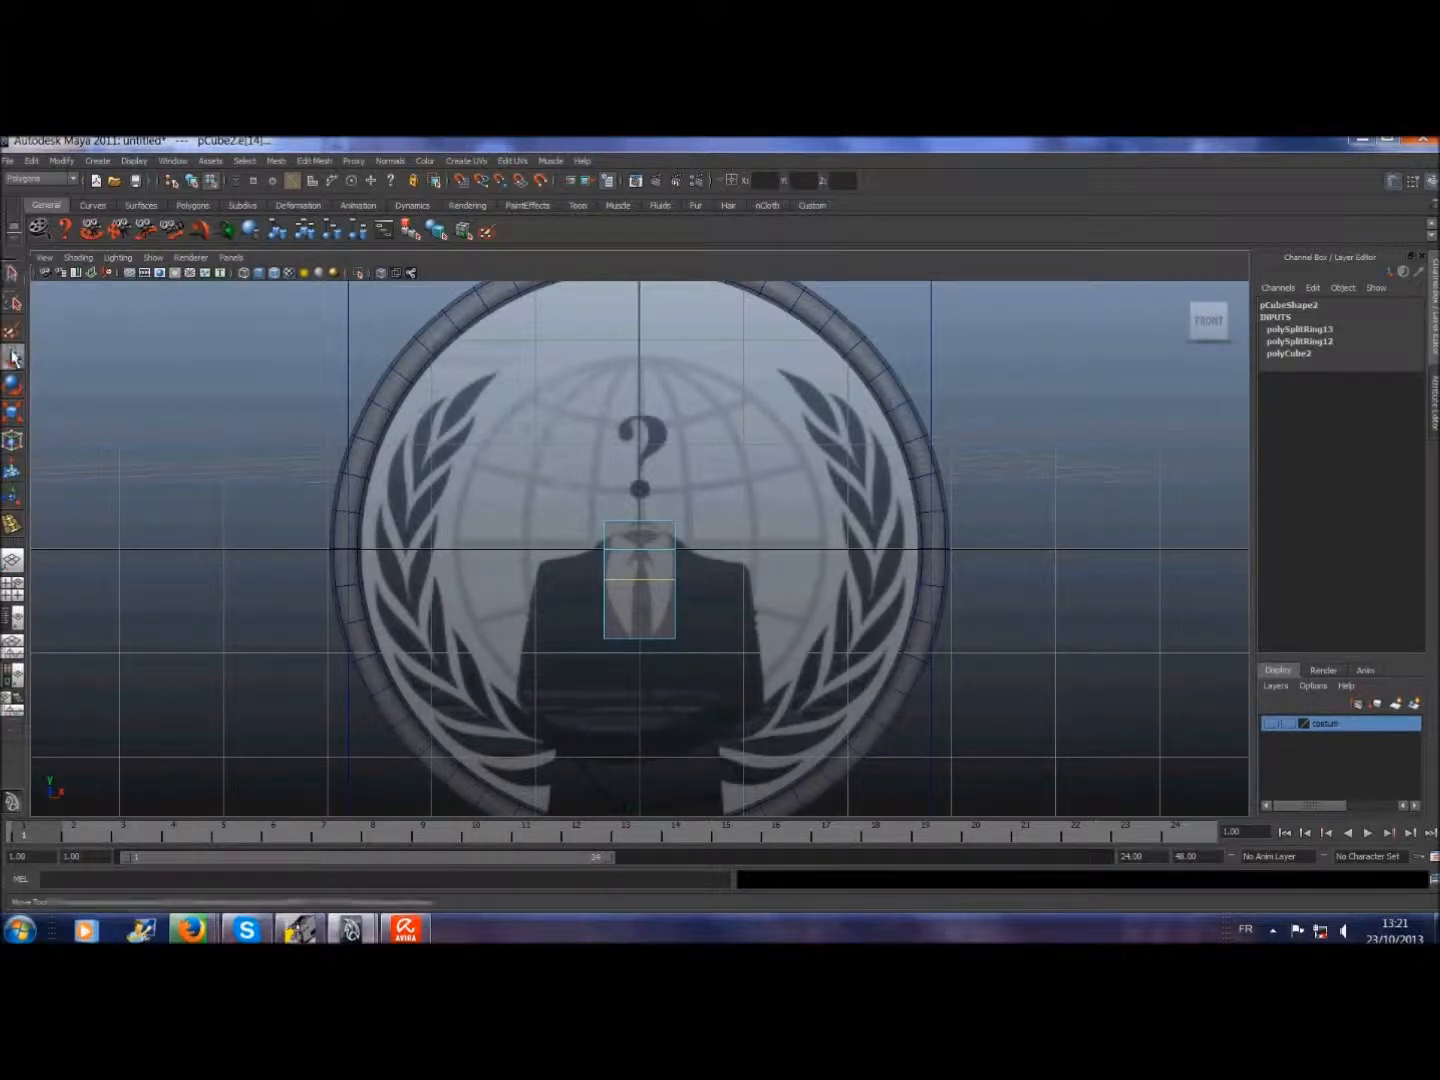
{"action": "left_click_drag", "start_coordinate": [645, 536], "coordinate": [645, 535]}
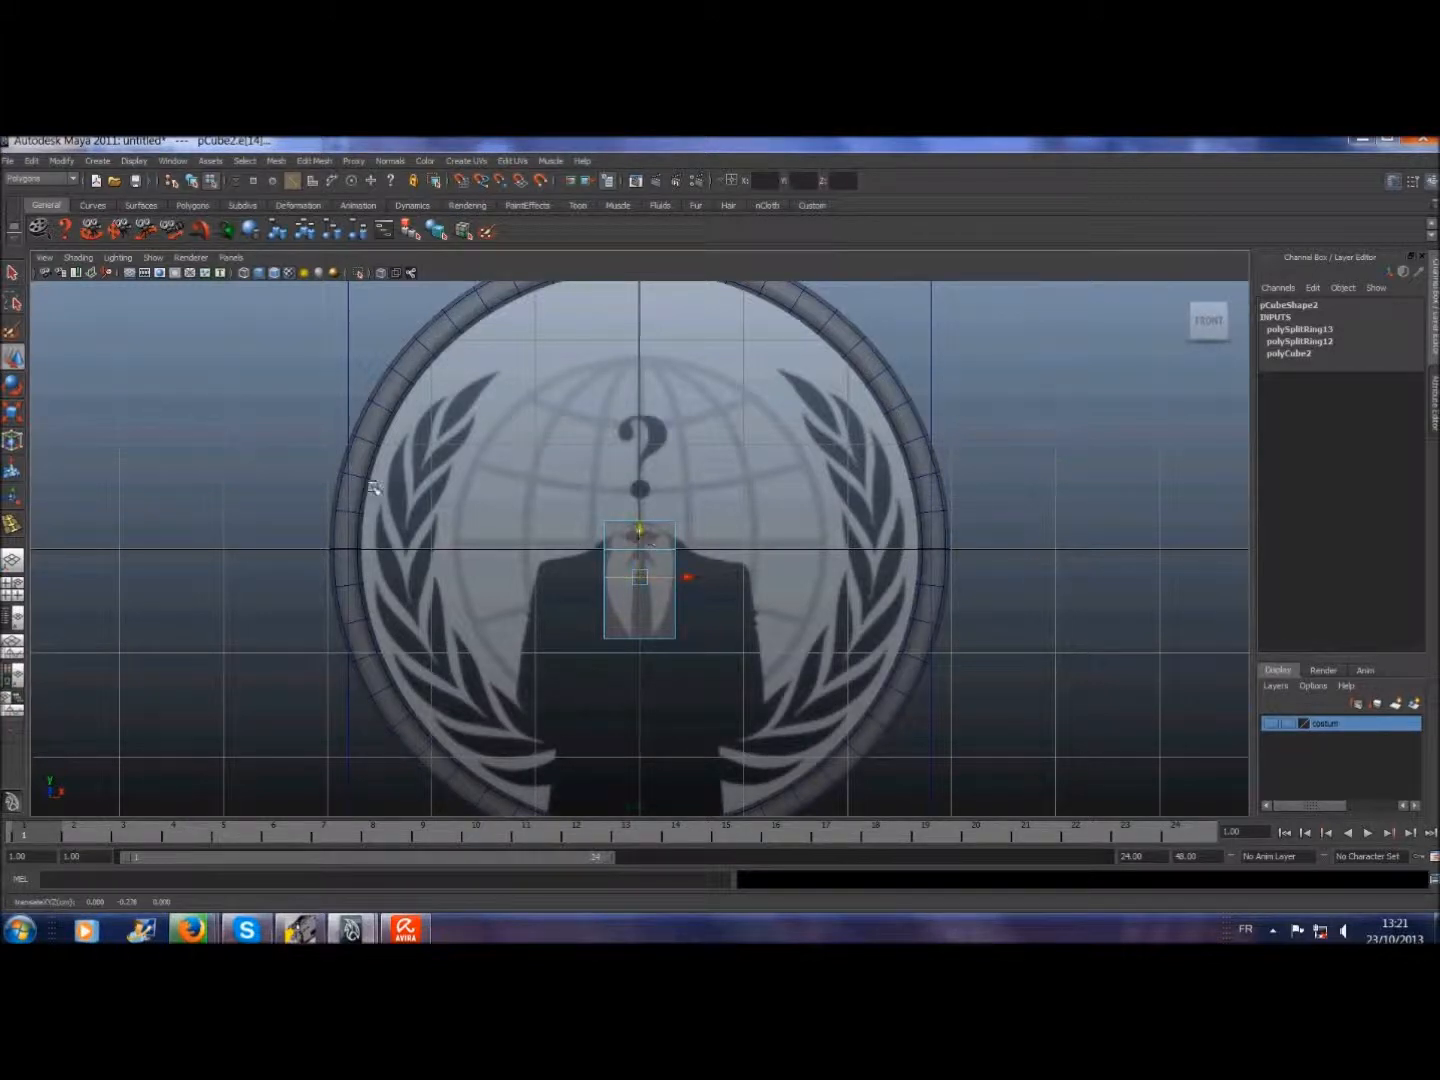
{"action": "left_click", "coordinate": [236, 420]}
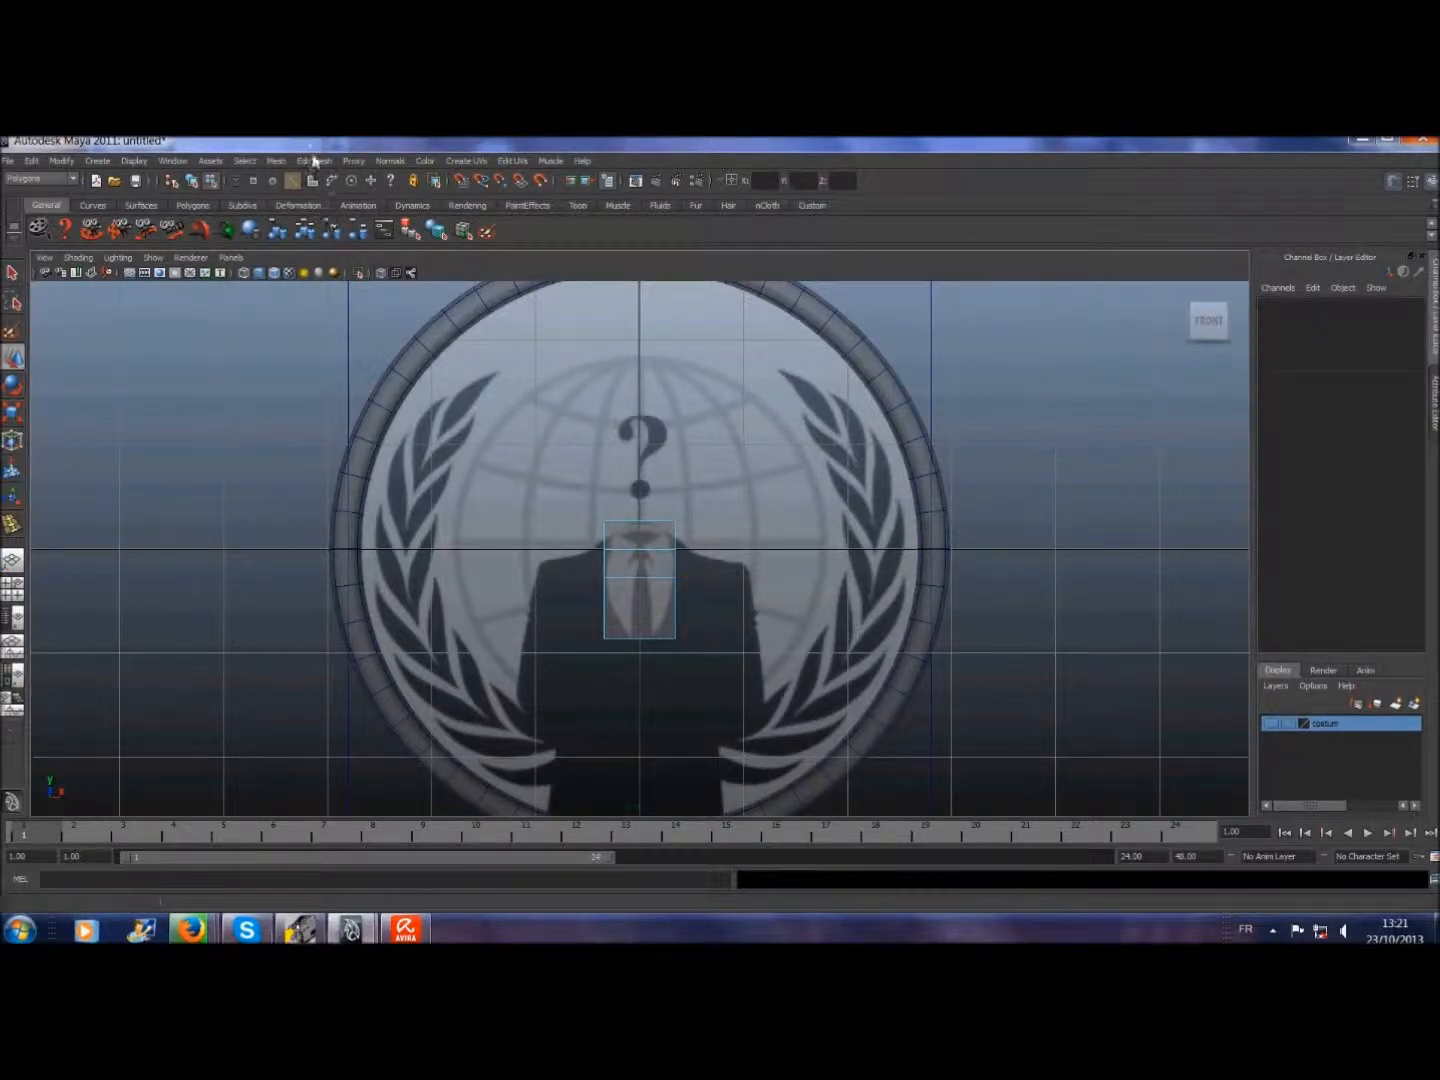
- Insert three horizontal edge loops across the lower part of the shirt cube, spaced between its middle loop and bottom edge
{"action": "left_click", "coordinate": [314, 161]}
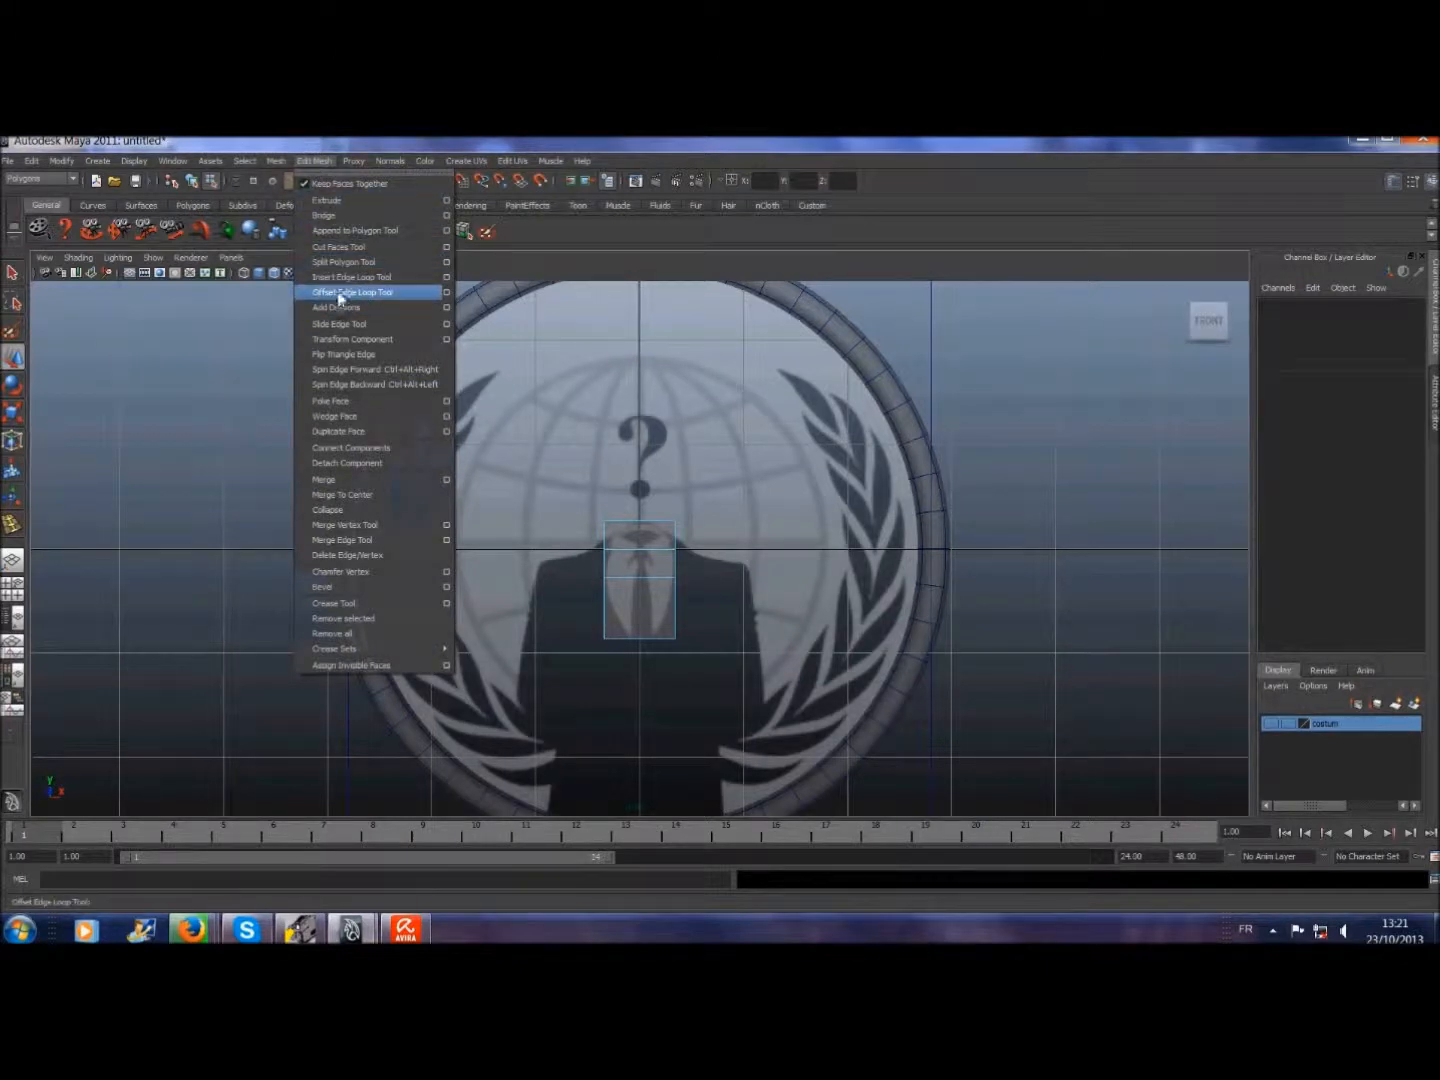
{"action": "left_click", "coordinate": [345, 277]}
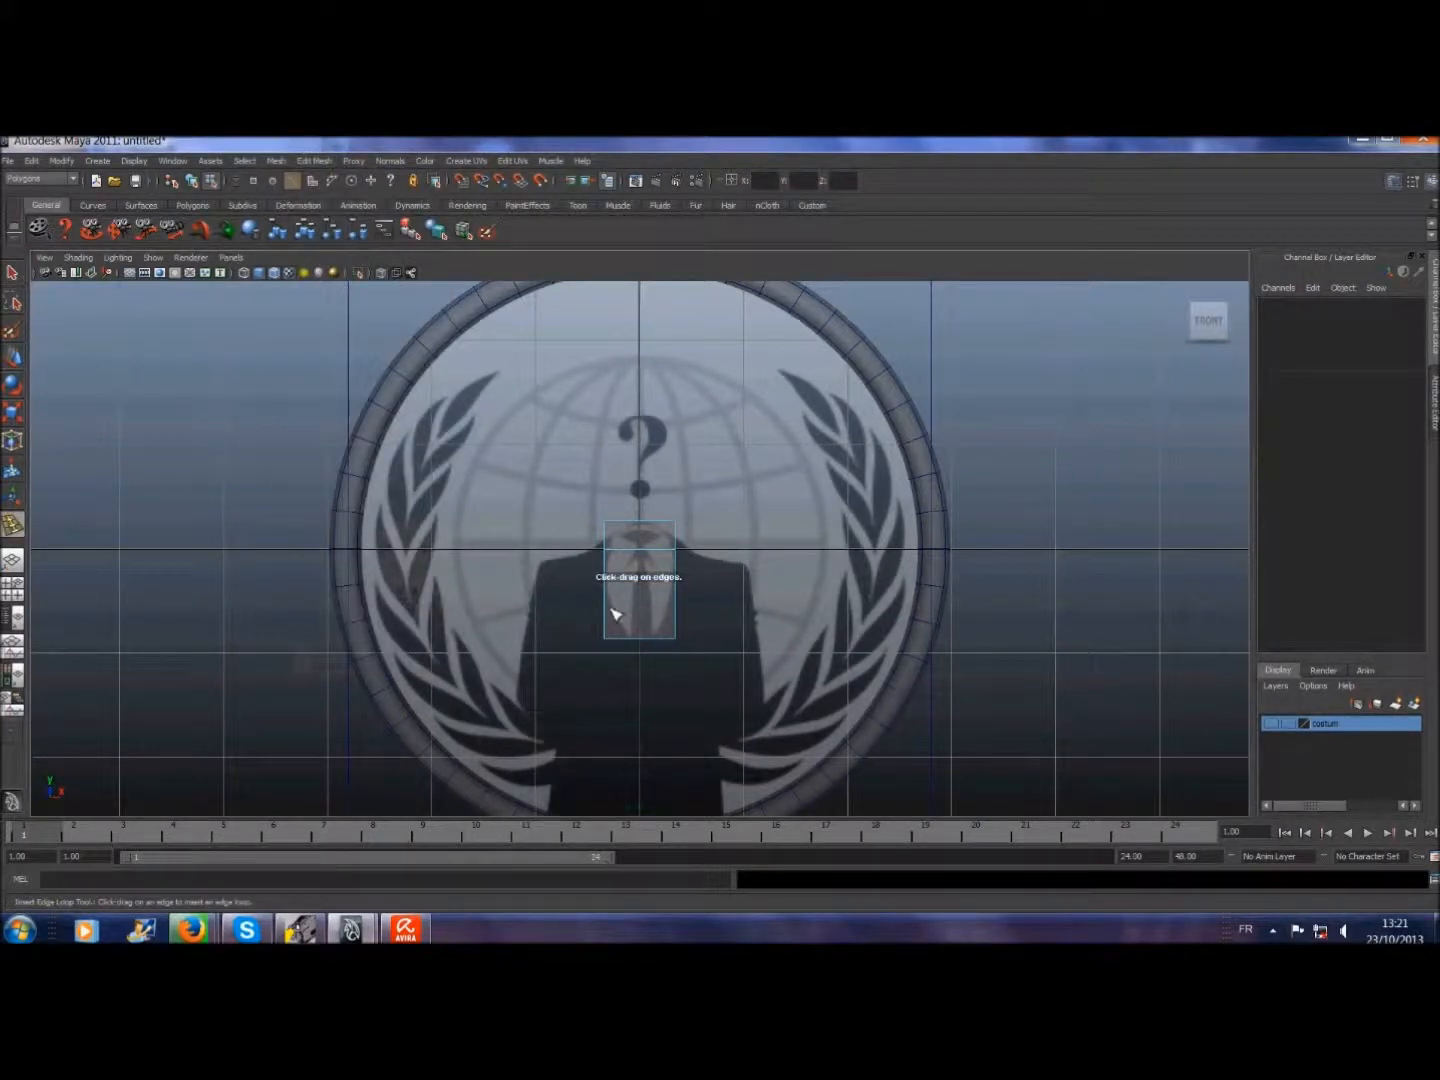
{"action": "left_click", "coordinate": [613, 604]}
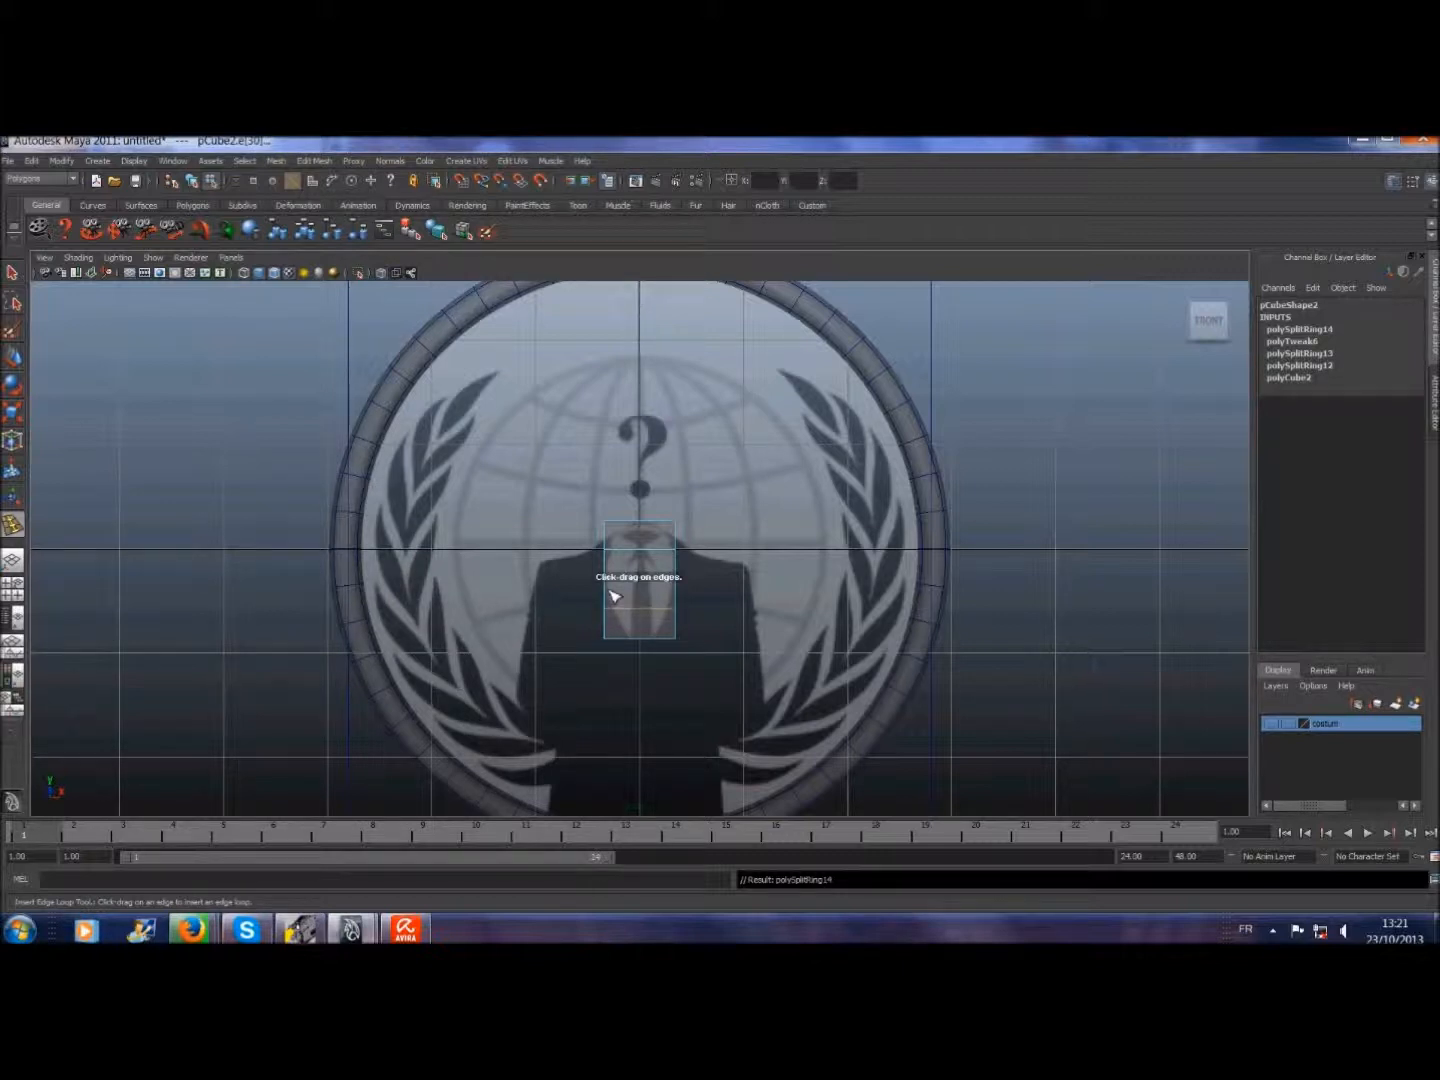
{"action": "left_click", "coordinate": [613, 597]}
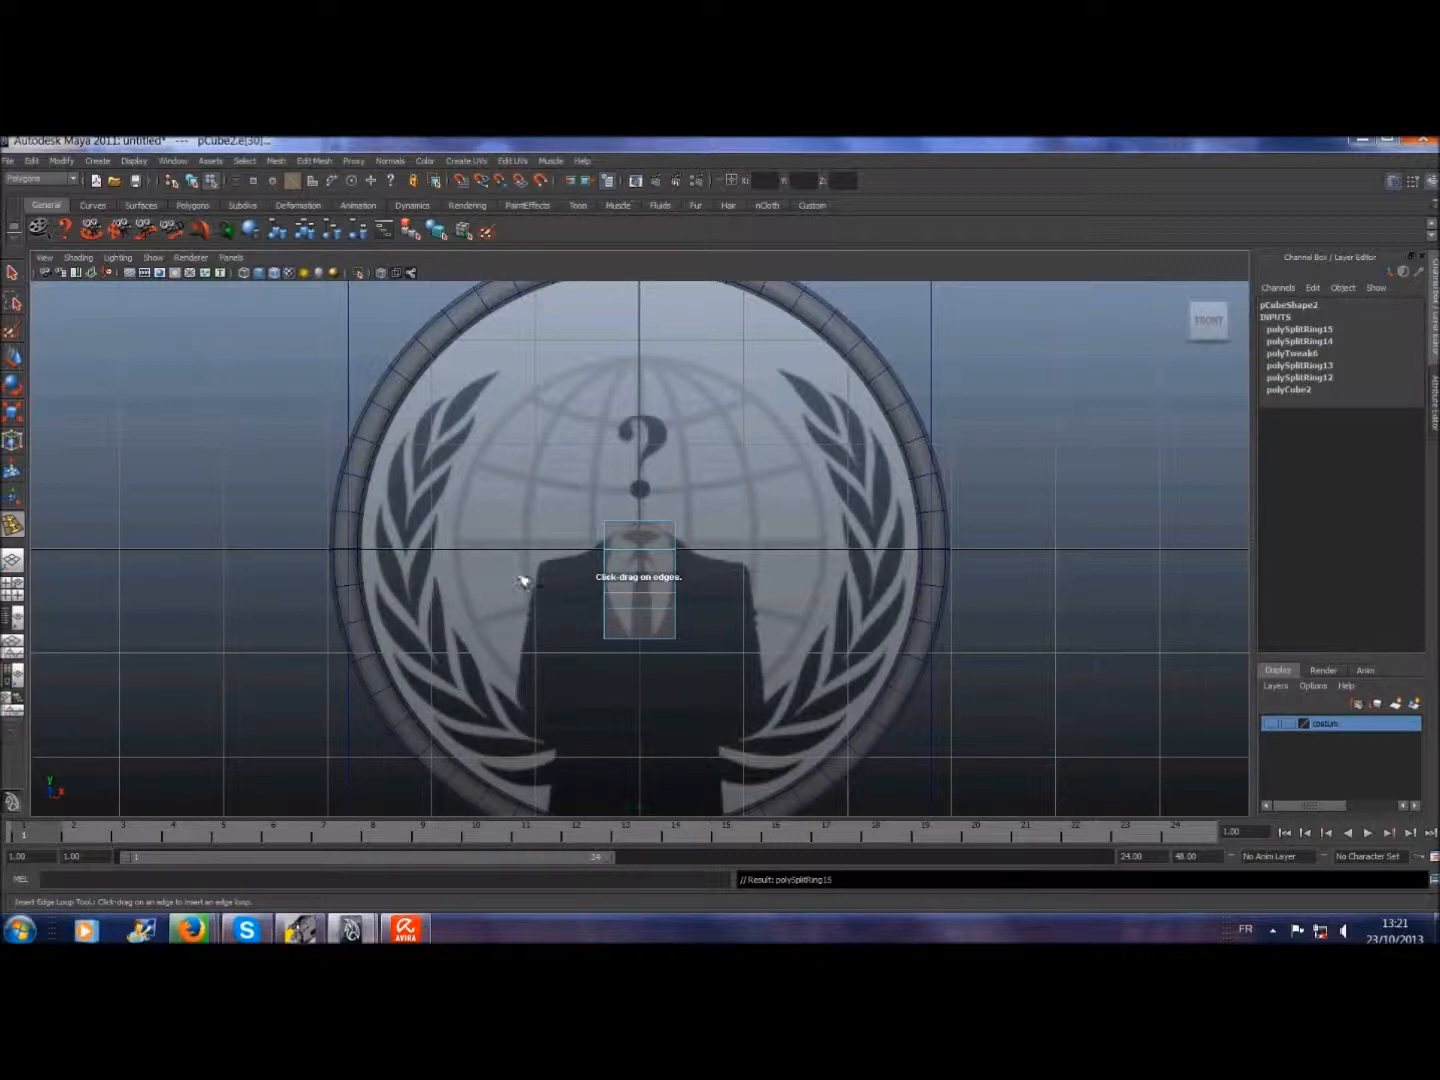
{"action": "left_click", "coordinate": [608, 630]}
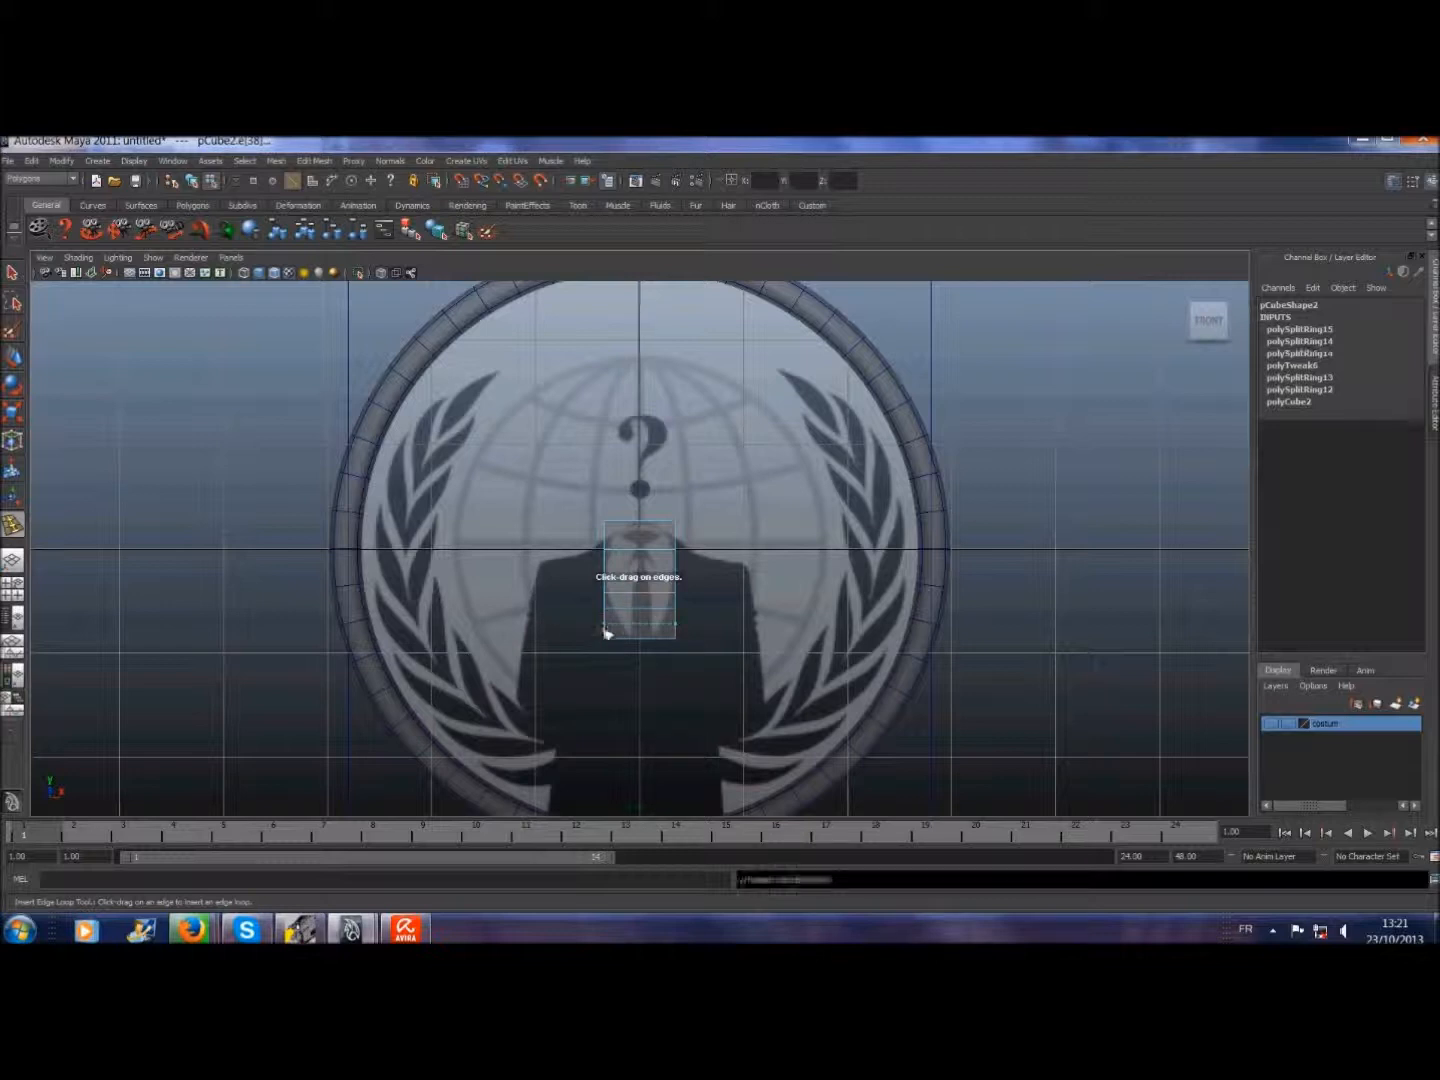
- Insert a vertical edge loop through the shirt cube's centre and move it slightly toward the tie's left side
{"action": "left_click", "coordinate": [630, 557]}
{"action": "left_click", "coordinate": [13, 357]}
{"action": "left_click_drag", "start_coordinate": [686, 586], "coordinate": [677, 585]}
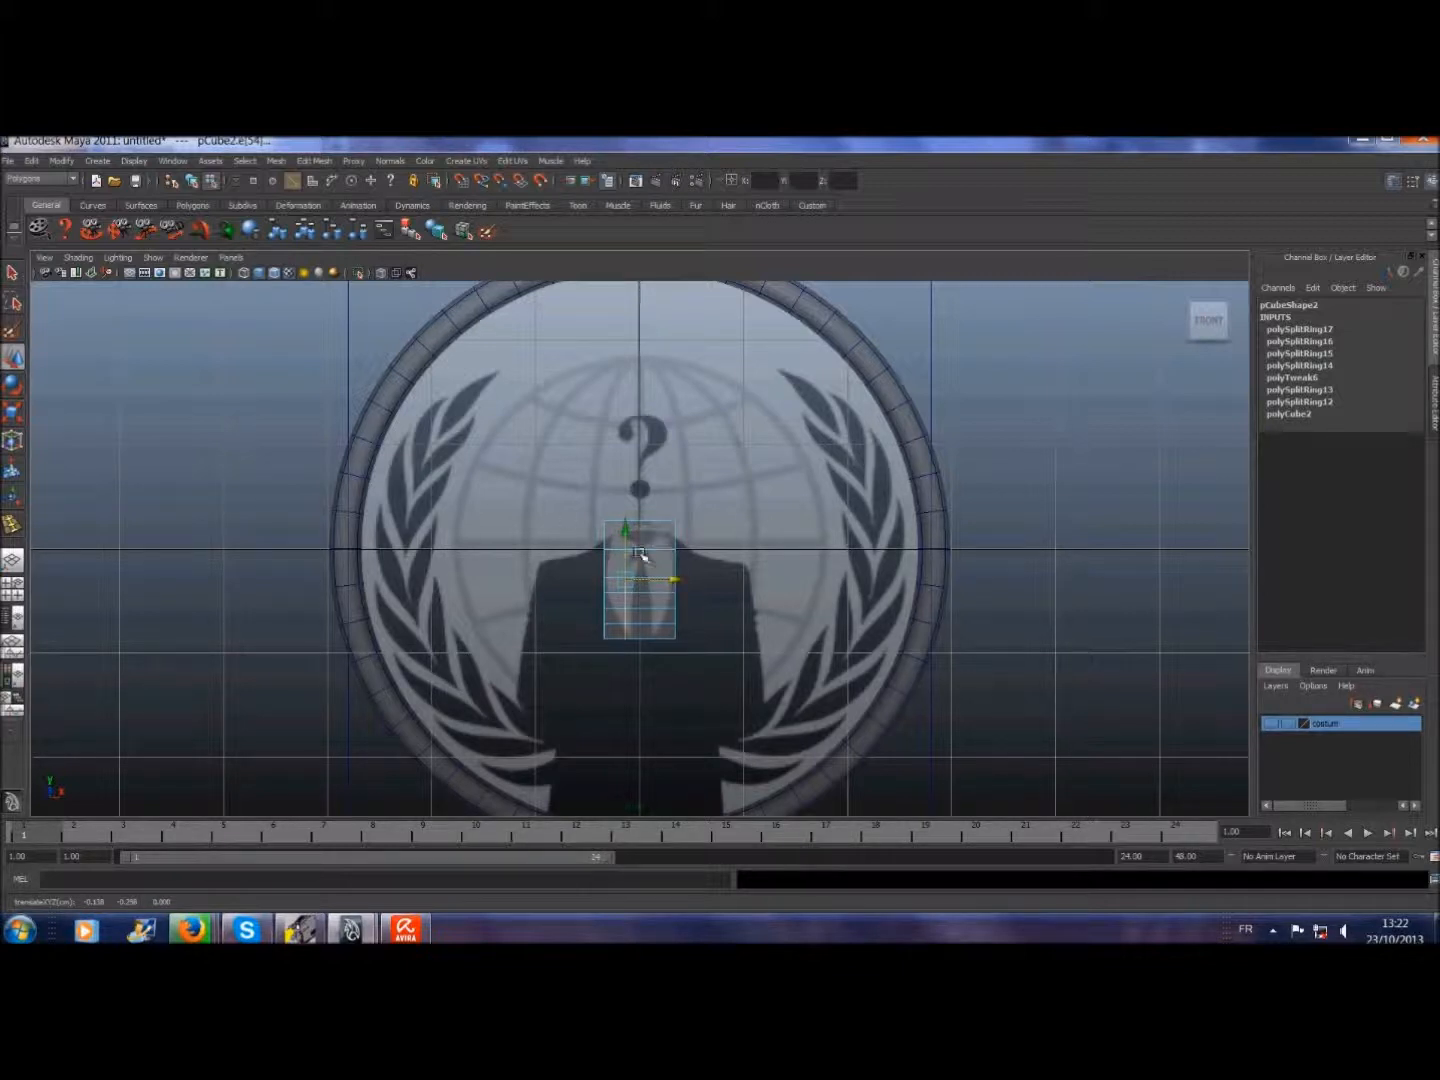
{"action": "left_click", "coordinate": [13, 275]}
- Insert a second vertical edge loop in the shirt cube, between the first vertical loop and the right edge
{"action": "left_click", "coordinate": [314, 161]}
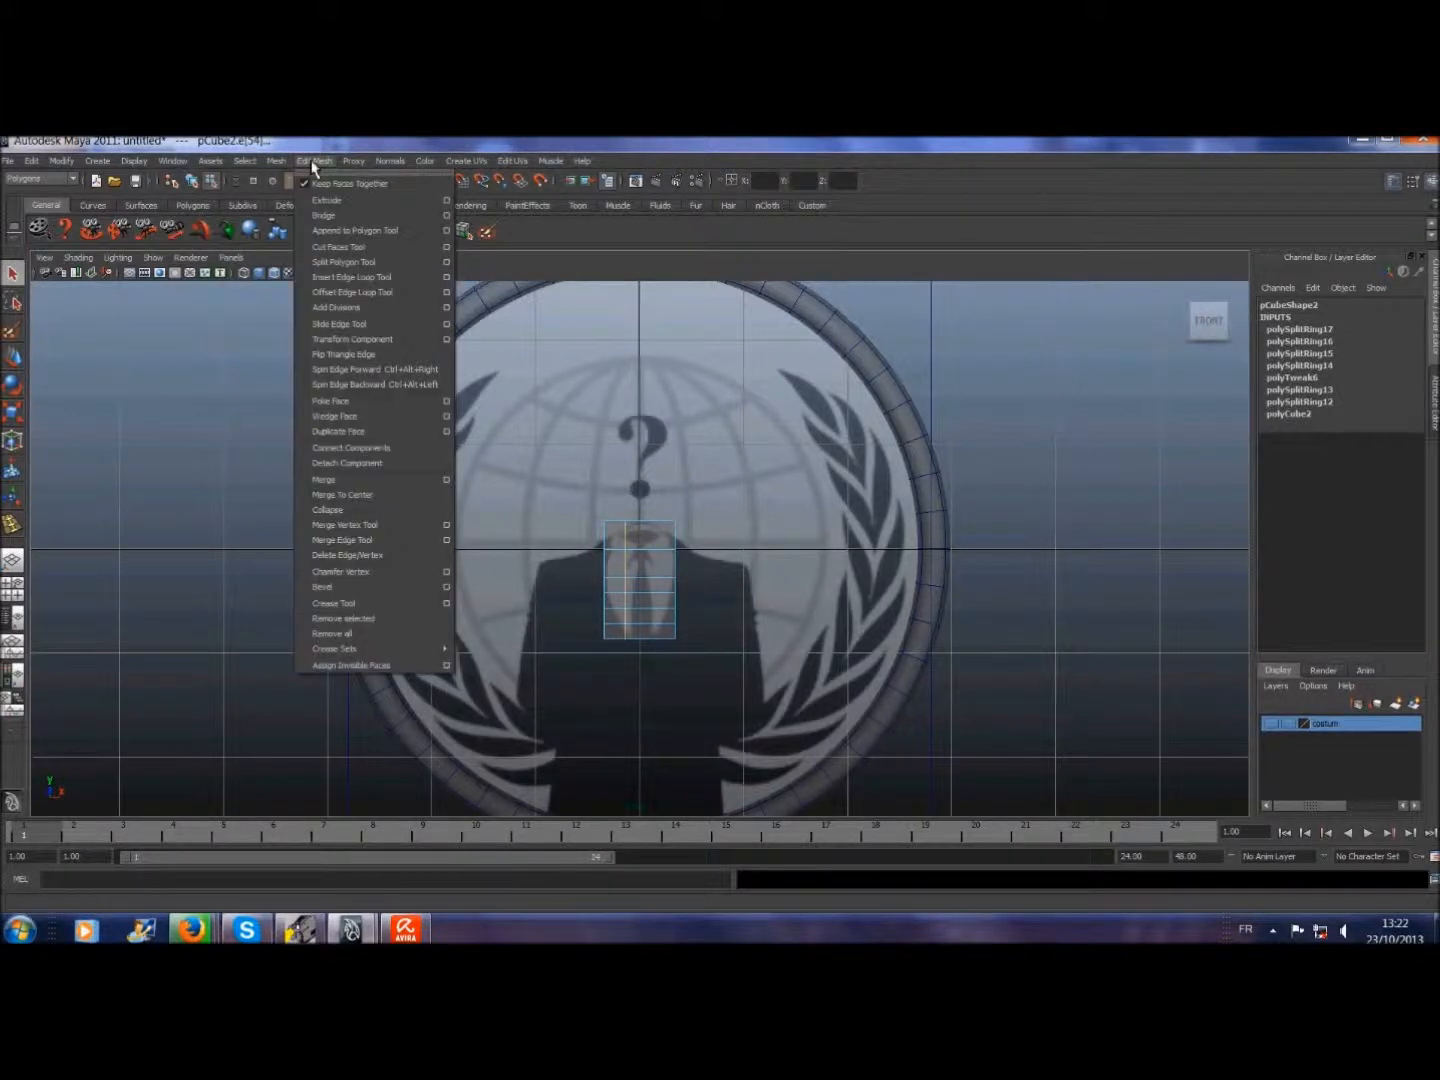
{"action": "left_click", "coordinate": [350, 277]}
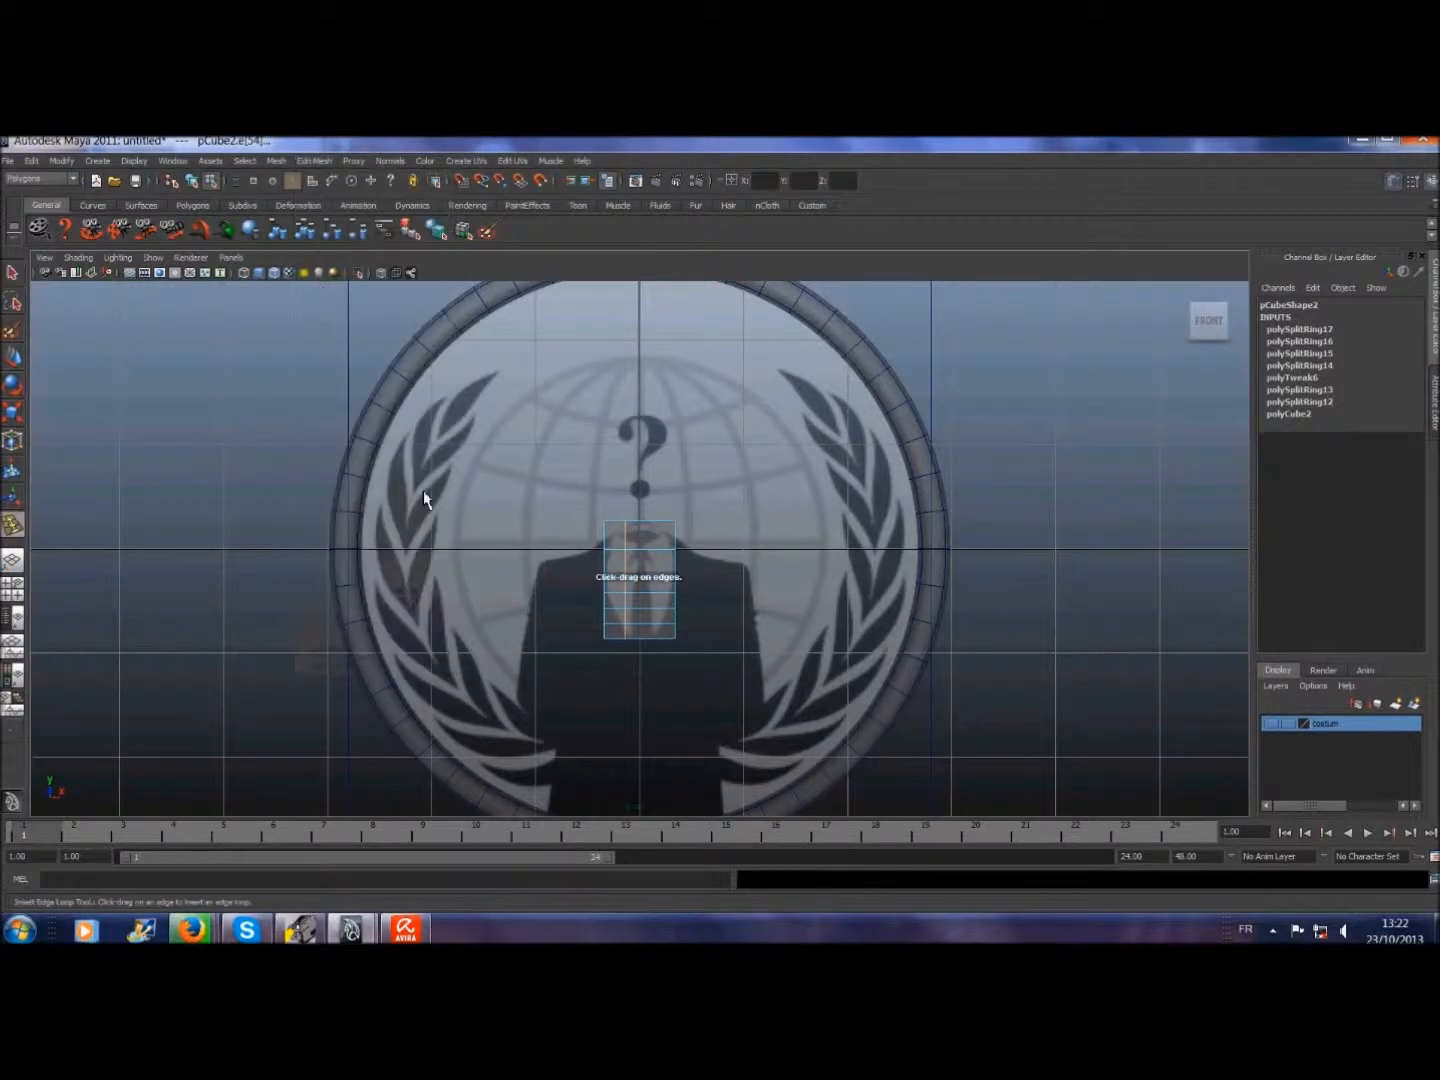
{"action": "left_click", "coordinate": [662, 556]}
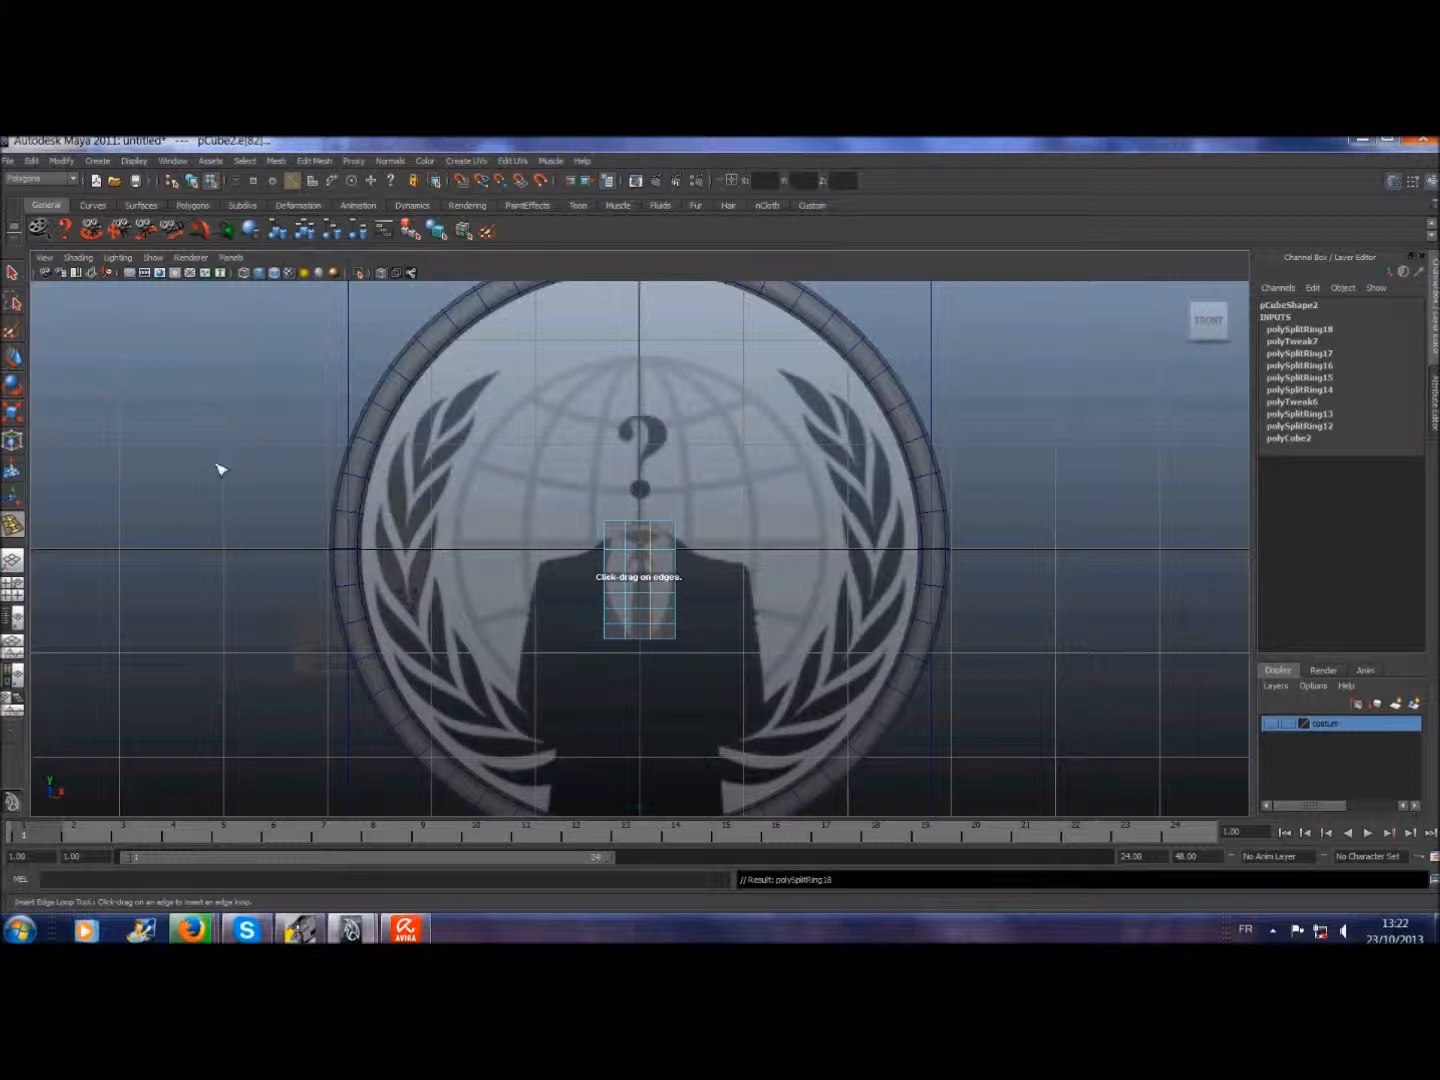
{"action": "left_click", "coordinate": [13, 274]}
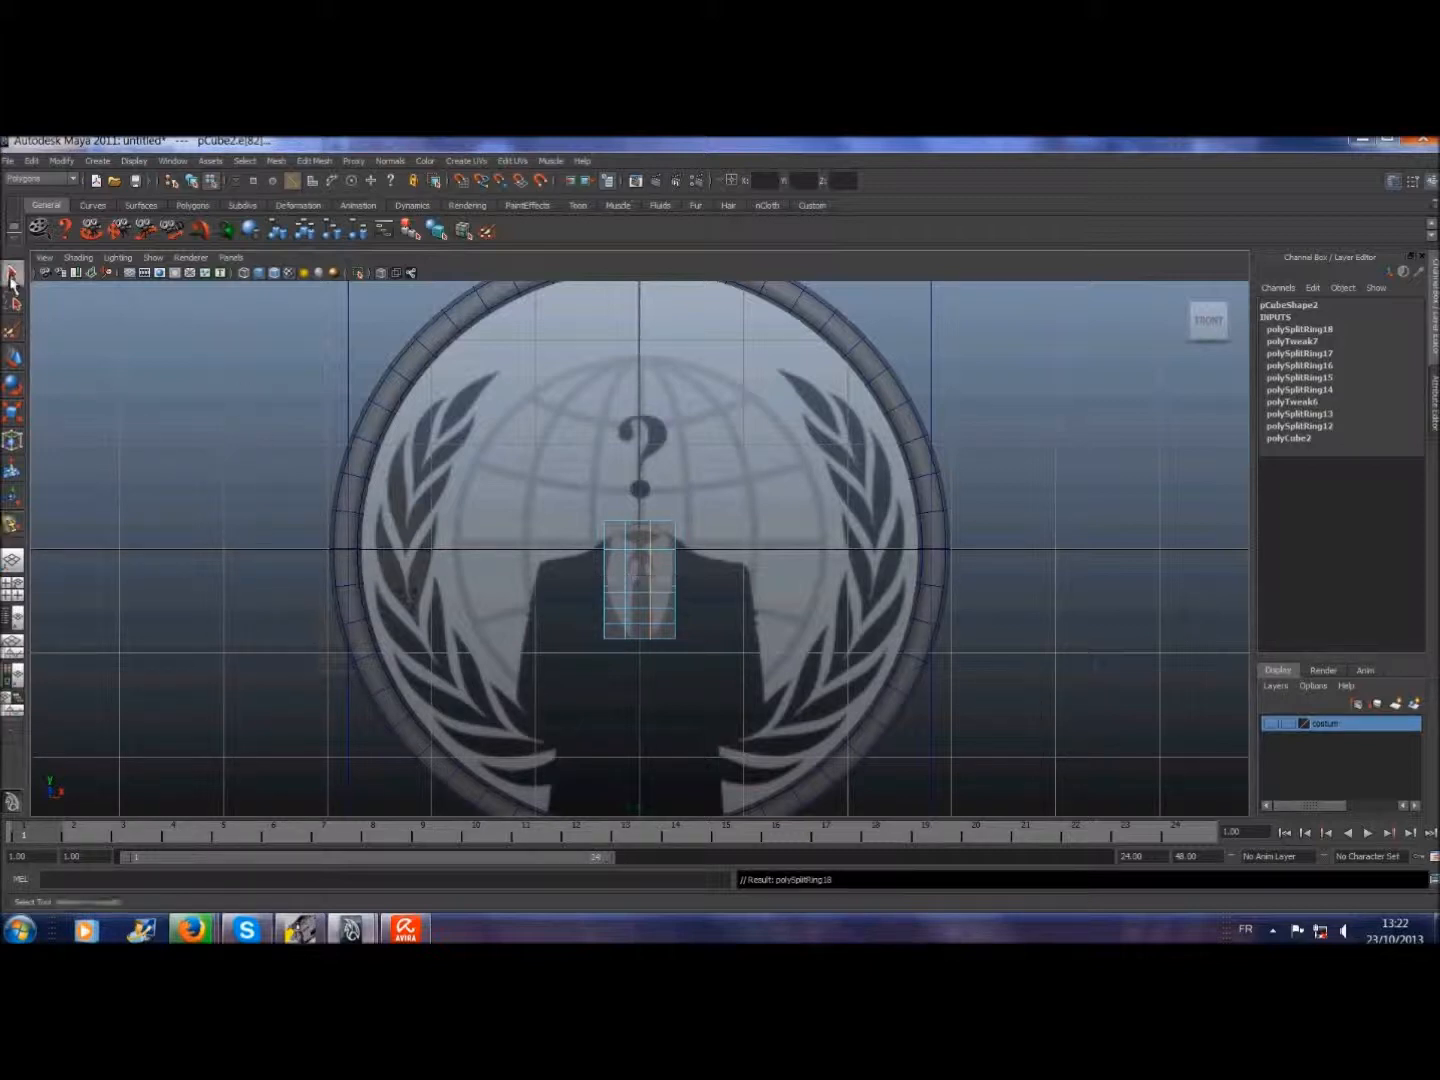
- Select the right vertical edge loop and move it slightly outward so it mirrors the left one
{"action": "scroll", "coordinate": [625, 572], "scroll_direction": "up", "scroll_amount": 4}
{"action": "scroll", "coordinate": [620, 578], "scroll_direction": "up", "scroll_amount": 3}
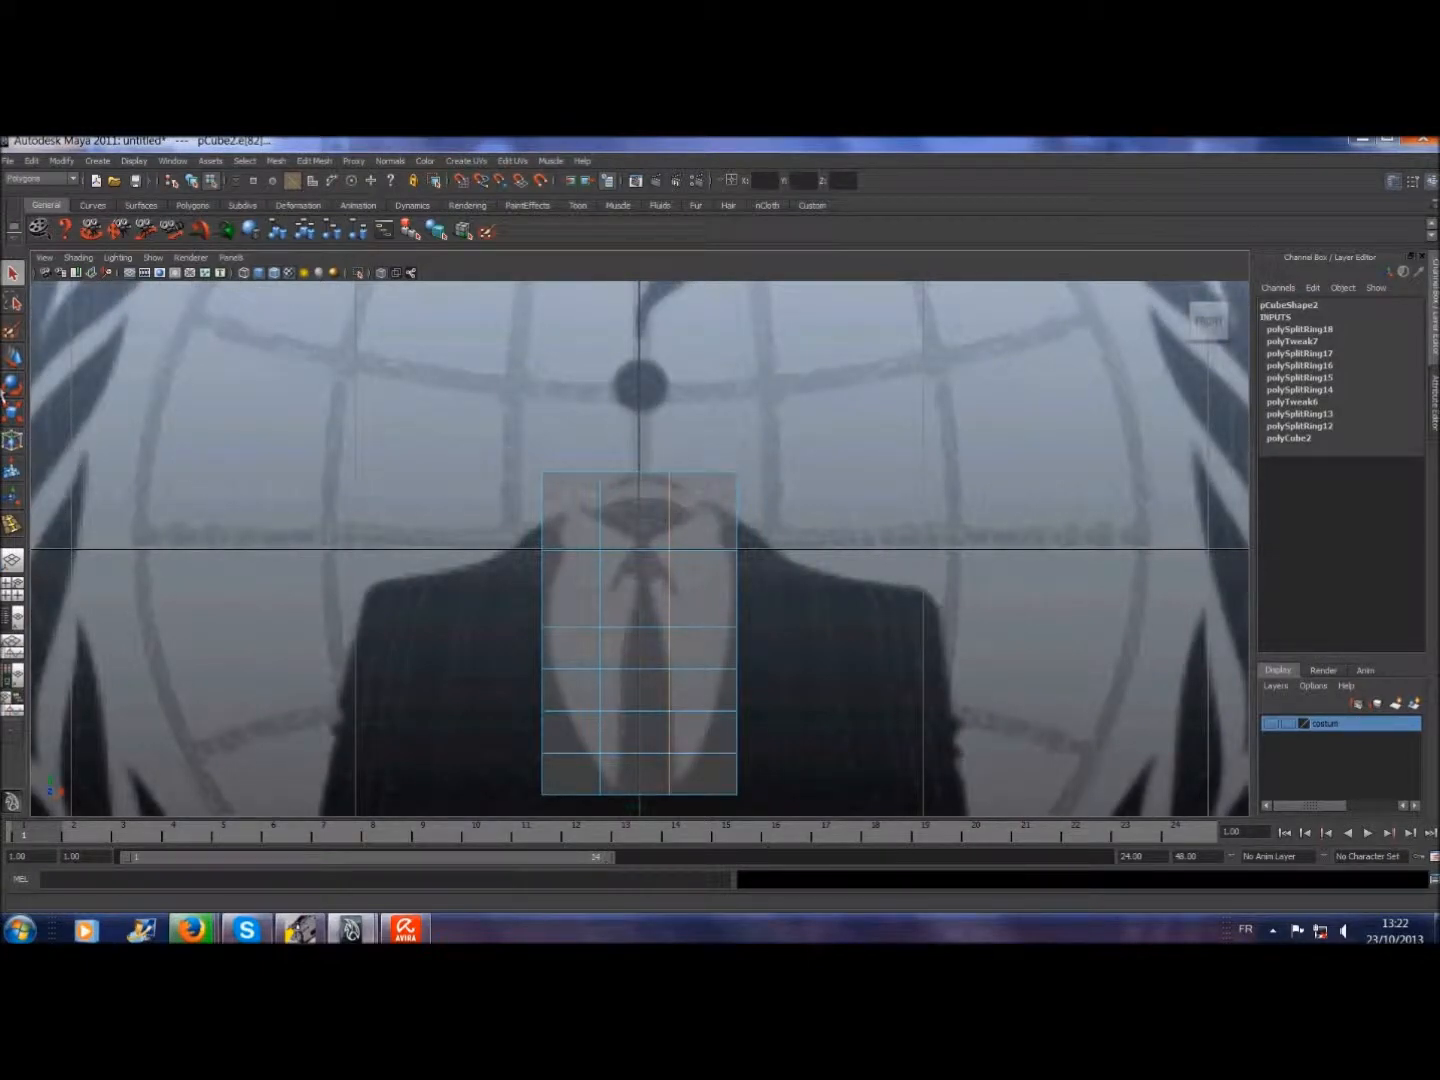
{"action": "left_click", "coordinate": [602, 511]}
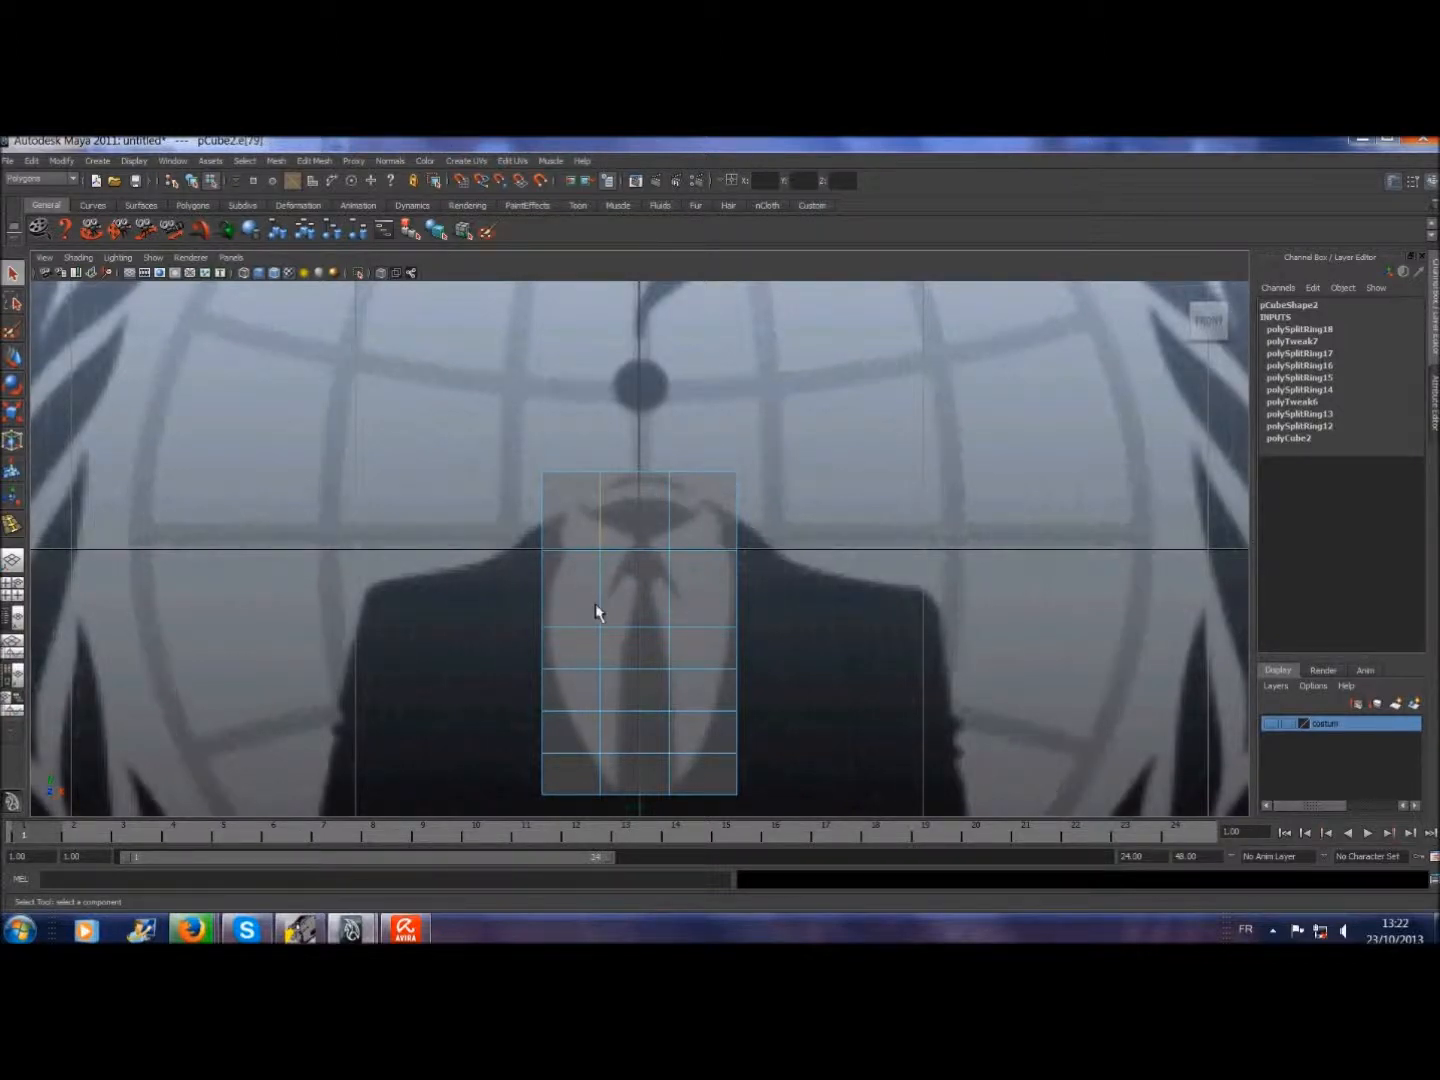
{"action": "left_click", "coordinate": [670, 501]}
{"action": "double_click", "coordinate": [670, 609]}
{"action": "left_click", "coordinate": [18, 358]}
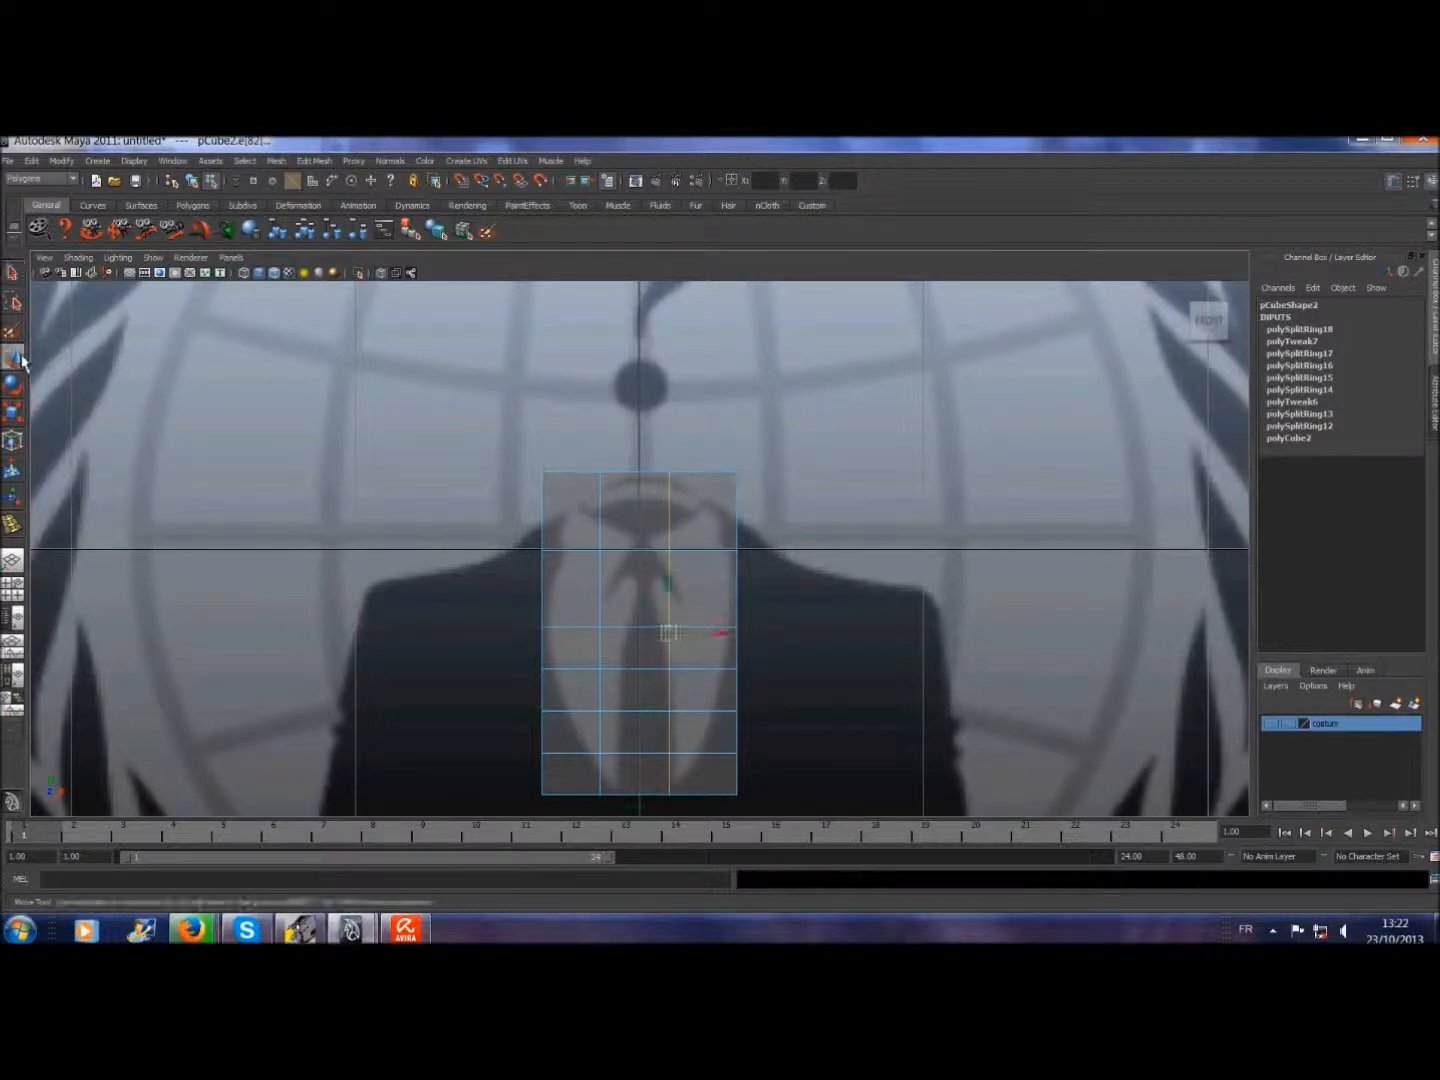
{"action": "left_click_drag", "start_coordinate": [720, 637], "coordinate": [728, 638]}
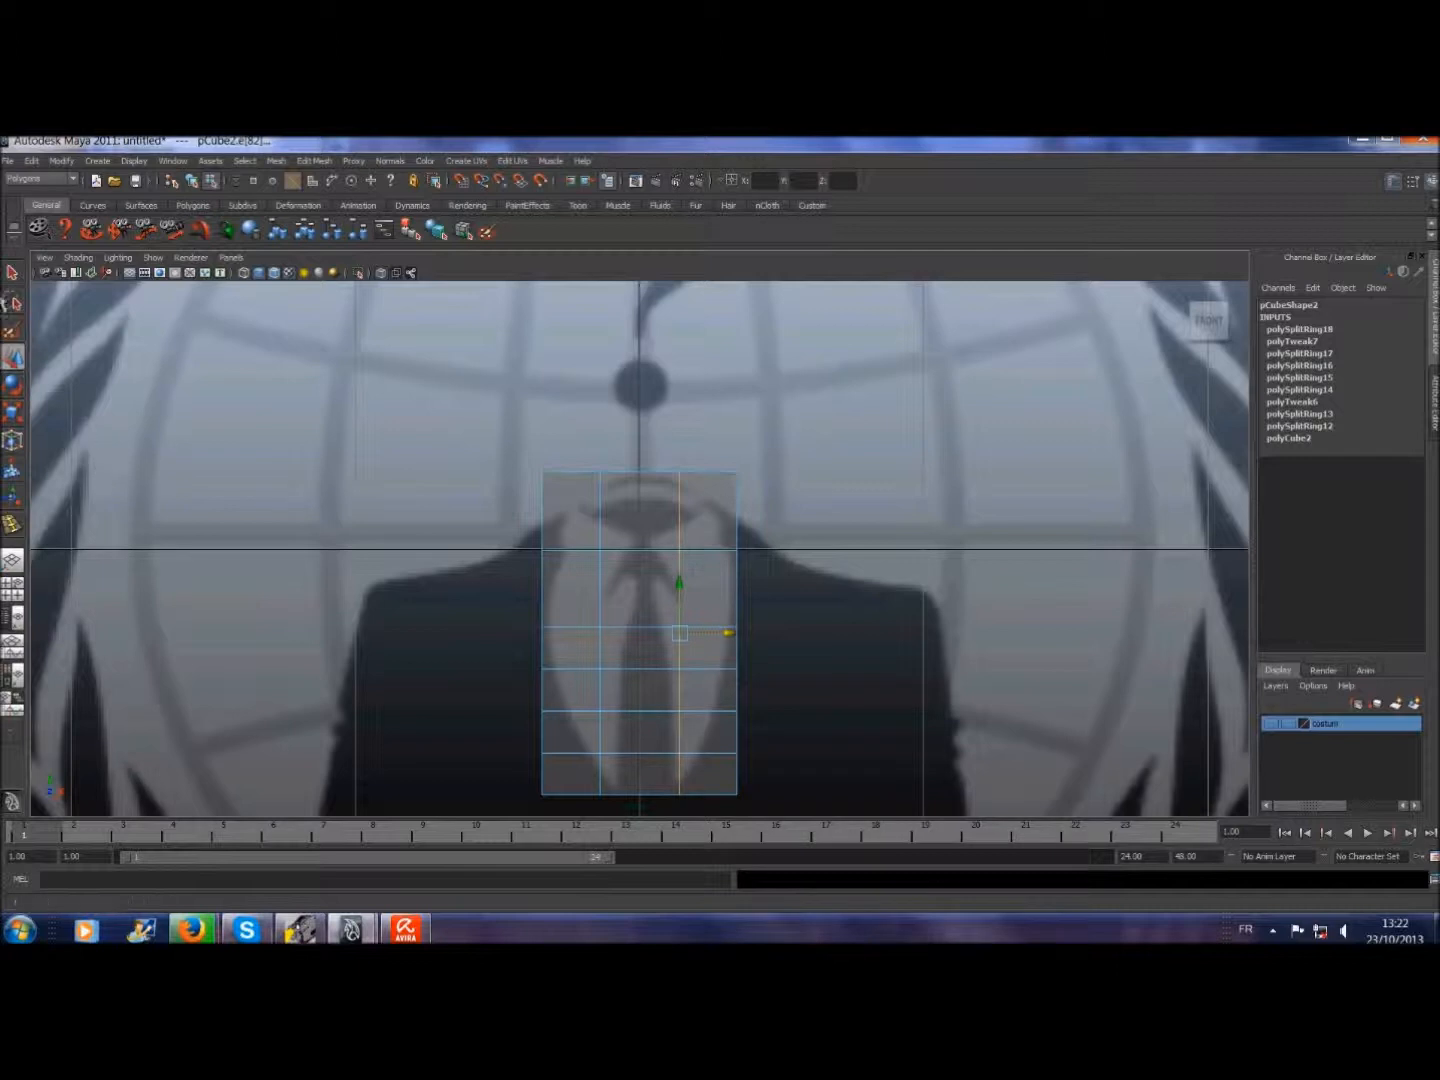
{"action": "left_click", "coordinate": [15, 276]}
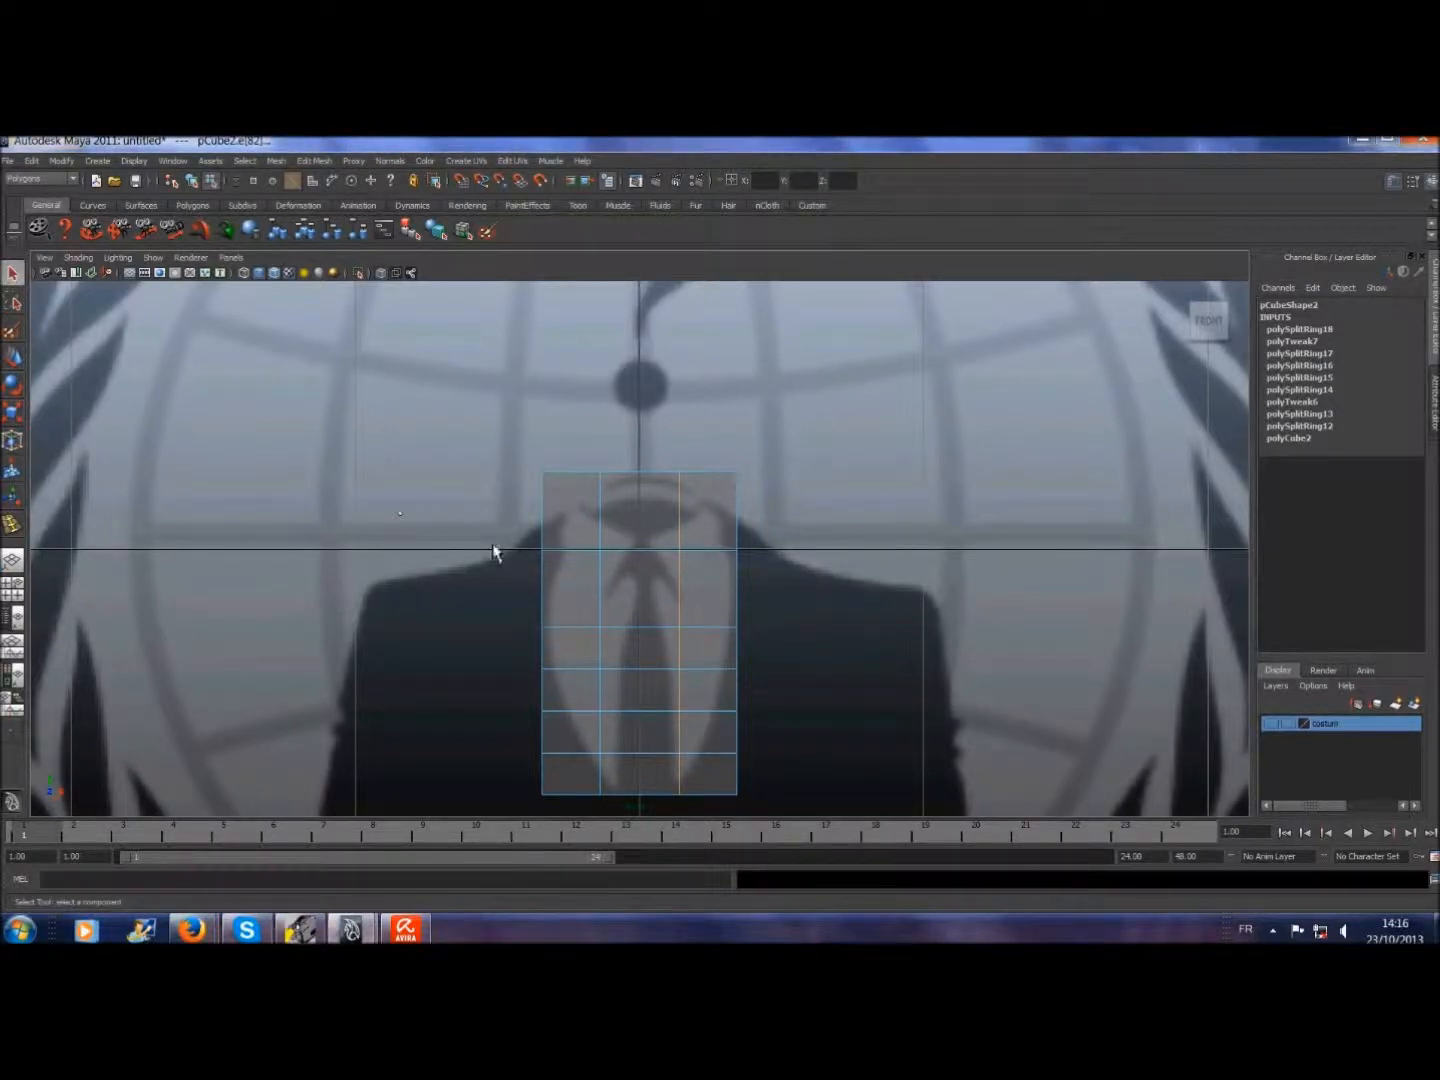
- Set the Insert Edge Loop Tool to relative distance from the edge and insert two horizontal loops across the cube's collar area
{"action": "key", "text": "F10"}
{"action": "left_click", "coordinate": [313, 161]}
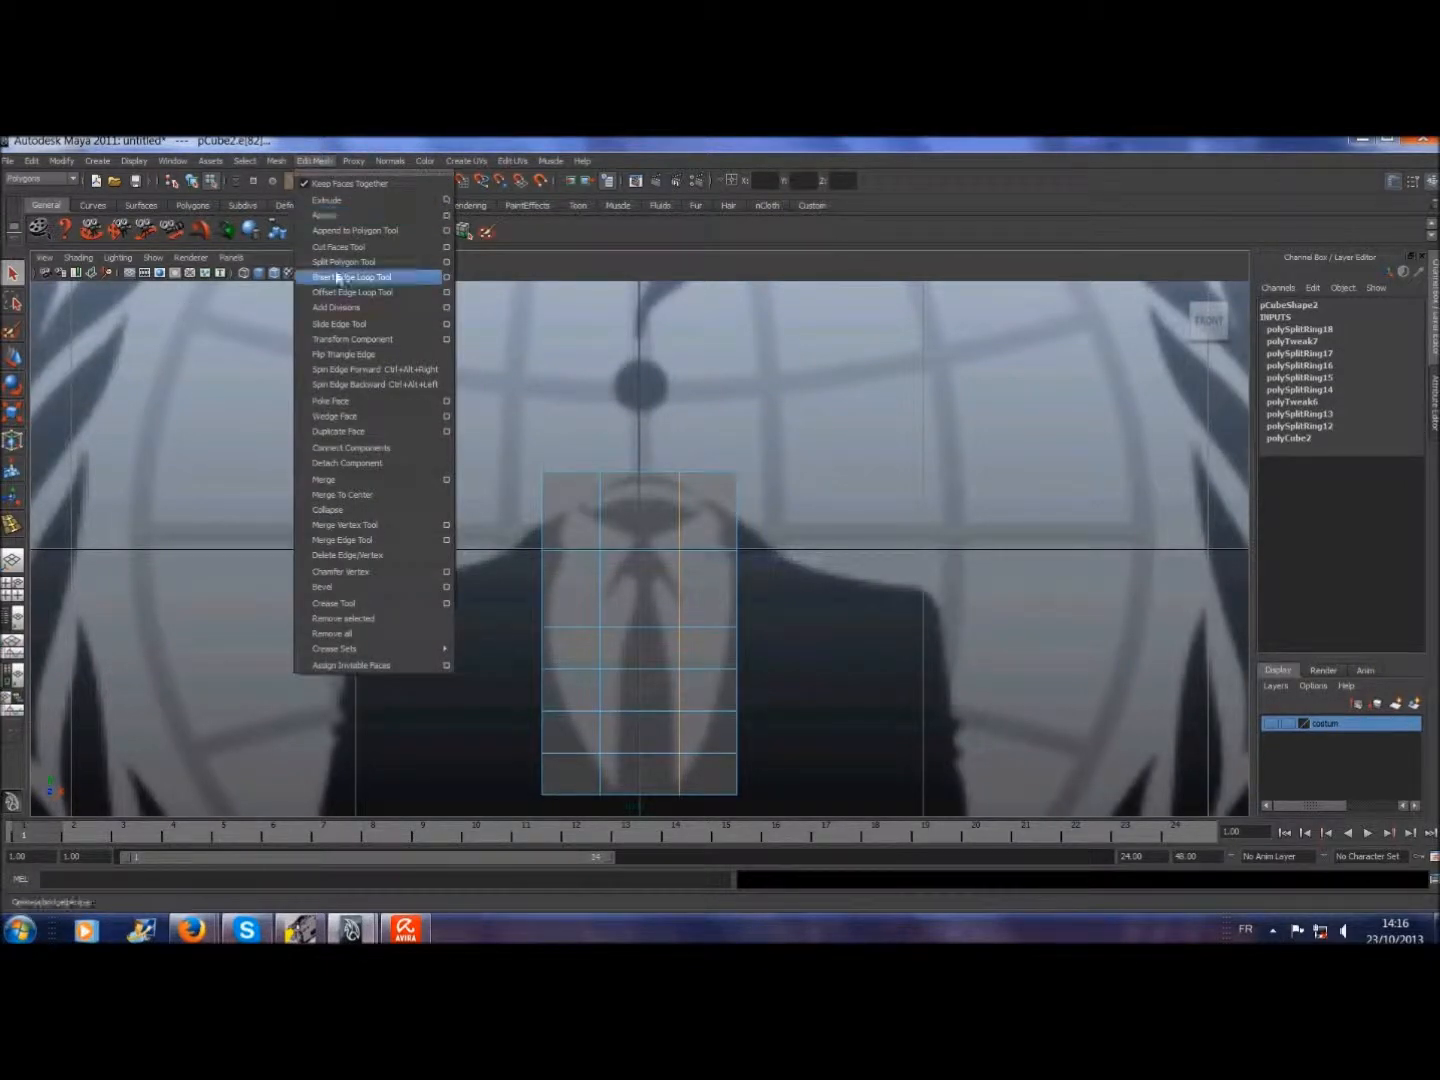
{"action": "left_click", "coordinate": [445, 279]}
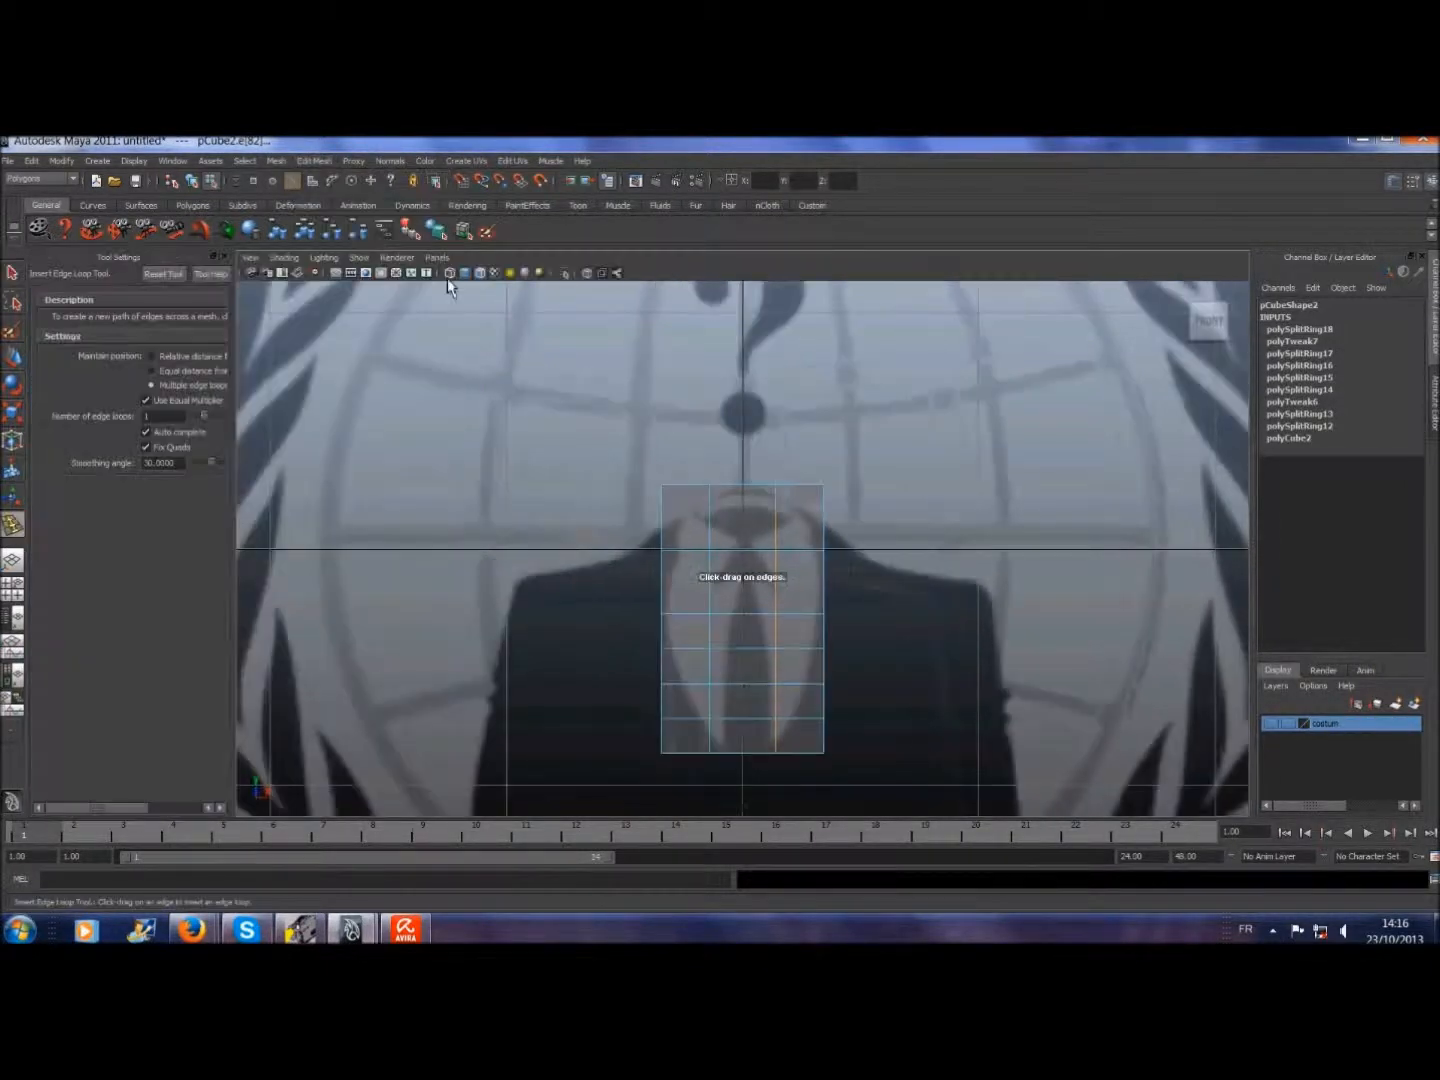
{"action": "left_click", "coordinate": [152, 356]}
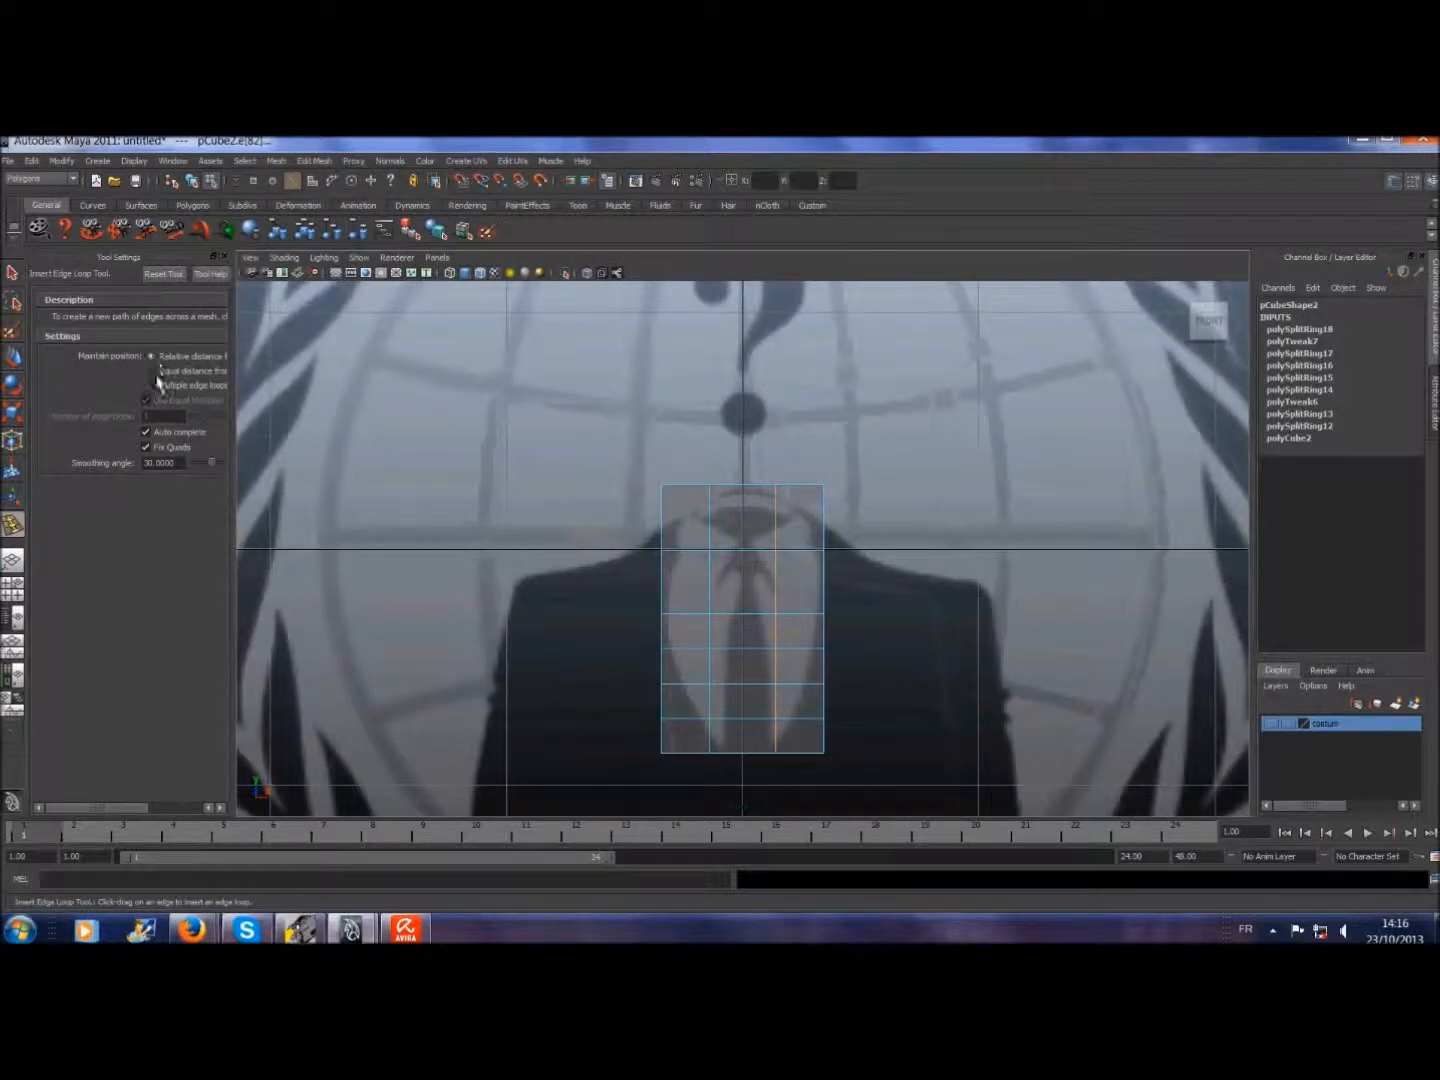
{"action": "left_click", "coordinate": [666, 537]}
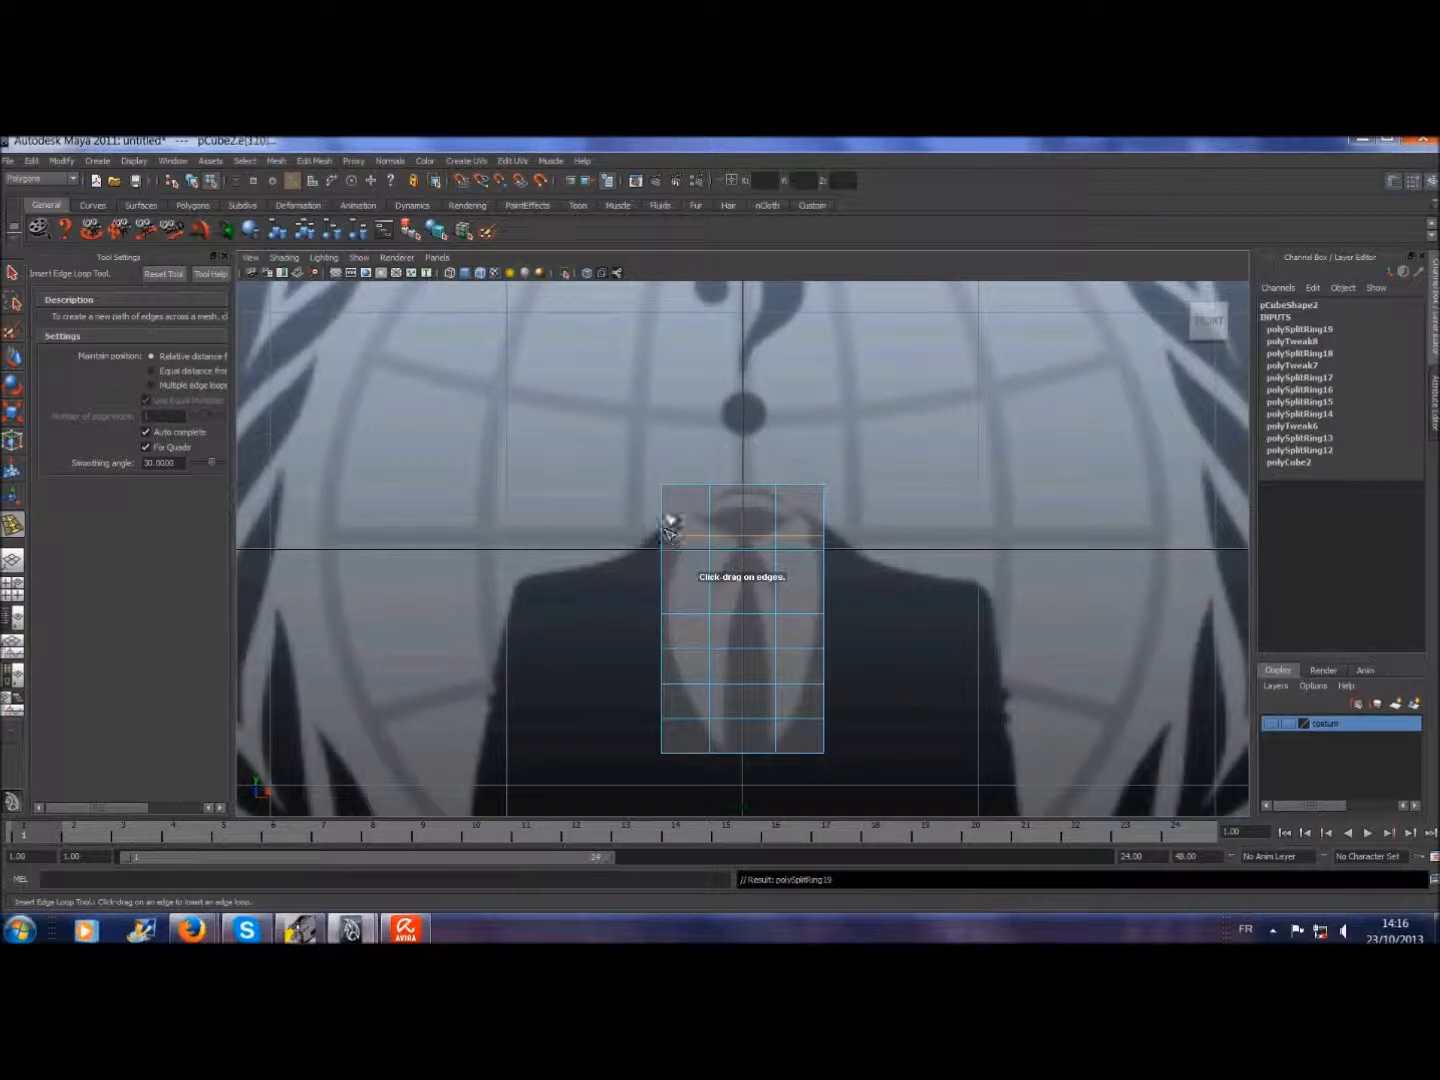
{"action": "left_click", "coordinate": [666, 506]}
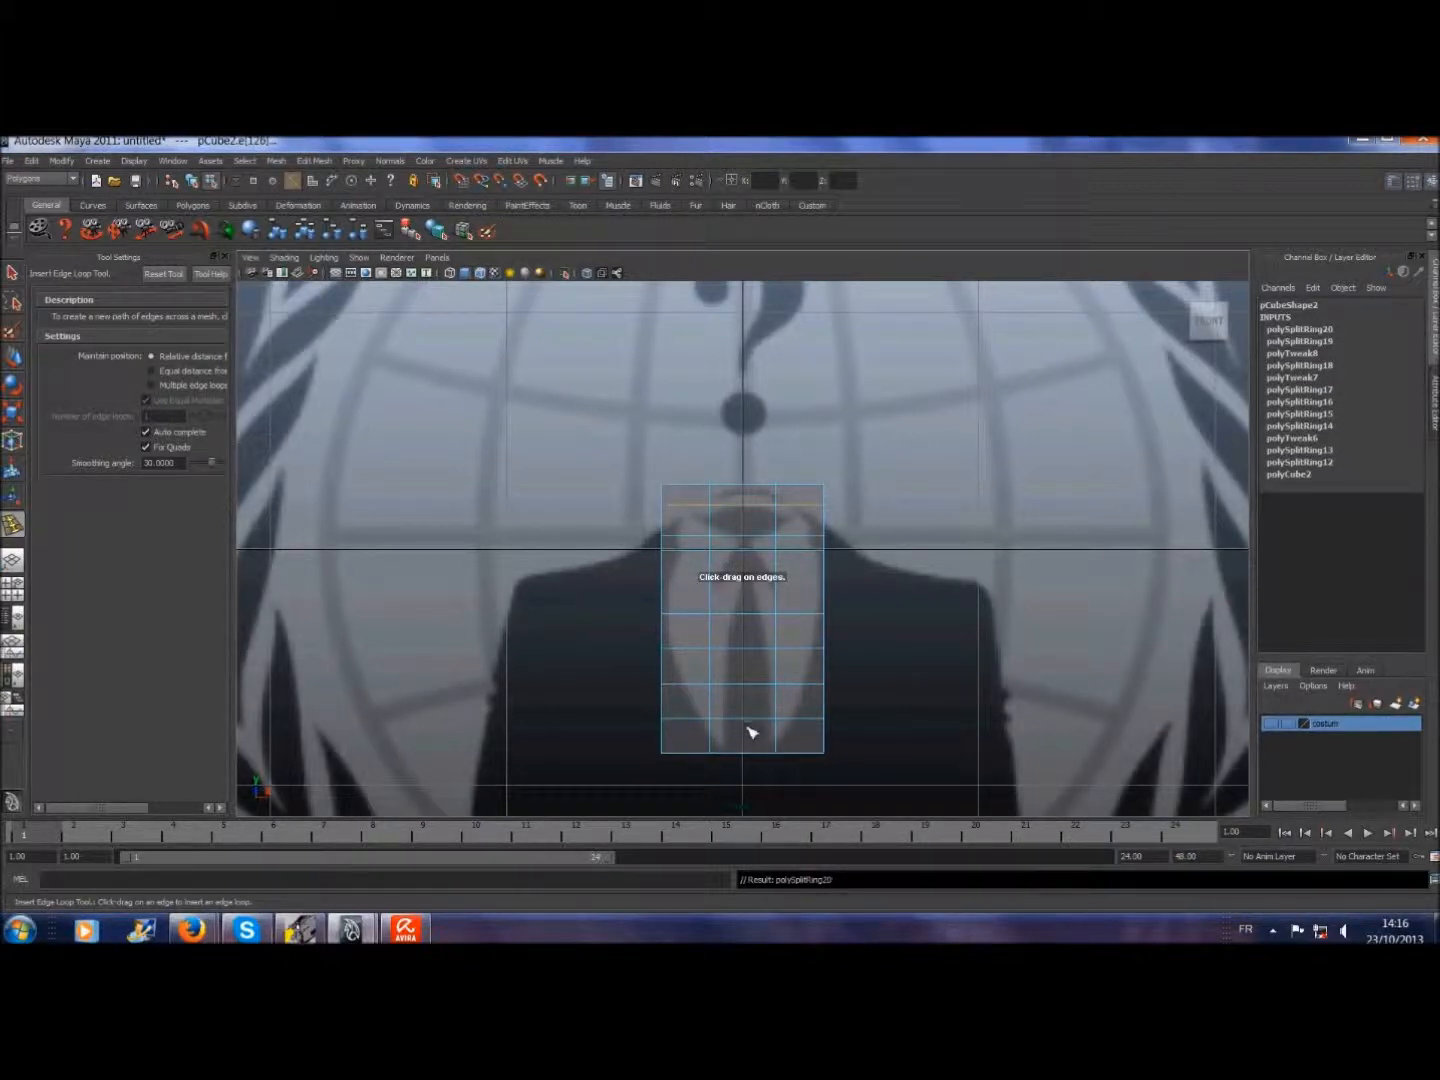
{"action": "left_click", "coordinate": [12, 272]}
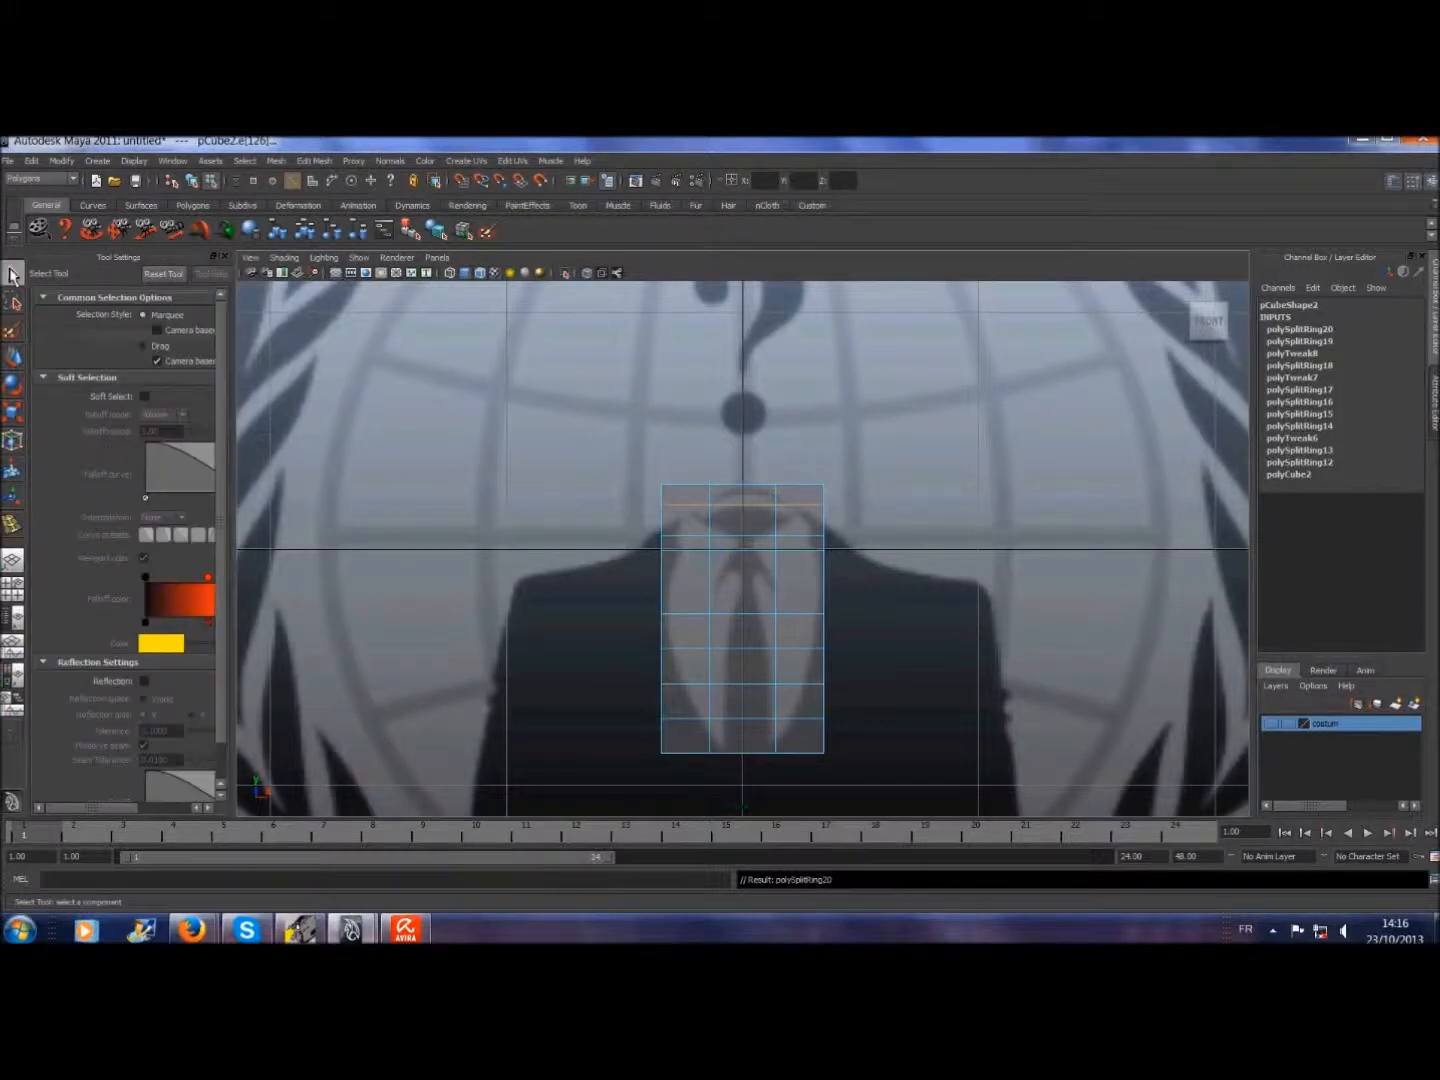
{"action": "left_click", "coordinate": [224, 258]}
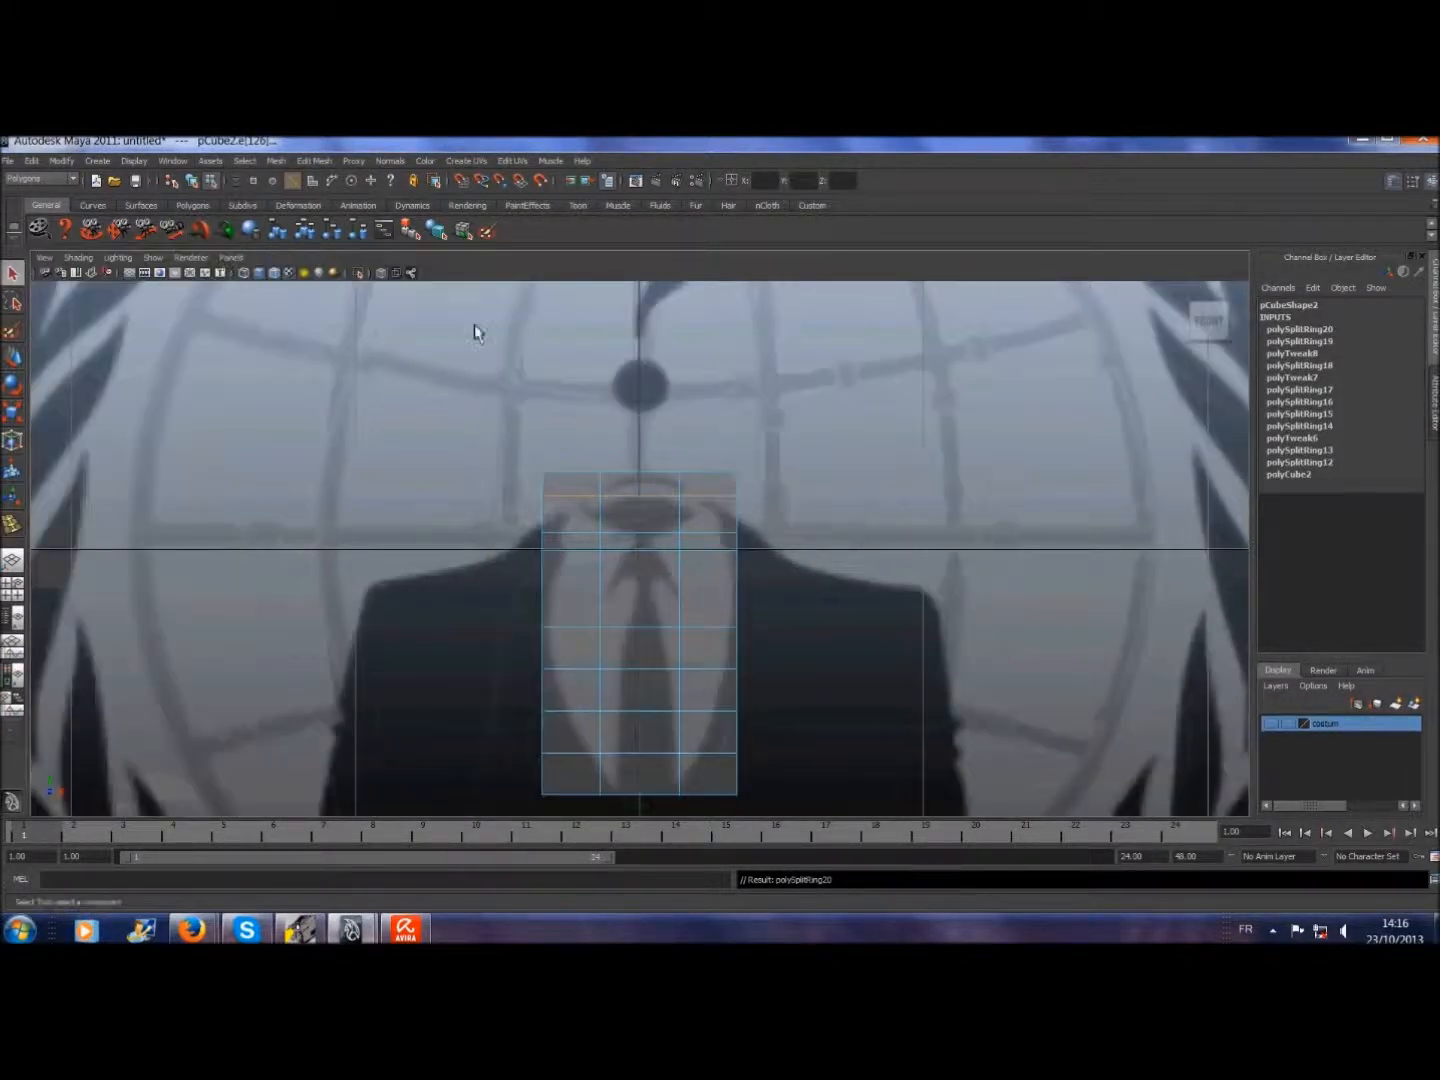
- Switch the cube to vertex selection and scale the first vertex row below the middle loop narrower to fit the shirt
{"action": "left_click", "coordinate": [253, 162]}
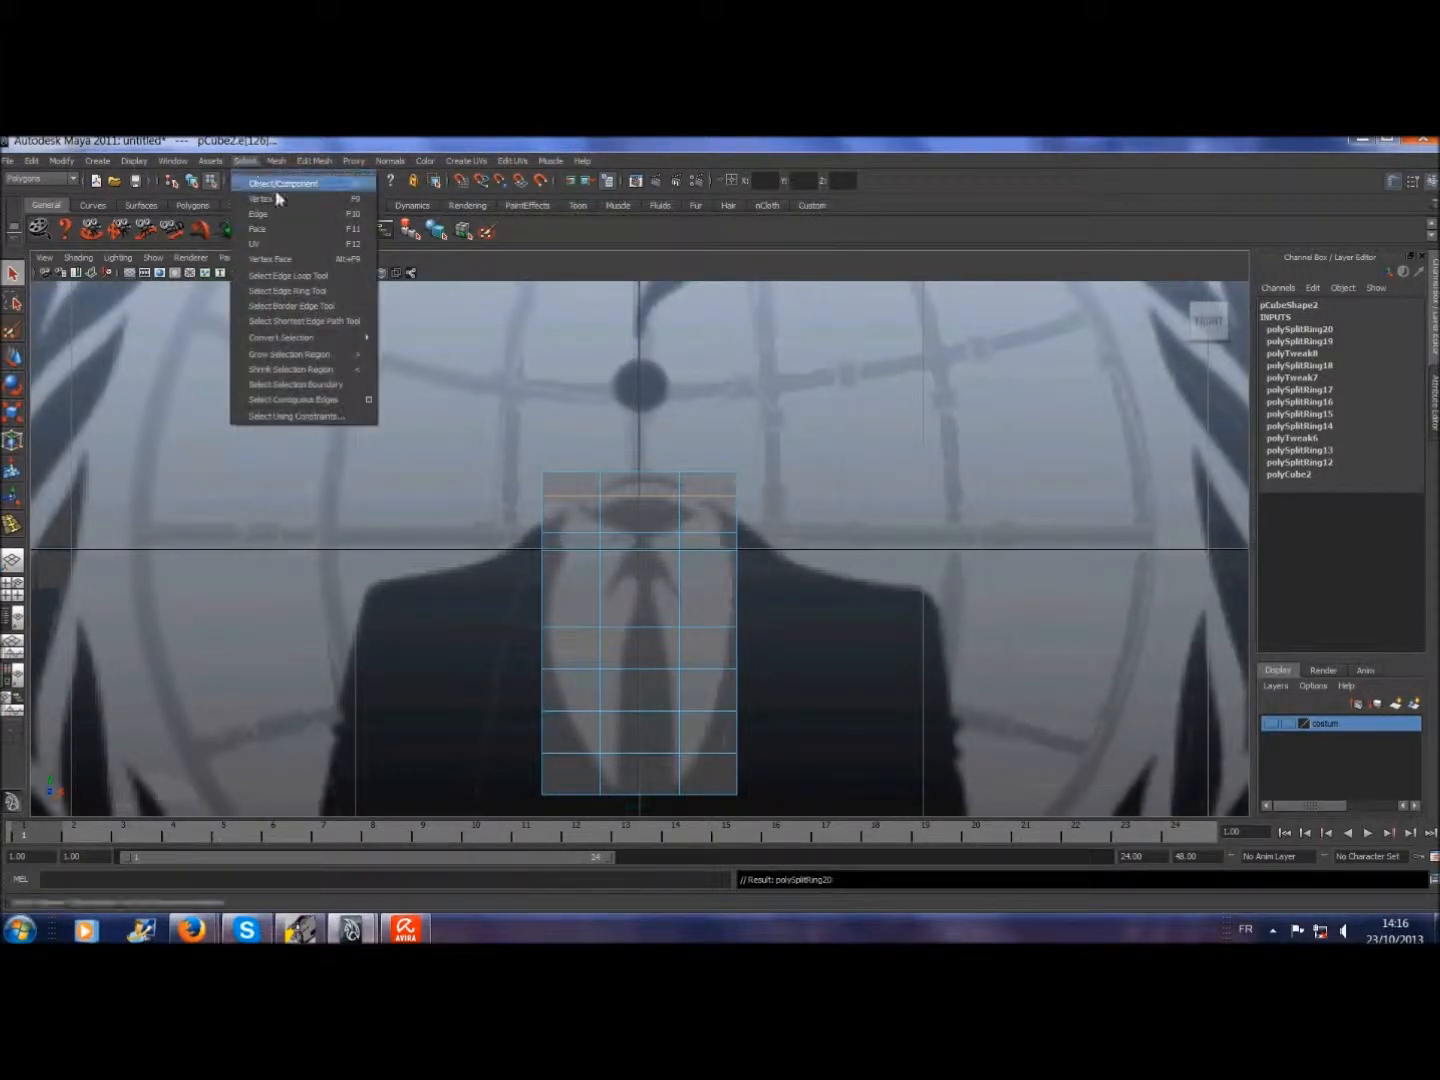
{"action": "left_click", "coordinate": [272, 184]}
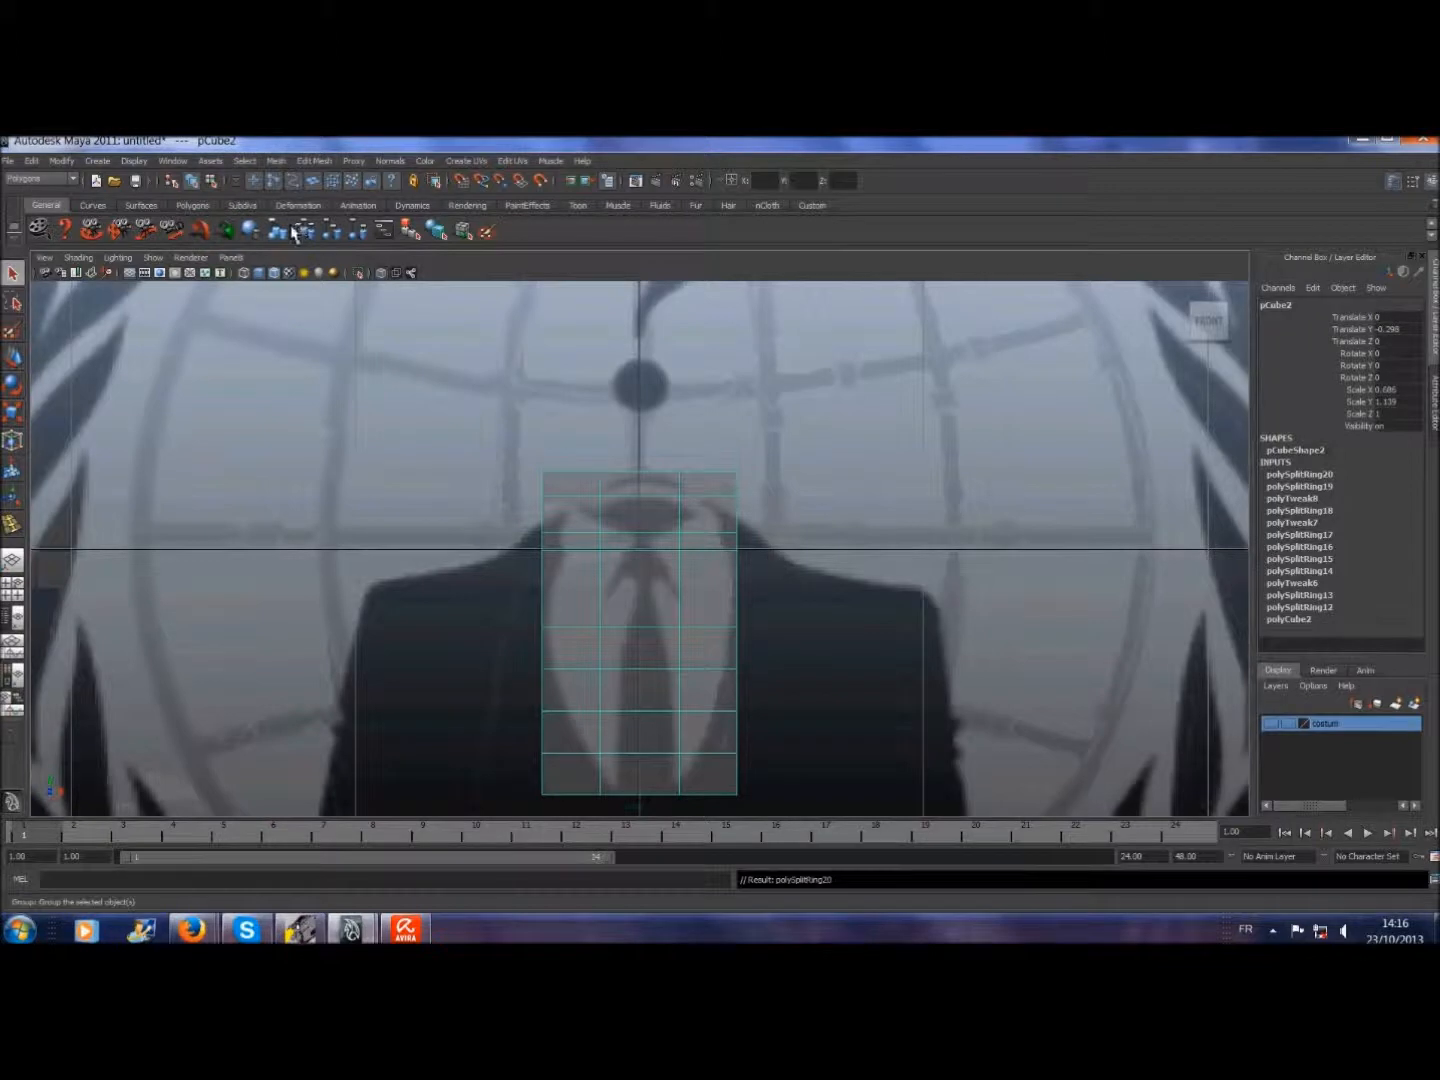
{"action": "left_click", "coordinate": [253, 163]}
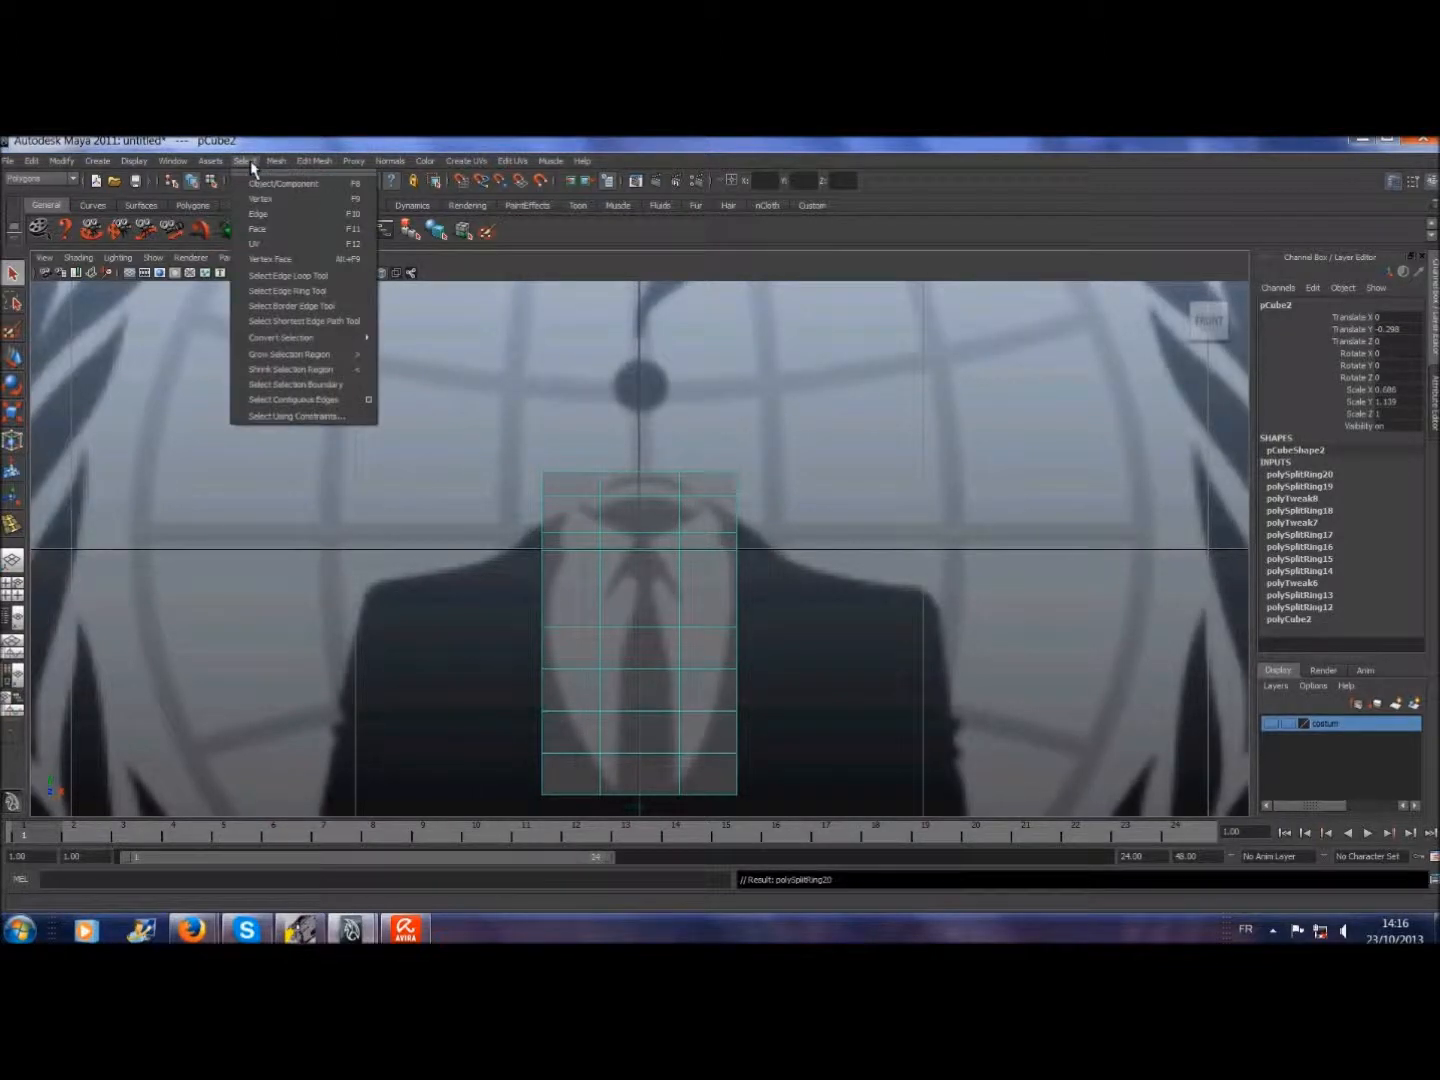
{"action": "left_click", "coordinate": [262, 214]}
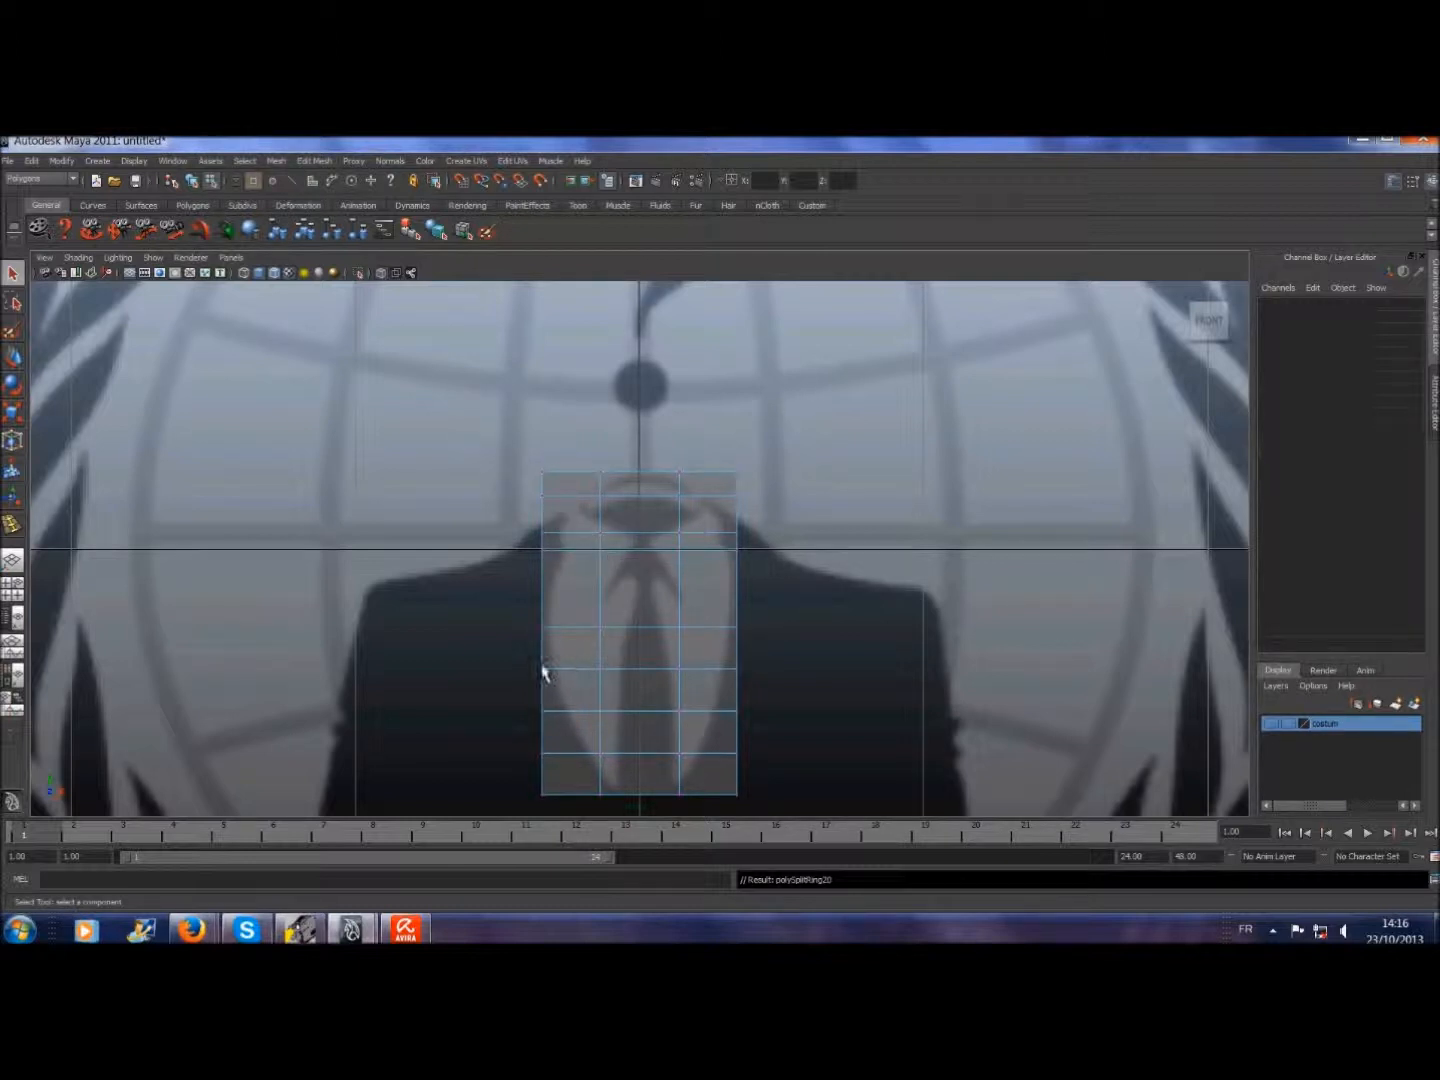
{"action": "left_click_drag", "start_coordinate": [526, 660], "coordinate": [772, 700]}
{"action": "key", "text": "r"}
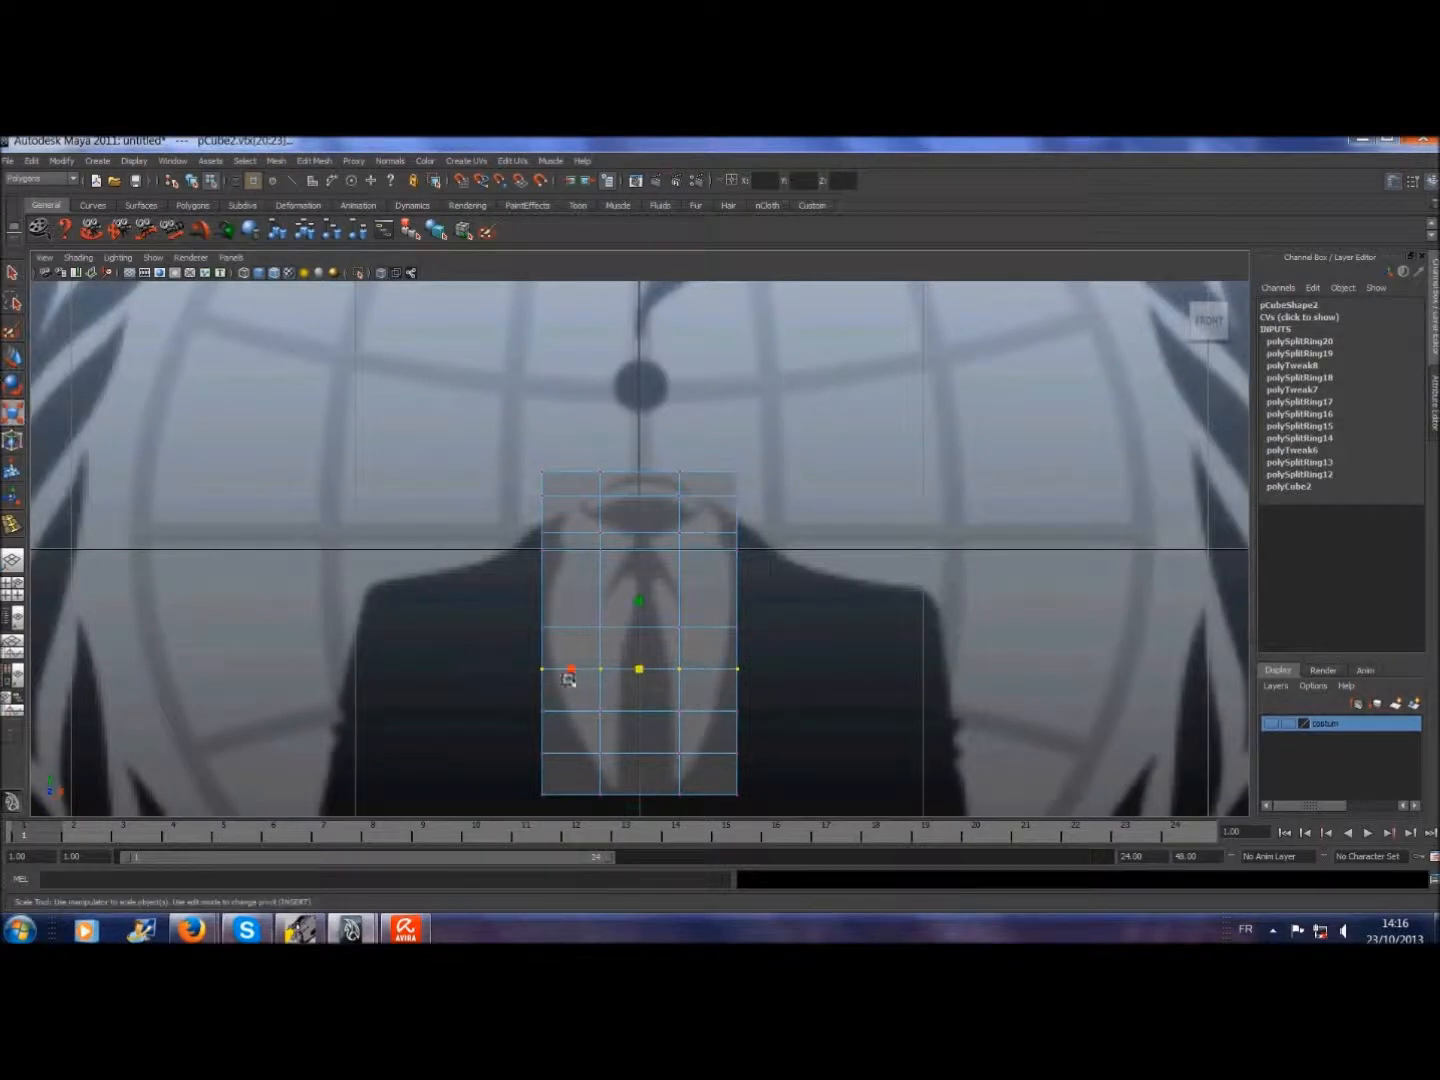
{"action": "left_click_drag", "start_coordinate": [568, 673], "coordinate": [581, 675]}
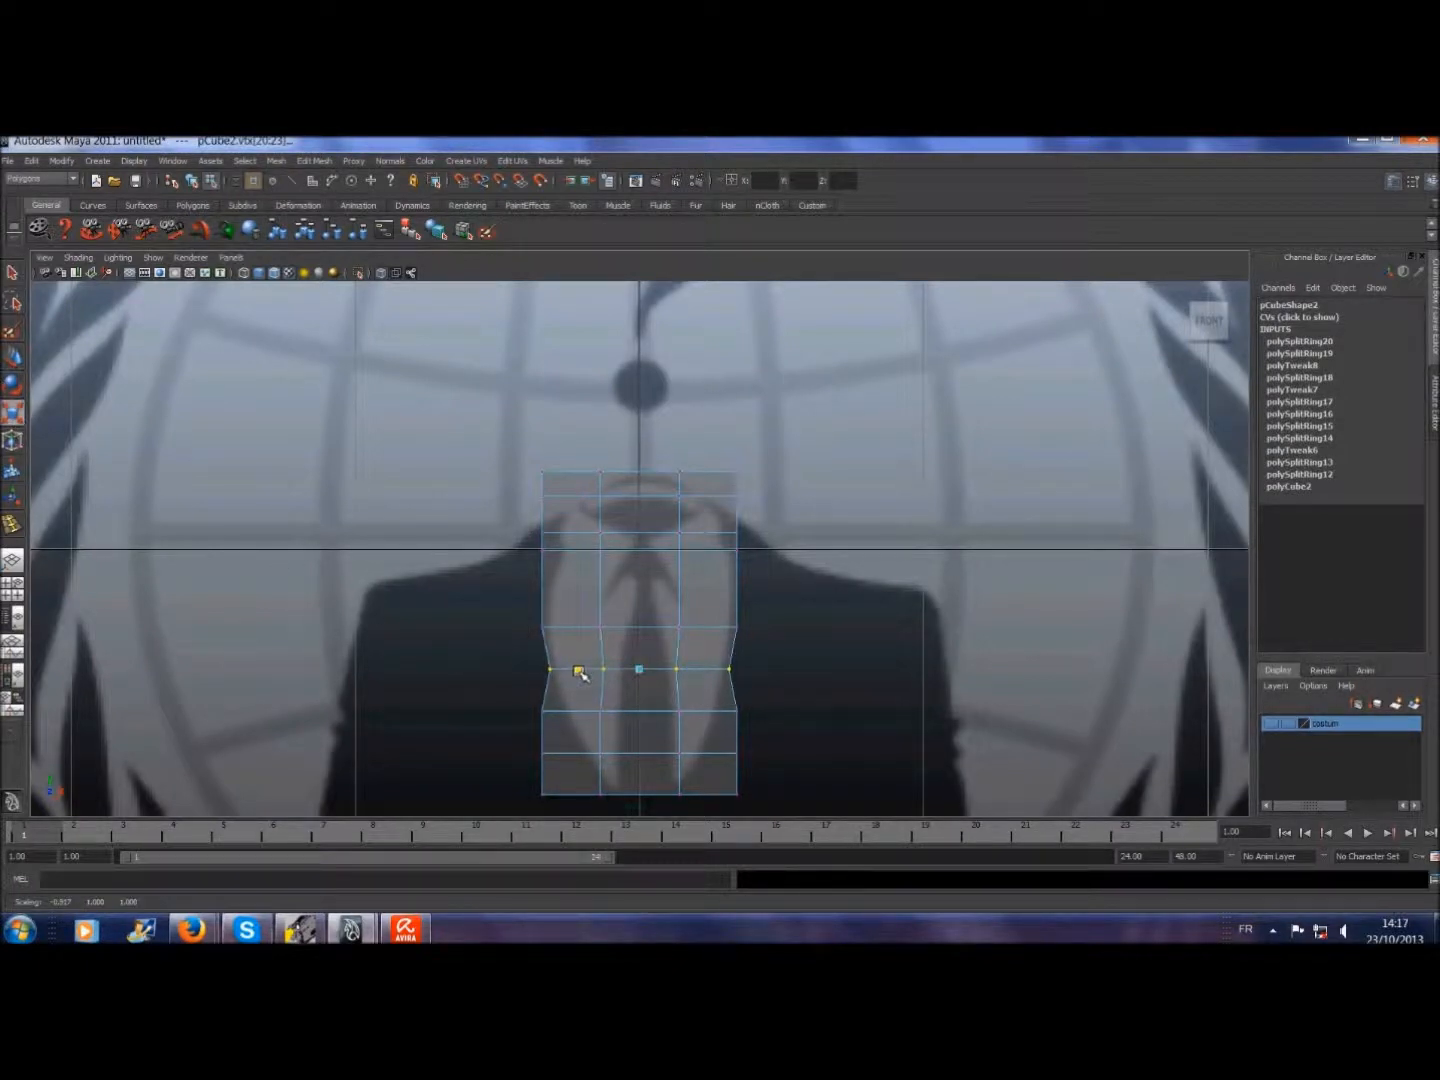
- Scale the three lowest vertex rows progressively narrower in X so they follow the shirt's tapering outline
{"action": "left_click_drag", "start_coordinate": [510, 703], "coordinate": [776, 731]}
{"action": "left_click_drag", "start_coordinate": [572, 713], "coordinate": [791, 765]}
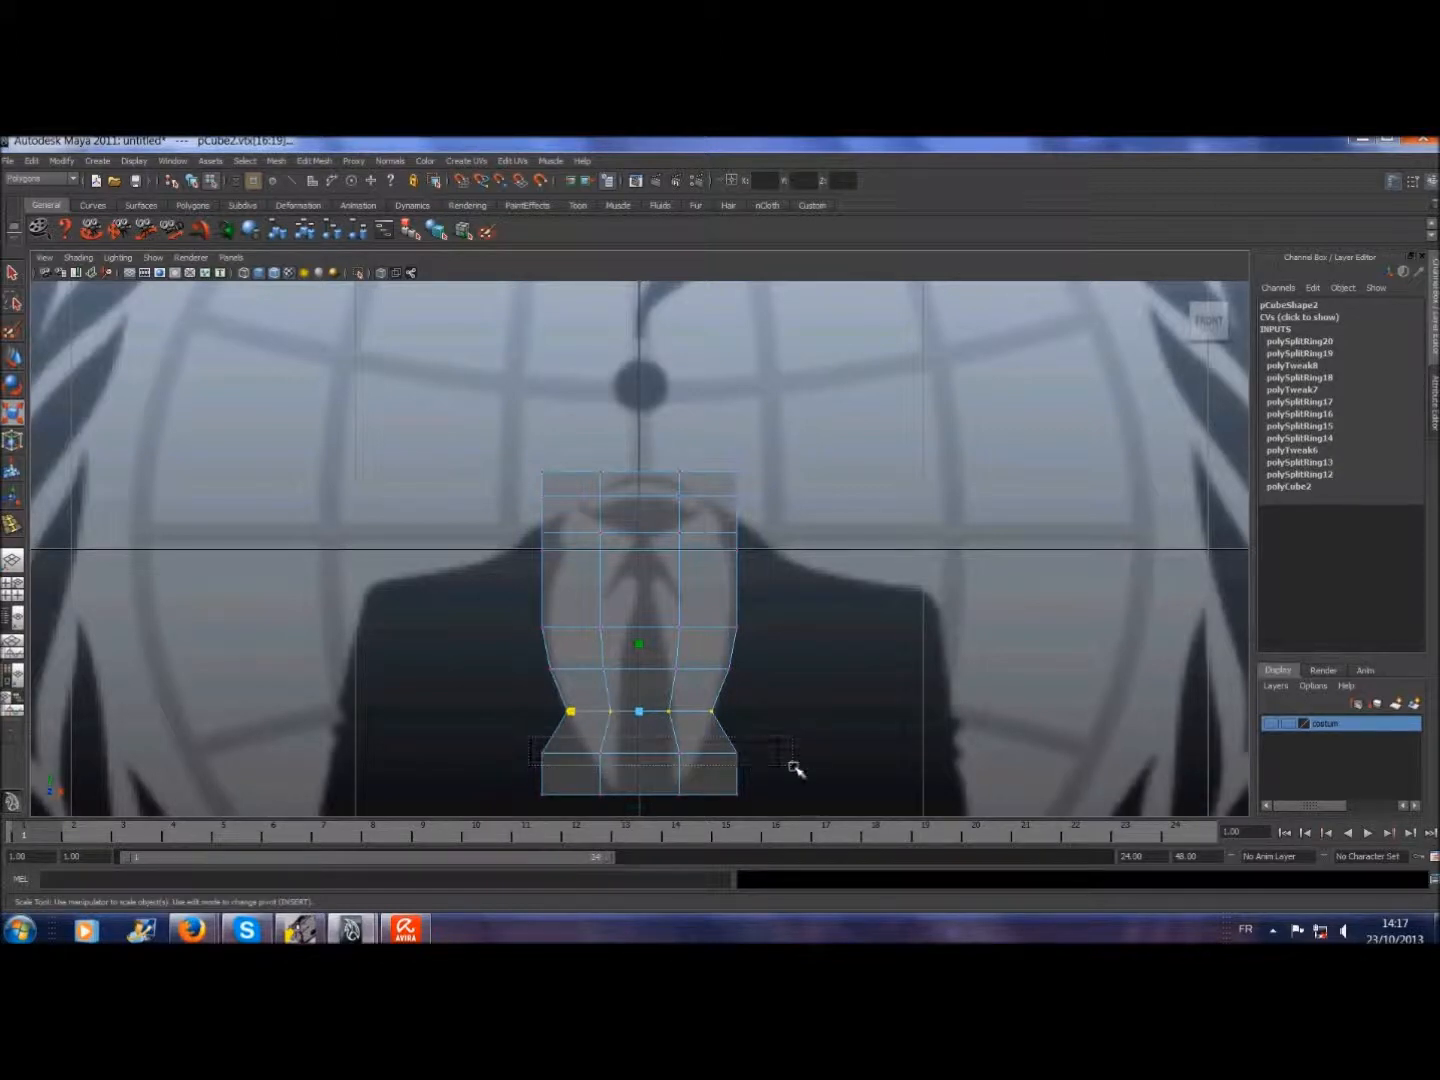
{"action": "left_click_drag", "start_coordinate": [575, 757], "coordinate": [810, 832]}
{"action": "left_click_drag", "start_coordinate": [571, 796], "coordinate": [625, 805]}
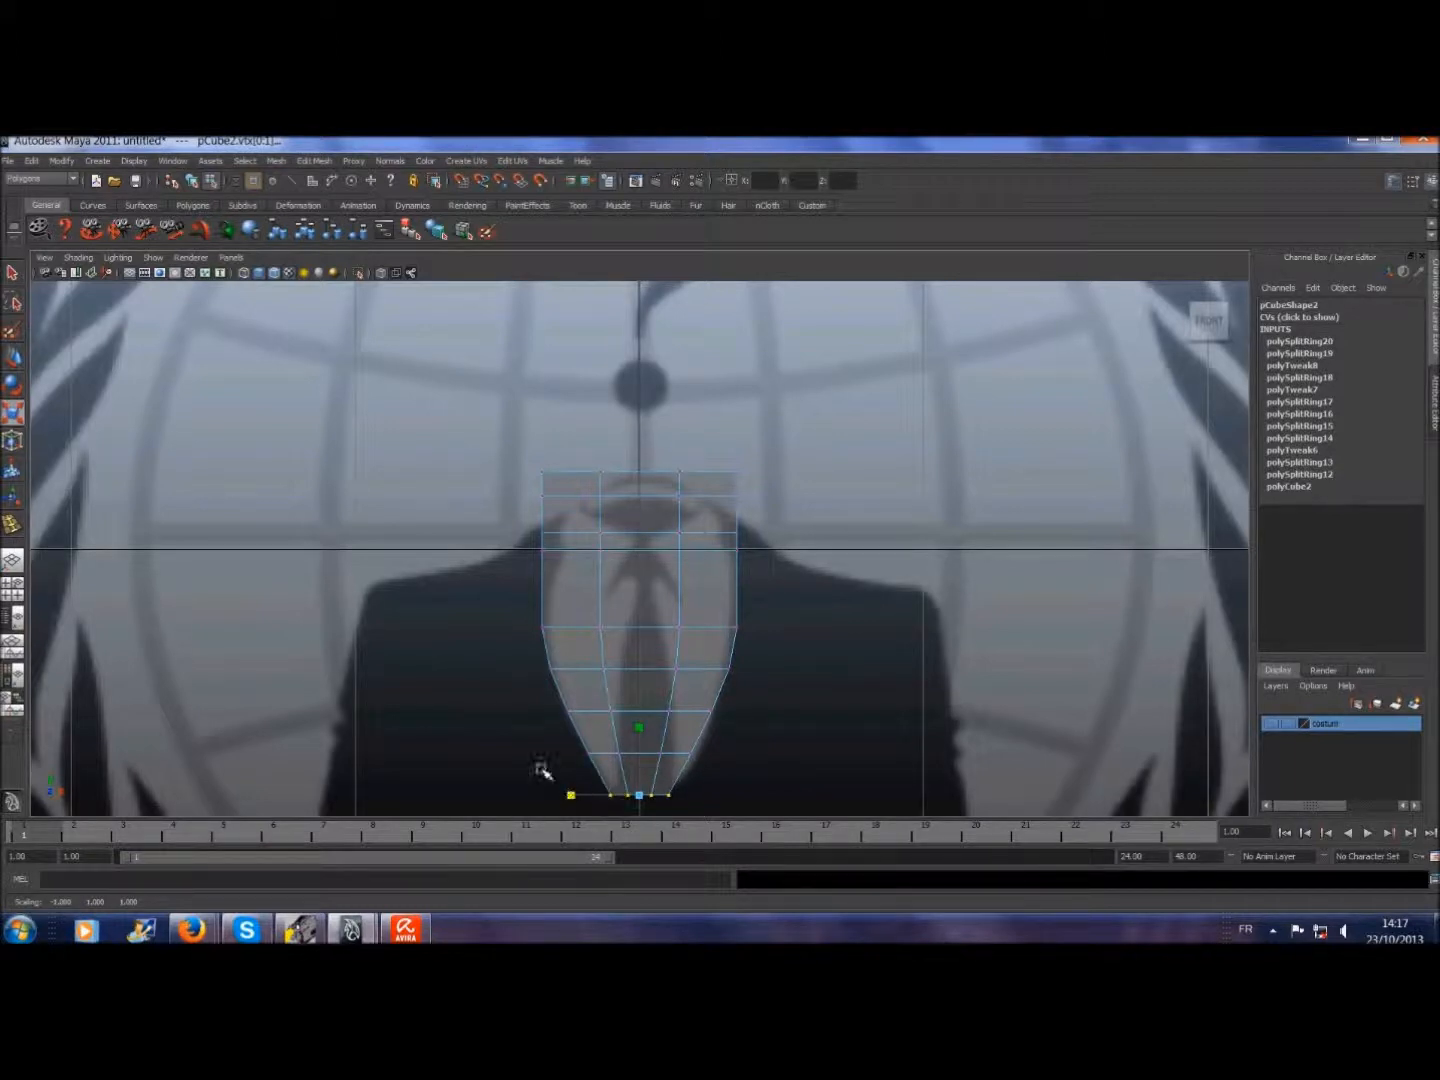
- Select the two central vertices on the cube's bottom edge and move them slightly down to round the shirt's tip
{"action": "left_click", "coordinate": [12, 272]}
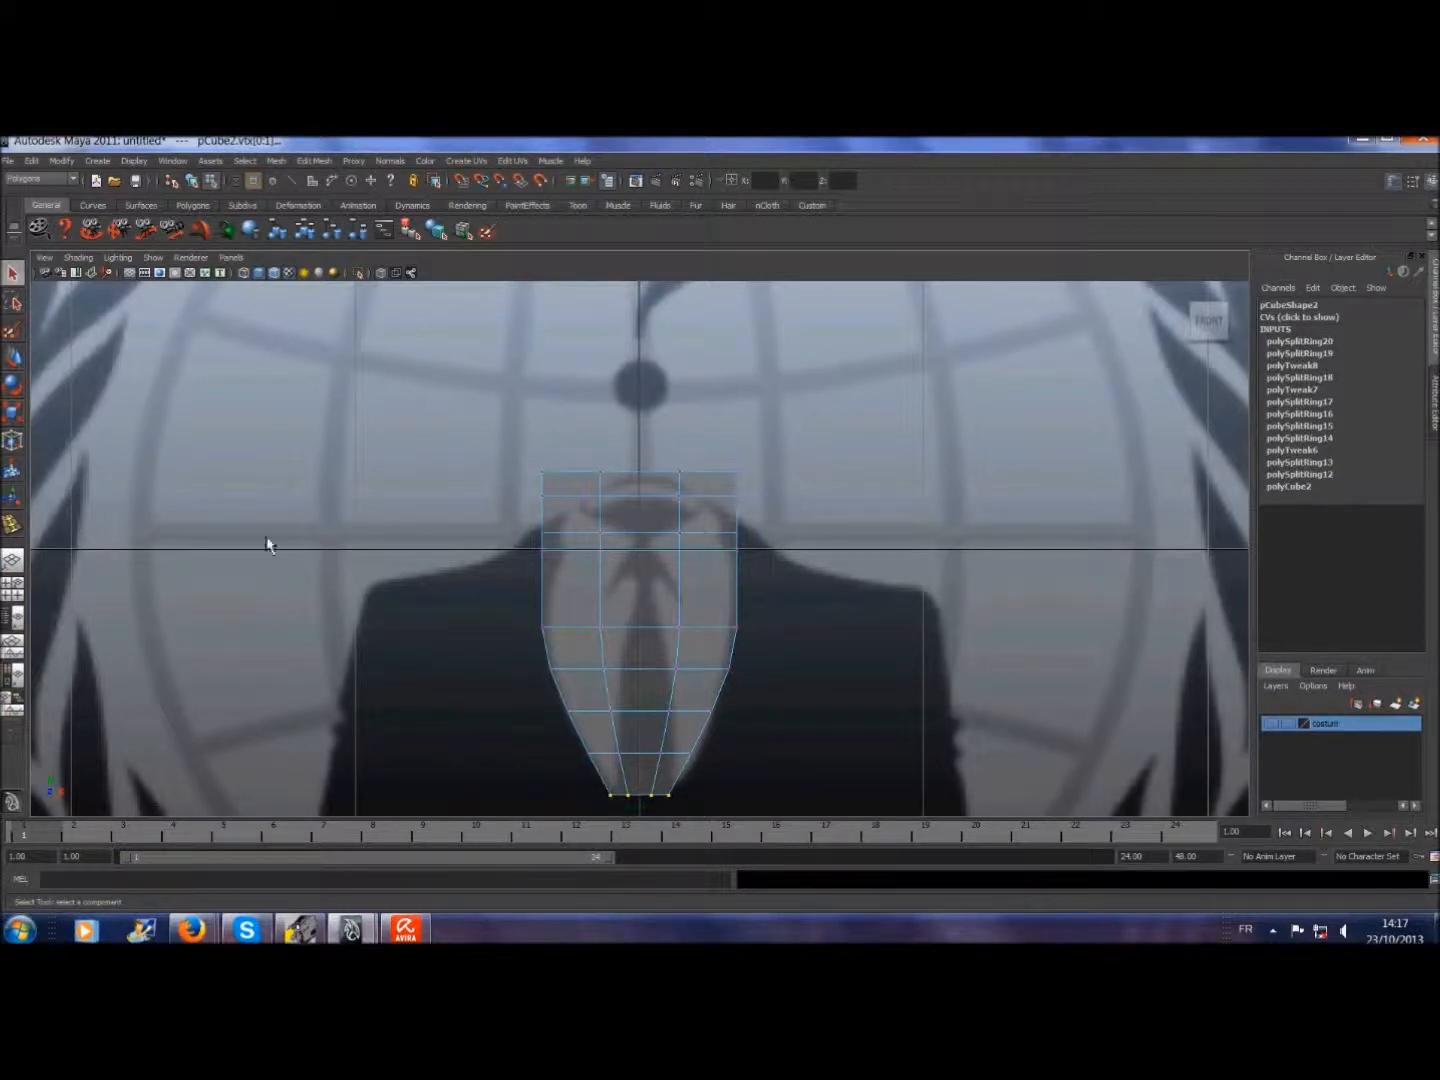
{"action": "left_click_drag", "start_coordinate": [615, 782], "coordinate": [644, 806]}
{"action": "left_click", "coordinate": [13, 357]}
{"action": "left_click_drag", "start_coordinate": [645, 757], "coordinate": [643, 762]}
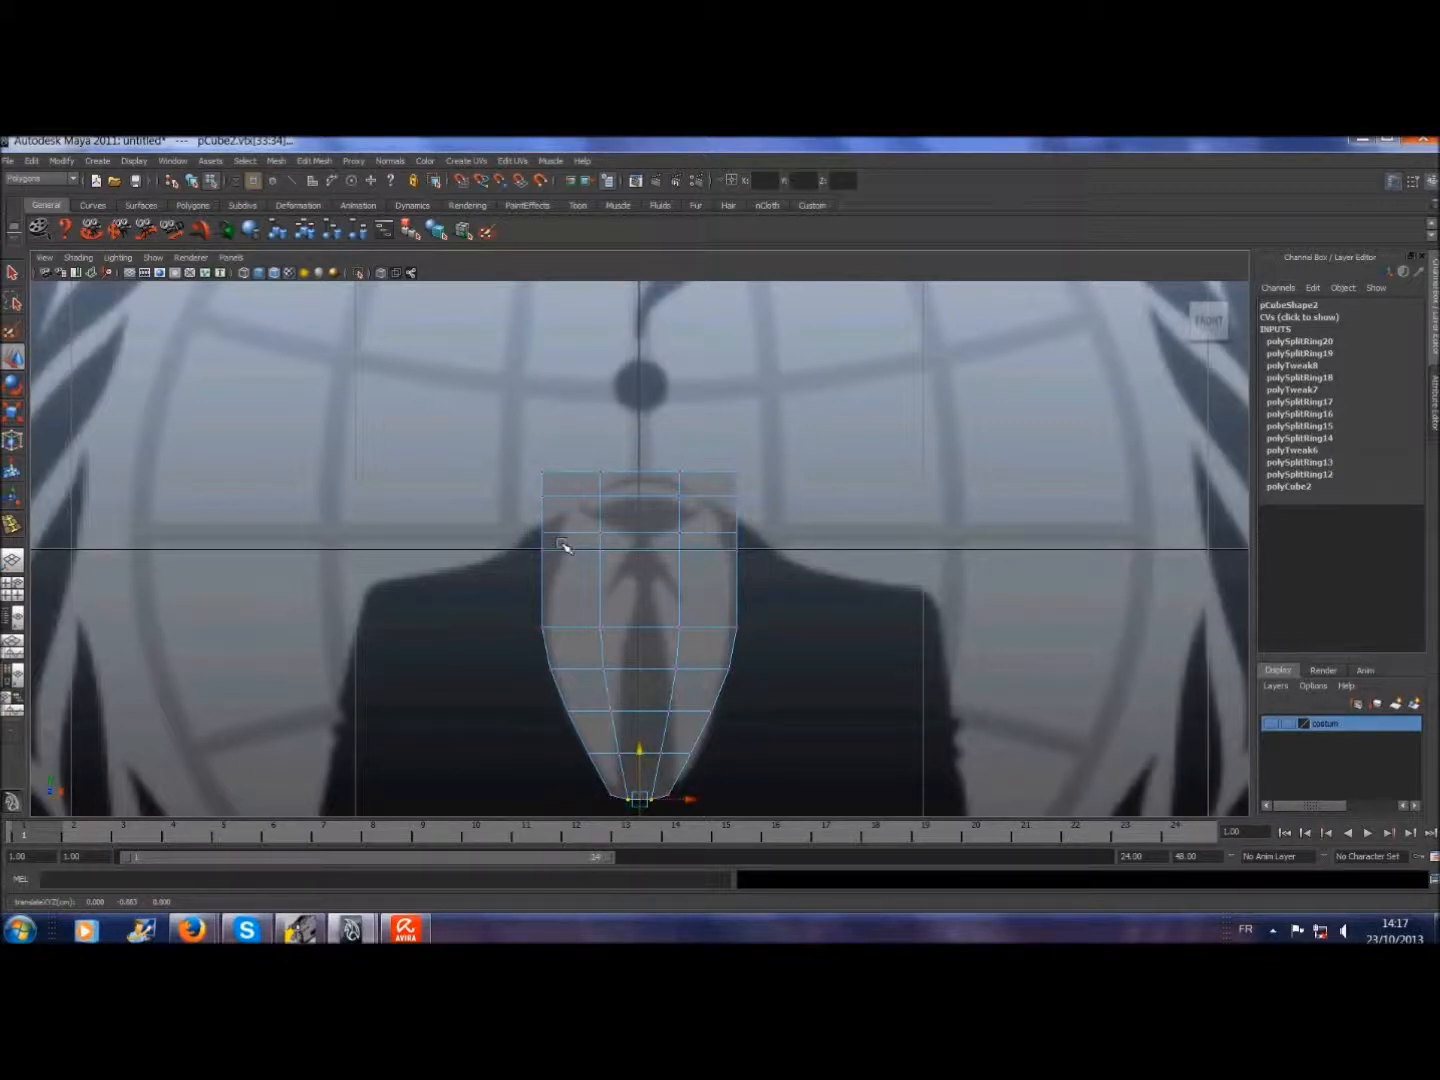
- Scale the two vertex rows at the collar base slightly narrower in X, and the topmost row much narrower to form the neck
{"action": "left_click_drag", "start_coordinate": [708, 566], "coordinate": [773, 571]}
{"action": "key", "text": "r"}
{"action": "left_click_drag", "start_coordinate": [577, 555], "coordinate": [586, 557]}
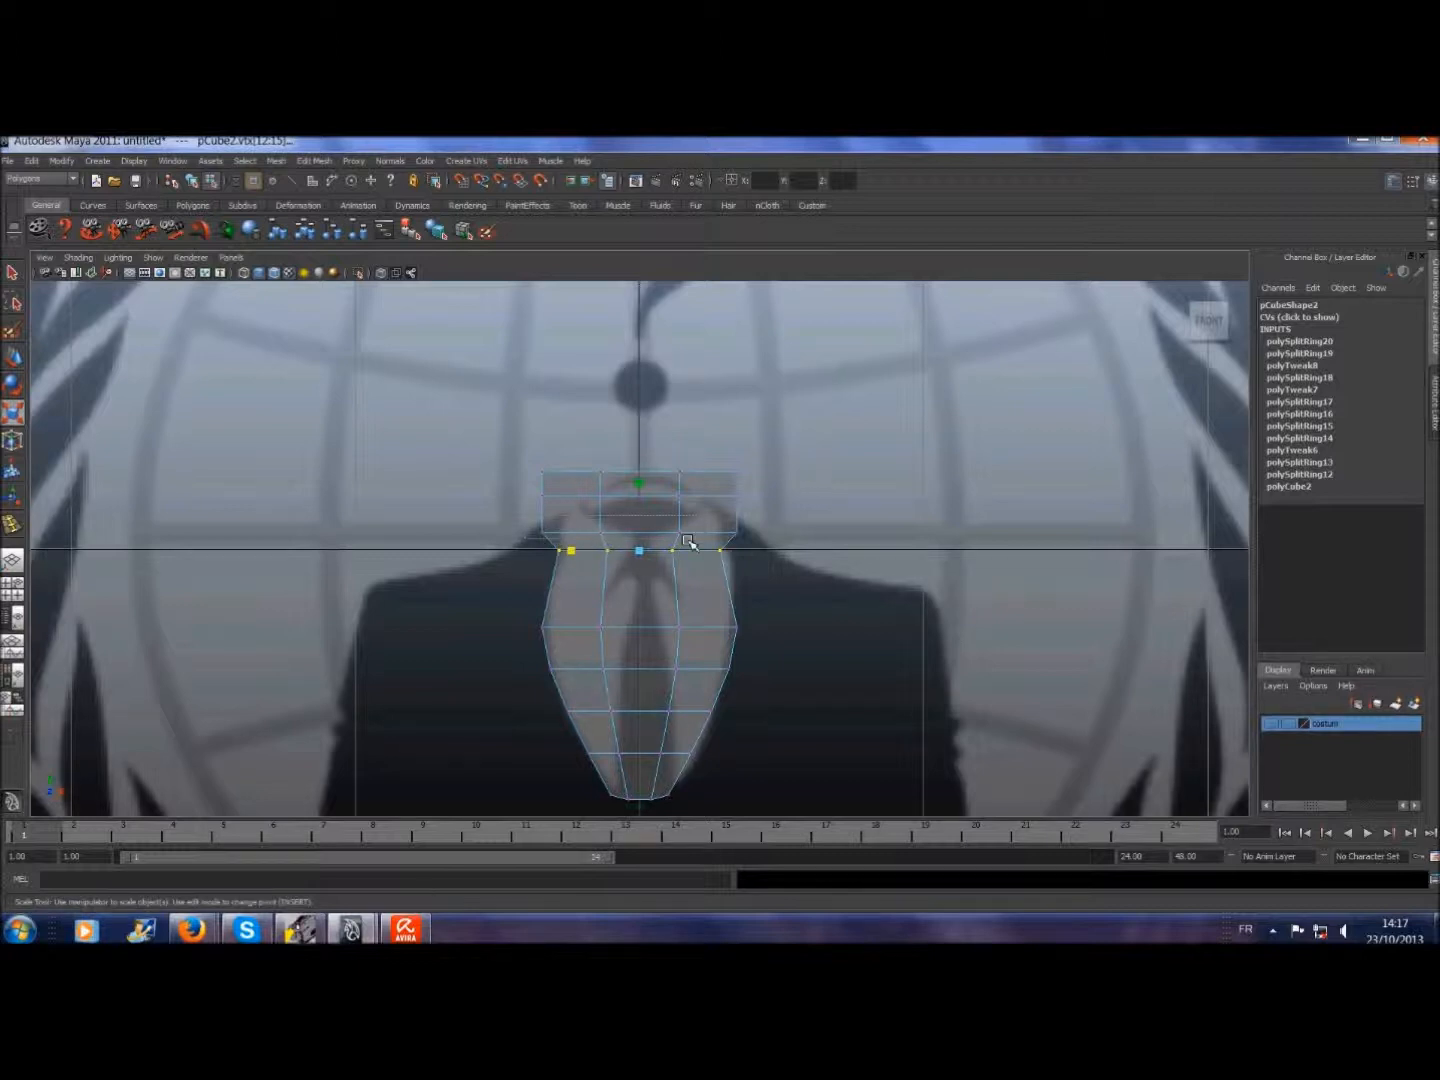
{"action": "left_click_drag", "start_coordinate": [757, 543], "coordinate": [758, 545]}
{"action": "left_click_drag", "start_coordinate": [571, 535], "coordinate": [581, 535]}
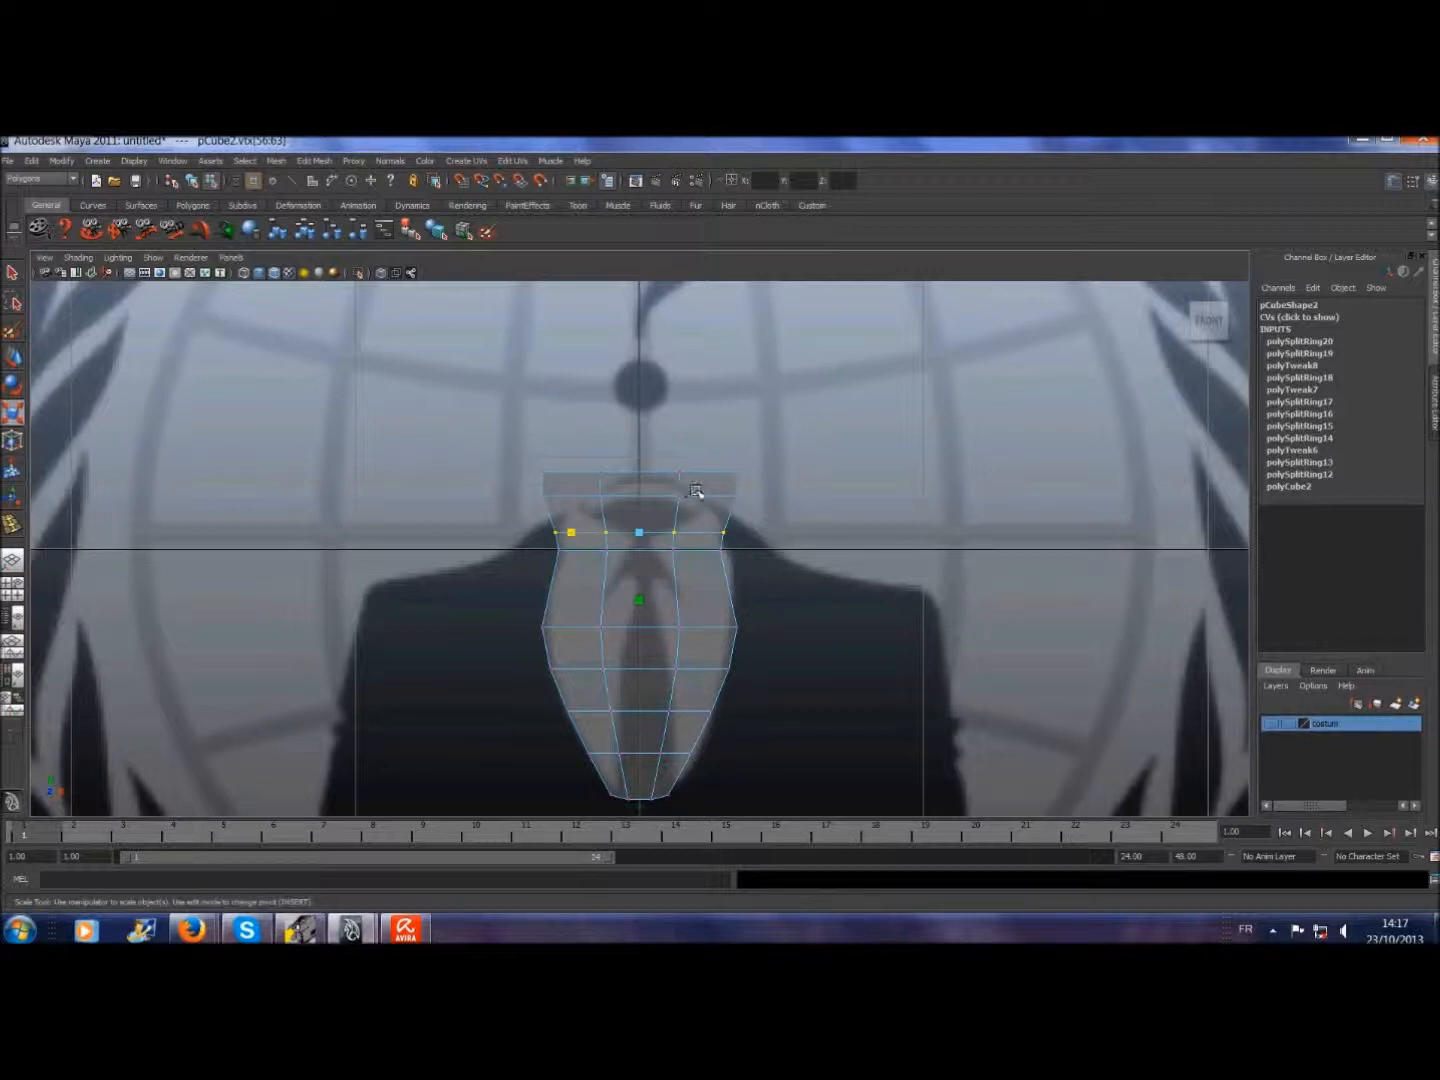
{"action": "left_click_drag", "start_coordinate": [778, 487], "coordinate": [621, 478]}
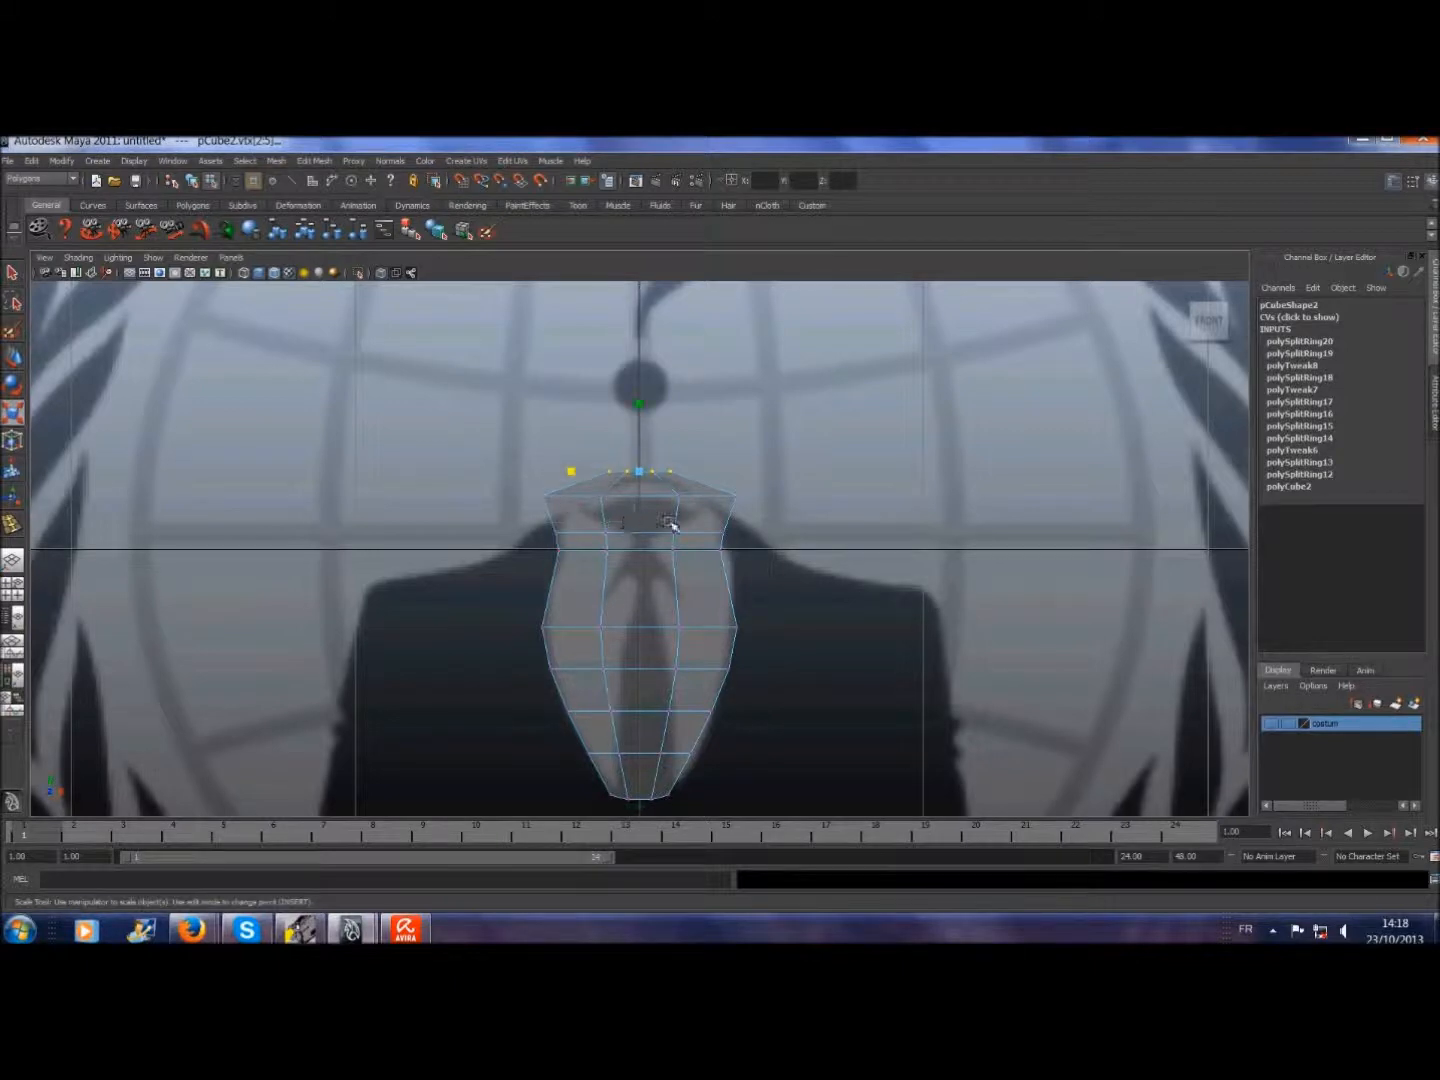
- Scale the collar's second vertex row from the top narrower in X and move the topmost row slightly down
{"action": "left_click_drag", "start_coordinate": [776, 512], "coordinate": [771, 512]}
{"action": "mouse_move", "coordinate": [575, 500]}
{"action": "left_mouse_down"}
{"action": "mouse_move", "coordinate": [598, 503]}
{"action": "mouse_move", "coordinate": [596, 475]}
{"action": "left_mouse_up"}
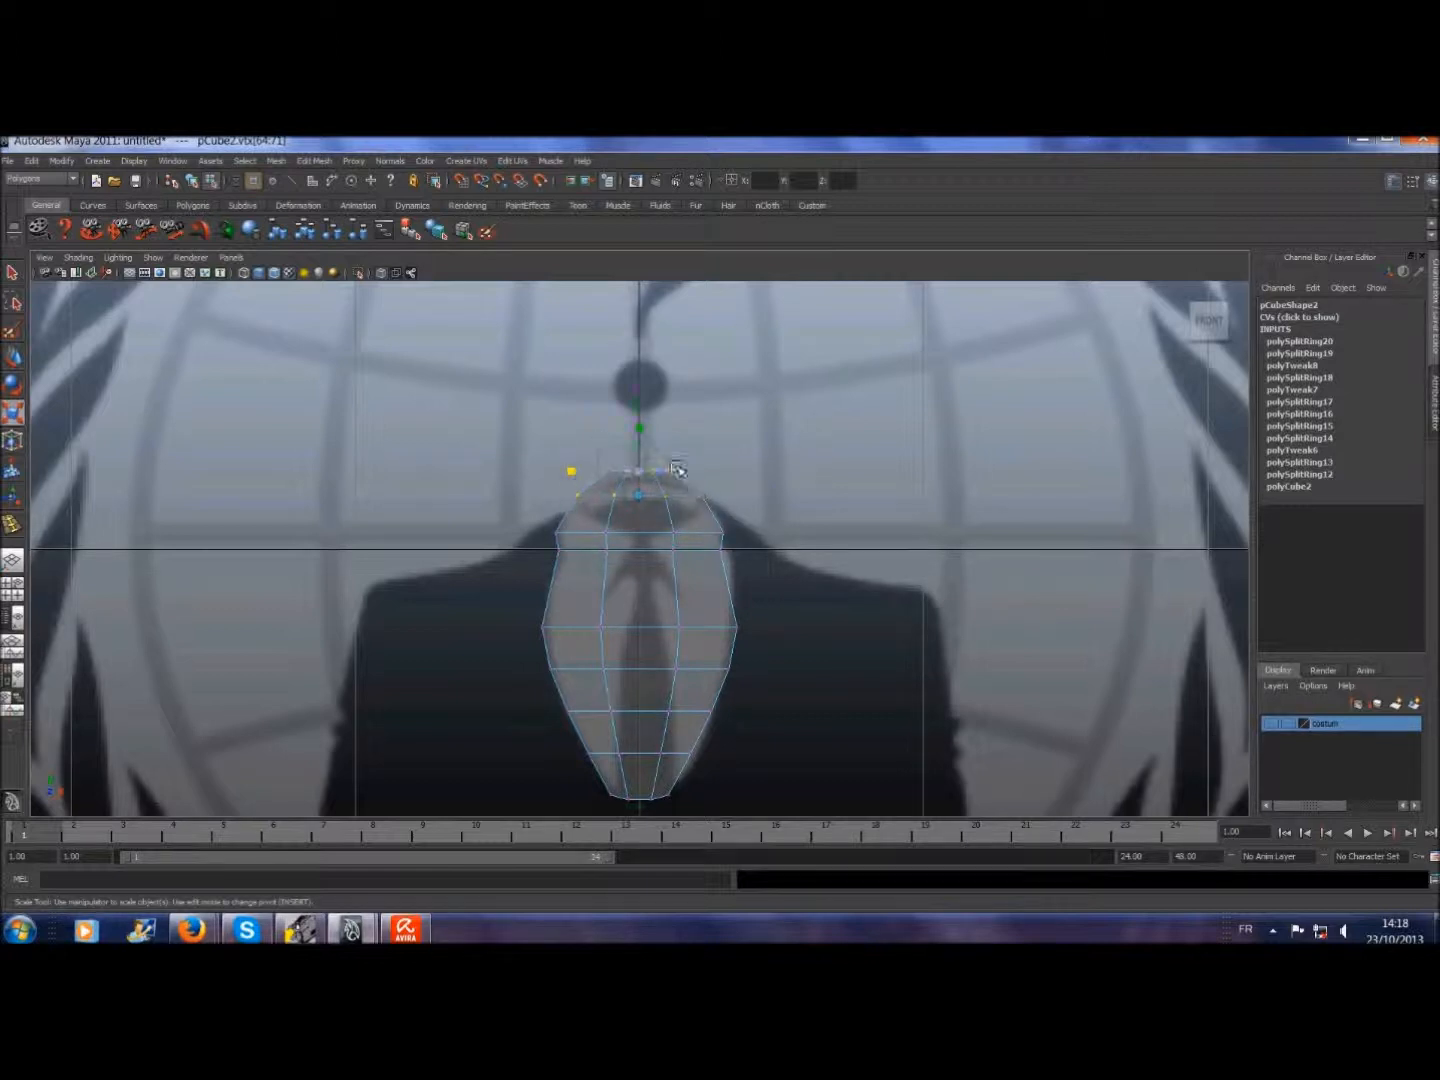
{"action": "left_click", "coordinate": [14, 357]}
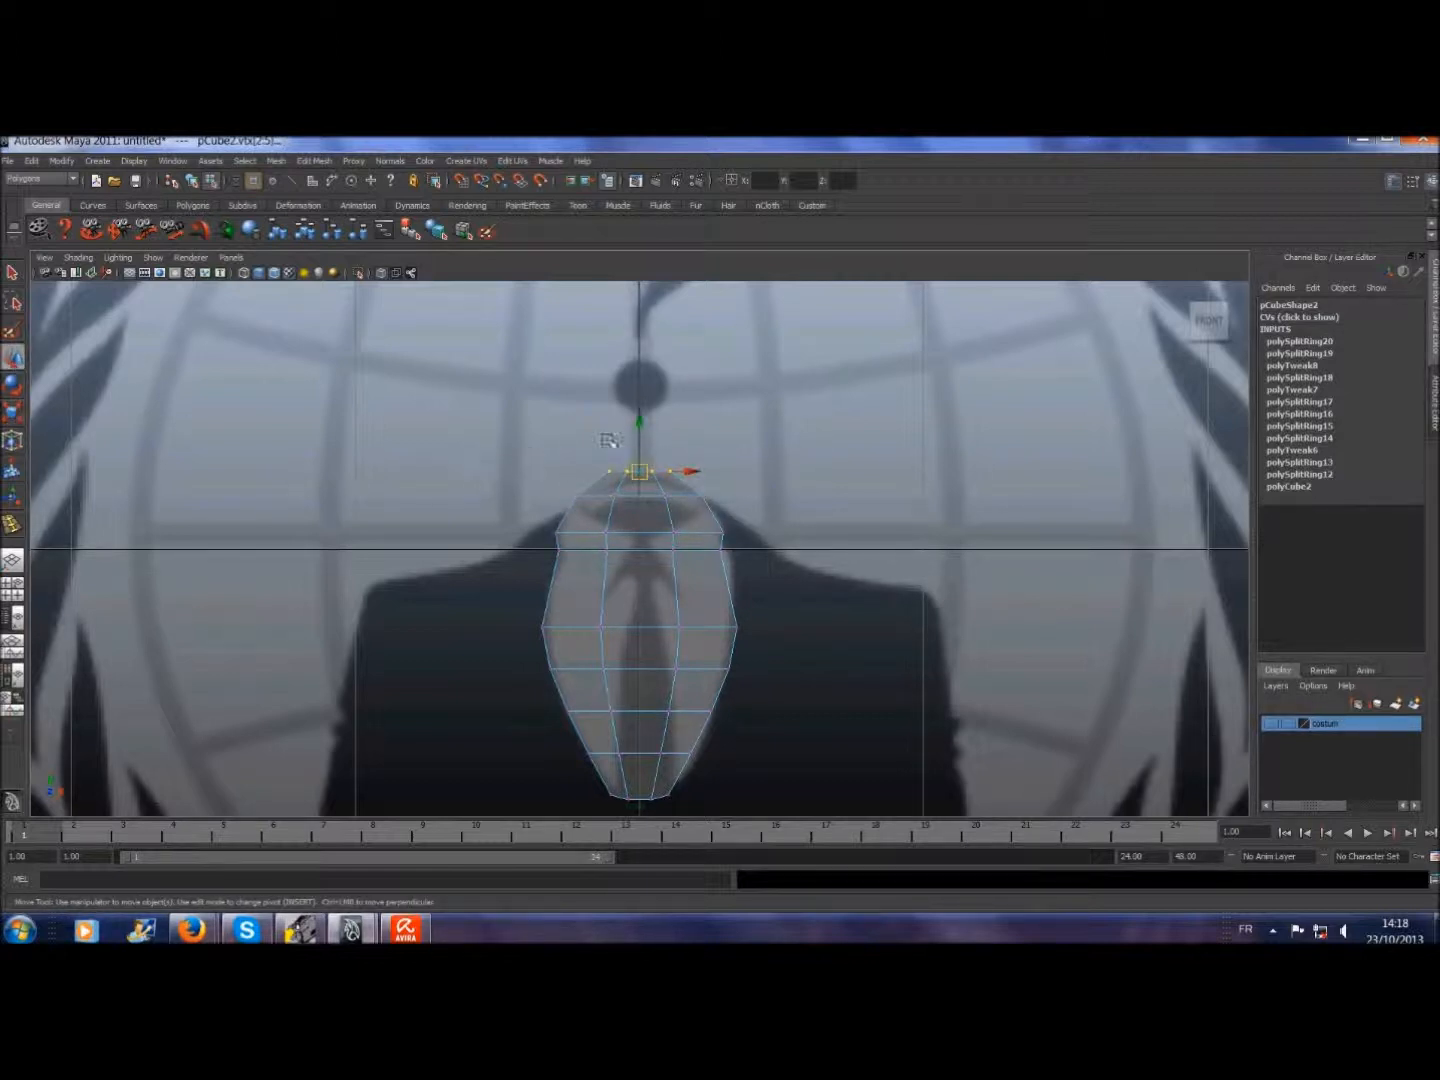
{"action": "left_click_drag", "start_coordinate": [640, 421], "coordinate": [643, 437]}
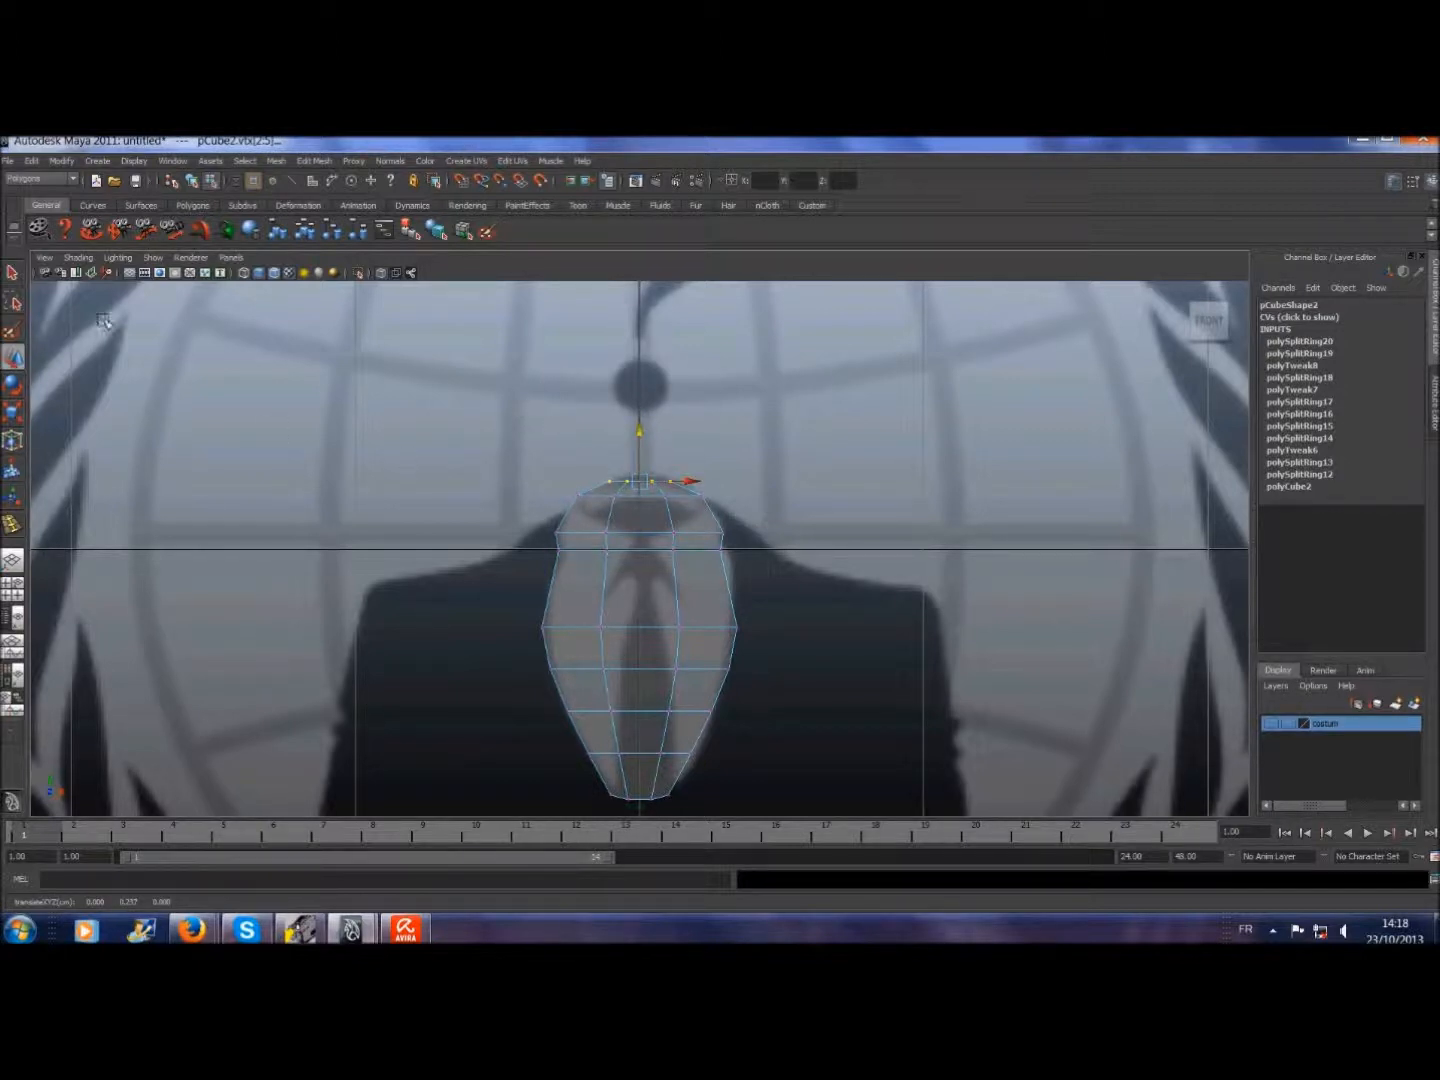
- Select the two central vertices on the cube's top edge and move them slightly up to round the collar
{"action": "left_click", "coordinate": [16, 274]}
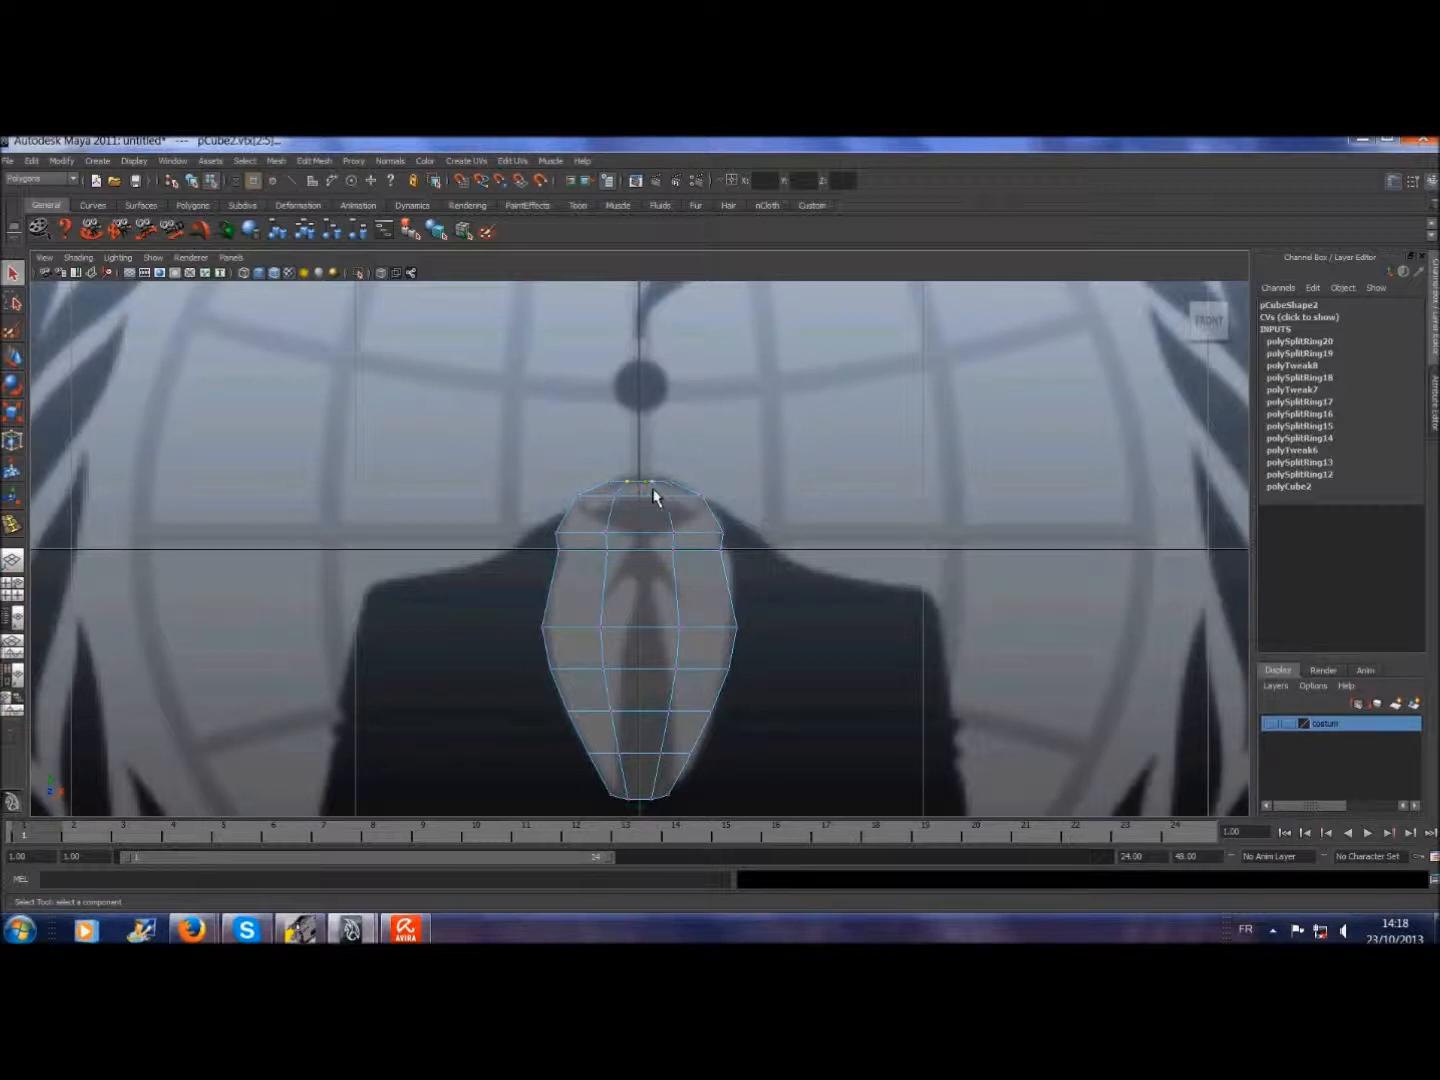
{"action": "left_click", "coordinate": [15, 357]}
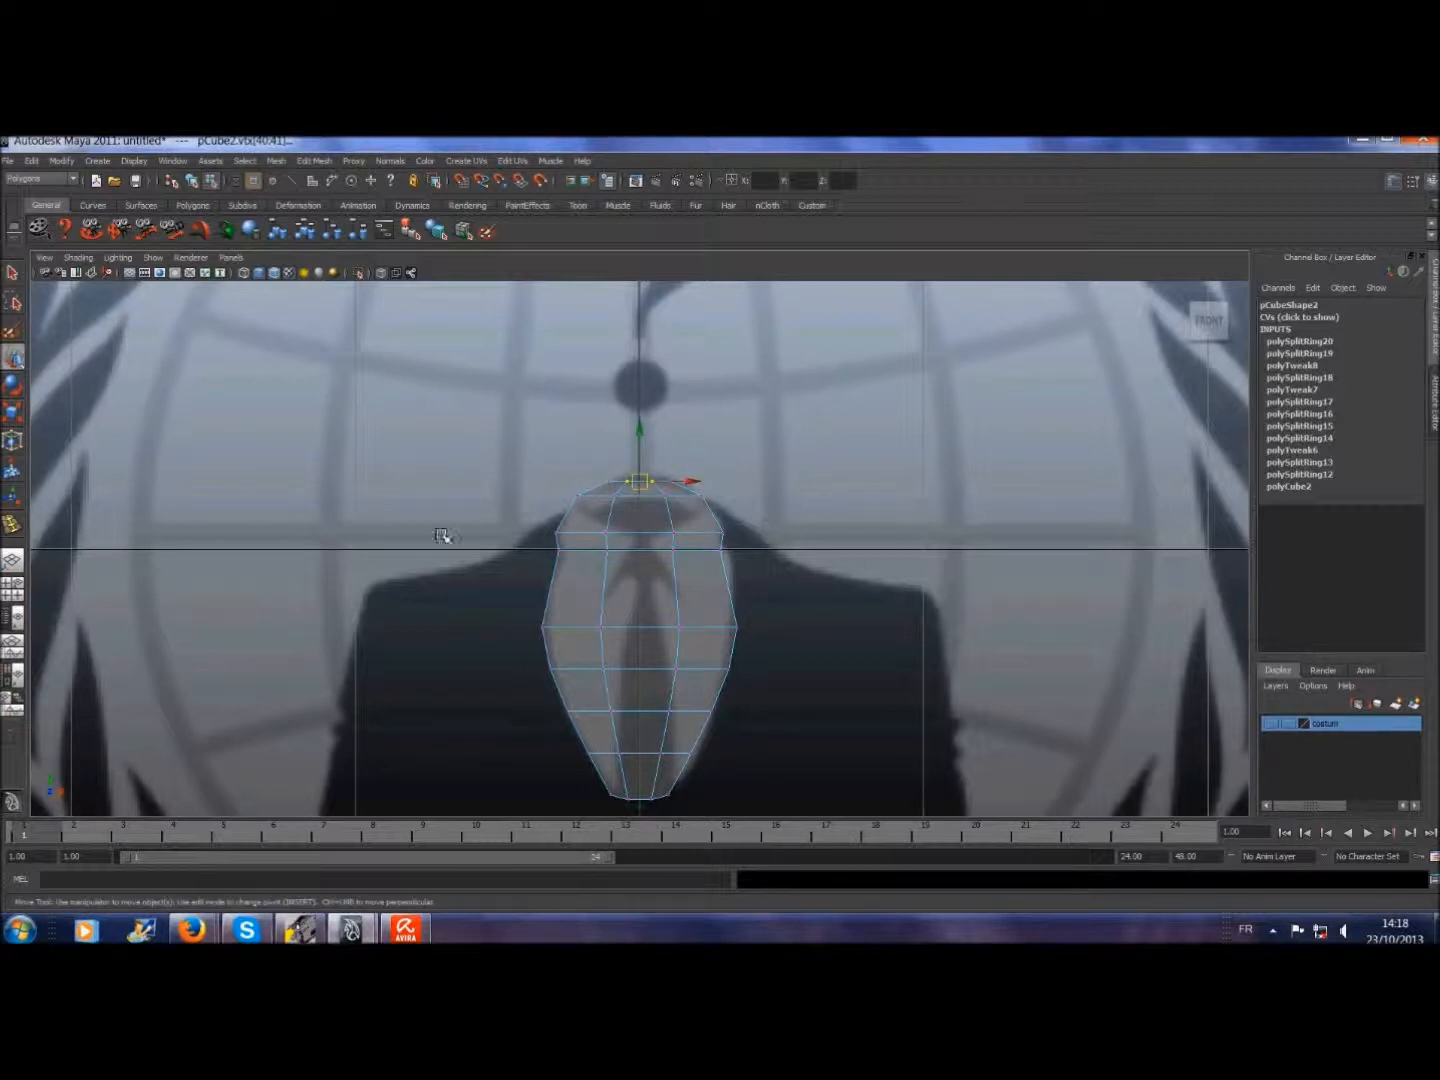
{"action": "left_click_drag", "start_coordinate": [643, 436], "coordinate": [643, 428]}
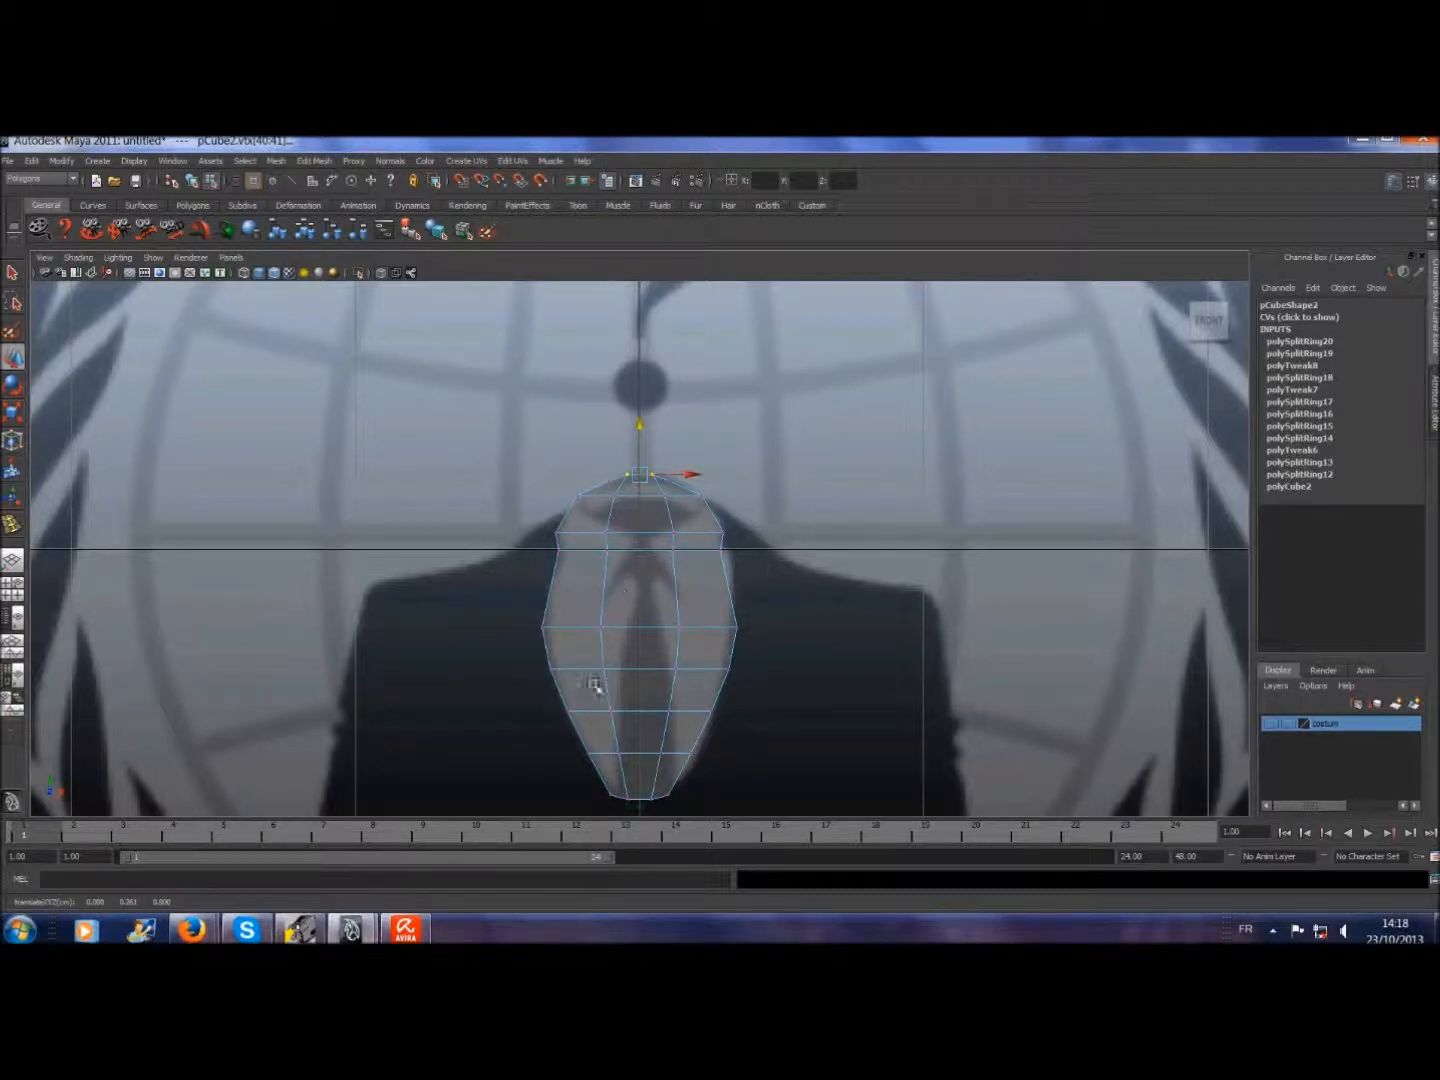
{"action": "left_click", "coordinate": [13, 273]}
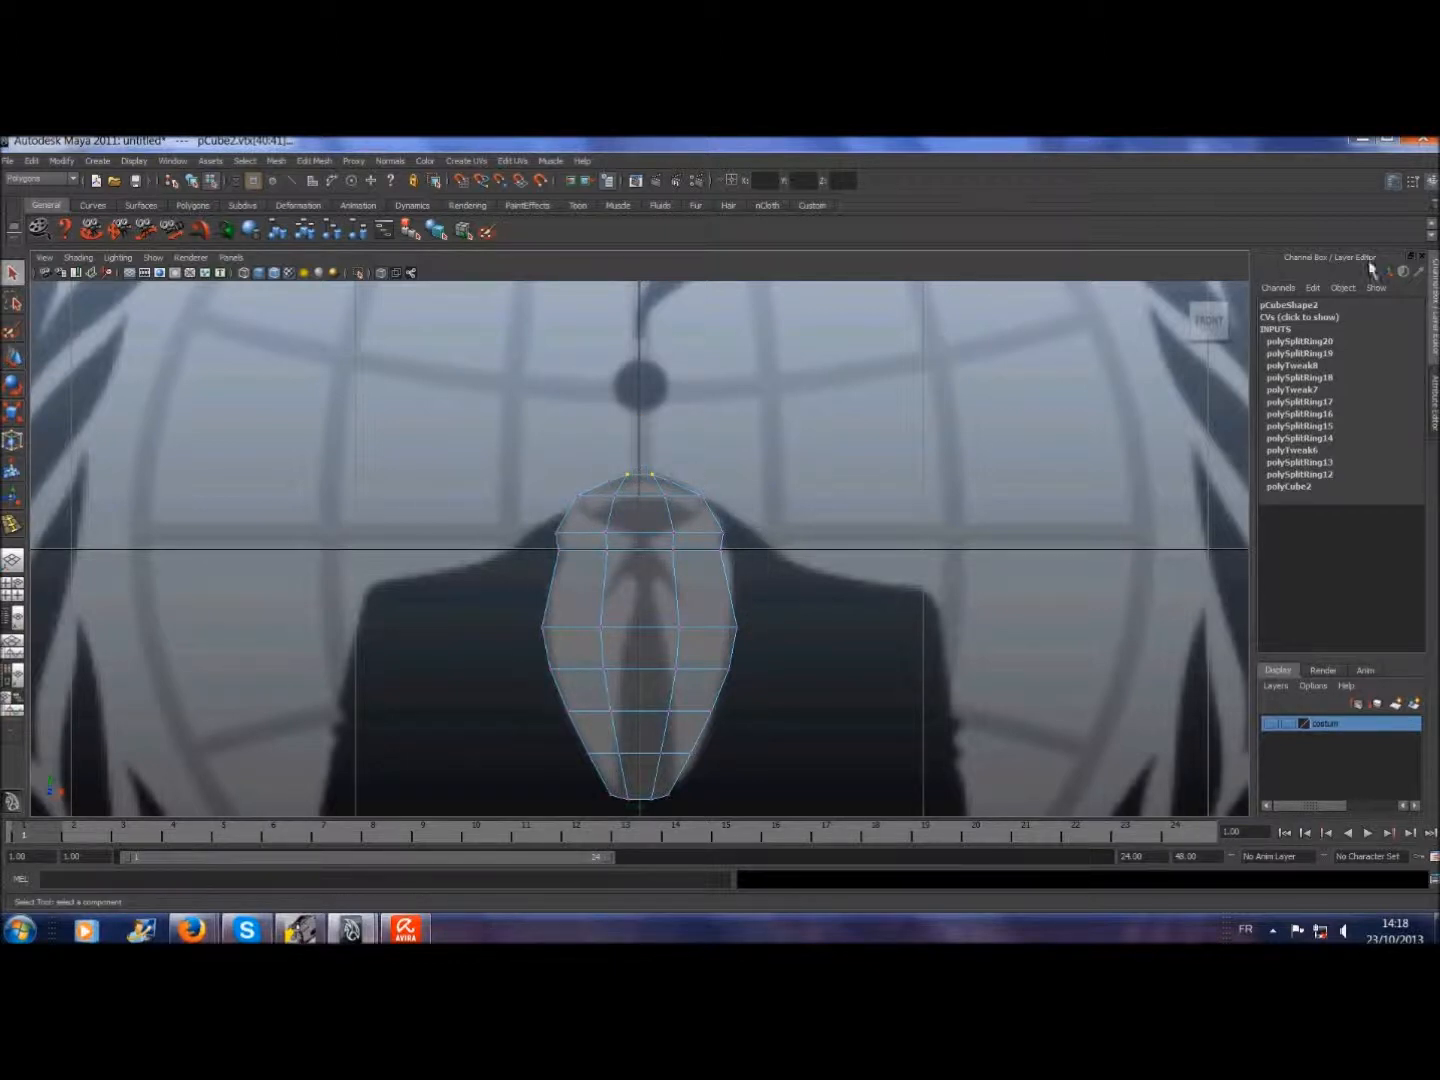
- Return the cube to object selection and turn on Smooth Mesh Preview in the attributes of pCubeShape2
{"action": "left_click", "coordinate": [1395, 181]}
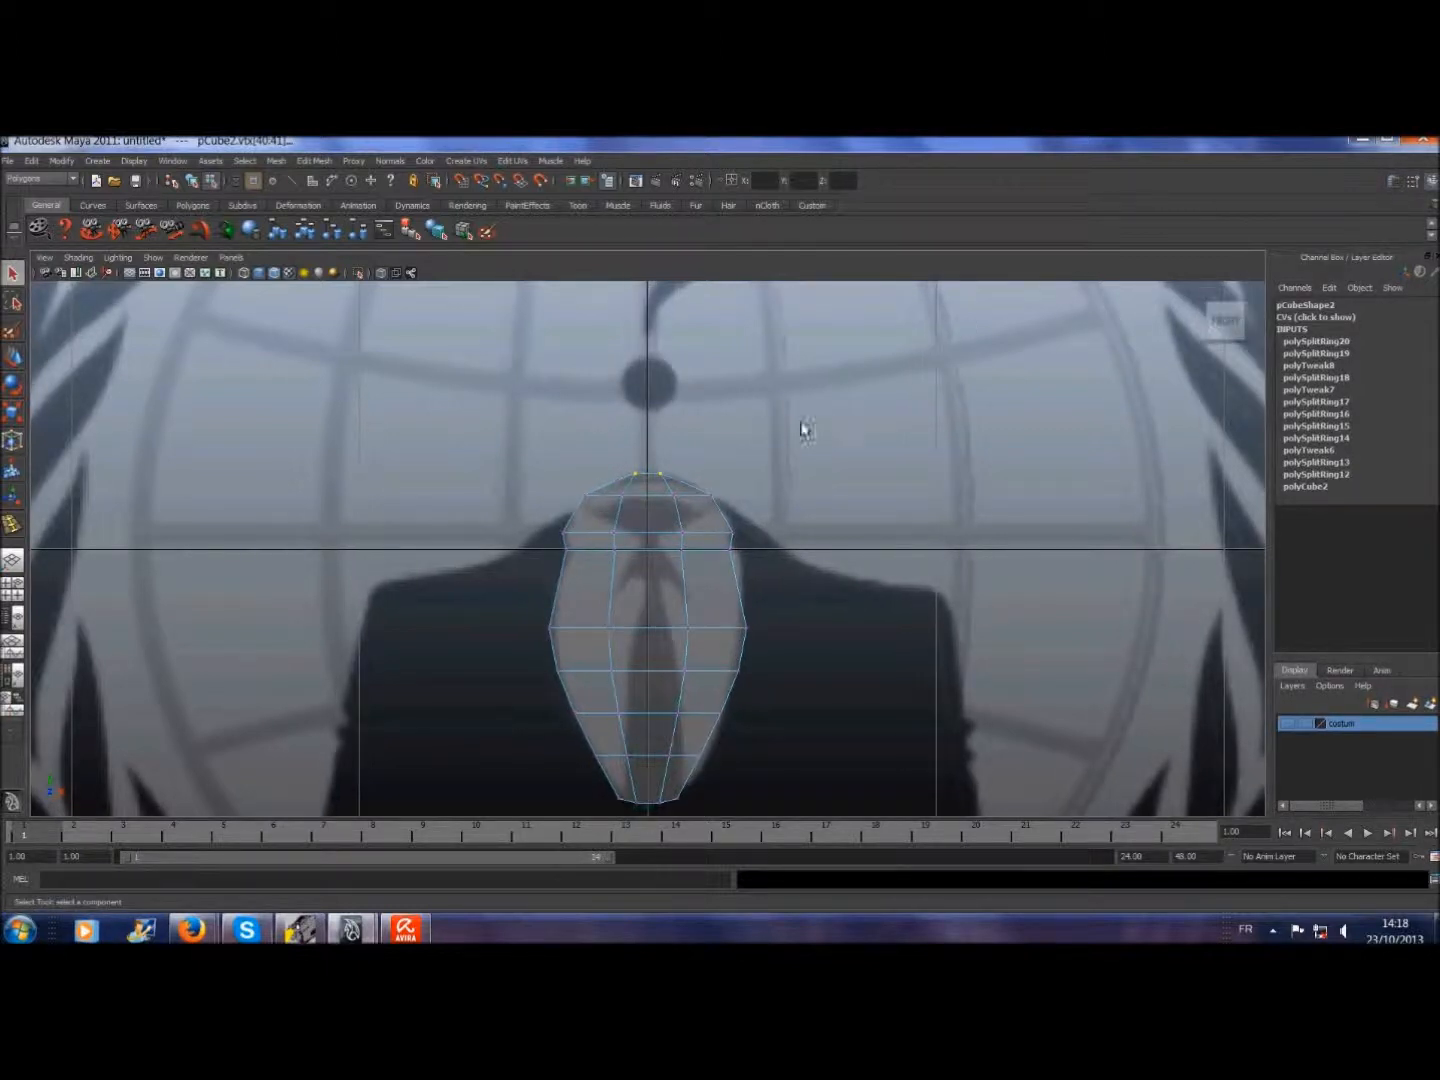
{"action": "left_click", "coordinate": [252, 162]}
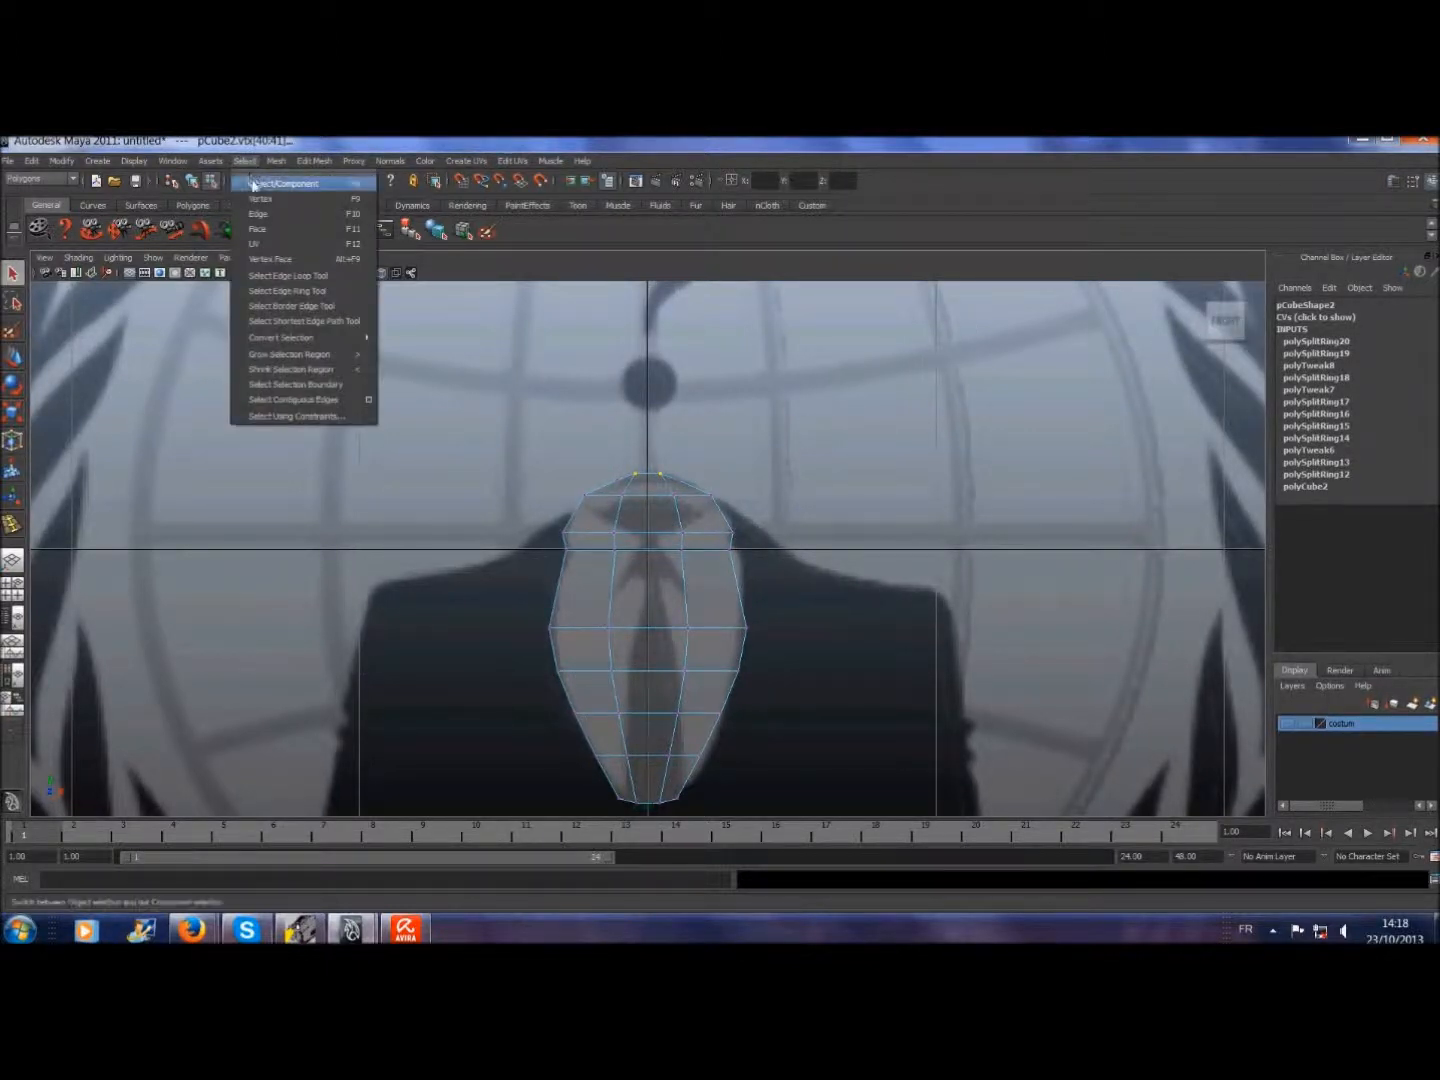
{"action": "left_click", "coordinate": [262, 181]}
{"action": "left_click", "coordinate": [1393, 181]}
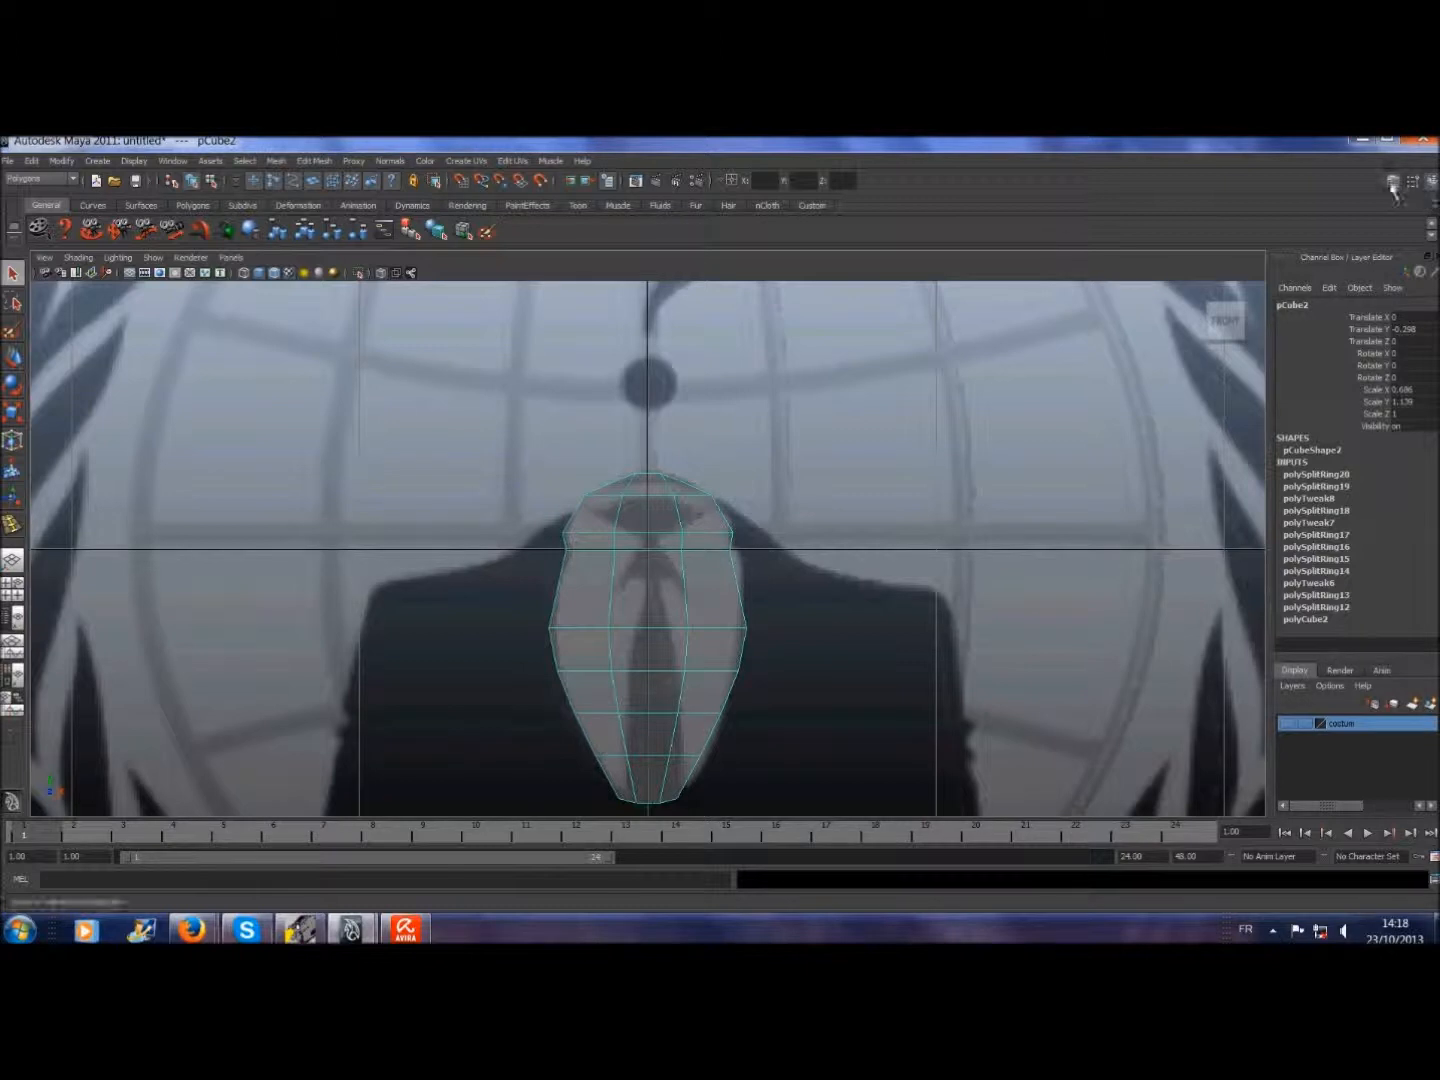
{"action": "left_click", "coordinate": [1173, 301]}
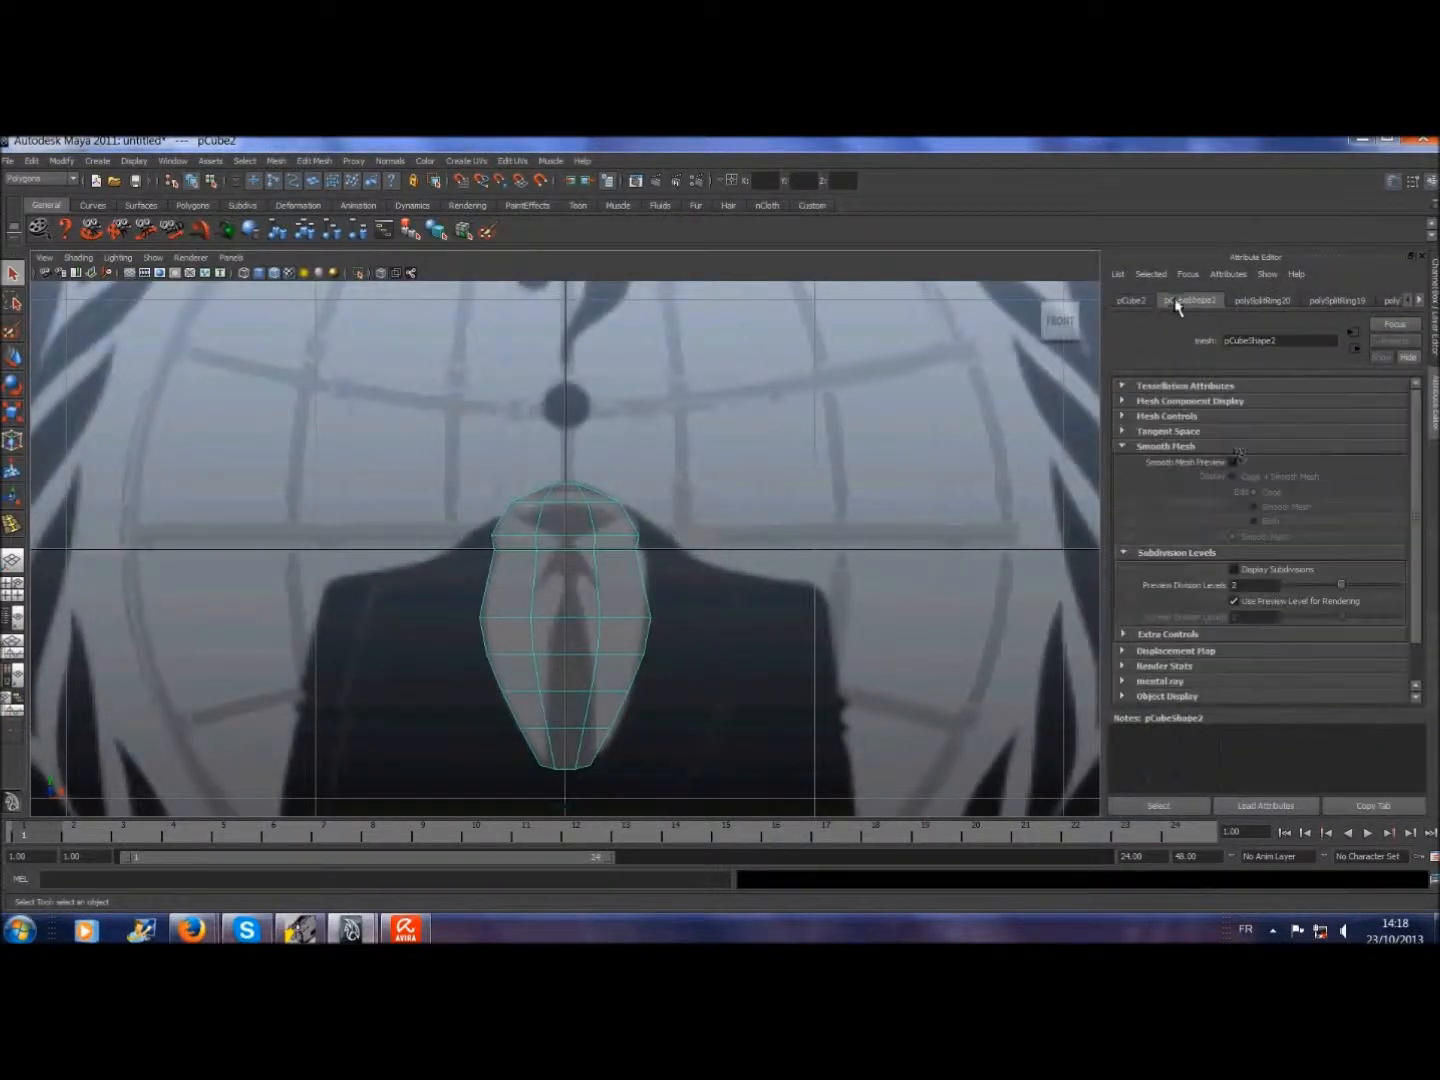
{"action": "left_click", "coordinate": [1234, 463]}
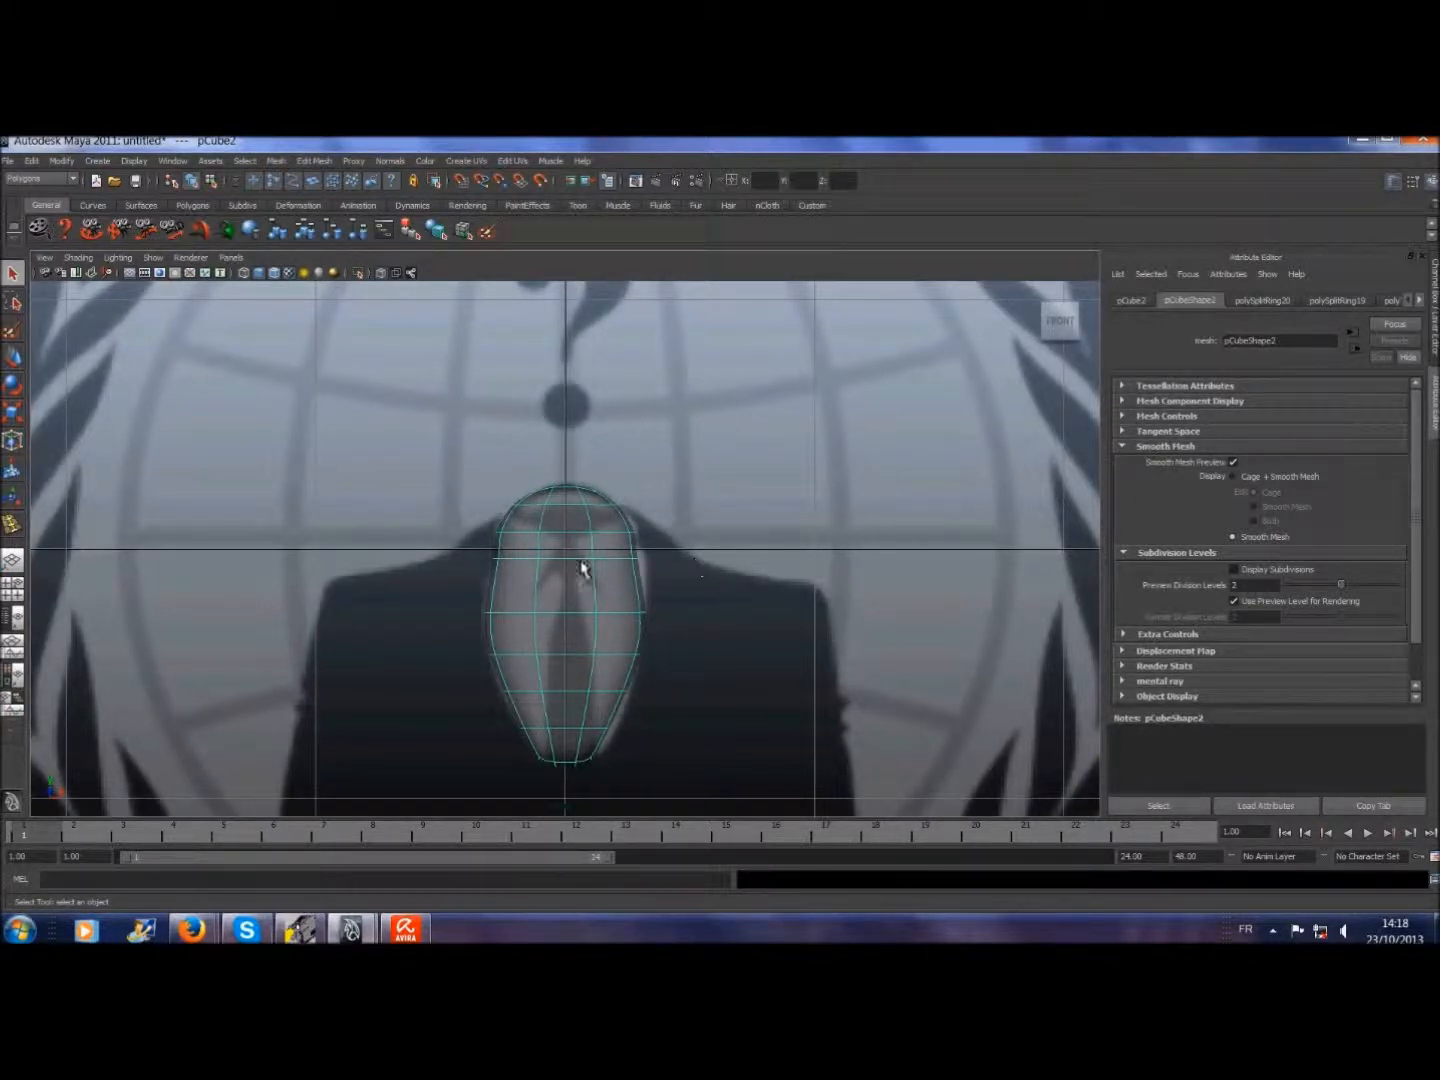
- Switch to vertex selection and scale the shirt's widest vertex row and the two rows below it slightly wider in X
{"action": "left_click", "coordinate": [245, 161]}
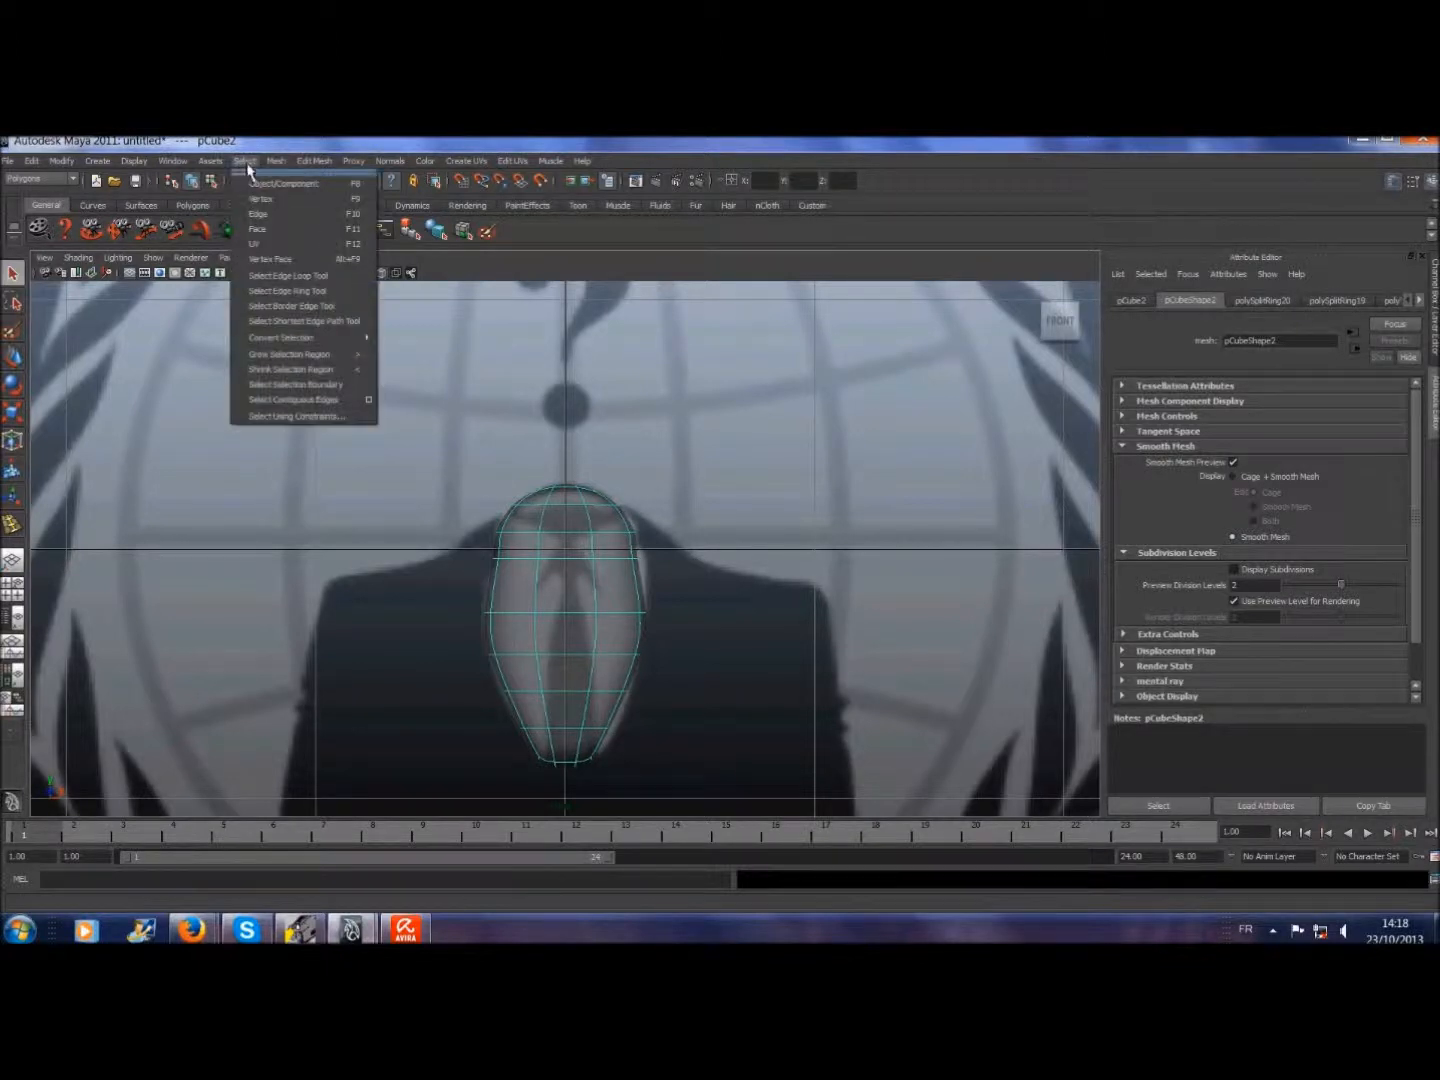
{"action": "left_click", "coordinate": [262, 200]}
{"action": "left_click_drag", "start_coordinate": [562, 618], "coordinate": [707, 643]}
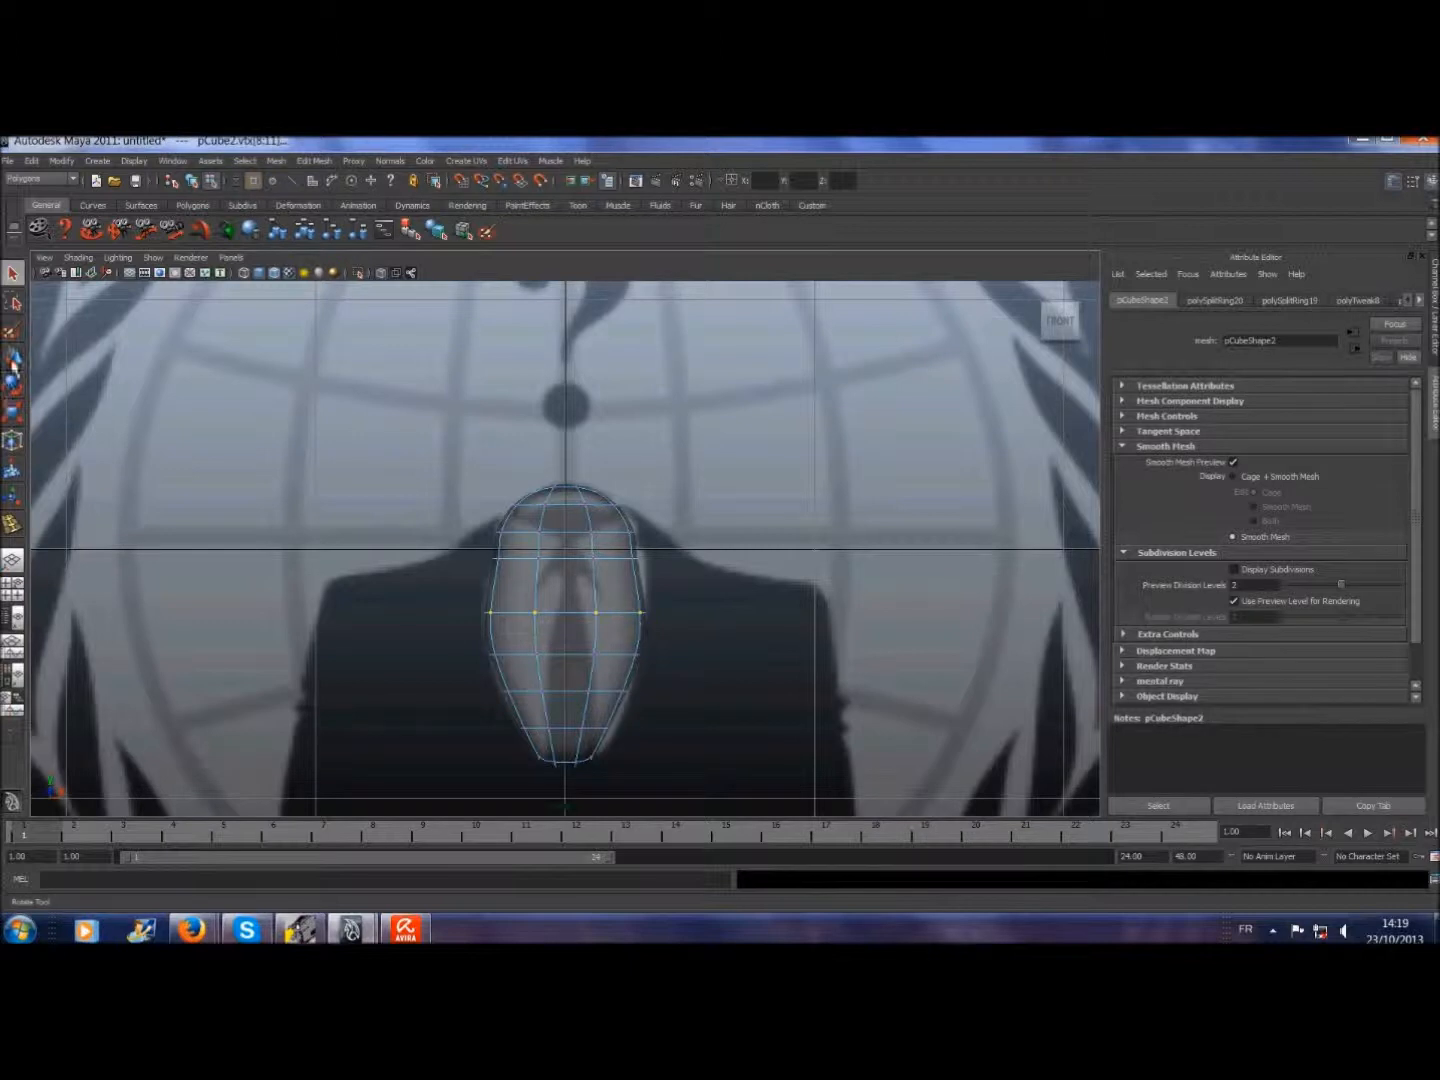
{"action": "left_click", "coordinate": [12, 413]}
{"action": "left_click", "coordinate": [498, 617]}
{"action": "left_click_drag", "start_coordinate": [483, 673], "coordinate": [643, 707]}
{"action": "left_click", "coordinate": [498, 691]}
{"action": "left_click_drag", "start_coordinate": [491, 692], "coordinate": [661, 665]}
{"action": "left_click_drag", "start_coordinate": [493, 655], "coordinate": [495, 656]}
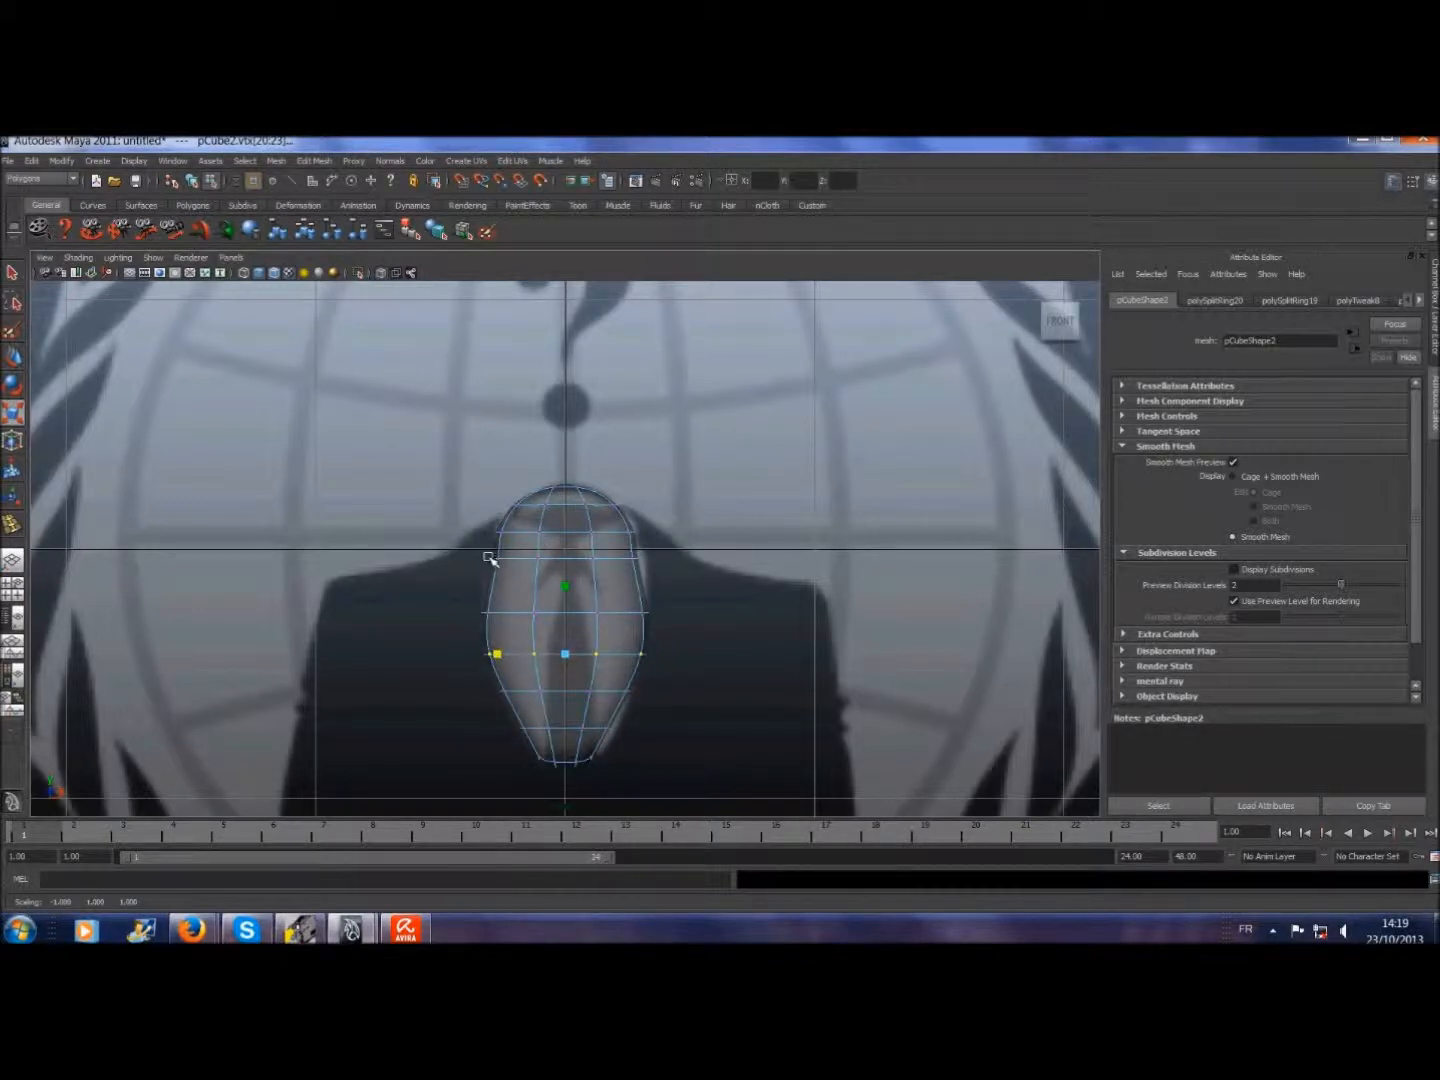
- Turn off Smooth Mesh Preview and insert one edge loop just above and one just below the edge loop at the collar base
{"action": "left_click", "coordinate": [1233, 463]}
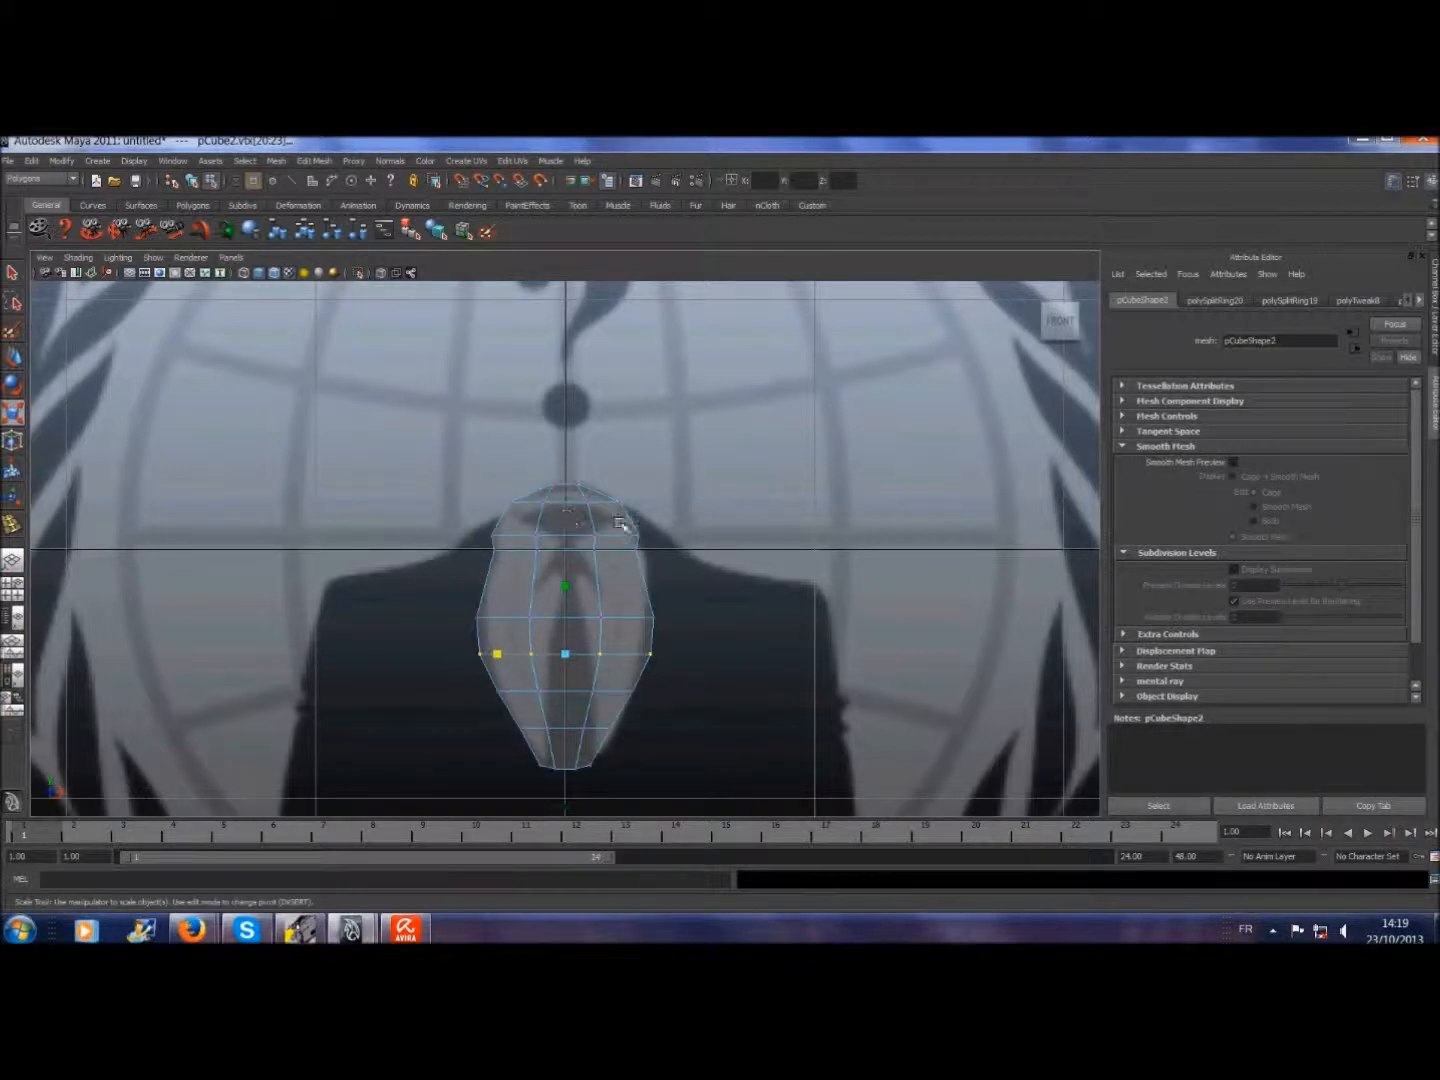
{"action": "scroll", "coordinate": [421, 508], "scroll_direction": "up", "scroll_amount": 5}
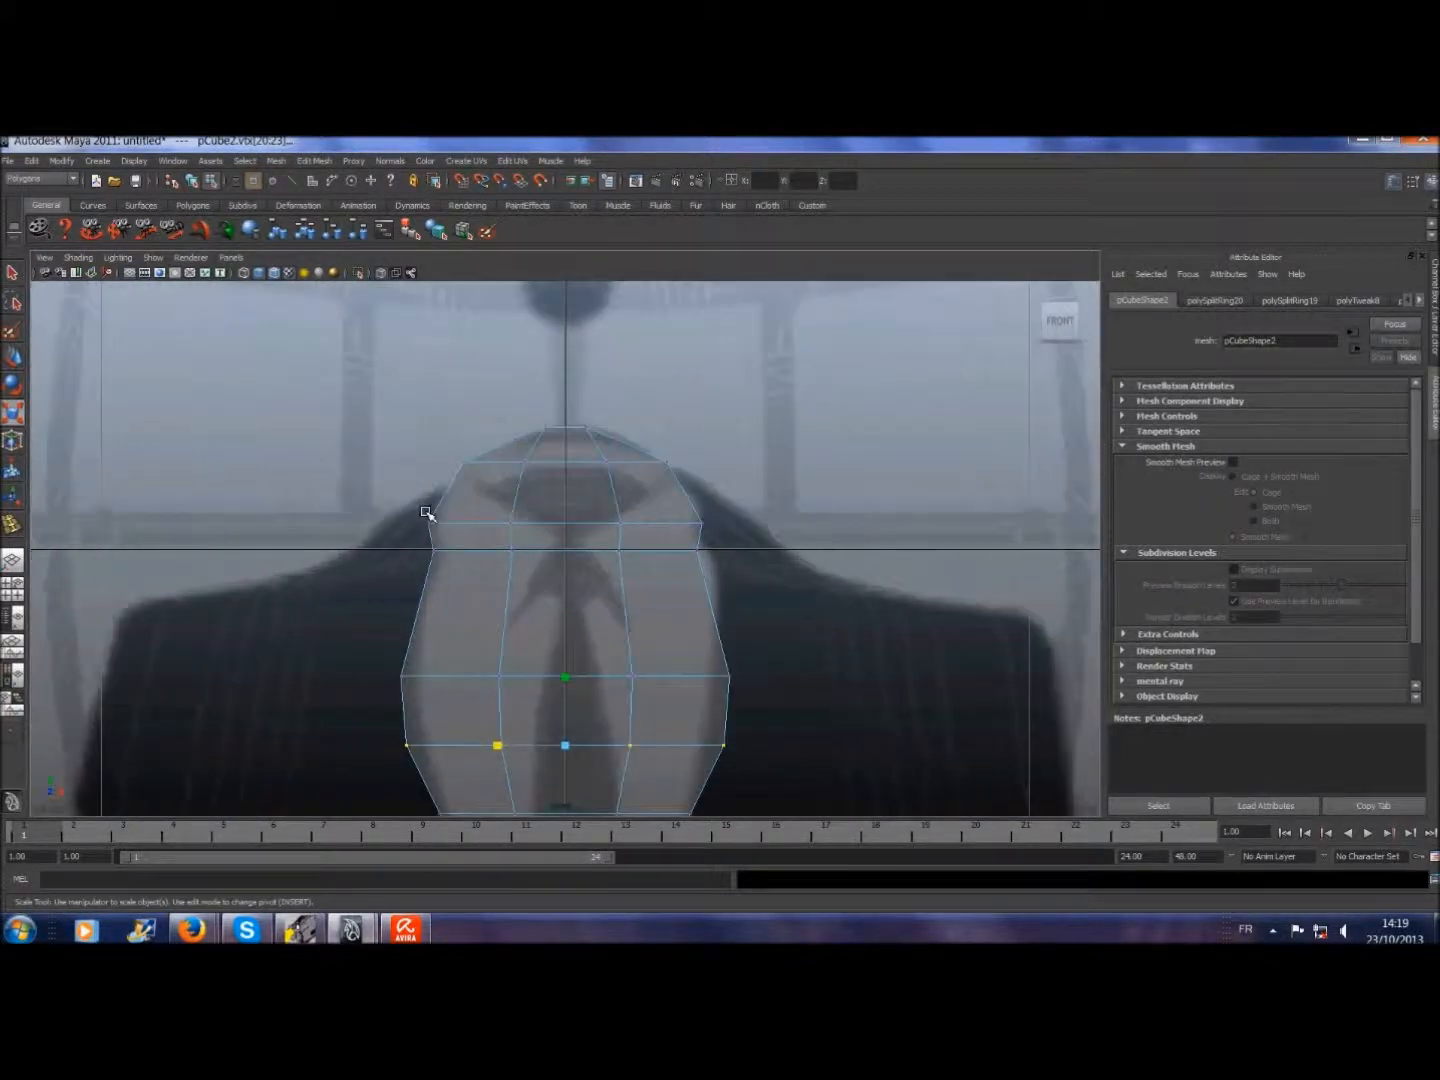
{"action": "left_click", "coordinate": [244, 160]}
{"action": "left_click", "coordinate": [257, 183]}
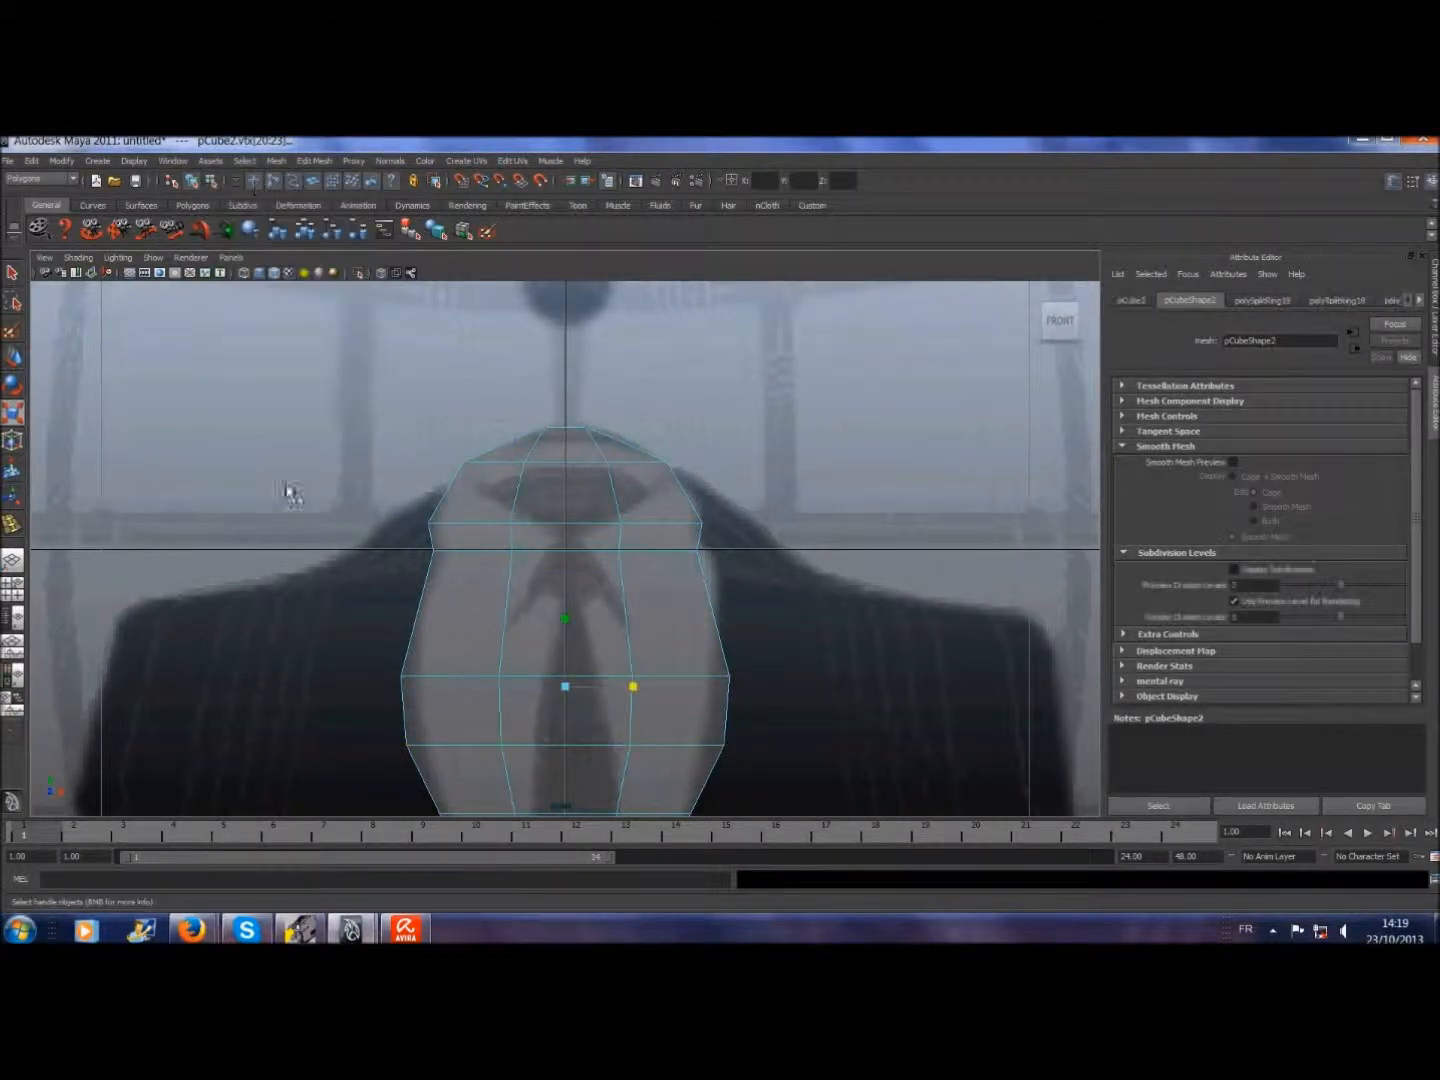
{"action": "left_click", "coordinate": [314, 161]}
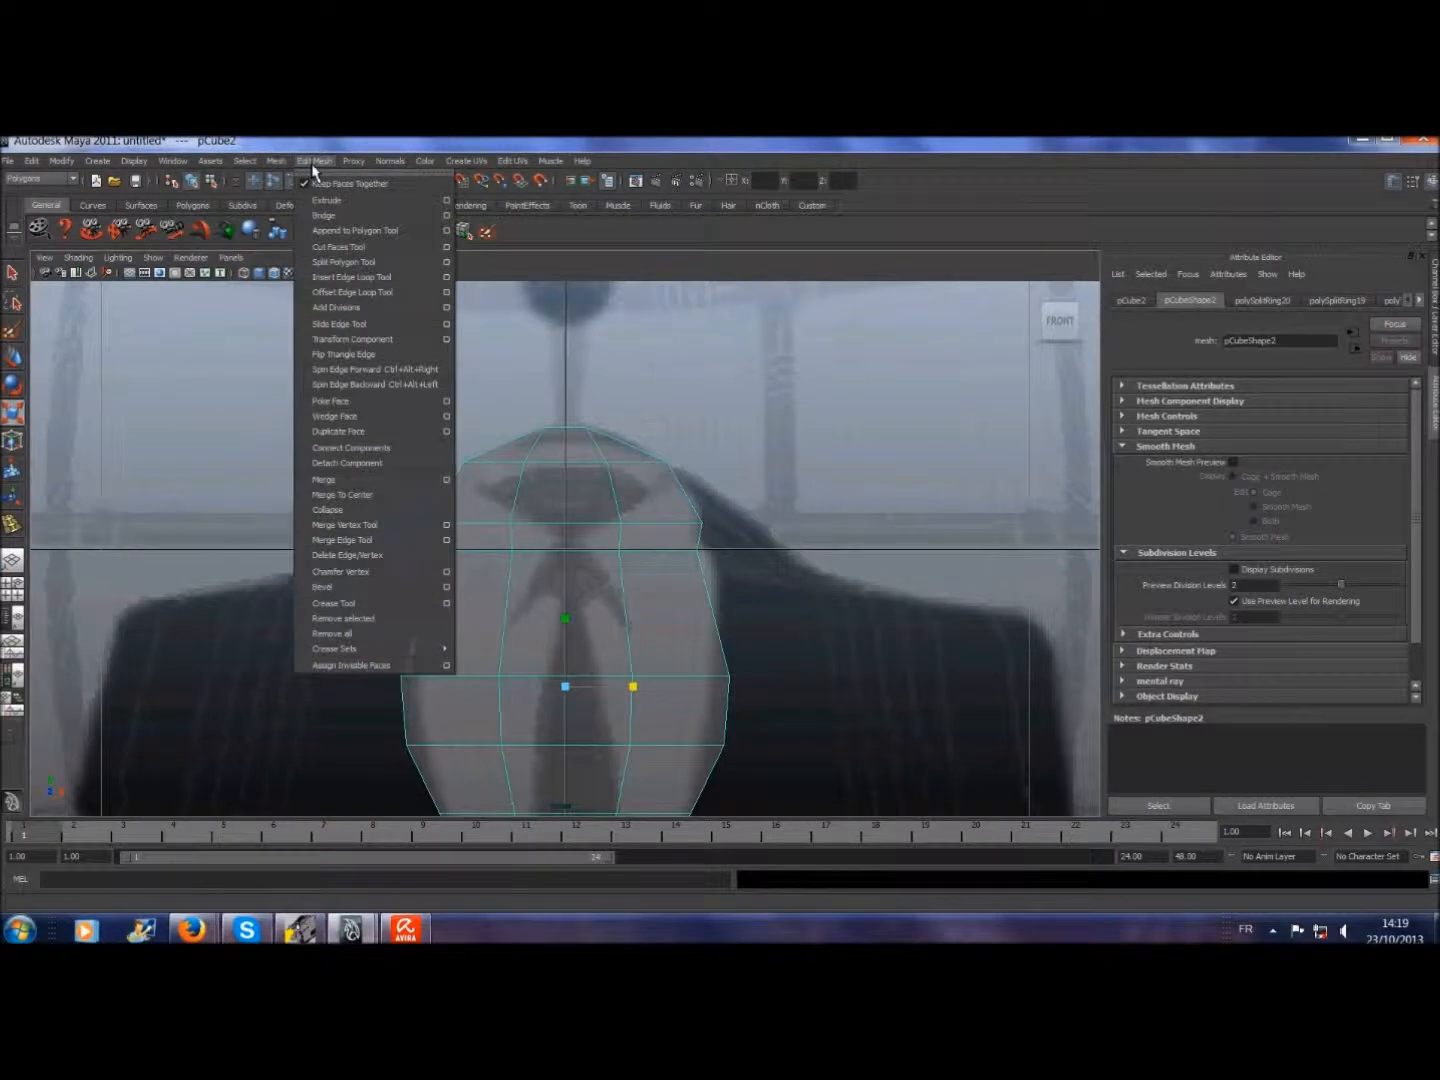
{"action": "left_click", "coordinate": [340, 278]}
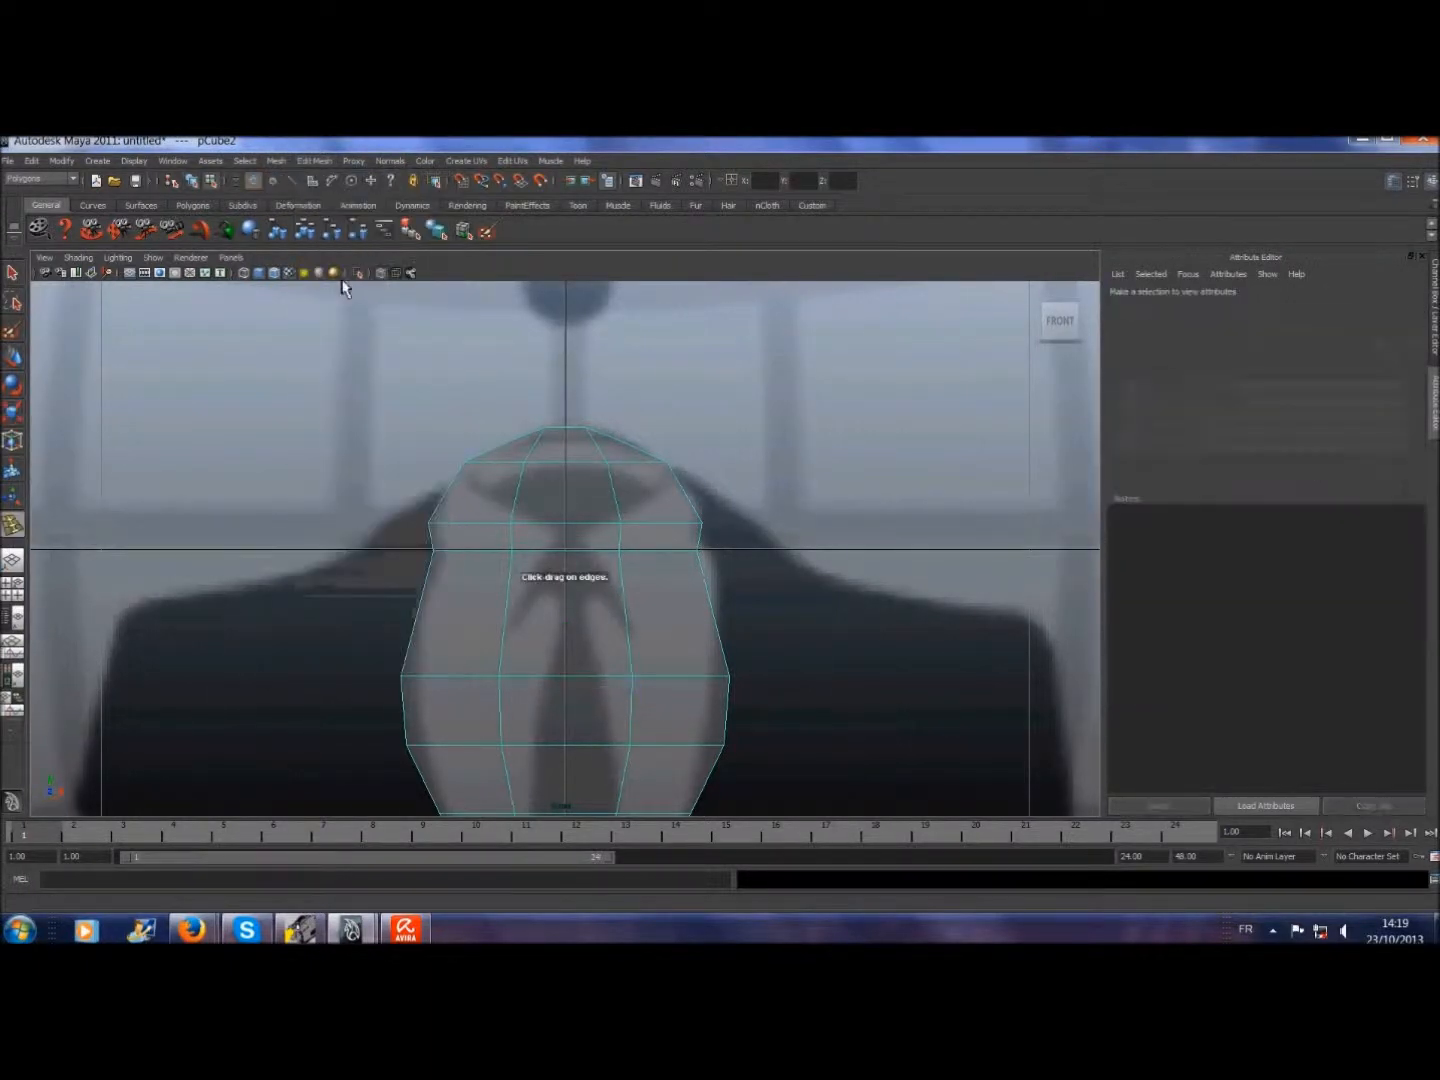
{"action": "left_click", "coordinate": [519, 548]}
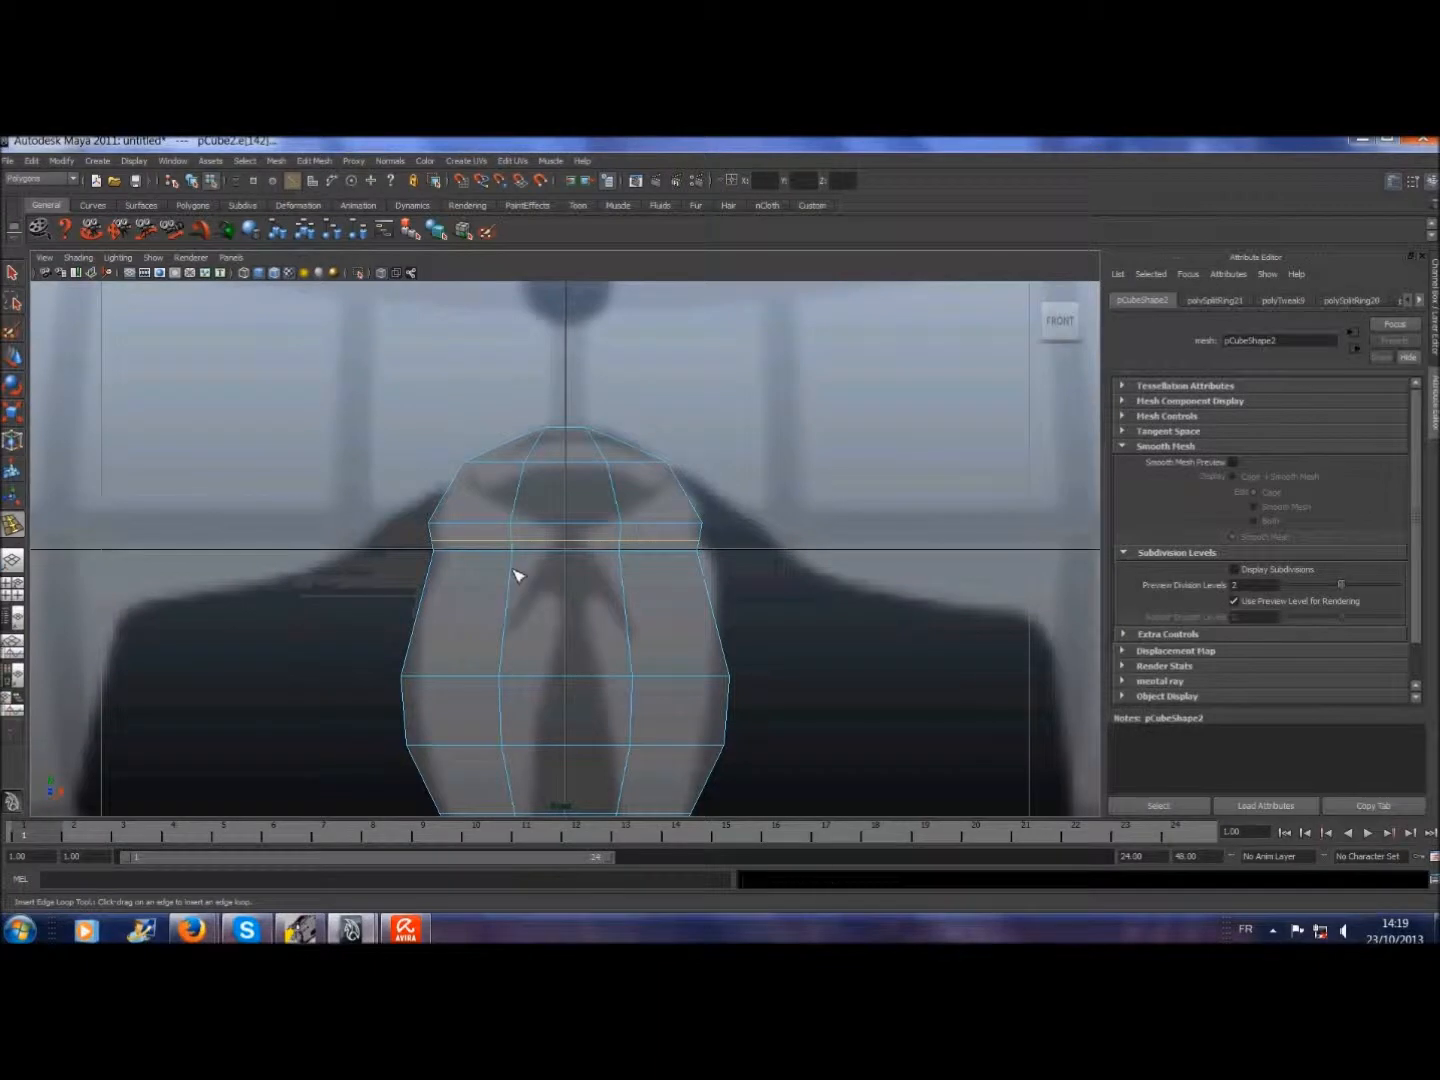
{"action": "left_click", "coordinate": [12, 272]}
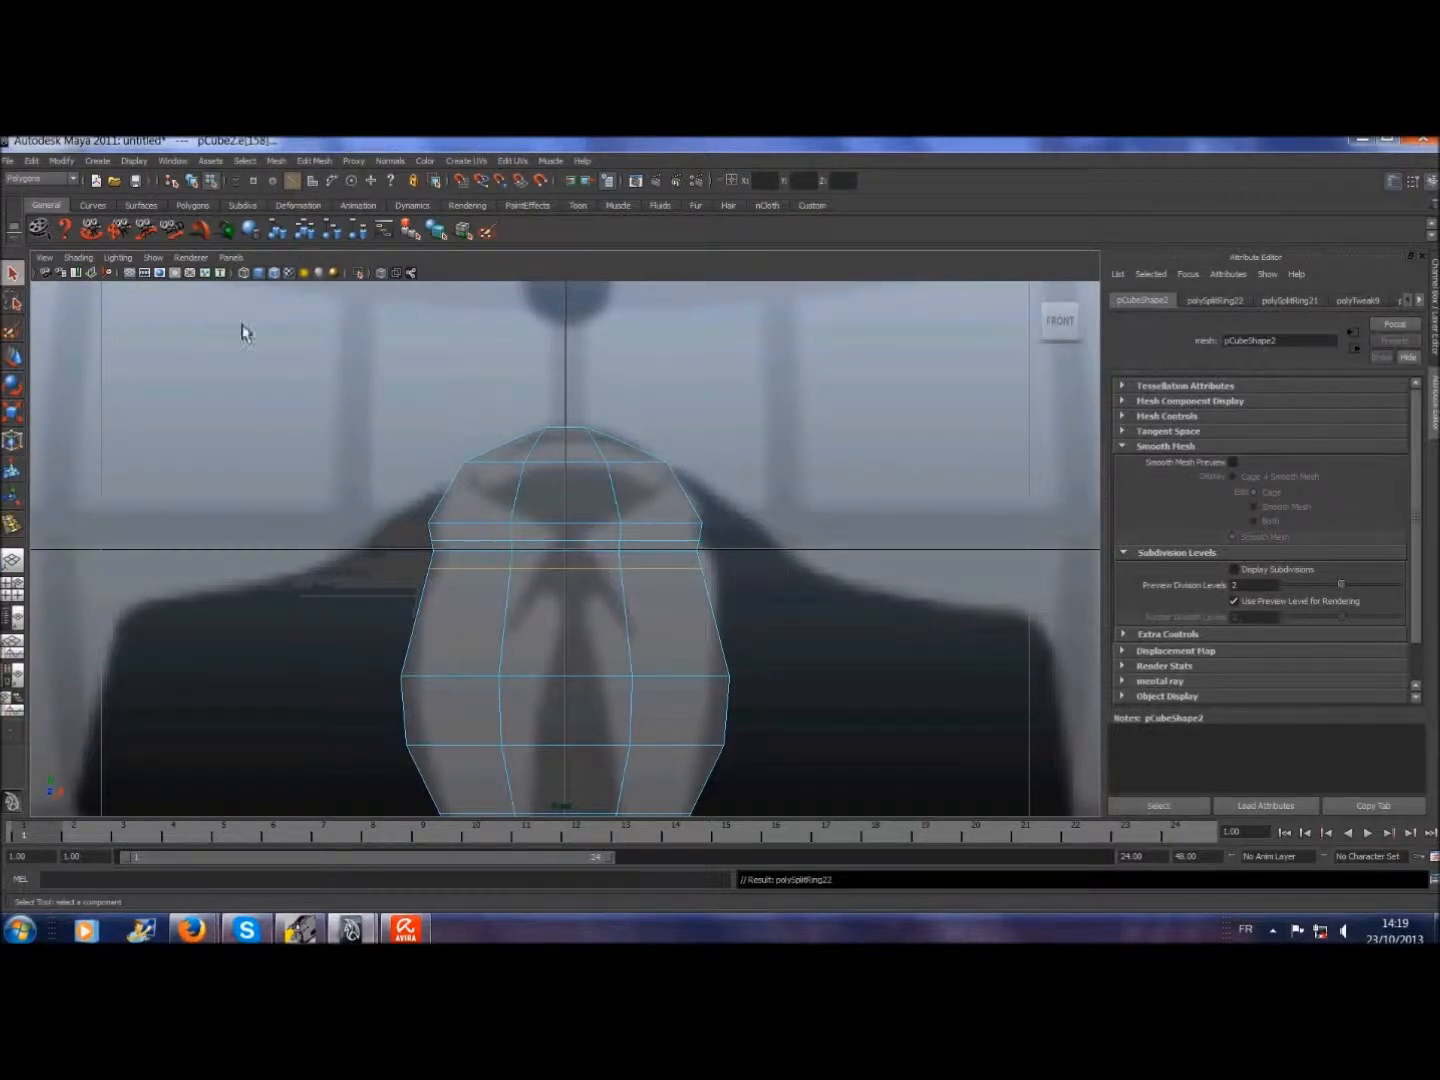
{"action": "left_click", "coordinate": [312, 438]}
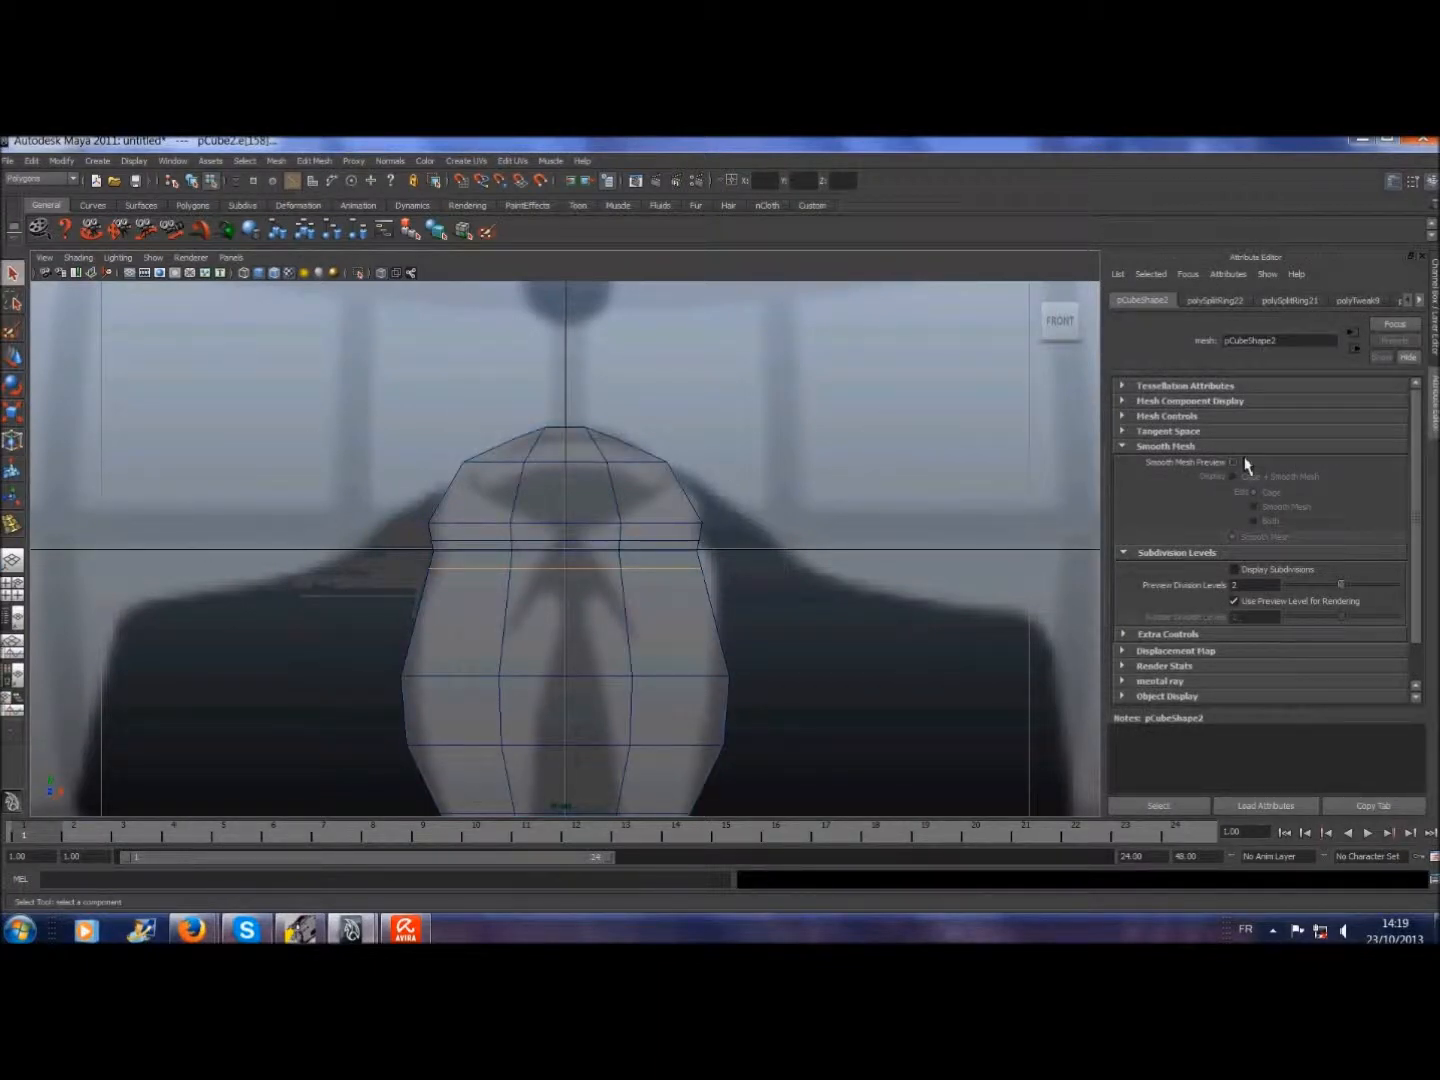
- Return the cube to object selection and turn Smooth Mesh Preview back on
{"action": "left_click", "coordinate": [245, 160]}
{"action": "left_click", "coordinate": [250, 197]}
{"action": "left_click", "coordinate": [550, 518]}
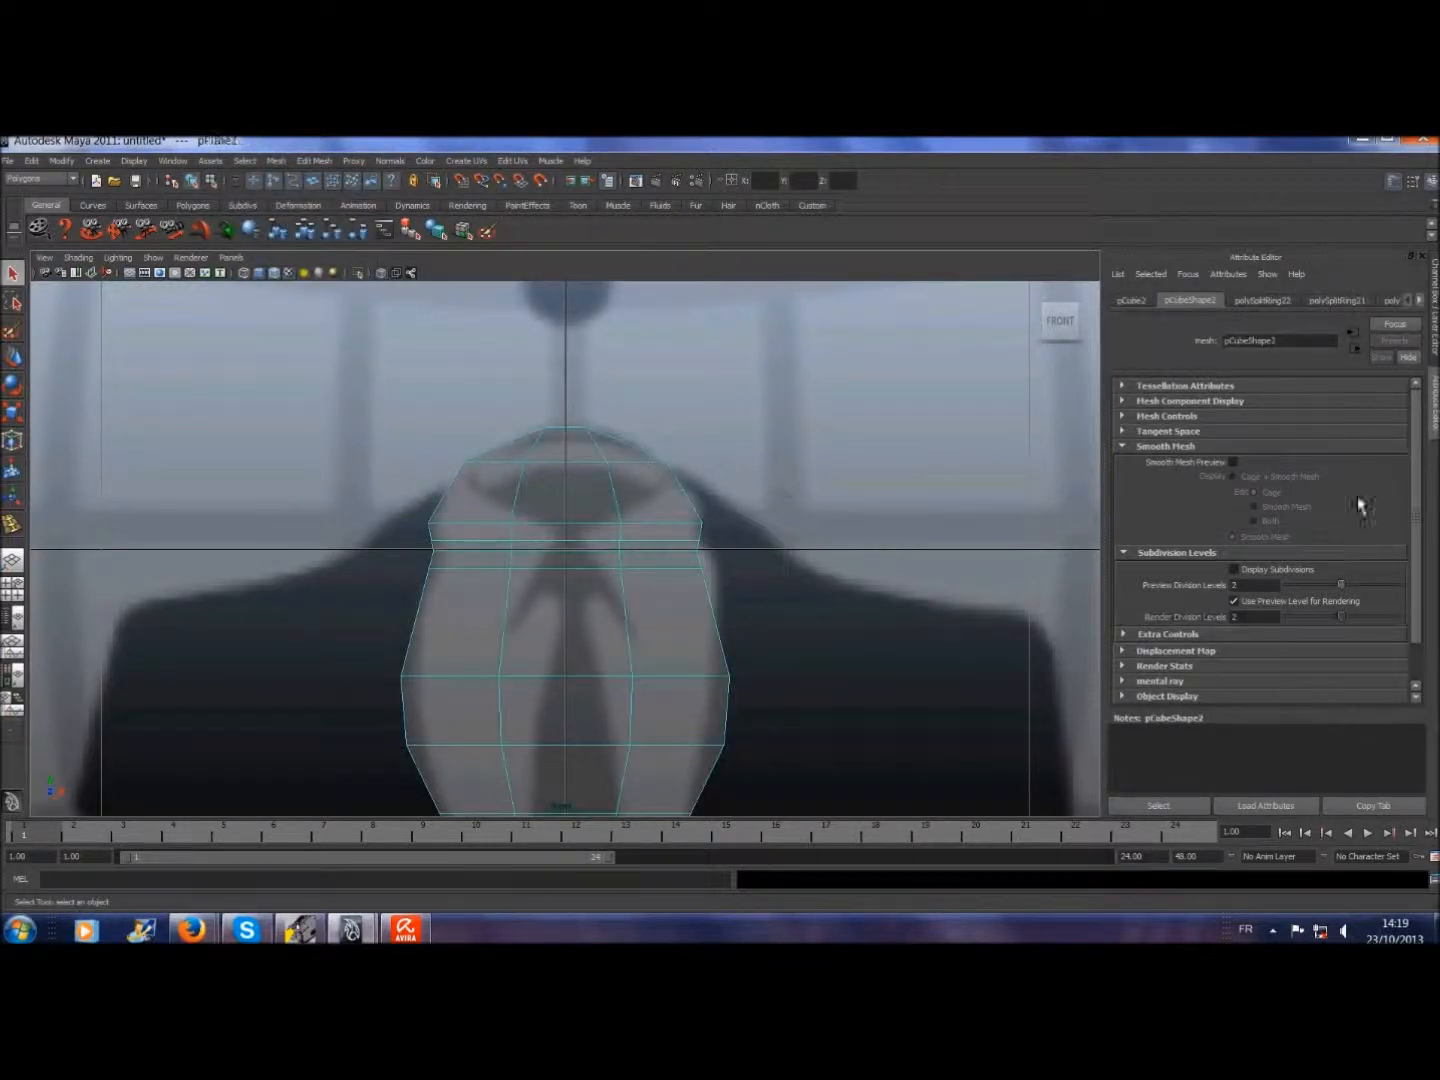
{"action": "left_click", "coordinate": [1233, 462]}
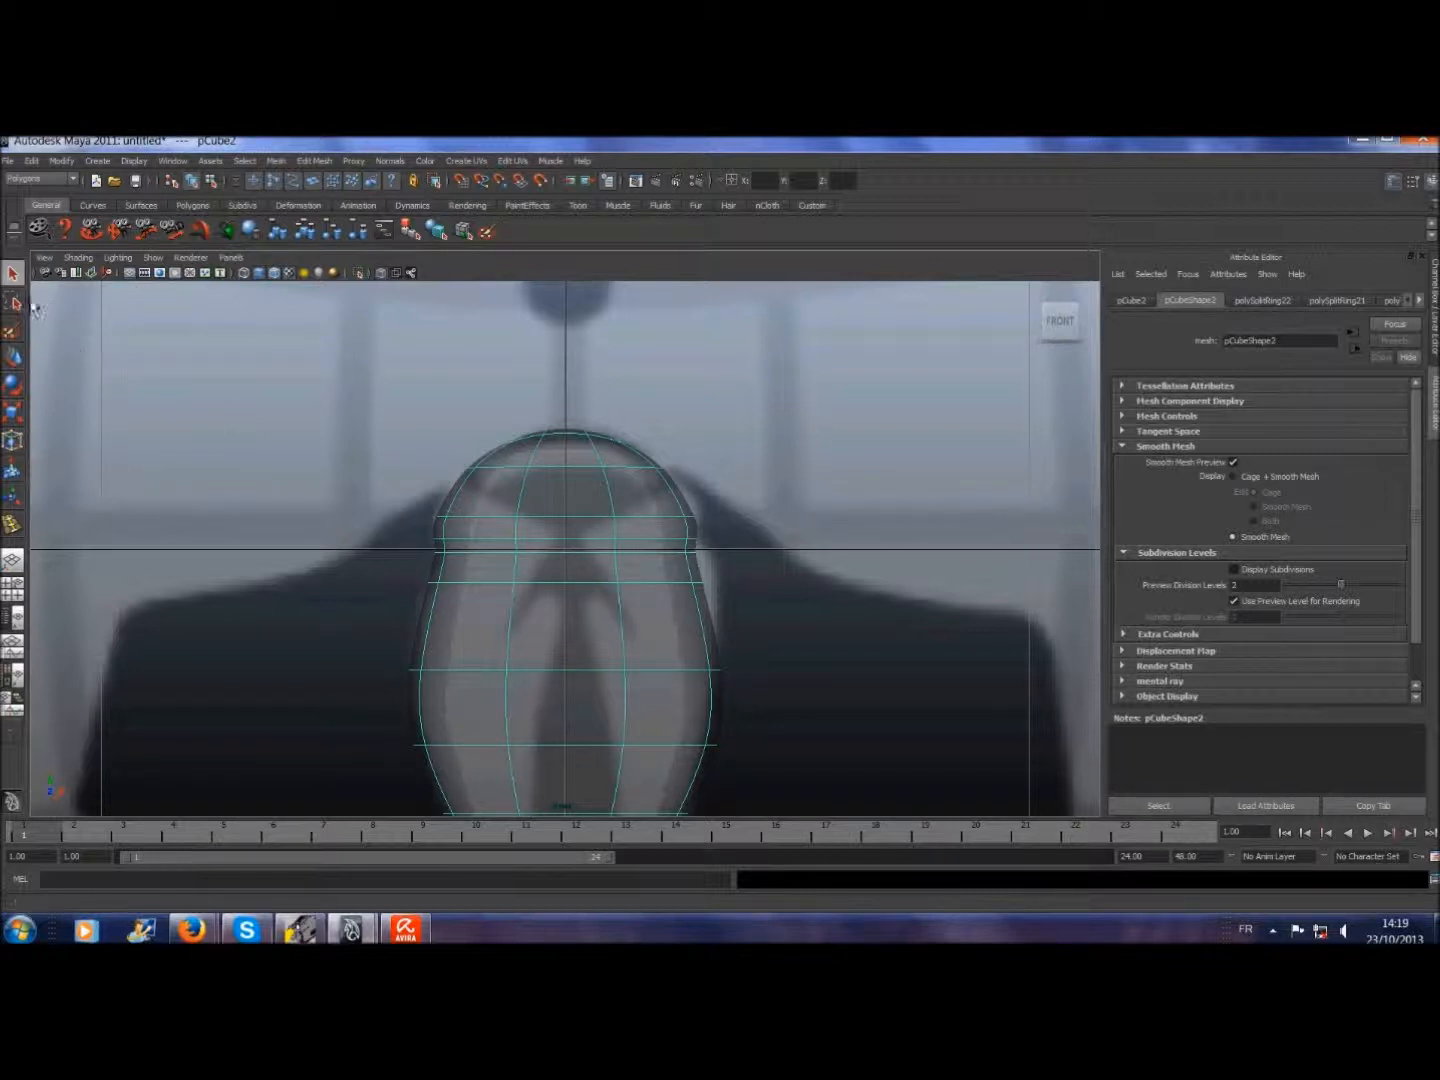
- Select the vertex row between the two new edge loops and scale it narrower in X to pinch the collar base
{"action": "left_click", "coordinate": [249, 163]}
{"action": "left_click", "coordinate": [266, 200]}
{"action": "left_click_drag", "start_coordinate": [425, 555], "coordinate": [720, 569]}
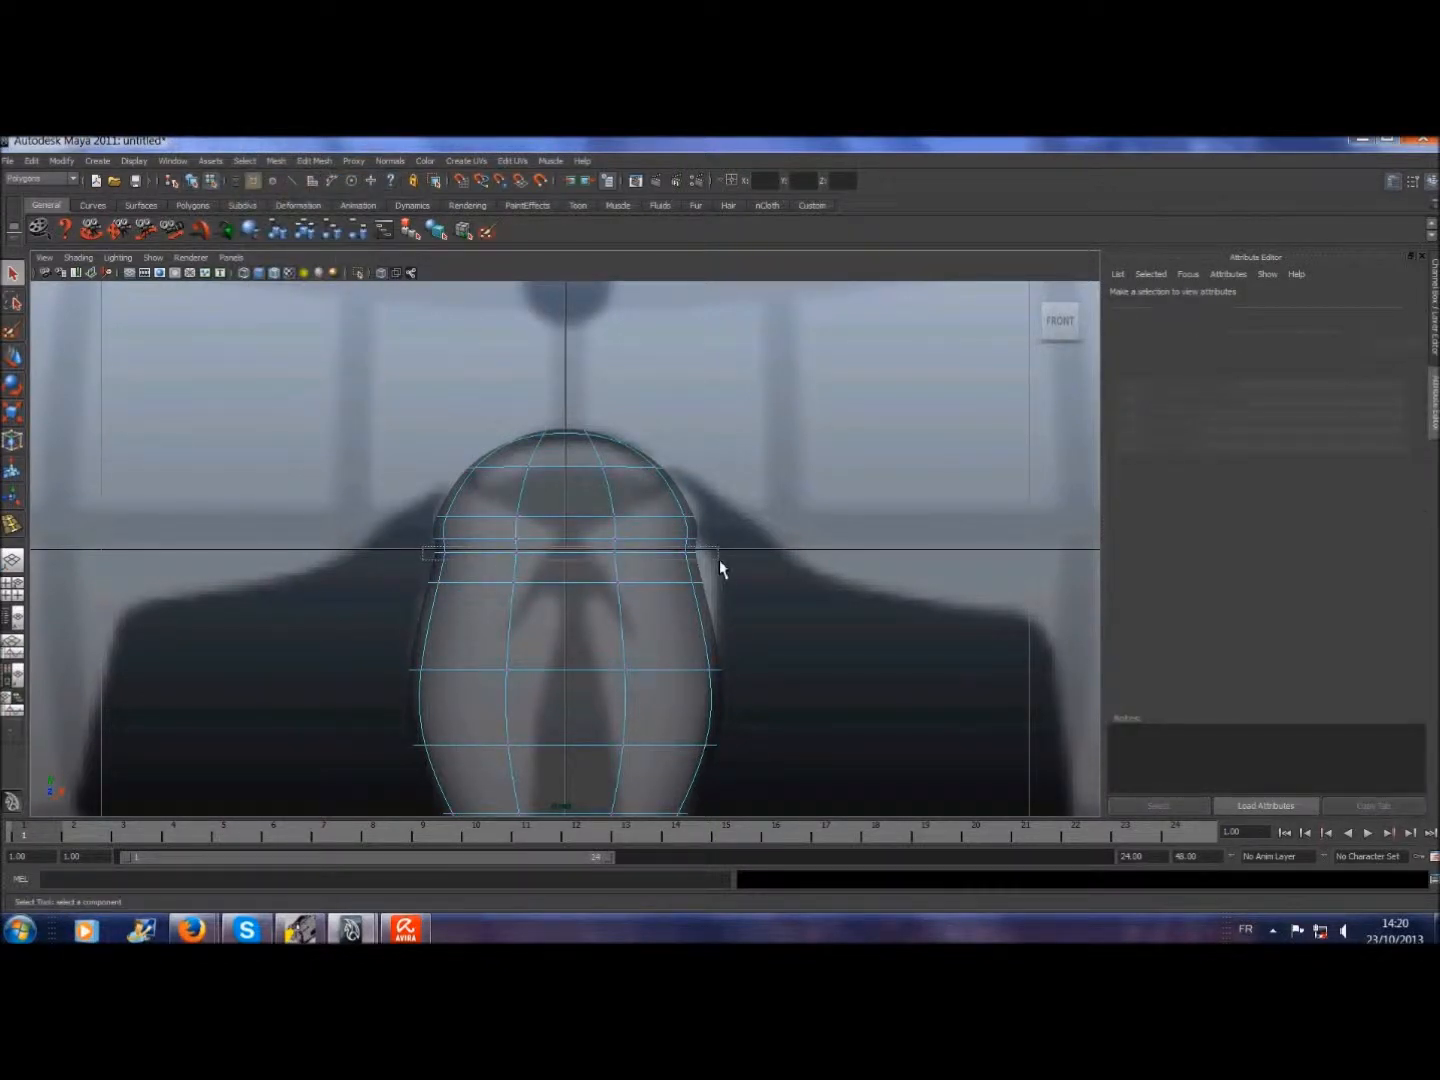
{"action": "left_click", "coordinate": [14, 413]}
{"action": "left_click_drag", "start_coordinate": [506, 554], "coordinate": [508, 557]}
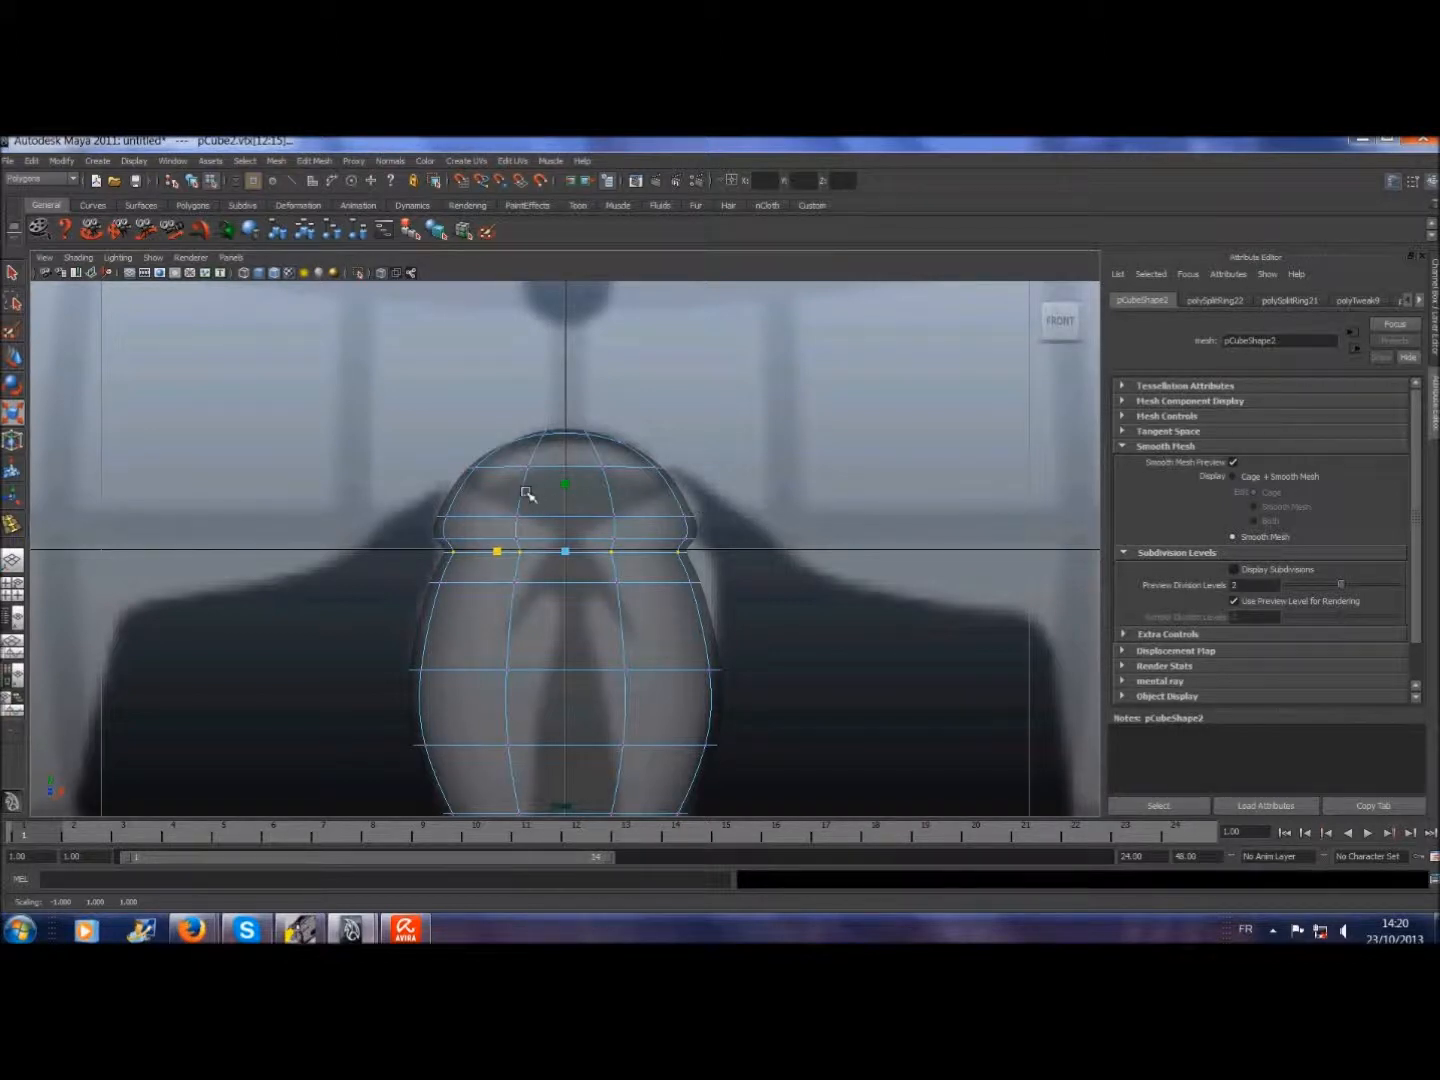
- Leave vertex editing and return to object selection with the whole shirt mesh pCube2 selected
{"action": "left_click", "coordinate": [12, 272]}
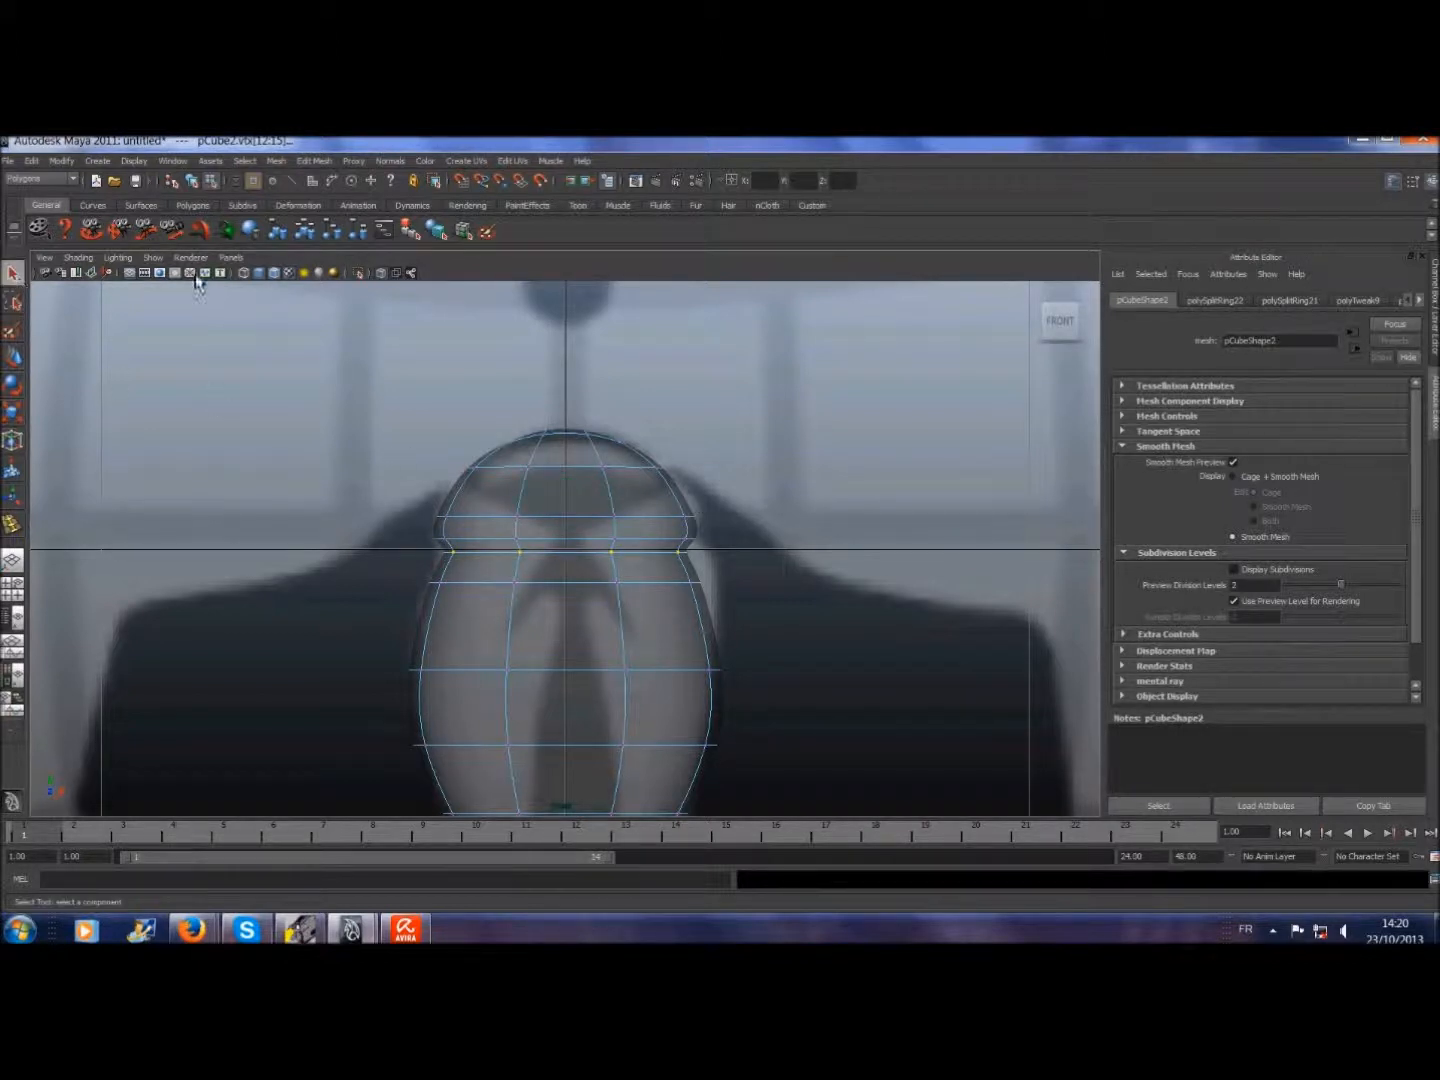
{"action": "left_click", "coordinate": [245, 160]}
{"action": "left_click", "coordinate": [280, 400]}
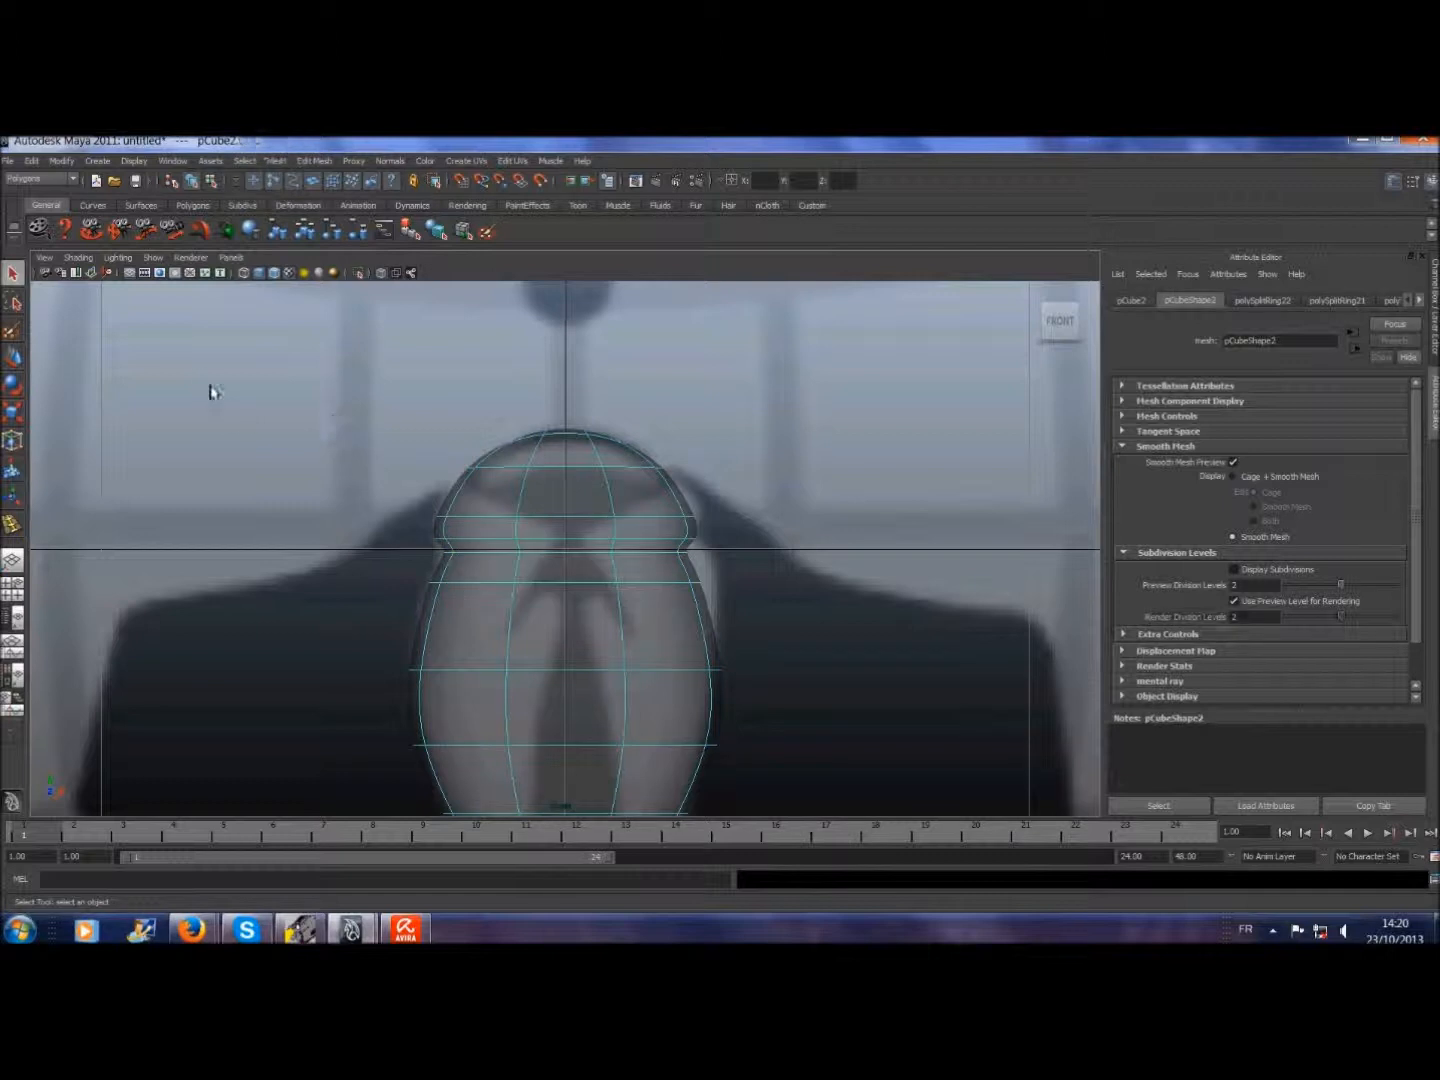
- Switch from the front view to the perspective view and turn off X-Ray shading
{"action": "left_click", "coordinate": [236, 258]}
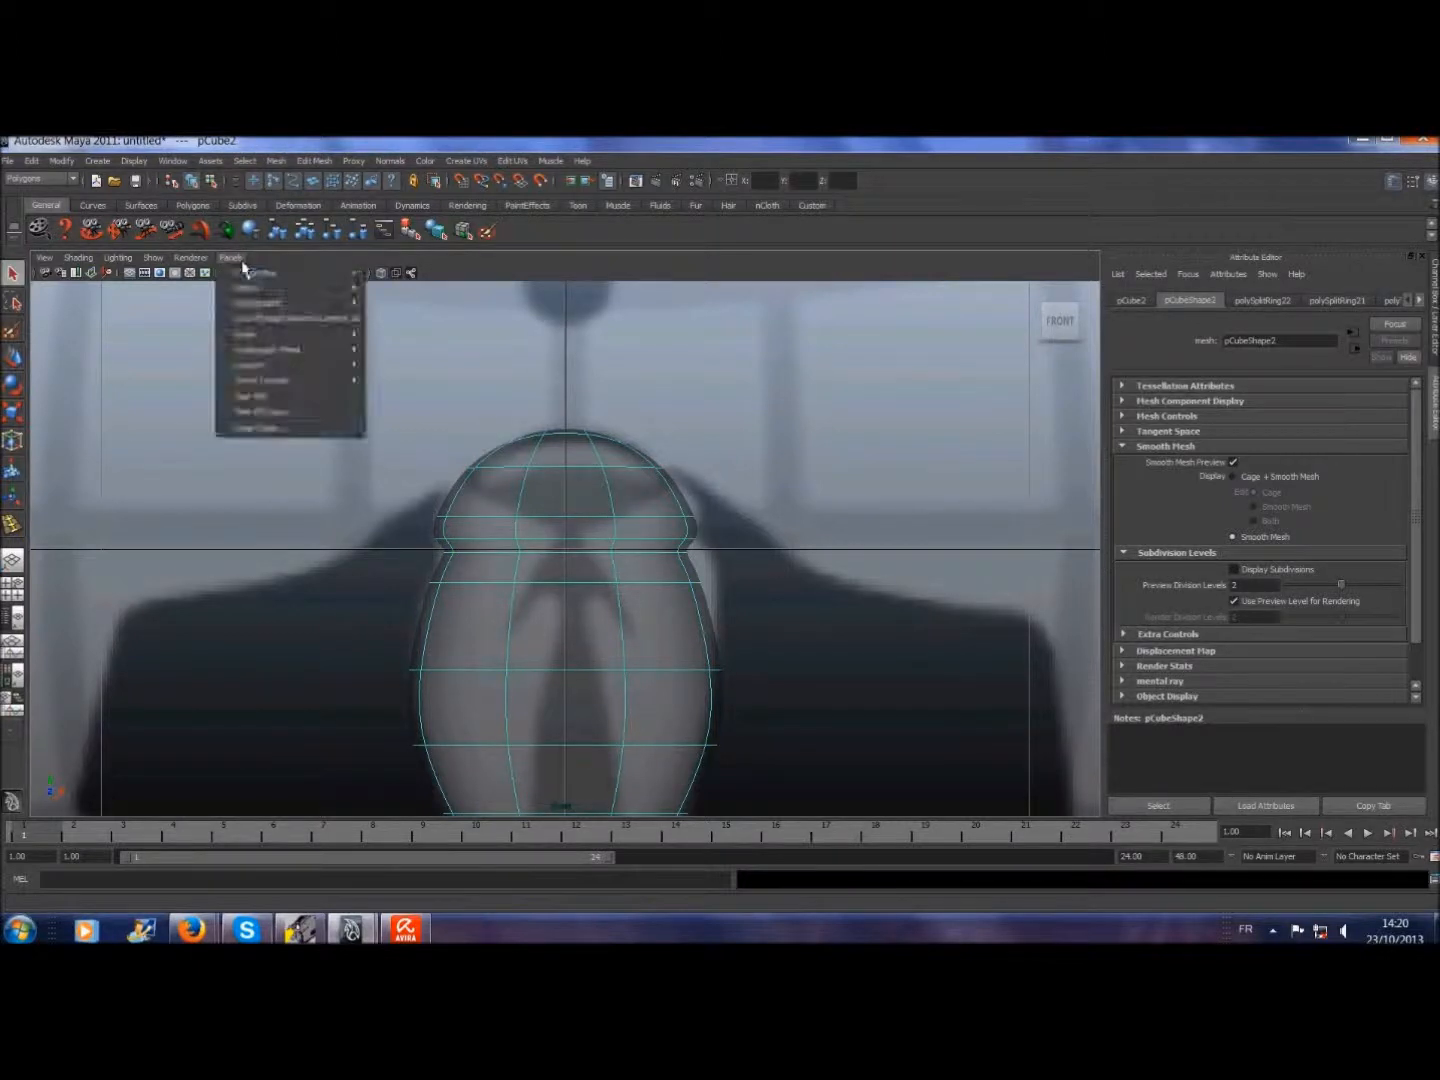
{"action": "mouse_move", "coordinate": [265, 273]}
{"action": "left_click", "coordinate": [392, 276]}
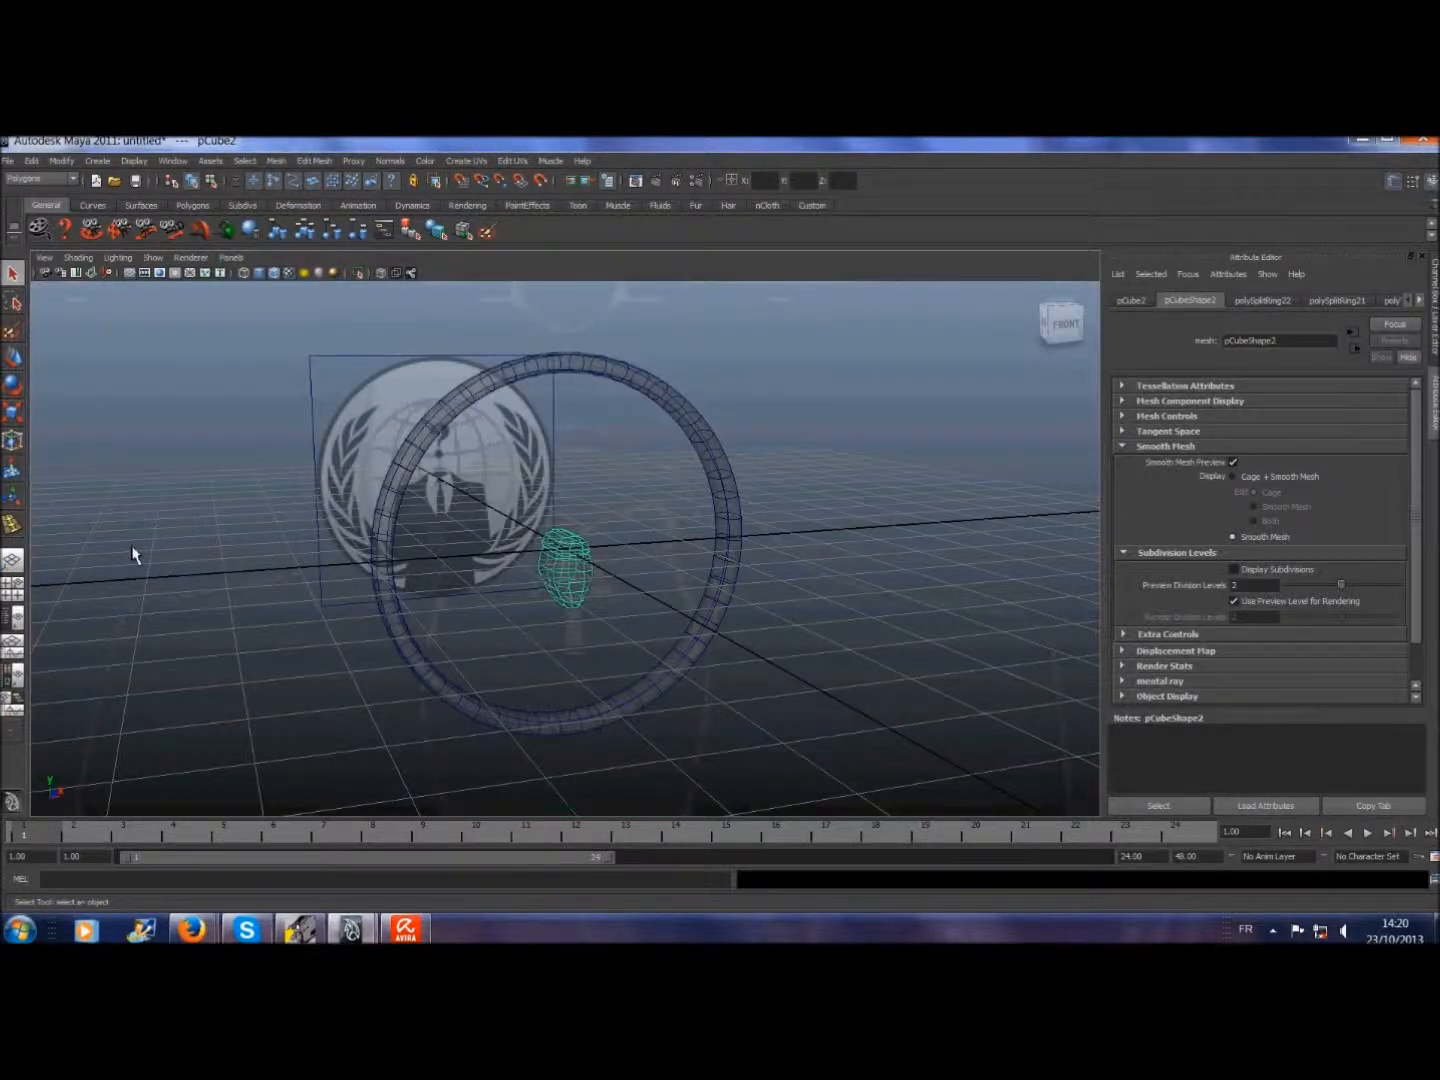
{"action": "left_click", "coordinate": [78, 258]}
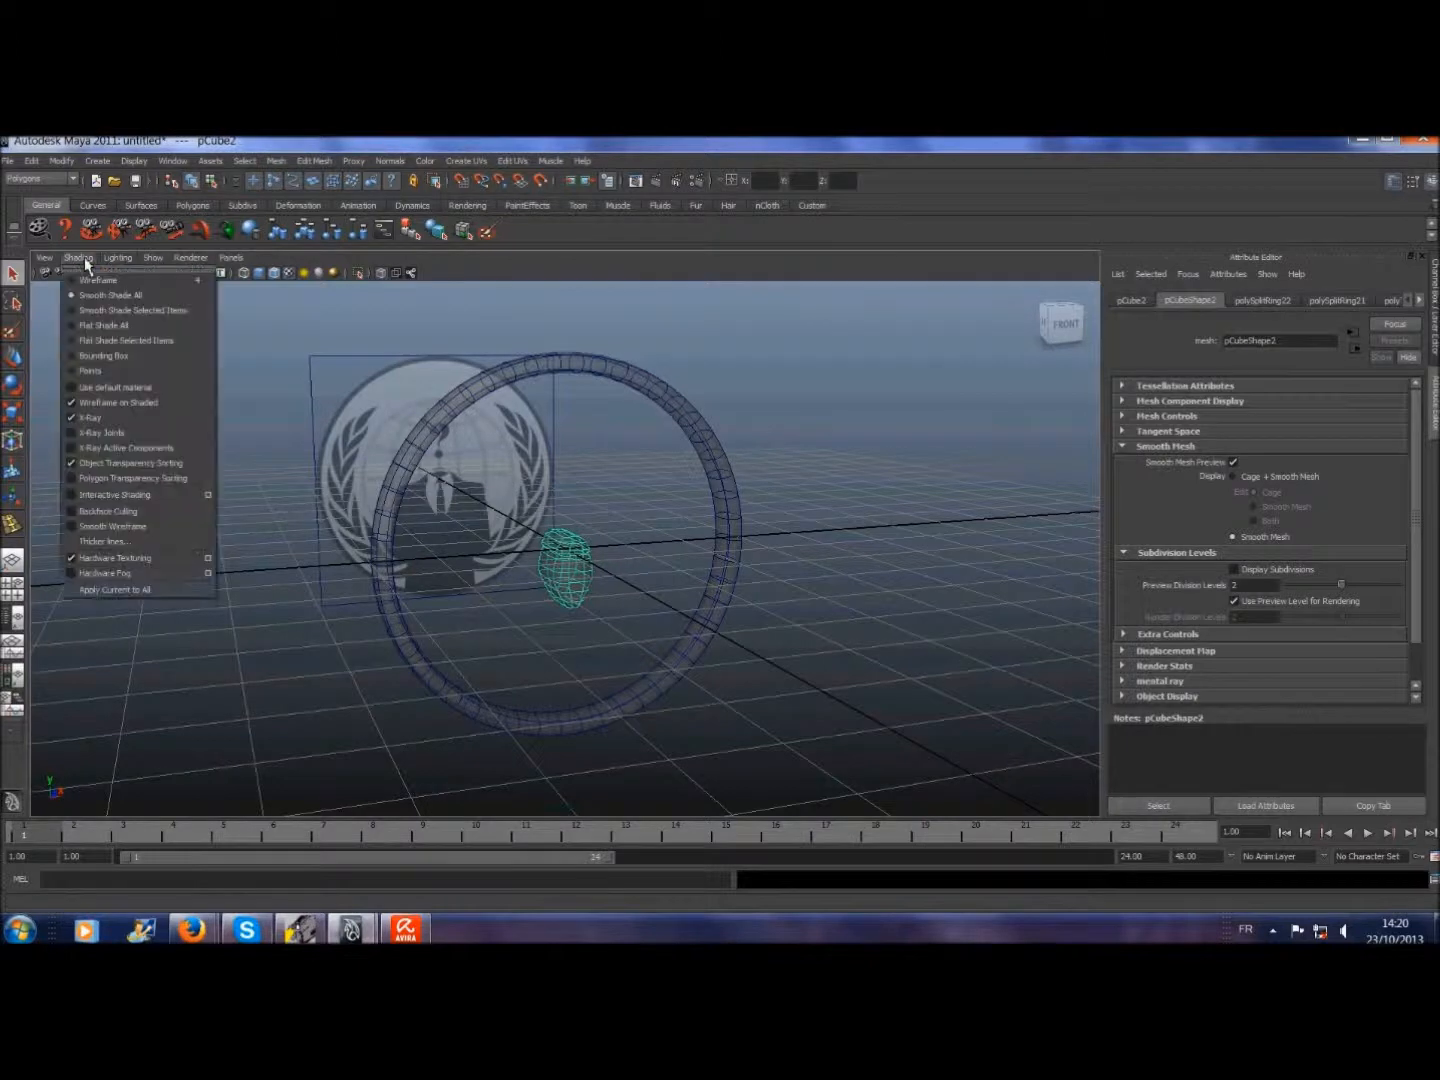
{"action": "left_click", "coordinate": [78, 419]}
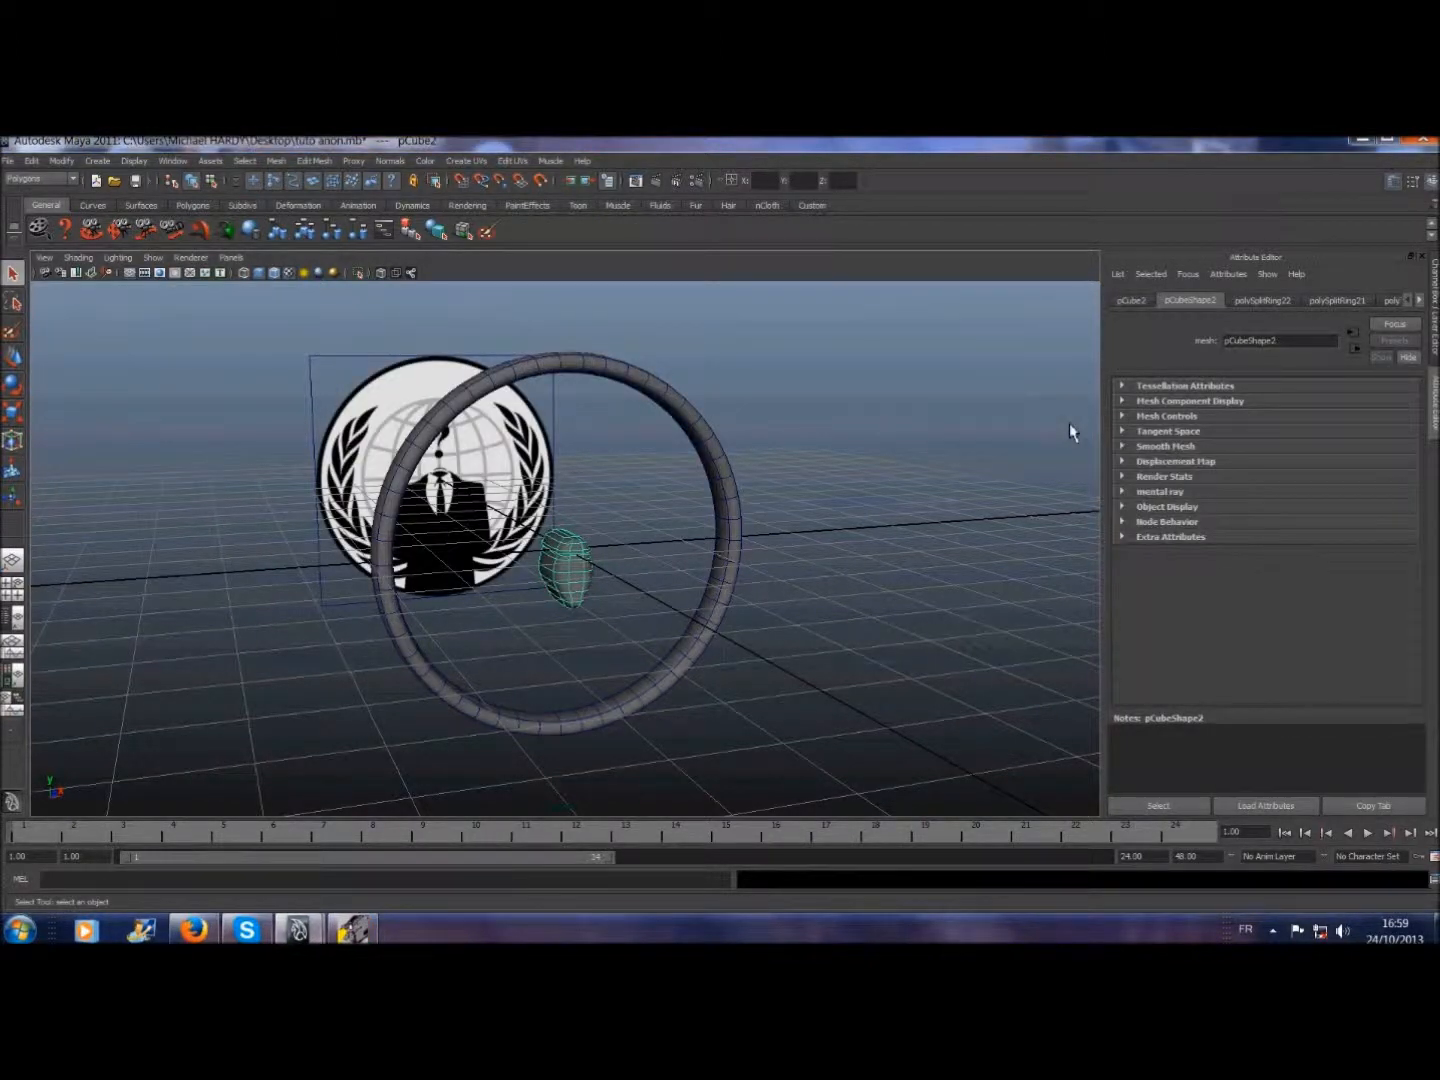
- Turn off Smooth Mesh Preview for the shirt mesh
{"action": "left_click", "coordinate": [1165, 446]}
{"action": "left_click", "coordinate": [1229, 467]}
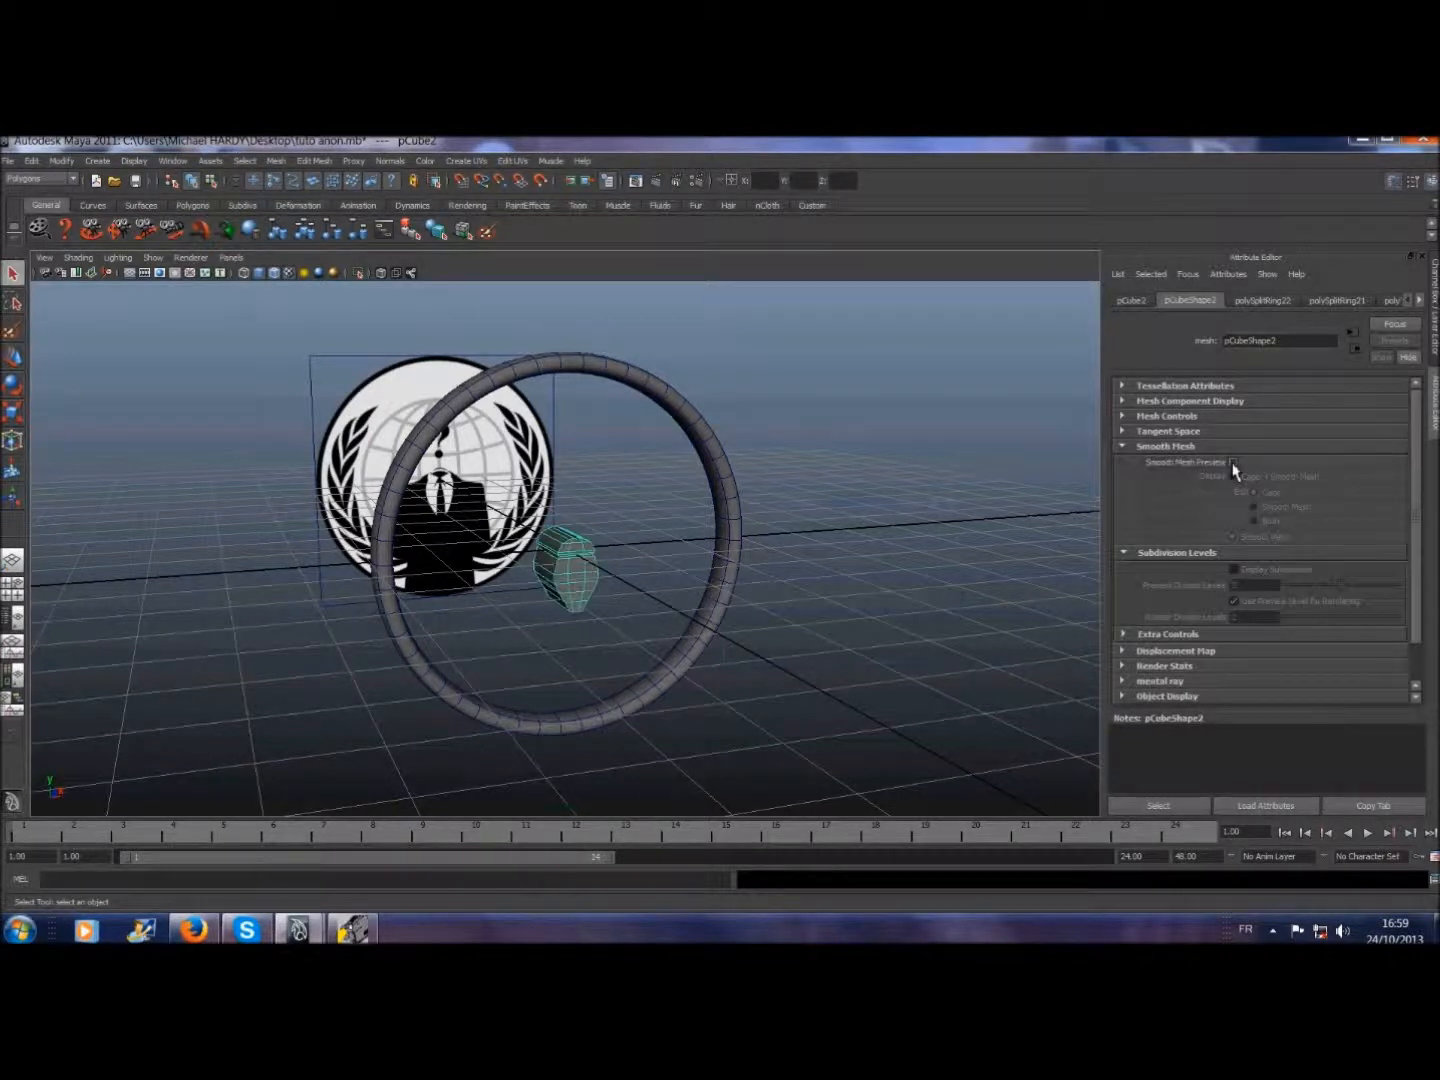
{"action": "scroll", "coordinate": [495, 515], "scroll_direction": "up", "scroll_amount": 5}
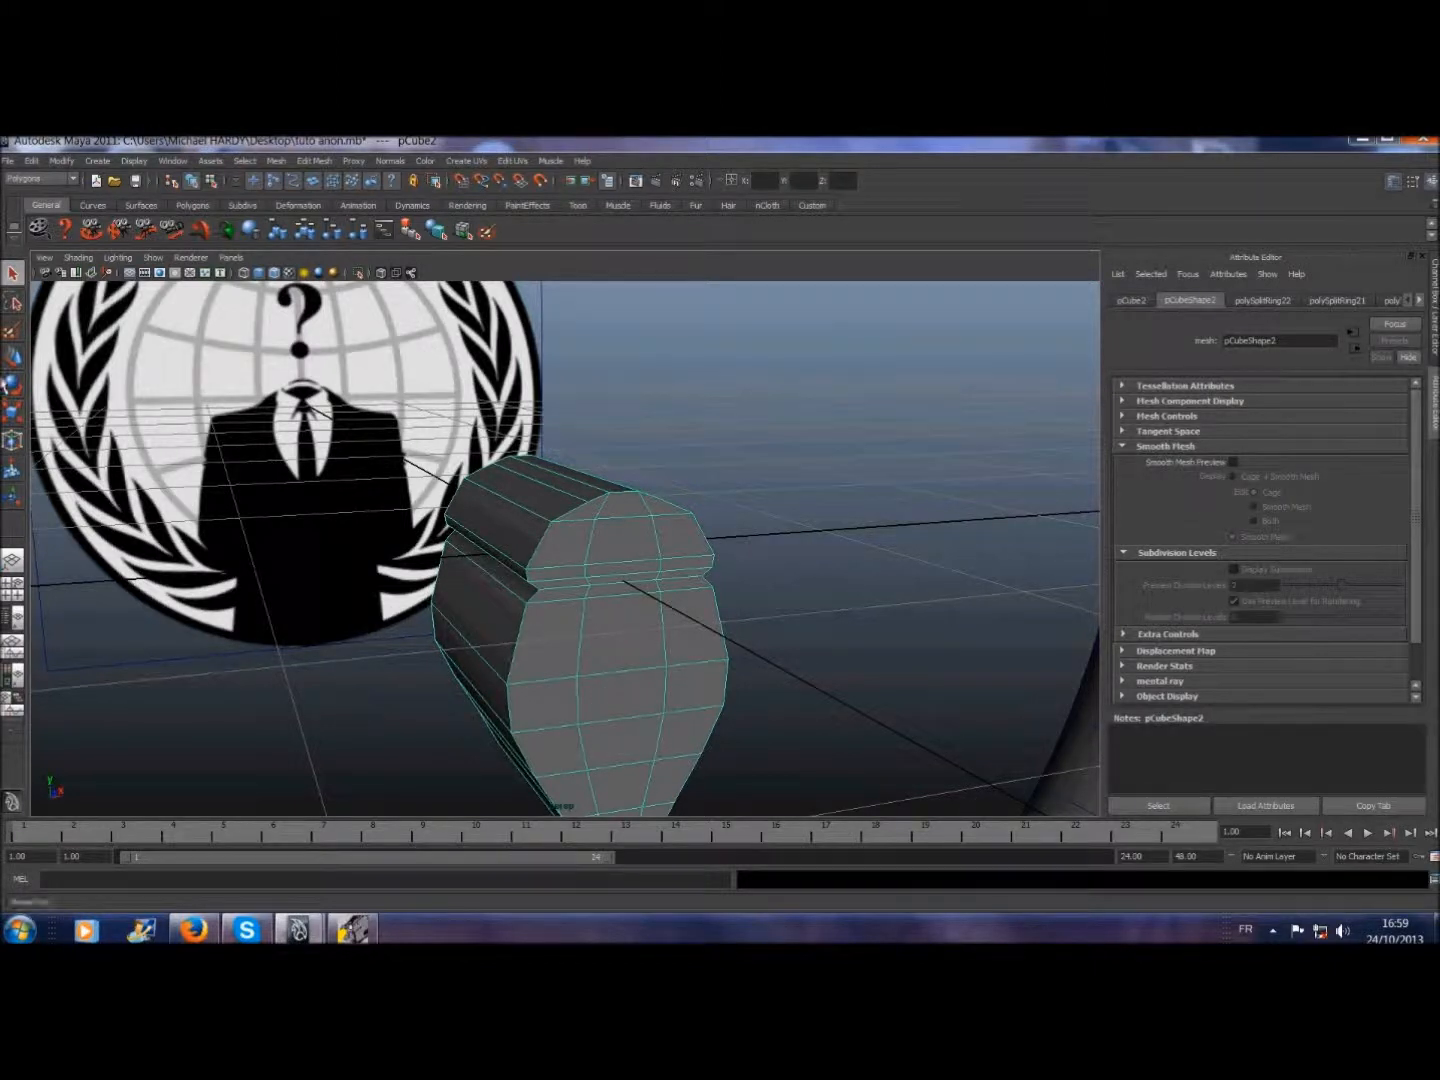
- Insert one edge loop around the shirt mesh, midway along its depth, using the Multiple edge loops option
{"action": "left_click", "coordinate": [314, 162]}
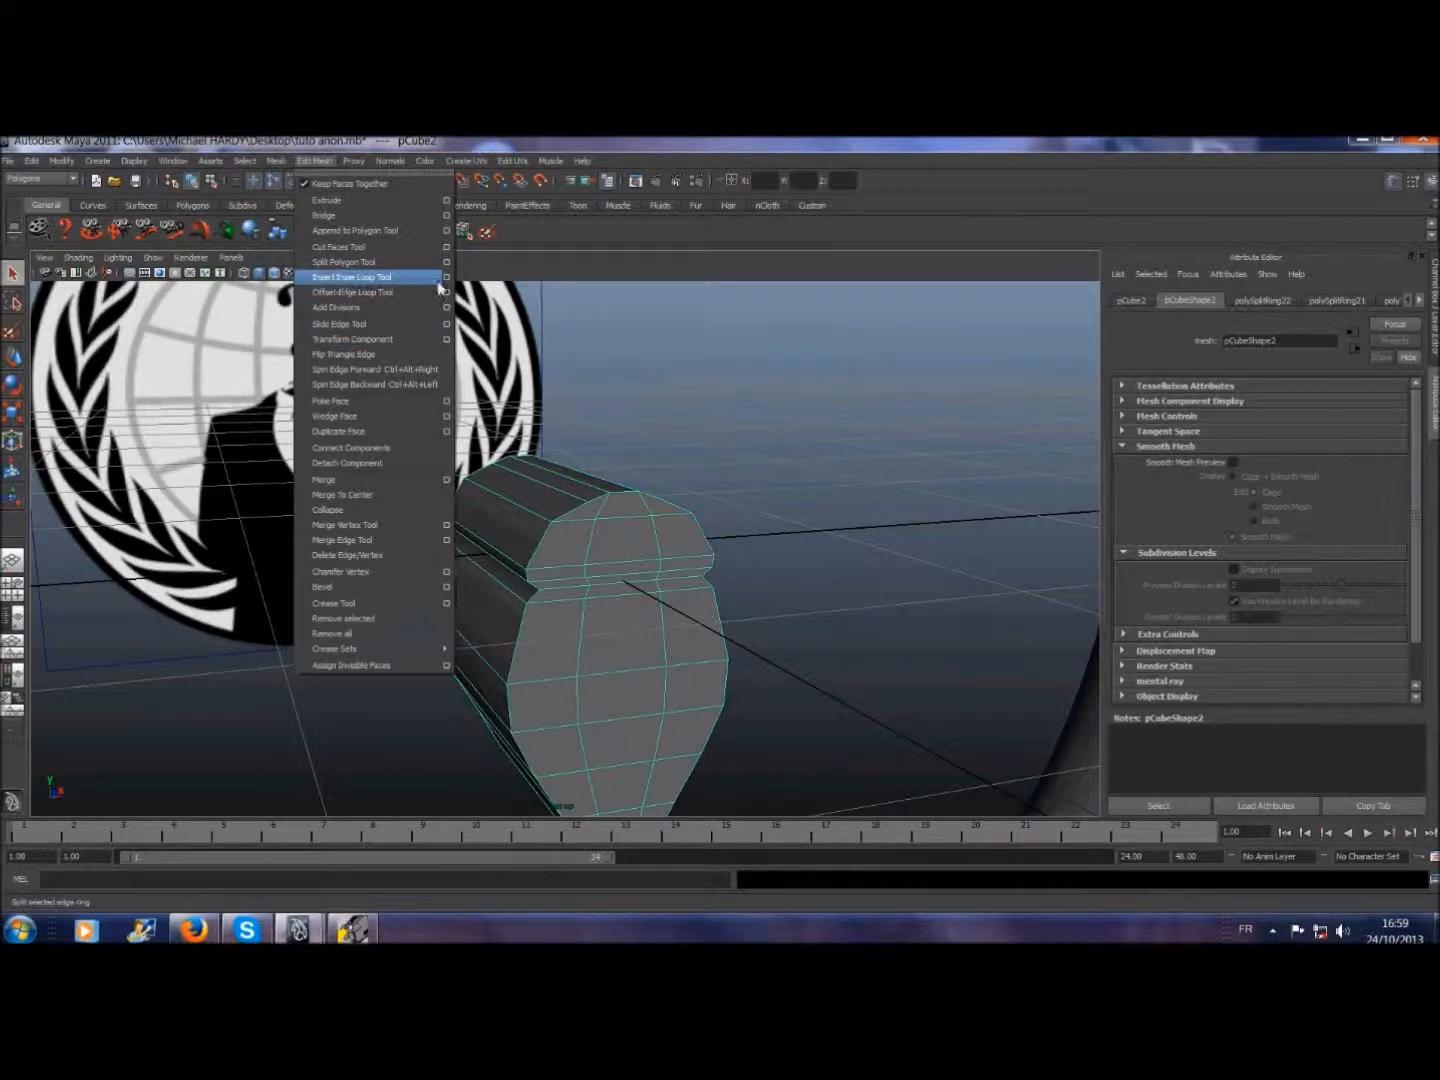
{"action": "left_click", "coordinate": [339, 278]}
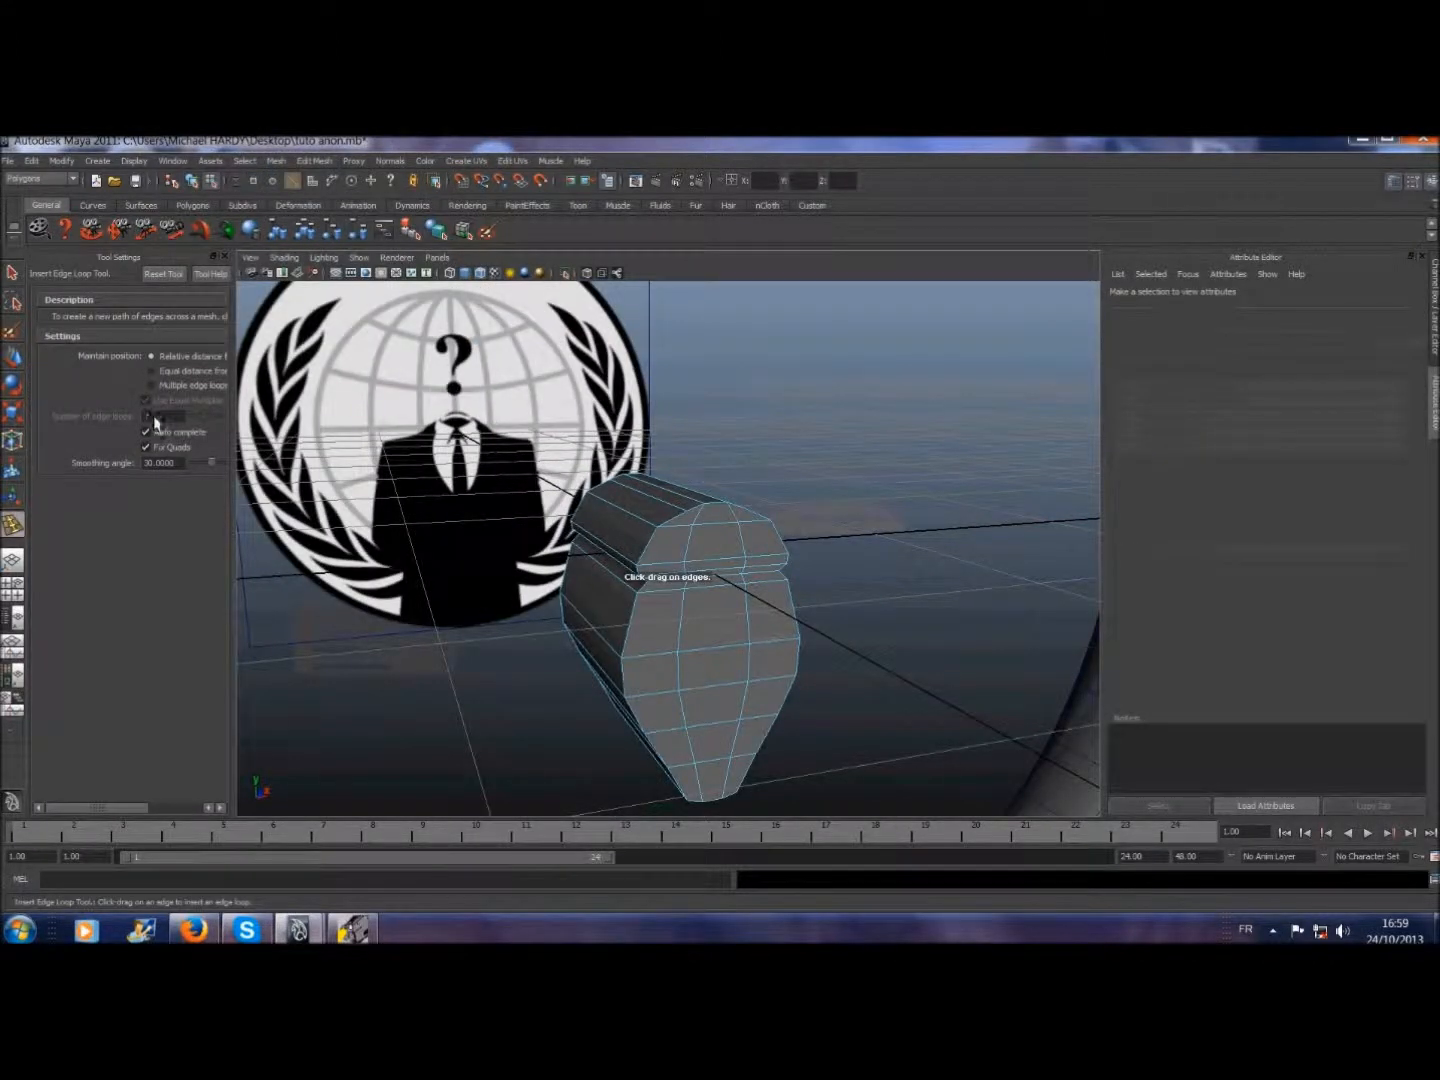
{"action": "left_click", "coordinate": [152, 385]}
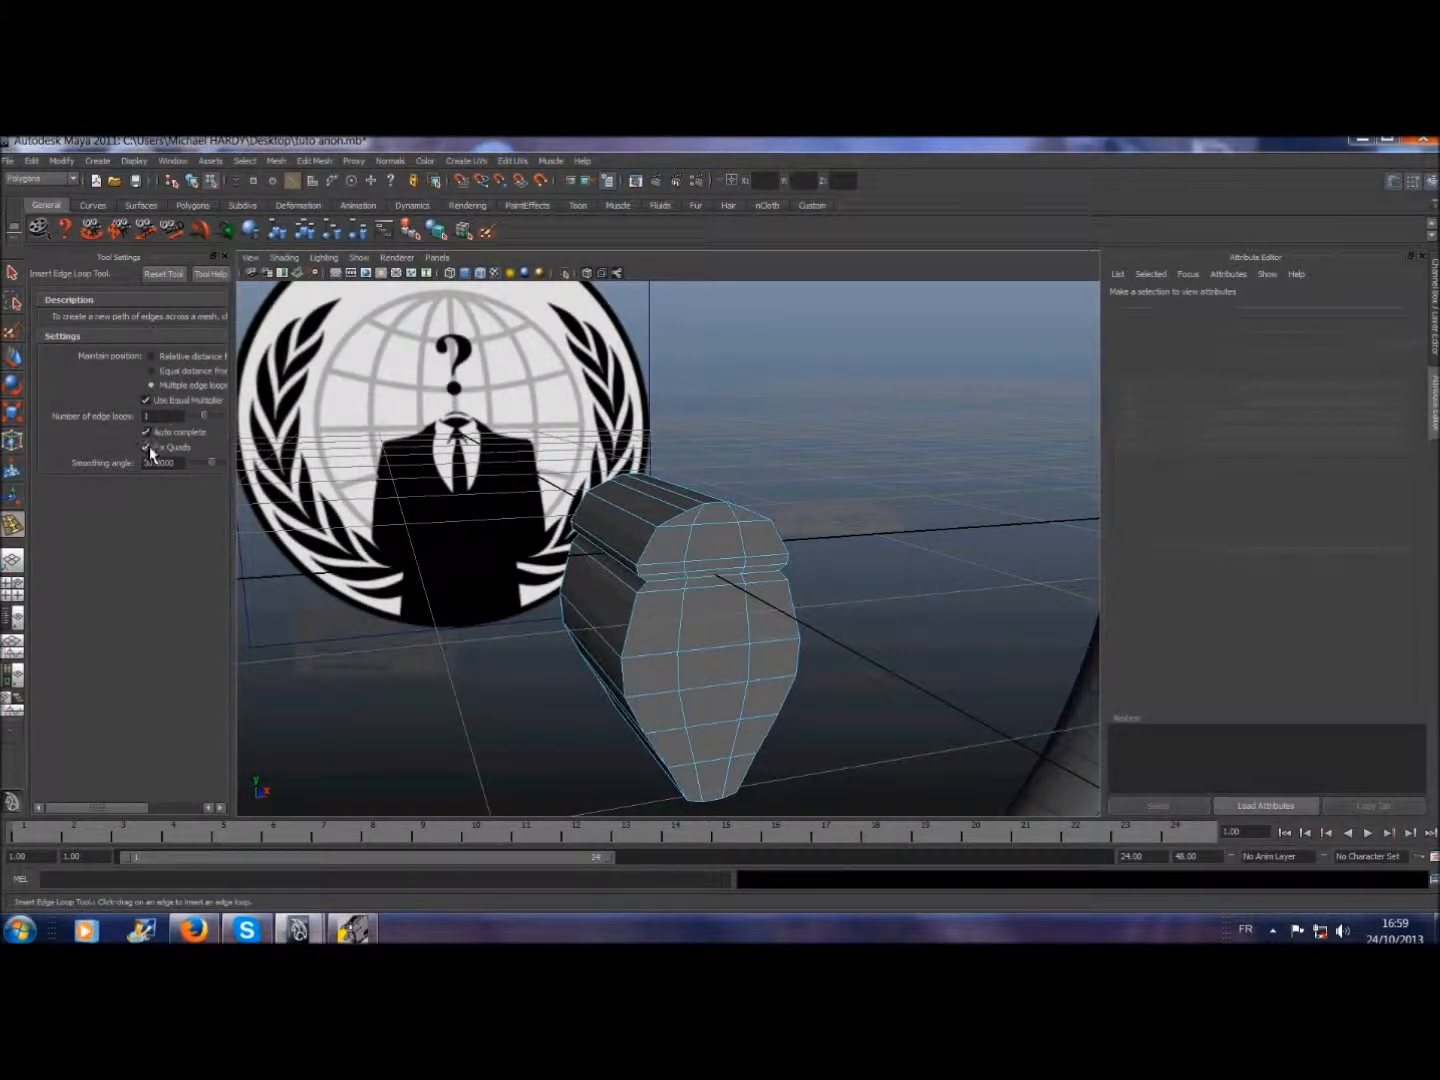
{"action": "left_click", "coordinate": [588, 623]}
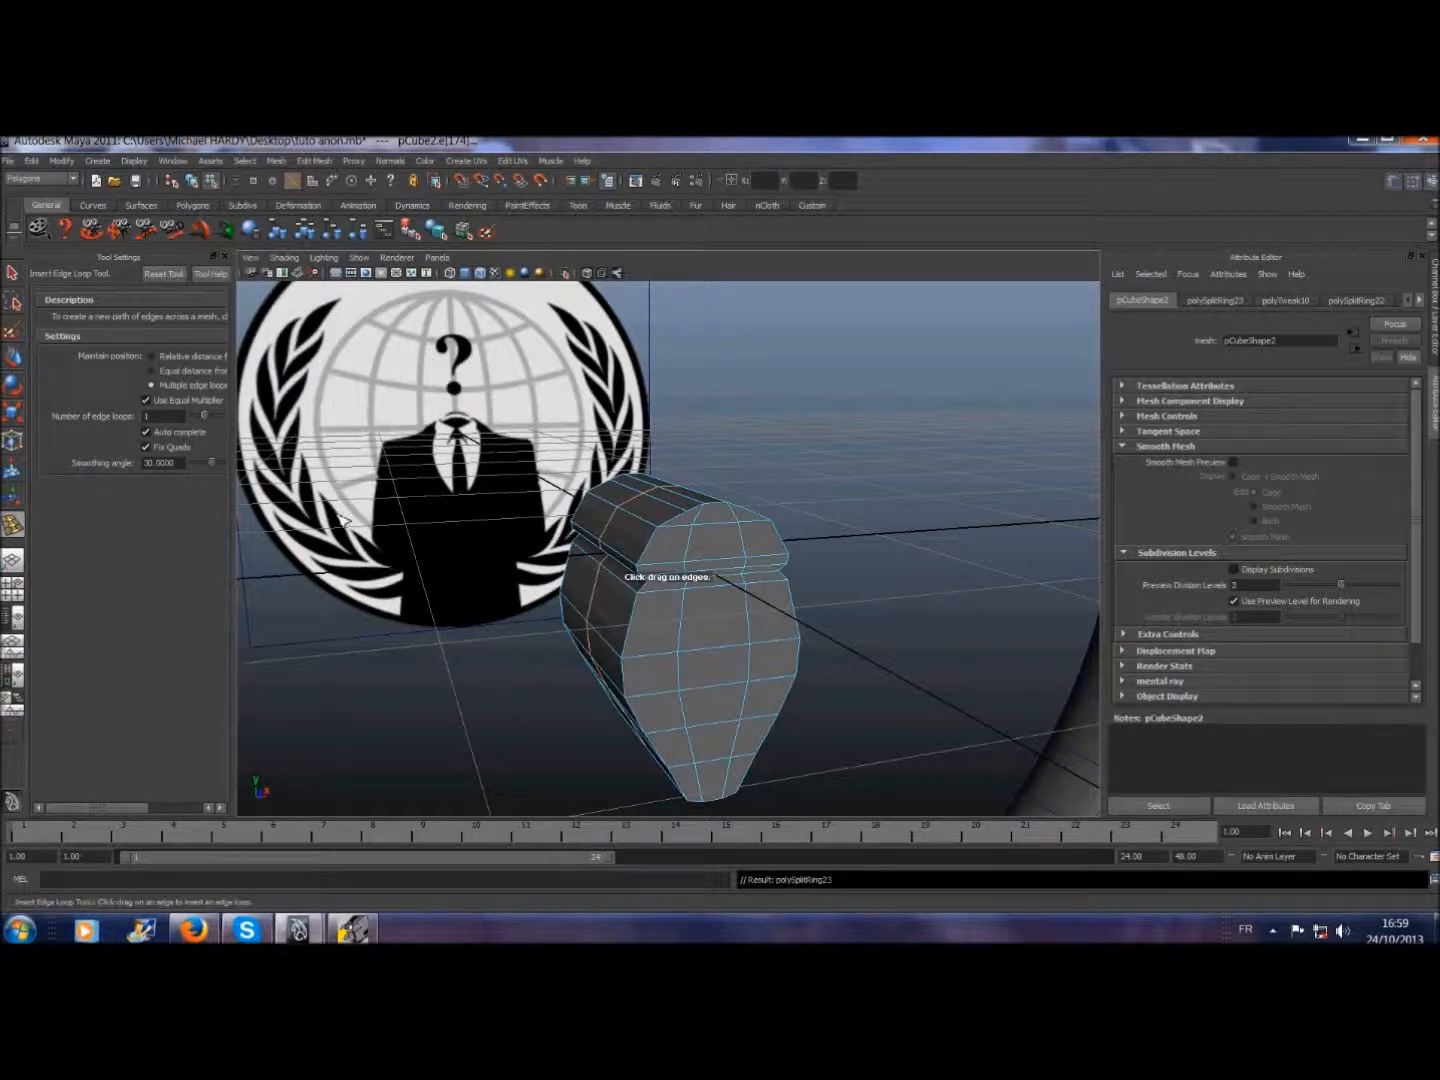
{"action": "left_click", "coordinate": [12, 273]}
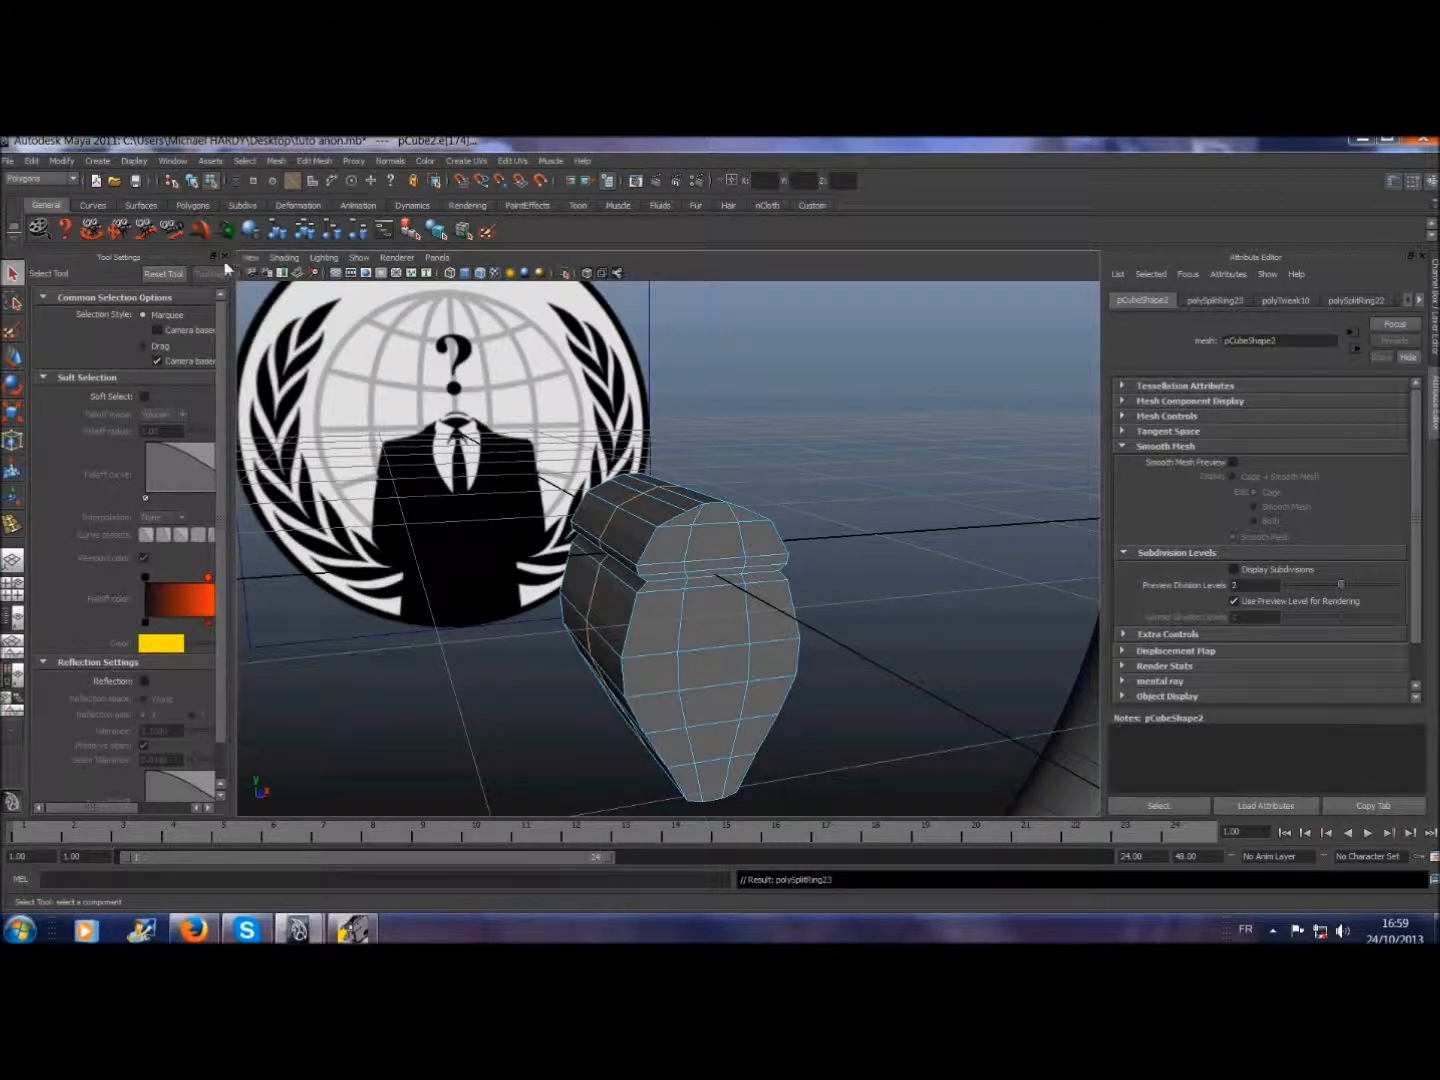
{"action": "left_click", "coordinate": [225, 259]}
- Clear the edge selection and return the shirt mesh to object selection mode
{"action": "scroll", "coordinate": [436, 636], "scroll_direction": "down", "scroll_amount": 4}
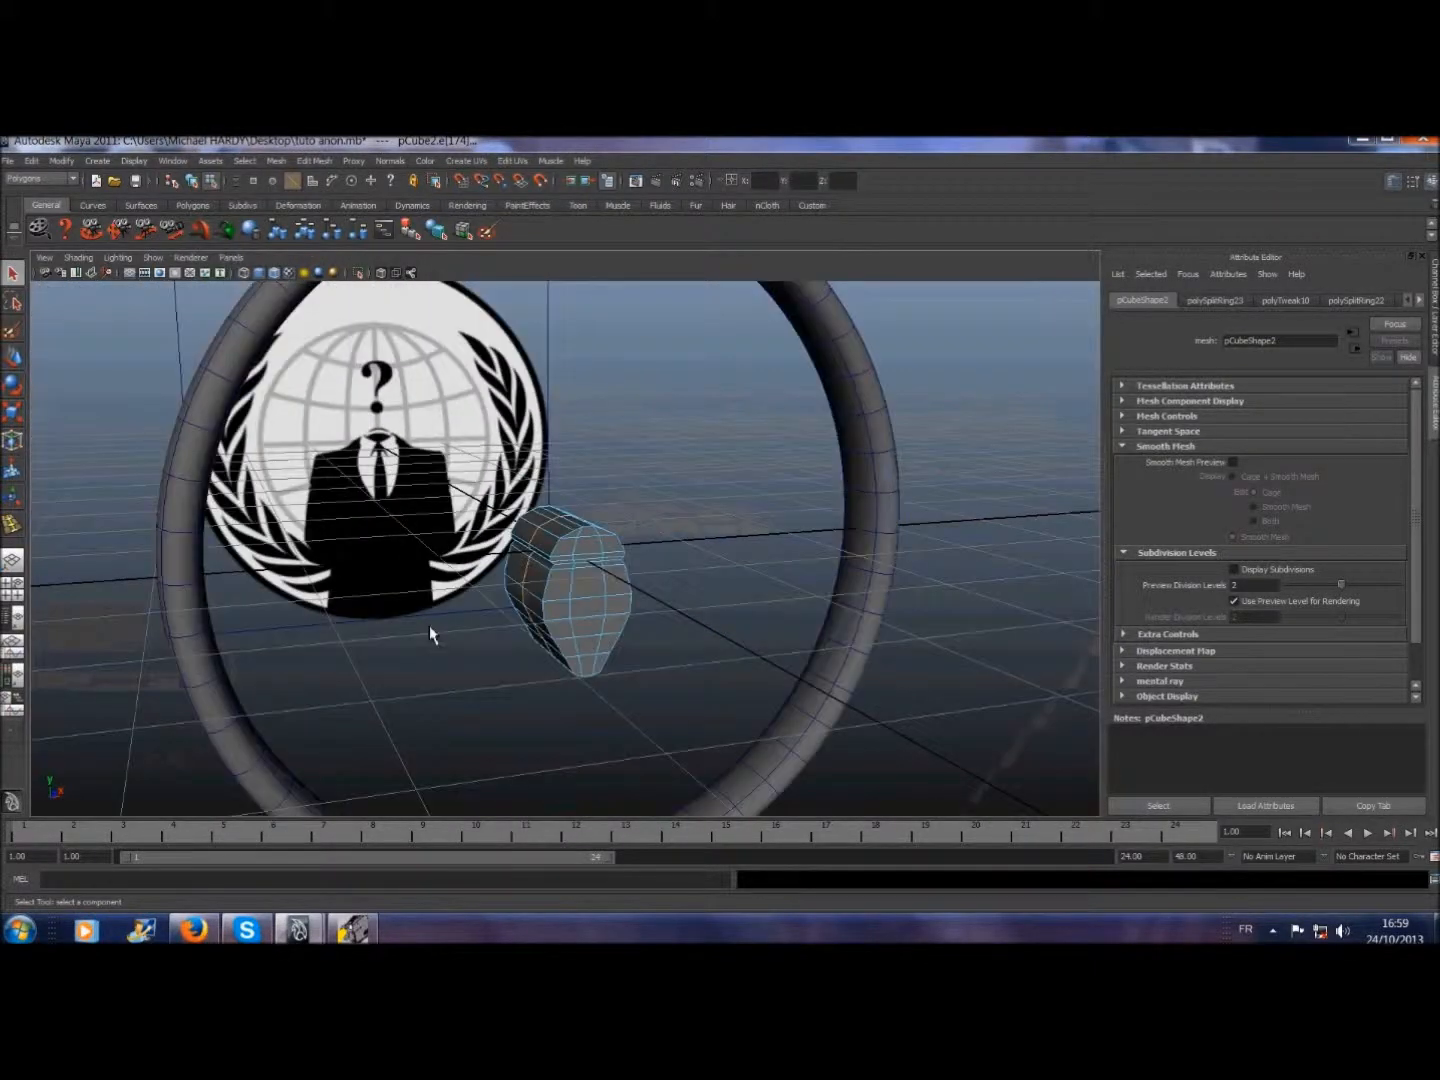
{"action": "left_click", "coordinate": [451, 733]}
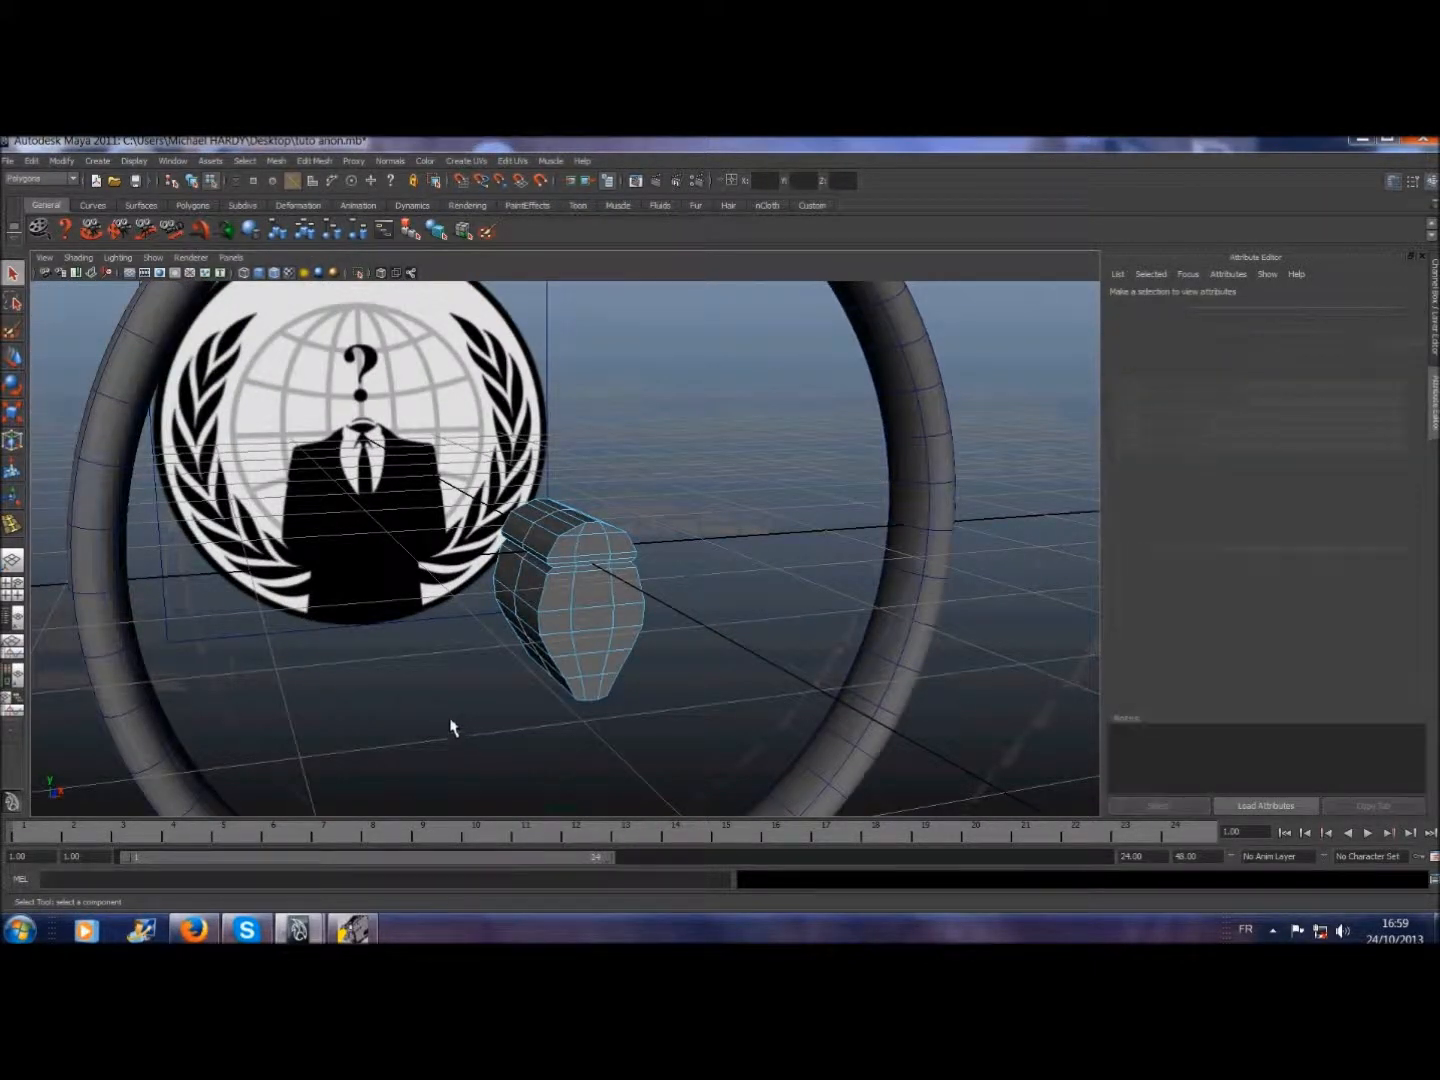
{"action": "left_click", "coordinate": [243, 160]}
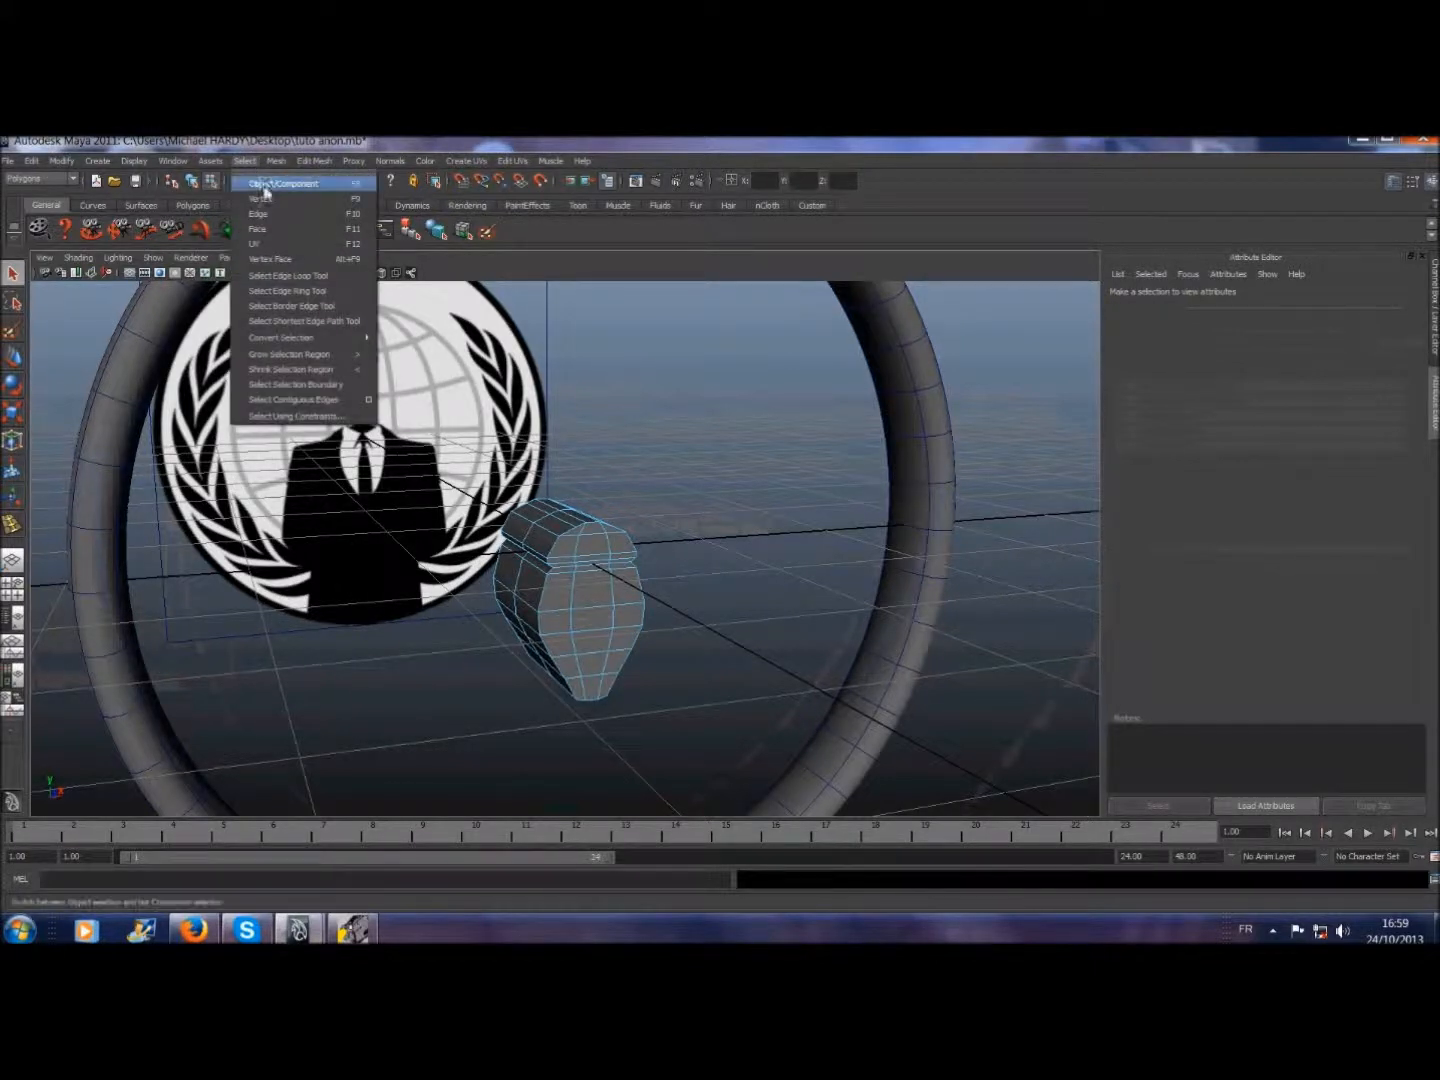
{"action": "left_click", "coordinate": [268, 181]}
{"action": "scroll", "coordinate": [495, 540], "scroll_direction": "down", "scroll_amount": 2}
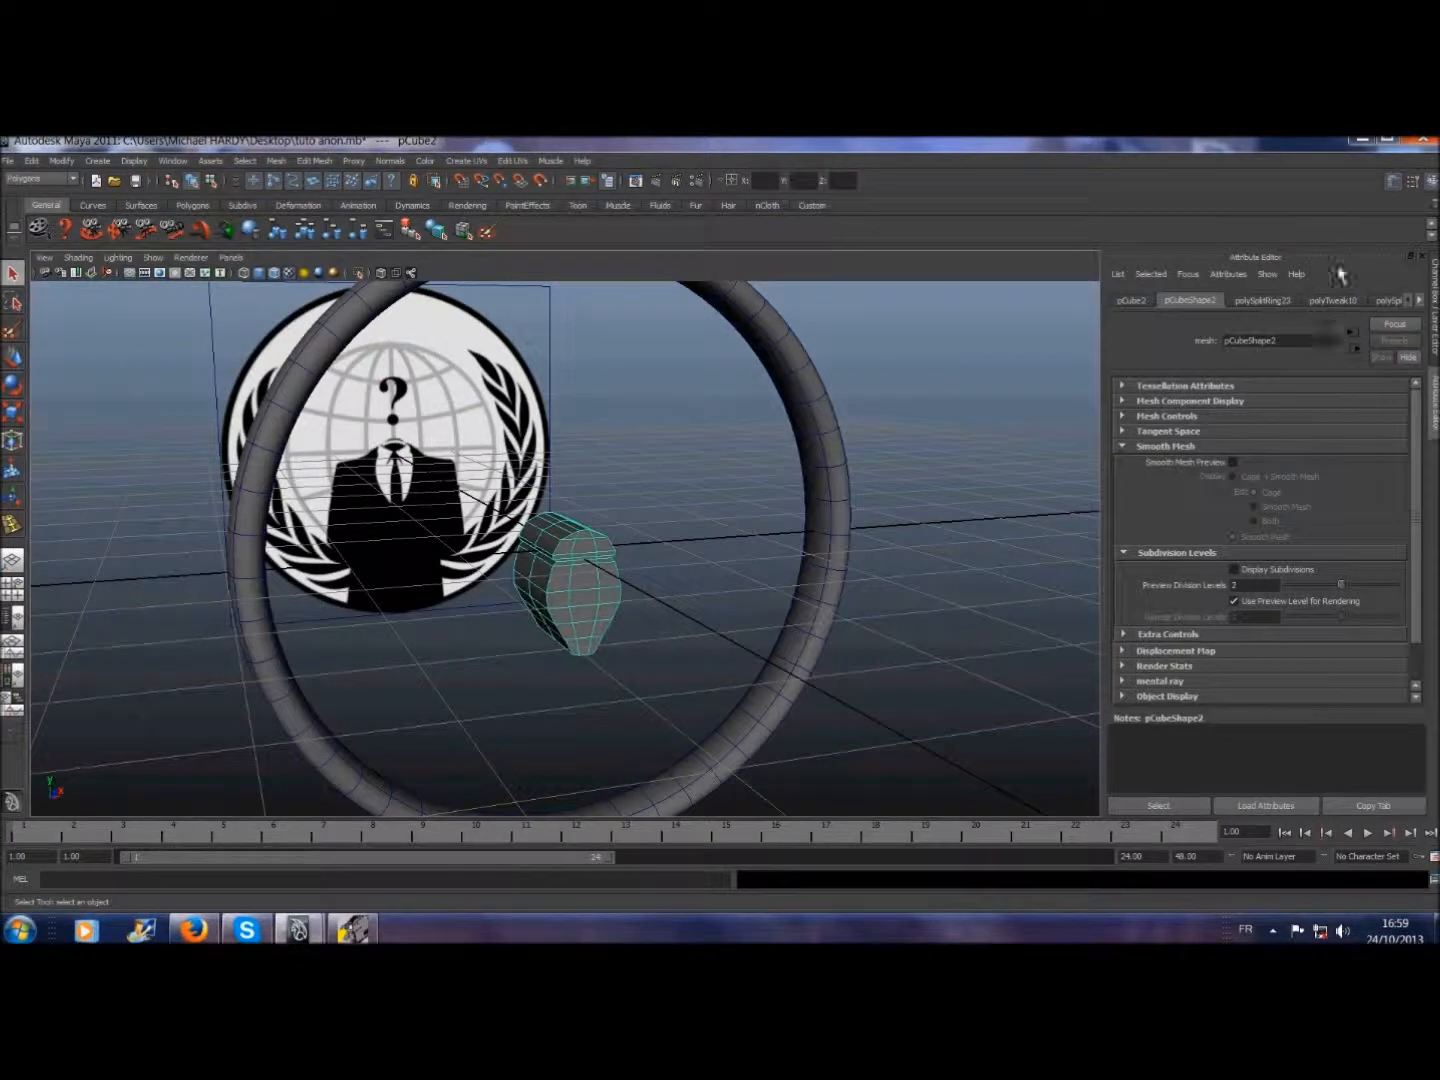
- Make the costum layer visible and turn on Smooth Mesh Preview for the shirt mesh
{"action": "left_click", "coordinate": [1434, 322]}
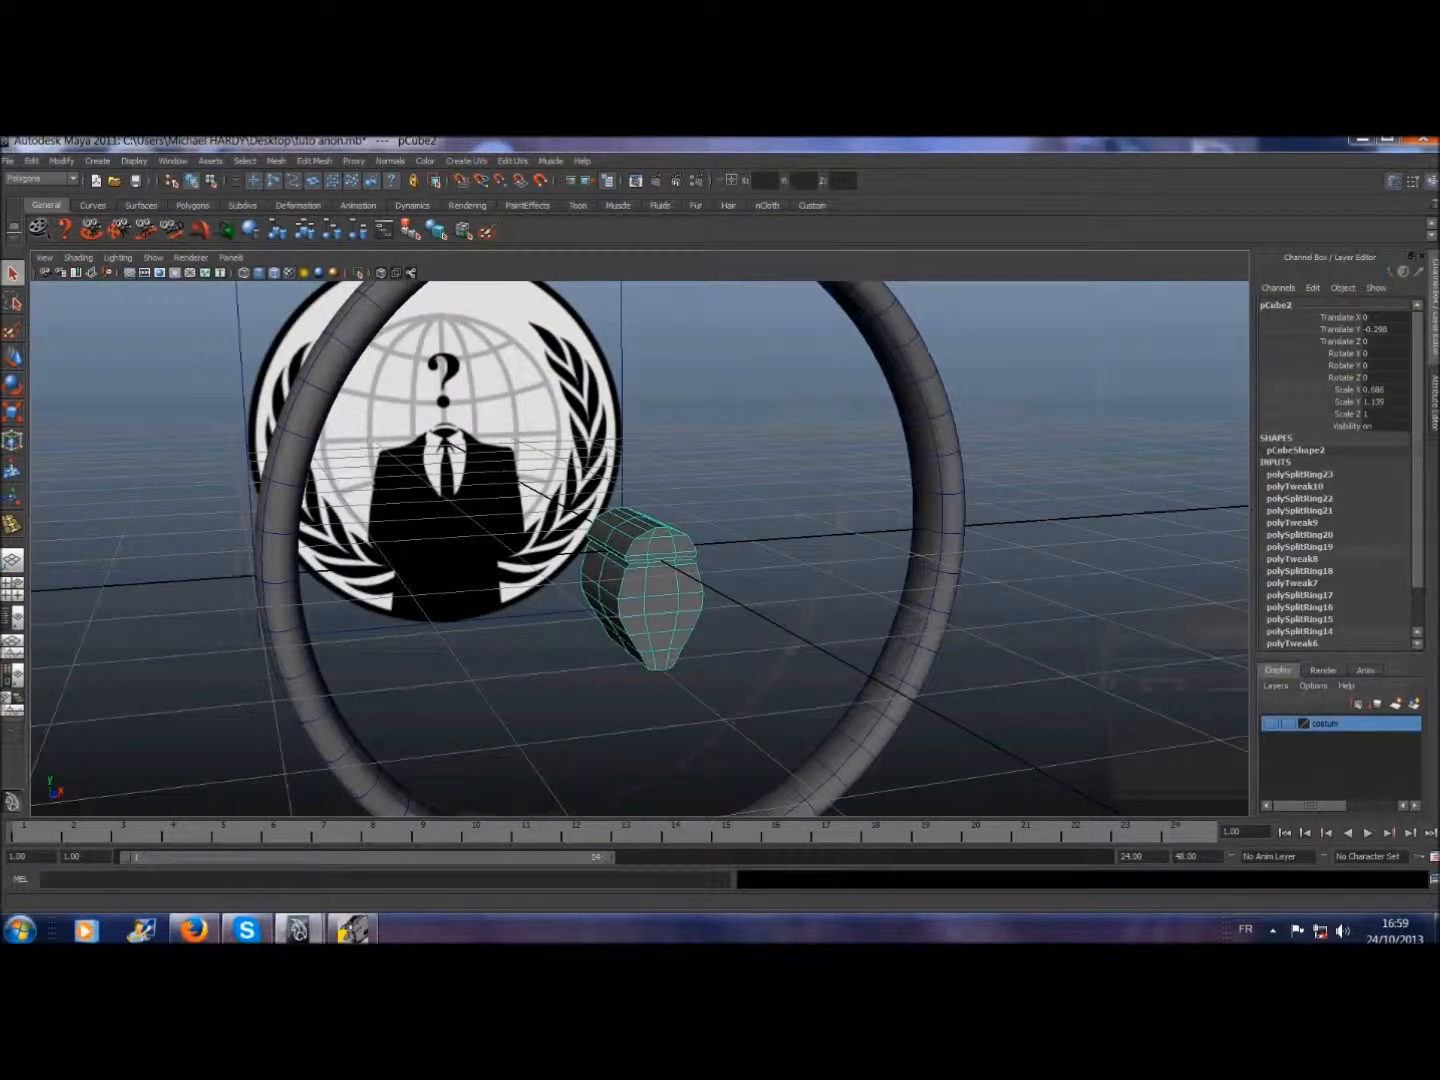
{"action": "left_click", "coordinate": [1271, 723]}
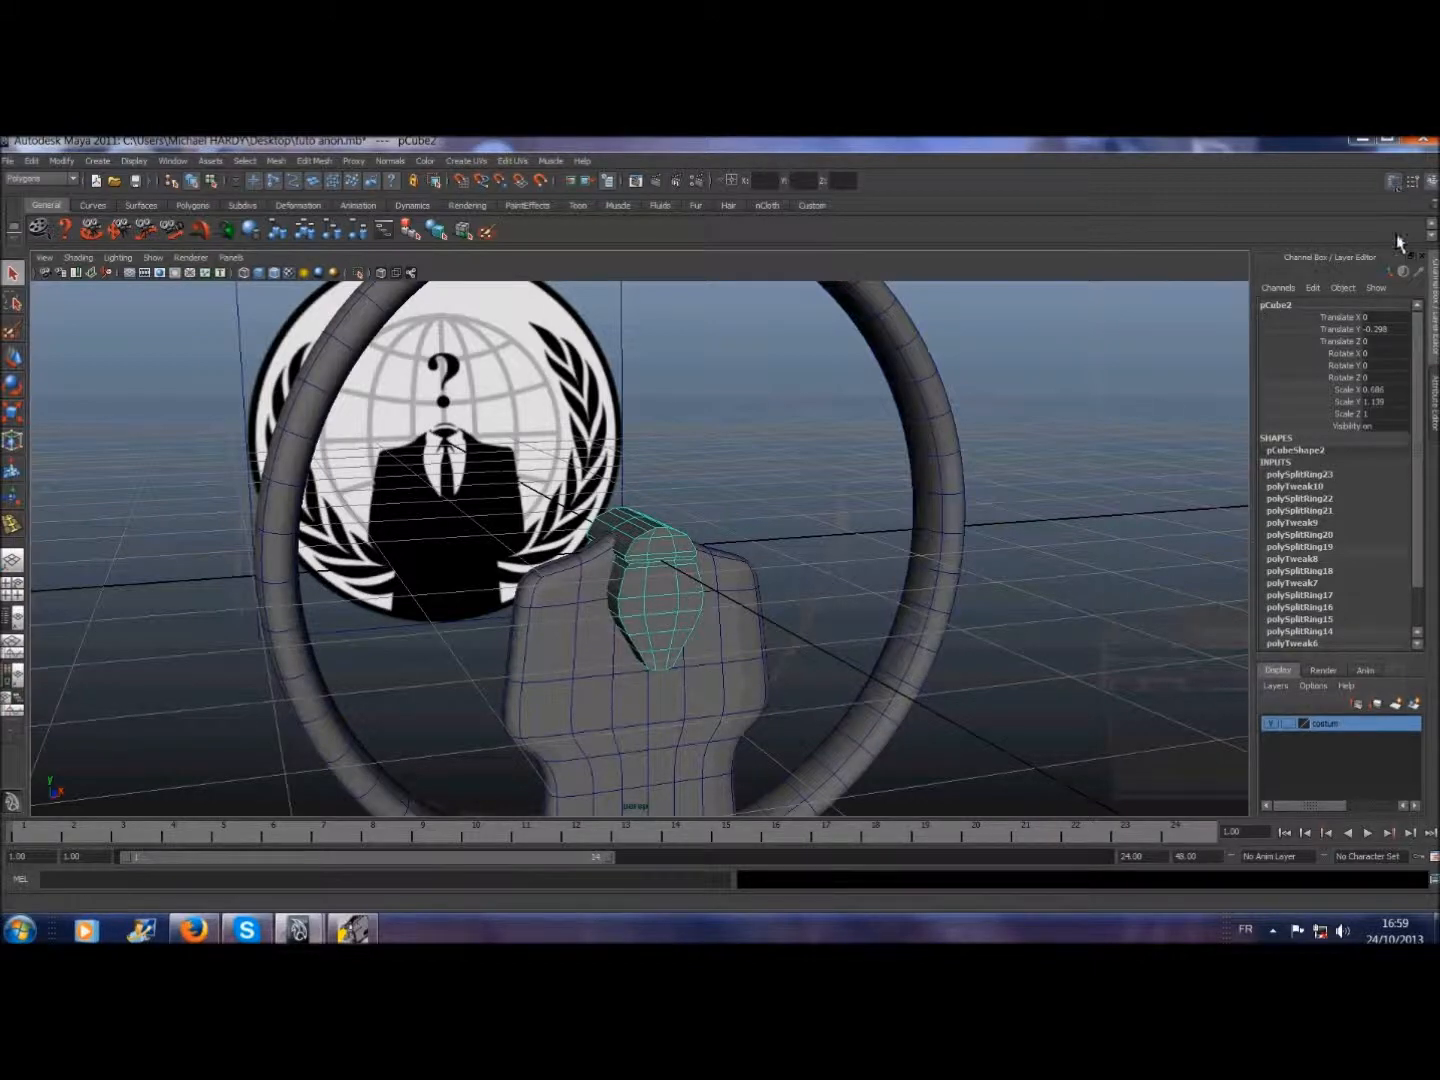
{"action": "left_click", "coordinate": [1435, 398]}
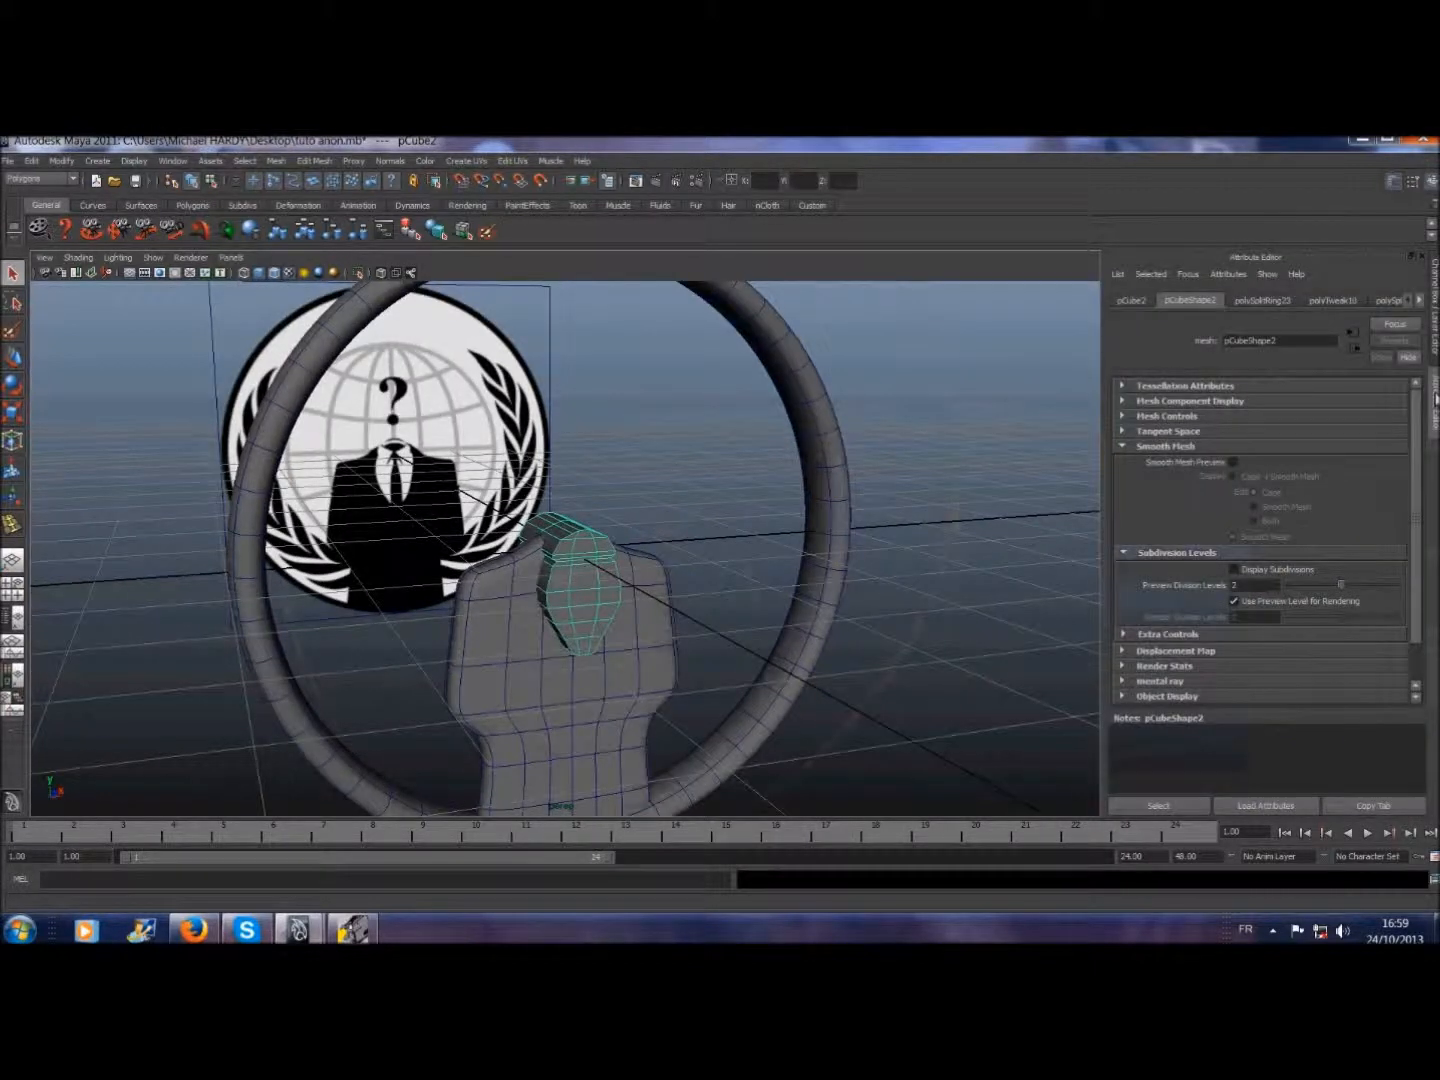
{"action": "left_click", "coordinate": [1234, 463]}
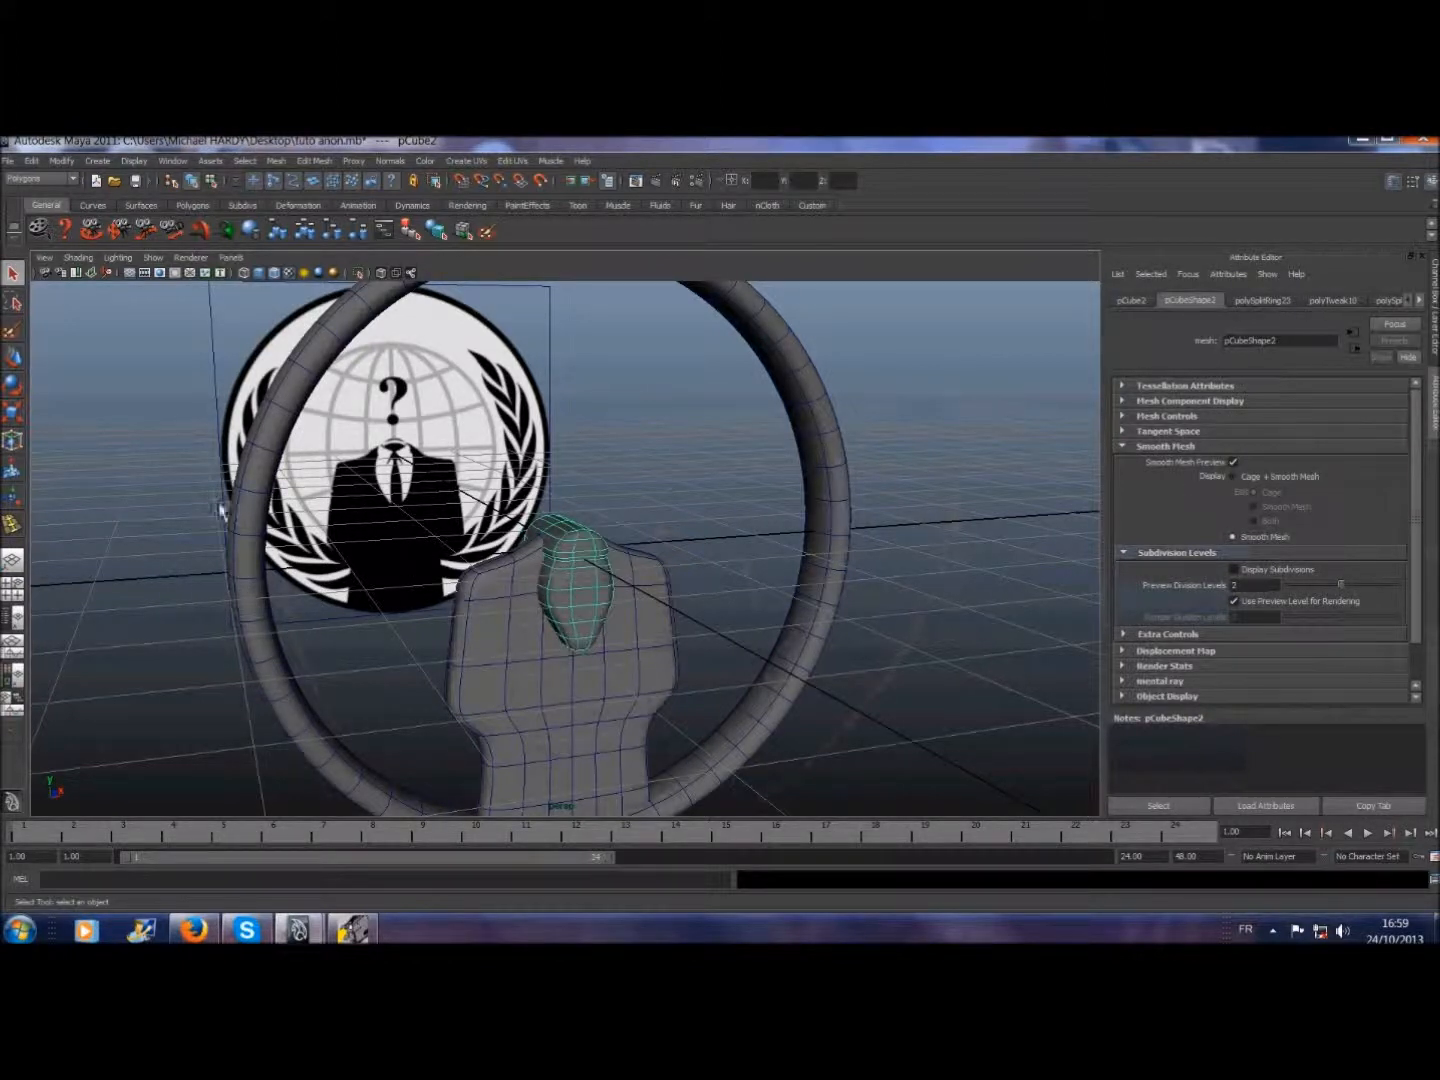
- Scale the shirt mesh down along Z to reduce its depth within the costume torso
{"action": "left_click", "coordinate": [16, 418]}
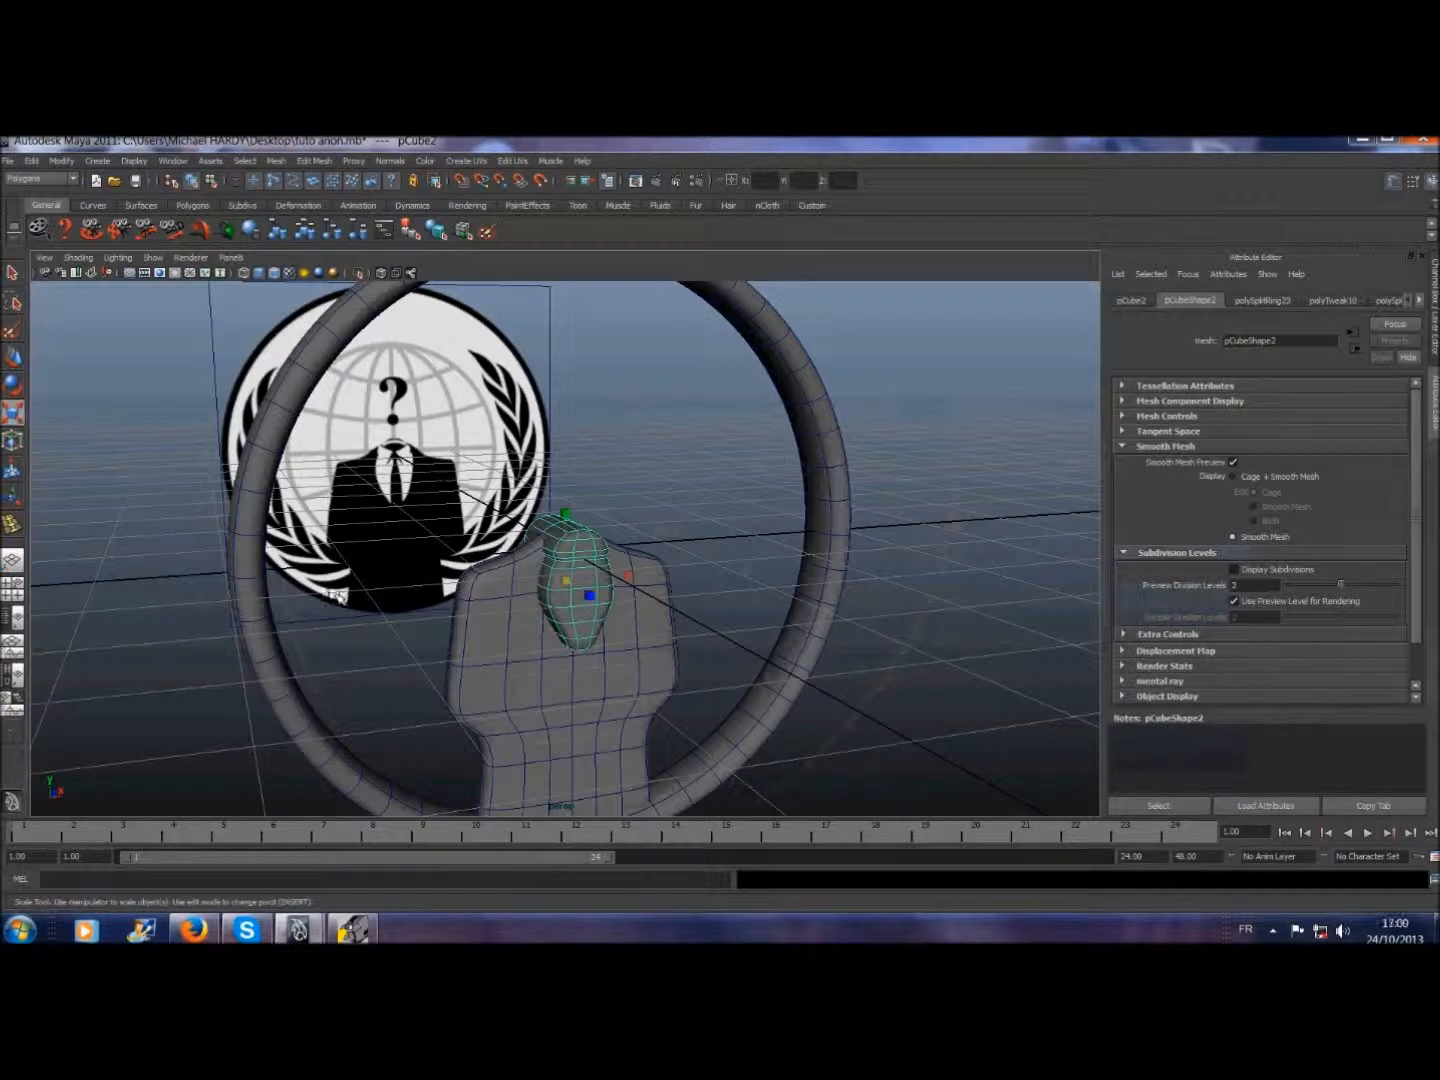
{"action": "left_click_drag", "start_coordinate": [586, 597], "coordinate": [581, 591]}
{"action": "left_click_drag", "start_coordinate": [581, 592], "coordinate": [578, 591]}
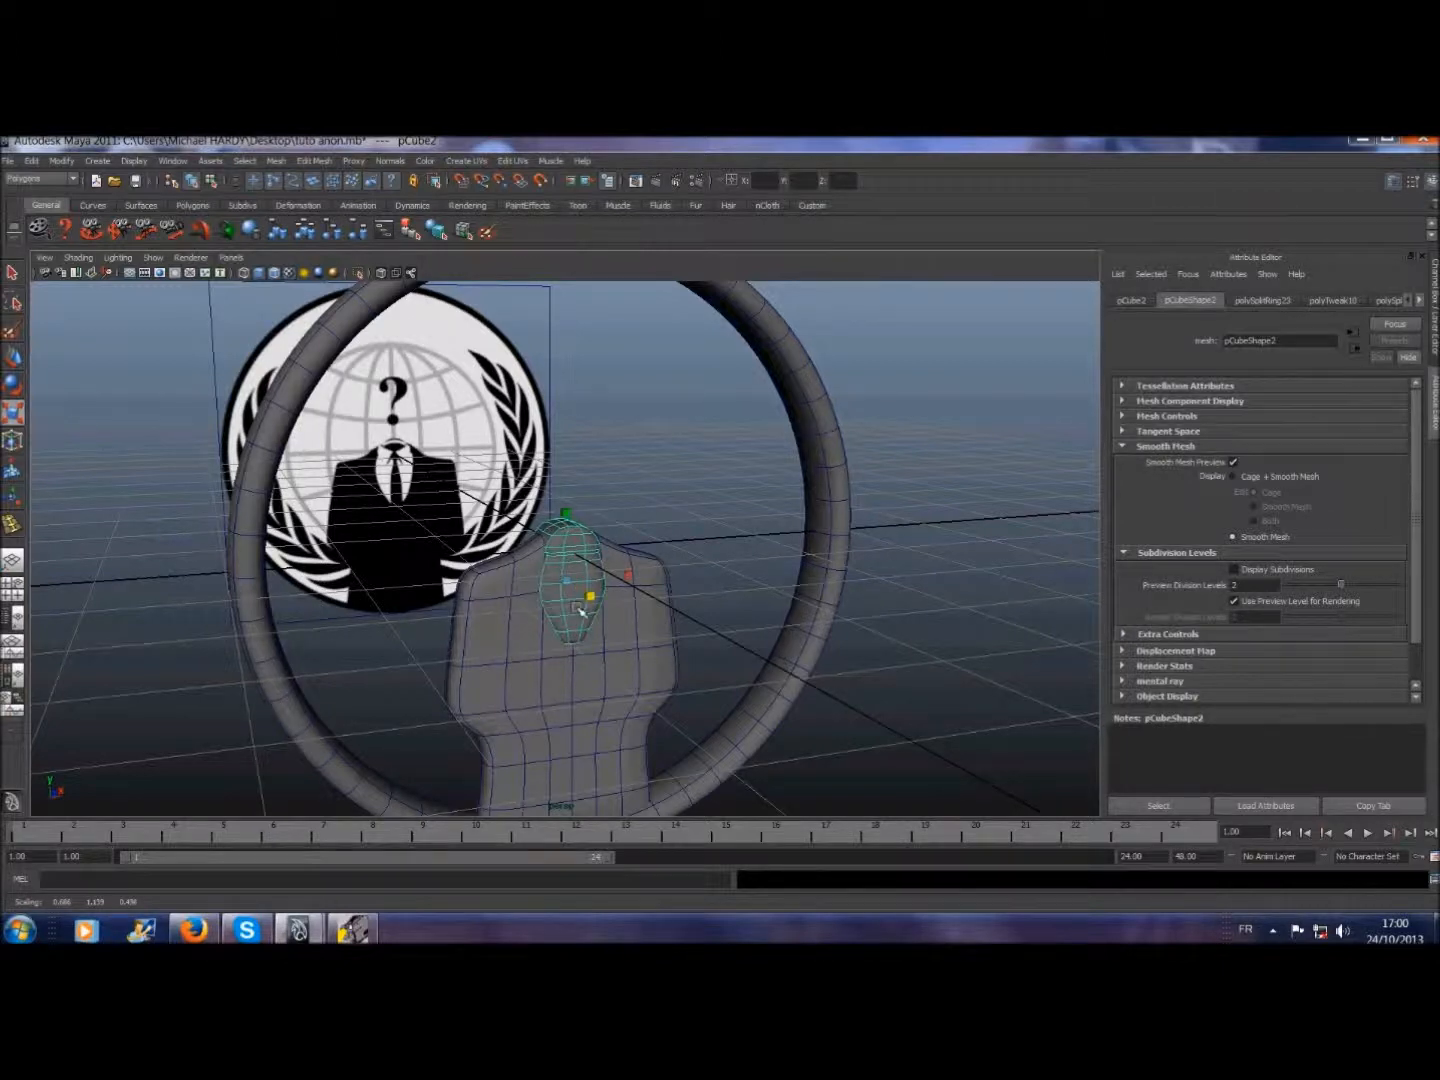
- Inspect the shirt mesh's fit against the costume from the front and turn off its Smooth Mesh Preview
{"action": "scroll", "coordinate": [578, 591], "scroll_direction": "up", "scroll_amount": 5}
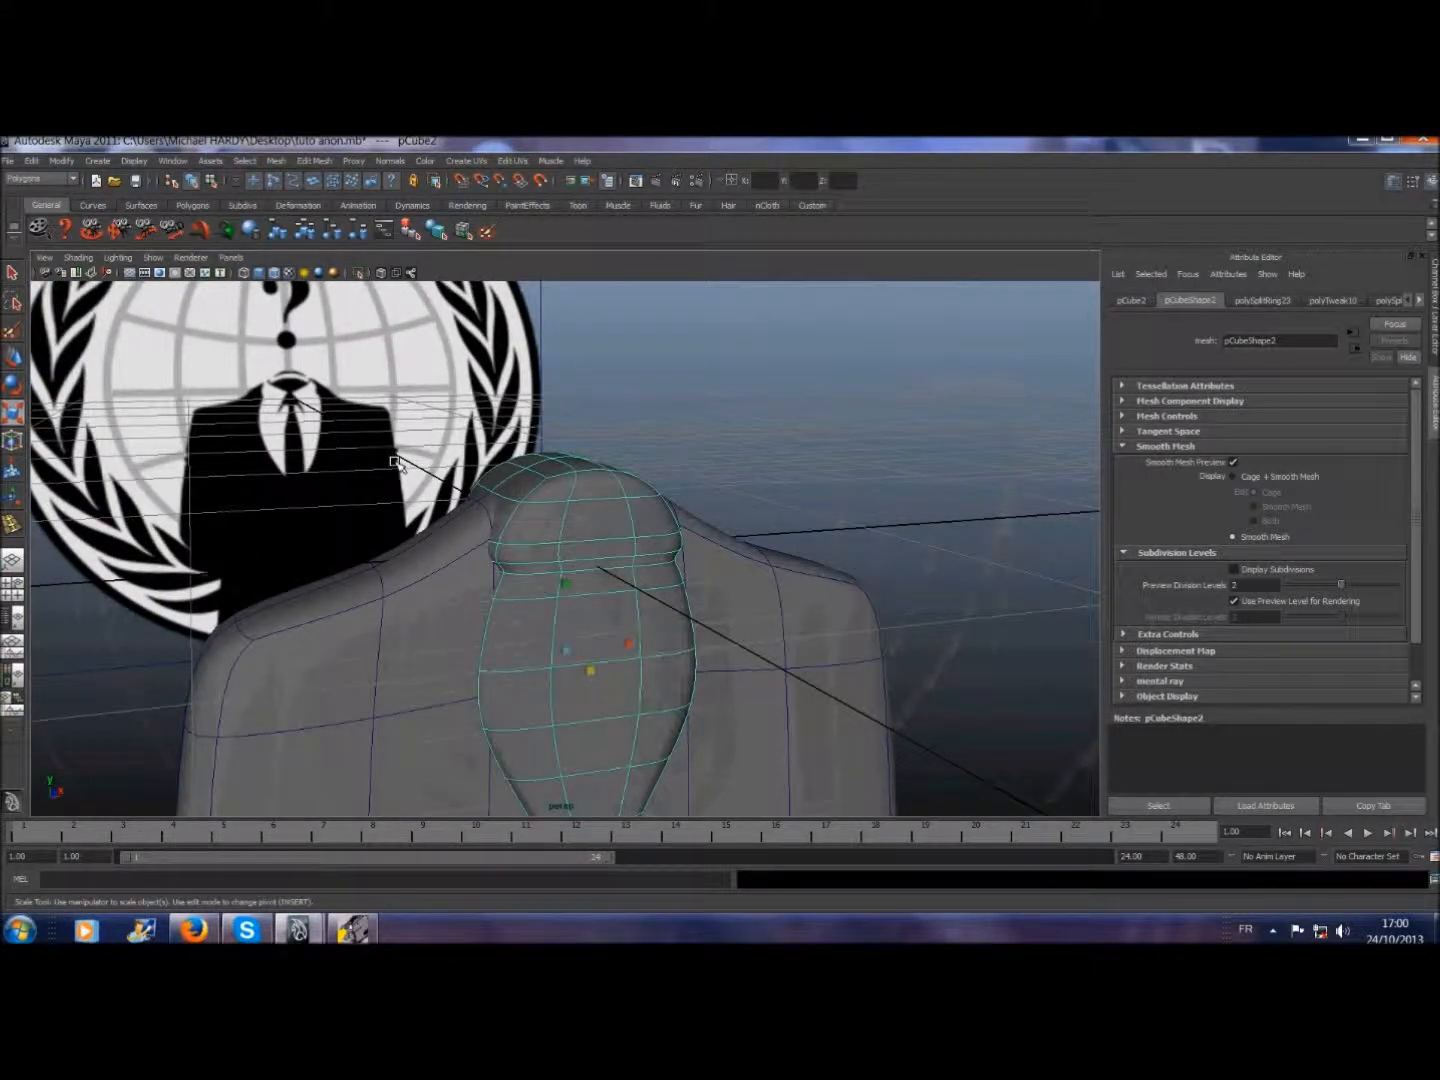
{"action": "left_click_drag", "start_coordinate": [136, 475], "coordinate": [352, 551], "text": "alt"}
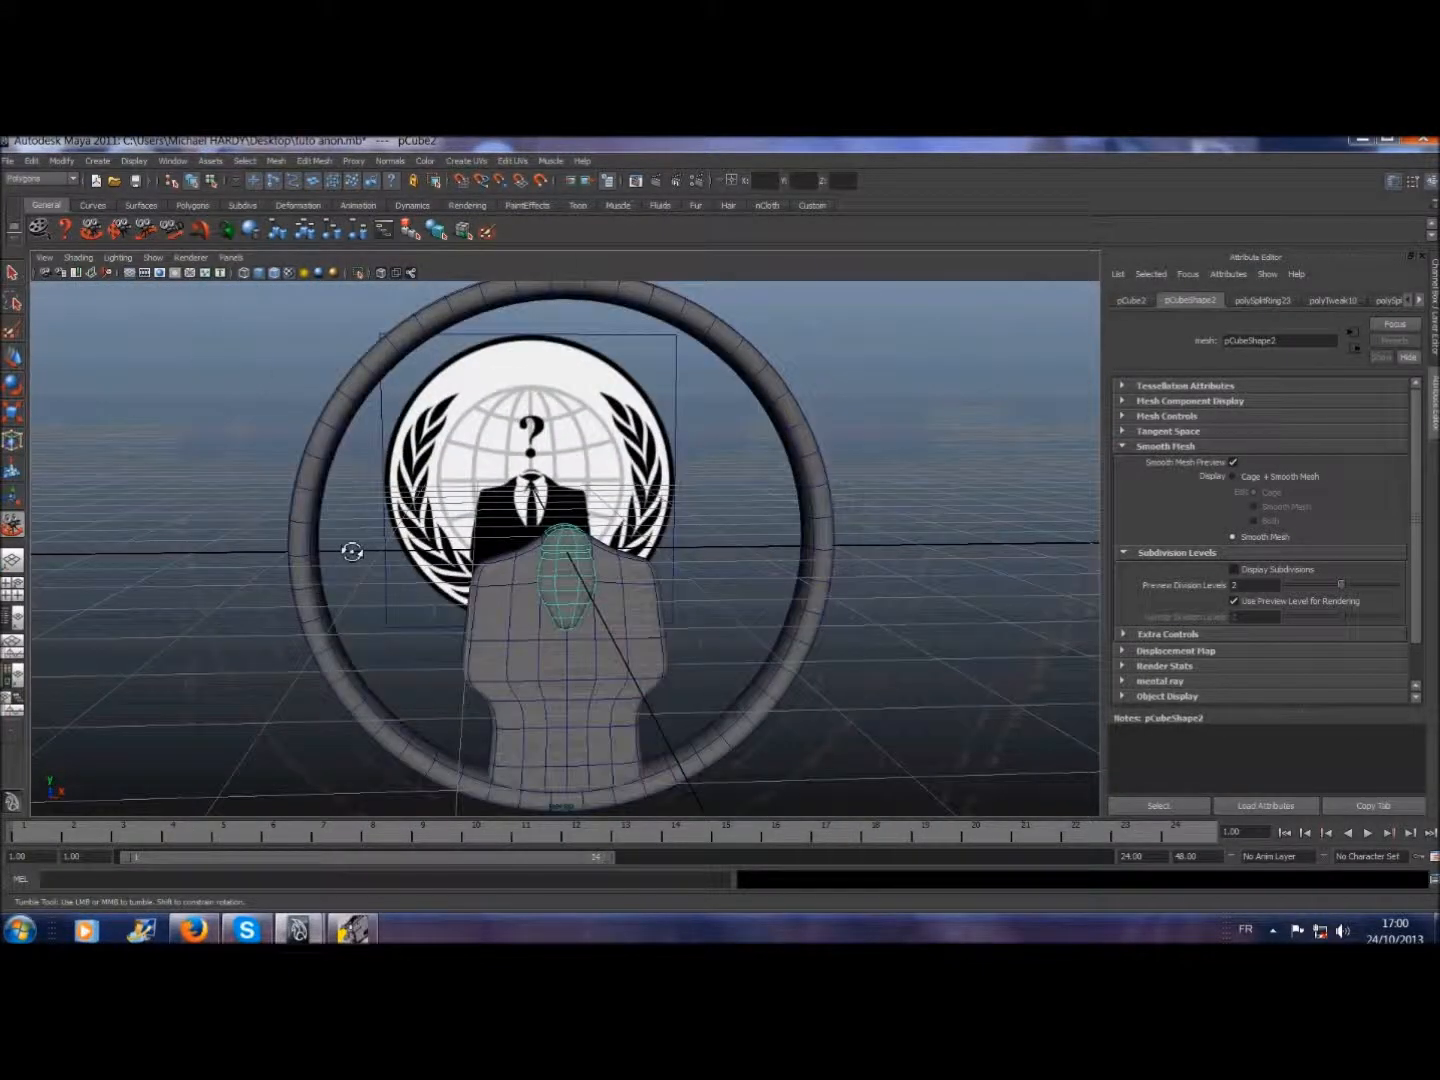
{"action": "scroll", "coordinate": [352, 551], "scroll_direction": "up", "scroll_amount": 3}
{"action": "scroll", "coordinate": [352, 551], "scroll_direction": "up", "scroll_amount": 5}
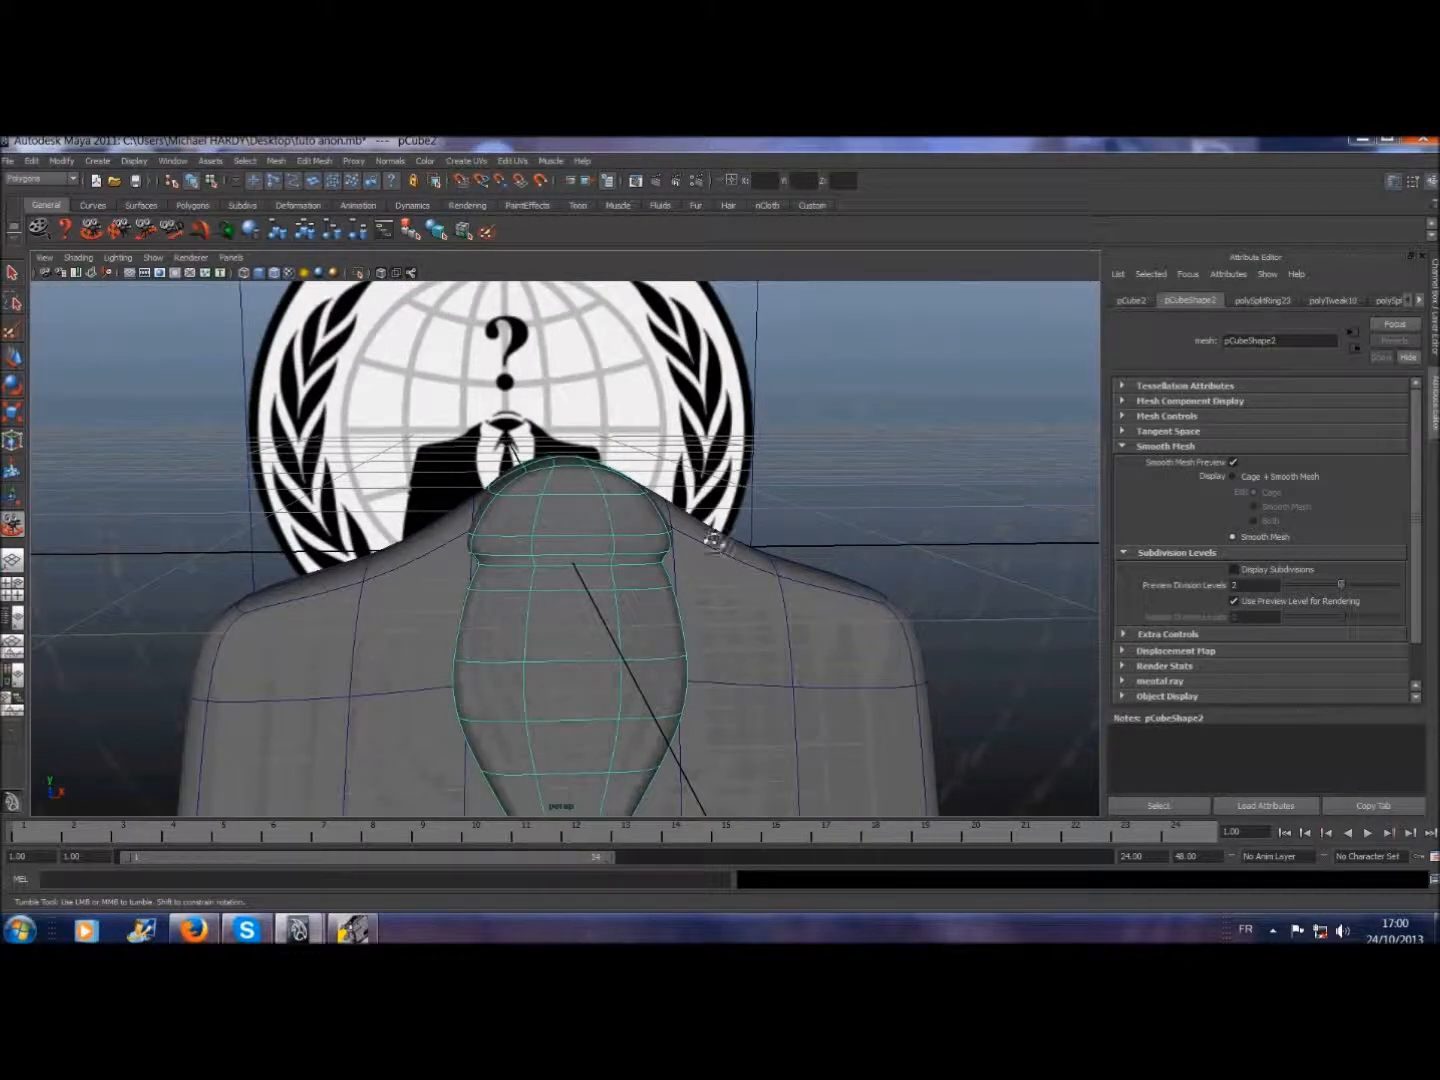
{"action": "left_click", "coordinate": [1233, 462]}
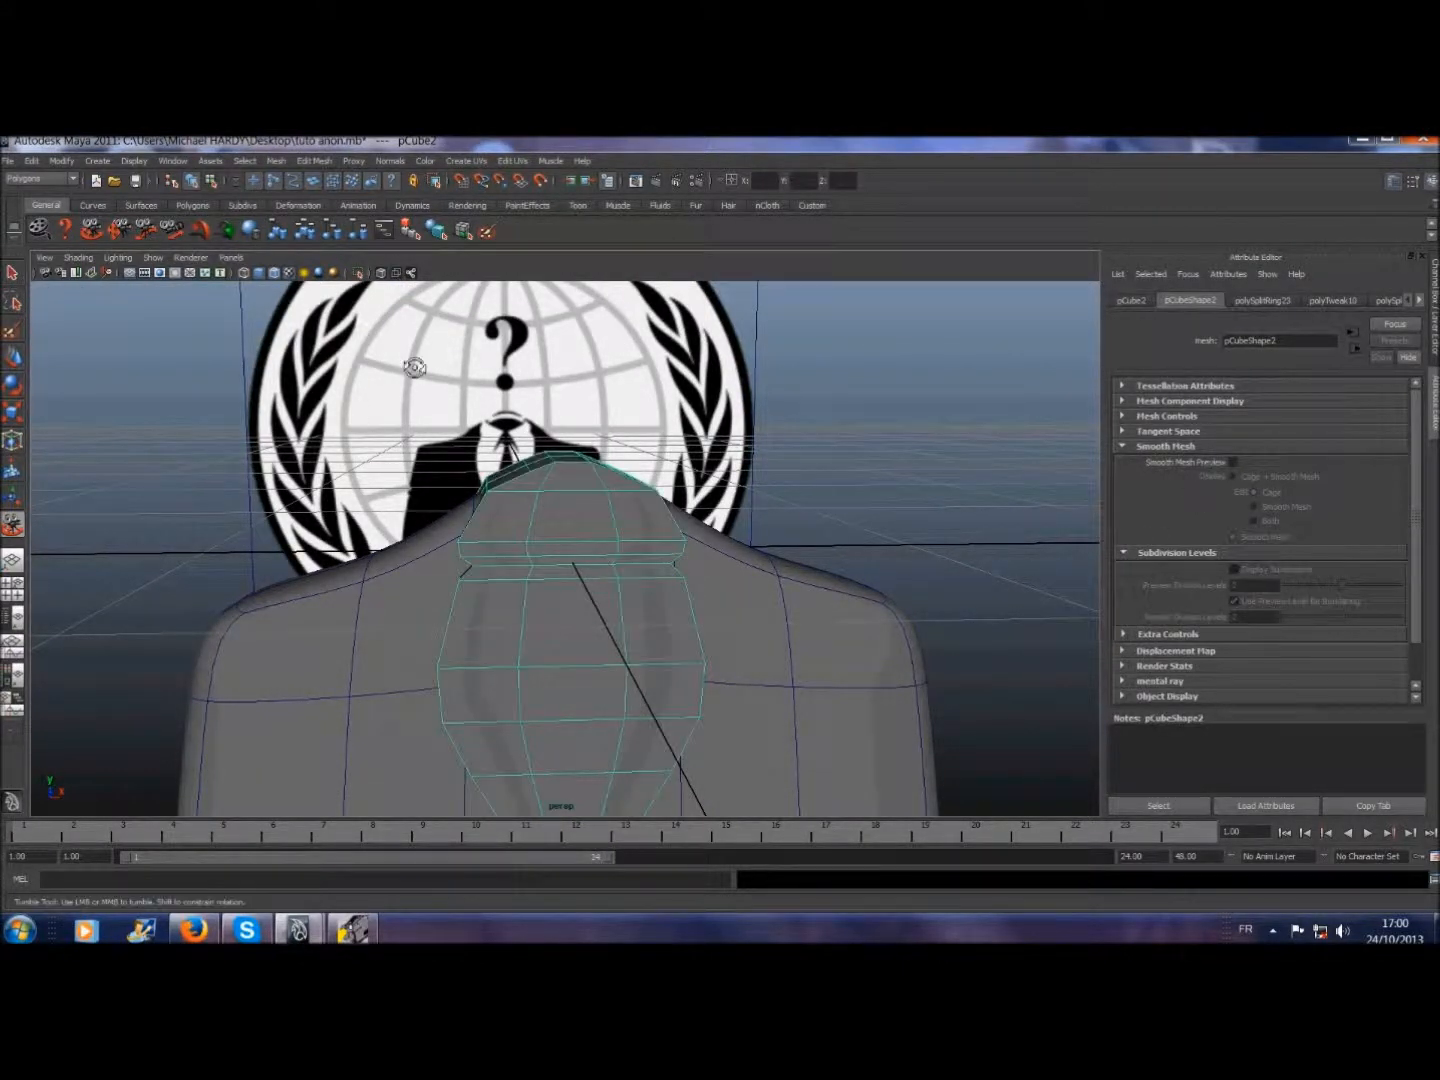
- Insert a vertical edge loop down the centre of the shirt mesh
{"action": "left_click", "coordinate": [305, 161]}
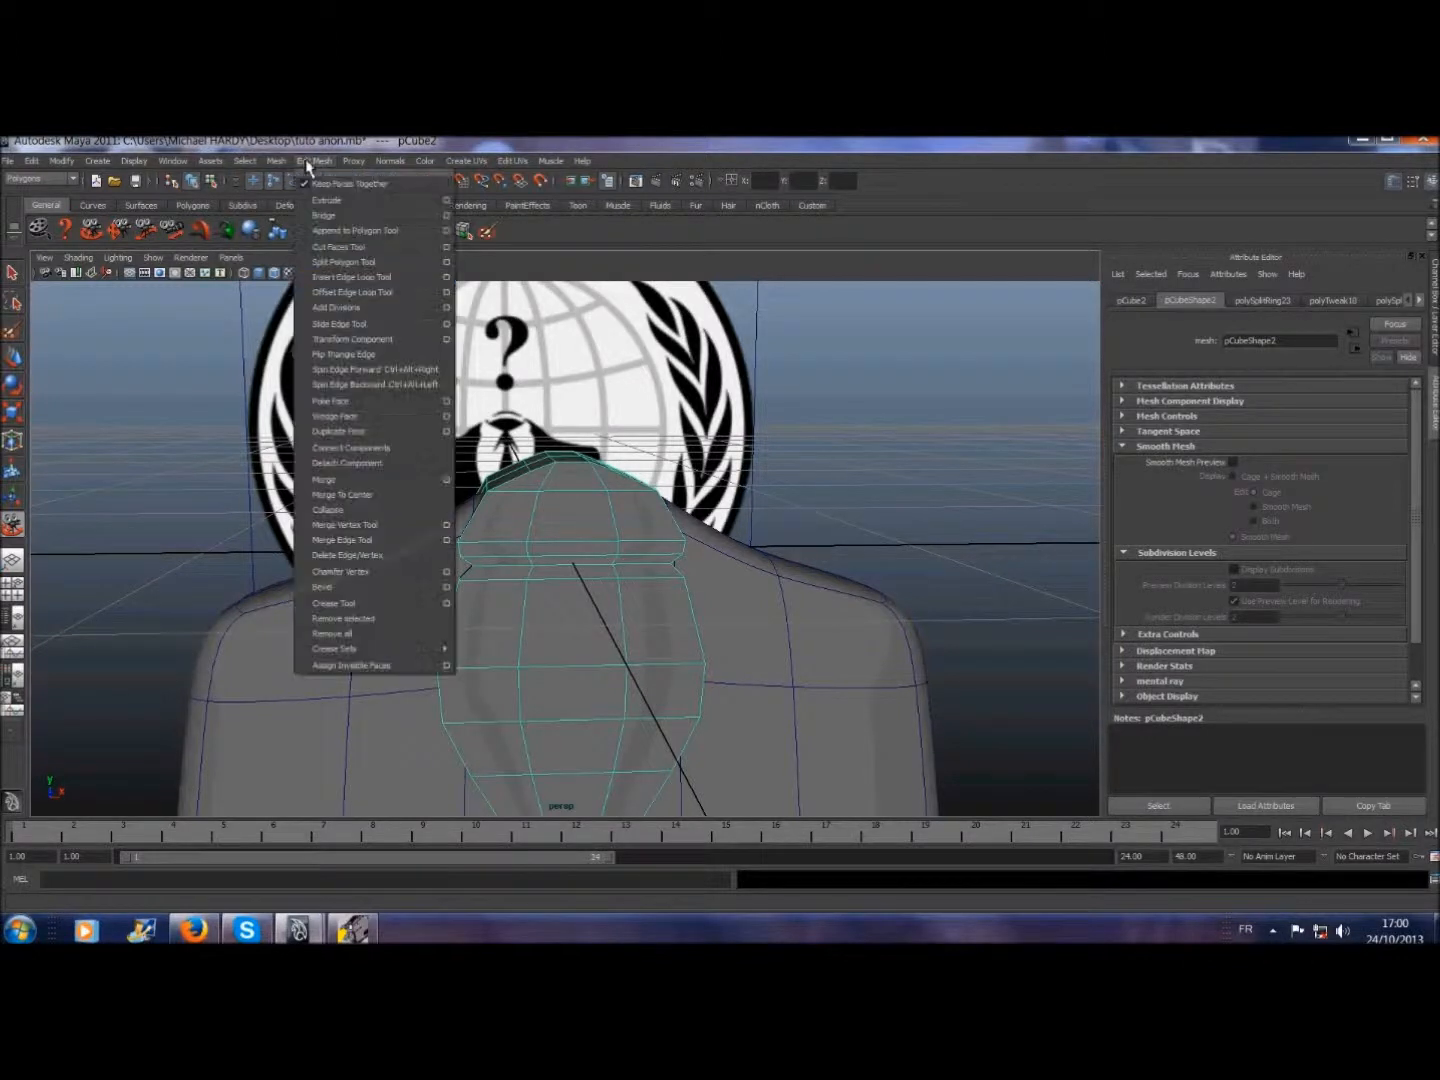
{"action": "left_click", "coordinate": [339, 277]}
{"action": "left_click", "coordinate": [578, 499]}
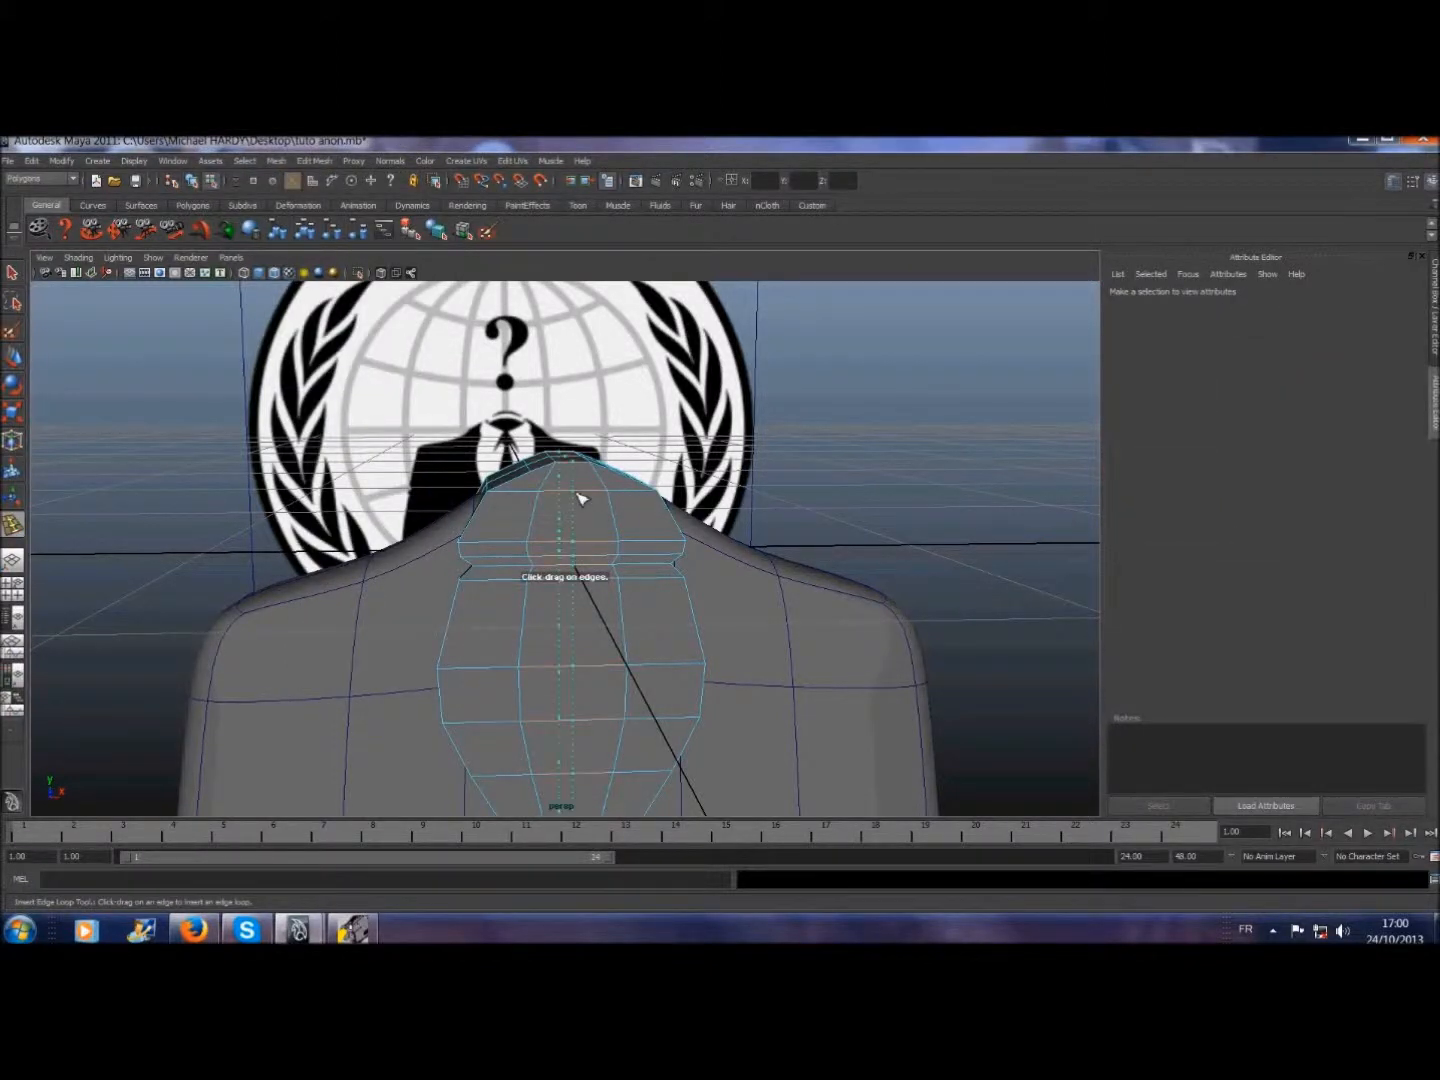
{"action": "left_click", "coordinate": [12, 272]}
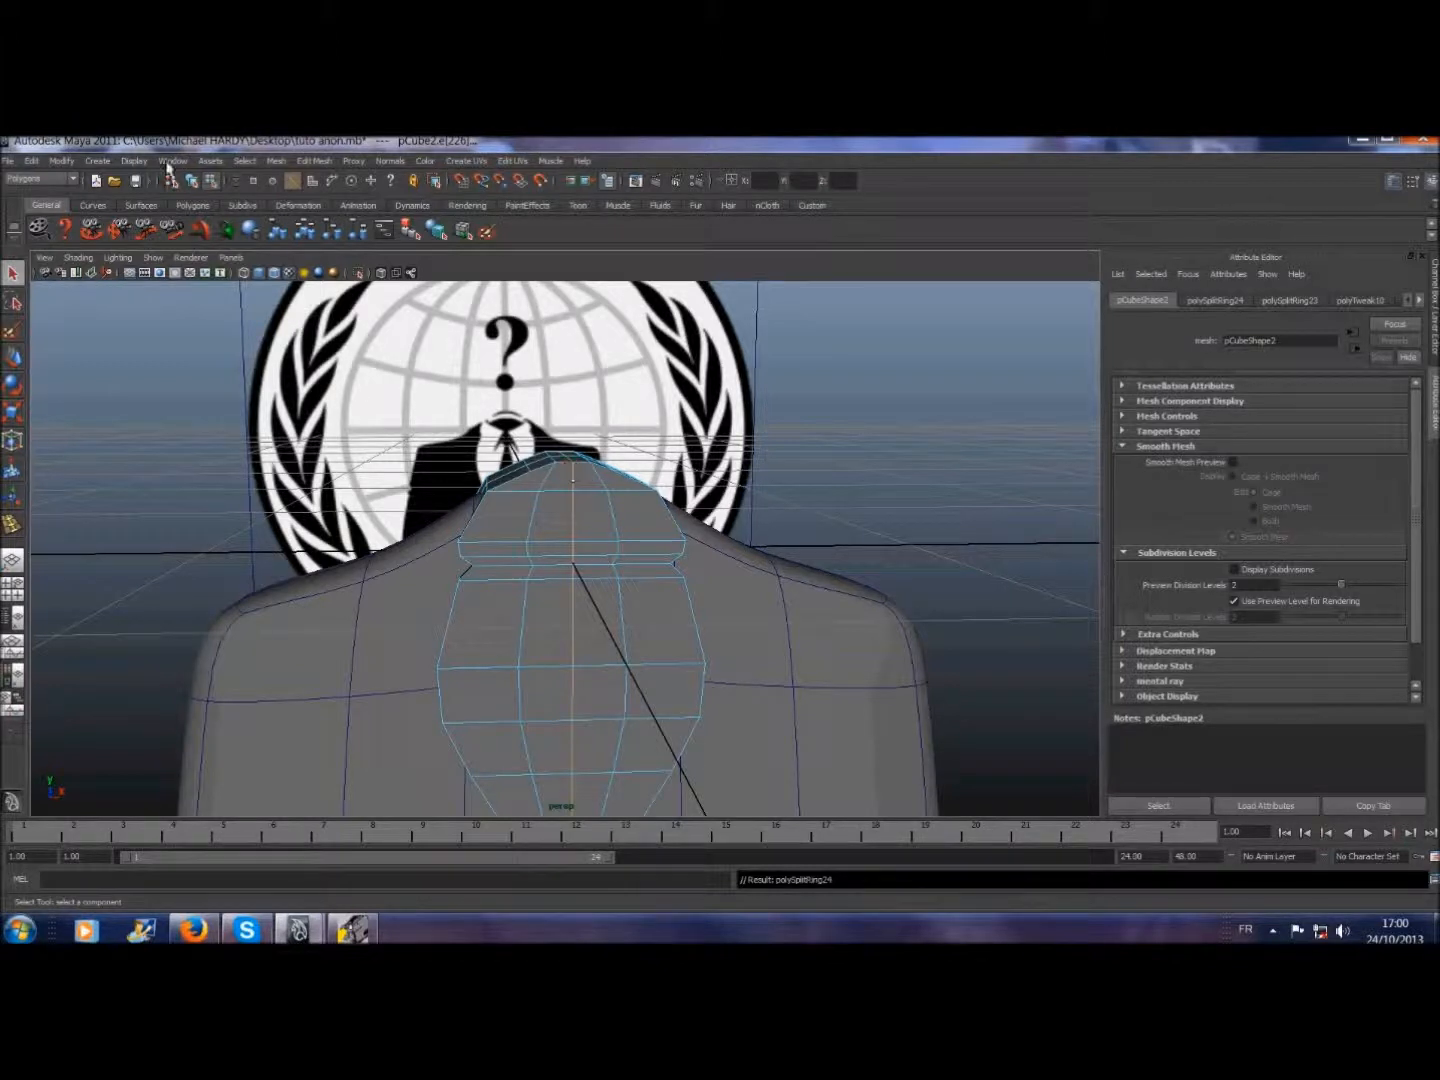
- Raise the three centre vertices on the shirt mesh's top edge slightly along Y
{"action": "left_click", "coordinate": [244, 161]}
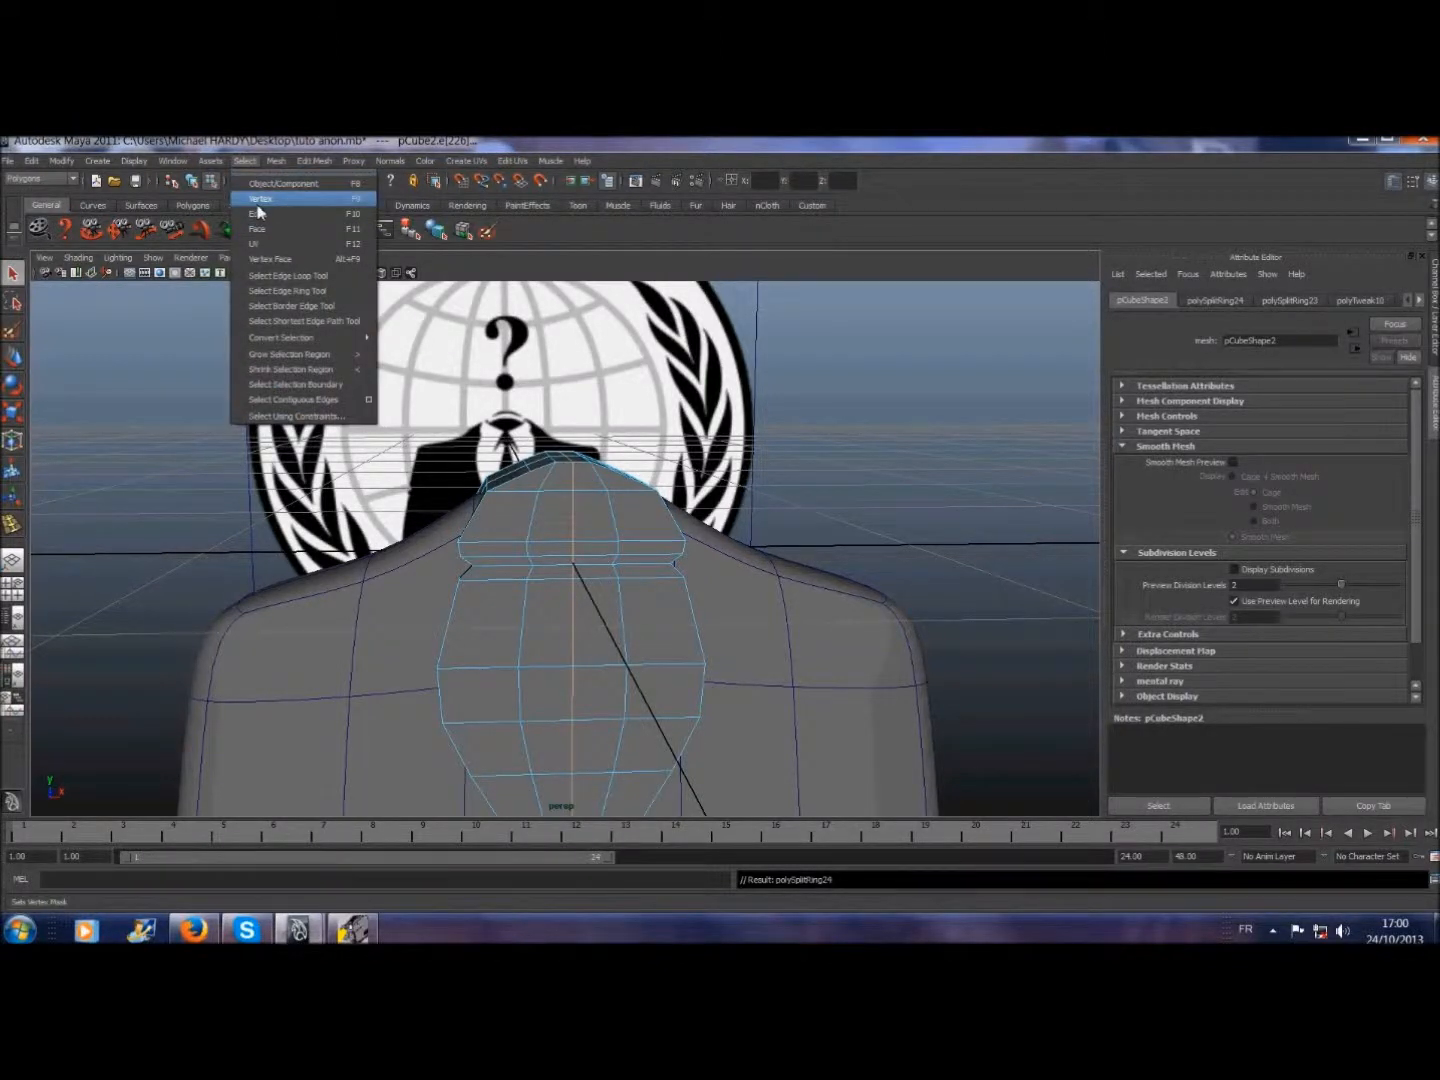
{"action": "left_click", "coordinate": [257, 204]}
{"action": "left_click", "coordinate": [575, 468]}
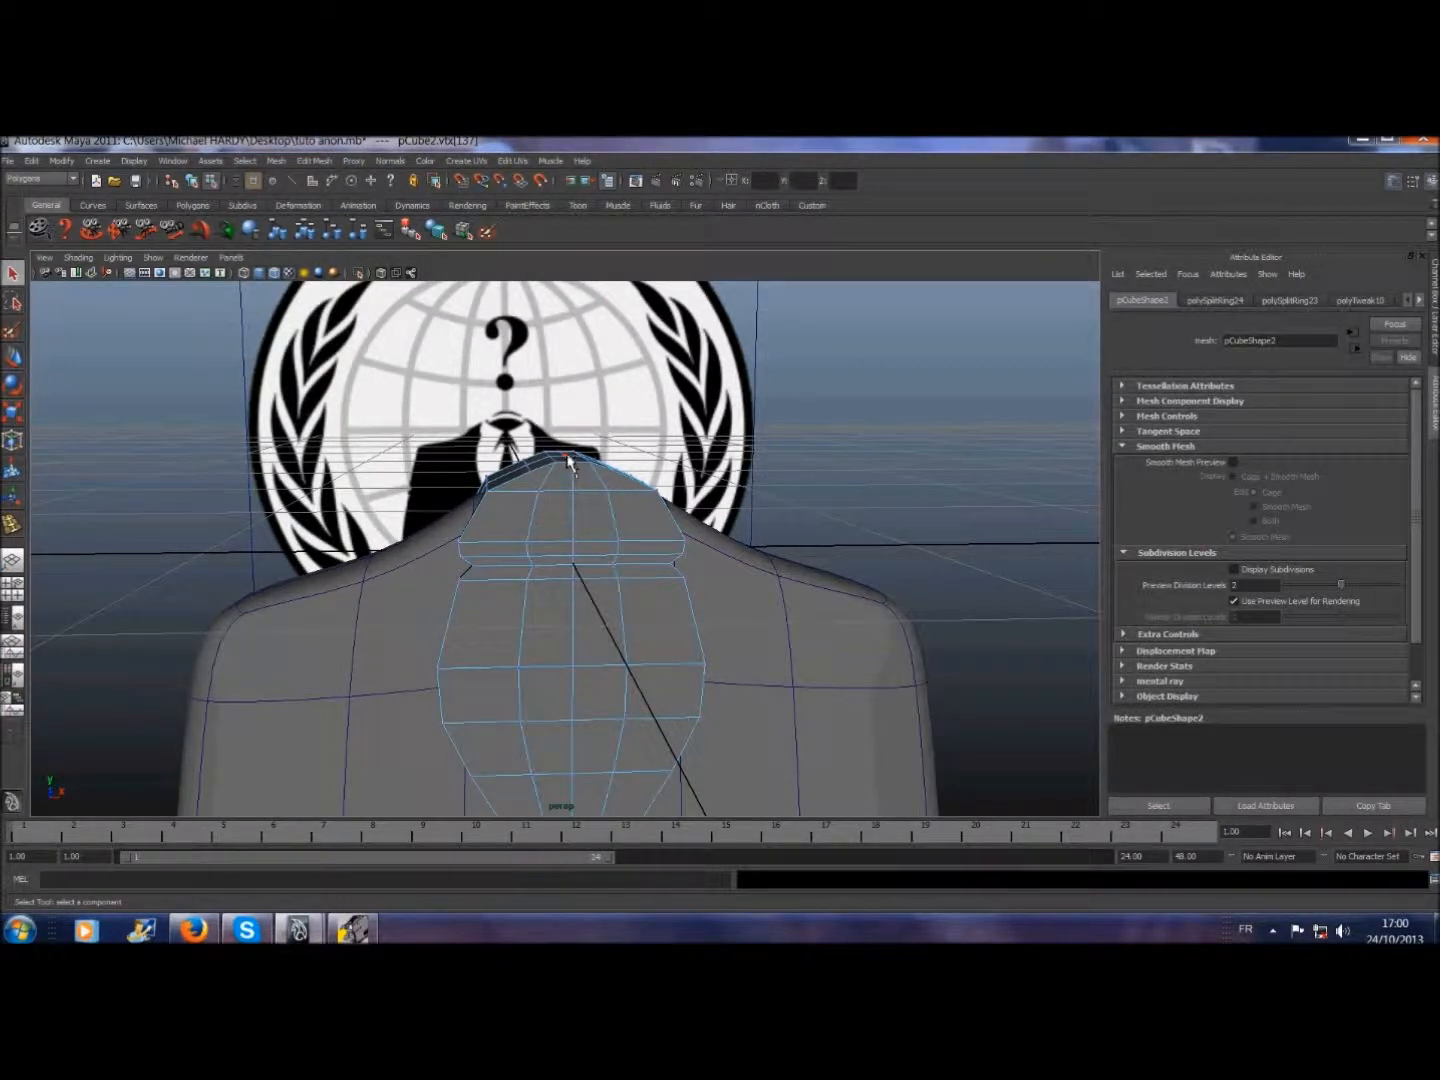
{"action": "left_click", "coordinate": [566, 461], "text": "shift"}
{"action": "left_click", "coordinate": [563, 459], "text": "shift"}
{"action": "key", "text": "w"}
{"action": "left_click_drag", "start_coordinate": [565, 409], "coordinate": [564, 406]}
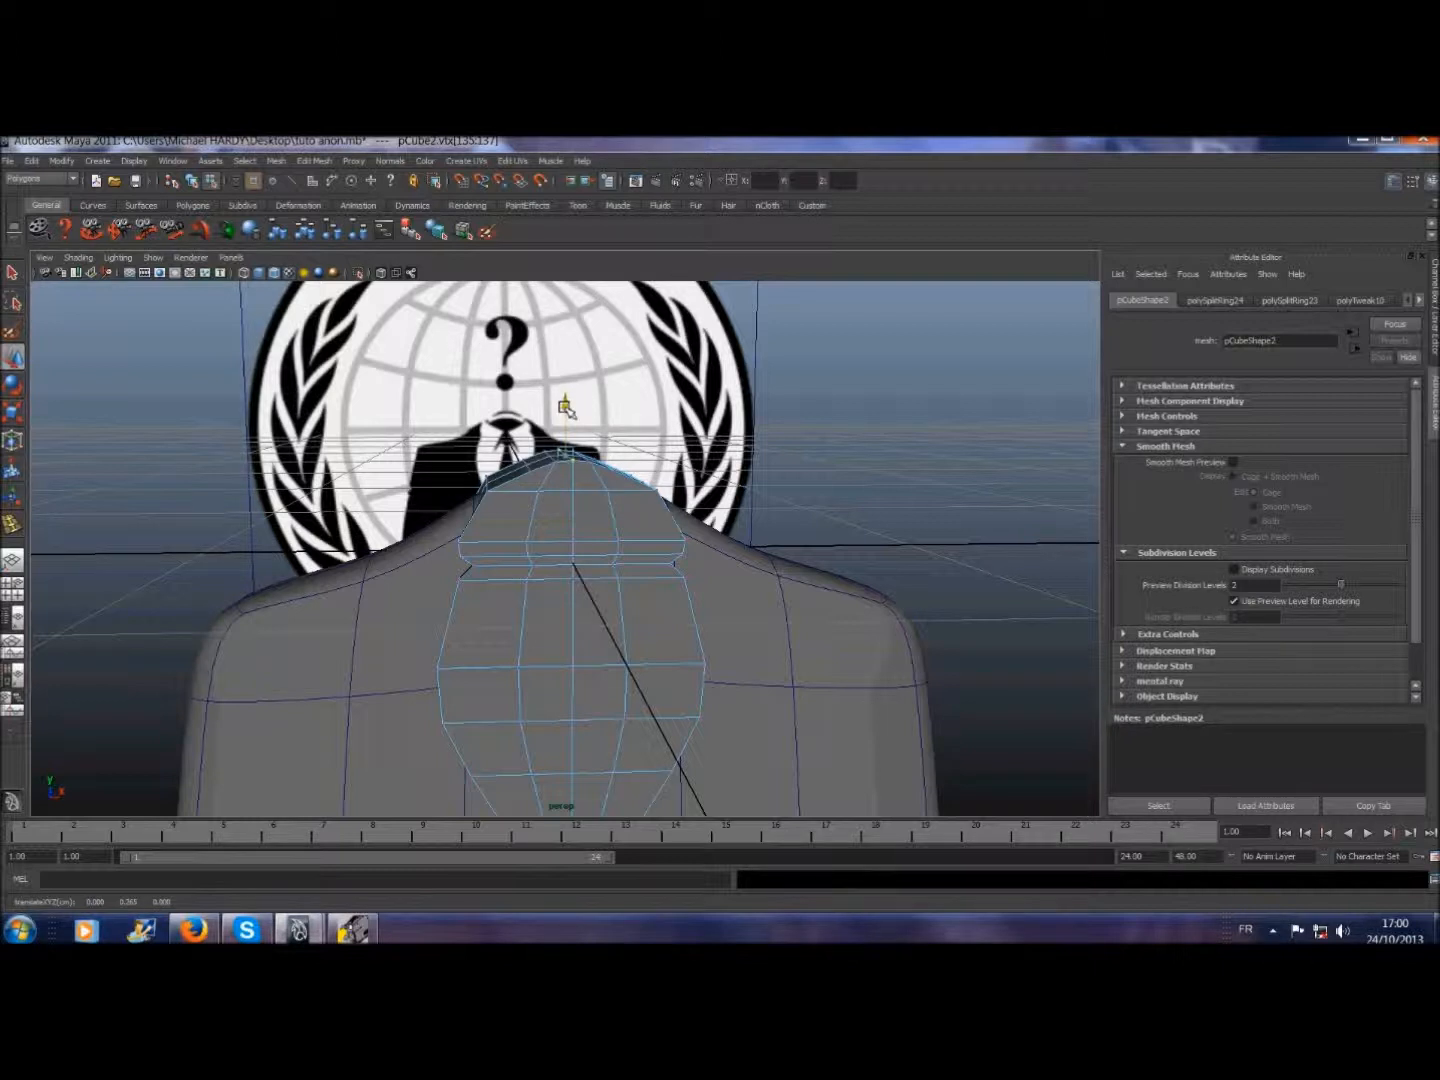
{"action": "left_click_drag", "start_coordinate": [565, 405], "coordinate": [565, 406]}
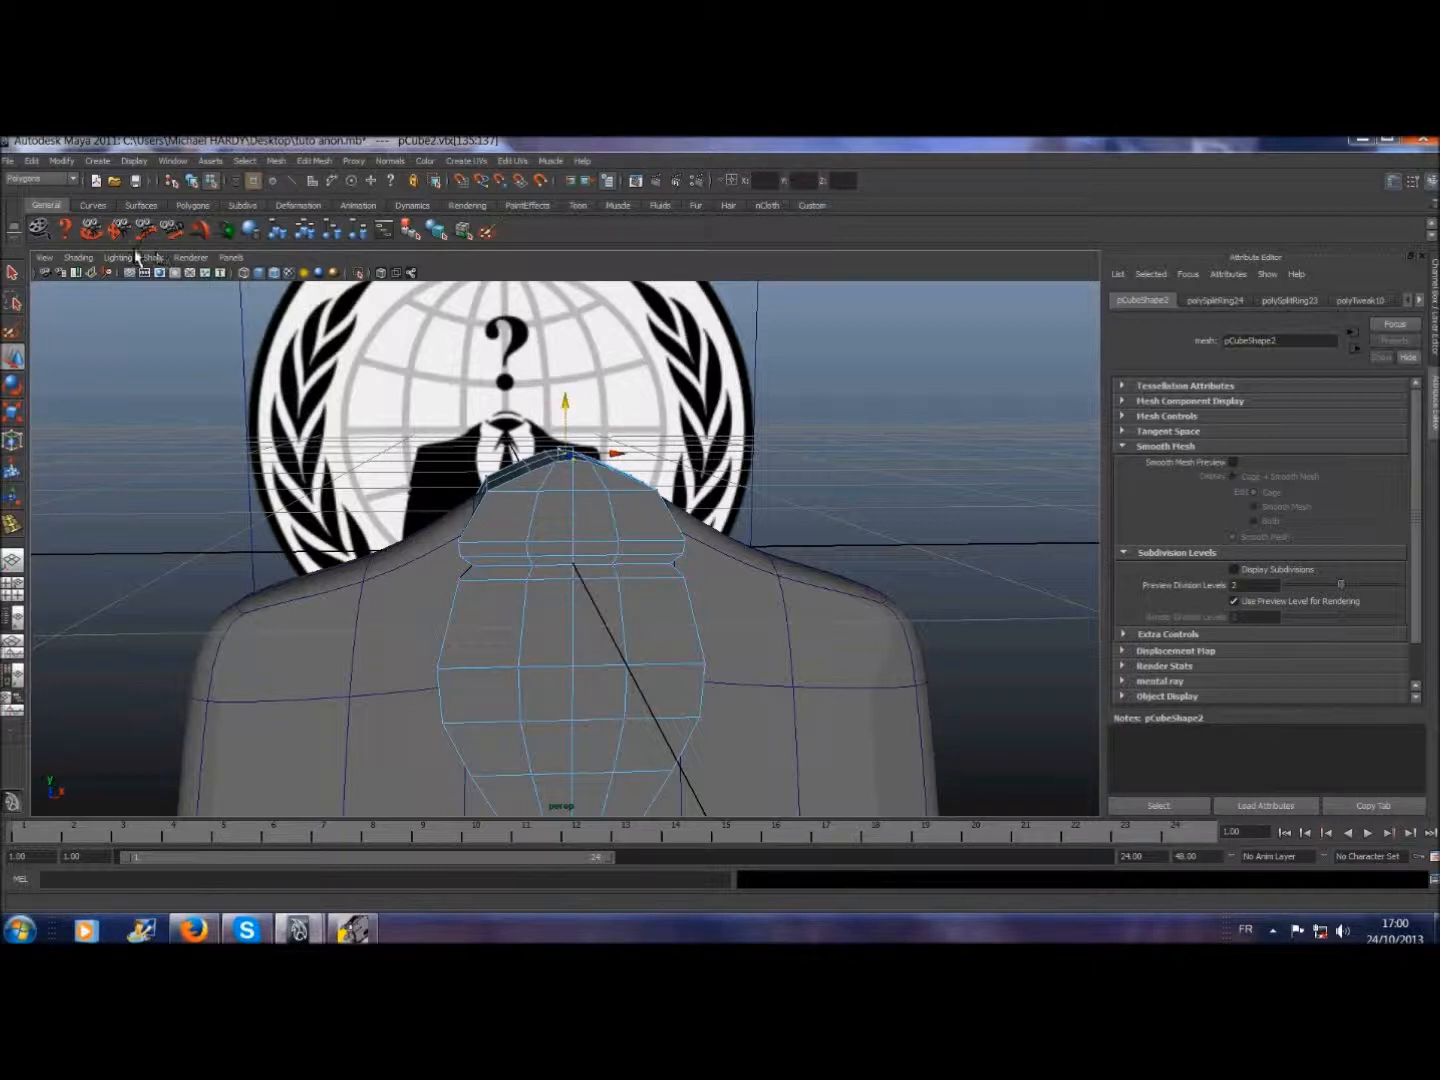
- Lower the three centre vertices on the shirt mesh's bottom edge slightly along Y
{"action": "middle_click_drag", "start_coordinate": [516, 761], "coordinate": [466, 436], "text": "alt"}
{"action": "scroll", "coordinate": [519, 551], "scroll_direction": "up", "scroll_amount": 6}
{"action": "middle_click_drag", "start_coordinate": [487, 551], "coordinate": [590, 561], "text": "alt"}
{"action": "left_click", "coordinate": [12, 274]}
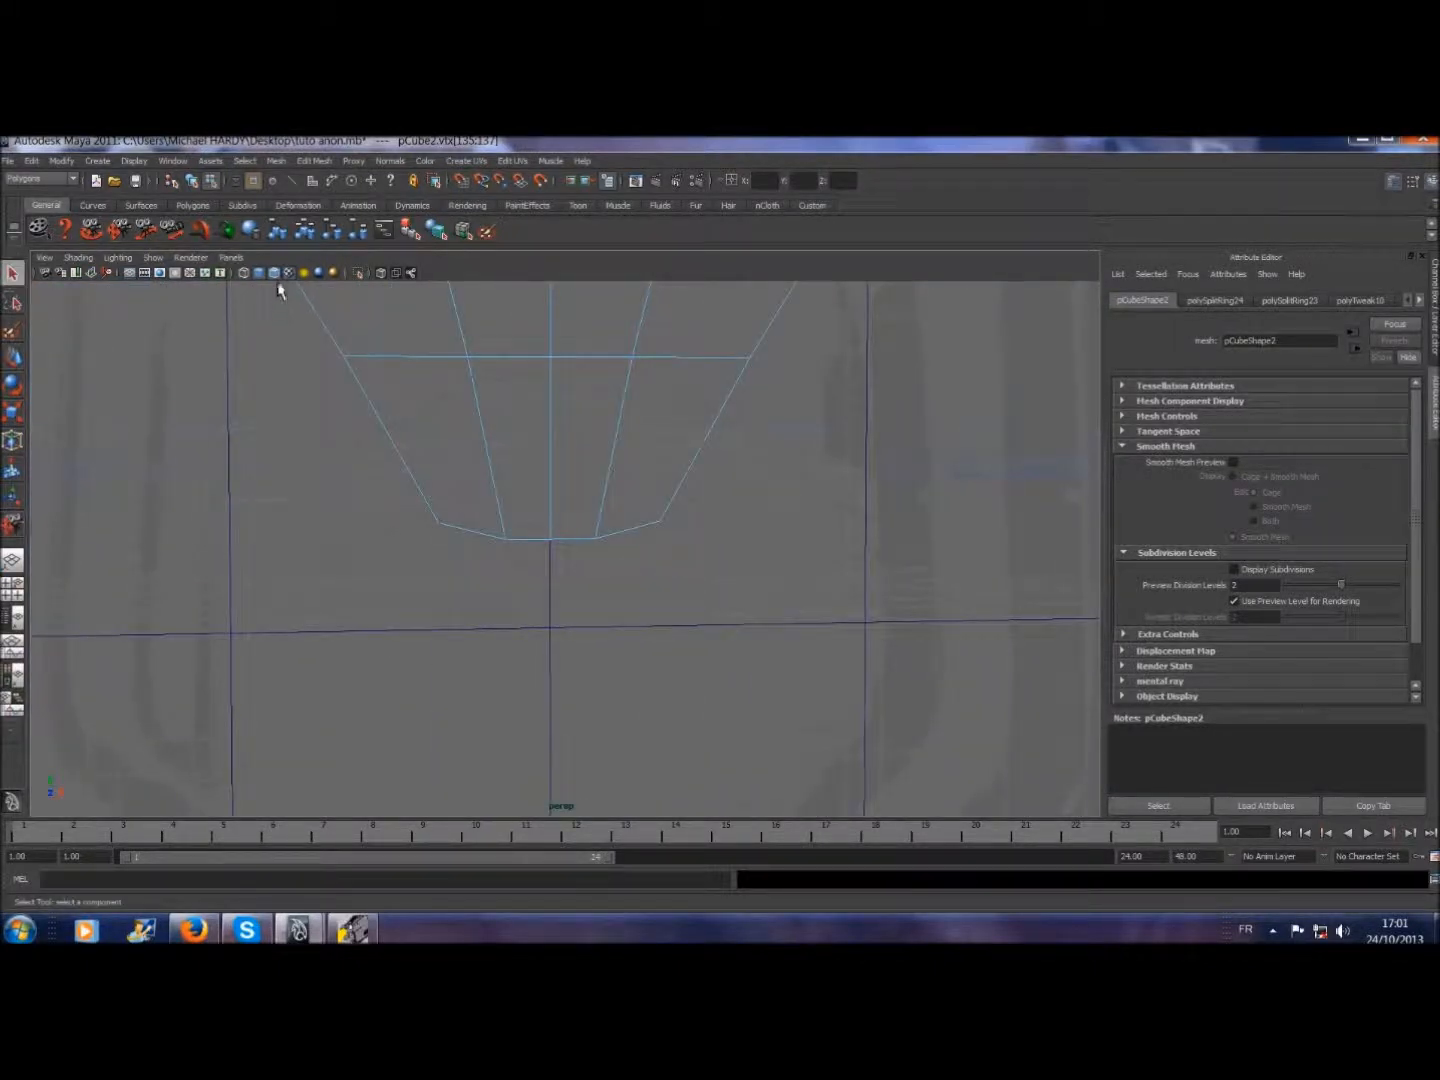
{"action": "left_click", "coordinate": [244, 274]}
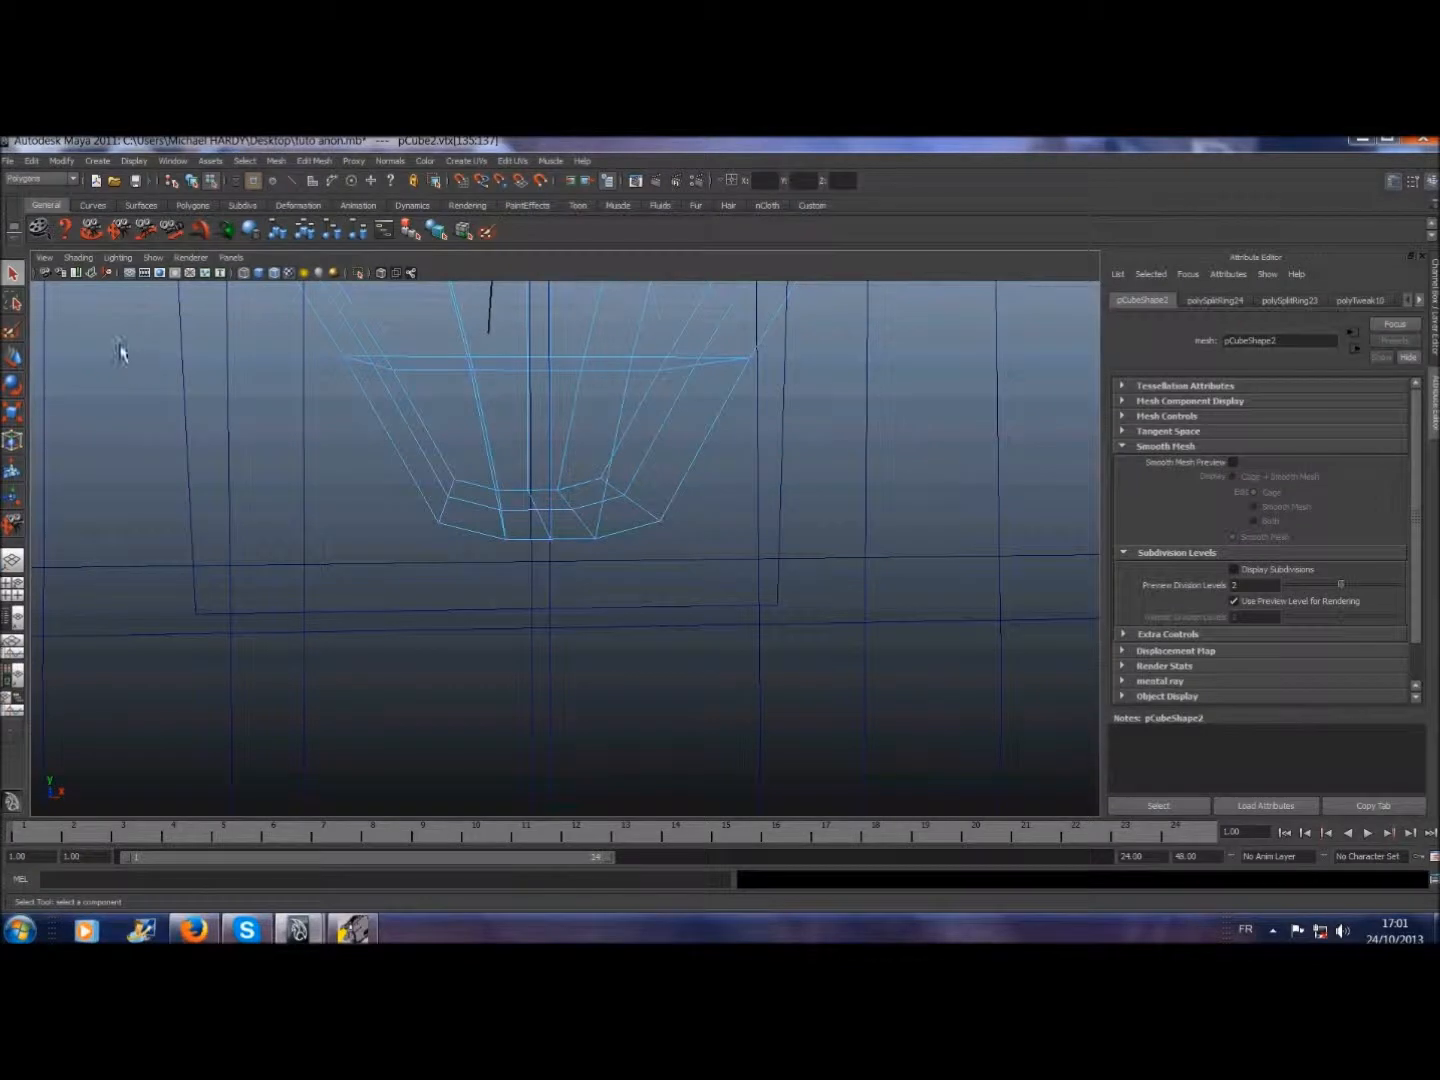
{"action": "mouse_move", "coordinate": [504, 462]}
{"action": "left_mouse_down"}
{"action": "mouse_move", "coordinate": [570, 596]}
{"action": "mouse_move", "coordinate": [518, 480]}
{"action": "left_mouse_up"}
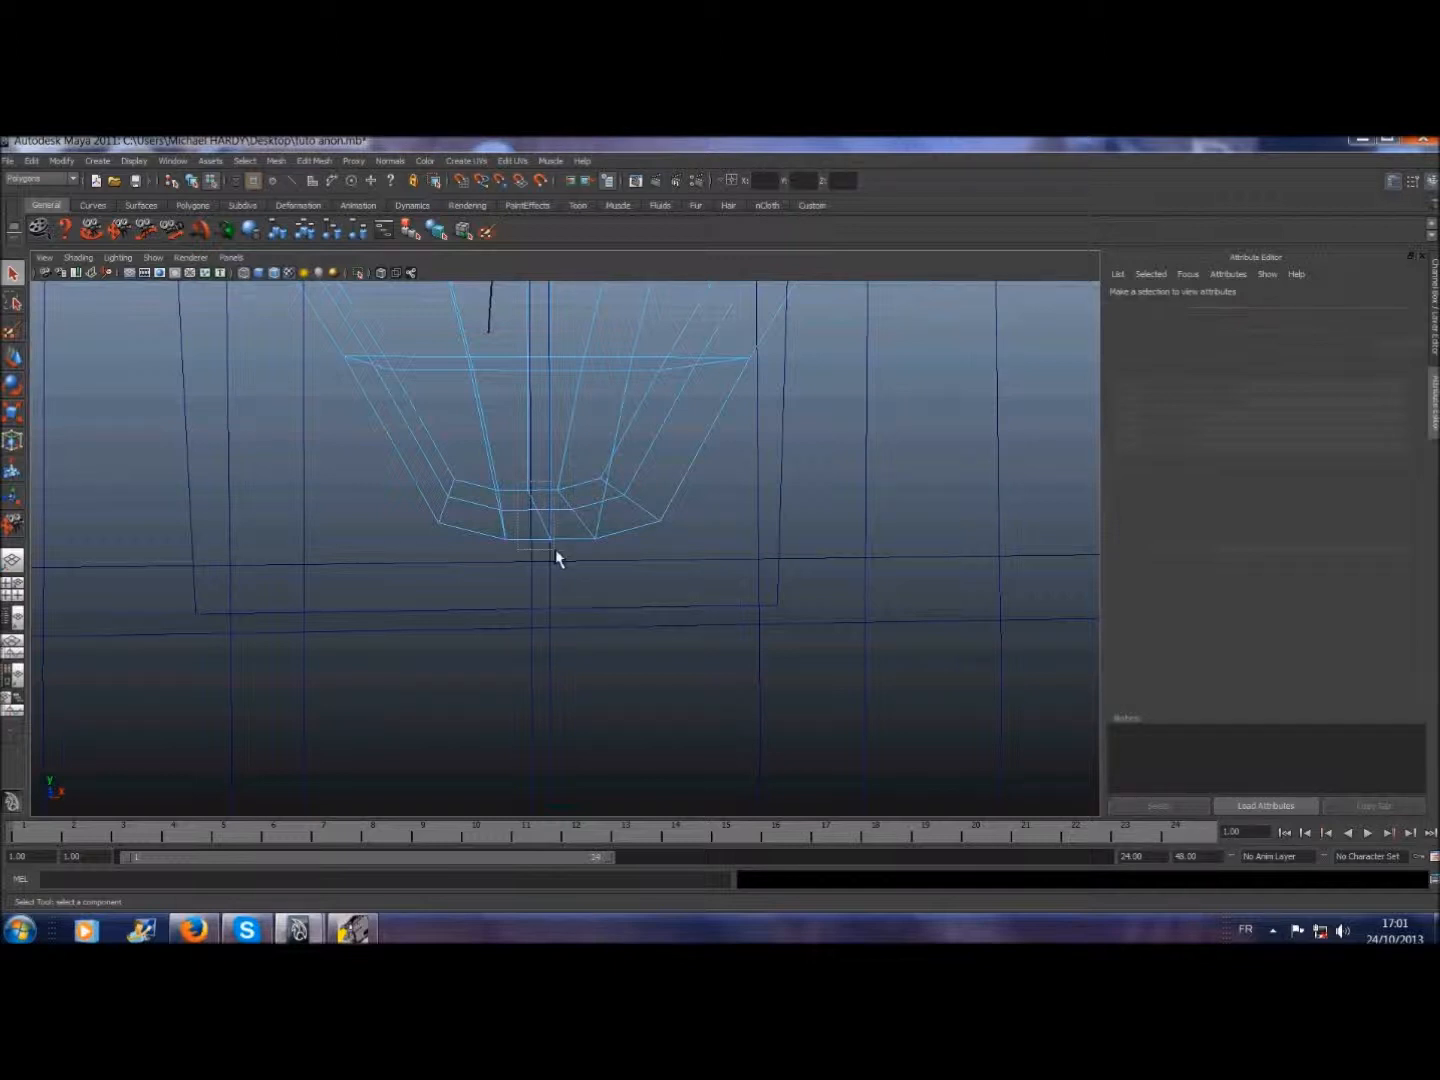
{"action": "left_click_drag", "start_coordinate": [556, 552], "coordinate": [556, 552]}
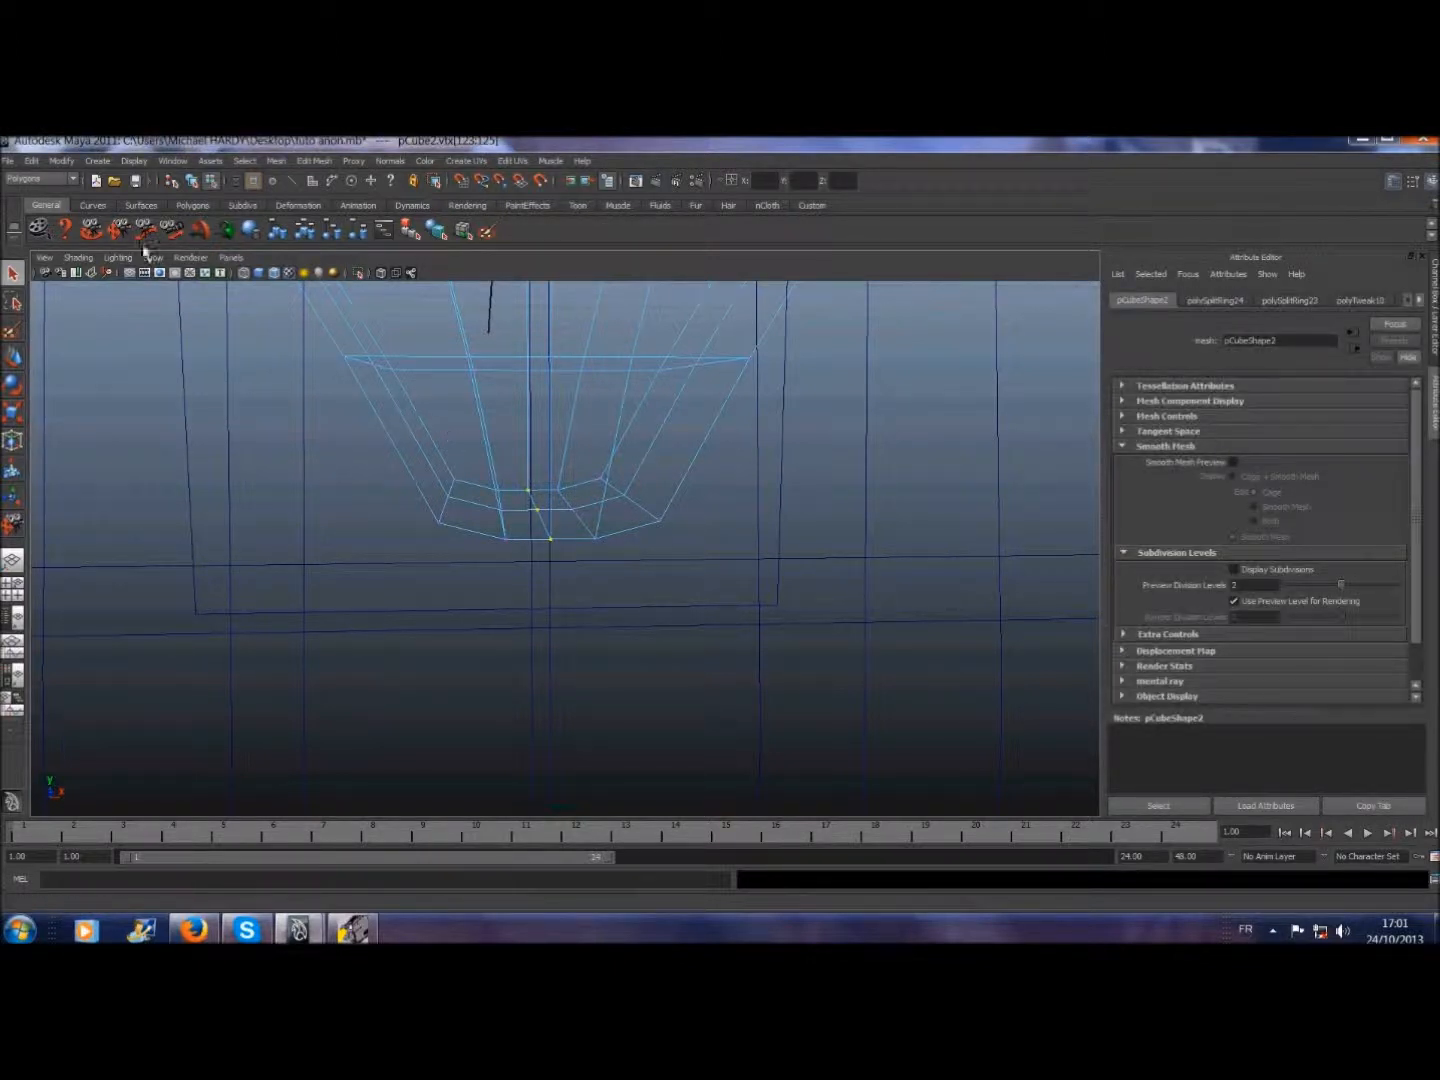
{"action": "left_click", "coordinate": [247, 275]}
{"action": "key", "text": "5"}
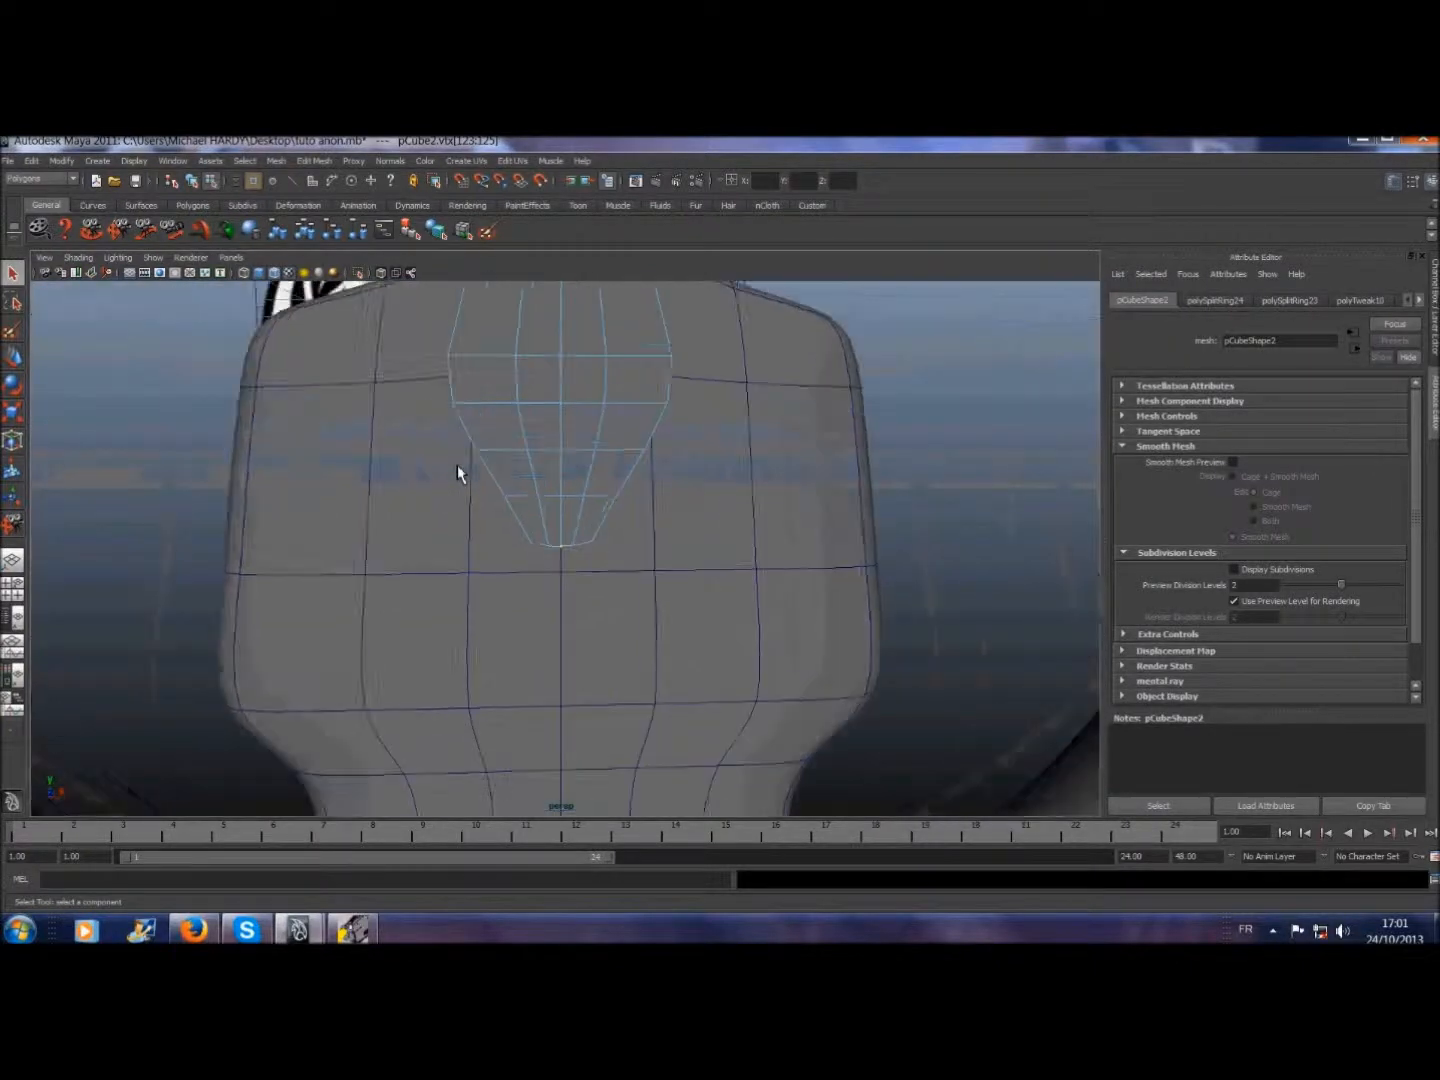
{"action": "left_click", "coordinate": [13, 357]}
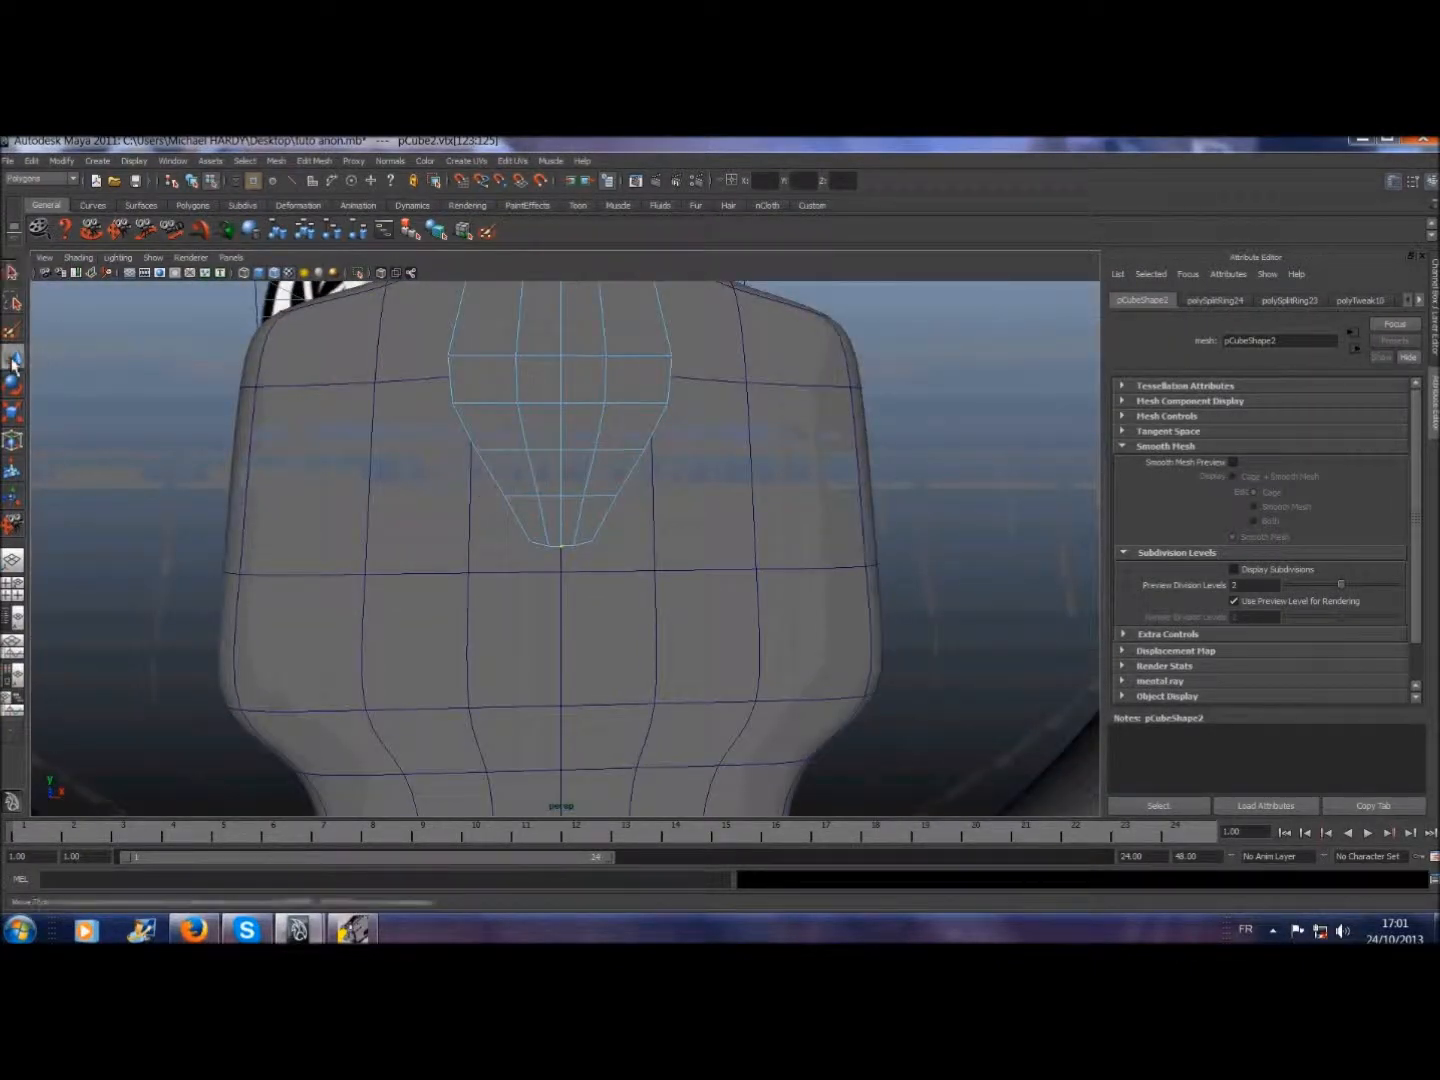
{"action": "middle_click_drag", "start_coordinate": [557, 487], "coordinate": [558, 494]}
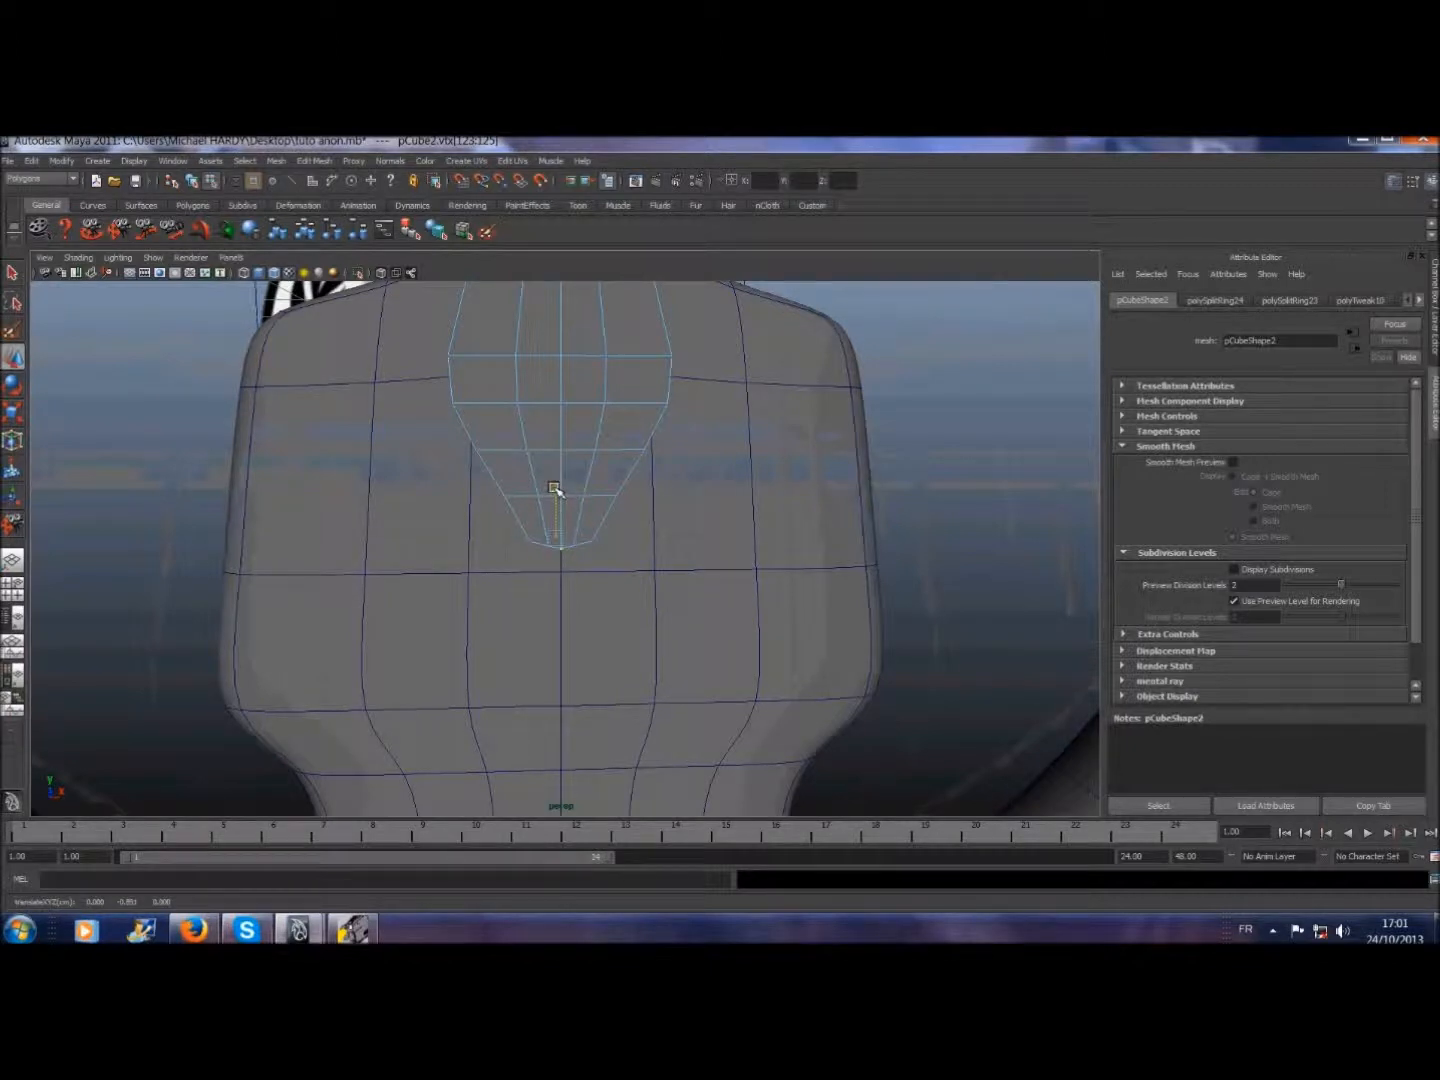
- Turn on Smooth Mesh Preview for the shirt mesh and return from vertex to object selection mode
{"action": "key", "text": "4"}
{"action": "scroll", "coordinate": [548, 540], "scroll_direction": "up", "scroll_amount": 5}
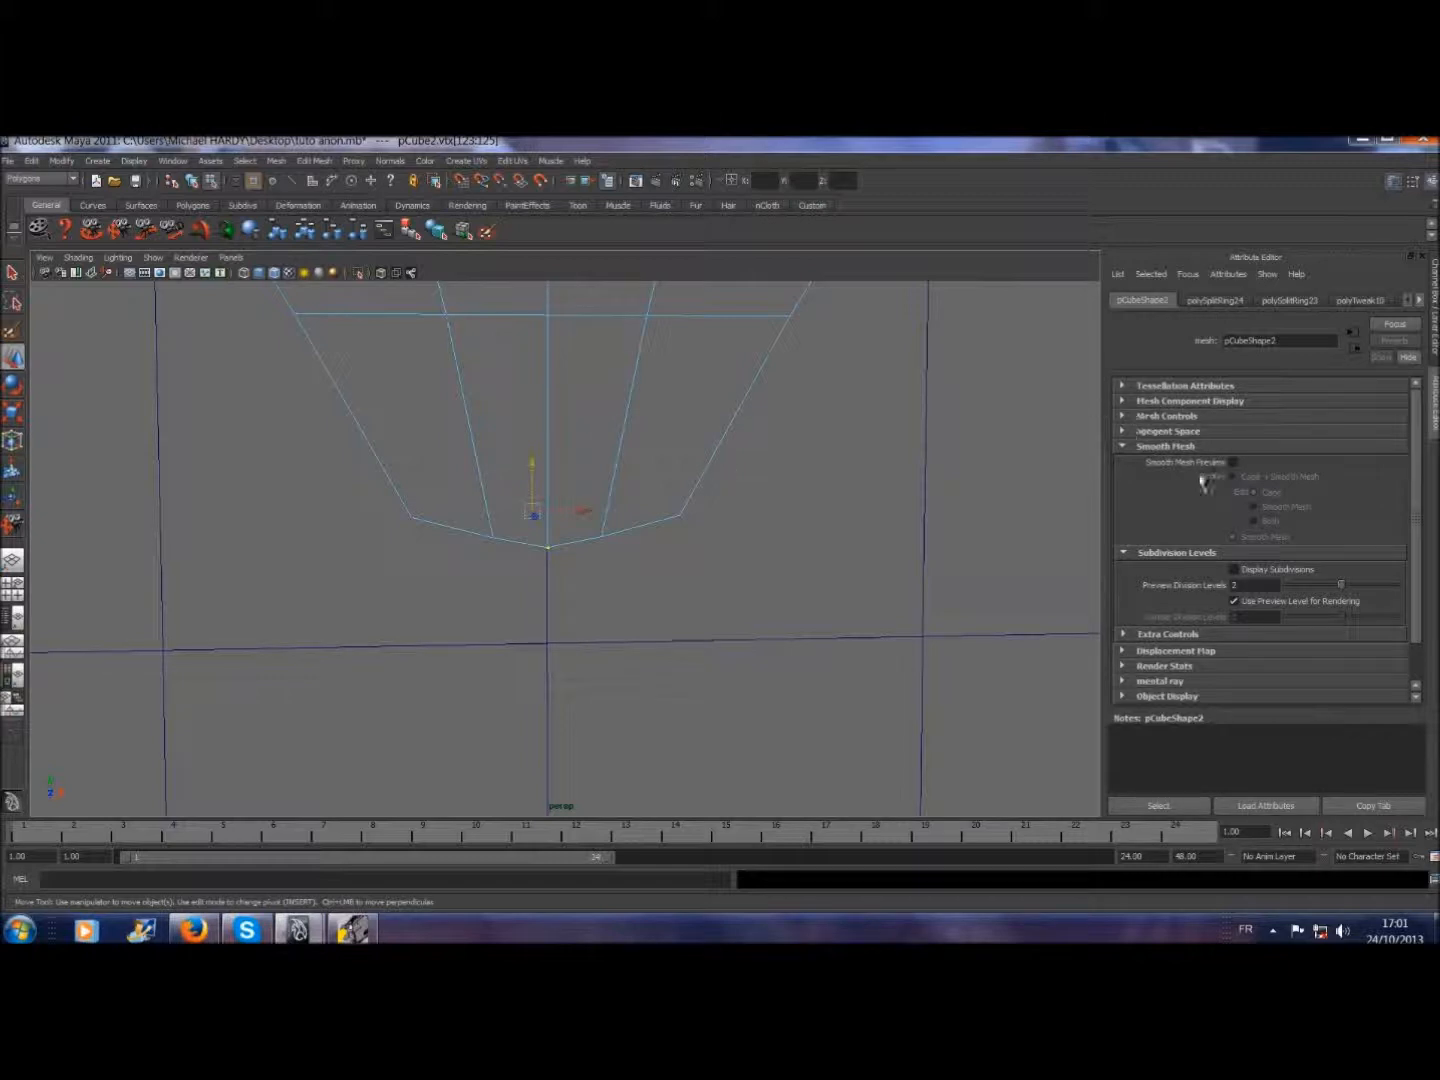
{"action": "left_click", "coordinate": [1236, 464]}
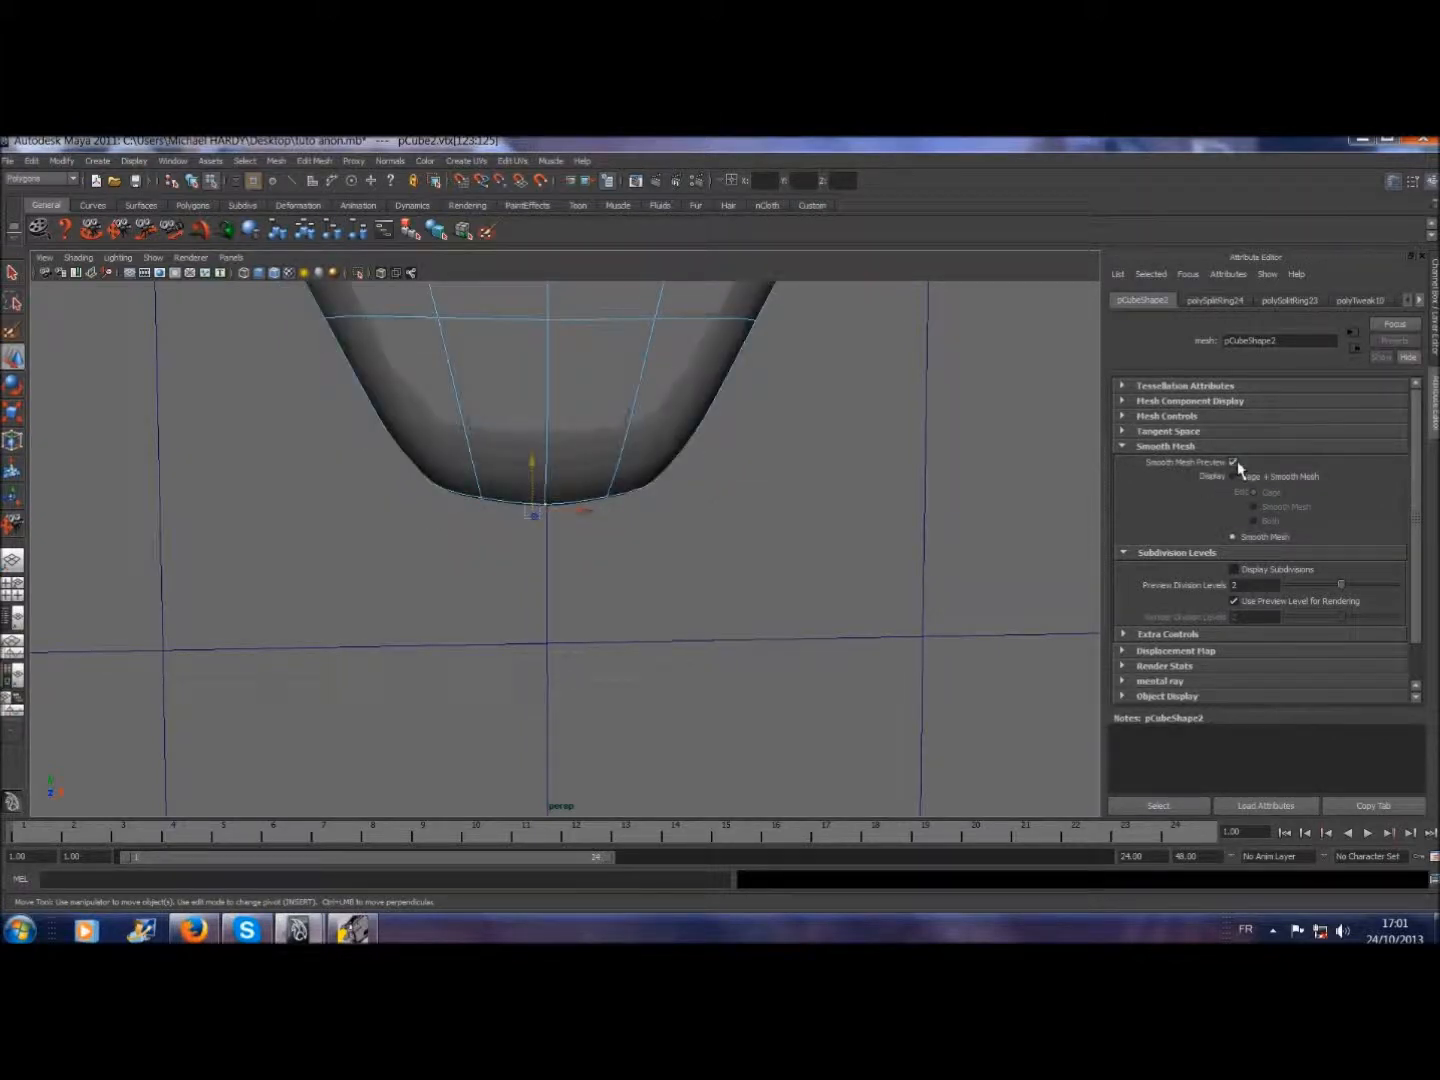
{"action": "scroll", "coordinate": [790, 386], "scroll_direction": "down", "scroll_amount": 5}
{"action": "scroll", "coordinate": [790, 386], "scroll_direction": "up", "scroll_amount": 3}
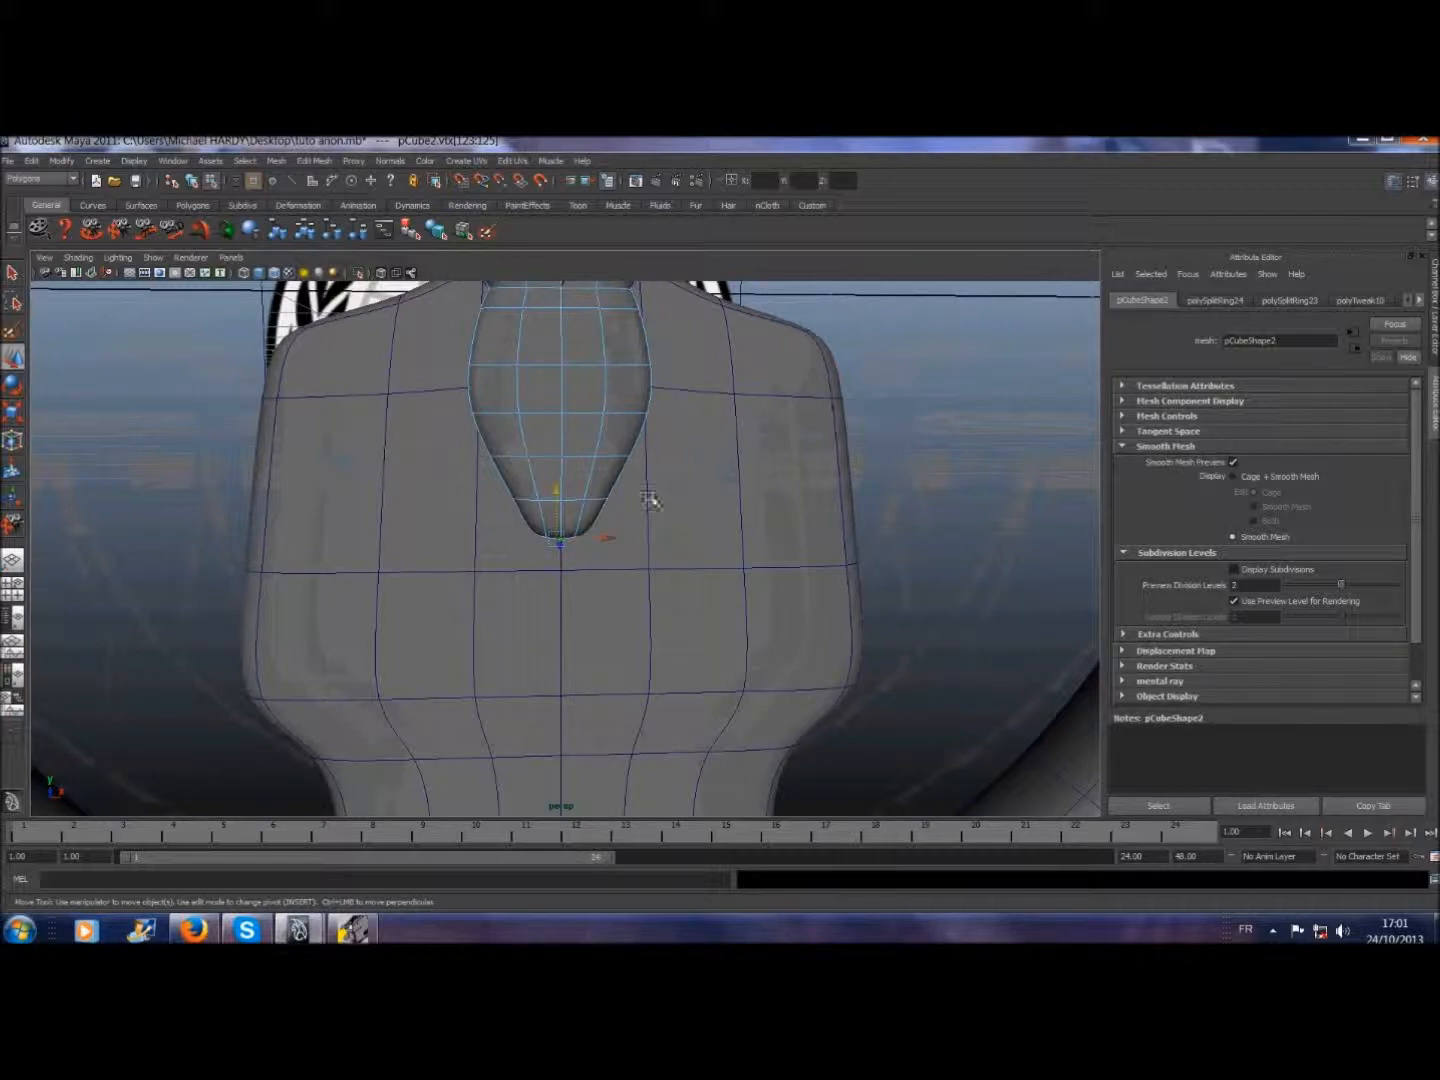
{"action": "left_click", "coordinate": [100, 372]}
{"action": "scroll", "coordinate": [183, 450], "scroll_direction": "down", "scroll_amount": 4}
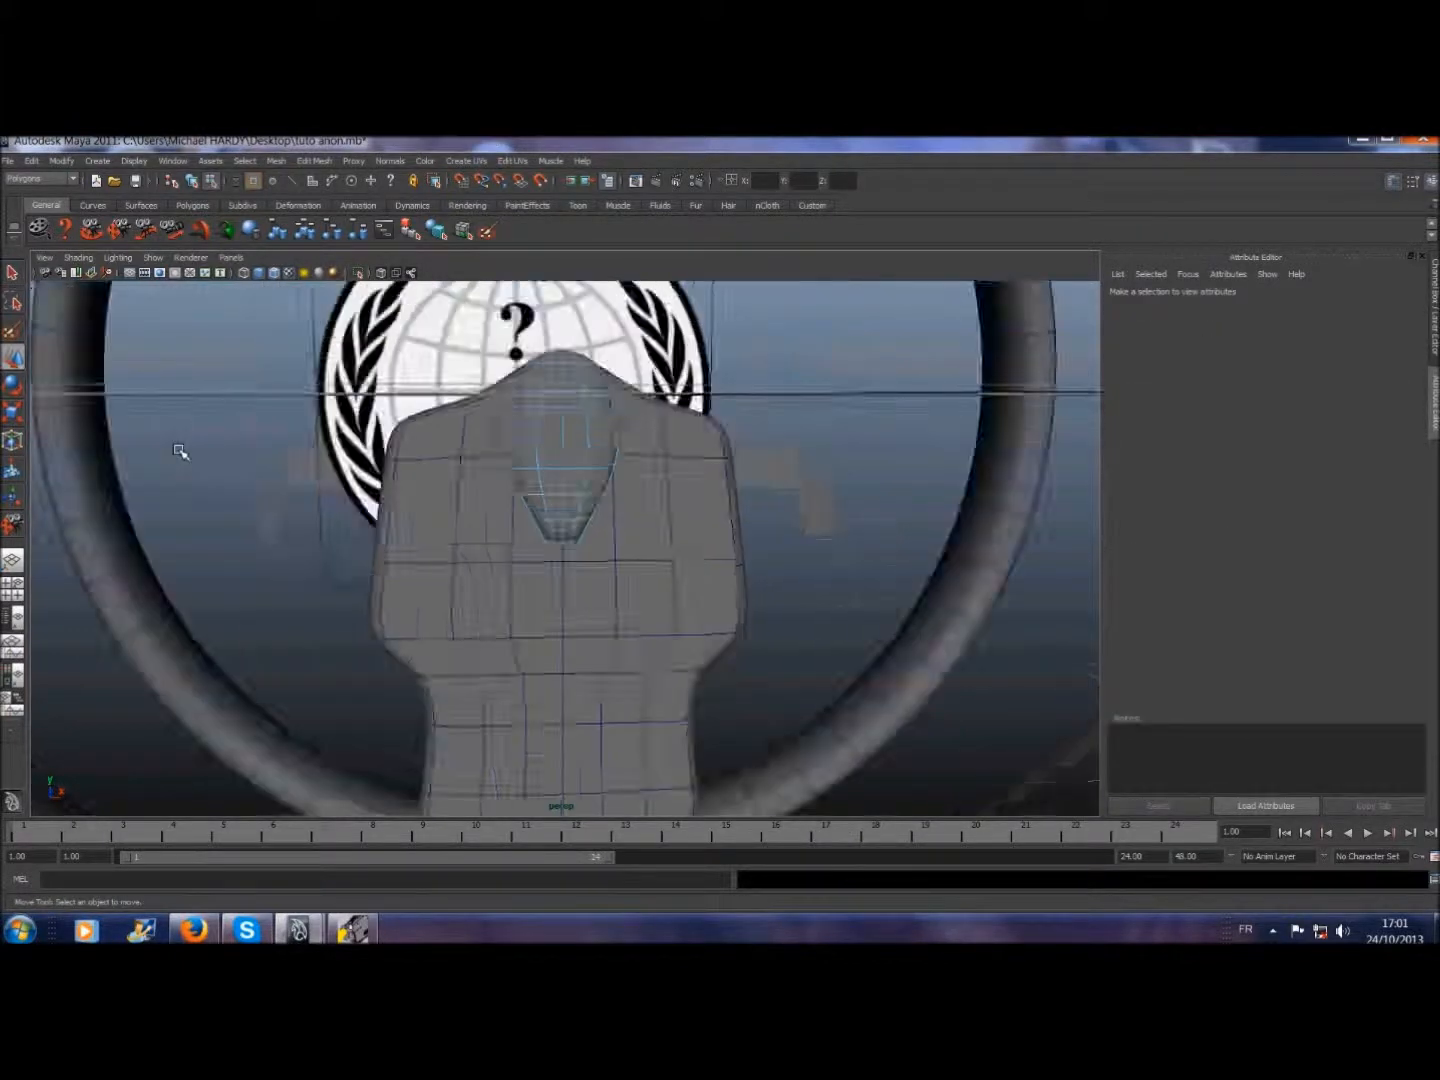
{"action": "scroll", "coordinate": [180, 452], "scroll_direction": "up", "scroll_amount": 2}
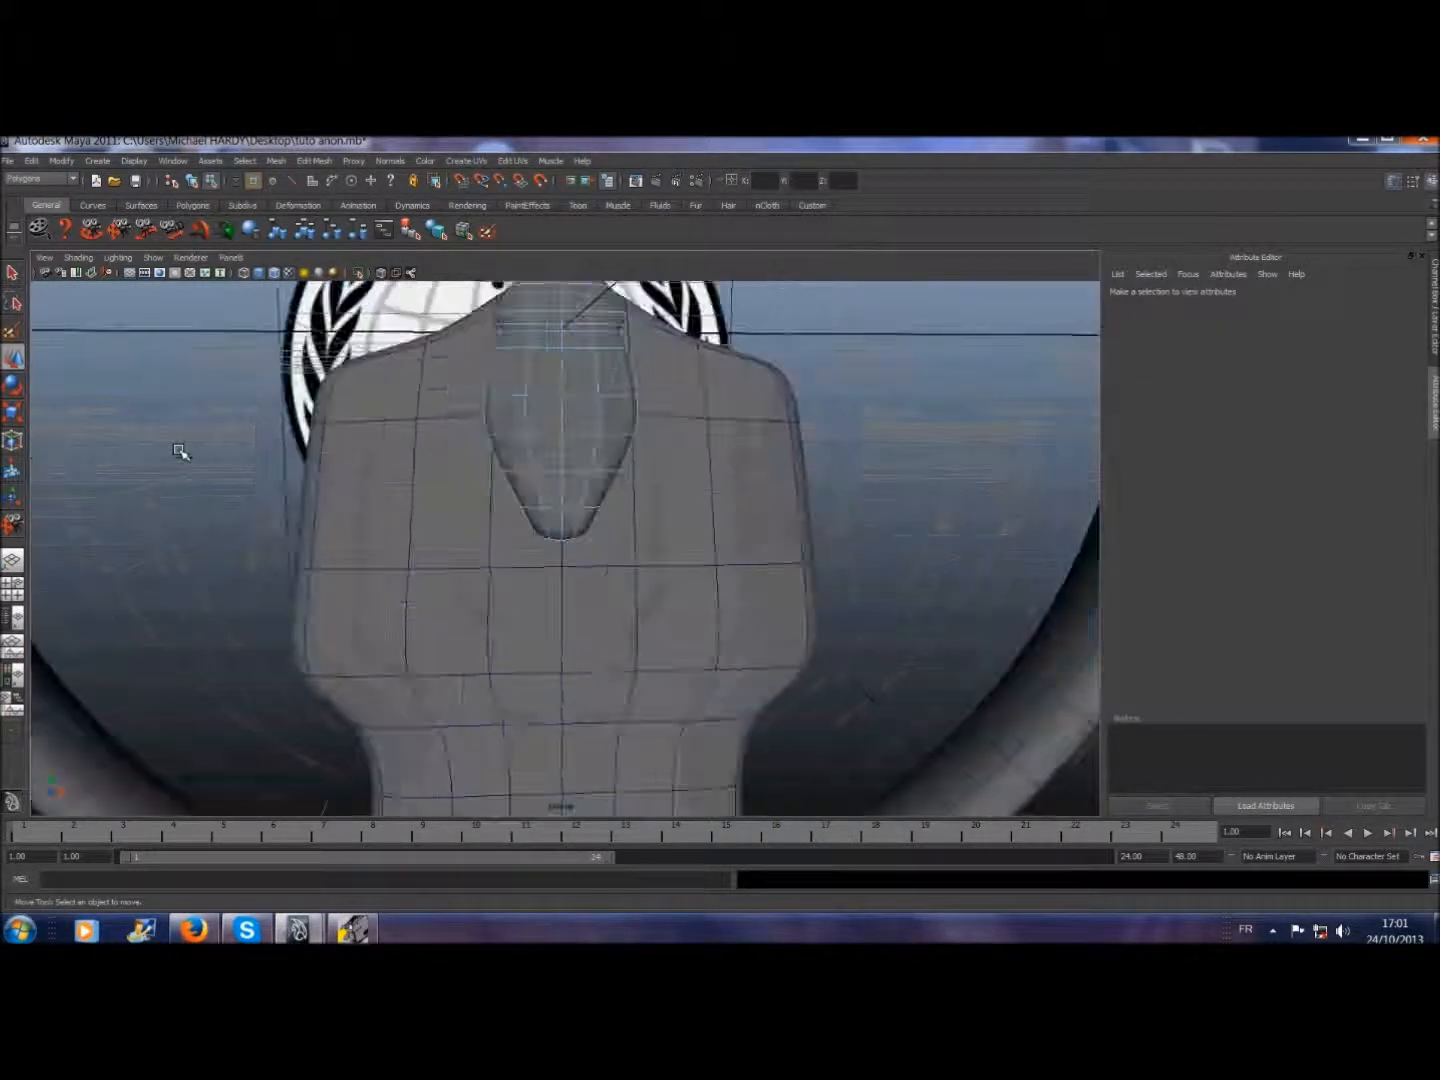
{"action": "left_click", "coordinate": [250, 161]}
{"action": "left_click", "coordinate": [266, 180]}
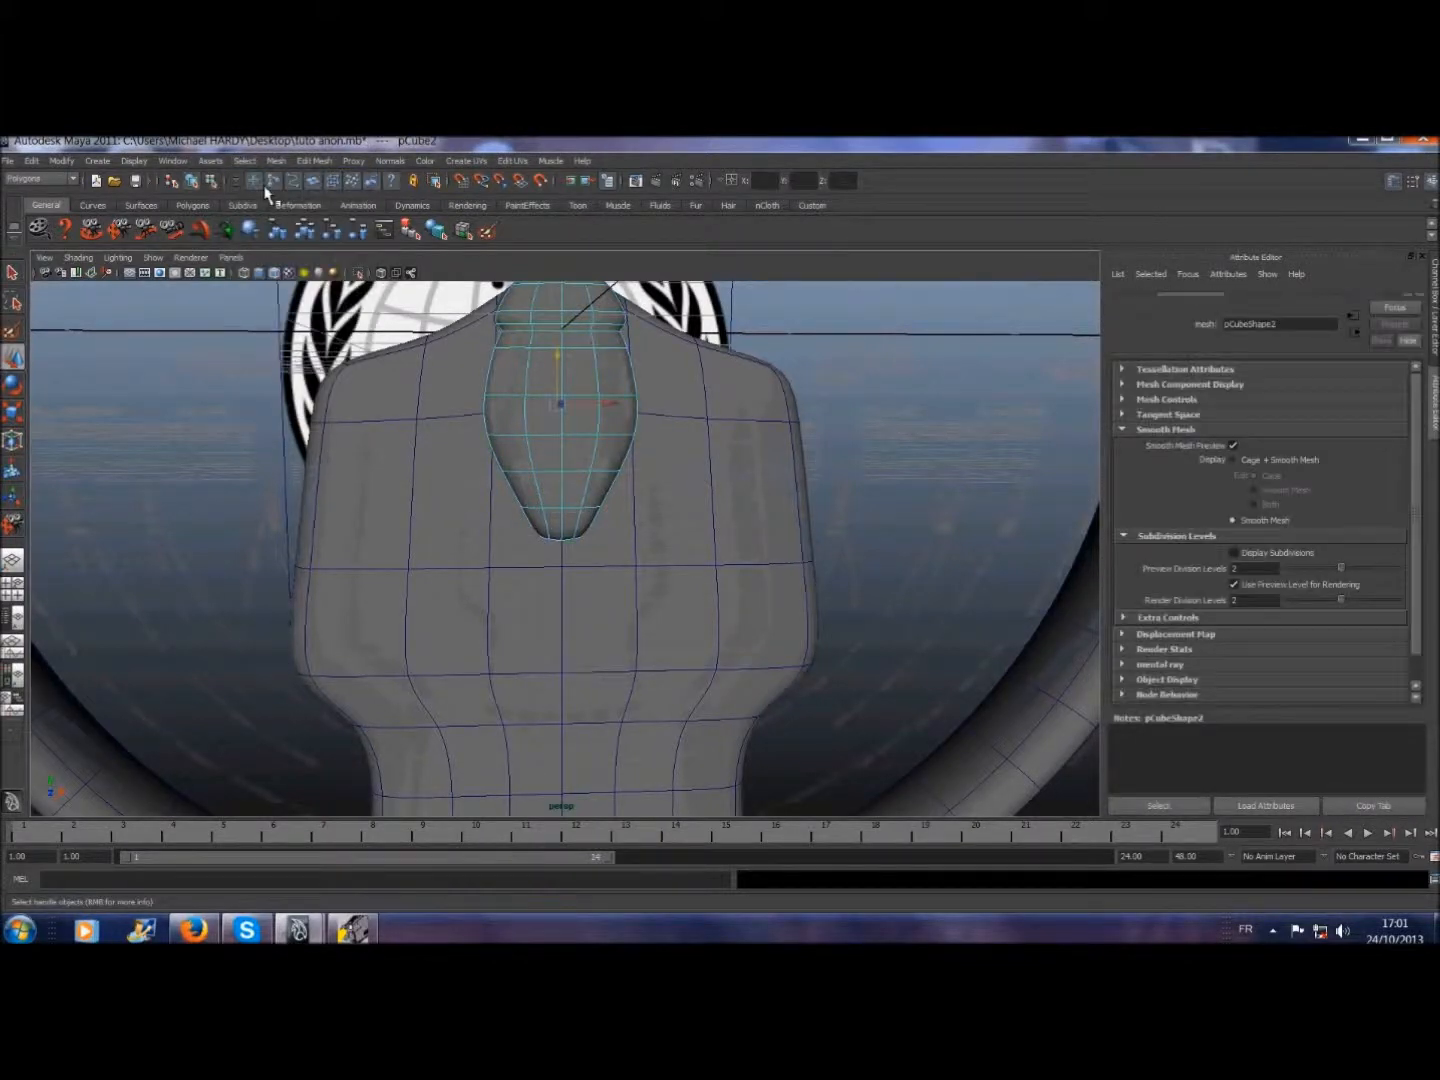
- Inspect the smoothed shirt against the costume, ring and reference emblem from the front and at an angle
{"action": "left_click", "coordinate": [177, 413]}
{"action": "scroll", "coordinate": [209, 427], "scroll_direction": "down", "scroll_amount": 3}
{"action": "scroll", "coordinate": [209, 427], "scroll_direction": "up", "scroll_amount": 2}
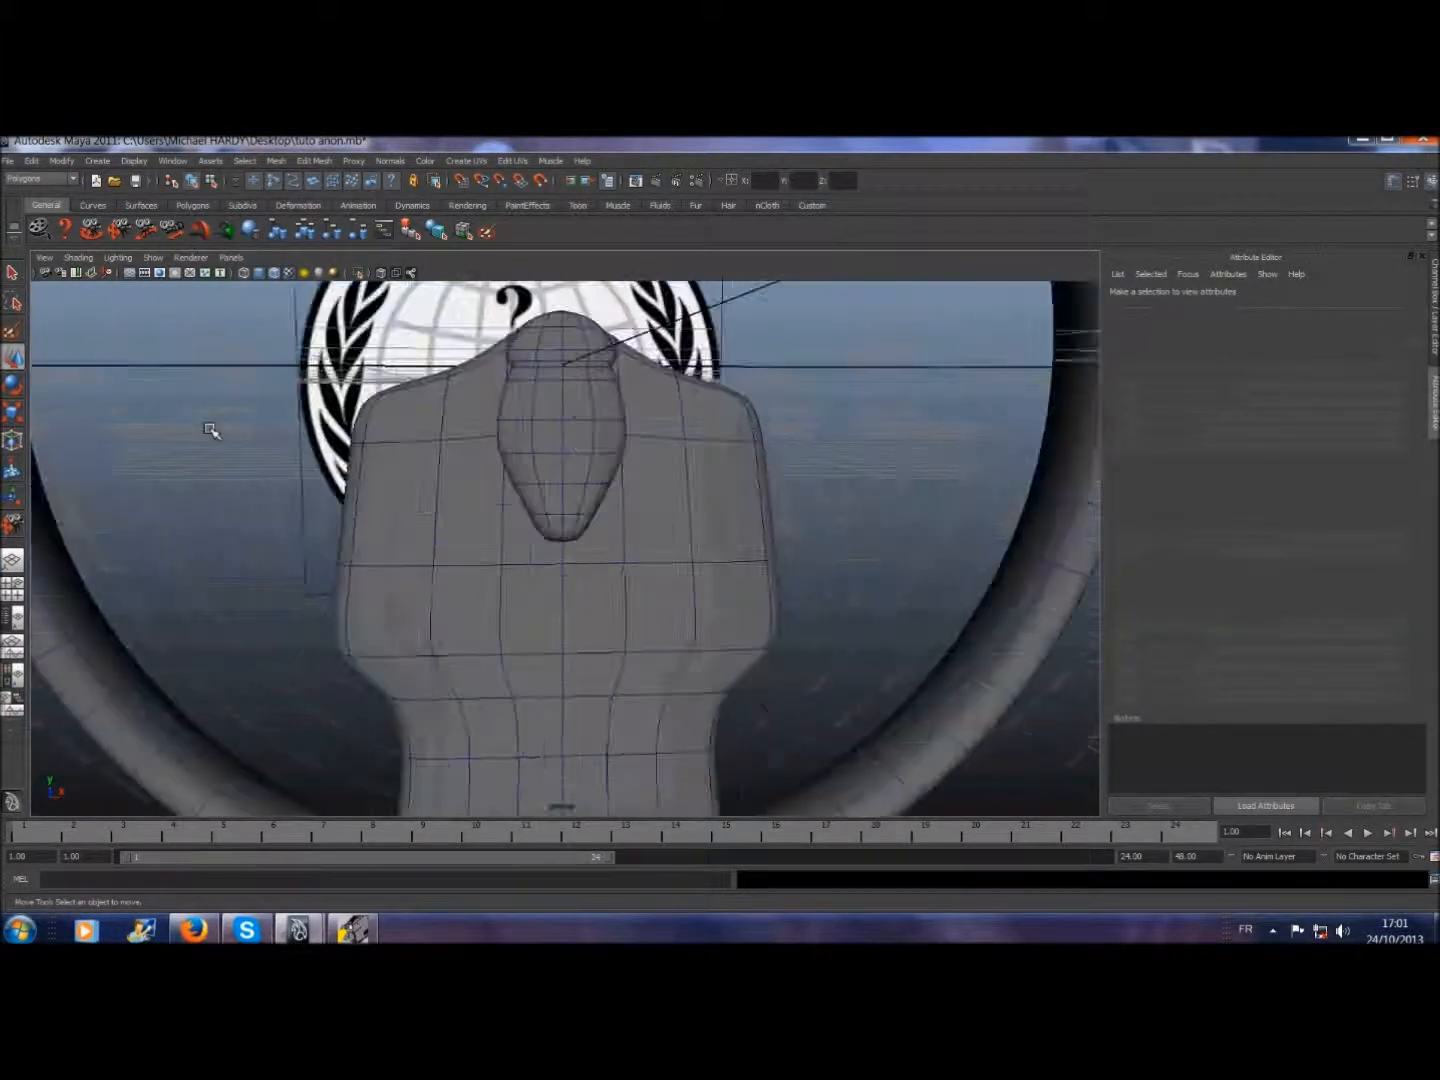
{"action": "scroll", "coordinate": [209, 427], "scroll_direction": "down", "scroll_amount": 3}
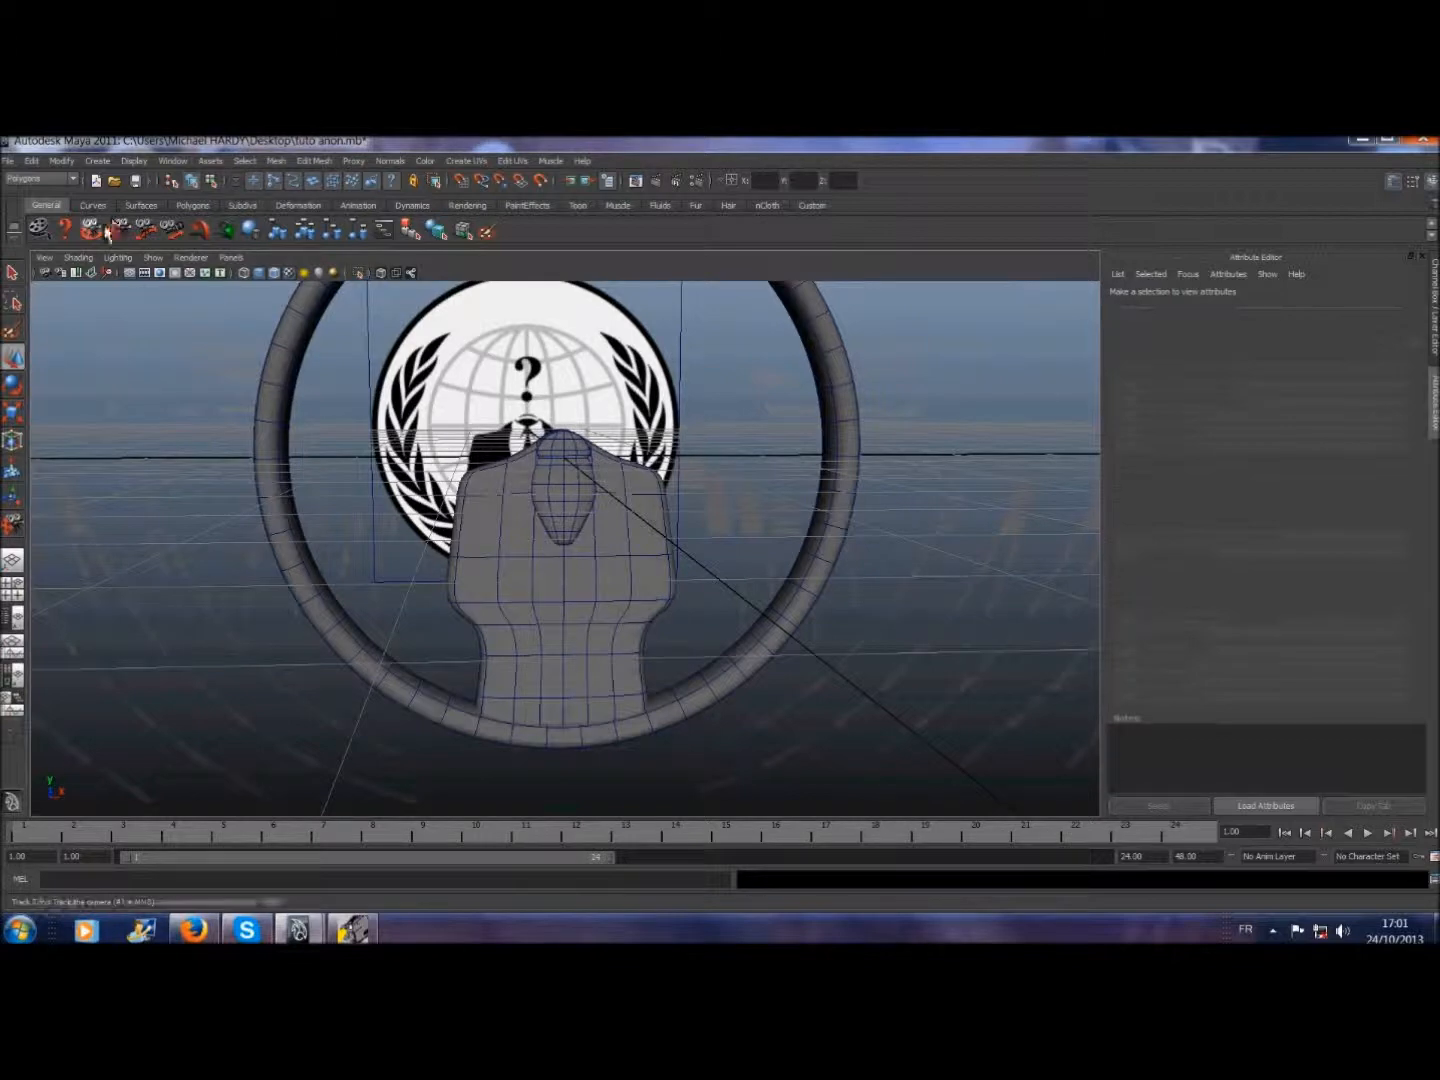
{"action": "left_click_drag", "start_coordinate": [148, 379], "coordinate": [206, 392], "text": "alt"}
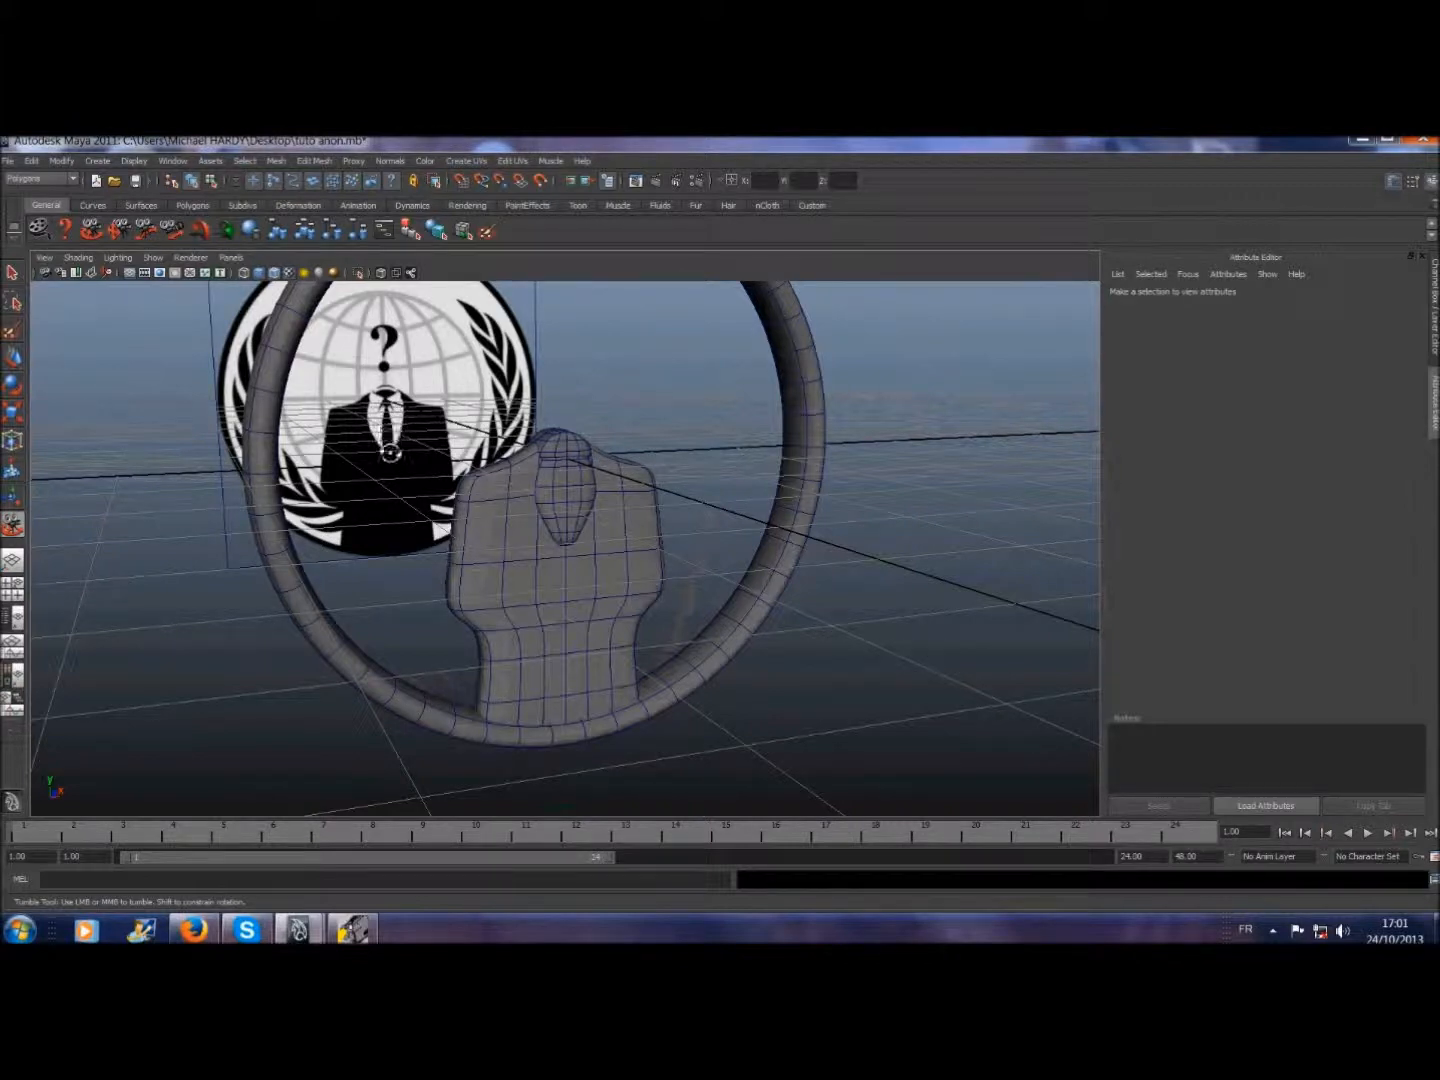
{"action": "scroll", "coordinate": [427, 482], "scroll_direction": "up", "scroll_amount": 5}
{"action": "scroll", "coordinate": [427, 482], "scroll_direction": "down", "scroll_amount": 5}
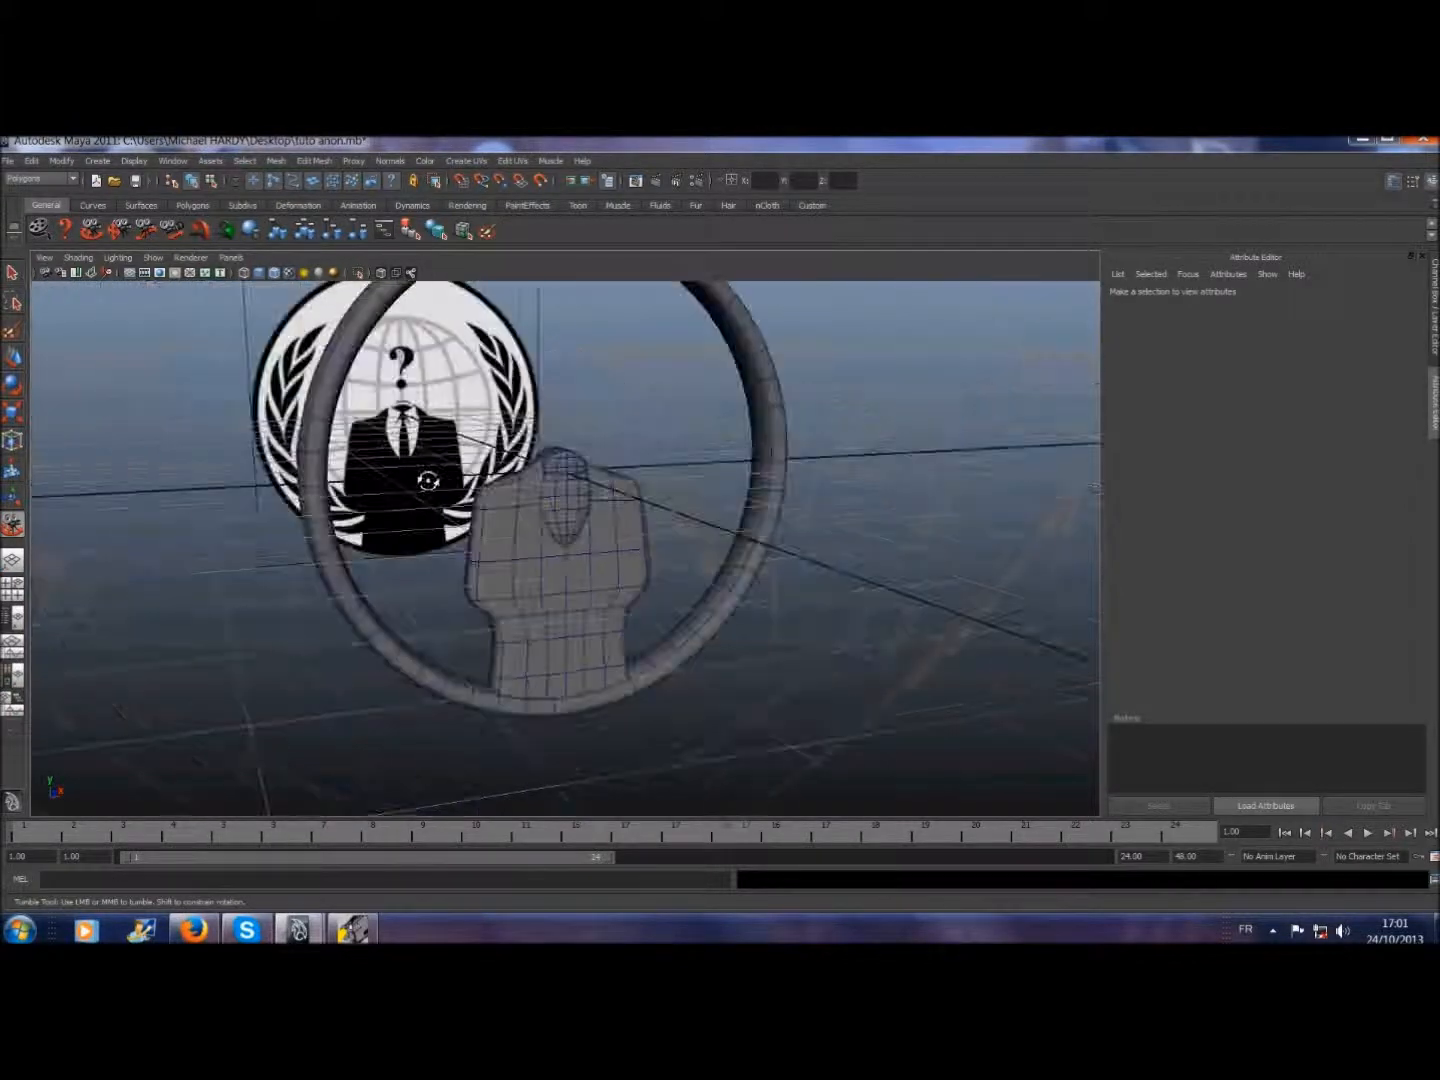
{"action": "scroll", "coordinate": [427, 480], "scroll_direction": "up", "scroll_amount": 4}
{"action": "scroll", "coordinate": [427, 478], "scroll_direction": "down", "scroll_amount": 6}
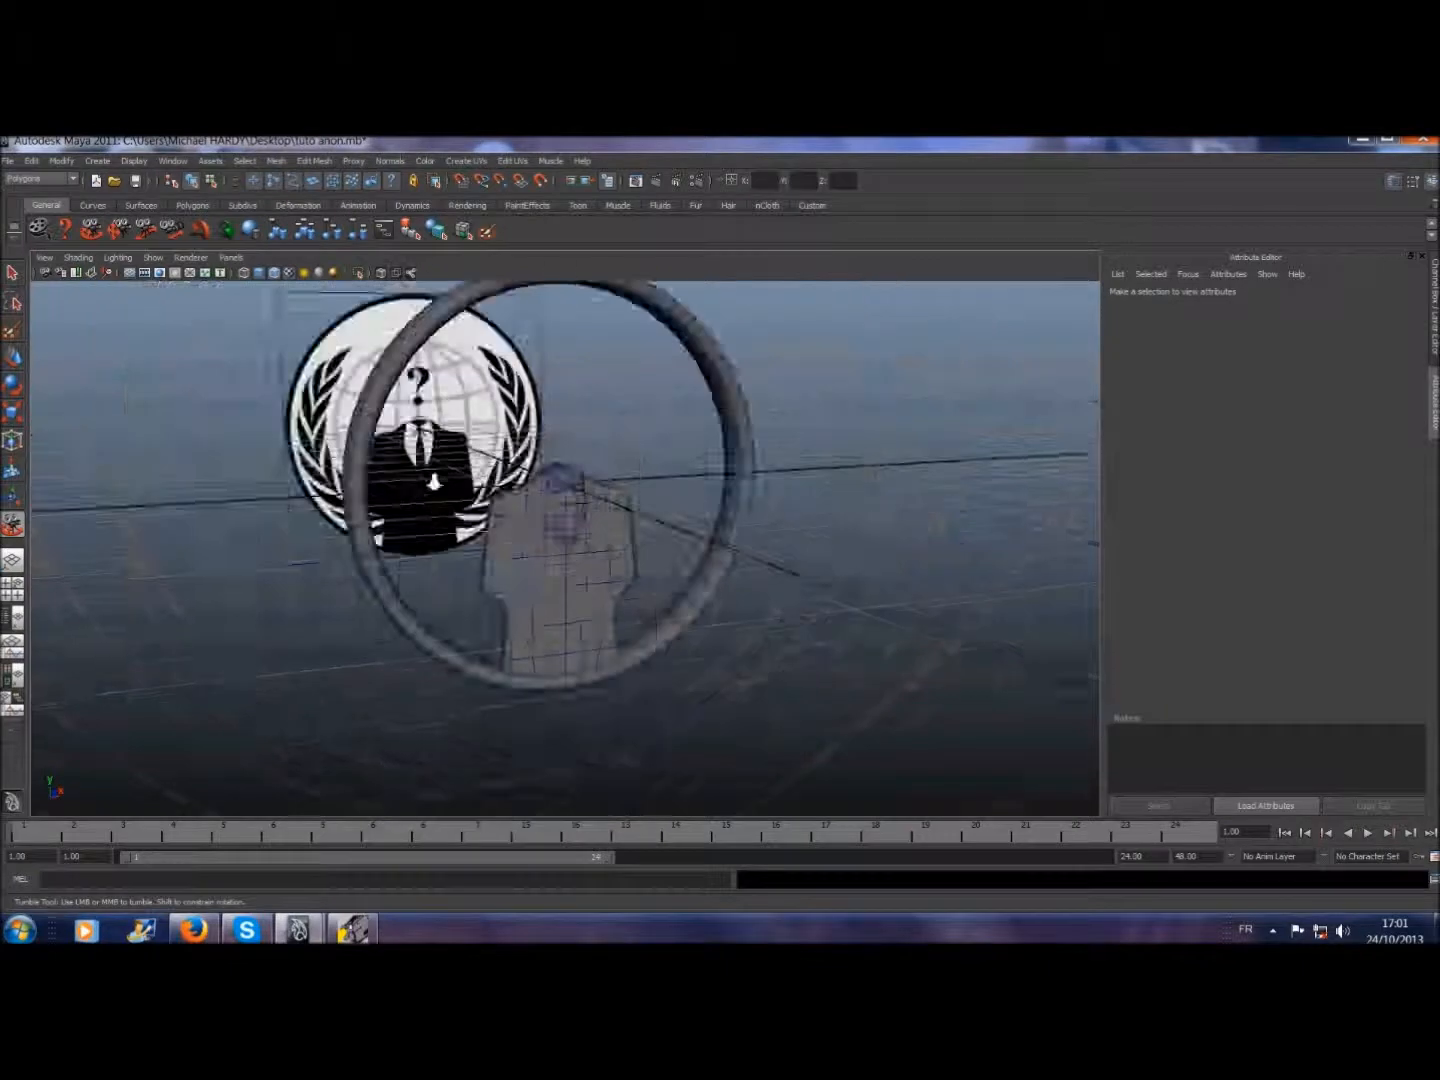
- Create a polygon cube on the grid in front of the ring and set its width, height and depth subdivisions to 2
{"action": "left_click", "coordinate": [11, 277]}
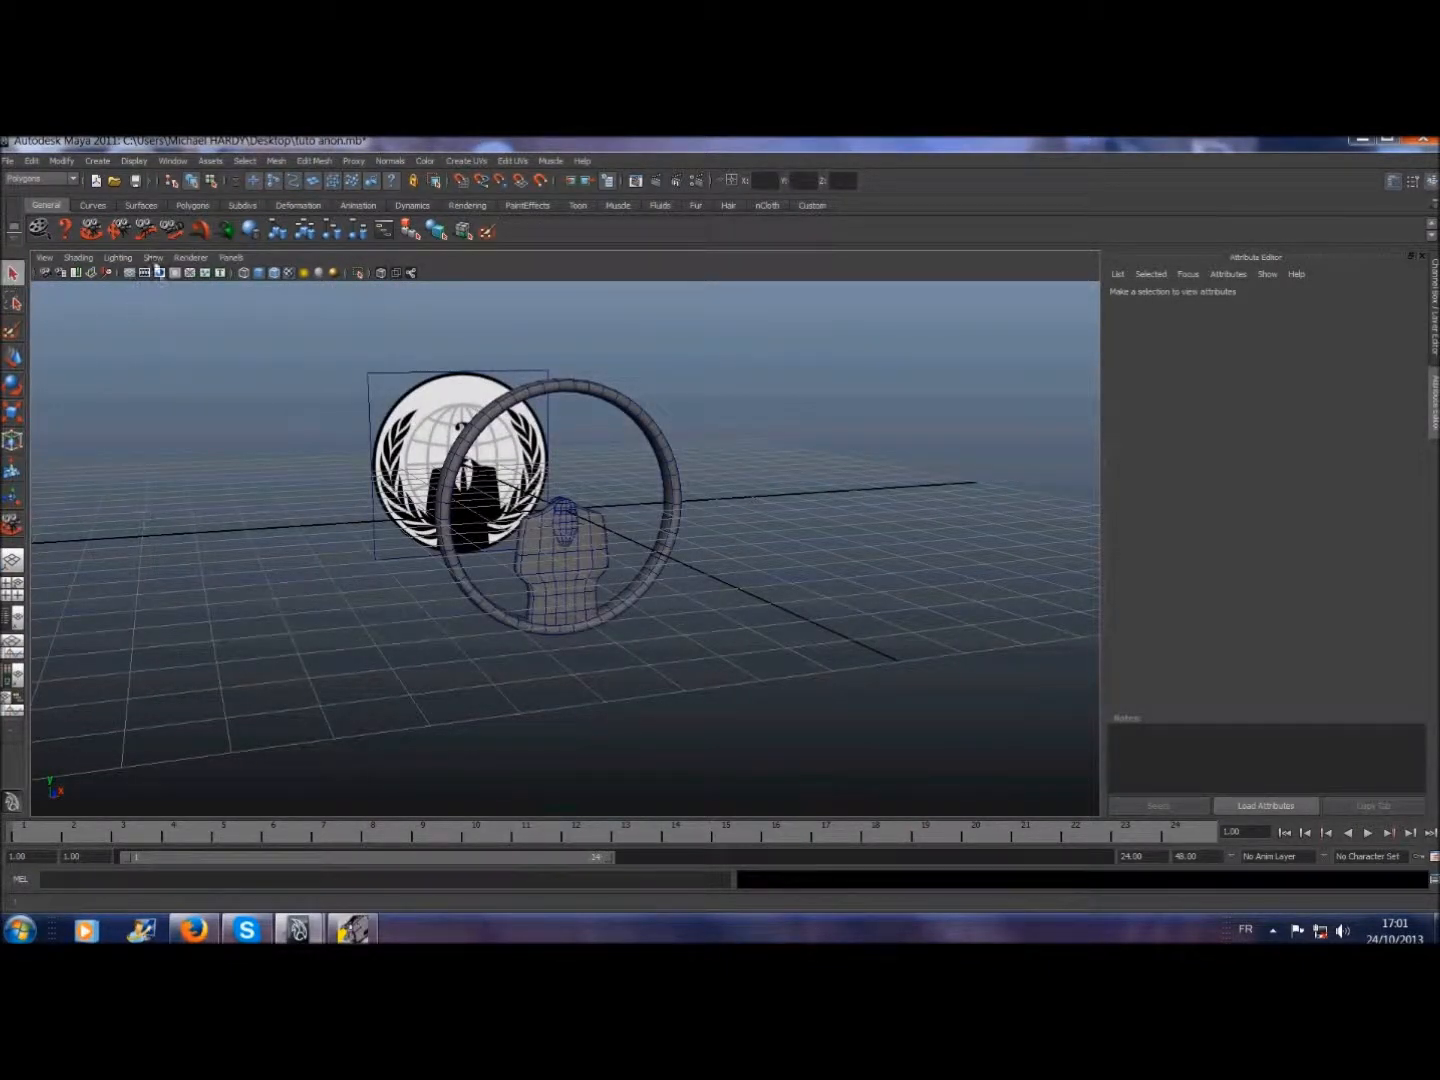
{"action": "left_click", "coordinate": [200, 208]}
{"action": "left_click", "coordinate": [67, 229]}
{"action": "left_click", "coordinate": [425, 660]}
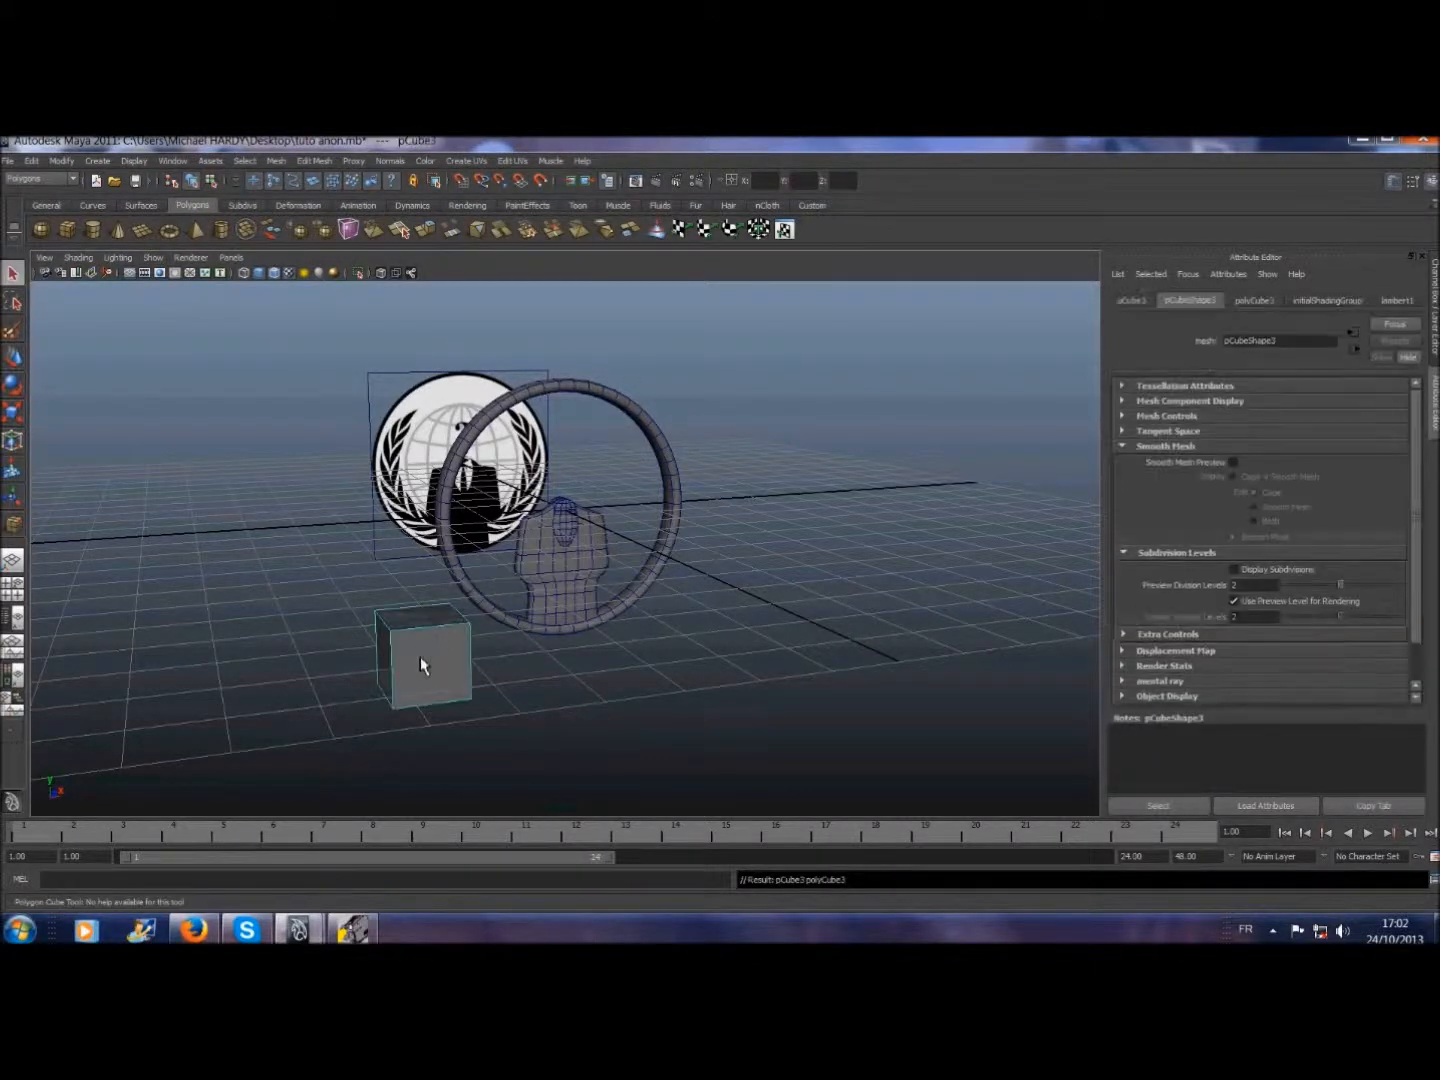
{"action": "left_click", "coordinate": [1260, 305]}
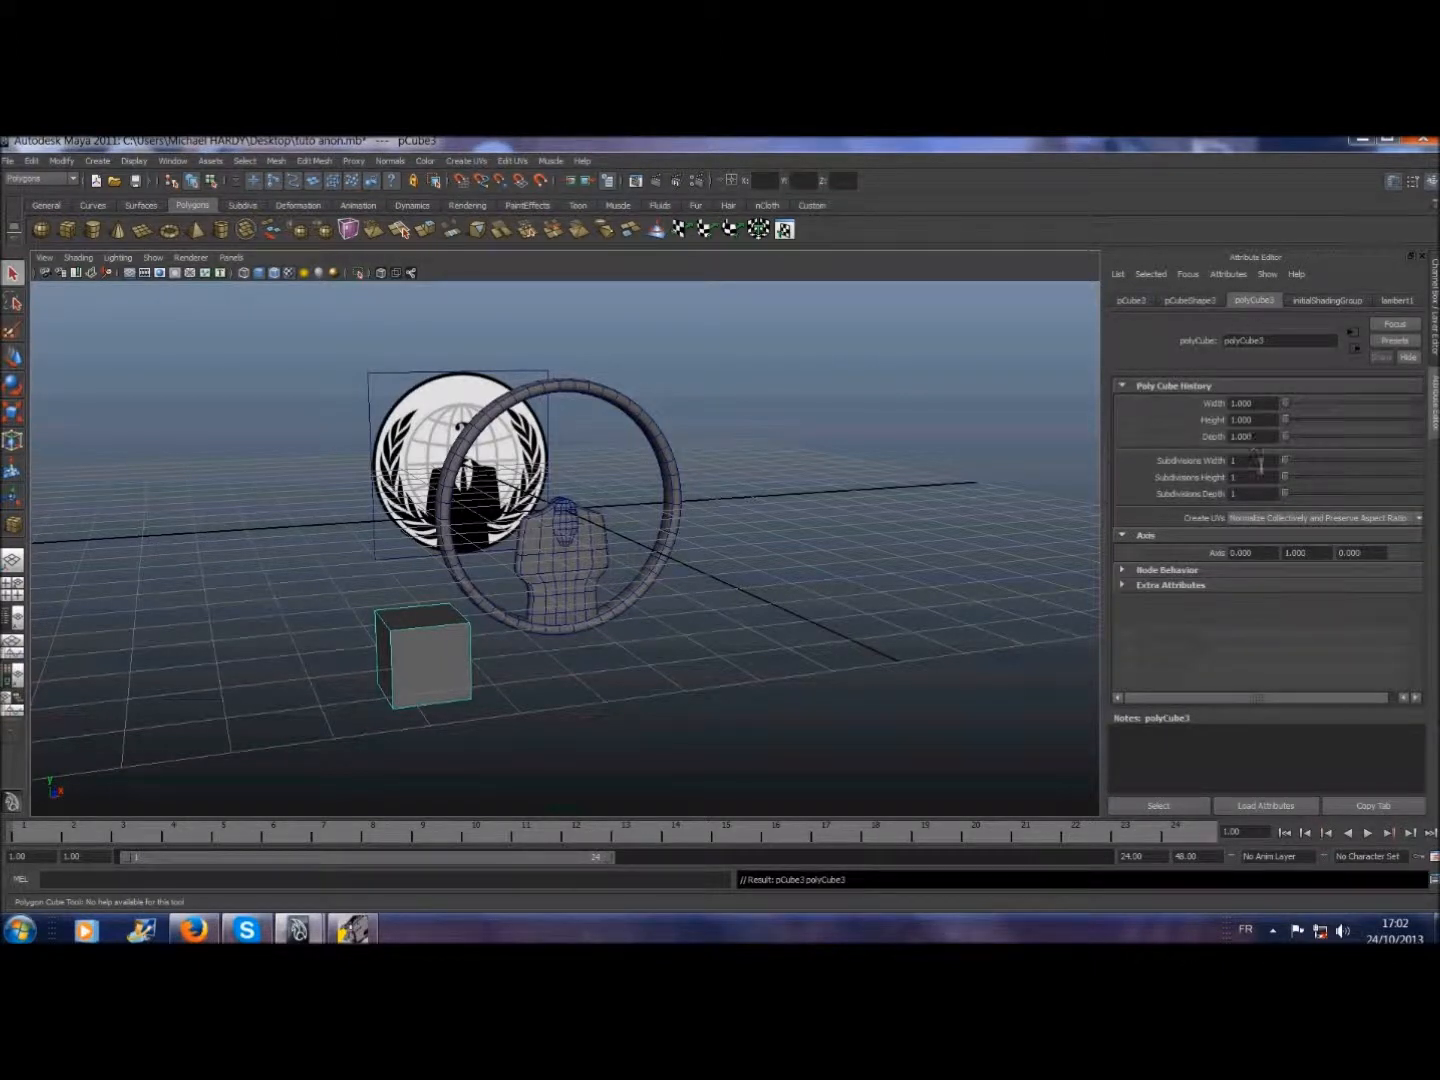
{"action": "key", "text": "q"}
{"action": "left_click_drag", "start_coordinate": [1286, 494], "coordinate": [1289, 495]}
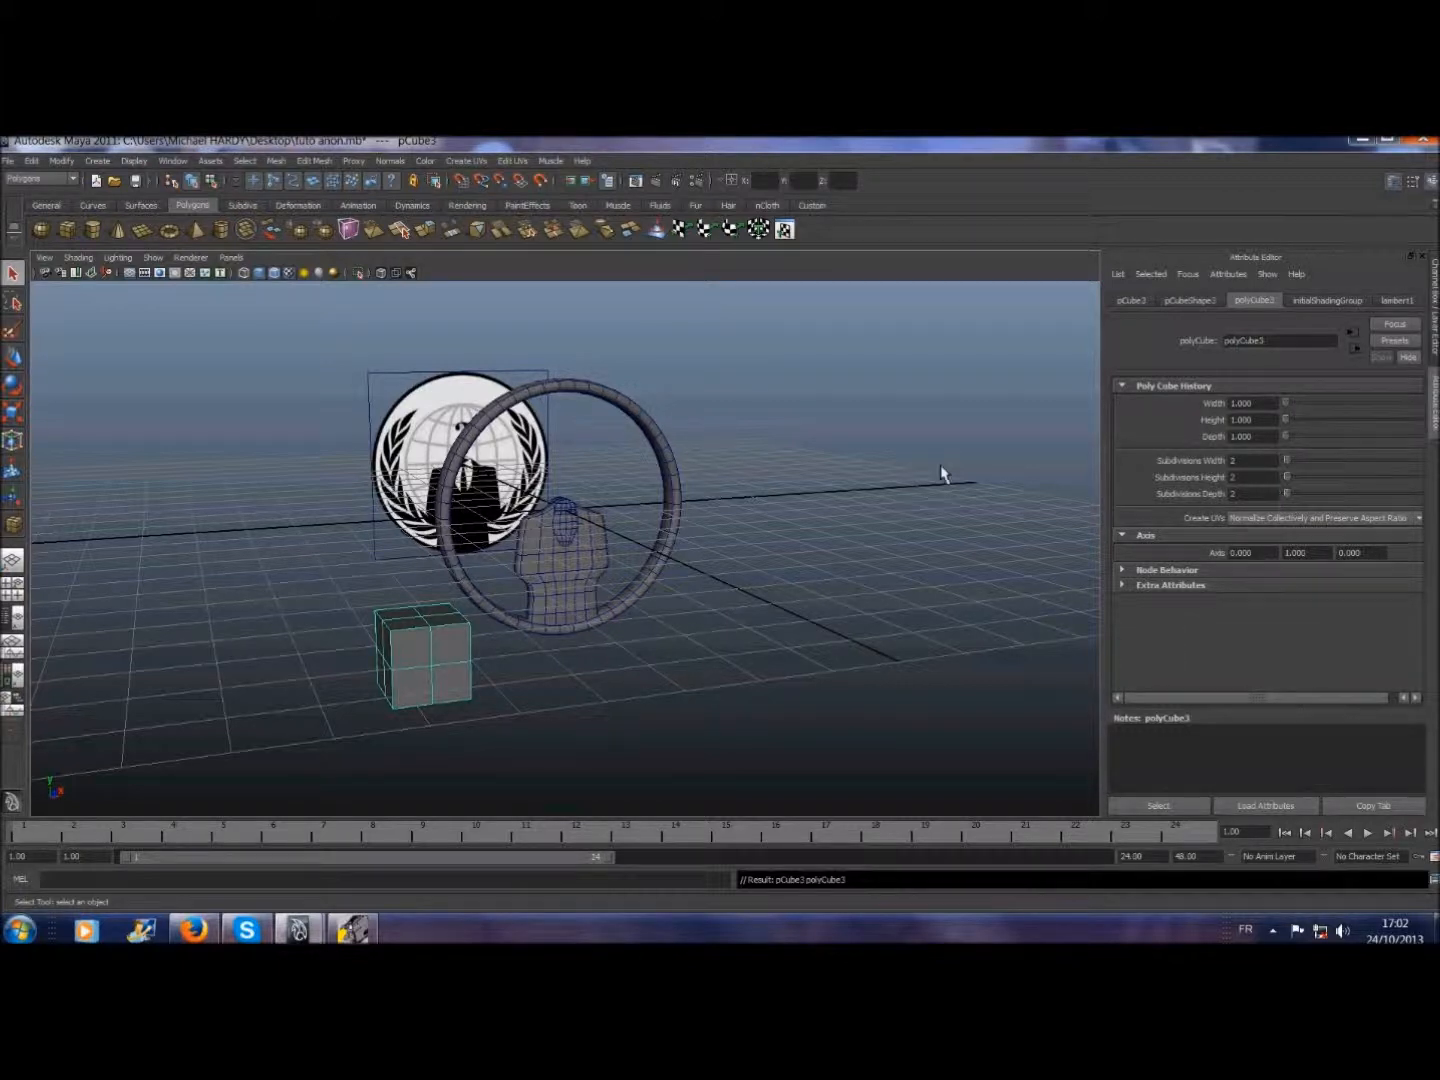
- Add the costume torso and shirt meshes to the costum display layer and hide that layer
{"action": "scroll", "coordinate": [942, 473], "scroll_direction": "up", "scroll_amount": 2}
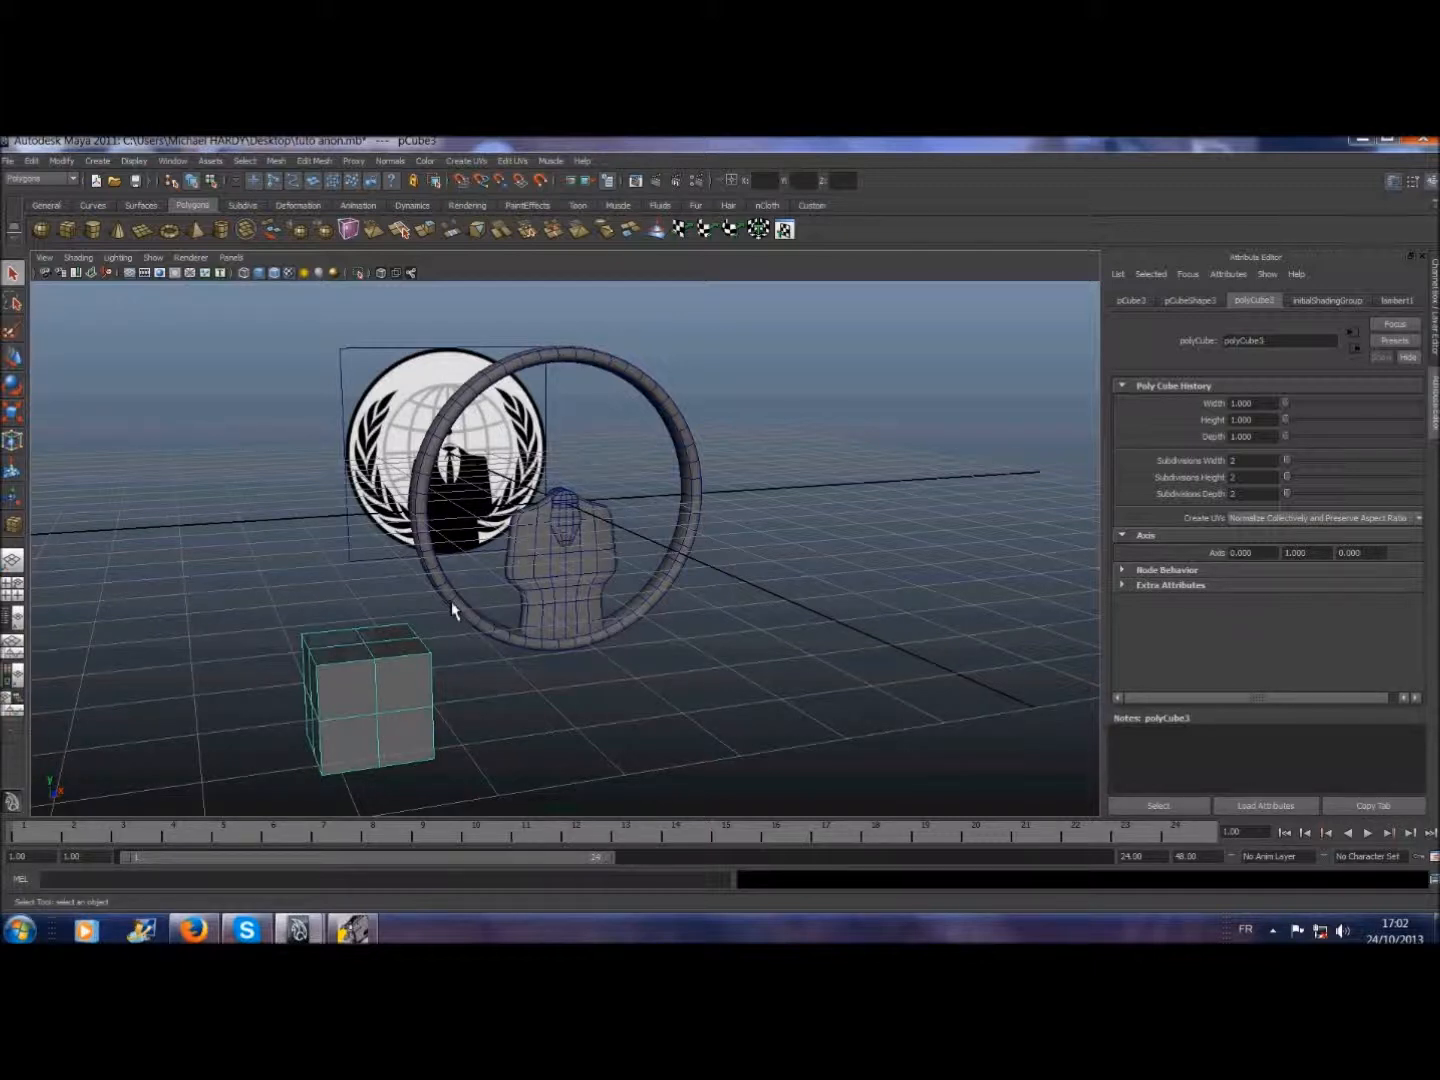
{"action": "left_click", "coordinate": [556, 567]}
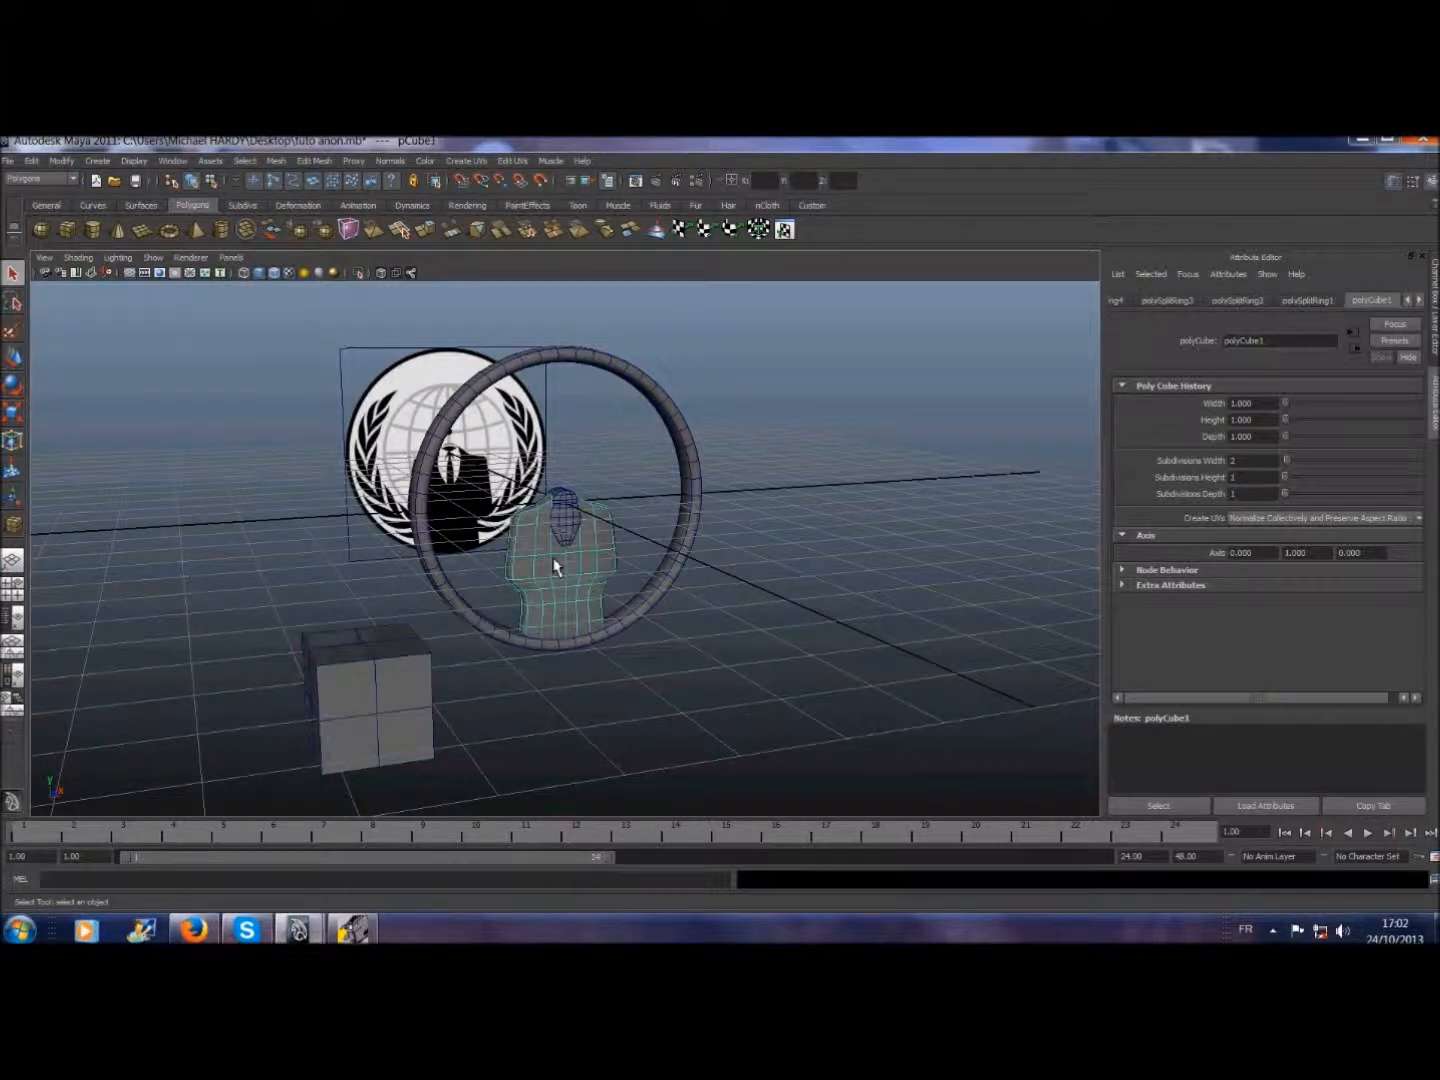
{"action": "left_click", "coordinate": [570, 510], "text": "shift"}
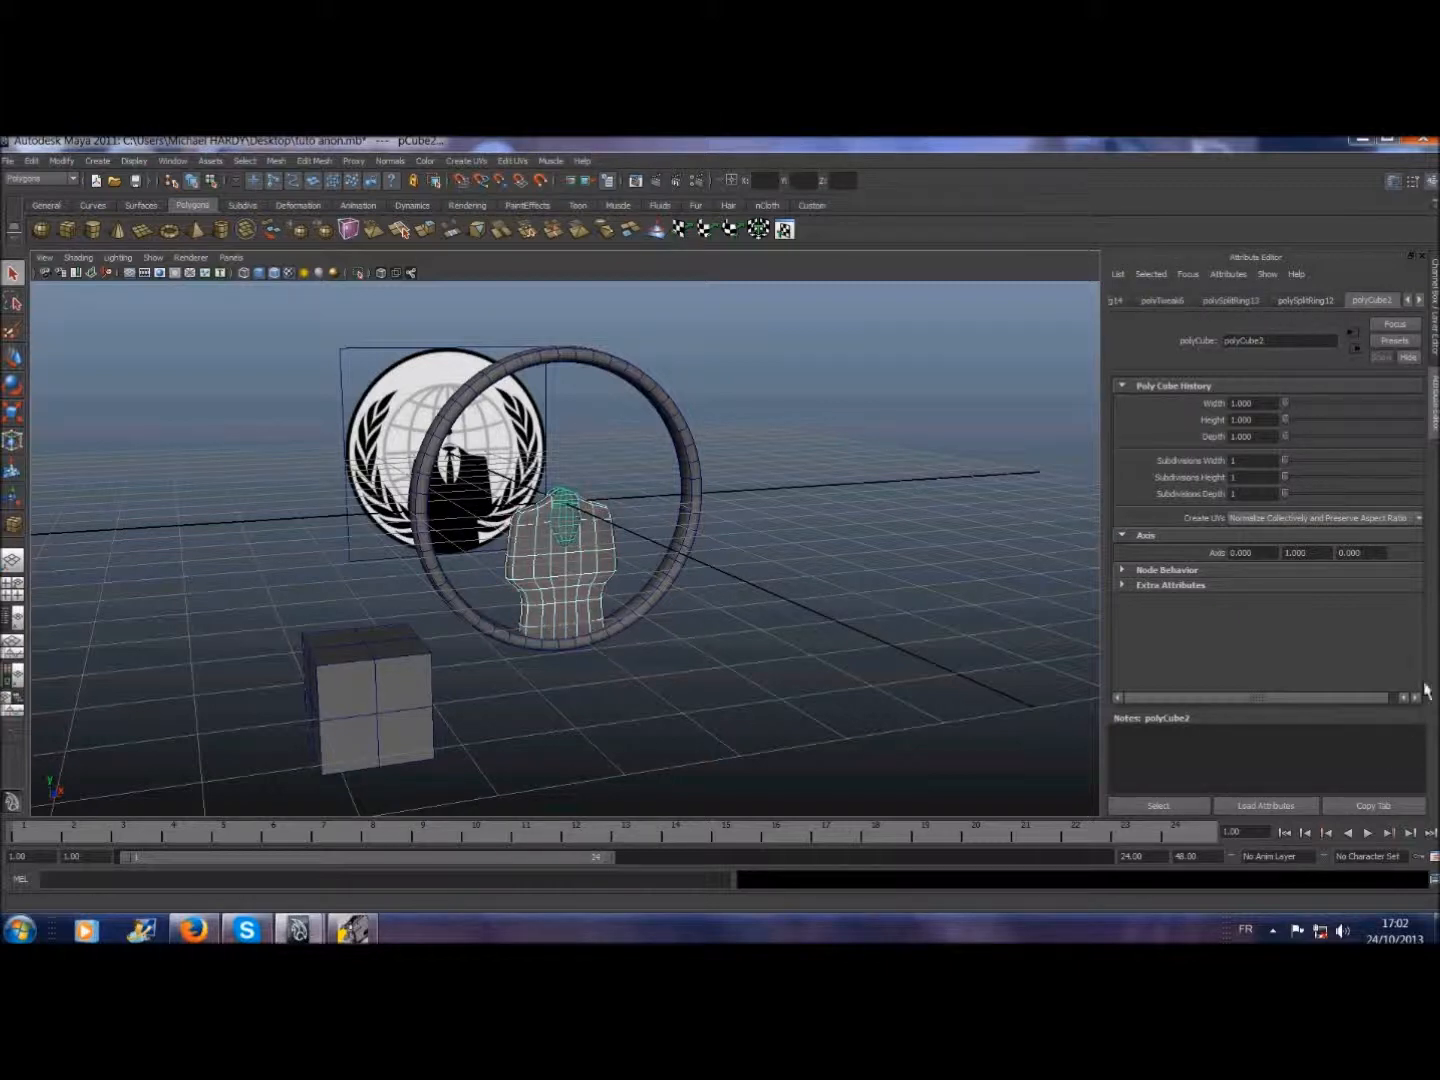
{"action": "left_click", "coordinate": [1433, 330]}
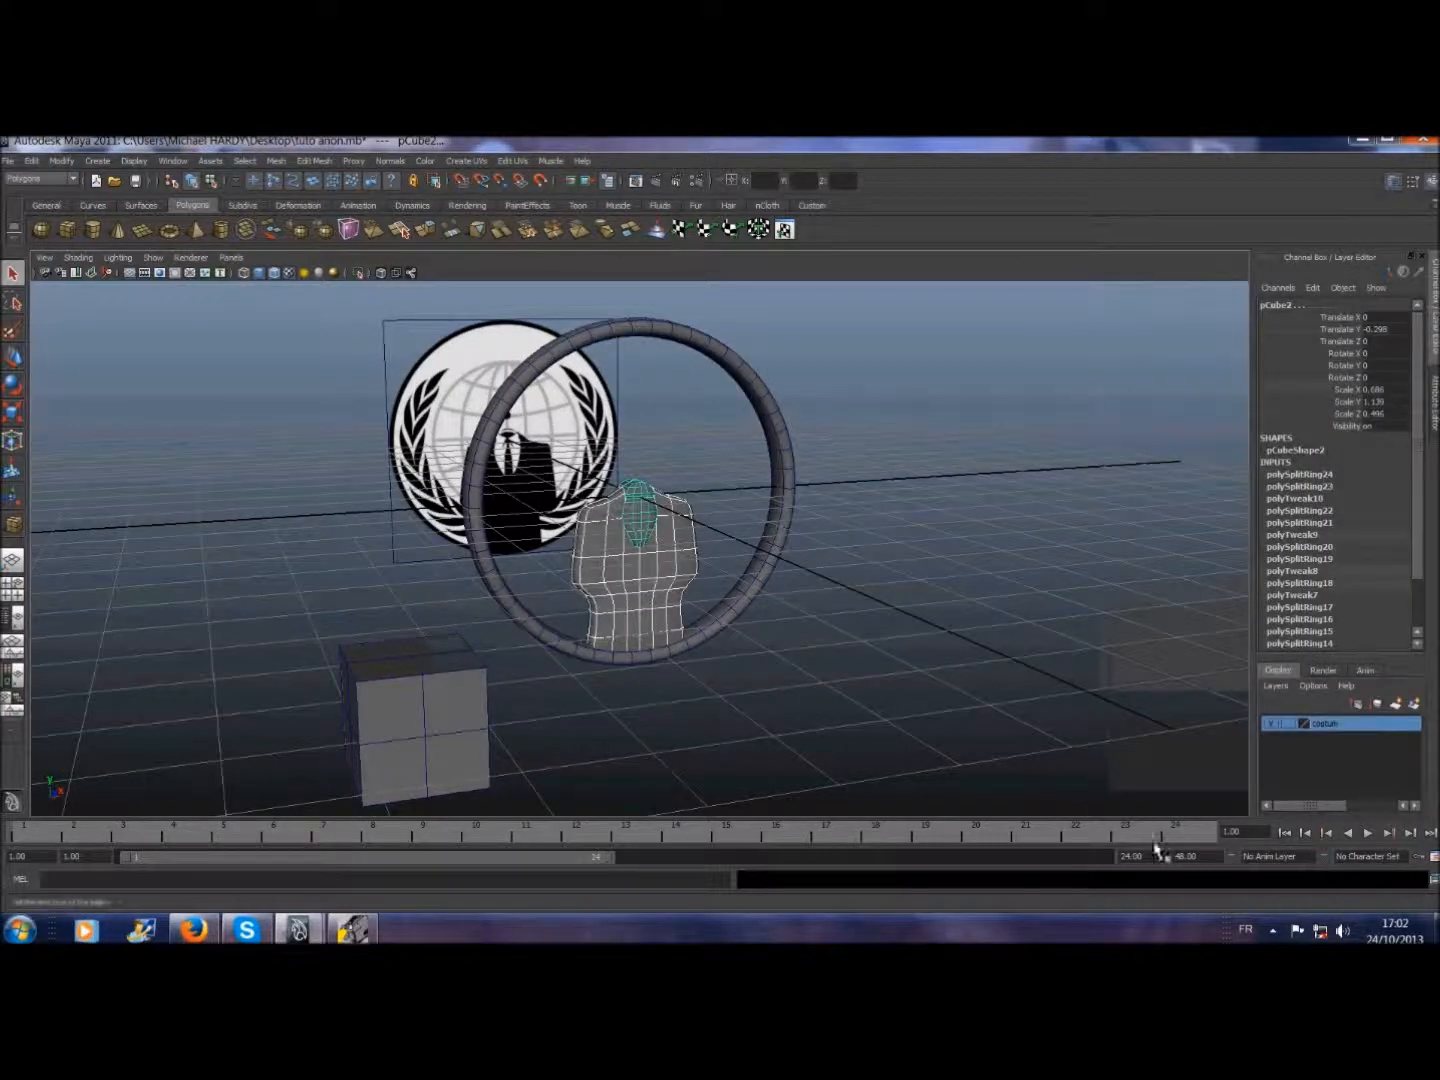
{"action": "right_click", "coordinate": [1341, 733]}
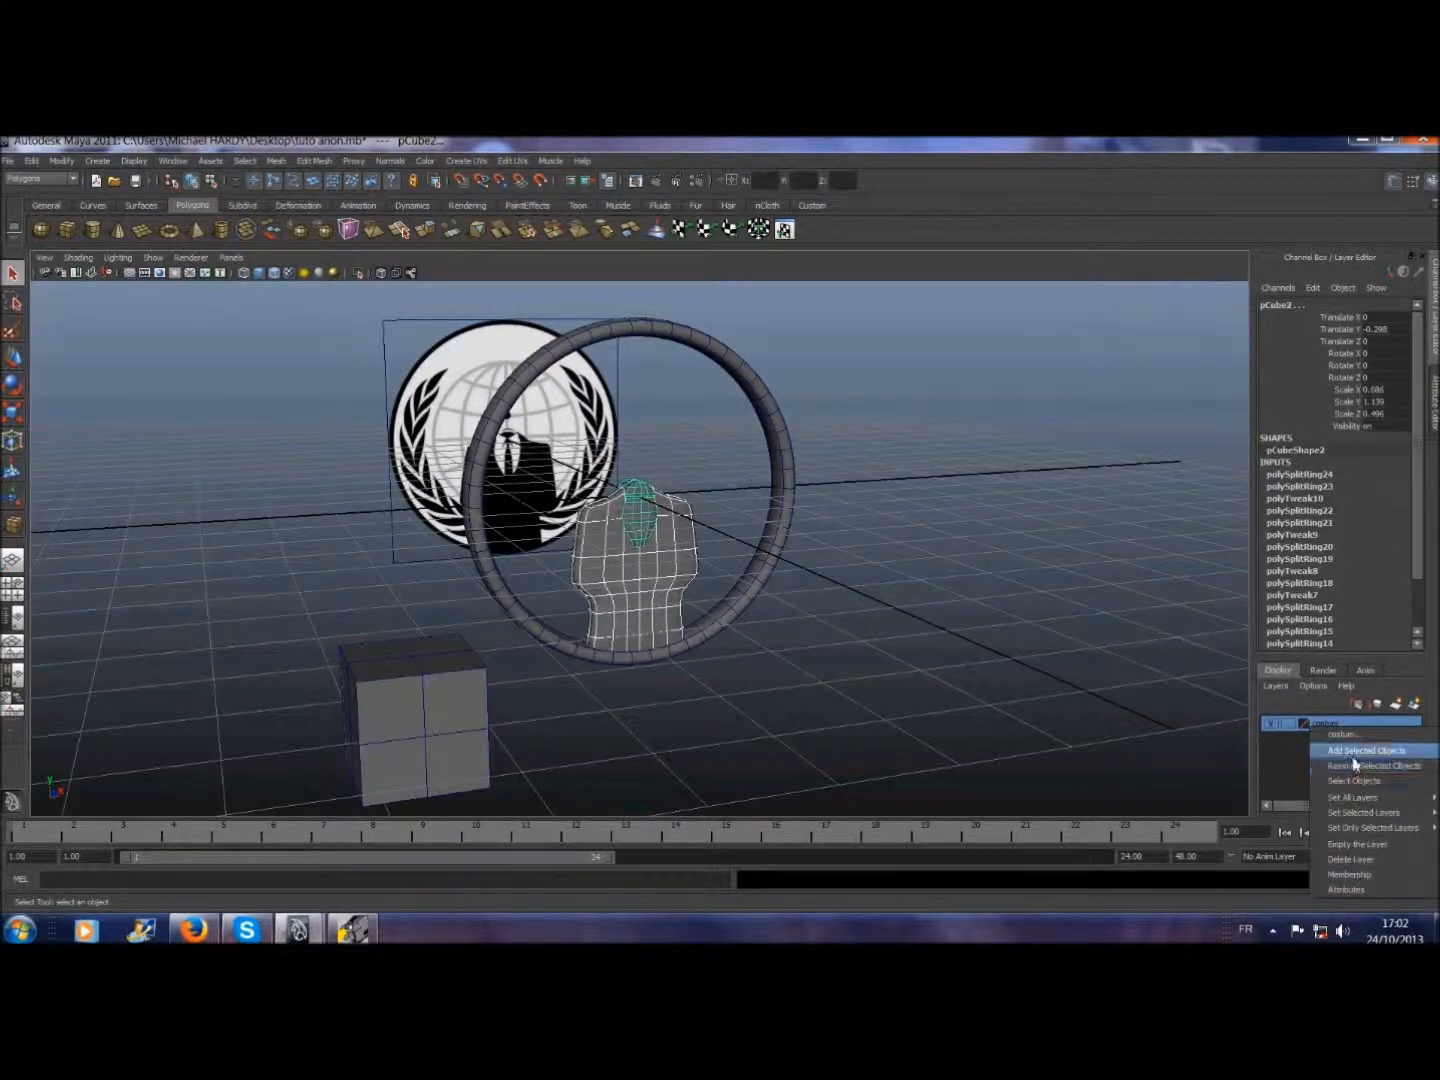
{"action": "left_click", "coordinate": [1352, 755]}
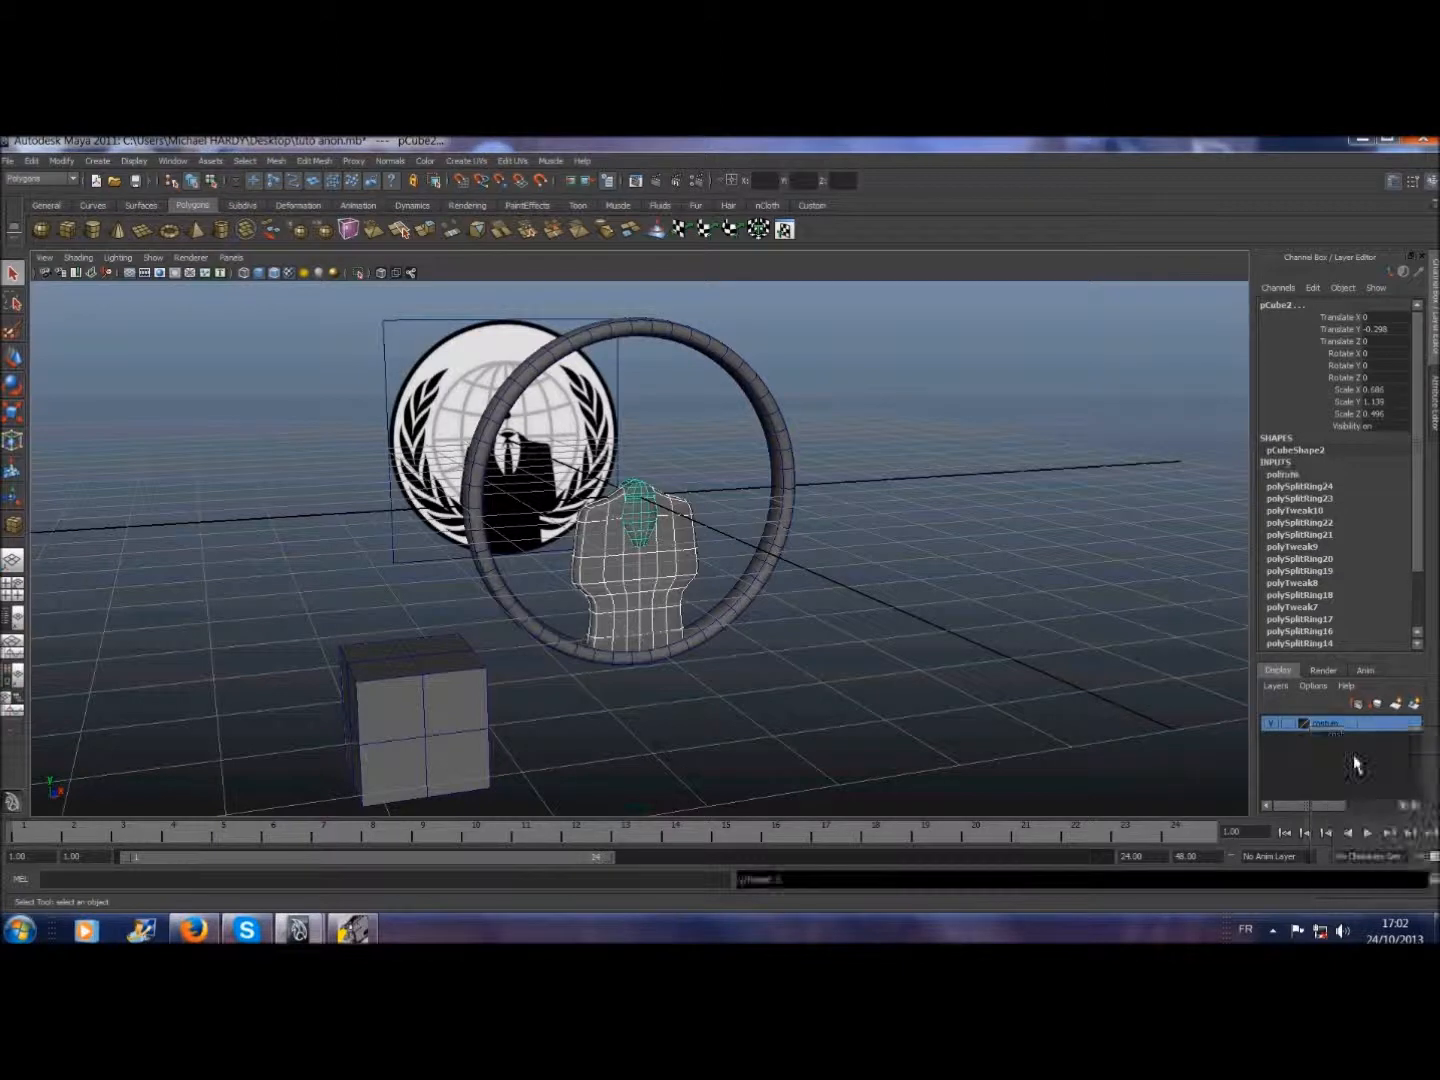
{"action": "left_click", "coordinate": [1274, 725]}
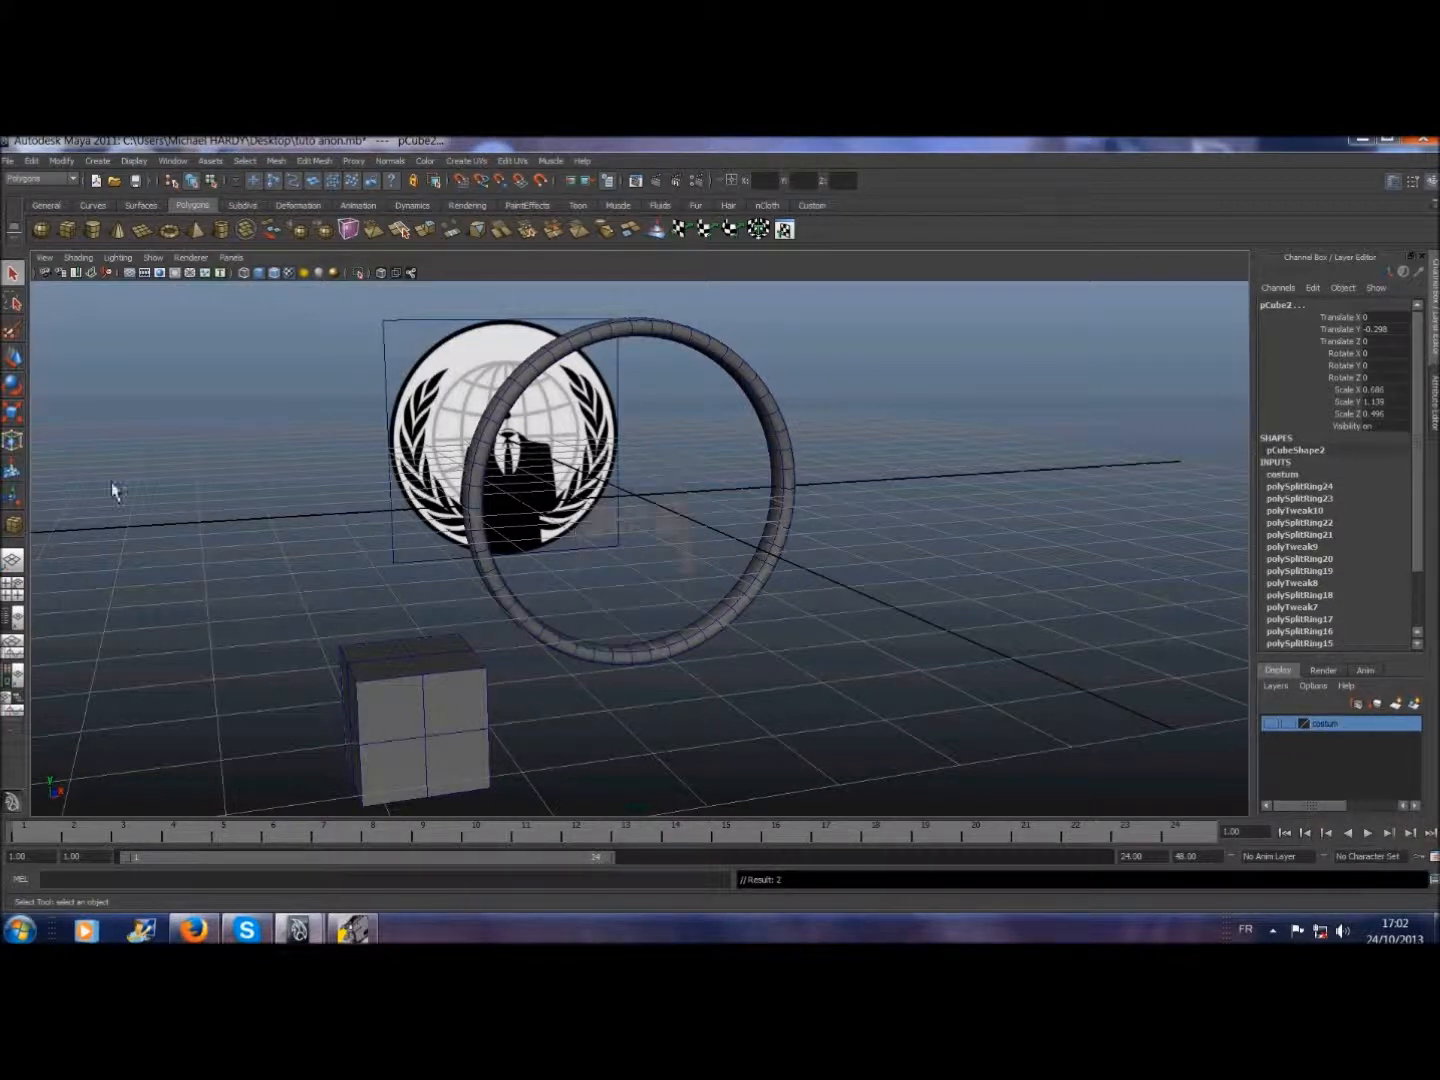
- Move the new subdivided cube up from the grid towards the ring
{"action": "left_click", "coordinate": [14, 358]}
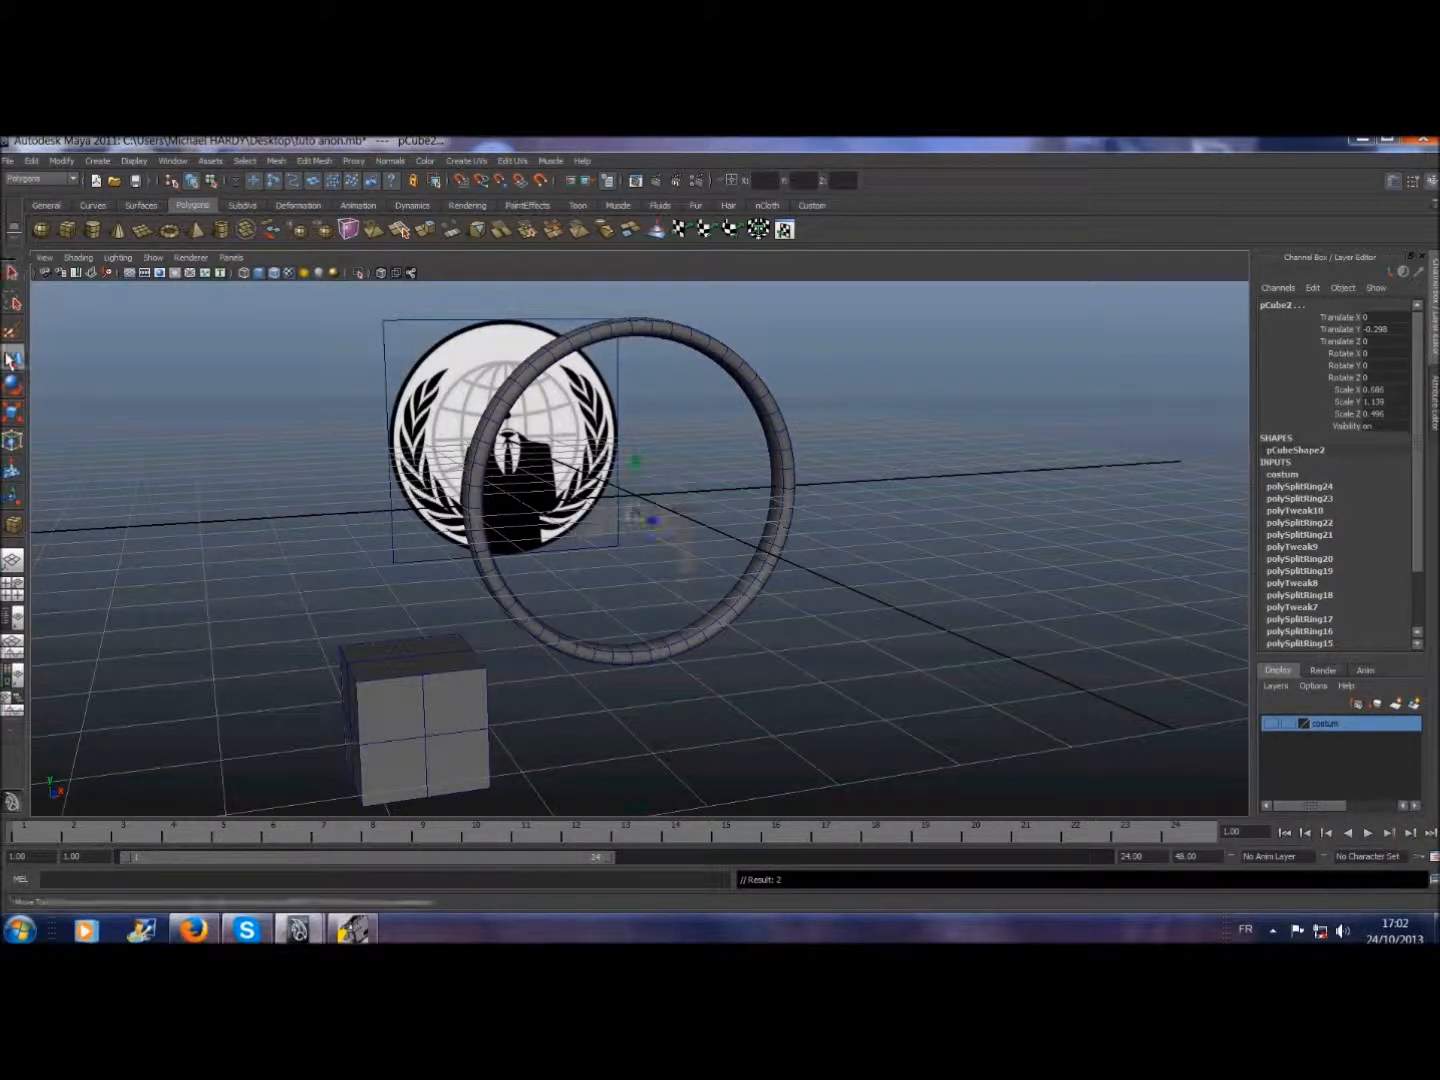
{"action": "left_click", "coordinate": [399, 735]}
{"action": "left_click_drag", "start_coordinate": [464, 713], "coordinate": [693, 470]}
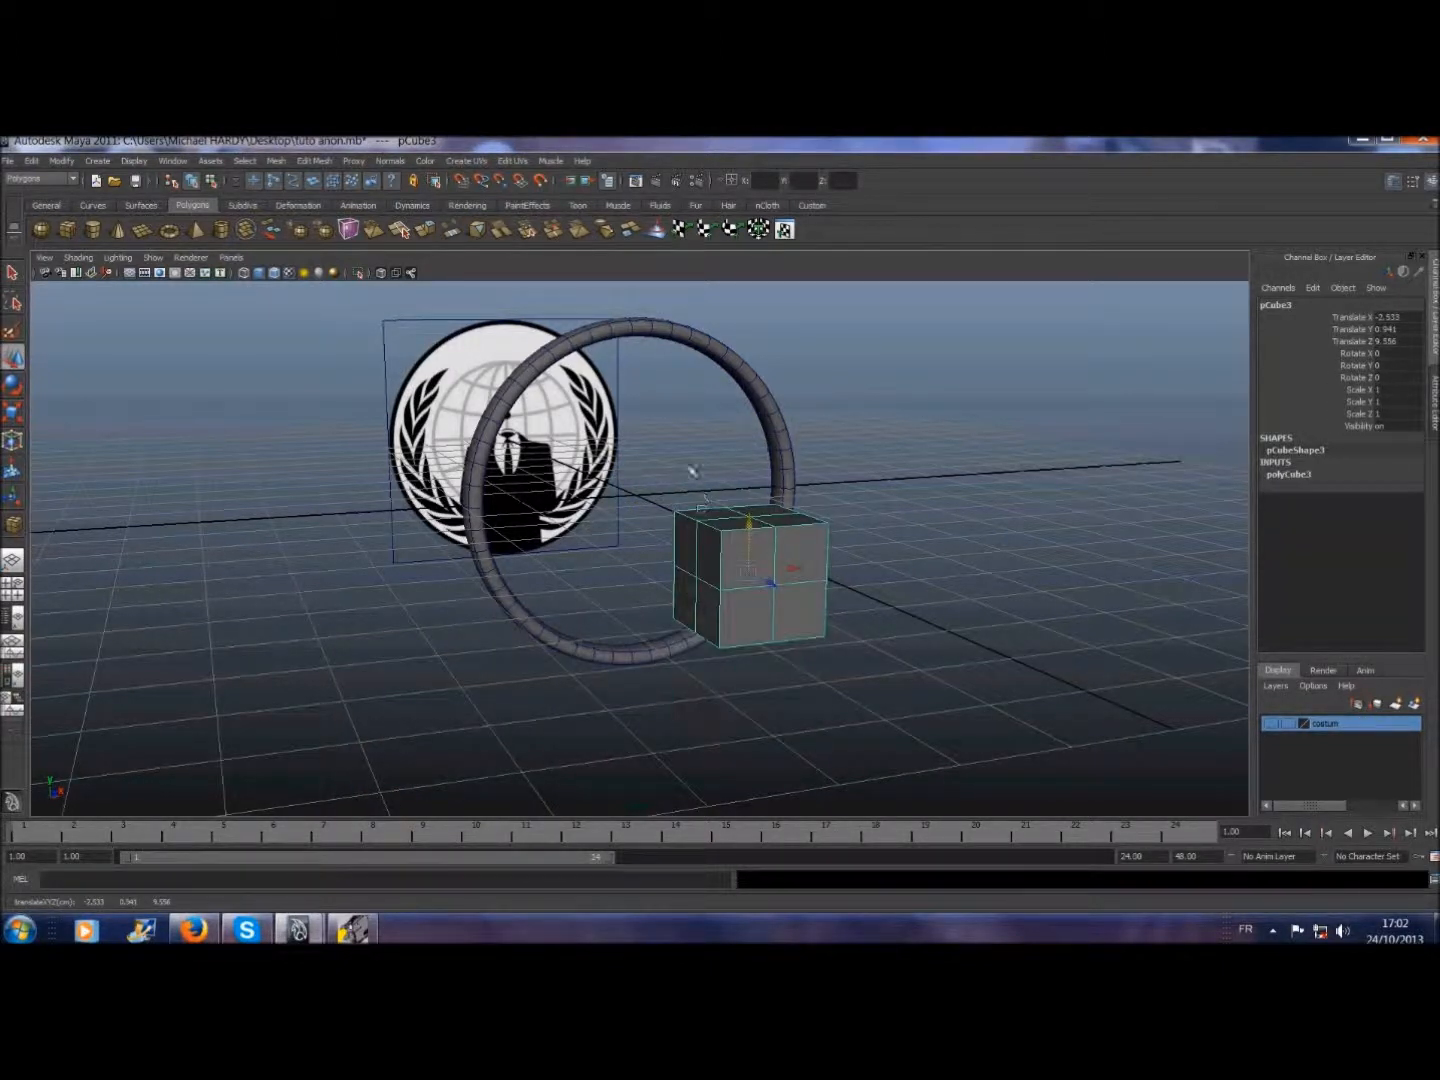
{"action": "left_click", "coordinate": [14, 278]}
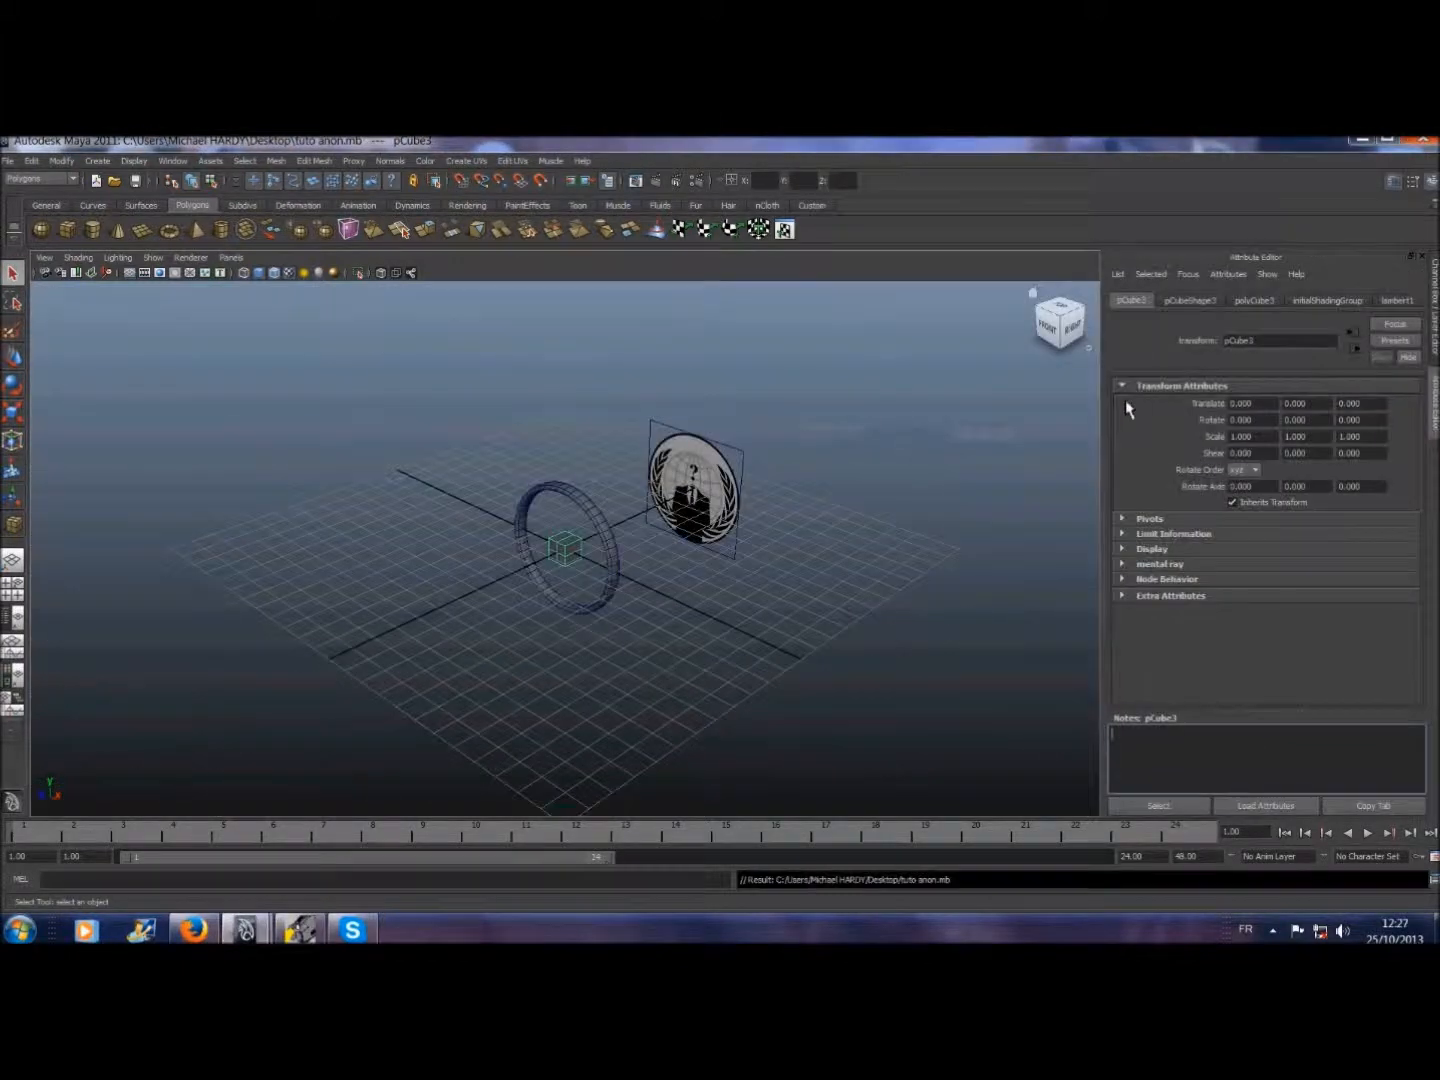
- Switch the viewport to the front orthographic view to line the cube up with the reference emblem
{"action": "left_click", "coordinate": [48, 205]}
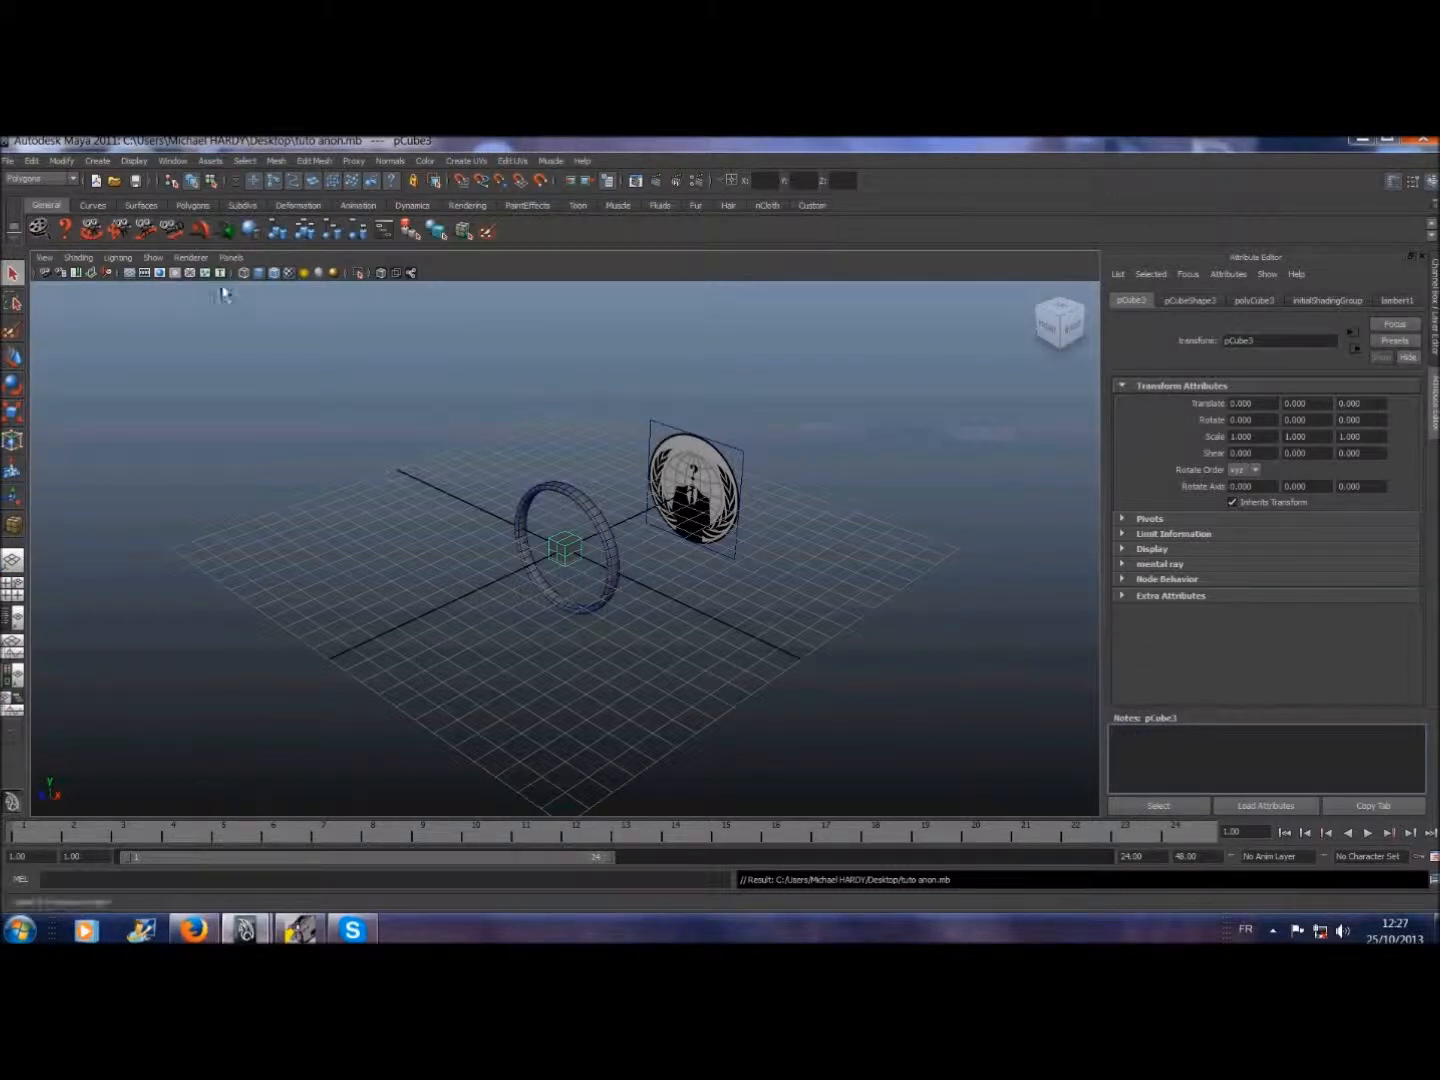
{"action": "left_click", "coordinate": [234, 258]}
{"action": "mouse_move", "coordinate": [250, 303]}
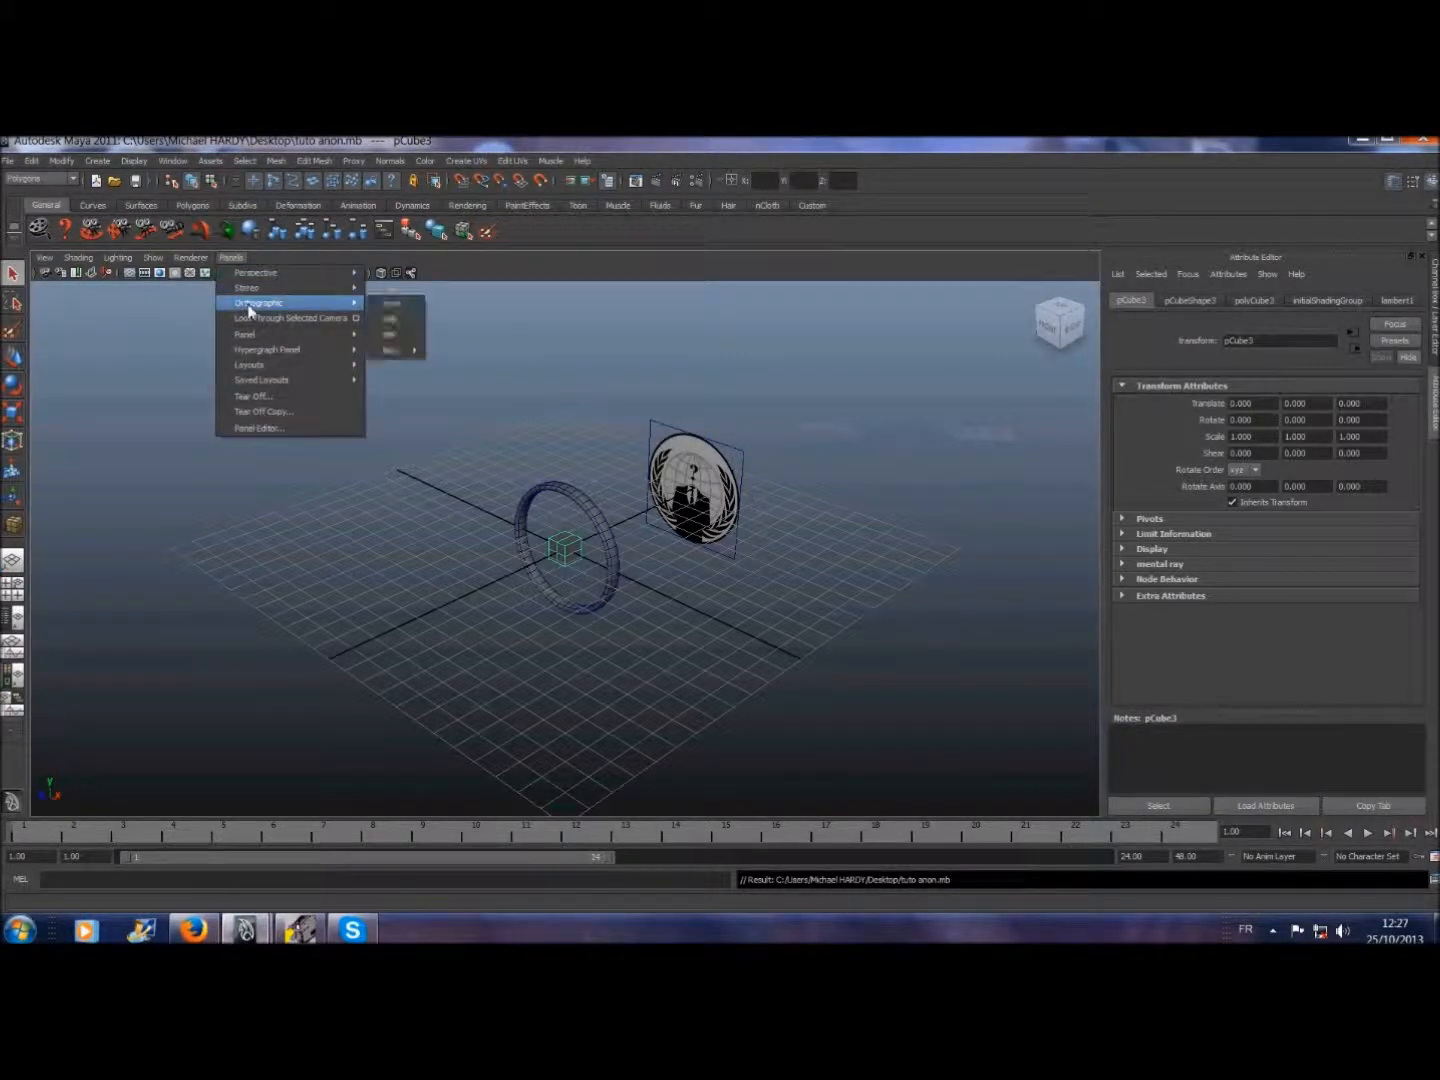
{"action": "left_click", "coordinate": [390, 309]}
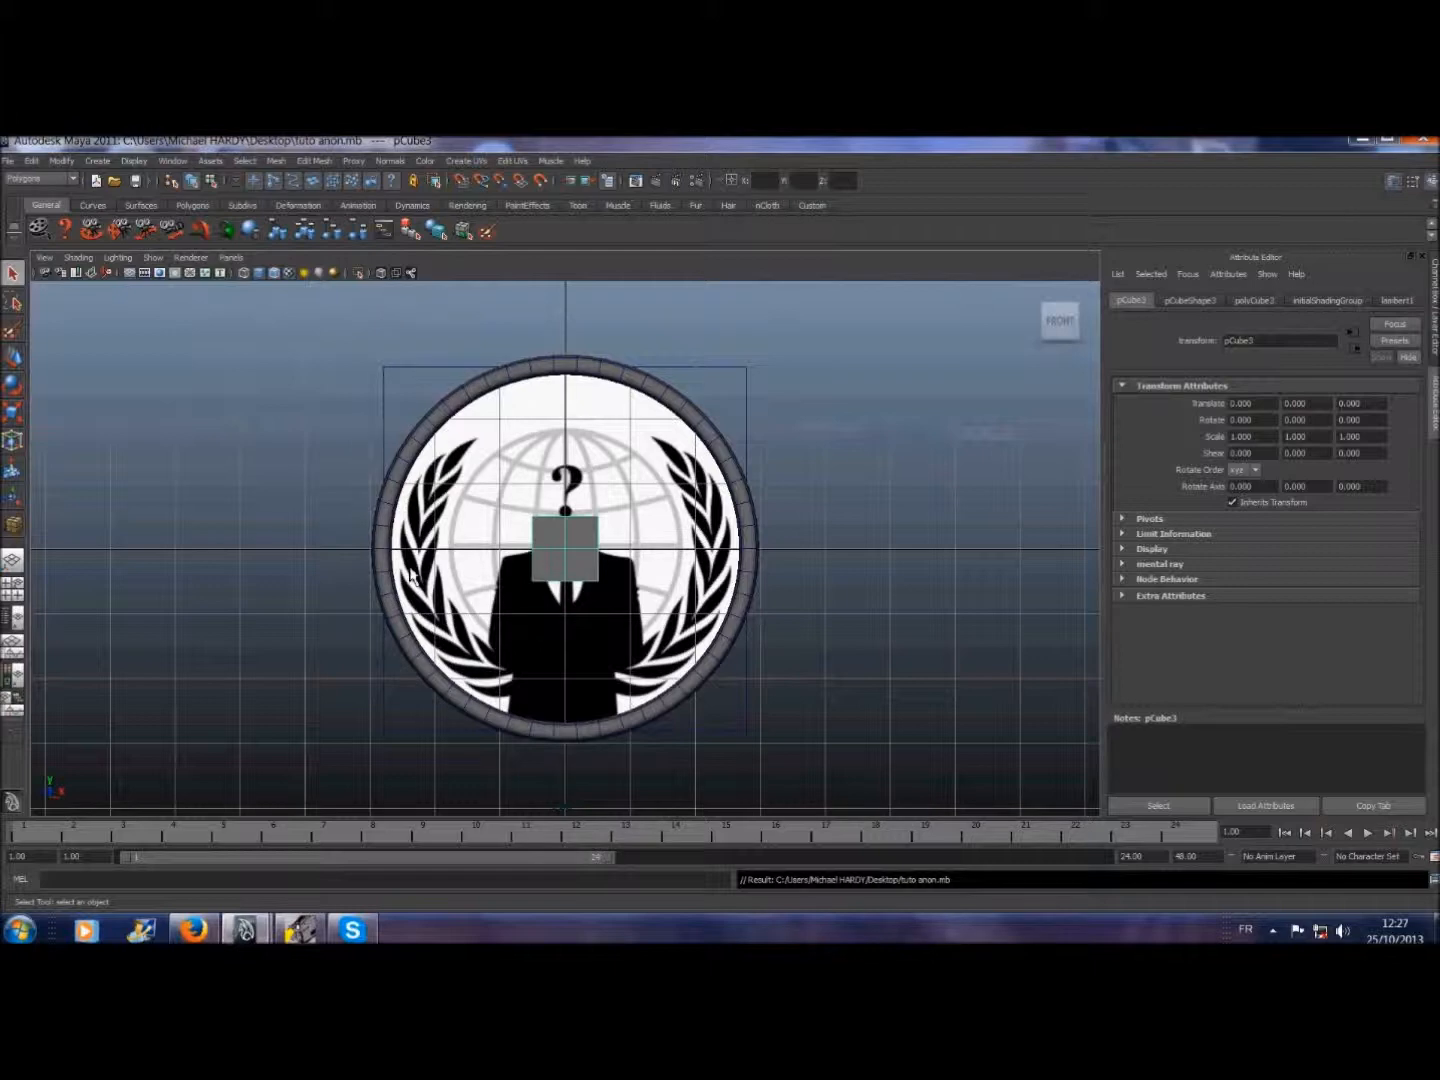
- Scale the cube uniformly to about 0.143 and move it up to about Y 0.114 over the dark collar opening
{"action": "scroll", "coordinate": [514, 640], "scroll_direction": "up", "scroll_amount": 8}
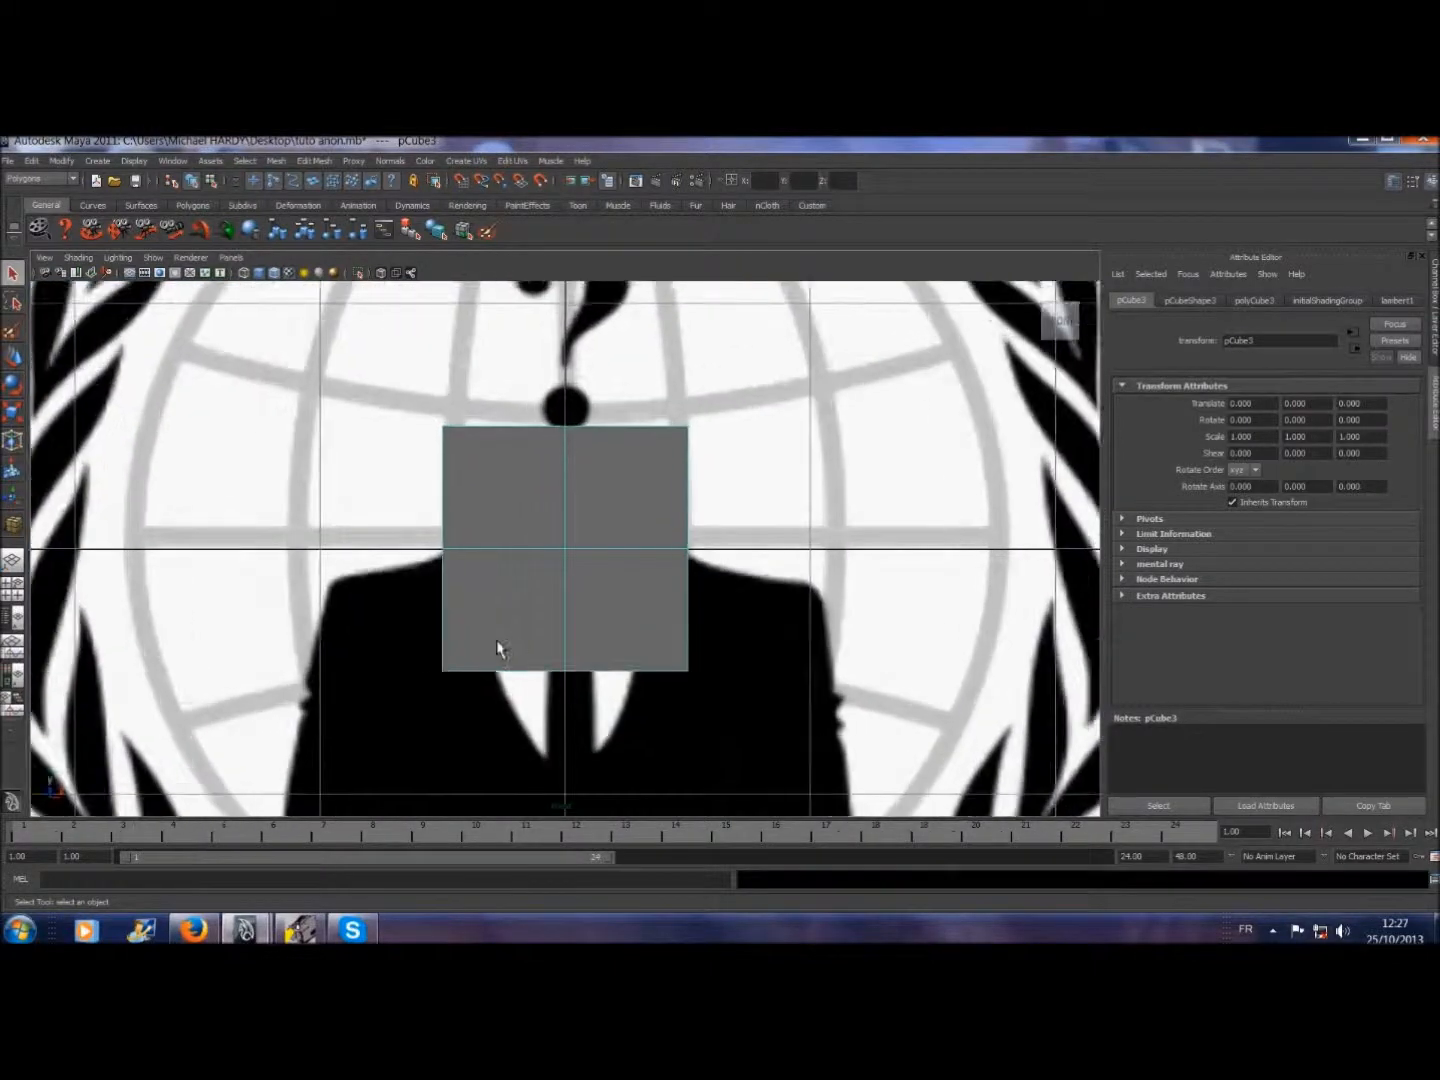
{"action": "left_click", "coordinate": [14, 413]}
{"action": "left_click_drag", "start_coordinate": [566, 549], "coordinate": [387, 587]}
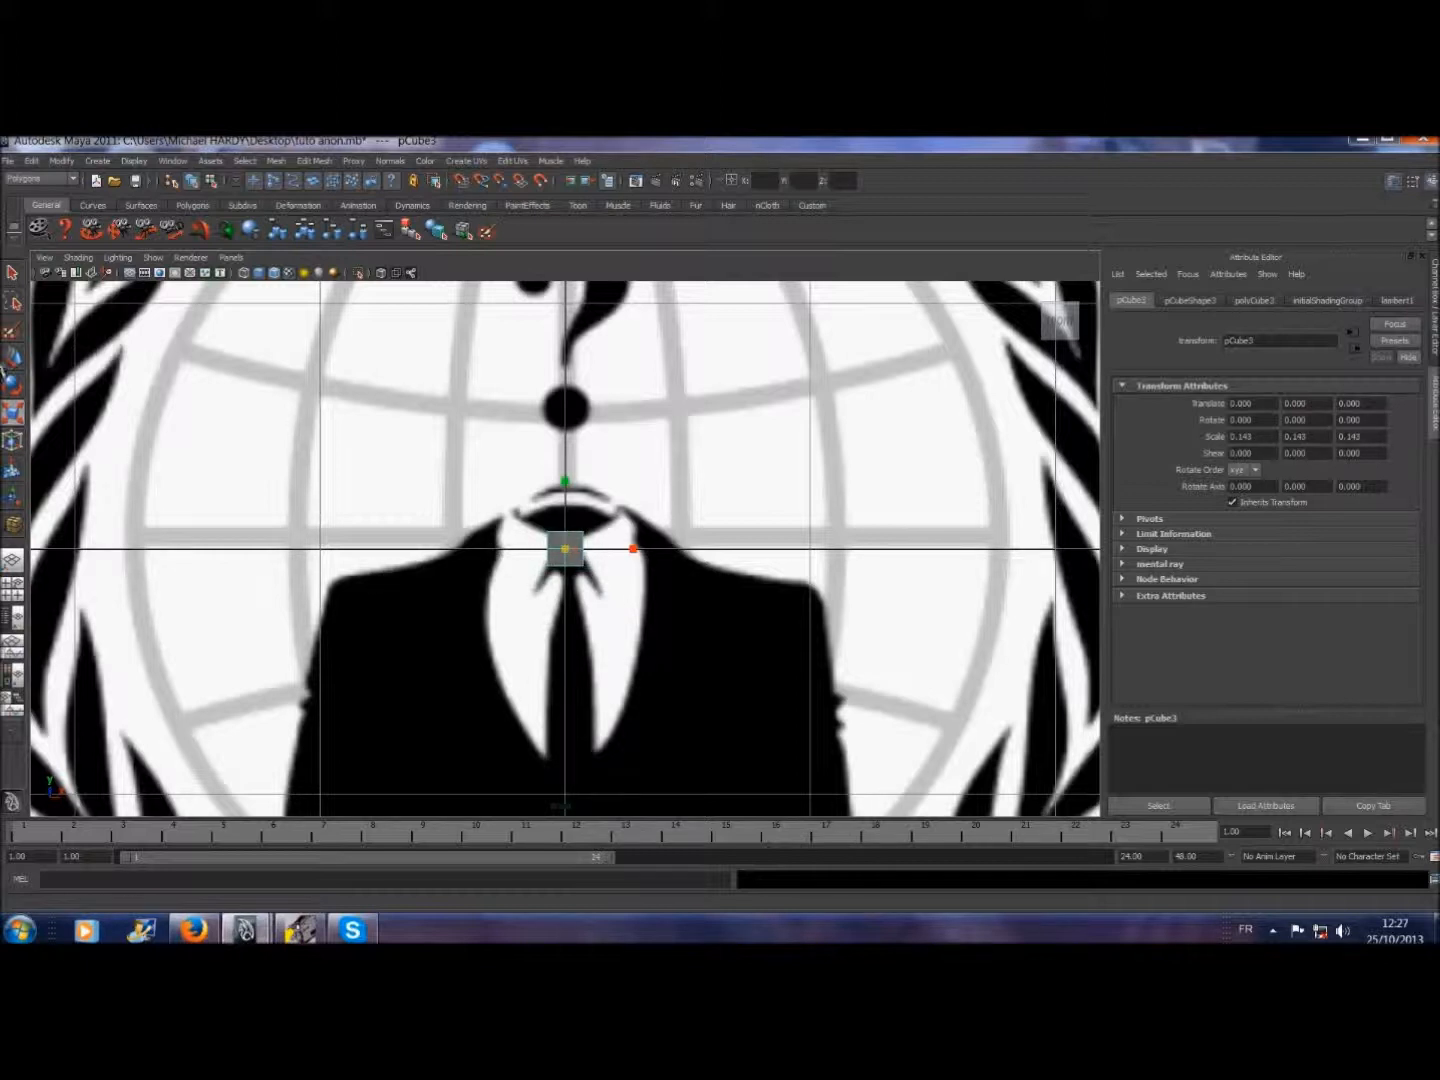
{"action": "left_click", "coordinate": [13, 357]}
{"action": "mouse_move", "coordinate": [566, 497]}
{"action": "left_mouse_down"}
{"action": "mouse_move", "coordinate": [572, 552]}
{"action": "mouse_move", "coordinate": [569, 513]}
{"action": "left_mouse_up"}
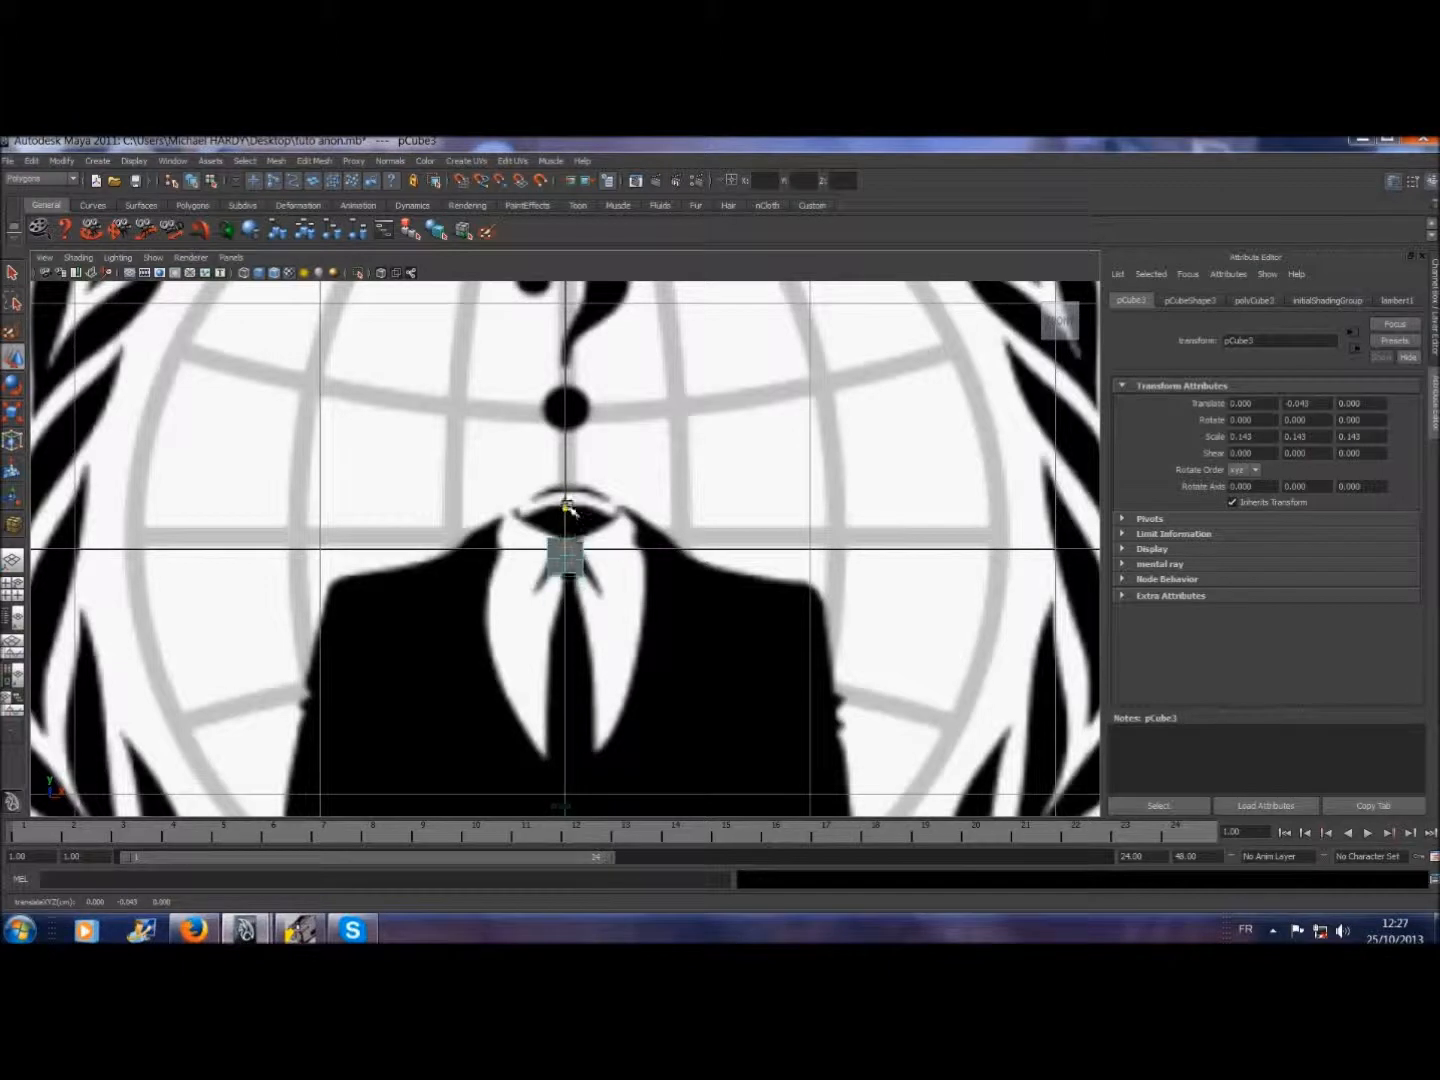
{"action": "left_click_drag", "start_coordinate": [569, 512], "coordinate": [569, 472]}
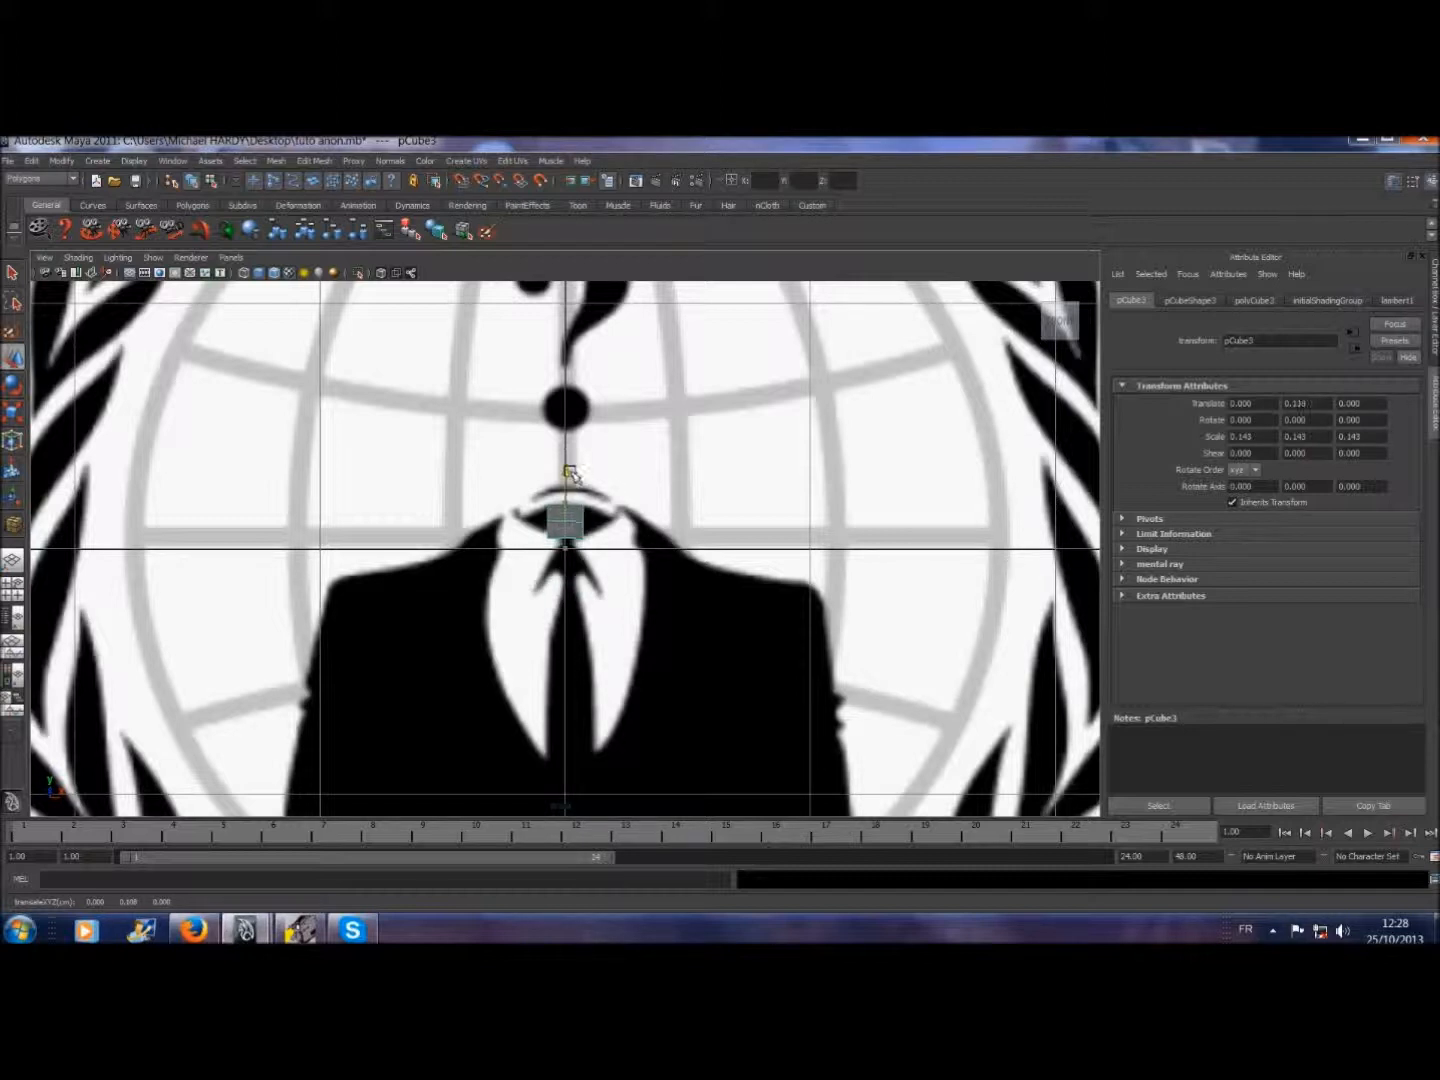
{"action": "scroll", "coordinate": [478, 556], "scroll_direction": "up", "scroll_amount": 6}
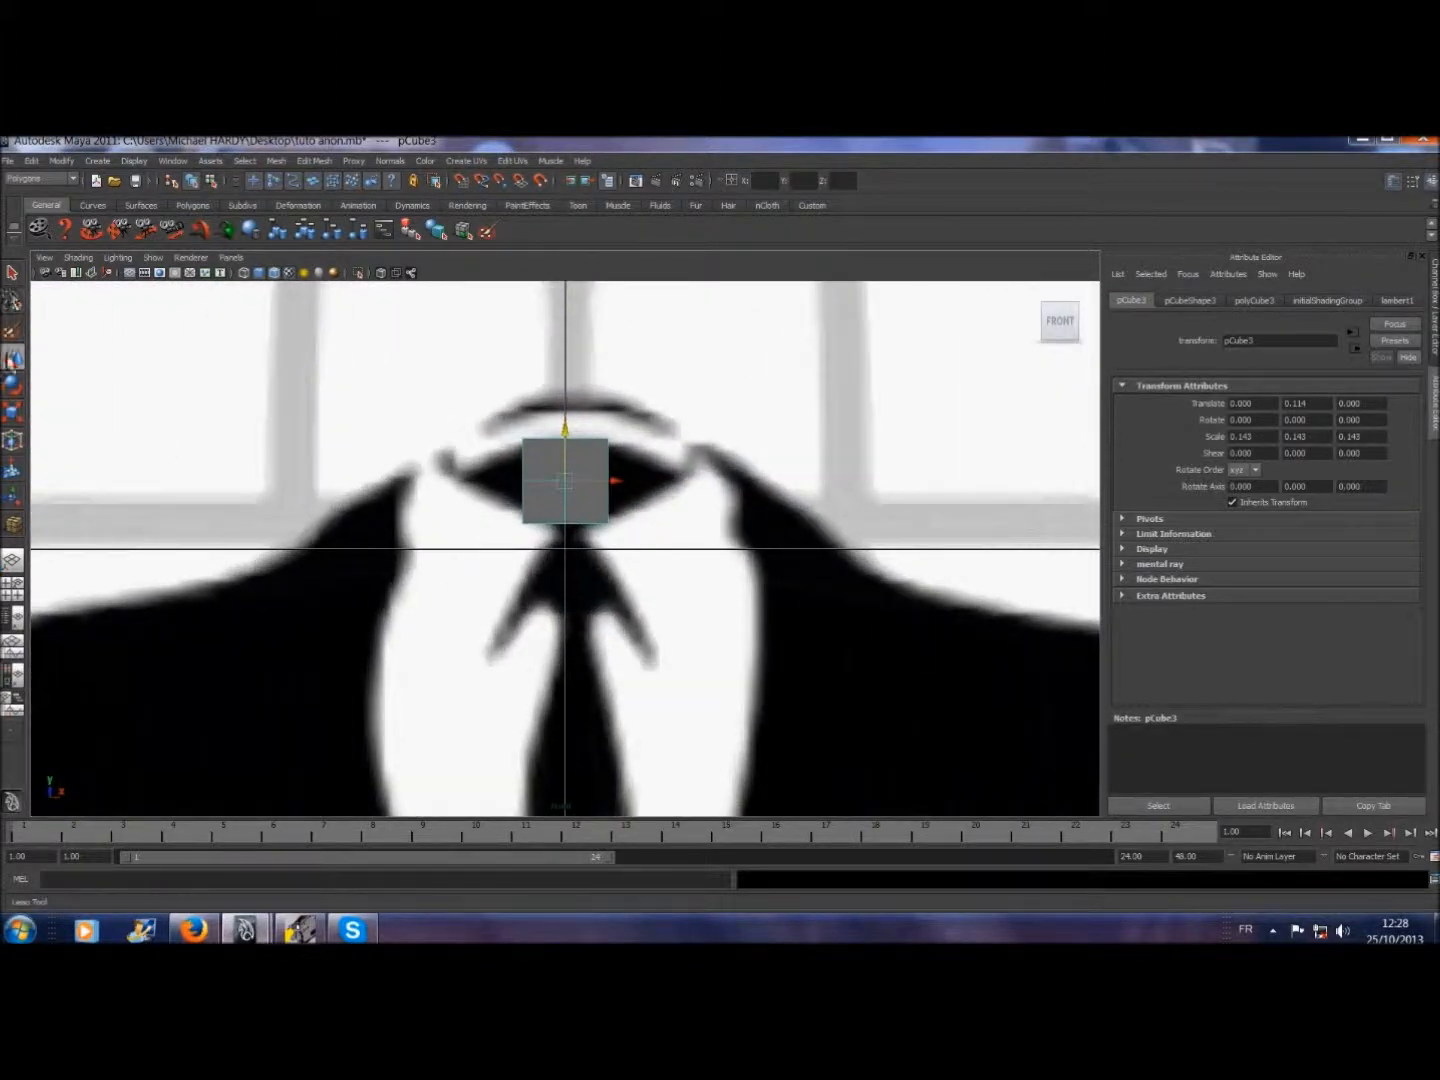
- Turn on X-Ray shading so the reference emblem shows through the cube
{"action": "left_click", "coordinate": [50, 262]}
{"action": "mouse_move", "coordinate": [78, 257]}
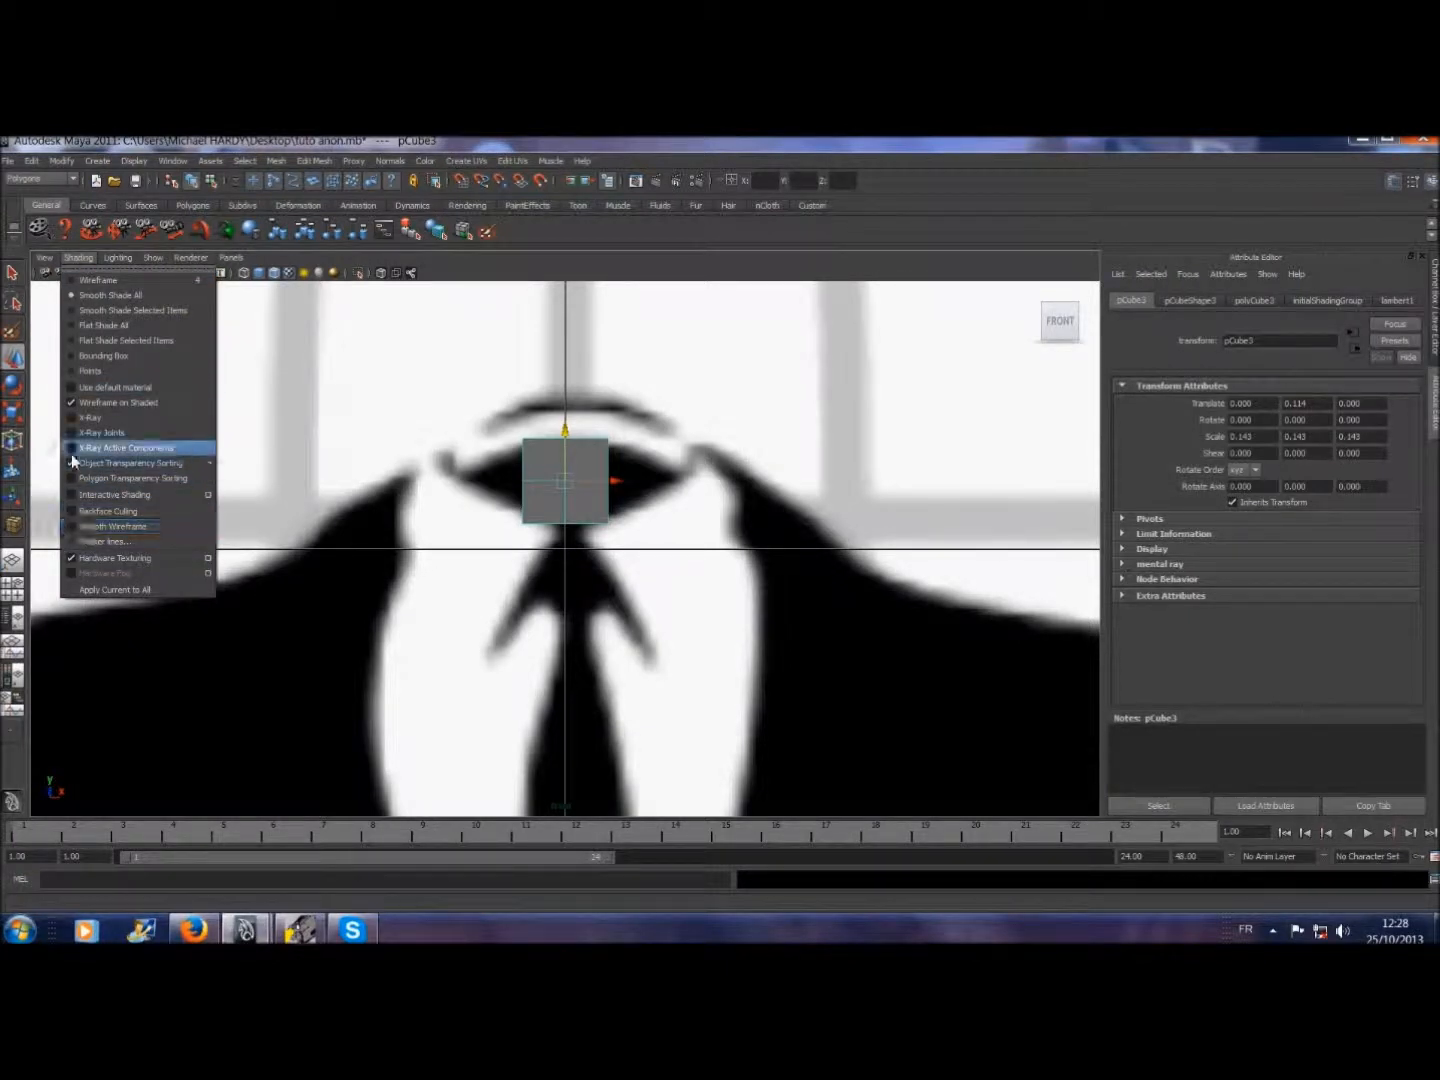
{"action": "left_click", "coordinate": [80, 418]}
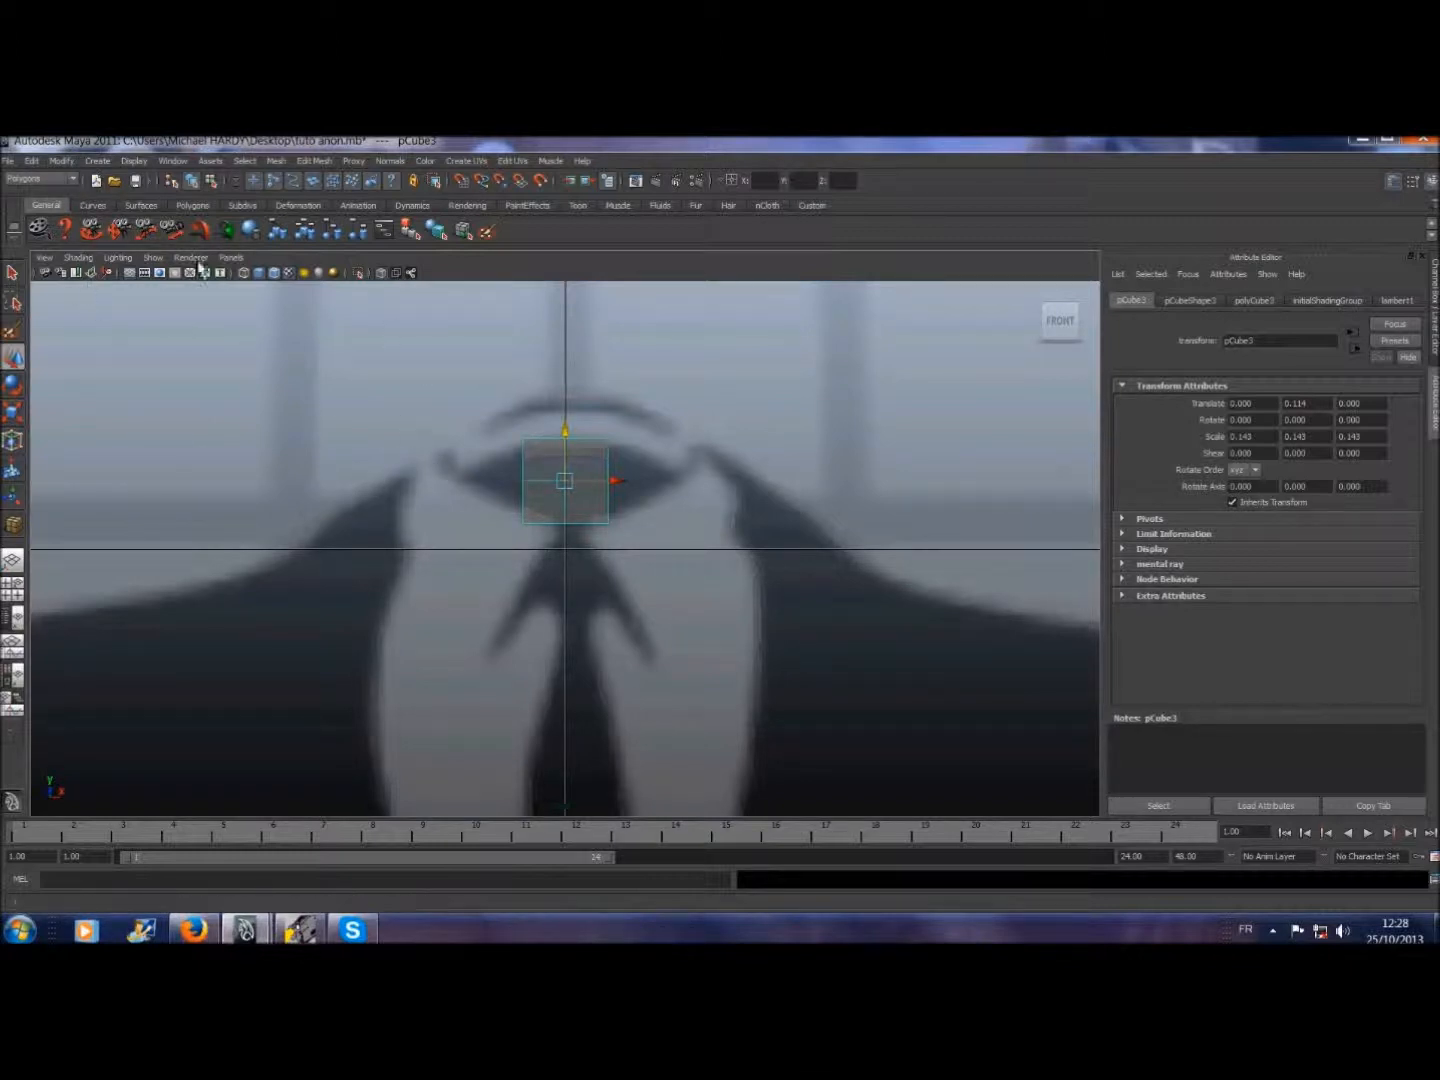
- In the perspective view, frame the cube and select the upper and lower faces on its right side
{"action": "left_click", "coordinate": [231, 258]}
{"action": "left_click", "coordinate": [400, 275]}
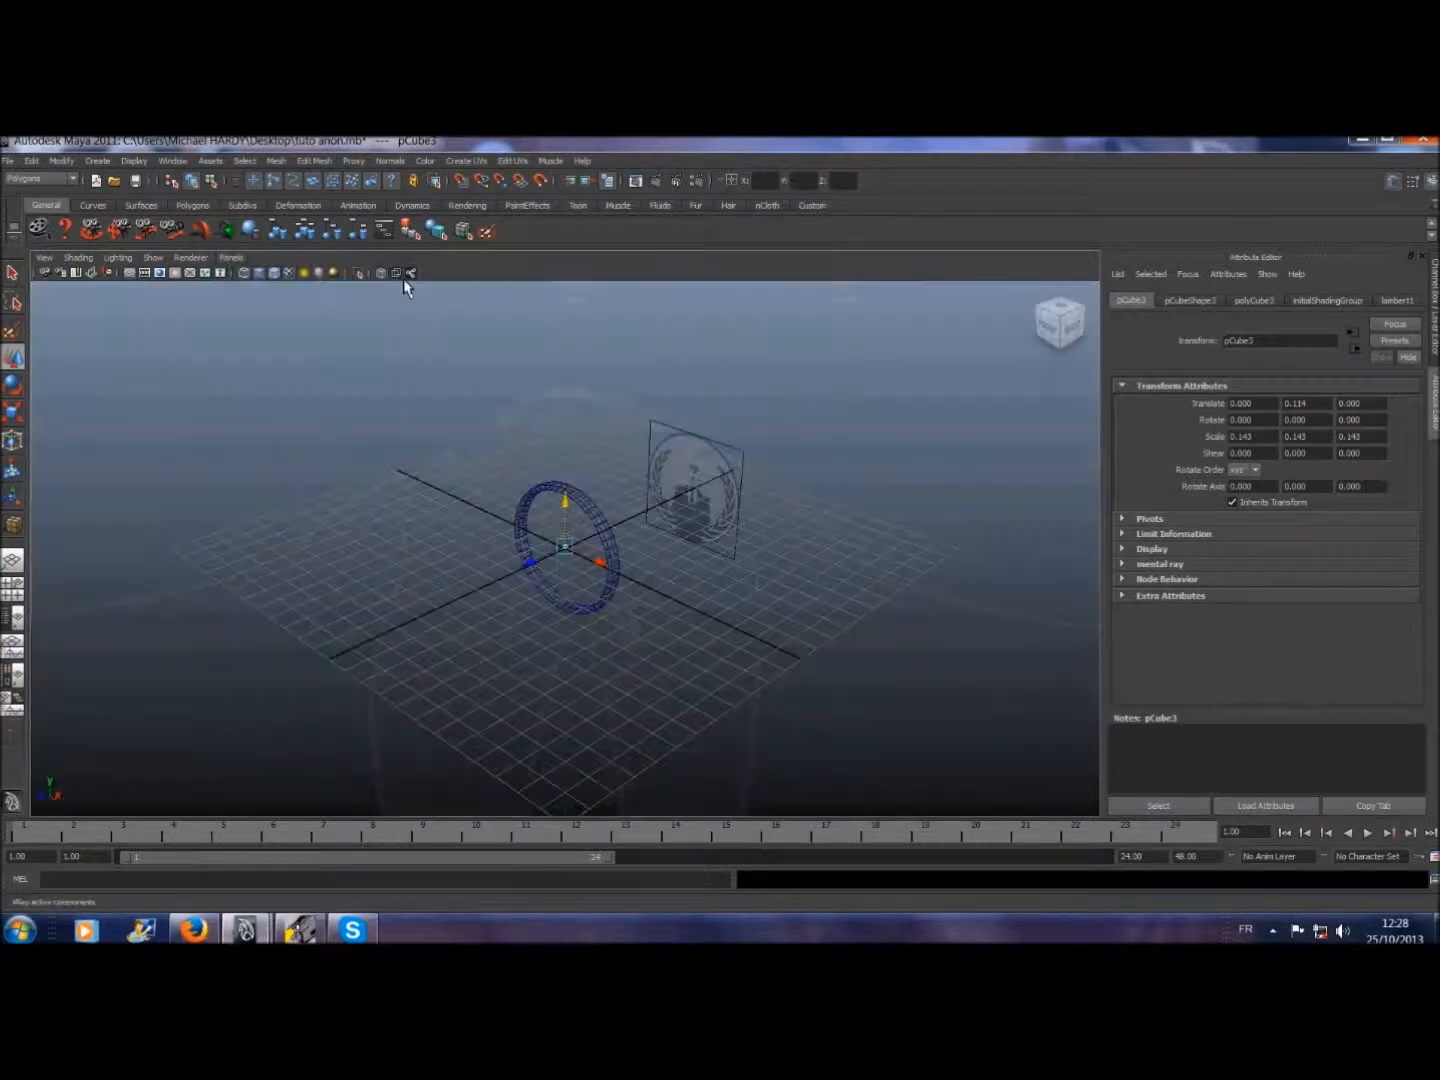
{"action": "key", "text": "f"}
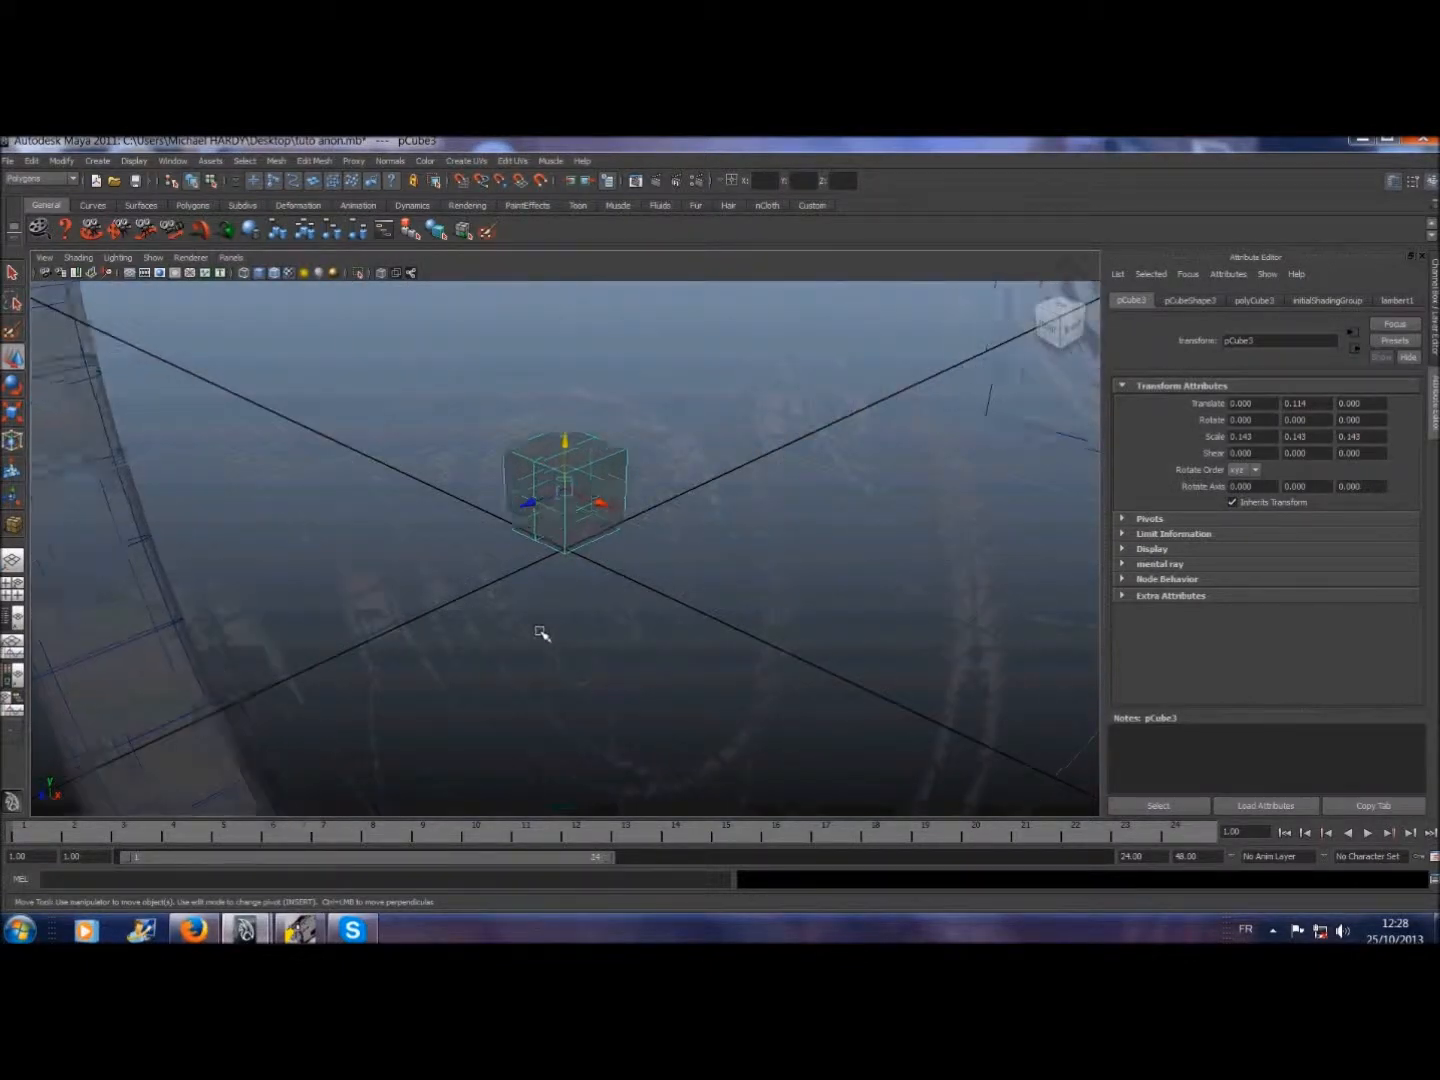
{"action": "left_click", "coordinate": [12, 276]}
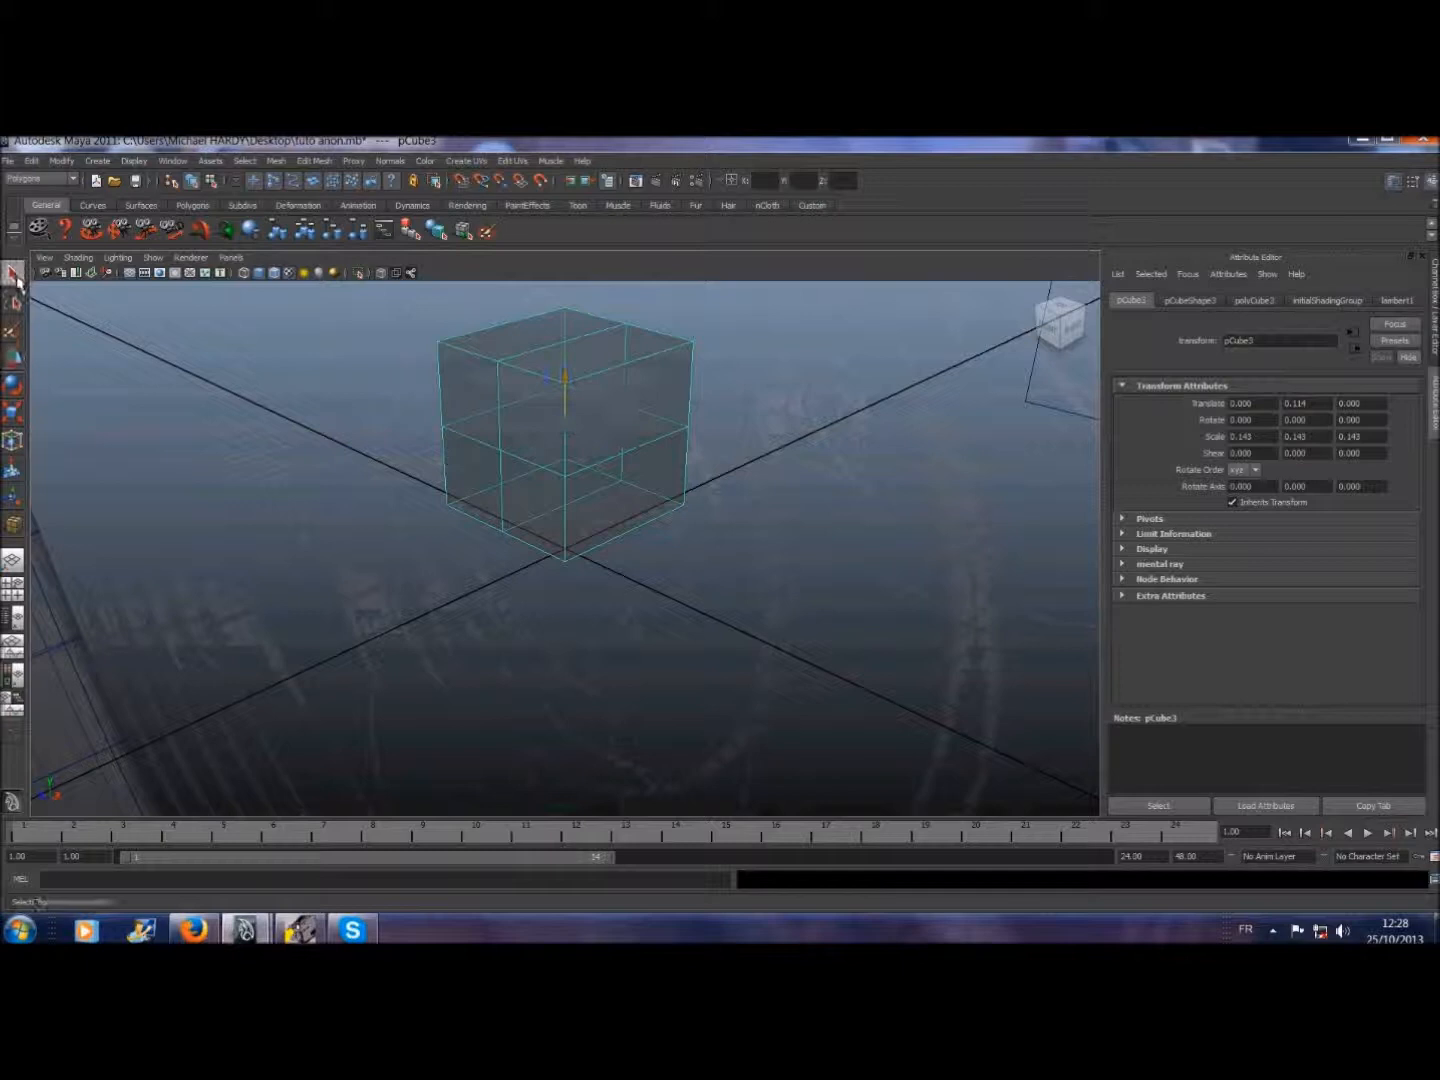
{"action": "left_click", "coordinate": [245, 161]}
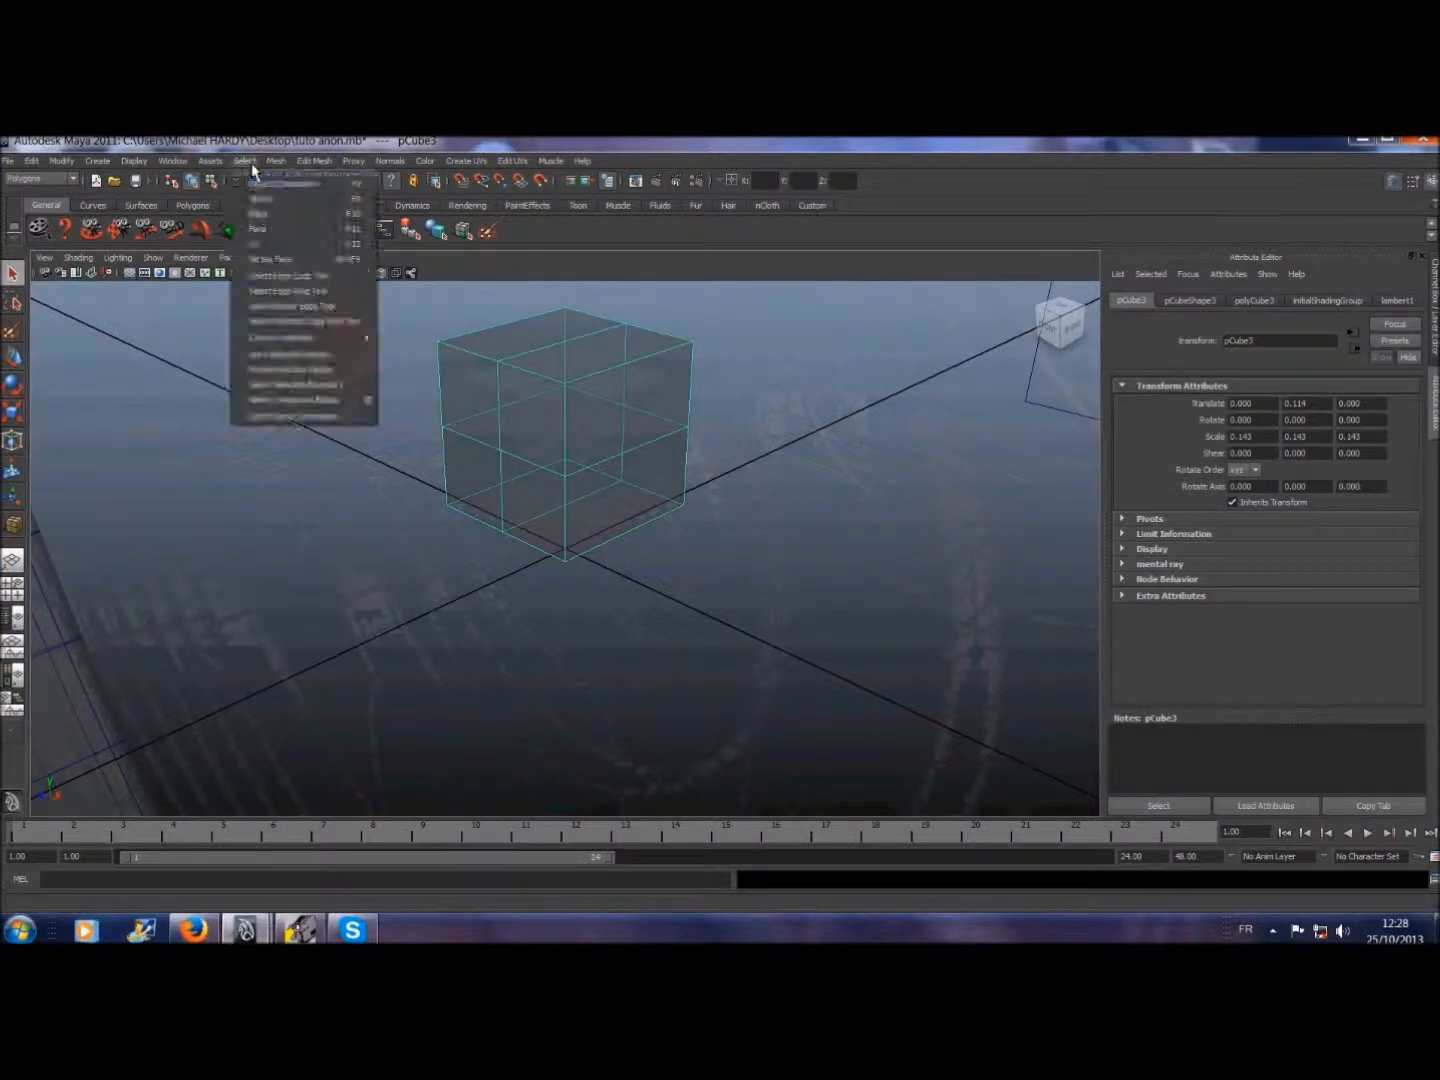
{"action": "left_click", "coordinate": [279, 241]}
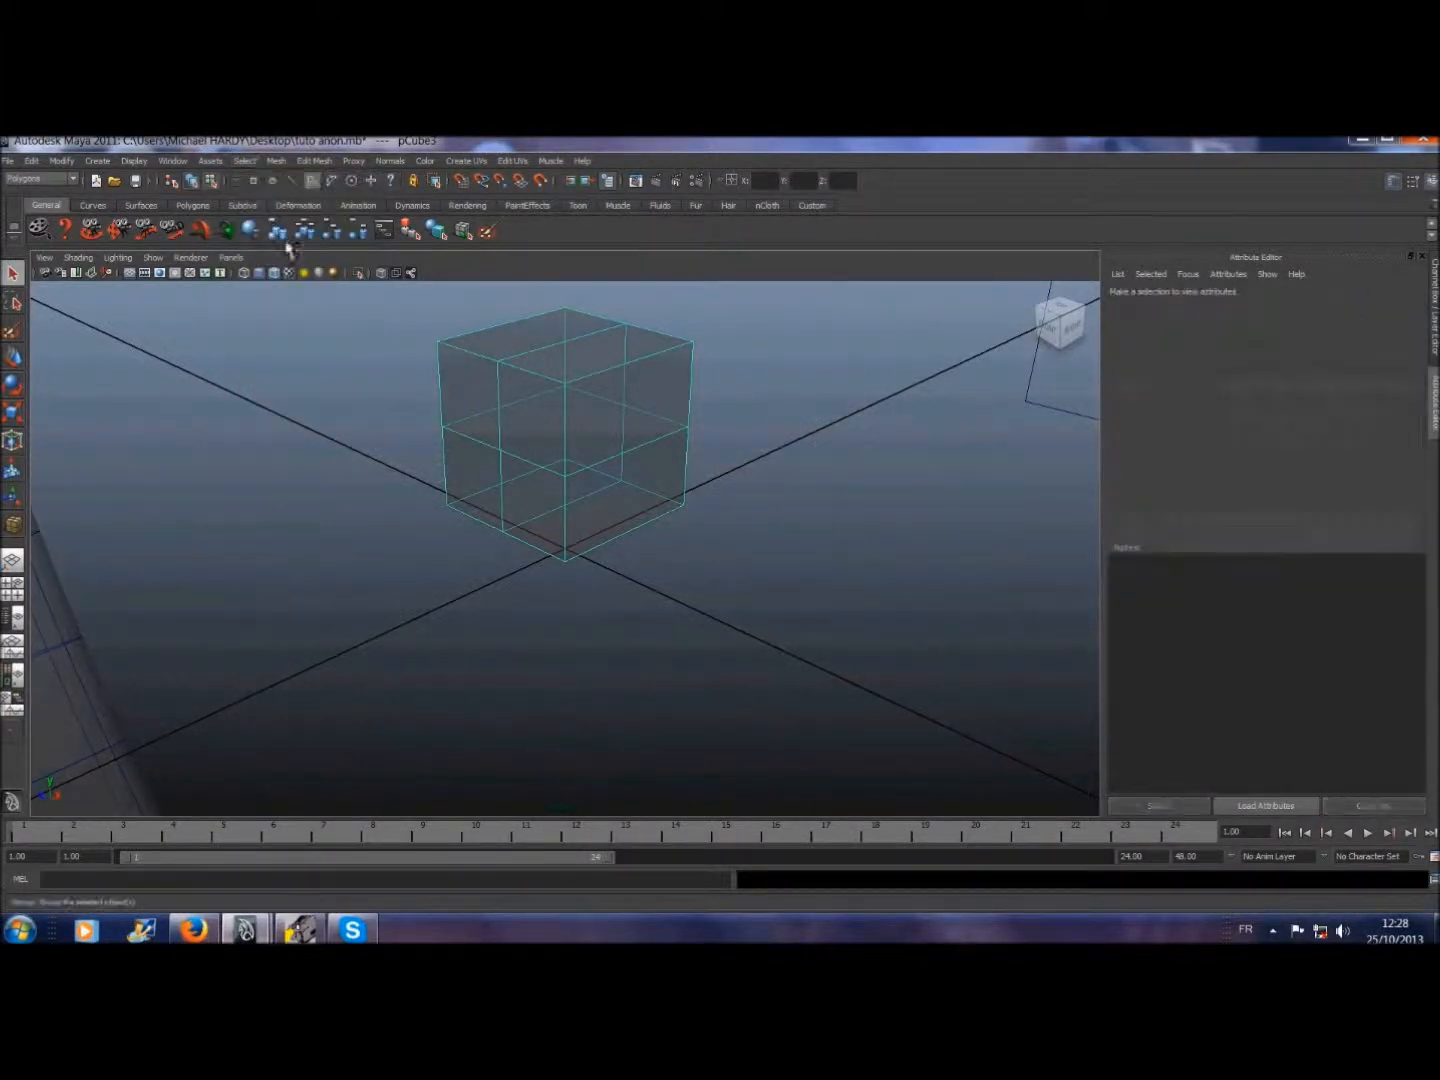
{"action": "left_click", "coordinate": [626, 418]}
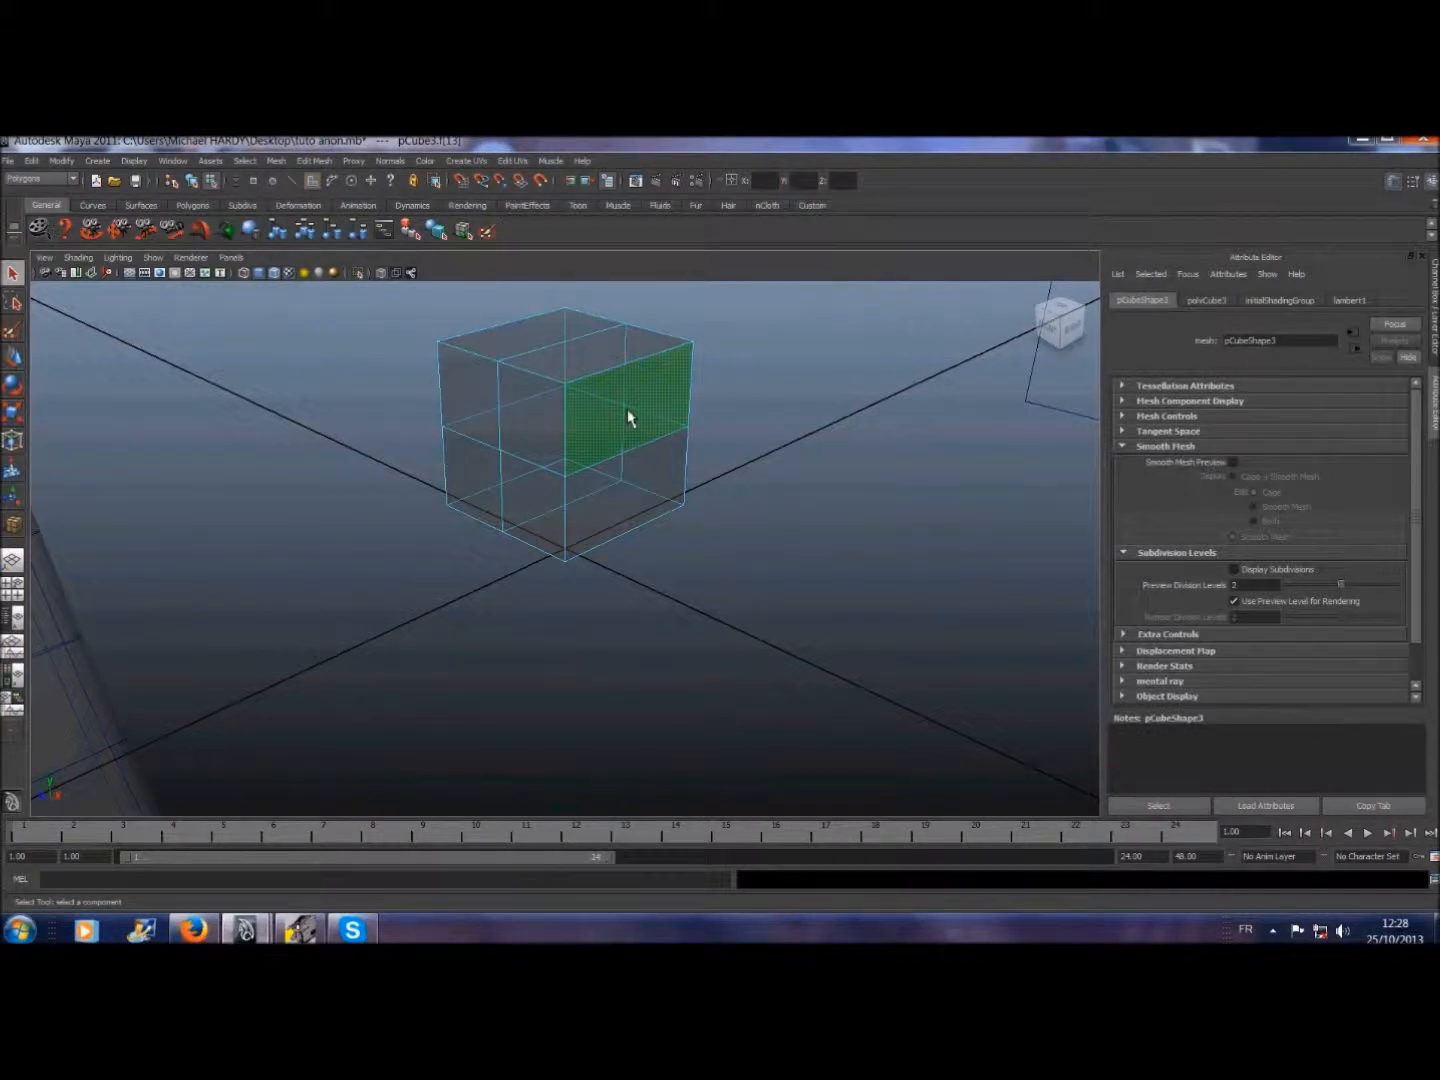
{"action": "left_click", "coordinate": [622, 490], "text": "shift"}
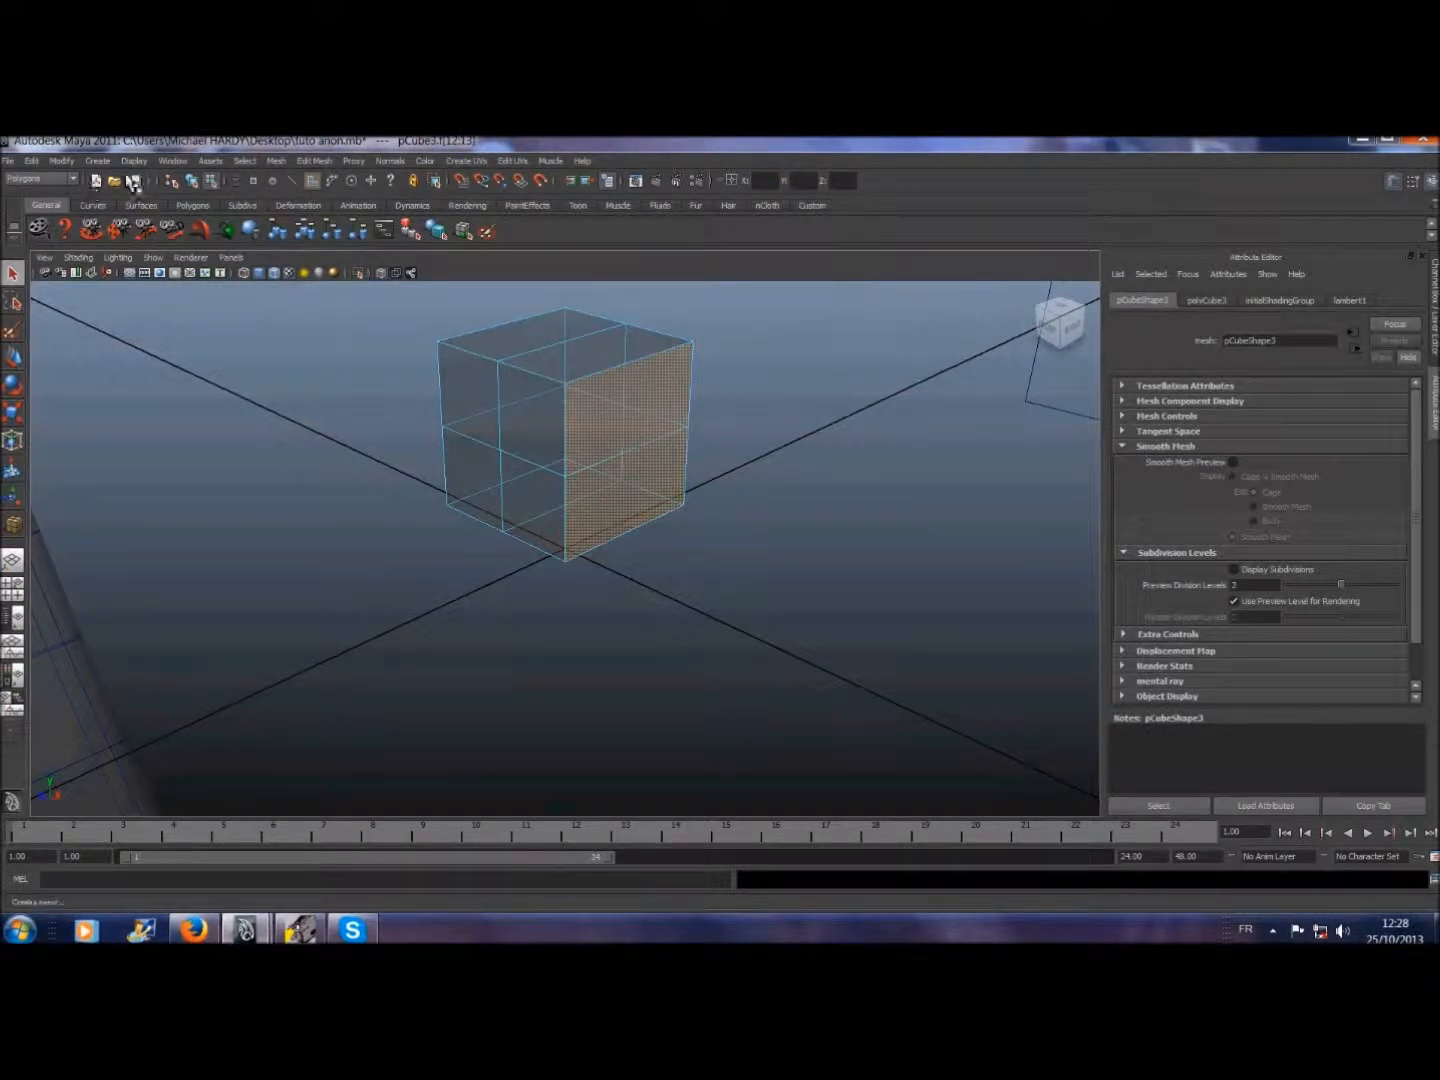
- Add the two faces on the cube's opposite side to the face selection
{"action": "left_click", "coordinate": [89, 234]}
{"action": "left_click_drag", "start_coordinate": [287, 464], "coordinate": [501, 453]}
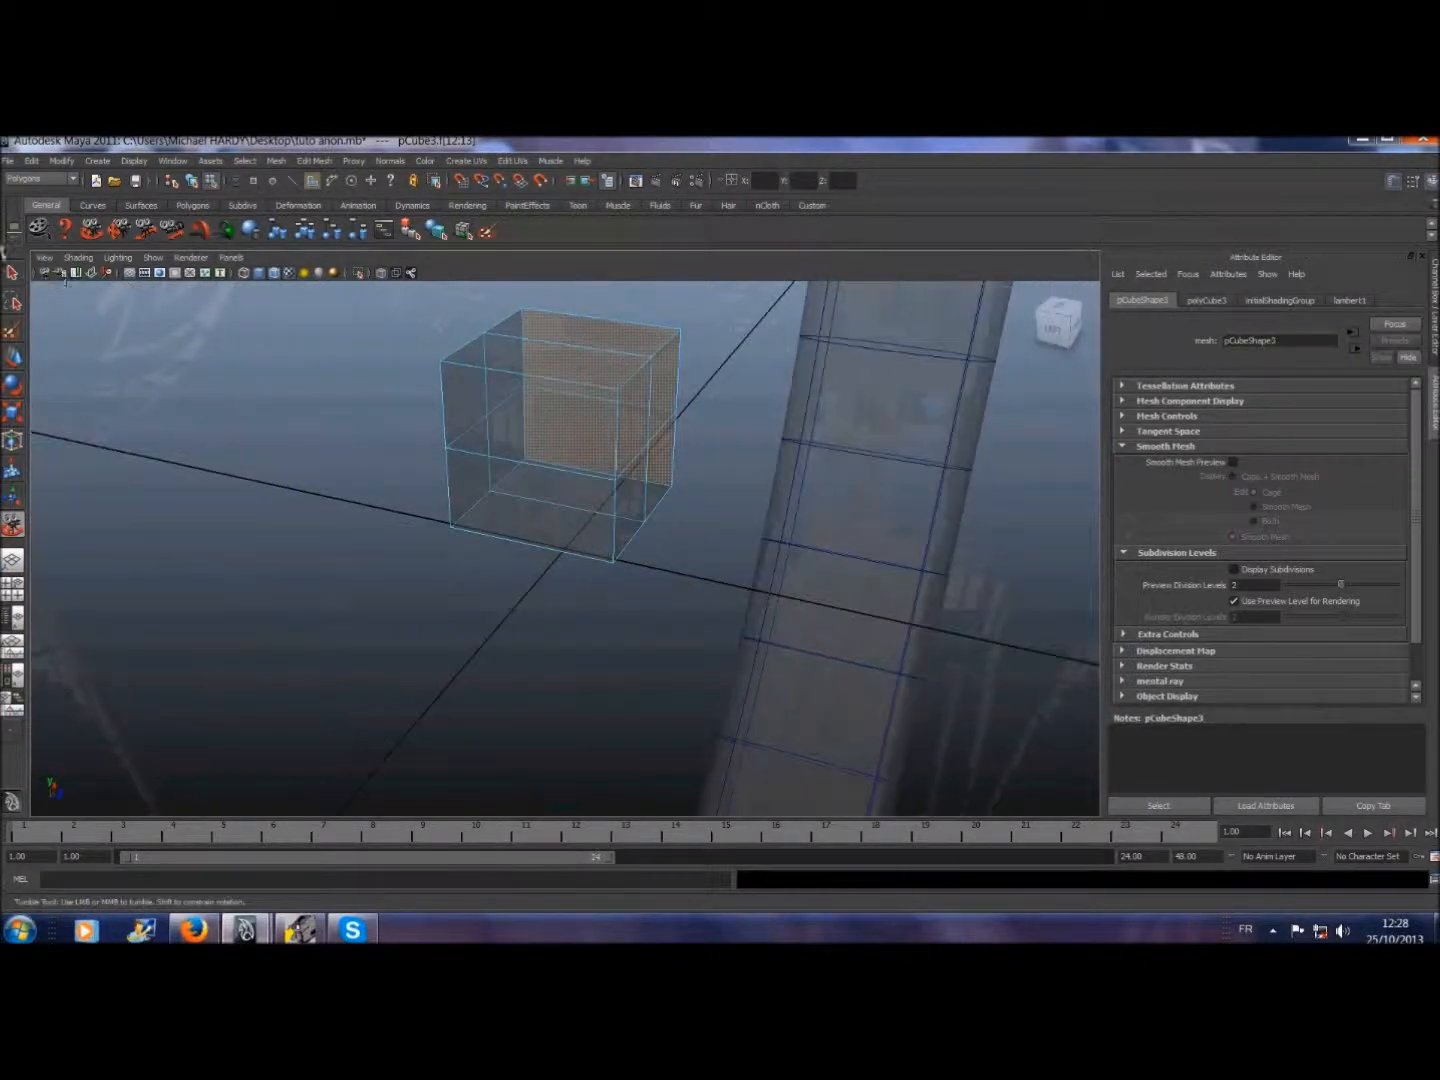
{"action": "left_click", "coordinate": [12, 272]}
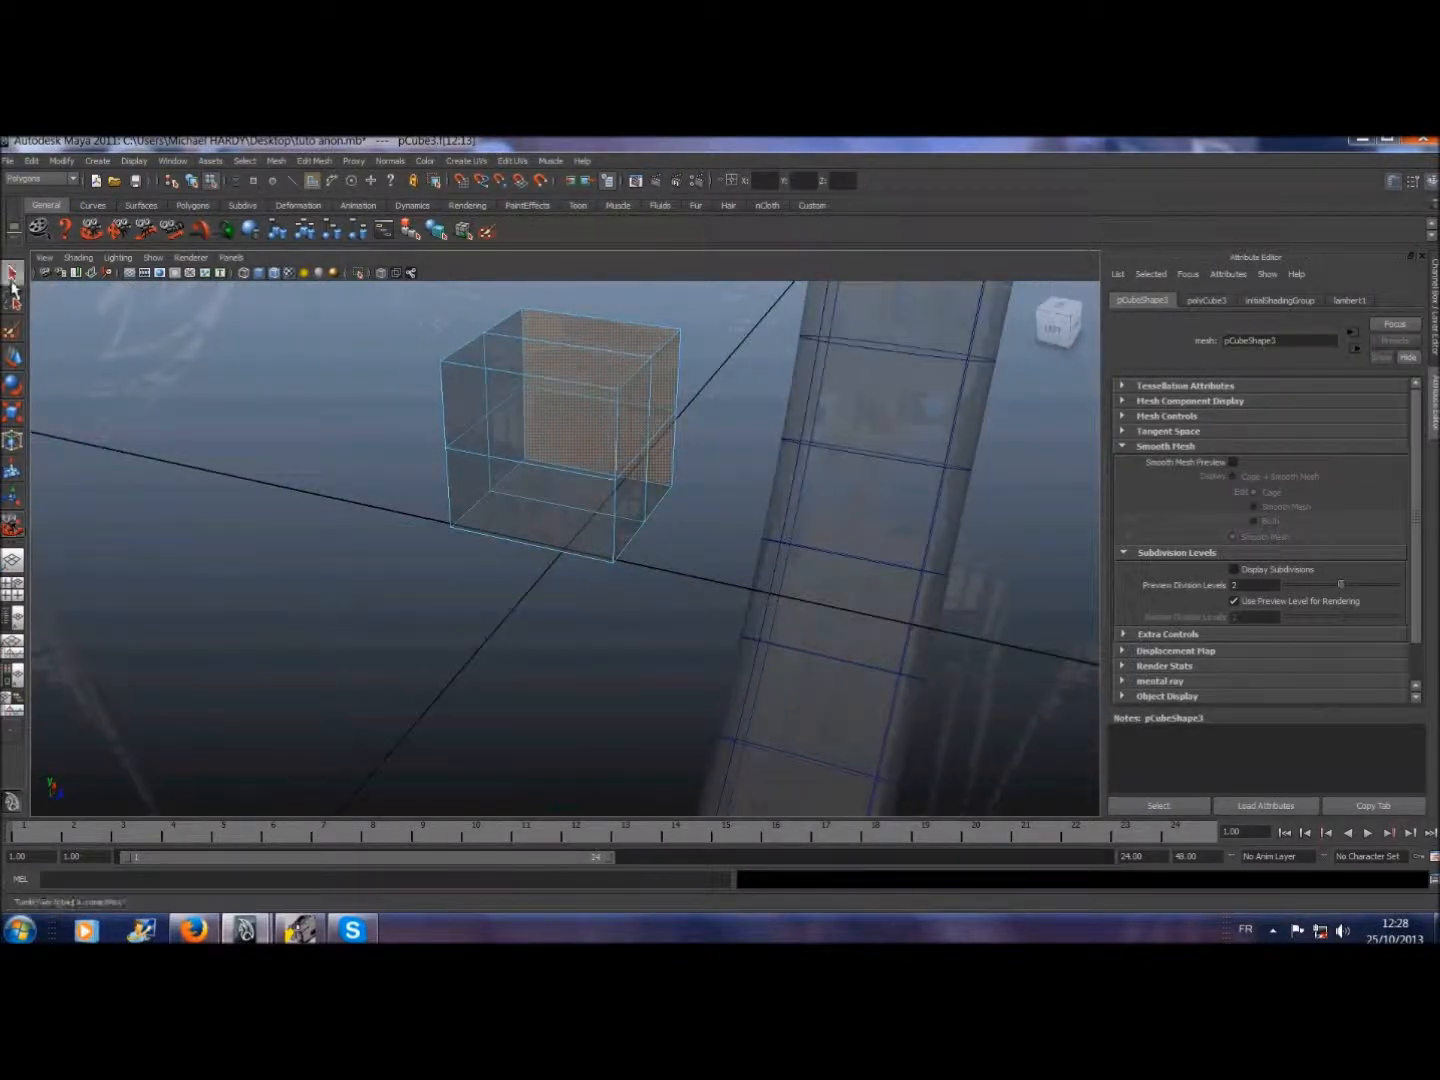
{"action": "left_click", "coordinate": [562, 440], "text": "shift"}
{"action": "left_click", "coordinate": [553, 498], "text": "shift"}
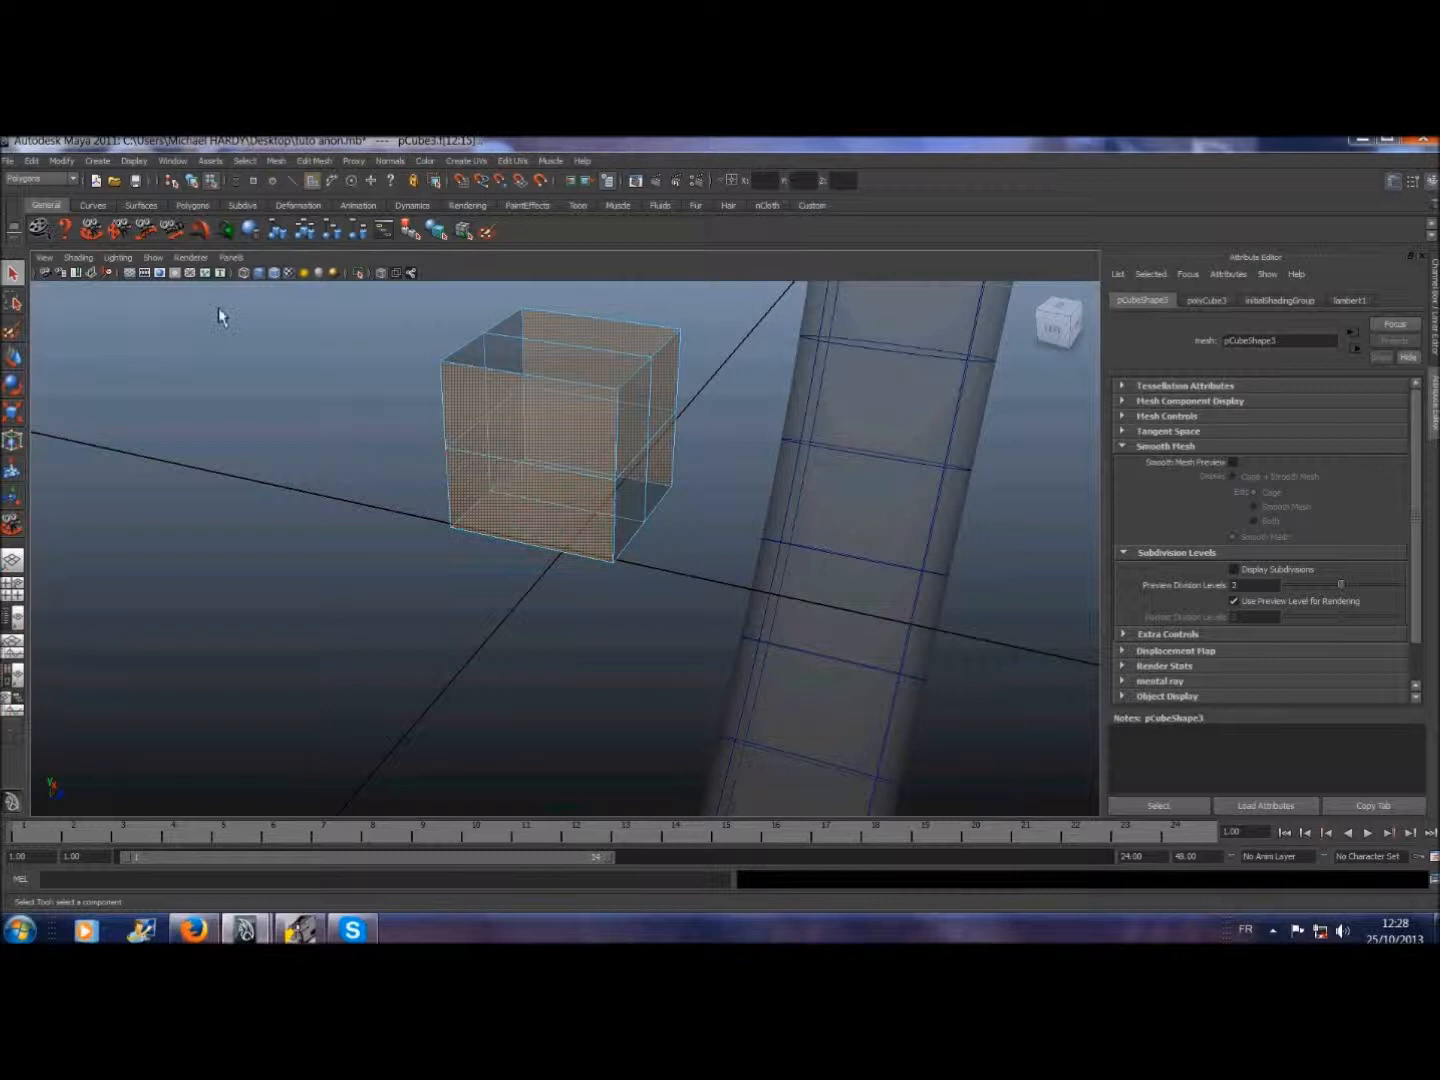
- In the front view, extrude the selected side faces outward about 0.11 and scale them down vertically to taper towards the collar corners
{"action": "left_click", "coordinate": [231, 258]}
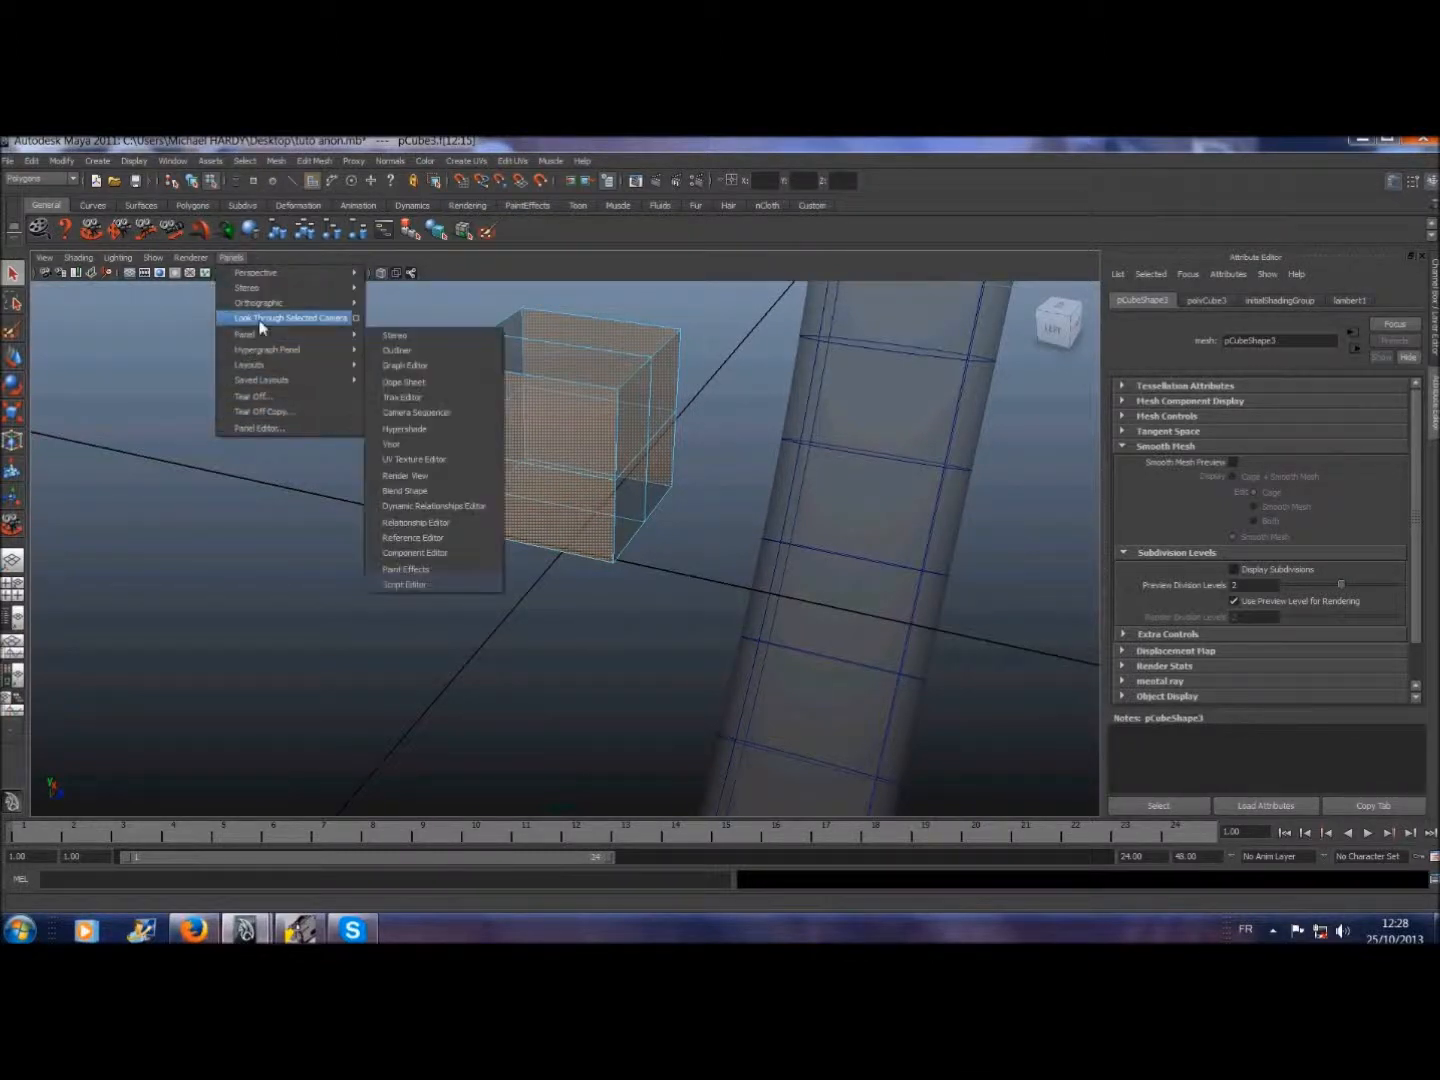
{"action": "mouse_move", "coordinate": [261, 305]}
{"action": "left_click", "coordinate": [389, 304]}
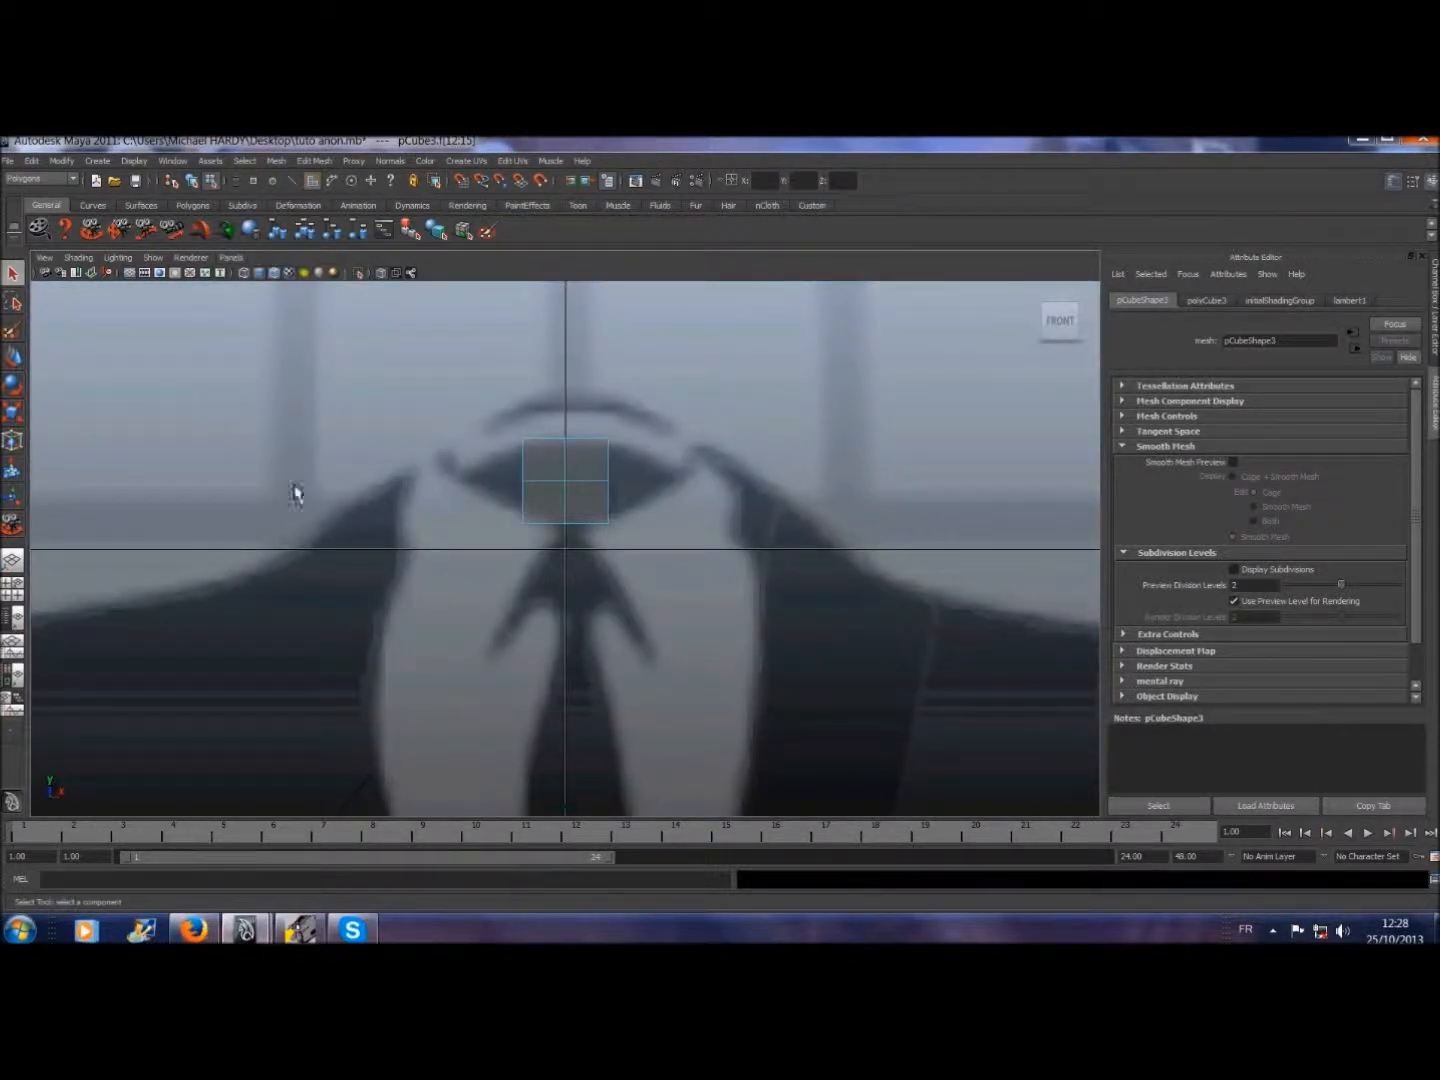
{"action": "scroll", "coordinate": [299, 510], "scroll_direction": "up", "scroll_amount": 1}
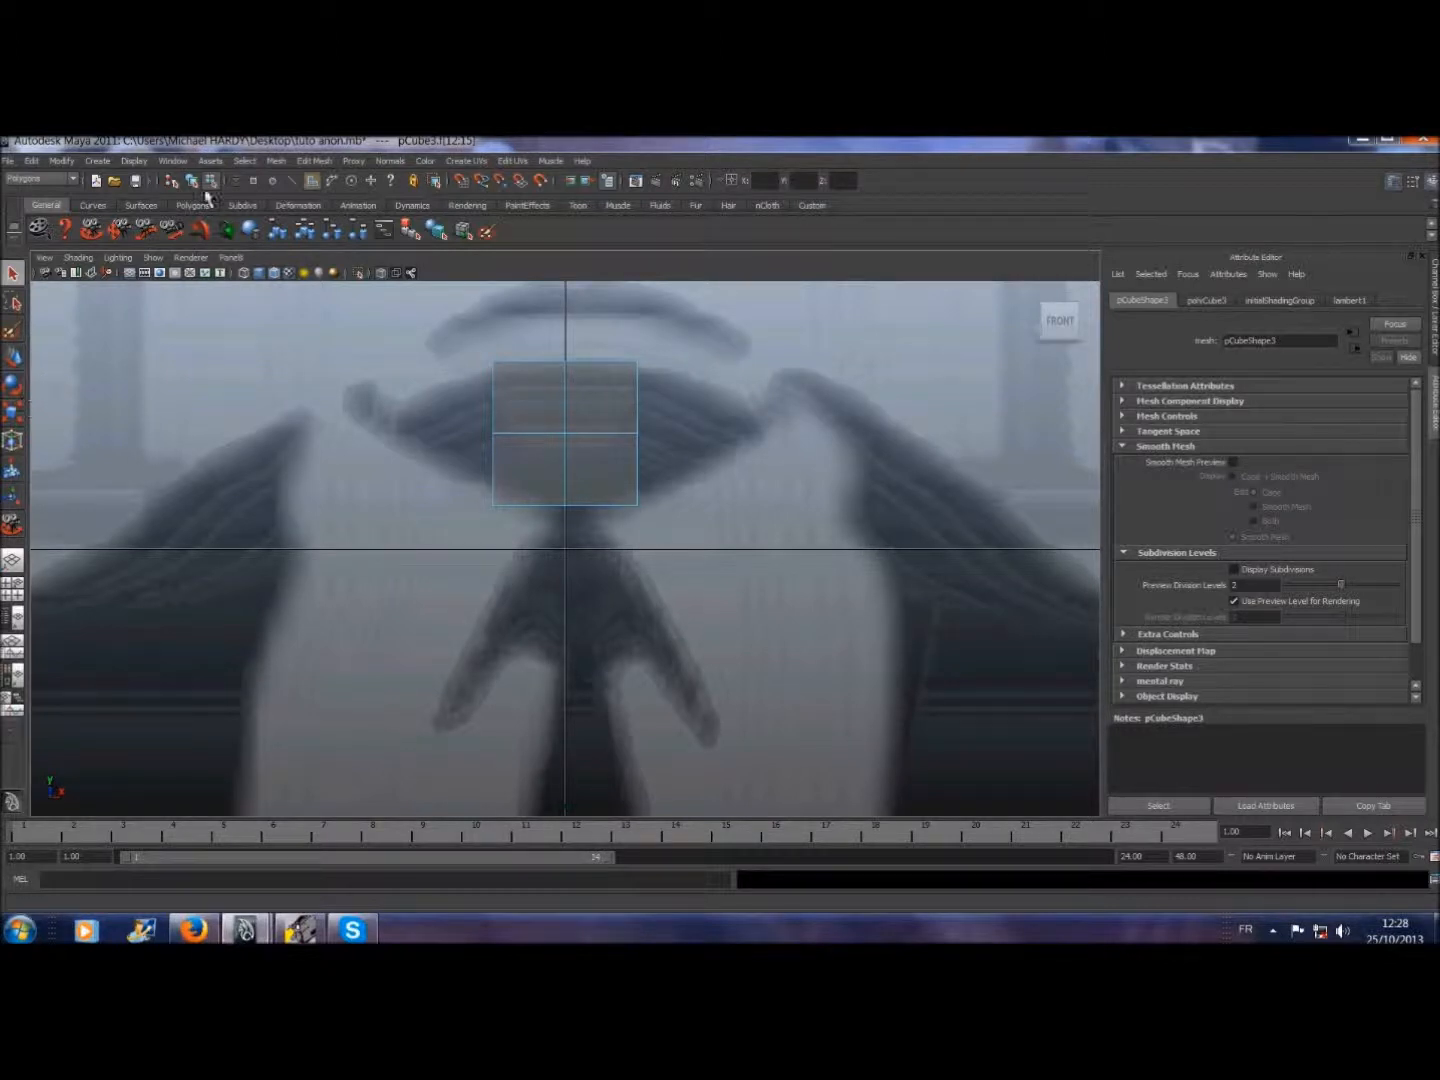
{"action": "left_click", "coordinate": [336, 163]}
{"action": "left_click", "coordinate": [350, 208]}
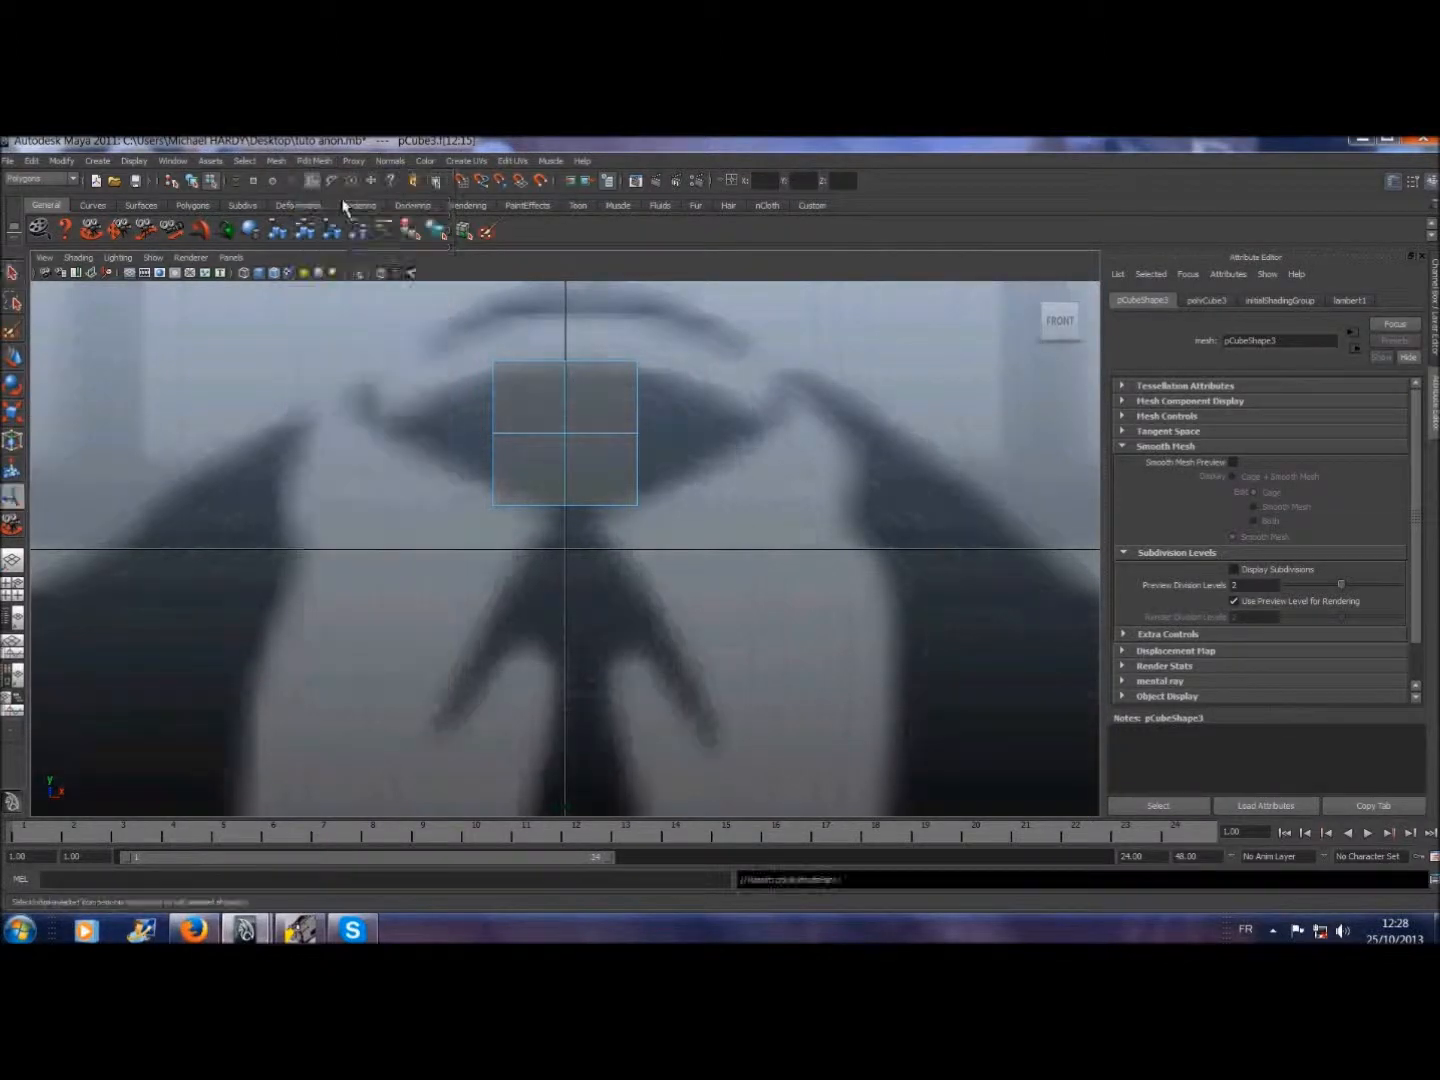
{"action": "left_click_drag", "start_coordinate": [690, 474], "coordinate": [802, 475]}
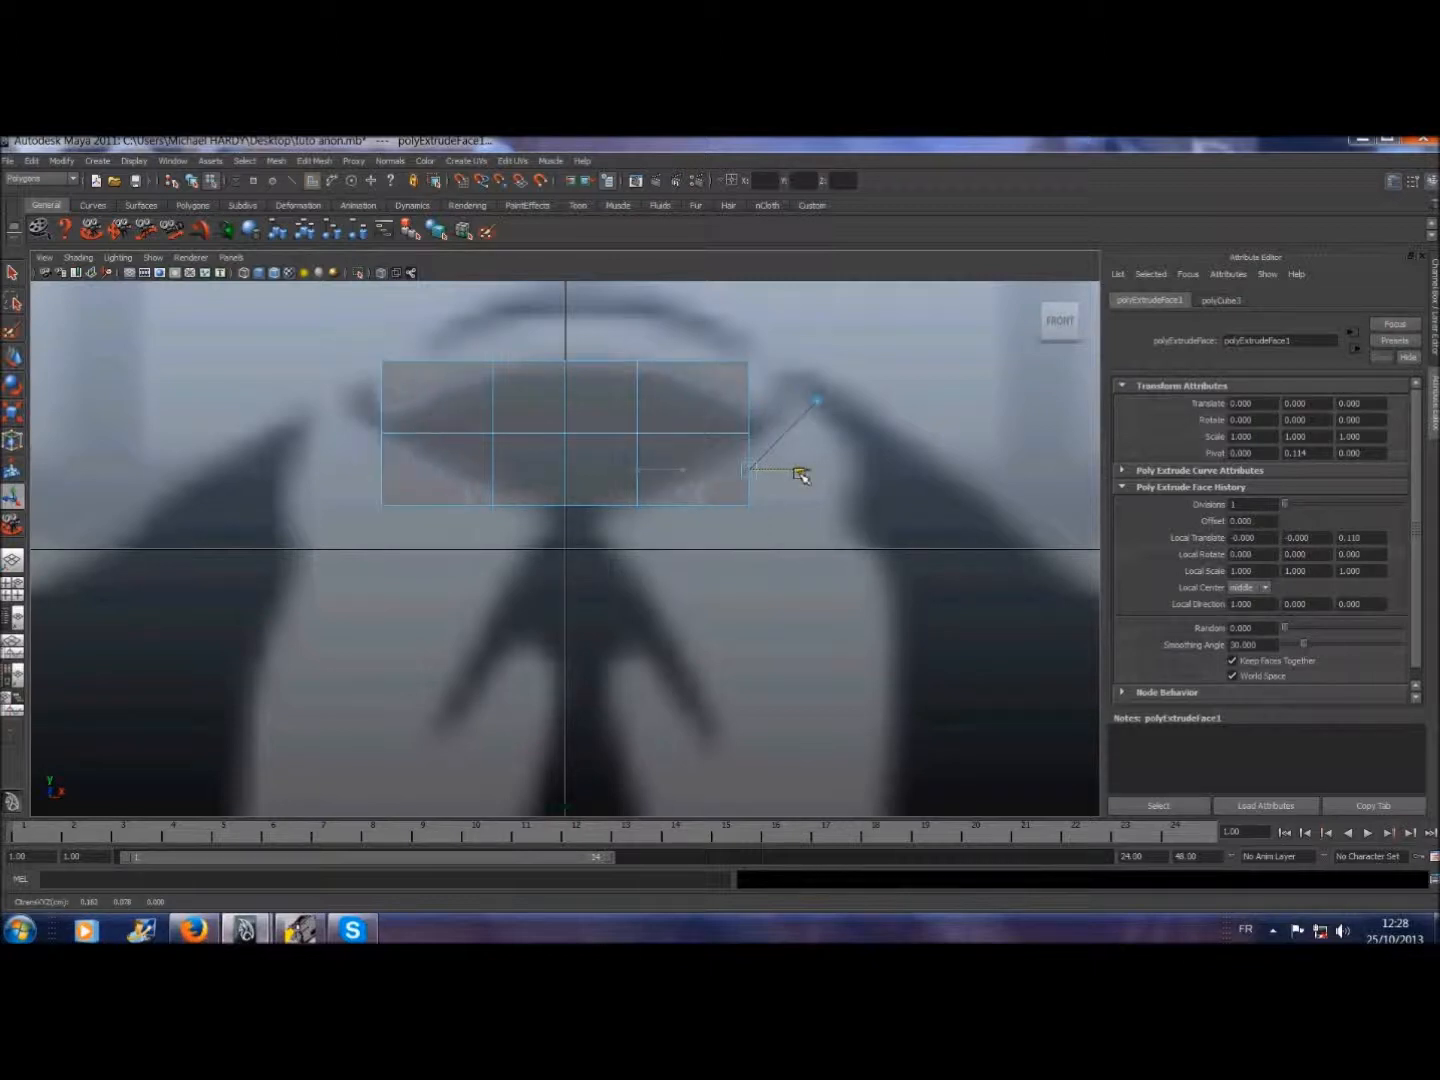
{"action": "left_click_drag", "start_coordinate": [749, 540], "coordinate": [745, 428]}
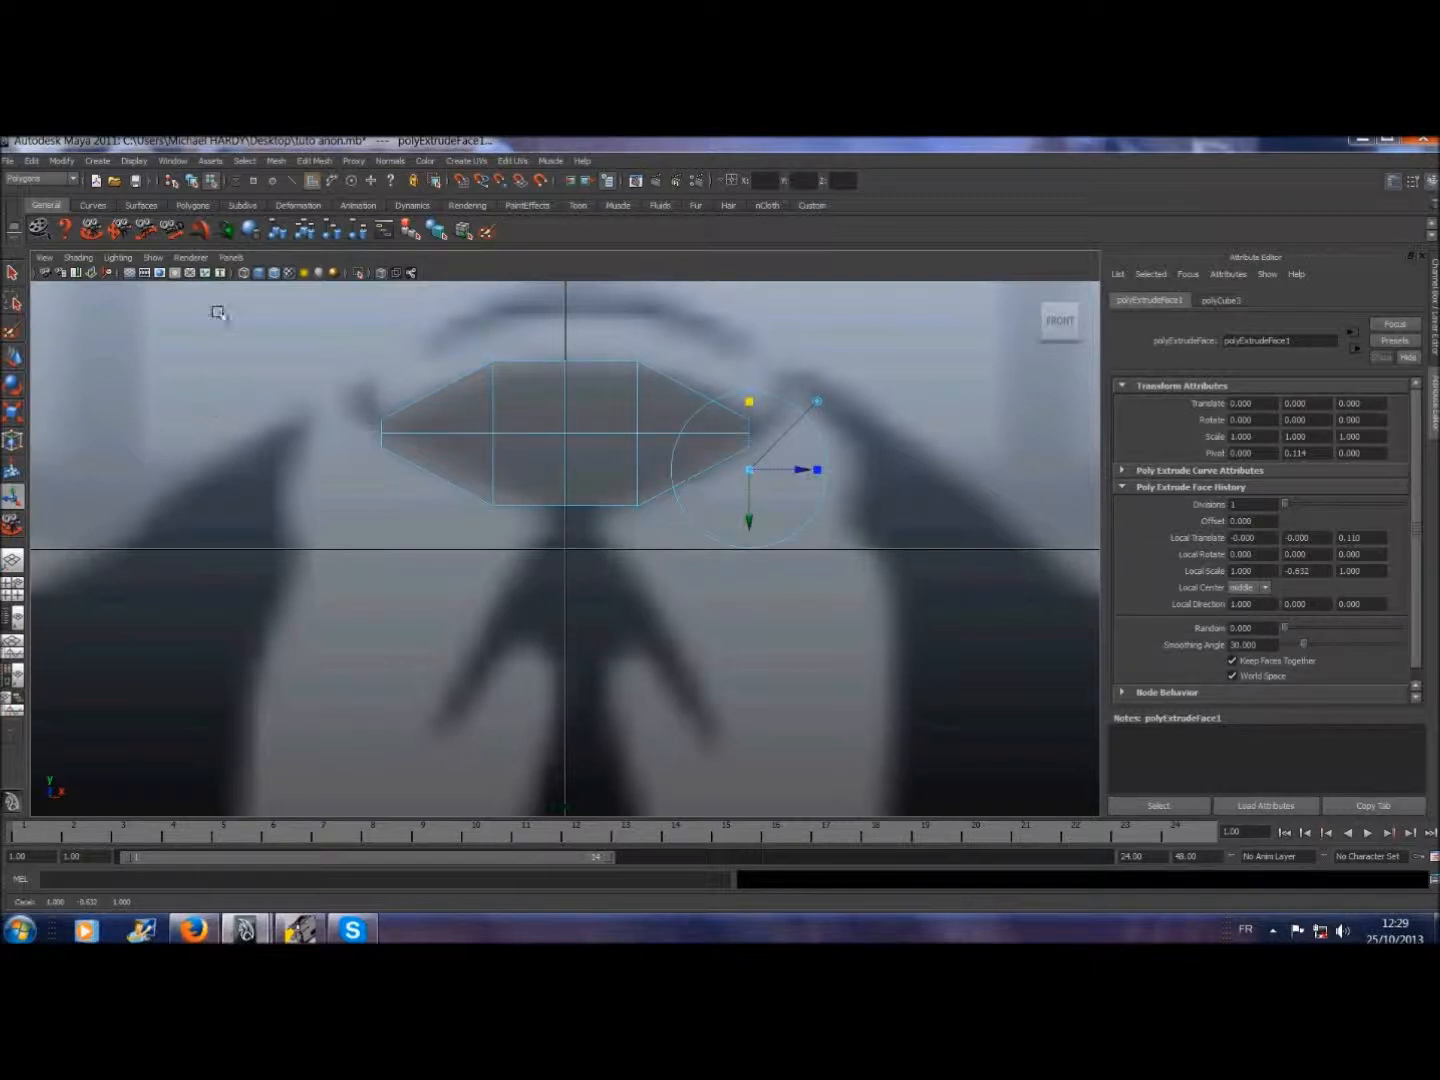
- Raise the shape's top centre vertices and slightly lower the two upper corners to follow the curve of the collar opening
{"action": "left_click", "coordinate": [256, 162]}
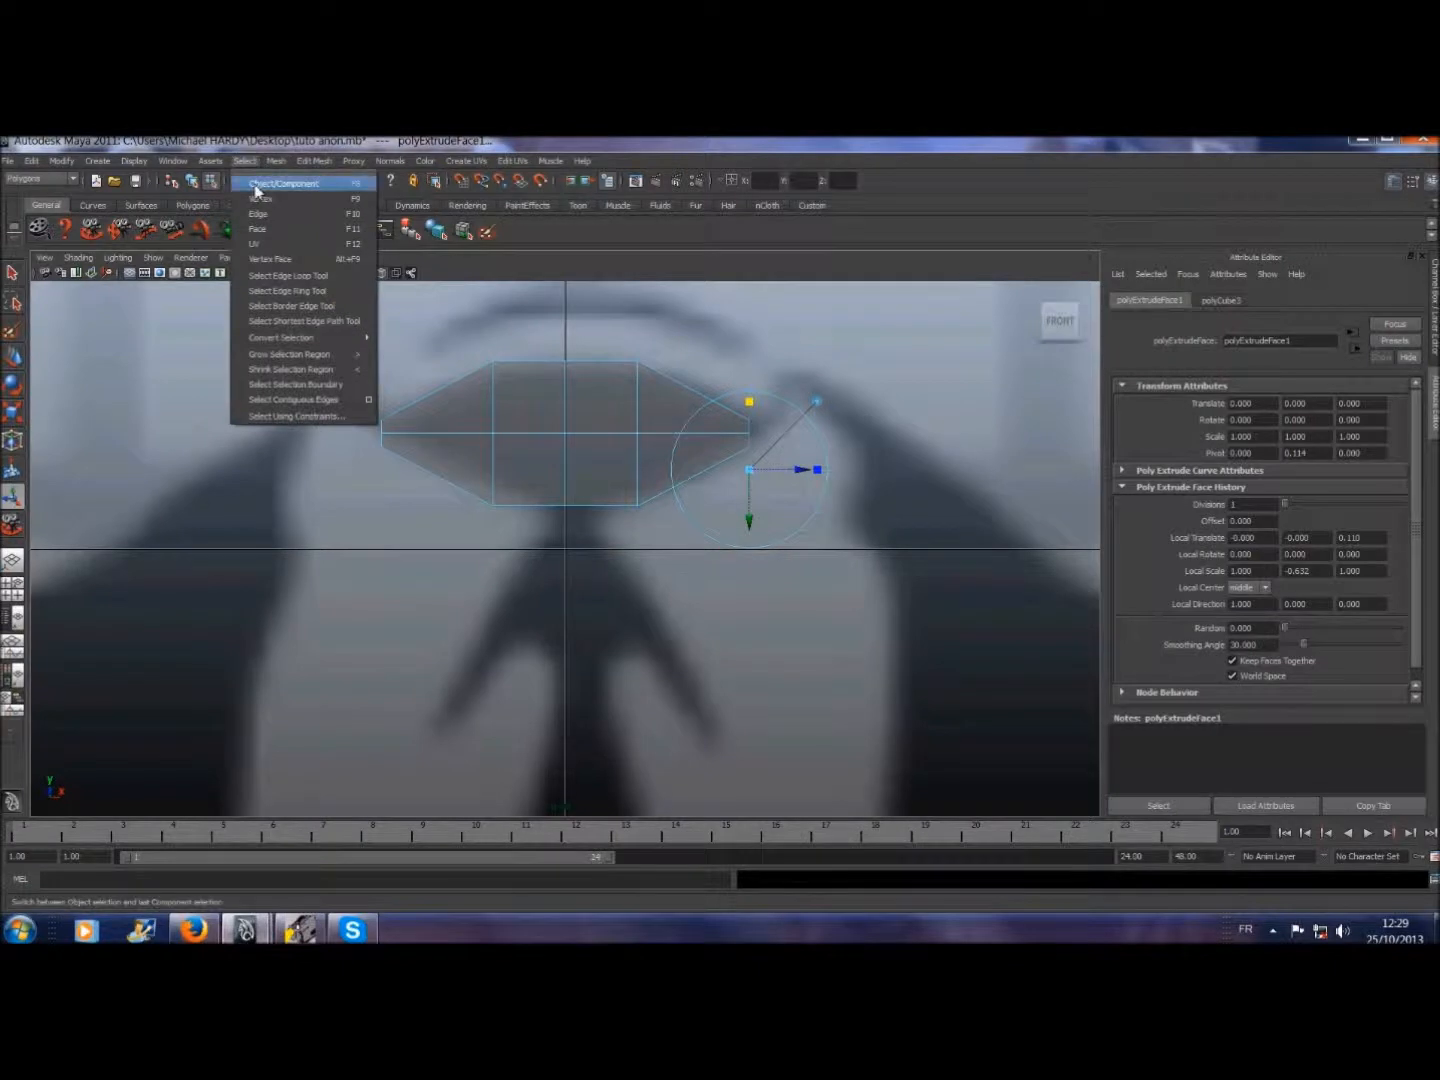
{"action": "left_click", "coordinate": [256, 203]}
{"action": "left_click_drag", "start_coordinate": [548, 325], "coordinate": [595, 406]}
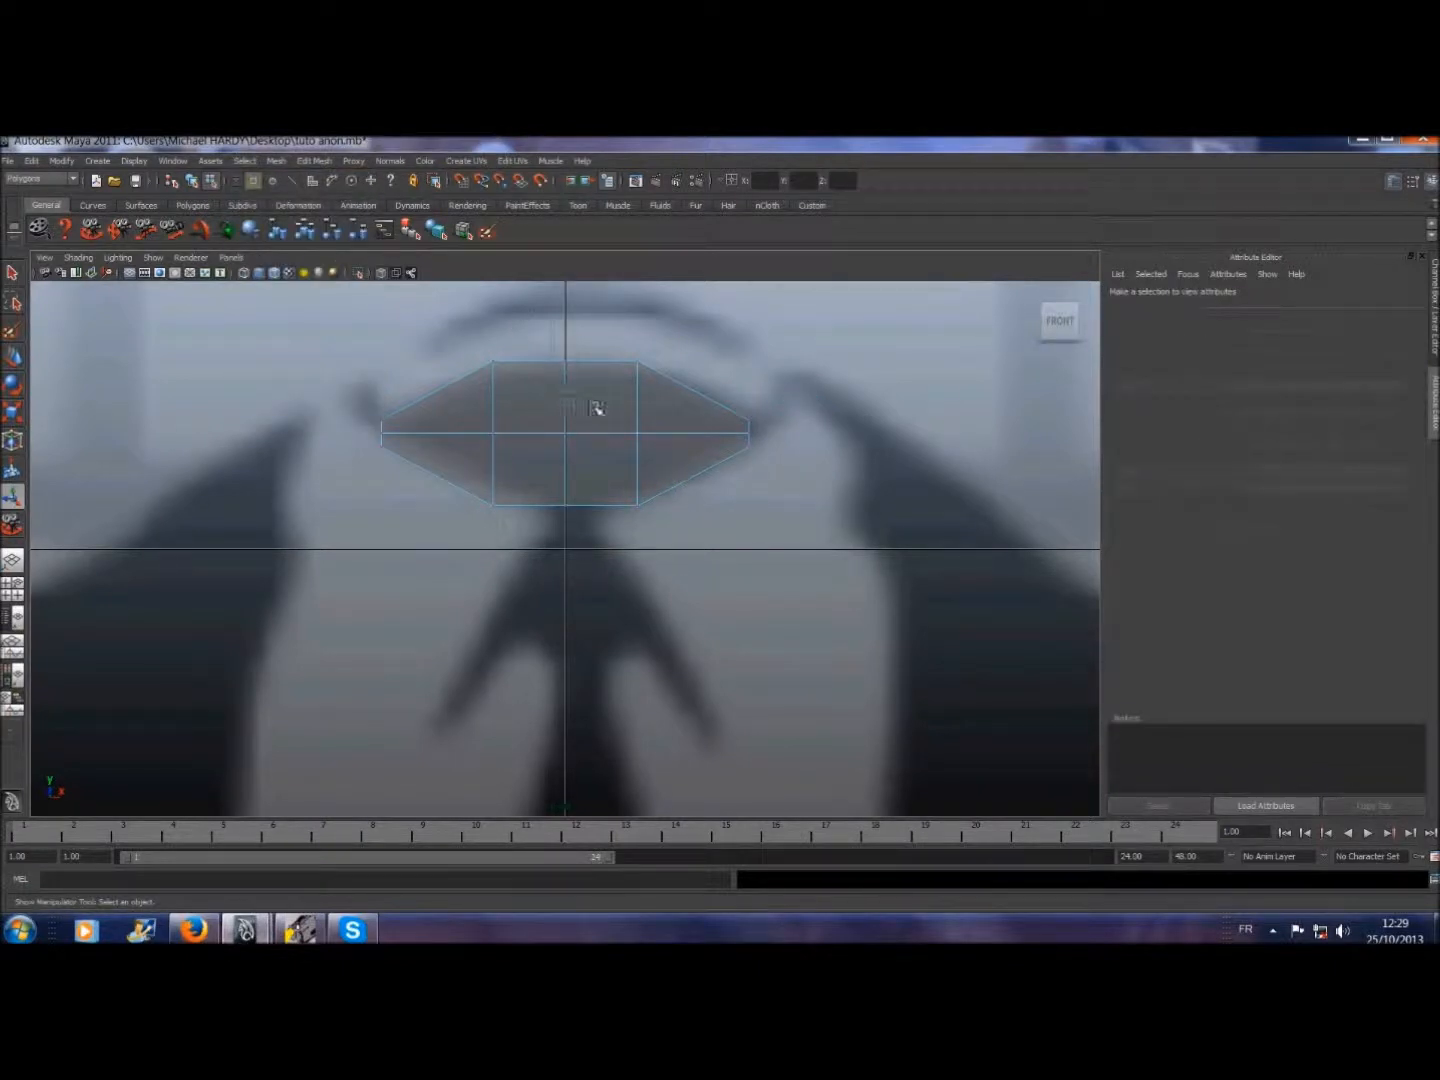
{"action": "left_click", "coordinate": [12, 357]}
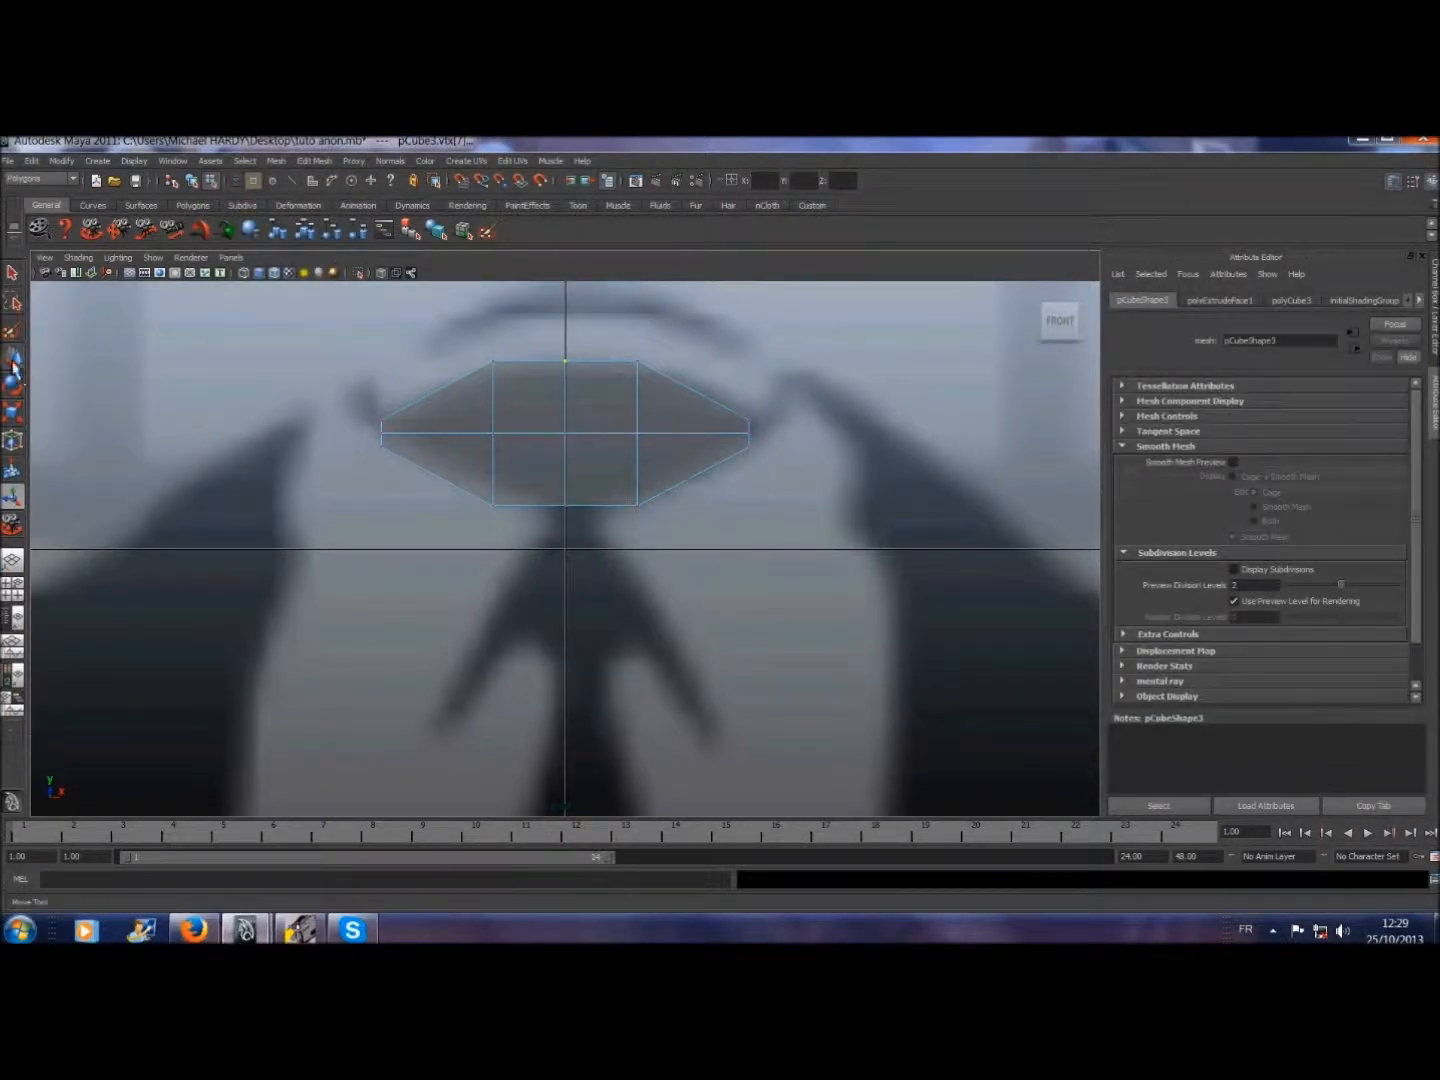
{"action": "left_click_drag", "start_coordinate": [569, 314], "coordinate": [570, 295]}
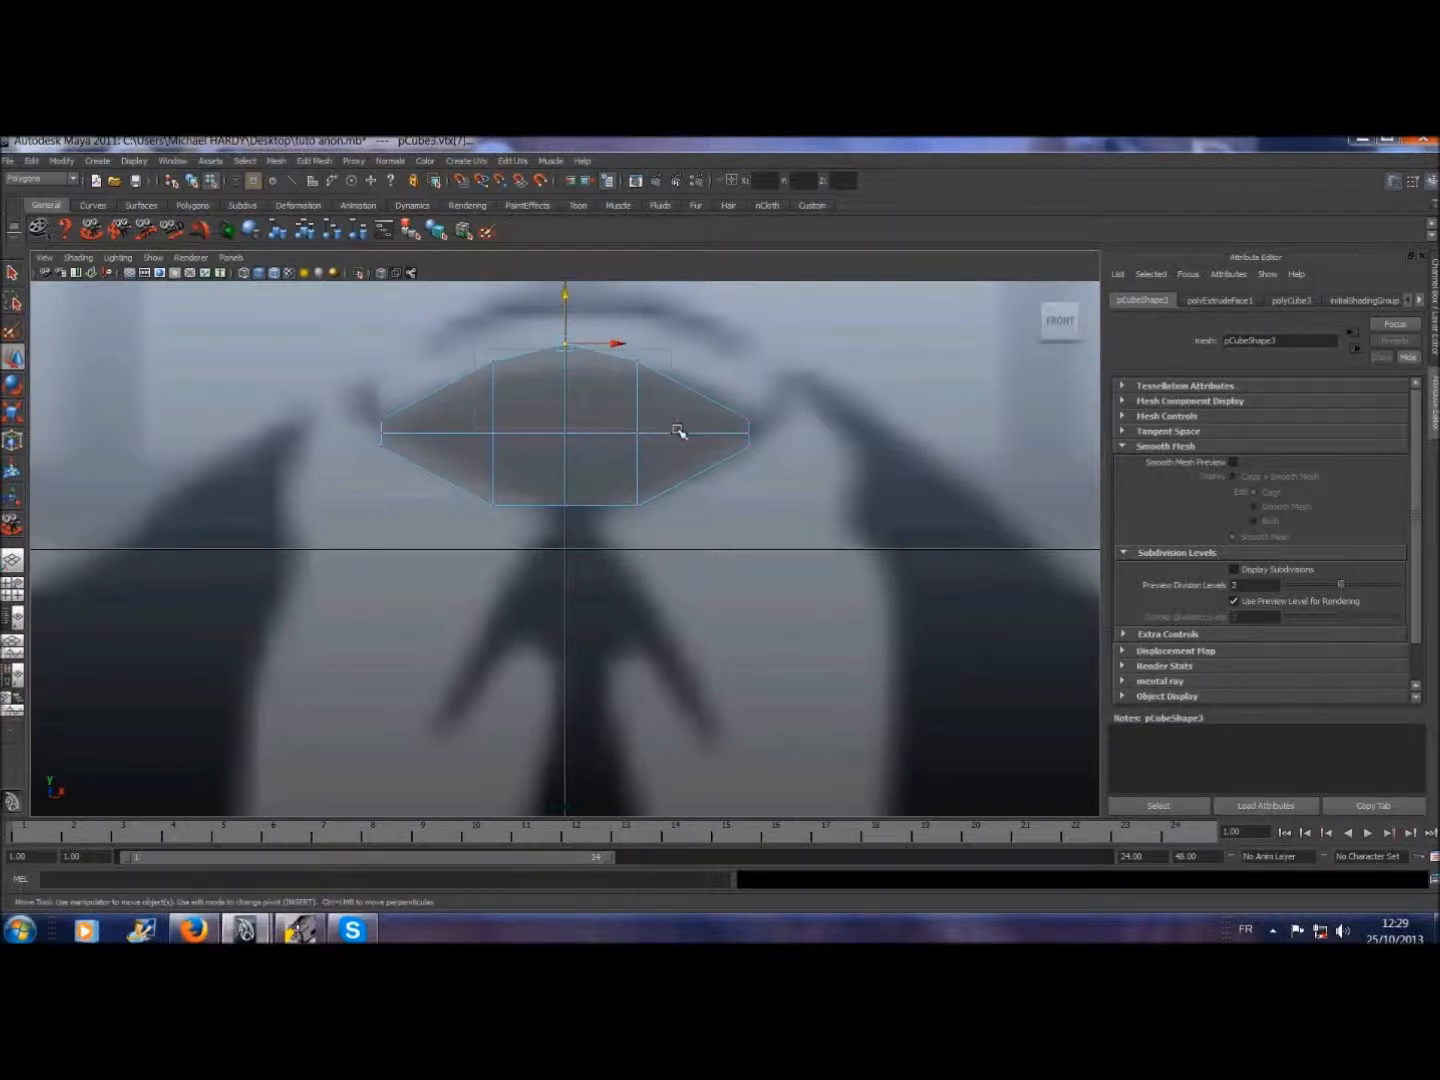
{"action": "mouse_move", "coordinate": [567, 314]}
{"action": "left_mouse_down"}
{"action": "mouse_move", "coordinate": [563, 331]}
{"action": "mouse_move", "coordinate": [566, 318]}
{"action": "left_mouse_up"}
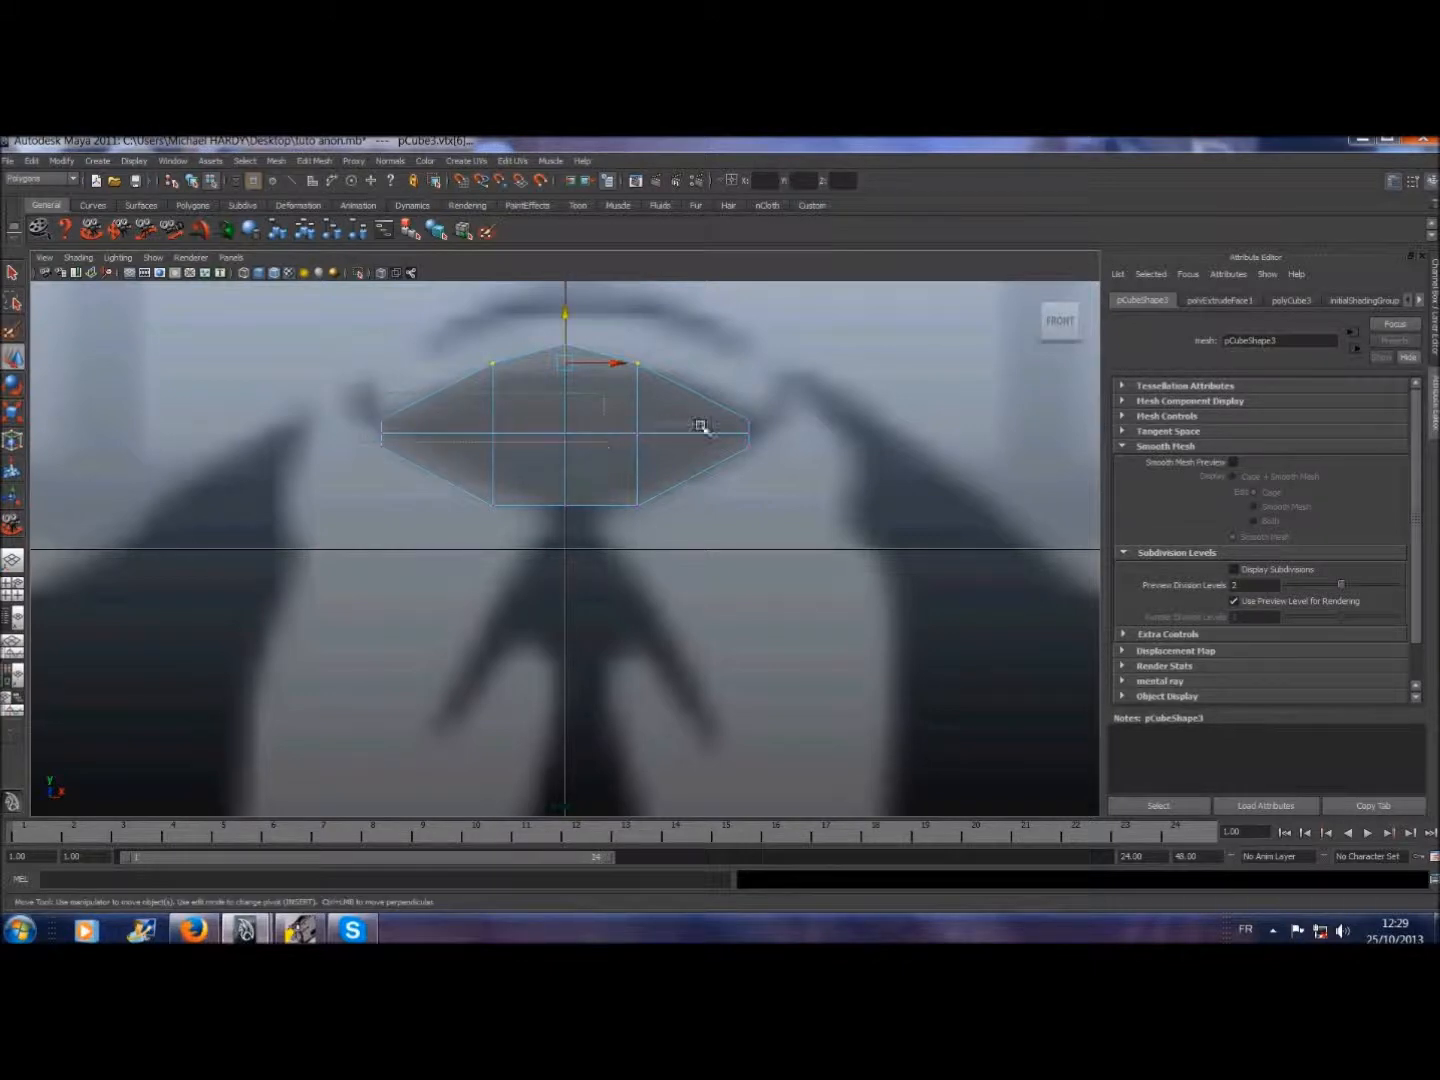
- Scale the upper and lower corner vertices of both outer ends inward horizontally to about 0.93 to form pointed tips
{"action": "left_click_drag", "start_coordinate": [804, 430], "coordinate": [807, 428]}
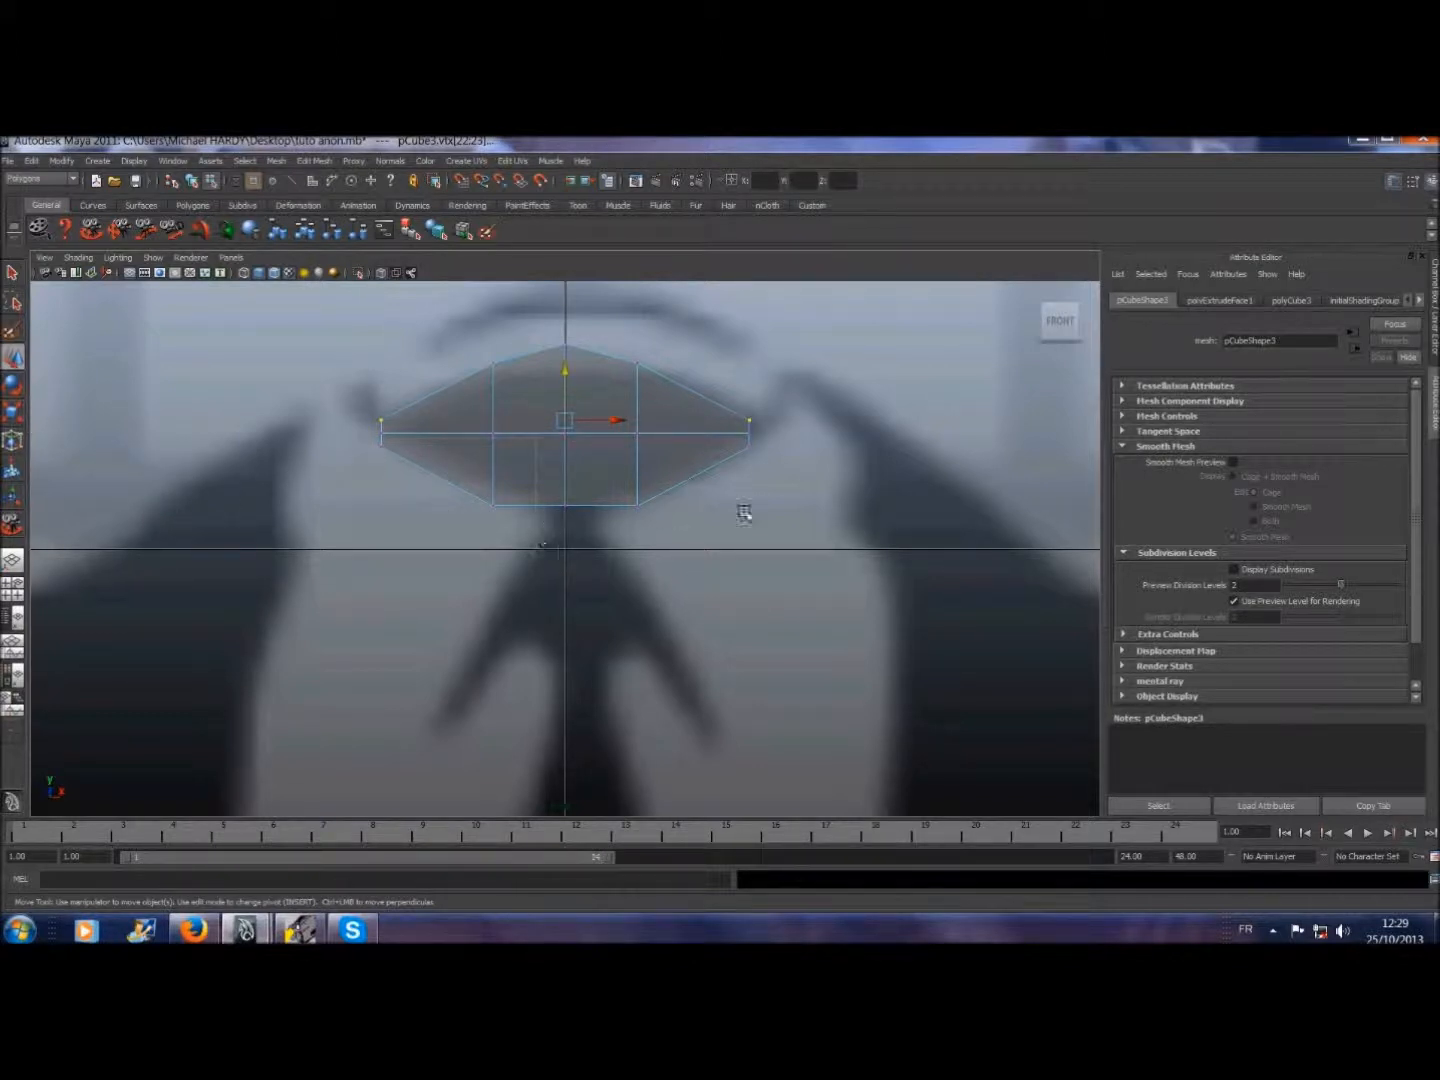
{"action": "left_click_drag", "start_coordinate": [828, 461], "coordinate": [826, 458], "text": "shift"}
{"action": "left_click", "coordinate": [13, 412]}
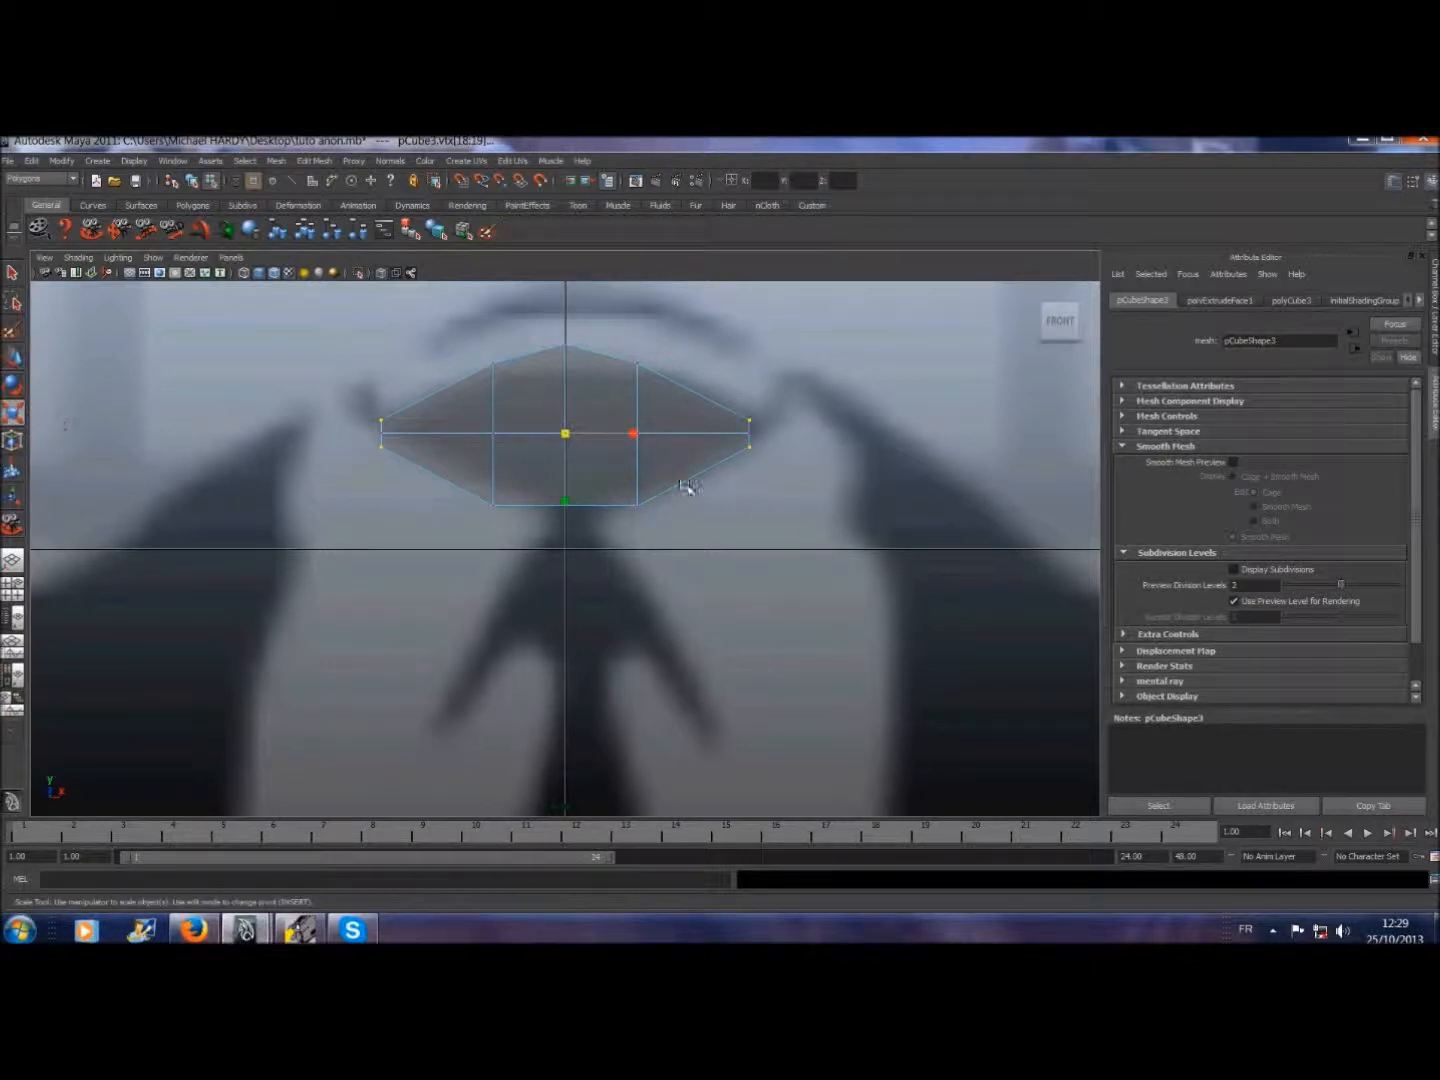
{"action": "left_click_drag", "start_coordinate": [636, 438], "coordinate": [634, 435]}
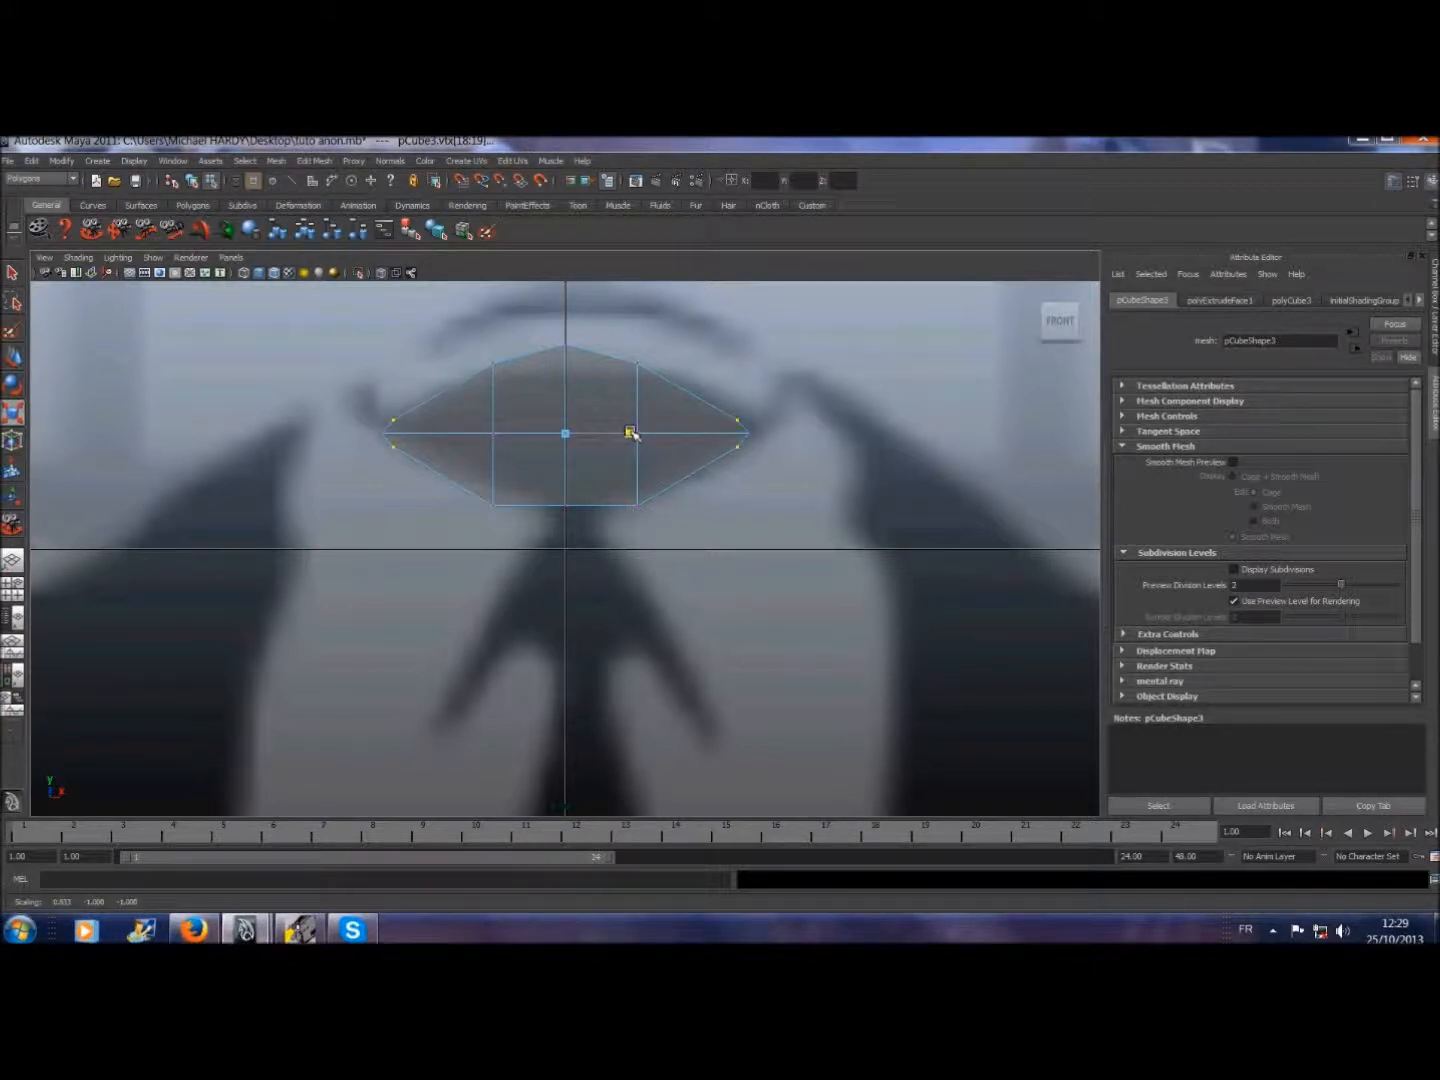
- Move the row of bottom vertices up to match the lower edge of the dark collar opening
{"action": "left_click_drag", "start_coordinate": [449, 493], "coordinate": [703, 577]}
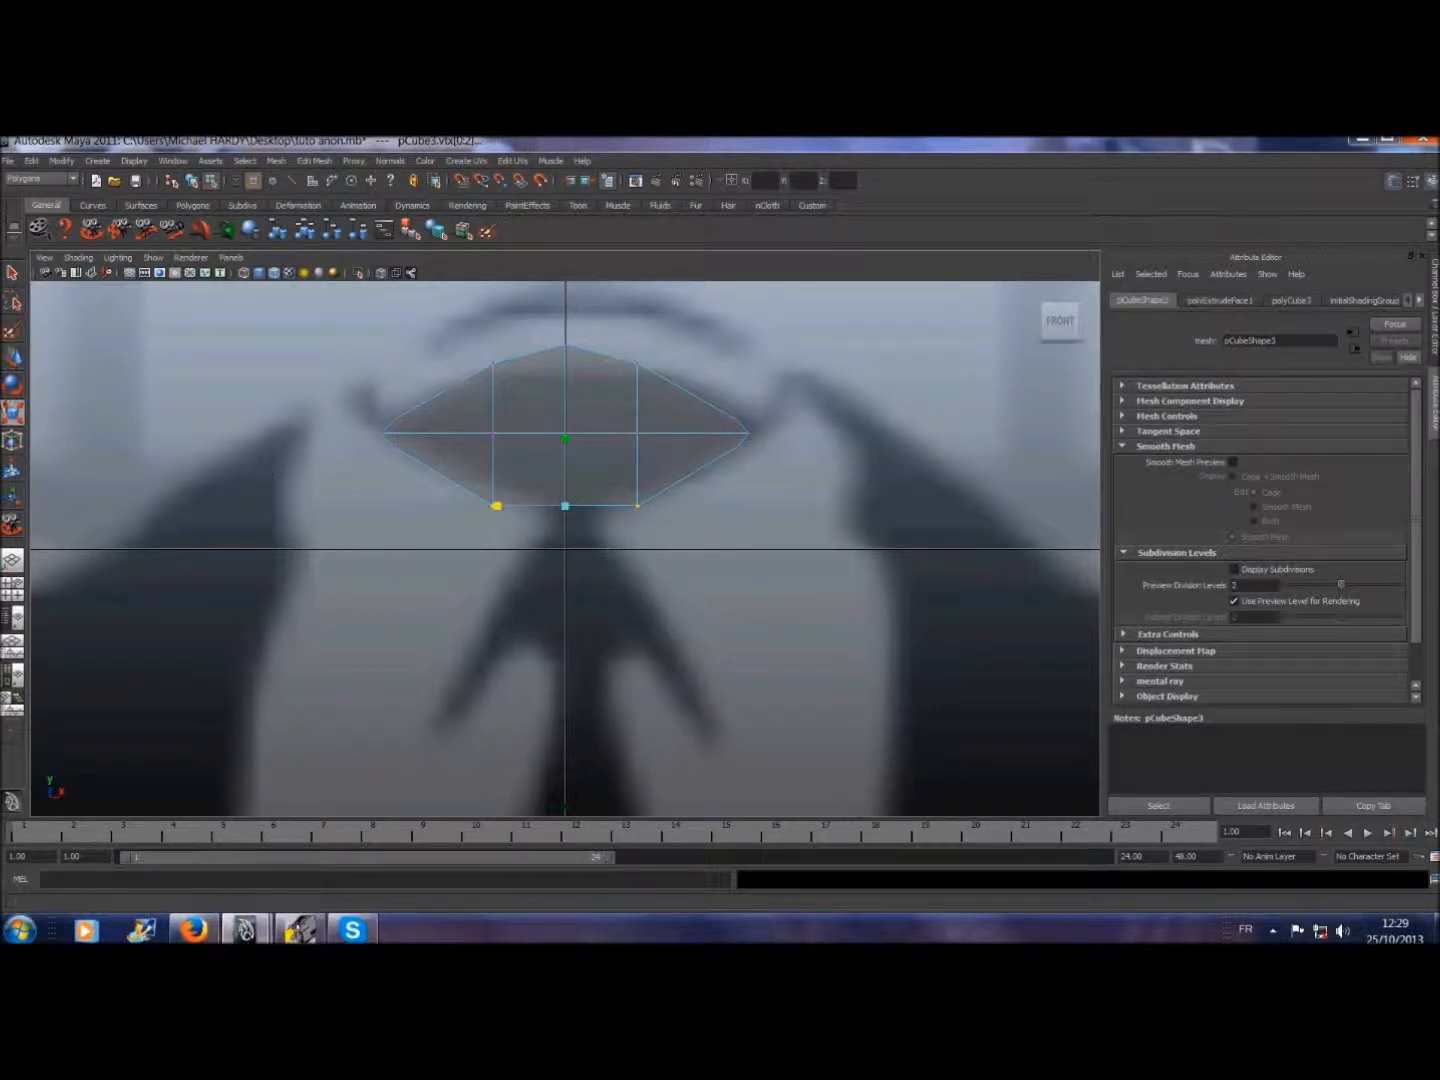
{"action": "left_click", "coordinate": [16, 360]}
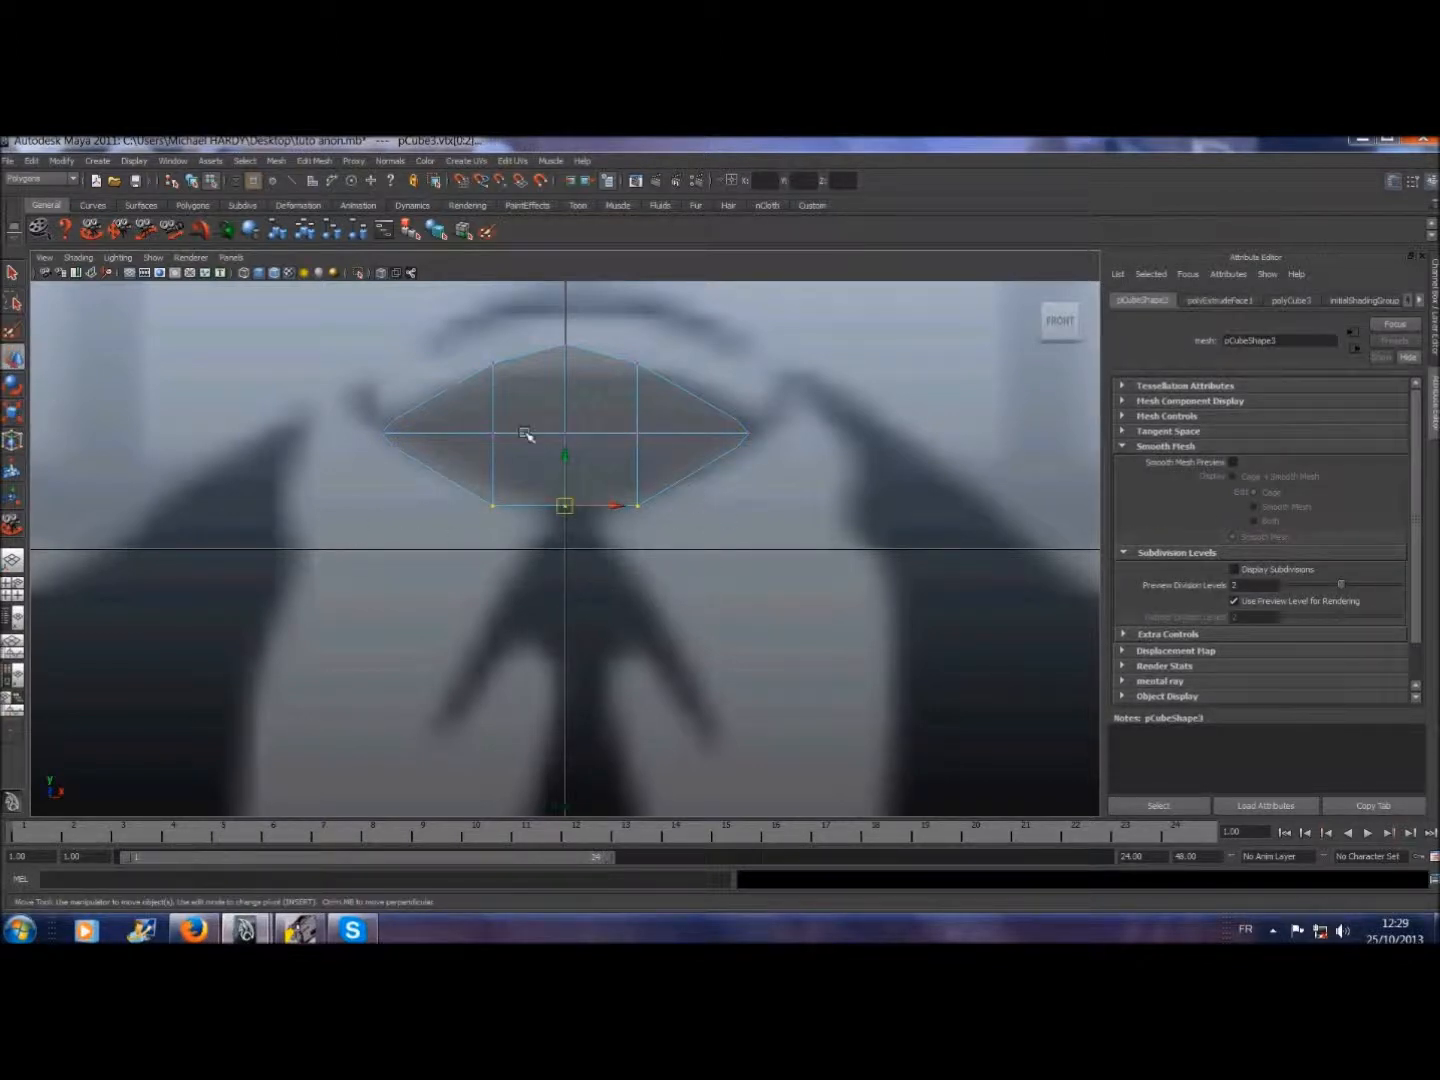
{"action": "left_click_drag", "start_coordinate": [572, 466], "coordinate": [568, 445]}
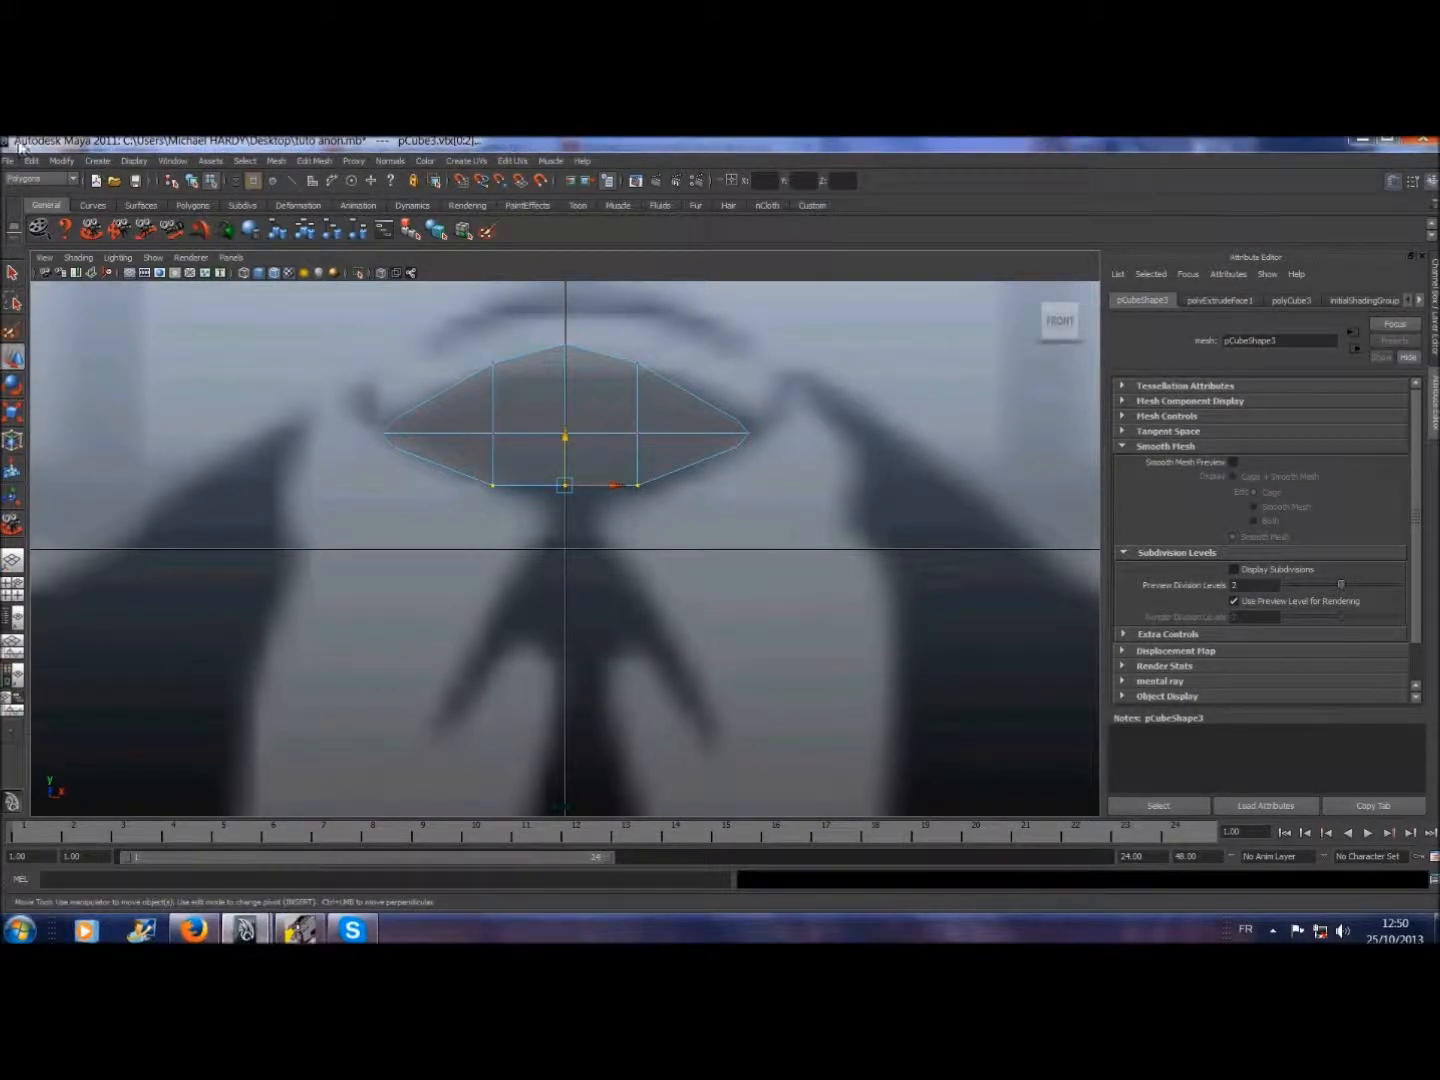
{"action": "left_click", "coordinate": [246, 161]}
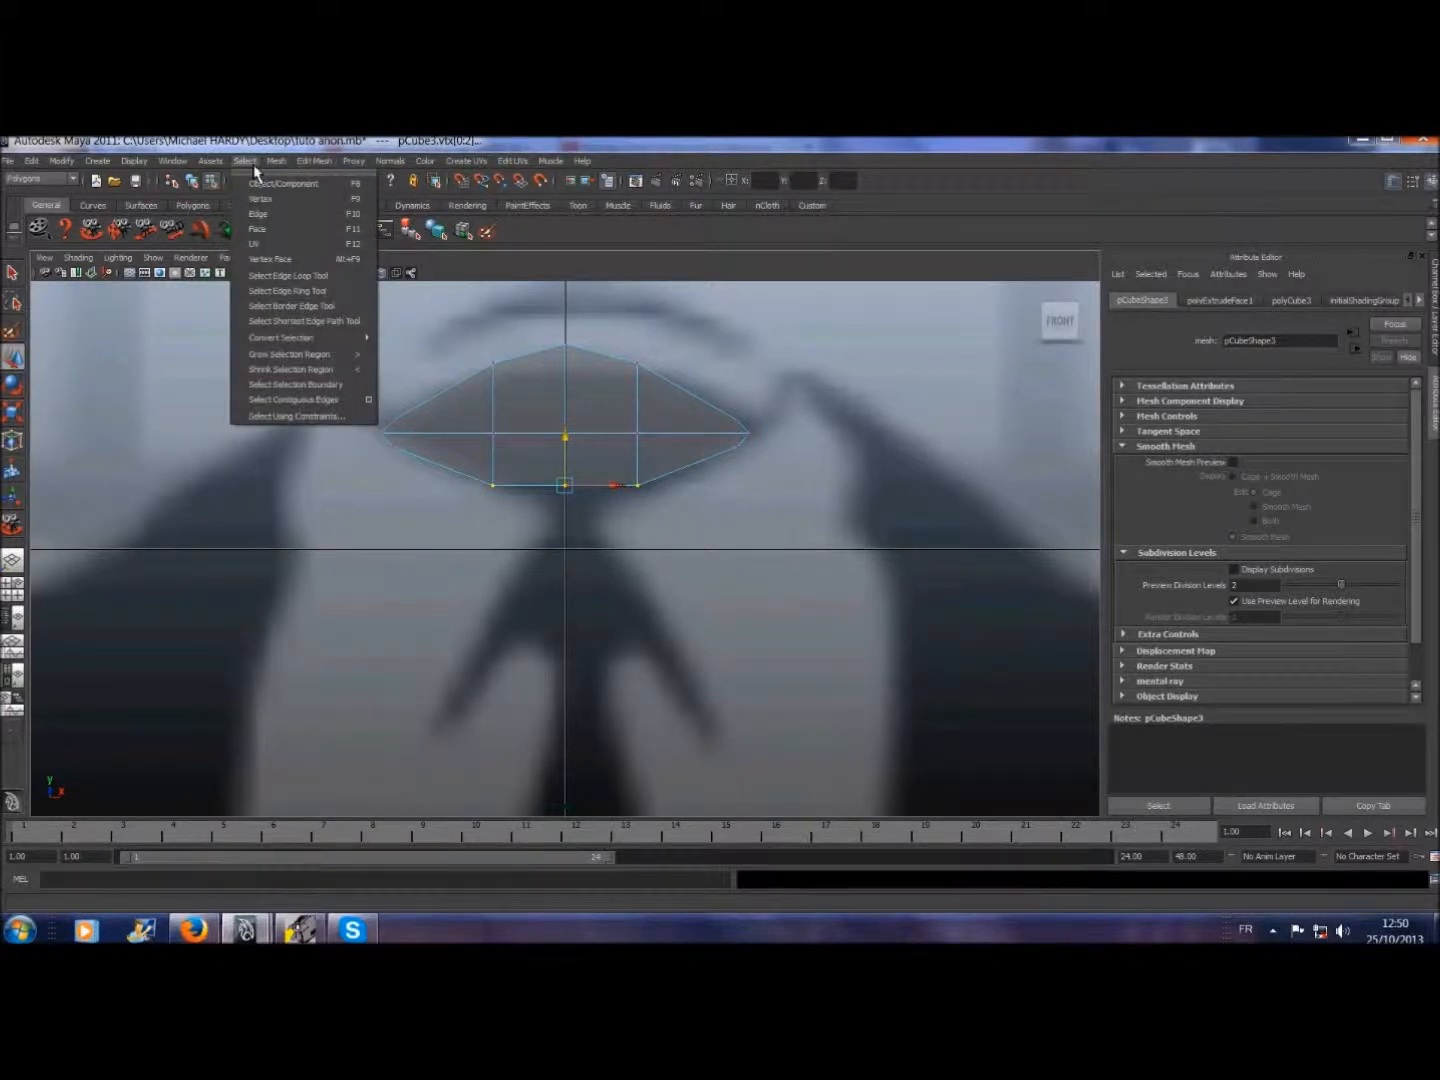
- In the perspective view, select the two middle faces on the underside of the collar shape
{"action": "left_click", "coordinate": [260, 180]}
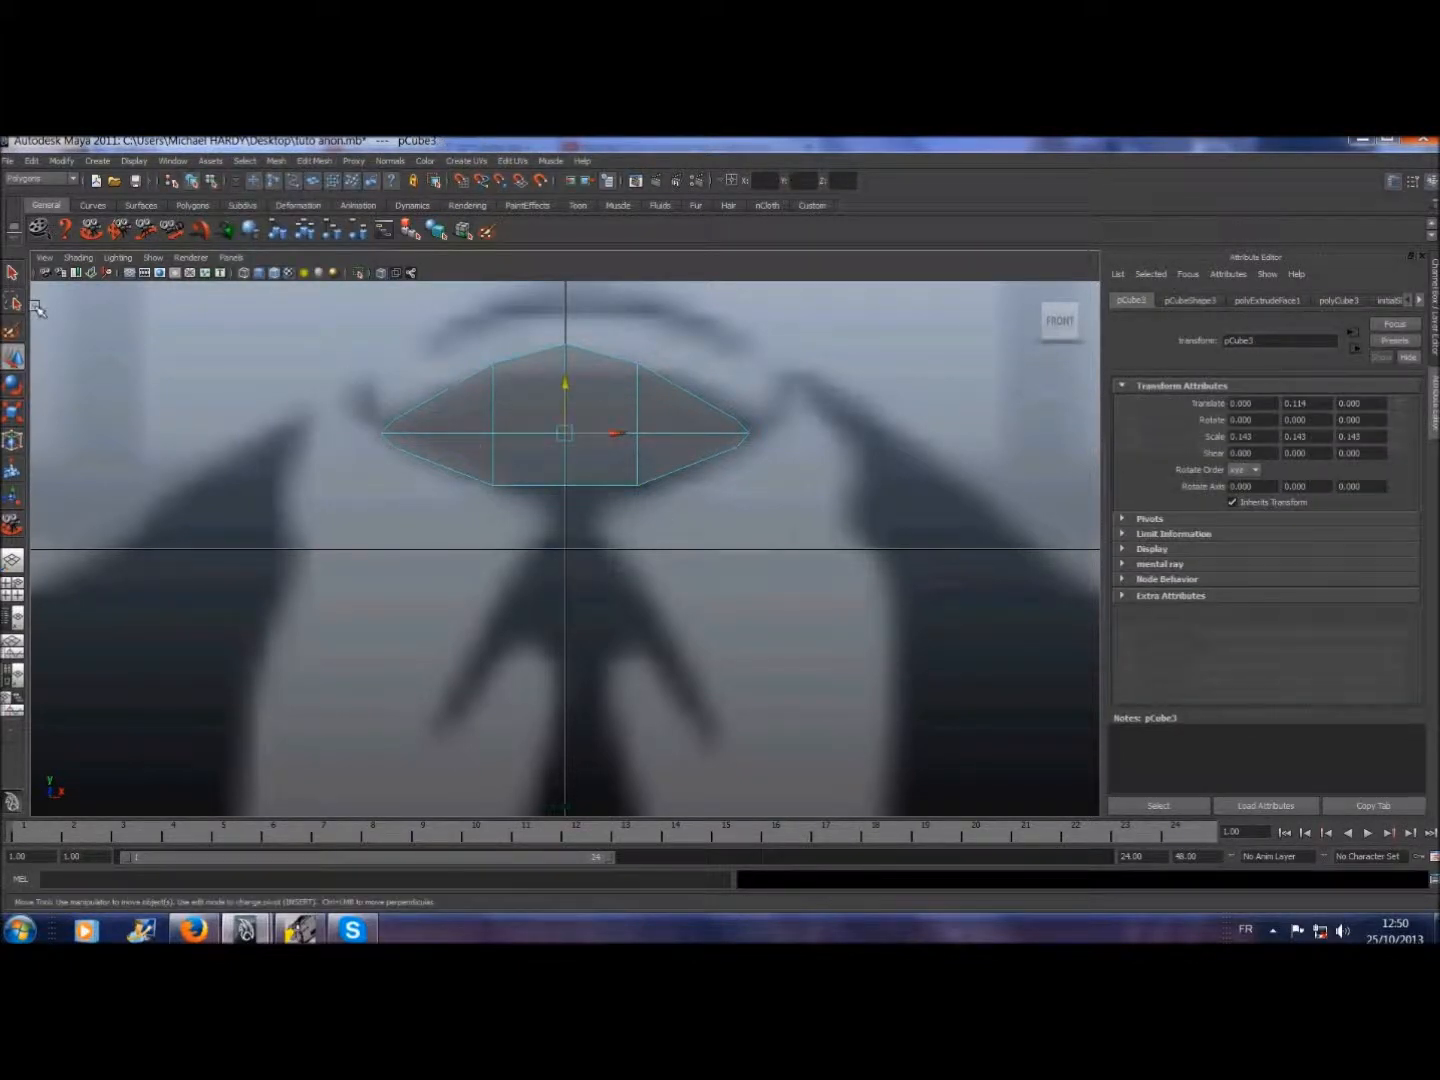
{"action": "left_click", "coordinate": [231, 258]}
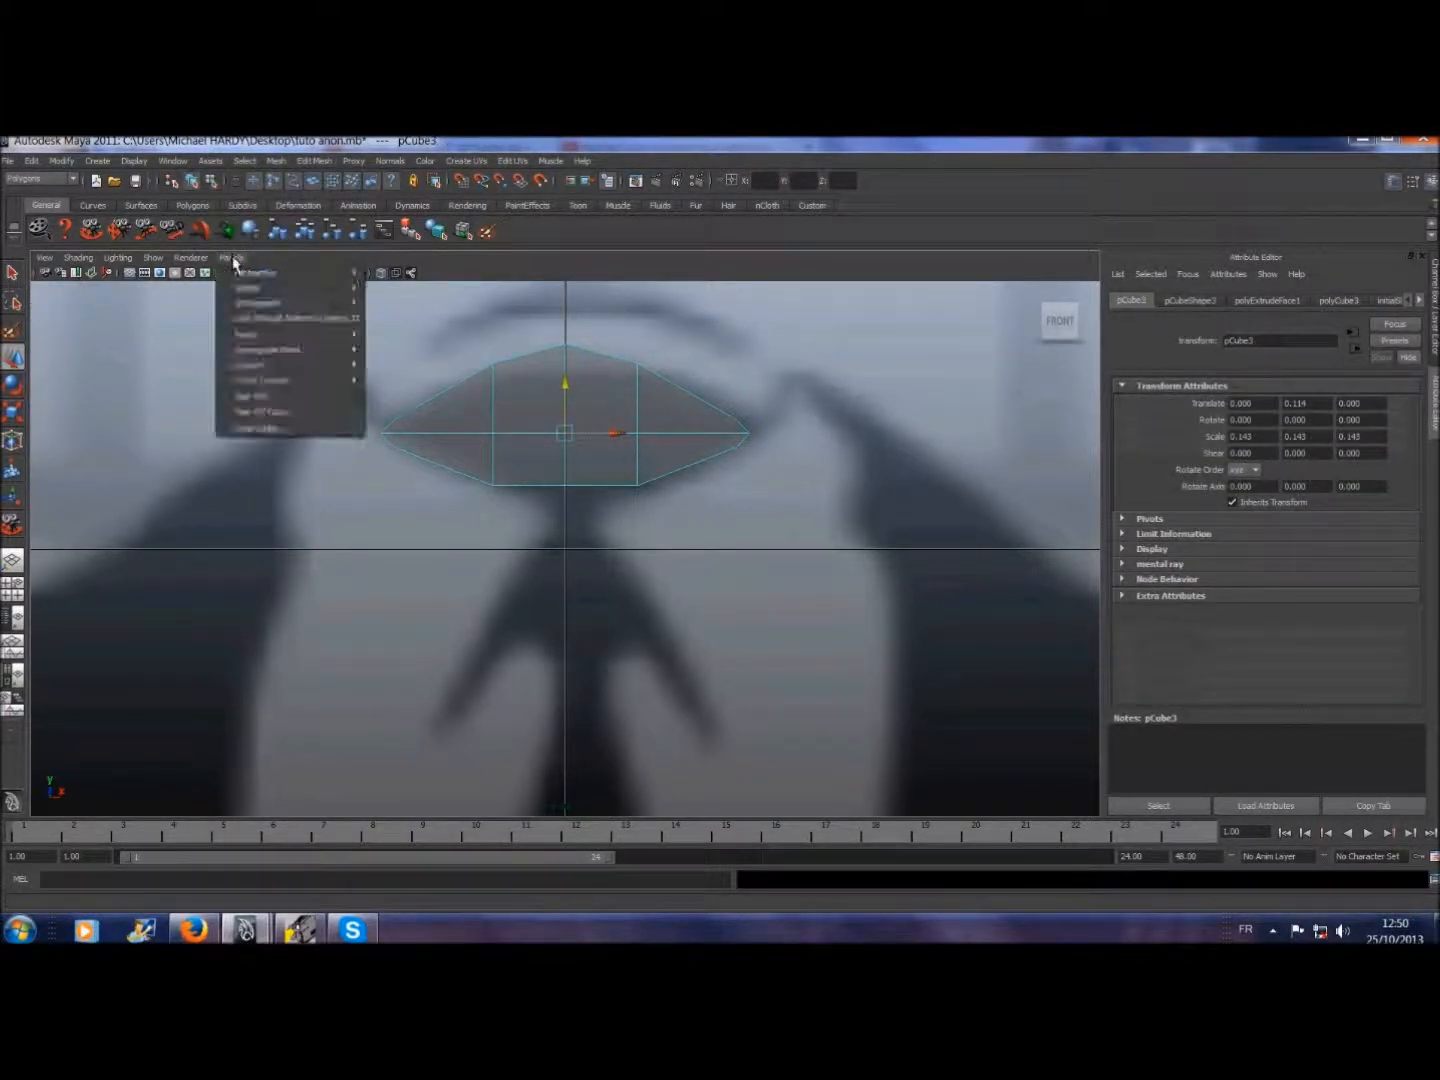
{"action": "mouse_move", "coordinate": [300, 272]}
{"action": "left_click", "coordinate": [388, 279]}
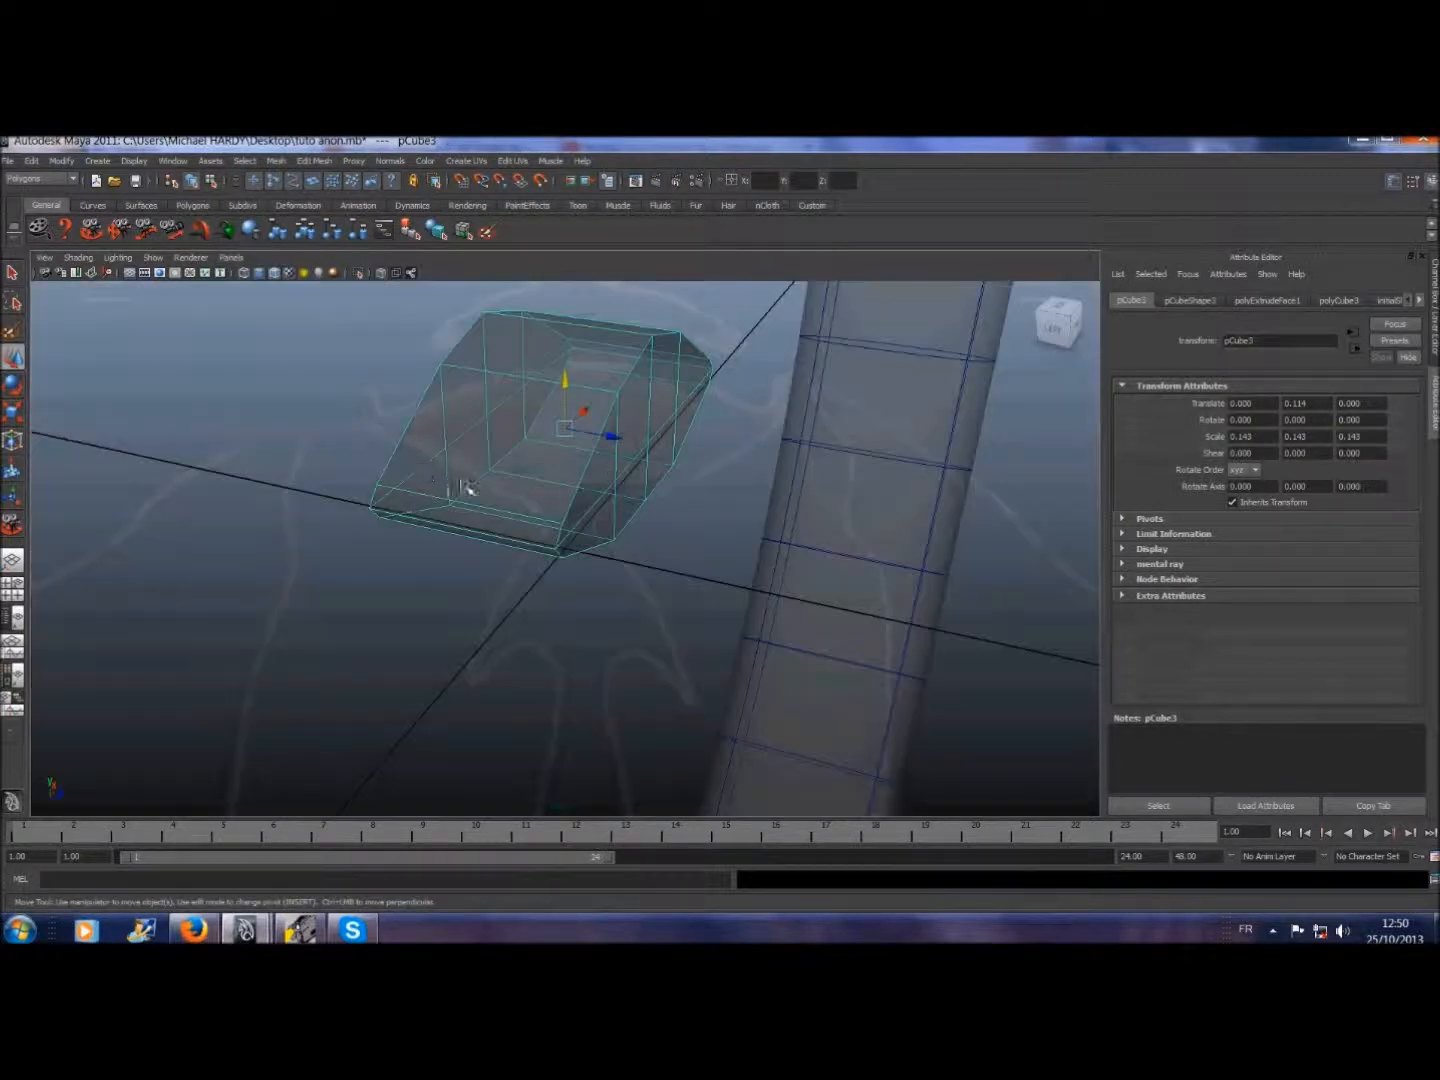
{"action": "left_click", "coordinate": [245, 161]}
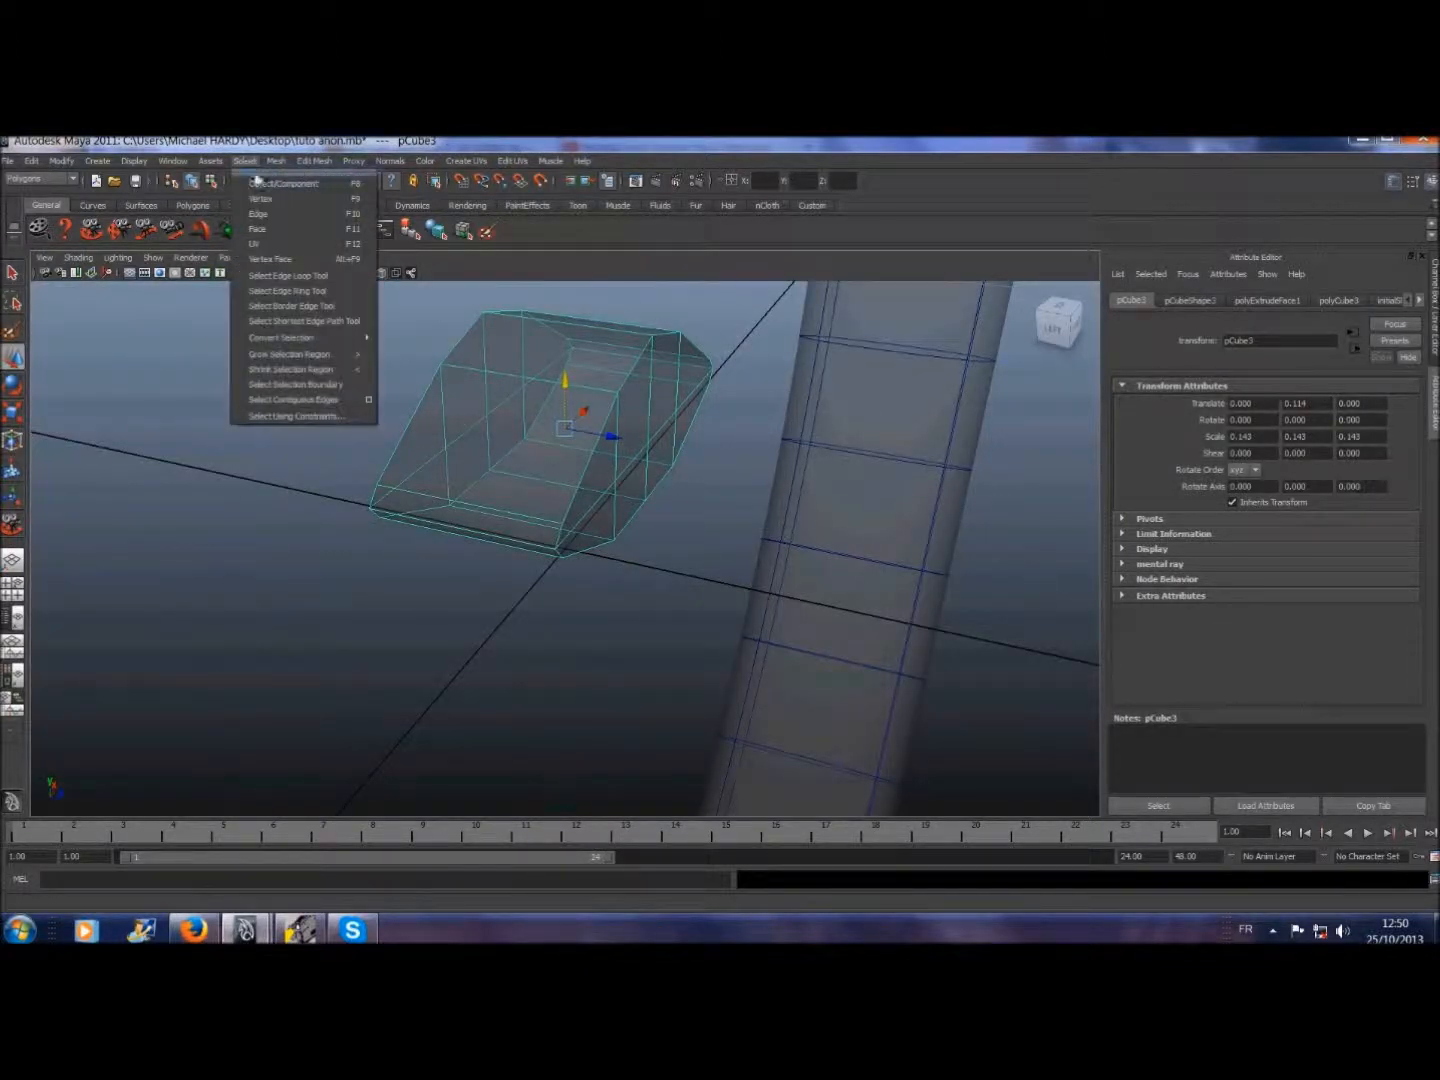
{"action": "left_click", "coordinate": [262, 231]}
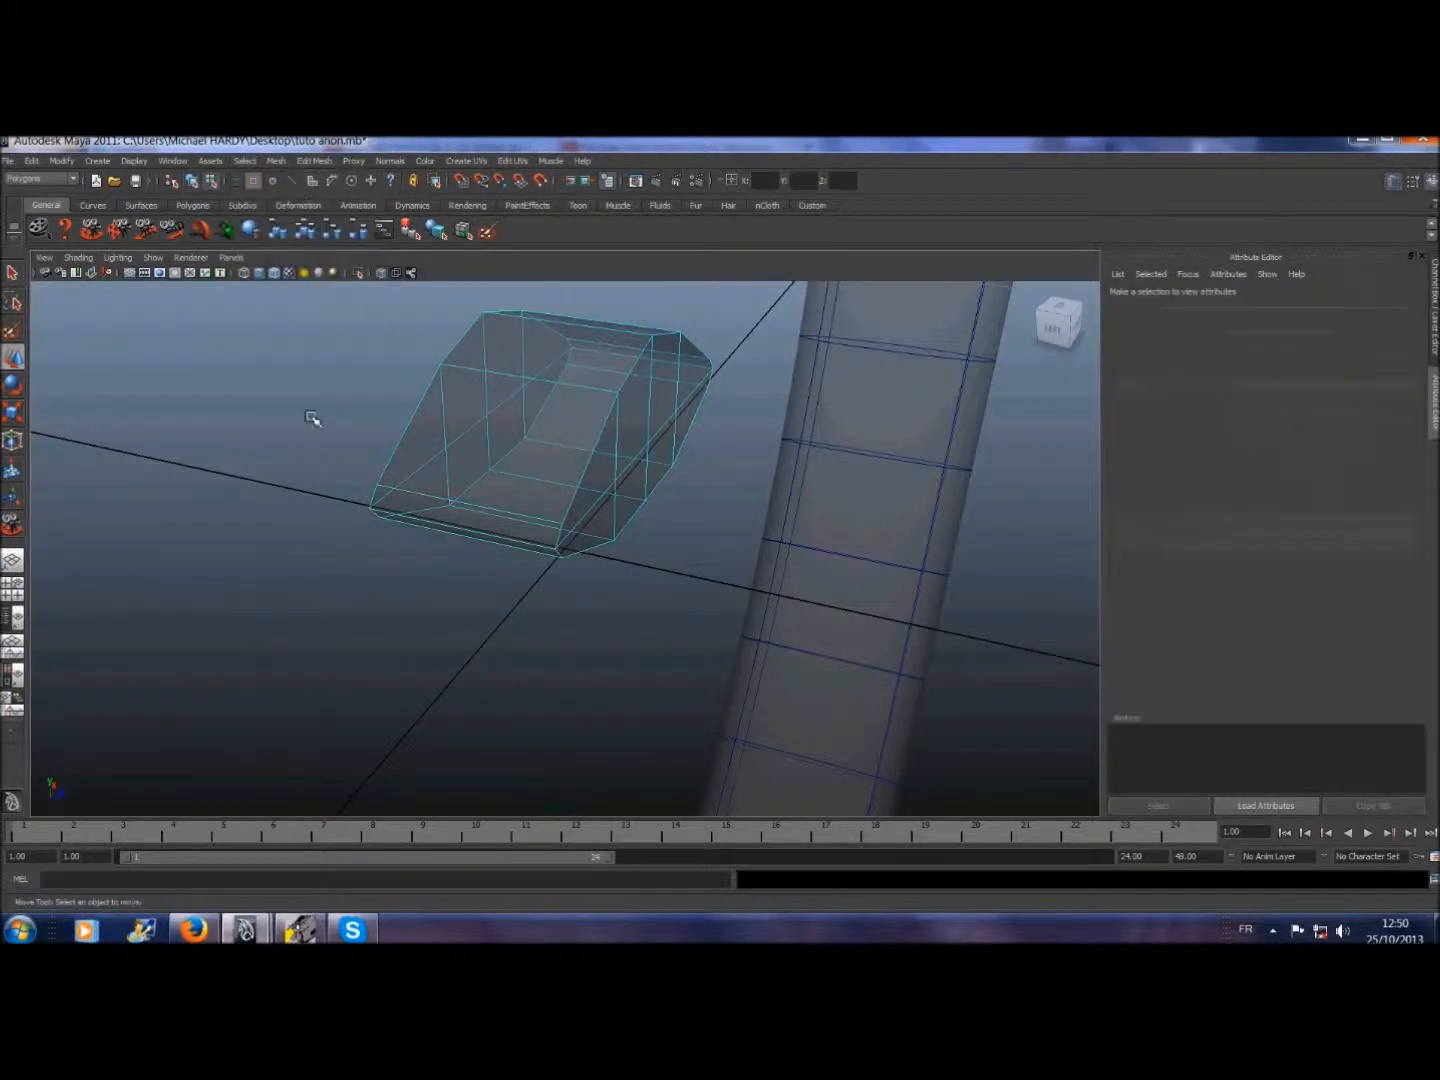
{"action": "left_click", "coordinate": [96, 233]}
{"action": "left_click_drag", "start_coordinate": [460, 498], "coordinate": [272, 377]}
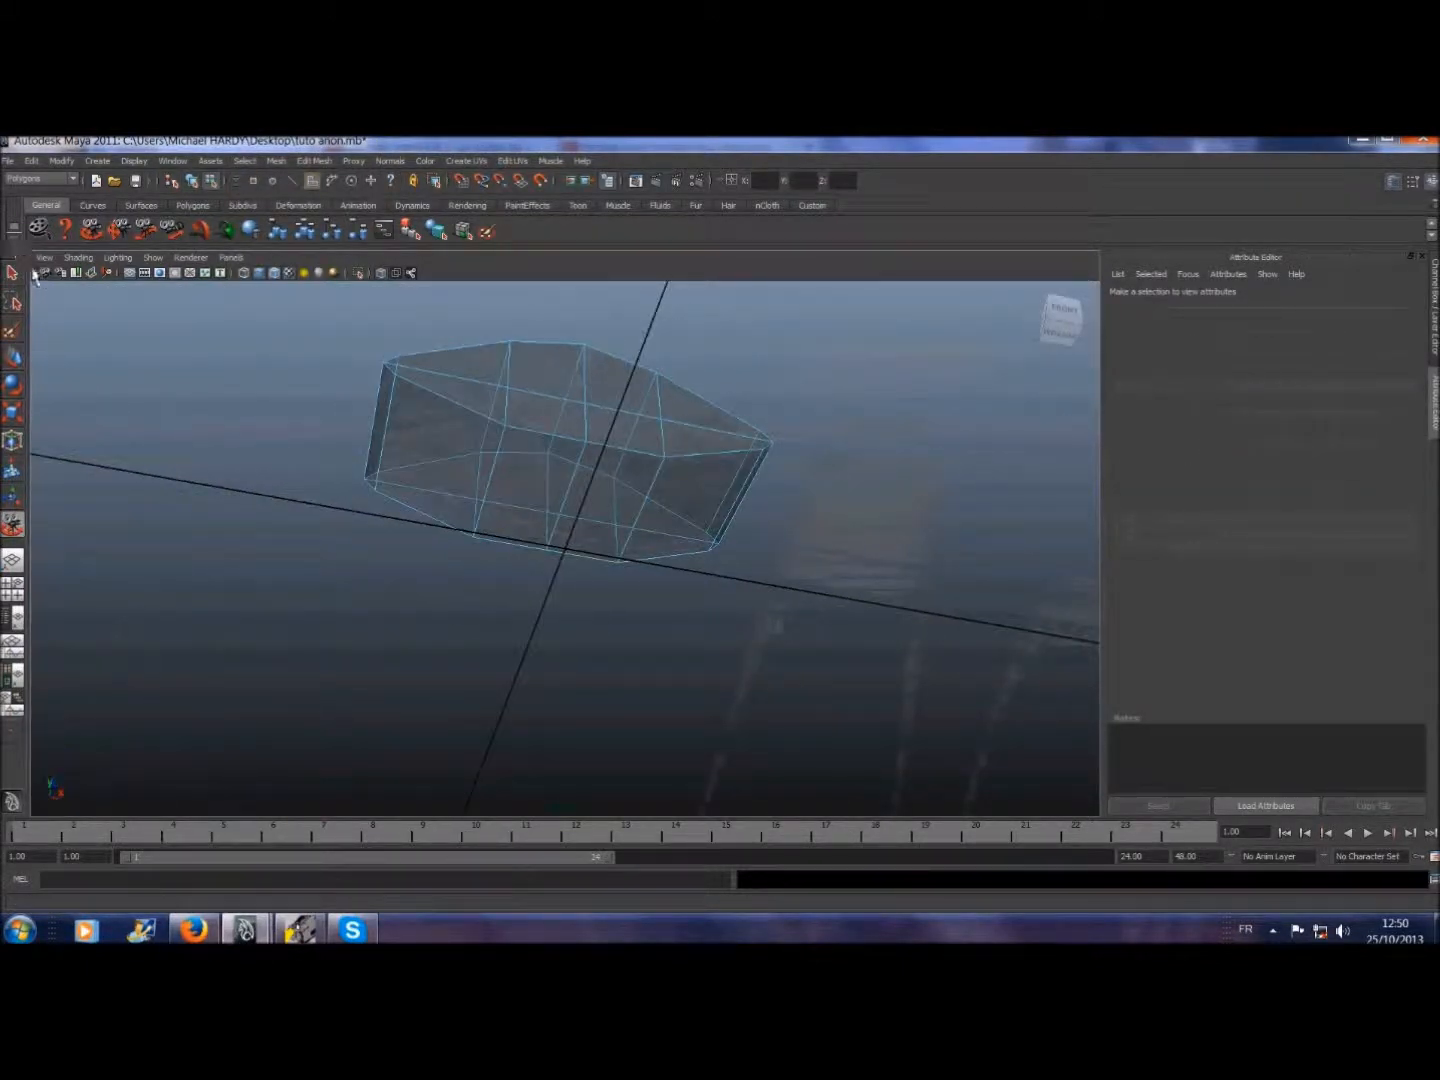
{"action": "left_click", "coordinate": [13, 272]}
{"action": "left_click", "coordinate": [516, 462]}
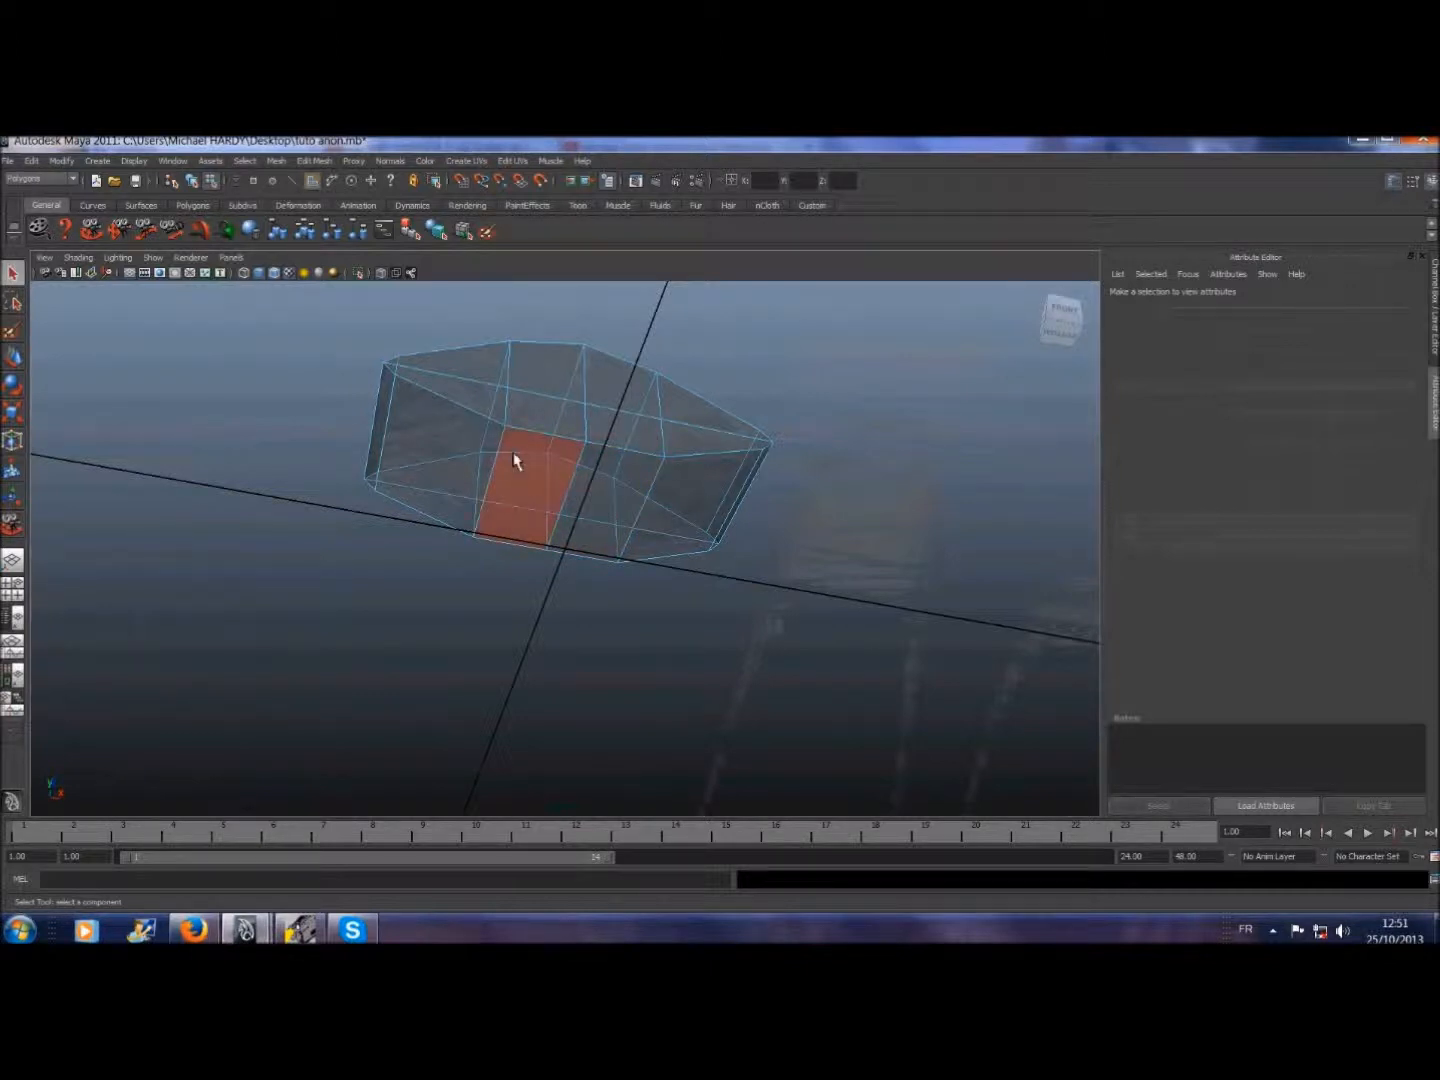
{"action": "left_click", "coordinate": [516, 462]}
{"action": "left_click", "coordinate": [627, 482], "text": "shift"}
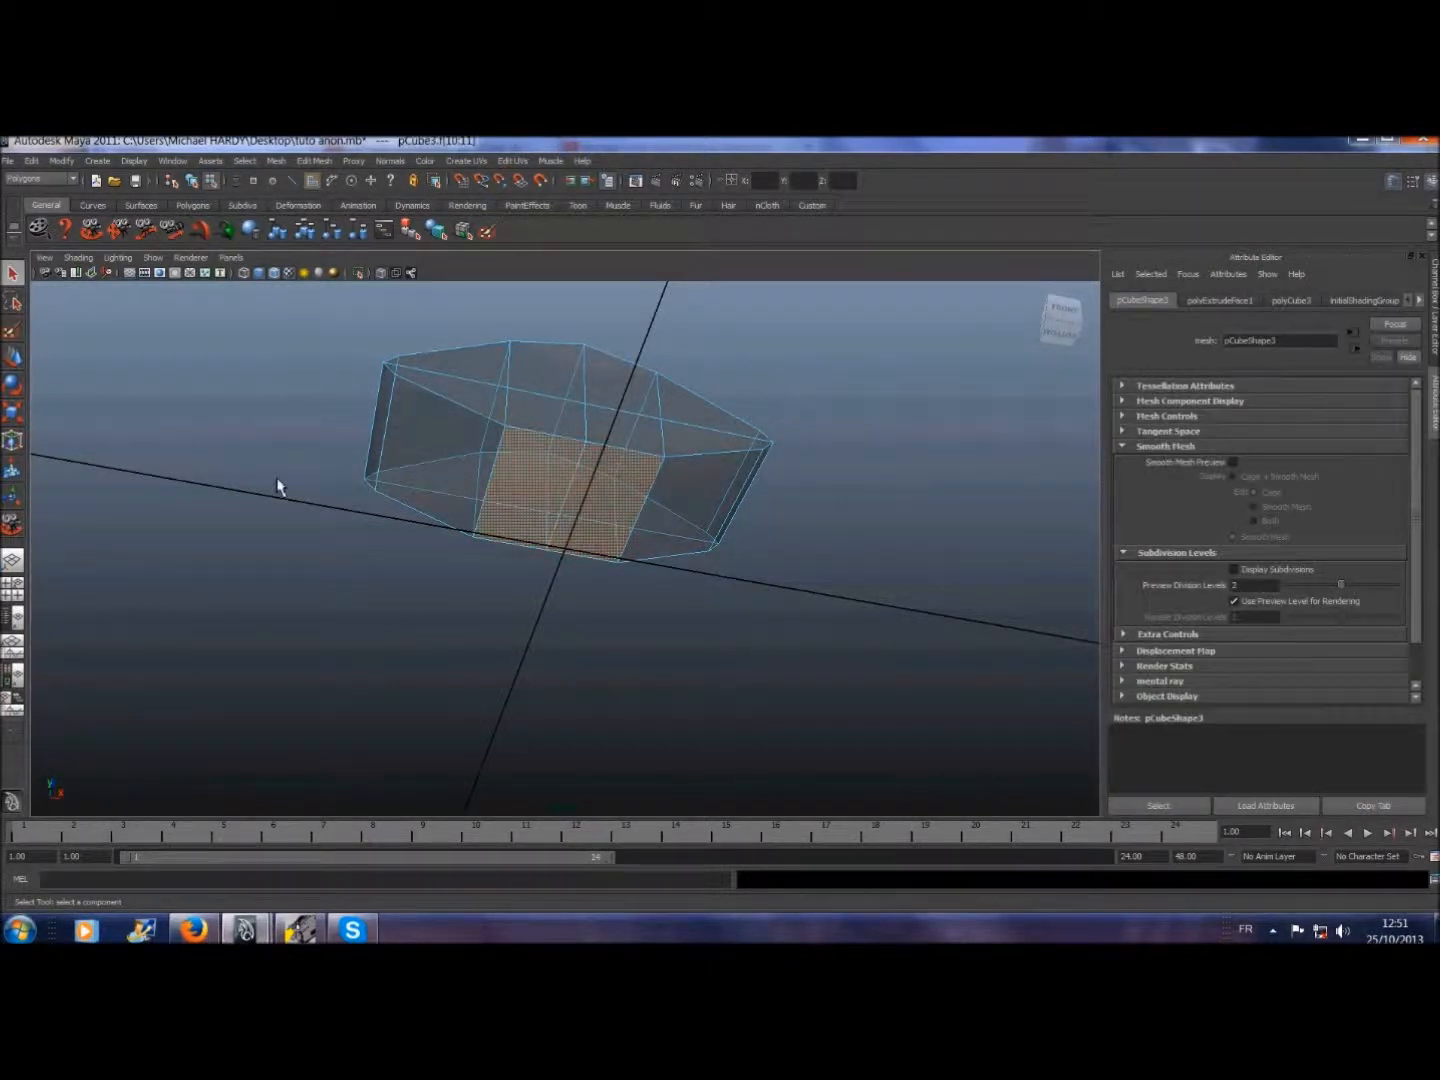
- In the front view, extrude the two selected bottom faces downward about 0.017 and scale them horizontally to about half their width
{"action": "left_click", "coordinate": [233, 259]}
{"action": "mouse_move", "coordinate": [300, 299]}
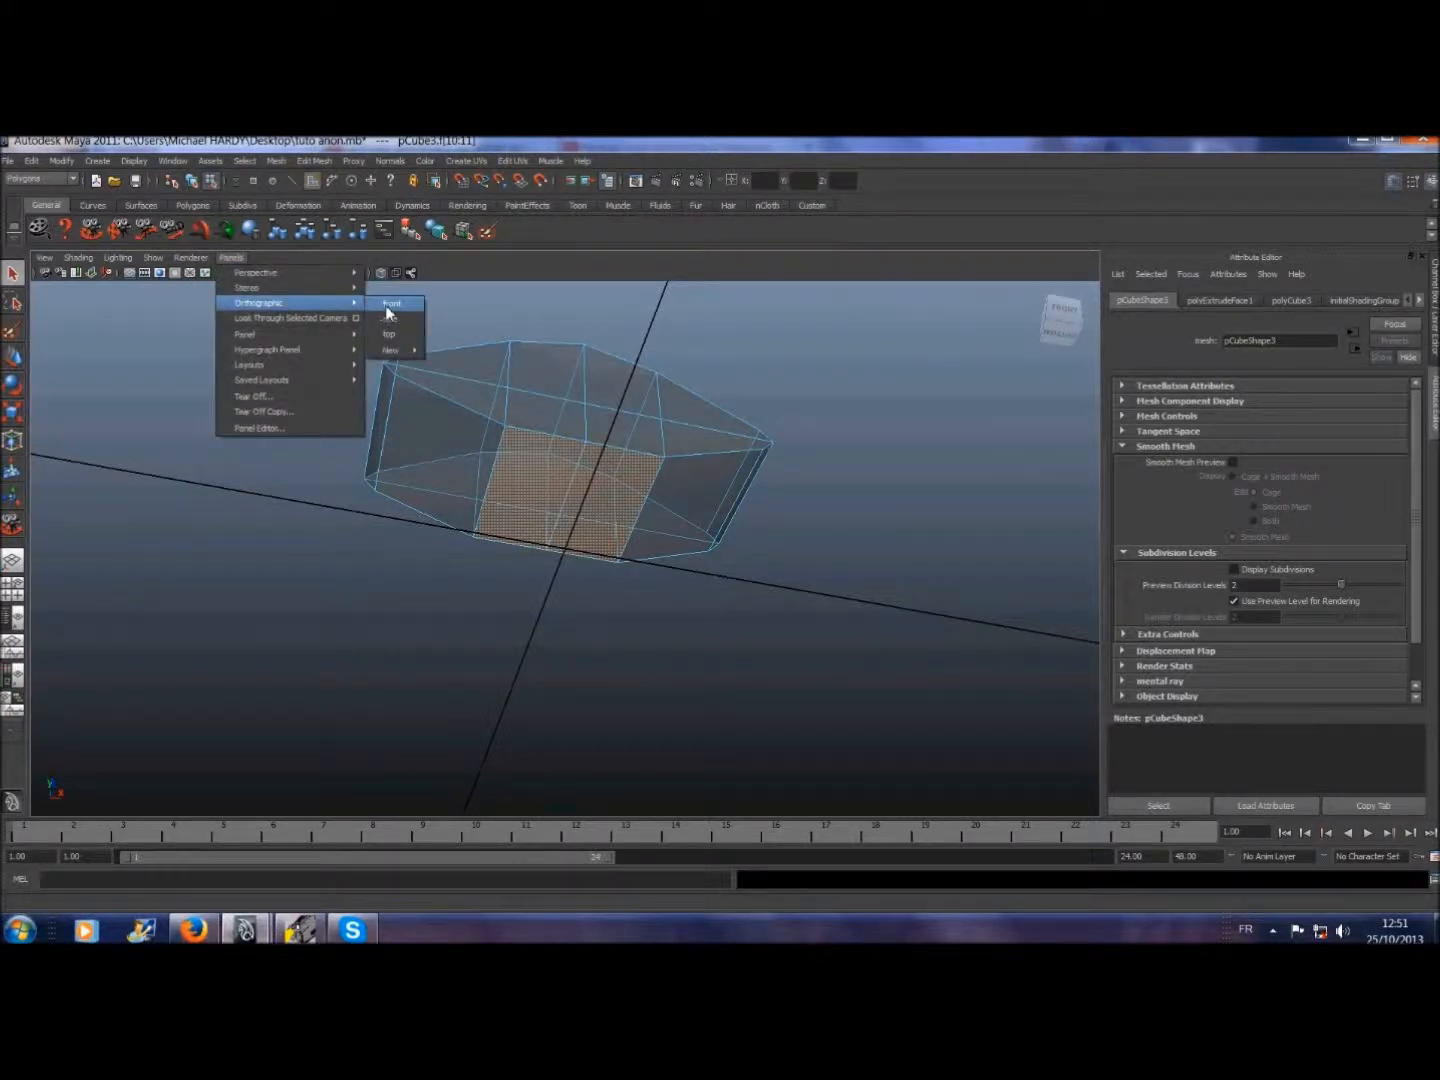
{"action": "left_click", "coordinate": [385, 305]}
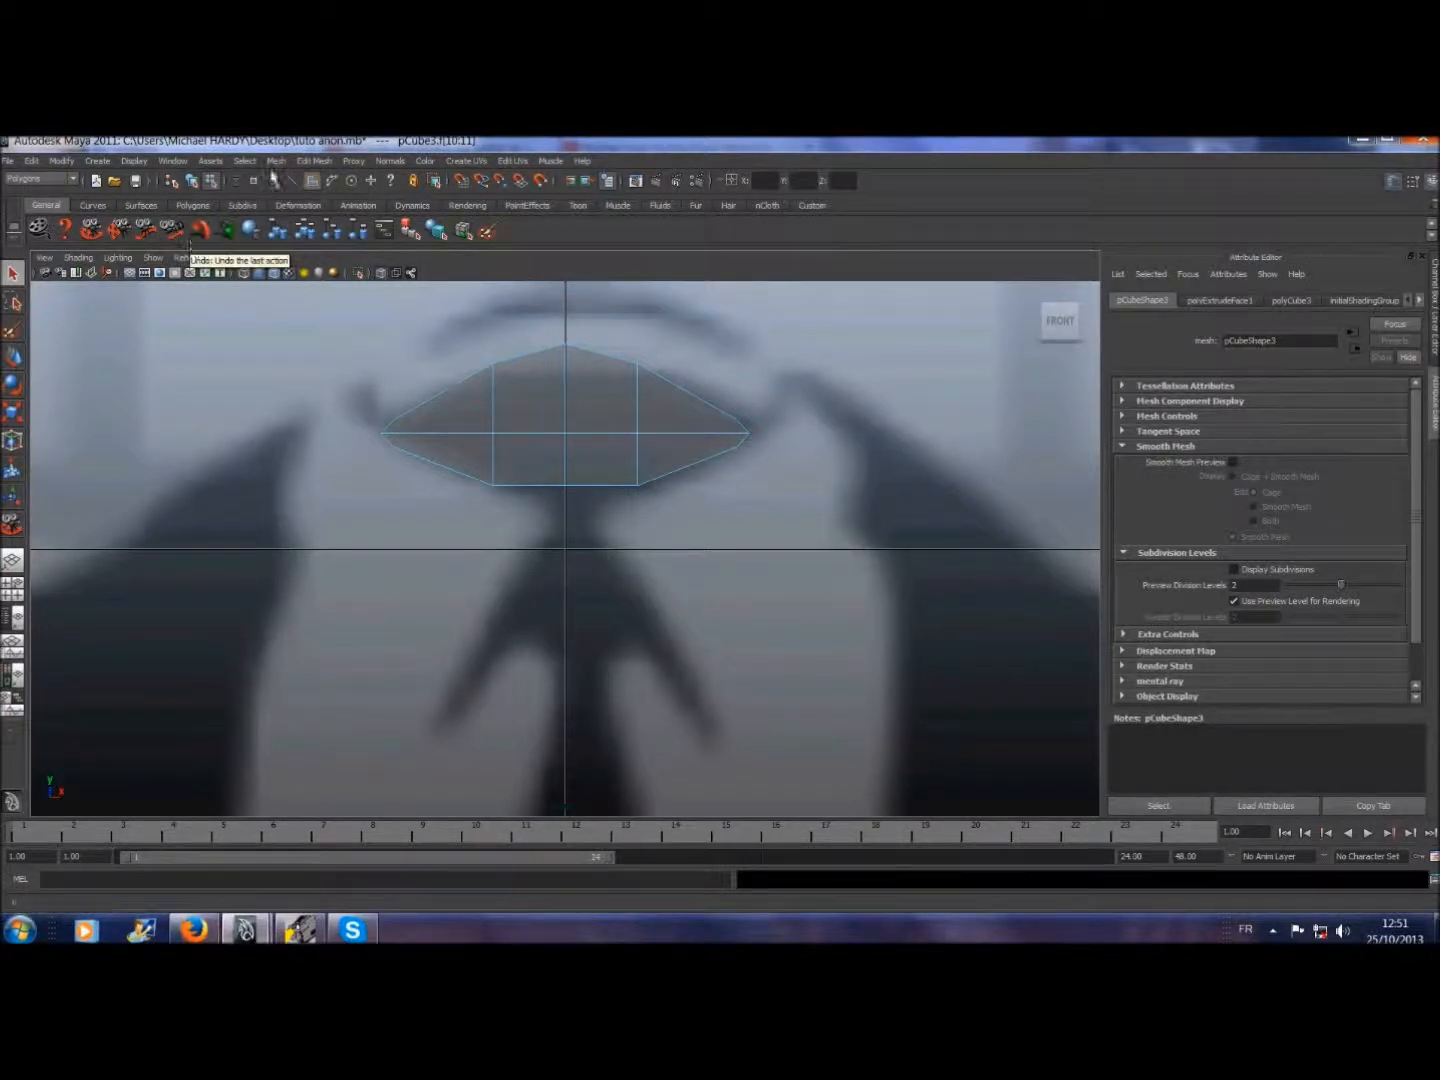
{"action": "left_click", "coordinate": [314, 160]}
{"action": "left_click", "coordinate": [320, 208]}
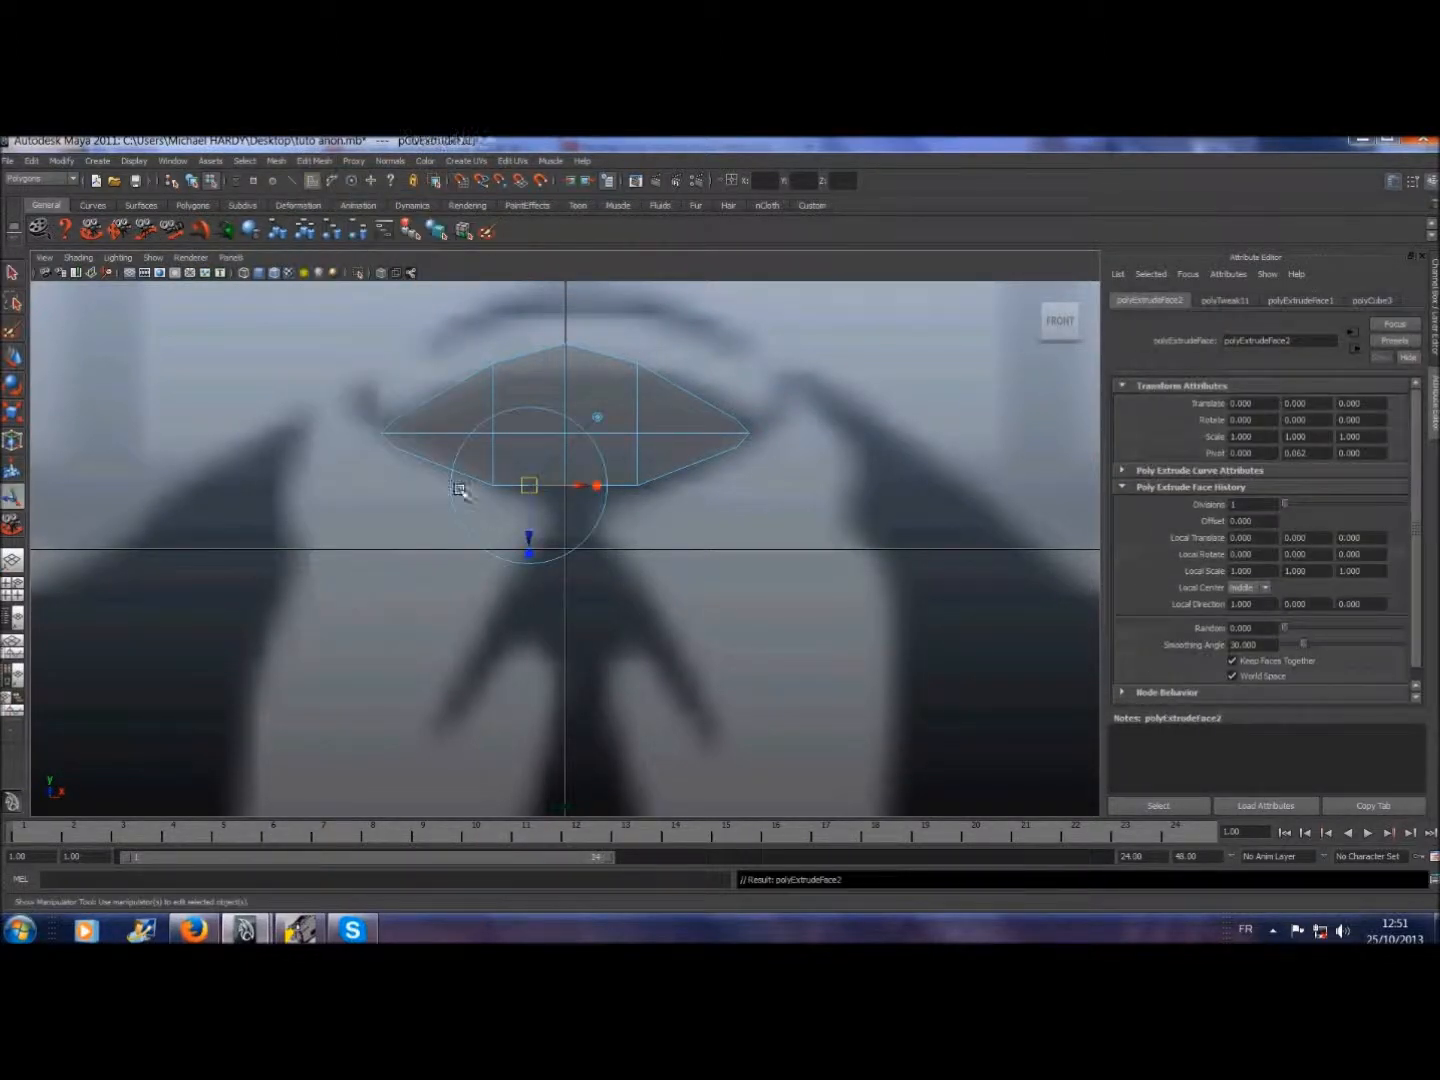
{"action": "left_click_drag", "start_coordinate": [533, 538], "coordinate": [535, 555]}
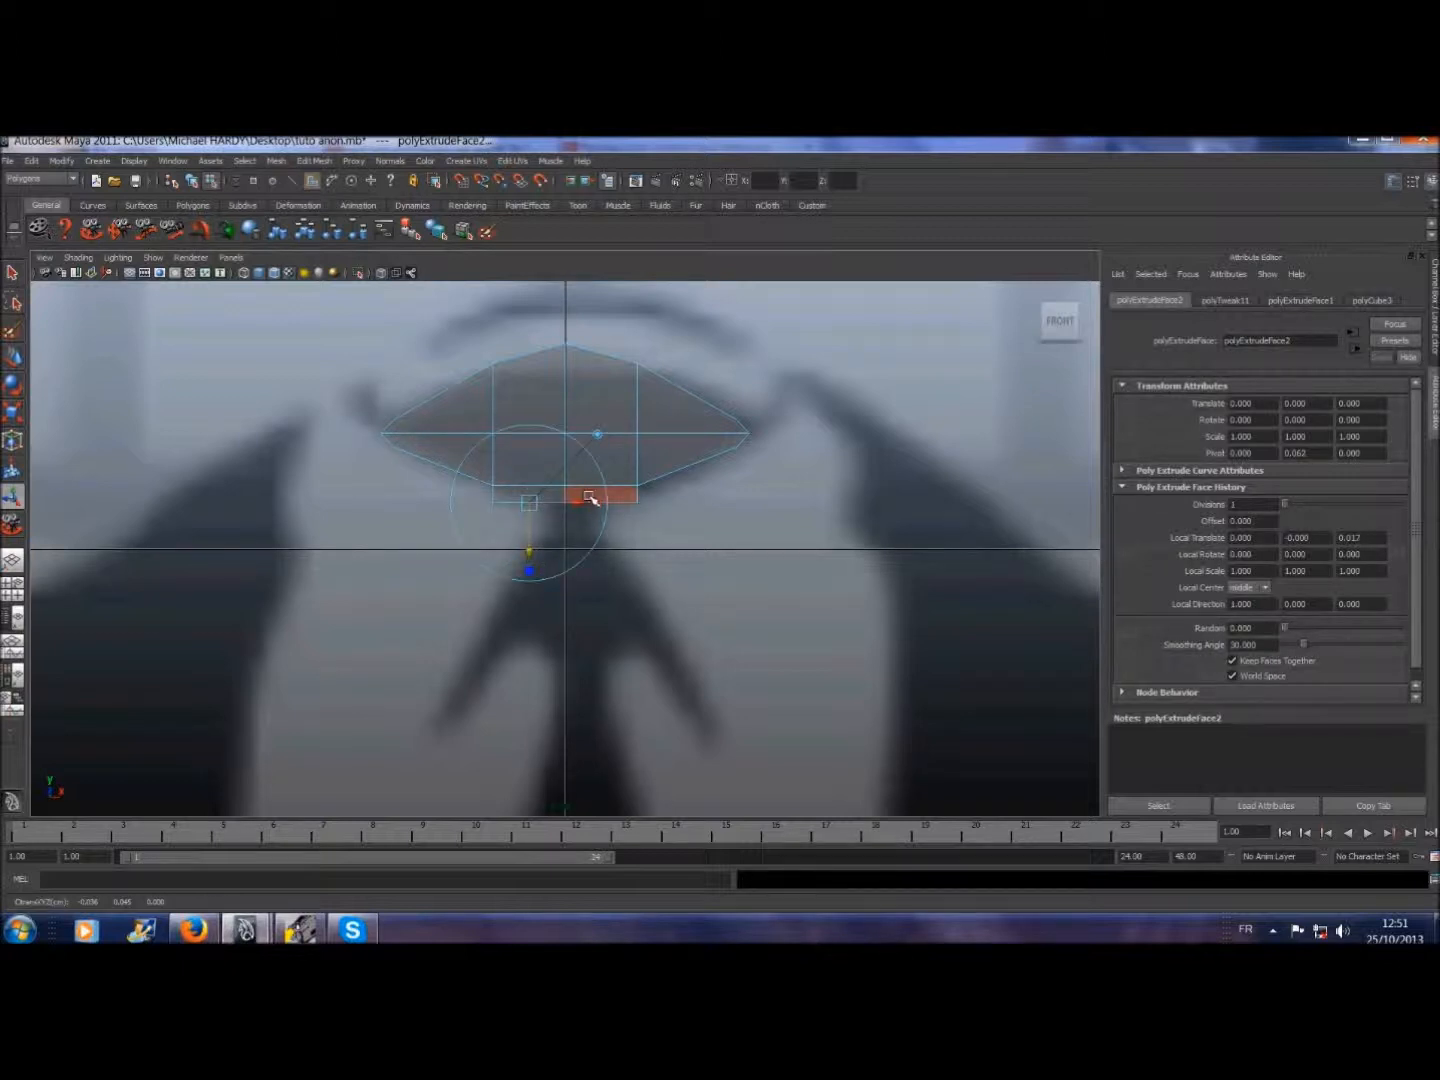
{"action": "left_click_drag", "start_coordinate": [596, 505], "coordinate": [532, 503]}
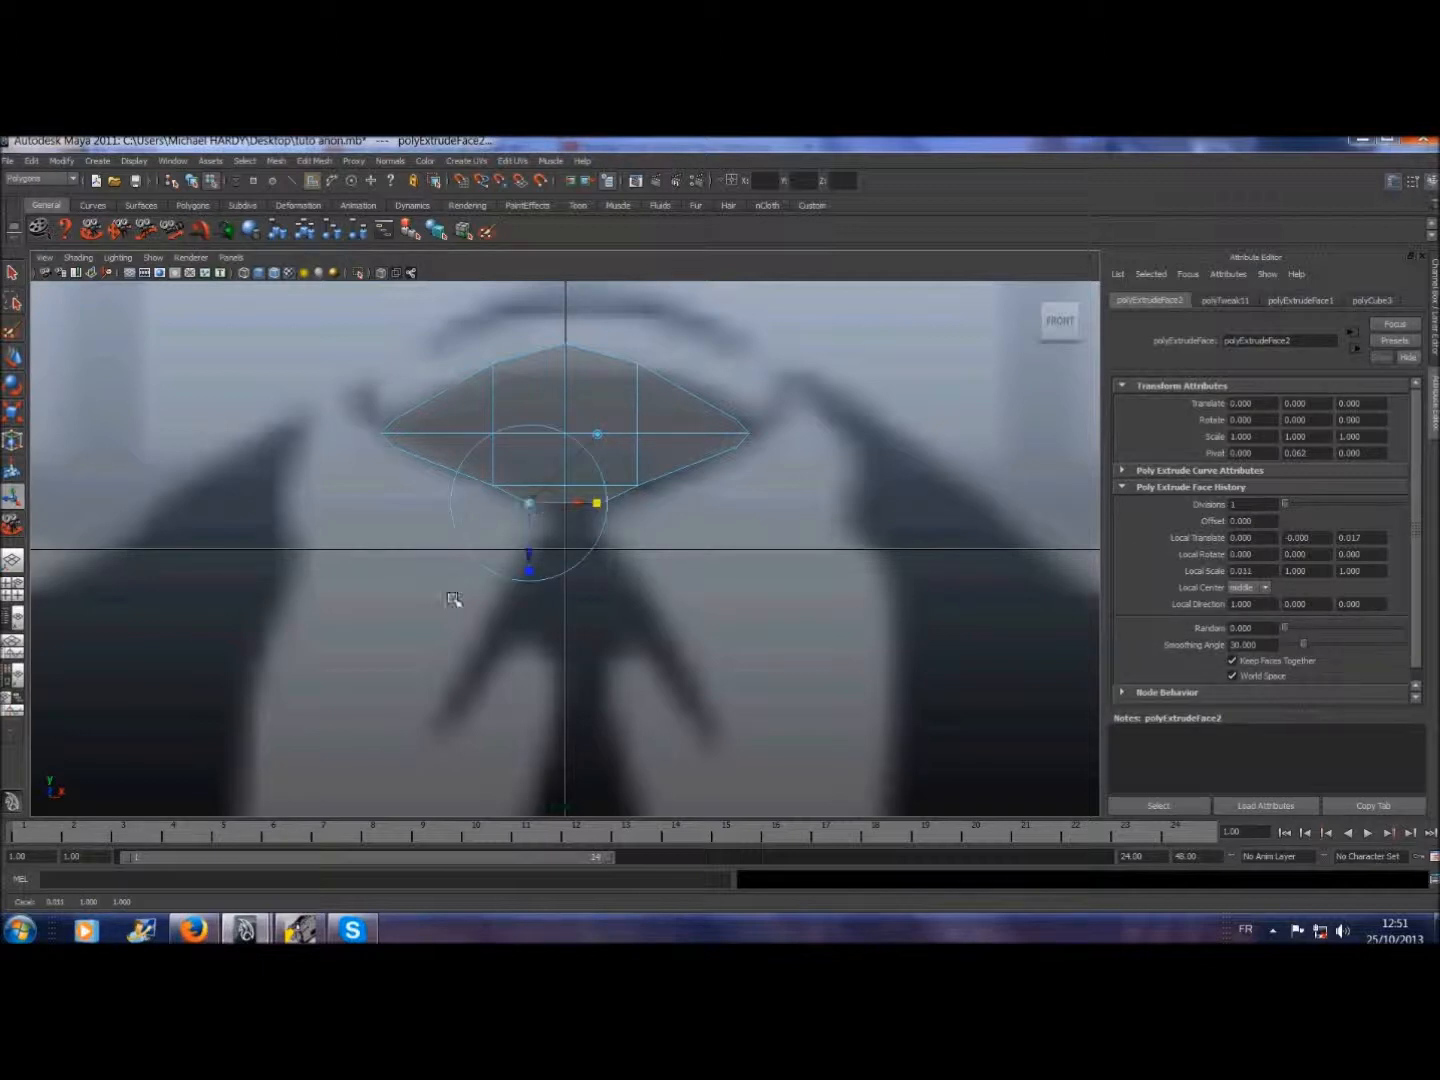
- Extrude the narrowed bottom faces down another 0.015 or so and scale them slightly narrower to form the tie knot's neck
{"action": "left_click", "coordinate": [314, 160]}
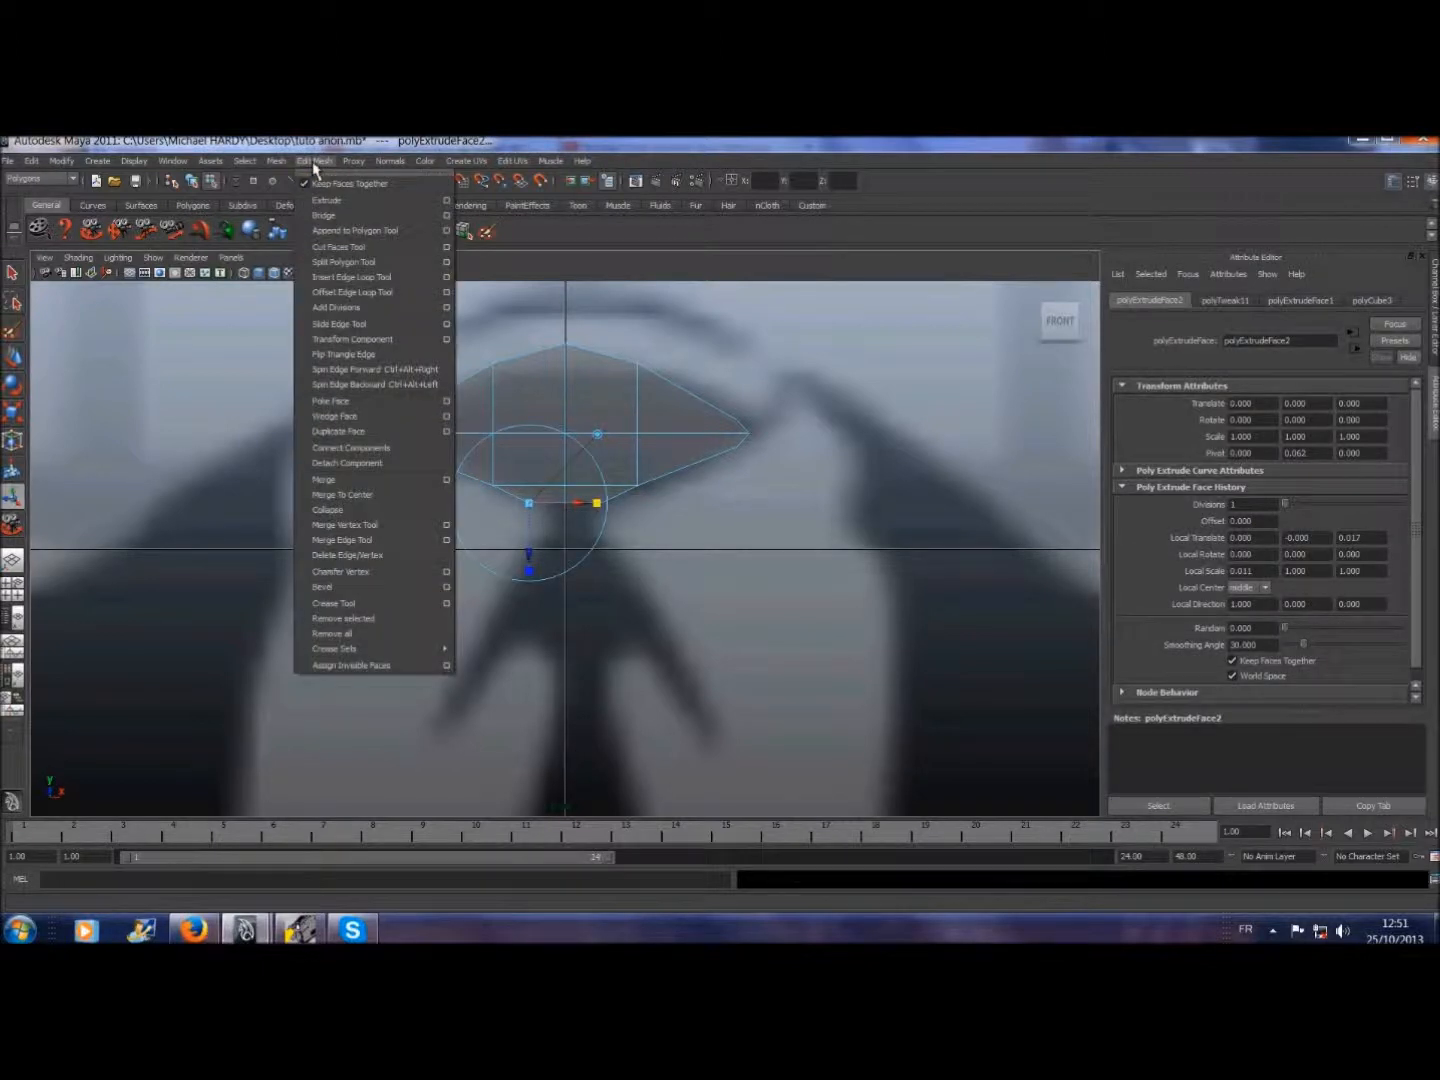
{"action": "left_click", "coordinate": [320, 203]}
{"action": "left_click_drag", "start_coordinate": [553, 548], "coordinate": [548, 567]}
{"action": "left_click_drag", "start_coordinate": [618, 520], "coordinate": [617, 521]}
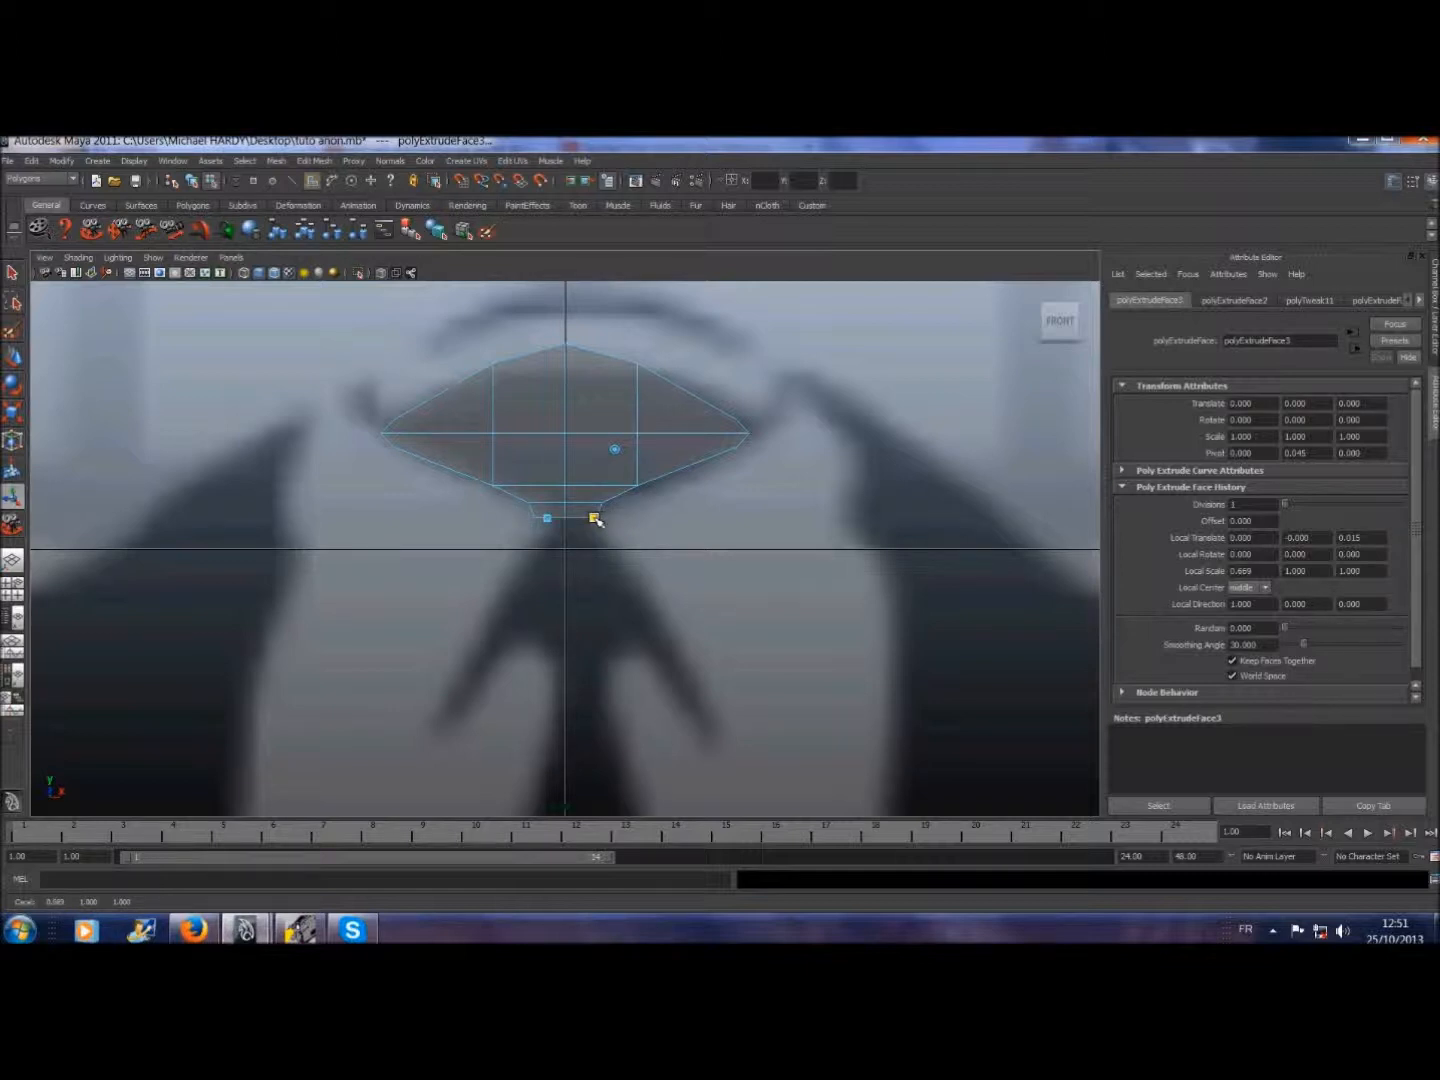
{"action": "left_click_drag", "start_coordinate": [586, 519], "coordinate": [586, 519]}
- Extrude the neck's bottom faces straight down about 0.016 without changing their width
{"action": "left_click", "coordinate": [312, 161]}
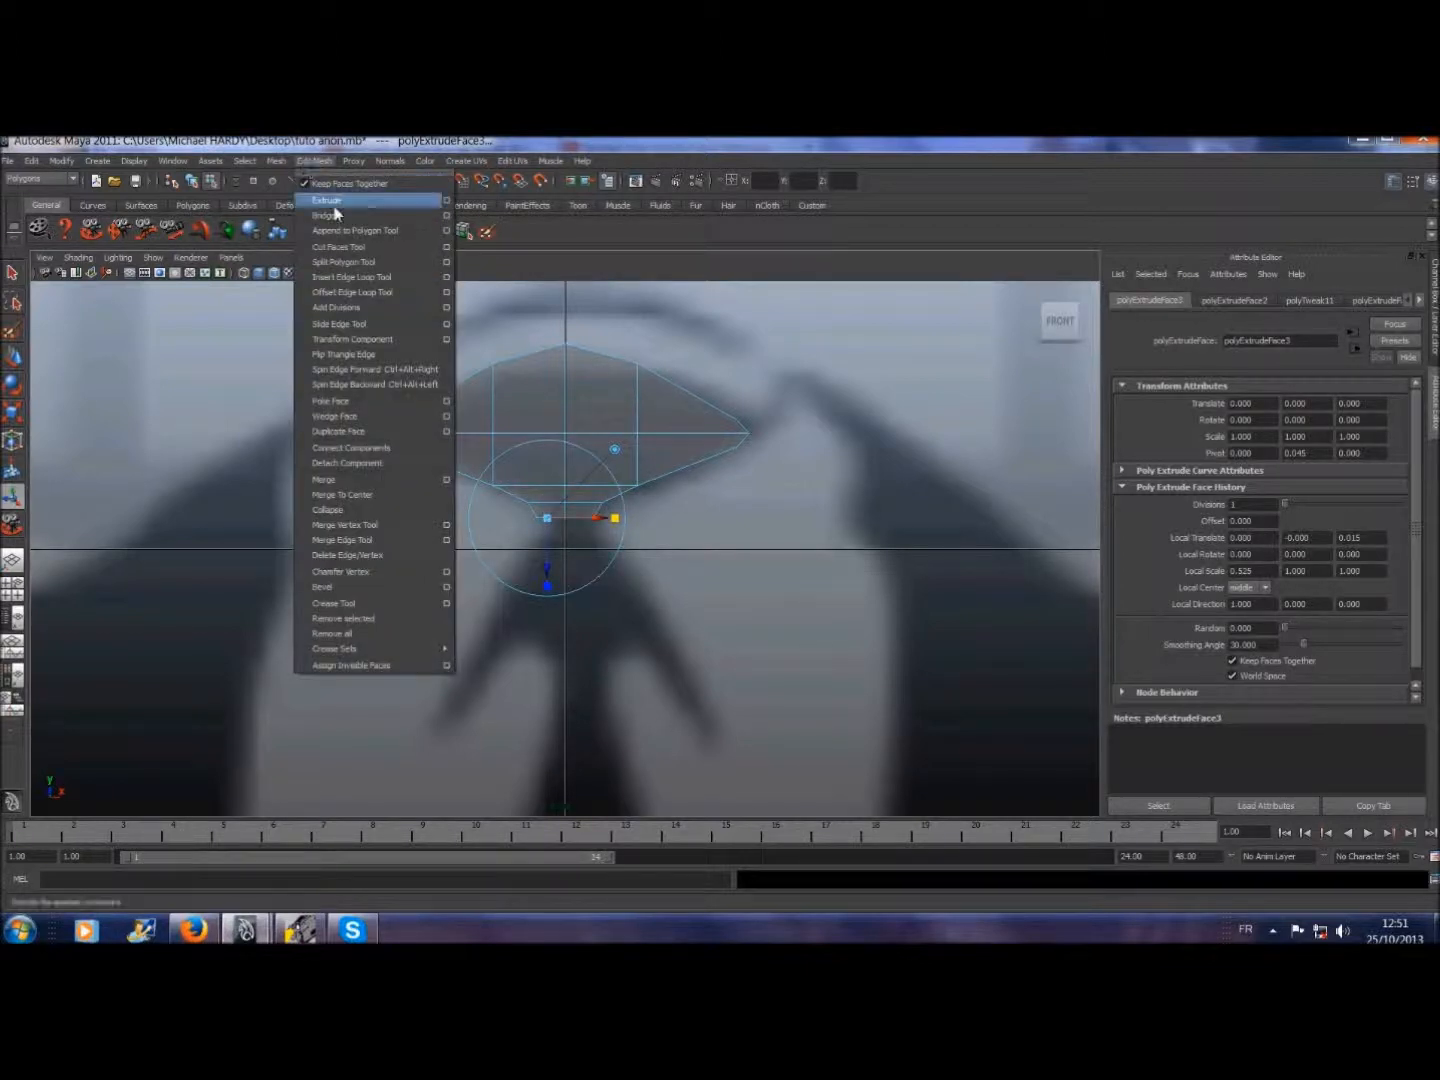
{"action": "left_click", "coordinate": [335, 204]}
{"action": "left_click_drag", "start_coordinate": [555, 566], "coordinate": [555, 577]}
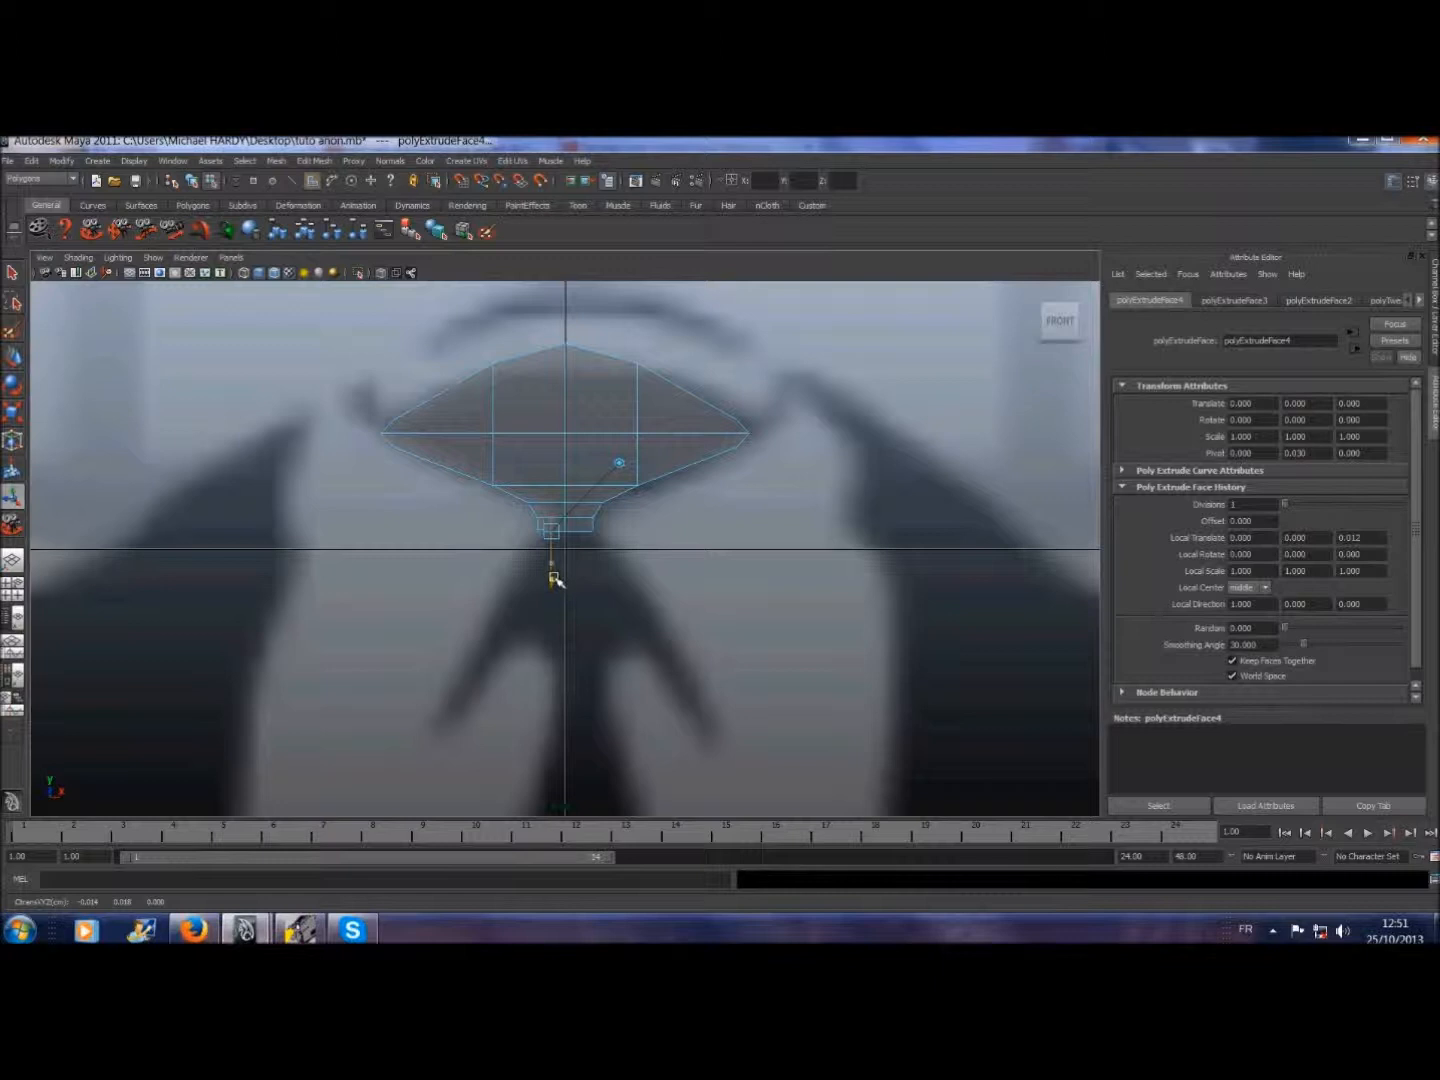
{"action": "left_click_drag", "start_coordinate": [555, 579], "coordinate": [553, 585]}
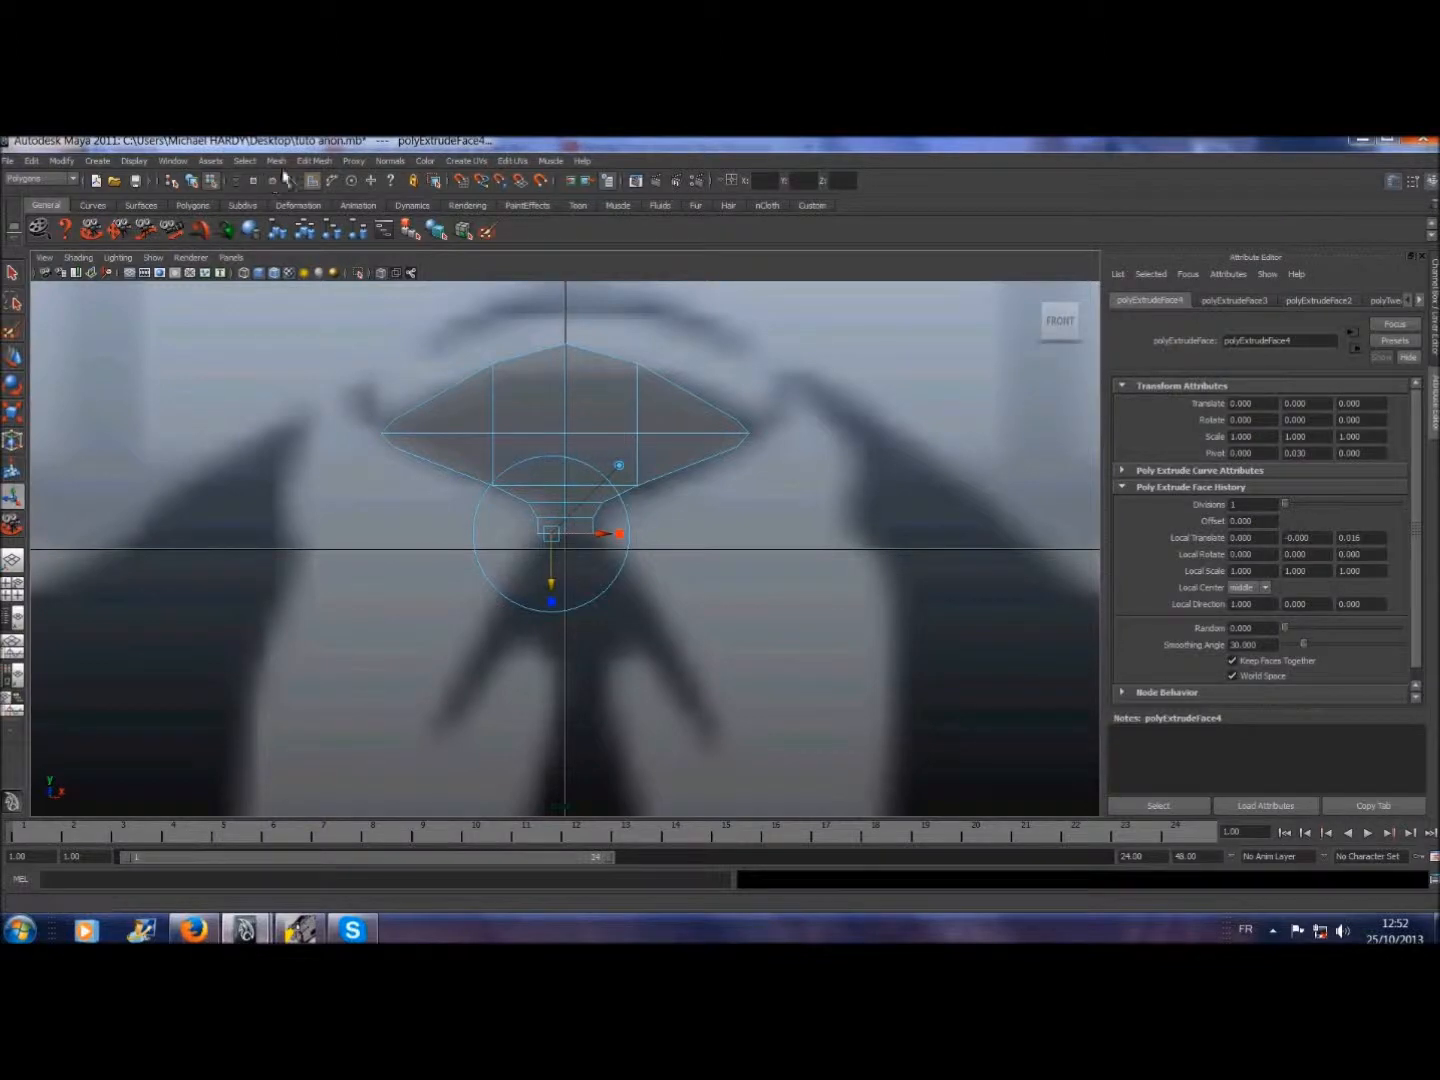
- Extrude the bottom faces down about 0.097 to form the long section over the dark fork below the knot
{"action": "left_click", "coordinate": [314, 160]}
{"action": "left_click", "coordinate": [320, 184]}
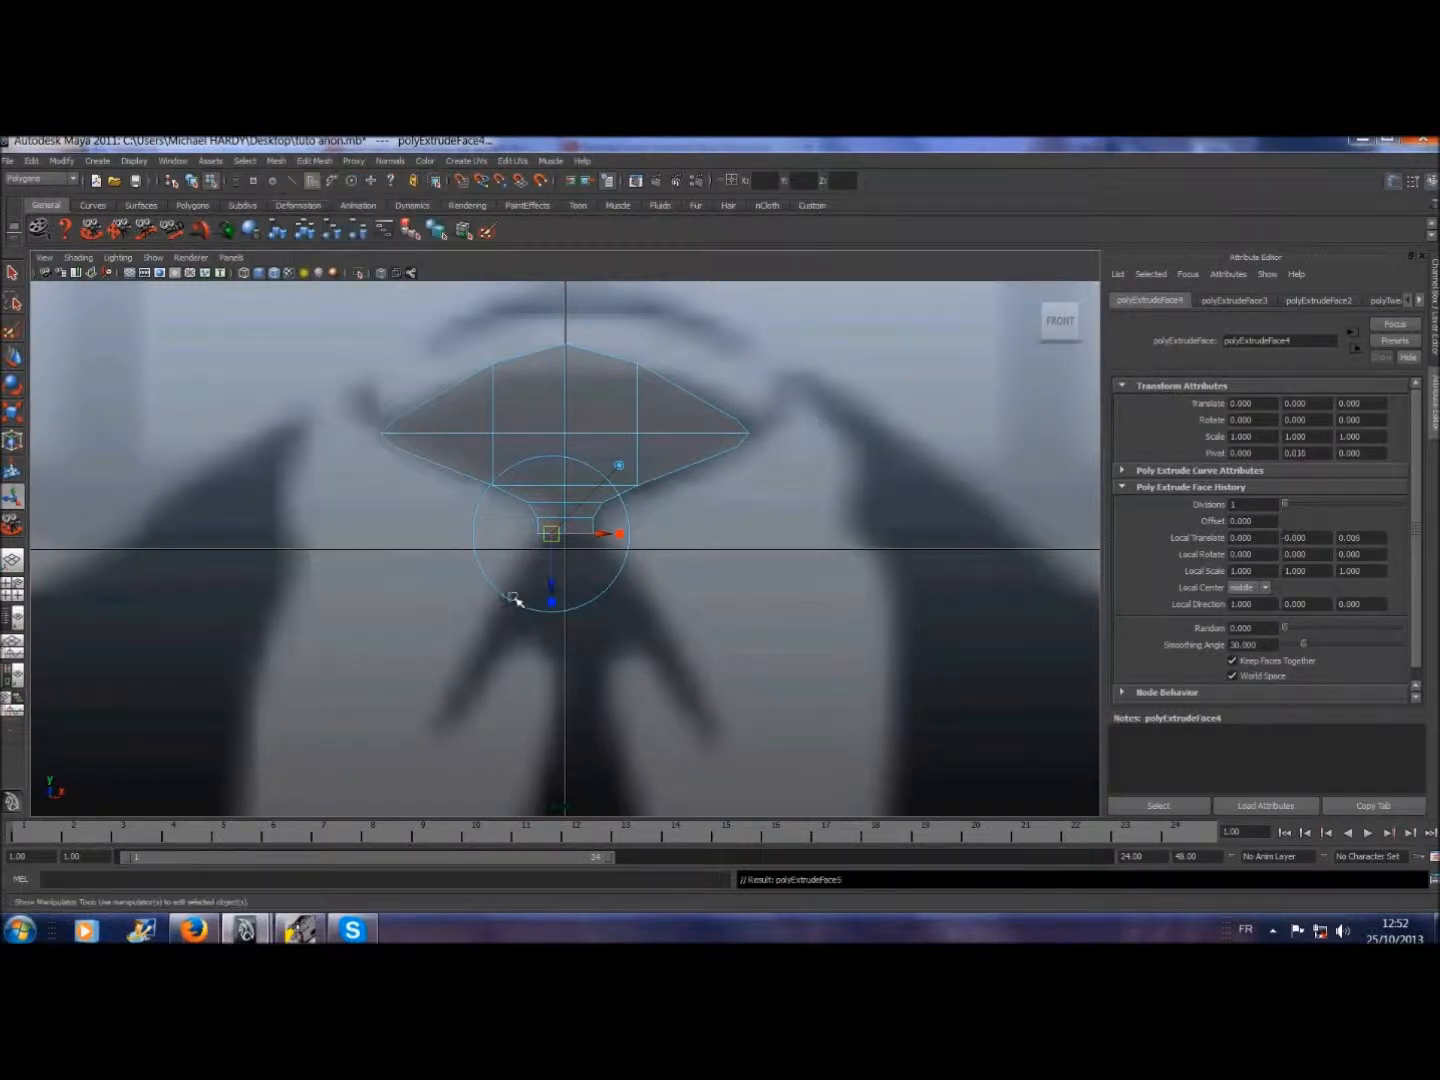
{"action": "left_click_drag", "start_coordinate": [551, 590], "coordinate": [562, 682]}
{"action": "left_click_drag", "start_coordinate": [560, 681], "coordinate": [561, 683]}
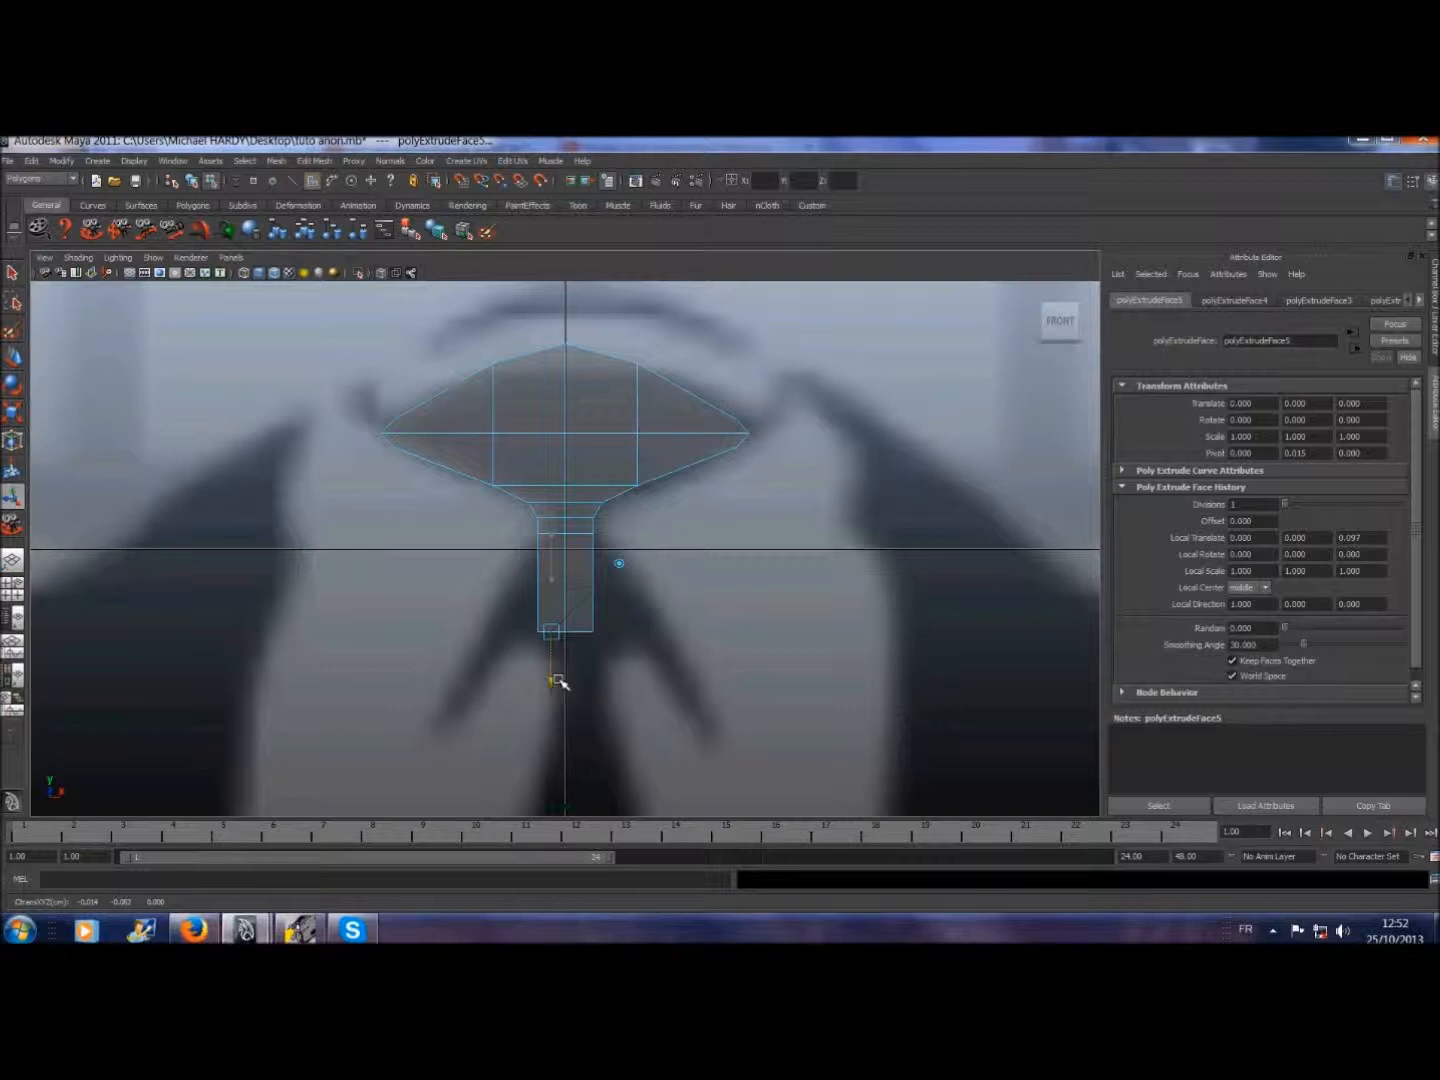
{"action": "left_click_drag", "start_coordinate": [560, 681], "coordinate": [559, 681]}
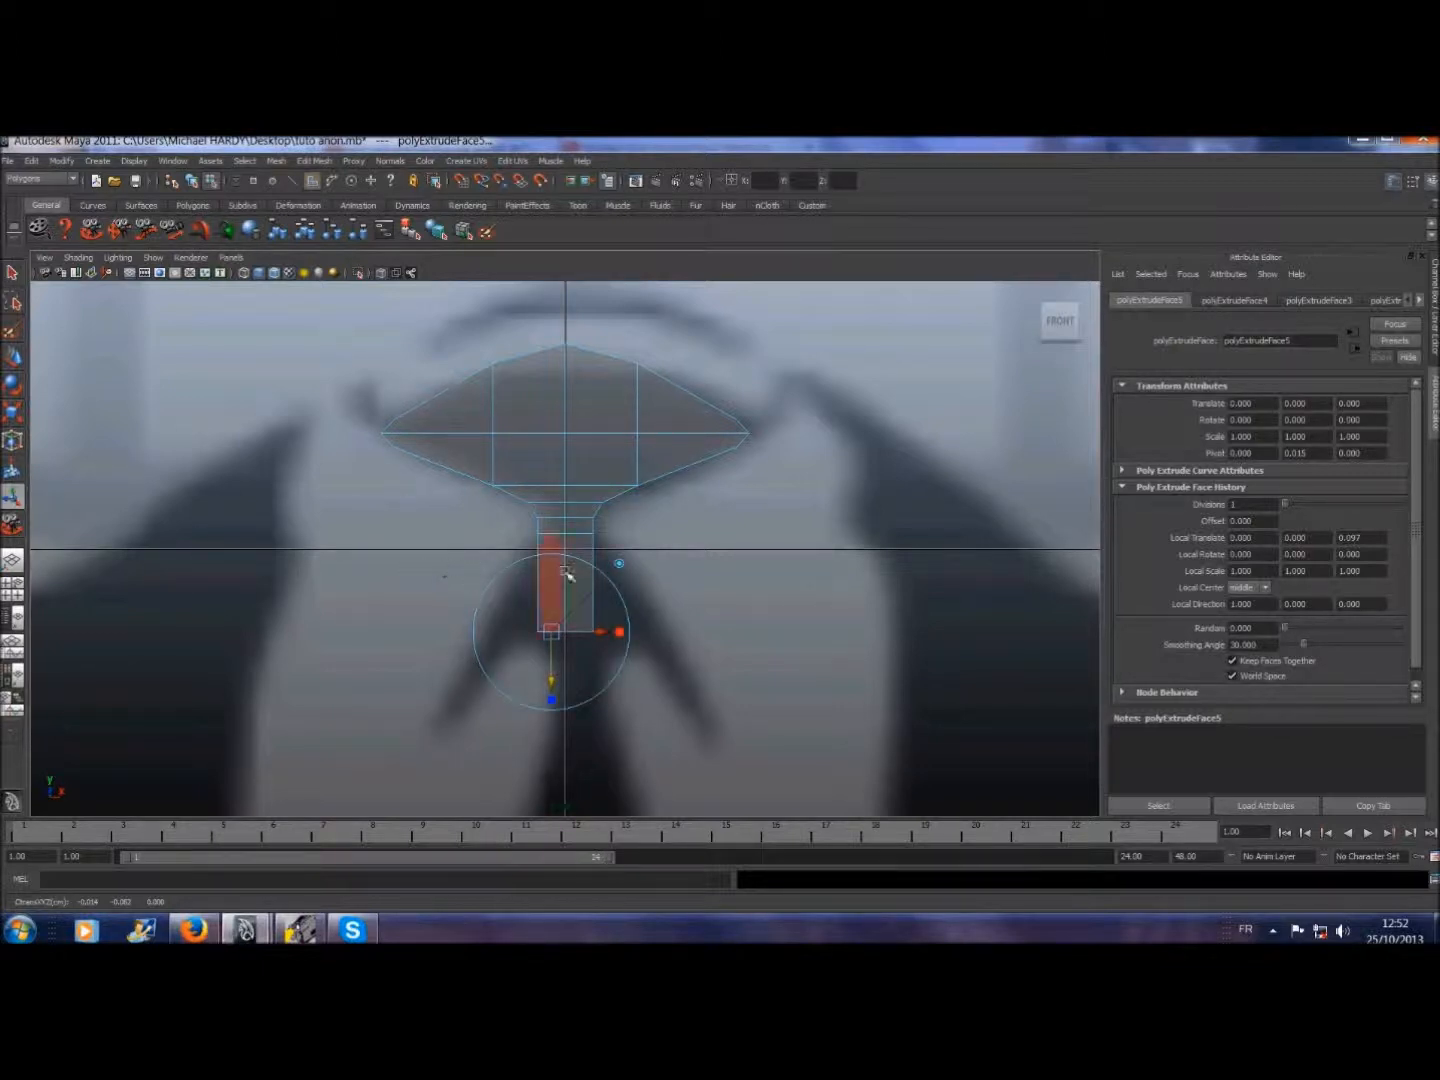
- Insert a horizontal edge loop halfway down the long extruded section
{"action": "left_click", "coordinate": [12, 276]}
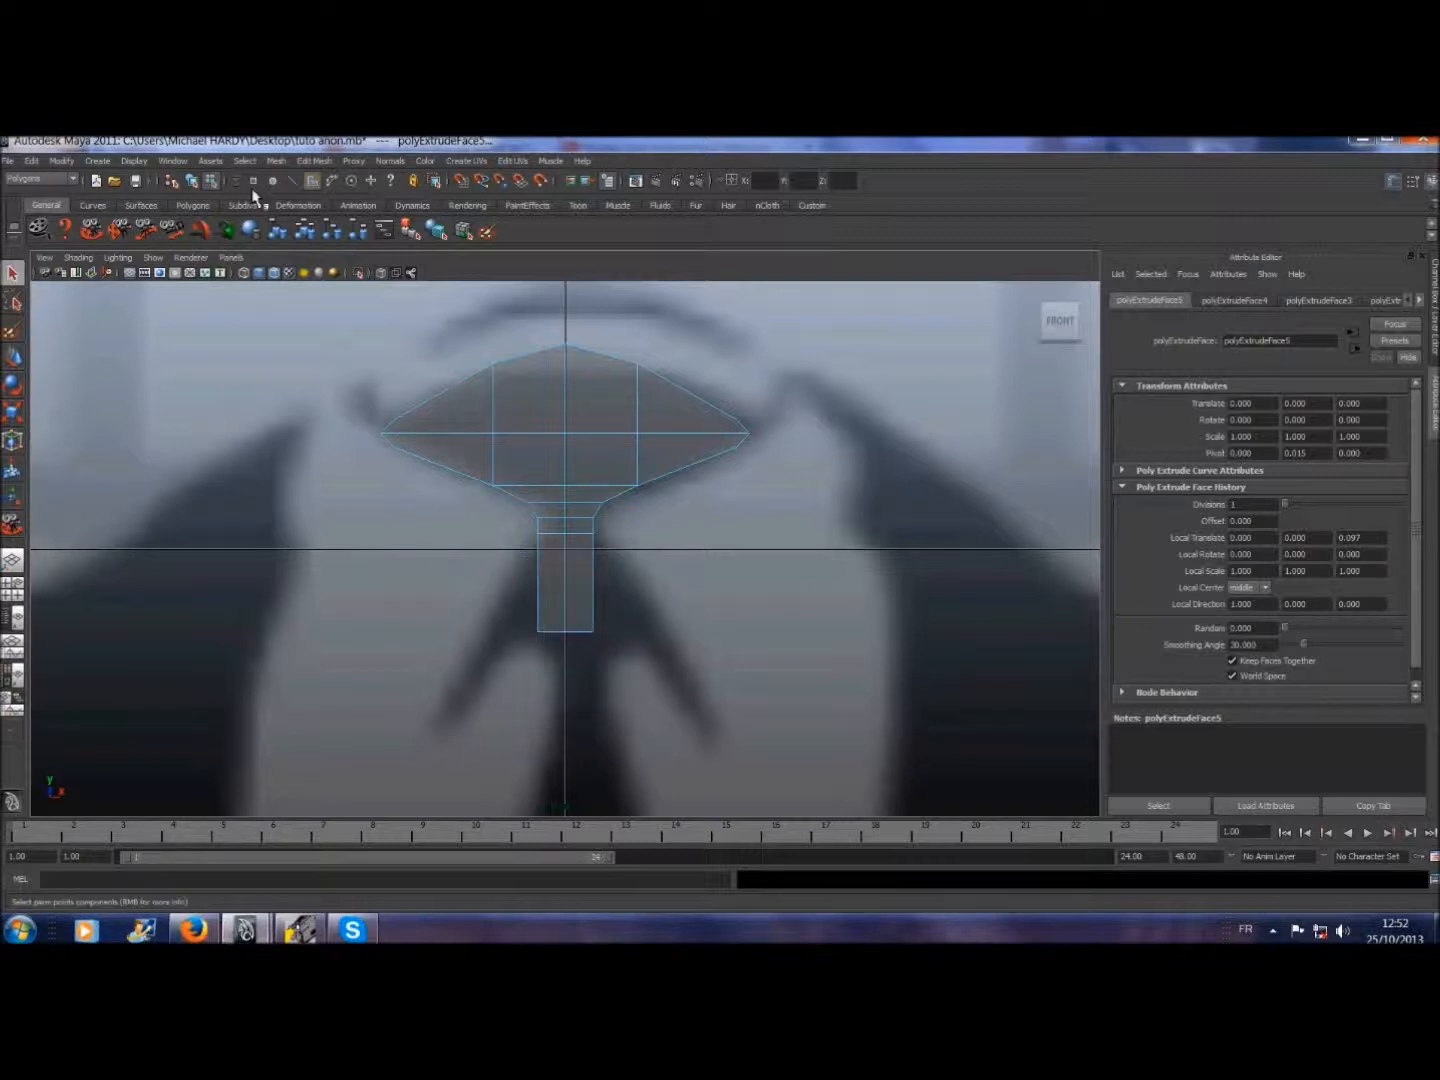
{"action": "left_click", "coordinate": [316, 161]}
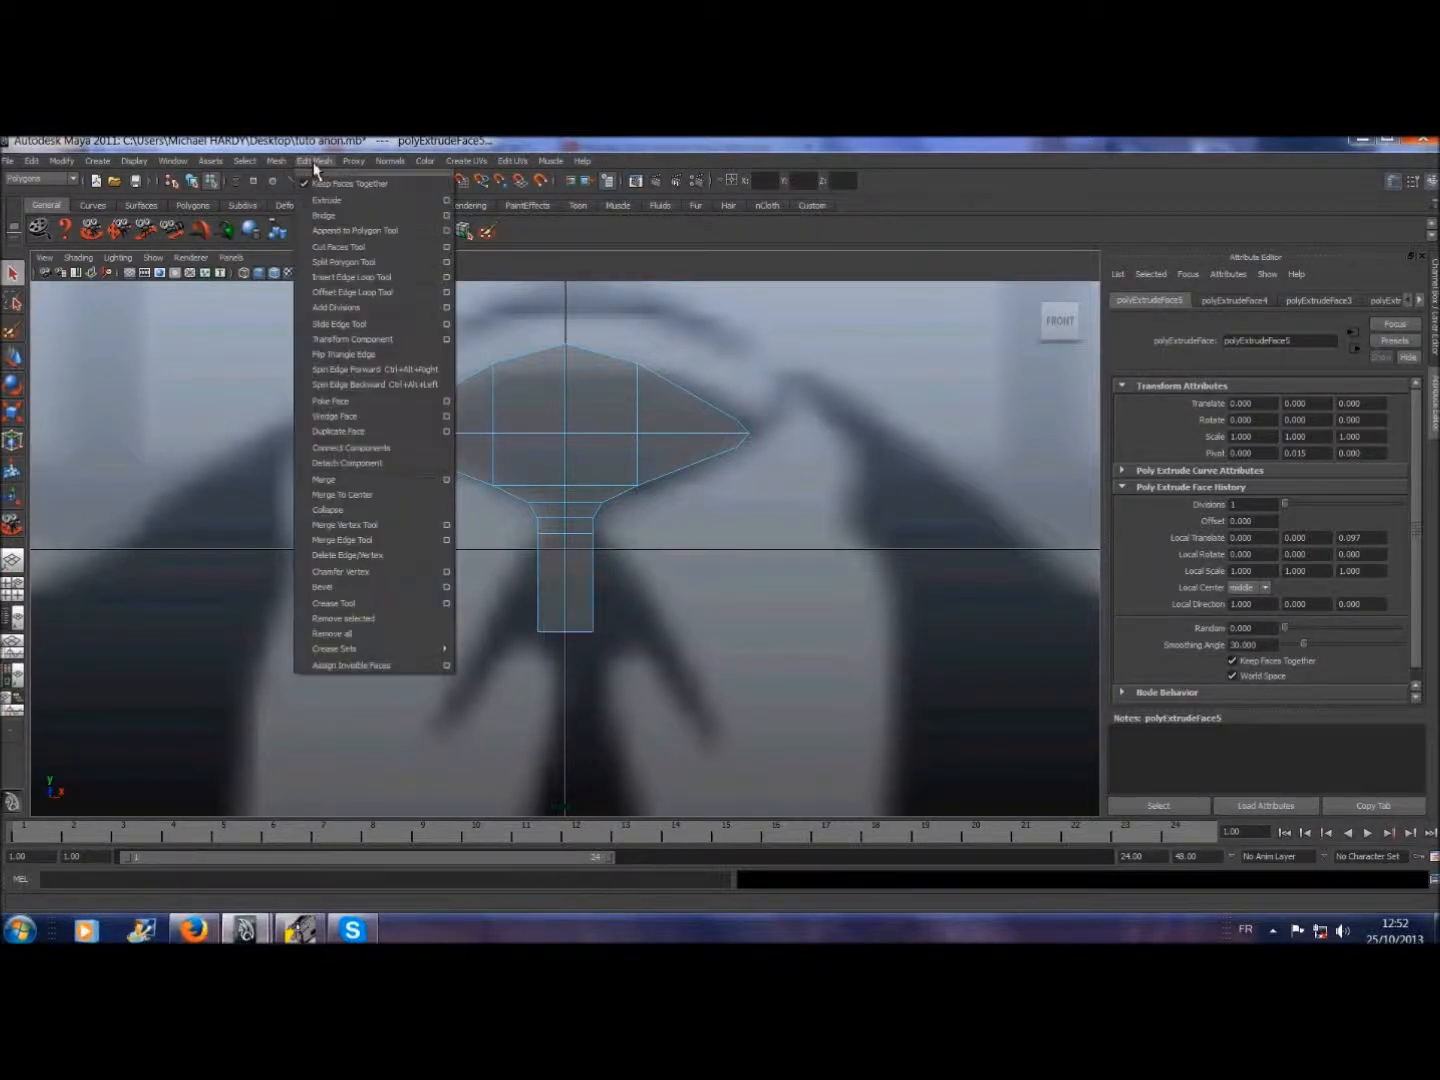
{"action": "left_click", "coordinate": [361, 279]}
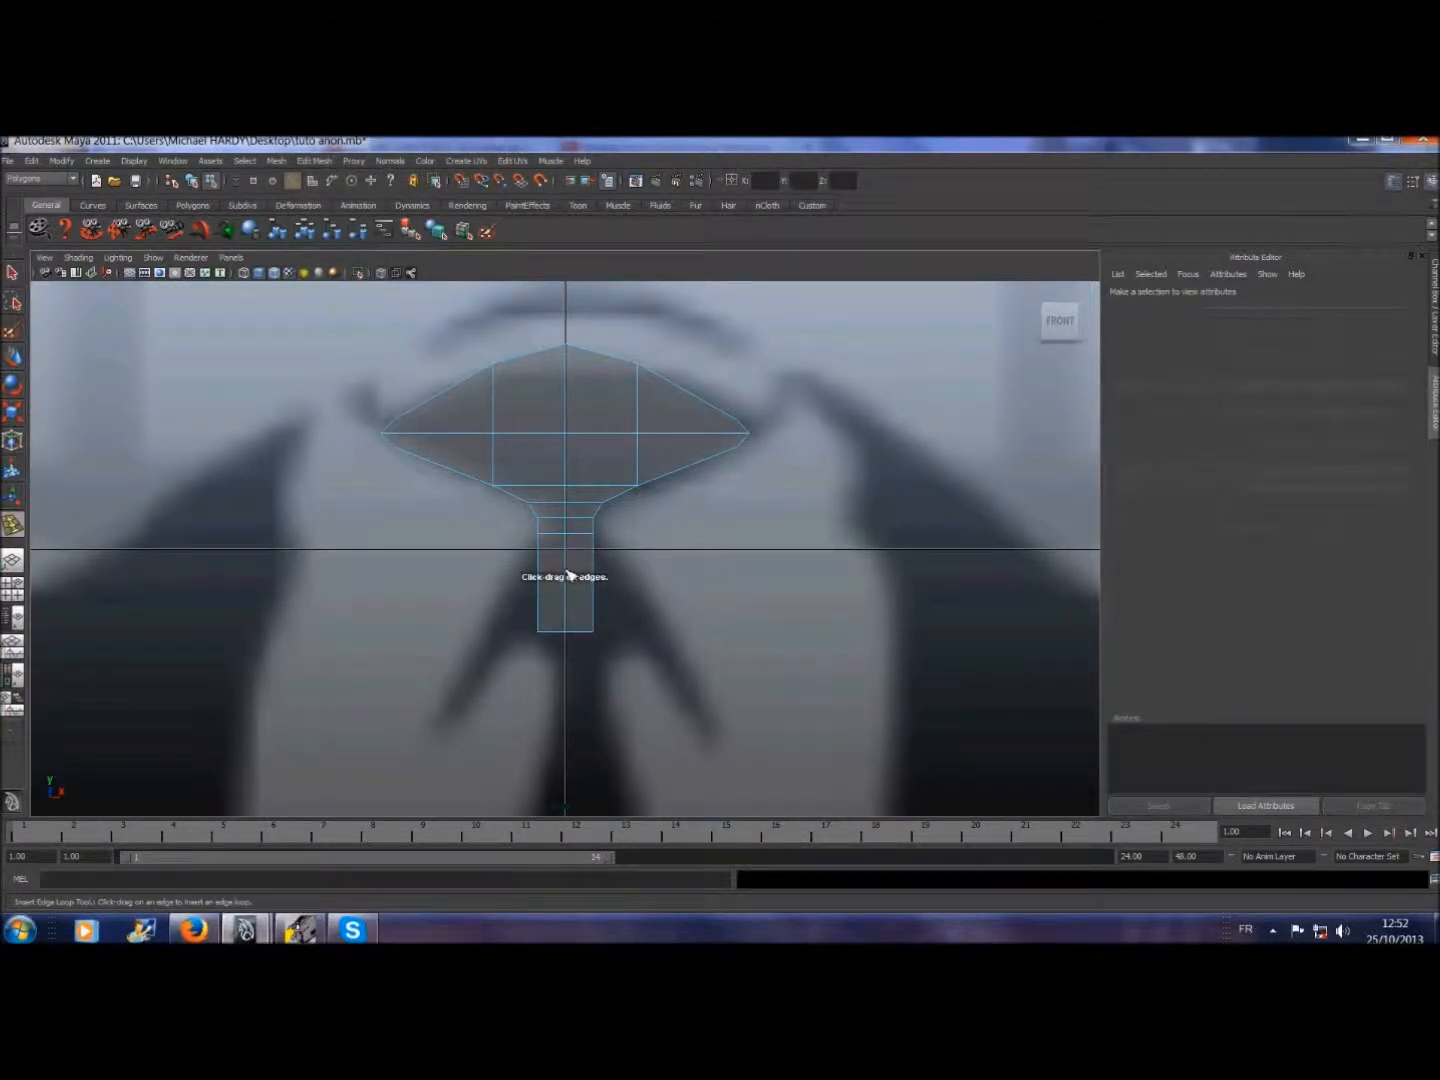
{"action": "left_click", "coordinate": [570, 582]}
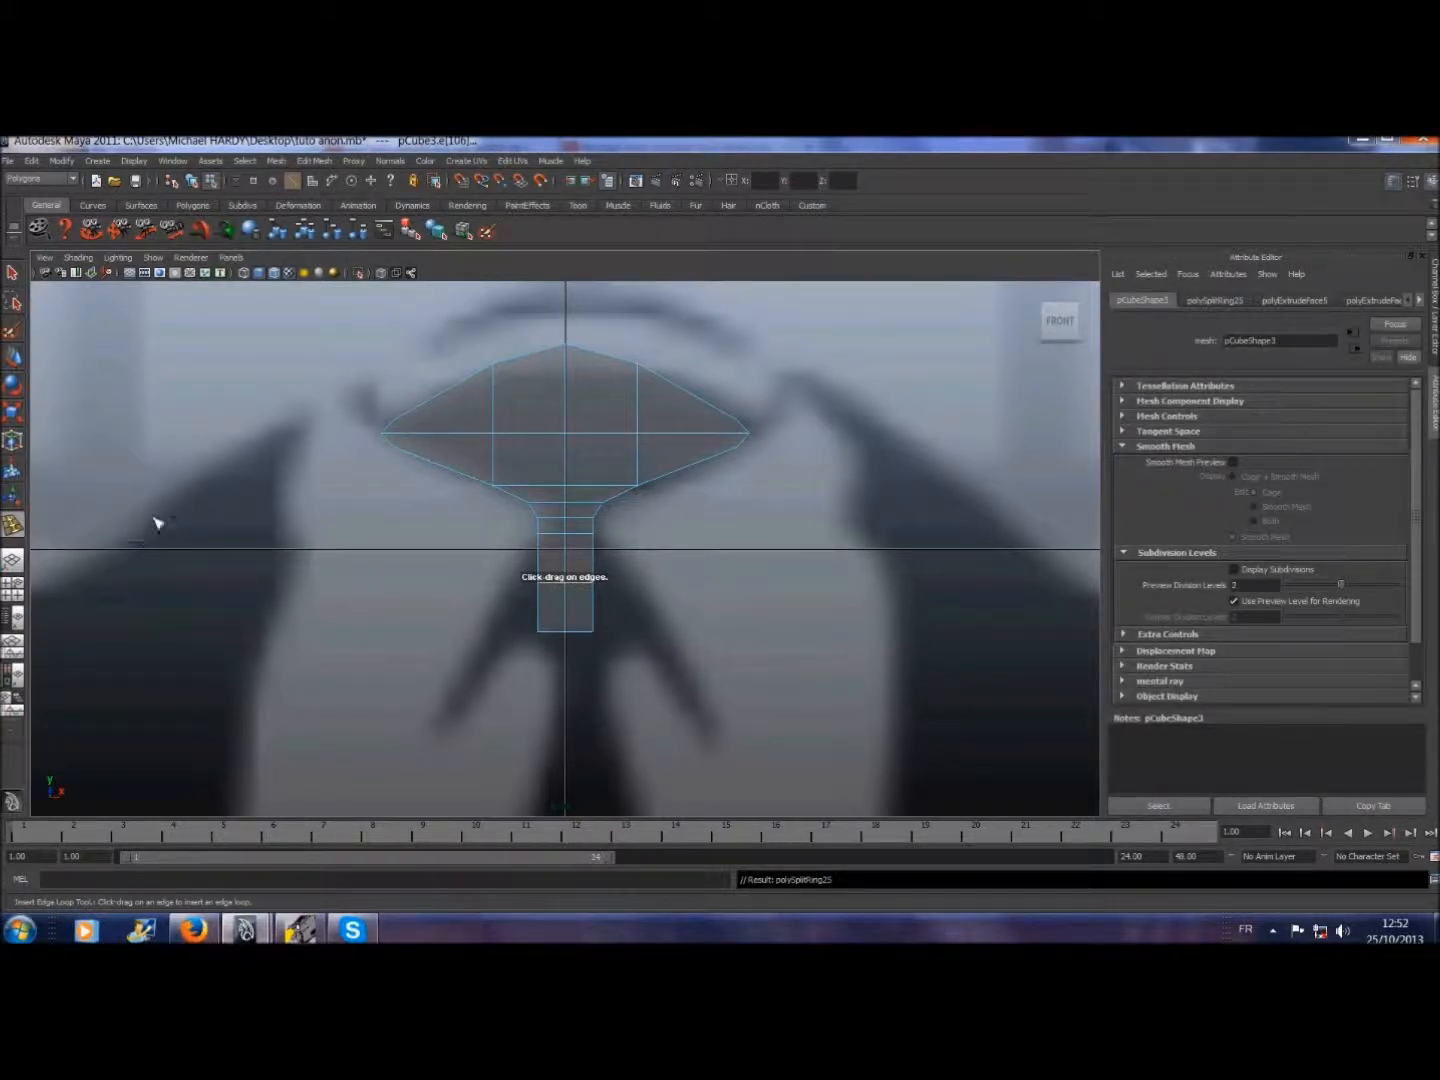
{"action": "left_click", "coordinate": [12, 273]}
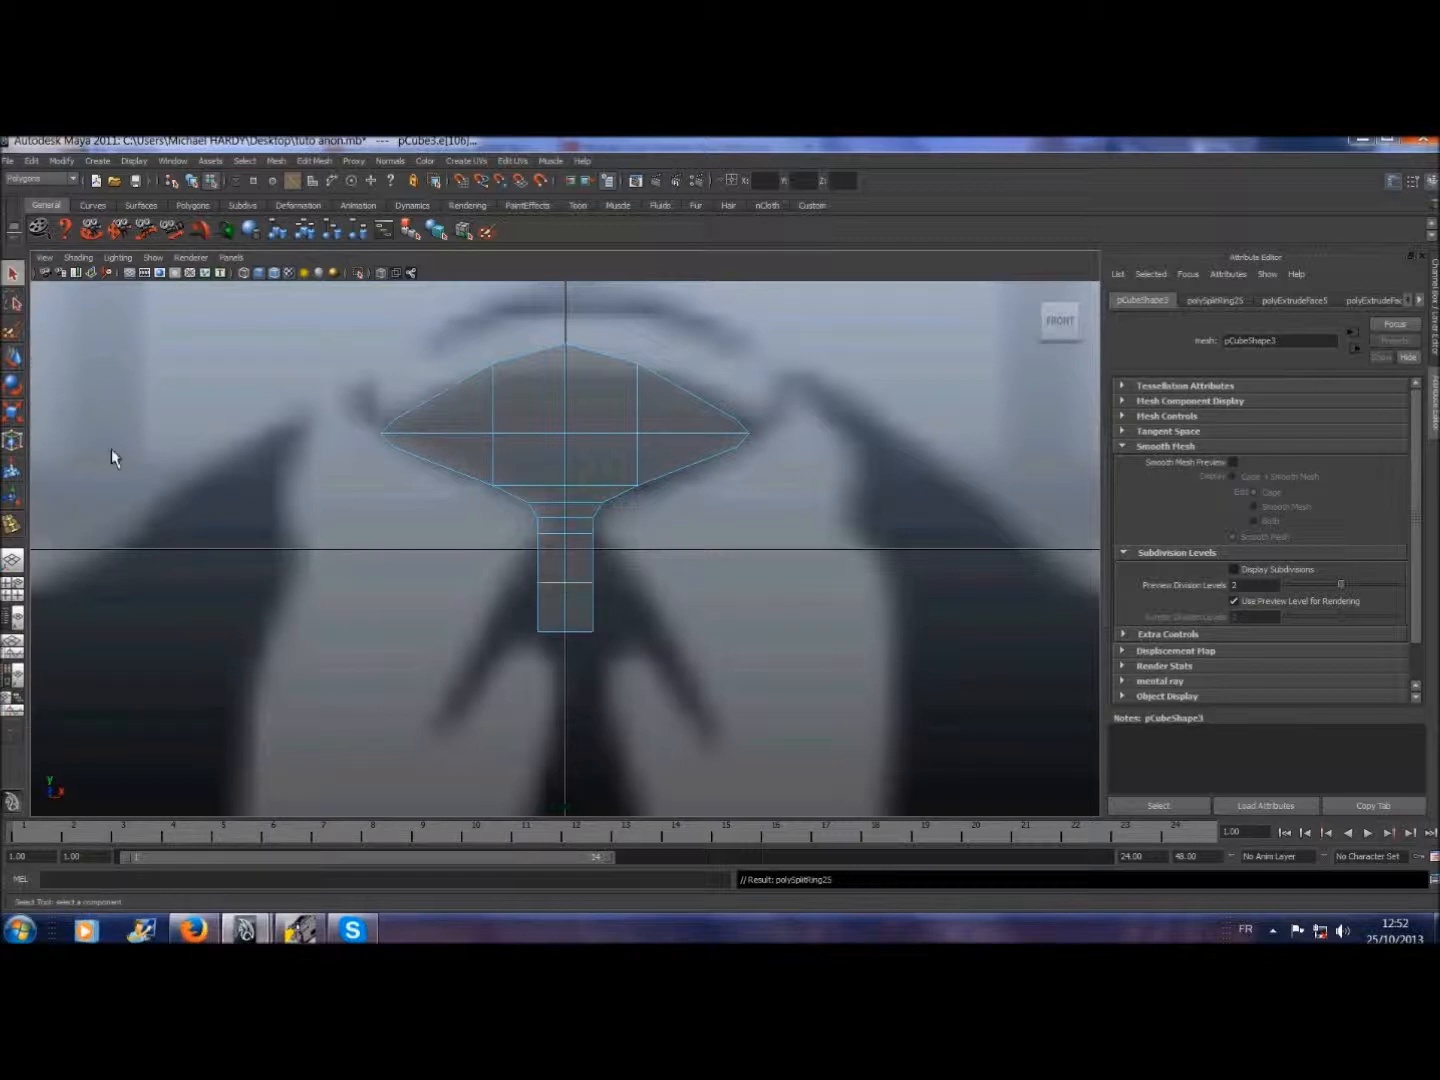
- Move the new loop's left-side vertices down and outward to the left pointed tip of the dark fork in the reference
{"action": "left_click", "coordinate": [270, 162]}
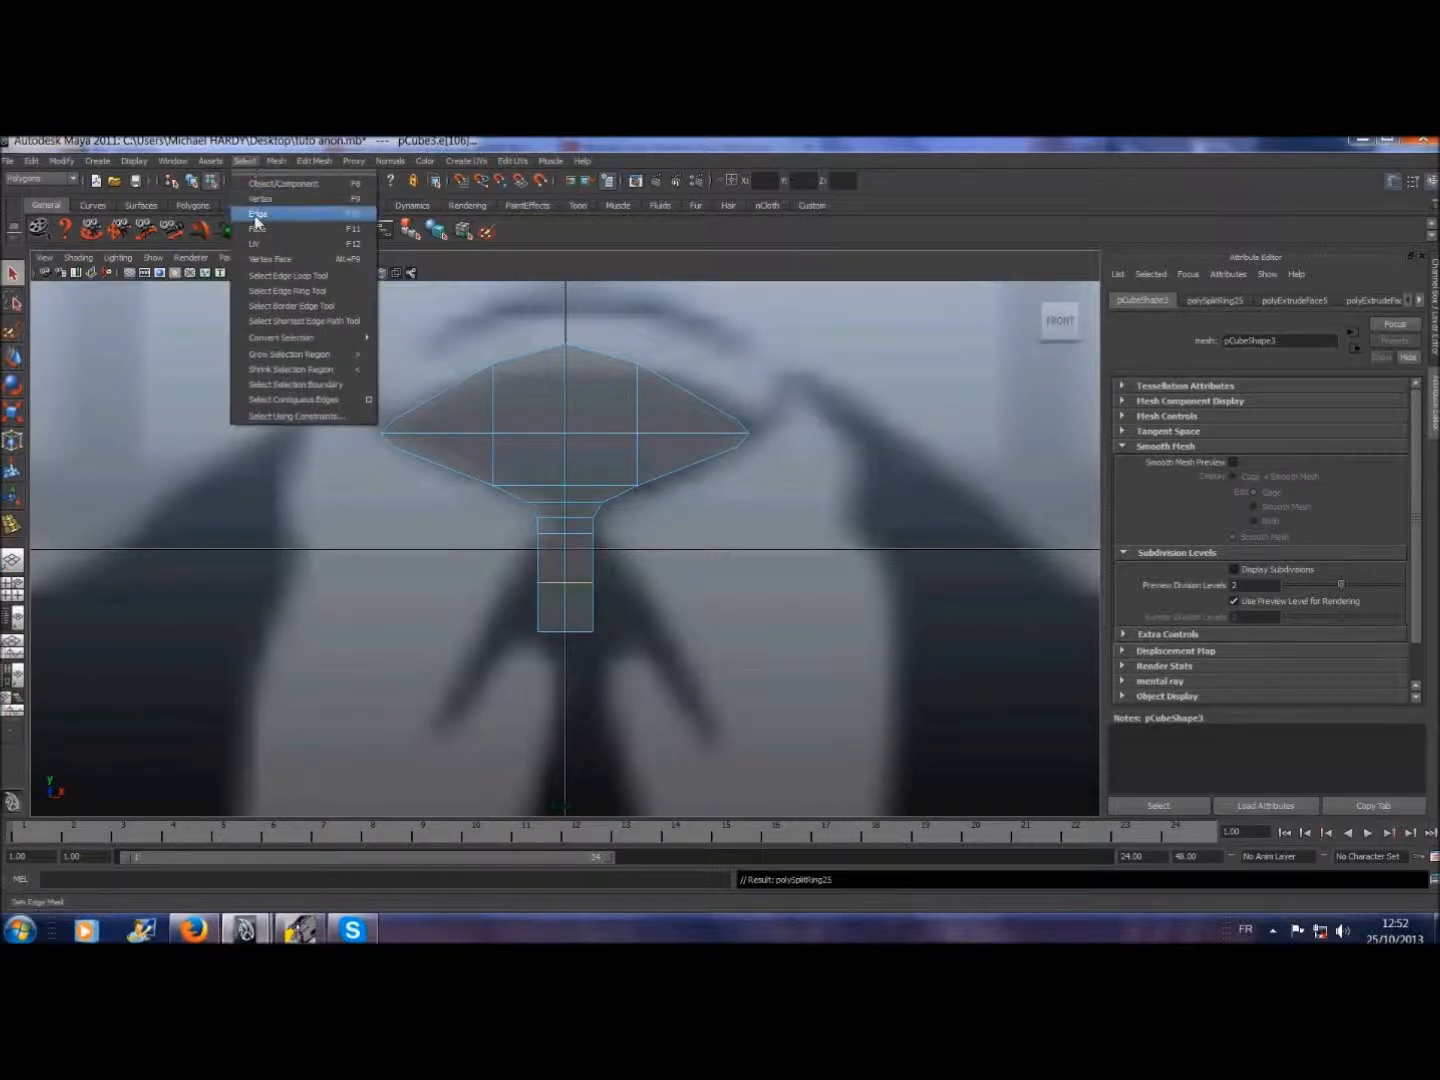
{"action": "left_click", "coordinate": [258, 260]}
{"action": "left_click_drag", "start_coordinate": [499, 560], "coordinate": [549, 608]}
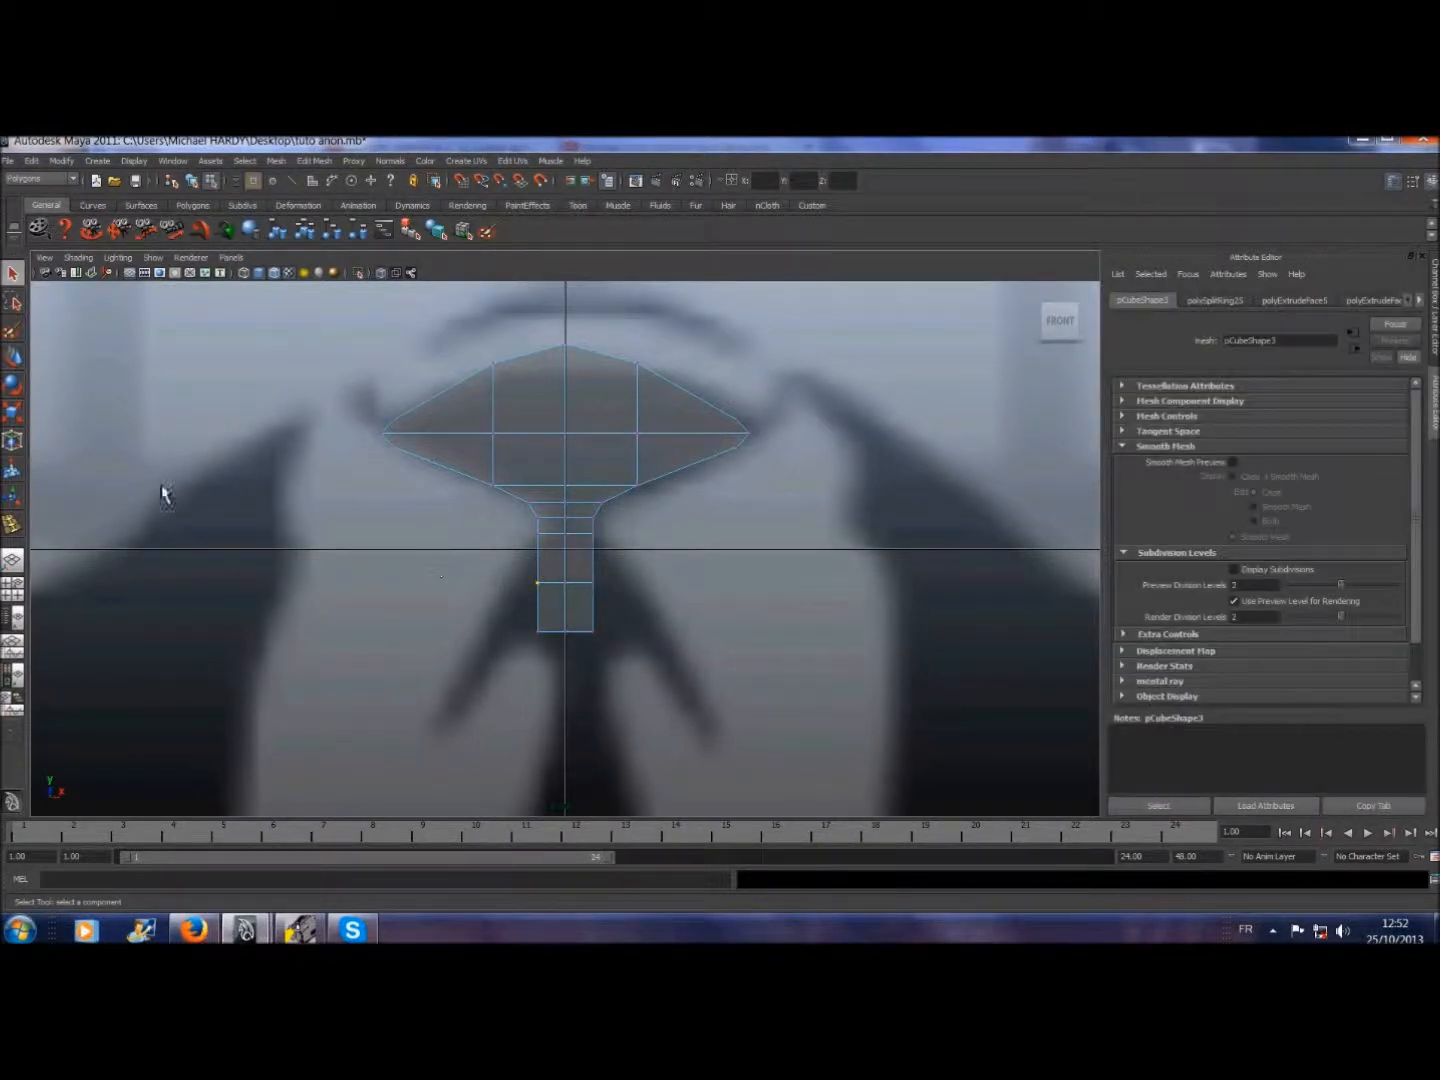
{"action": "left_click", "coordinate": [14, 357]}
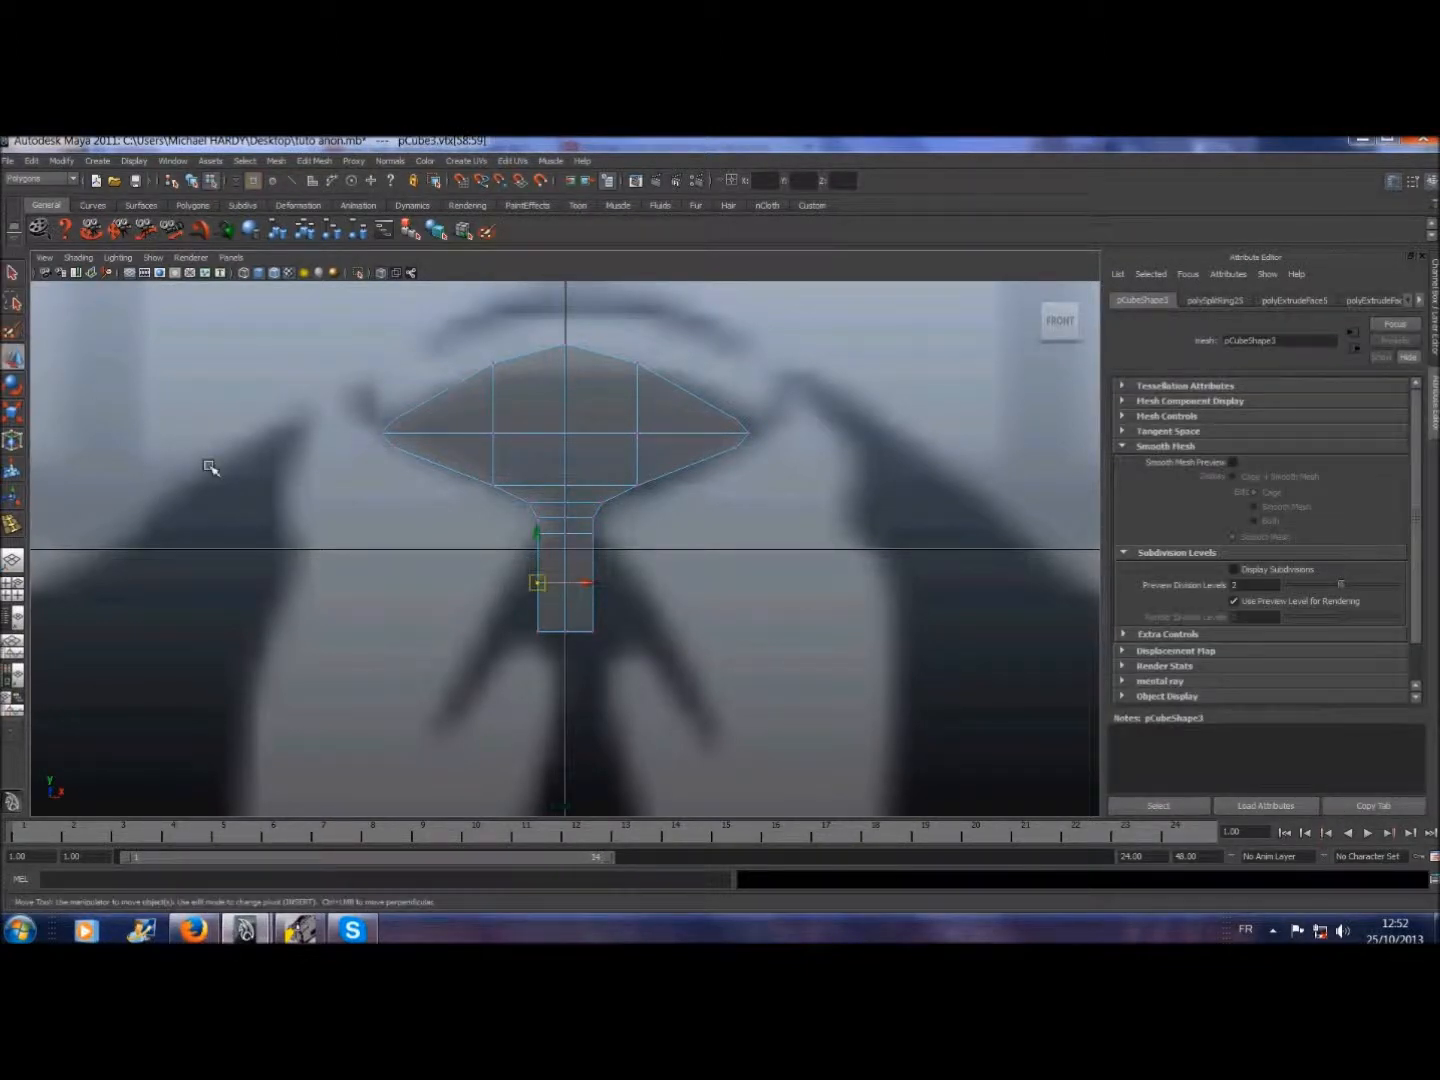
{"action": "left_click_drag", "start_coordinate": [597, 589], "coordinate": [505, 671]}
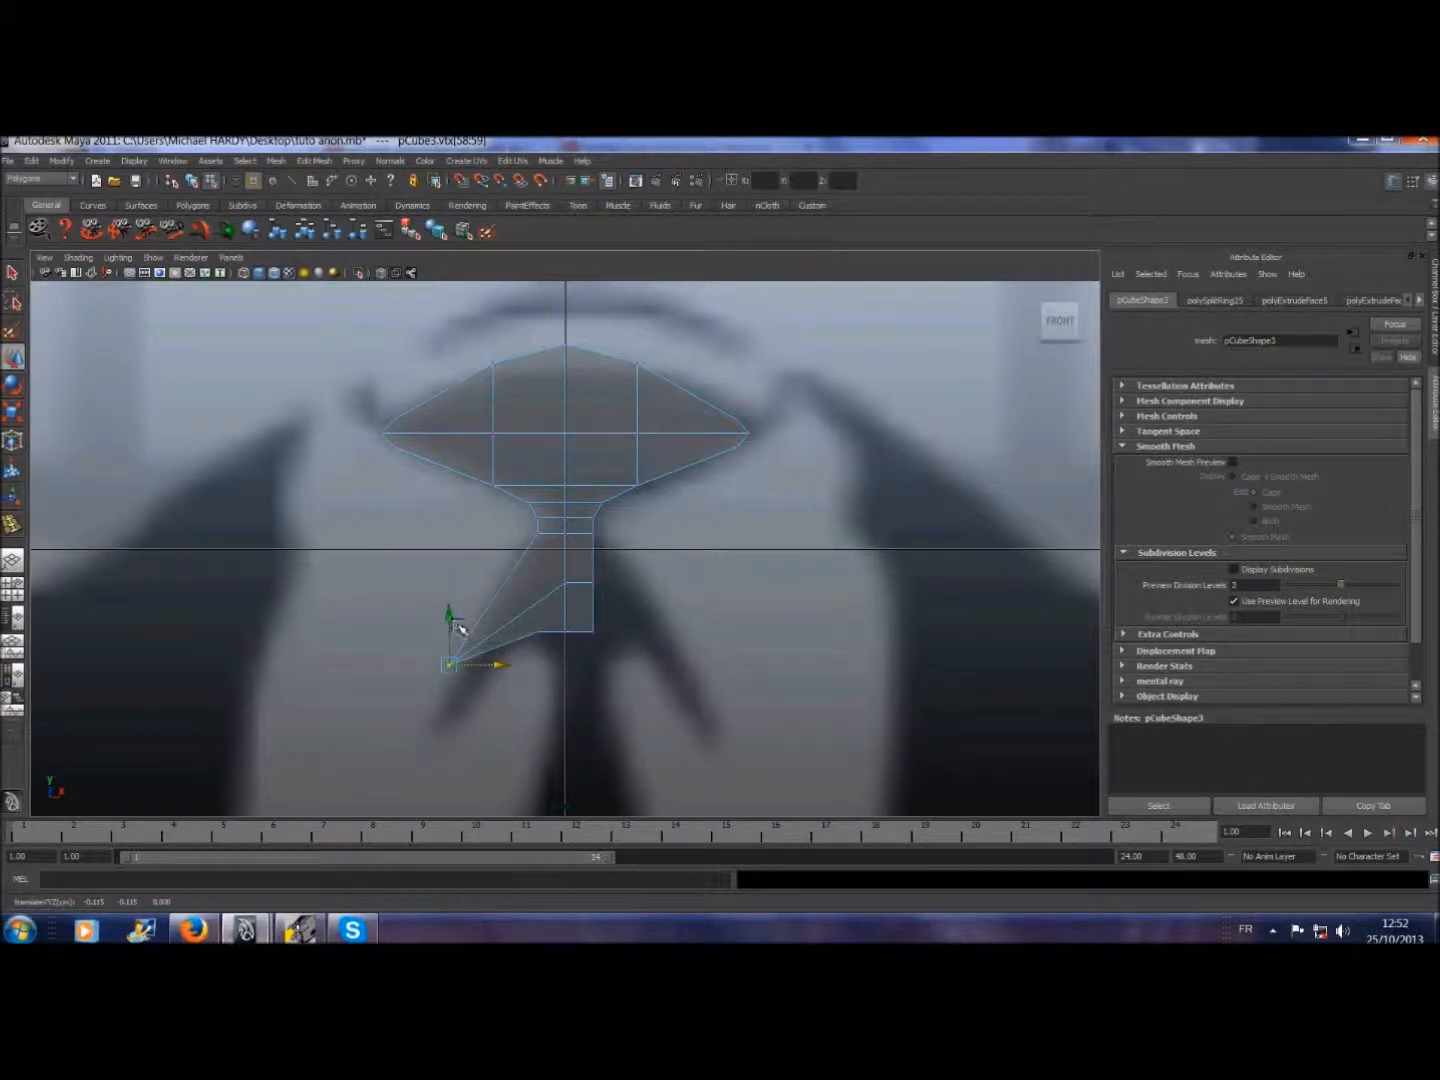
{"action": "left_click_drag", "start_coordinate": [449, 617], "coordinate": [411, 671]}
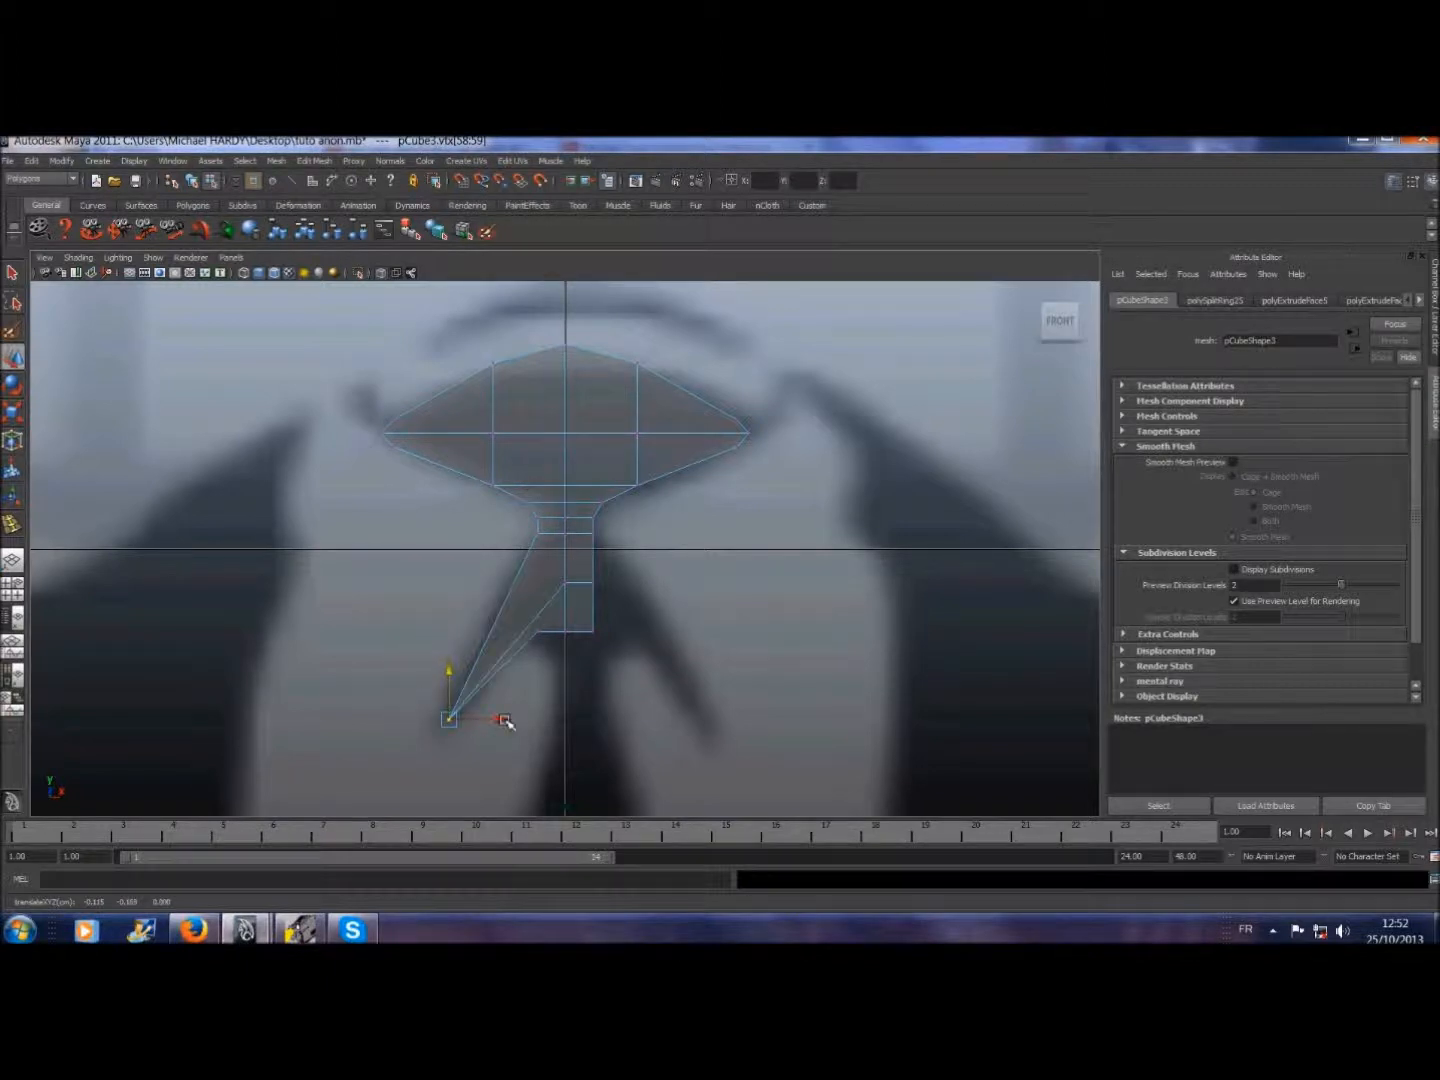
{"action": "left_click_drag", "start_coordinate": [507, 723], "coordinate": [490, 722]}
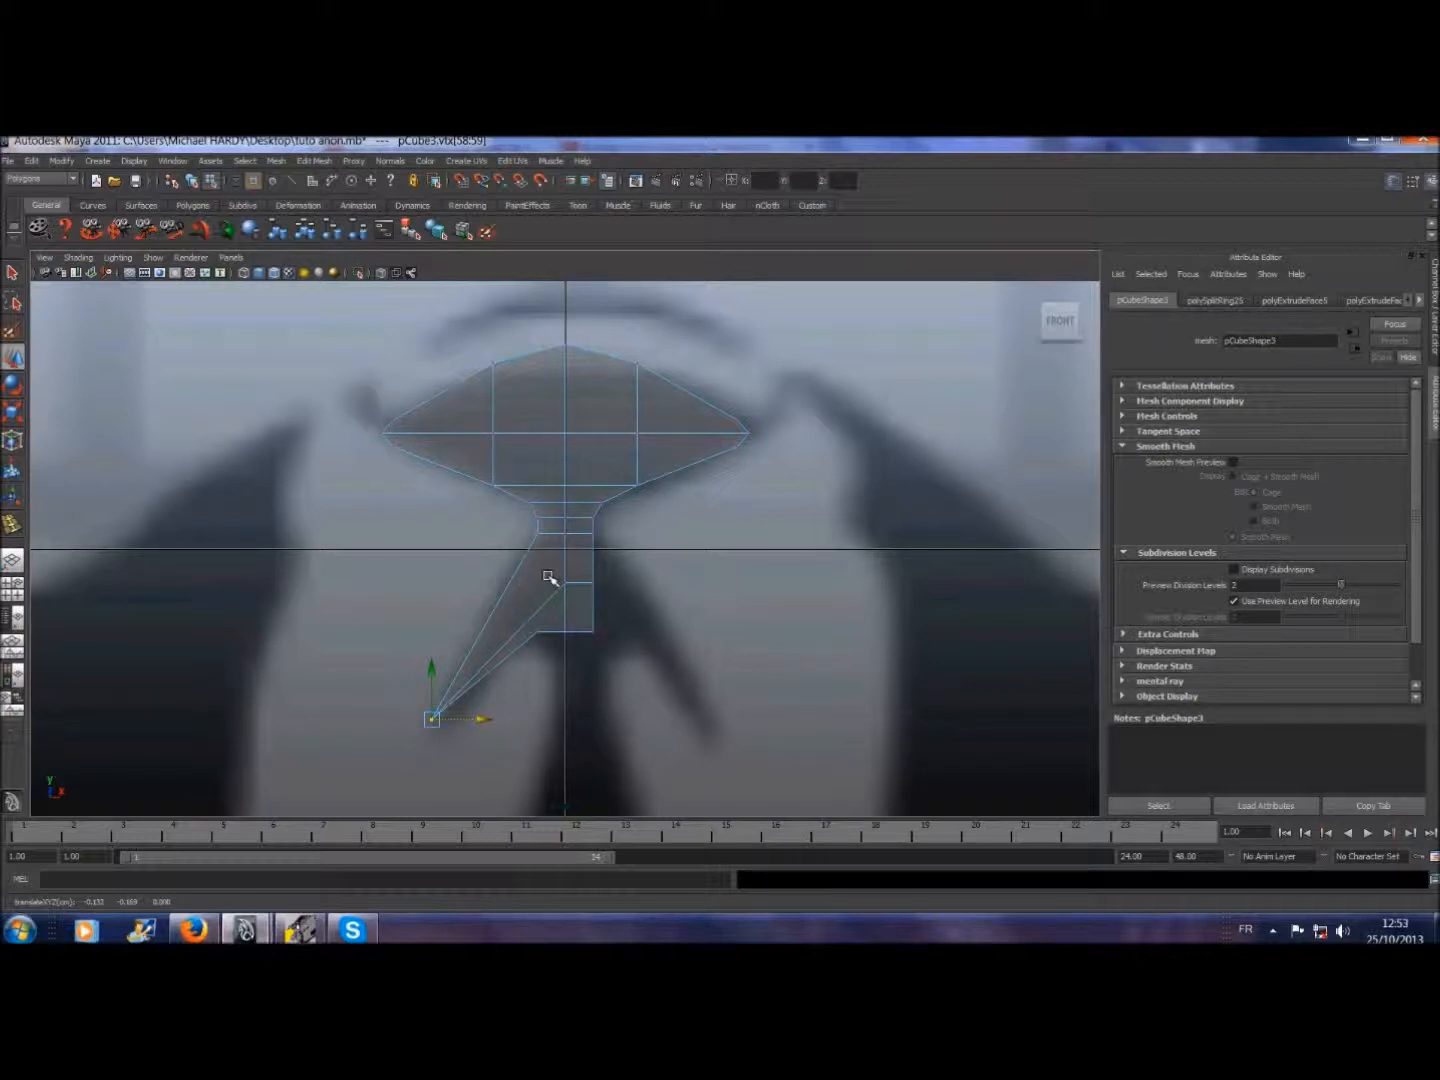
- Move the middle loop's right-side vertices down and outward to the right pointed tip of the dark fork in the reference
{"action": "left_click", "coordinate": [592, 584]}
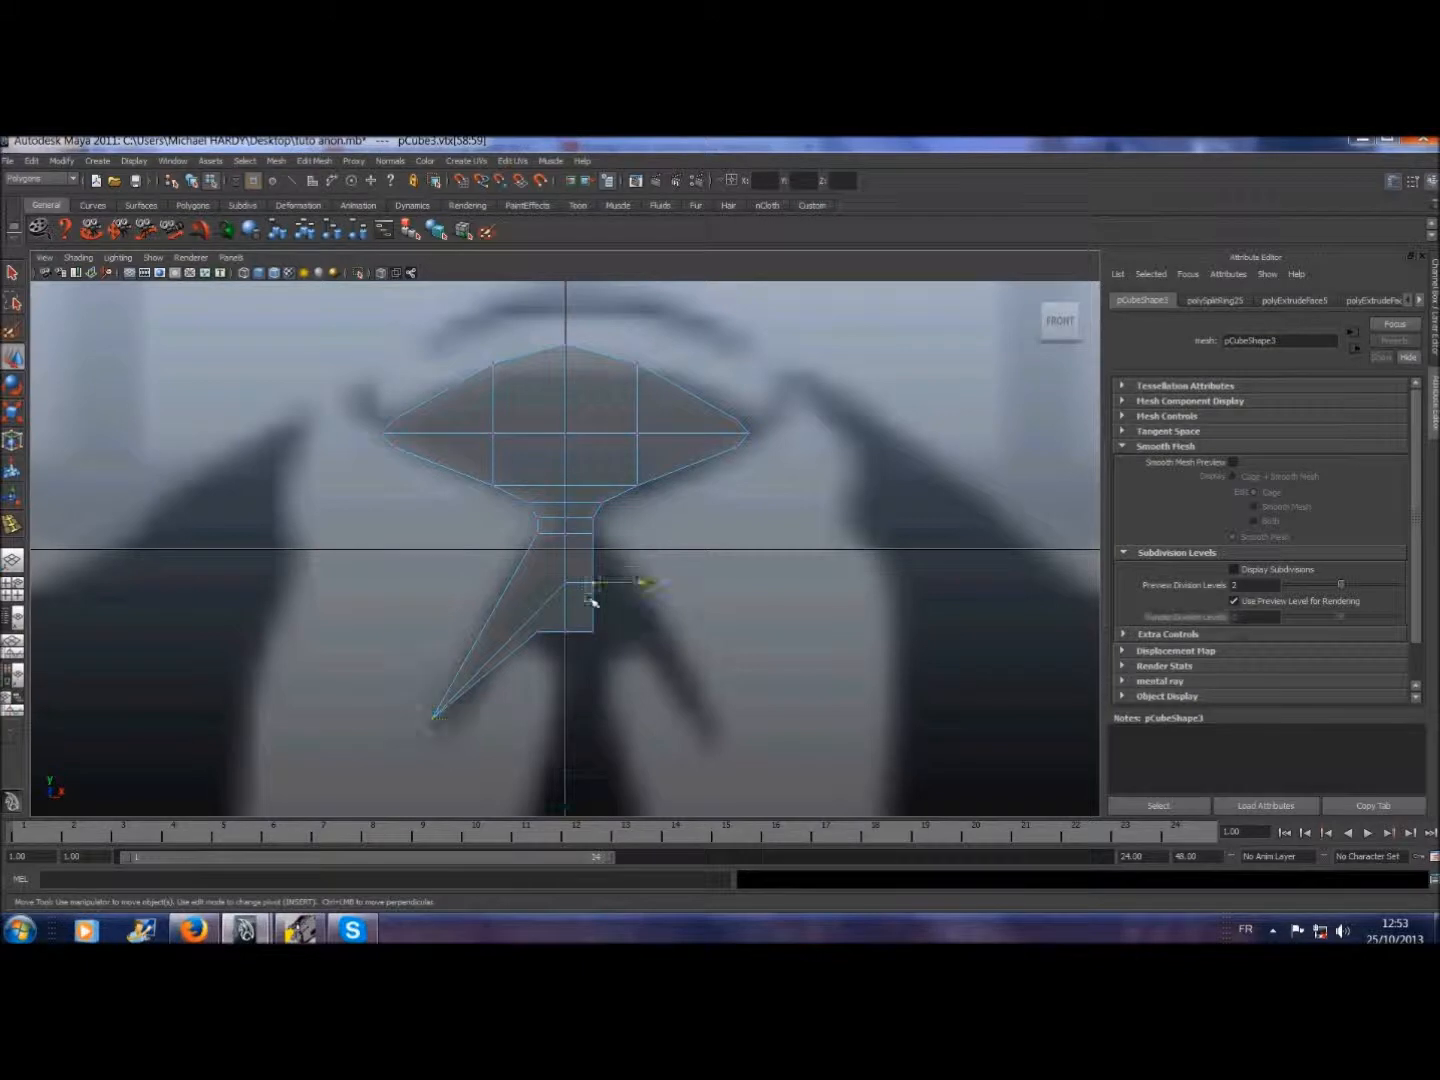
{"action": "left_click_drag", "start_coordinate": [645, 583], "coordinate": [725, 627]}
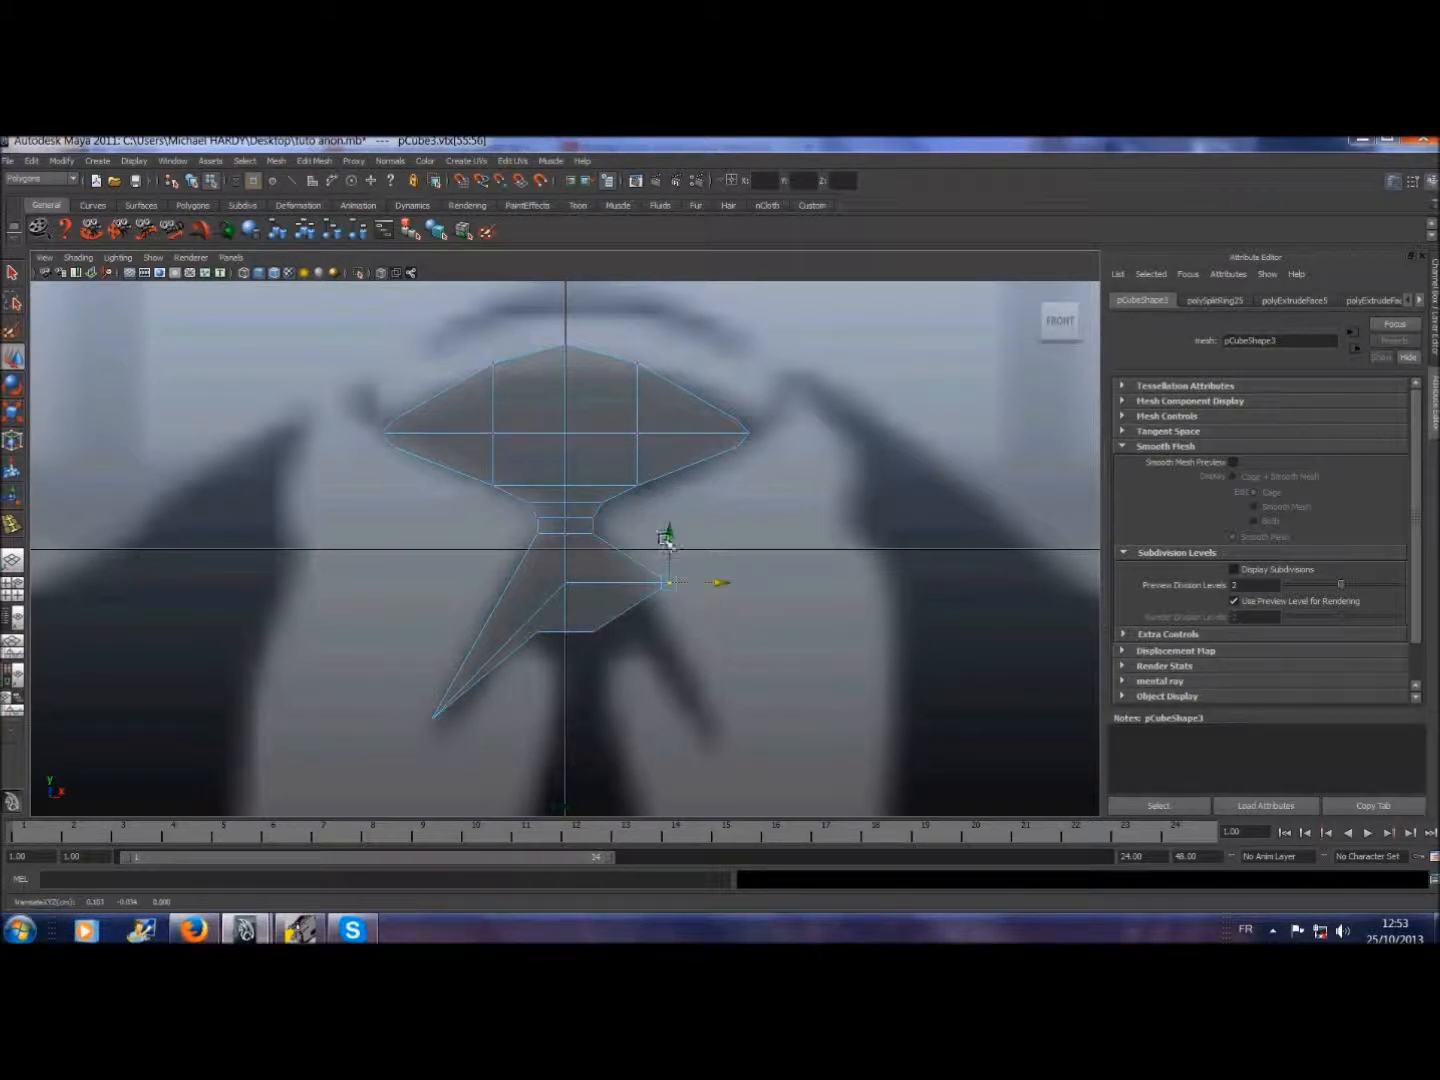
{"action": "left_click_drag", "start_coordinate": [670, 532], "coordinate": [779, 705]}
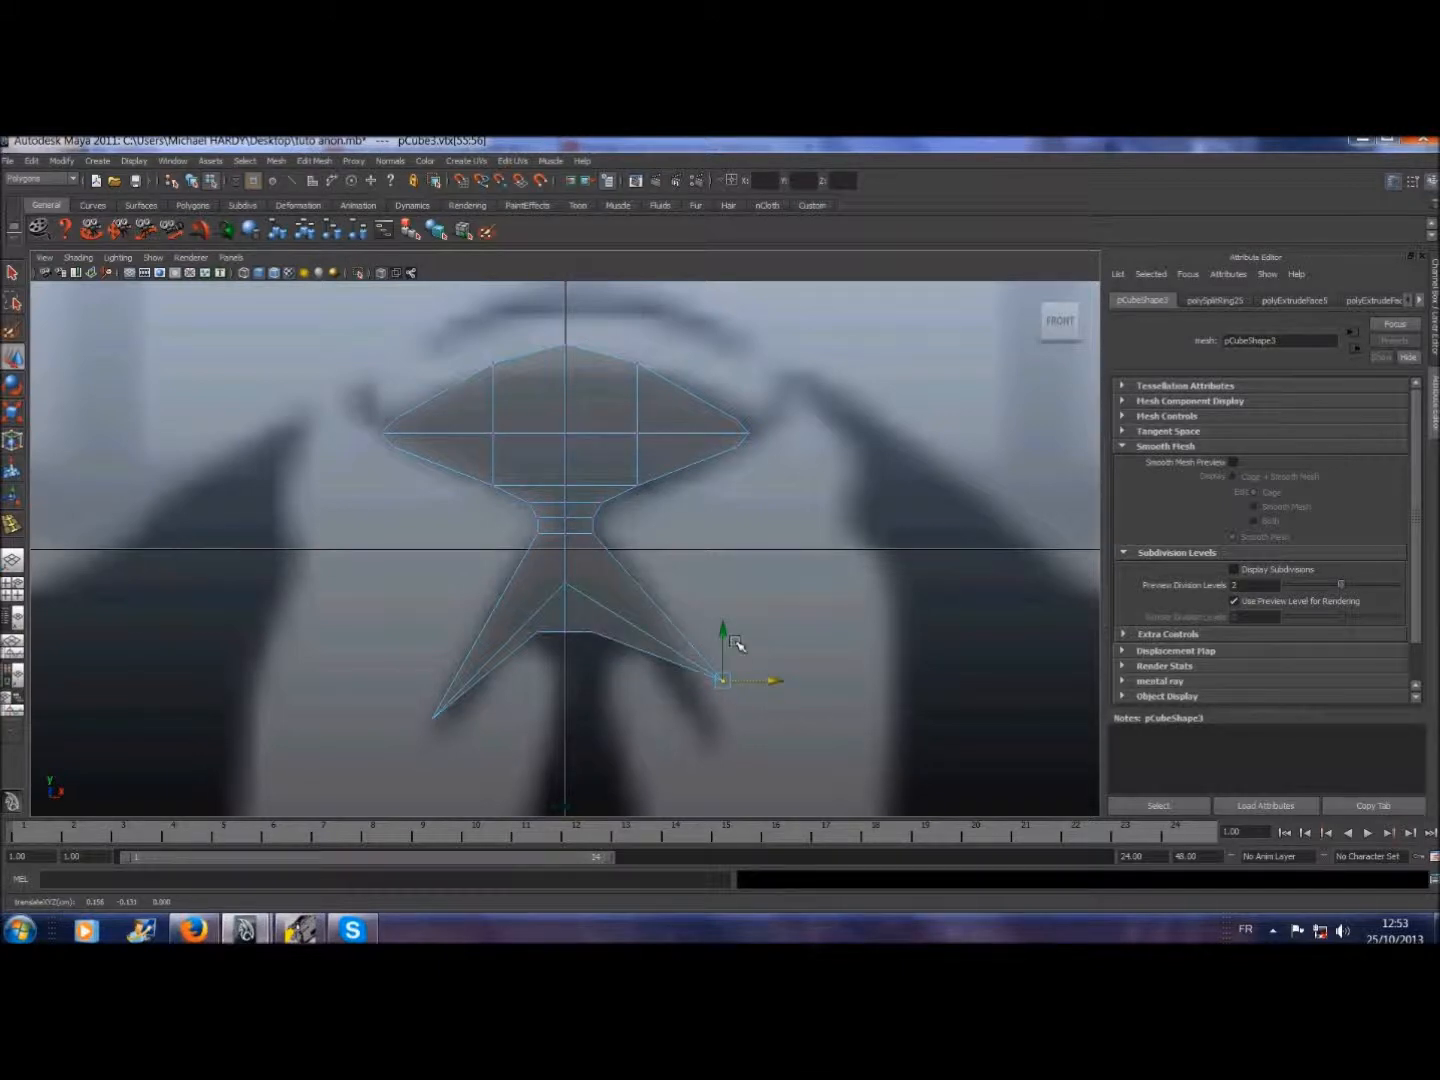
{"action": "left_click_drag", "start_coordinate": [727, 635], "coordinate": [707, 672]}
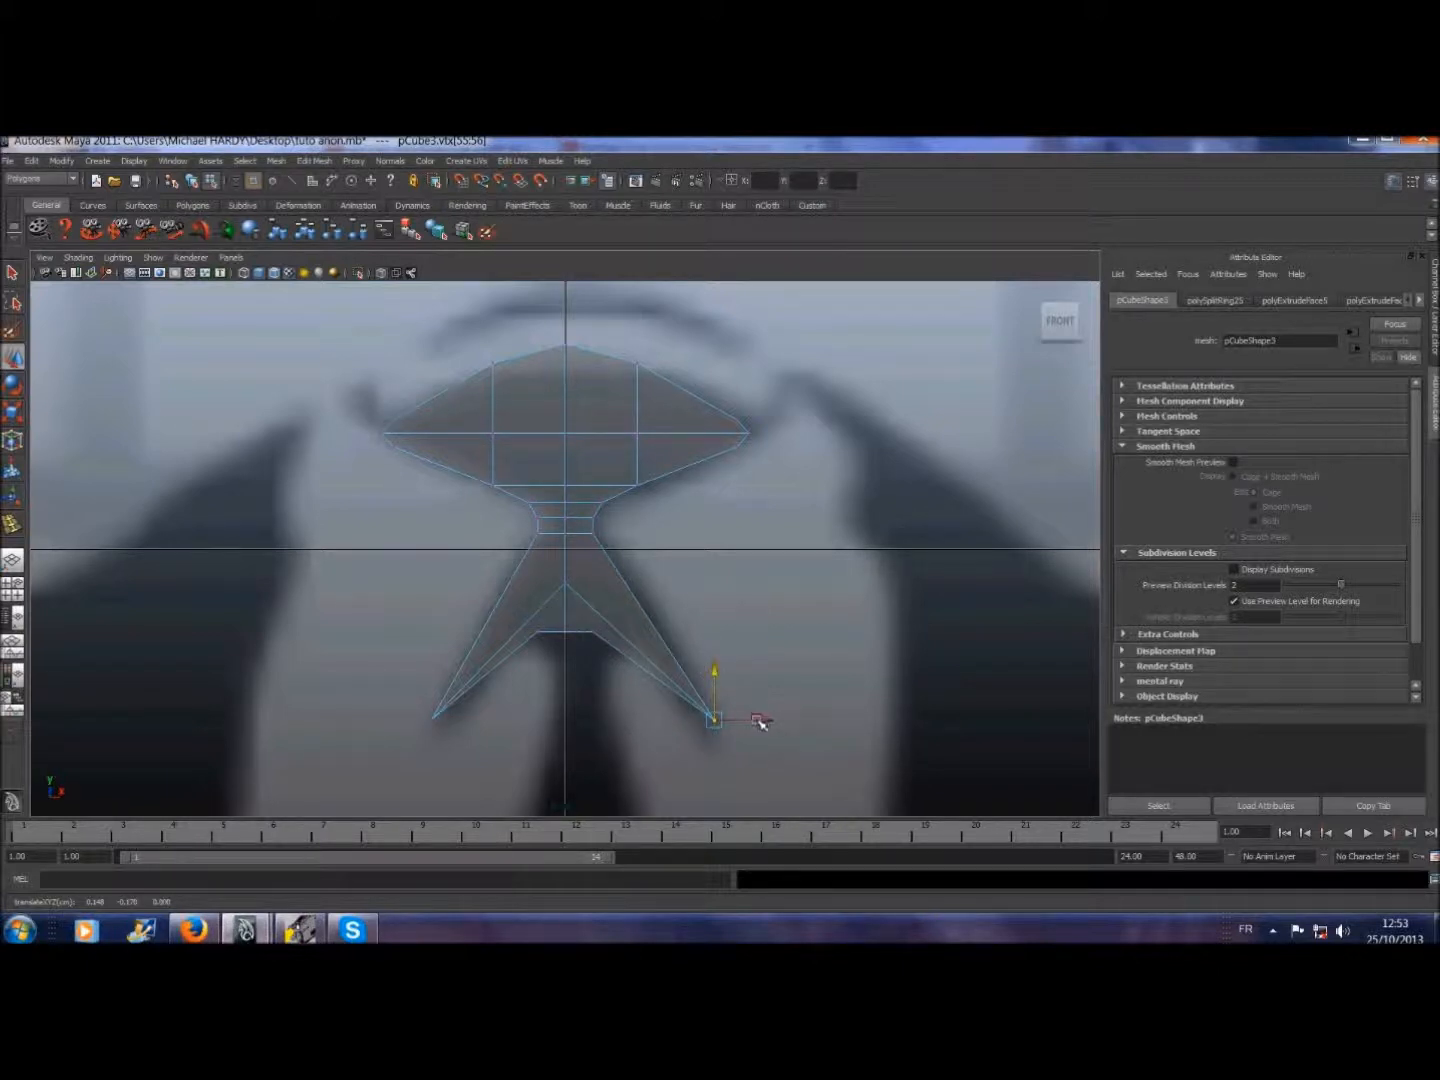
{"action": "left_click_drag", "start_coordinate": [768, 723], "coordinate": [755, 725]}
- Scale the bottom vertices between the two fork tips slightly wider along the horizontal axis
{"action": "left_click_drag", "start_coordinate": [535, 634], "coordinate": [621, 661]}
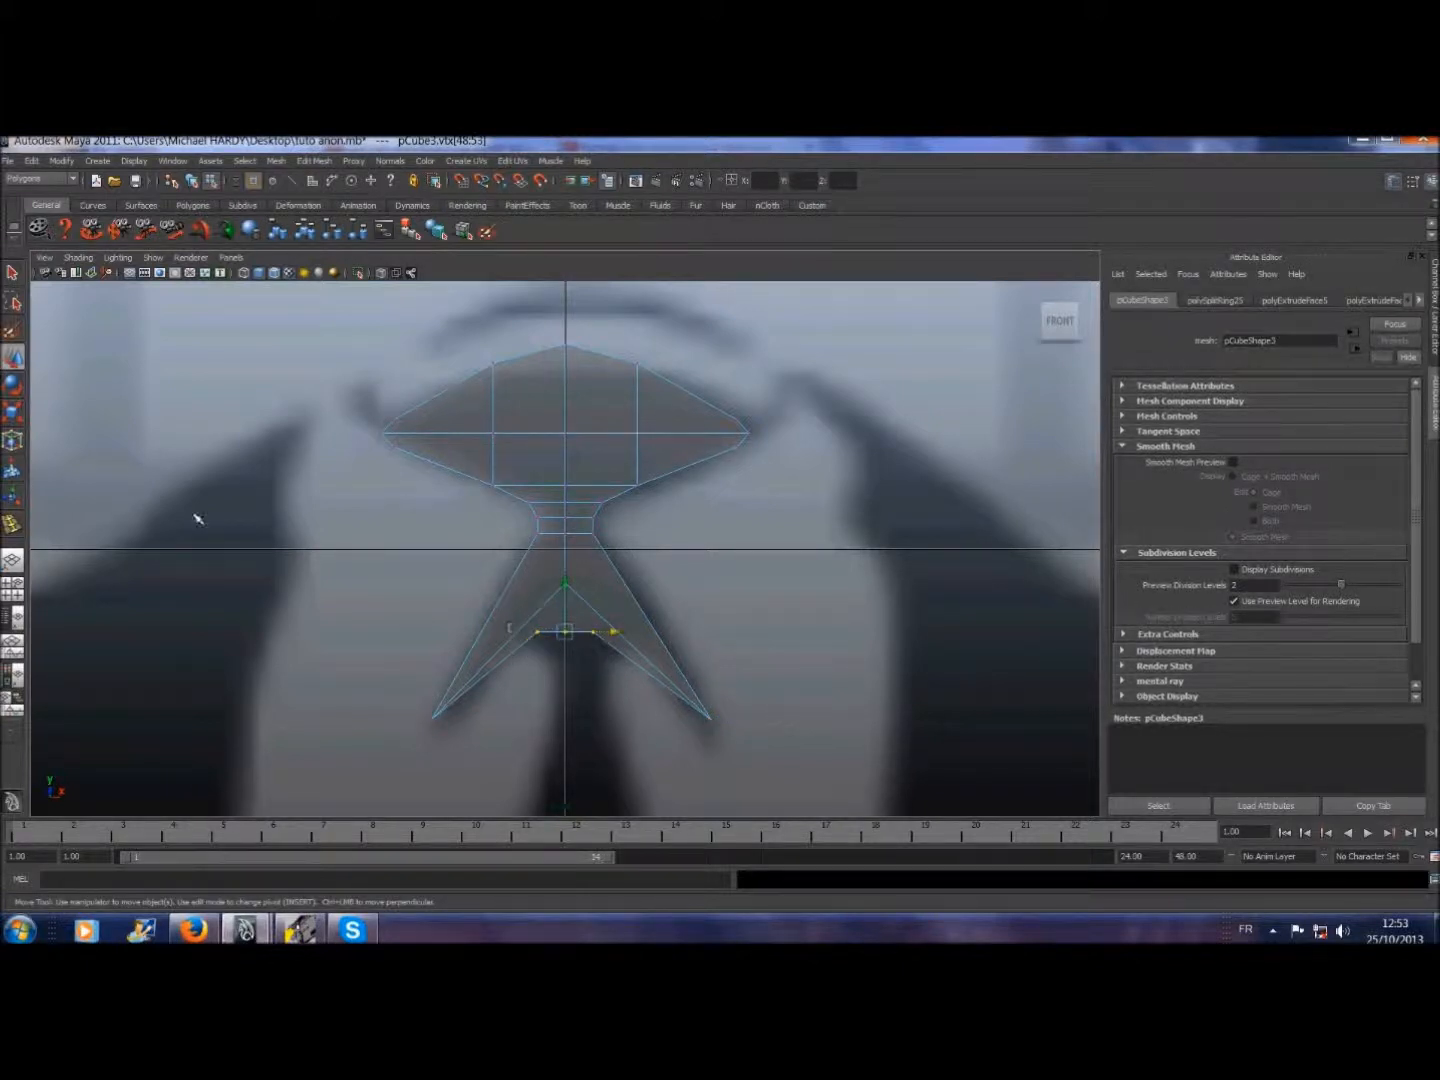
{"action": "left_click", "coordinate": [13, 413]}
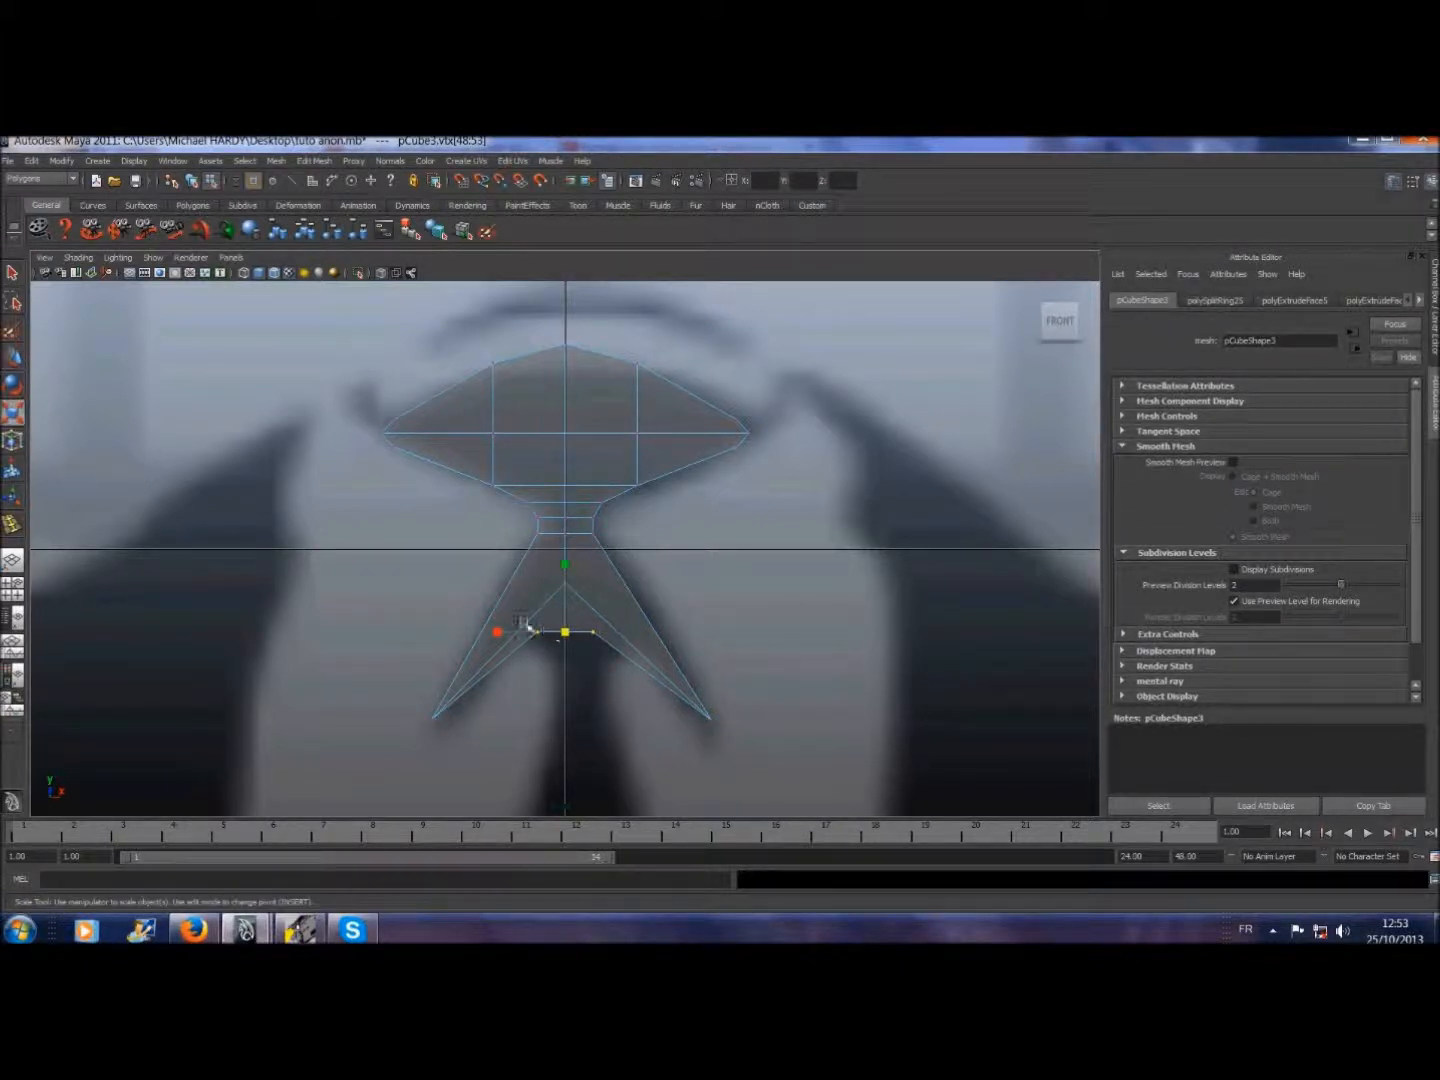
{"action": "left_click_drag", "start_coordinate": [499, 637], "coordinate": [483, 632]}
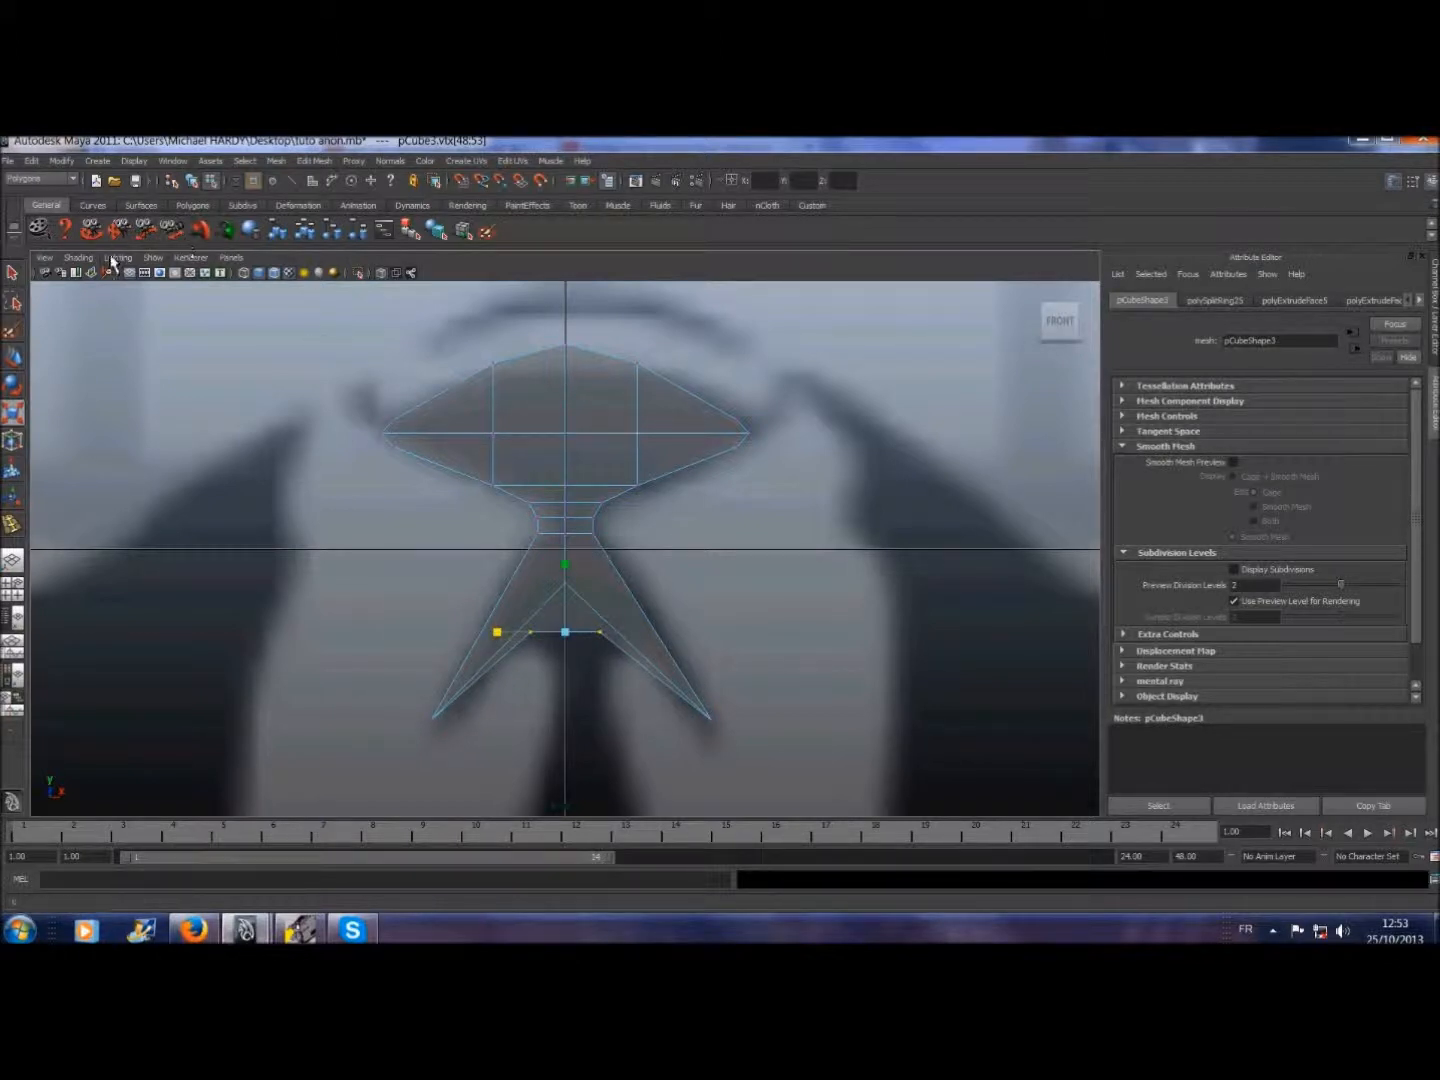
- Extrude the two underside faces between the fork tips in place and scale them uniformly to about 0.917
{"action": "left_click", "coordinate": [232, 257]}
{"action": "mouse_move", "coordinate": [246, 273]}
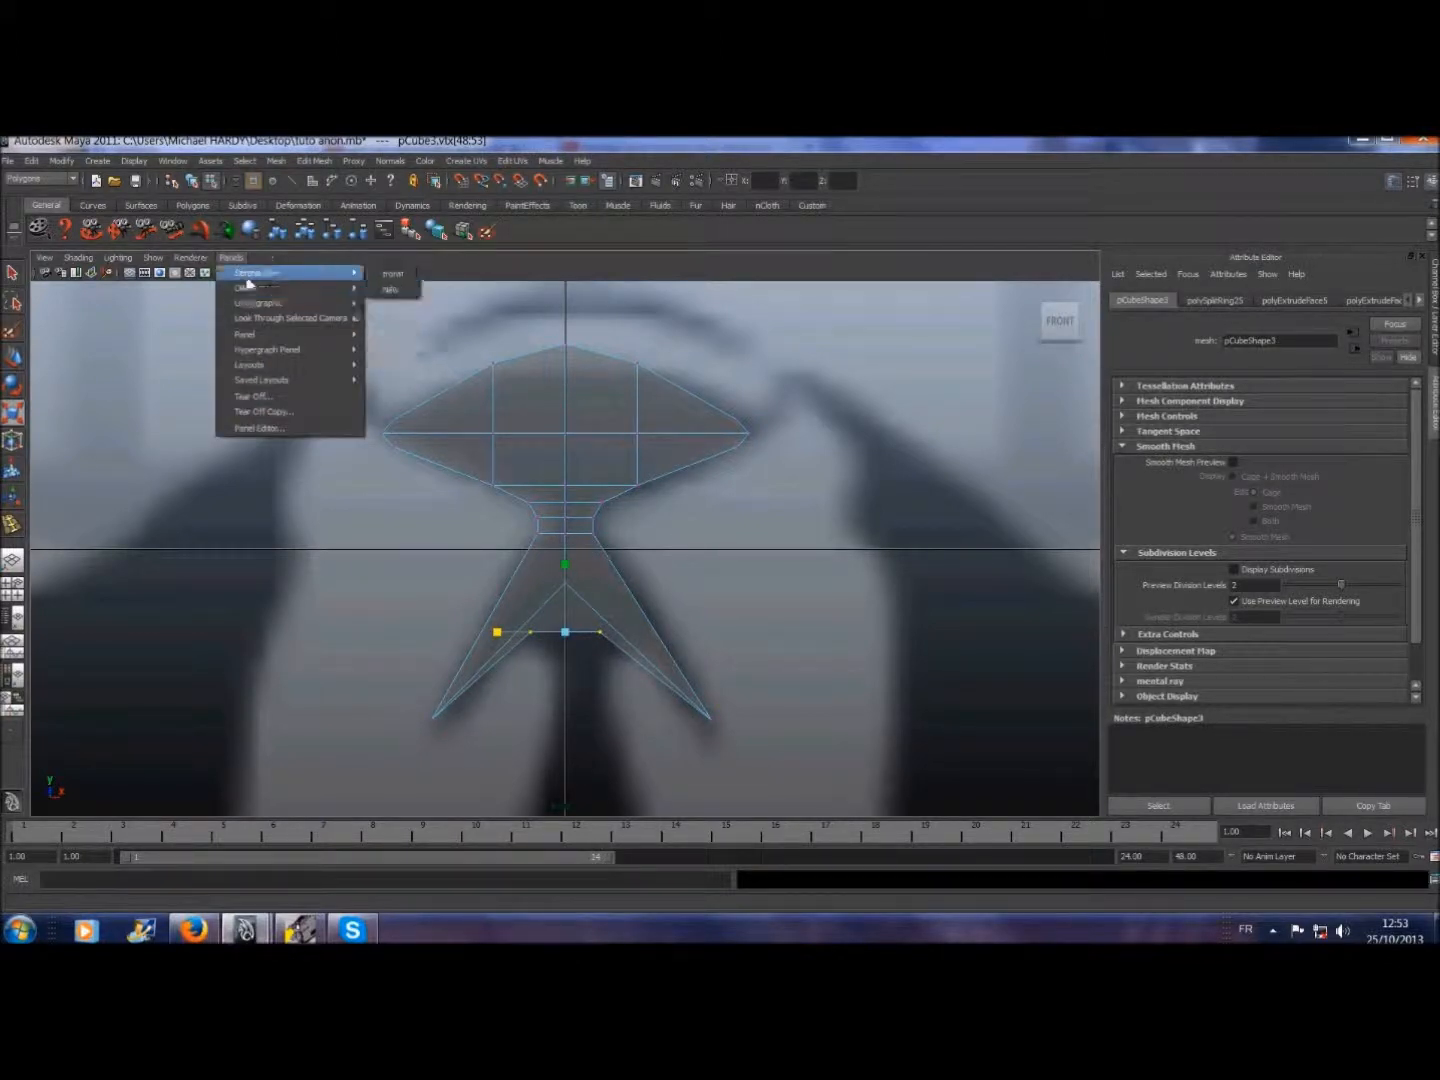
{"action": "left_click", "coordinate": [388, 274]}
{"action": "key", "text": "q"}
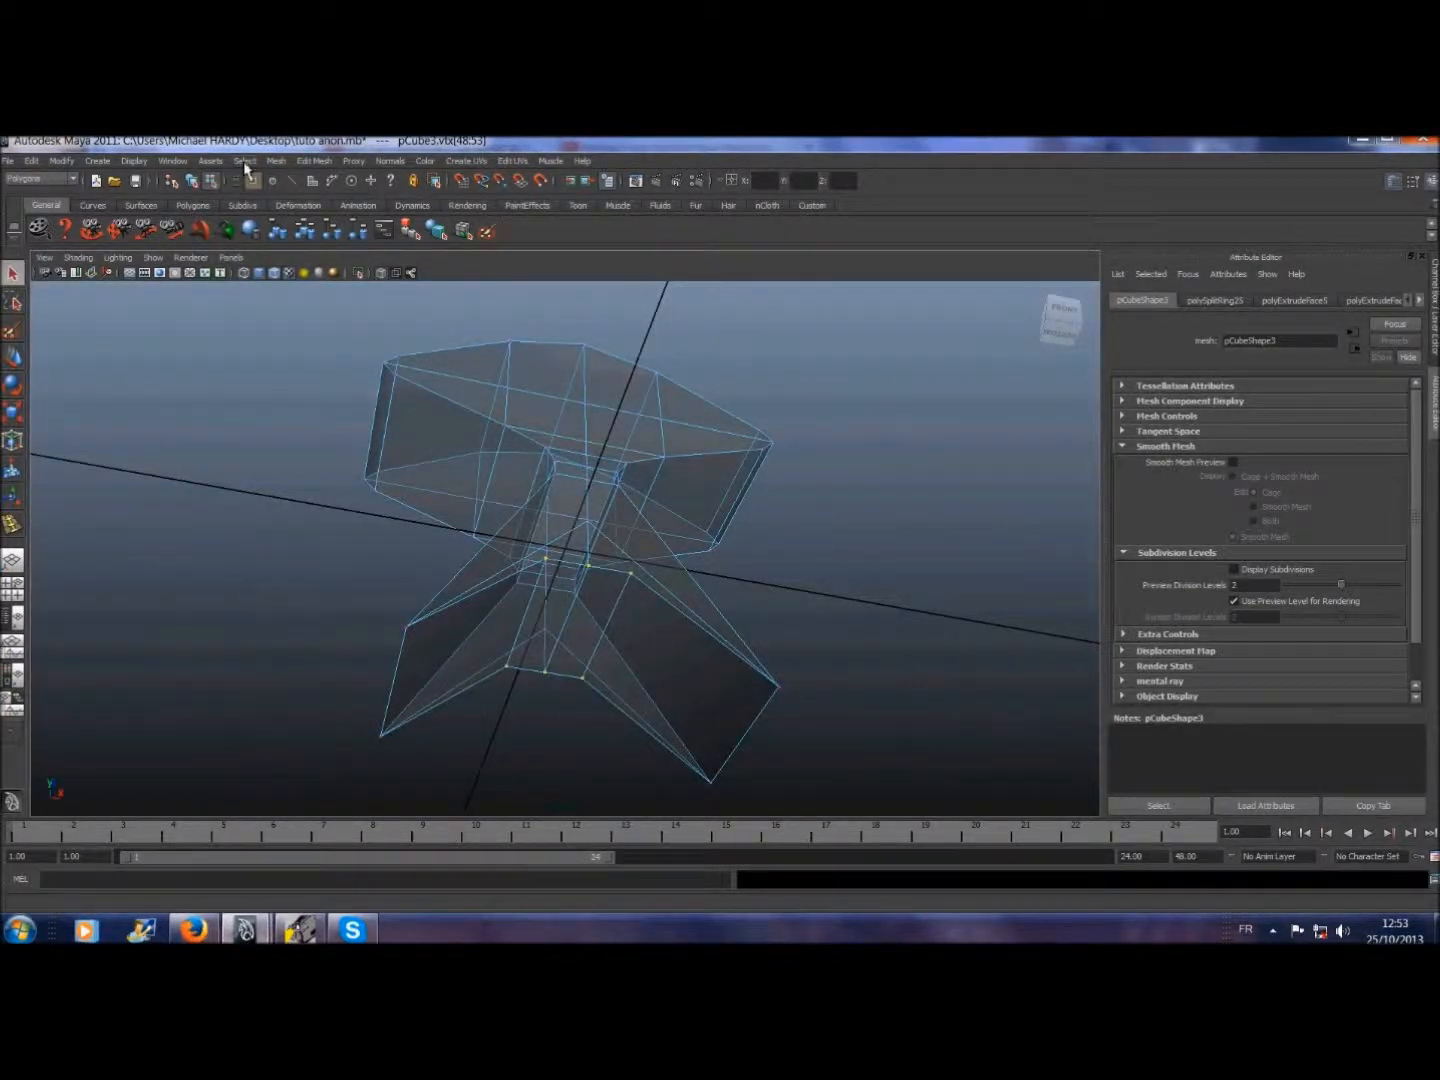
{"action": "left_click", "coordinate": [245, 160]}
{"action": "left_click", "coordinate": [262, 238]}
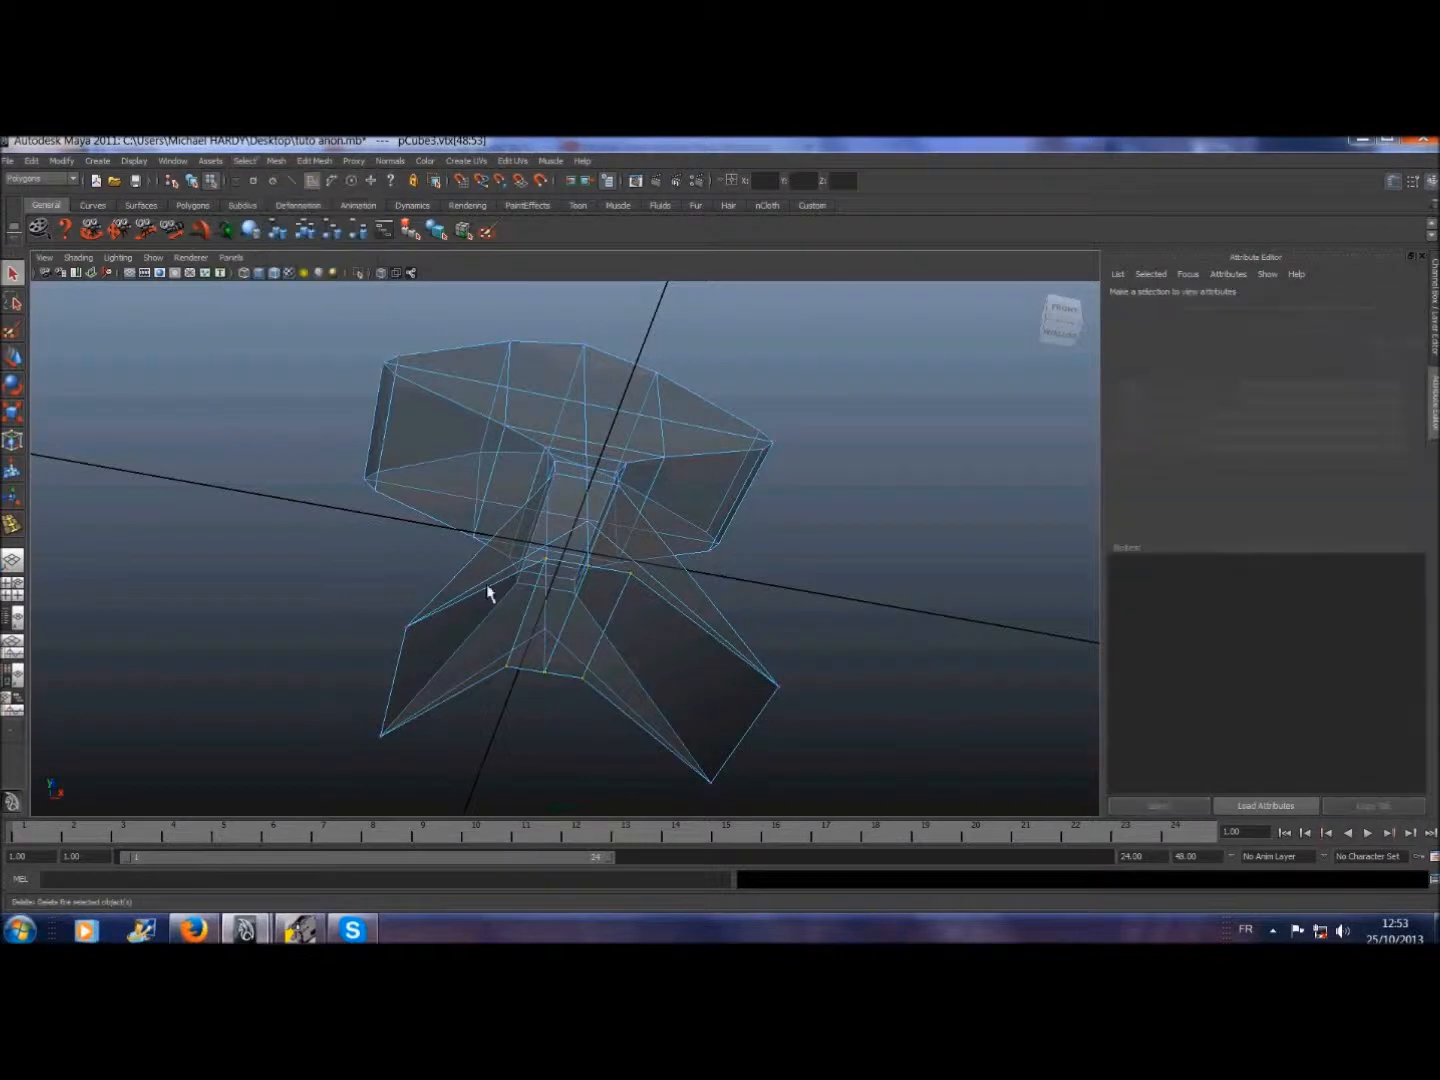
{"action": "left_click", "coordinate": [553, 598]}
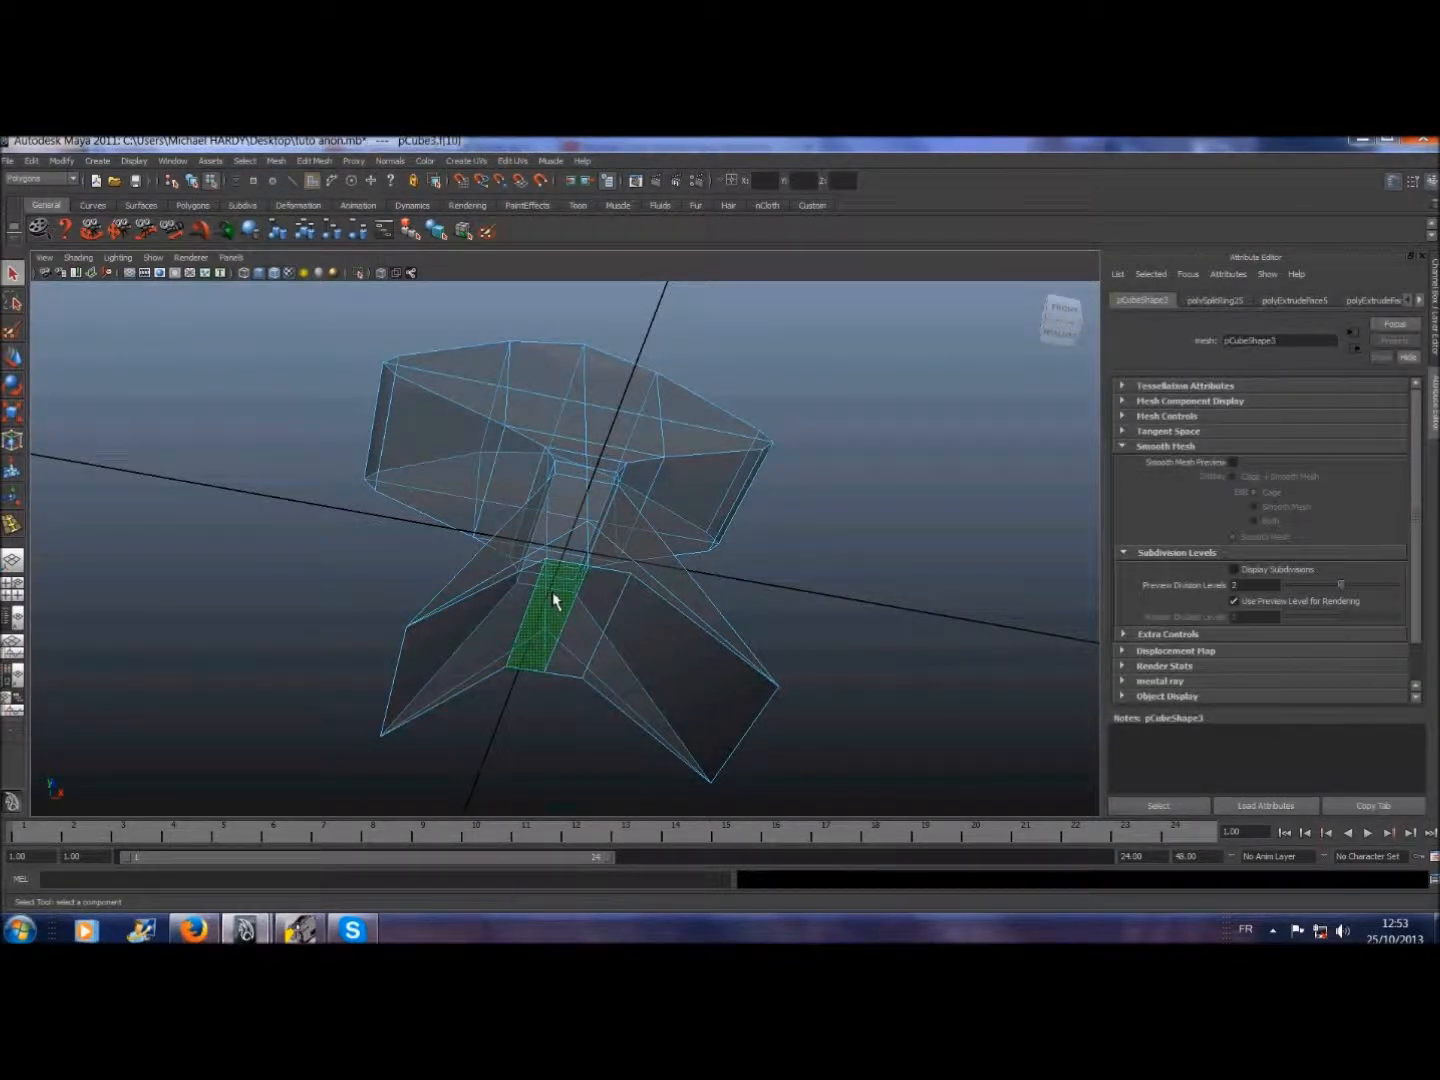
{"action": "left_click", "coordinate": [607, 598], "text": "shift"}
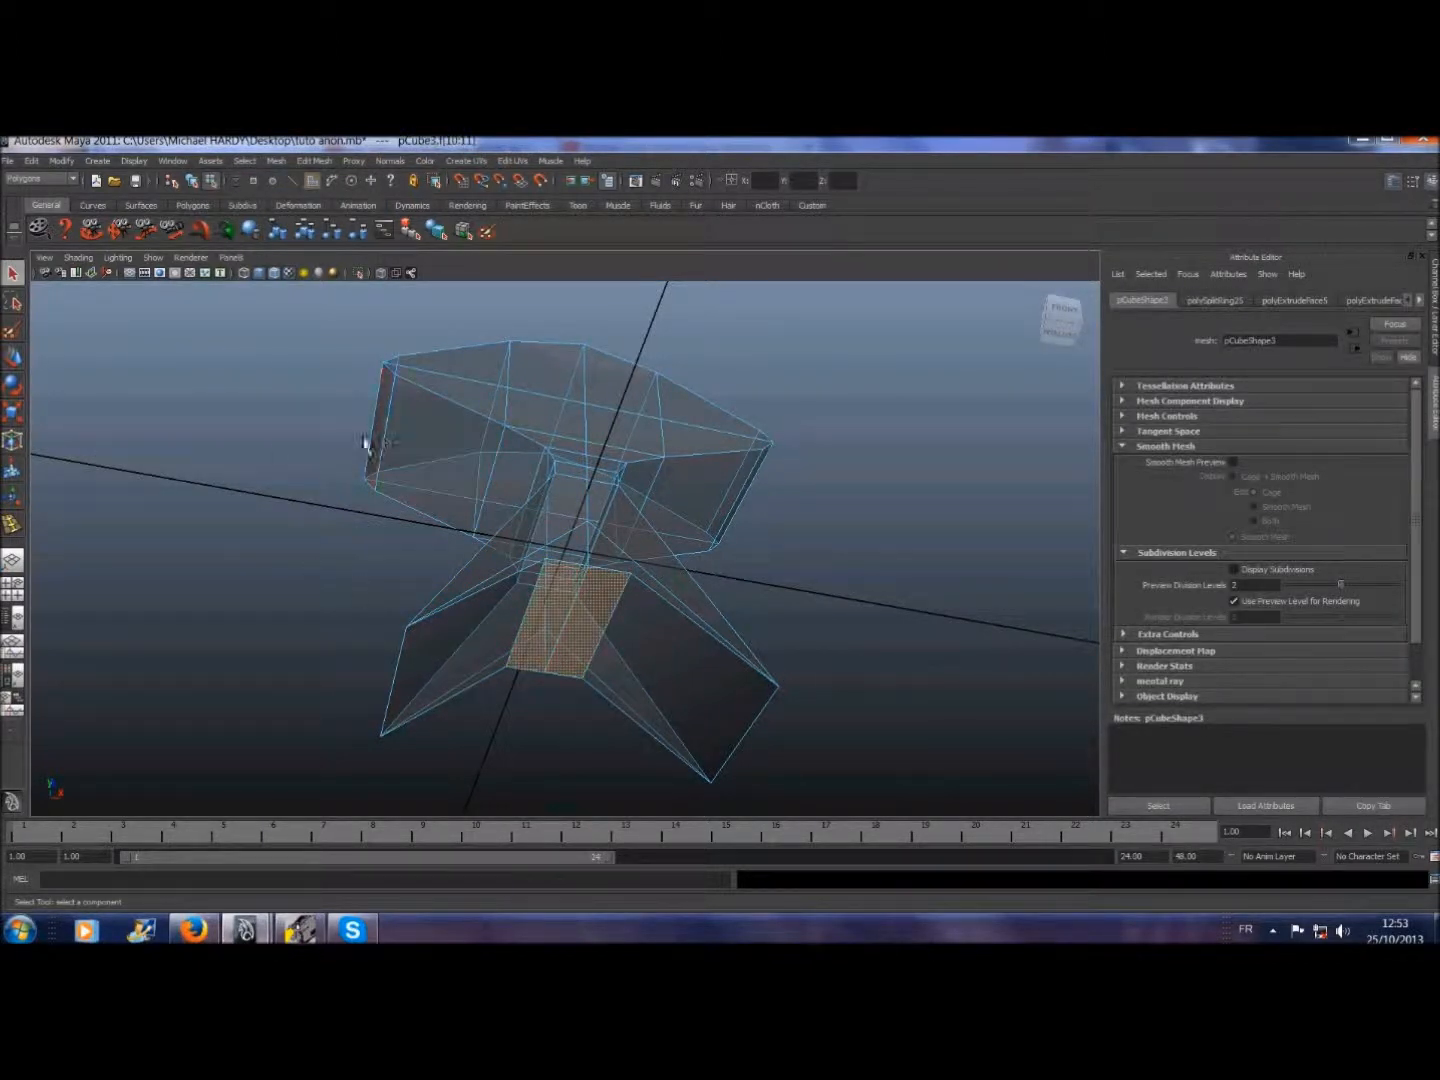
{"action": "left_click", "coordinate": [305, 162]}
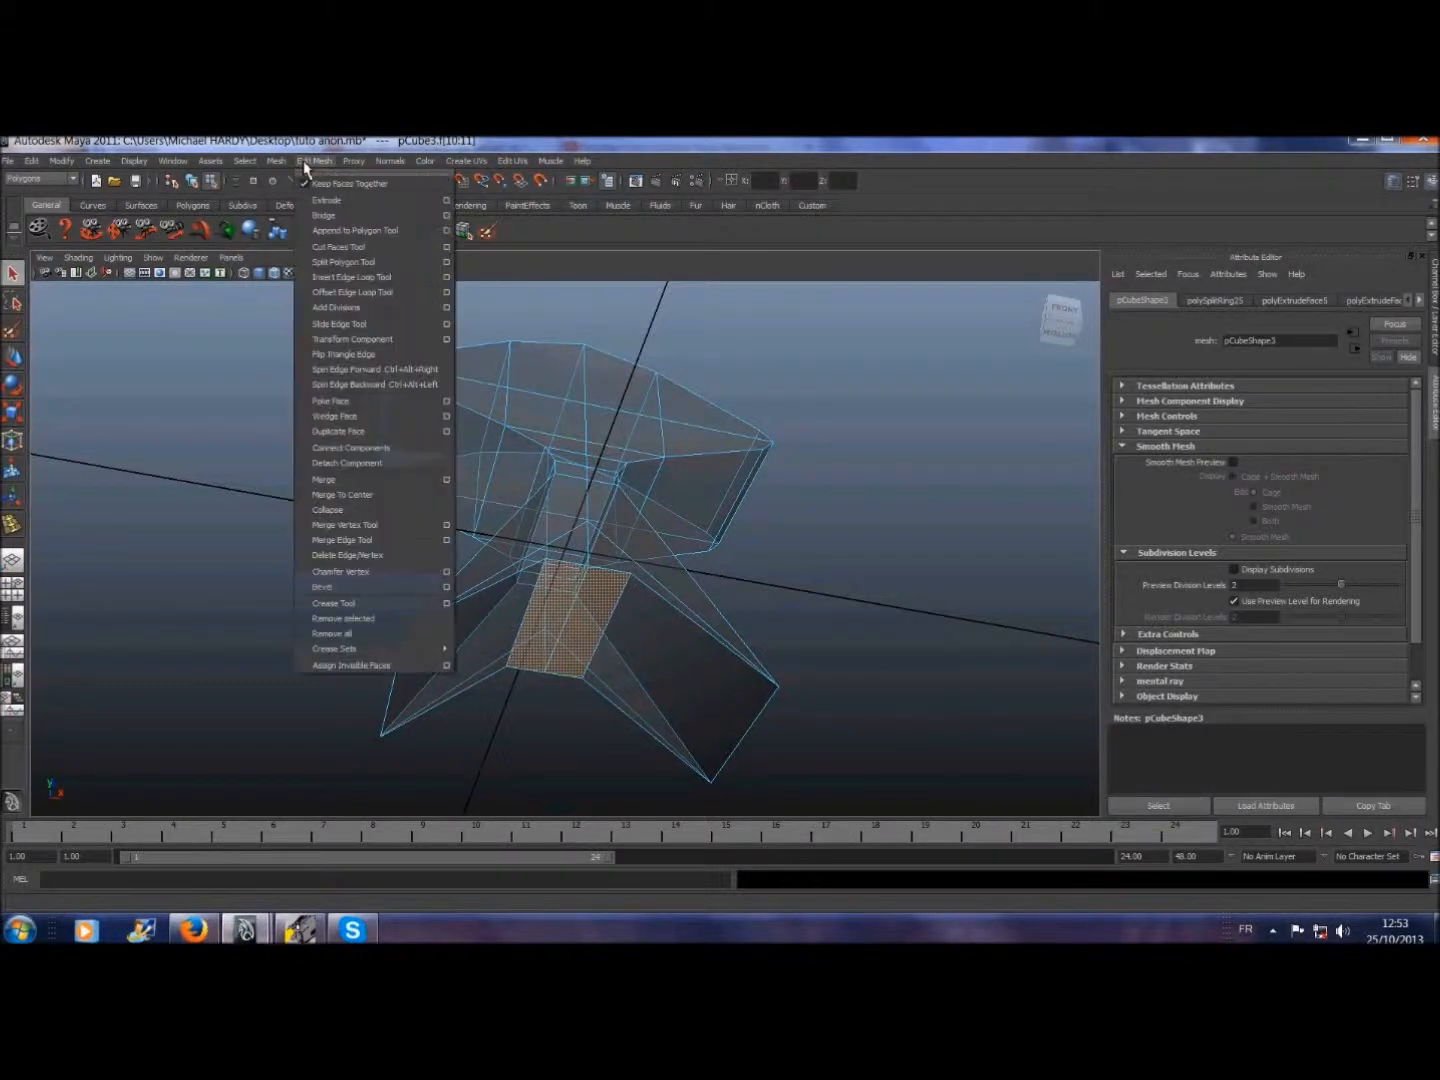
{"action": "left_click", "coordinate": [355, 199]}
{"action": "left_click", "coordinate": [612, 629]}
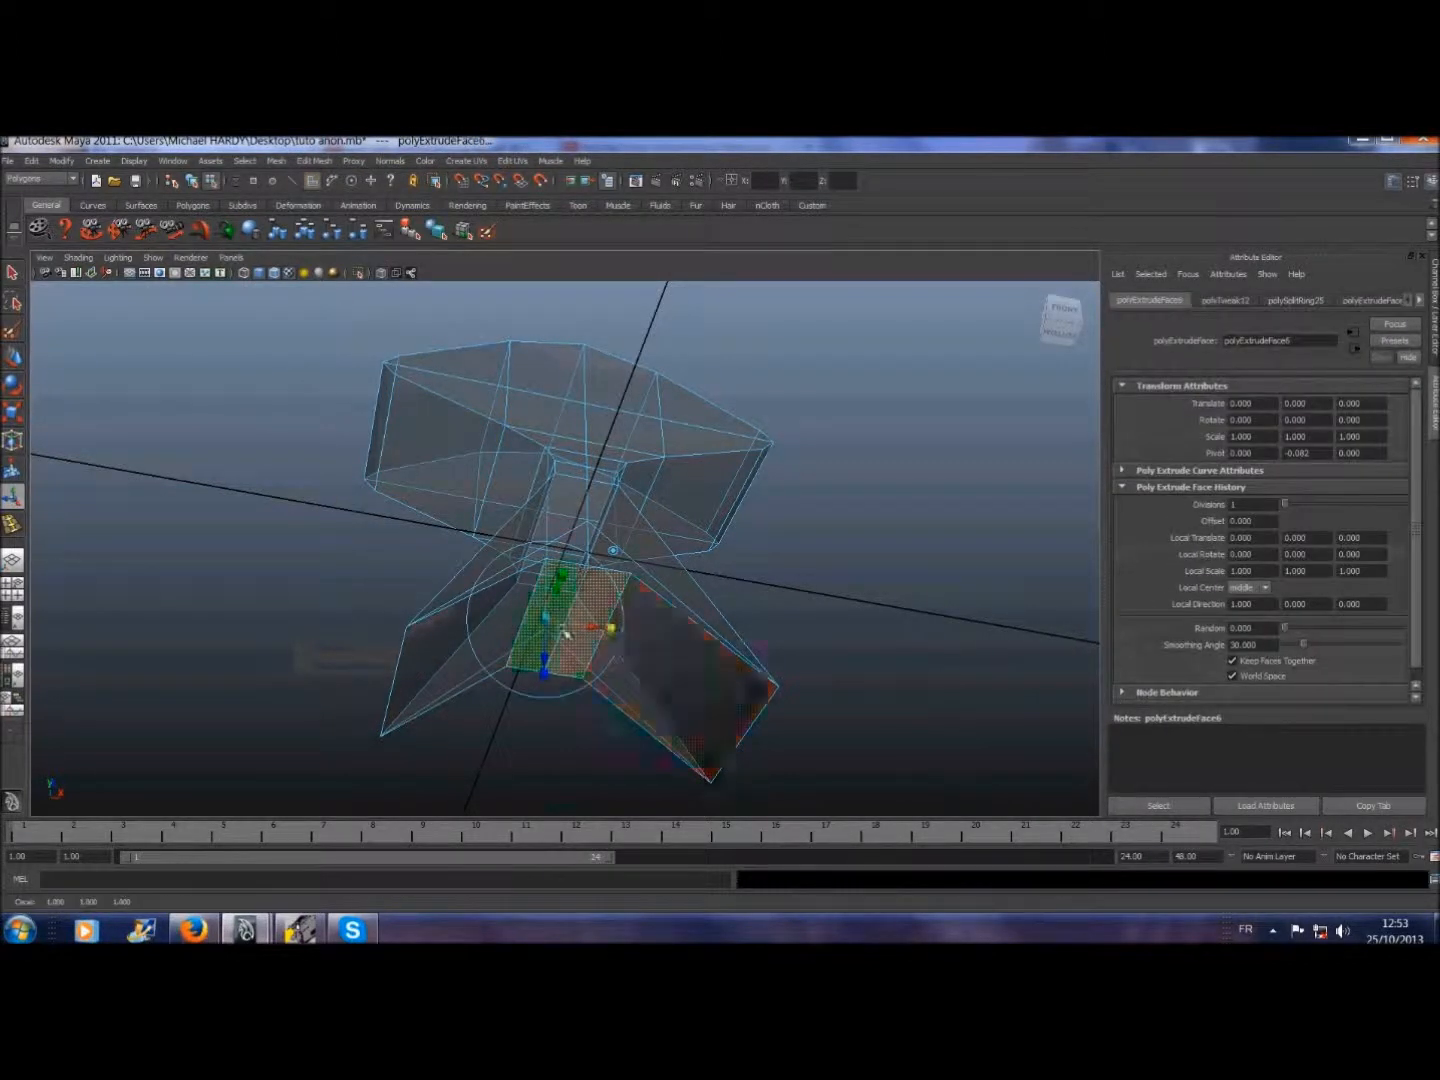
{"action": "left_click_drag", "start_coordinate": [547, 623], "coordinate": [522, 638]}
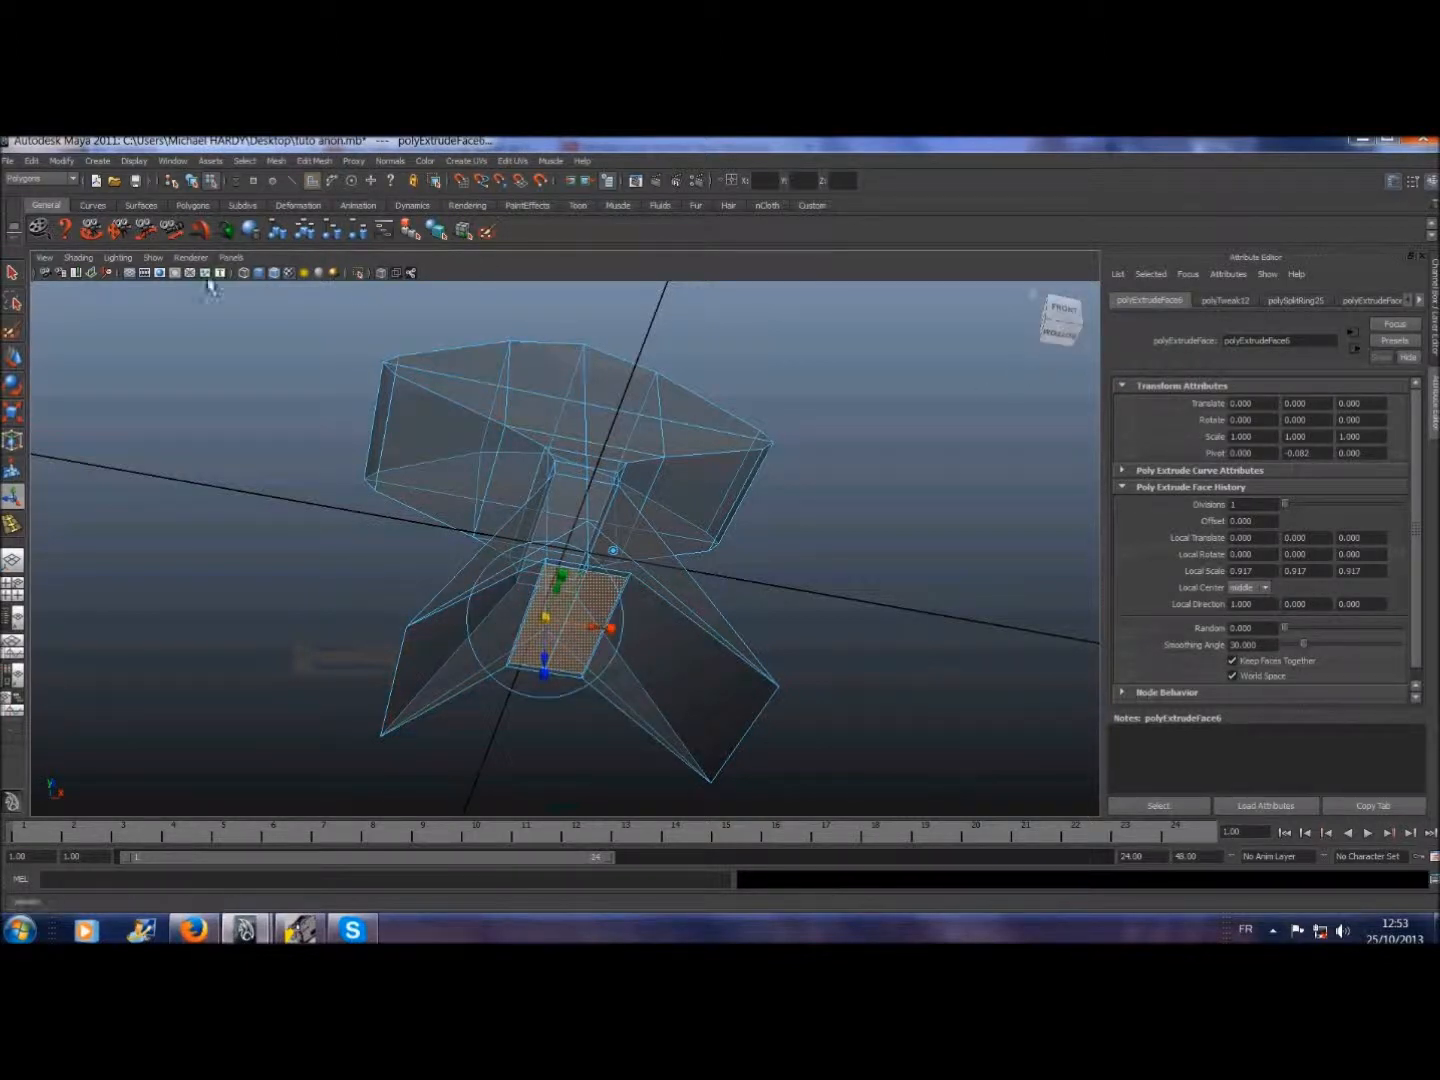
- Extrude the inset faces down about 0.046 in the front view and narrow their width to about 0.698
{"action": "left_click", "coordinate": [231, 257]}
{"action": "mouse_move", "coordinate": [228, 287]}
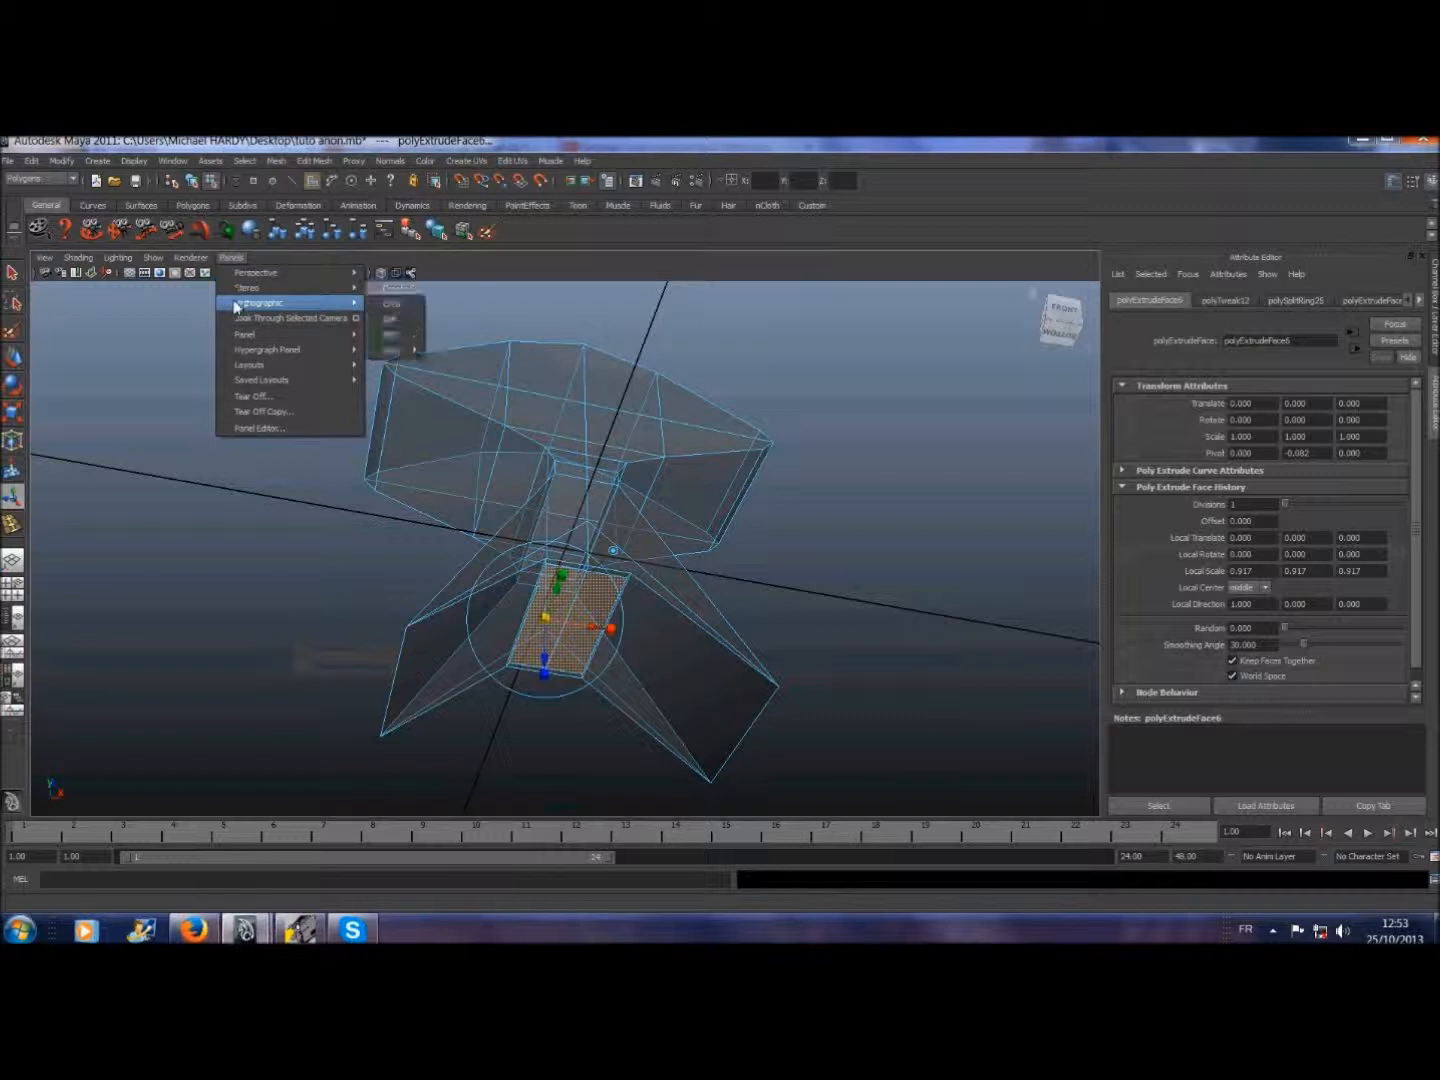
{"action": "left_click", "coordinate": [378, 303]}
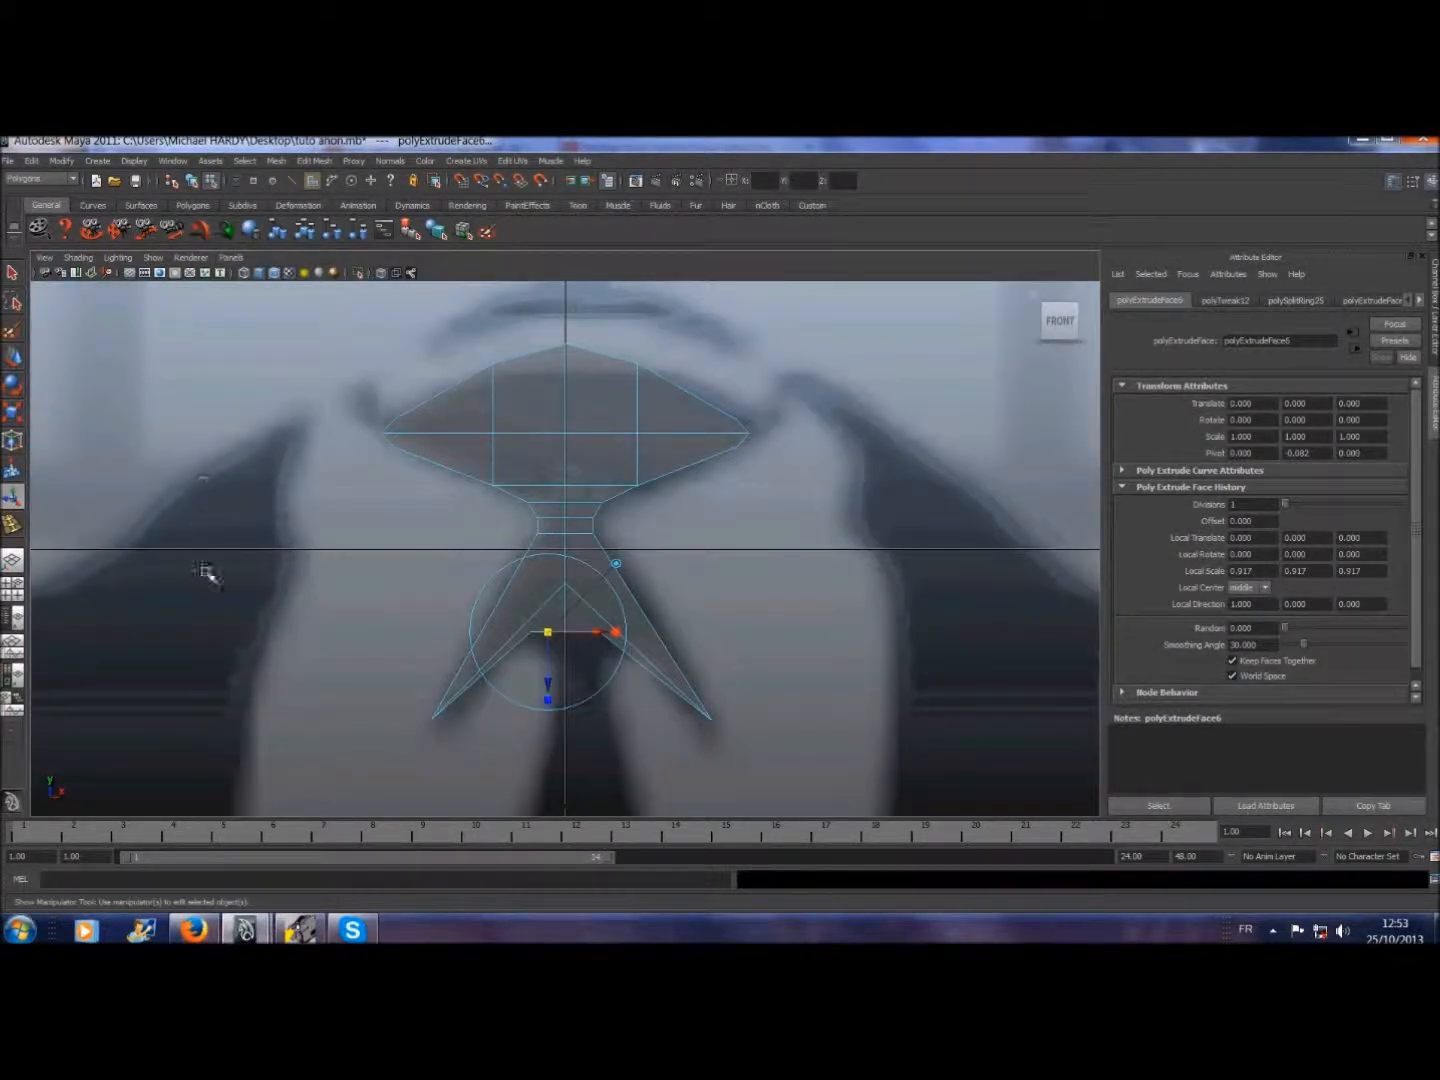
{"action": "left_click", "coordinate": [312, 161]}
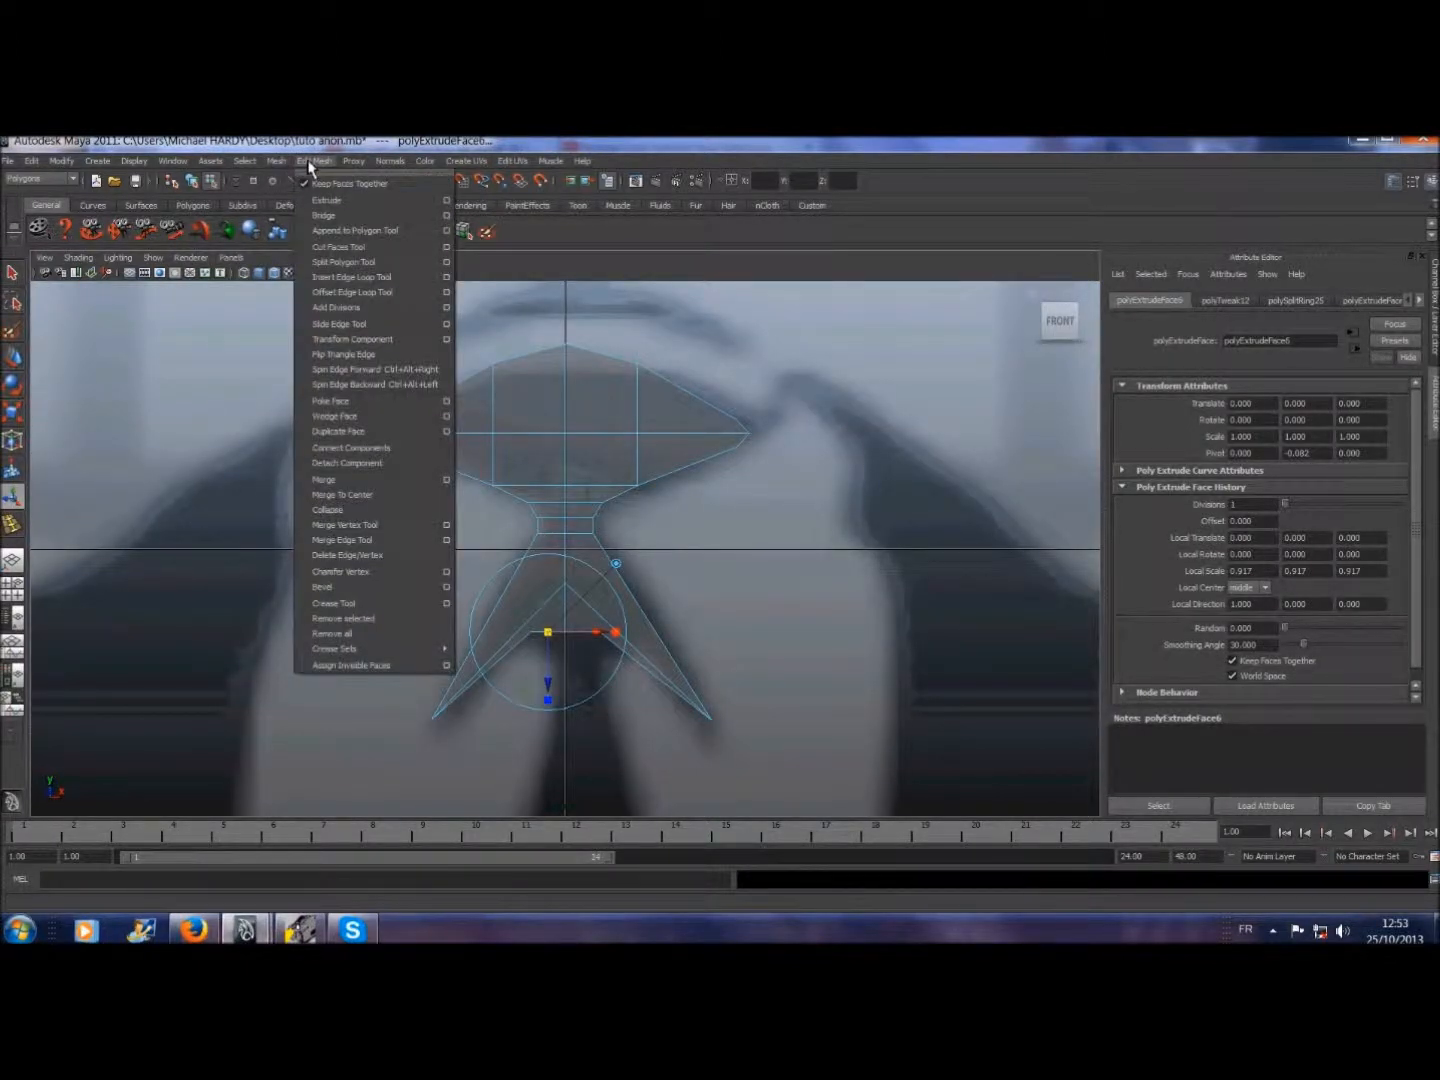
{"action": "left_click", "coordinate": [328, 200]}
{"action": "left_click_drag", "start_coordinate": [553, 681], "coordinate": [559, 730]}
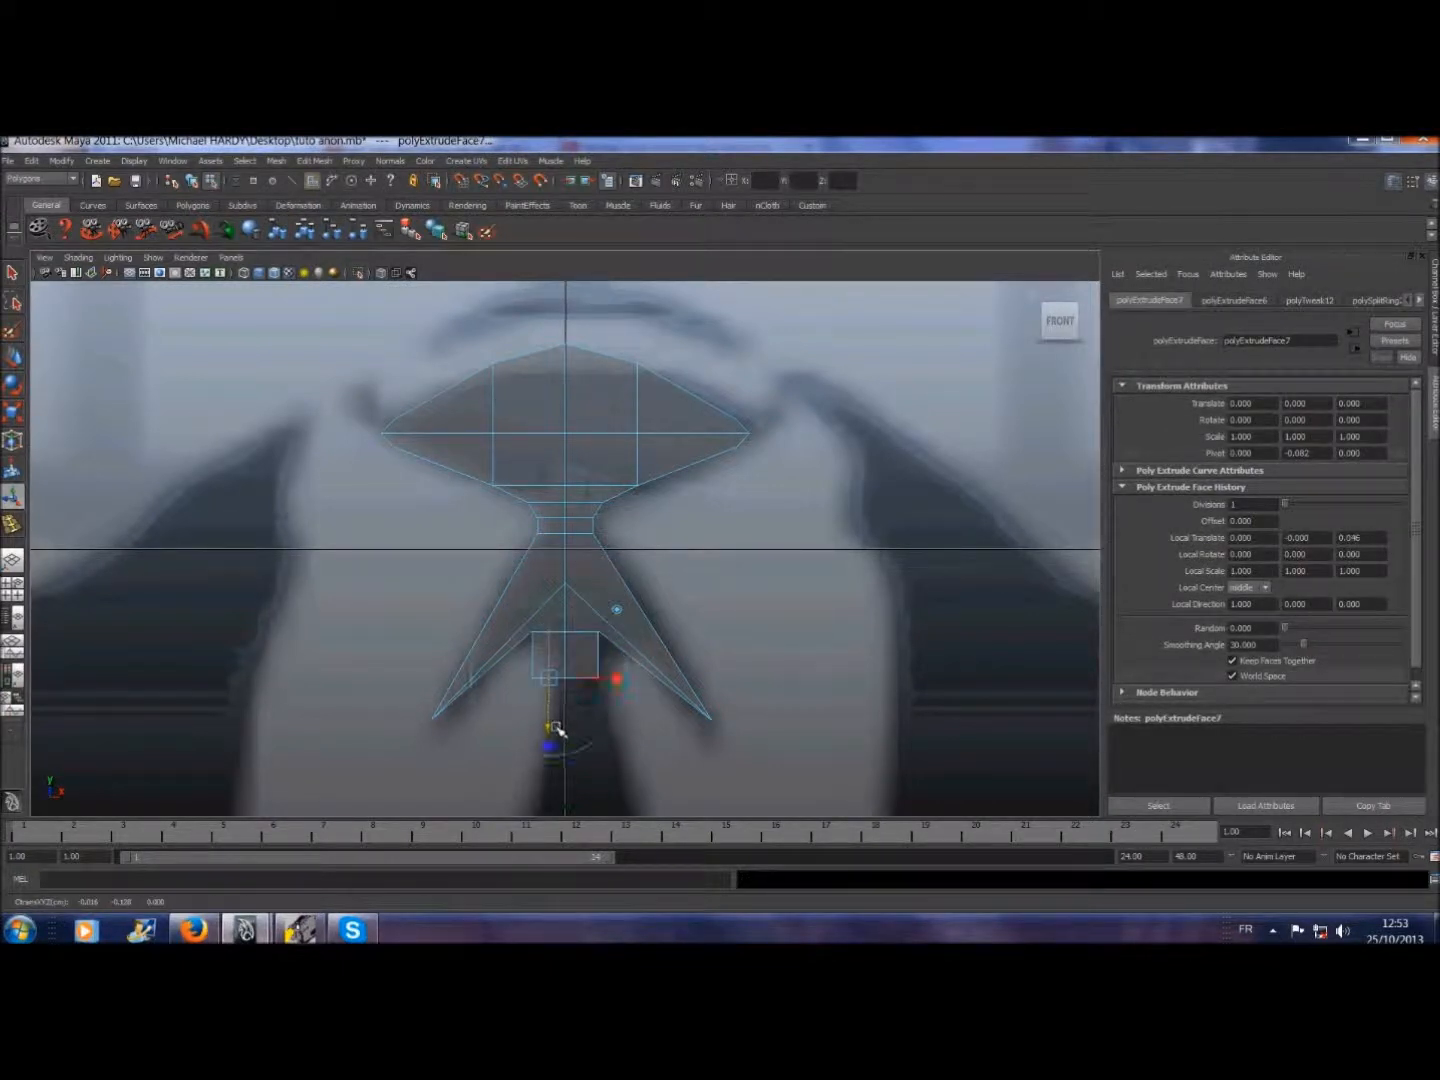
{"action": "left_click_drag", "start_coordinate": [617, 679], "coordinate": [605, 681]}
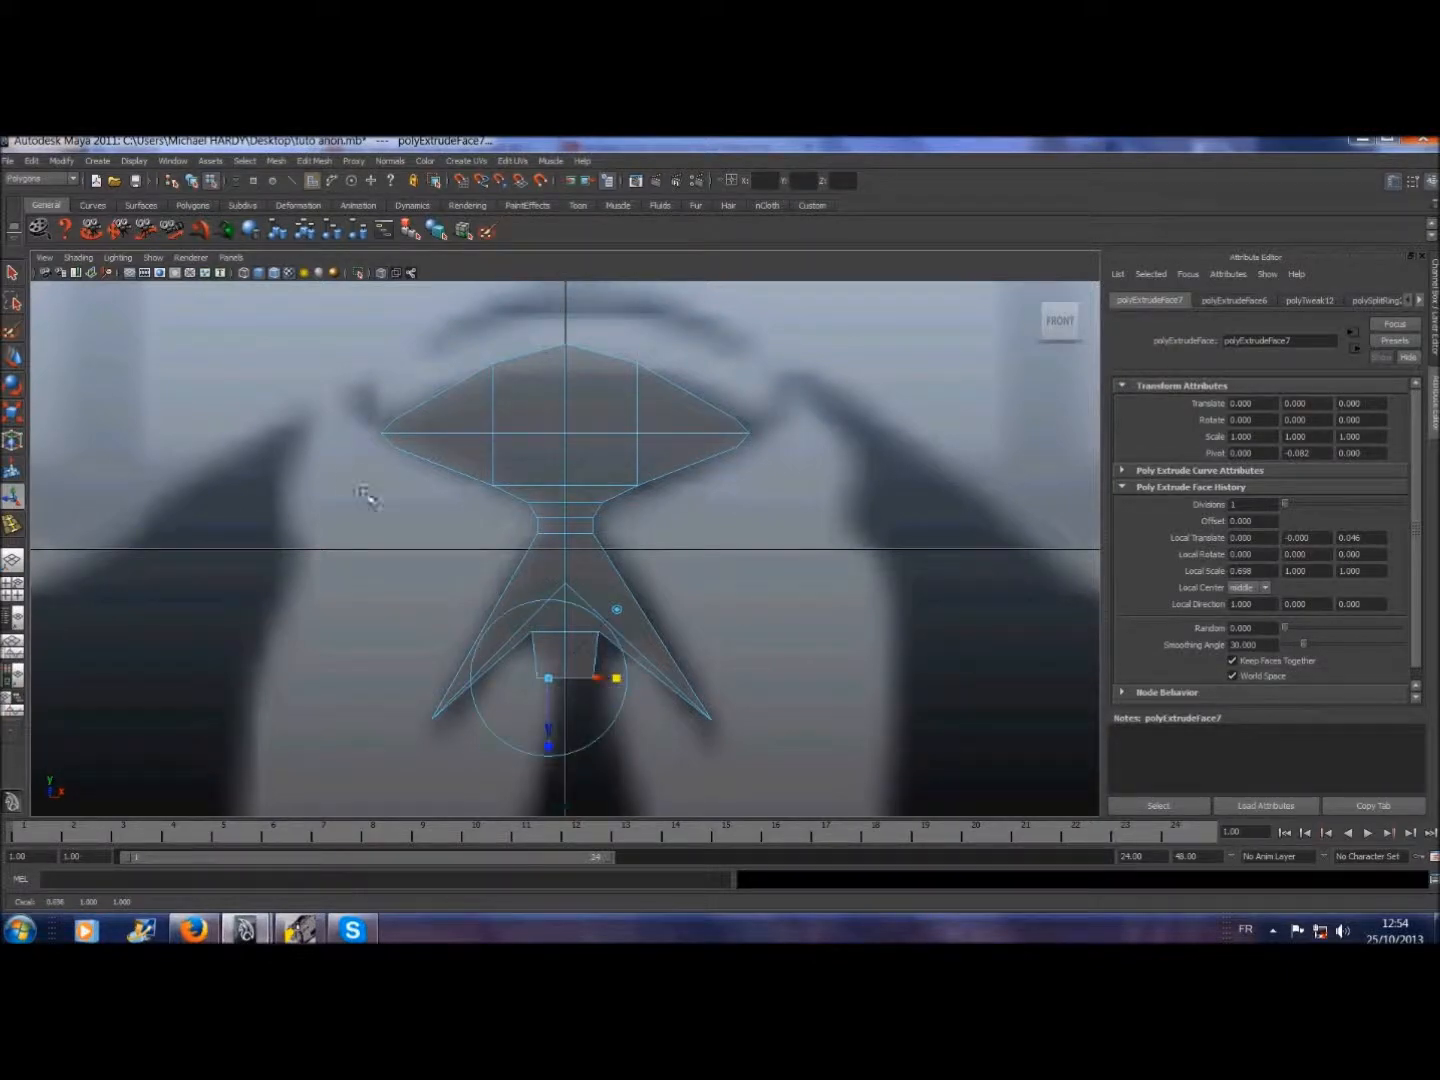
- Extrude the bottom faces down about 0.118 along the tie and widen them by a factor of about 2.239
{"action": "key", "text": "a"}
{"action": "scroll", "coordinate": [352, 481], "scroll_direction": "up", "scroll_amount": 5}
{"action": "scroll", "coordinate": [352, 481], "scroll_direction": "up", "scroll_amount": 6}
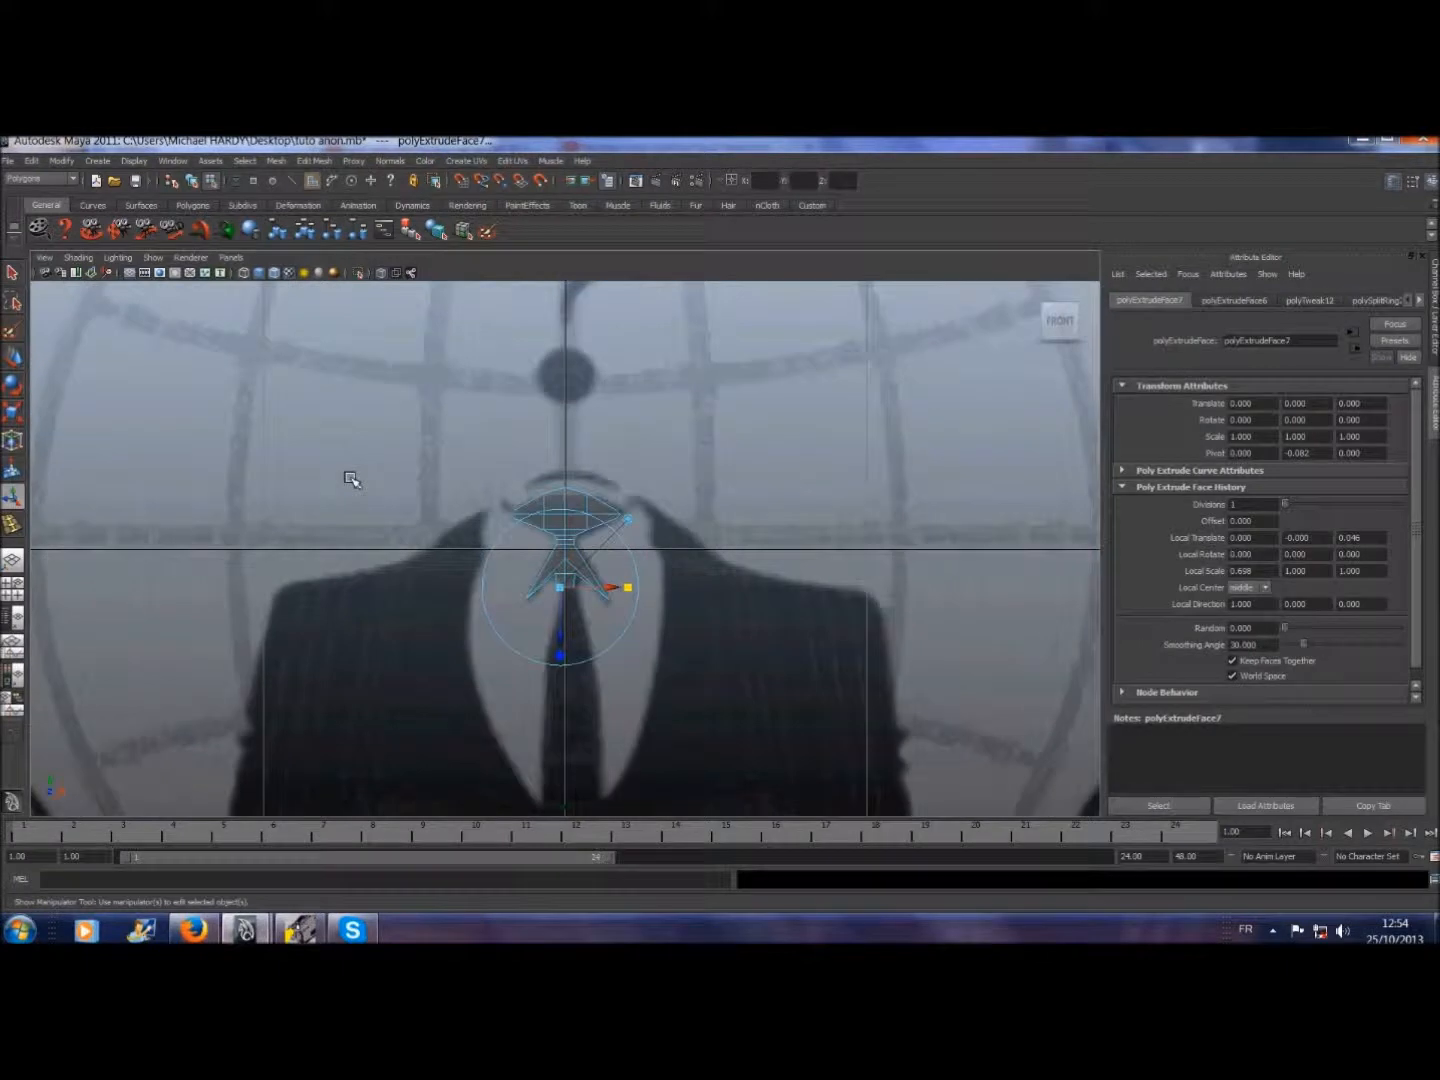
{"action": "left_click", "coordinate": [314, 161]}
{"action": "left_click", "coordinate": [327, 200]}
{"action": "left_click_drag", "start_coordinate": [562, 638], "coordinate": [720, 630]}
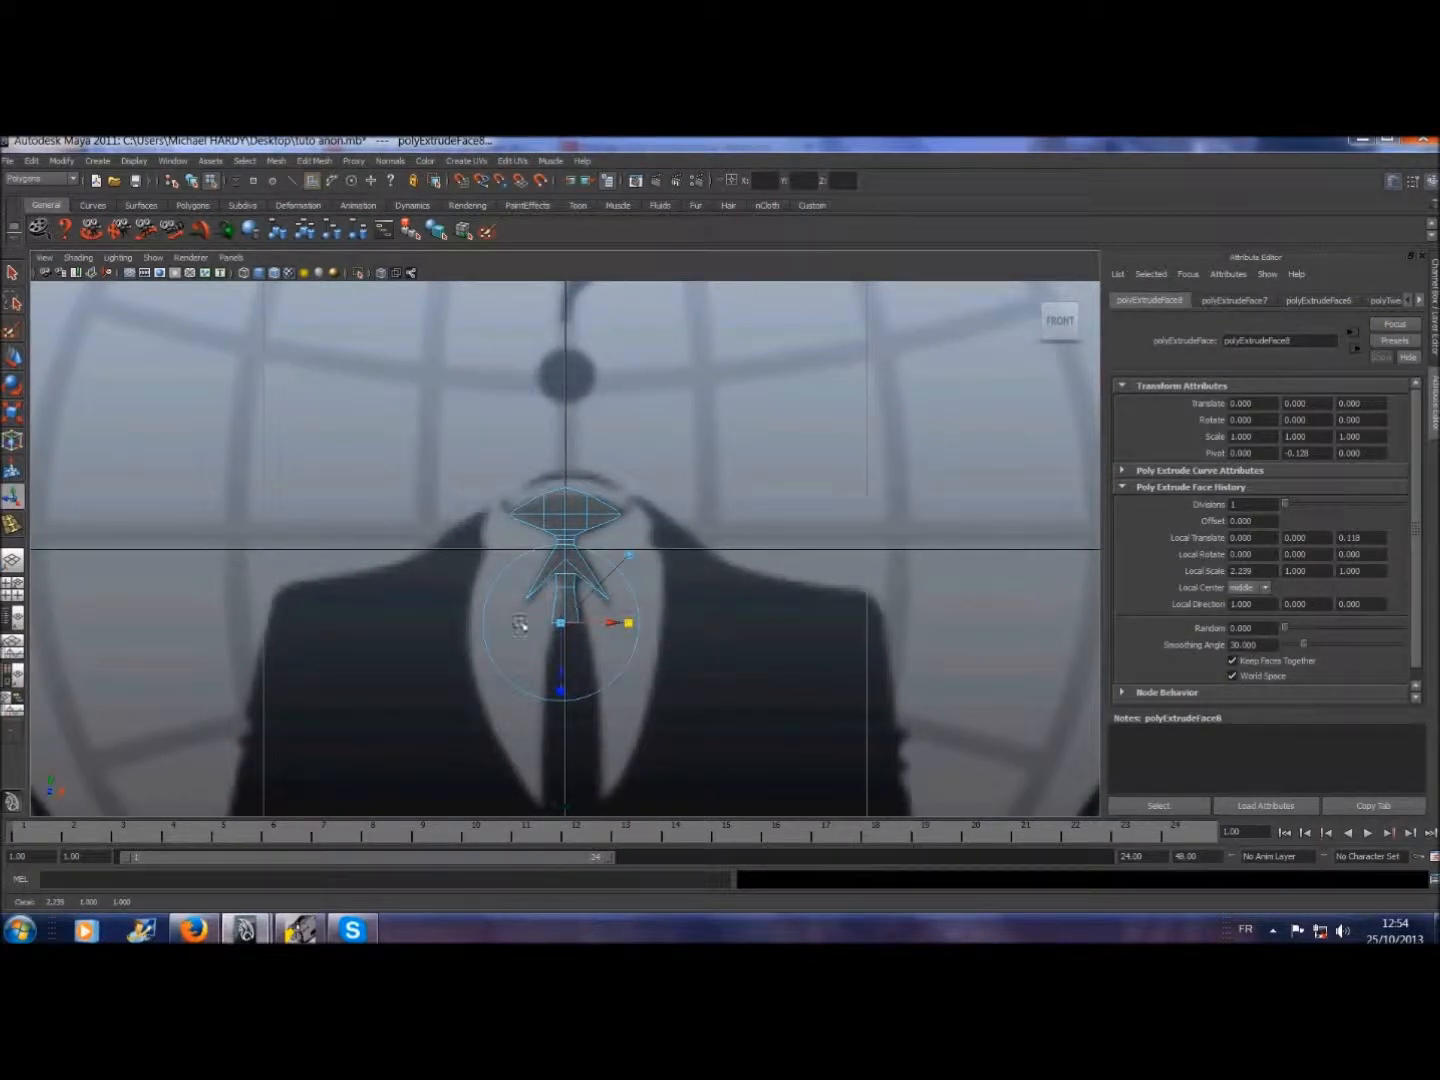
- Extrude the tie's bottom faces down about 0.200 and widen them by a factor of about 2.277 to follow the reference
{"action": "left_click", "coordinate": [316, 161]}
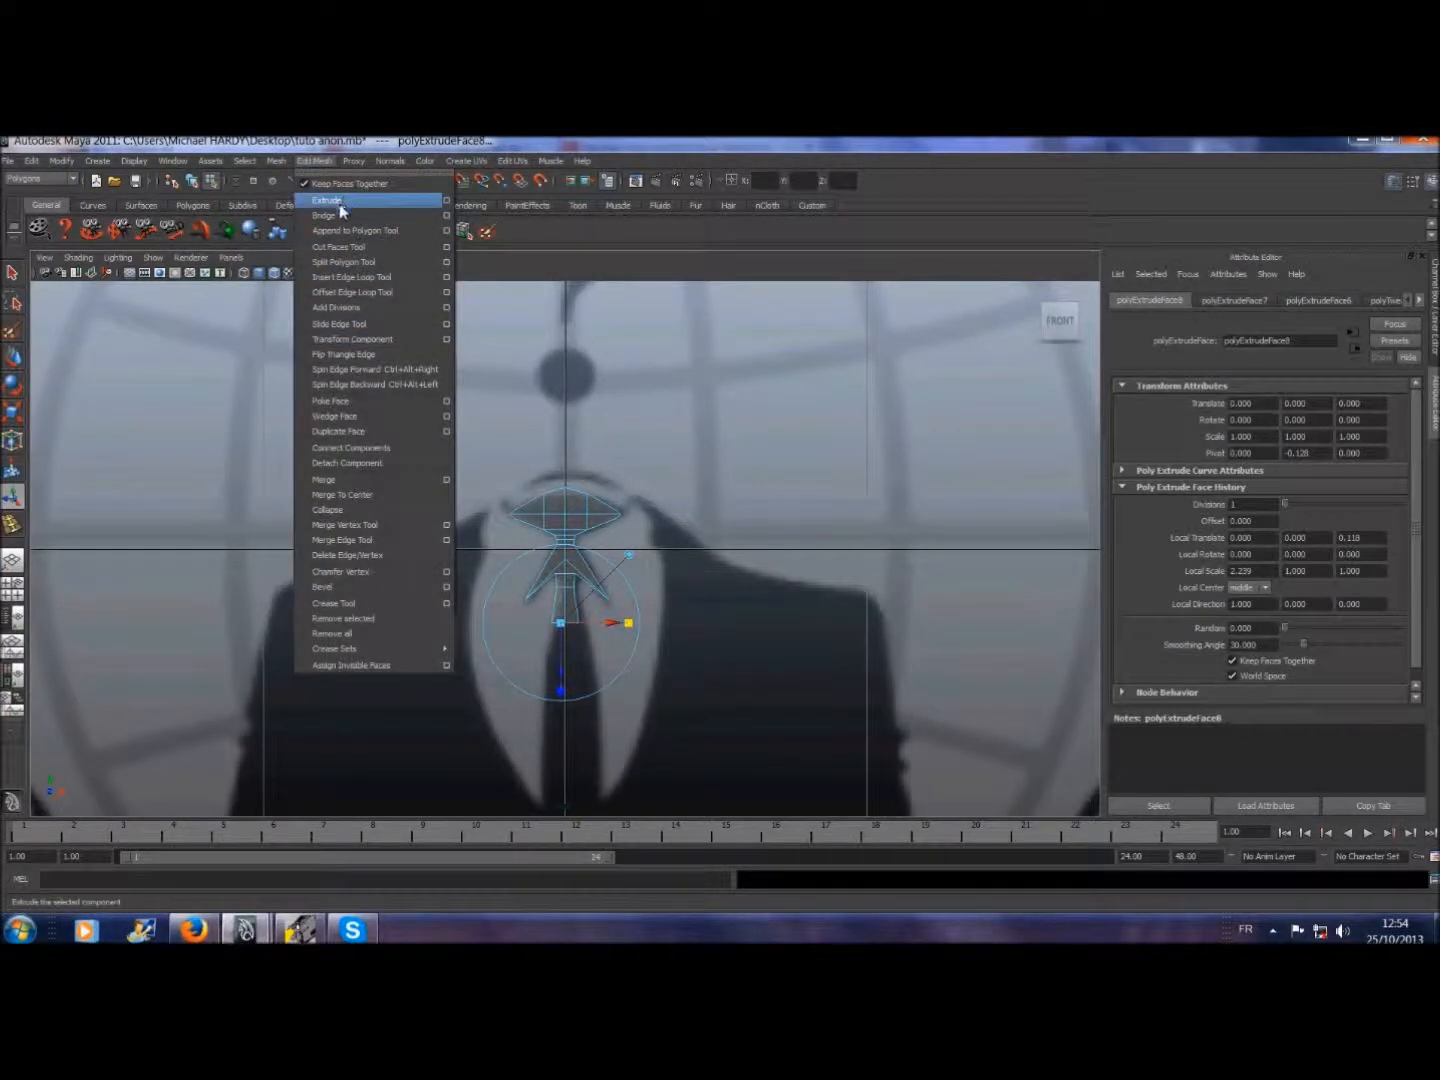
{"action": "left_click", "coordinate": [340, 203]}
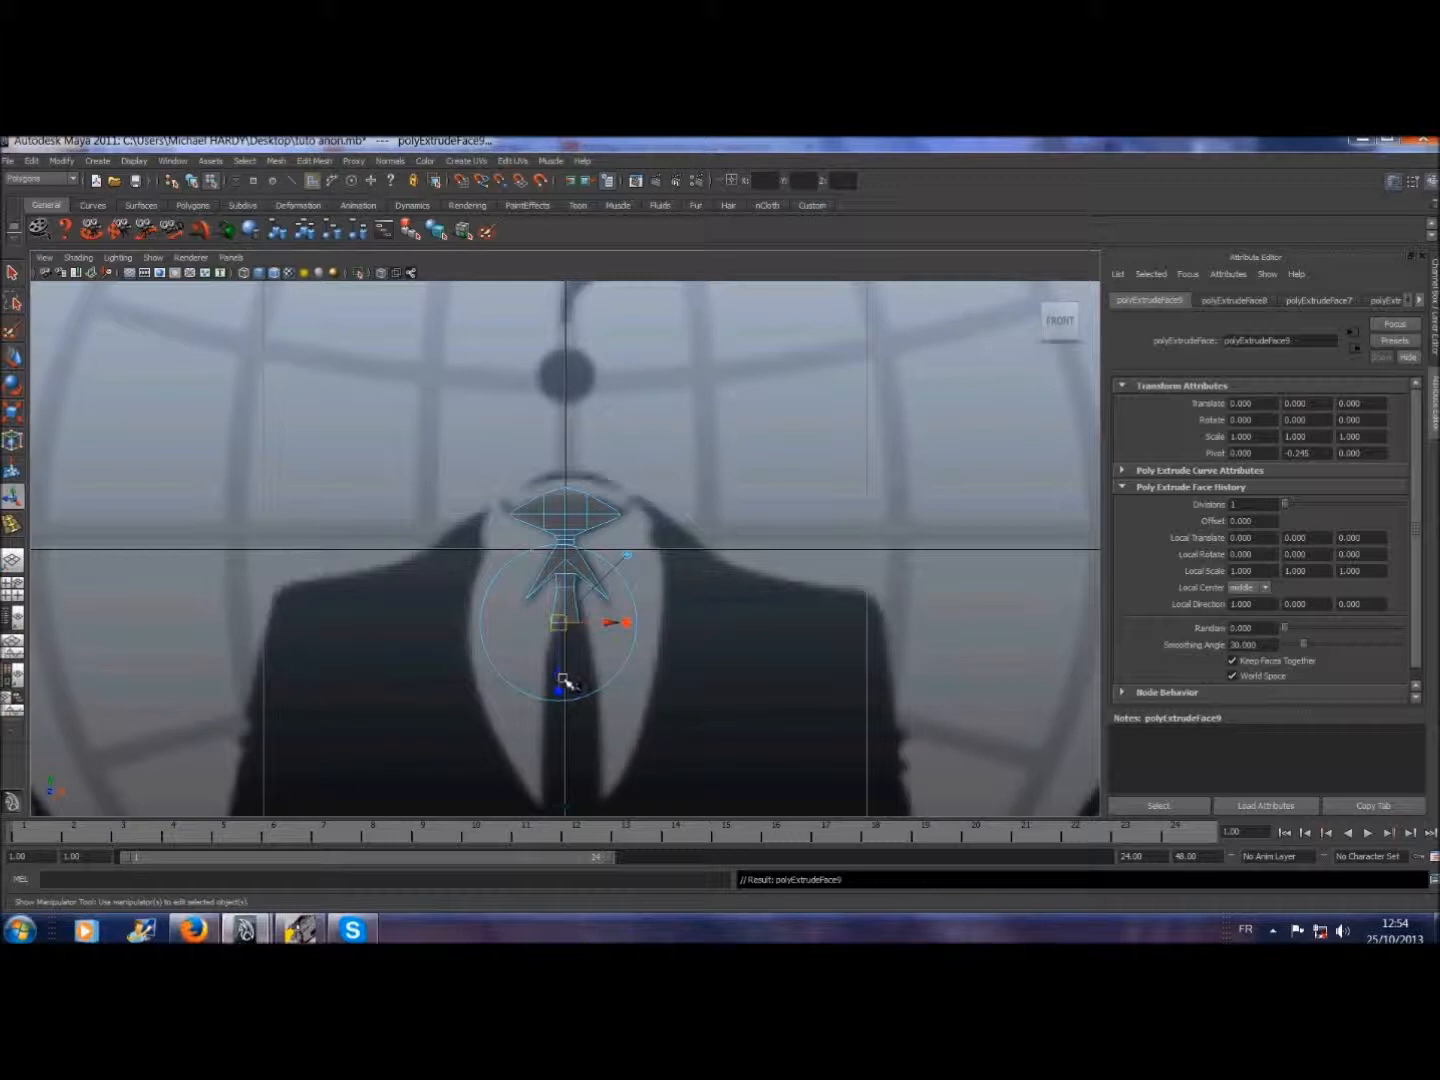
{"action": "left_click_drag", "start_coordinate": [562, 680], "coordinate": [562, 736]}
{"action": "left_click_drag", "start_coordinate": [620, 684], "coordinate": [716, 694]}
- Extrude the tie's bottom faces down about 0.398 to the shirt opening's lower end and widen them by about 1.09
{"action": "left_click", "coordinate": [313, 160]}
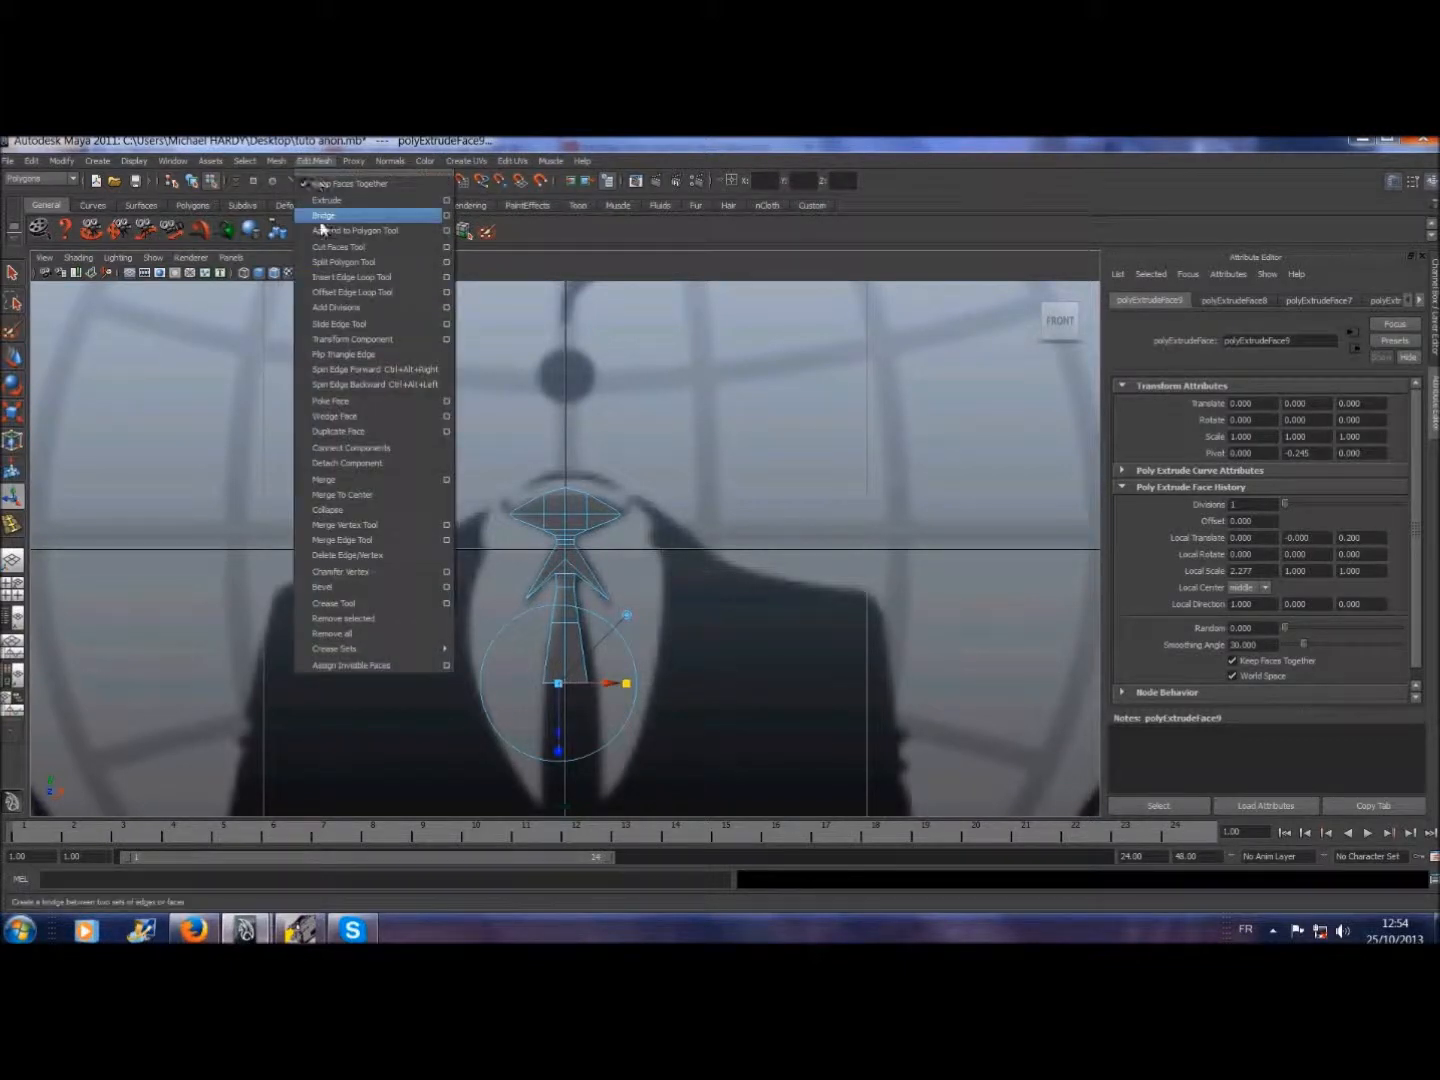
{"action": "left_click", "coordinate": [322, 204]}
{"action": "scroll", "coordinate": [330, 602], "scroll_direction": "down", "scroll_amount": 5}
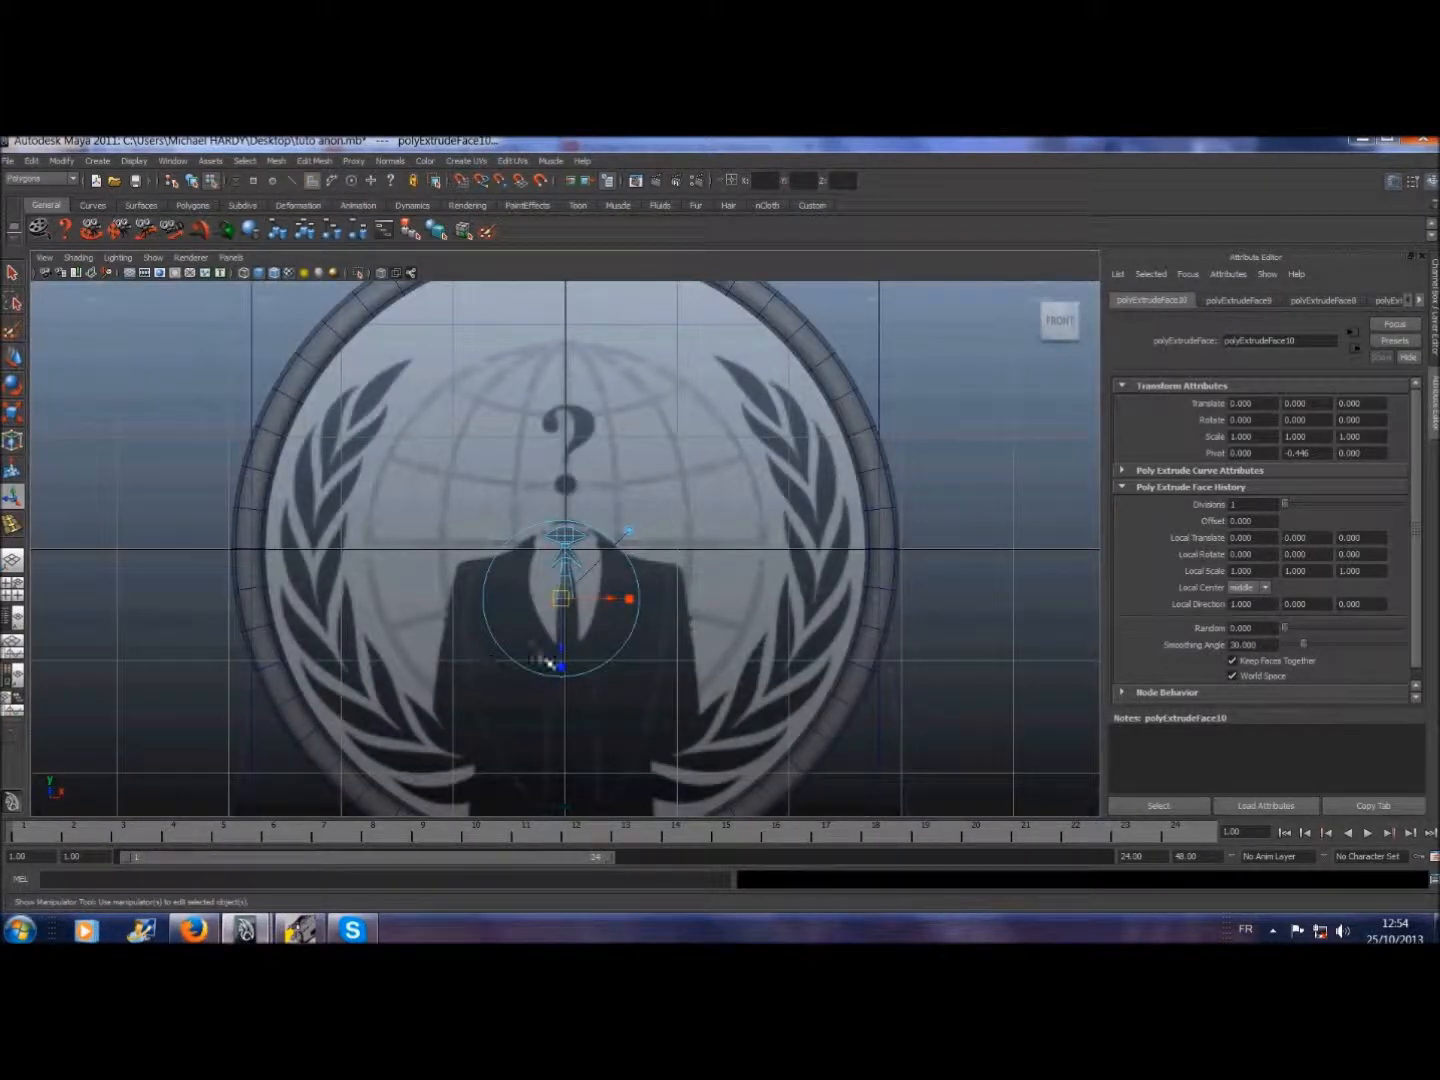
{"action": "left_click_drag", "start_coordinate": [578, 646], "coordinate": [567, 690]}
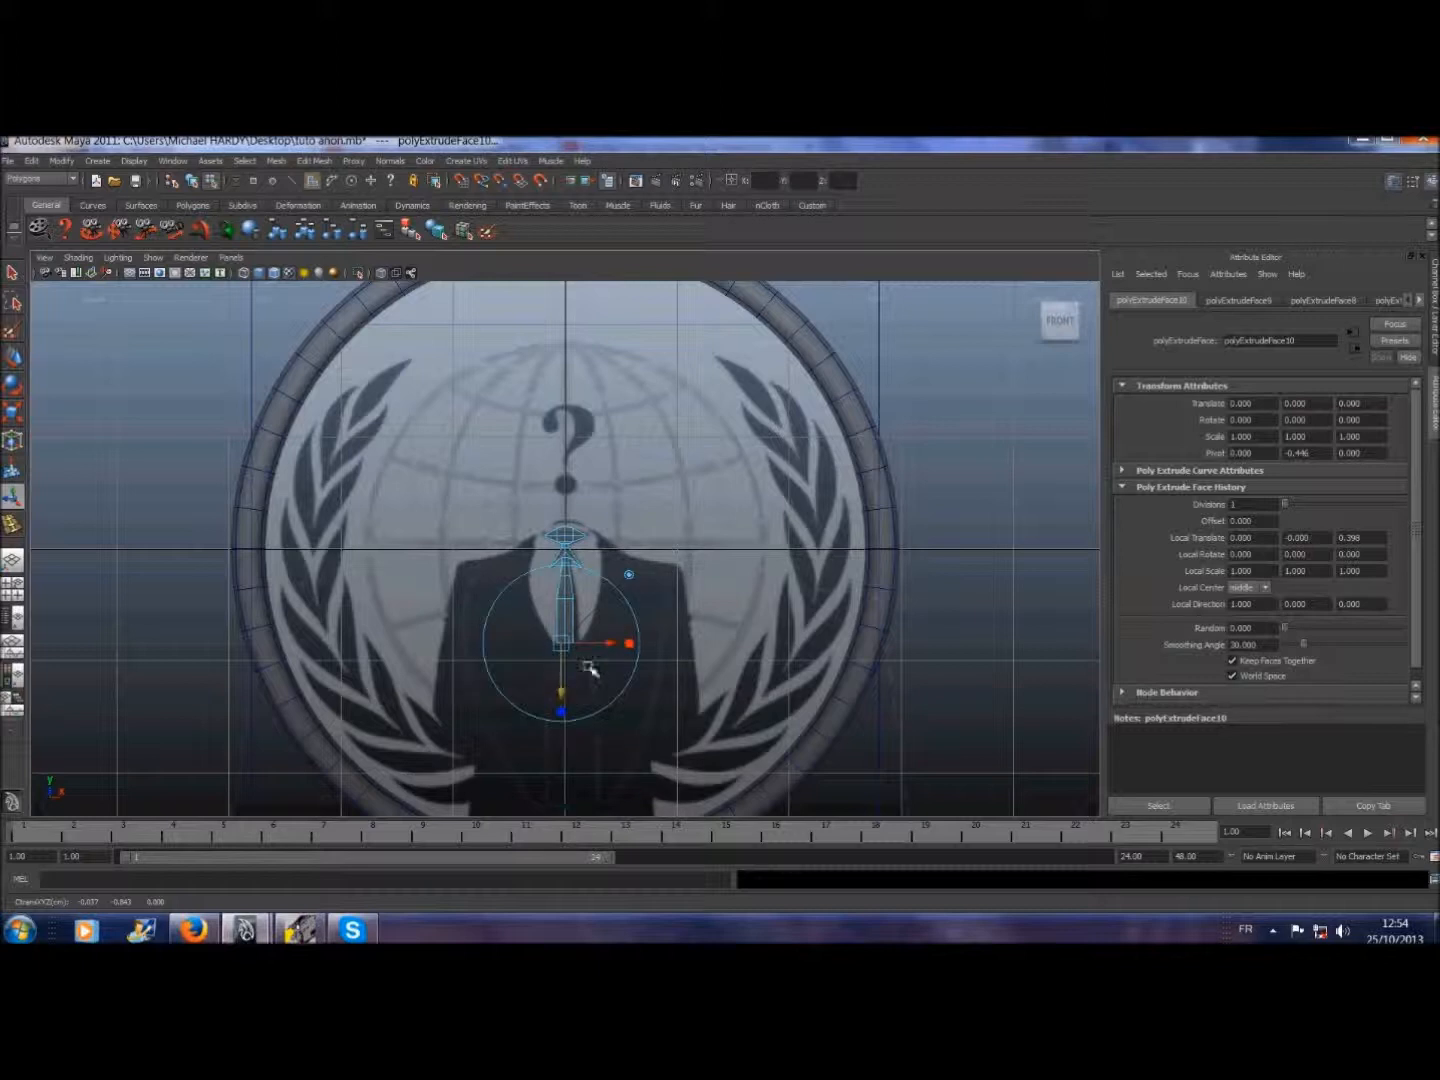
{"action": "left_click", "coordinate": [632, 646]}
{"action": "left_click_drag", "start_coordinate": [634, 648], "coordinate": [638, 648]}
- Extrude a short end section down from the tie's bottom faces and clear the selection
{"action": "left_click", "coordinate": [314, 160]}
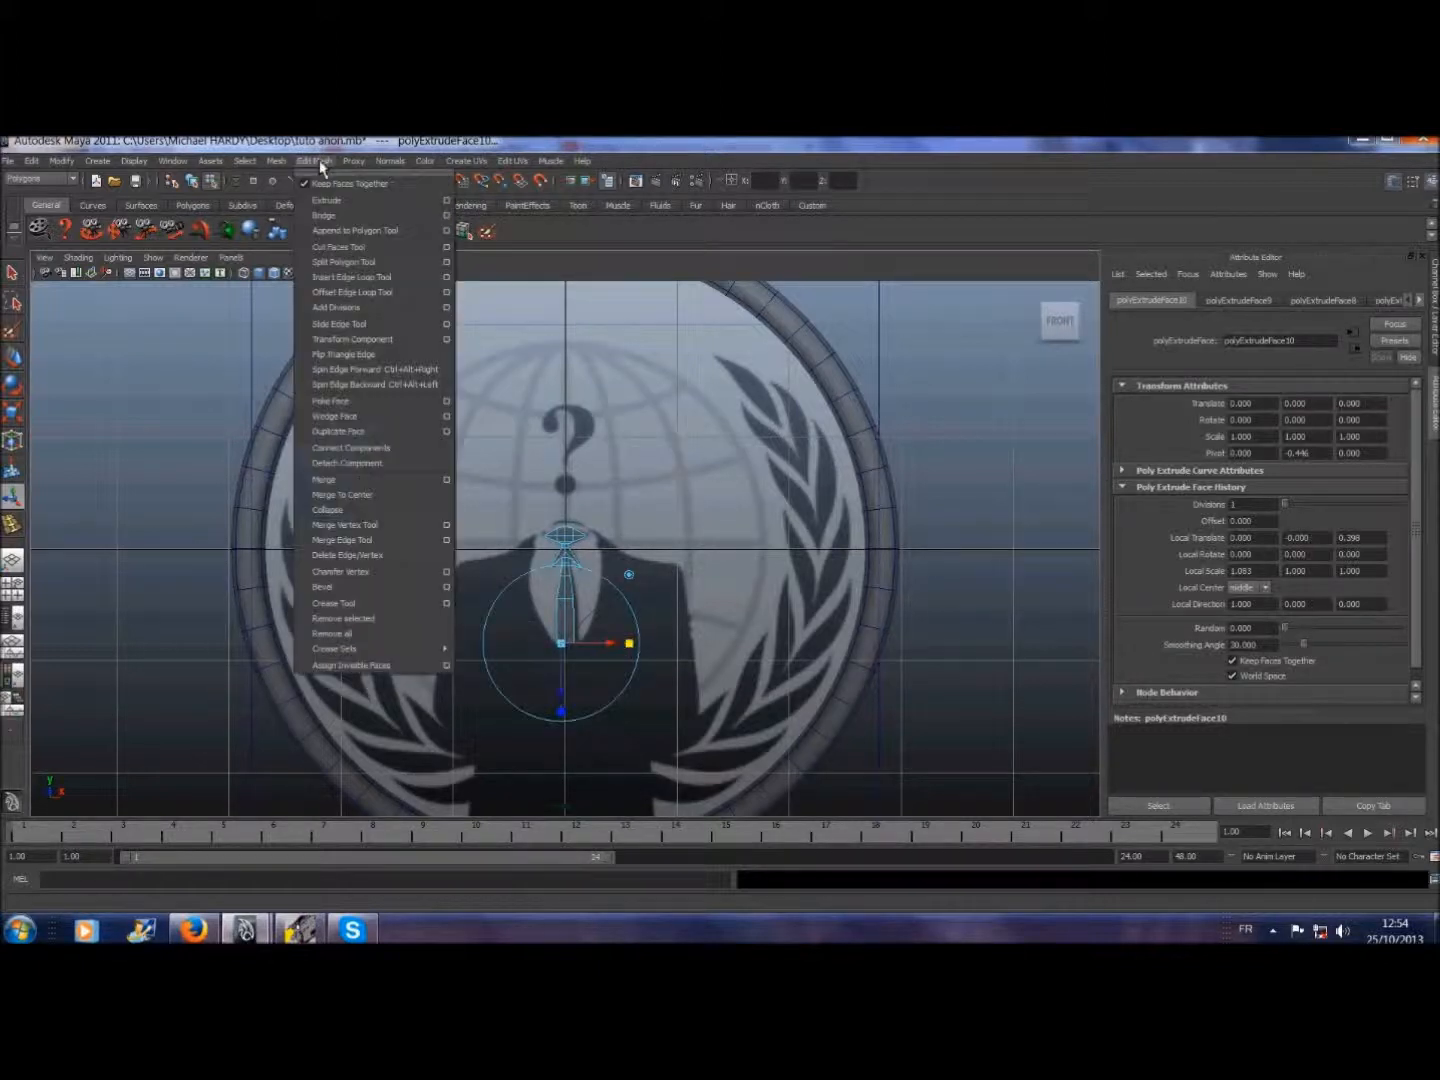
{"action": "left_click", "coordinate": [343, 204]}
{"action": "left_click_drag", "start_coordinate": [560, 694], "coordinate": [564, 703]}
{"action": "left_click", "coordinate": [126, 402]}
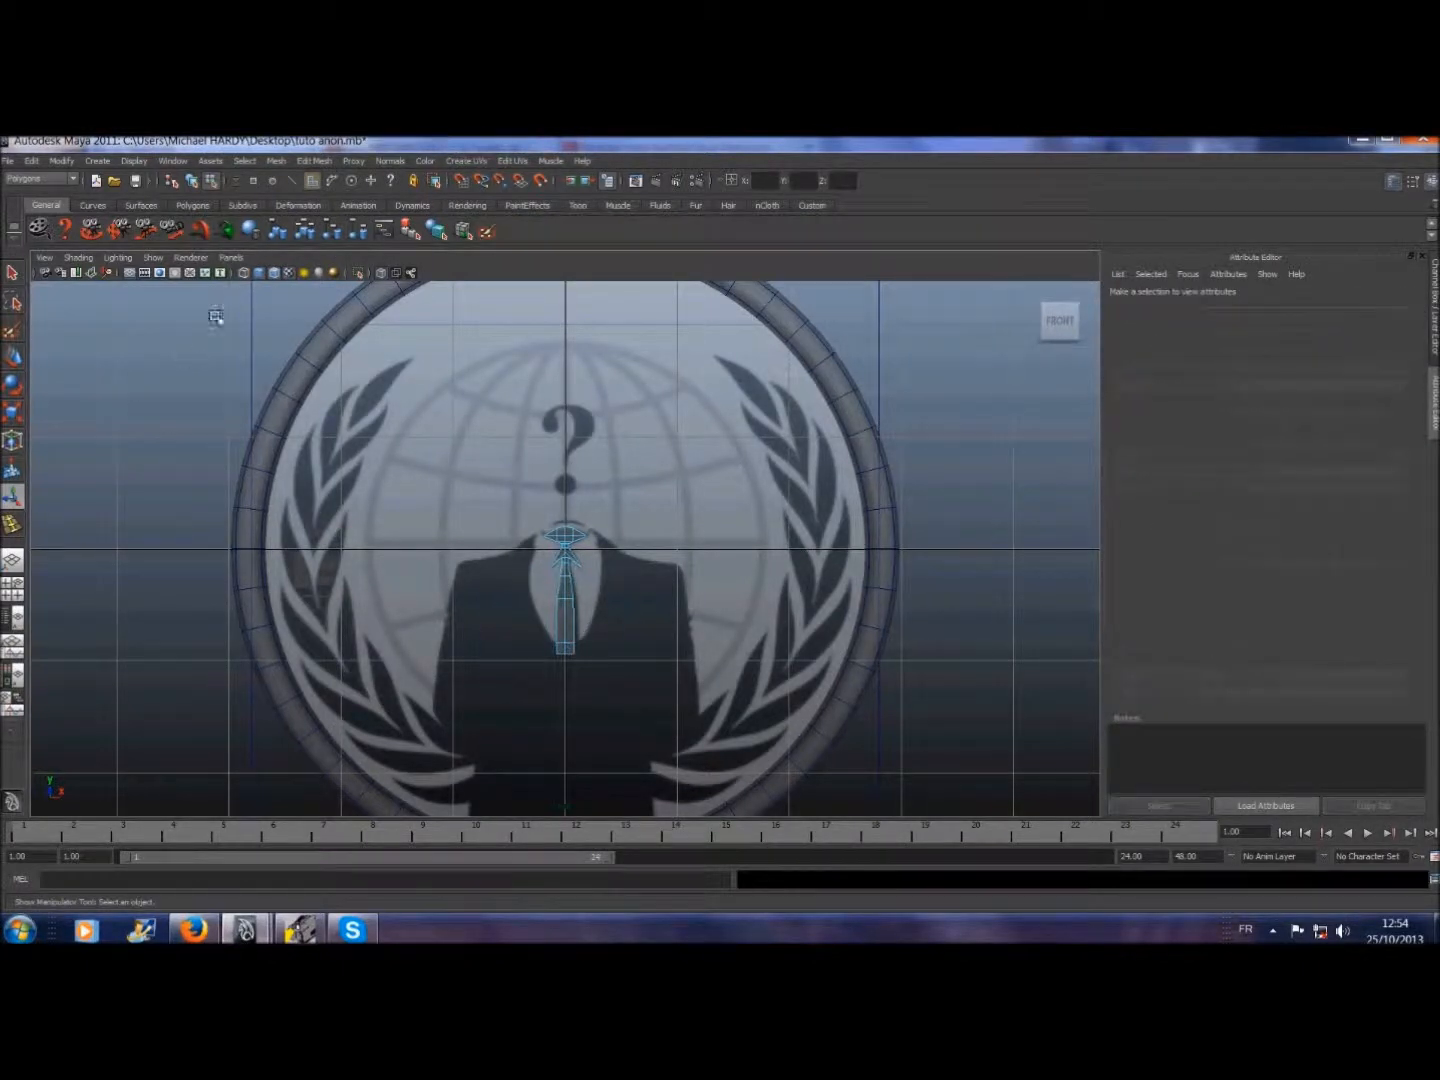
- Inspect the whole tie mesh in the perspective view and return to the front view
{"action": "left_click", "coordinate": [238, 259]}
{"action": "mouse_move", "coordinate": [260, 275]}
{"action": "left_click", "coordinate": [381, 279]}
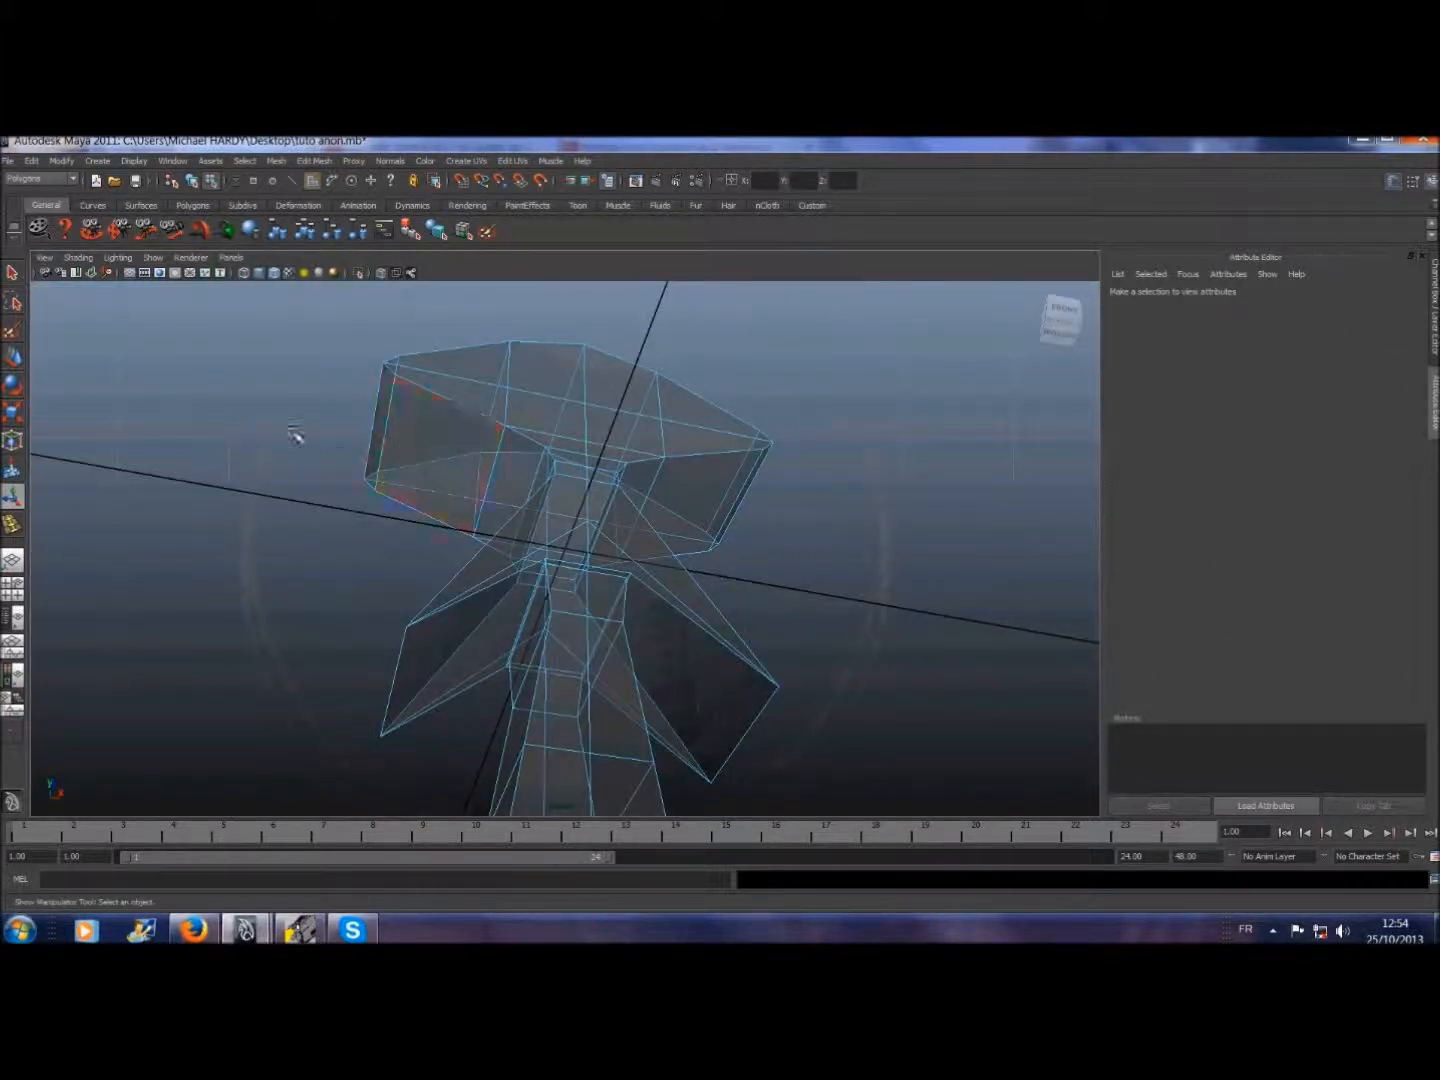
{"action": "scroll", "coordinate": [293, 432], "scroll_direction": "down", "scroll_amount": 5}
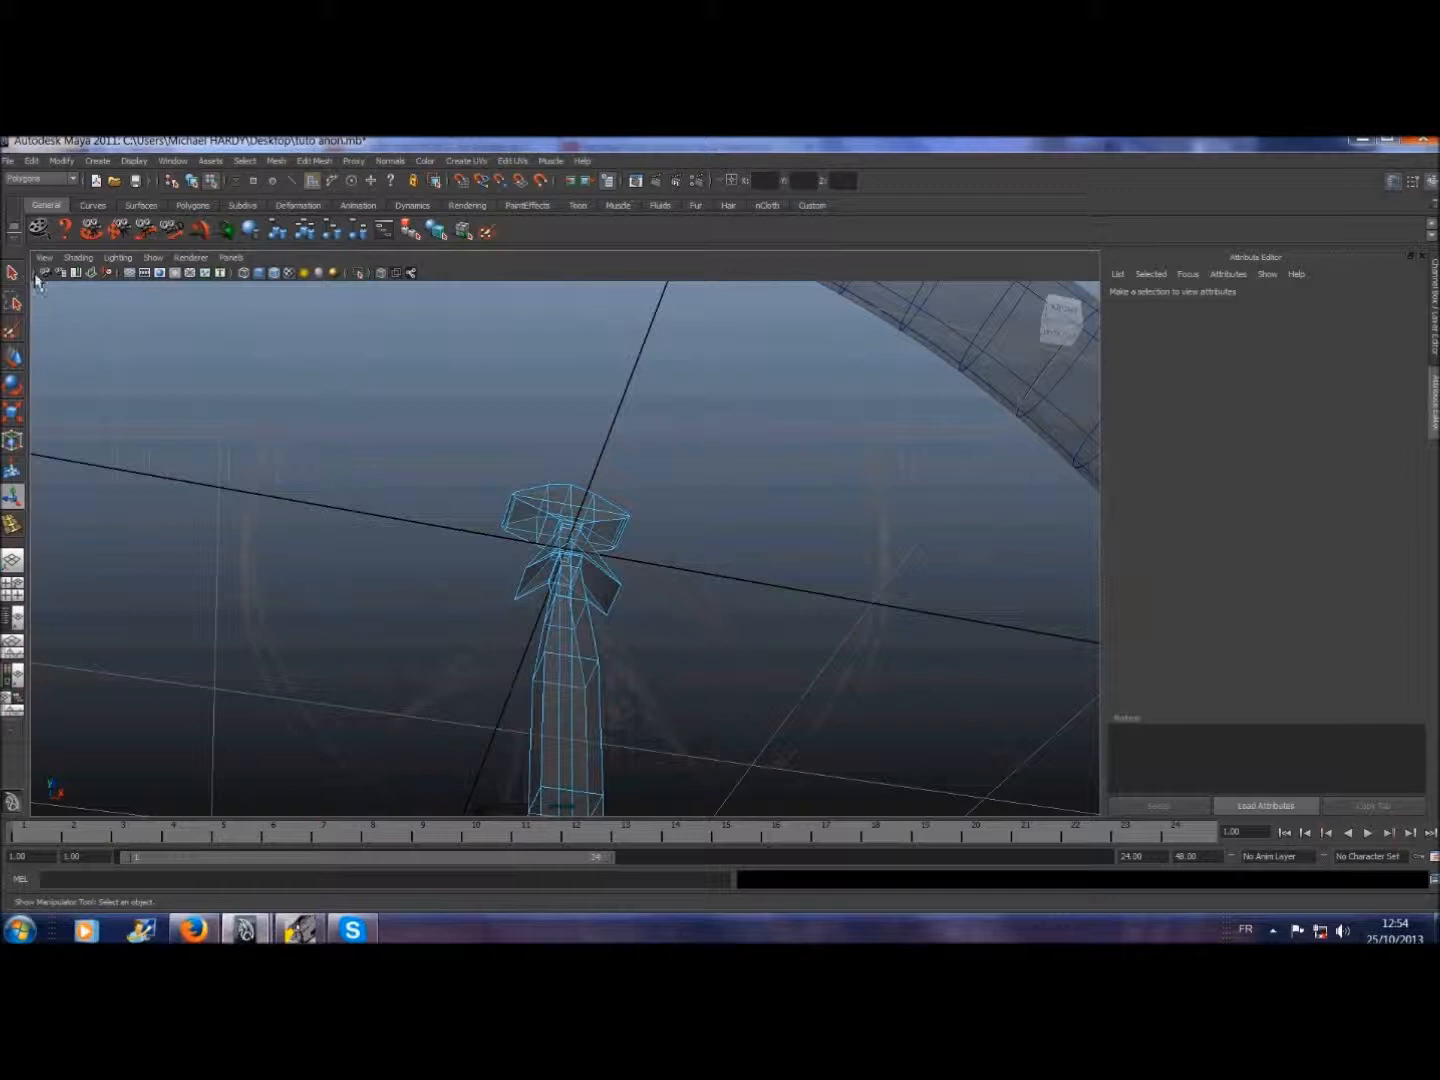
{"action": "left_click", "coordinate": [232, 257]}
{"action": "mouse_move", "coordinate": [355, 288]}
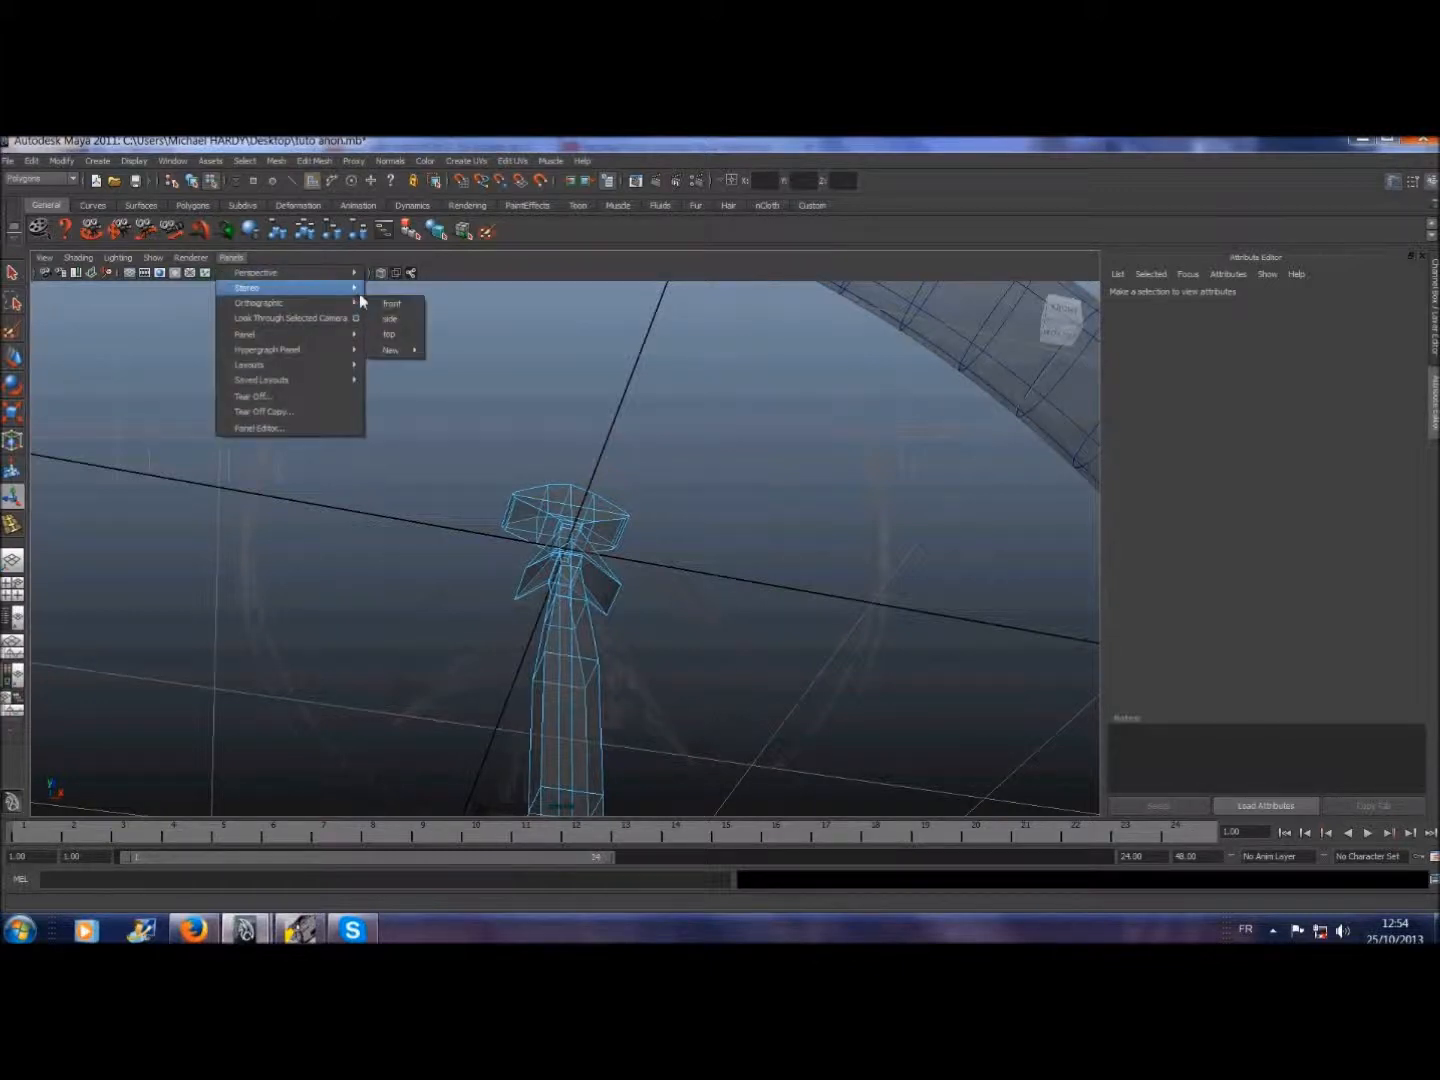
{"action": "left_click", "coordinate": [391, 304]}
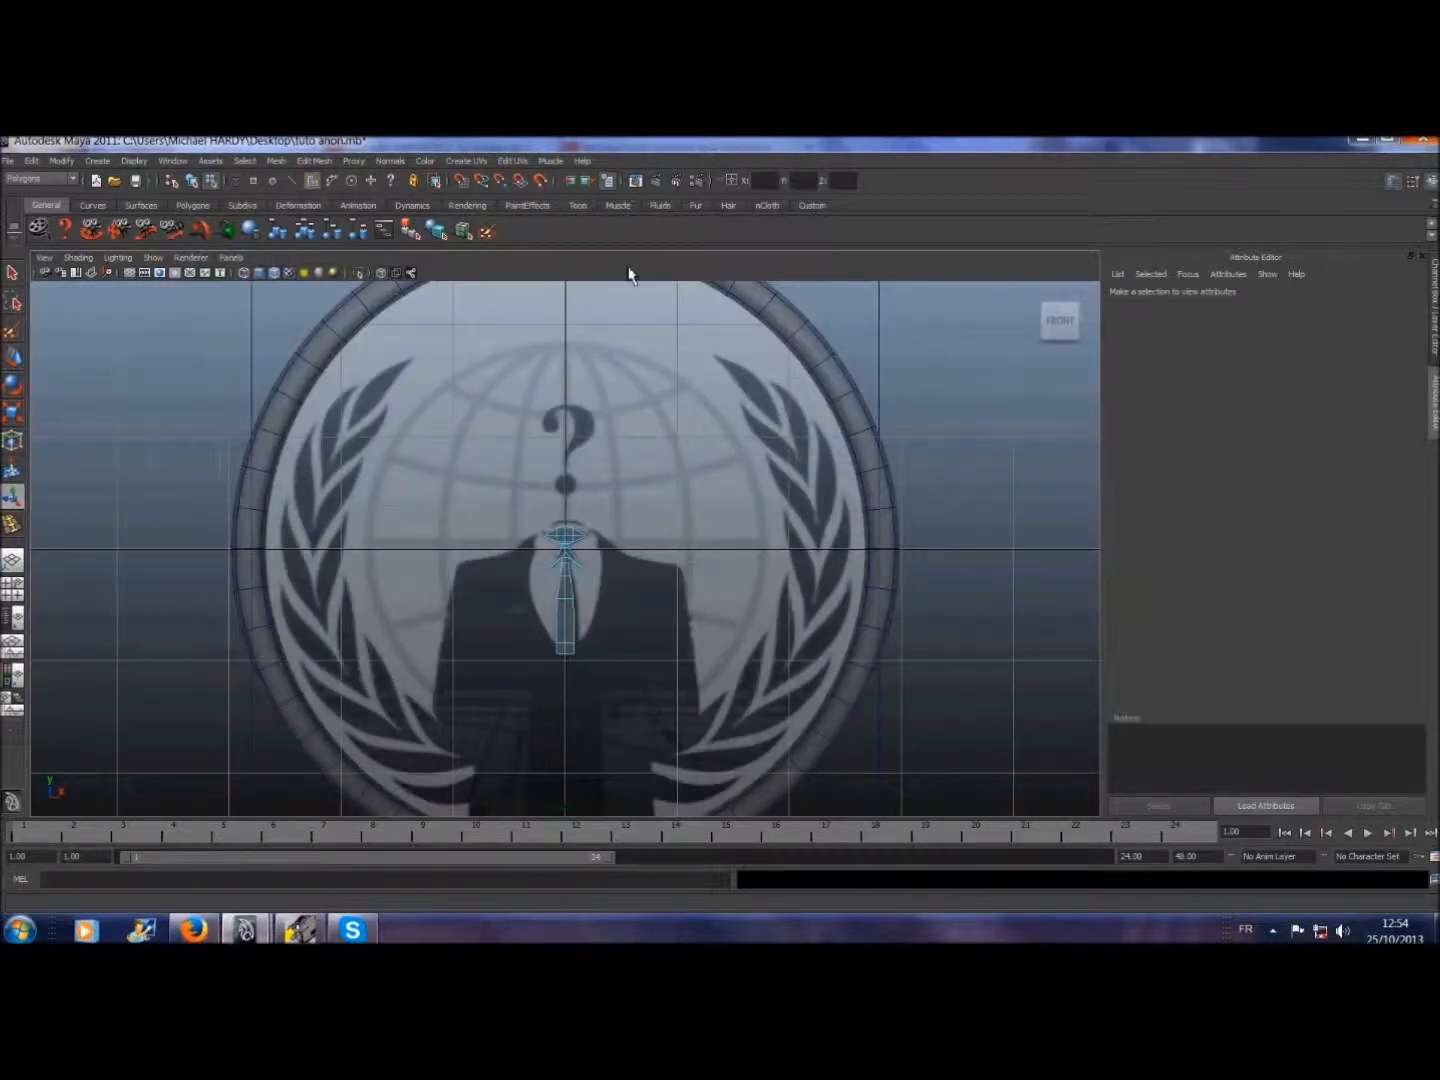
- Return to object selection on the tie mesh and turn on its Smooth Mesh Preview
{"action": "left_click", "coordinate": [244, 160]}
{"action": "left_click", "coordinate": [262, 183]}
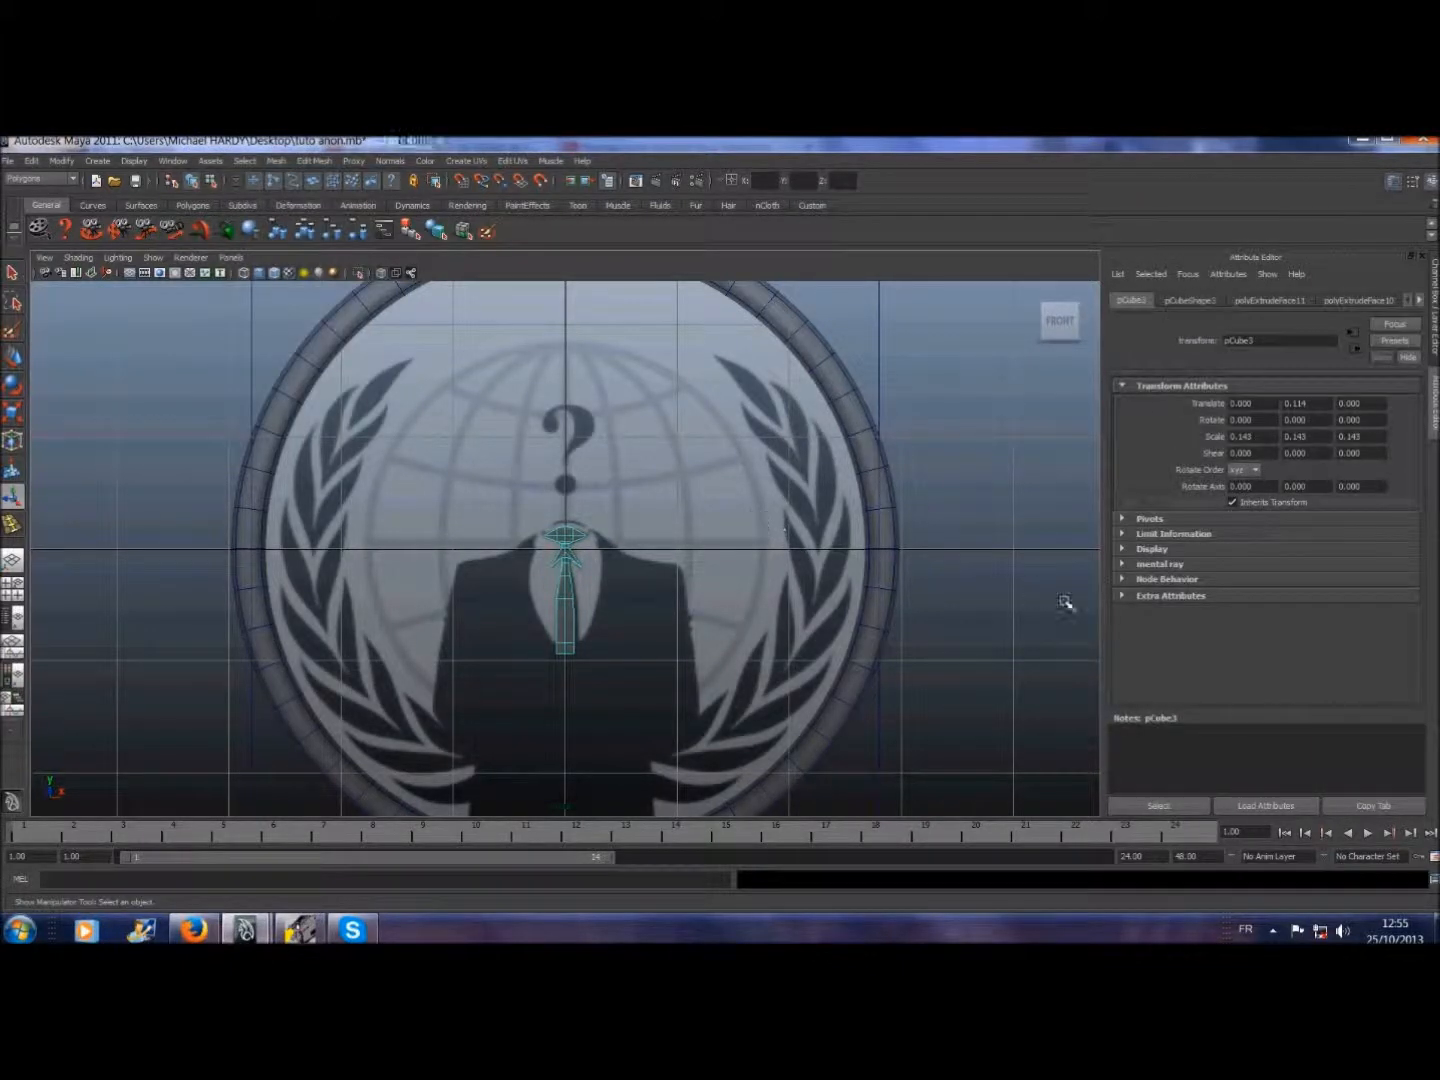
{"action": "left_click", "coordinate": [1197, 303]}
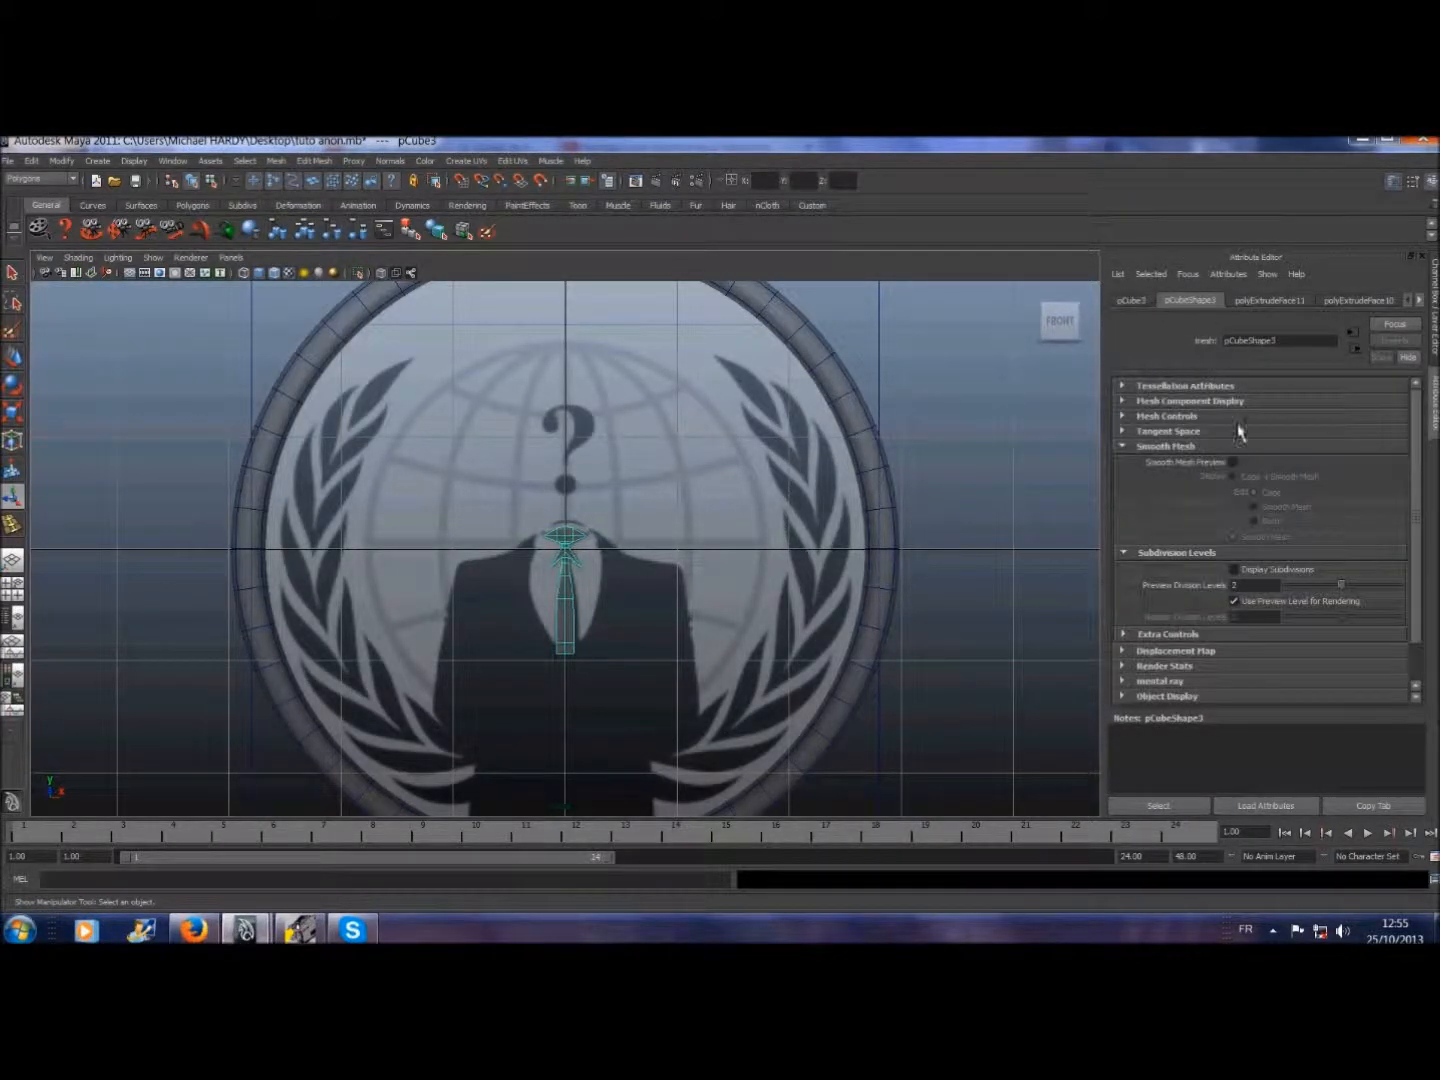
{"action": "left_click", "coordinate": [1233, 463]}
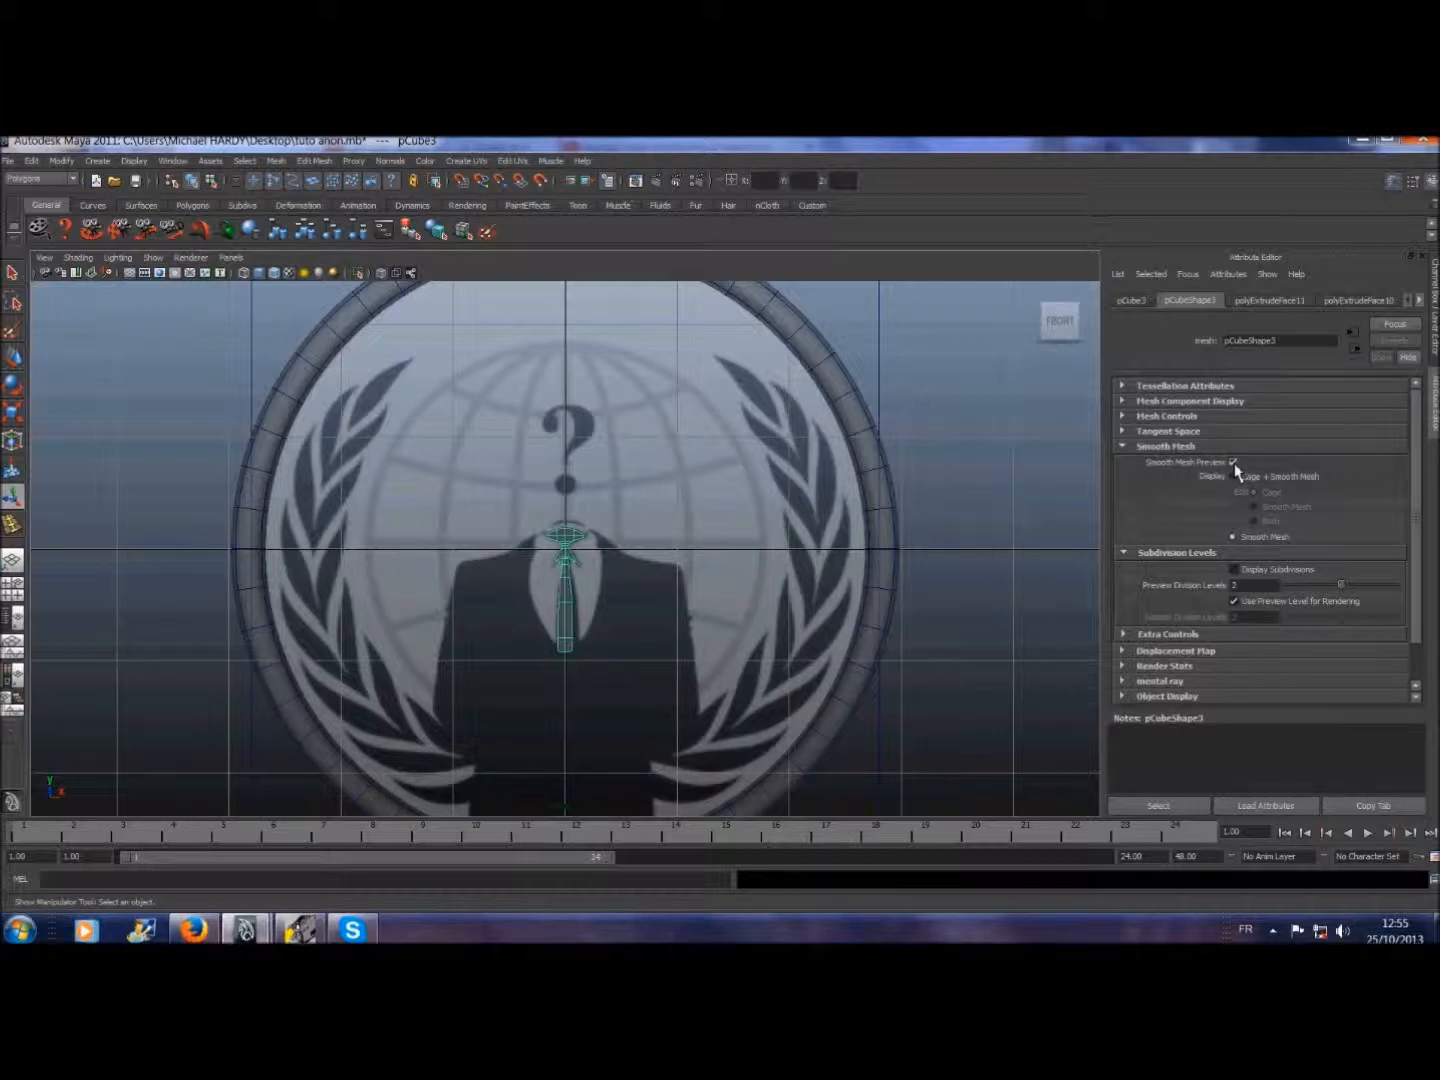
{"action": "scroll", "coordinate": [665, 456], "scroll_direction": "up", "scroll_amount": 5}
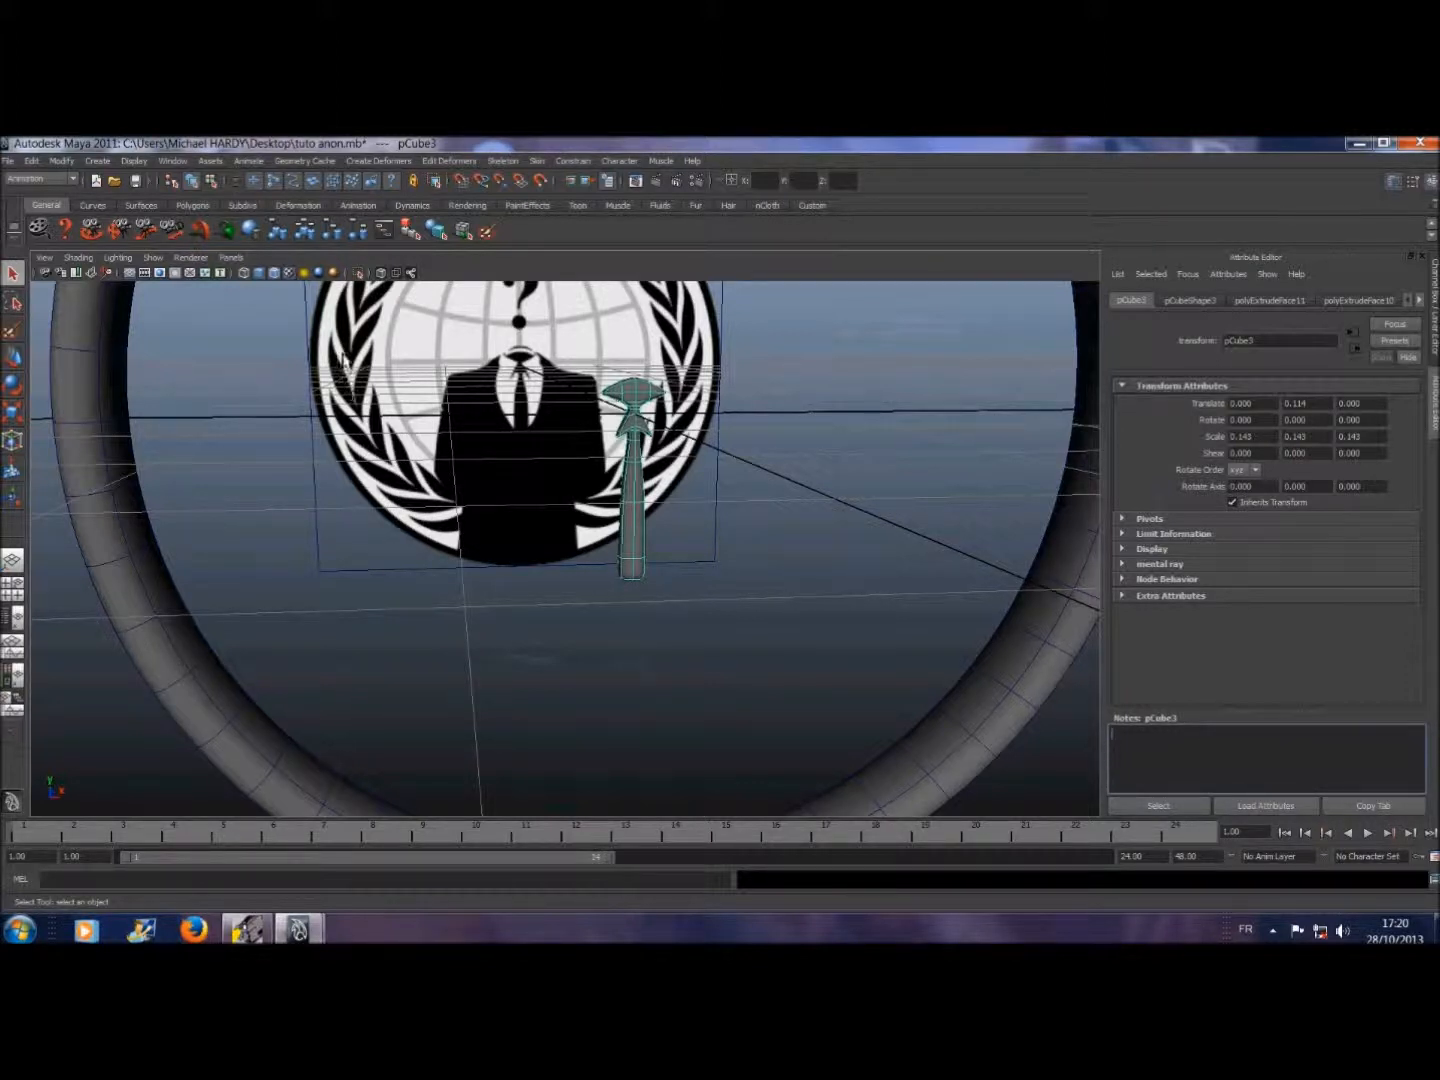
- Turn off the Smooth Mesh Preview in the tie's shape attributes
{"action": "left_click", "coordinate": [1200, 301]}
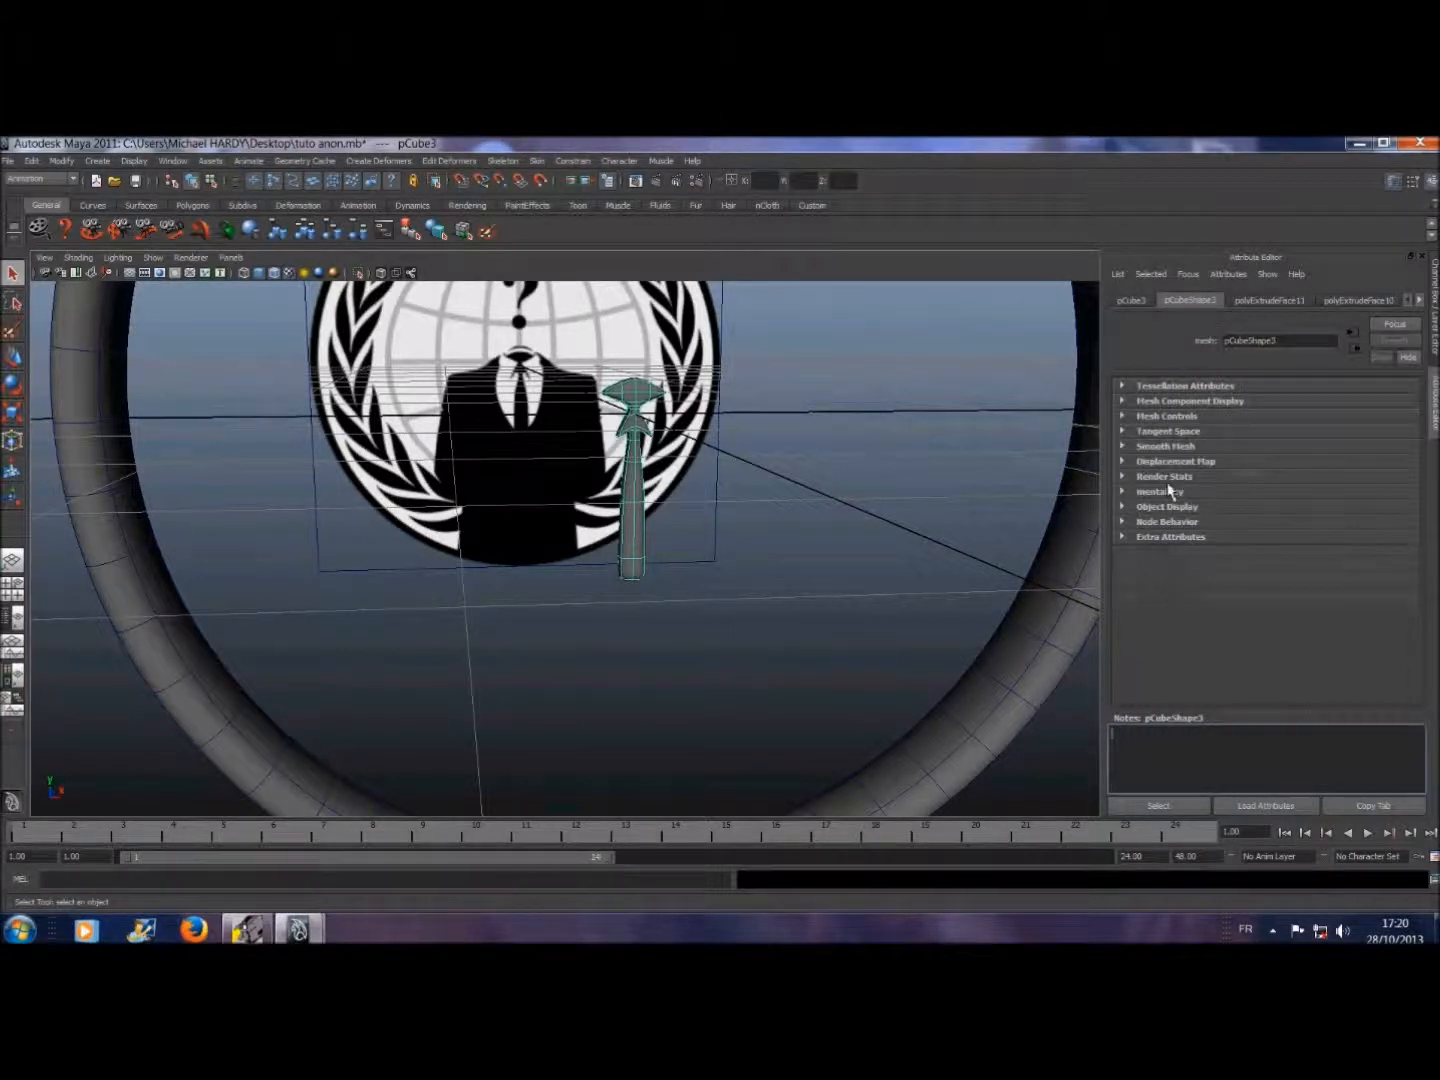
{"action": "left_click", "coordinate": [1166, 446]}
{"action": "left_click", "coordinate": [1236, 466]}
{"action": "left_click", "coordinate": [1236, 463]}
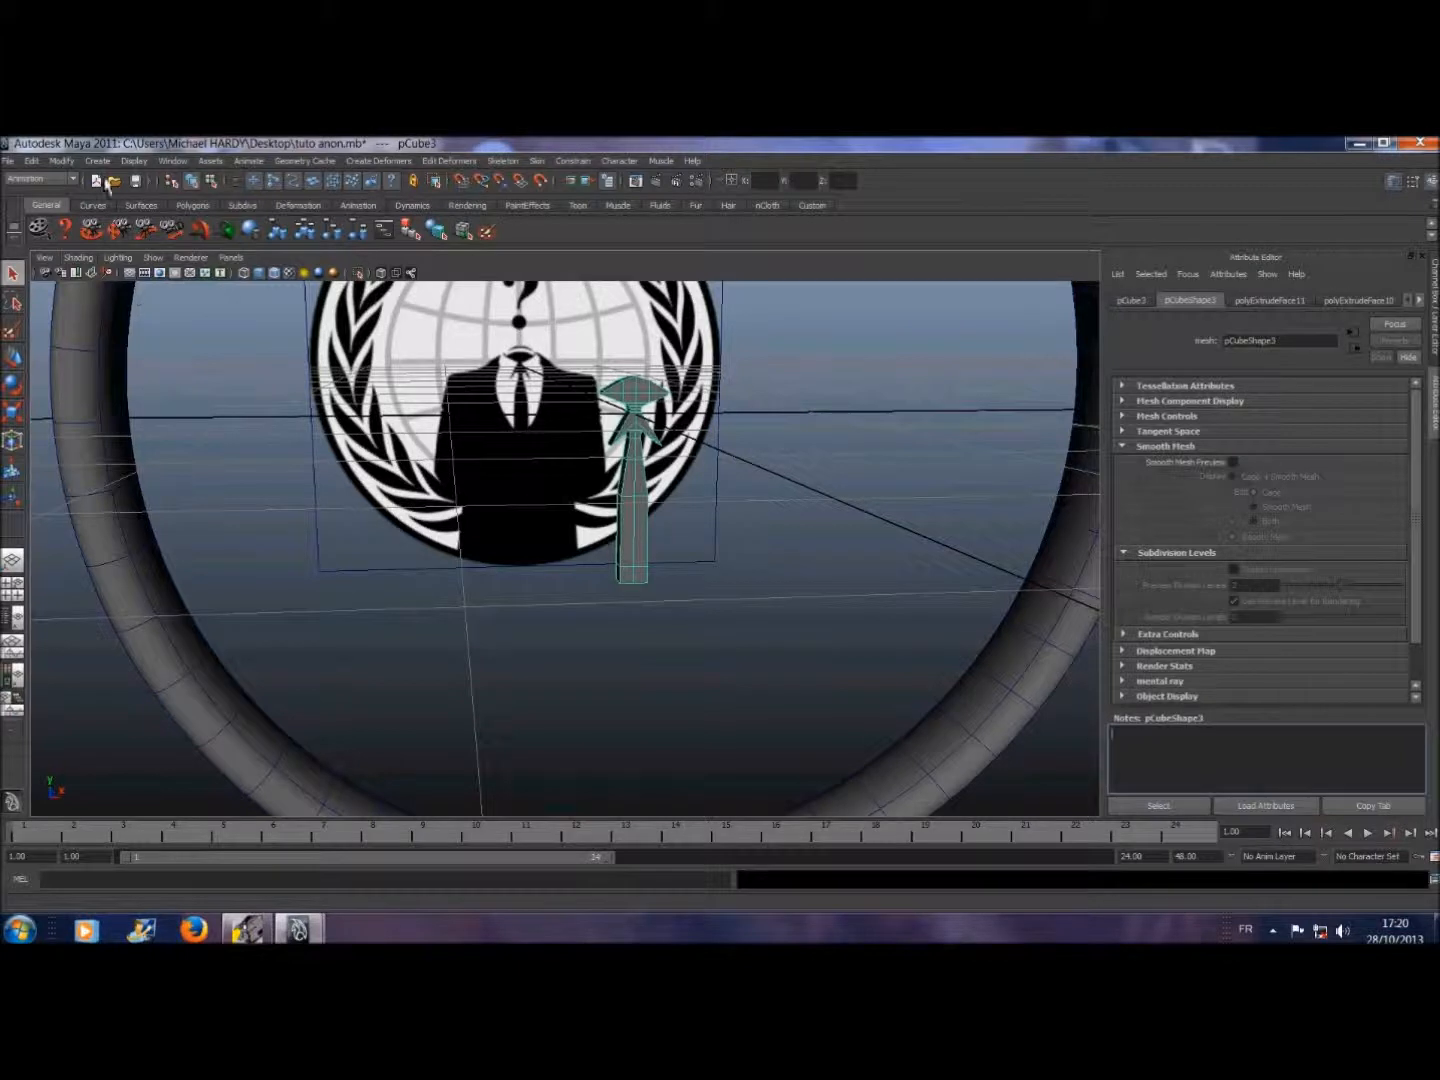
{"action": "left_click", "coordinate": [134, 161]}
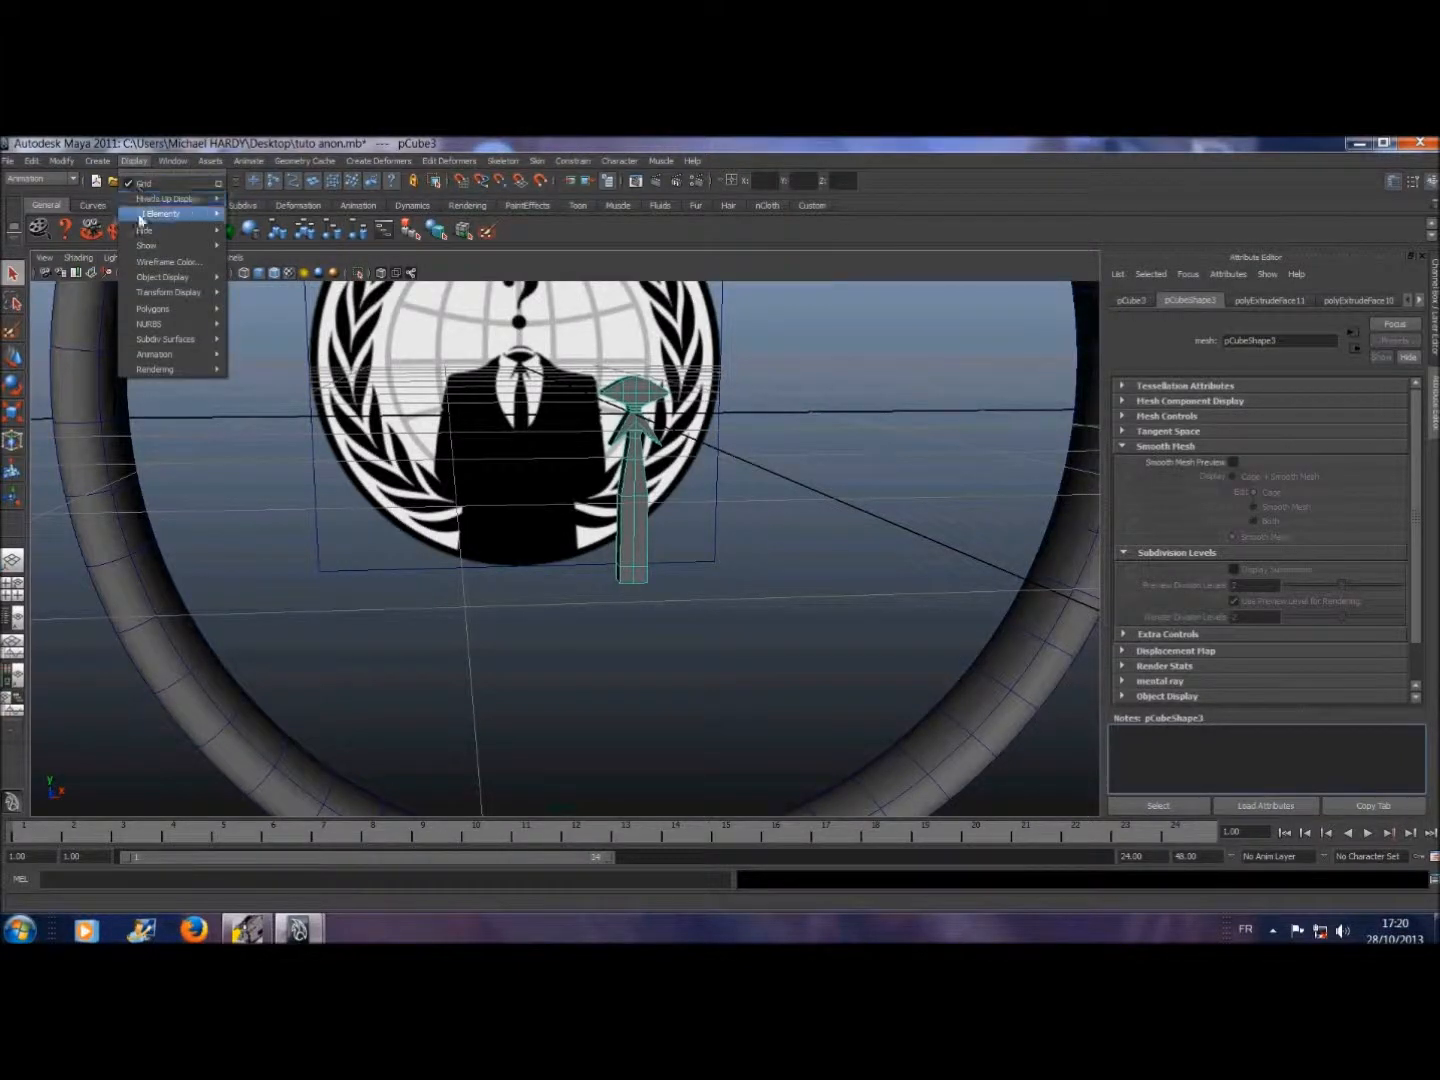
{"action": "mouse_move", "coordinate": [140, 203]}
{"action": "left_click", "coordinate": [247, 418]}
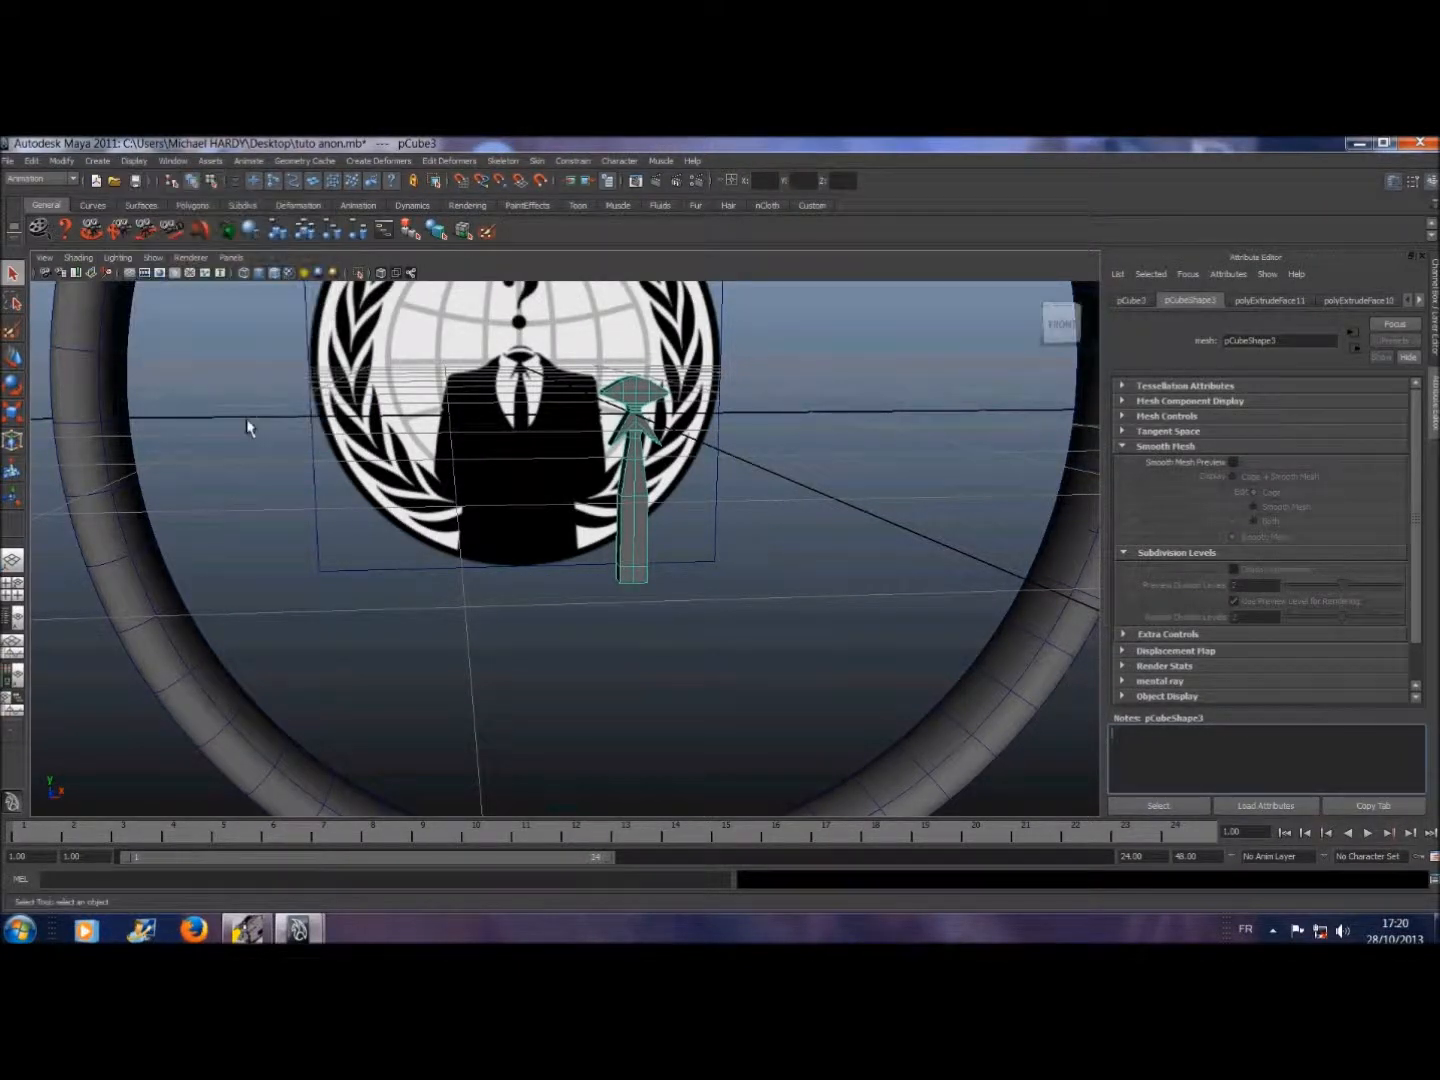
- Switch to the Polygons command set and face selection, and select the two end faces on the tie's underside
{"action": "mouse_move", "coordinate": [540, 560]}
{"action": "left_mouse_down", "text": "alt"}
{"action": "mouse_move", "coordinate": [553, 578]}
{"action": "mouse_move", "coordinate": [550, 524]}
{"action": "mouse_move", "coordinate": [553, 553]}
{"action": "left_mouse_up", "text": "alt"}
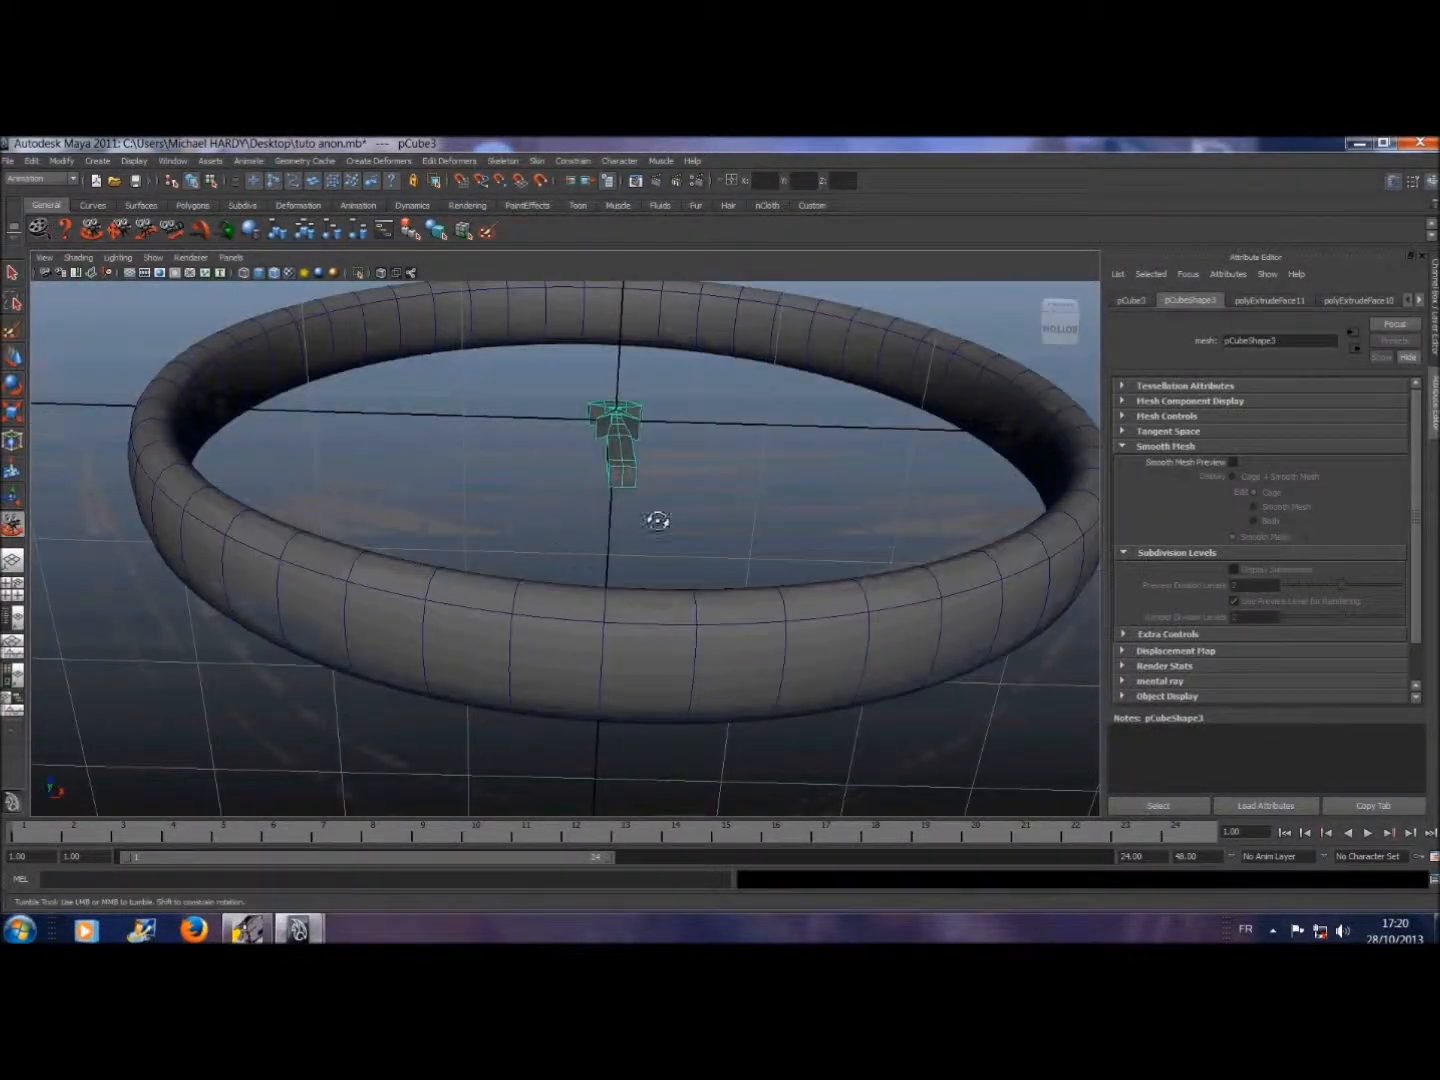
{"action": "scroll", "coordinate": [656, 521], "scroll_direction": "up", "scroll_amount": 3}
{"action": "left_click", "coordinate": [13, 278]}
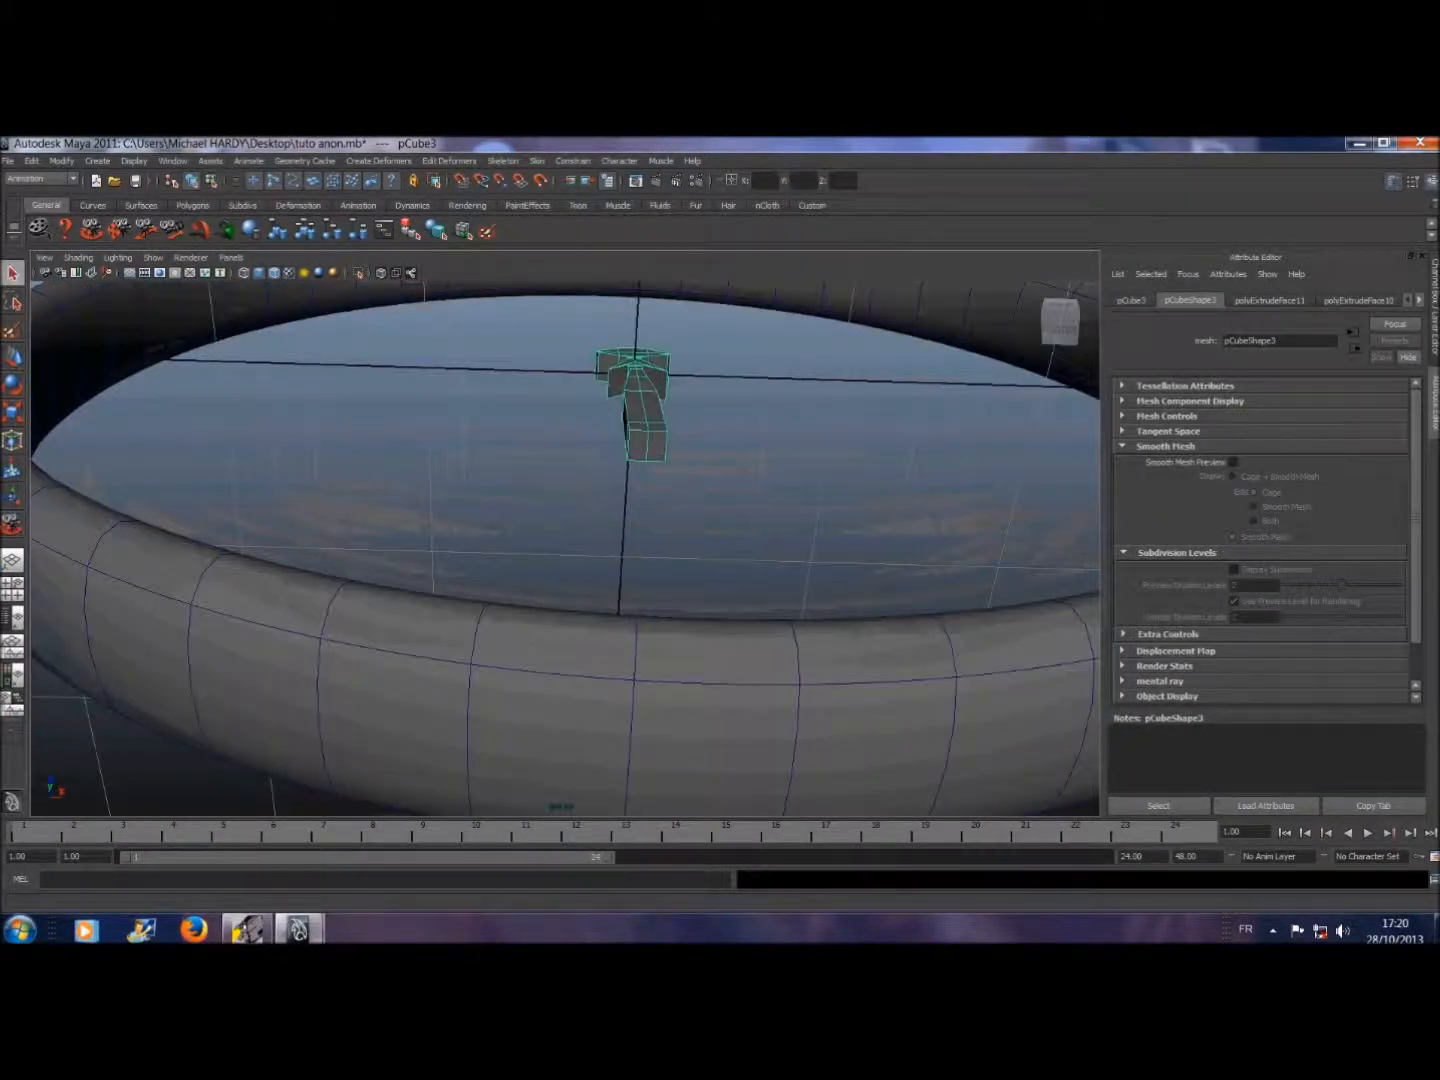
{"action": "left_click", "coordinate": [72, 179]}
{"action": "left_click", "coordinate": [24, 202]}
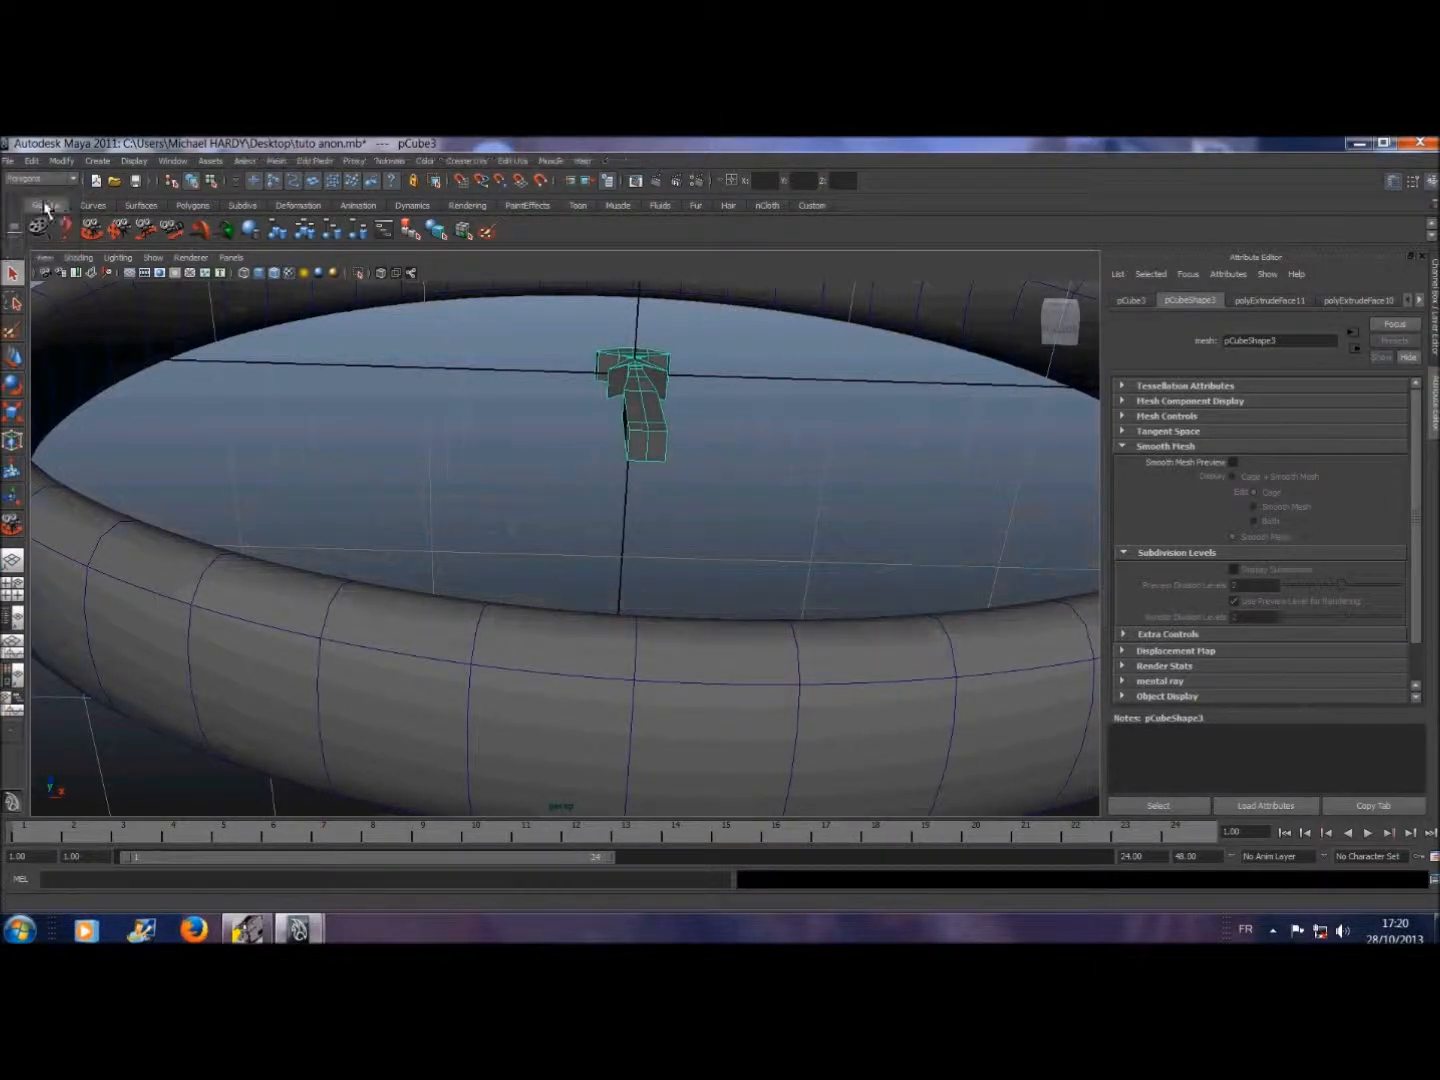
{"action": "left_click", "coordinate": [252, 161]}
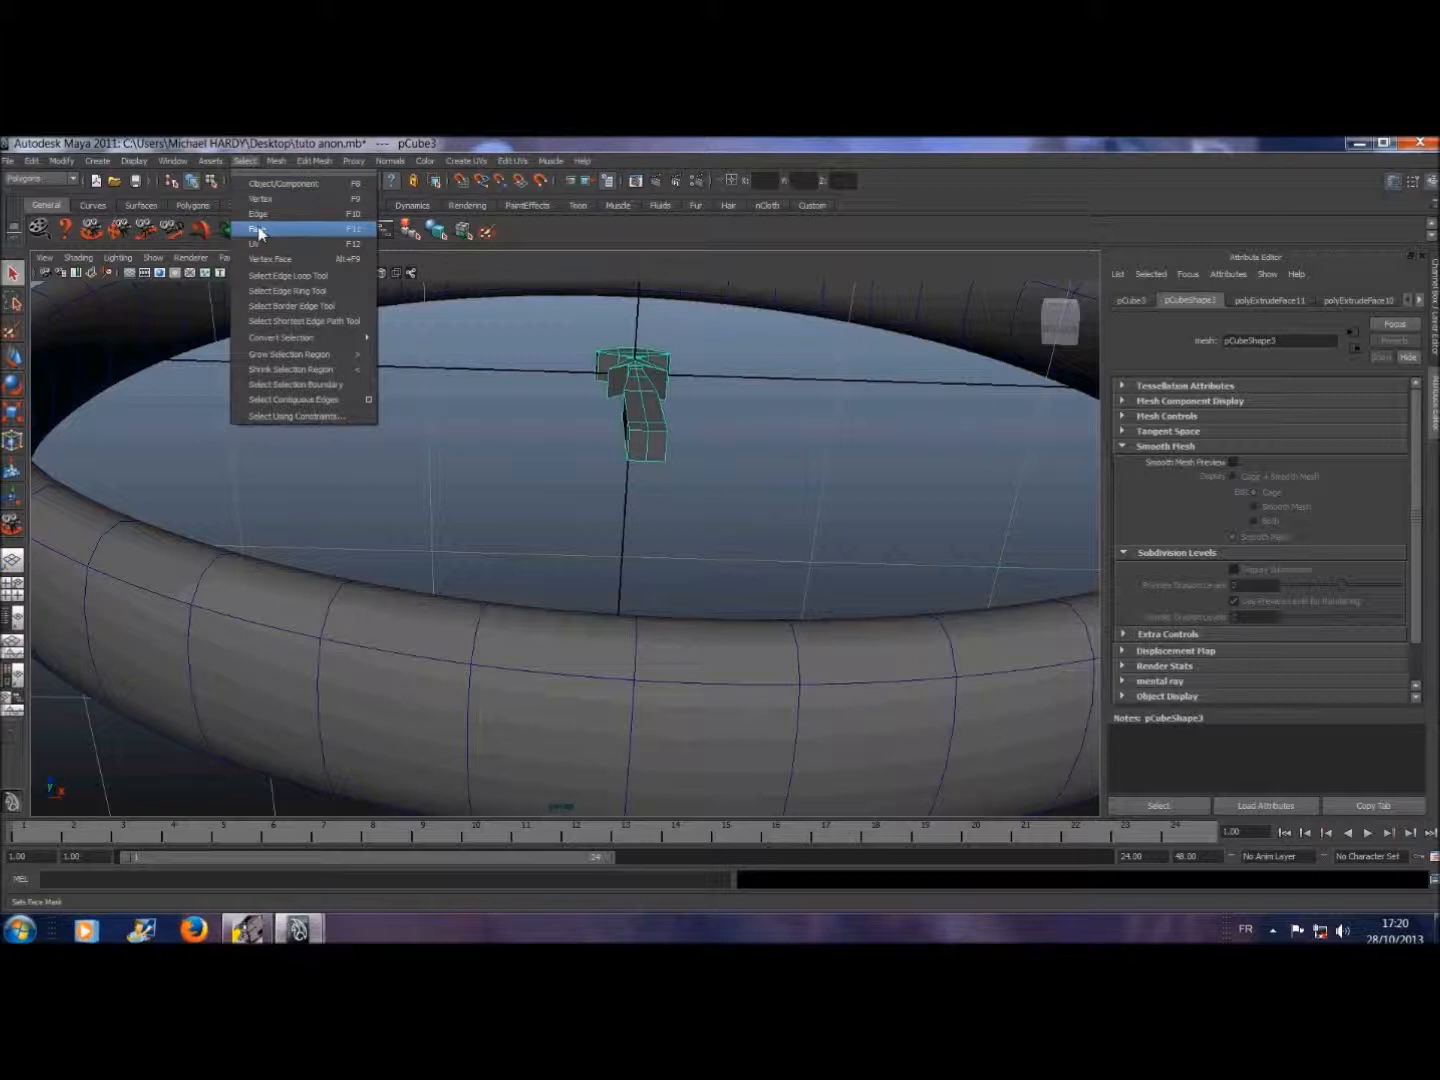
{"action": "left_click", "coordinate": [252, 228]}
{"action": "left_click", "coordinate": [655, 453]}
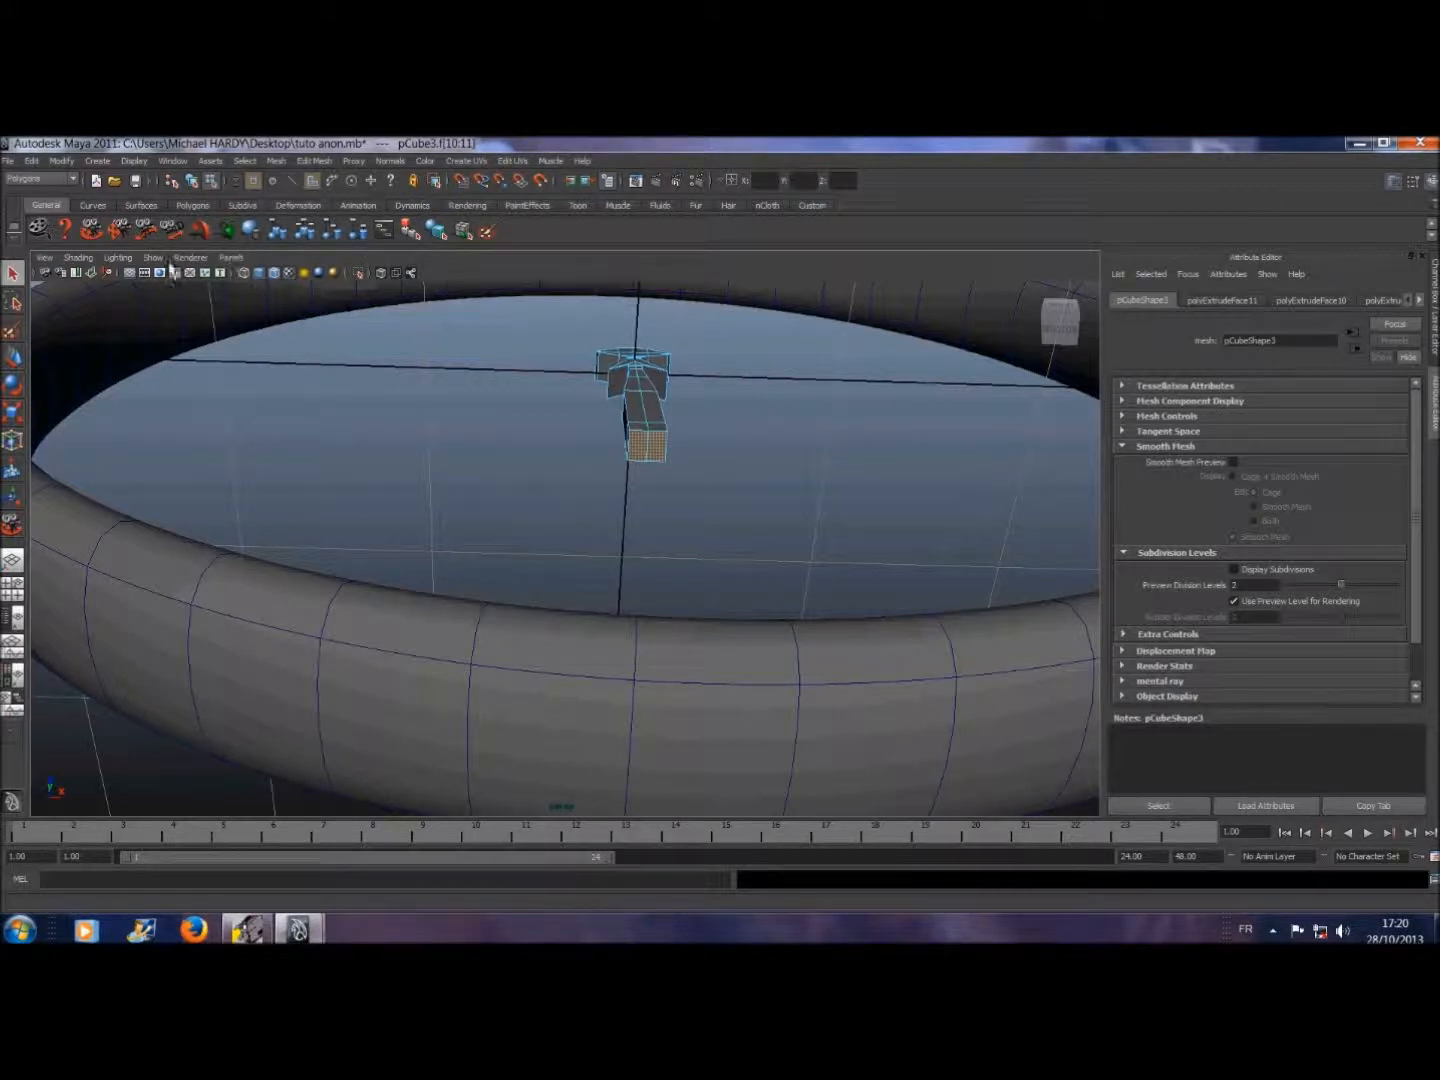
- In the front view, extrude the tie's bottom faces down 0.016 as a short section
{"action": "left_click", "coordinate": [231, 257]}
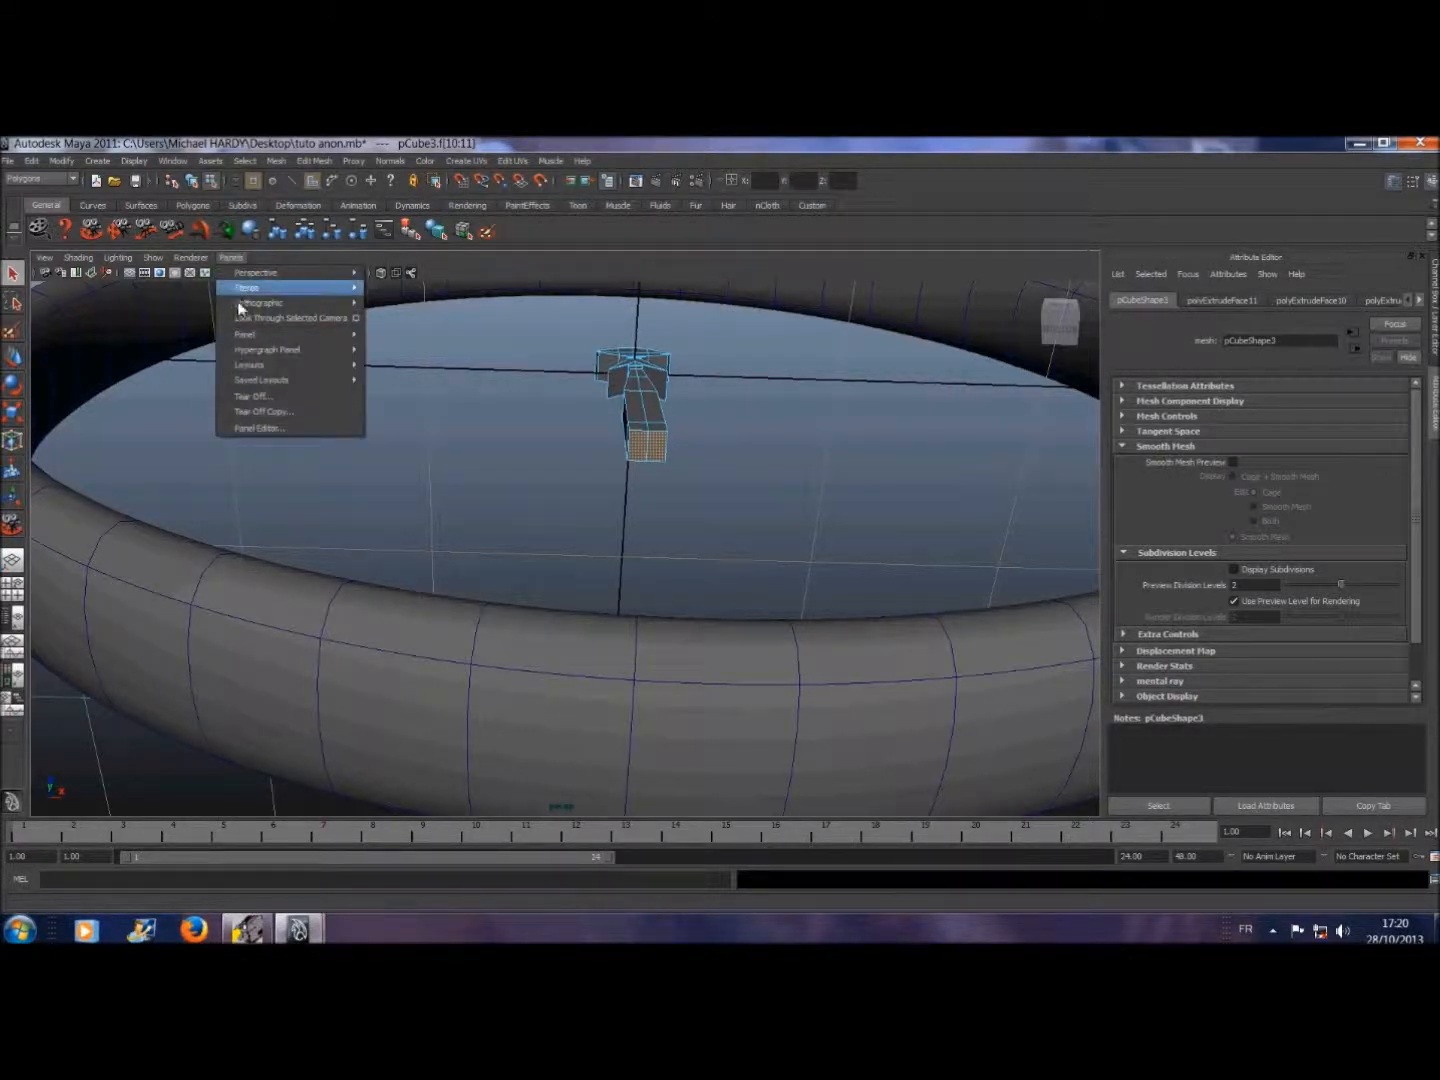
{"action": "mouse_move", "coordinate": [318, 302]}
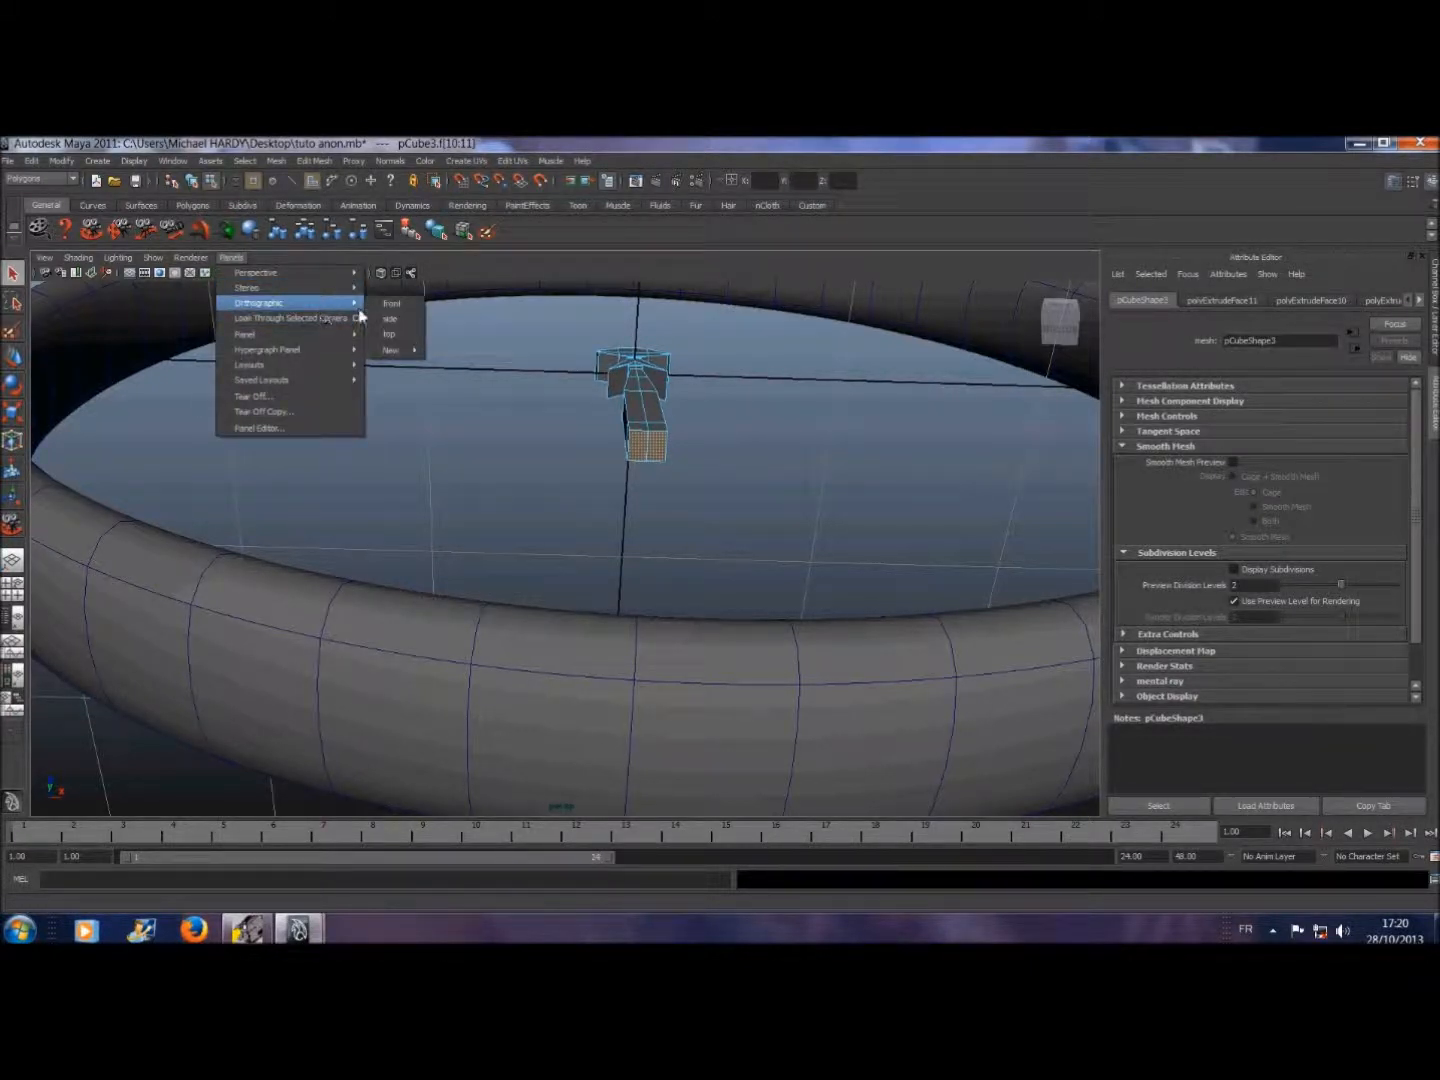
{"action": "left_click", "coordinate": [382, 303]}
{"action": "scroll", "coordinate": [545, 598], "scroll_direction": "up", "scroll_amount": 4}
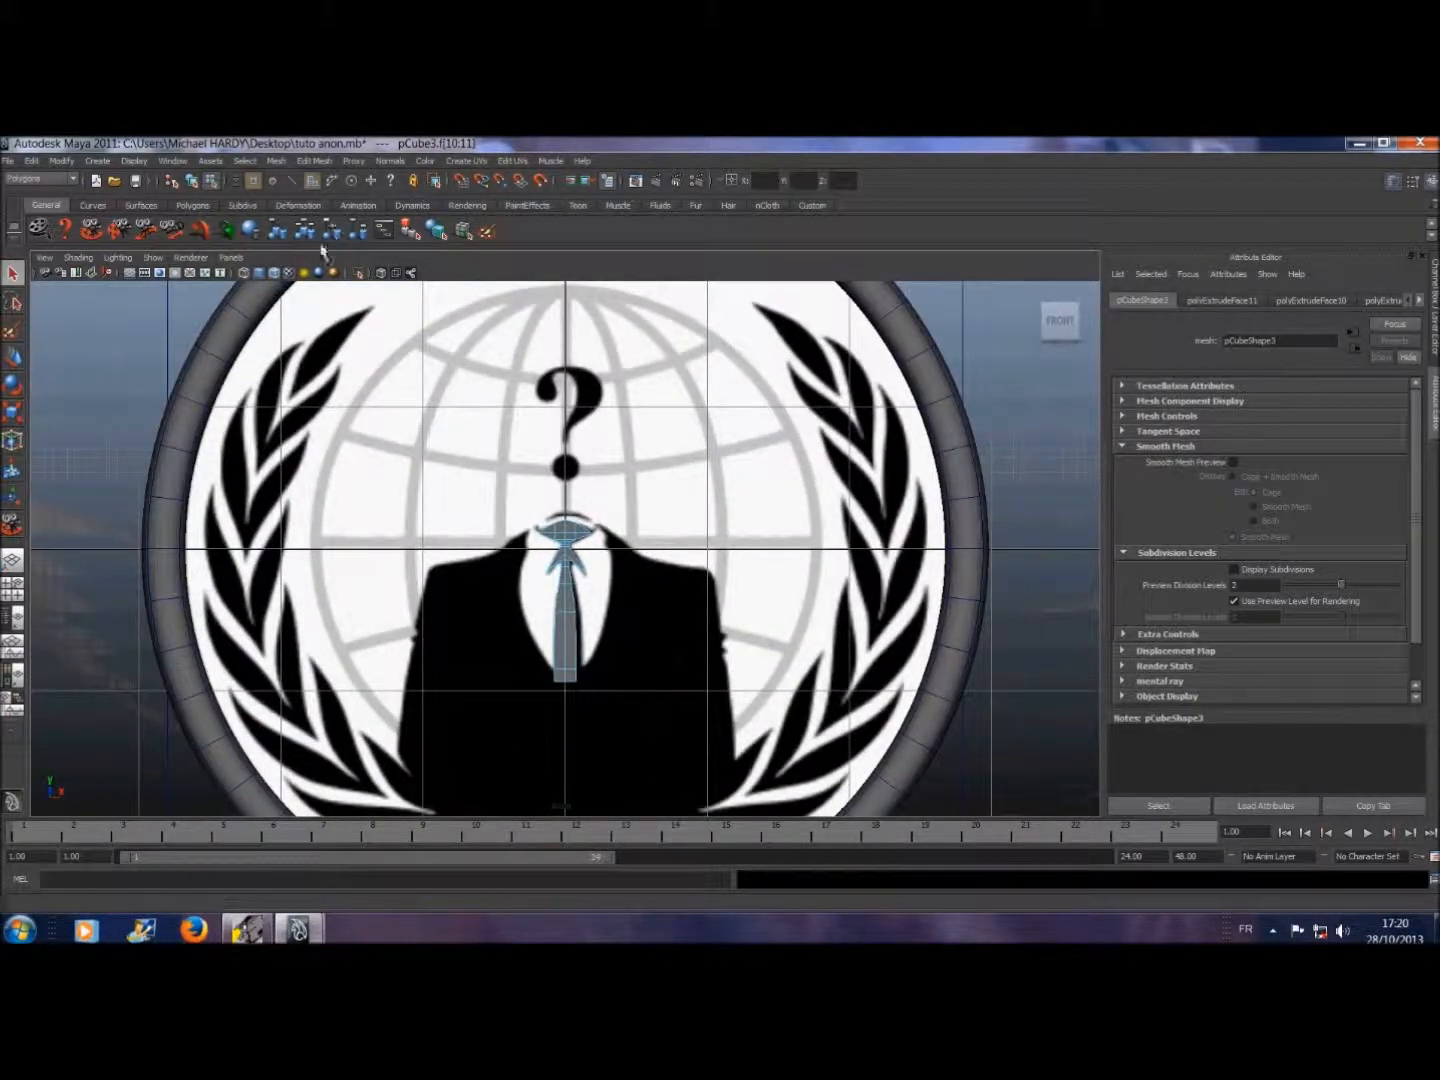
{"action": "left_click", "coordinate": [306, 163]}
{"action": "left_click", "coordinate": [330, 200]}
{"action": "left_click_drag", "start_coordinate": [559, 745], "coordinate": [563, 736]}
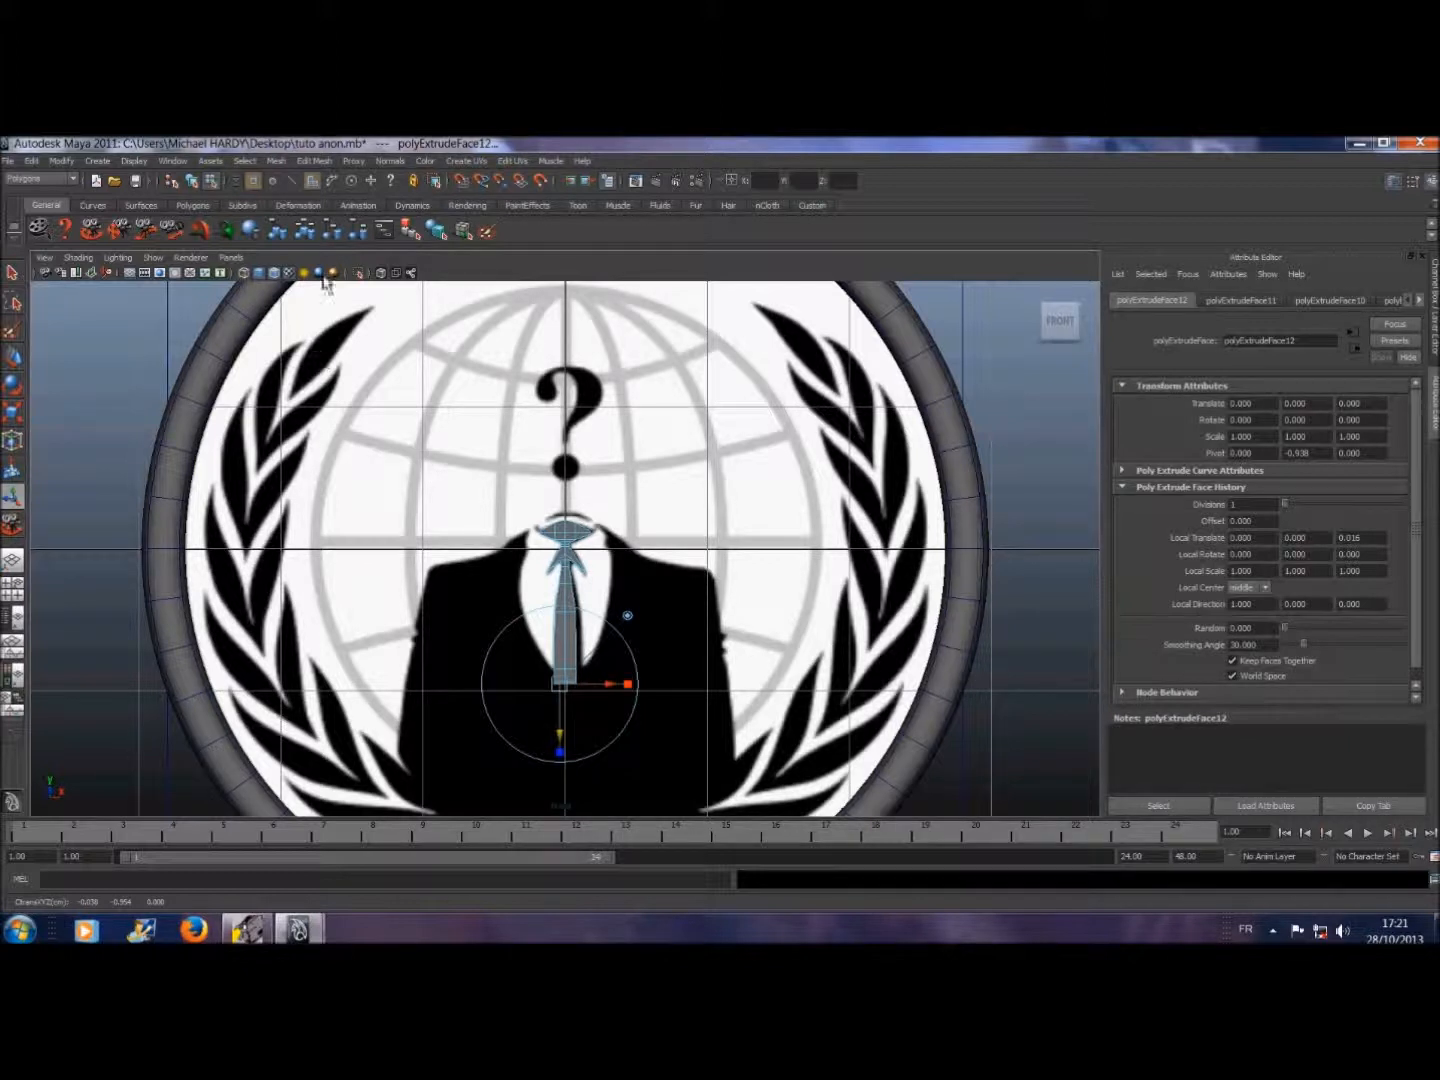
- Extrude the tie's bottom faces down about 0.133 and scale their width to -0.564 to form the tapered tip
{"action": "left_click", "coordinate": [314, 161]}
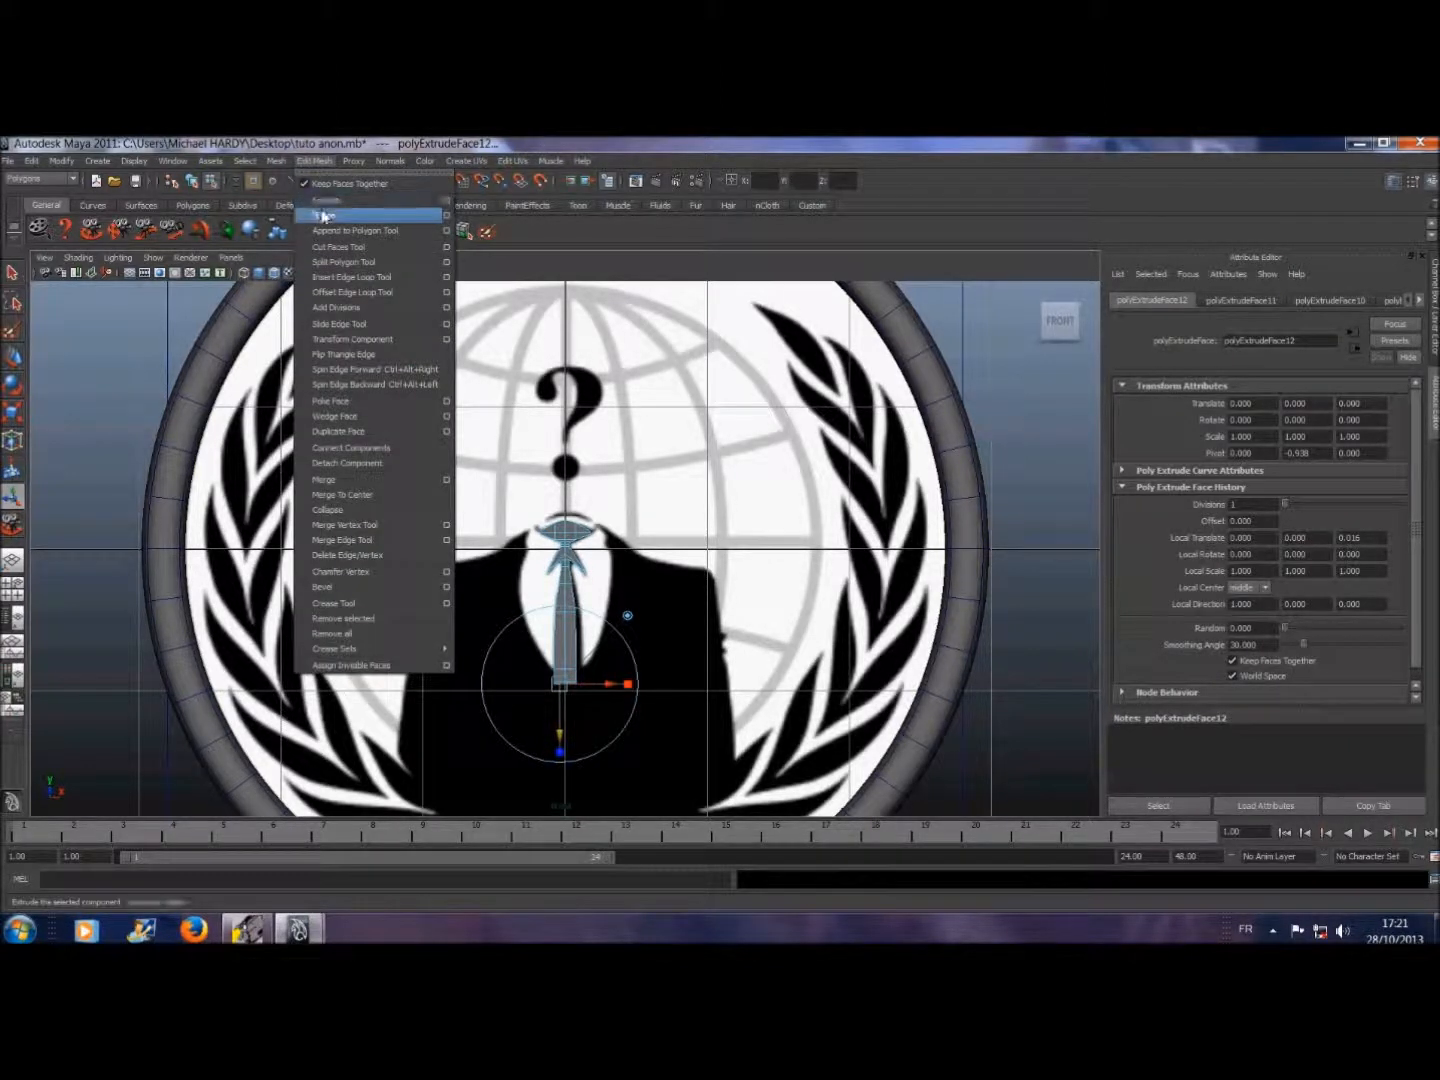
{"action": "left_click", "coordinate": [322, 204]}
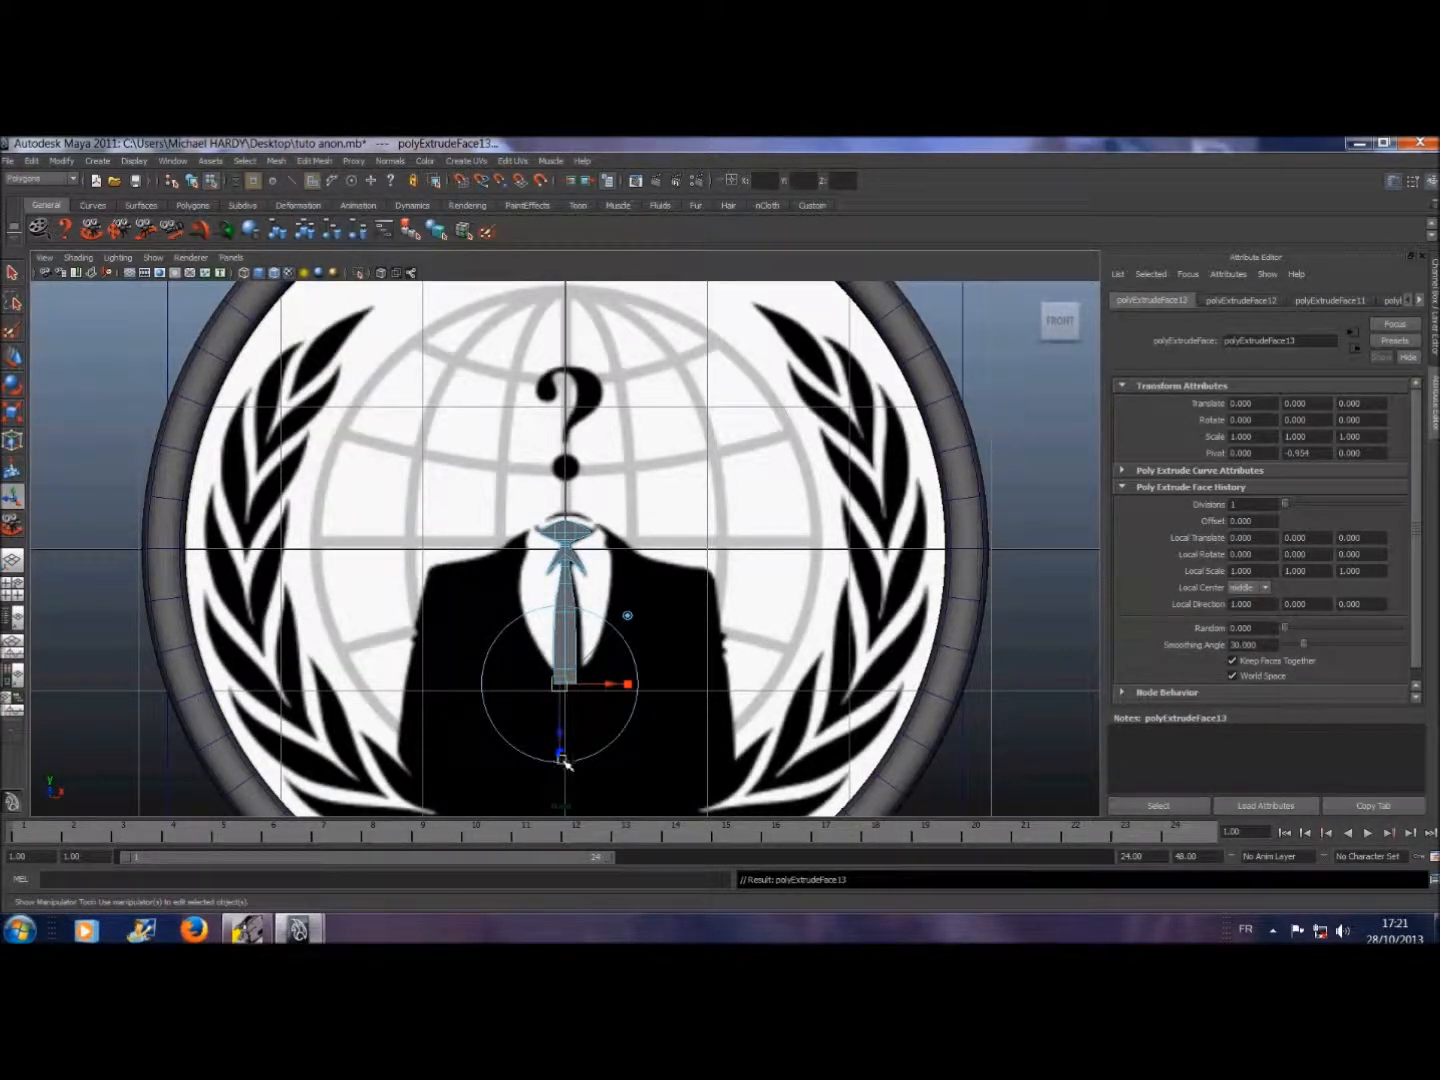
{"action": "left_click_drag", "start_coordinate": [563, 737], "coordinate": [565, 757]}
{"action": "left_click_drag", "start_coordinate": [629, 704], "coordinate": [519, 713]}
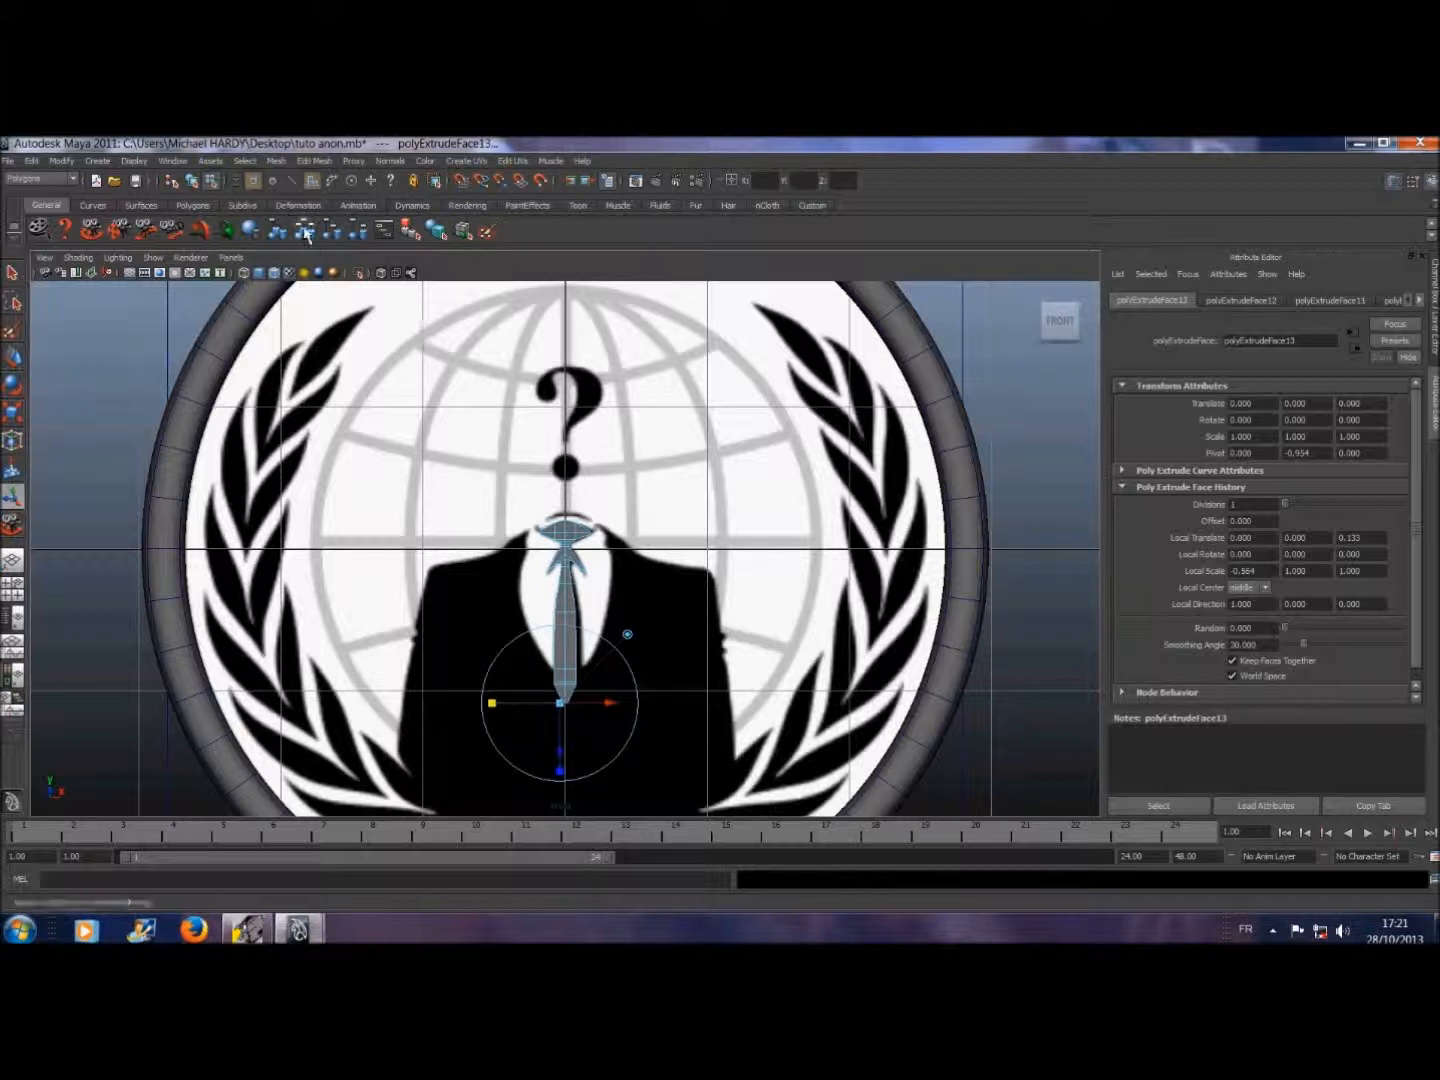
- Extrude the tip's bottom faces down about 0.016 and narrow their width by a factor of 0.817
{"action": "left_click", "coordinate": [314, 160]}
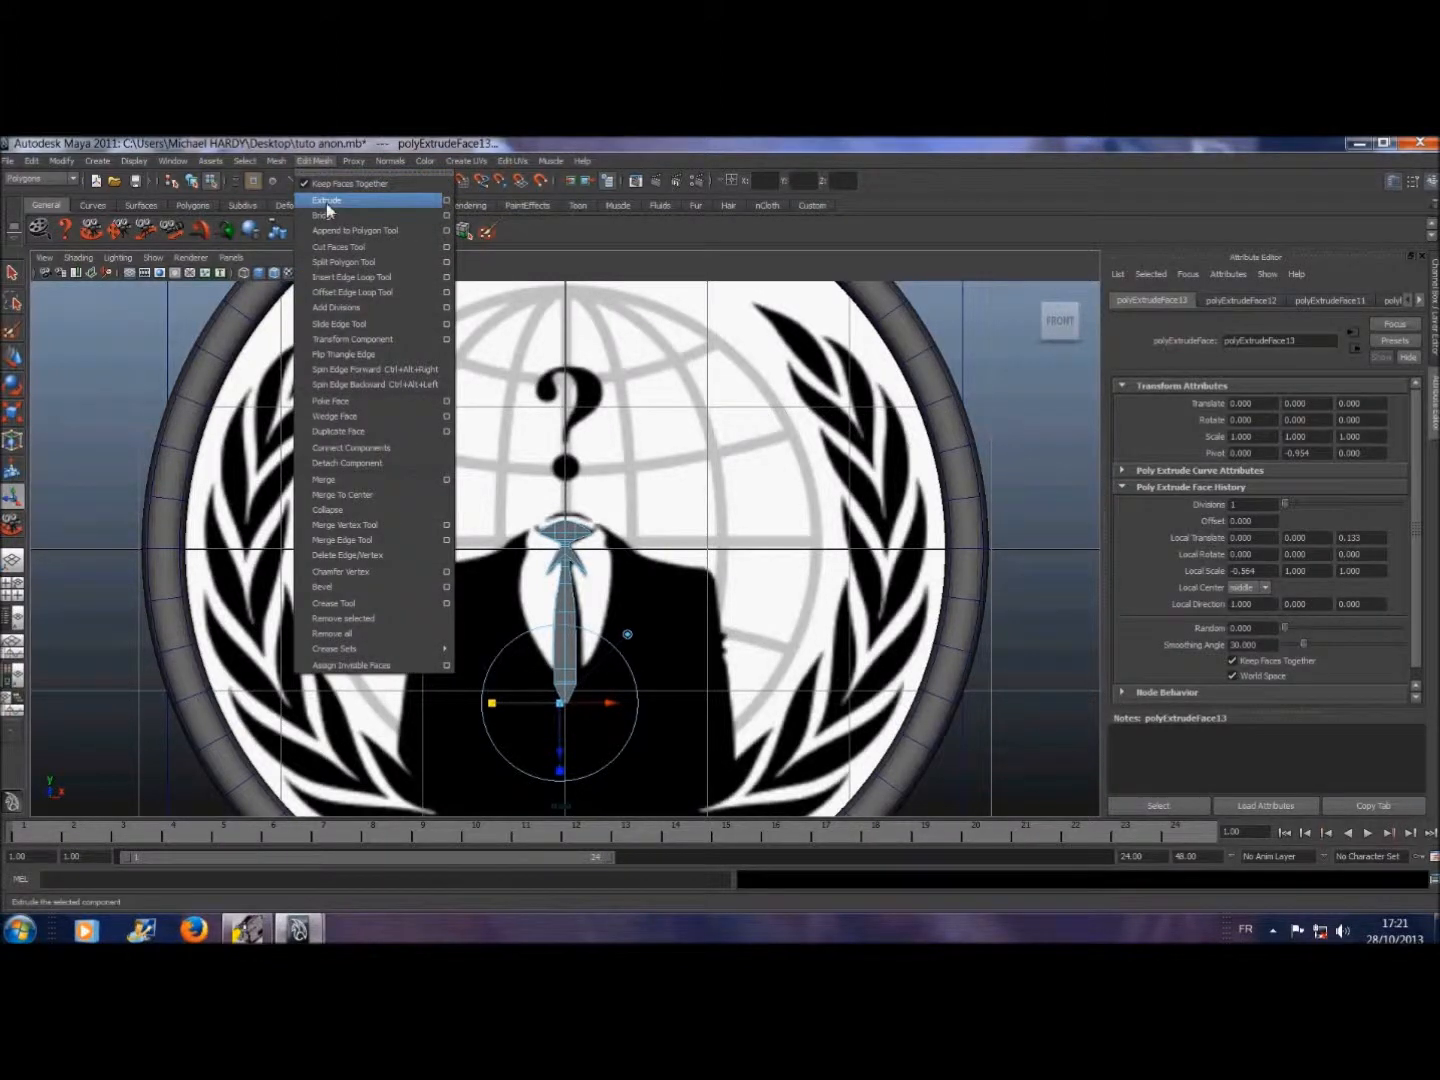
{"action": "left_click", "coordinate": [330, 205]}
{"action": "left_click_drag", "start_coordinate": [566, 755], "coordinate": [568, 762]}
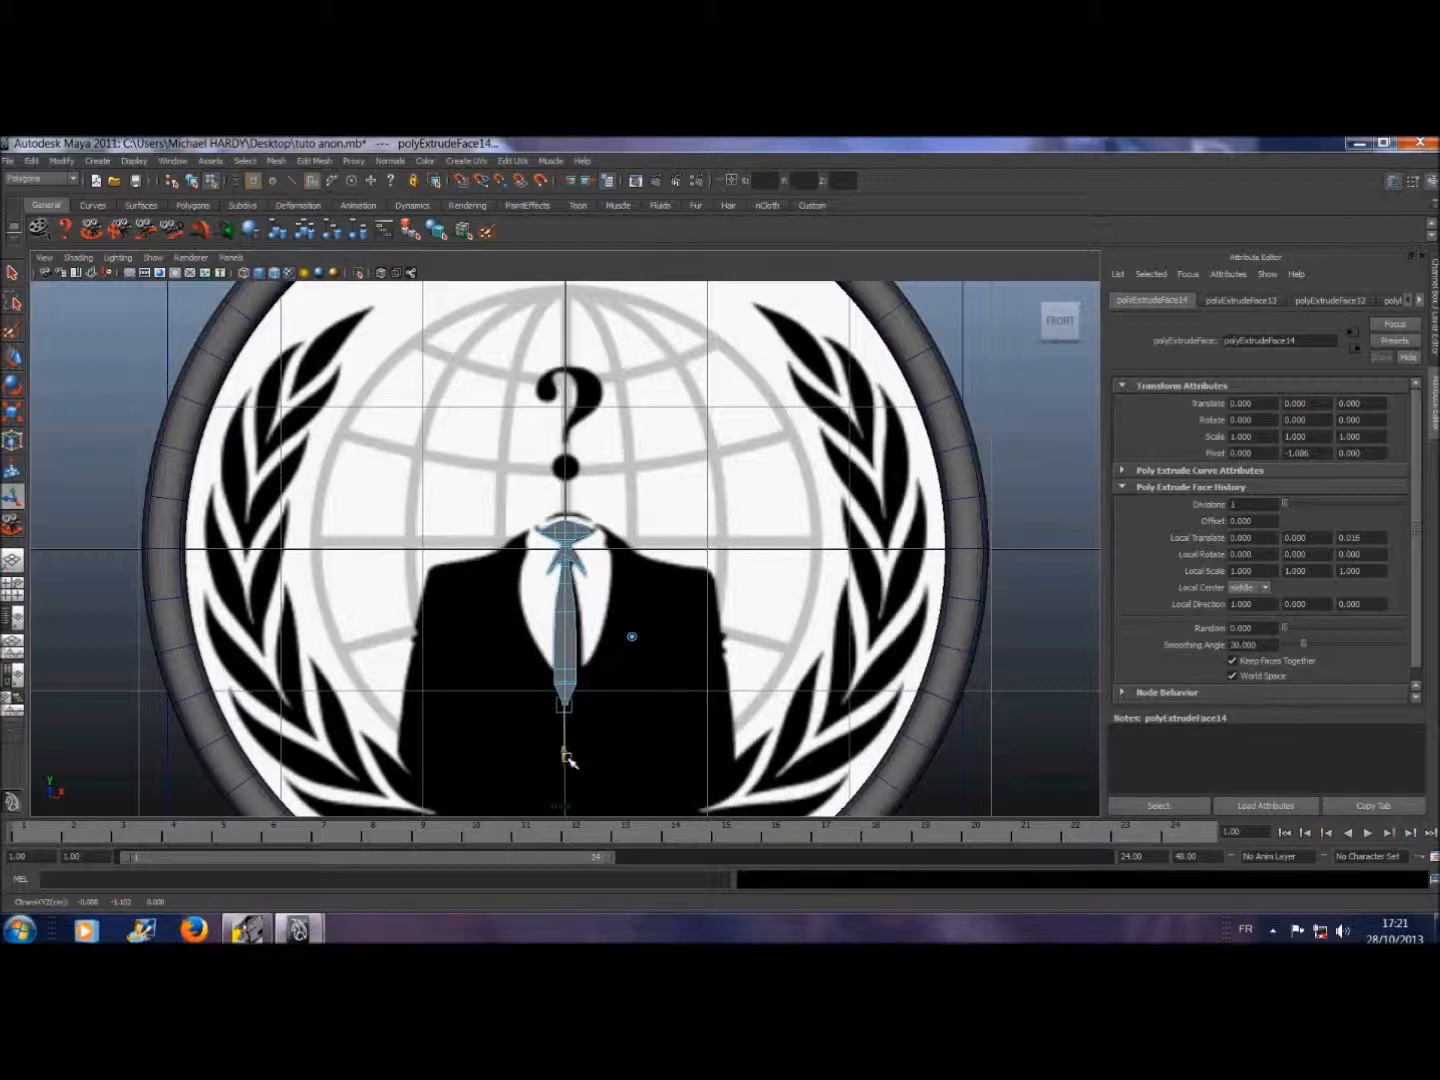
{"action": "left_click_drag", "start_coordinate": [630, 704], "coordinate": [624, 702]}
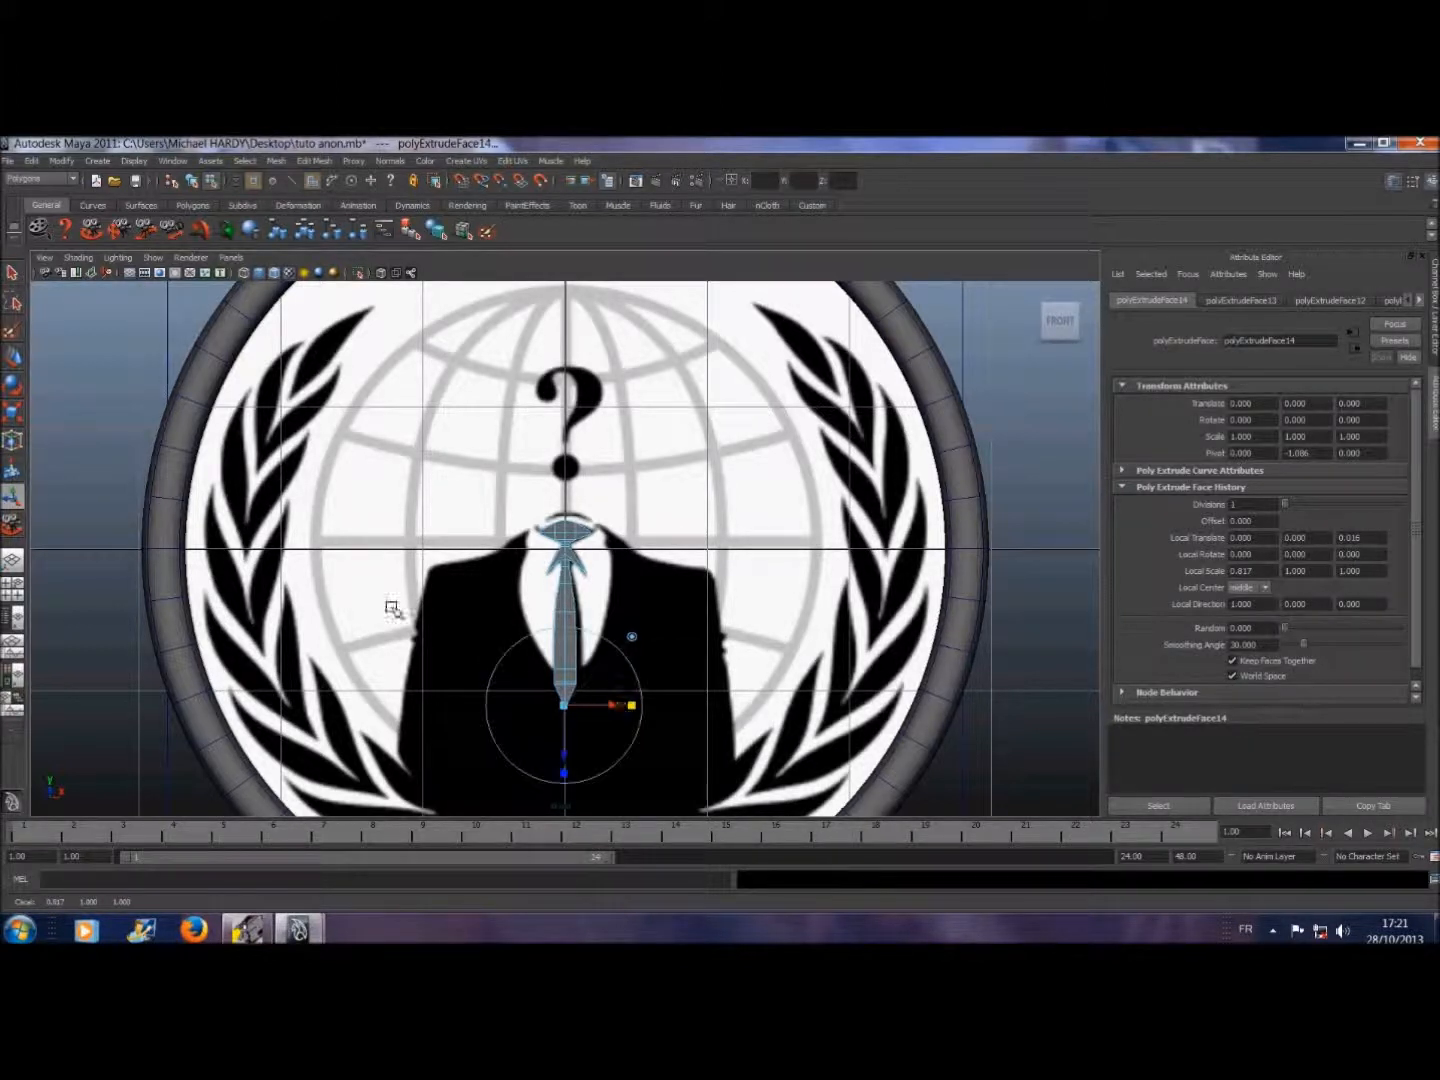
{"action": "left_click", "coordinate": [13, 273]}
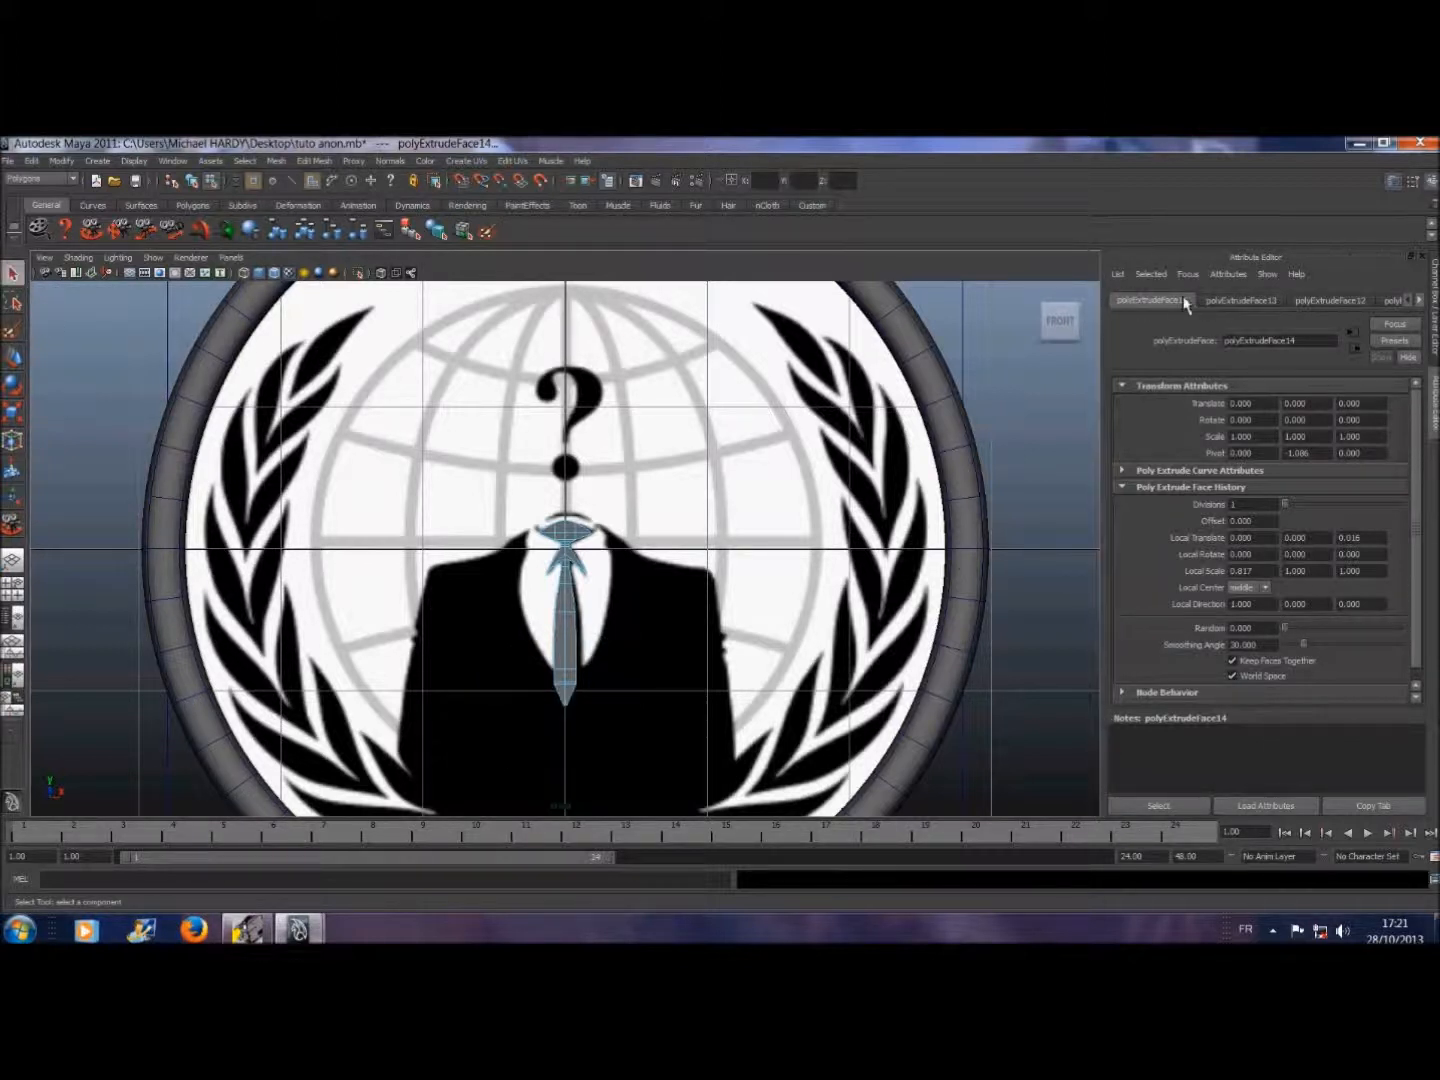
- Return to object selection and turn on Smooth Mesh Preview for the tie with the pointed tip
{"action": "left_click", "coordinate": [252, 162]}
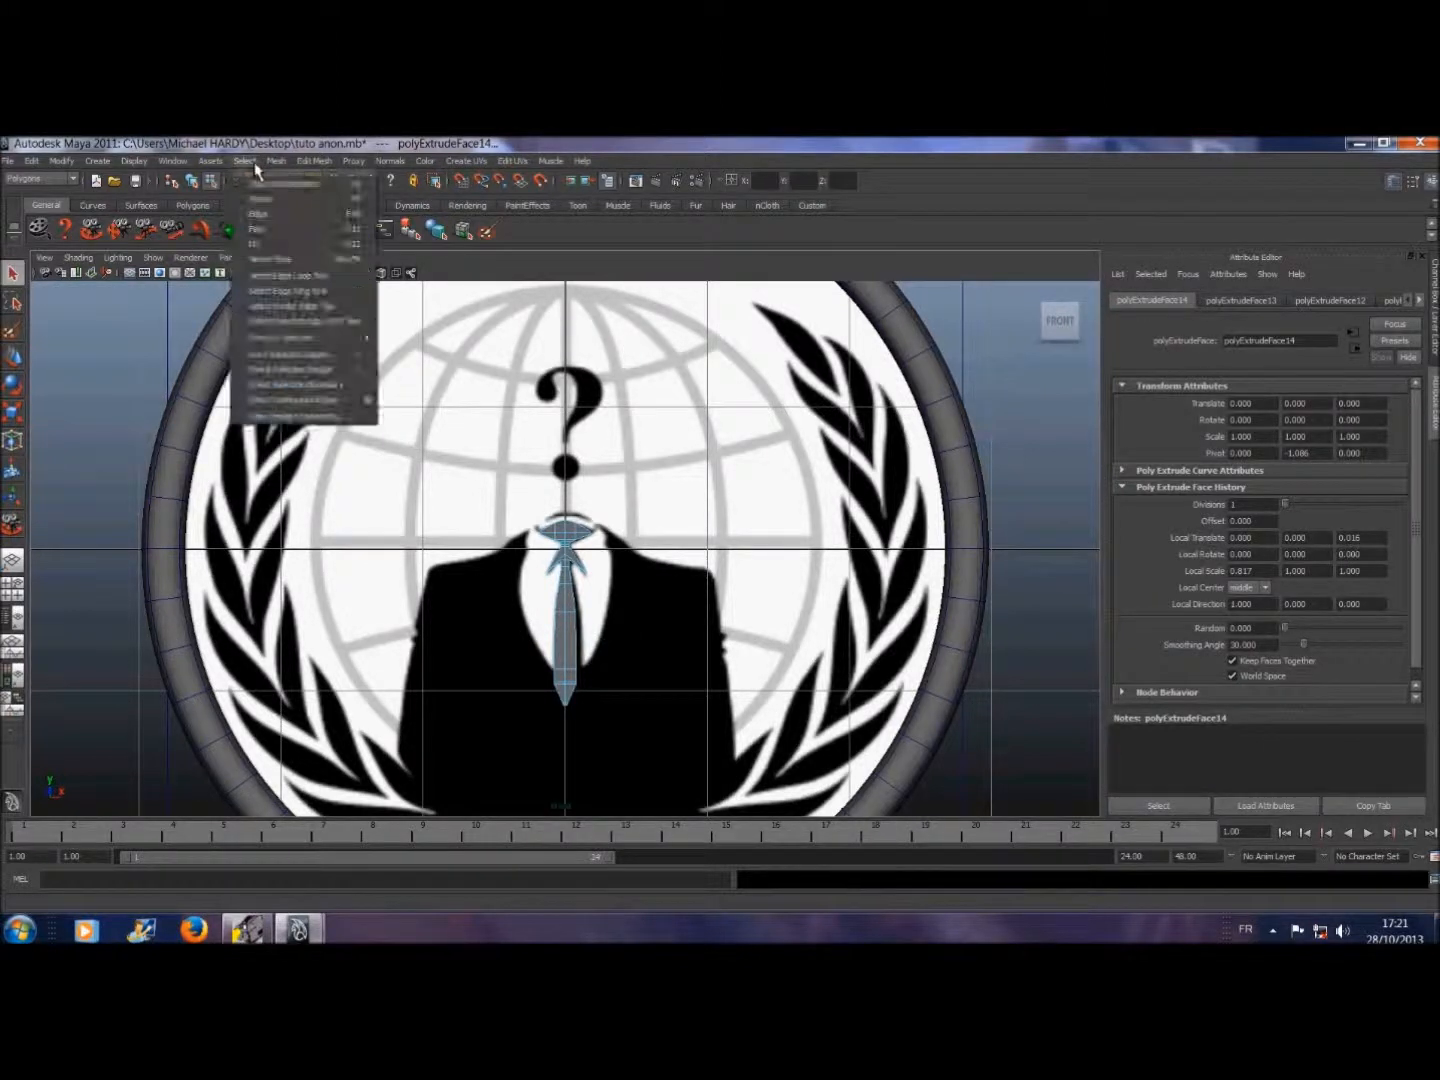
{"action": "left_click", "coordinate": [258, 183]}
{"action": "left_click", "coordinate": [1233, 462]}
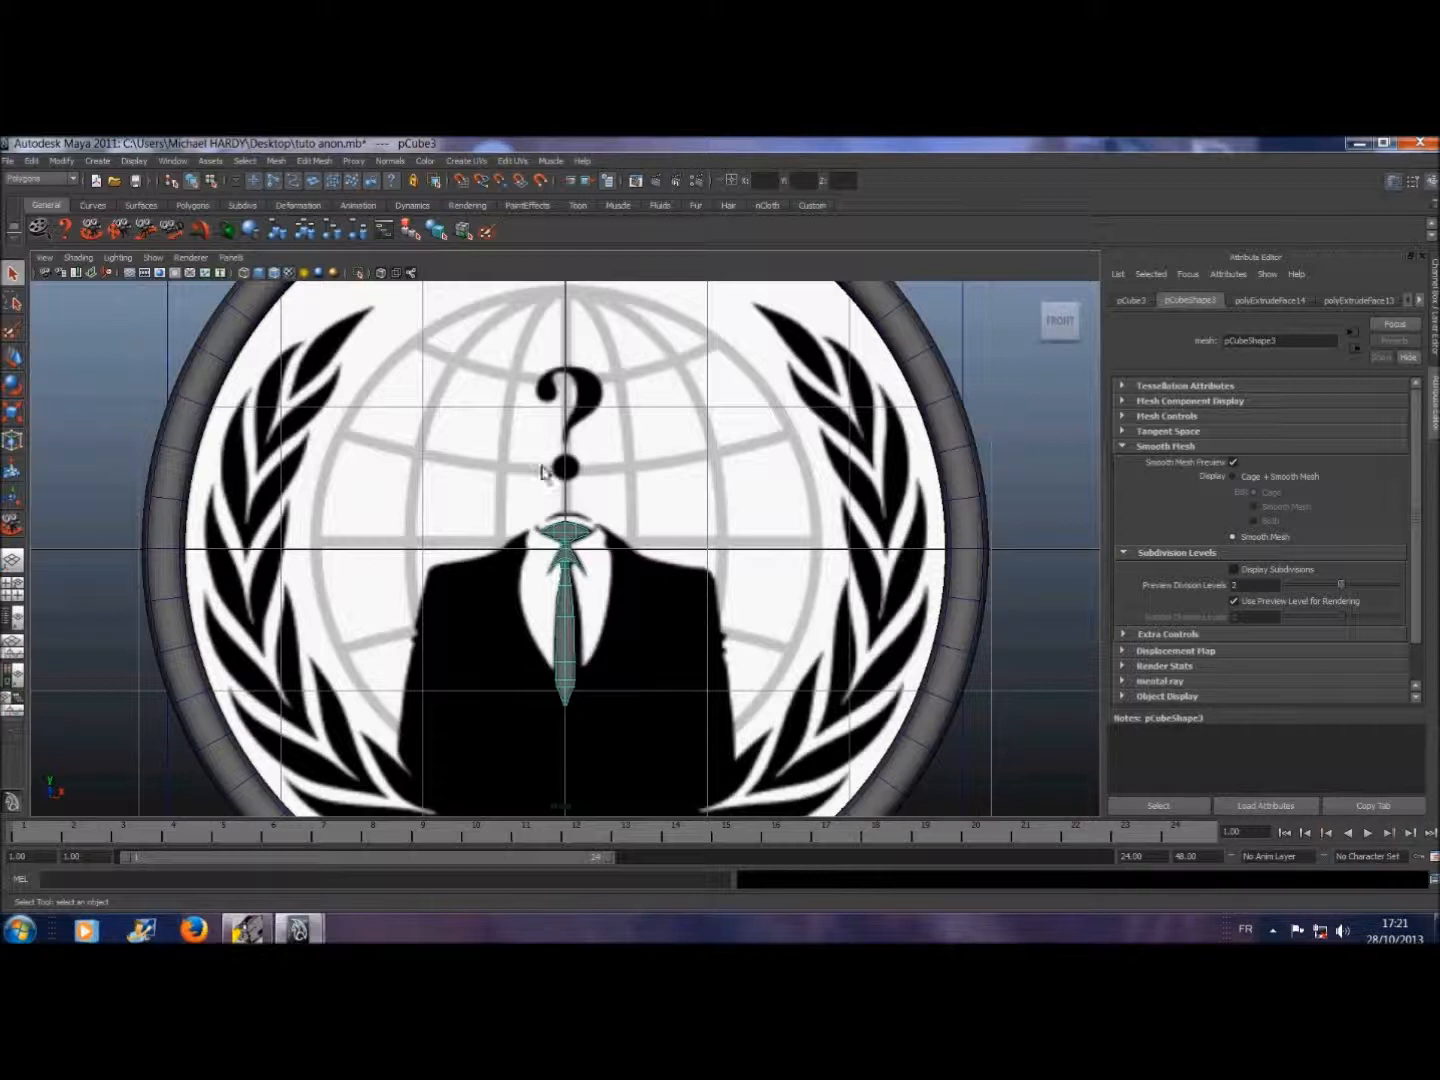
- Insert a horizontal edge loop across the tie's lower half, scale it slightly wider, and reselect the whole tie object
{"action": "left_click", "coordinate": [314, 161]}
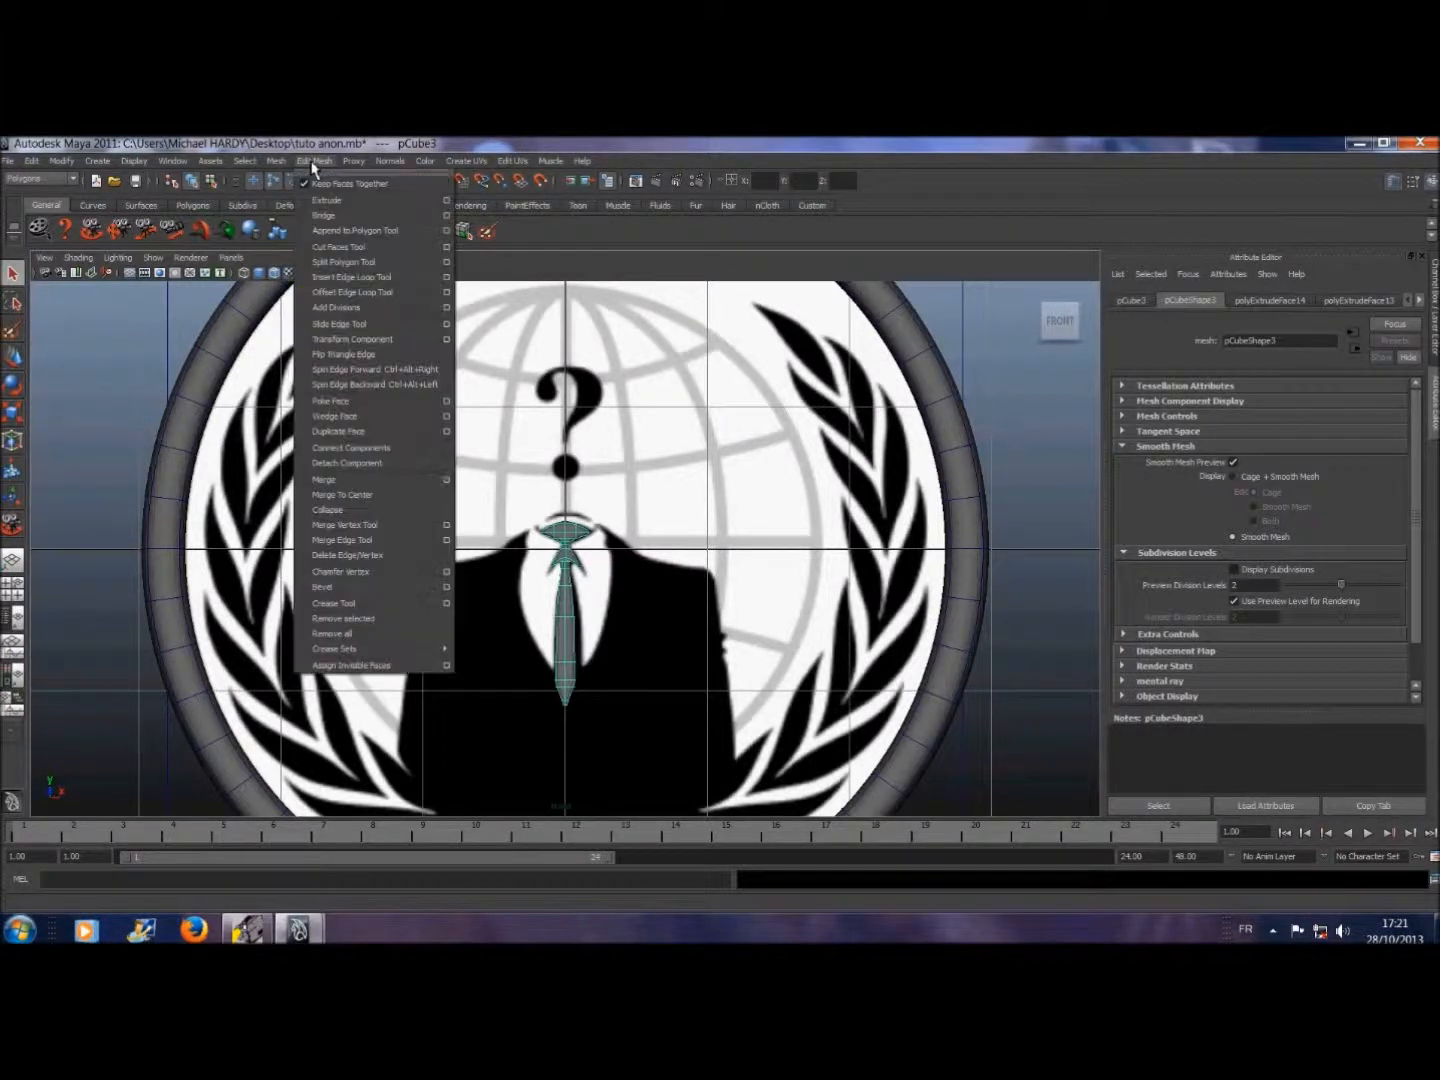
{"action": "left_click", "coordinate": [340, 277]}
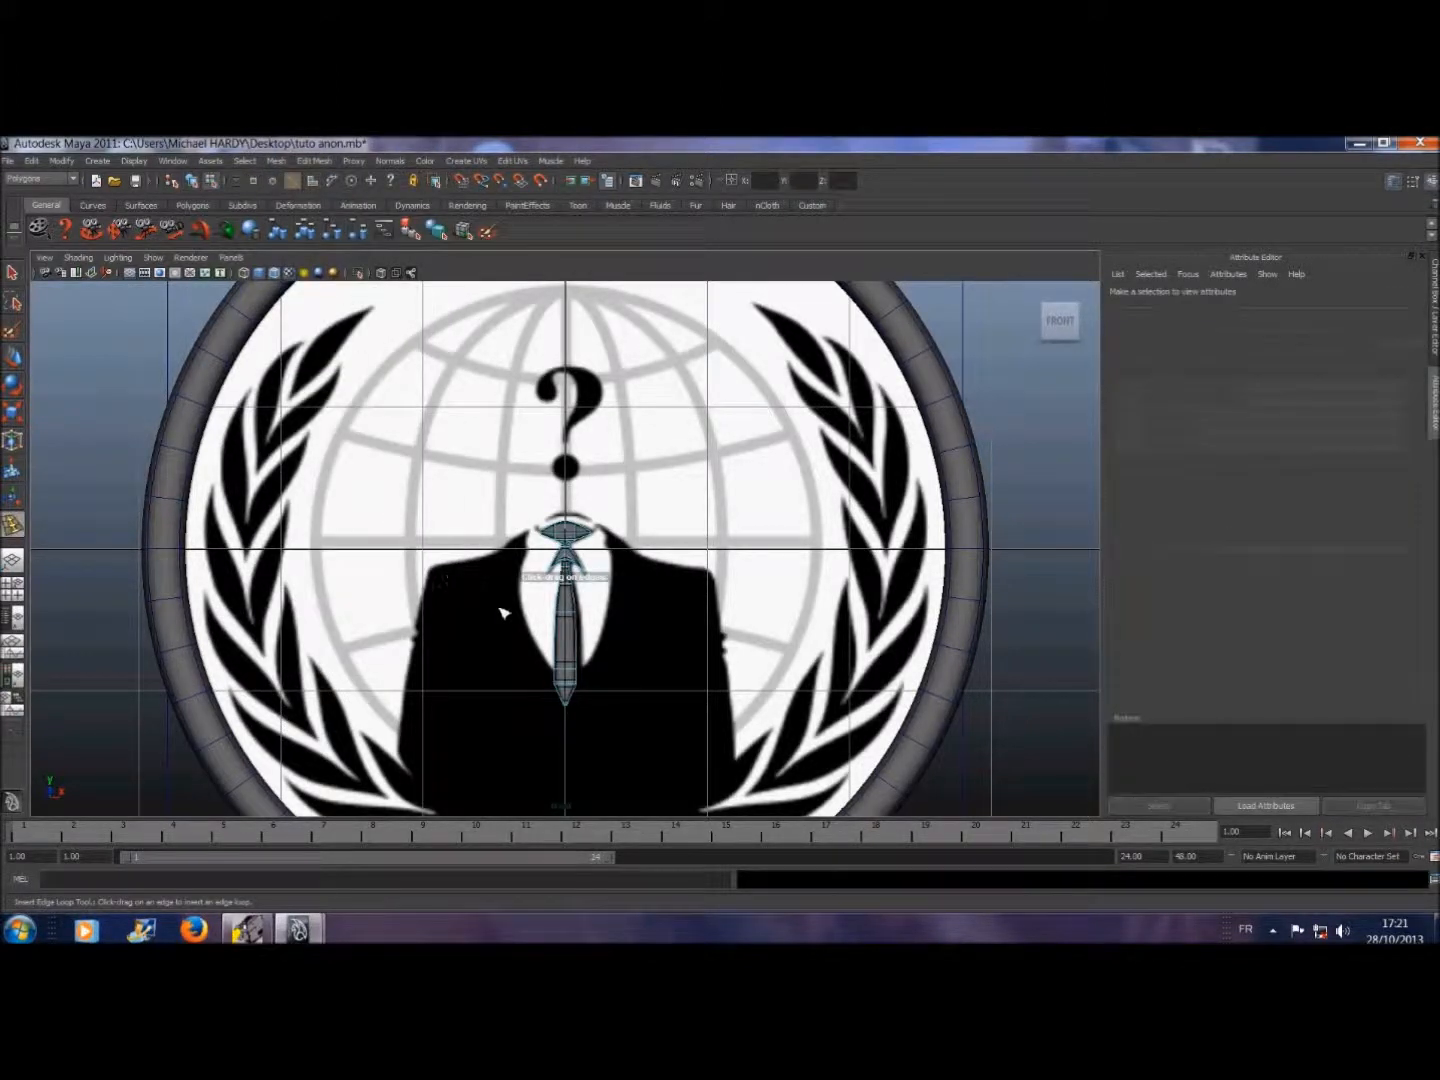
{"action": "left_click", "coordinate": [570, 649]}
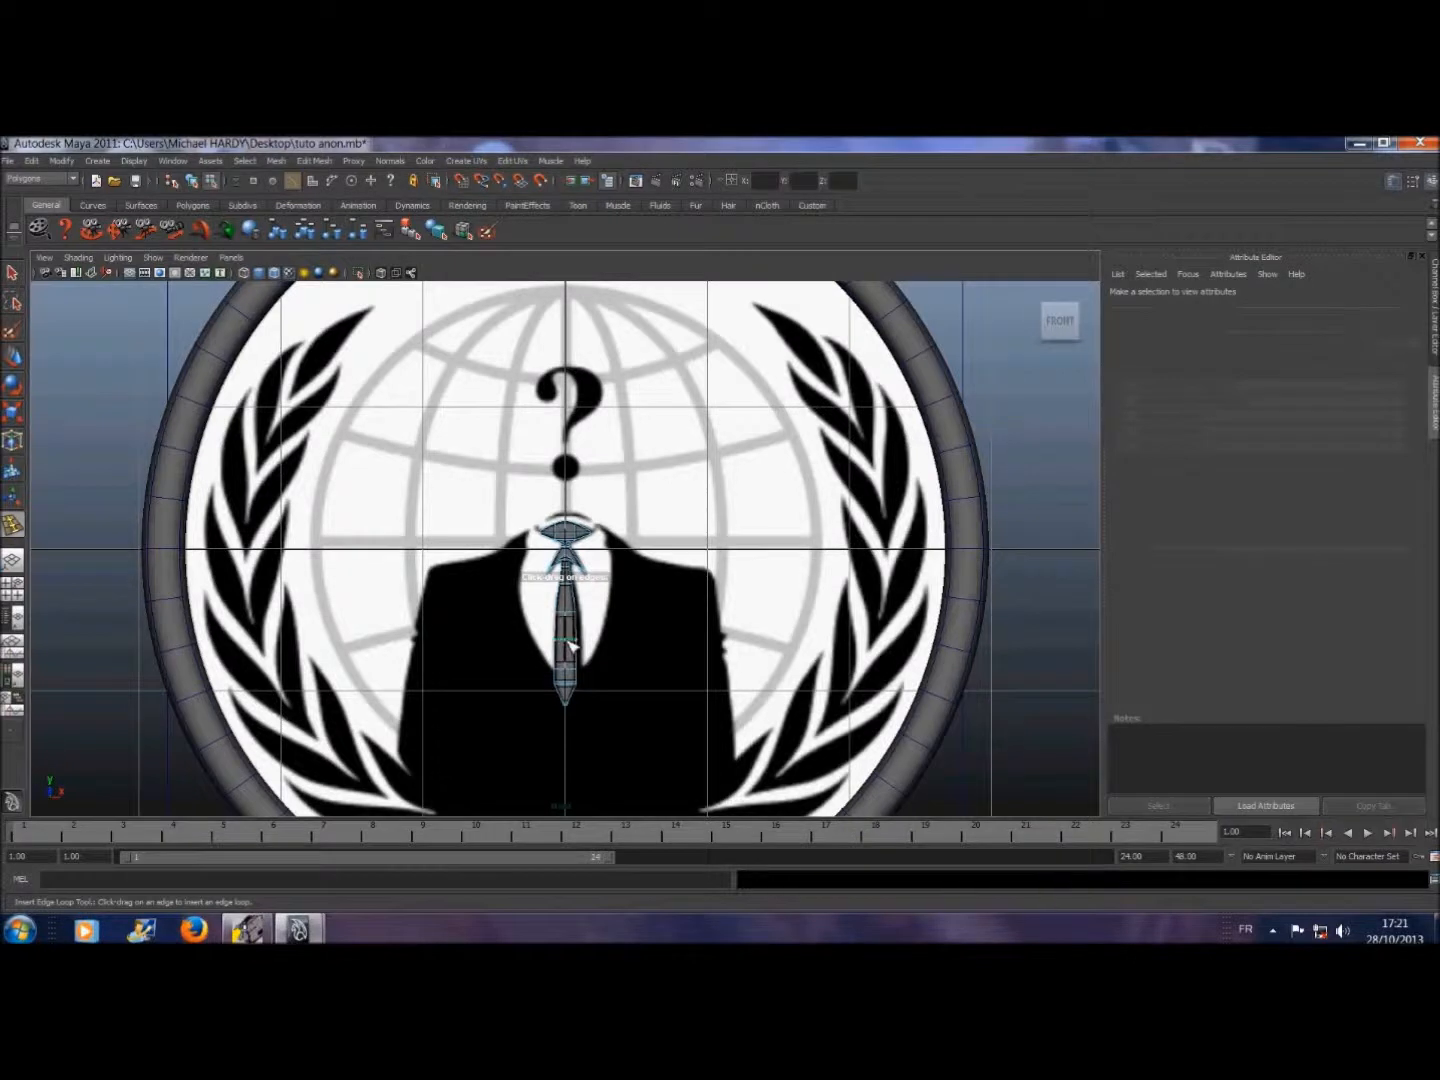
{"action": "left_click", "coordinate": [13, 411]}
{"action": "left_click_drag", "start_coordinate": [638, 642], "coordinate": [652, 648]}
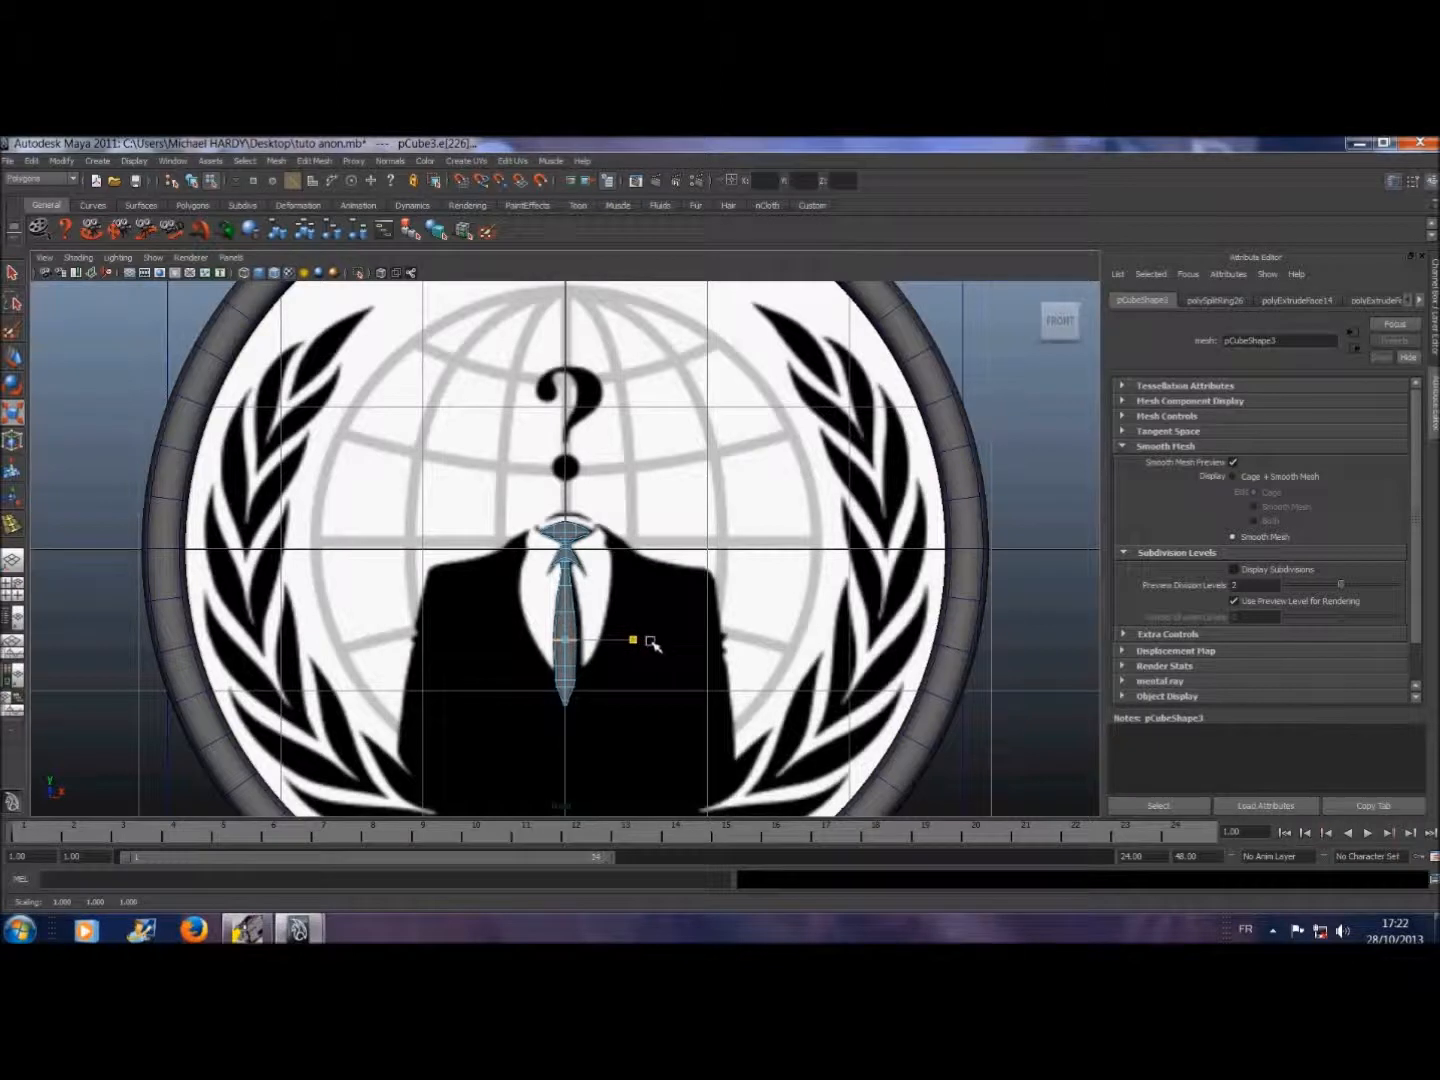
{"action": "left_click", "coordinate": [14, 273]}
{"action": "left_click", "coordinate": [87, 415]}
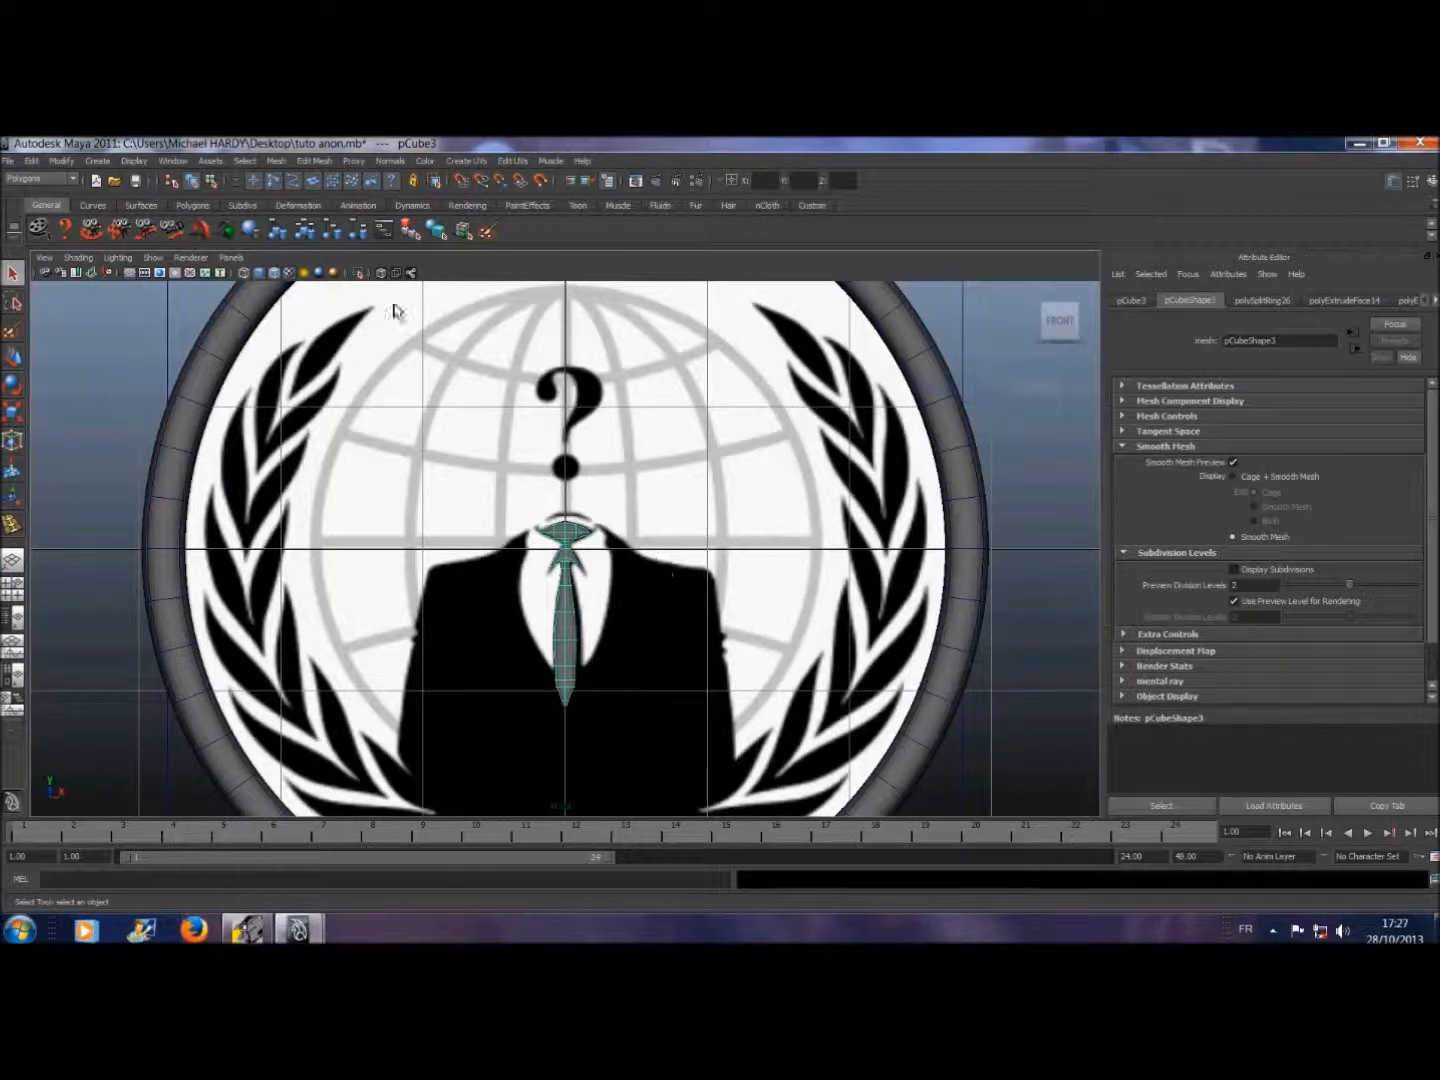
- Examine the smoothed tie in the perspective view from the home angle, close up within the ring
{"action": "left_click", "coordinate": [231, 258]}
{"action": "mouse_move", "coordinate": [240, 274]}
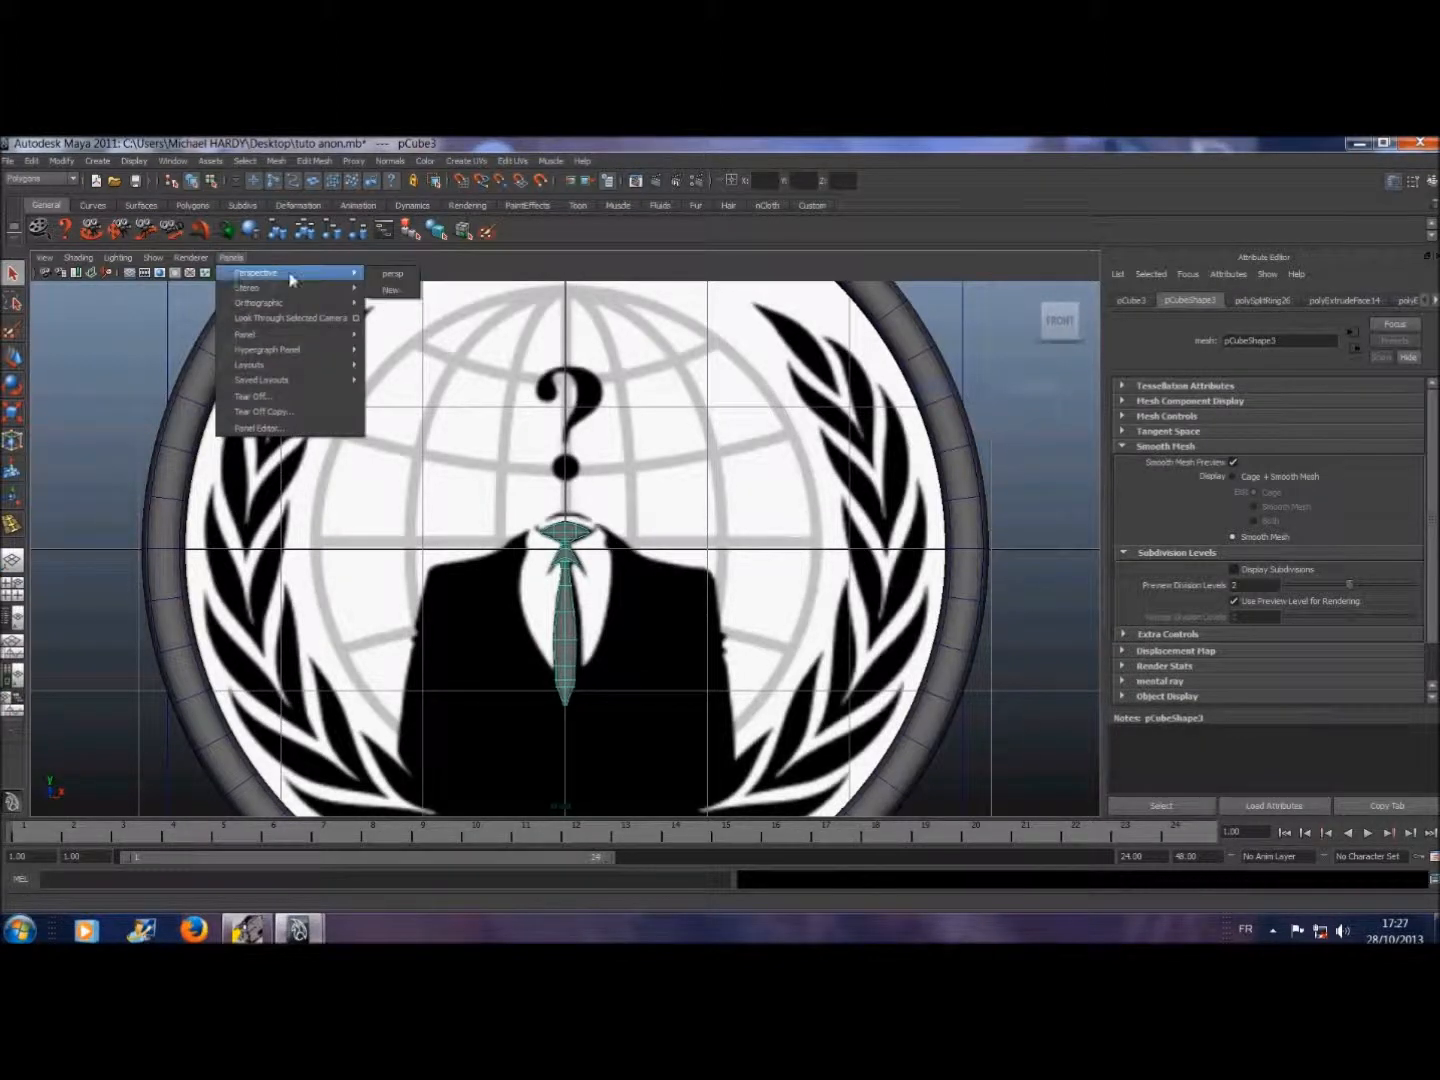
{"action": "left_click", "coordinate": [396, 281]}
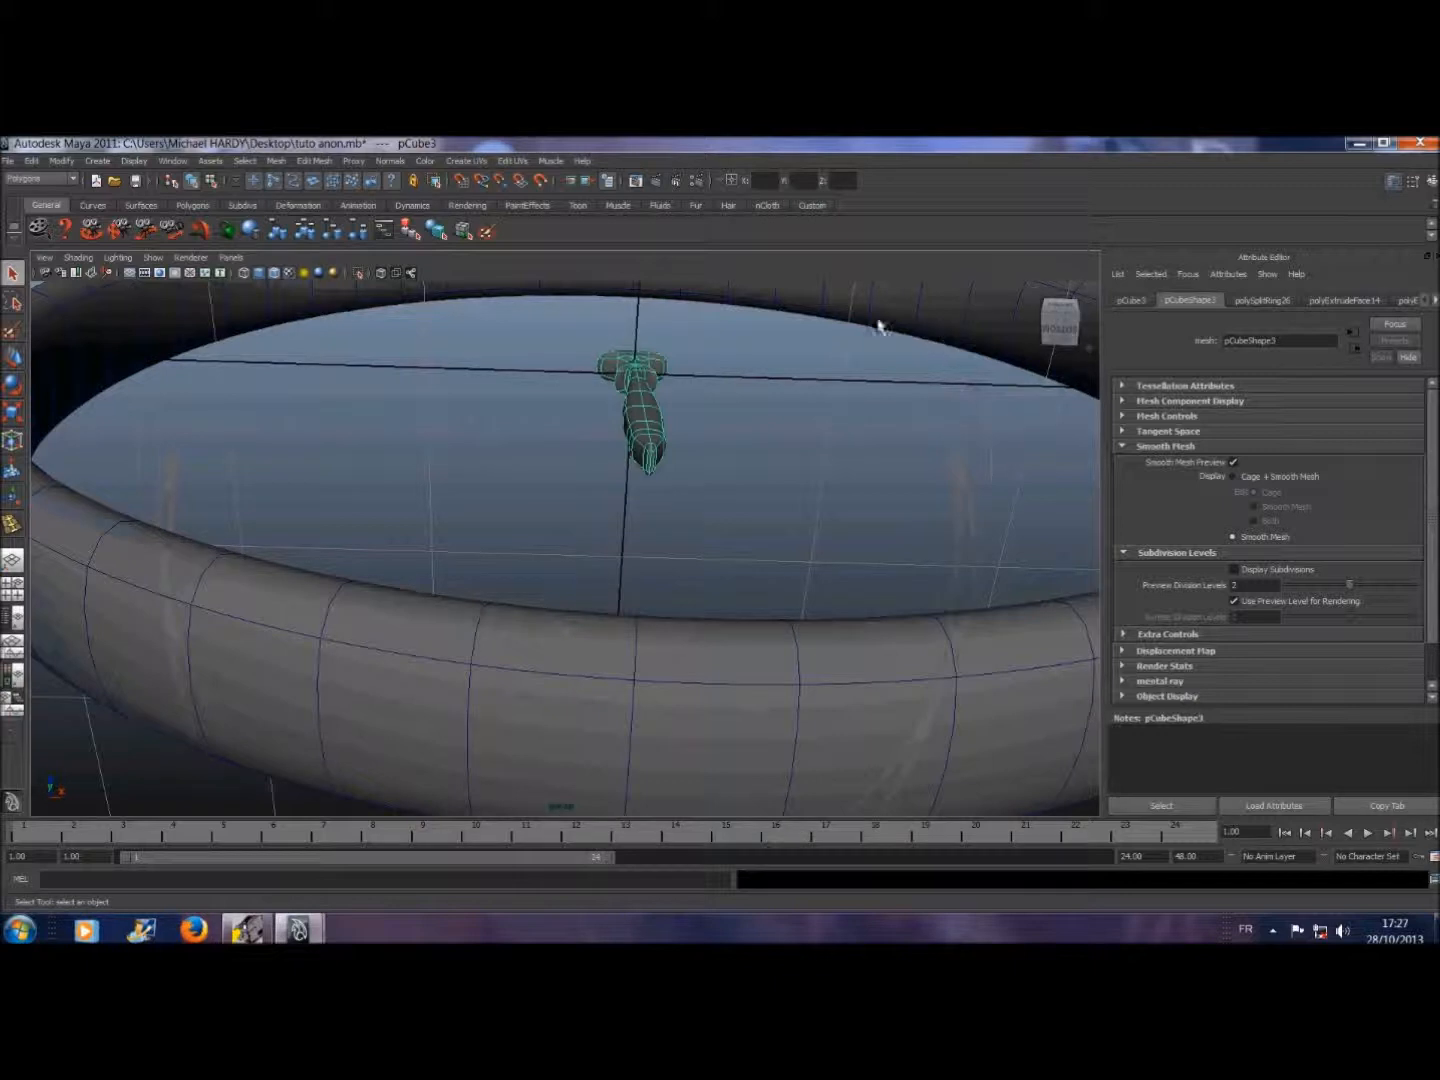
{"action": "left_click", "coordinate": [1035, 294]}
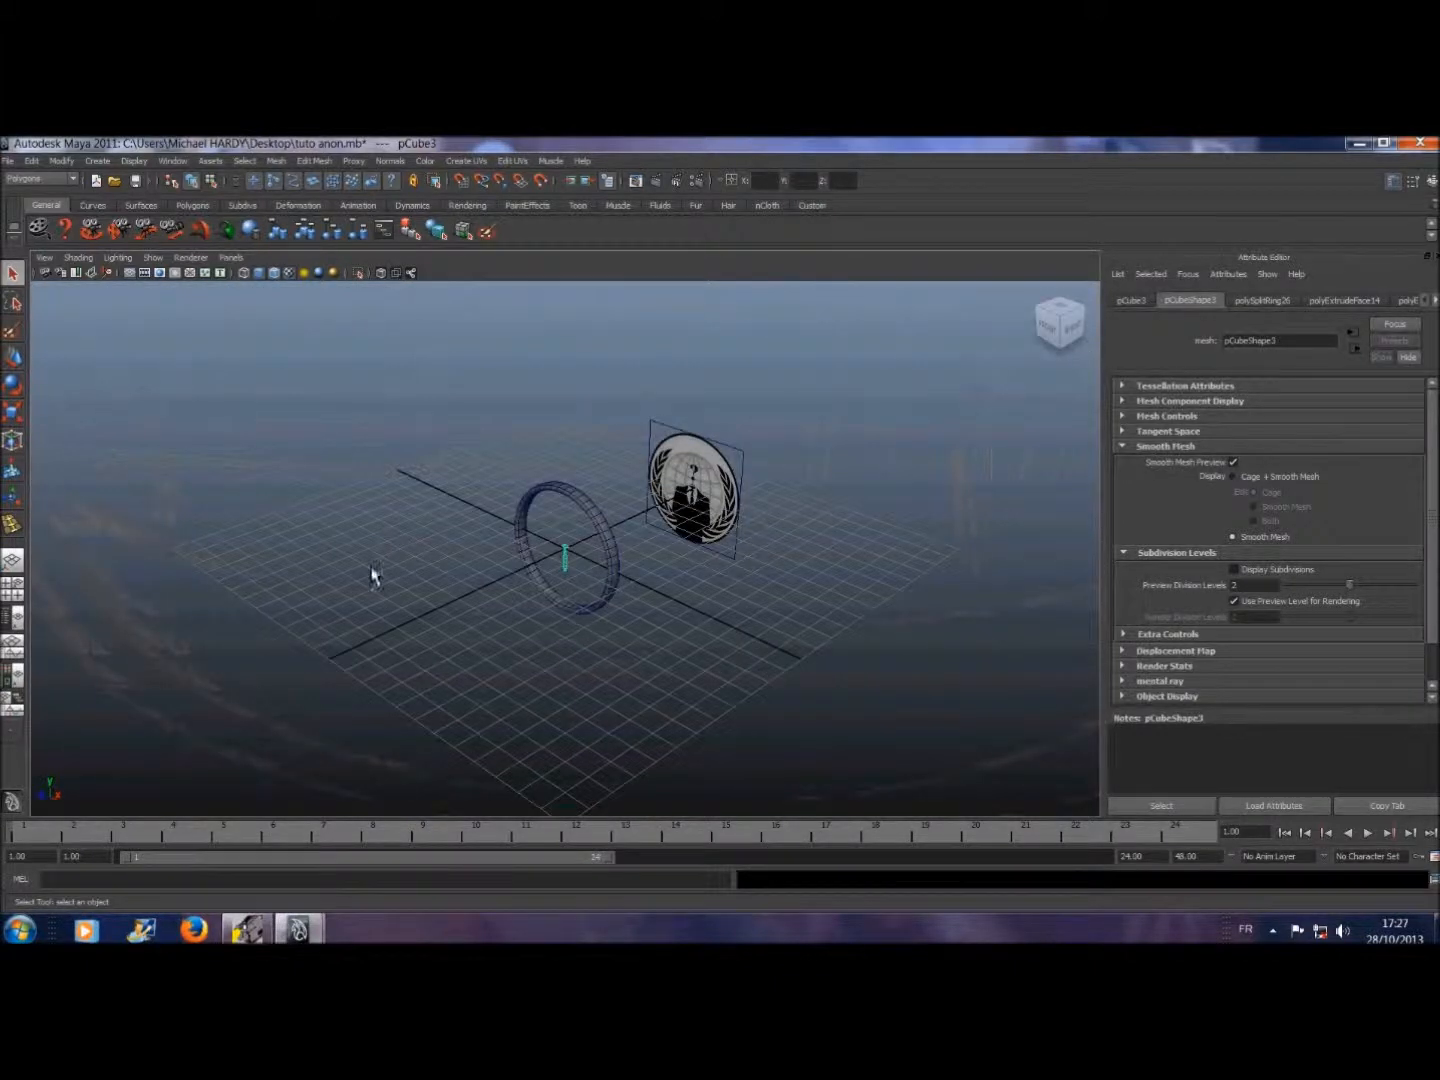
{"action": "scroll", "coordinate": [432, 571], "scroll_direction": "up", "scroll_amount": 5}
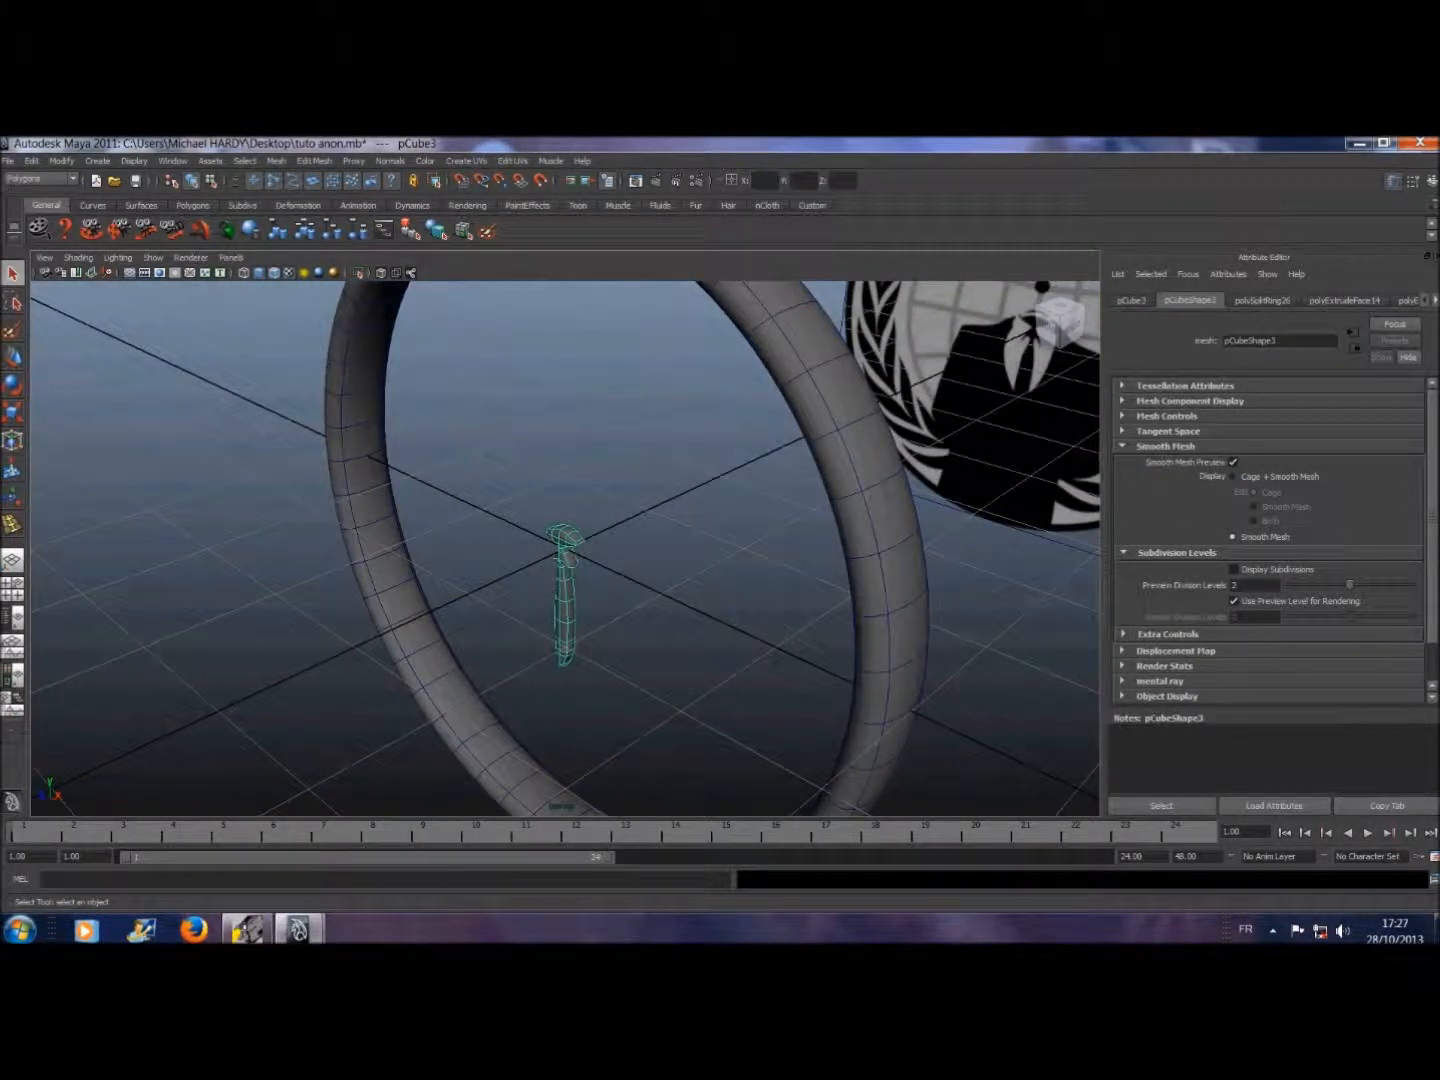
- Show the costum layer again and move the tie forward along Z to about 0.198, toward the shirt front
{"action": "left_click", "coordinate": [1432, 181]}
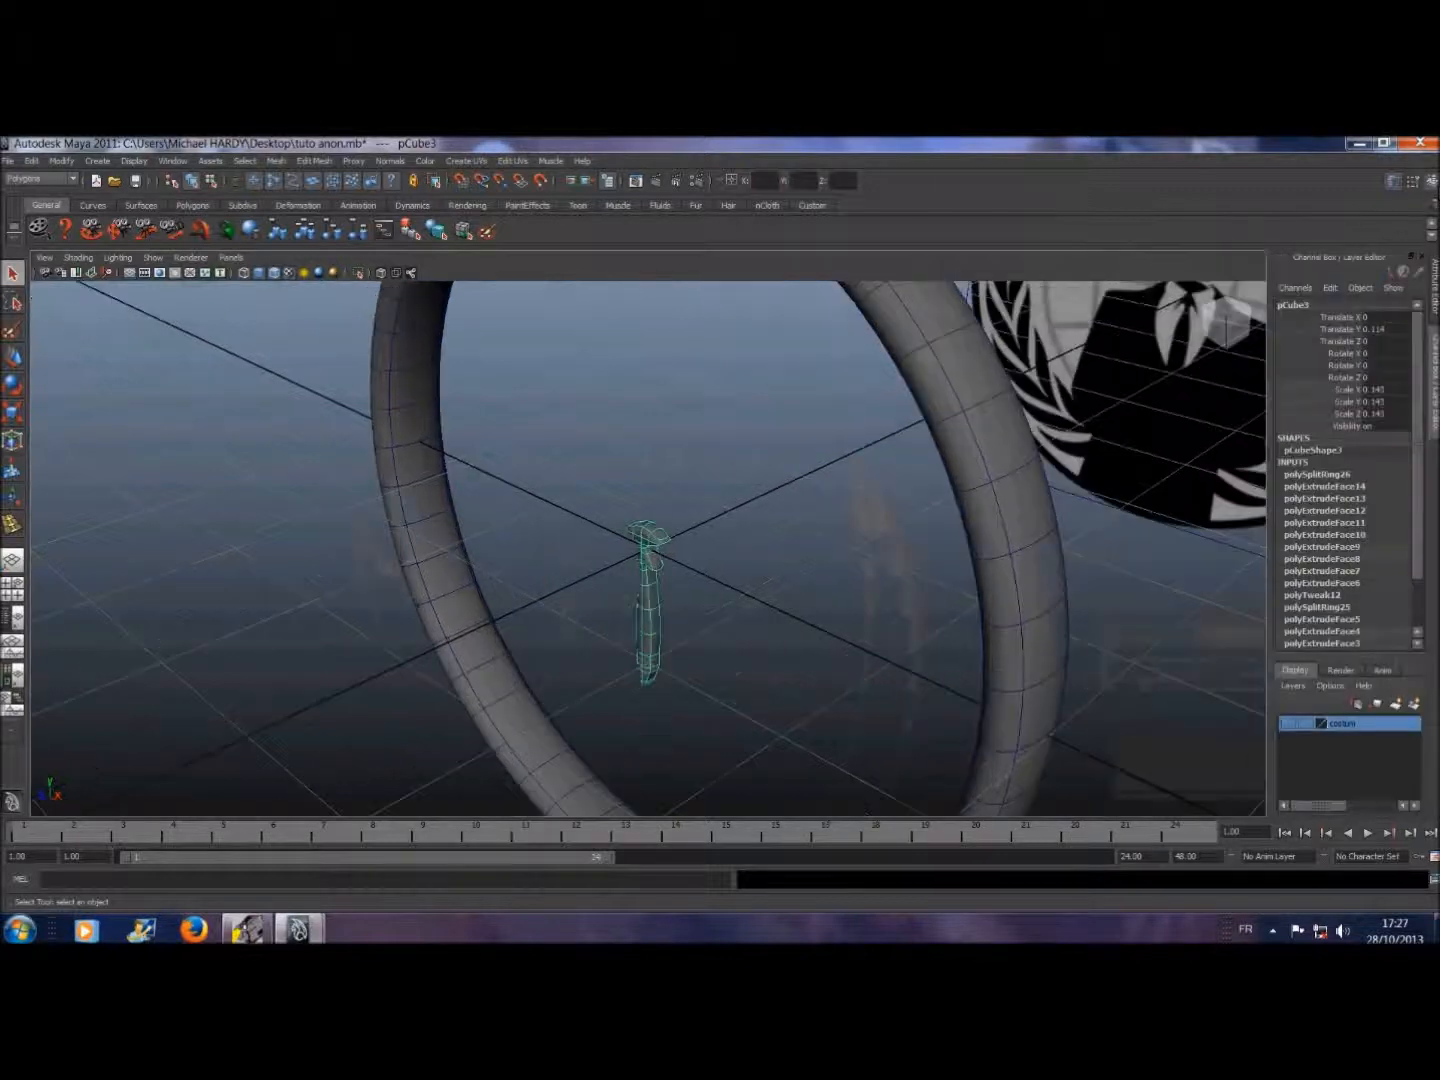
{"action": "left_click", "coordinate": [1288, 723]}
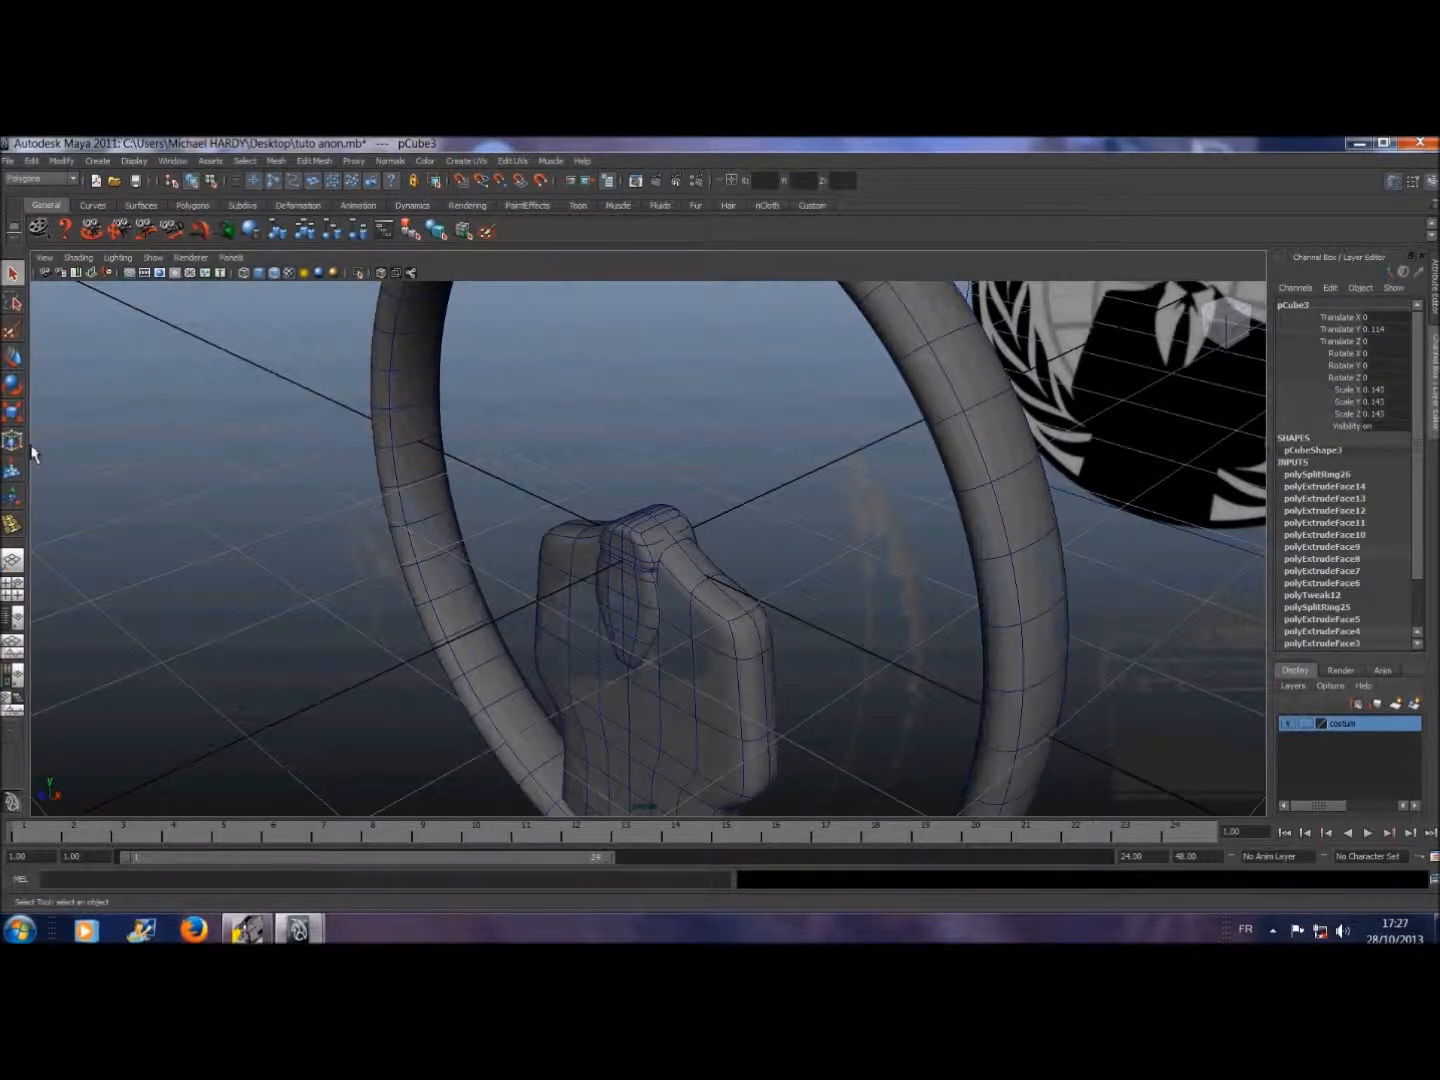
{"action": "left_click", "coordinate": [13, 357]}
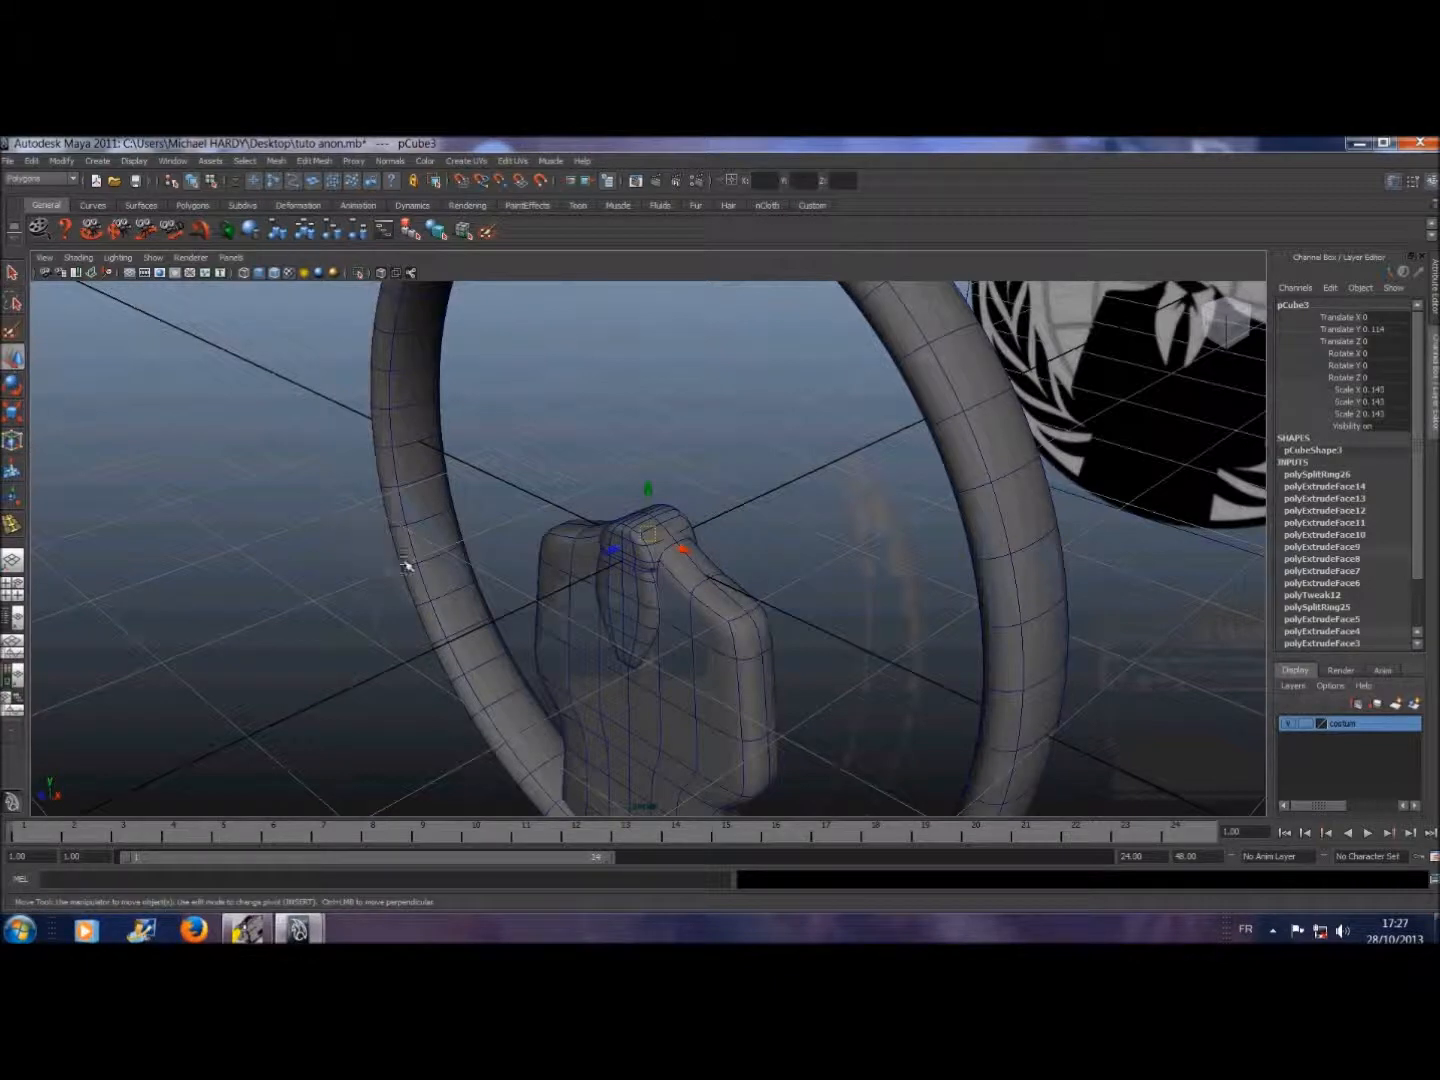
{"action": "left_click_drag", "start_coordinate": [622, 553], "coordinate": [596, 556]}
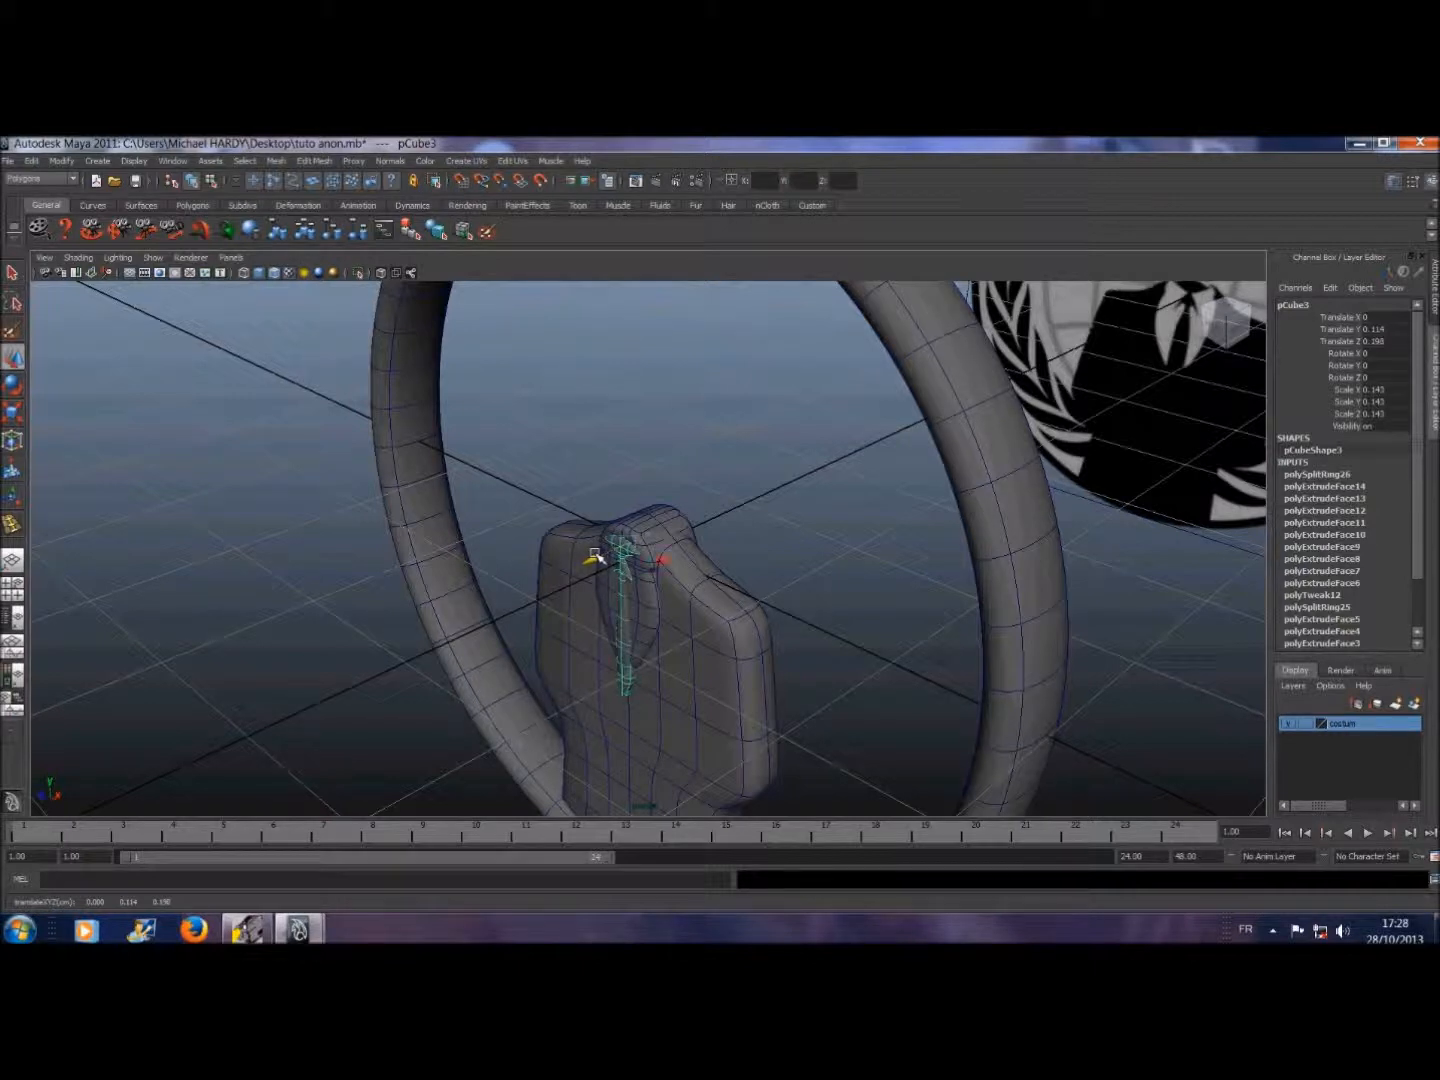
- Switch to the front orthographic view and turn on X-Ray shading
{"action": "left_click", "coordinate": [231, 257]}
{"action": "mouse_move", "coordinate": [247, 276]}
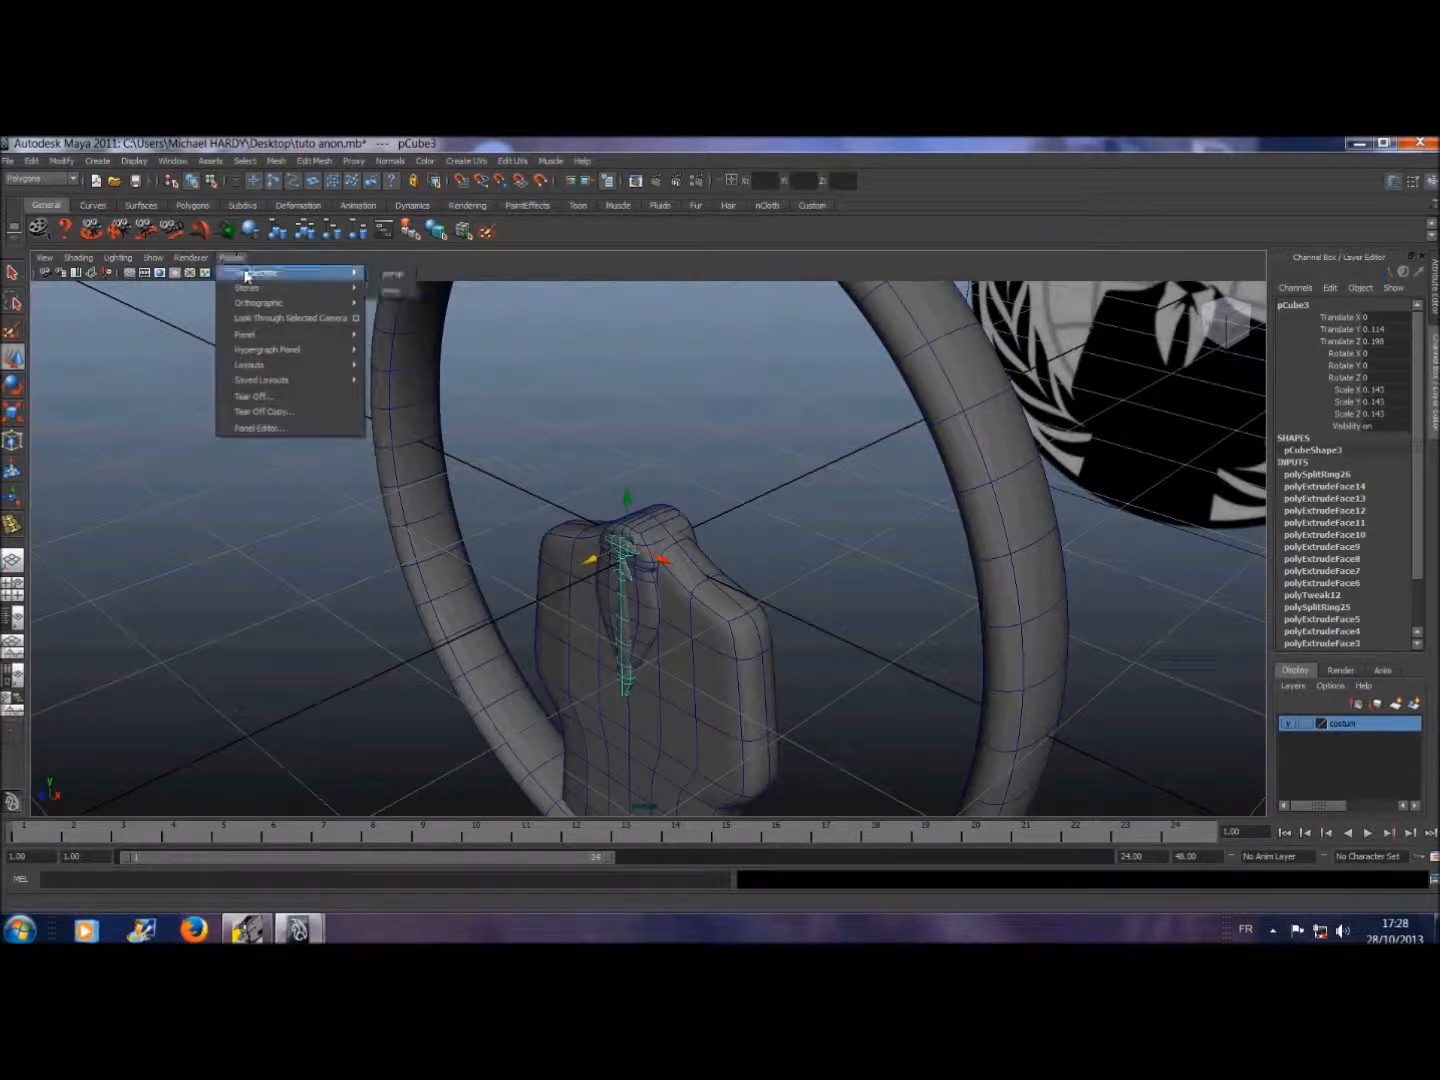
{"action": "left_click", "coordinate": [388, 275]}
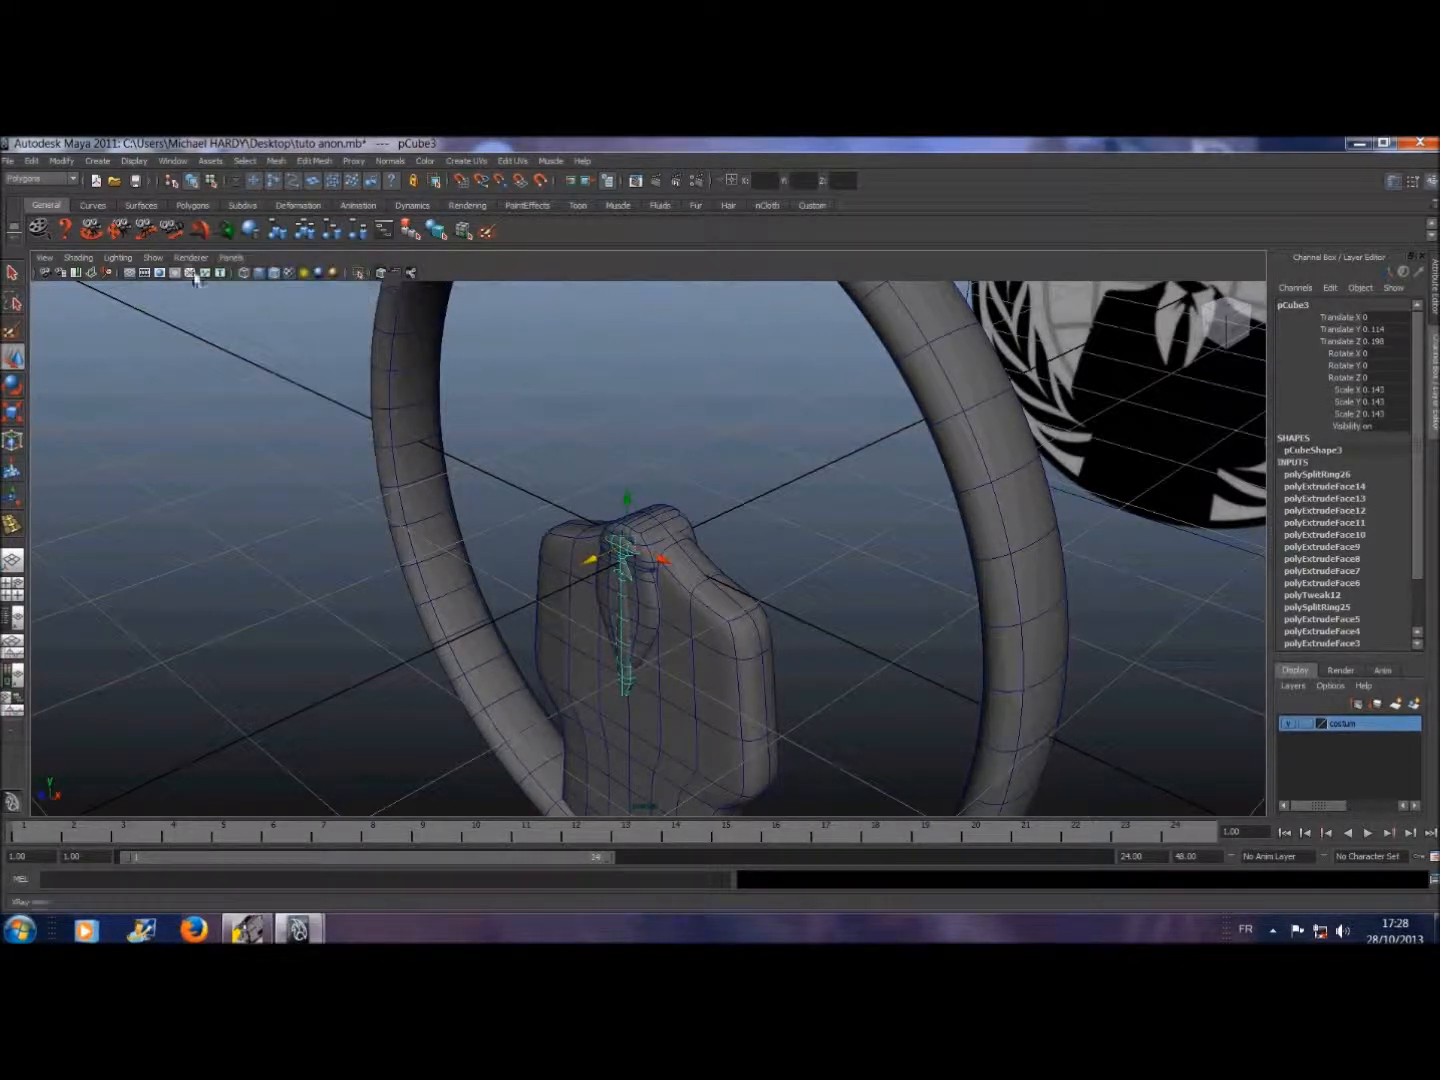
{"action": "left_click", "coordinate": [225, 259]}
{"action": "mouse_move", "coordinate": [262, 303]}
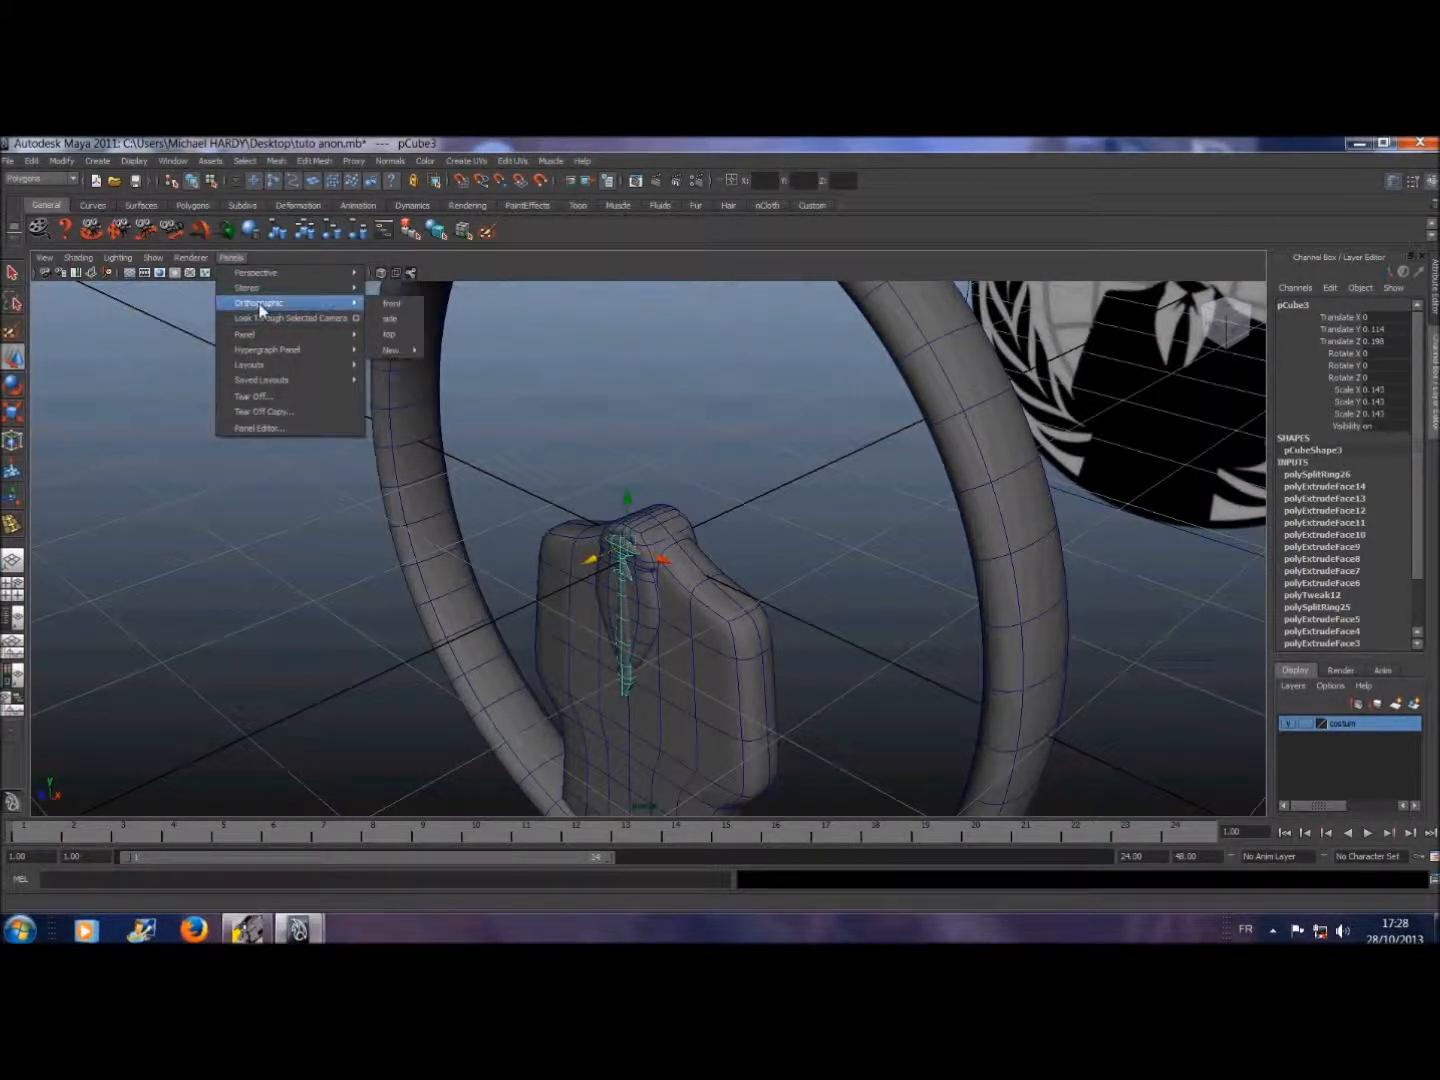
{"action": "left_click", "coordinate": [390, 303]}
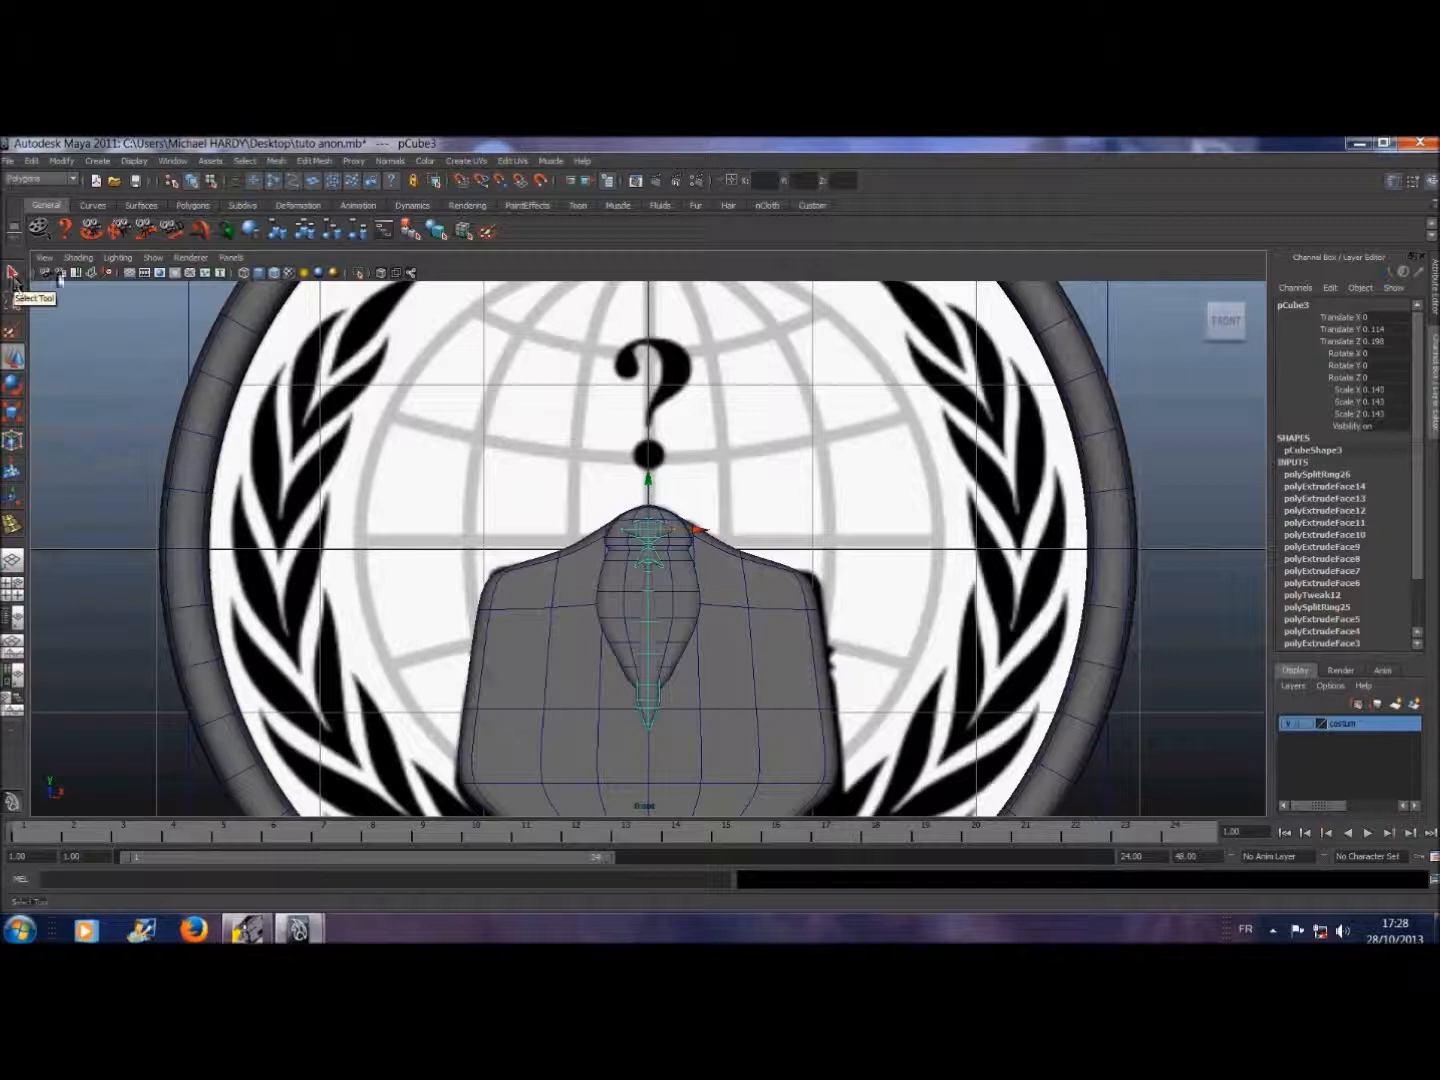
{"action": "left_click", "coordinate": [78, 257]}
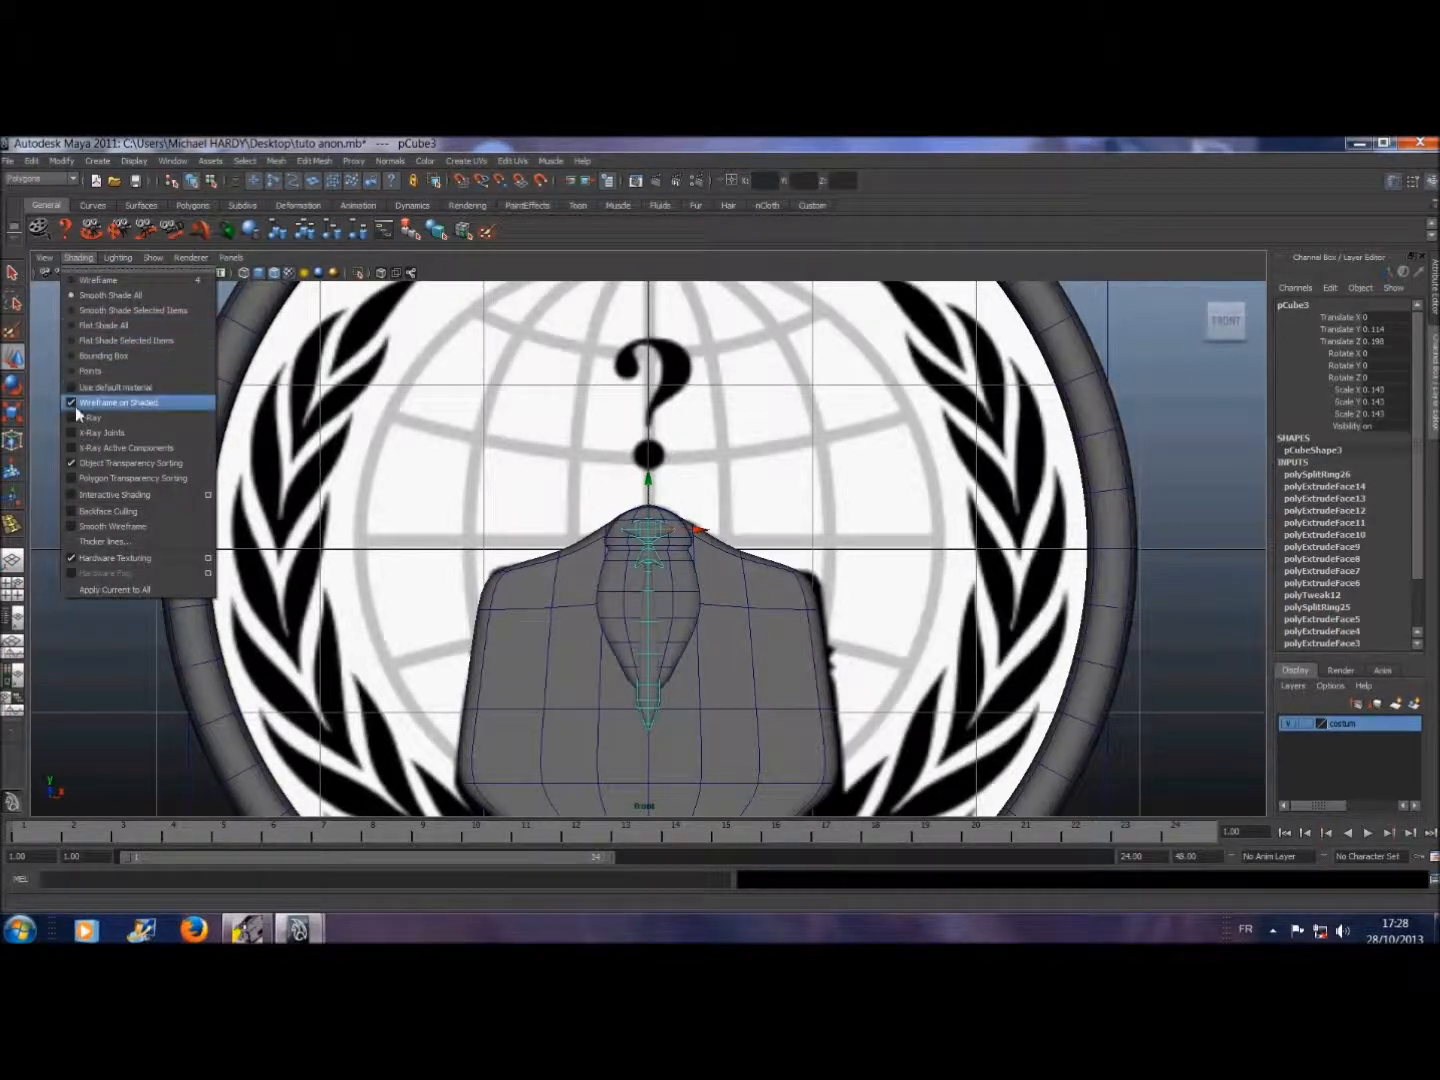
{"action": "left_click", "coordinate": [74, 418]}
- Compare the tie and suit with the reference image close up, hiding the costum layer and showing it again
{"action": "scroll", "coordinate": [516, 608], "scroll_direction": "up", "scroll_amount": 3}
{"action": "scroll", "coordinate": [516, 608], "scroll_direction": "down", "scroll_amount": 8}
{"action": "scroll", "coordinate": [516, 610], "scroll_direction": "up", "scroll_amount": 2}
{"action": "scroll", "coordinate": [516, 610], "scroll_direction": "up", "scroll_amount": 6}
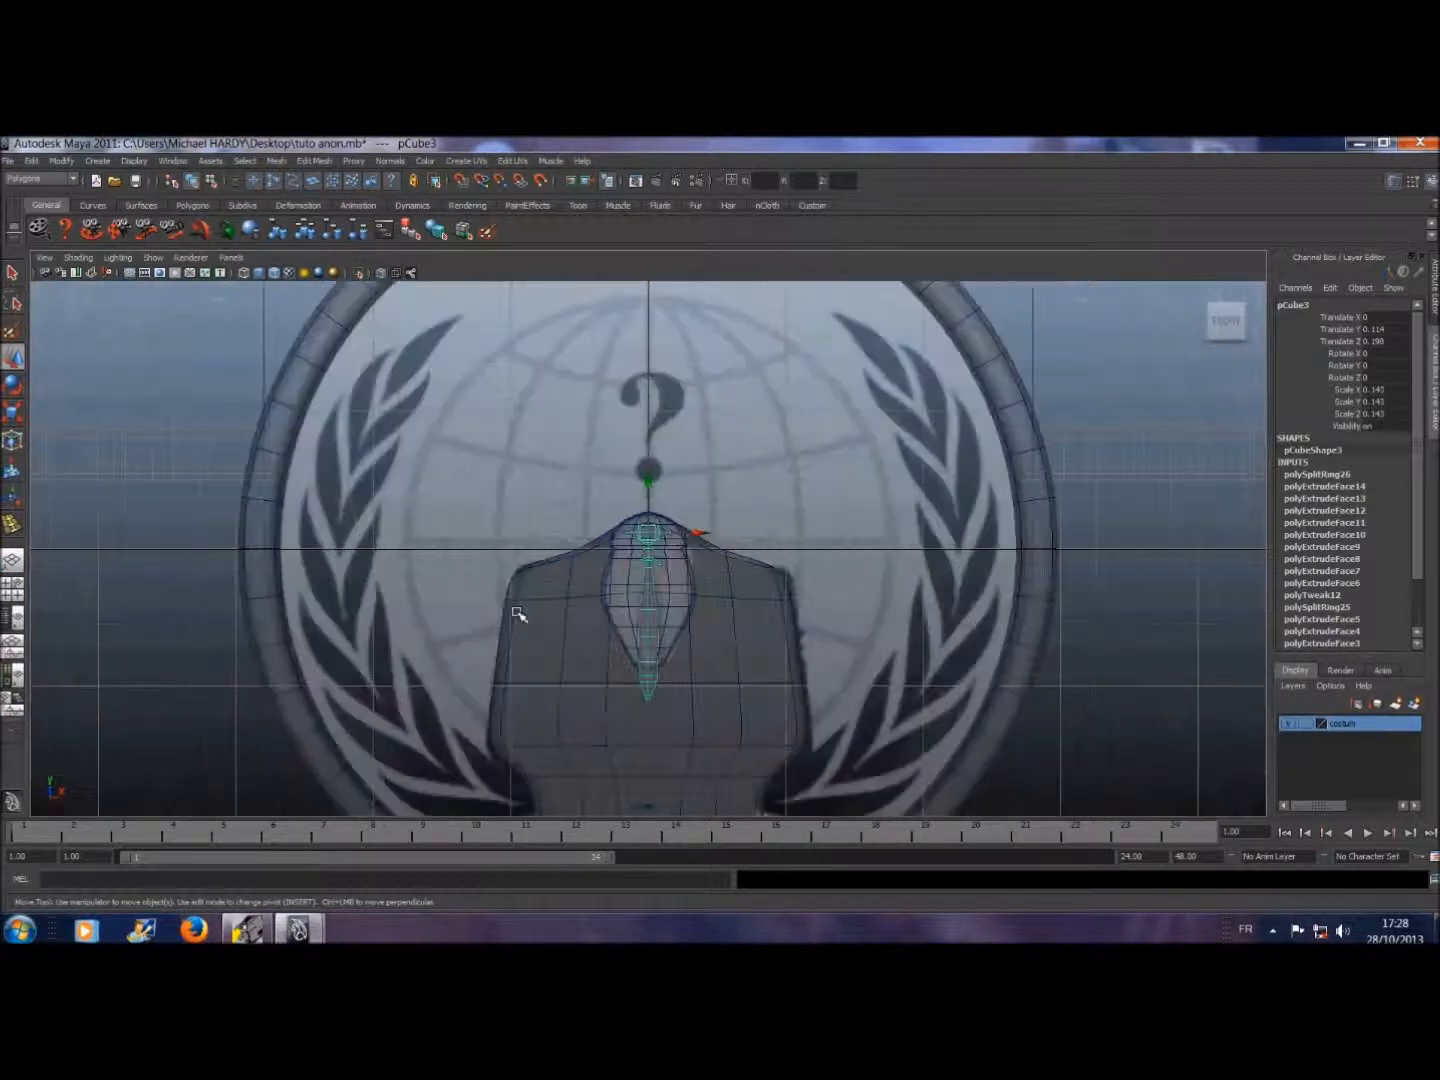
{"action": "scroll", "coordinate": [518, 612], "scroll_direction": "up", "scroll_amount": 1}
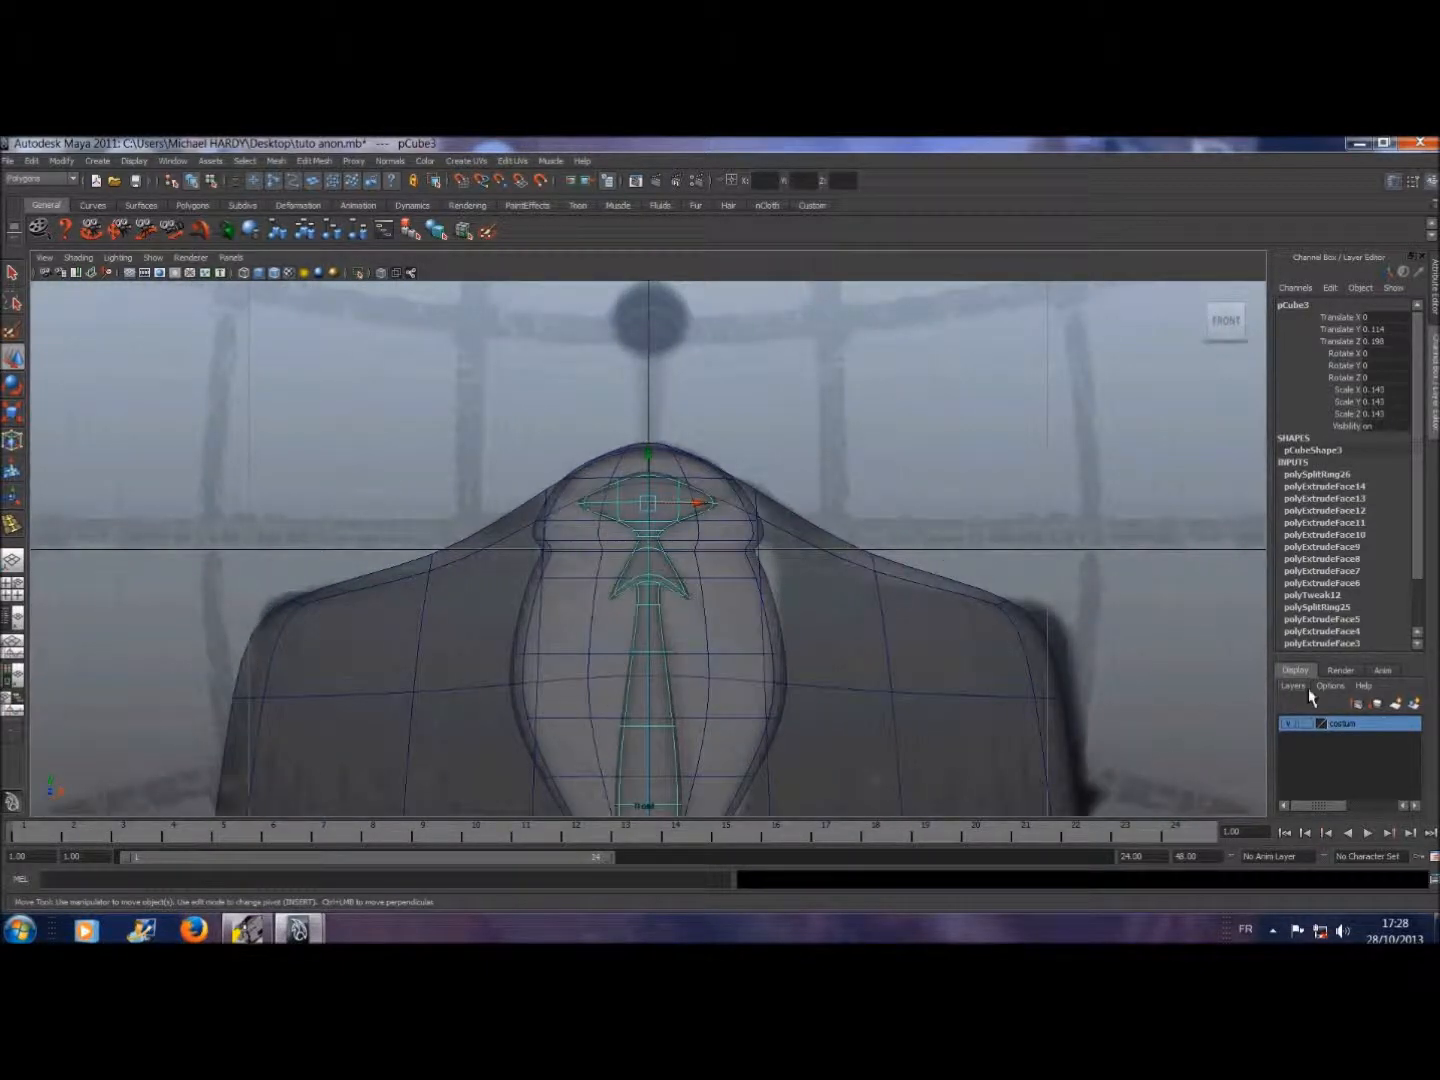
{"action": "left_click", "coordinate": [1287, 725]}
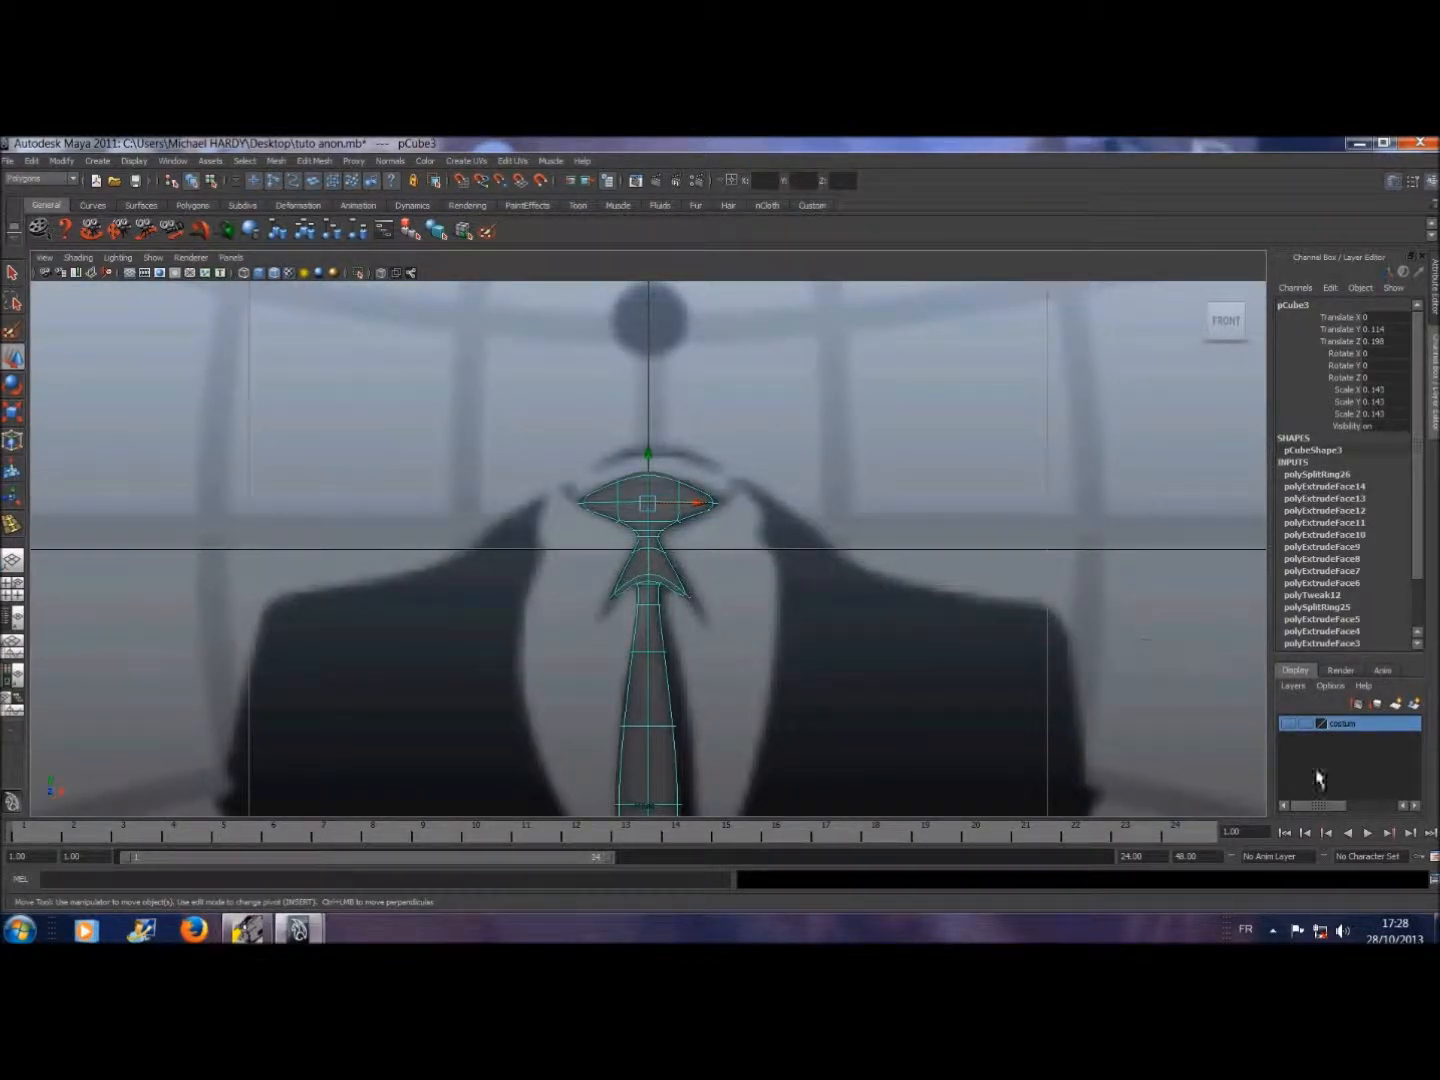
{"action": "left_click", "coordinate": [1289, 724]}
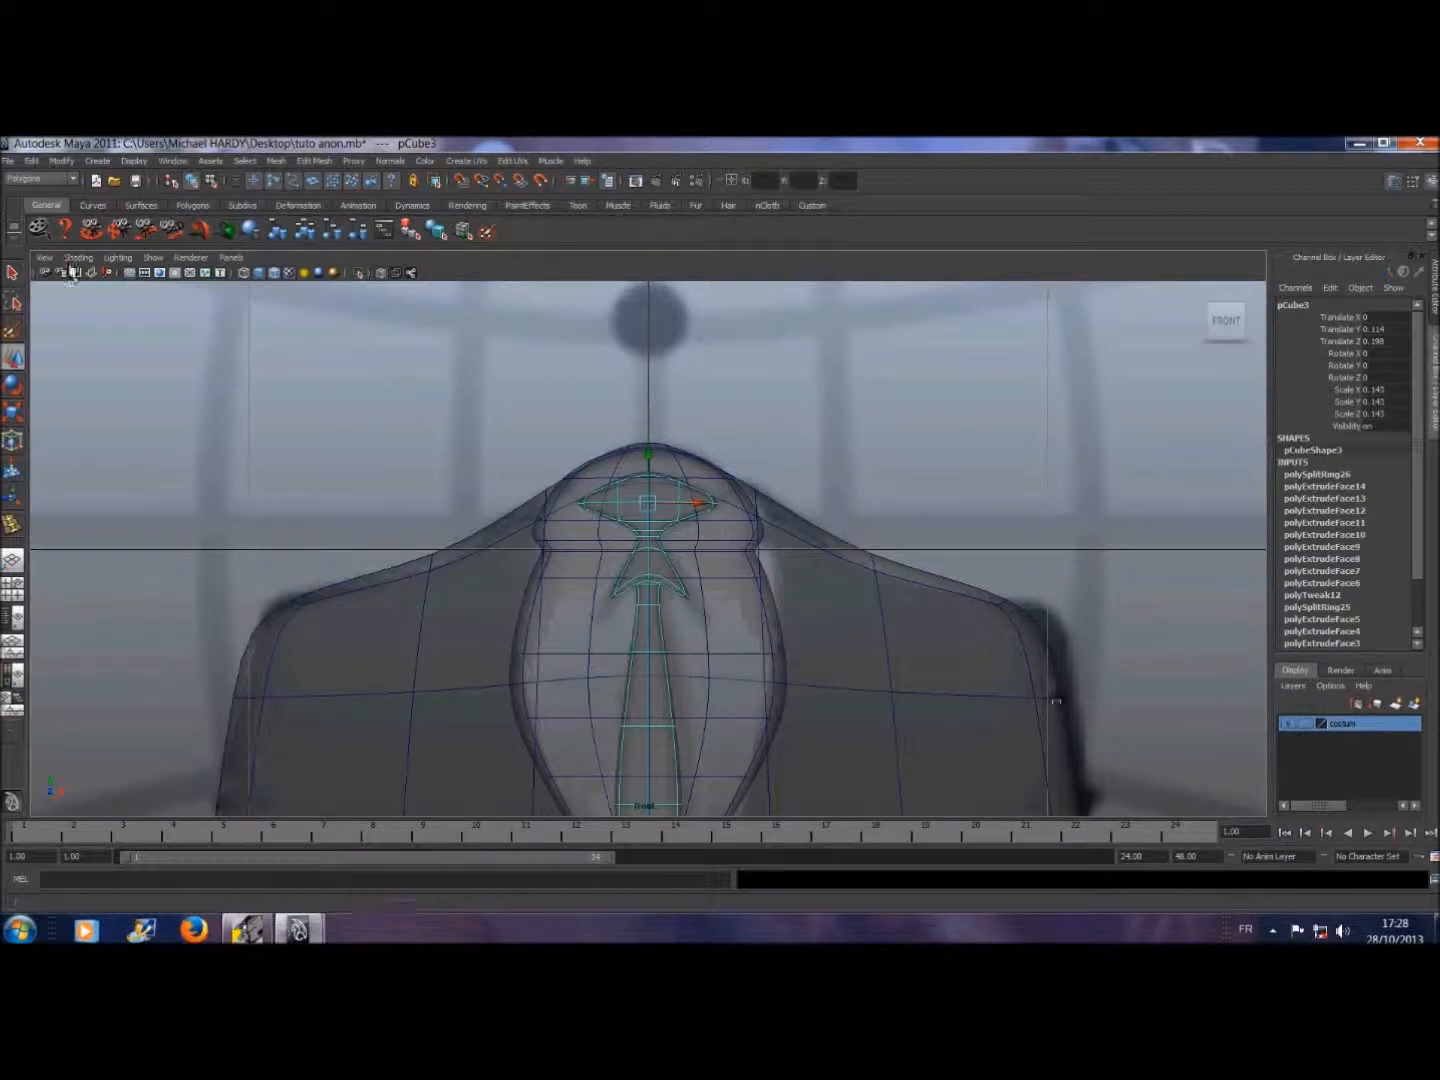
{"action": "left_click", "coordinate": [12, 273]}
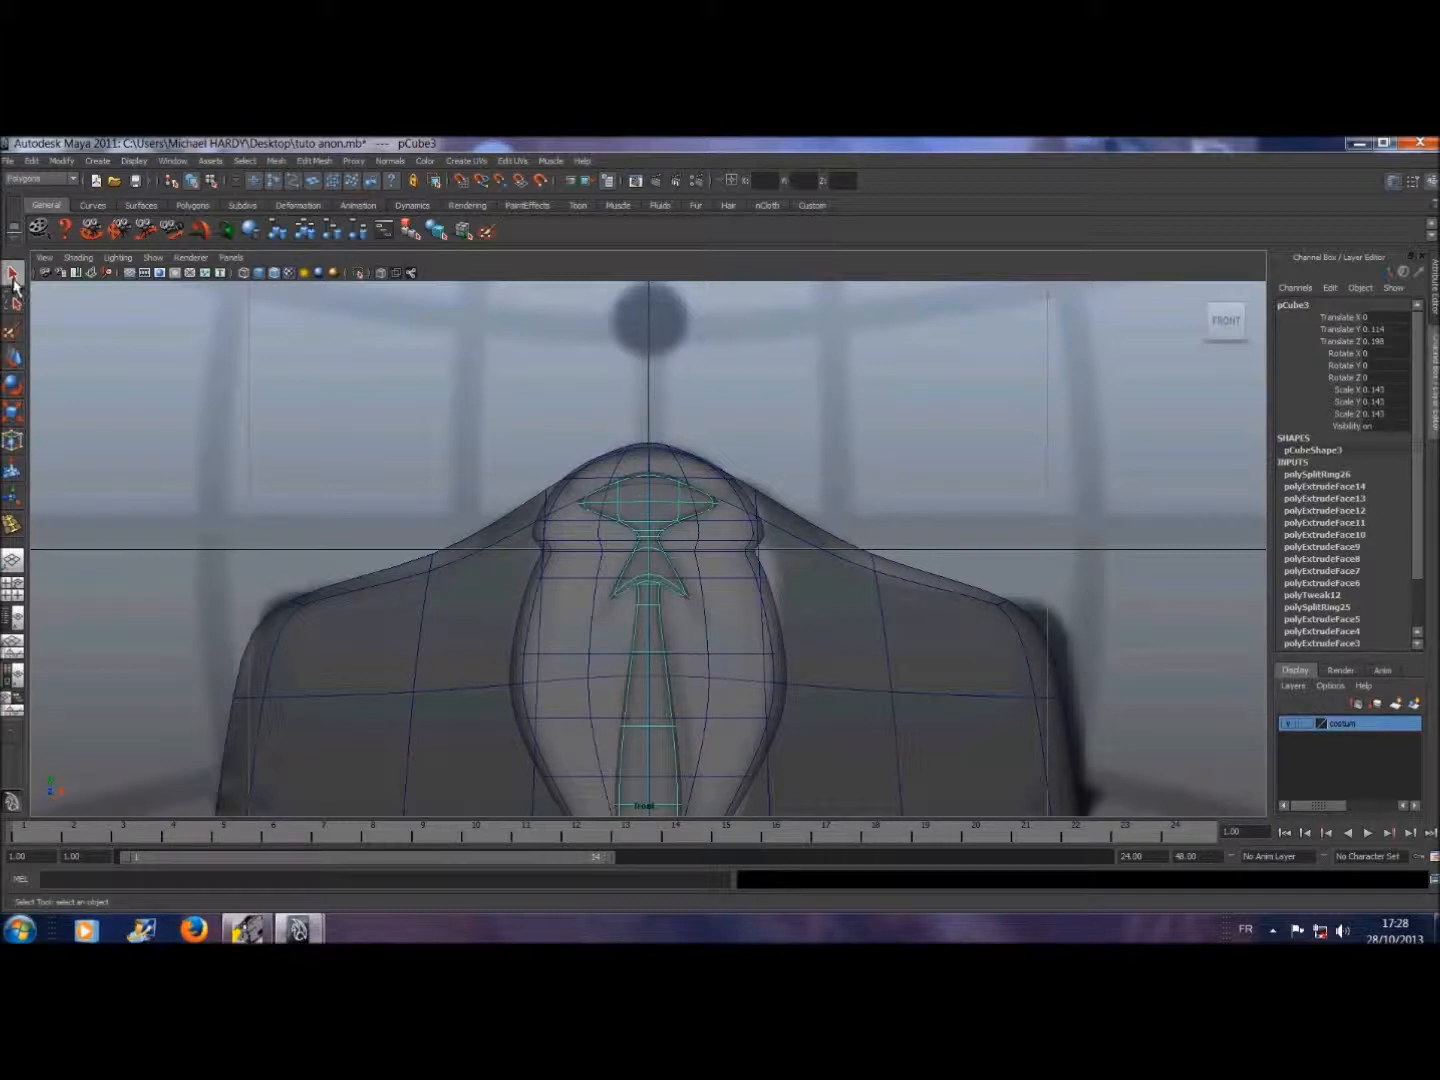
- Return to the perspective view, deselect the tie and turn off X-Ray shading
{"action": "left_click", "coordinate": [238, 262]}
{"action": "left_click", "coordinate": [404, 290]}
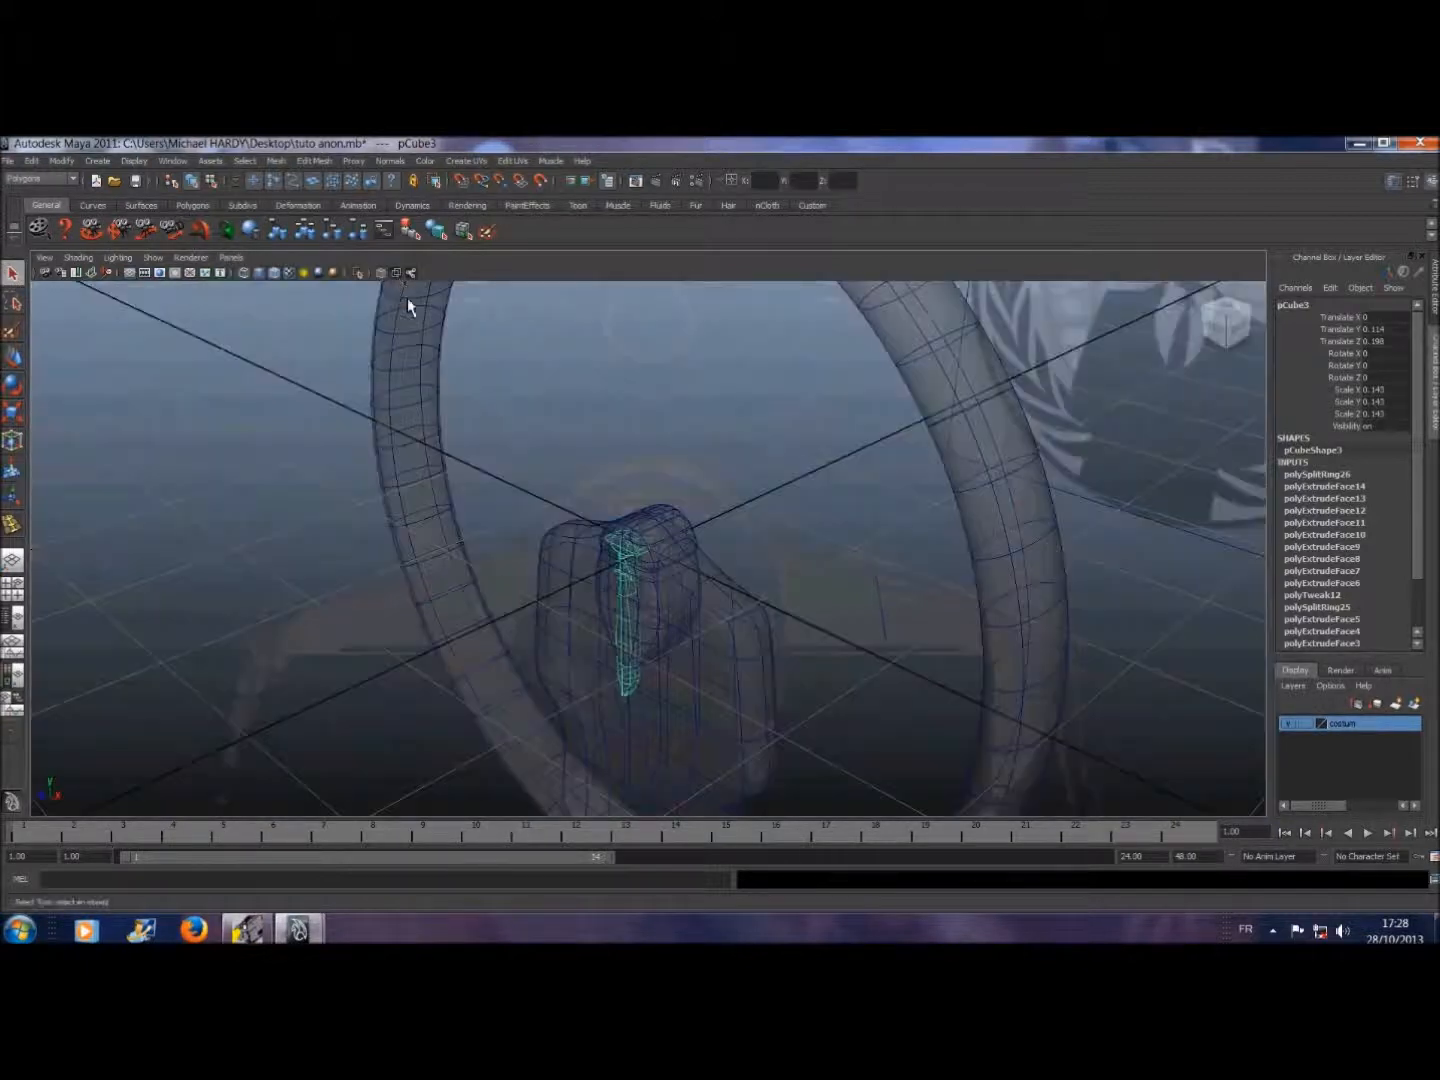
{"action": "scroll", "coordinate": [547, 560], "scroll_direction": "up", "scroll_amount": 3}
{"action": "left_click", "coordinate": [504, 438]}
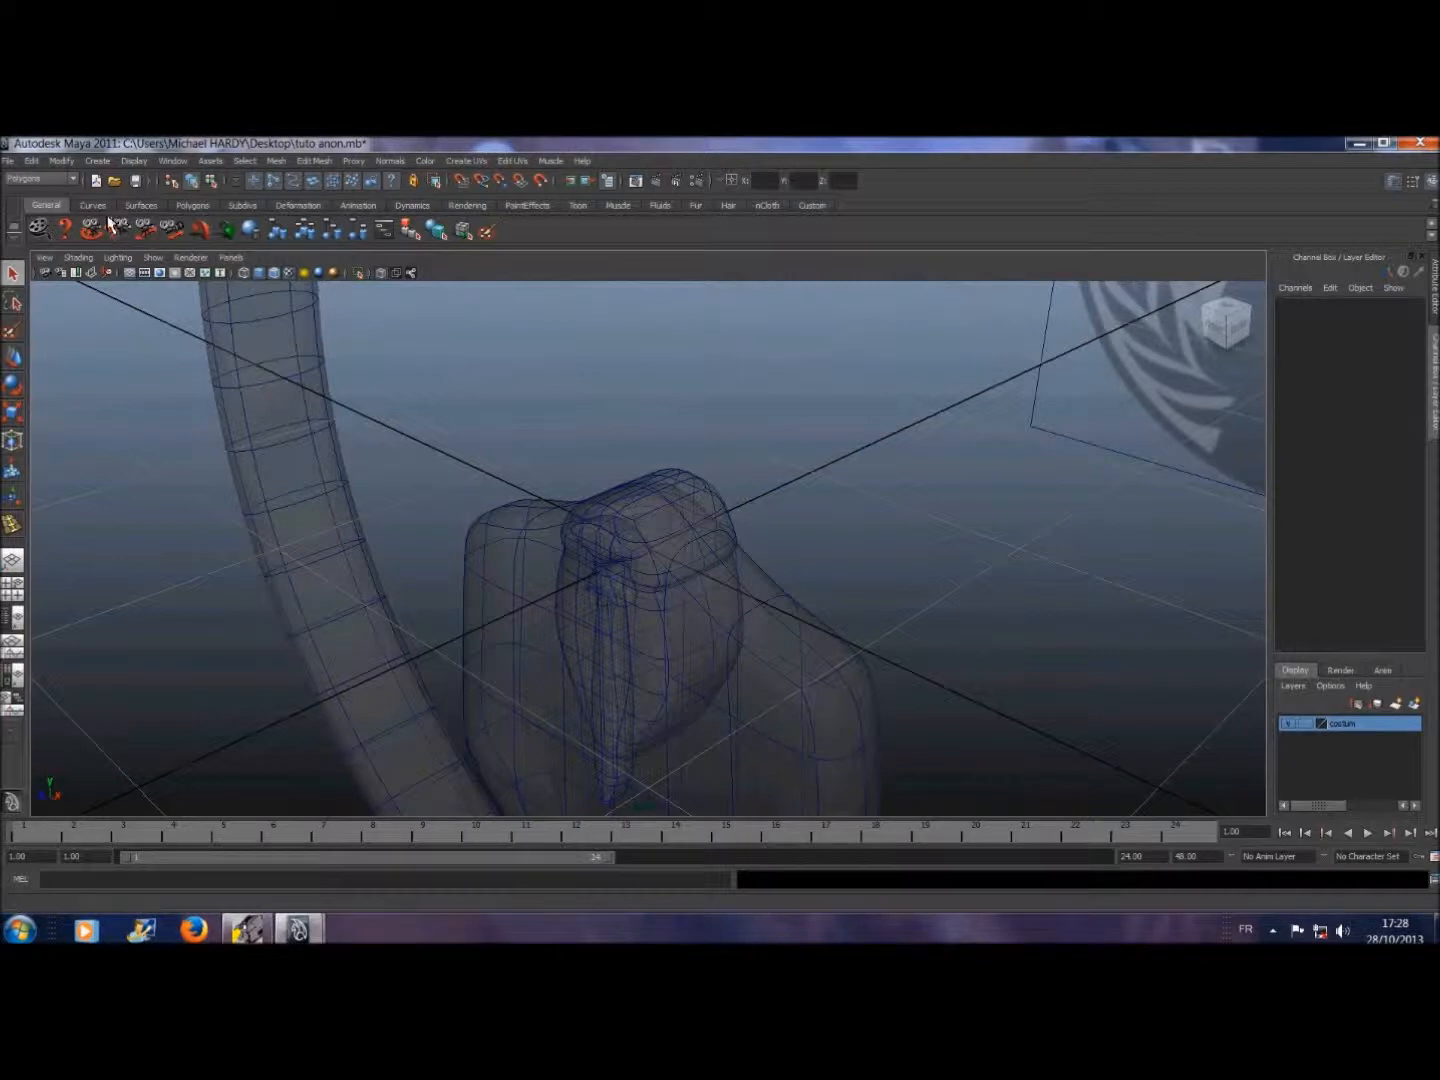
{"action": "left_click", "coordinate": [80, 258]}
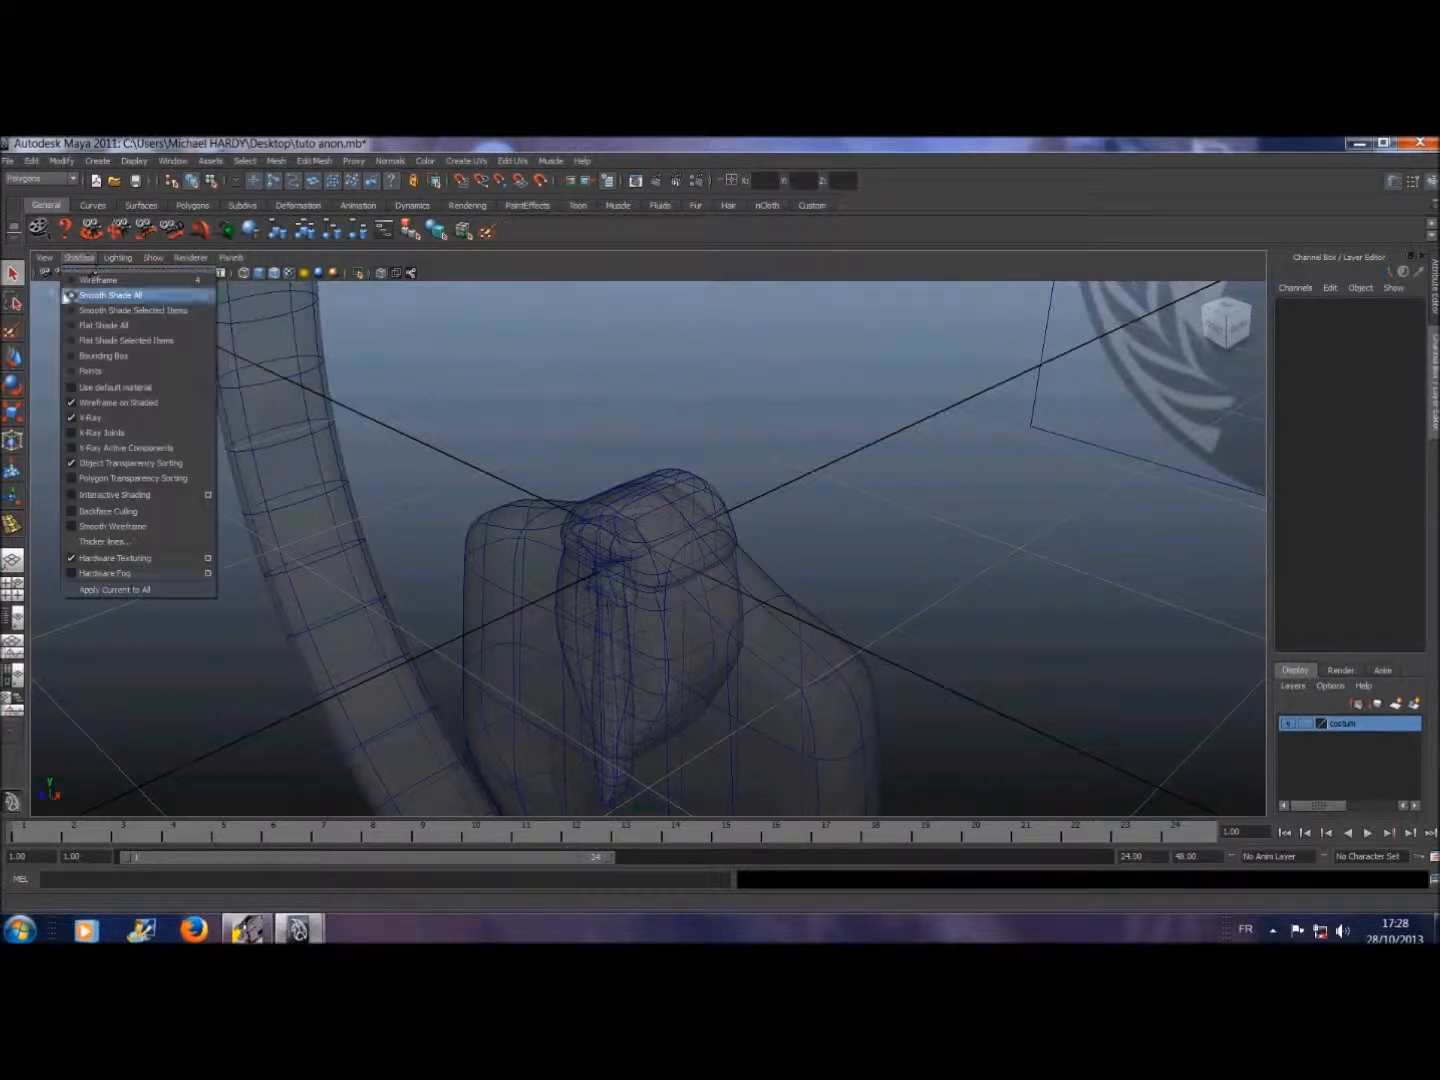
{"action": "left_click", "coordinate": [68, 420]}
{"action": "scroll", "coordinate": [492, 470], "scroll_direction": "down", "scroll_amount": 1}
{"action": "scroll", "coordinate": [492, 470], "scroll_direction": "down", "scroll_amount": 5}
{"action": "scroll", "coordinate": [492, 470], "scroll_direction": "up", "scroll_amount": 5}
{"action": "scroll", "coordinate": [492, 470], "scroll_direction": "down", "scroll_amount": 8}
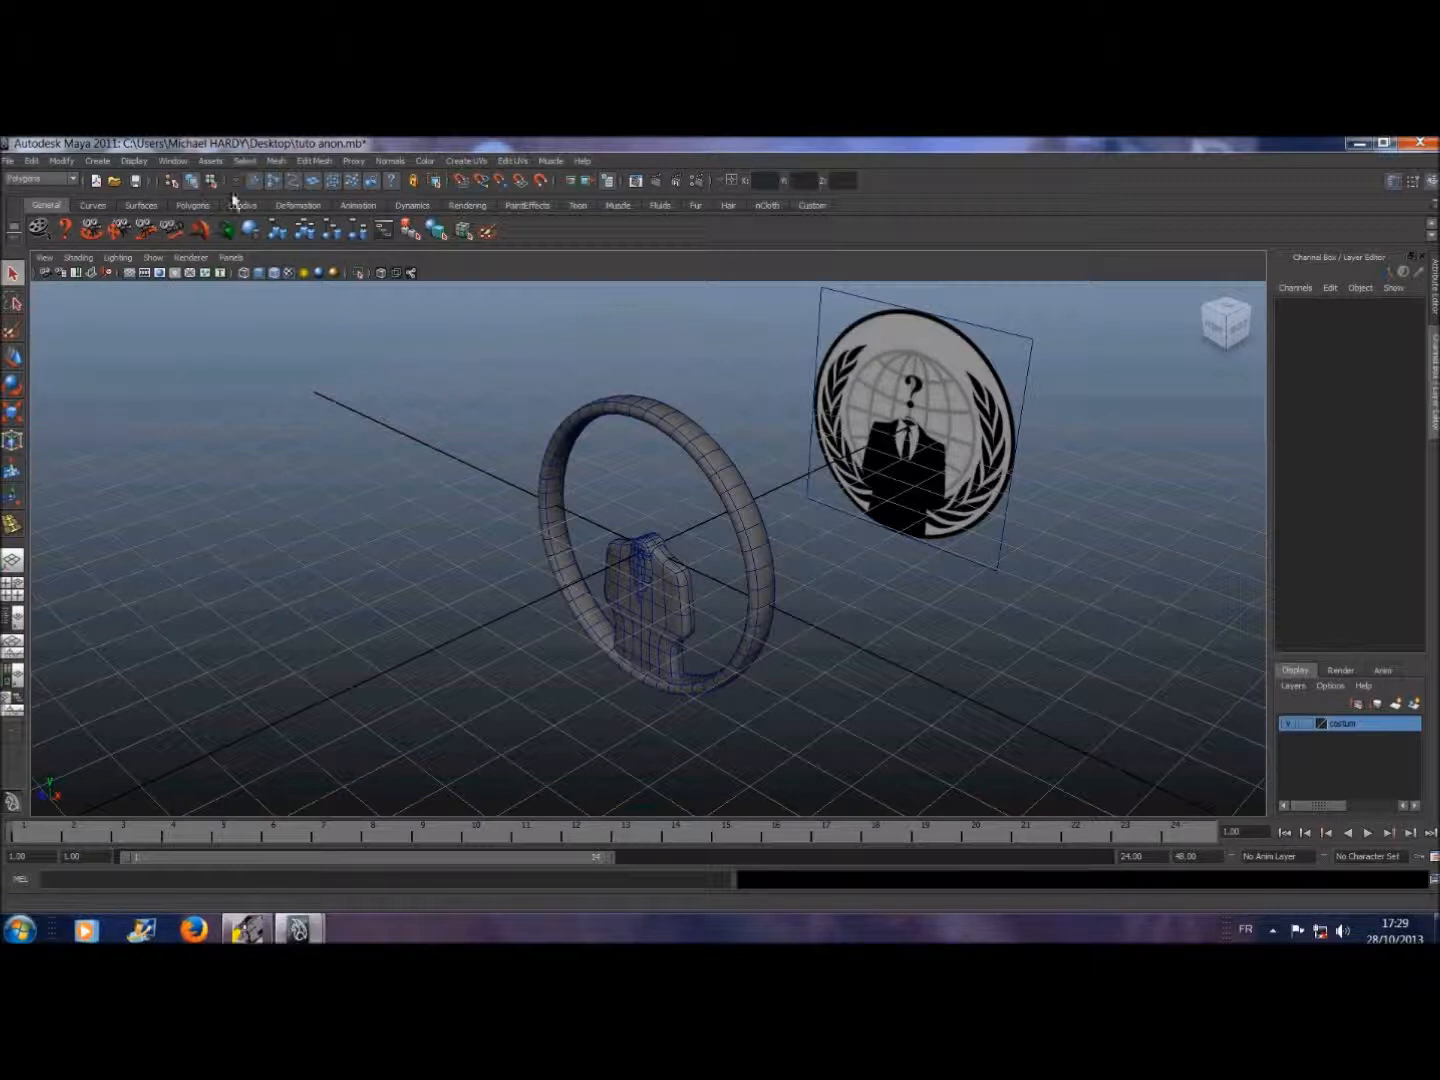
- Create a polygon sphere of radius 1 on the grid in front of the ring
{"action": "left_click", "coordinate": [194, 206]}
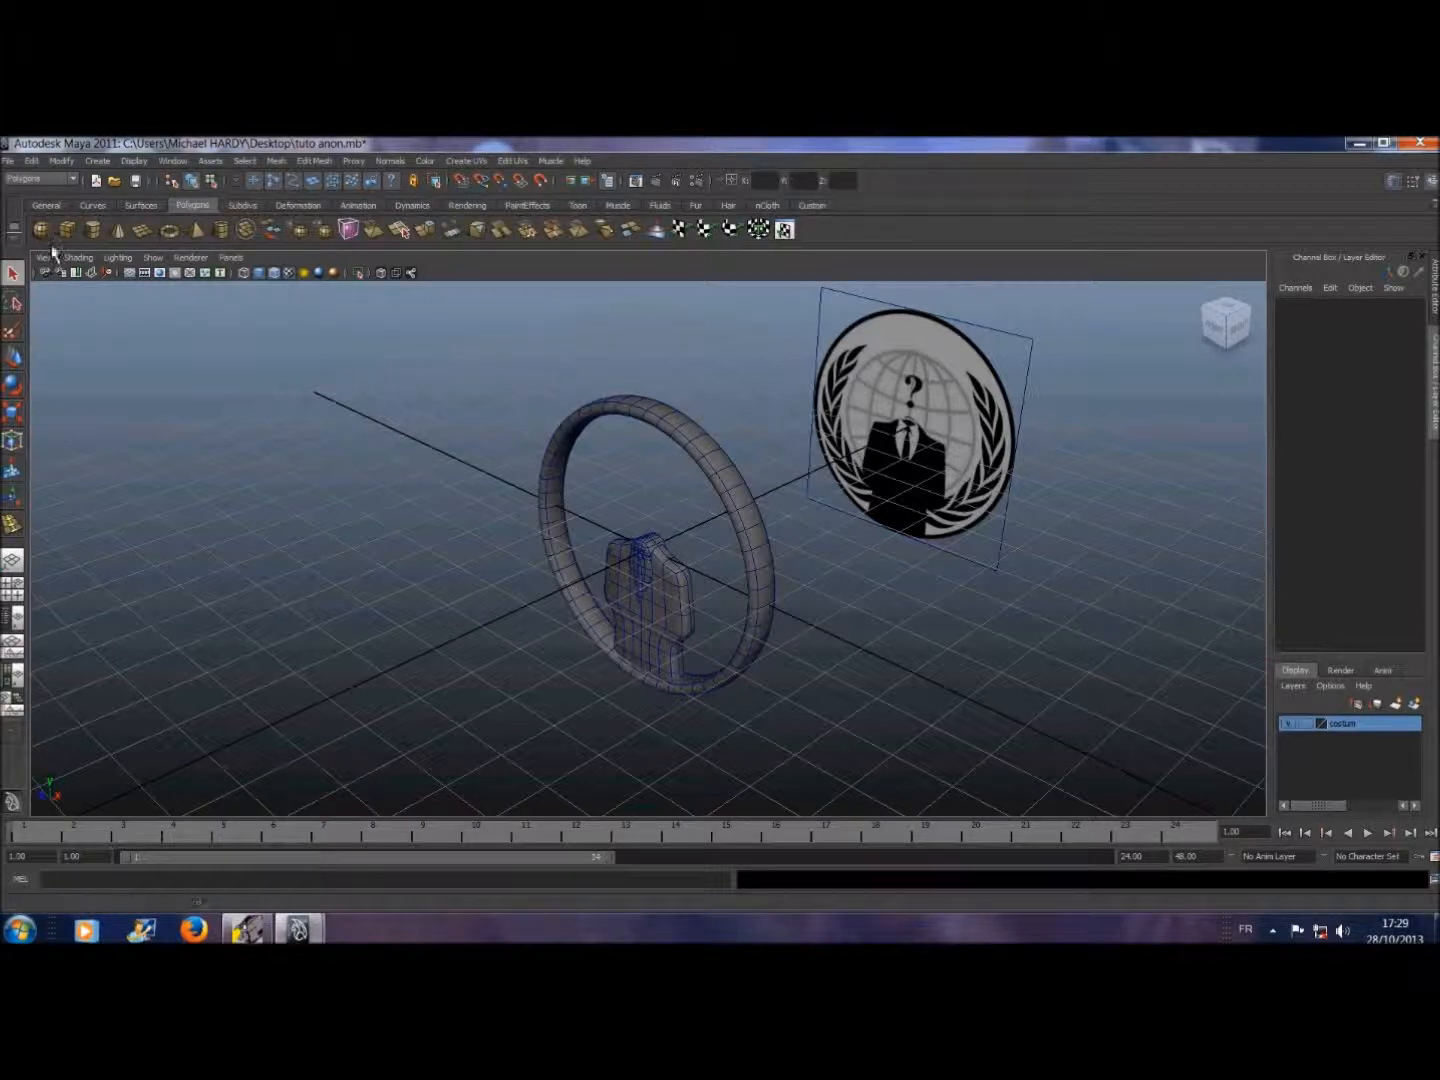
{"action": "left_click", "coordinate": [234, 931]}
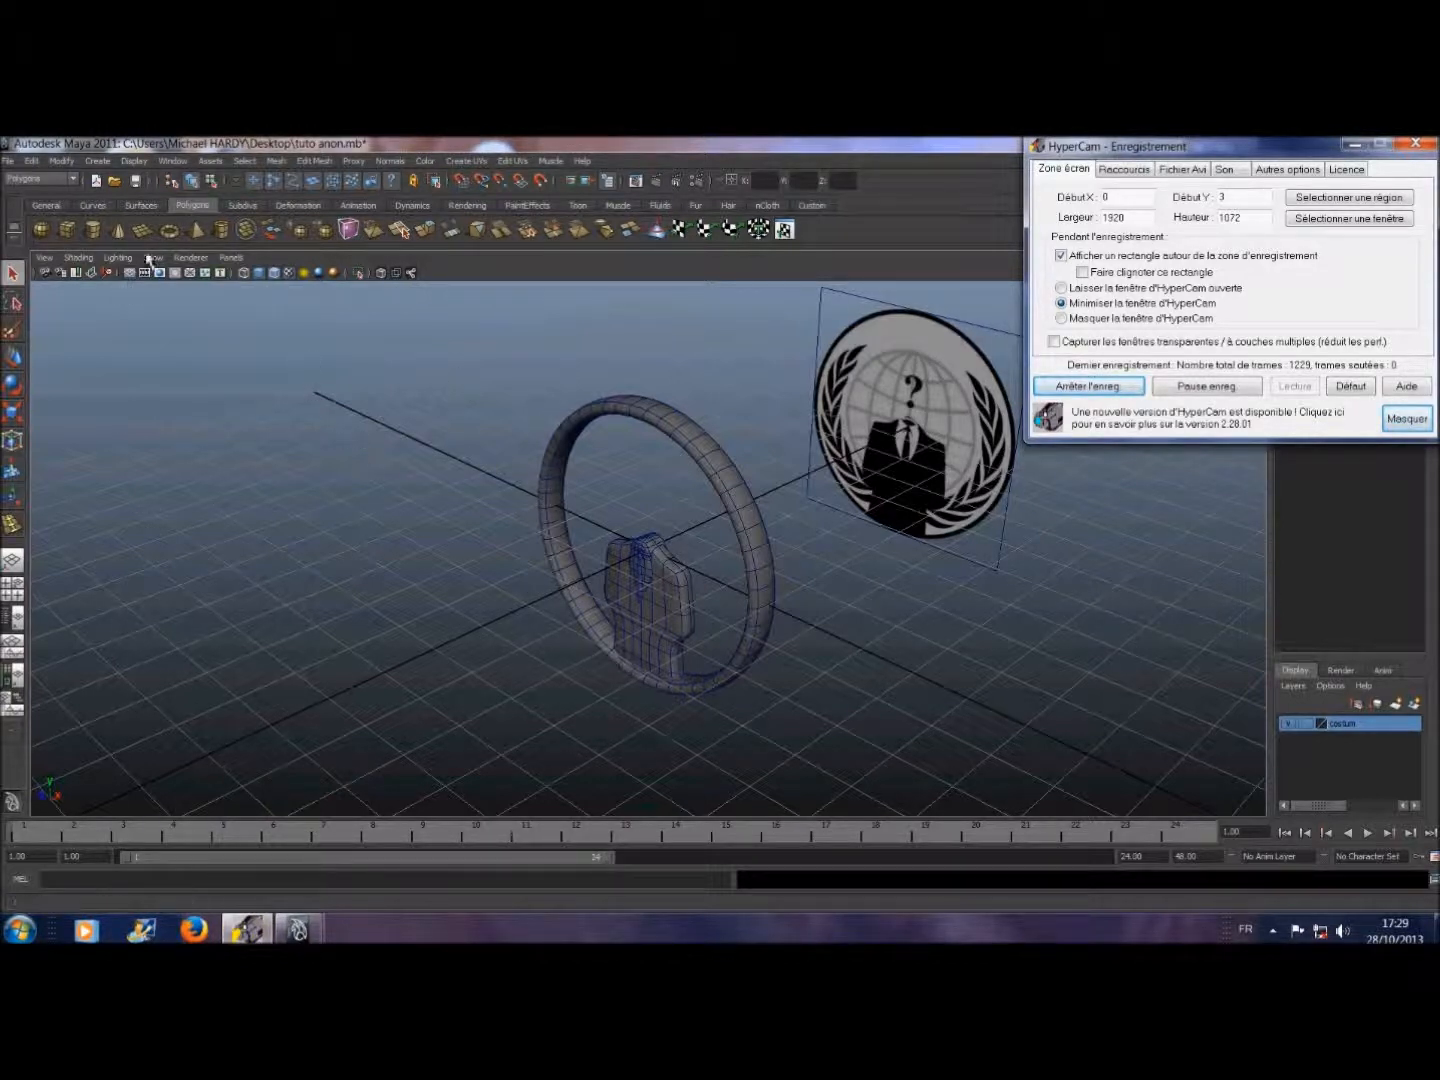
{"action": "left_click", "coordinate": [44, 232]}
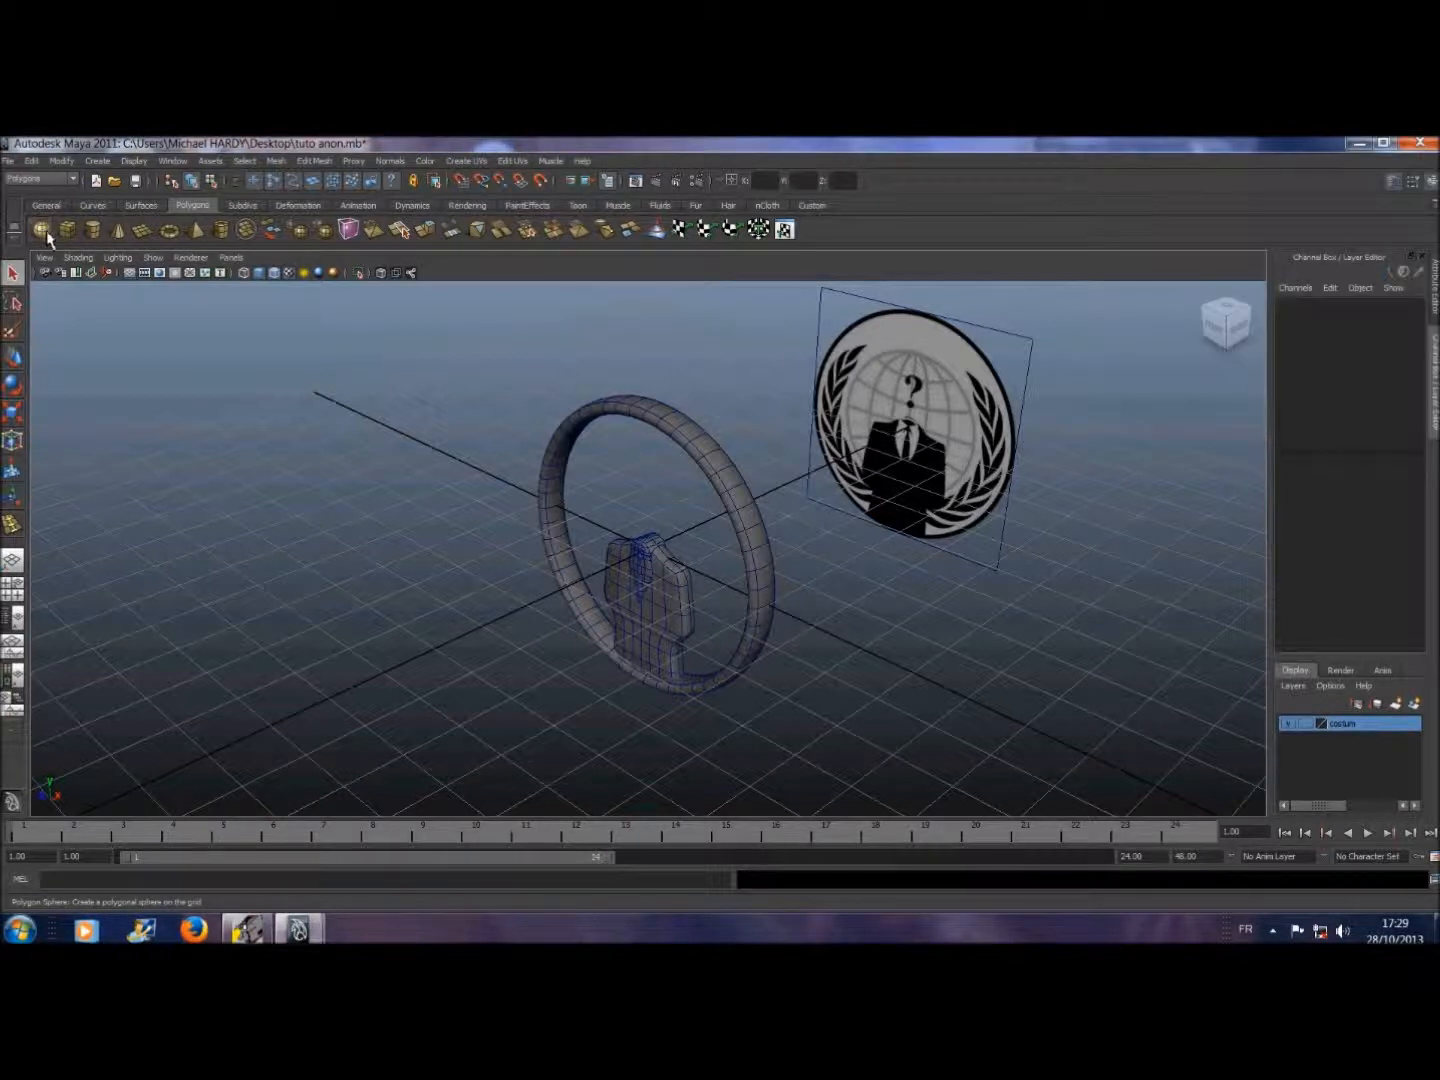
{"action": "left_click_drag", "start_coordinate": [492, 625], "coordinate": [484, 688]}
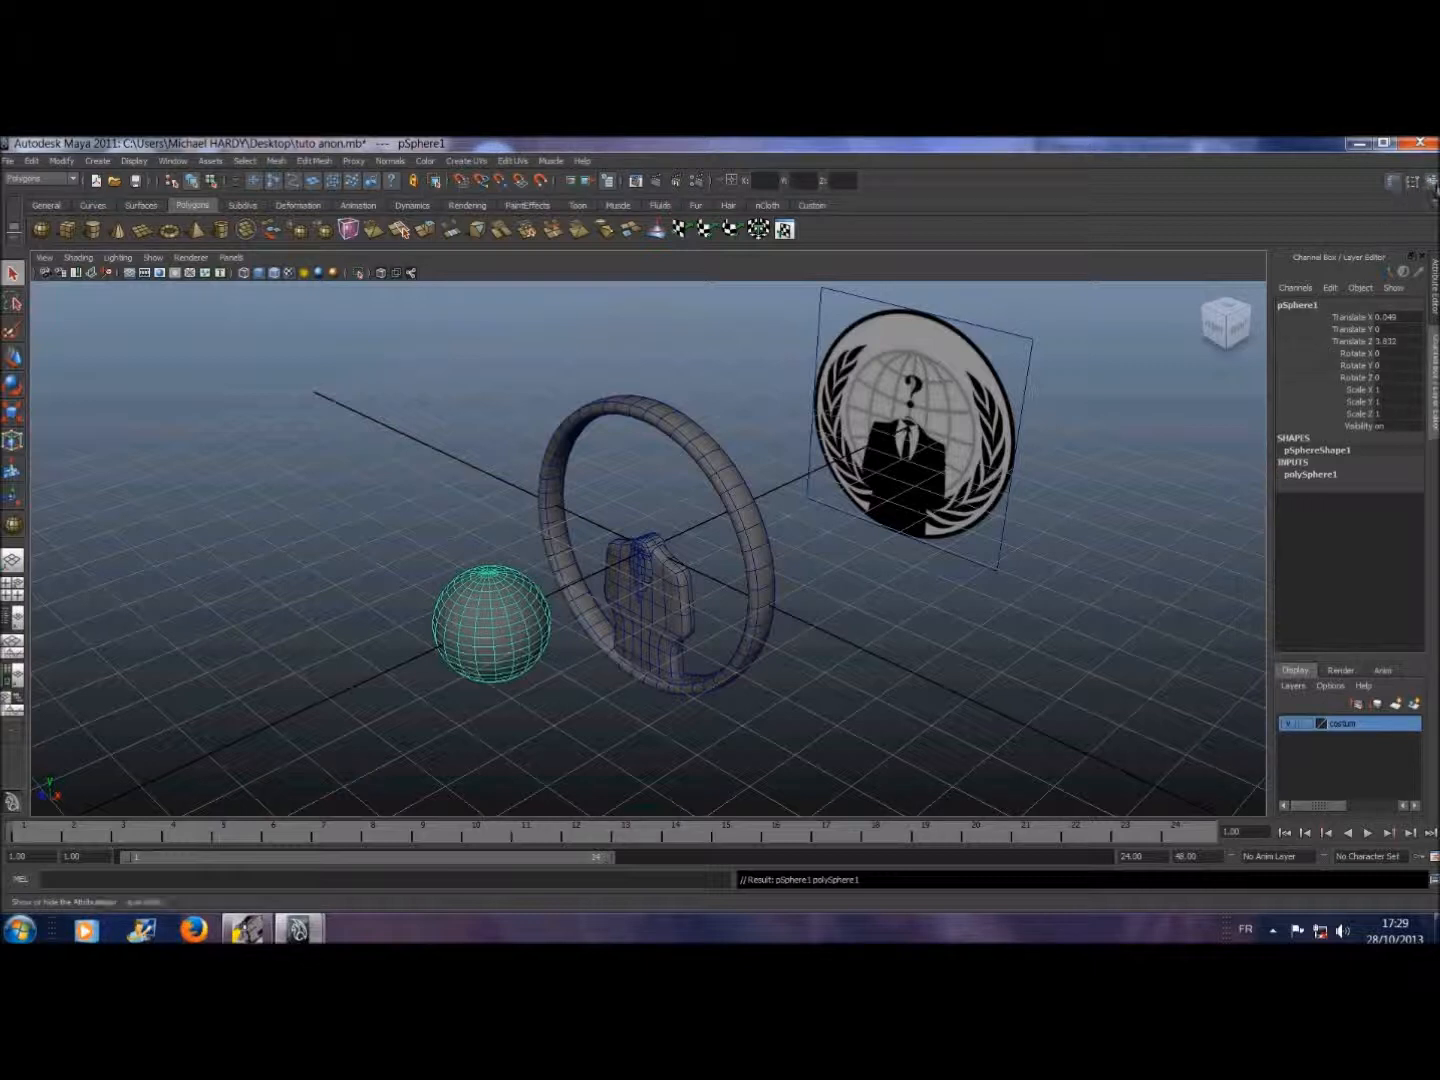
- Set the sphere's axis and height subdivisions to 12 and move it back along Z to just behind the suit
{"action": "left_click", "coordinate": [1432, 181]}
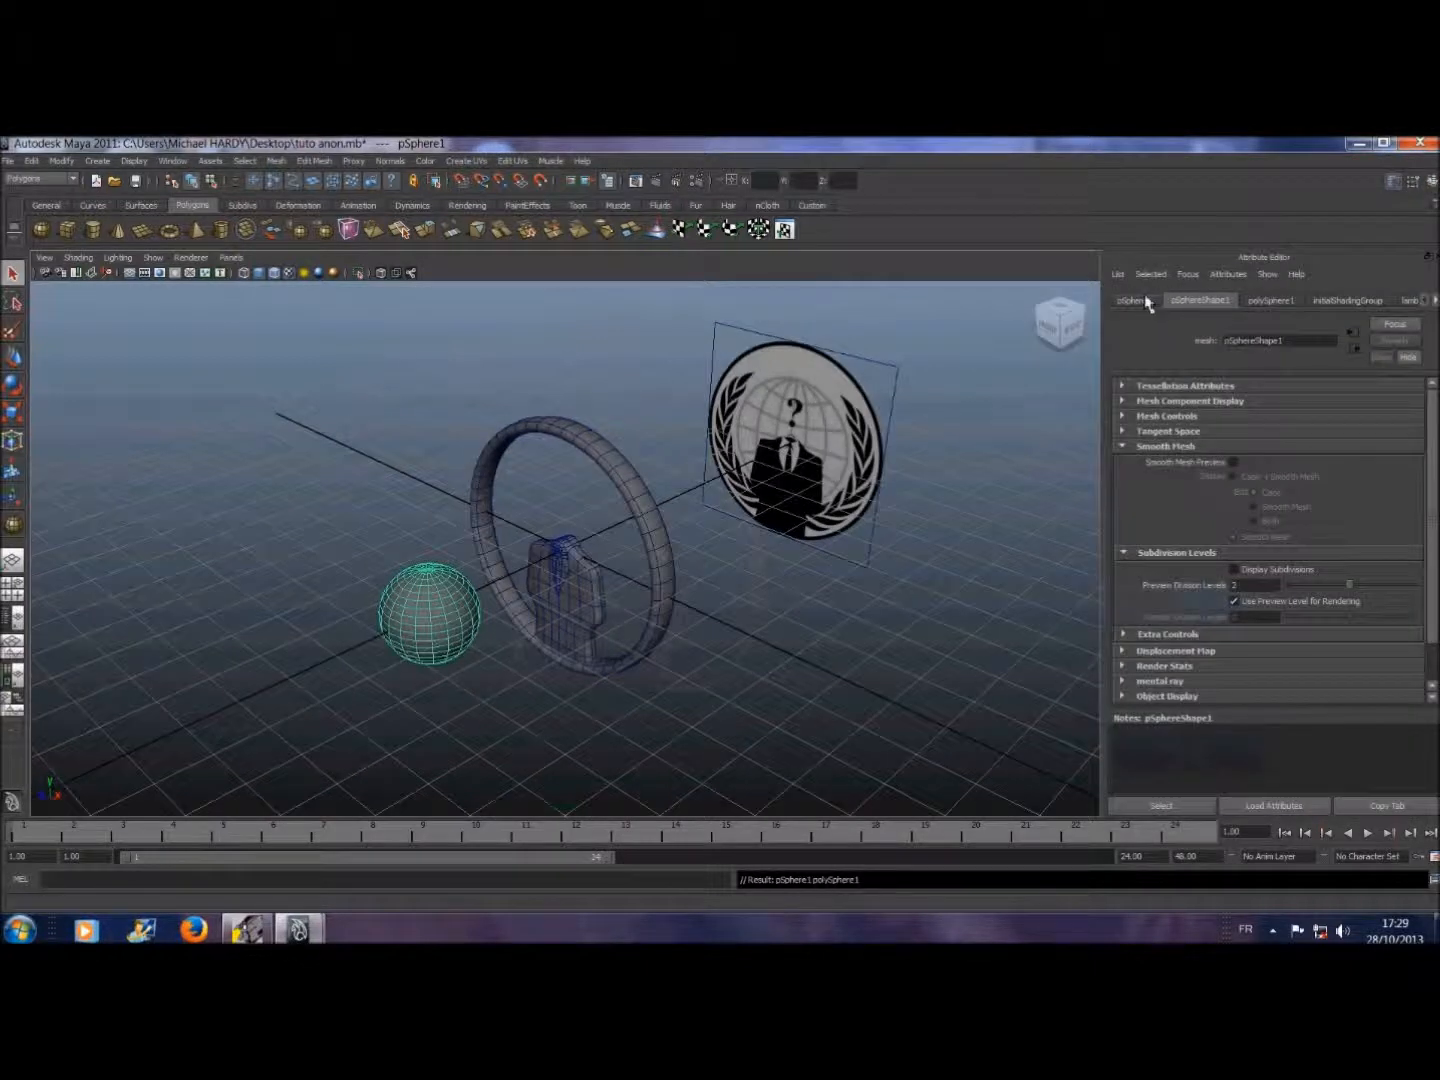
{"action": "left_click", "coordinate": [1268, 302]}
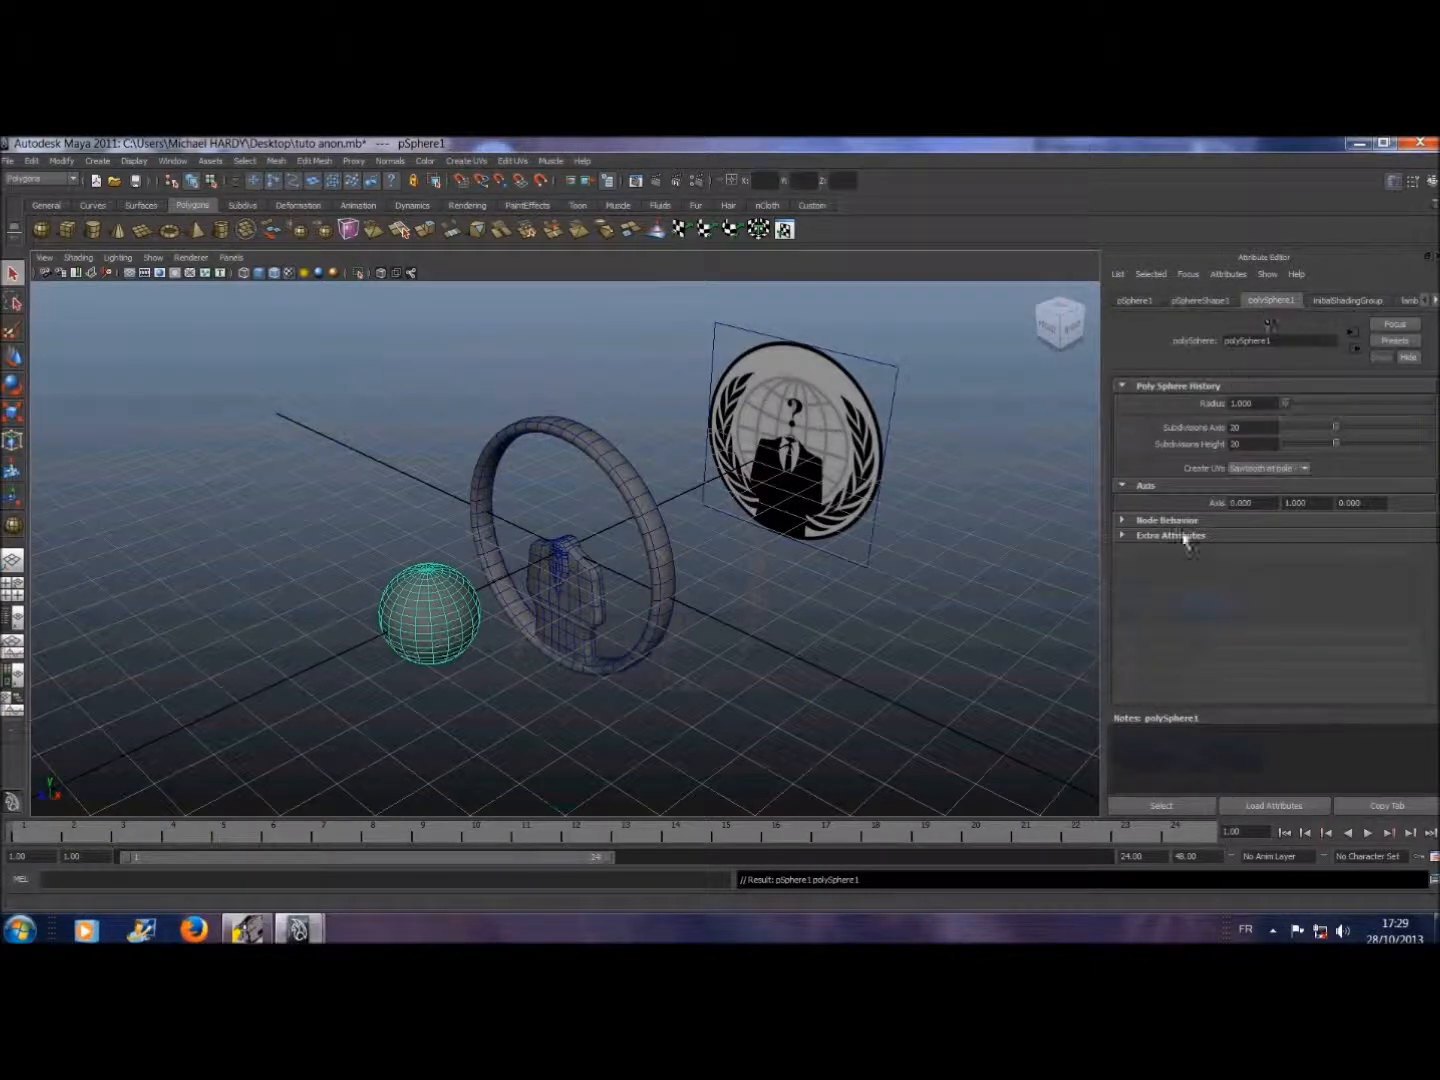
{"action": "left_click_drag", "start_coordinate": [1338, 433], "coordinate": [1315, 432]}
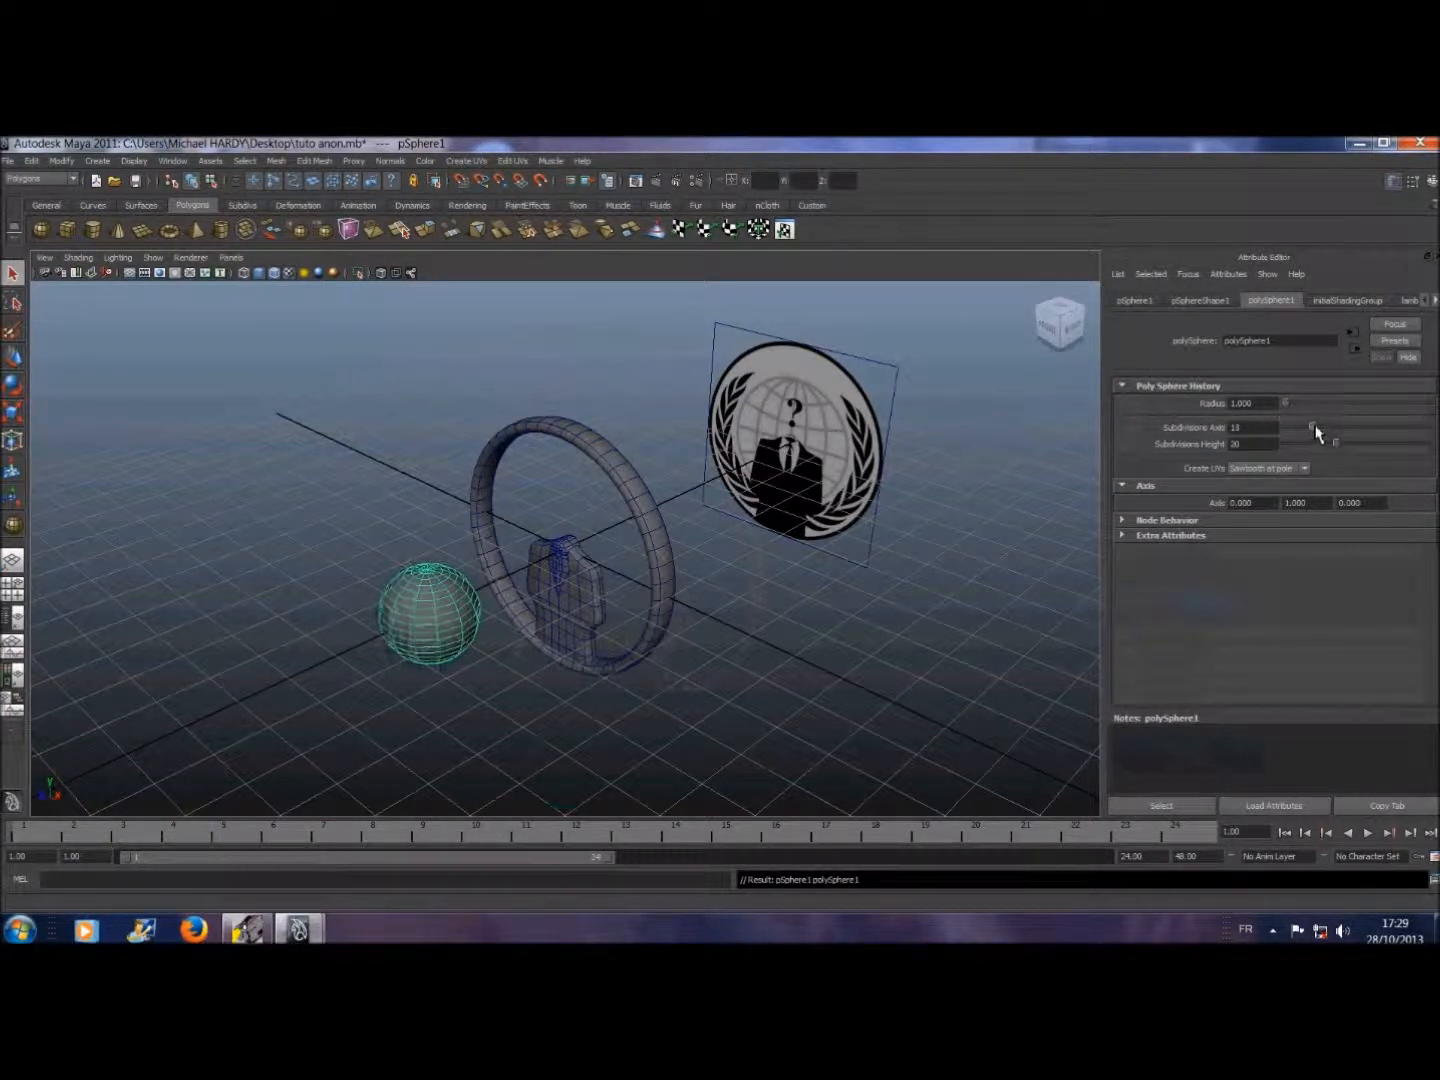
{"action": "left_click_drag", "start_coordinate": [1336, 449], "coordinate": [1315, 449]}
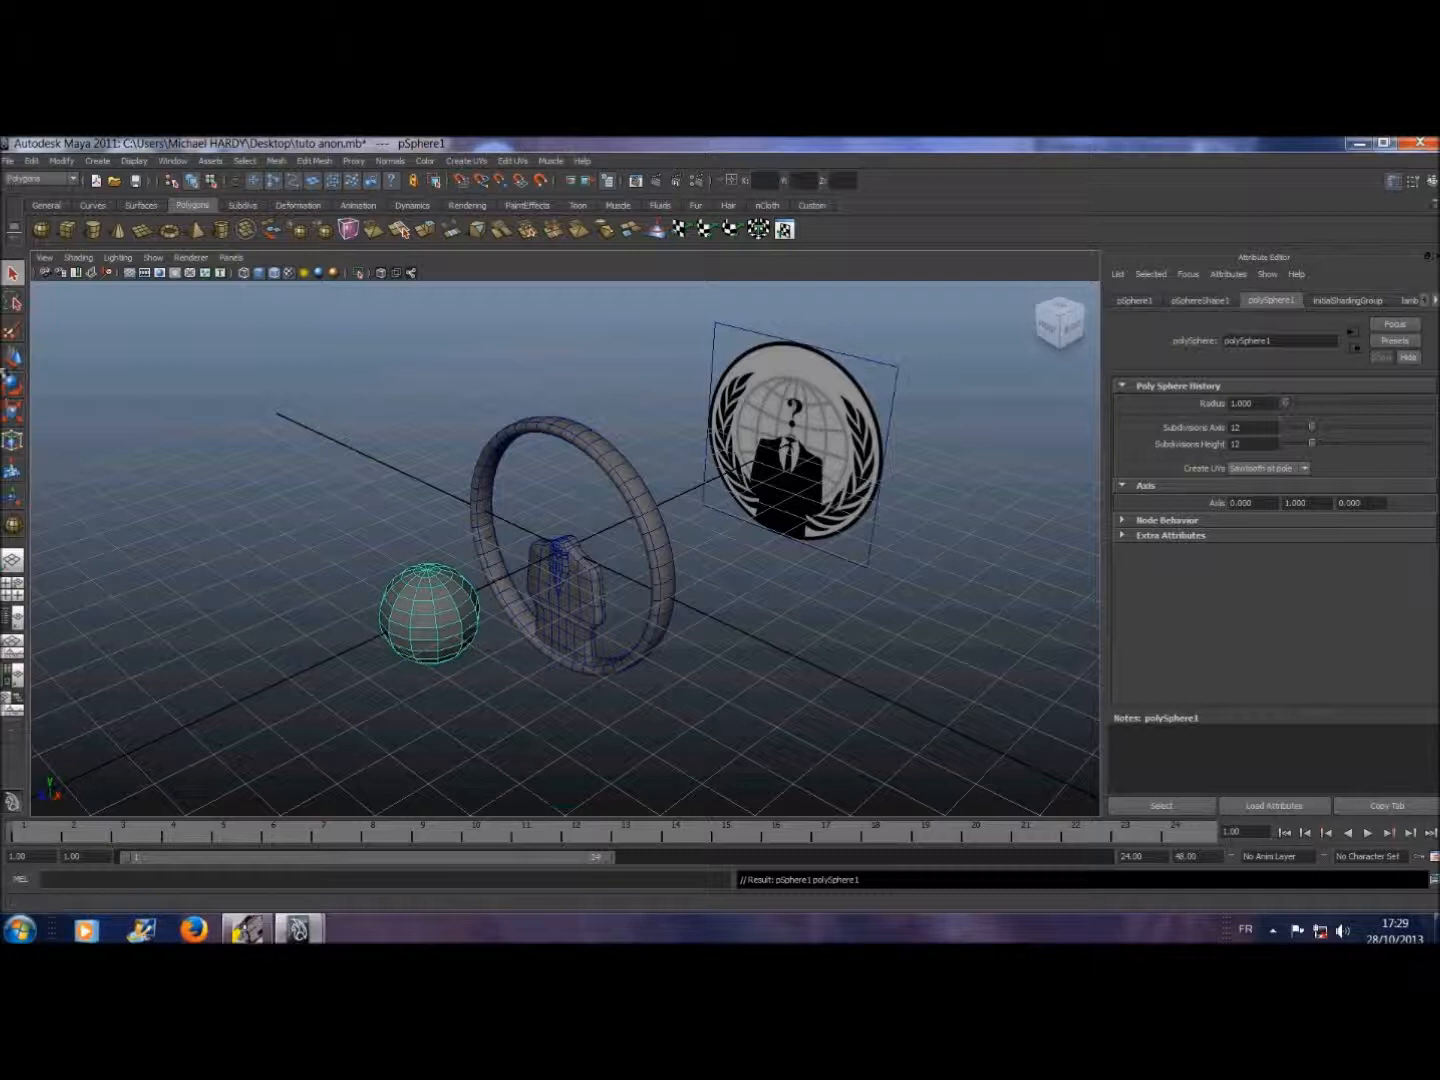
{"action": "left_click", "coordinate": [13, 358]}
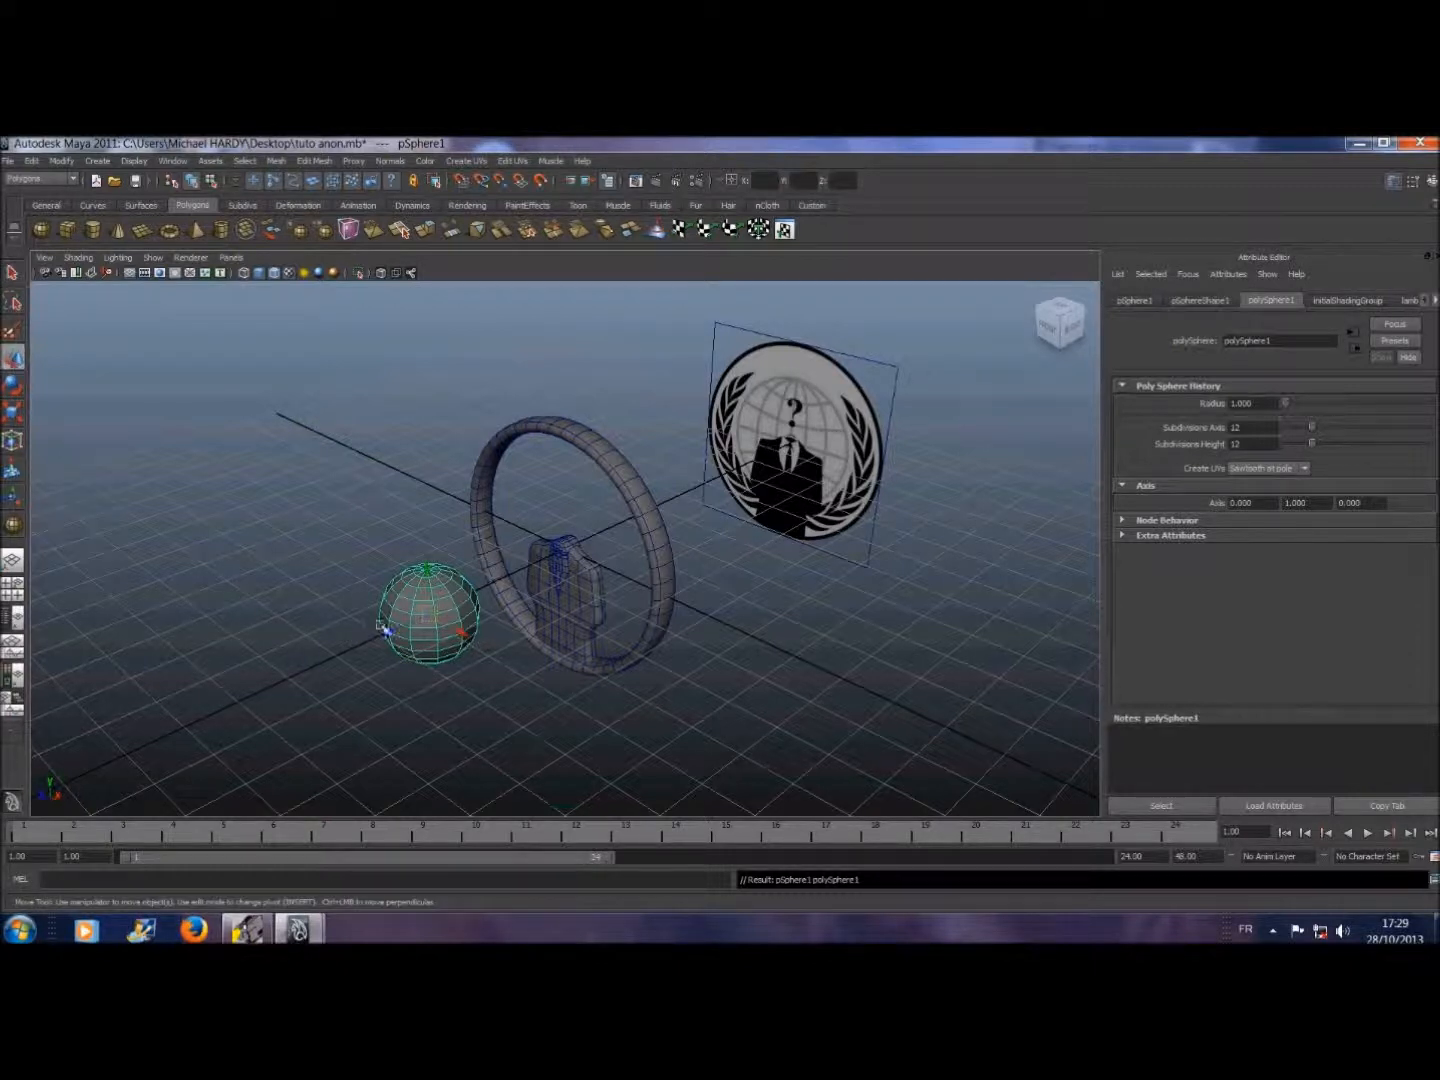
{"action": "left_click_drag", "start_coordinate": [392, 638], "coordinate": [595, 560]}
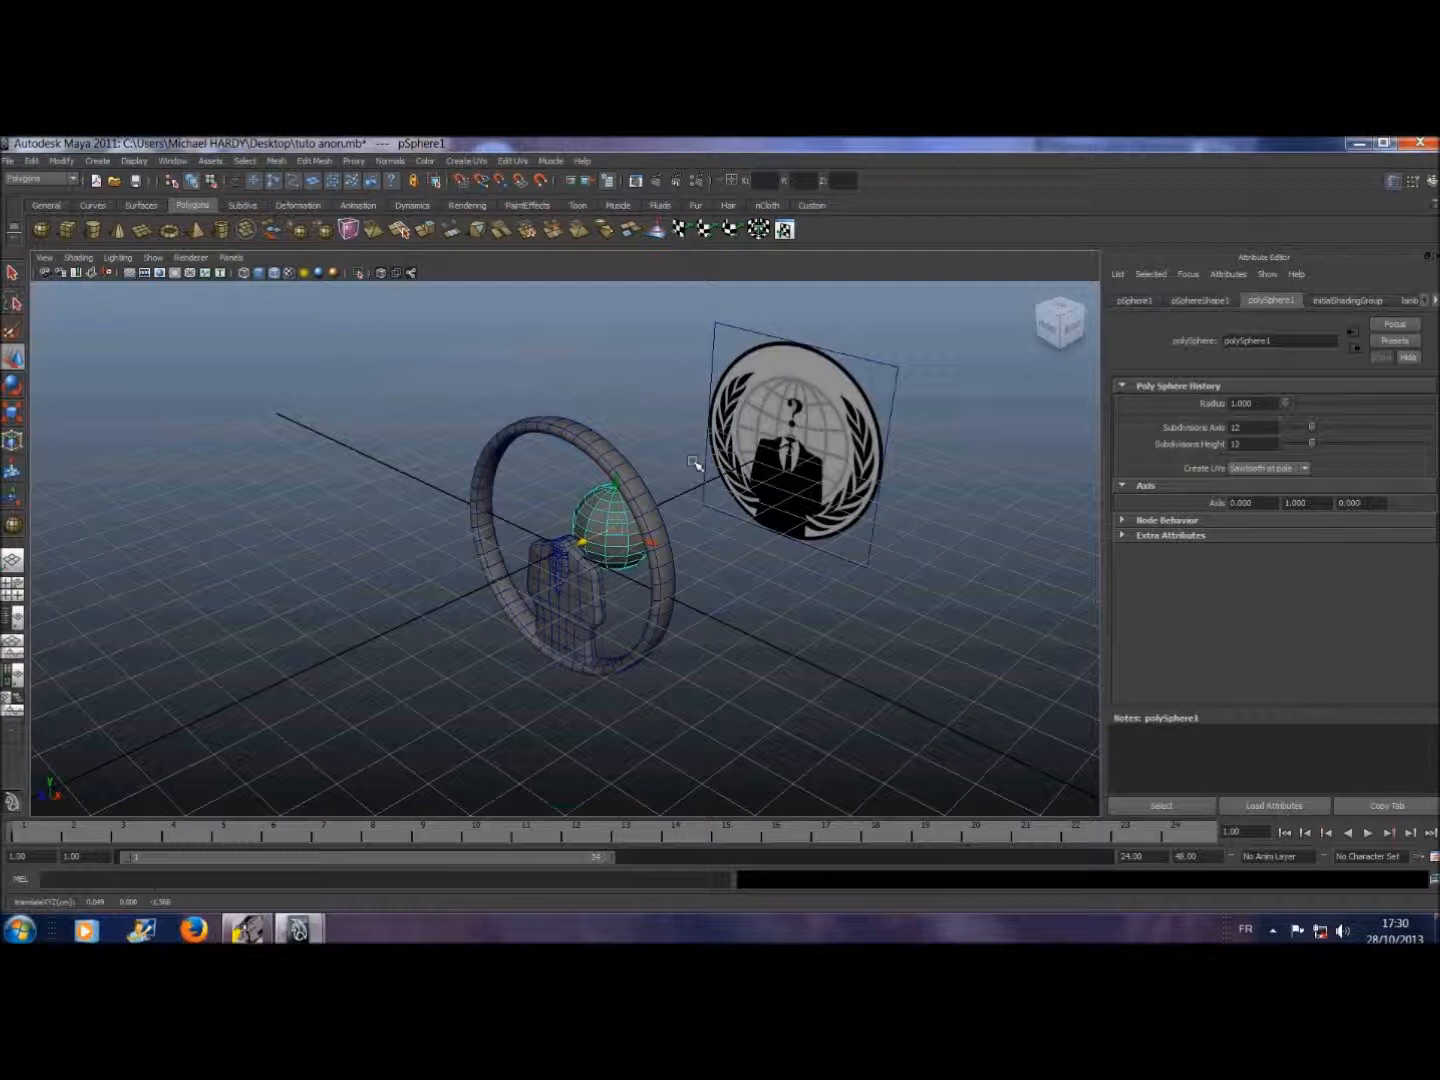
- Switch the sphere to face selection and select all of its faces
{"action": "left_click", "coordinate": [46, 205]}
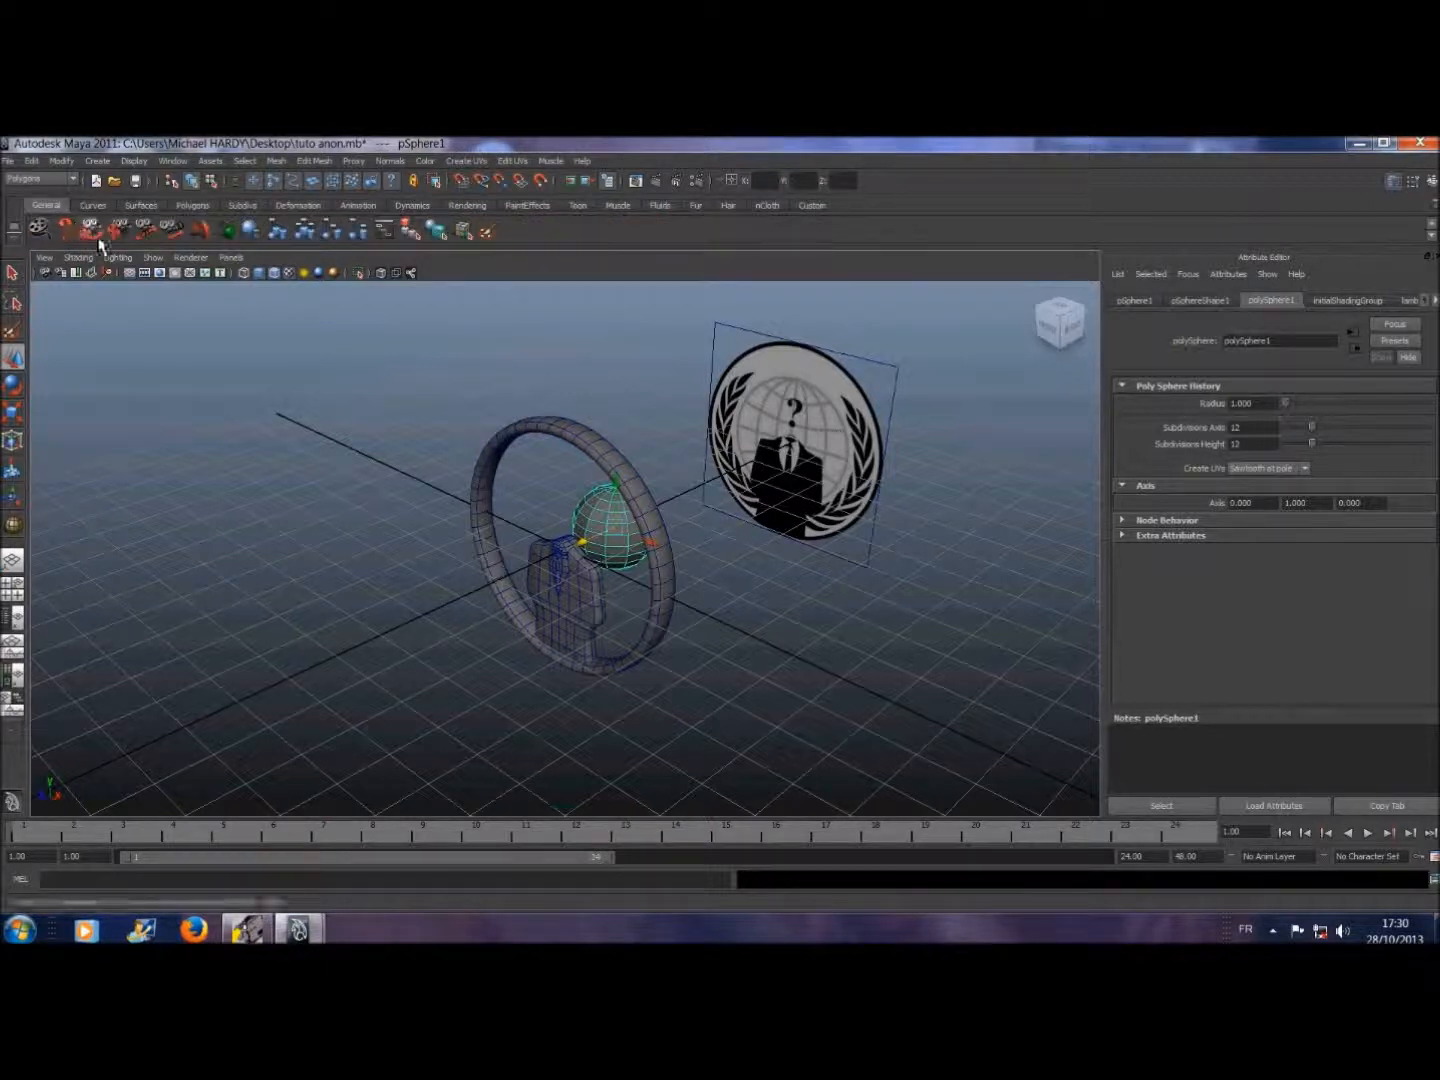
{"action": "left_click_drag", "start_coordinate": [225, 312], "coordinate": [271, 399], "text": "alt"}
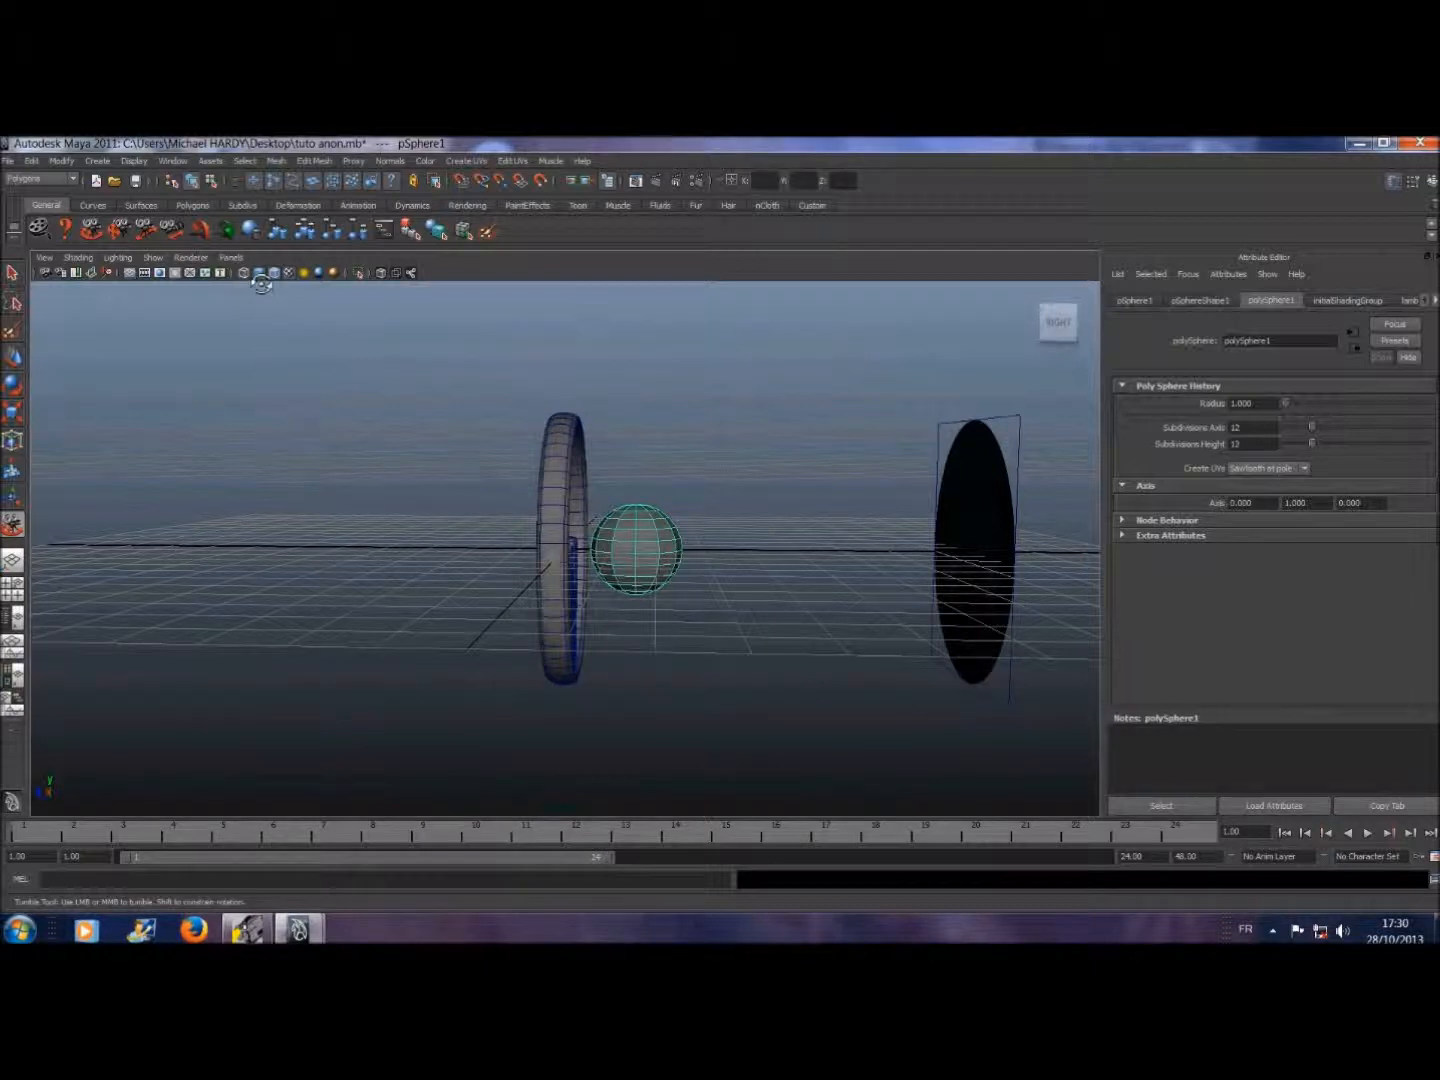
{"action": "left_click", "coordinate": [244, 161]}
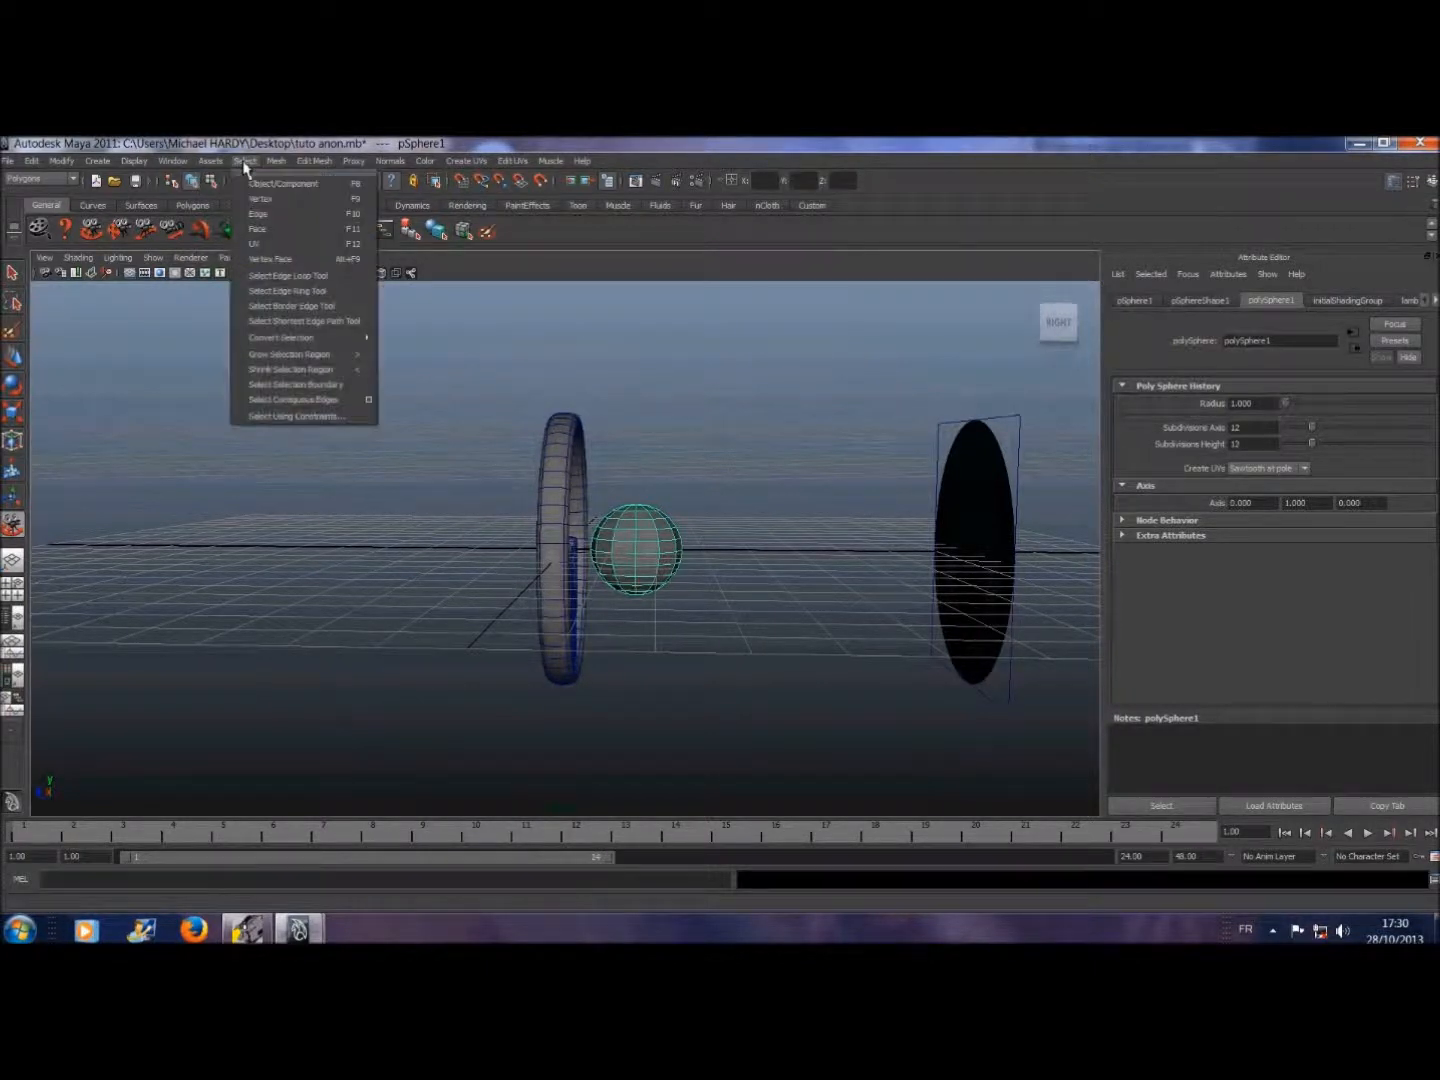
{"action": "left_click", "coordinate": [255, 230]}
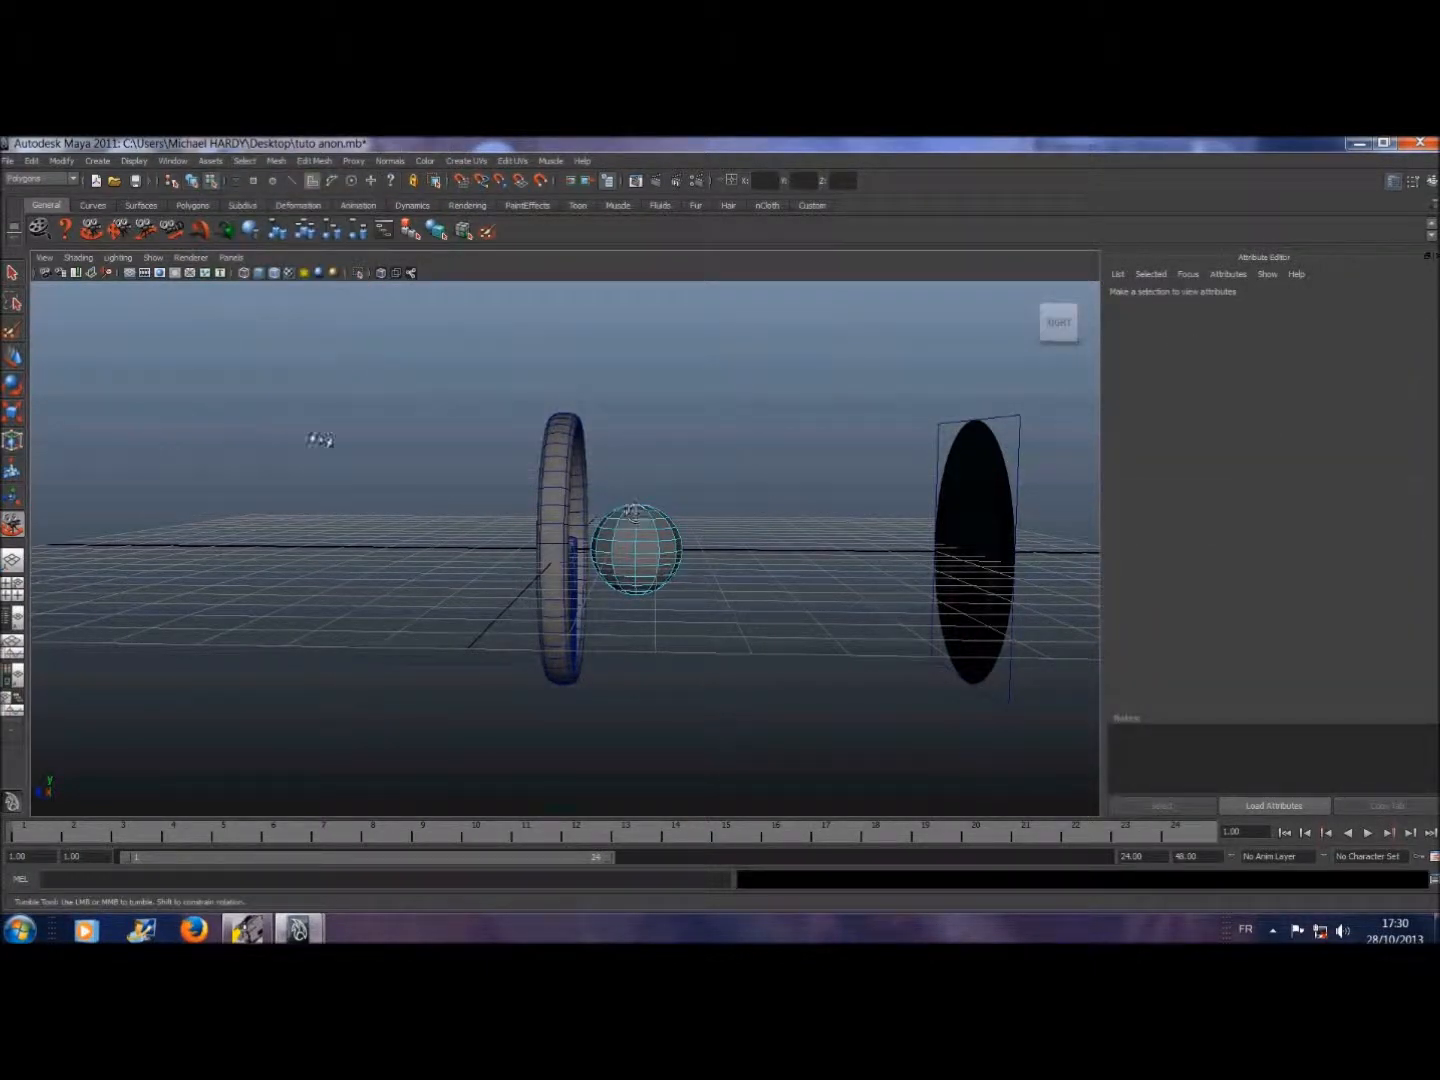
{"action": "left_click", "coordinate": [12, 274]}
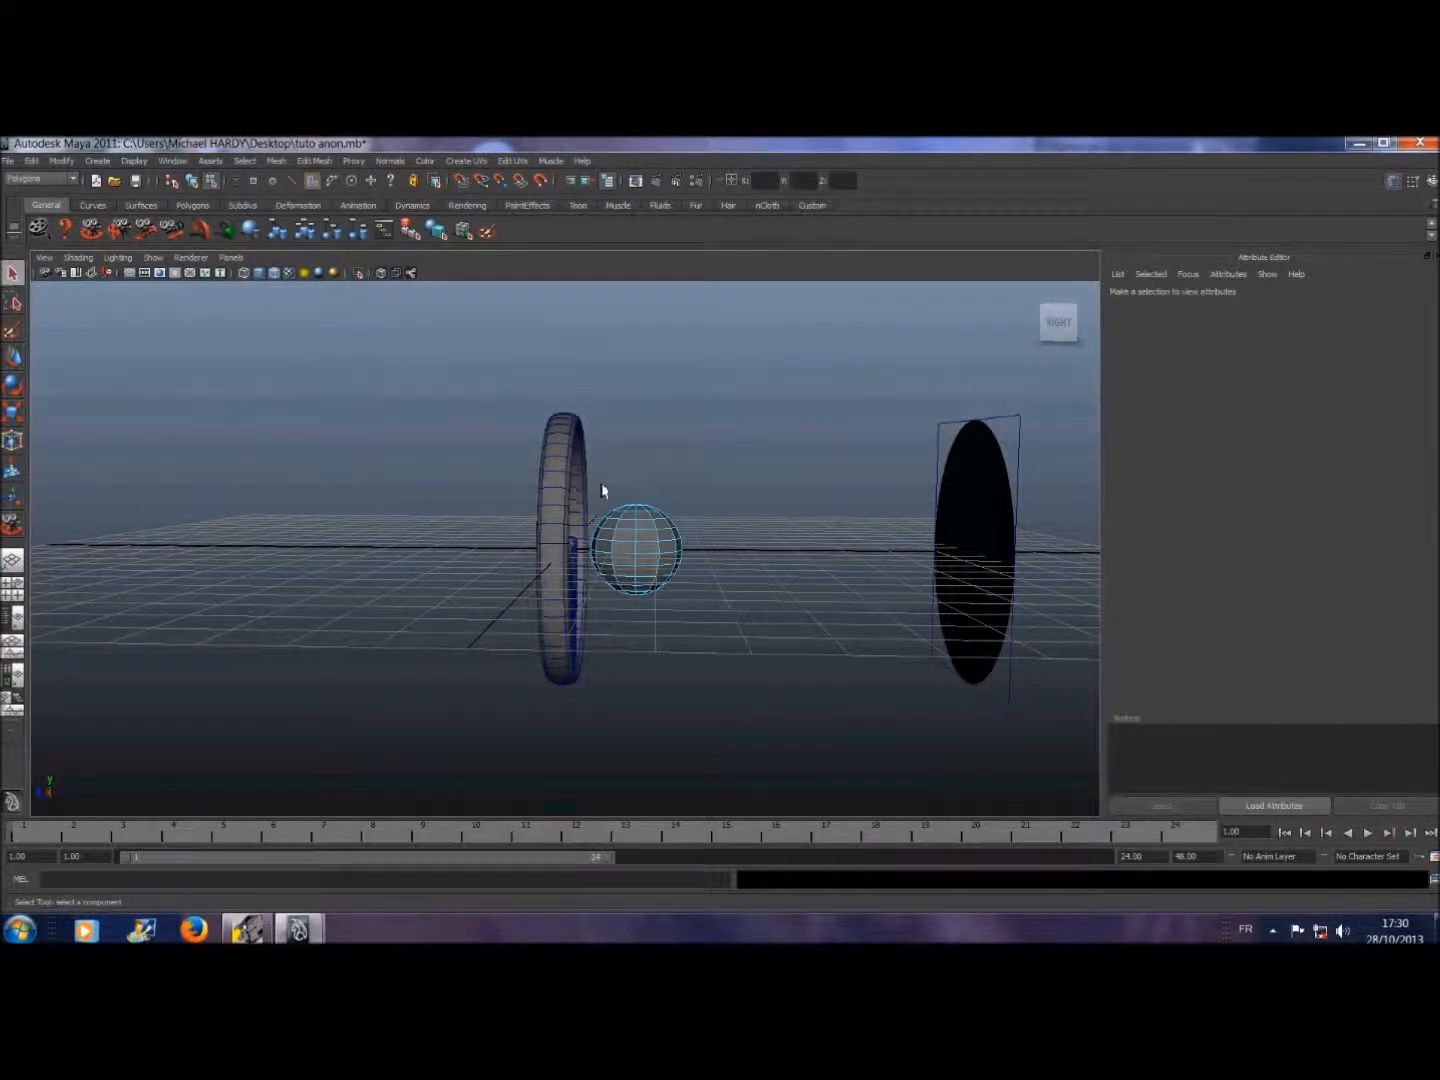
{"action": "left_click_drag", "start_coordinate": [693, 598], "coordinate": [739, 653]}
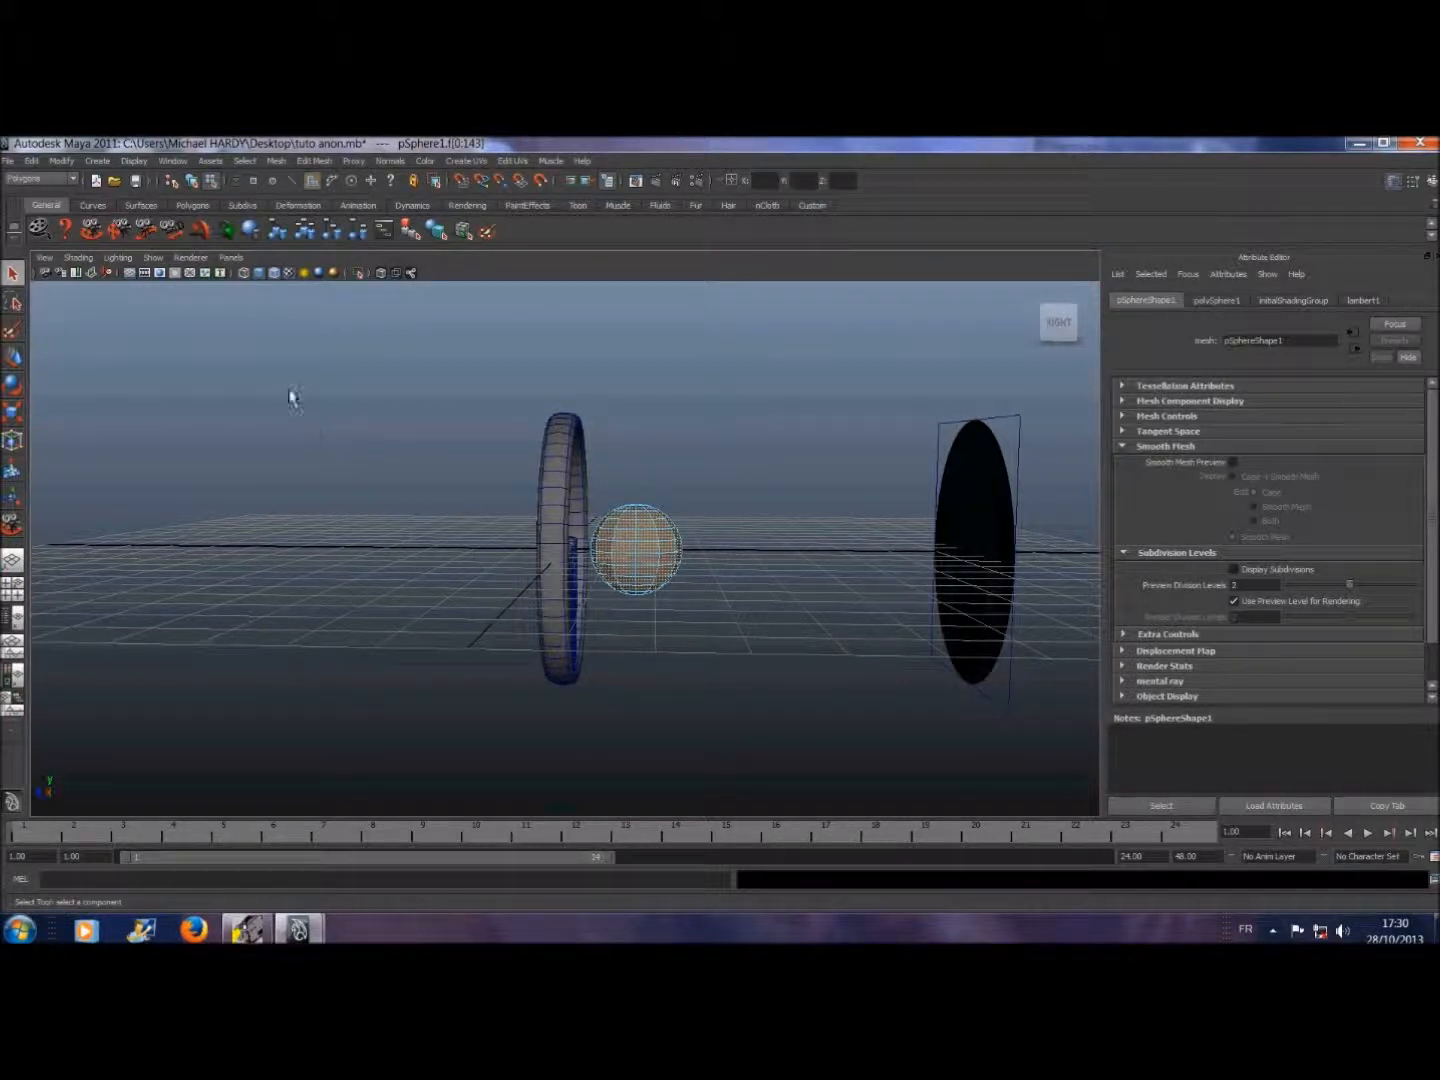
- Turn off Keep Faces Together and extrude all the sphere's faces individually, scaled inward to 0.9
{"action": "left_click", "coordinate": [93, 236]}
{"action": "left_click_drag", "start_coordinate": [487, 657], "coordinate": [736, 524]}
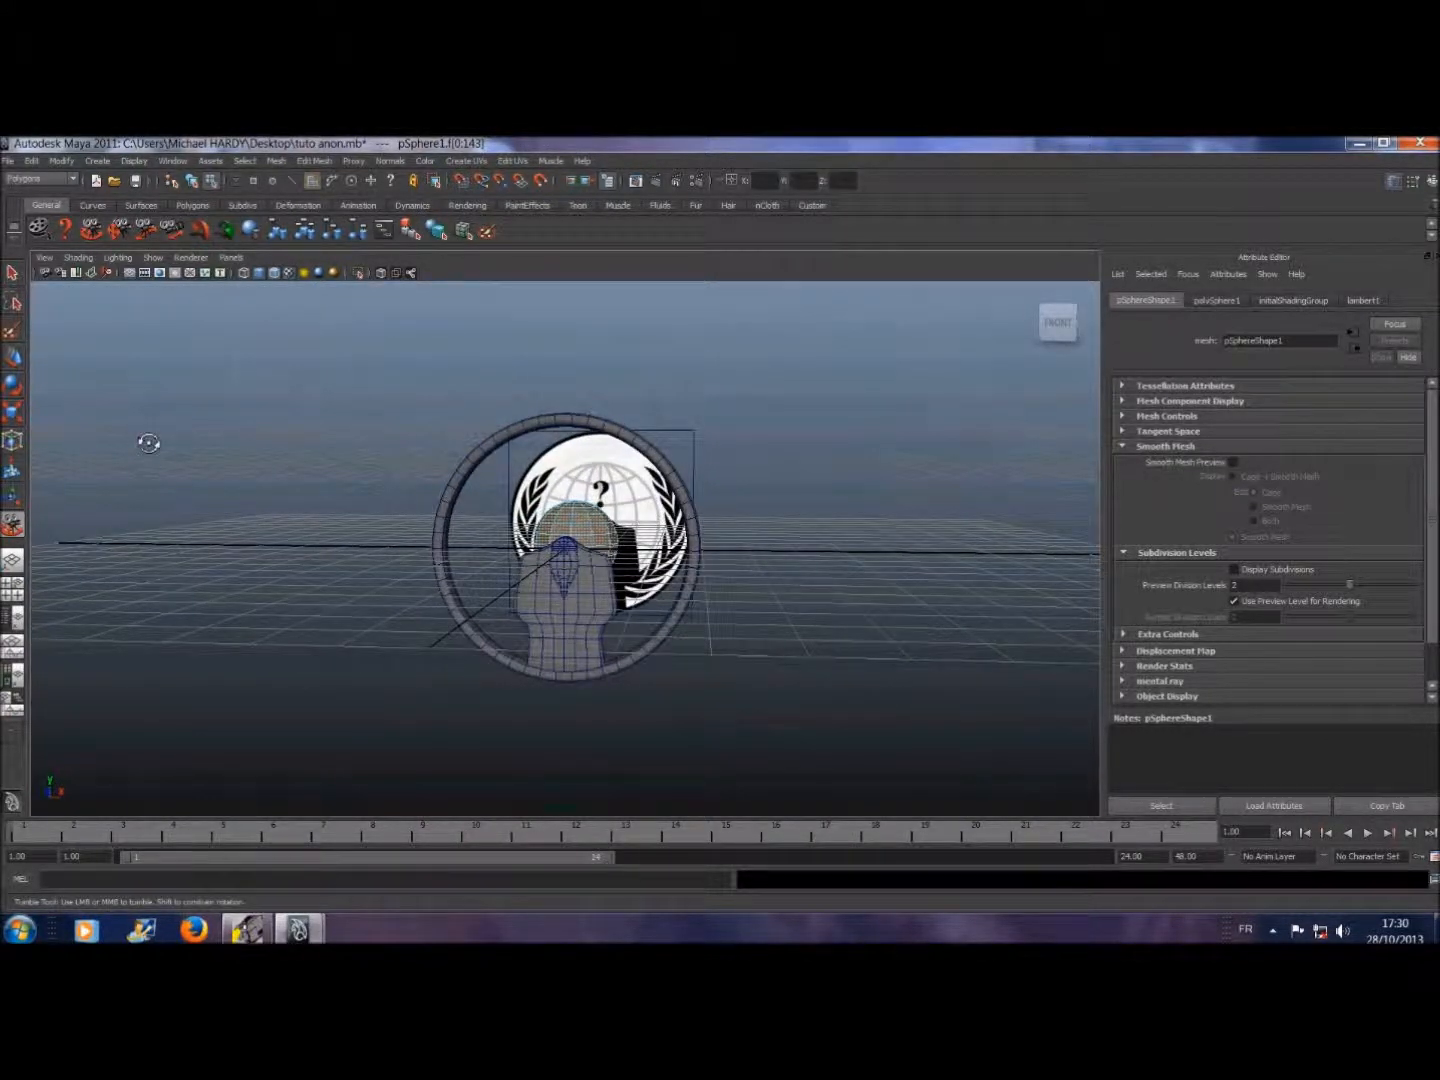
{"action": "scroll", "coordinate": [513, 545], "scroll_direction": "up", "scroll_amount": 5}
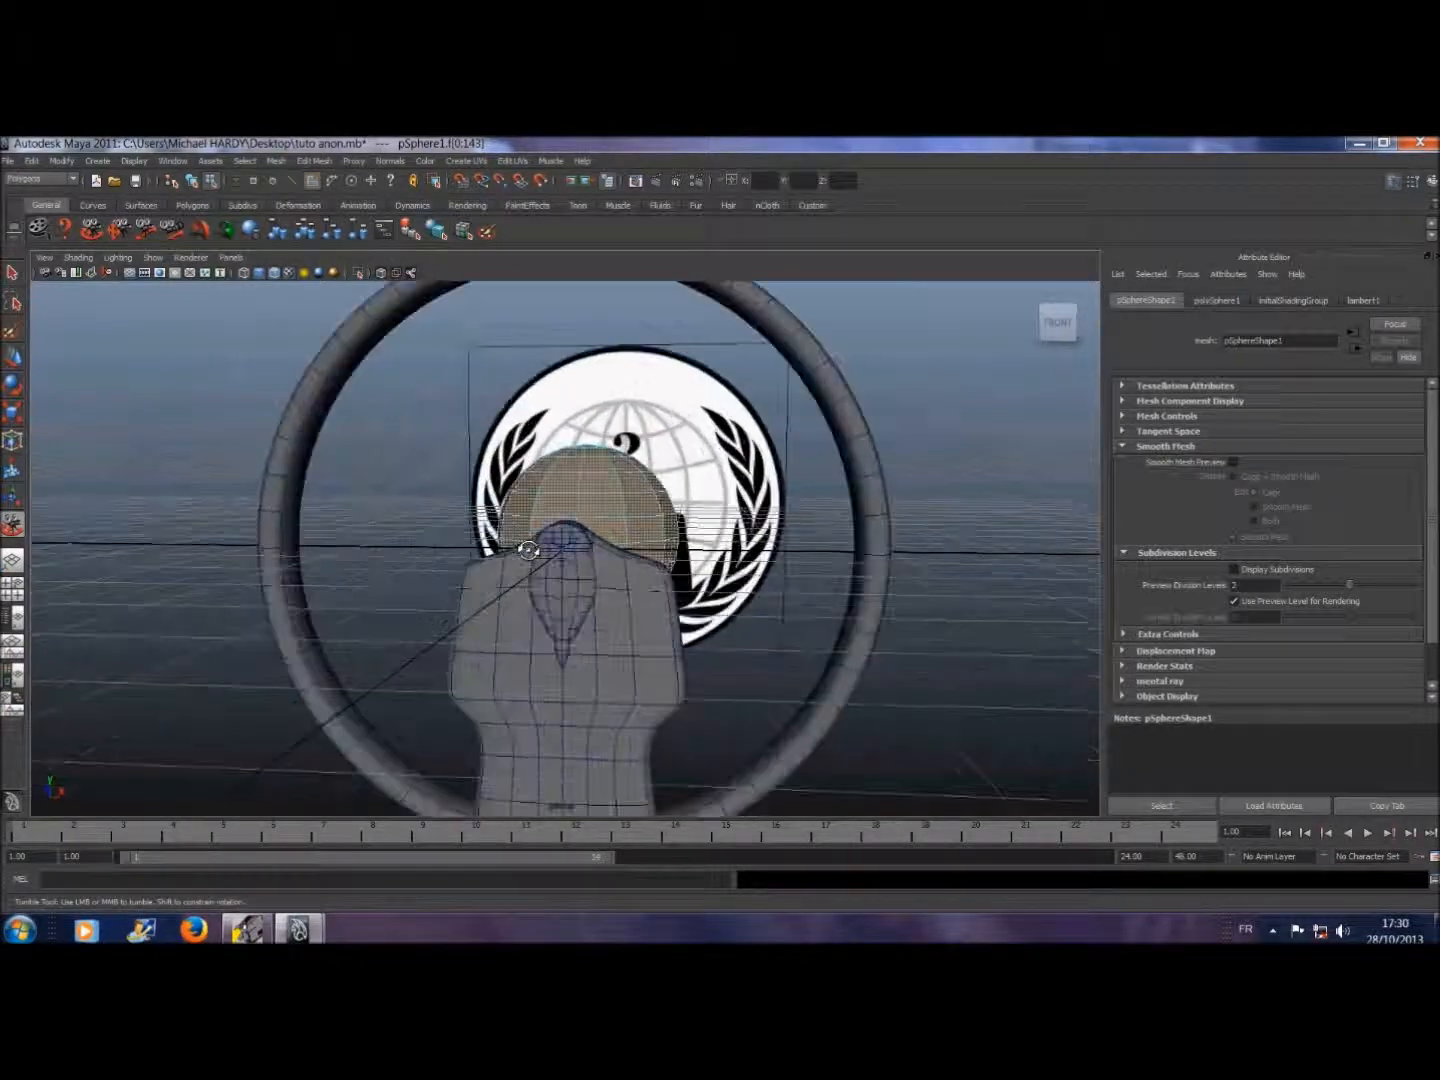
{"action": "left_click", "coordinate": [312, 161]}
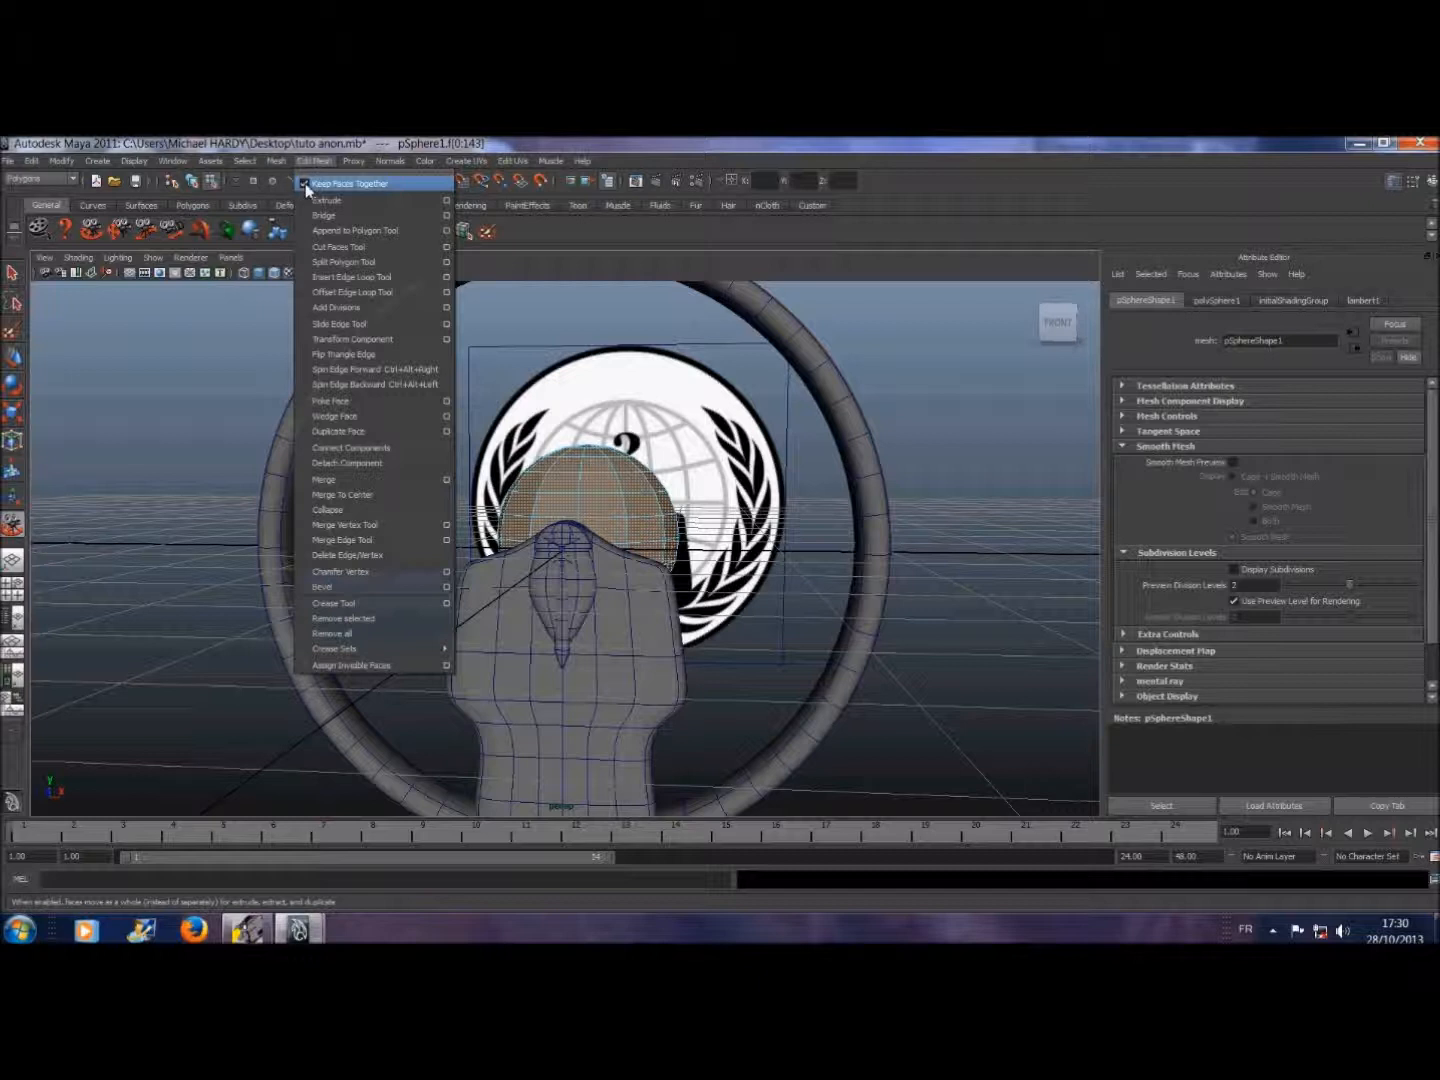
{"action": "left_click", "coordinate": [305, 183]}
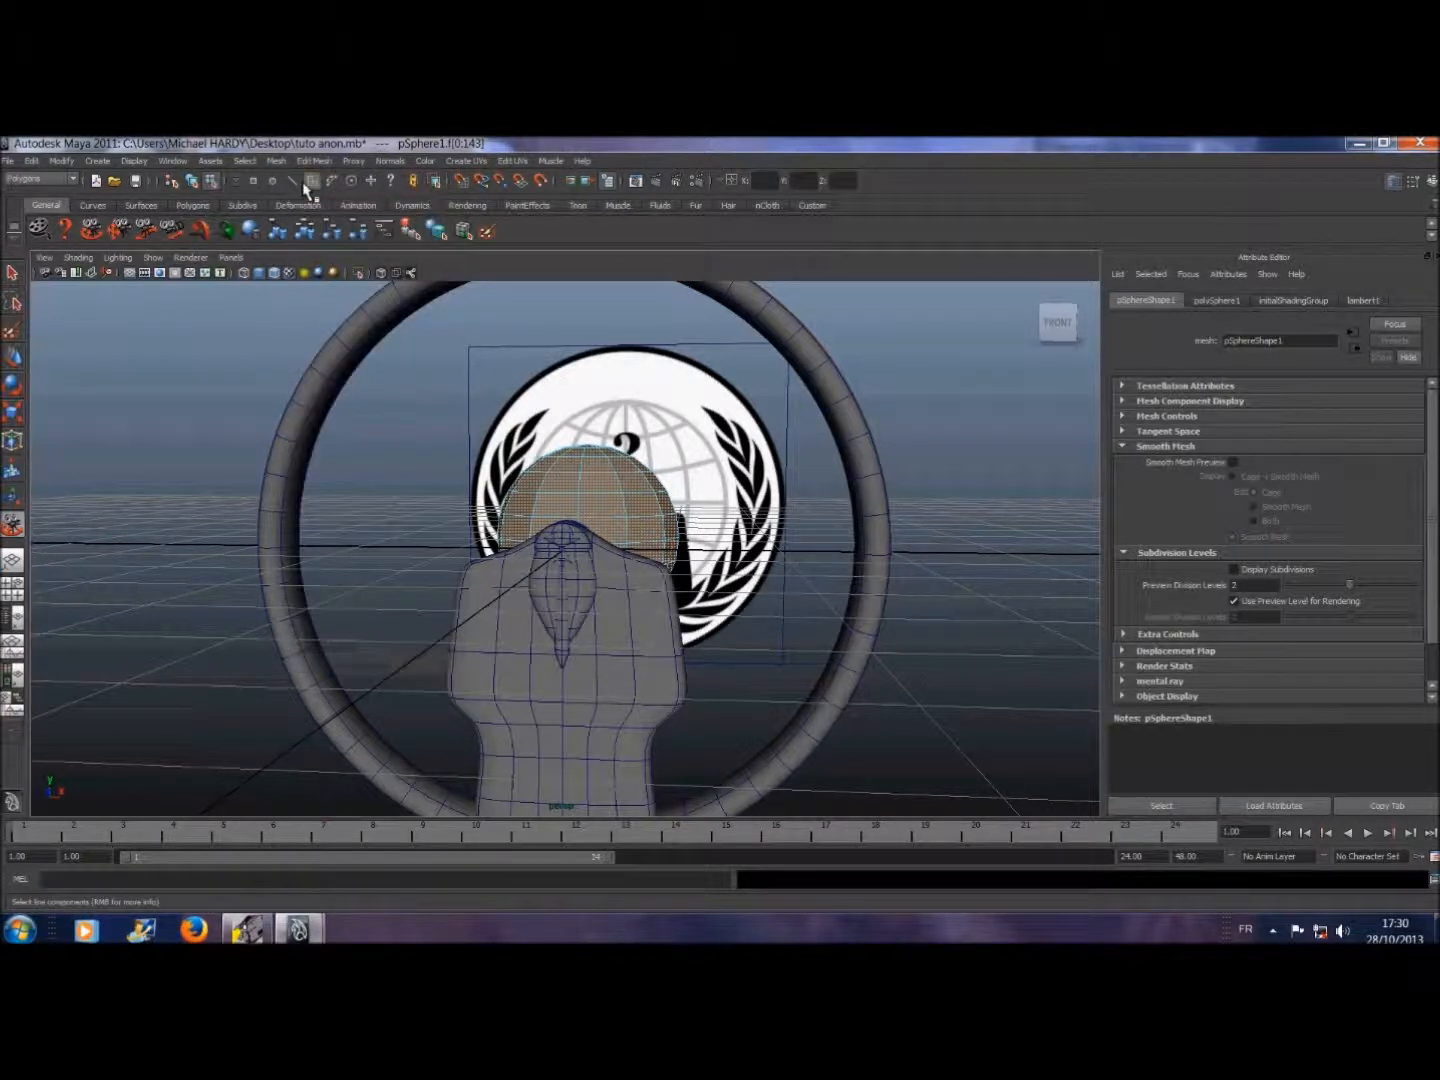
{"action": "left_click", "coordinate": [313, 161]}
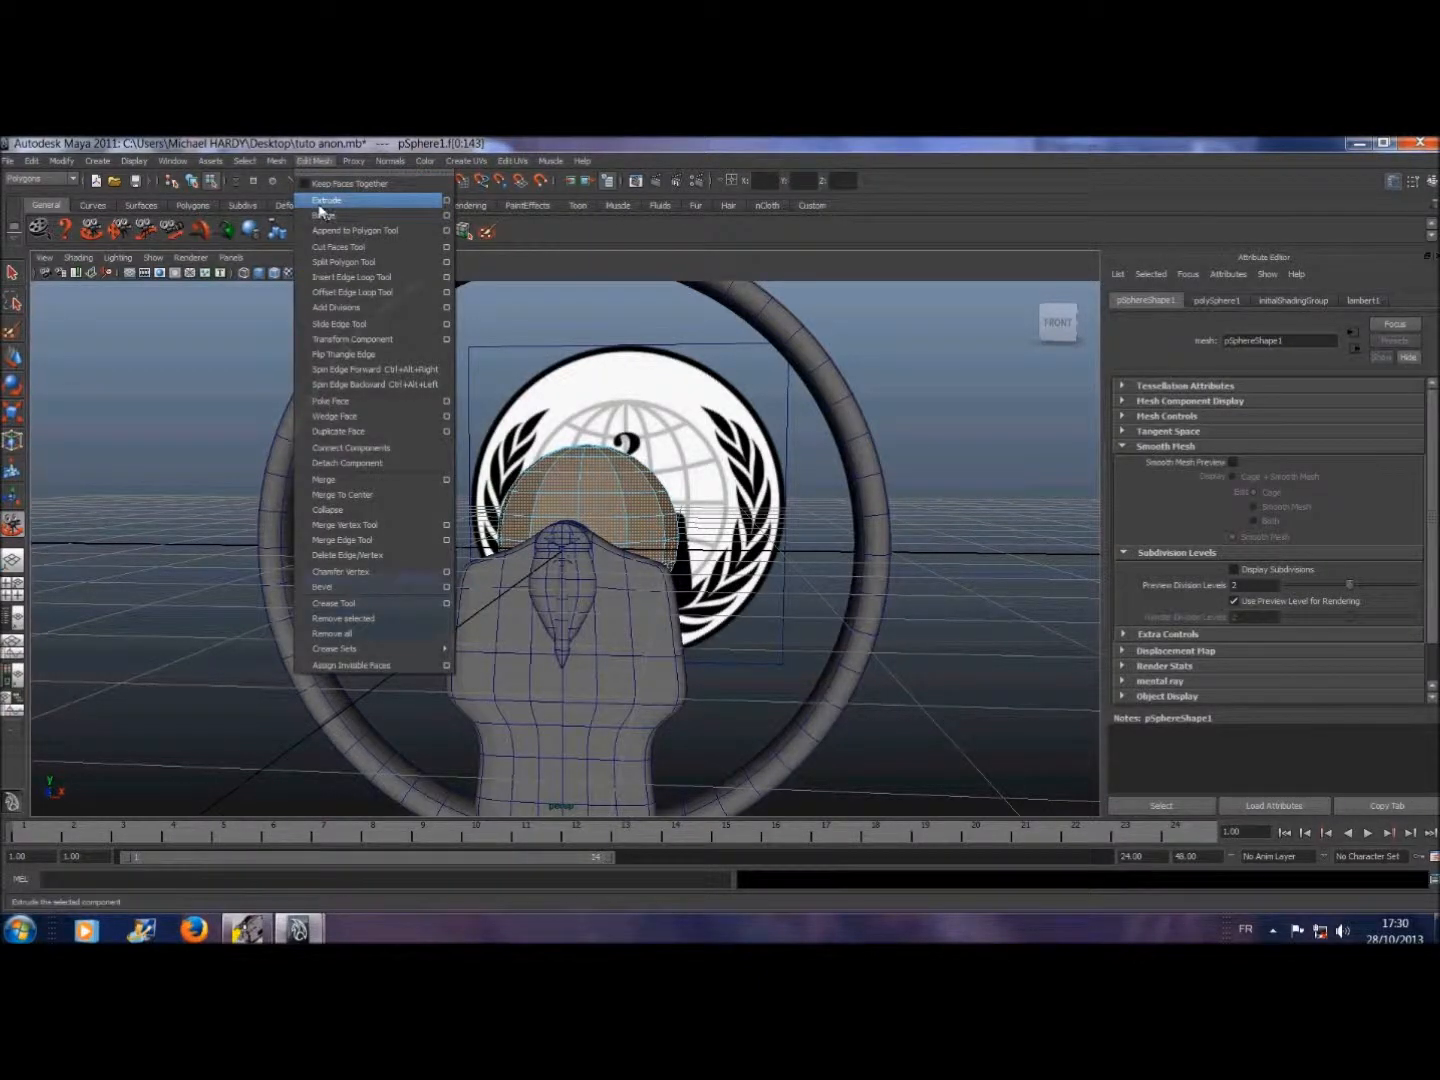
{"action": "left_click", "coordinate": [325, 200]}
{"action": "left_click", "coordinate": [678, 601]}
{"action": "left_click_drag", "start_coordinate": [617, 616], "coordinate": [612, 621]}
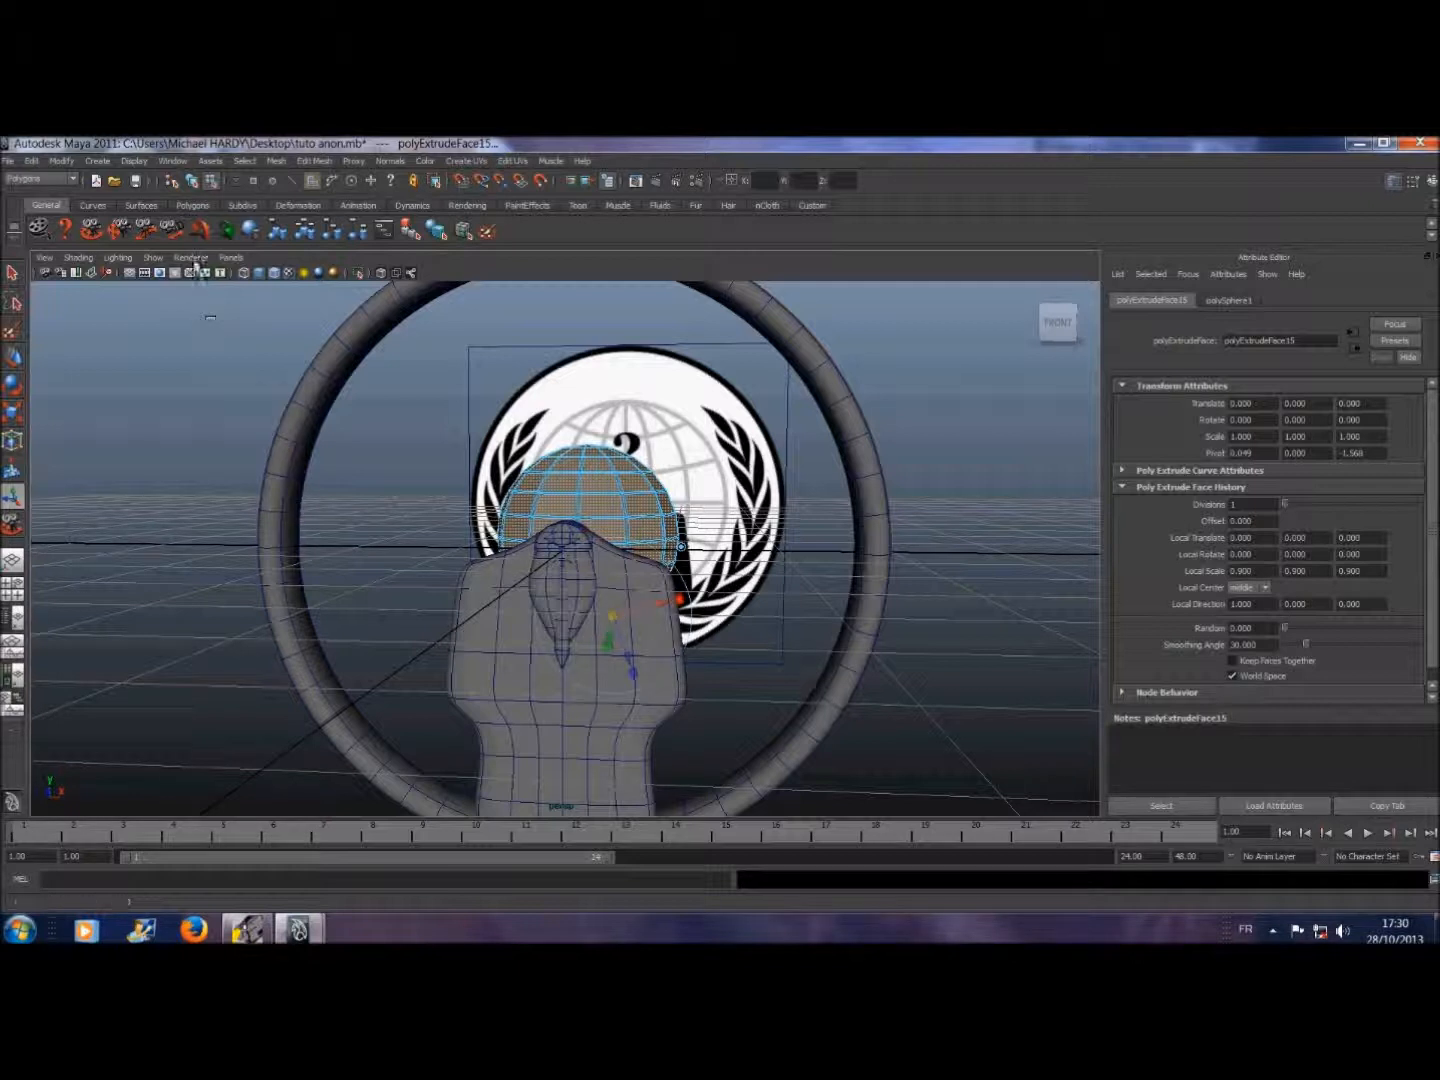
- Delete the inner extruded faces to leave only the globe's grid lines, and return to object selection
{"action": "key", "text": "Delete"}
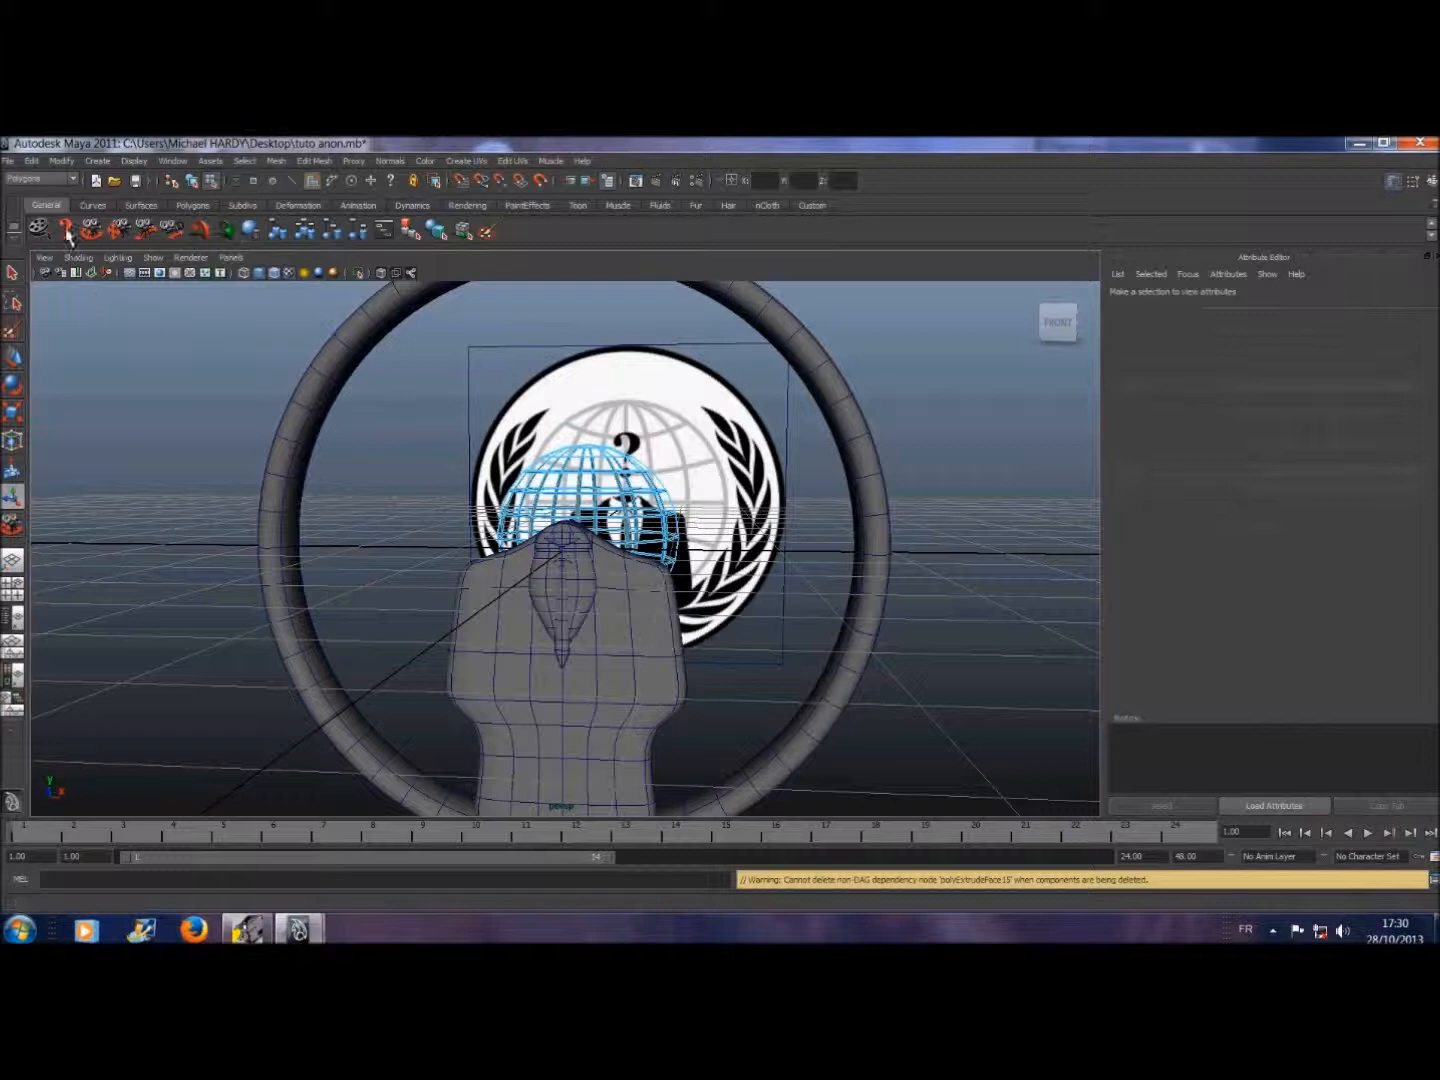
{"action": "left_click_drag", "start_coordinate": [627, 512], "coordinate": [445, 548], "text": "alt"}
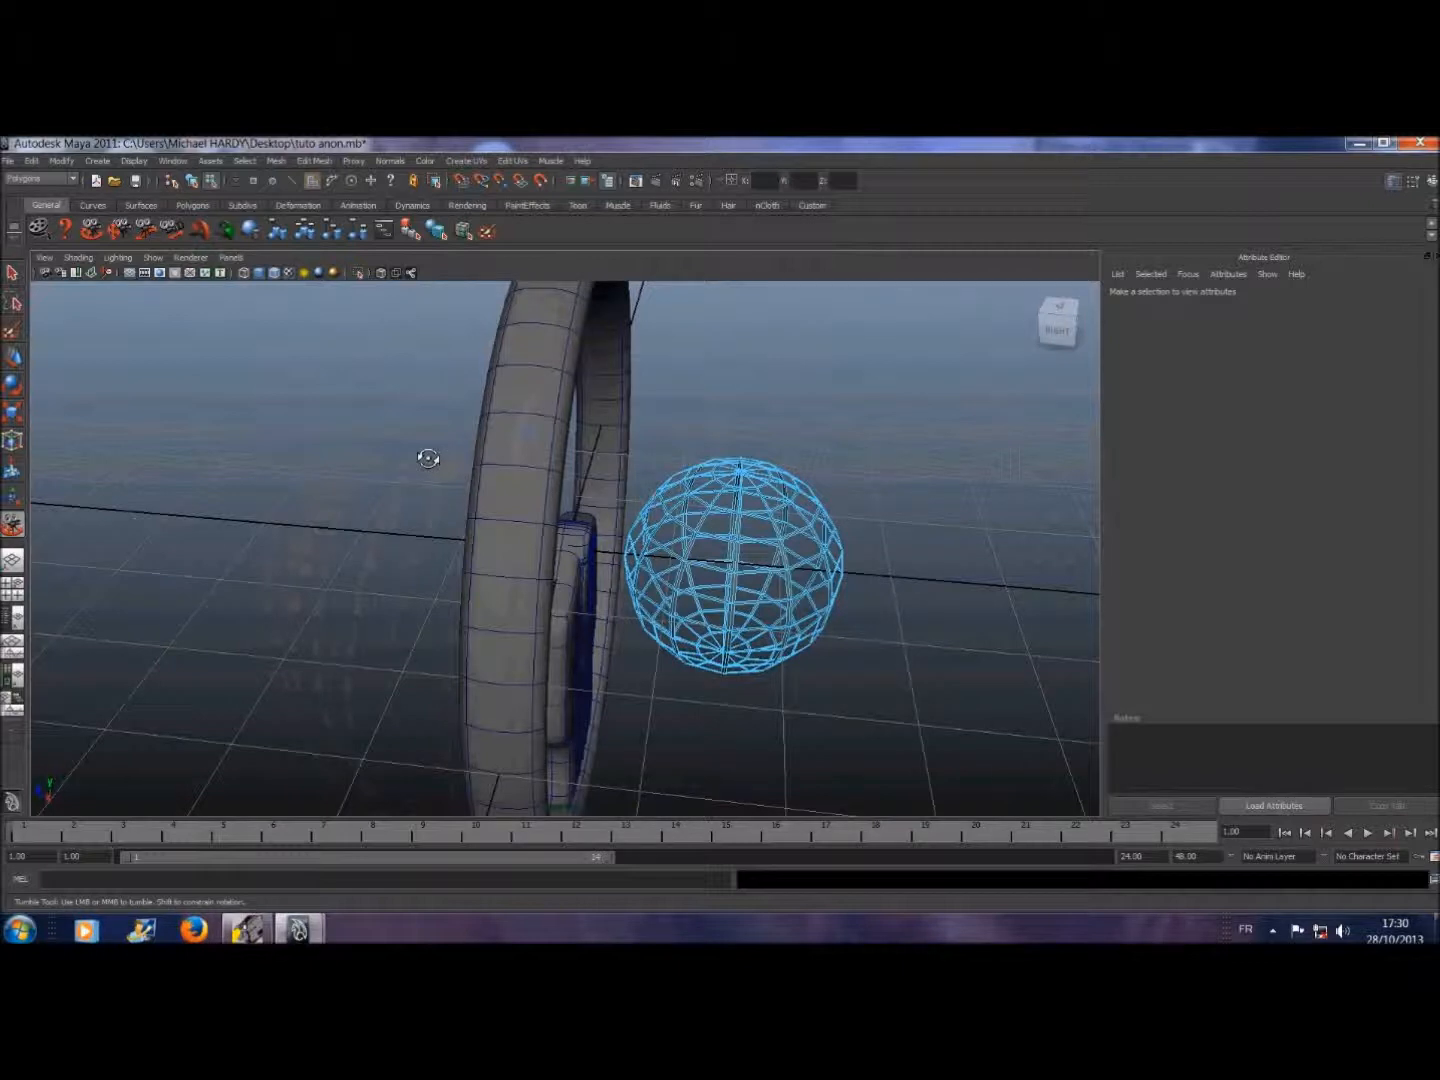
{"action": "left_click_drag", "start_coordinate": [570, 537], "coordinate": [544, 514]}
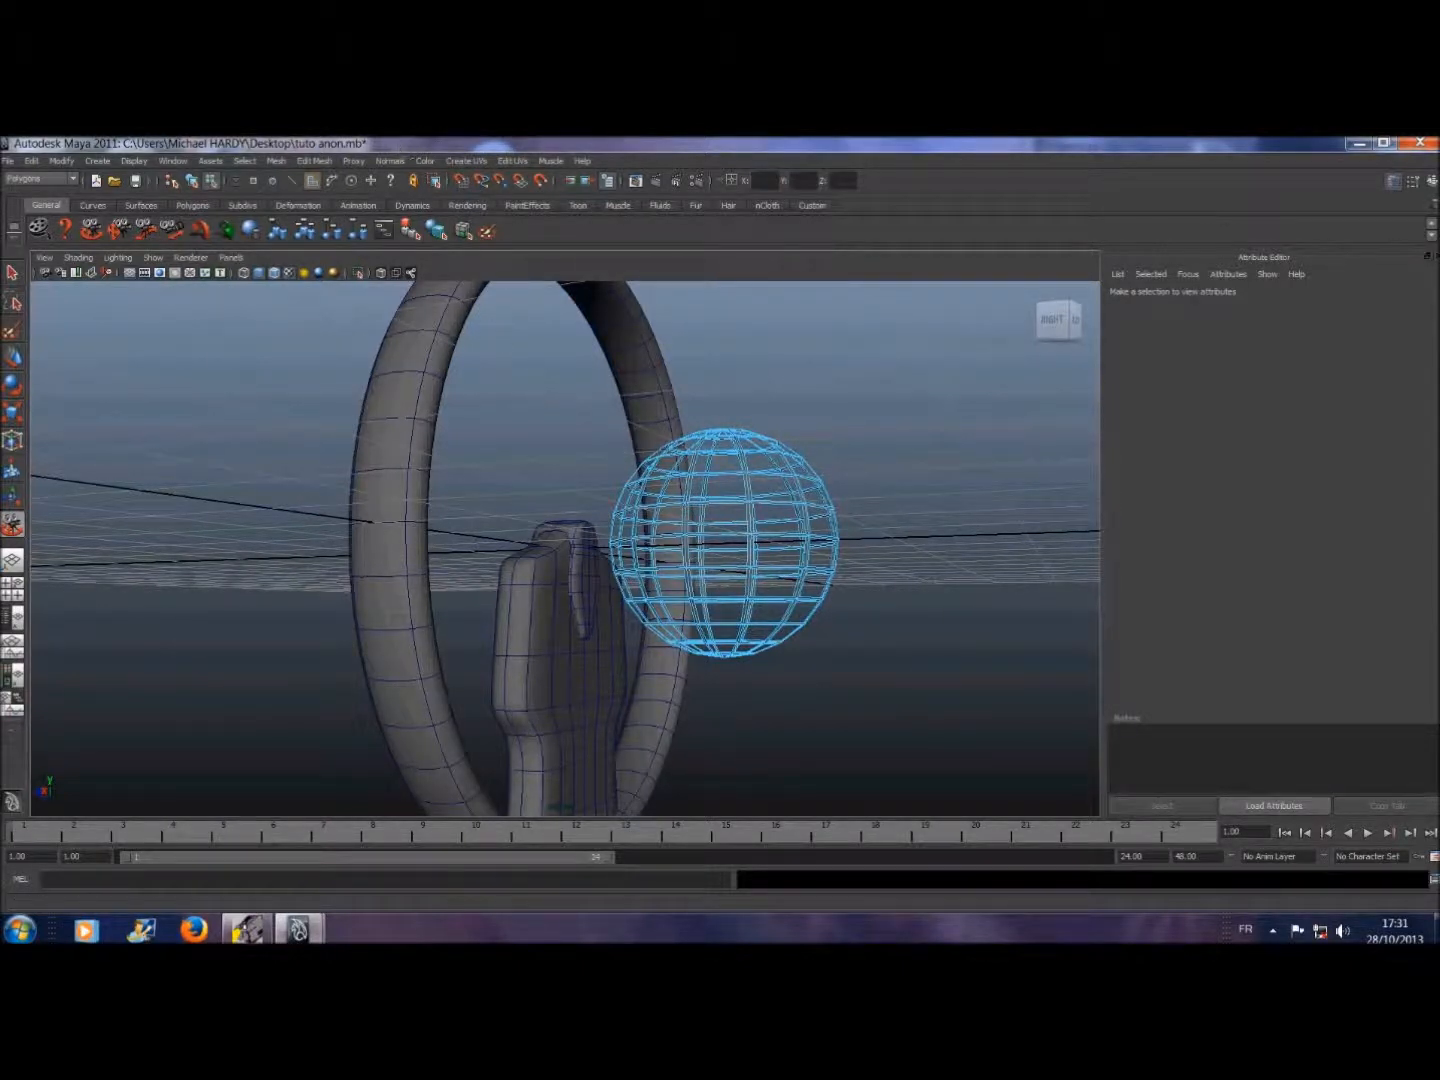
{"action": "left_click", "coordinate": [244, 161]}
{"action": "left_click", "coordinate": [257, 183]}
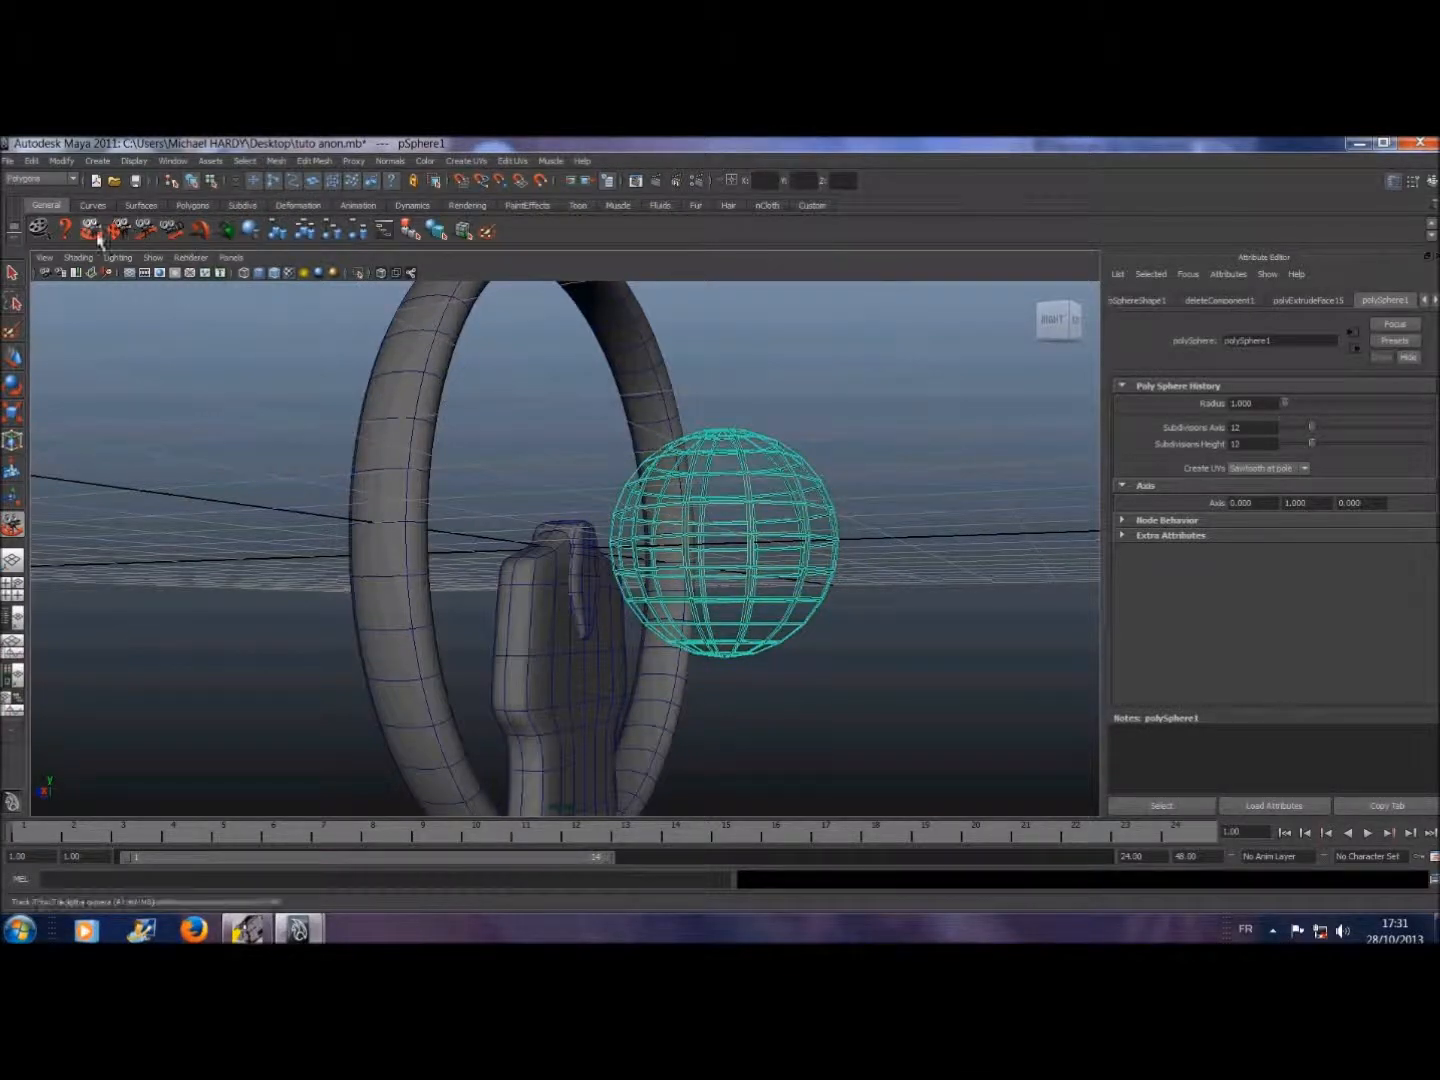
- In the front view, scale the sphere uniformly to about 1.86 to match the globe in the reference image
{"action": "left_click_drag", "start_coordinate": [122, 305], "coordinate": [402, 380], "text": "alt"}
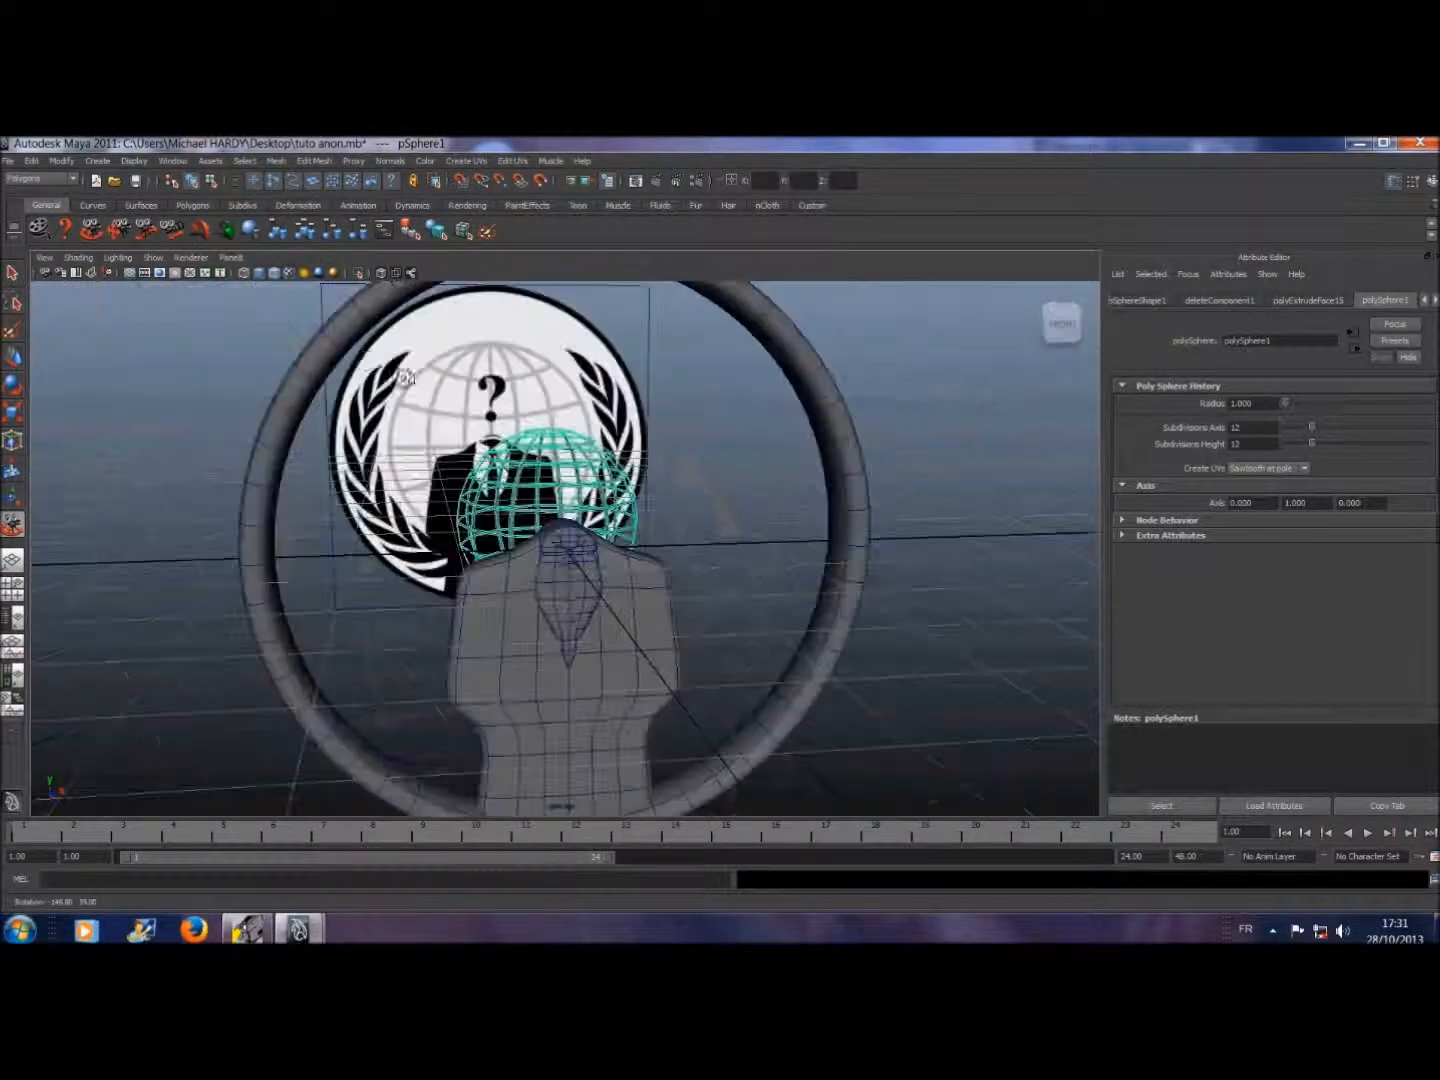
{"action": "left_click", "coordinate": [238, 259]}
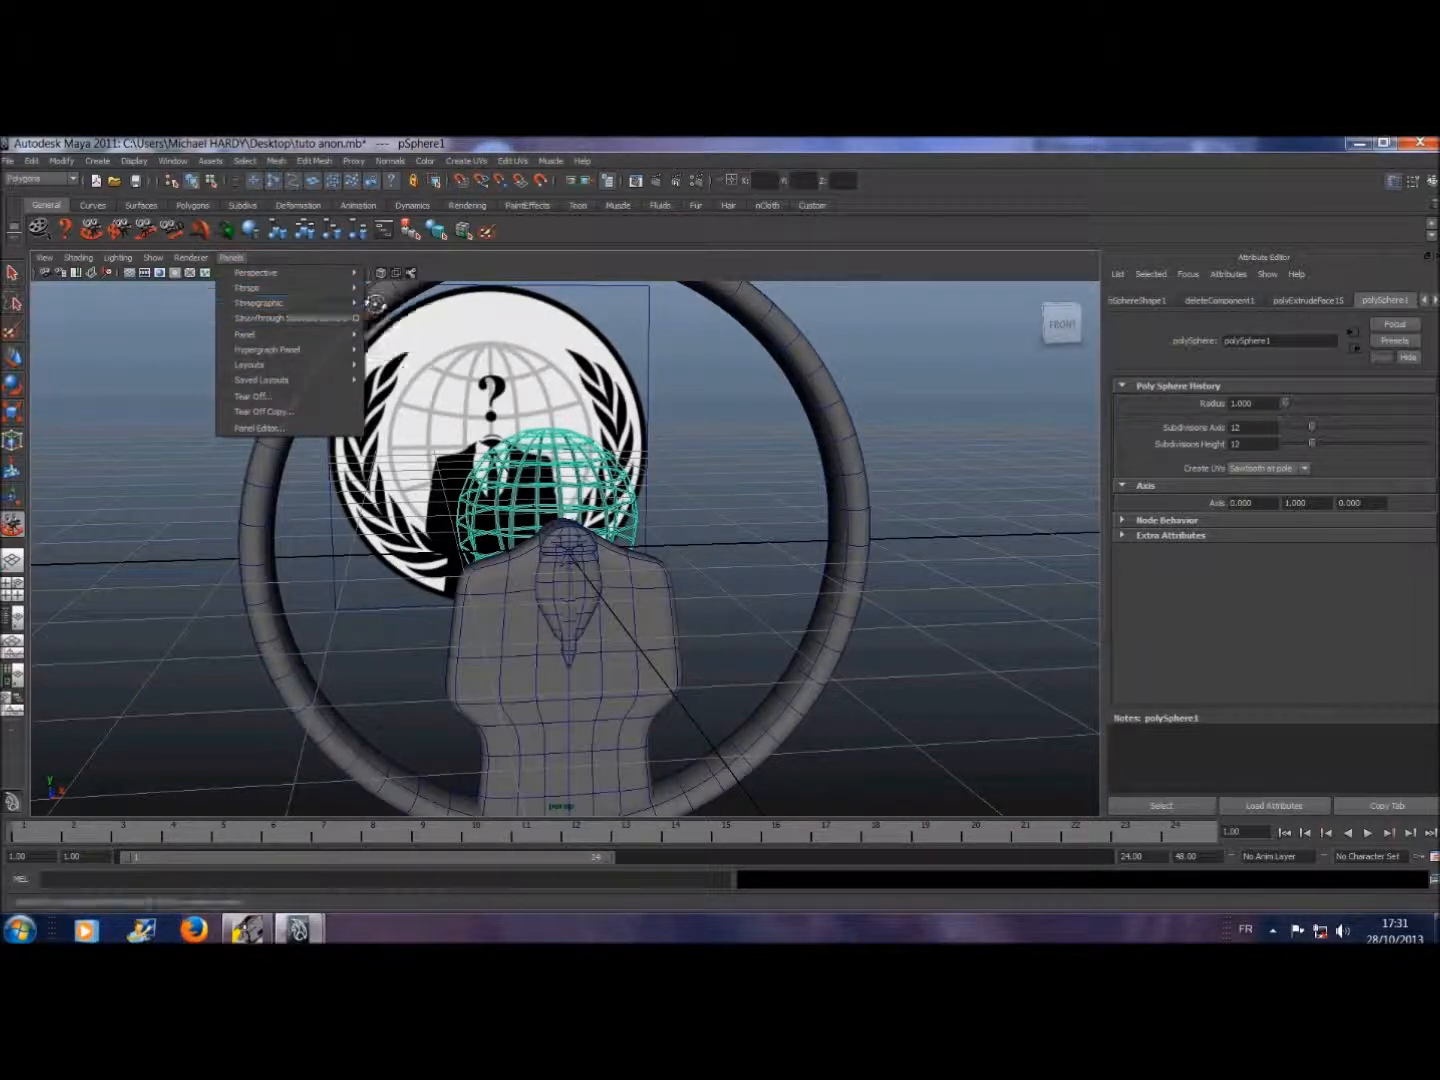
{"action": "left_click", "coordinate": [382, 316]}
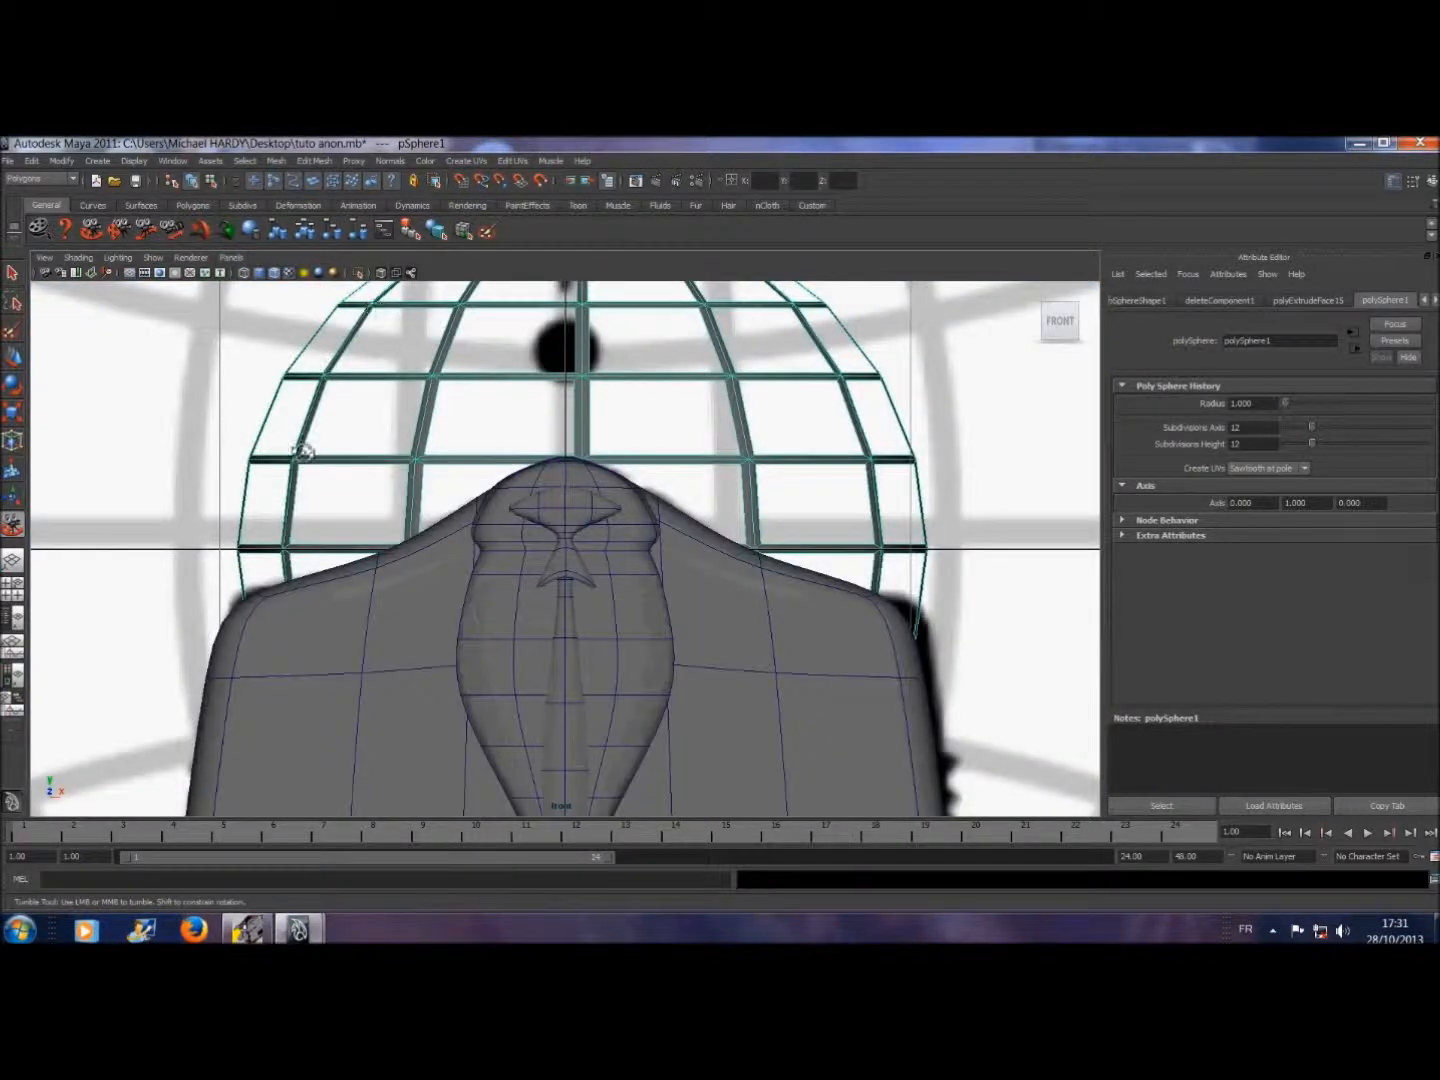
{"action": "scroll", "coordinate": [303, 454], "scroll_direction": "down", "scroll_amount": 5}
{"action": "scroll", "coordinate": [303, 454], "scroll_direction": "up", "scroll_amount": 5}
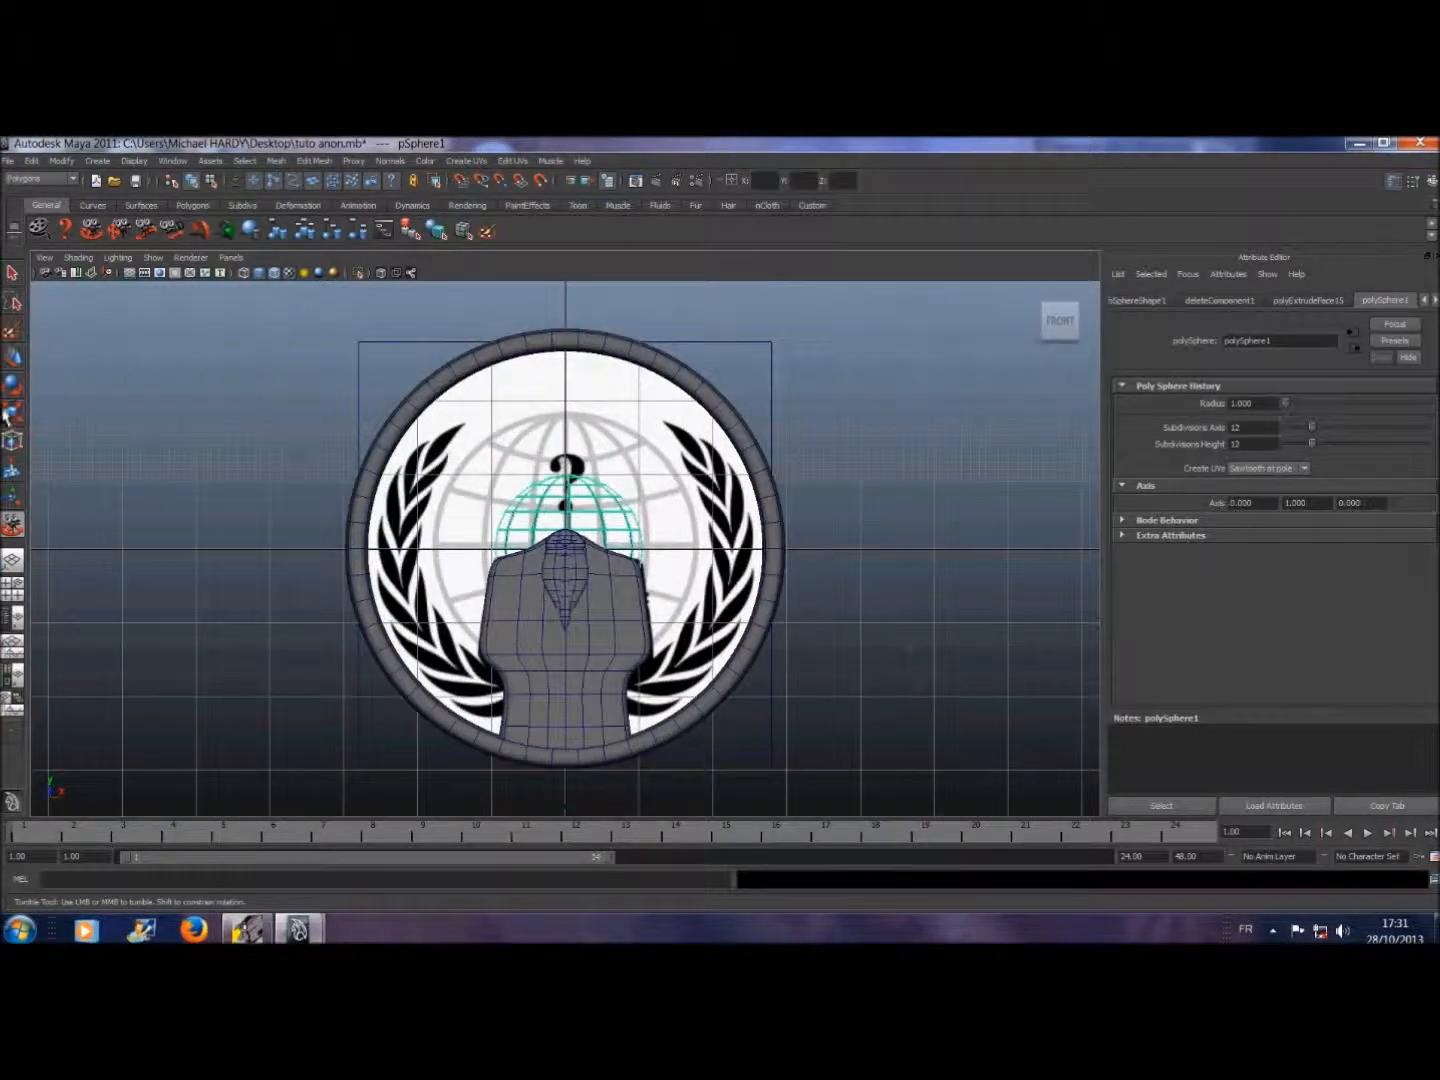
{"action": "left_click", "coordinate": [15, 416]}
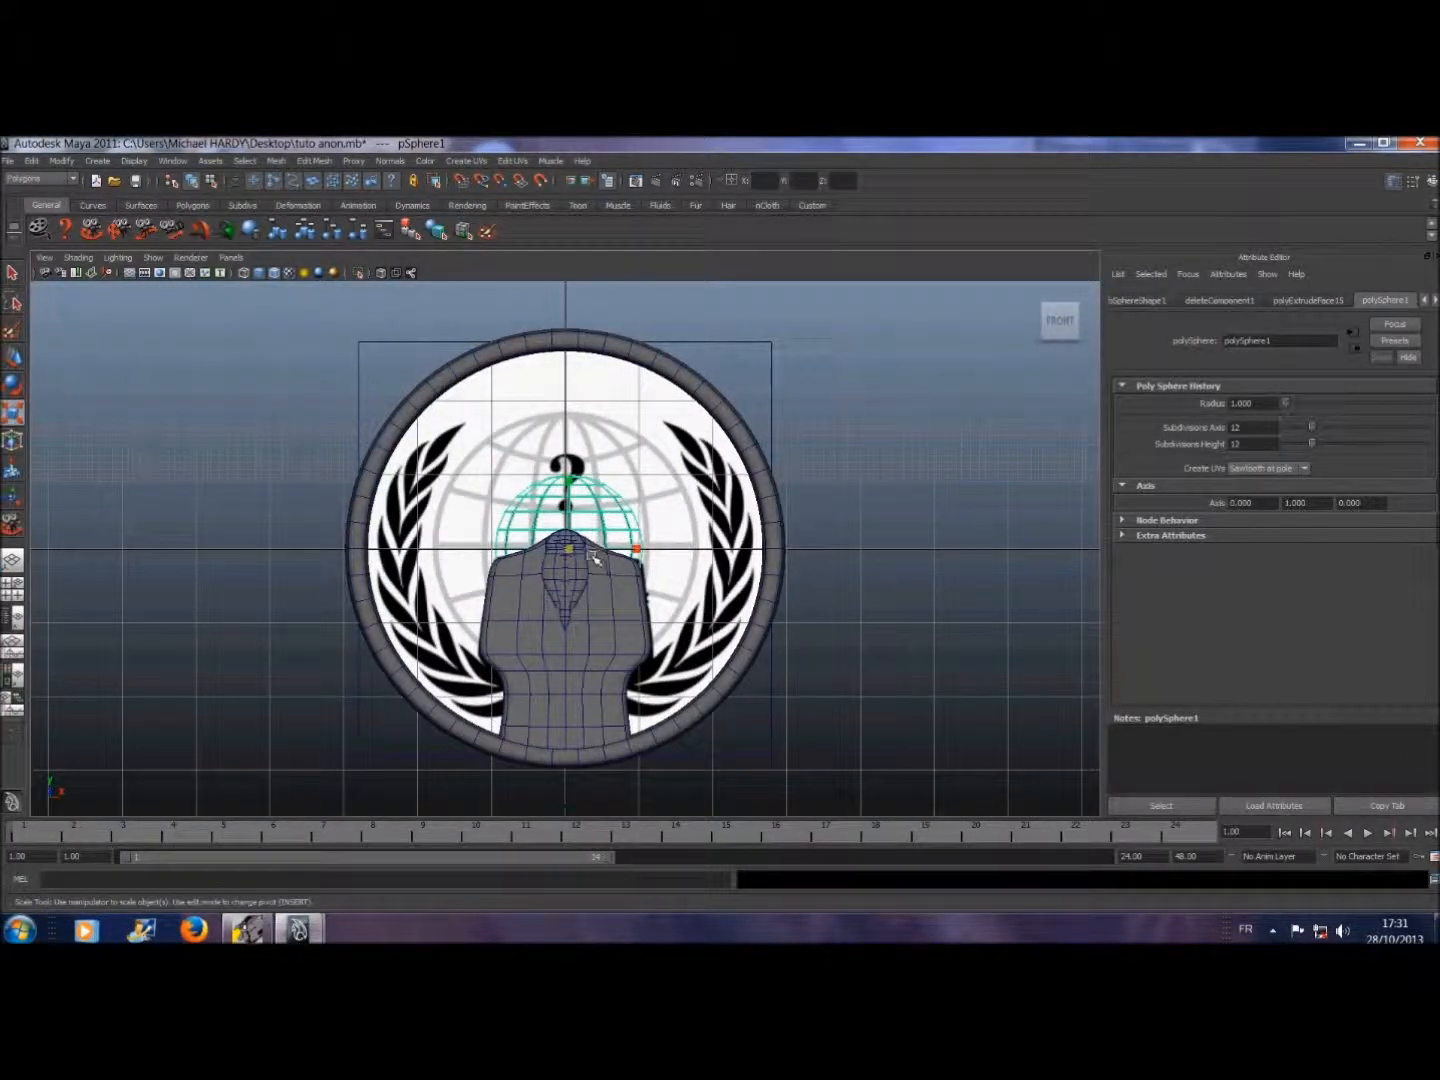
{"action": "left_click_drag", "start_coordinate": [574, 552], "coordinate": [679, 533]}
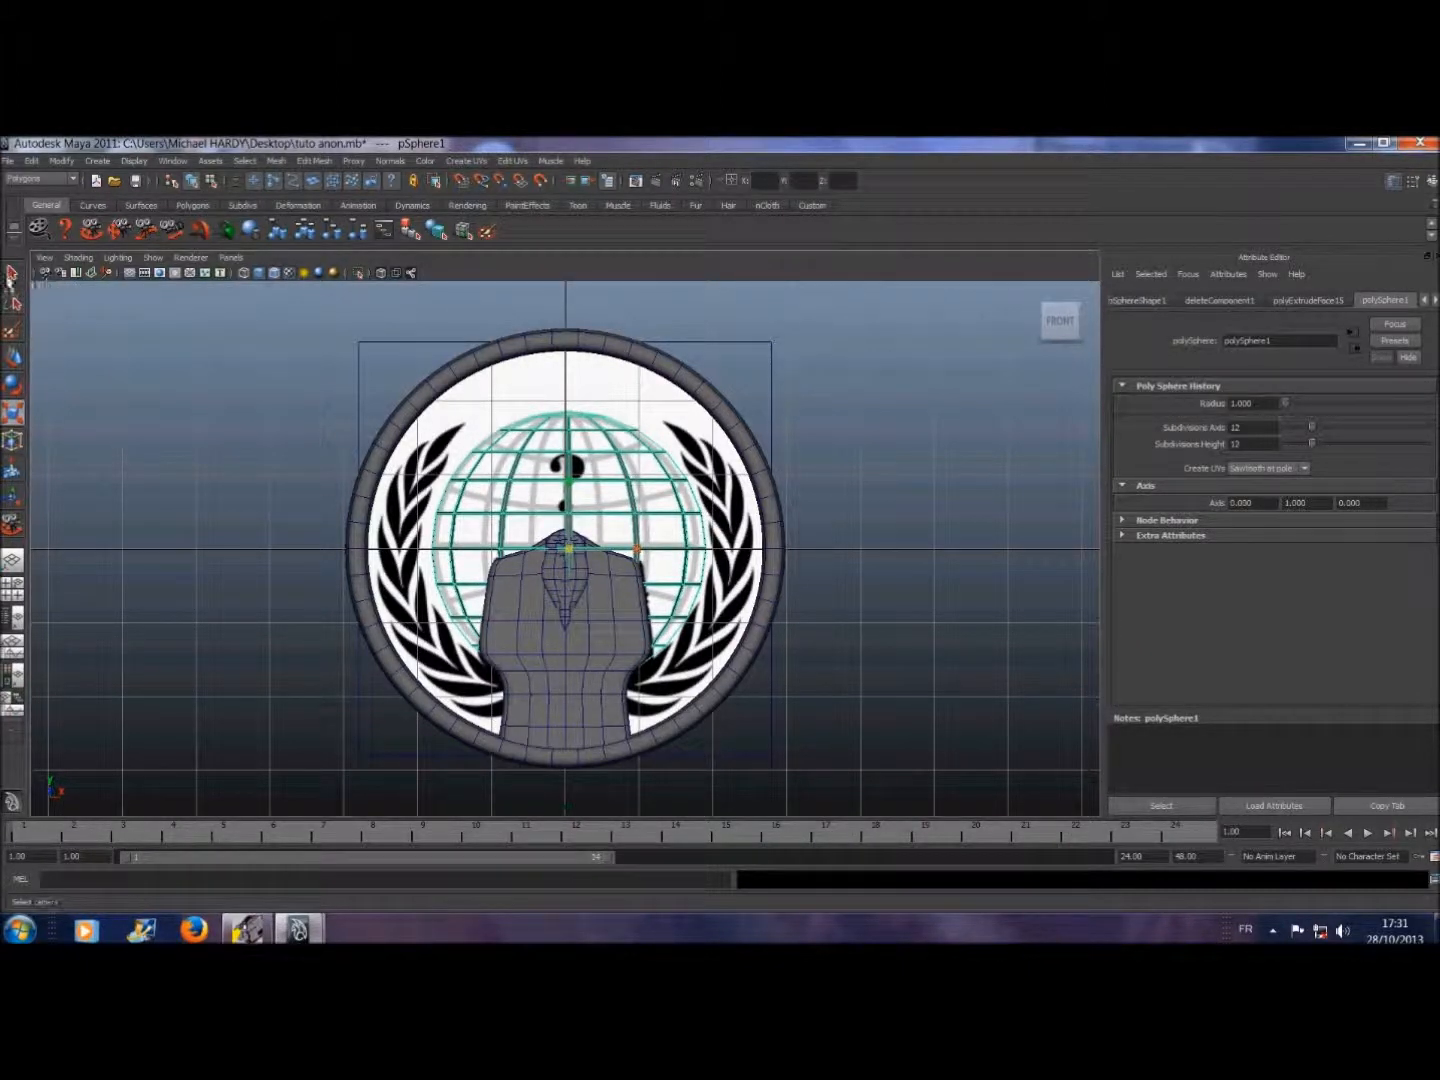
{"action": "left_click", "coordinate": [11, 274]}
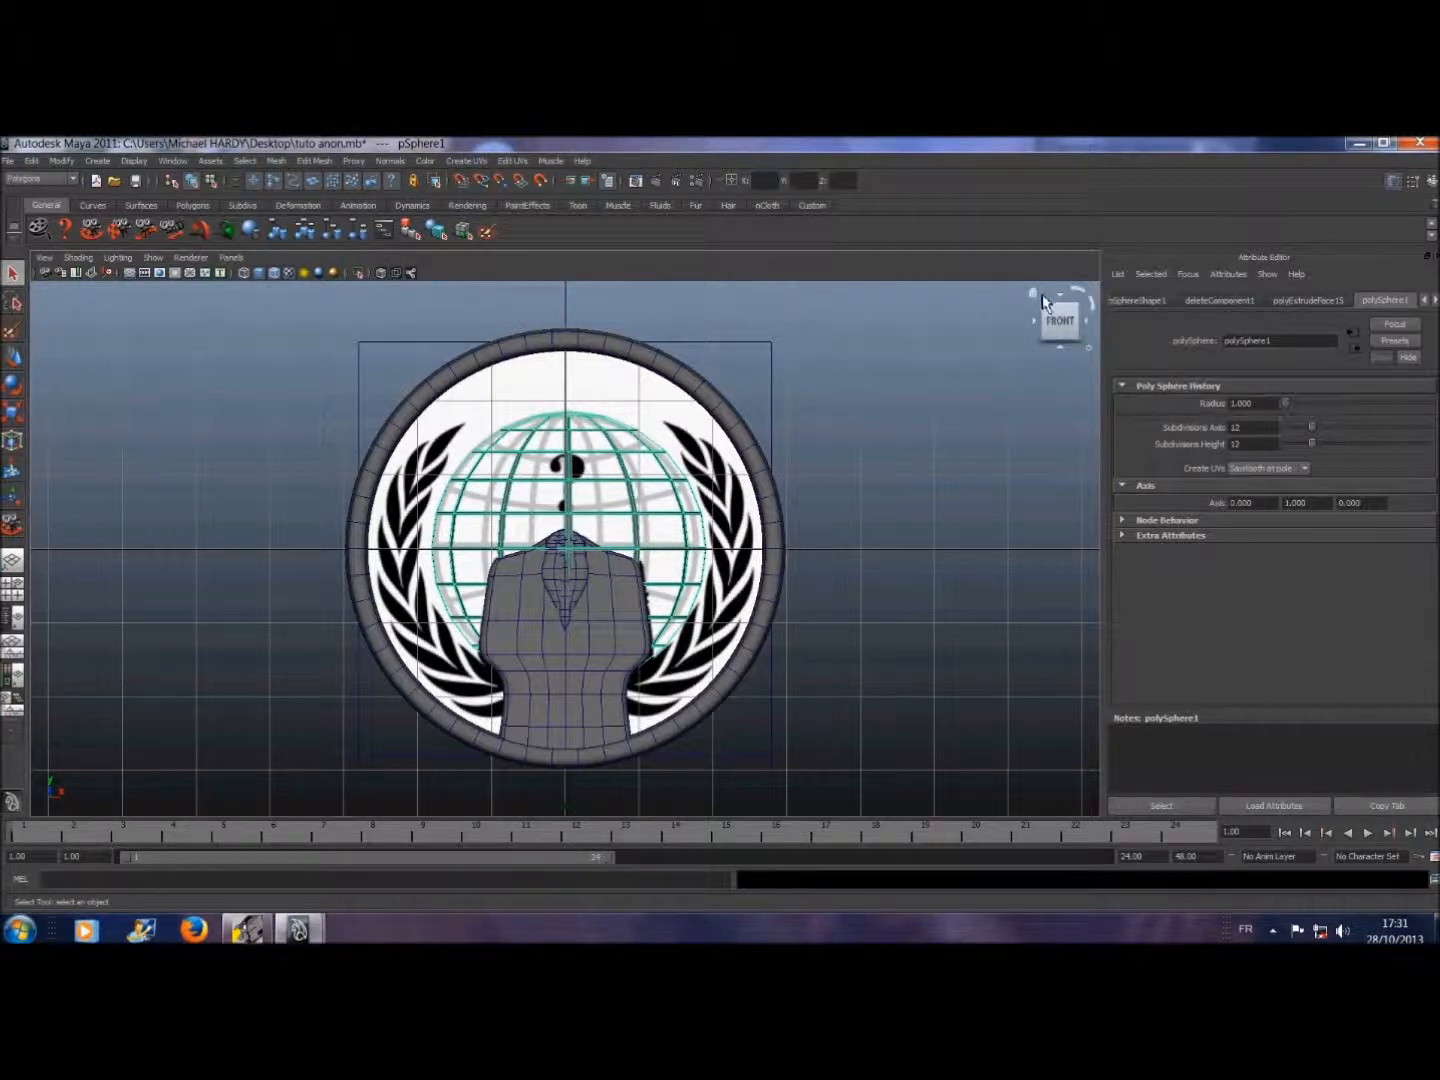
- Return to the perspective view and move the sphere back along Z to about -4.02, between the ring and the reference image
{"action": "scroll", "coordinate": [1038, 302], "scroll_direction": "down", "scroll_amount": 5}
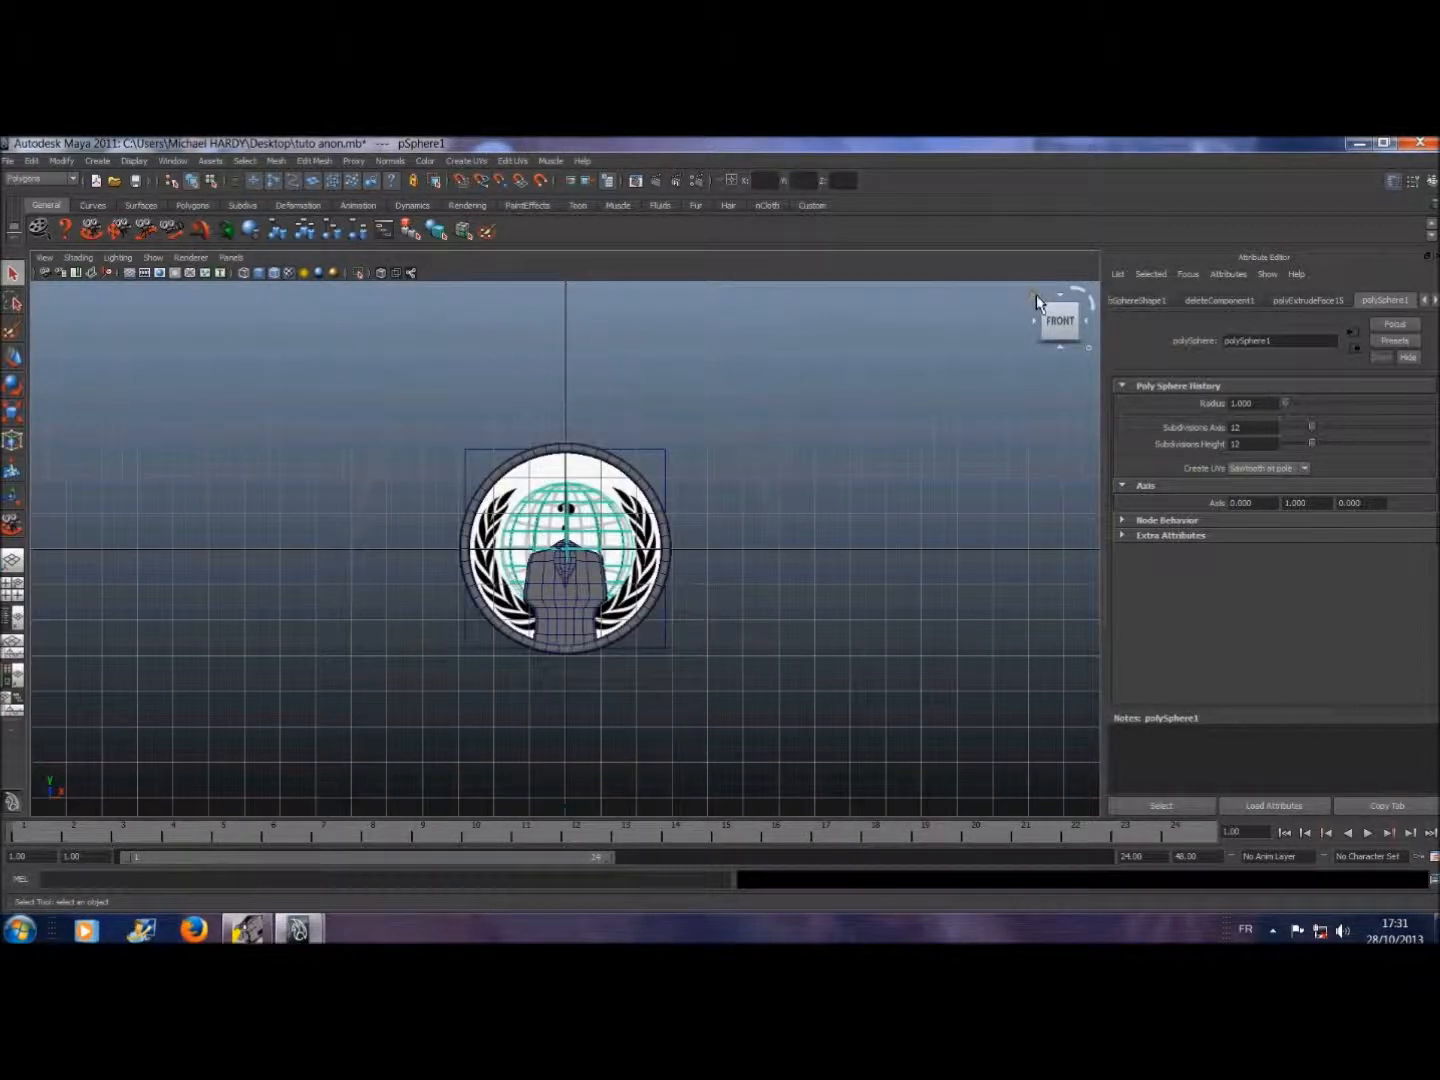
{"action": "left_click", "coordinate": [231, 258]}
{"action": "mouse_move", "coordinate": [242, 273]}
{"action": "left_click", "coordinate": [390, 274]}
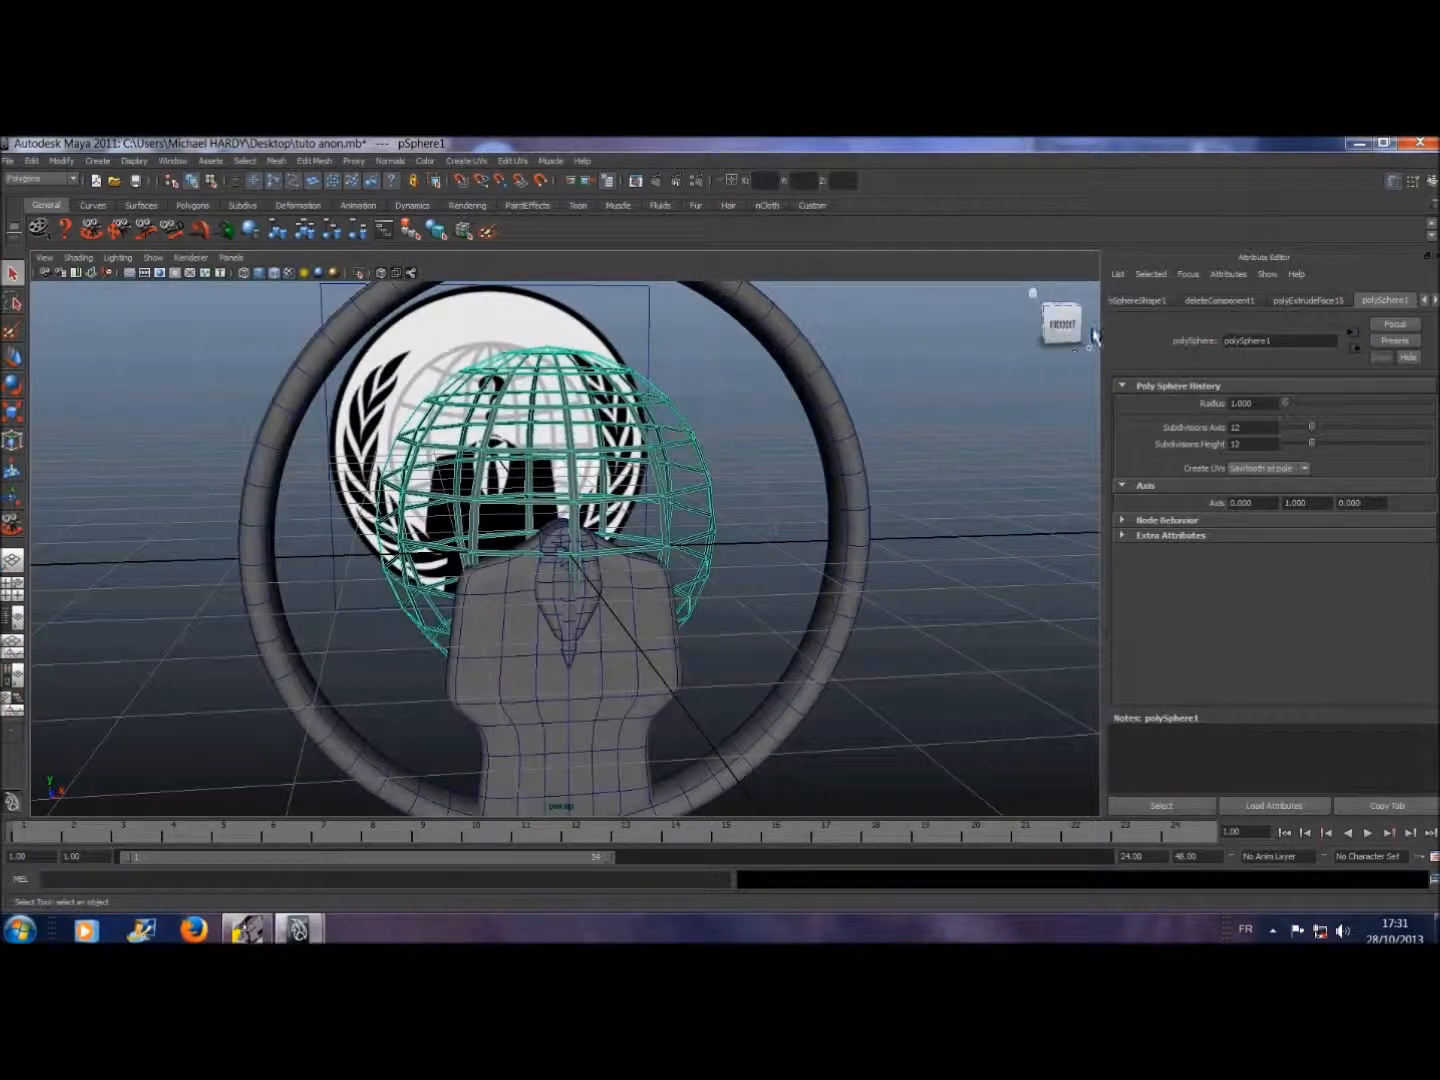
{"action": "left_click", "coordinate": [1081, 327]}
{"action": "left_click", "coordinate": [13, 356]}
{"action": "left_click_drag", "start_coordinate": [533, 551], "coordinate": [663, 546]}
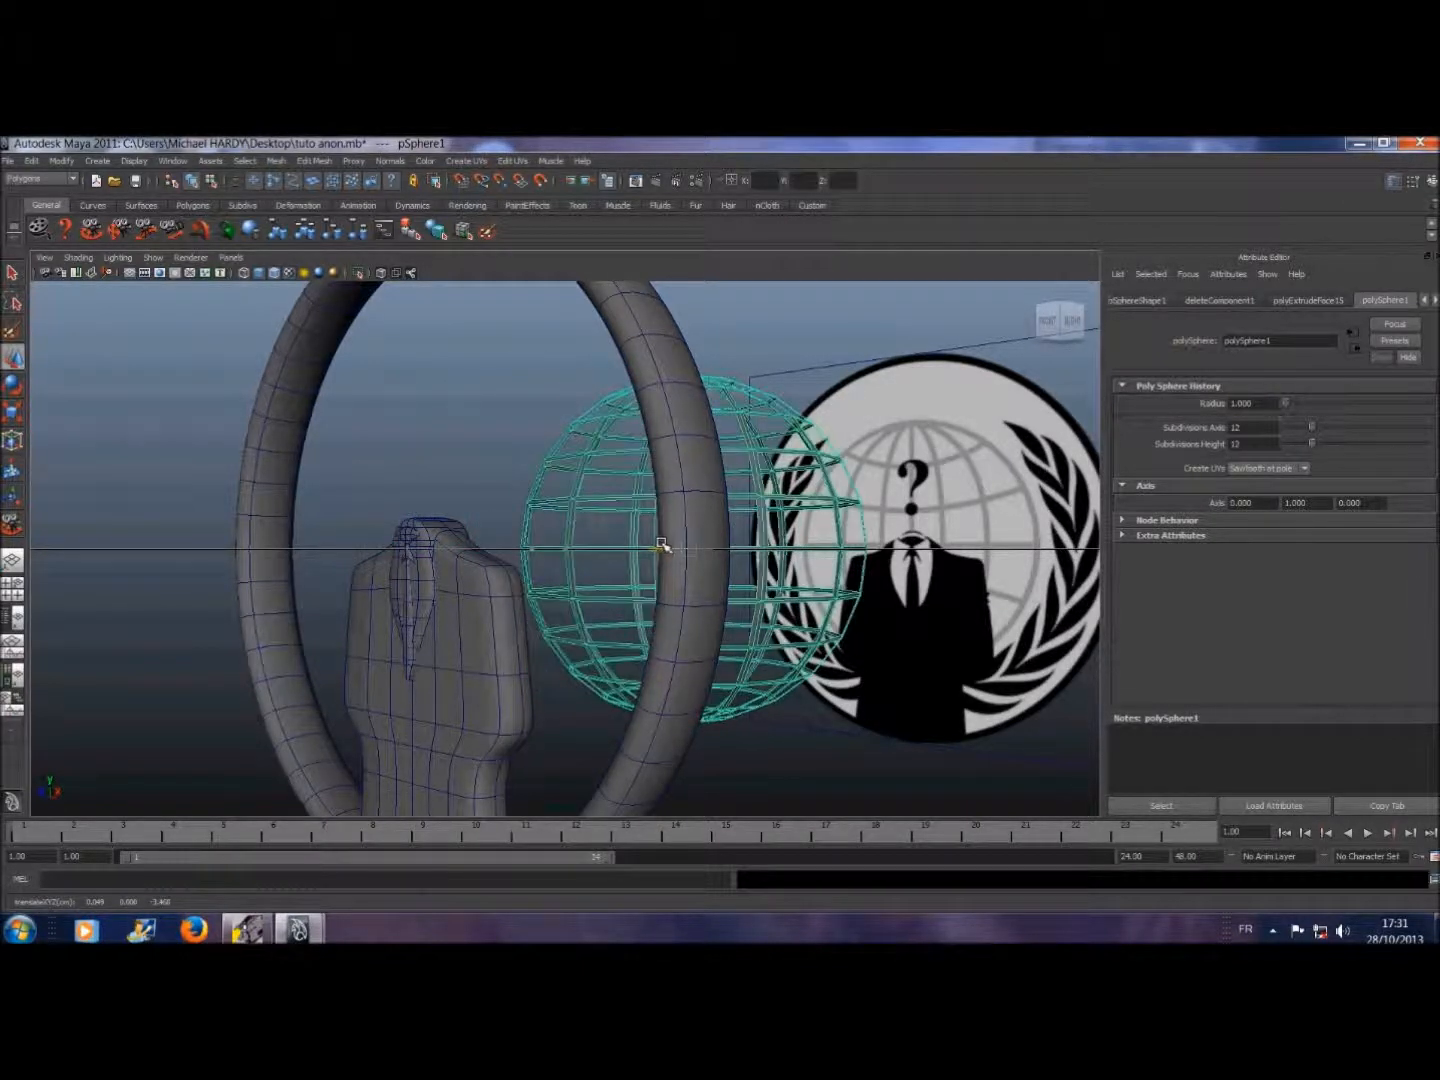
{"action": "left_click", "coordinate": [1088, 322]}
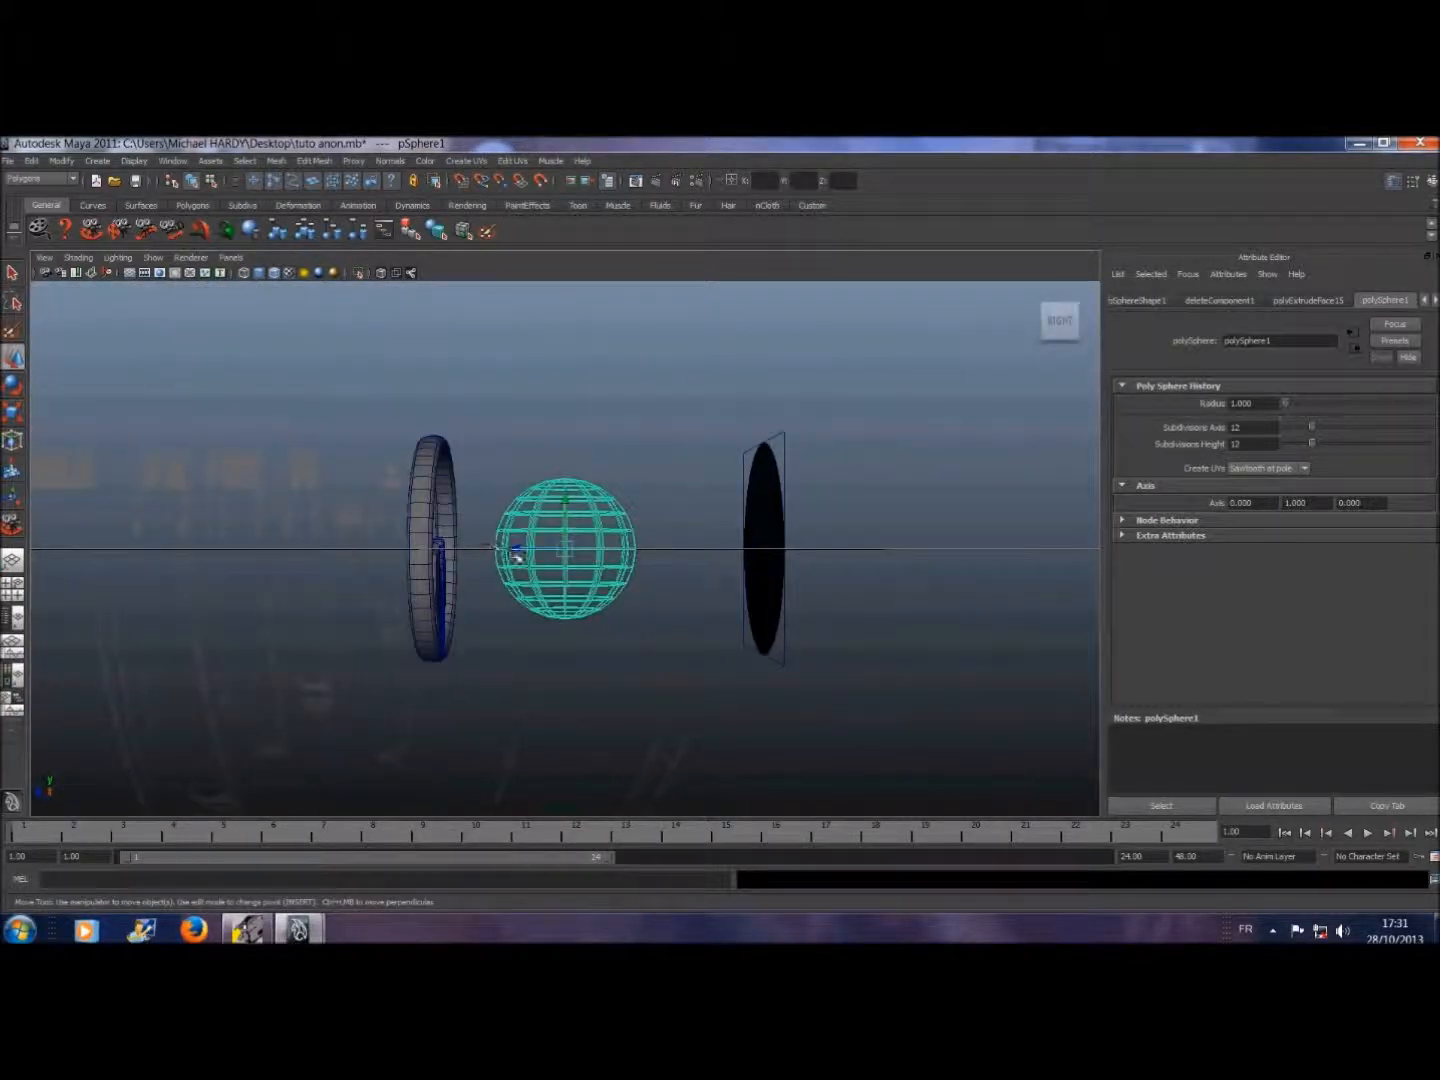
{"action": "left_click_drag", "start_coordinate": [519, 549], "coordinate": [540, 553]}
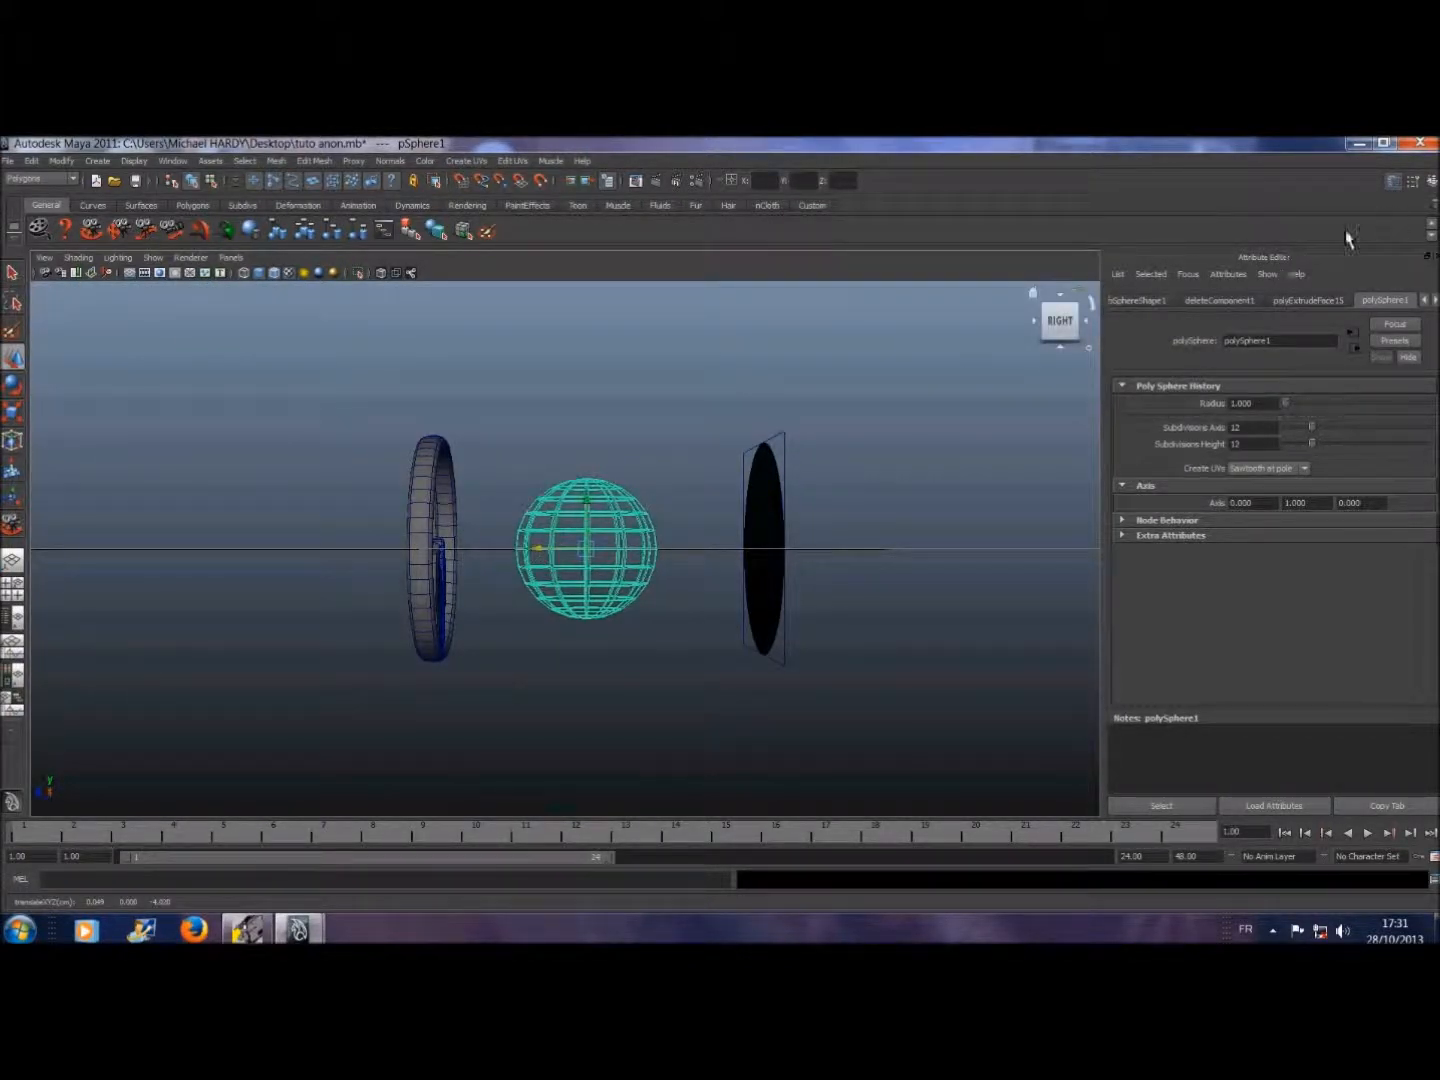
- Set the sphere's Translate X to 0 and Translate Z to -4, and restore the home perspective view
{"action": "left_click", "coordinate": [1160, 303]}
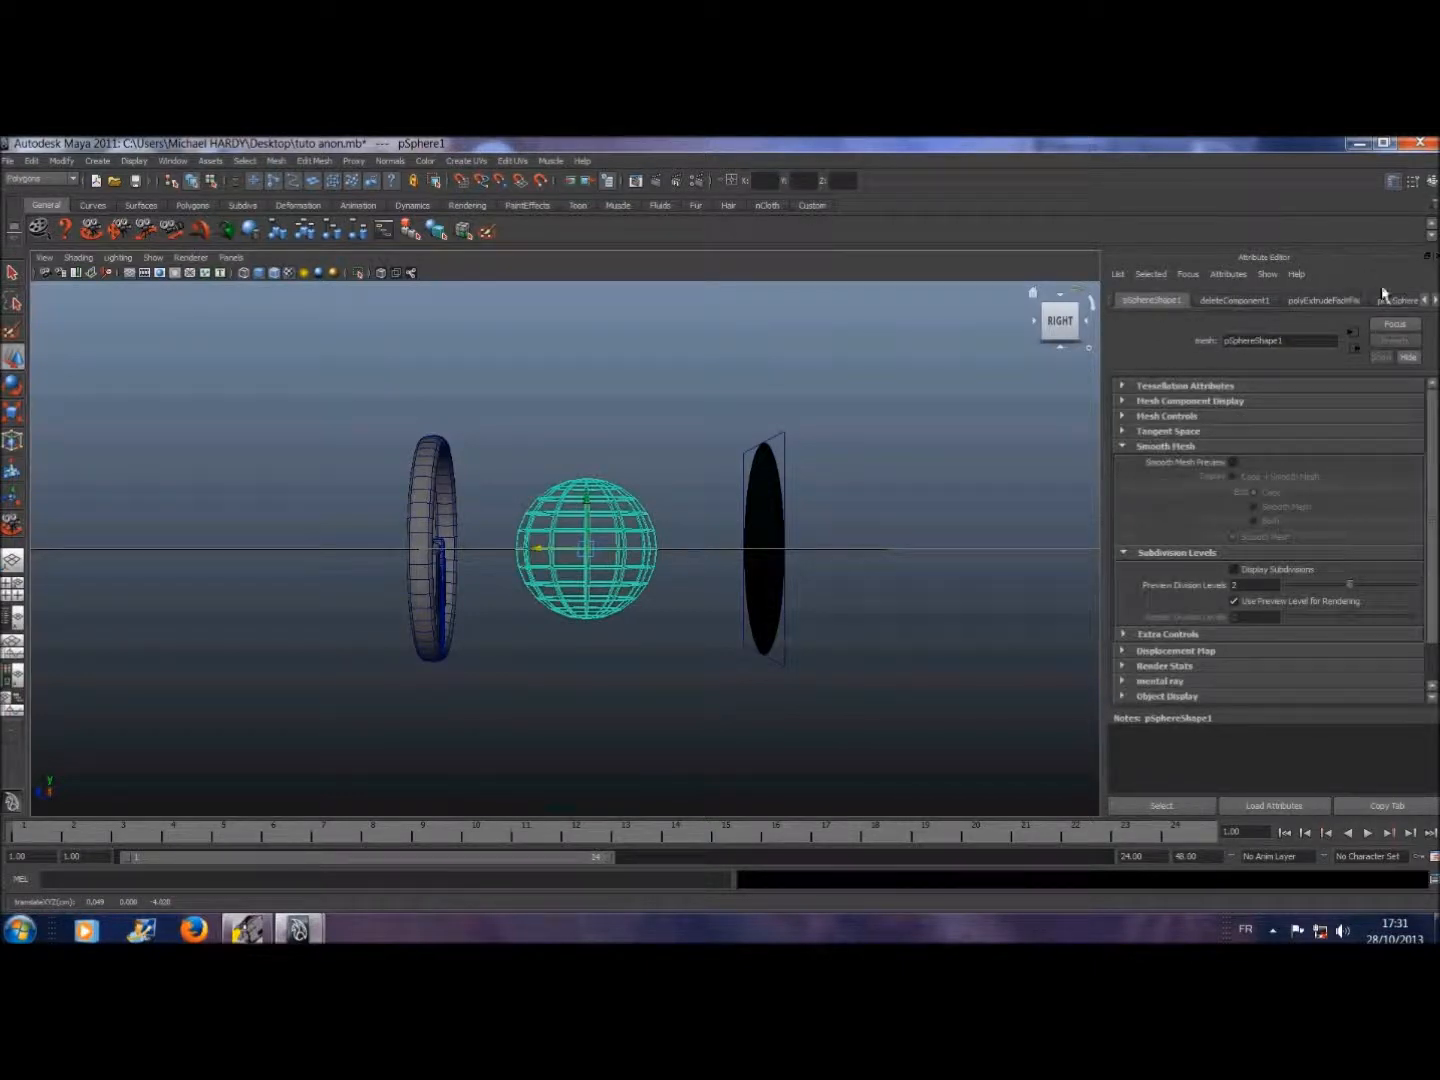
{"action": "left_click", "coordinate": [1425, 301]}
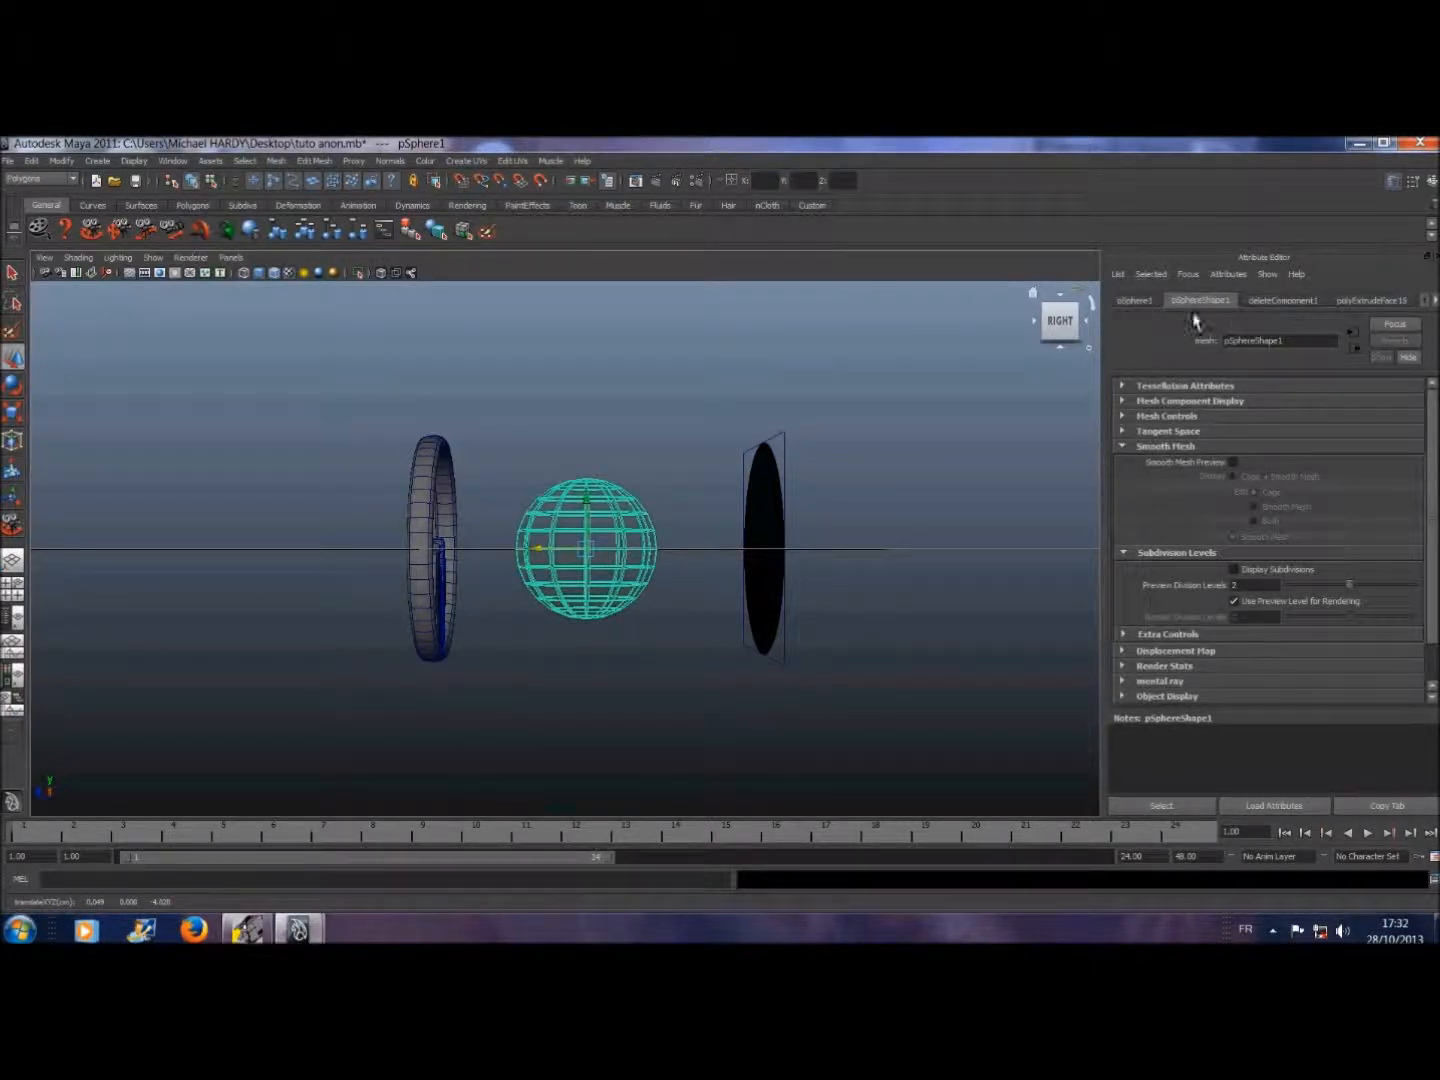
{"action": "left_click", "coordinate": [1136, 302]}
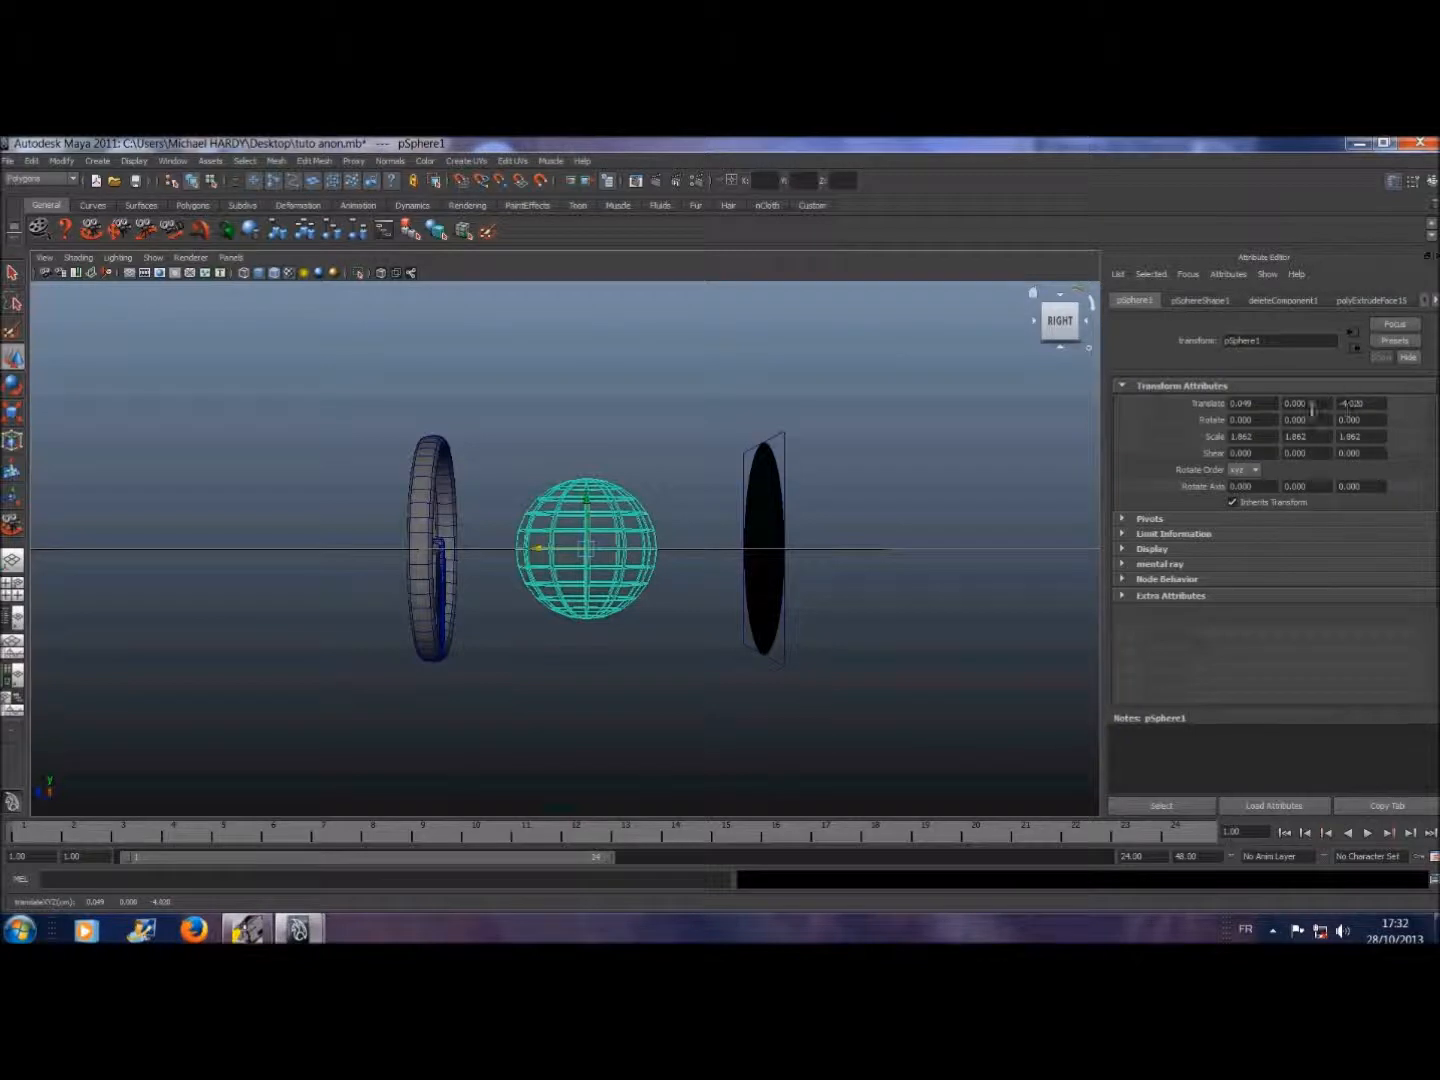
{"action": "left_click", "coordinate": [1249, 404]}
{"action": "left_click", "coordinate": [1170, 742]}
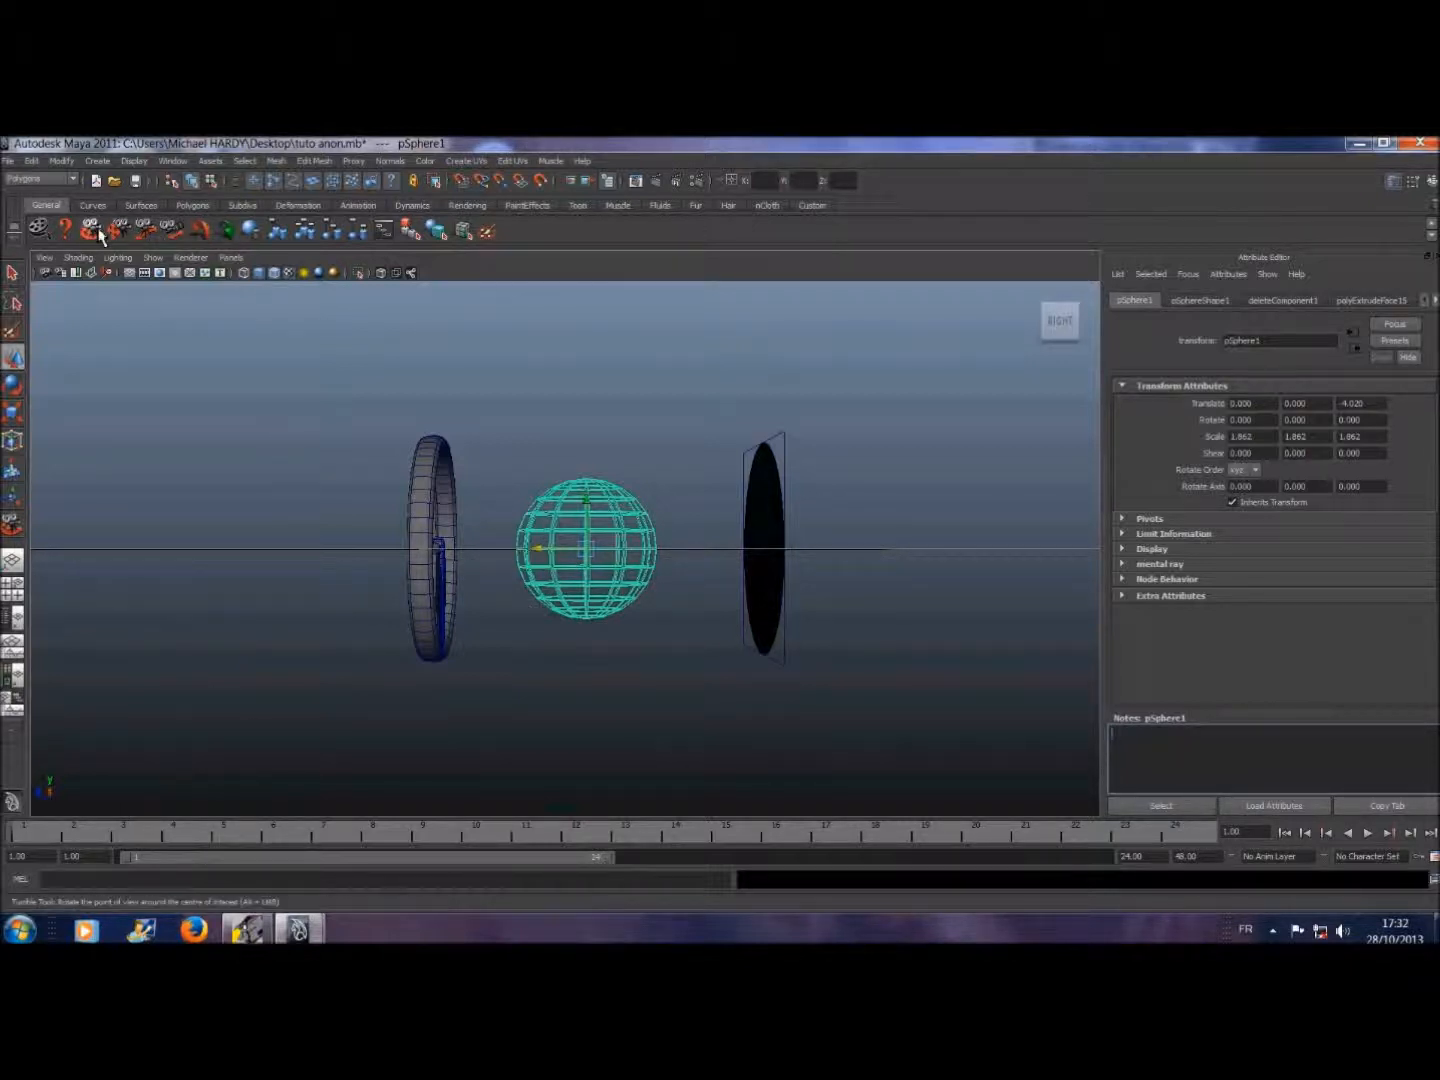
{"action": "left_click_drag", "start_coordinate": [145, 399], "coordinate": [337, 402], "text": "alt"}
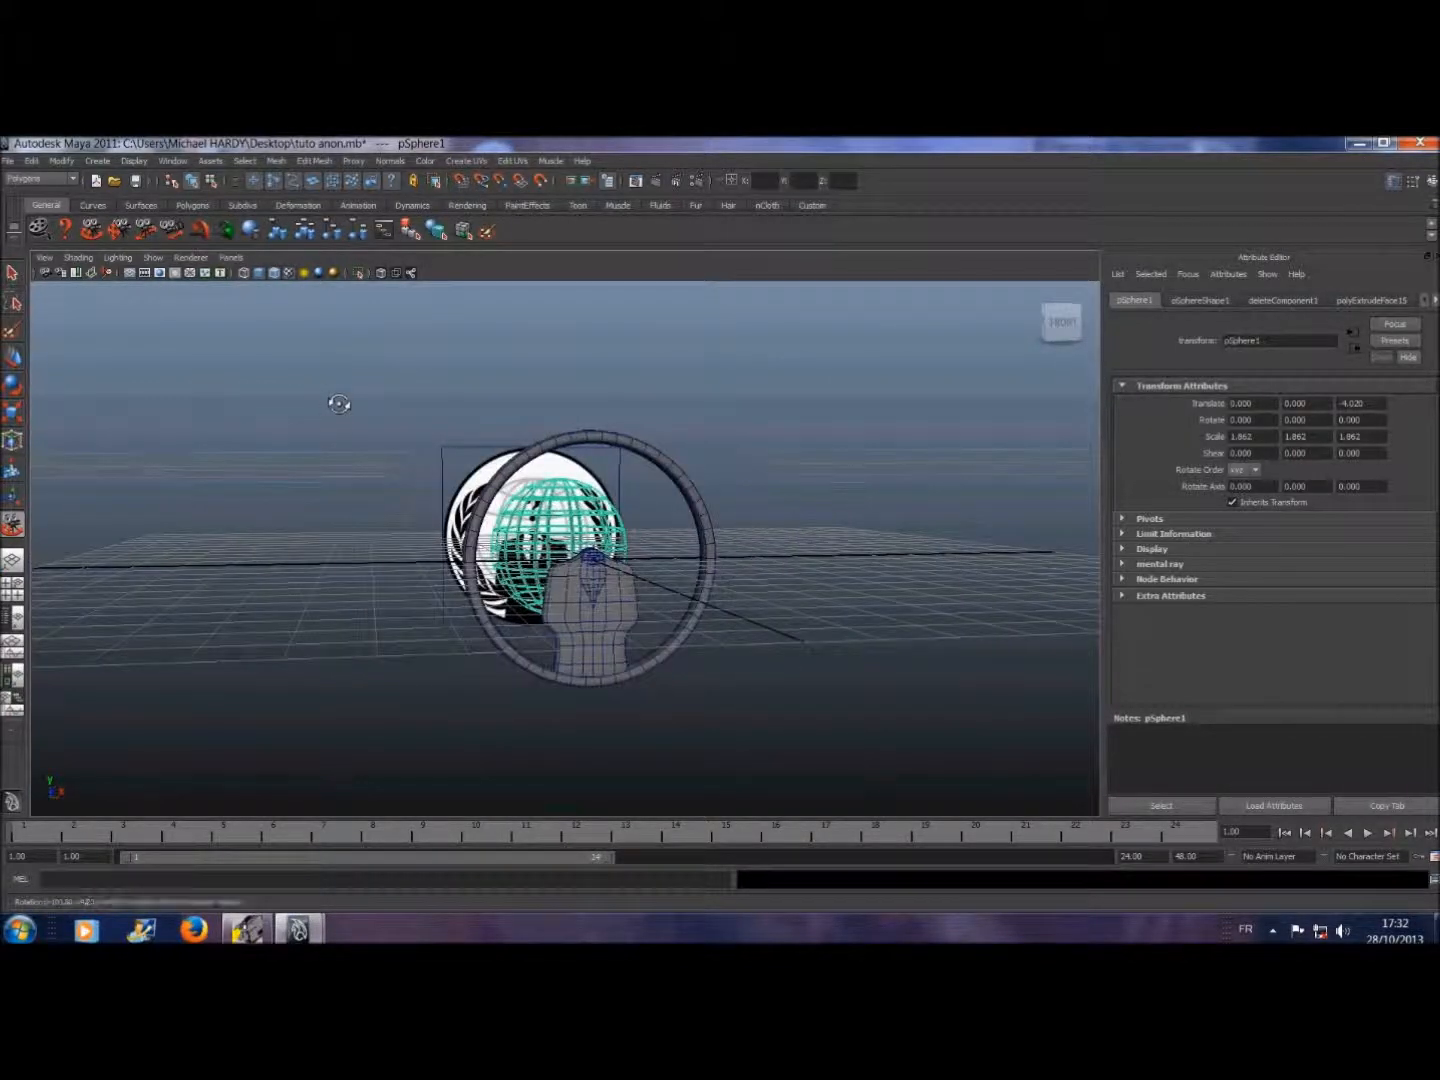
{"action": "left_click", "coordinate": [12, 272]}
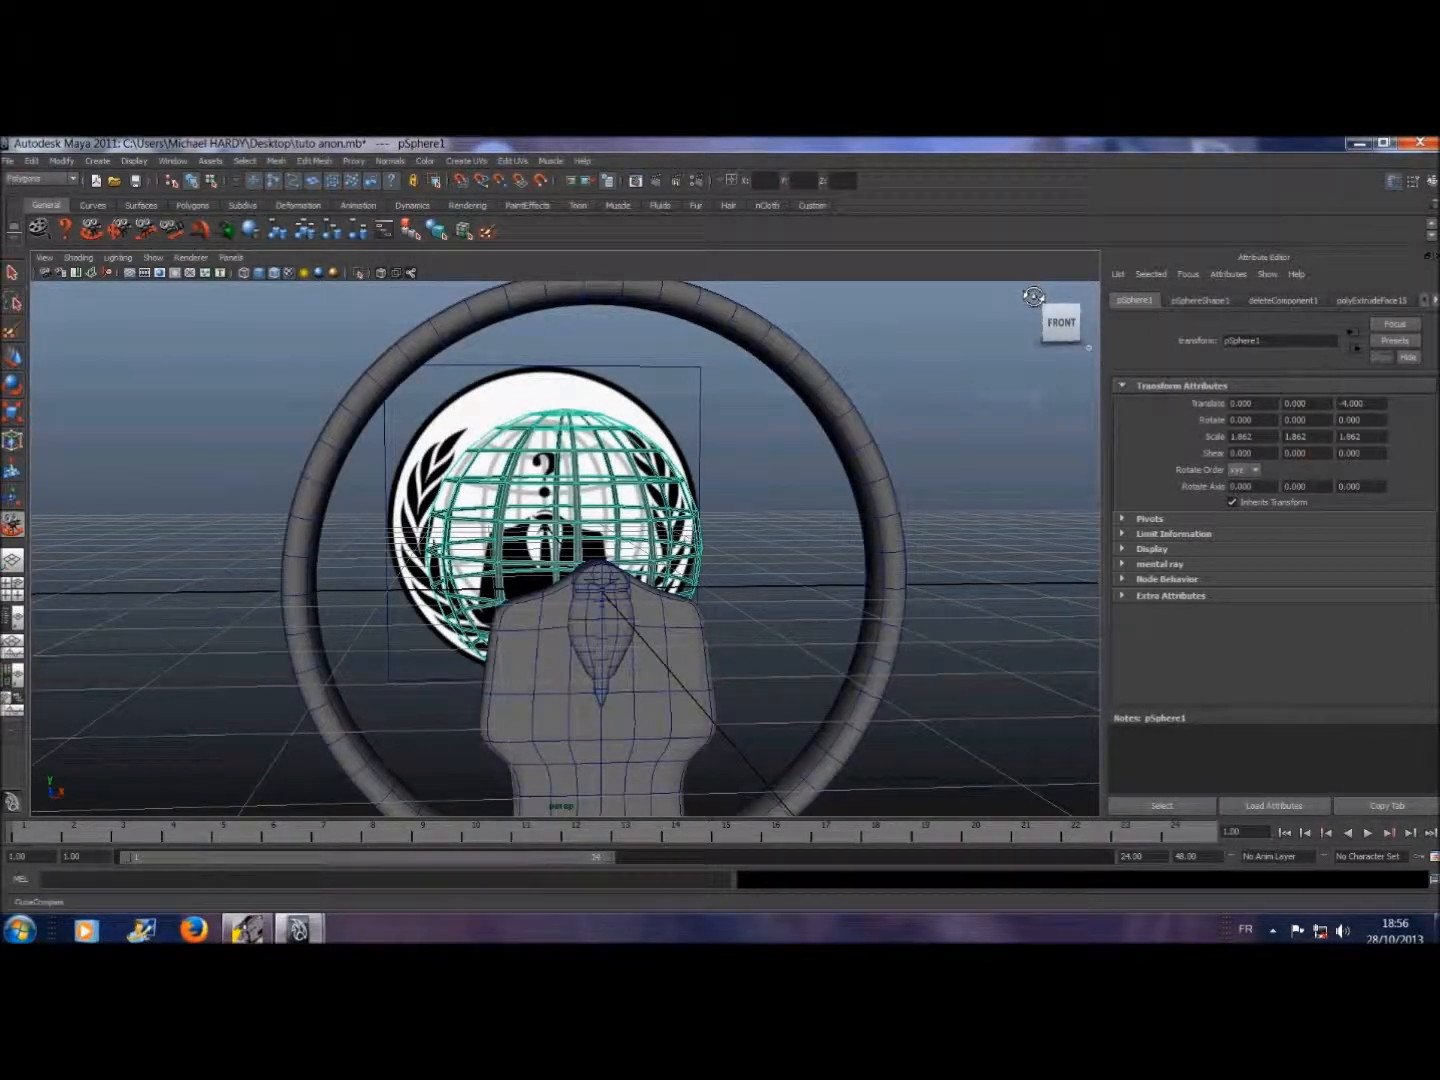
{"action": "left_click", "coordinate": [1037, 300]}
{"action": "scroll", "coordinate": [378, 542], "scroll_direction": "up", "scroll_amount": 3}
{"action": "scroll", "coordinate": [380, 545], "scroll_direction": "up", "scroll_amount": 2}
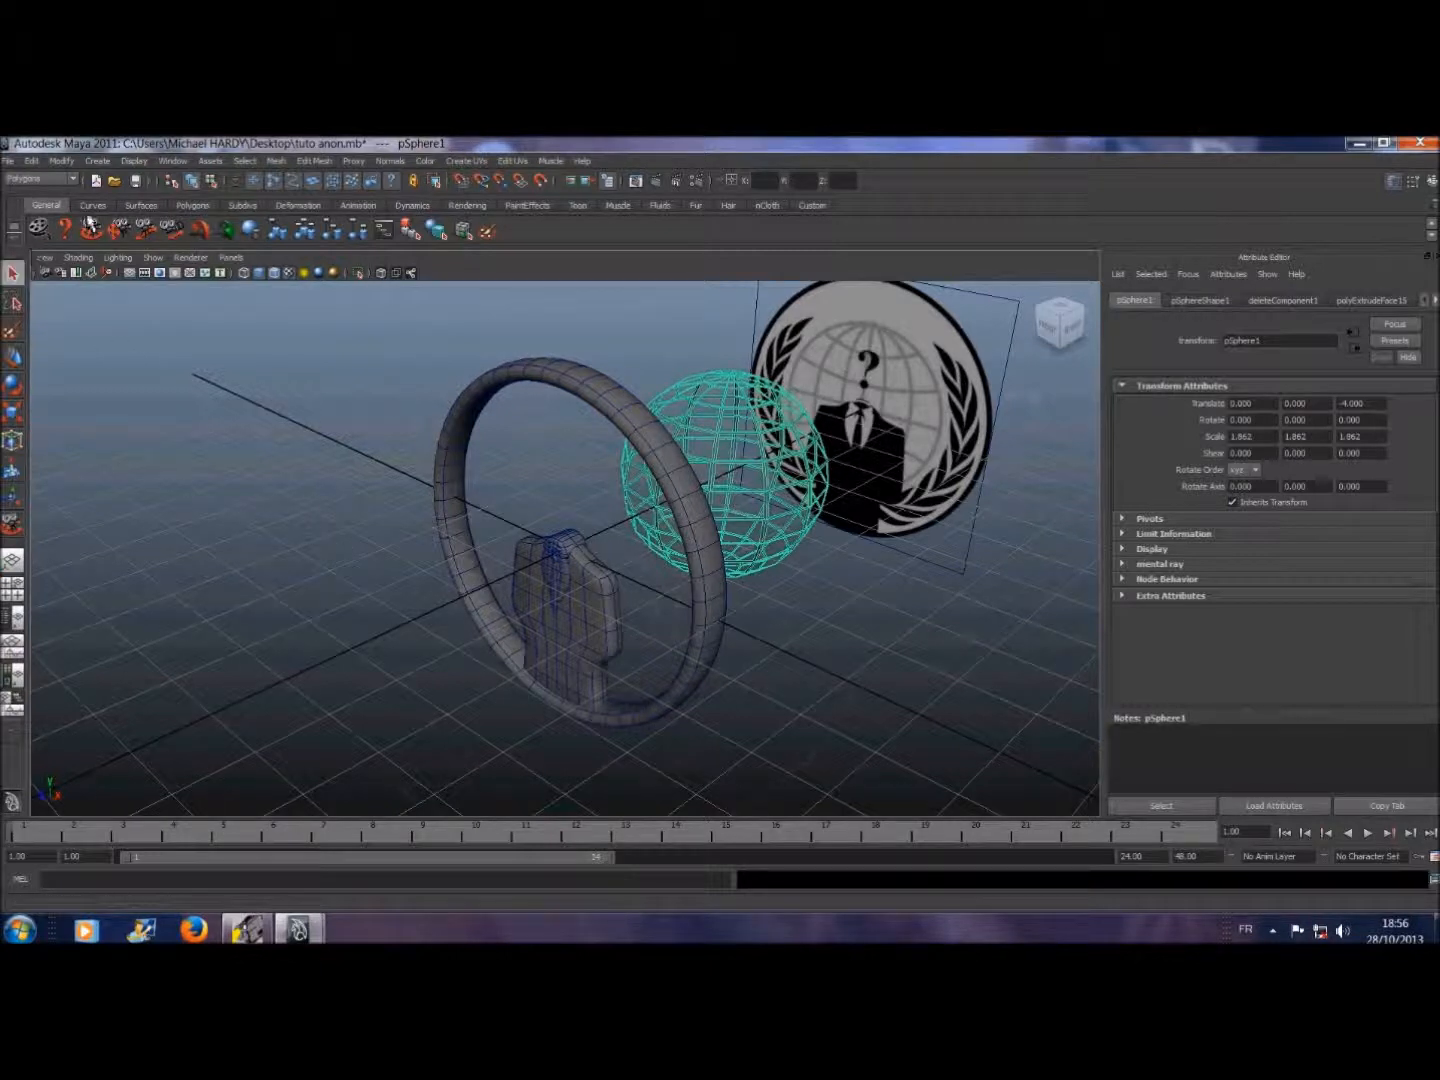
- Create a new polygon sphere on the grid in front of the ring
{"action": "left_click", "coordinate": [190, 205]}
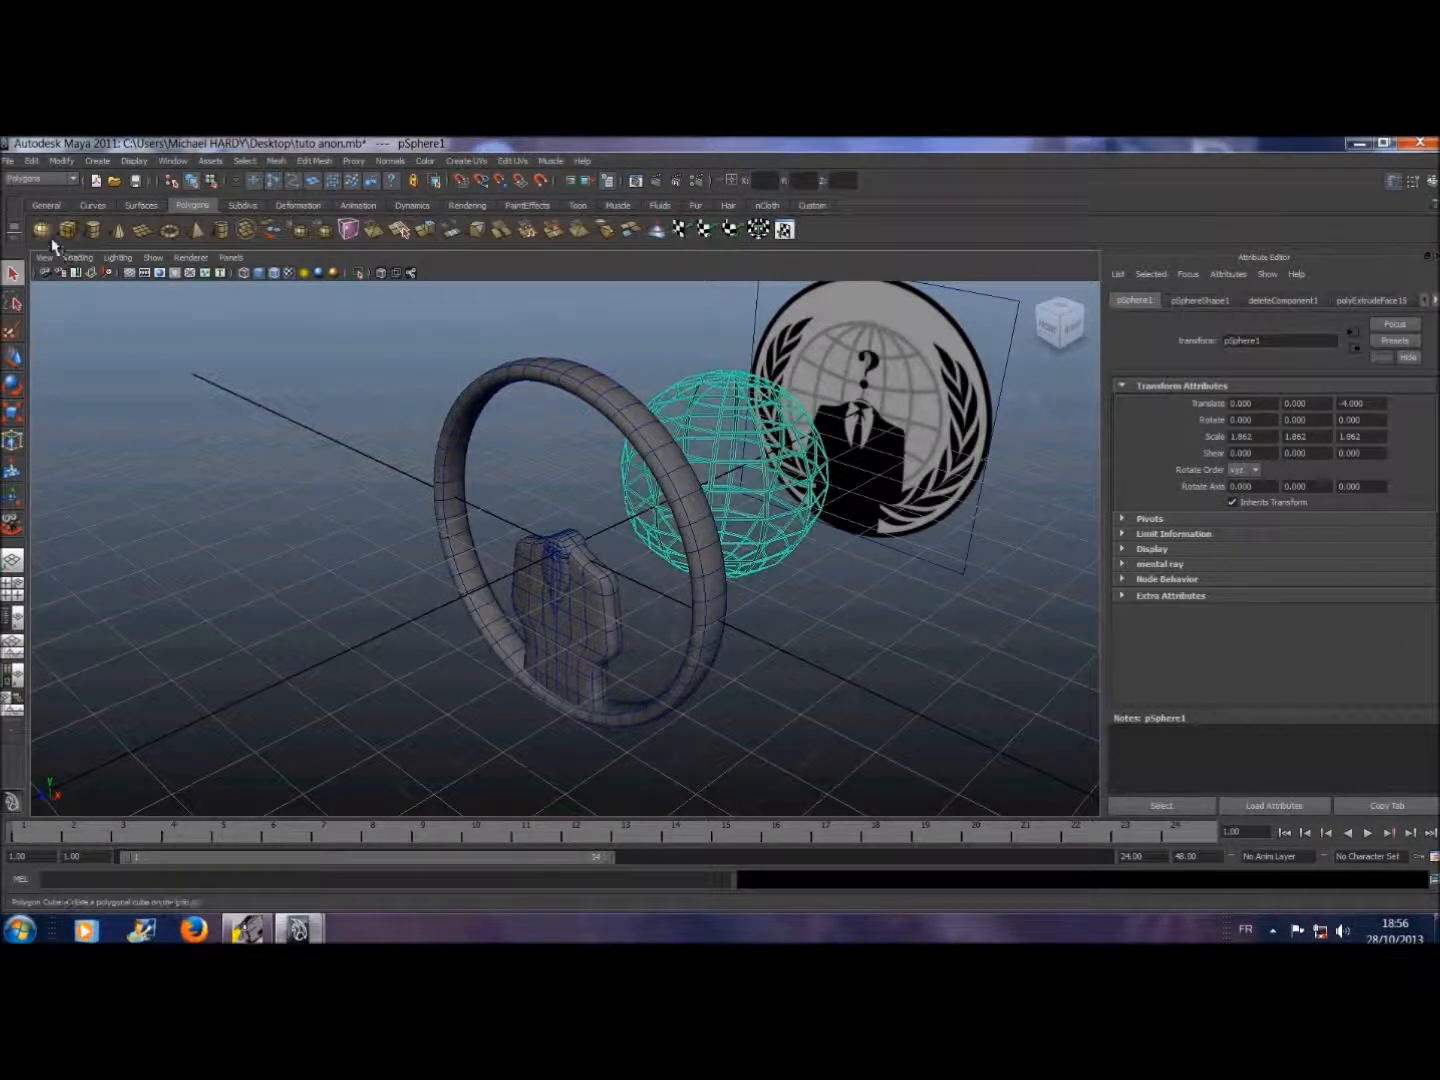
{"action": "left_click", "coordinate": [40, 229]}
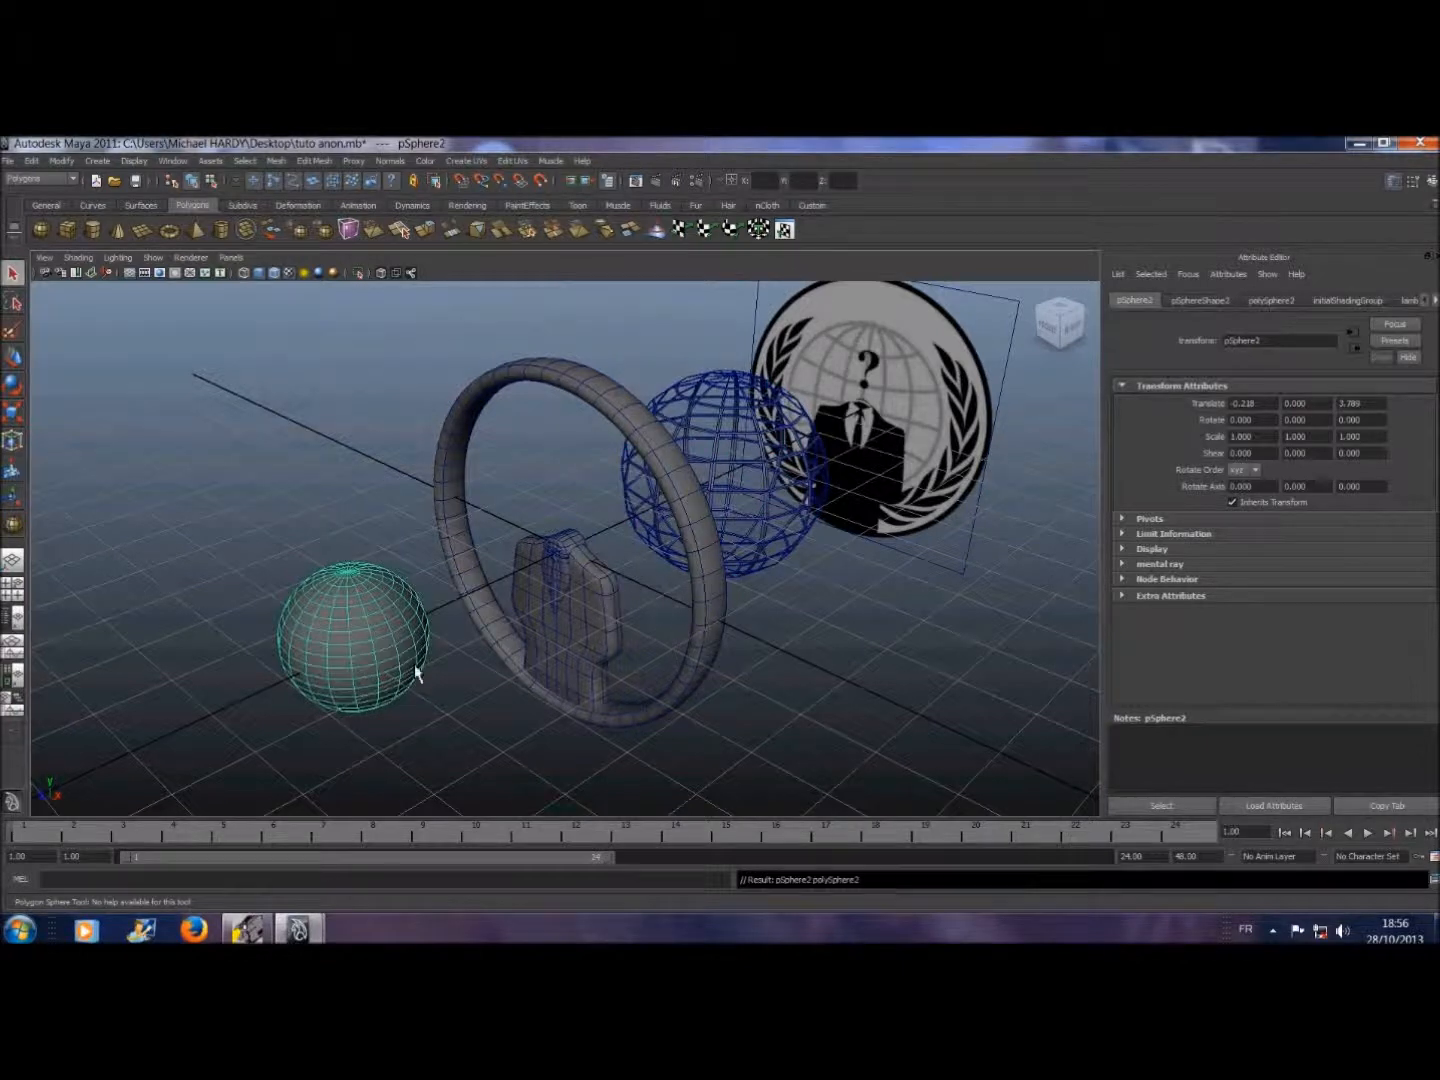
{"action": "key", "text": "q"}
- Centre the new sphere at the origin by setting its Translate X and Translate Z to 0
{"action": "left_click", "coordinate": [17, 362]}
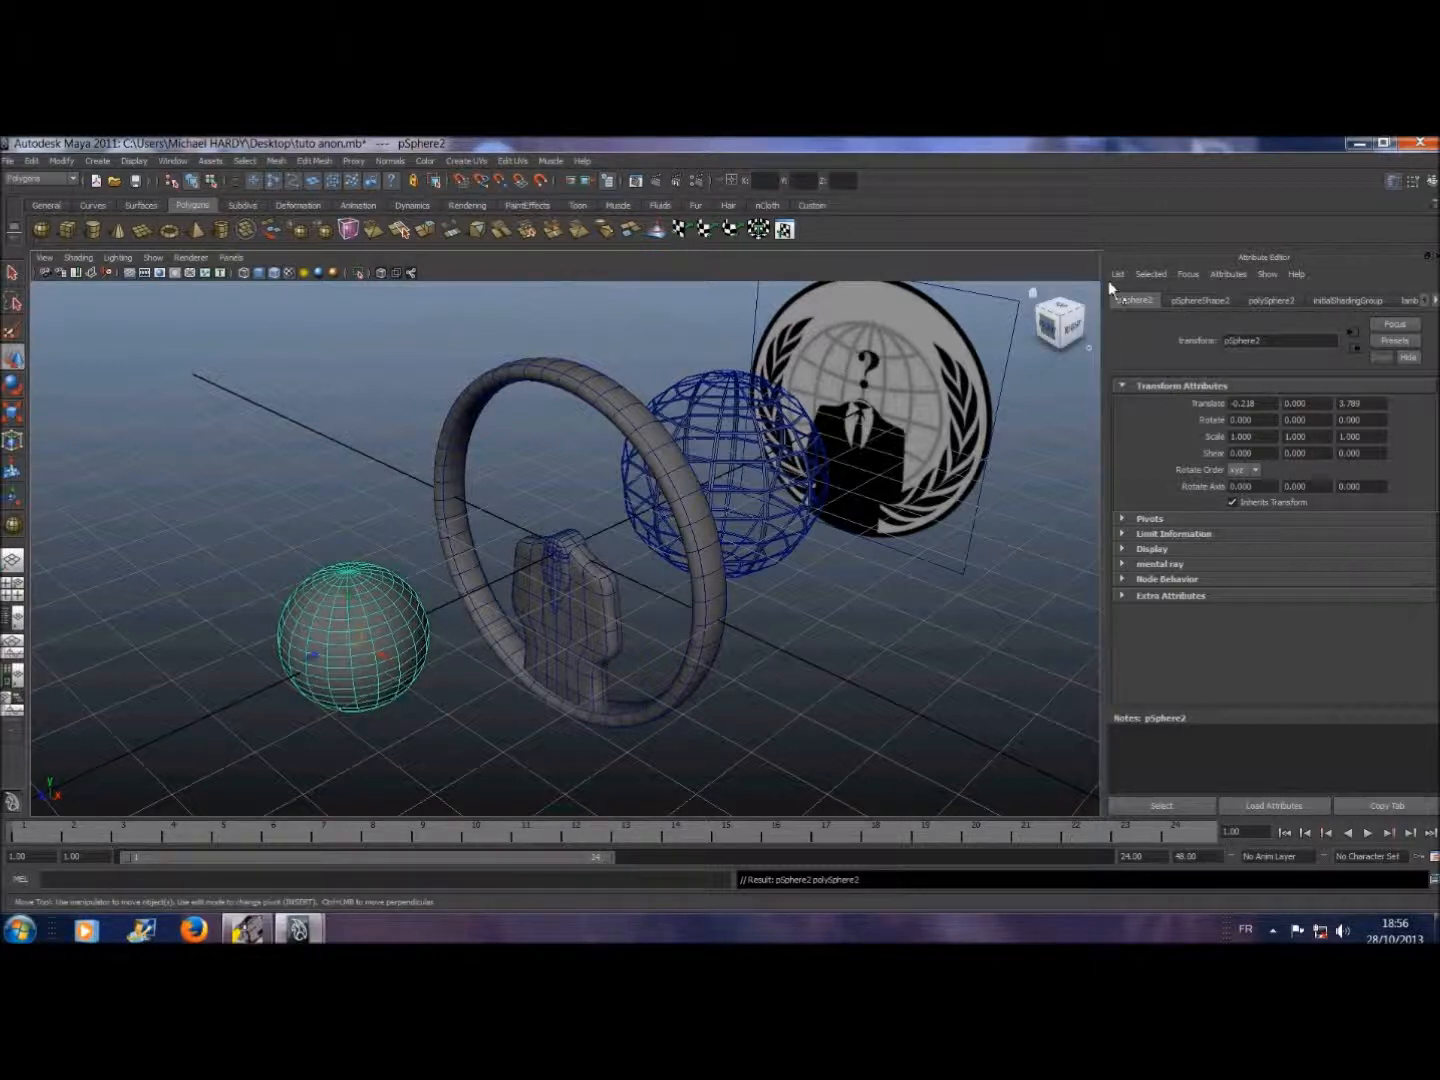
{"action": "left_click", "coordinate": [1253, 402]}
{"action": "type", "text": "0"}
{"action": "left_click", "coordinate": [1345, 403]}
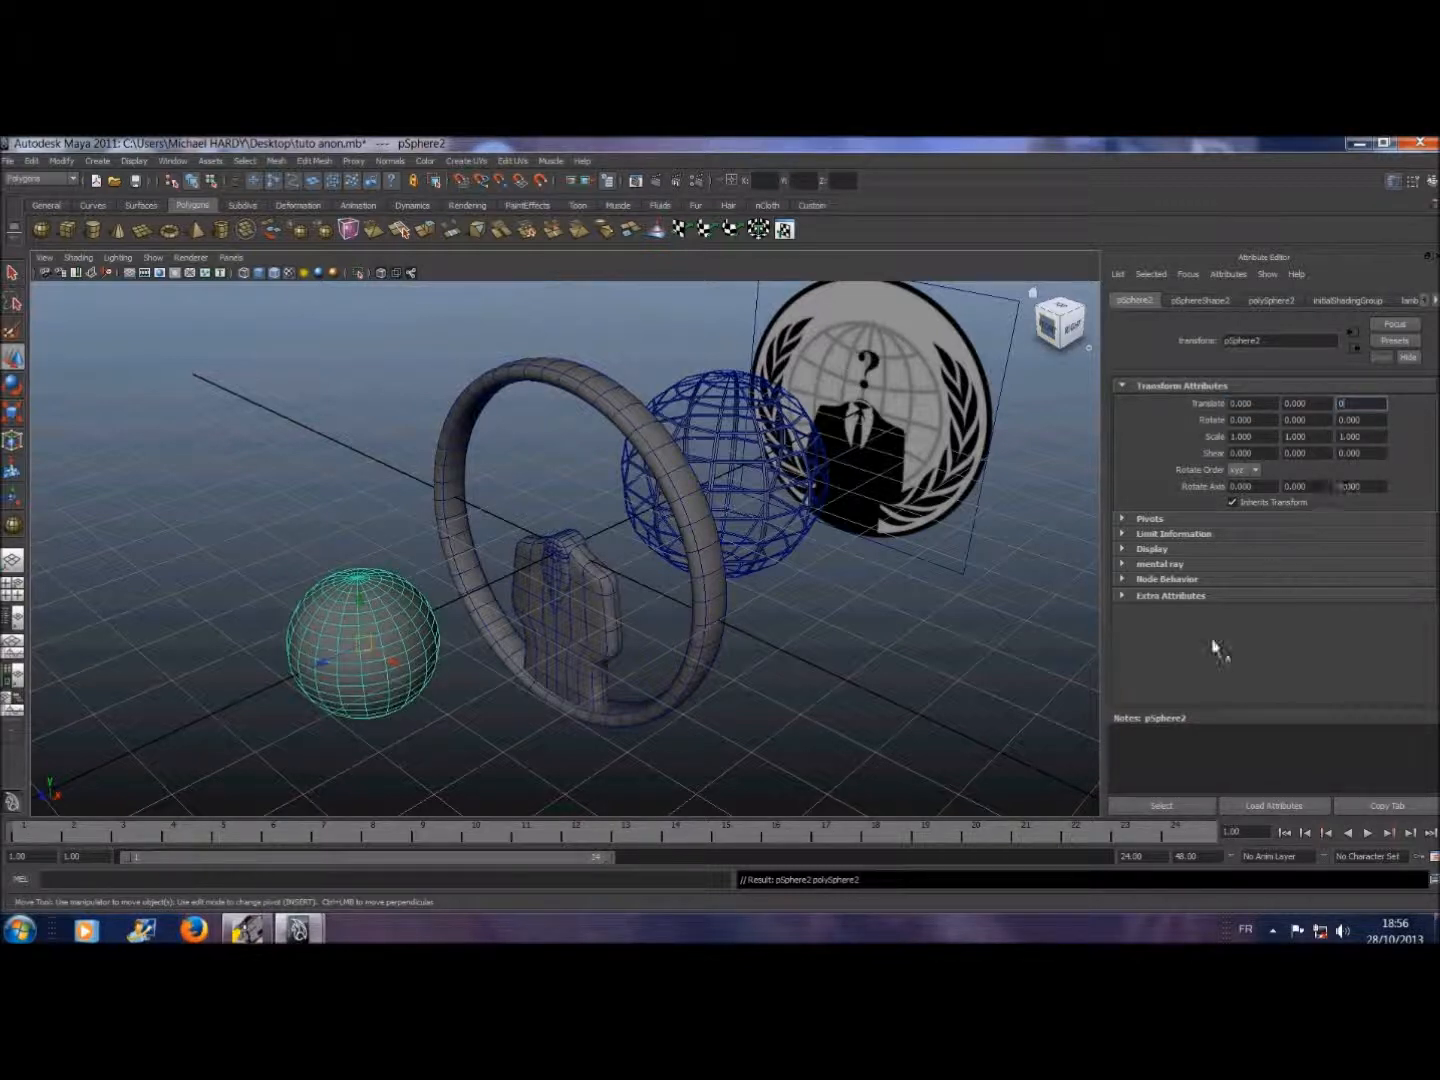
{"action": "left_click", "coordinate": [1226, 735]}
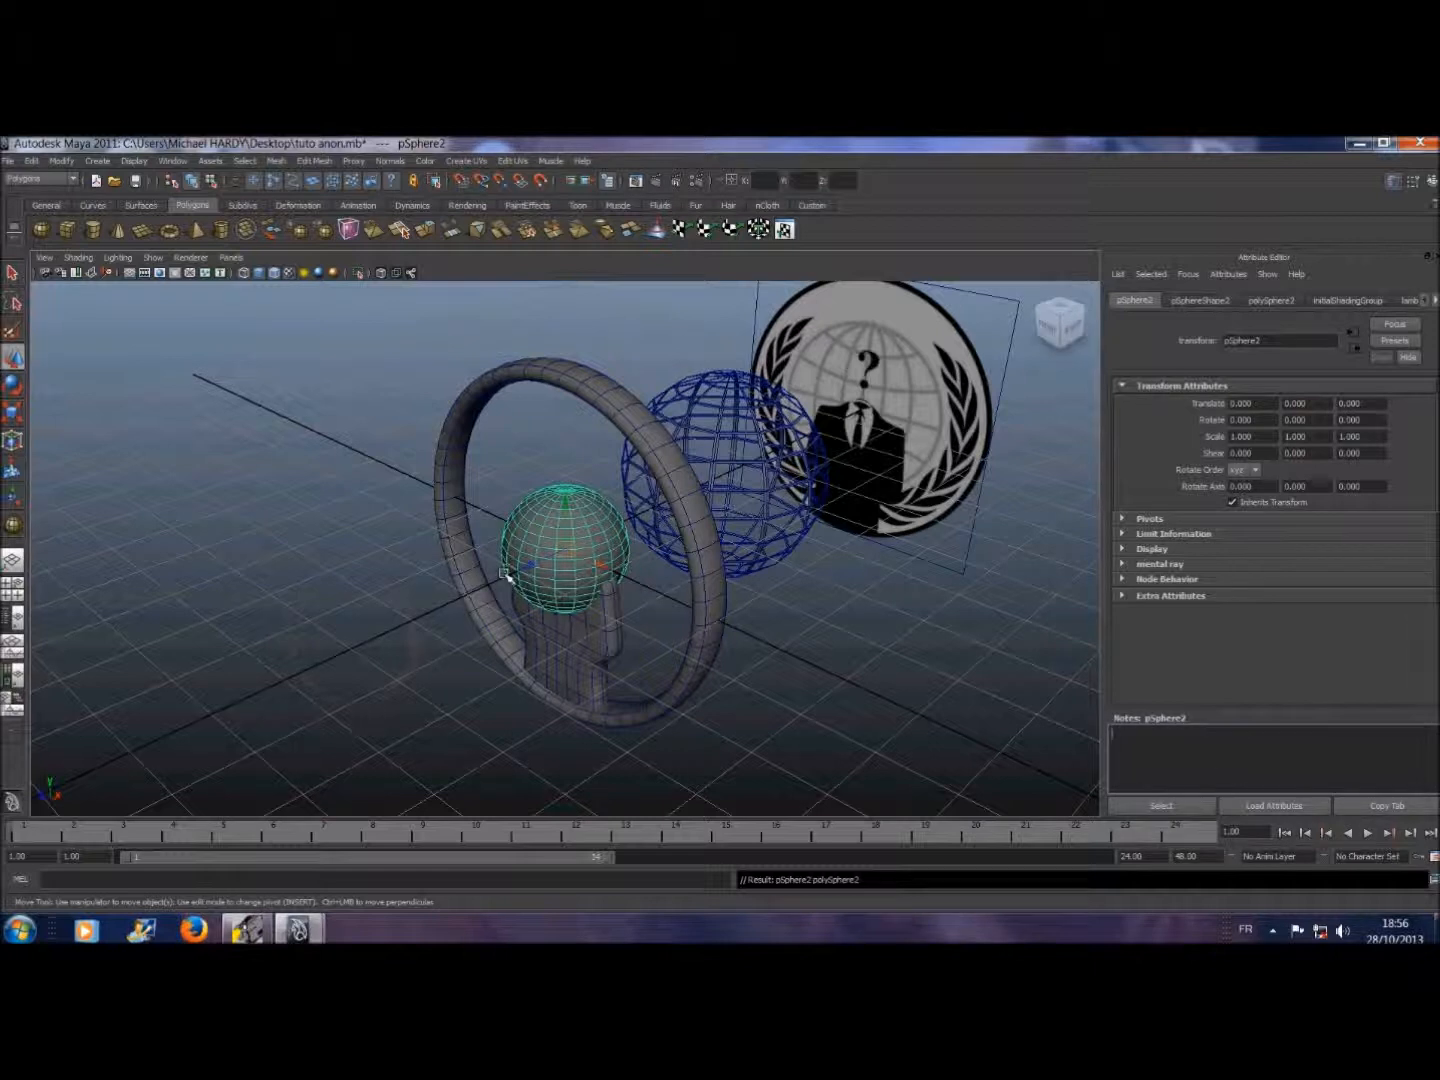
- Move the sphere back along Z into the wireframe globe and set its Translate Z to -4
{"action": "left_click_drag", "start_coordinate": [528, 568], "coordinate": [714, 512]}
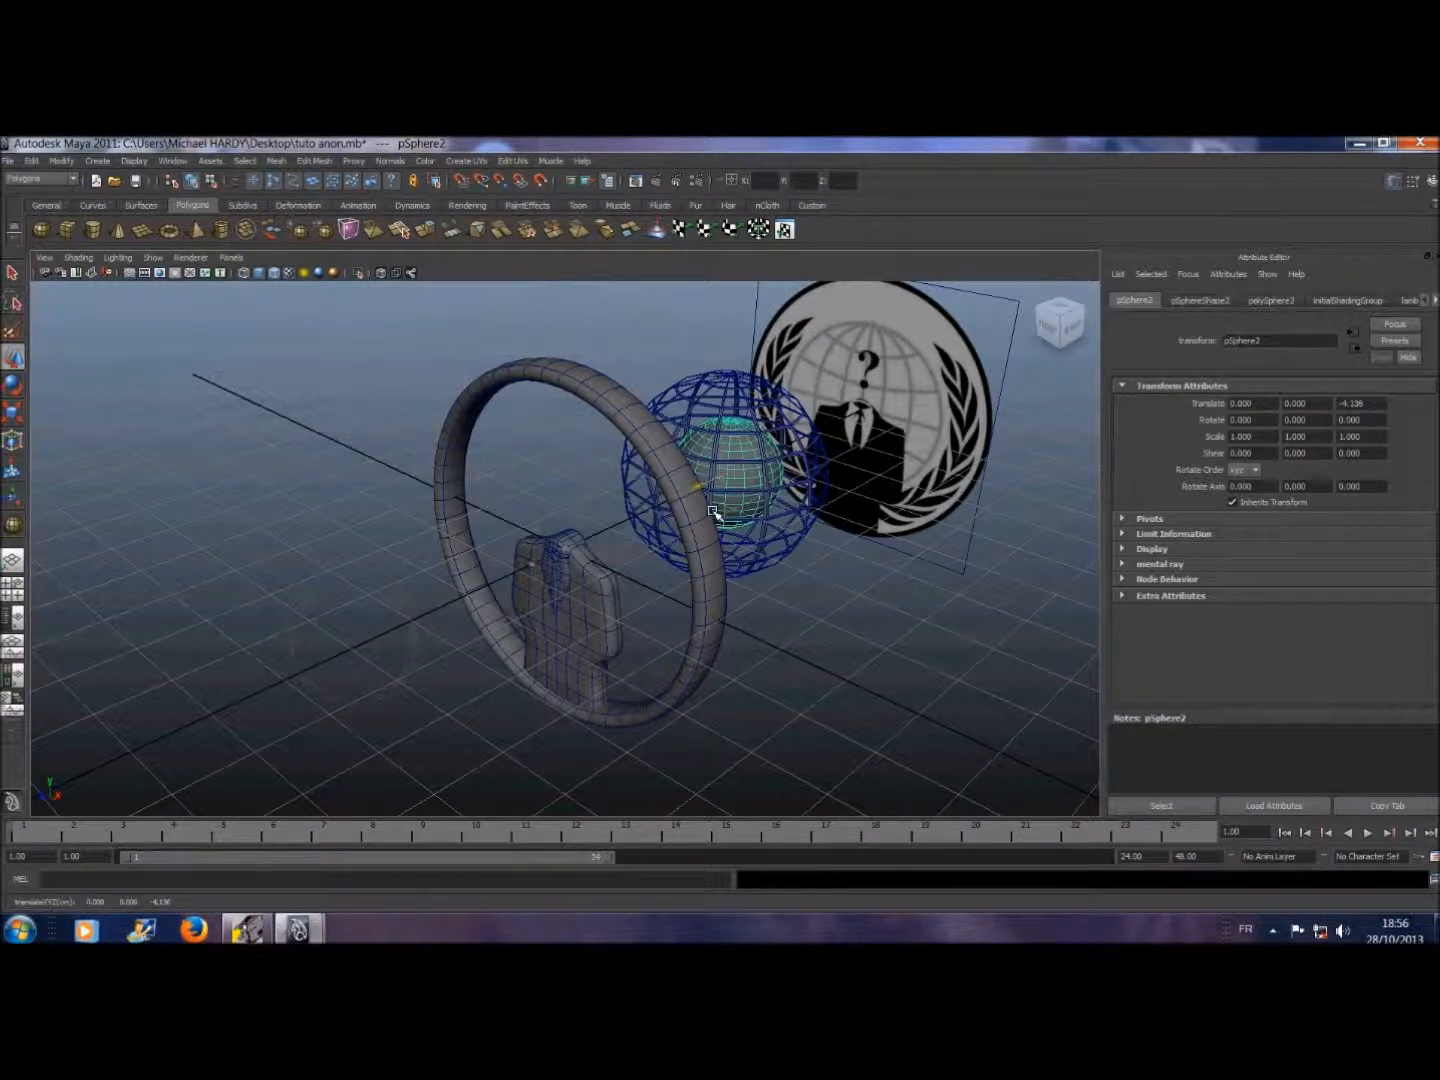
{"action": "left_click", "coordinate": [1367, 402]}
{"action": "left_click", "coordinate": [1180, 785]}
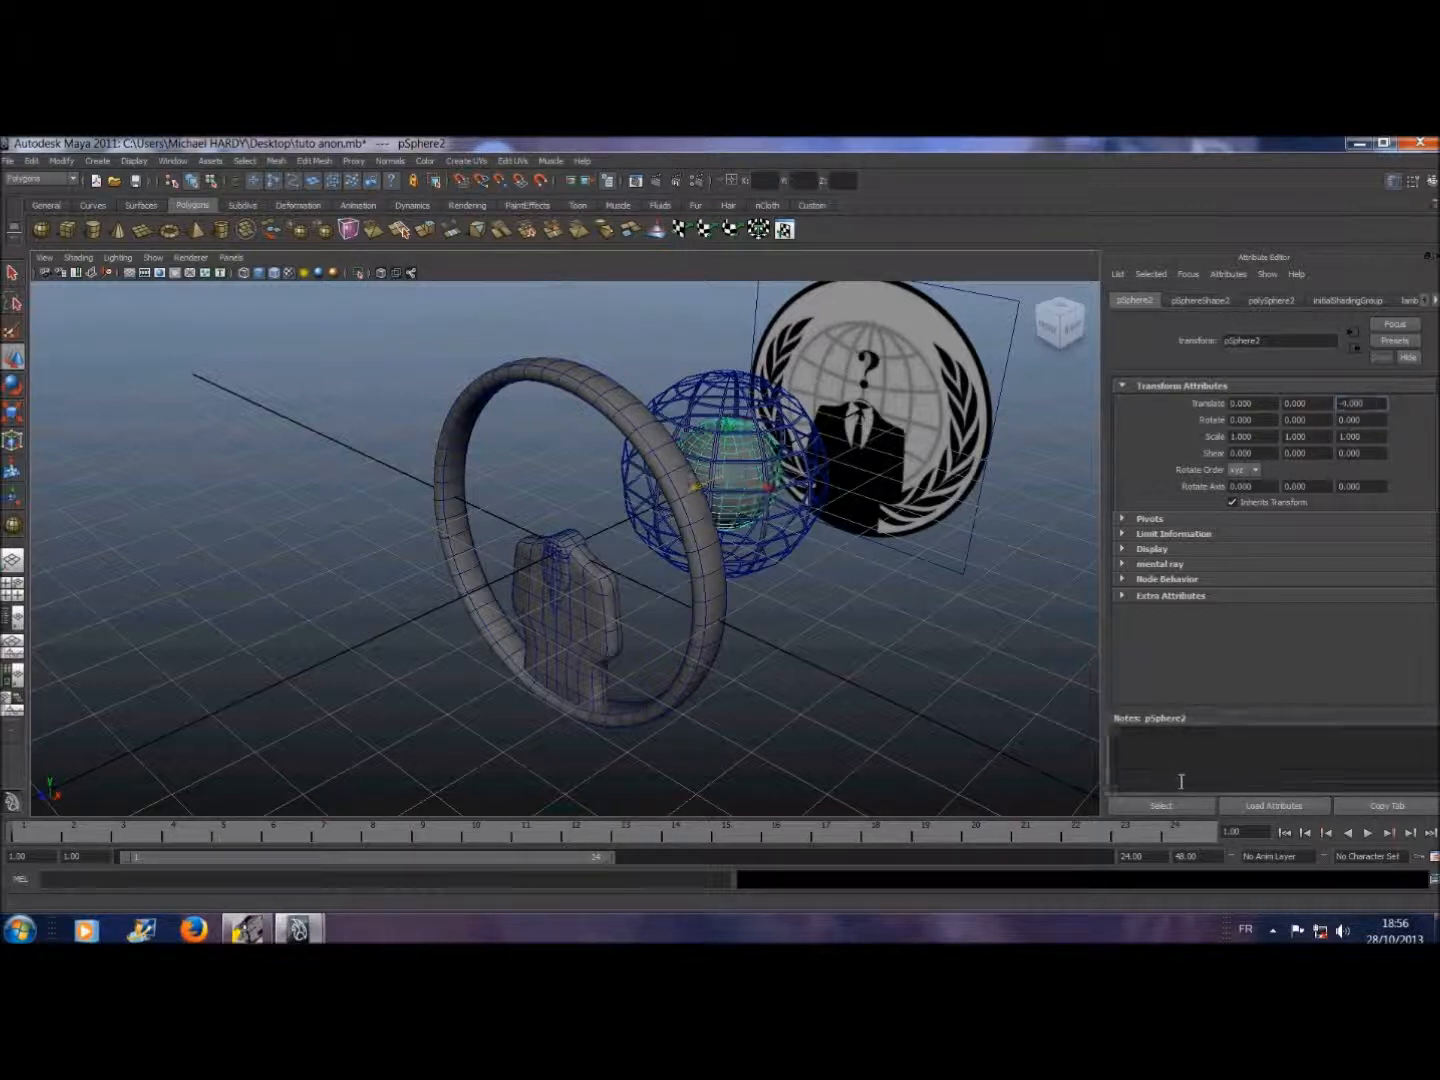
- In the front view, scale the inner sphere uniformly to about 1.66 so that it nearly fills the wireframe globe
{"action": "left_click", "coordinate": [1050, 330]}
{"action": "left_click", "coordinate": [1053, 333]}
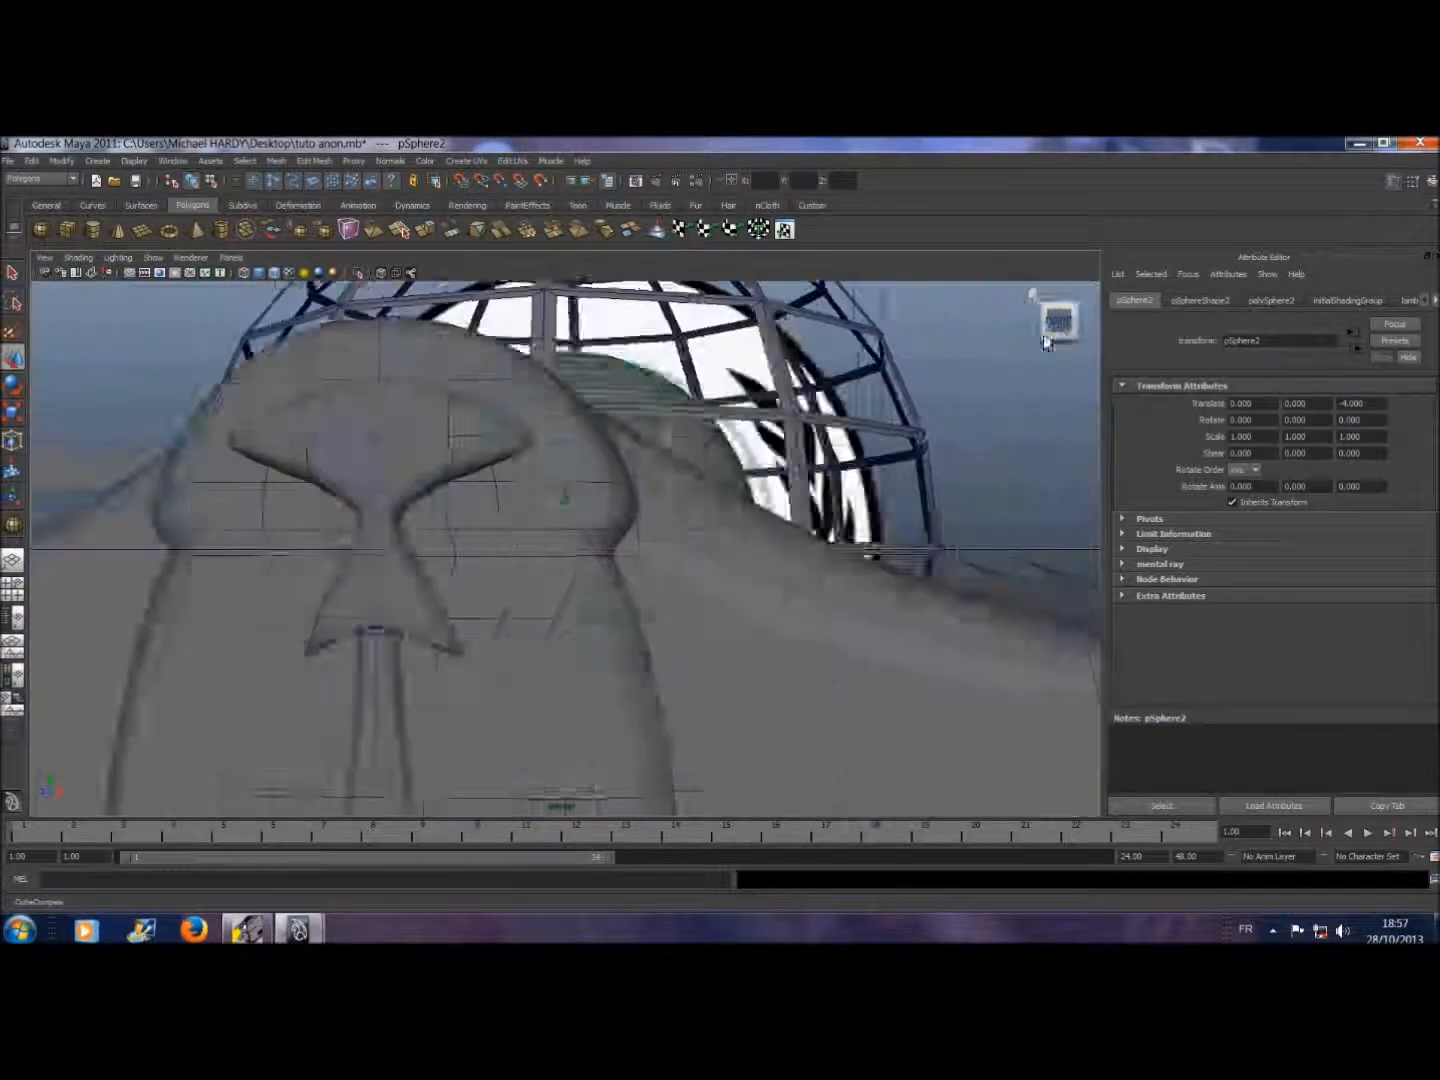
{"action": "scroll", "coordinate": [539, 540], "scroll_direction": "down", "scroll_amount": 10}
{"action": "scroll", "coordinate": [537, 539], "scroll_direction": "up", "scroll_amount": 7}
{"action": "scroll", "coordinate": [536, 538], "scroll_direction": "down", "scroll_amount": 3}
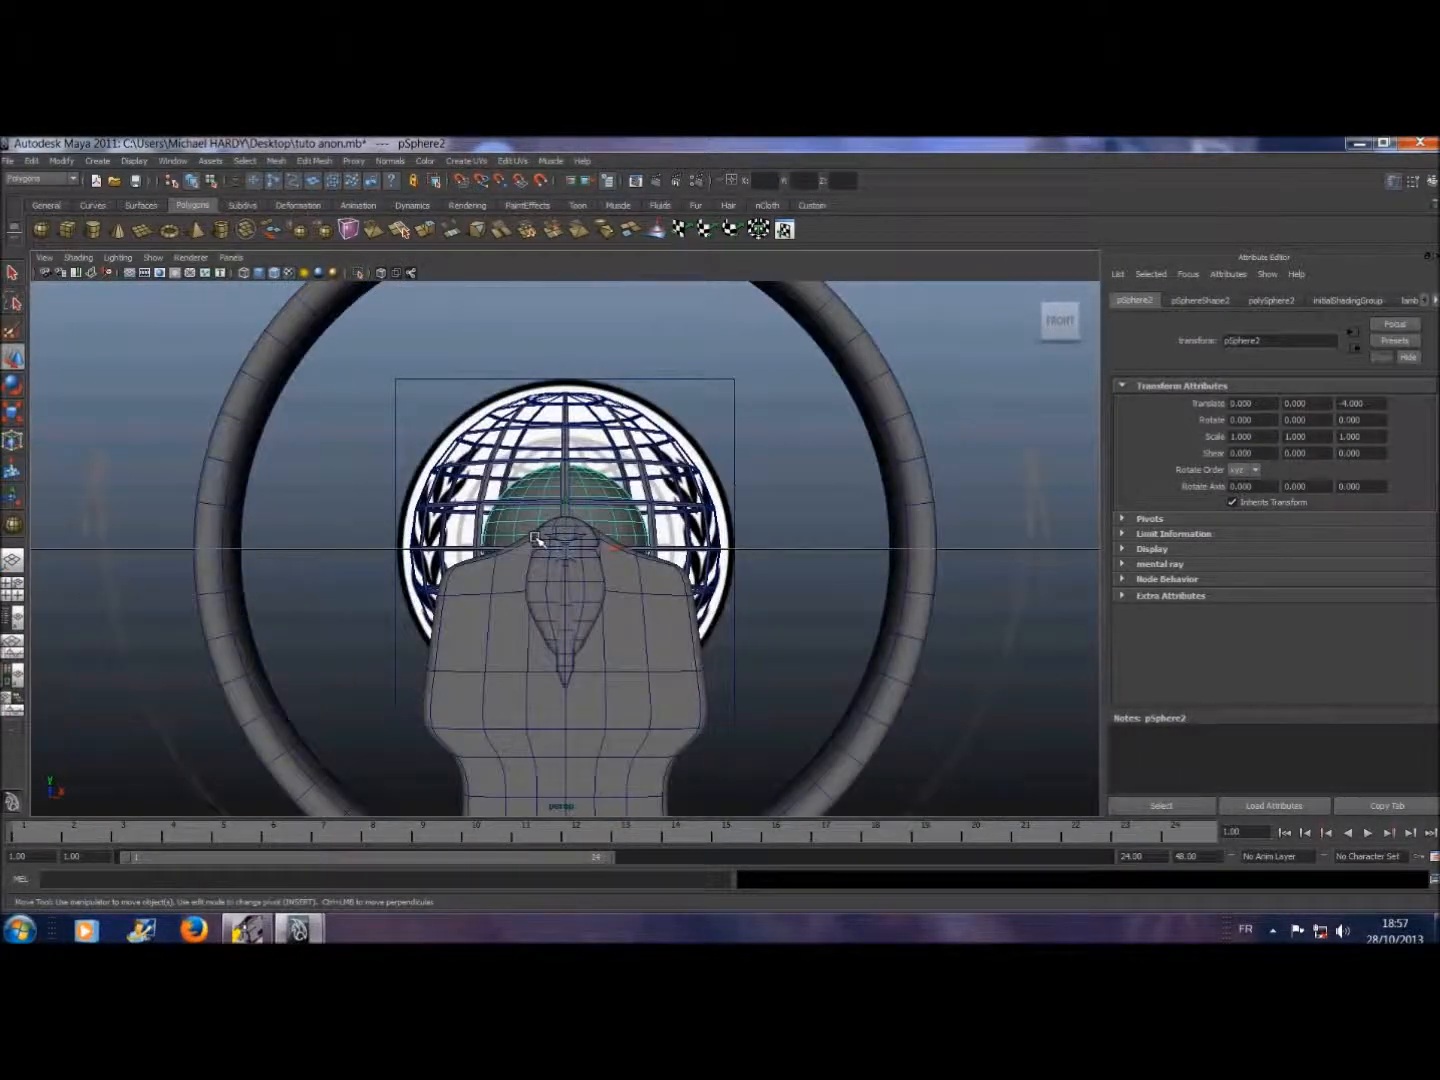
{"action": "left_click", "coordinate": [13, 411]}
{"action": "left_click_drag", "start_coordinate": [566, 551], "coordinate": [663, 491]}
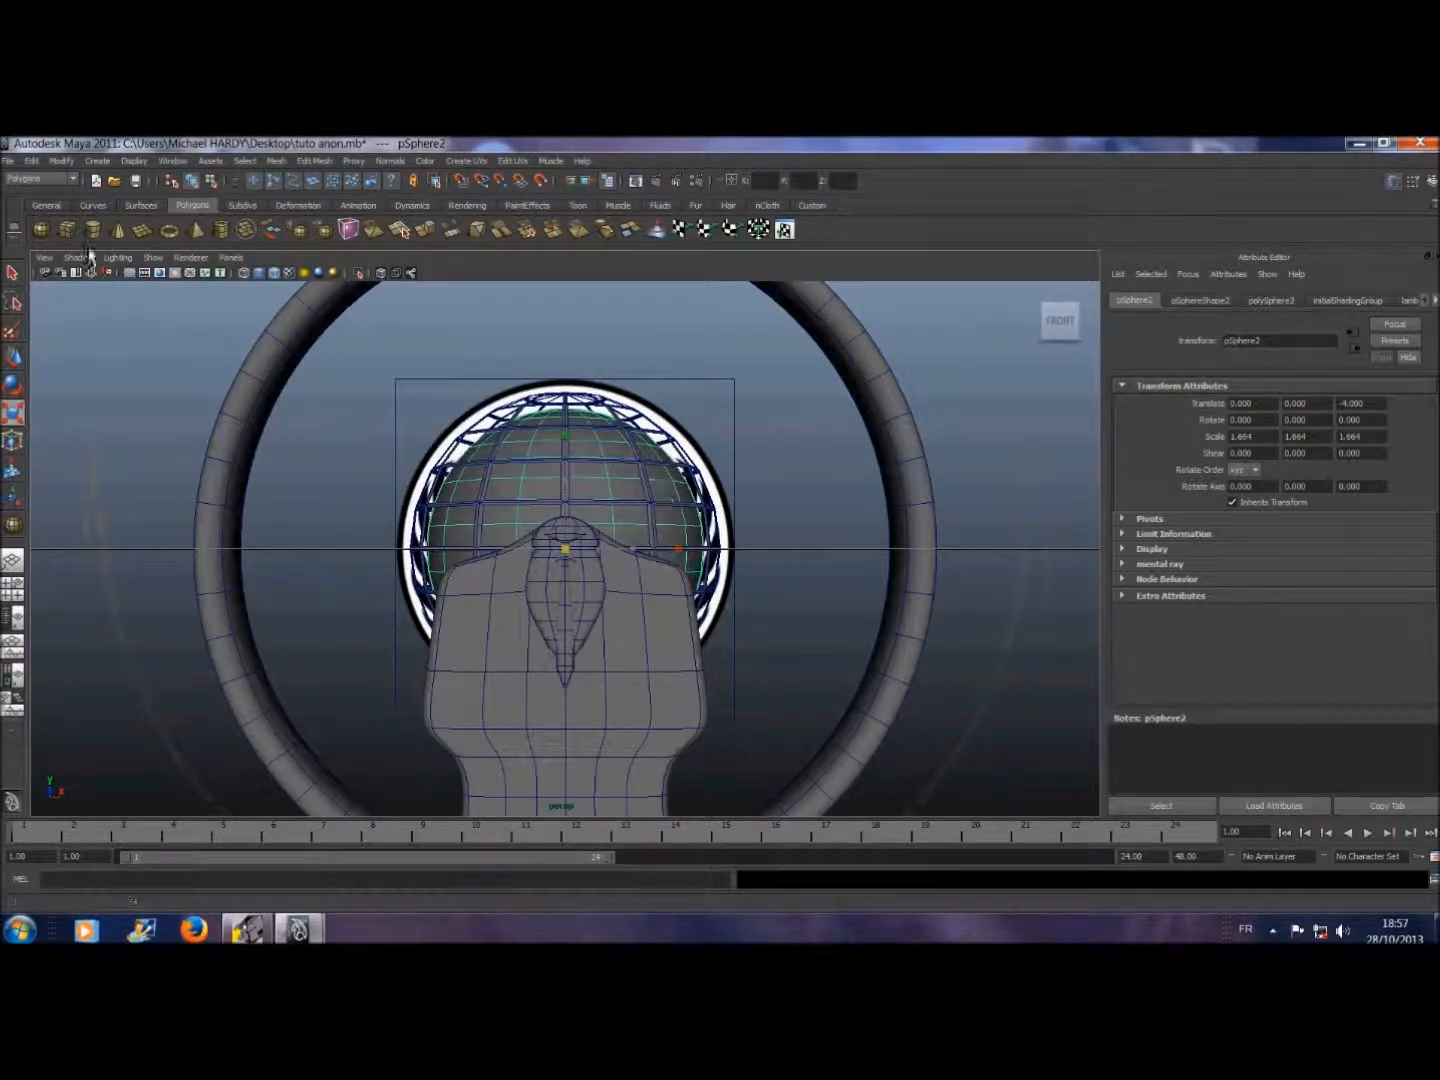
- Orbit to a side angle and reduce the inner sphere's uniform scale to about 1.64, just inside the globe's grid
{"action": "left_click", "coordinate": [46, 205]}
{"action": "mouse_move", "coordinate": [472, 438]}
{"action": "left_mouse_down", "text": "alt"}
{"action": "mouse_move", "coordinate": [262, 453]}
{"action": "mouse_move", "coordinate": [478, 452]}
{"action": "left_mouse_up", "text": "alt"}
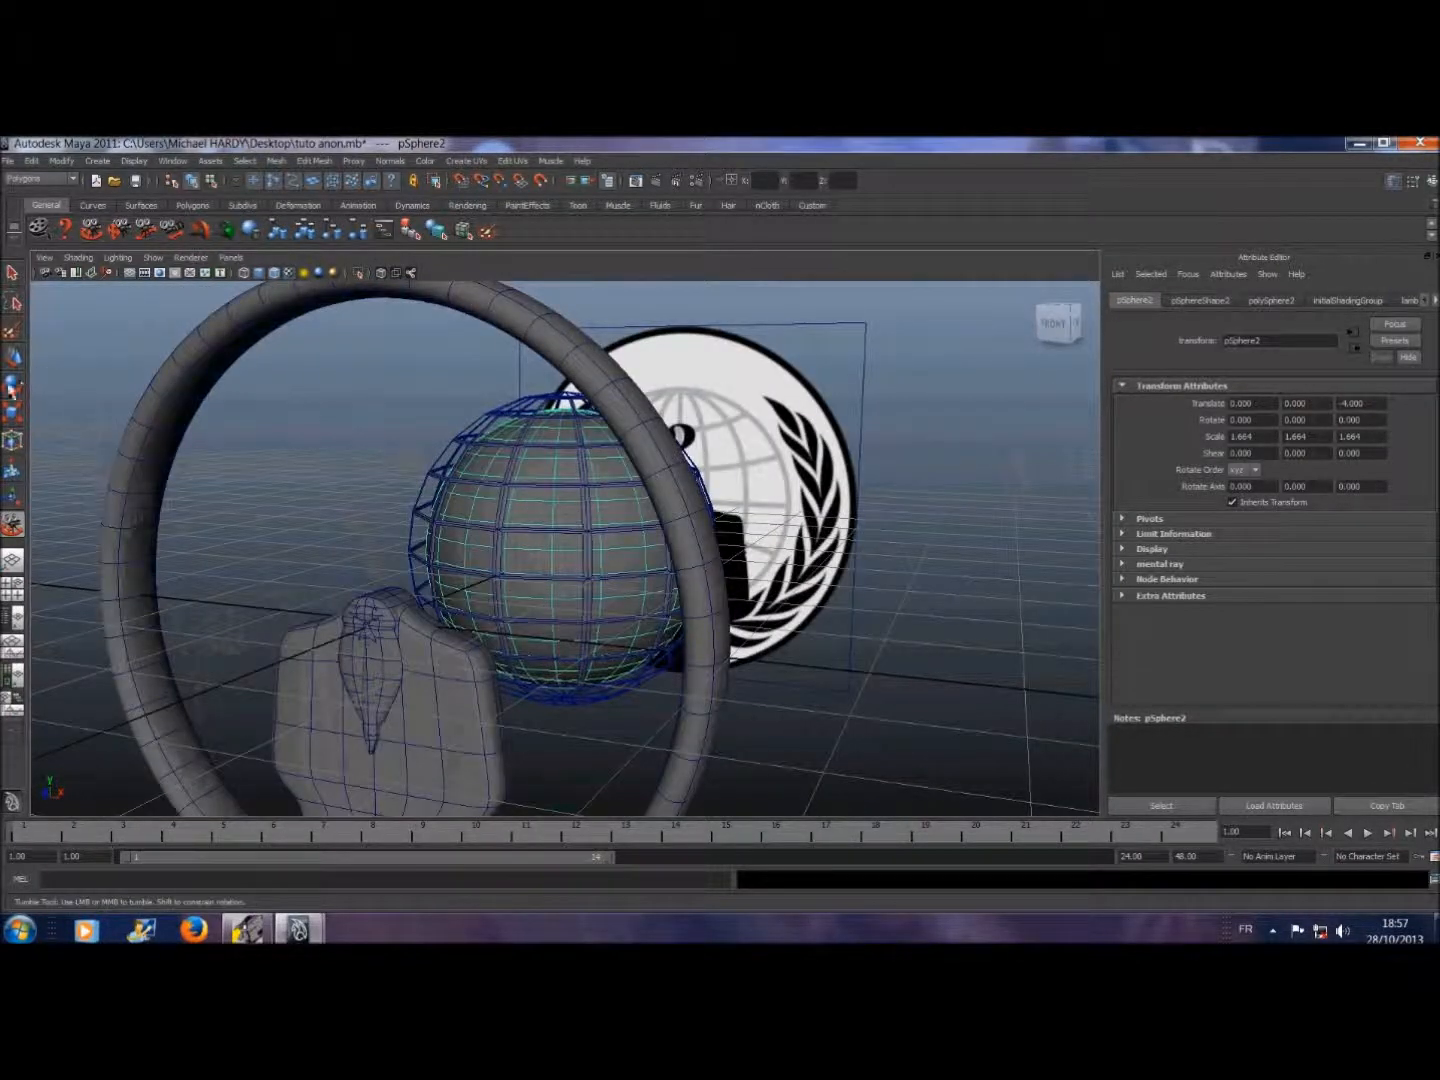
{"action": "left_click", "coordinate": [18, 414]}
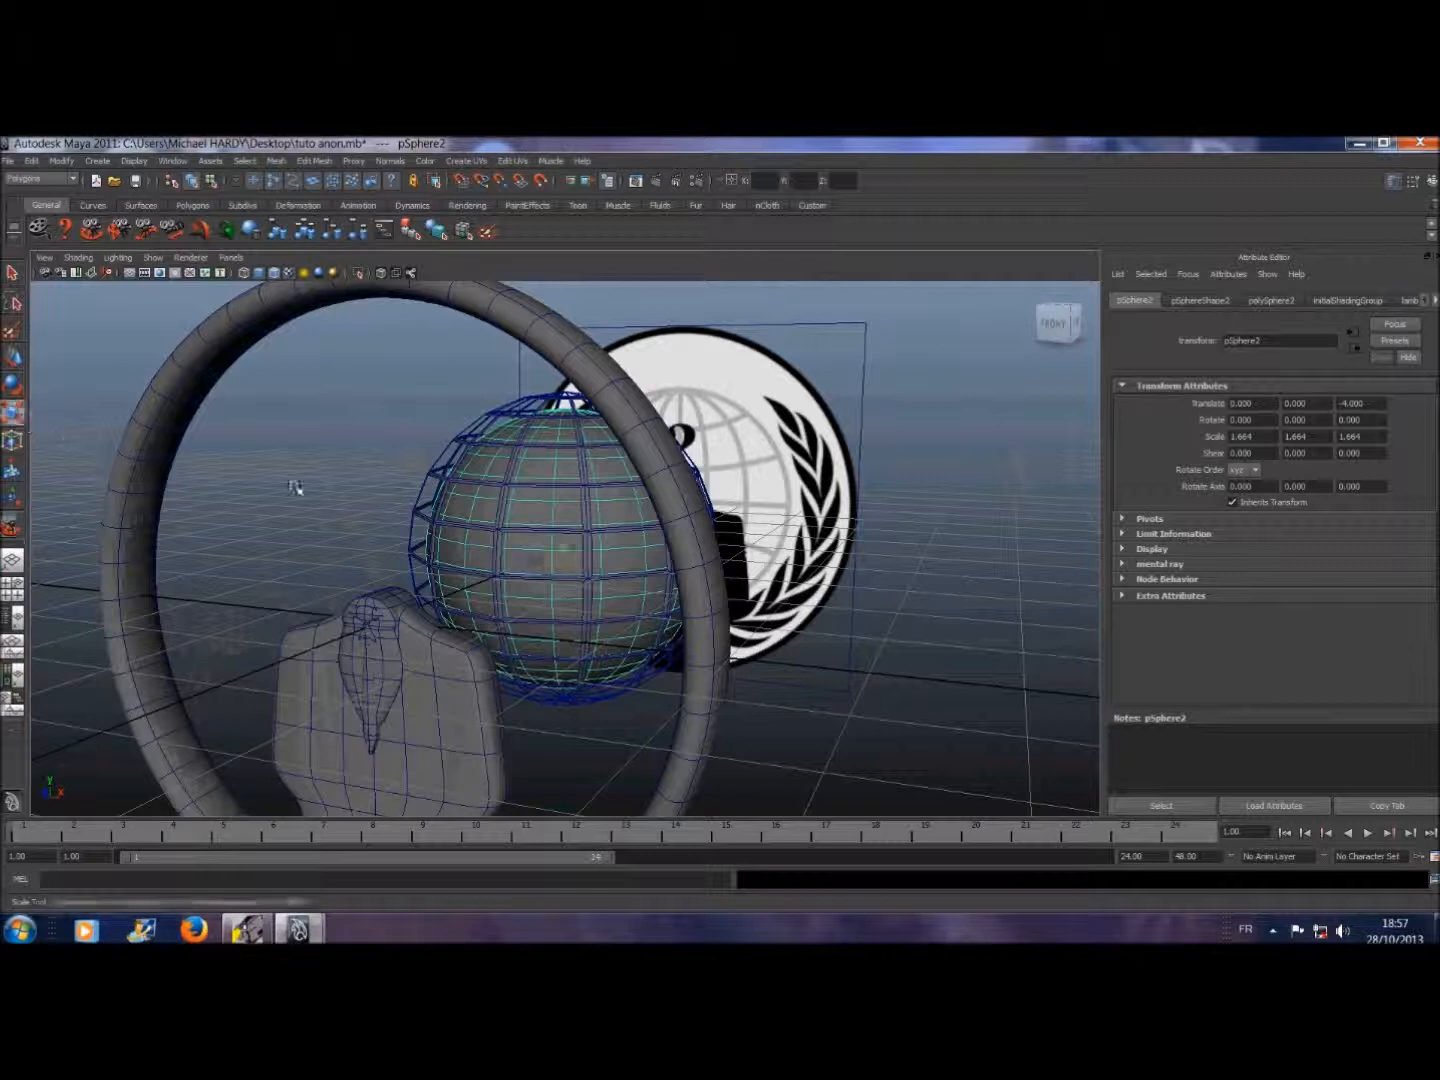
{"action": "left_click_drag", "start_coordinate": [568, 556], "coordinate": [563, 556]}
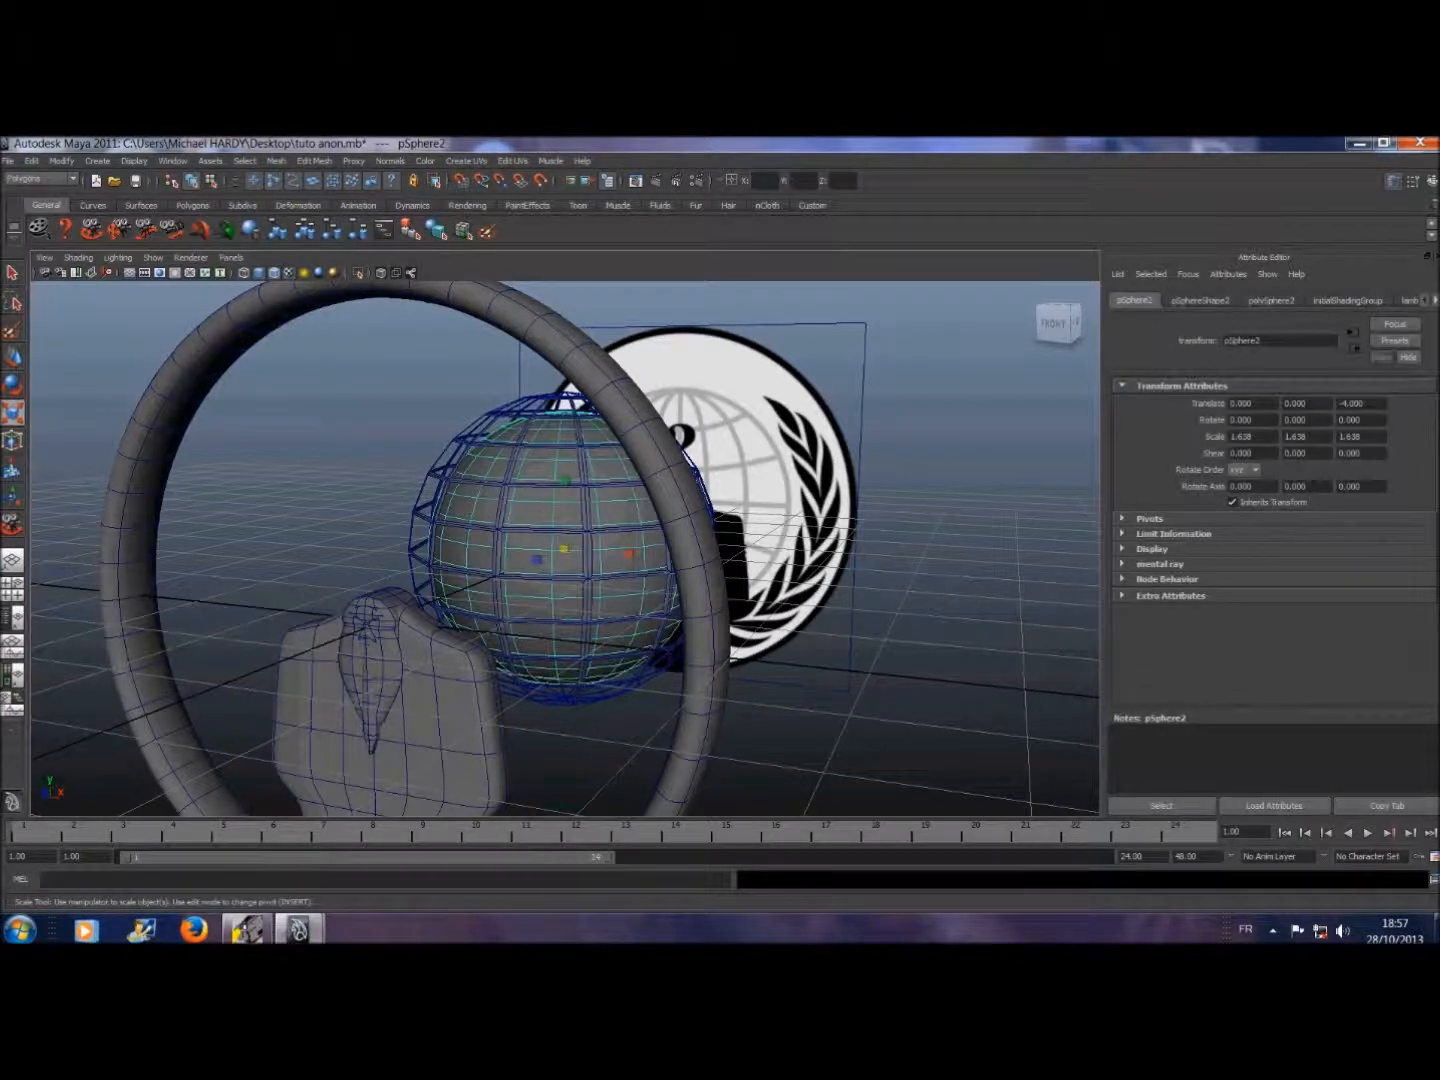
- Enable Smooth Mesh Preview for the inner sphere
{"action": "left_click", "coordinate": [1180, 303]}
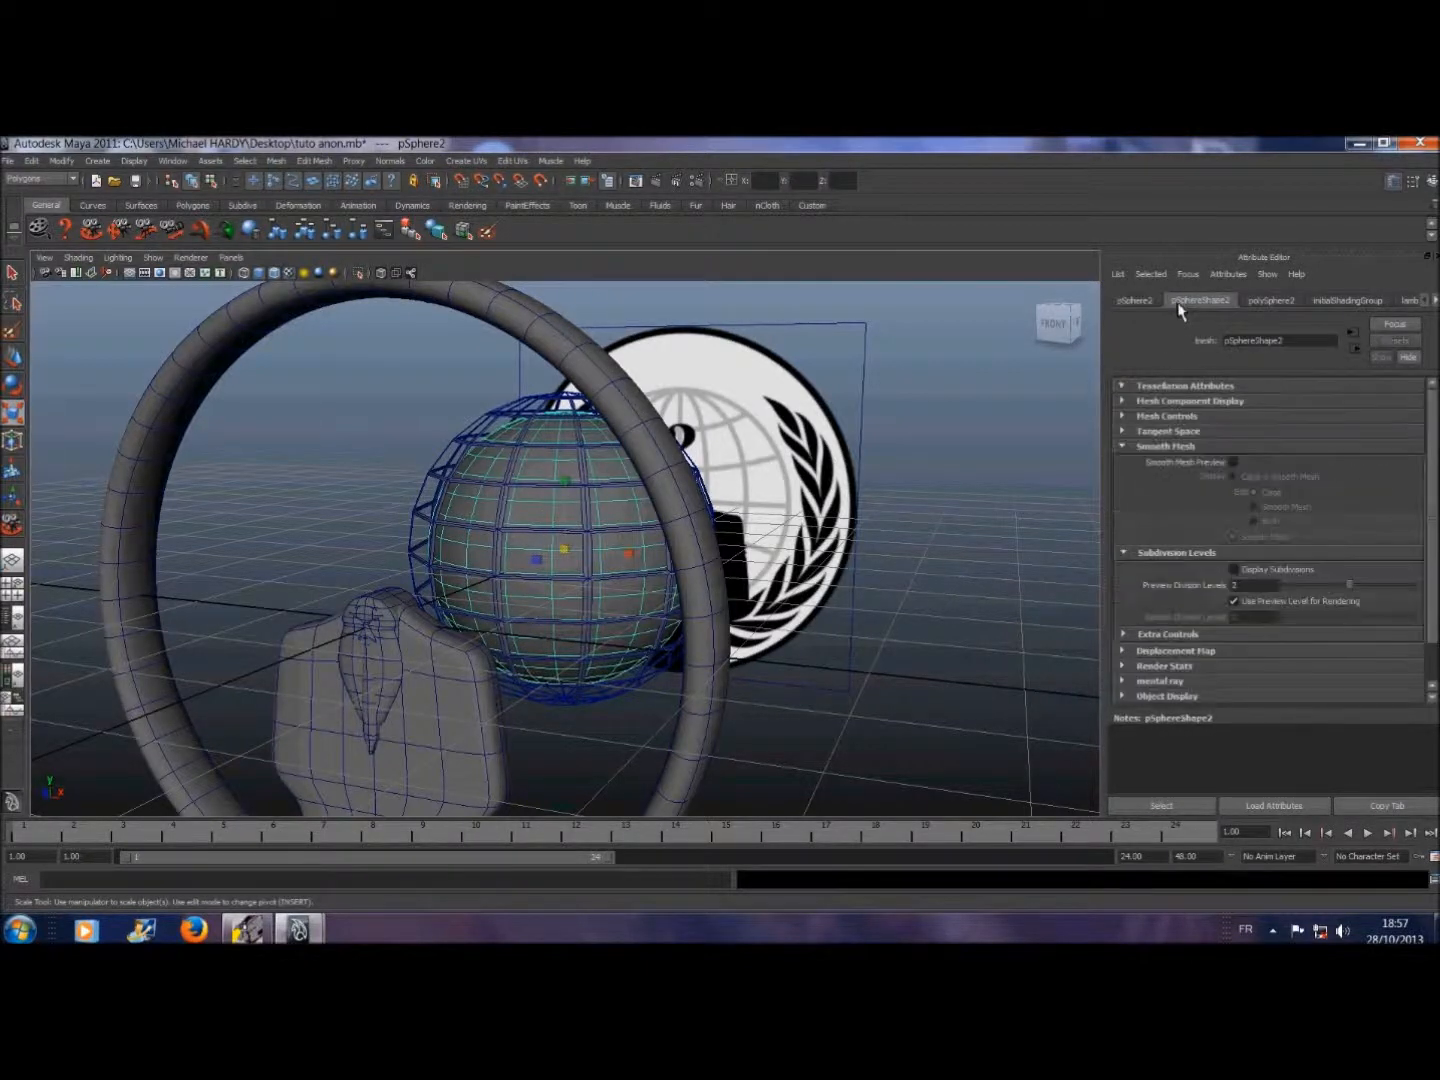
{"action": "left_click", "coordinate": [1235, 464]}
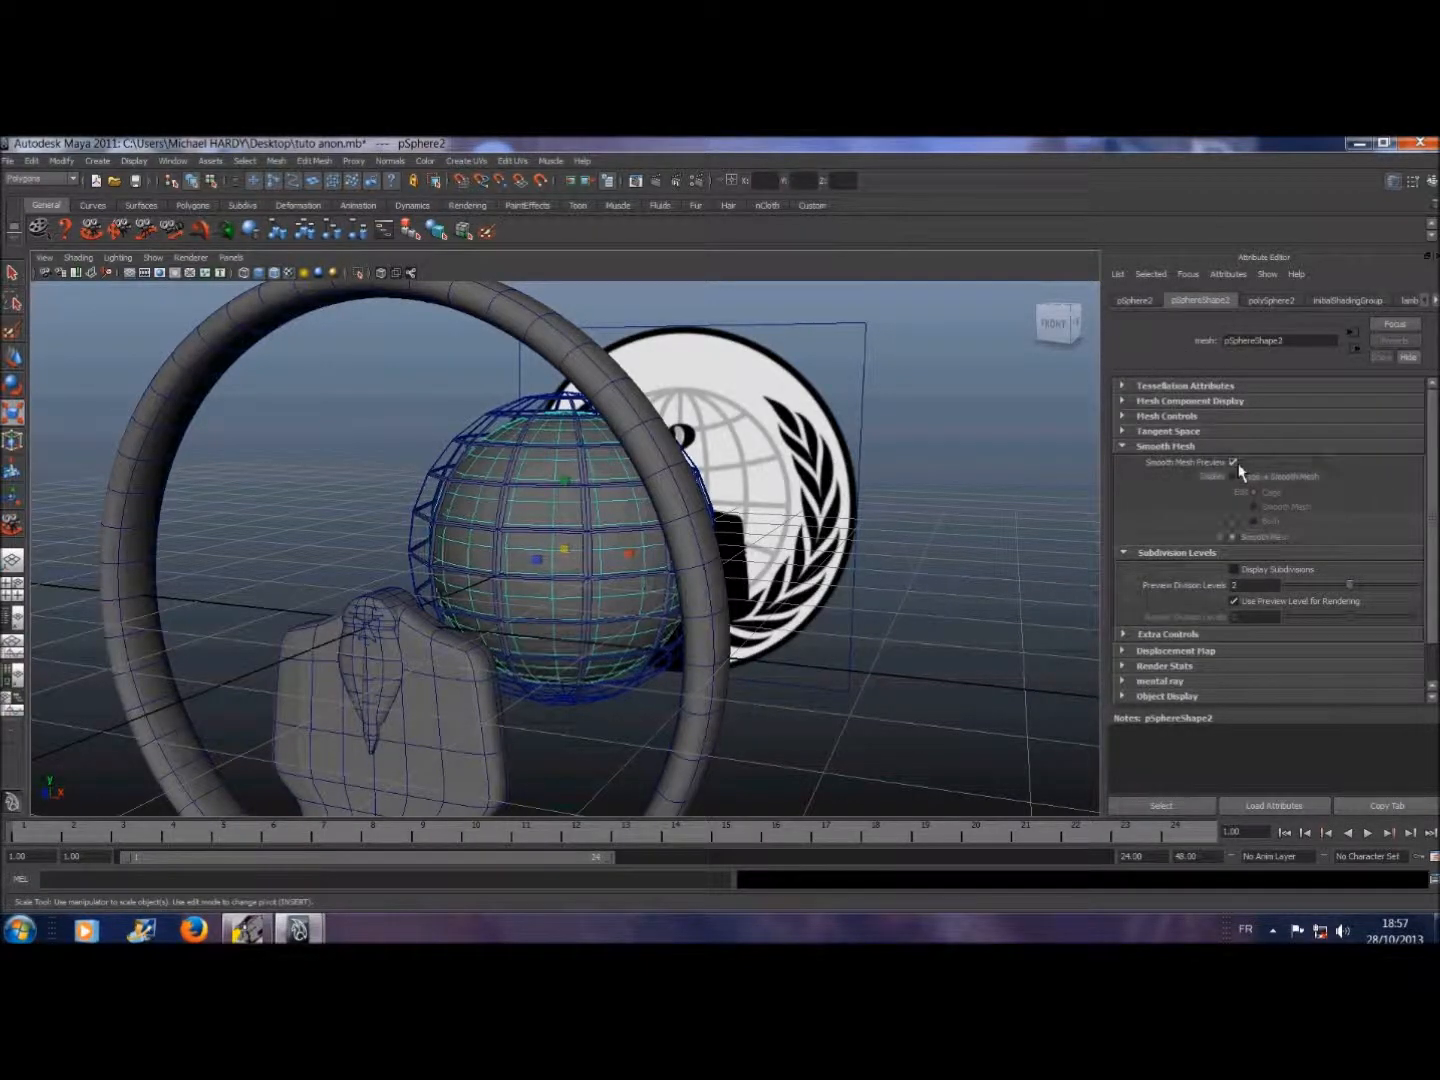
- Try Smooth Mesh Preview on the wireframe globe, and switch it back off
{"action": "left_click", "coordinate": [428, 497]}
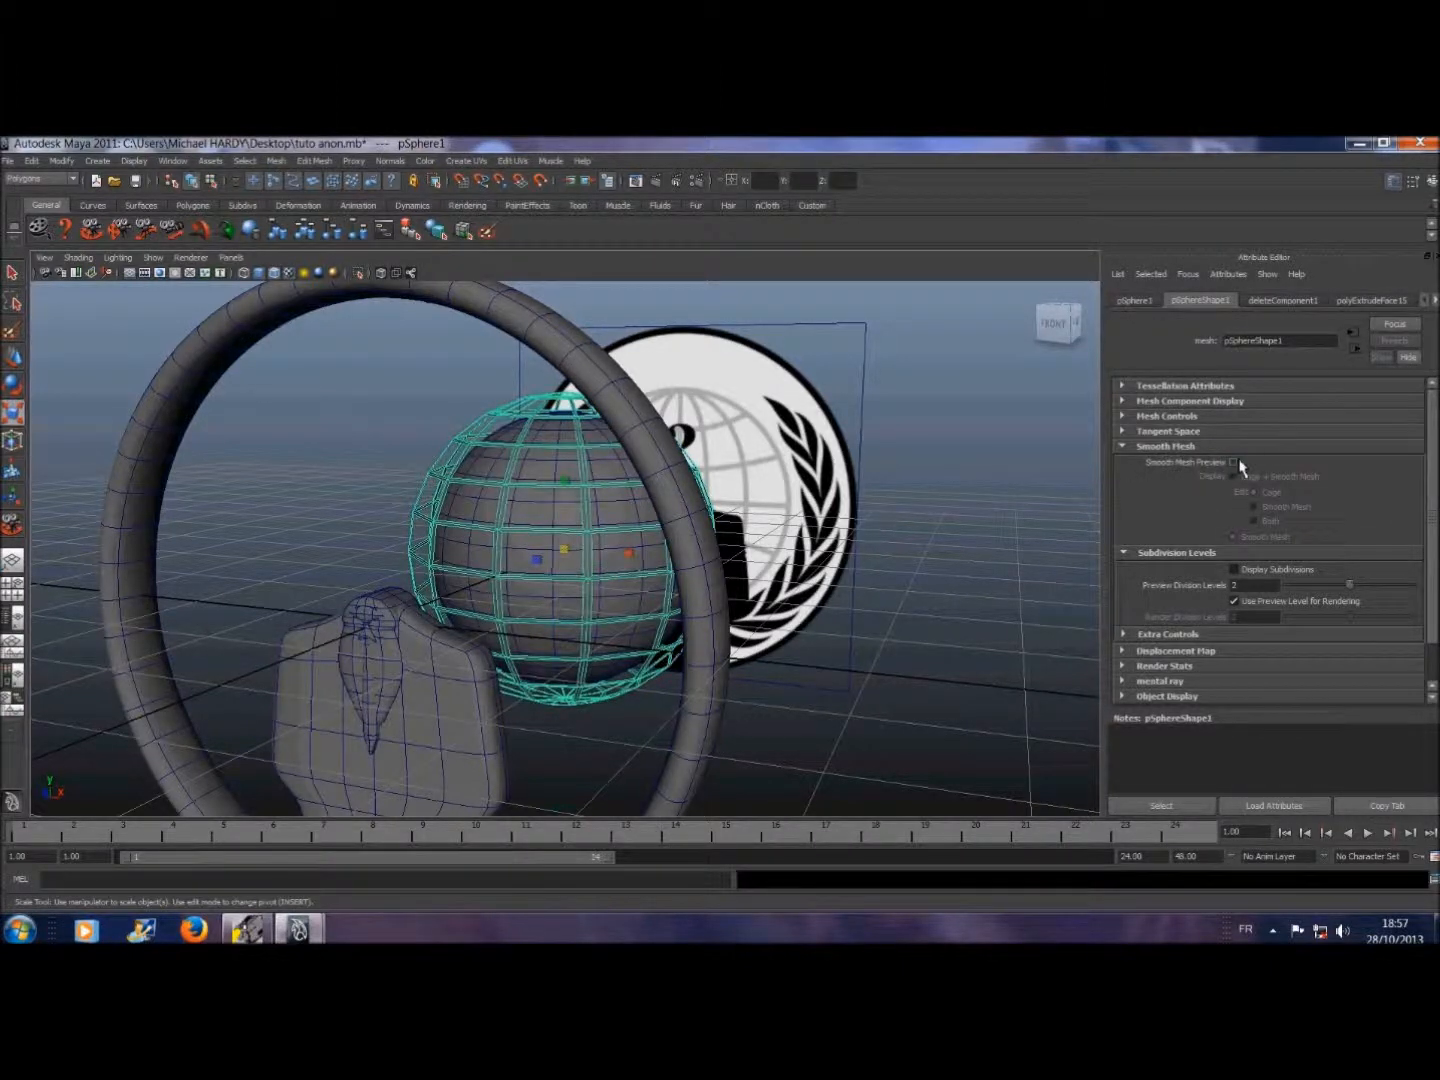
{"action": "left_click", "coordinate": [1237, 463]}
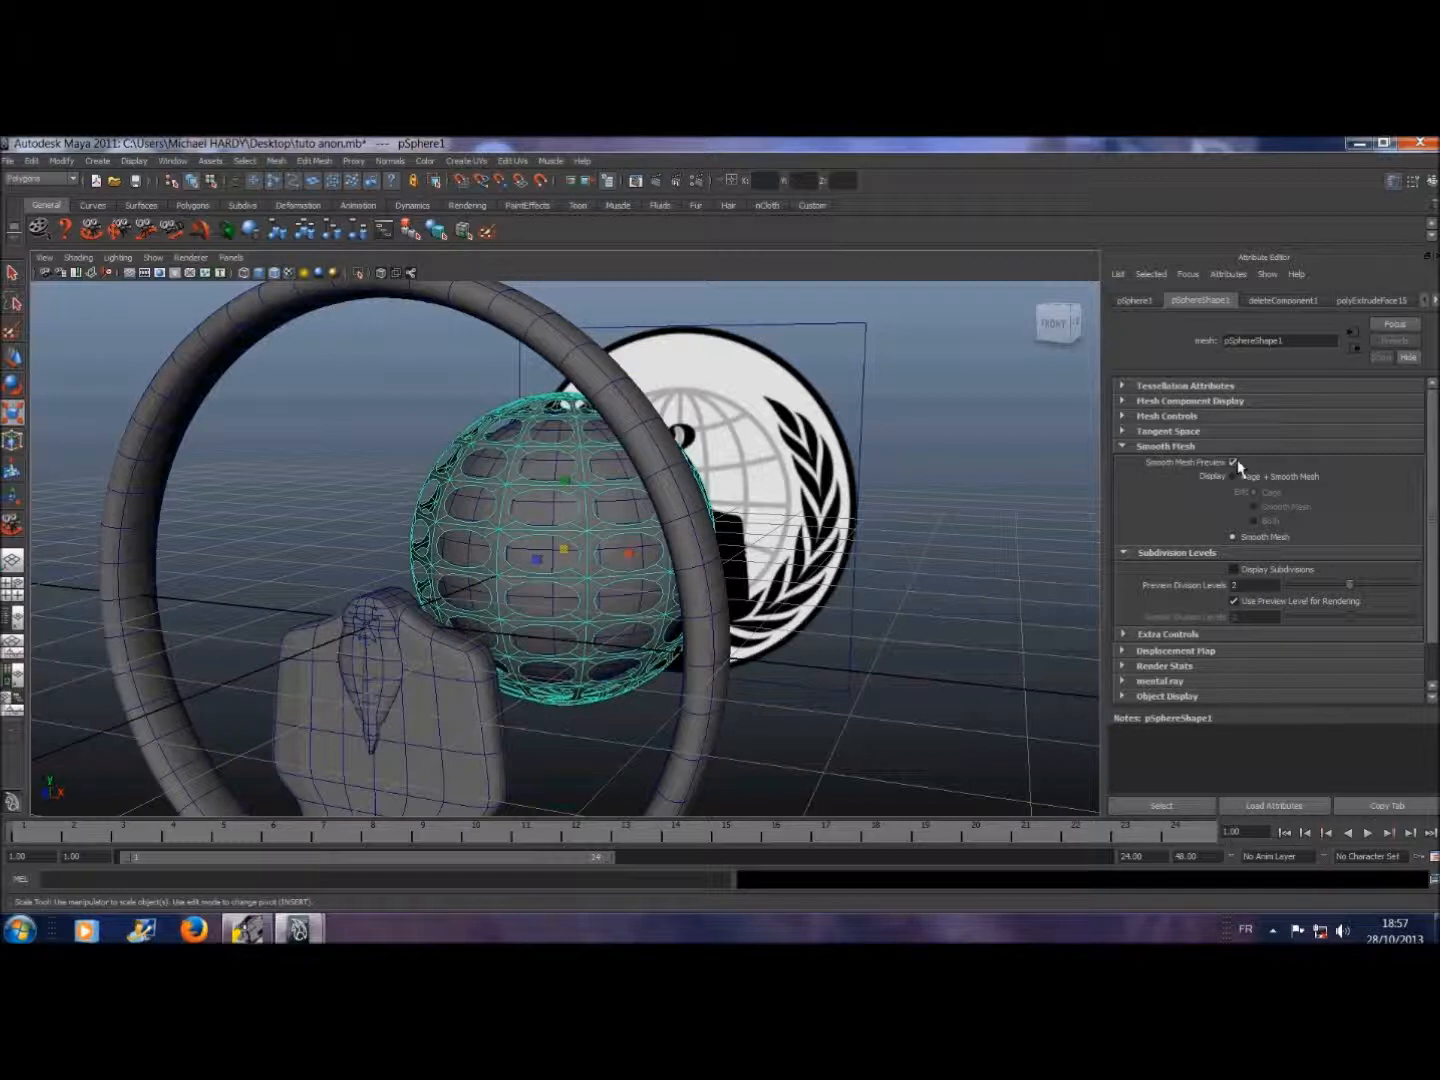
{"action": "left_click", "coordinate": [1236, 463]}
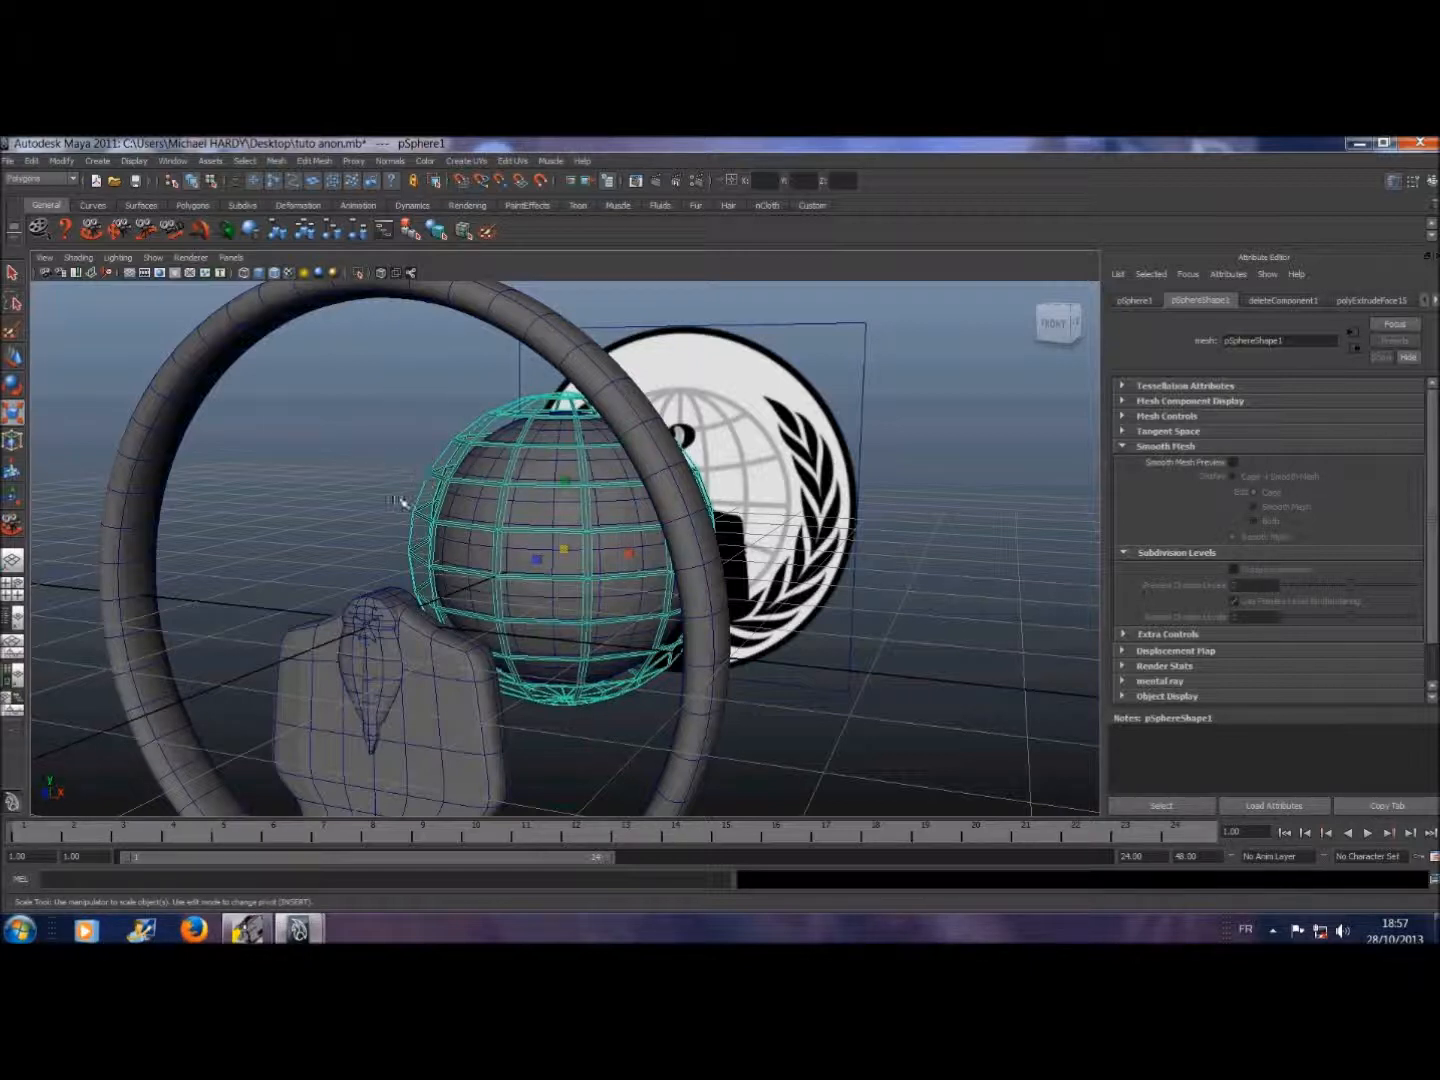
- Restore the home perspective view, create another polygon sphere in front of the ring, and scale it uniformly to about 0.138
{"action": "left_click", "coordinate": [13, 276]}
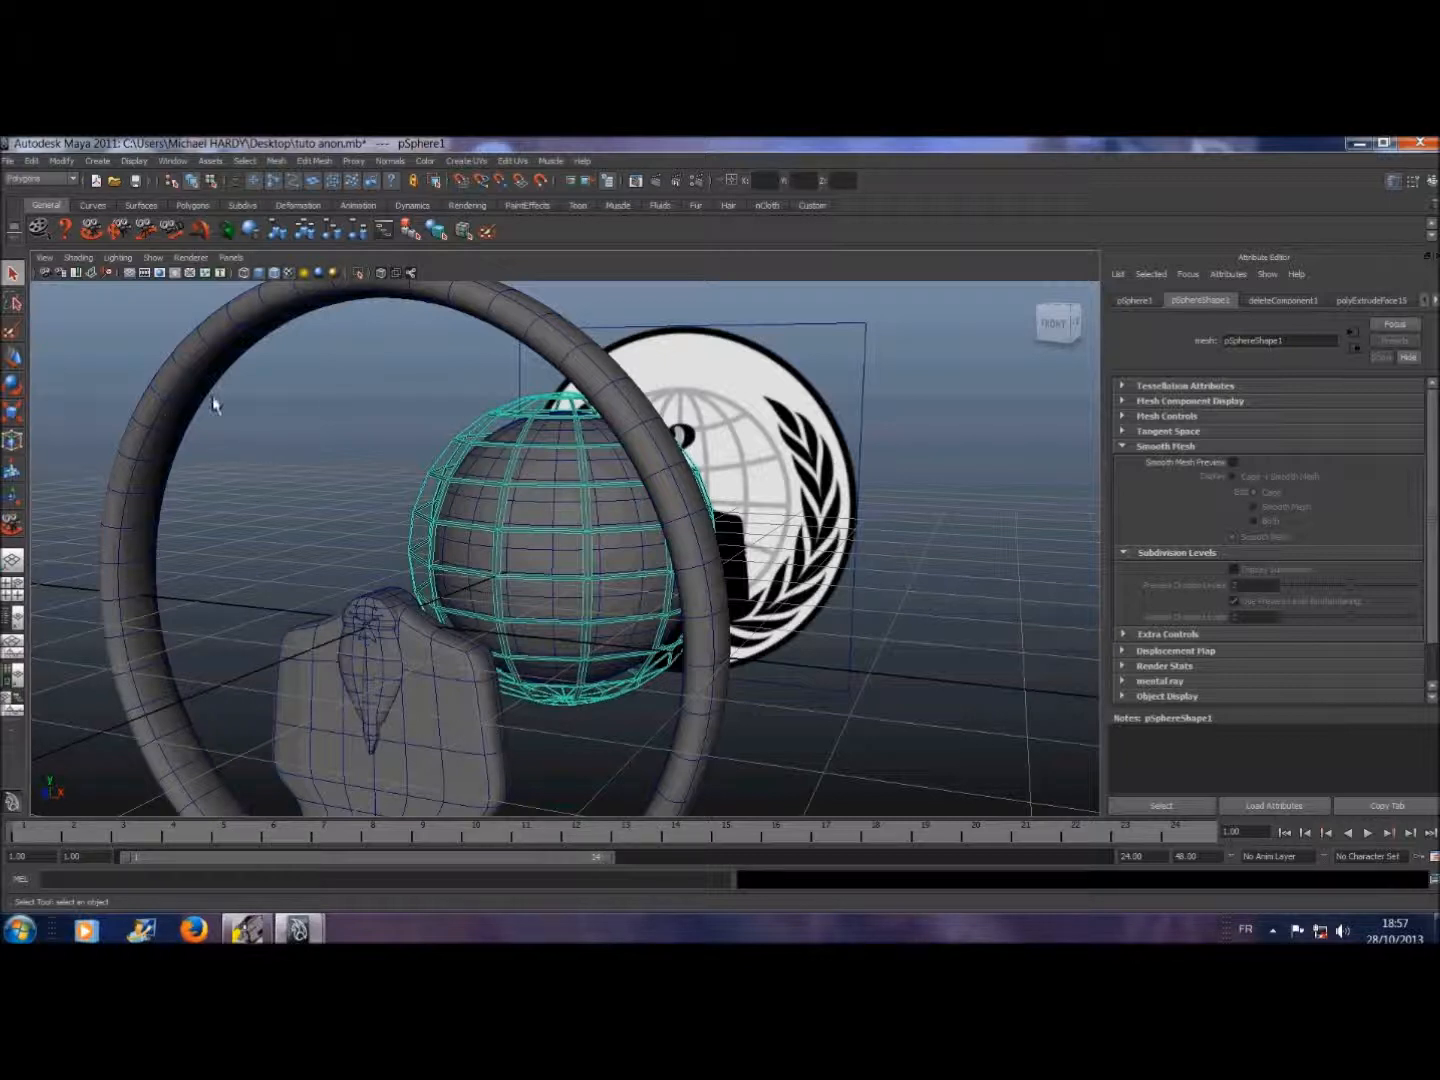
{"action": "left_click", "coordinate": [1040, 302]}
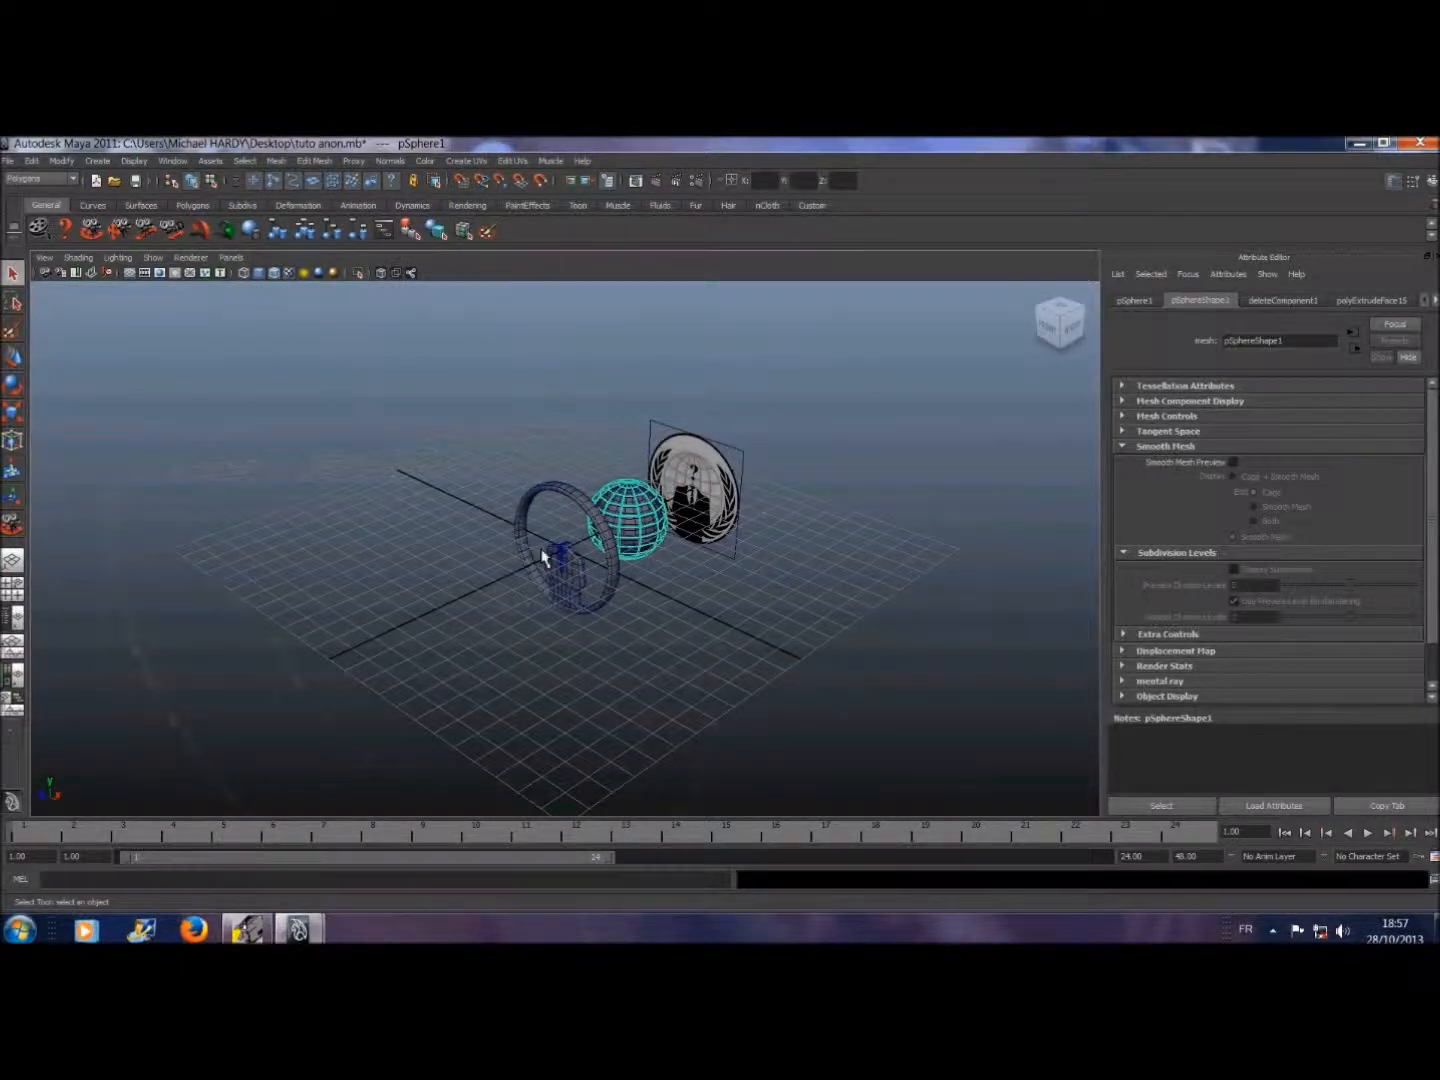
{"action": "scroll", "coordinate": [541, 557], "scroll_direction": "up", "scroll_amount": 3}
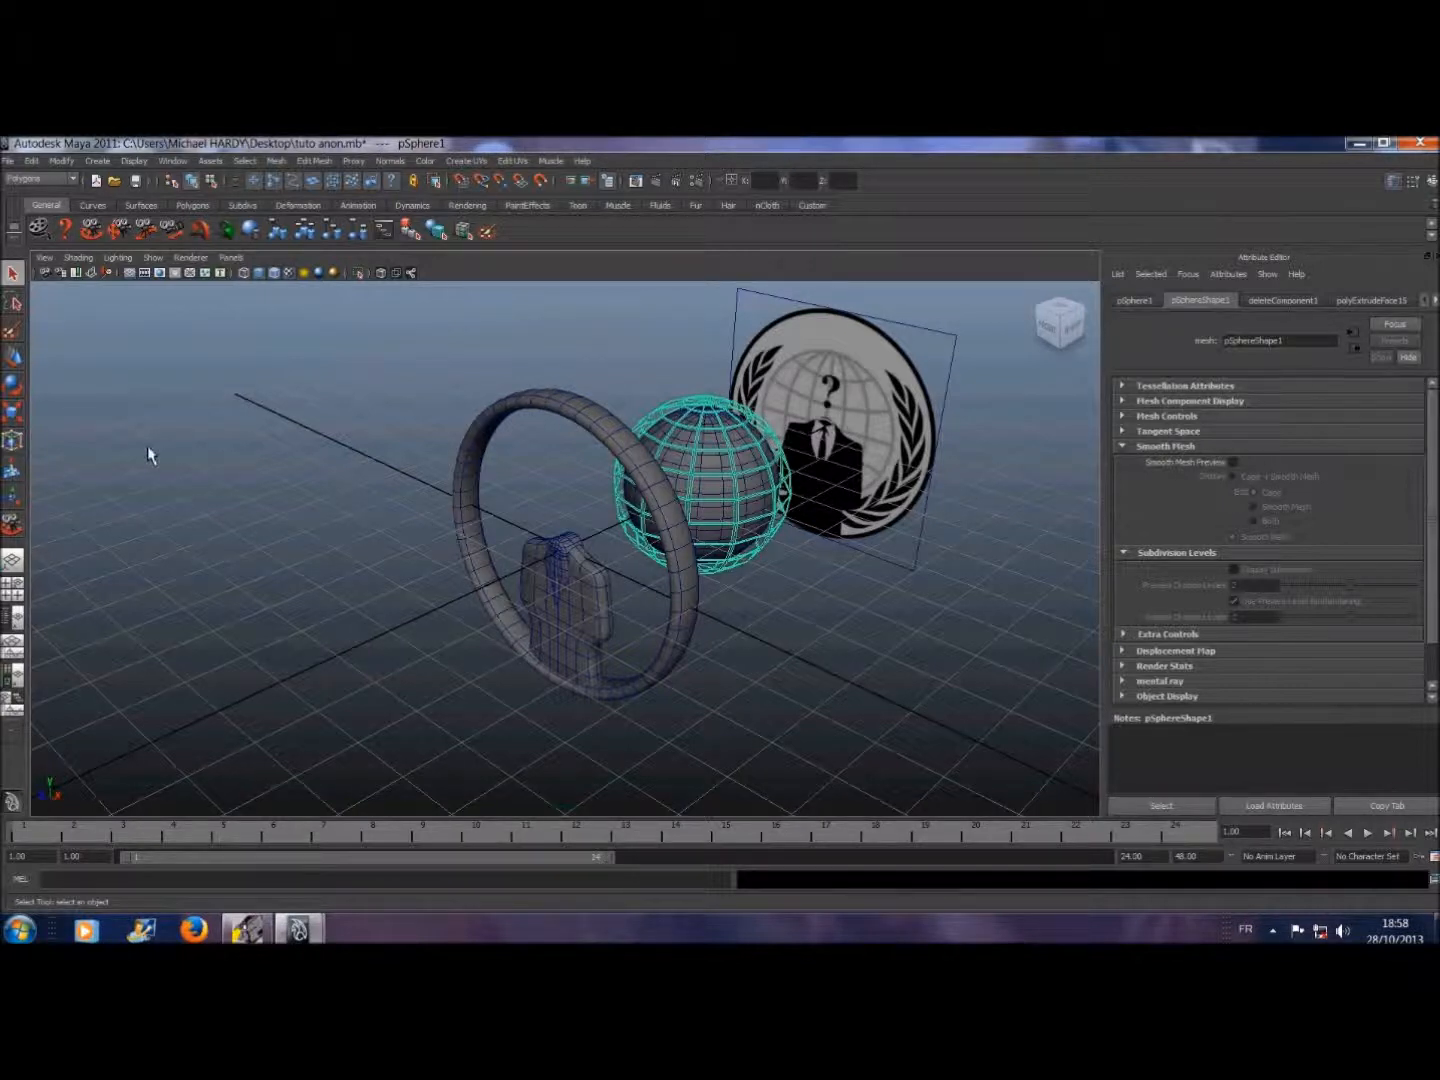
{"action": "left_click", "coordinate": [238, 931]}
{"action": "left_click", "coordinate": [192, 206]}
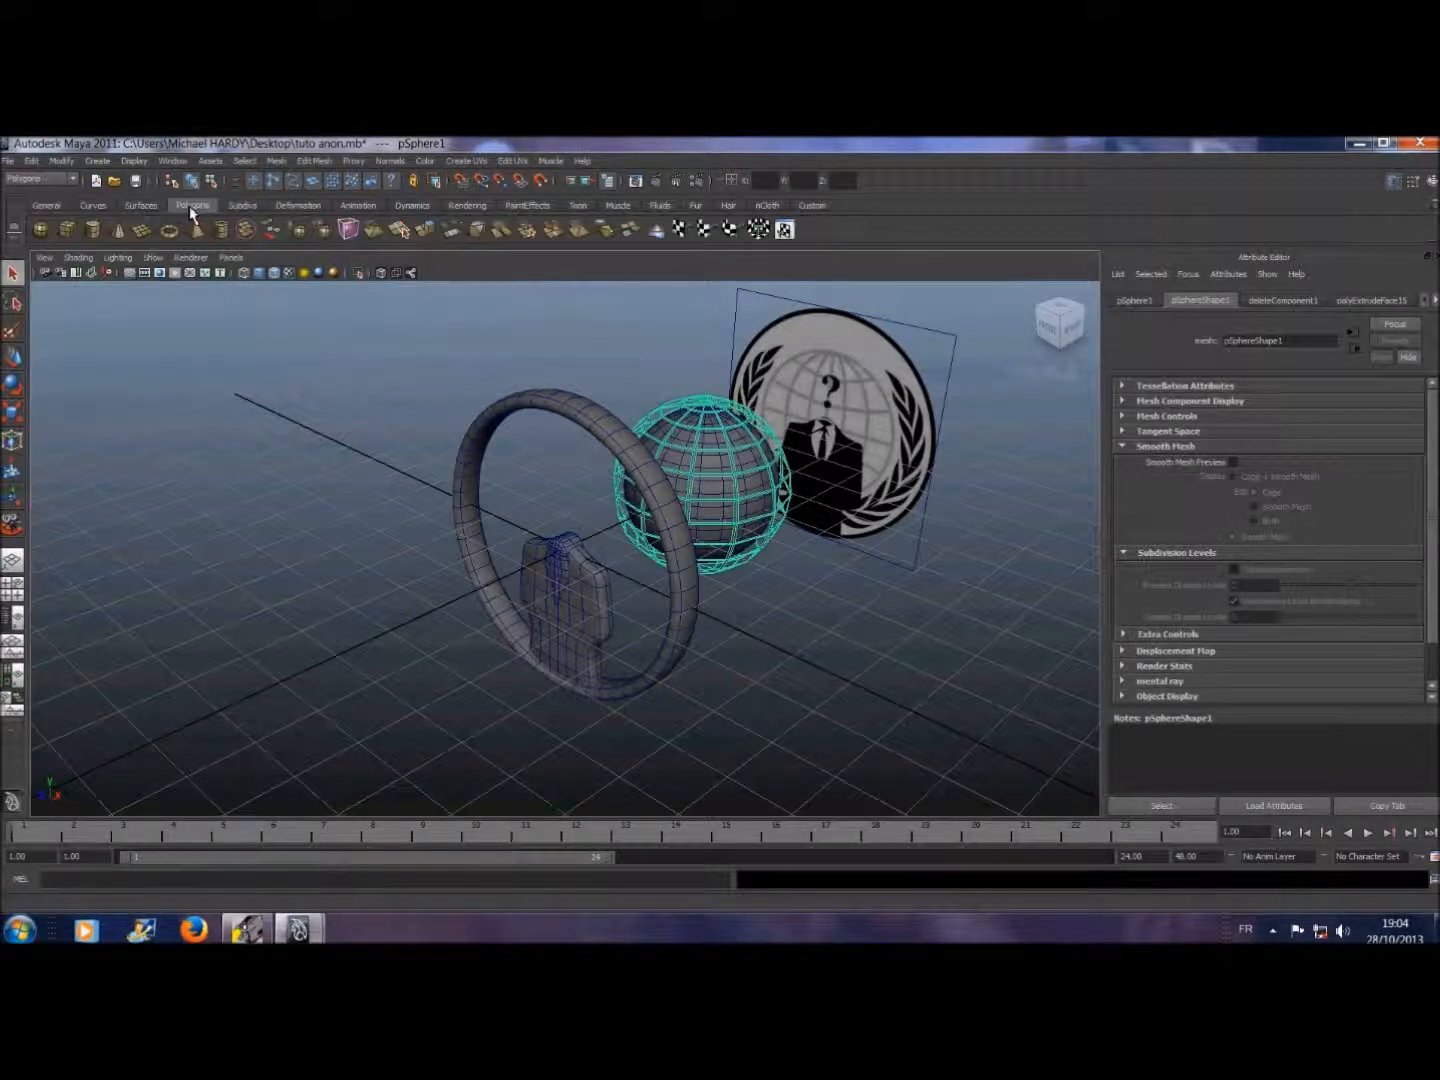
{"action": "left_click", "coordinate": [40, 230]}
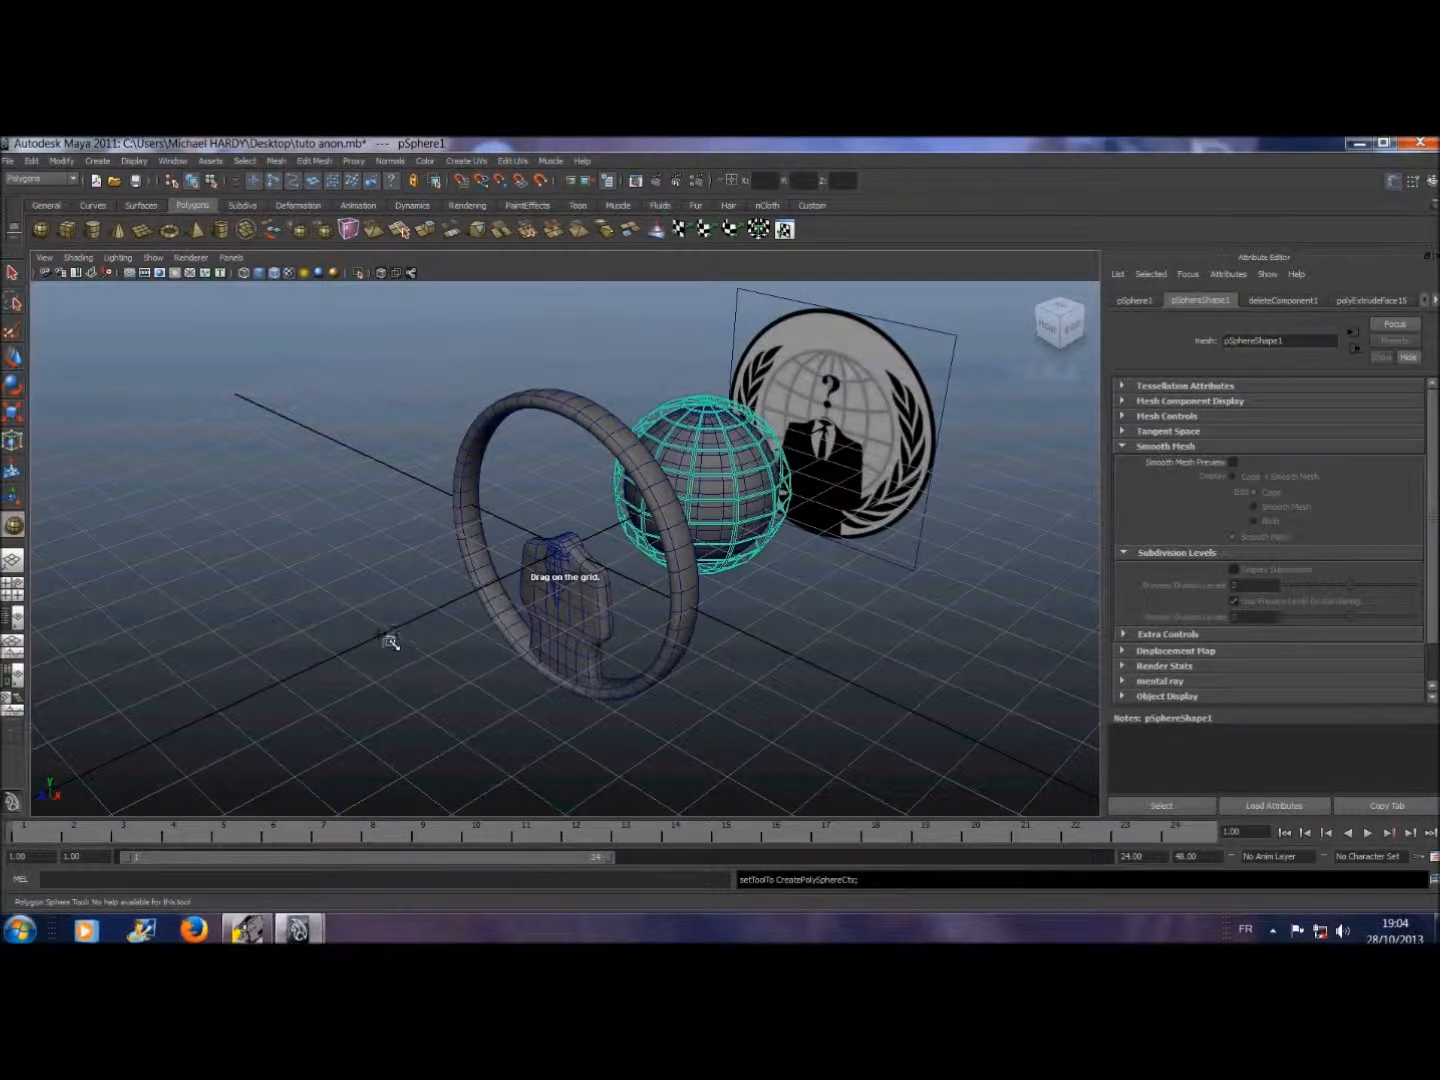
{"action": "left_click_drag", "start_coordinate": [381, 634], "coordinate": [380, 659]}
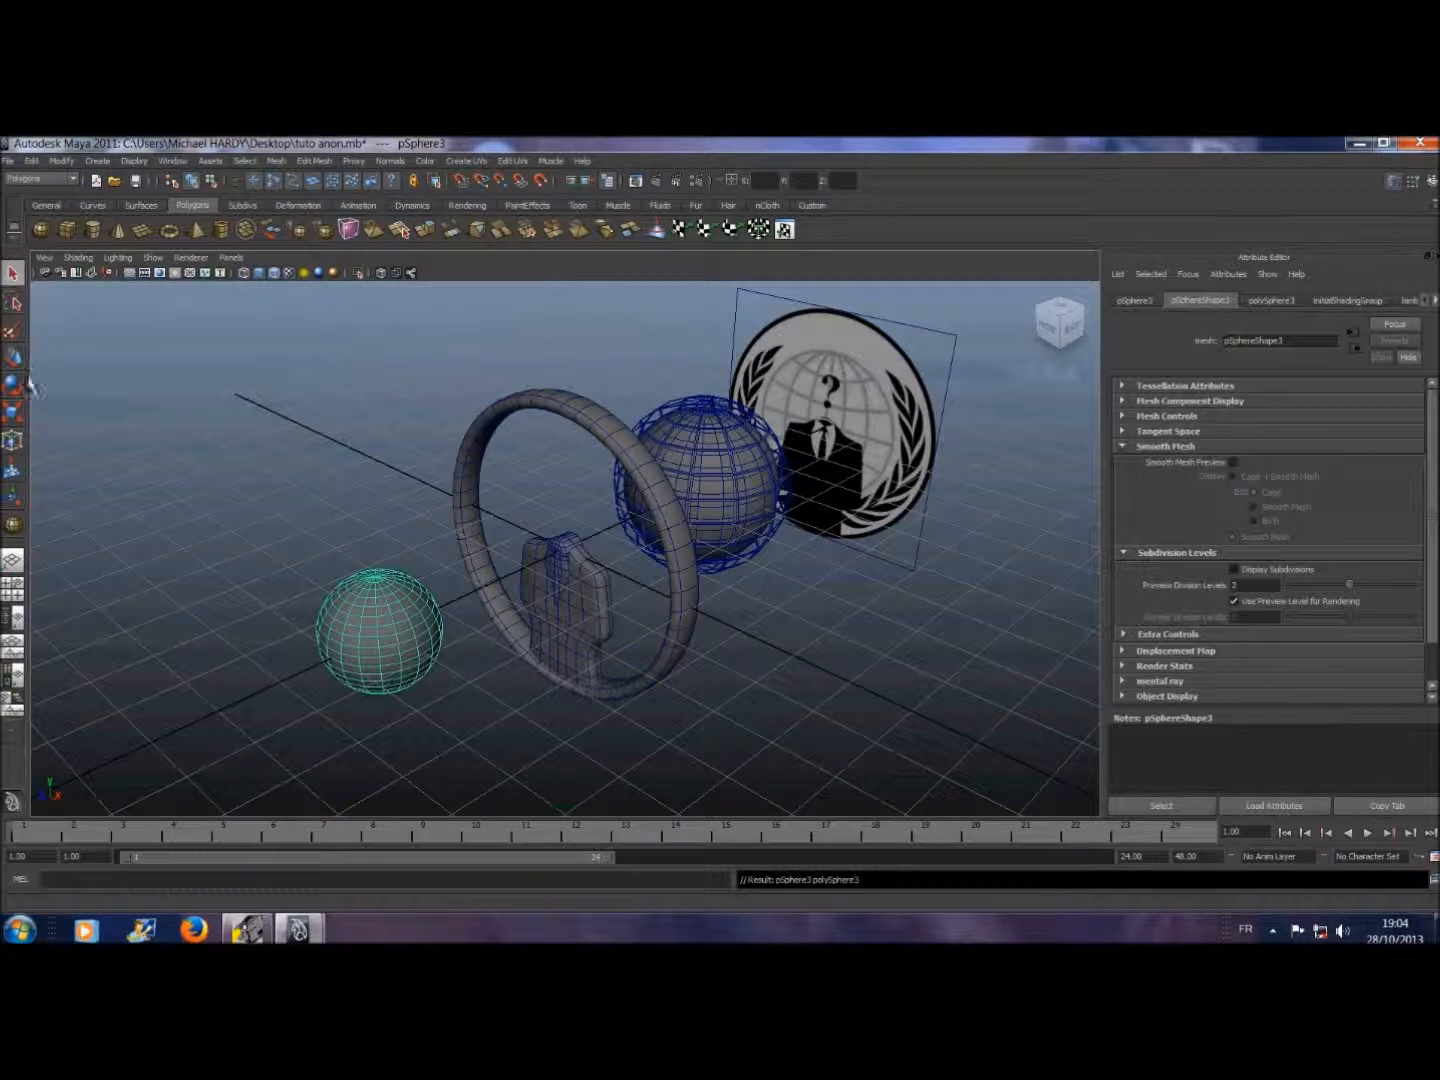
{"action": "left_click", "coordinate": [12, 412]}
{"action": "left_click_drag", "start_coordinate": [382, 630], "coordinate": [292, 617]}
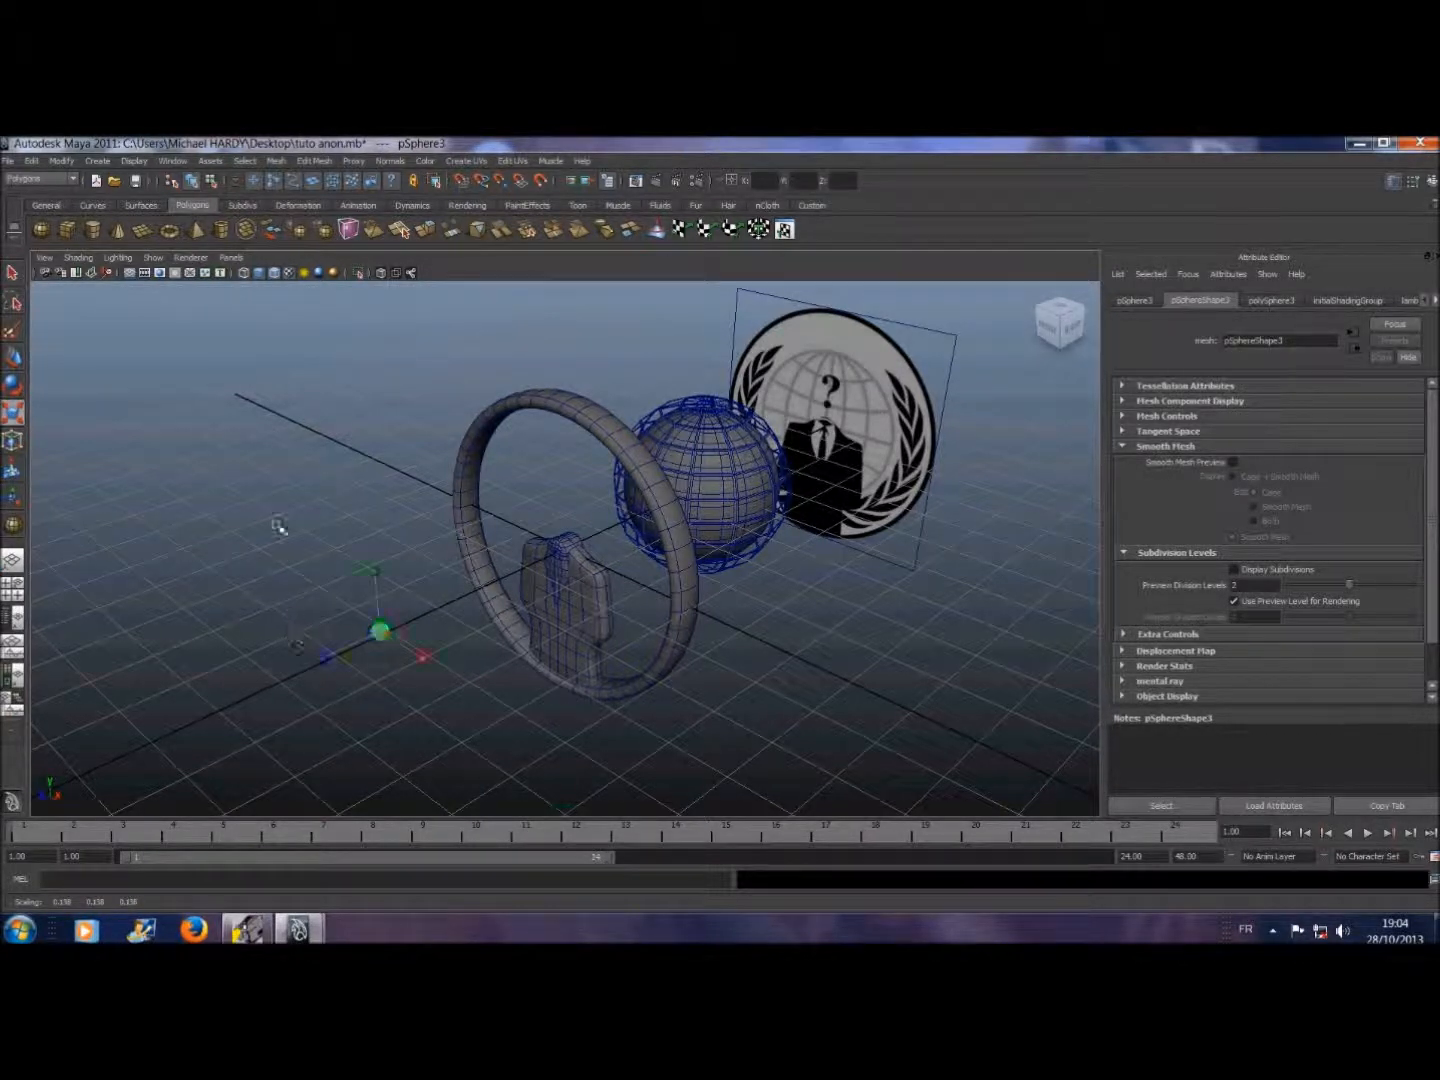
- Switch to the orthographic front view and turn on X-Ray shading to reveal the reference image's question mark
{"action": "left_click", "coordinate": [231, 257]}
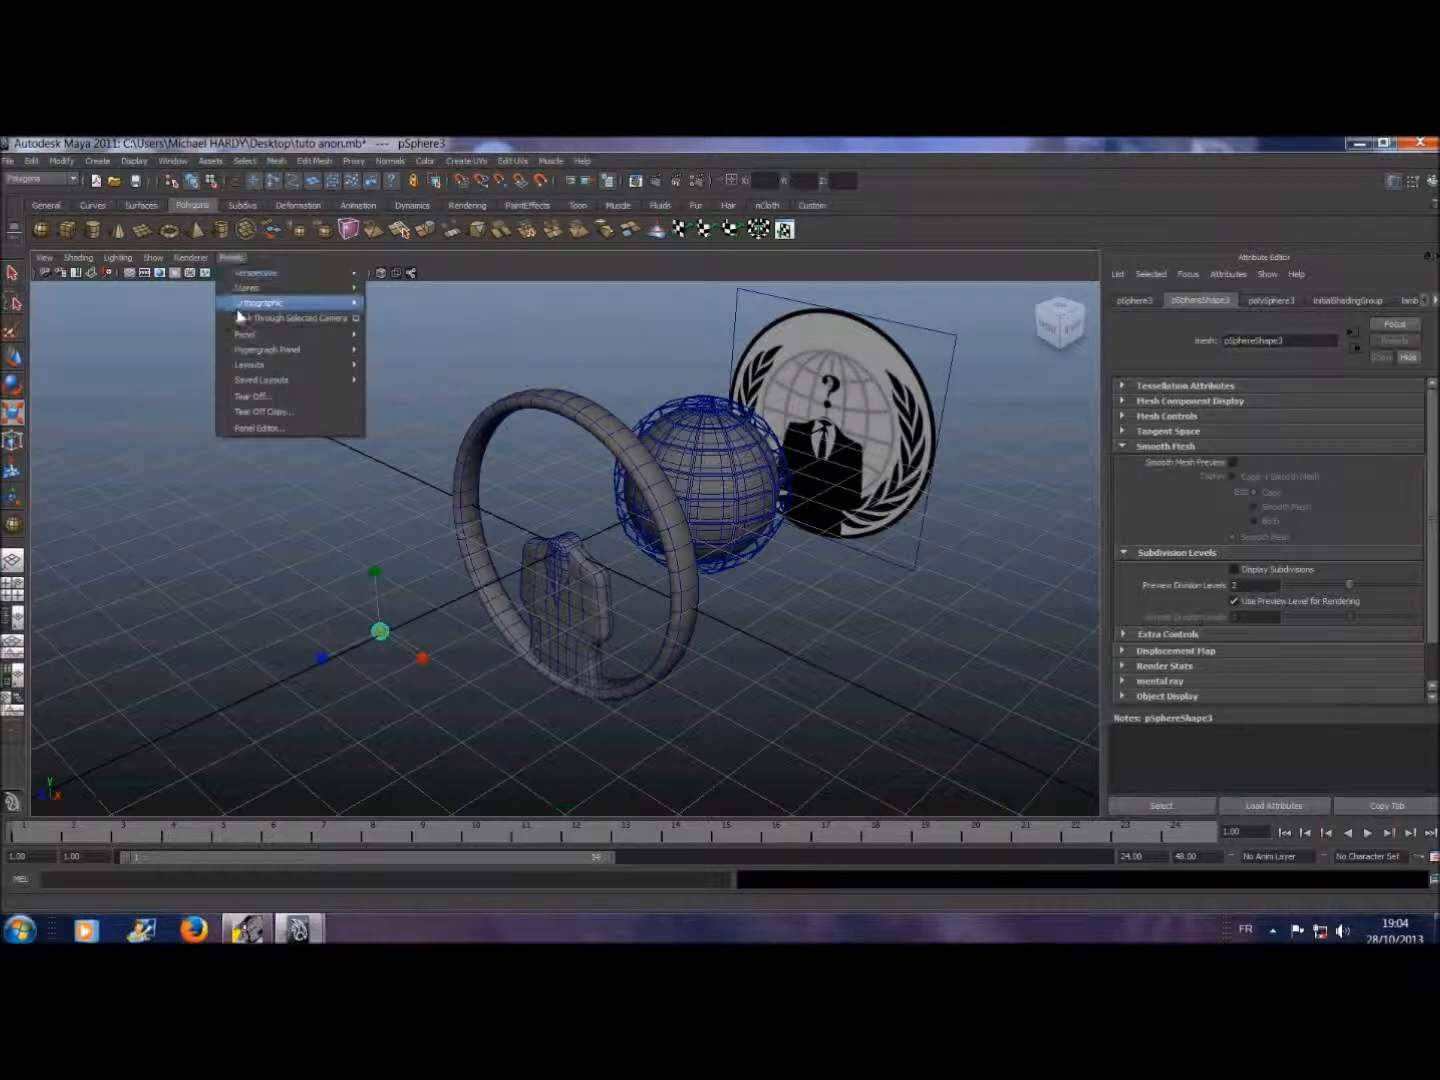
{"action": "mouse_move", "coordinate": [240, 310]}
{"action": "left_click", "coordinate": [400, 304]}
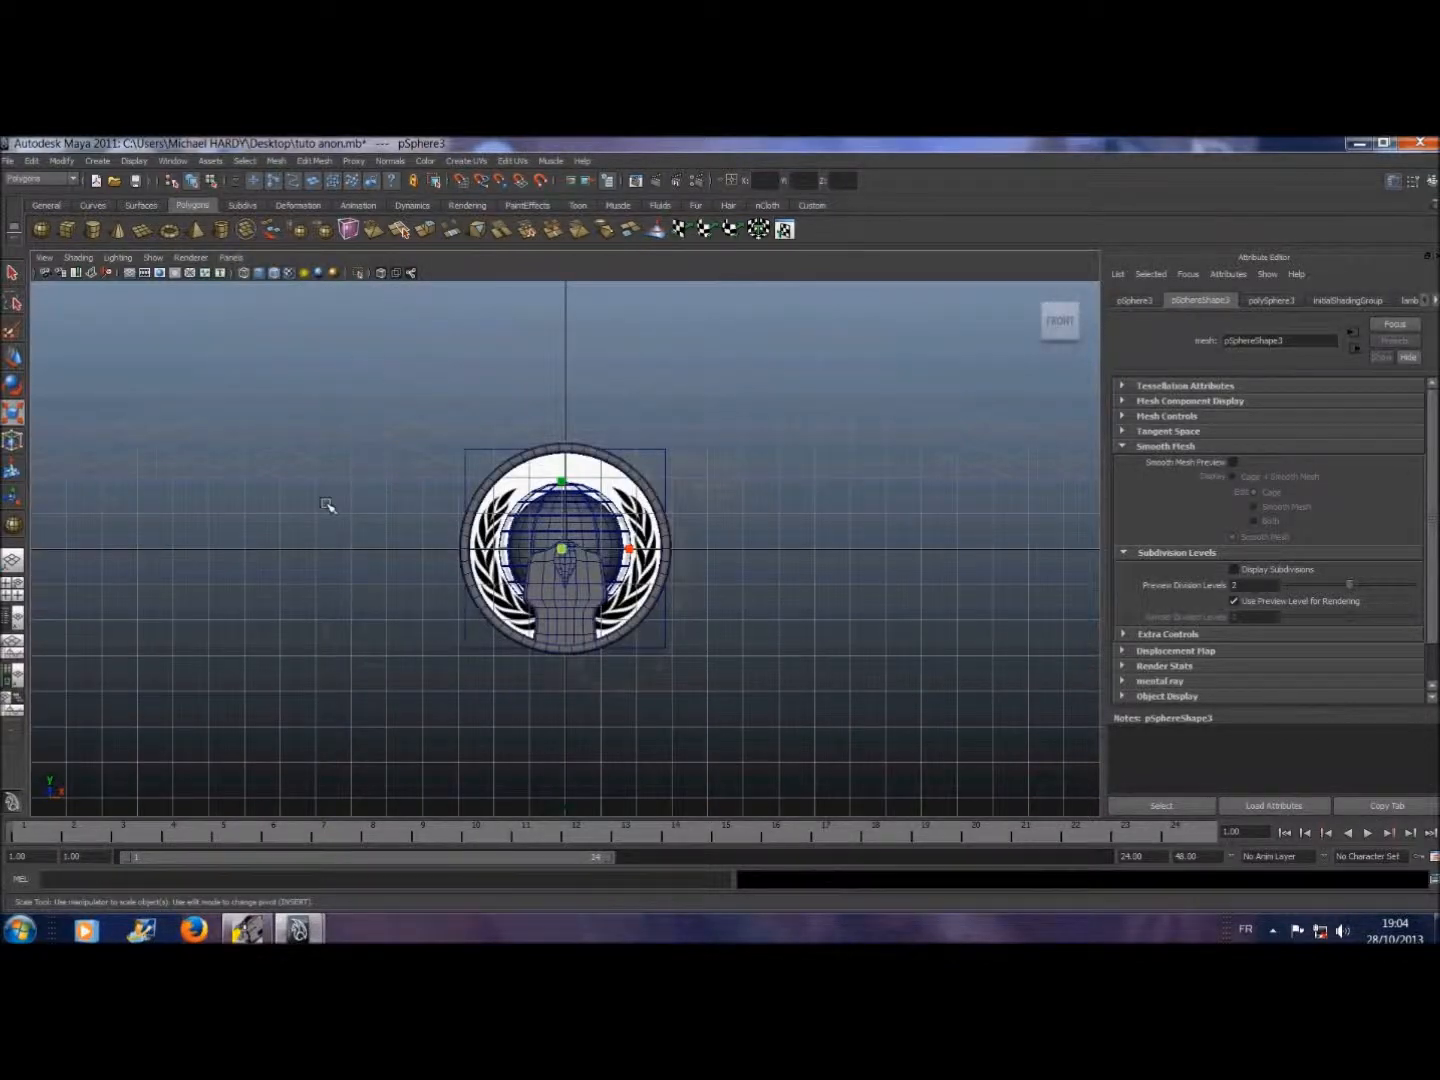
{"action": "scroll", "coordinate": [520, 578], "scroll_direction": "up", "scroll_amount": 10}
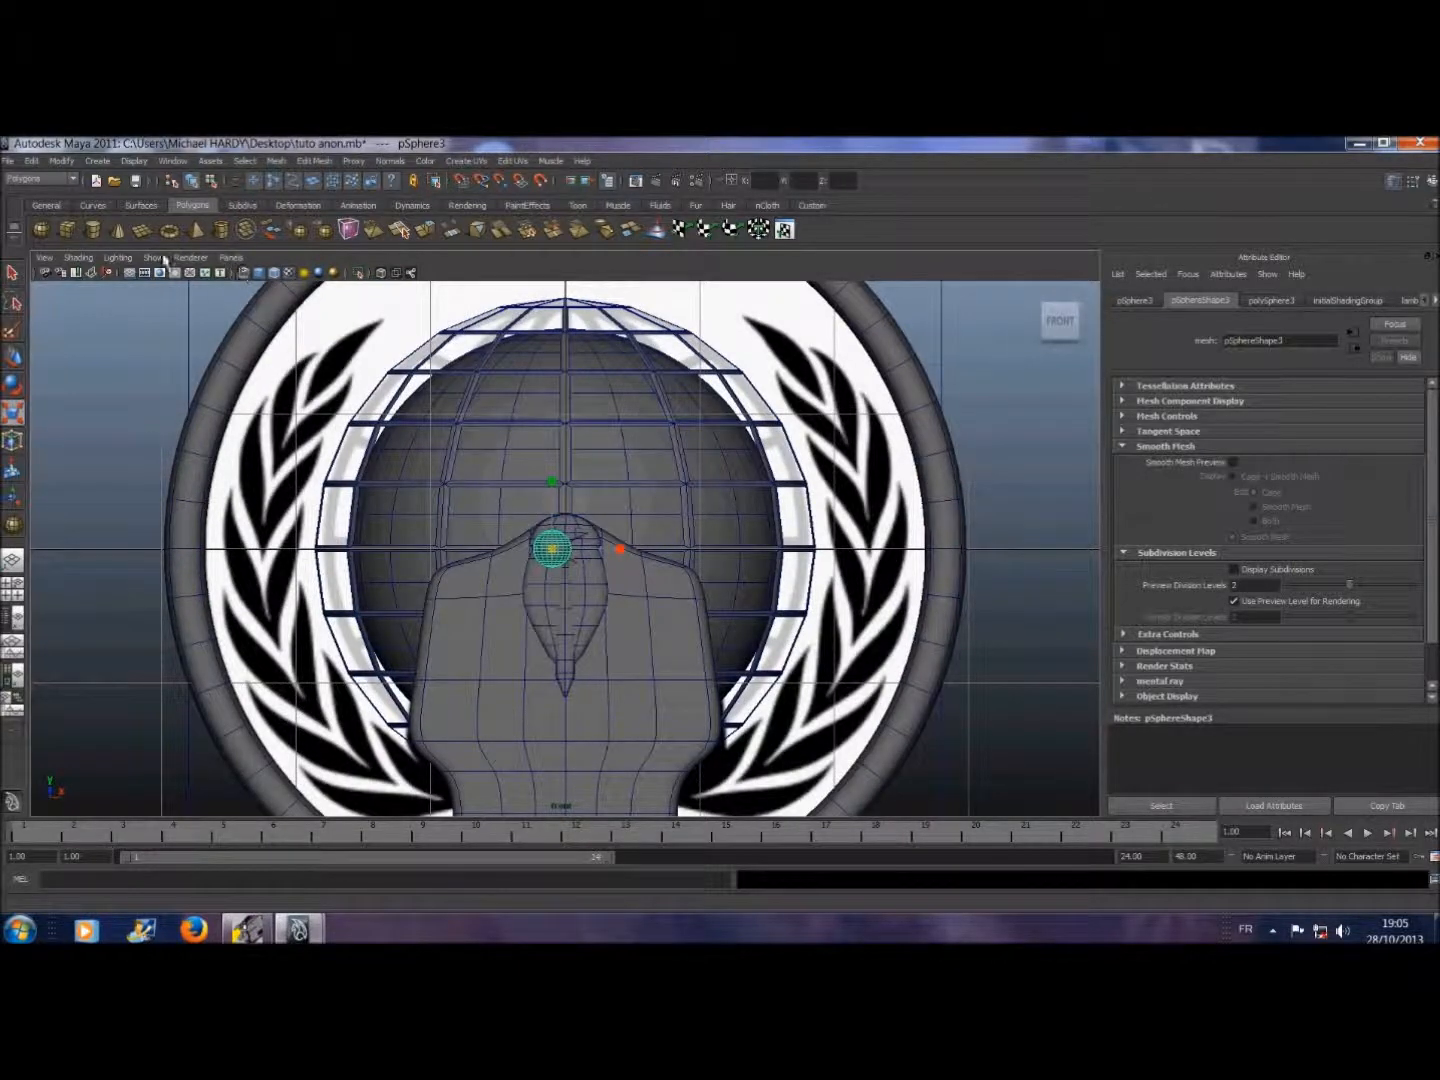
{"action": "left_click", "coordinate": [78, 258]}
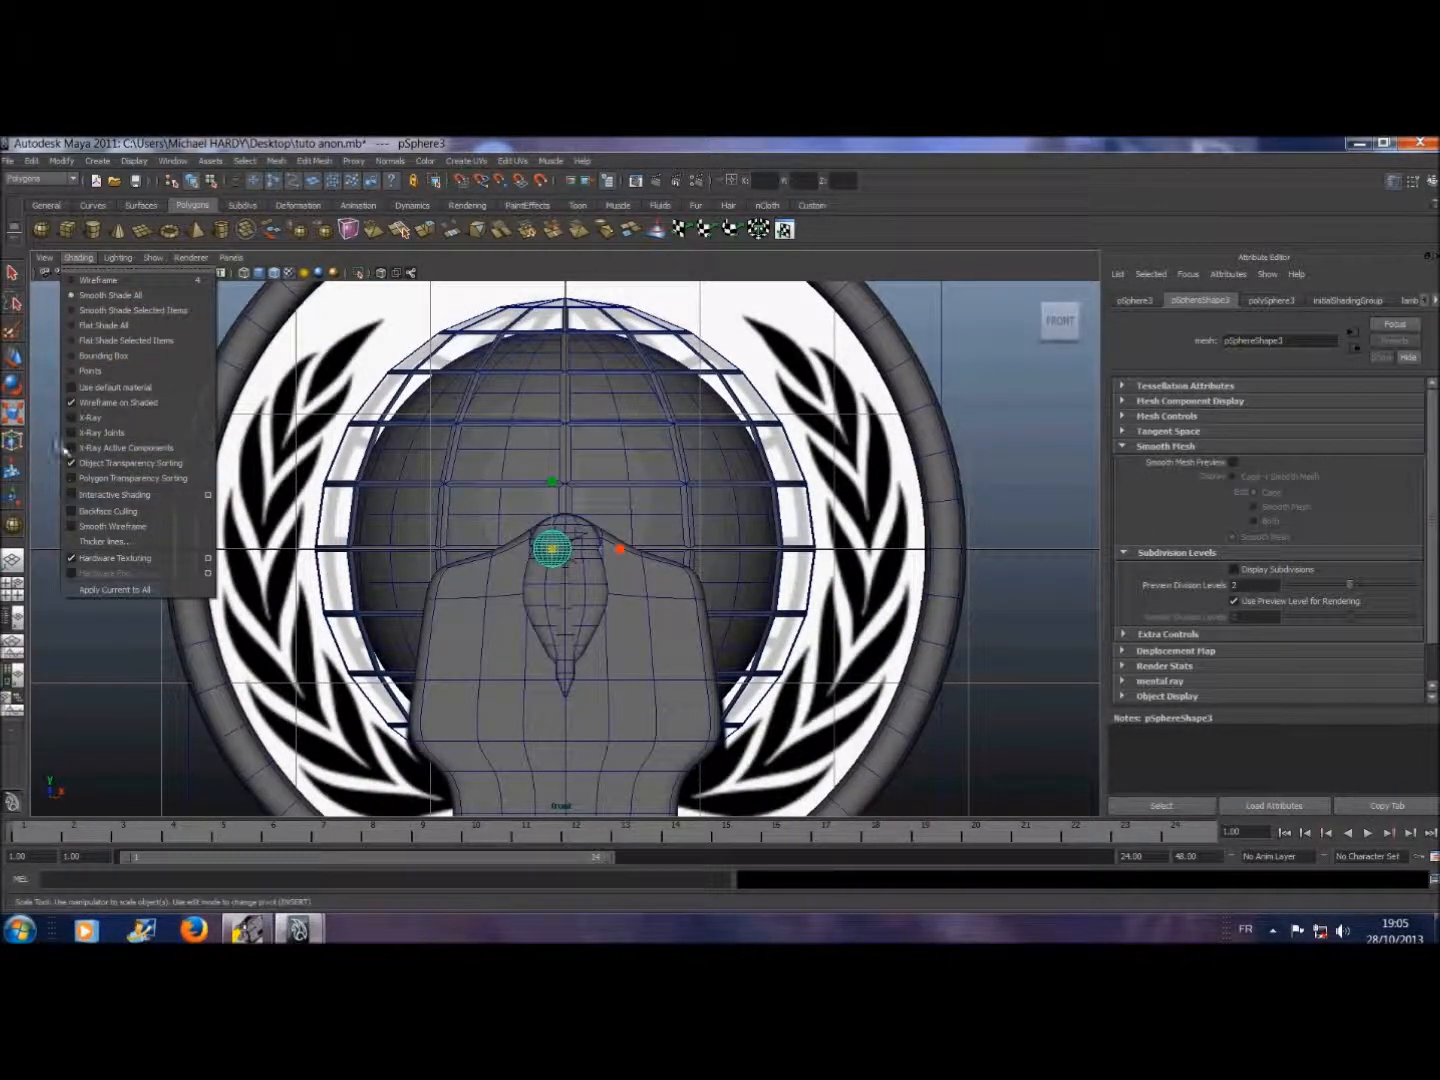
{"action": "left_click", "coordinate": [90, 418]}
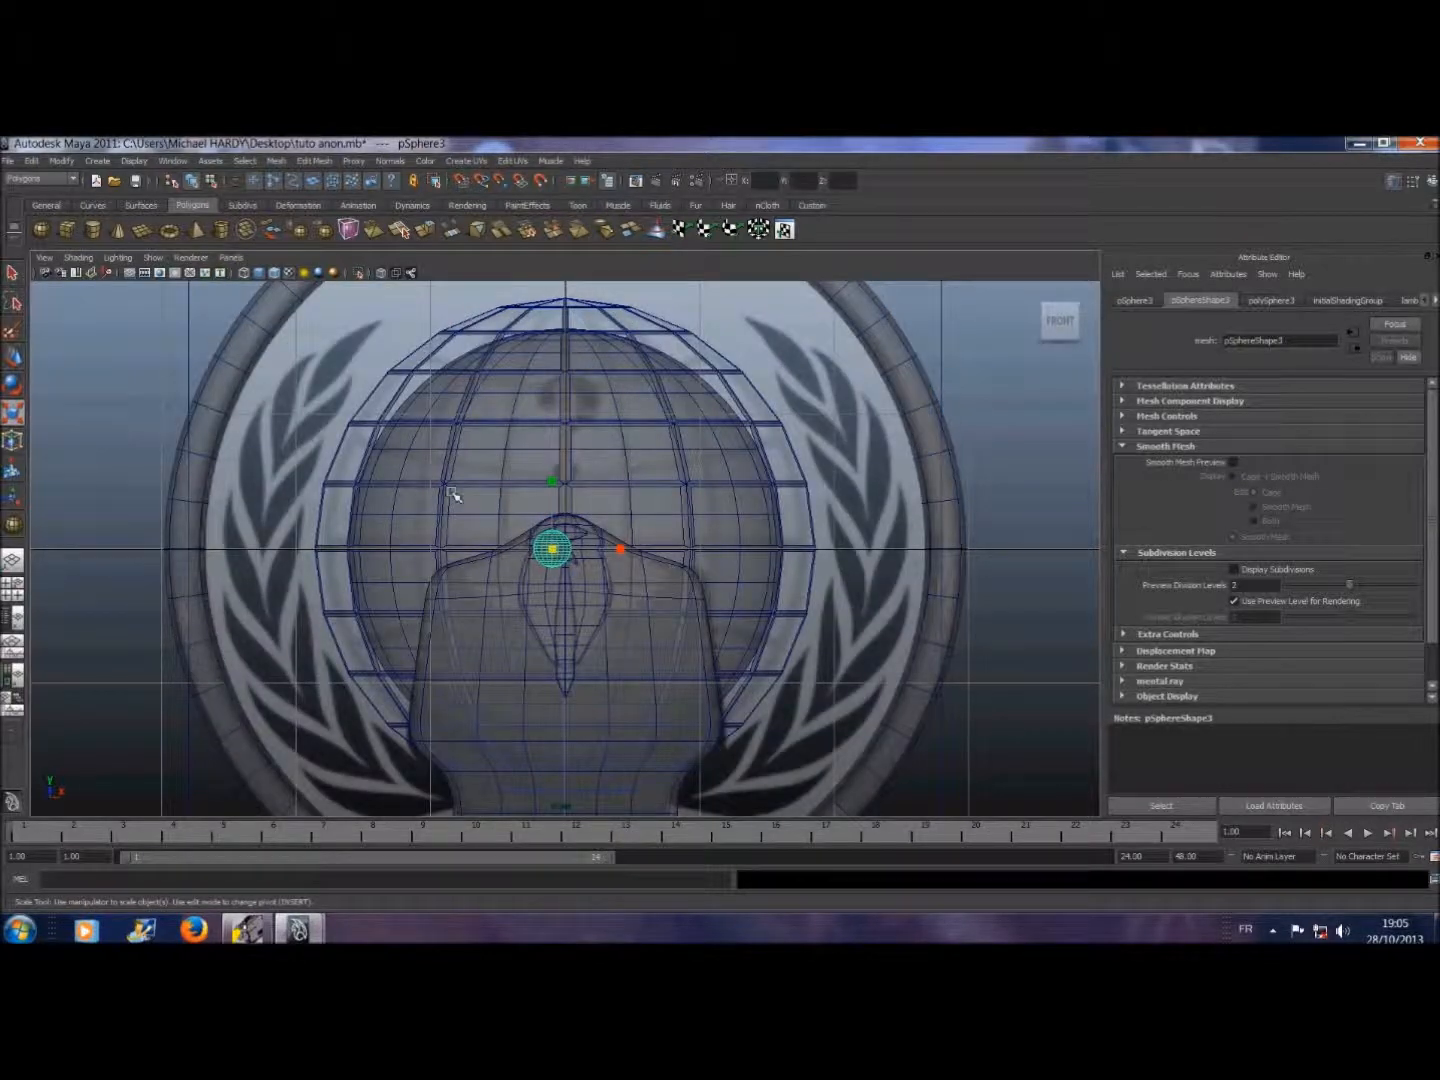
- Set the small sphere's Translate X and Z to 0, and raise it along Y to about 0.6 over the question mark's dot
{"action": "left_click", "coordinate": [13, 357]}
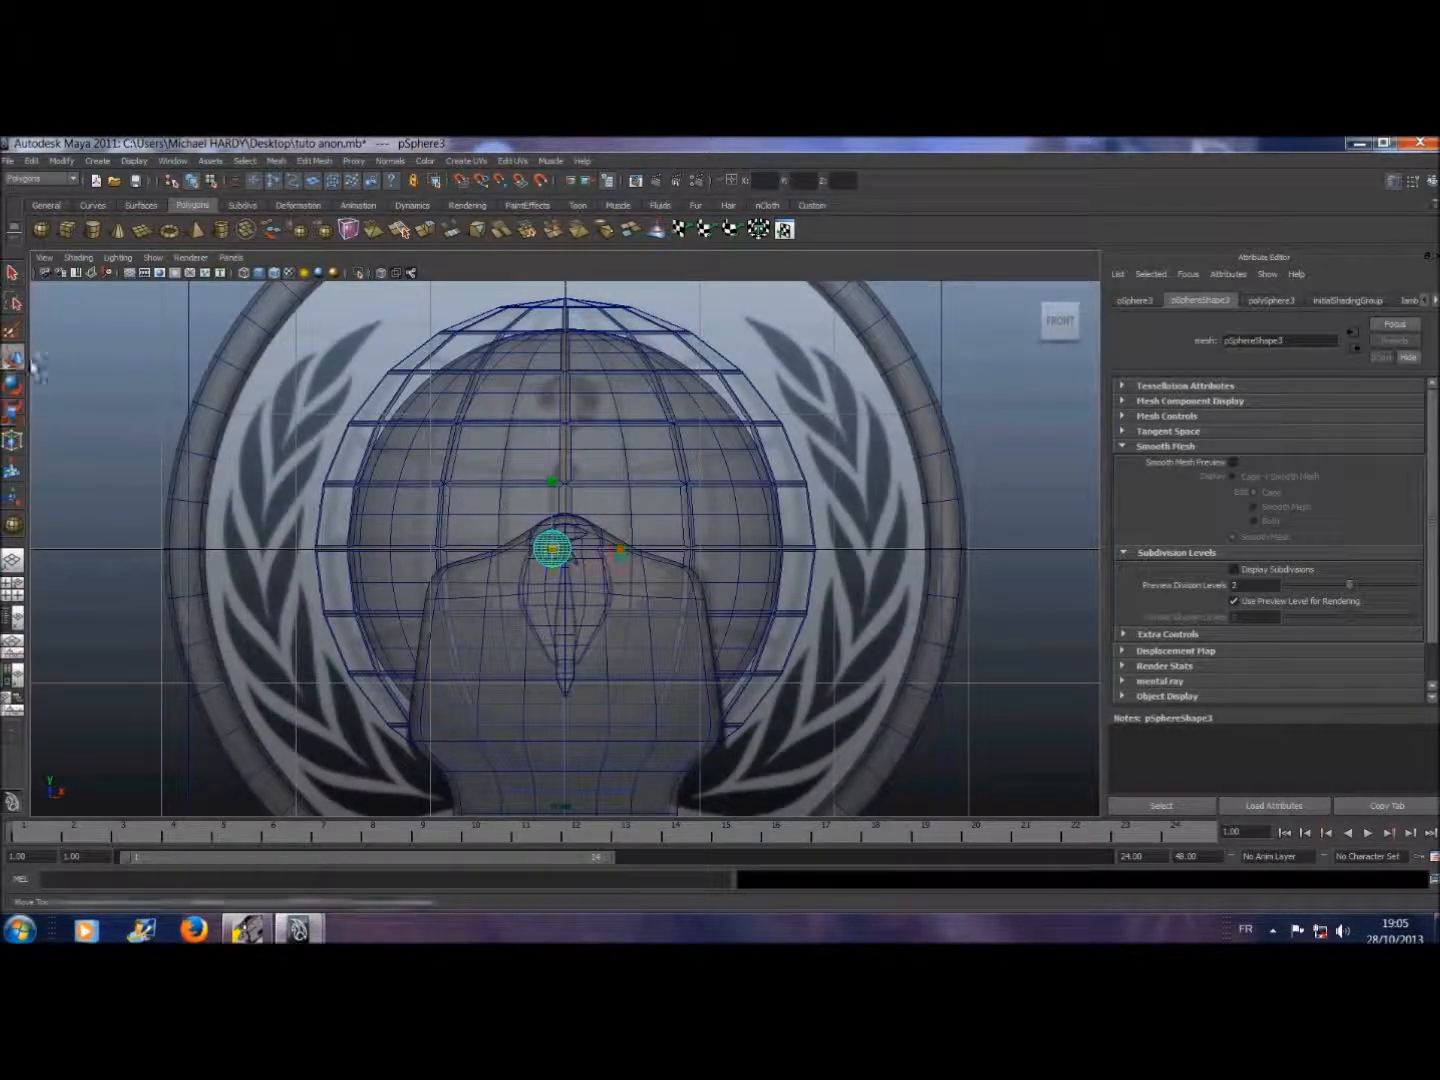
{"action": "left_click", "coordinate": [1134, 300]}
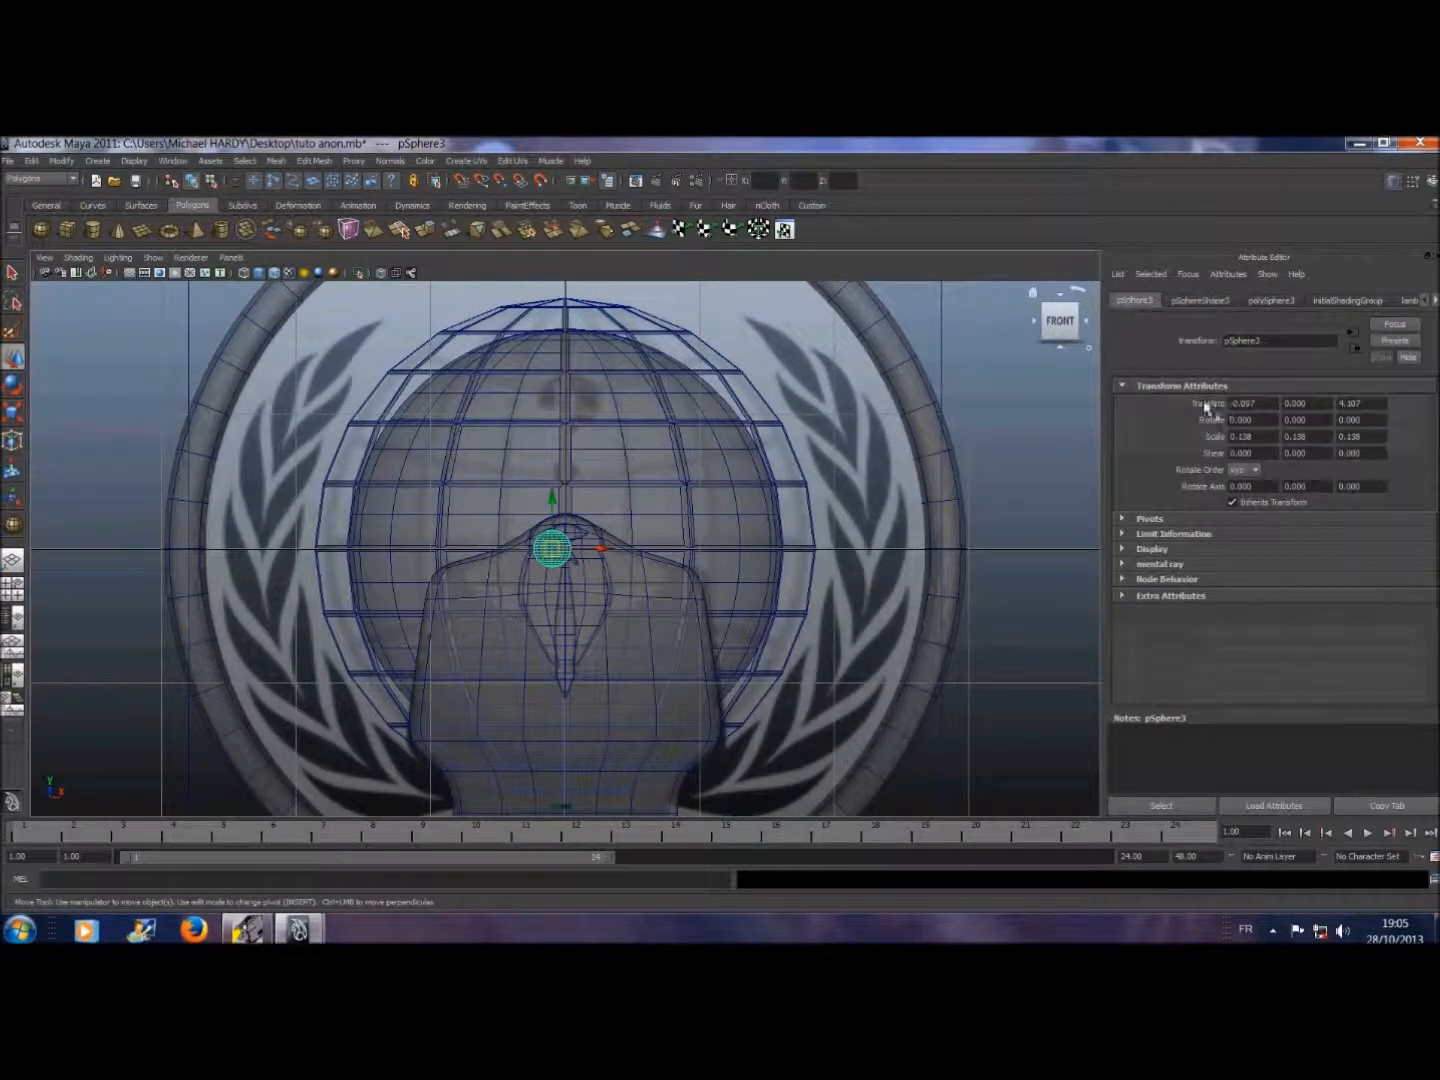
{"action": "left_click", "coordinate": [1245, 403]}
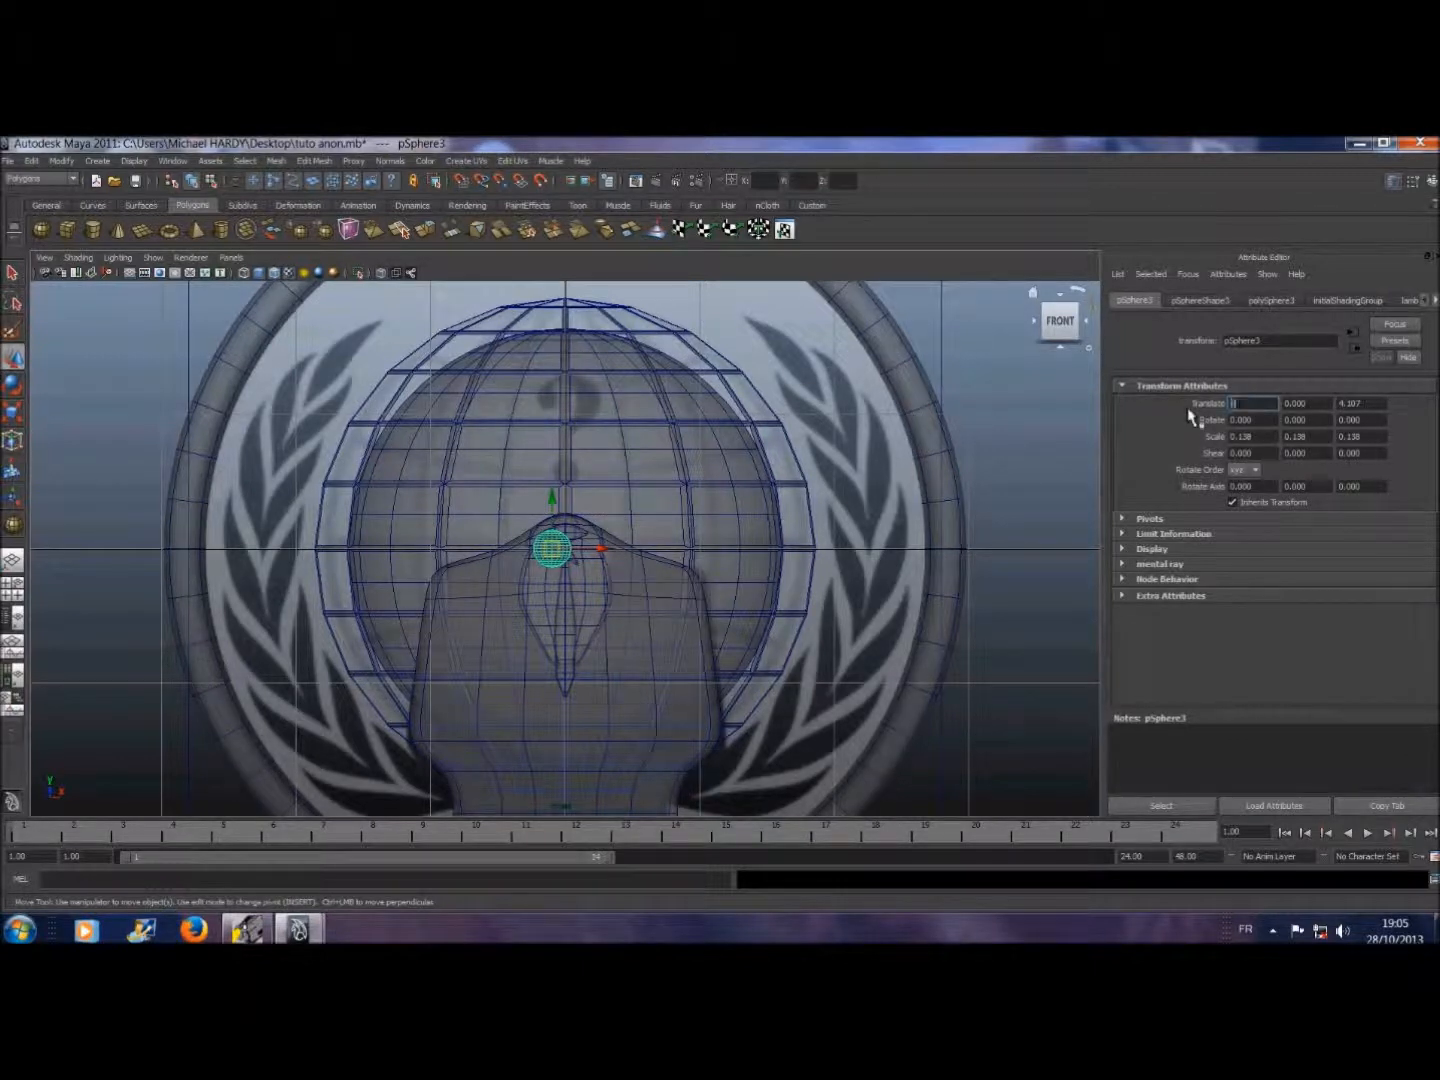
{"action": "left_click", "coordinate": [1334, 406]}
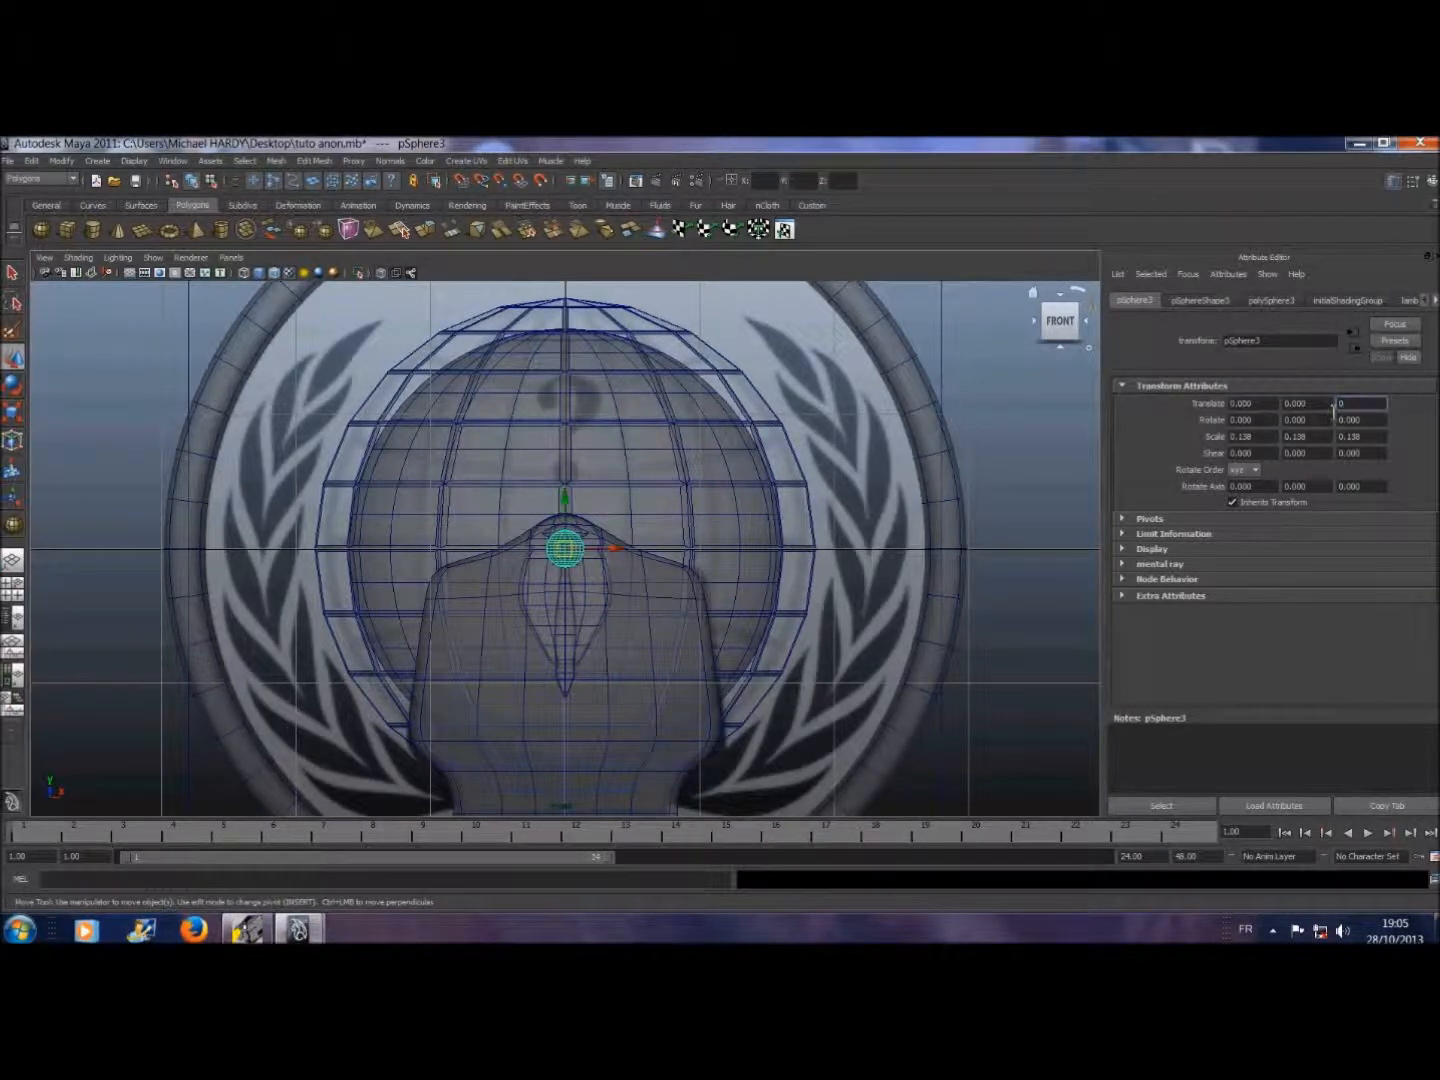
{"action": "left_click", "coordinate": [1150, 760]}
{"action": "left_click_drag", "start_coordinate": [567, 500], "coordinate": [568, 424]}
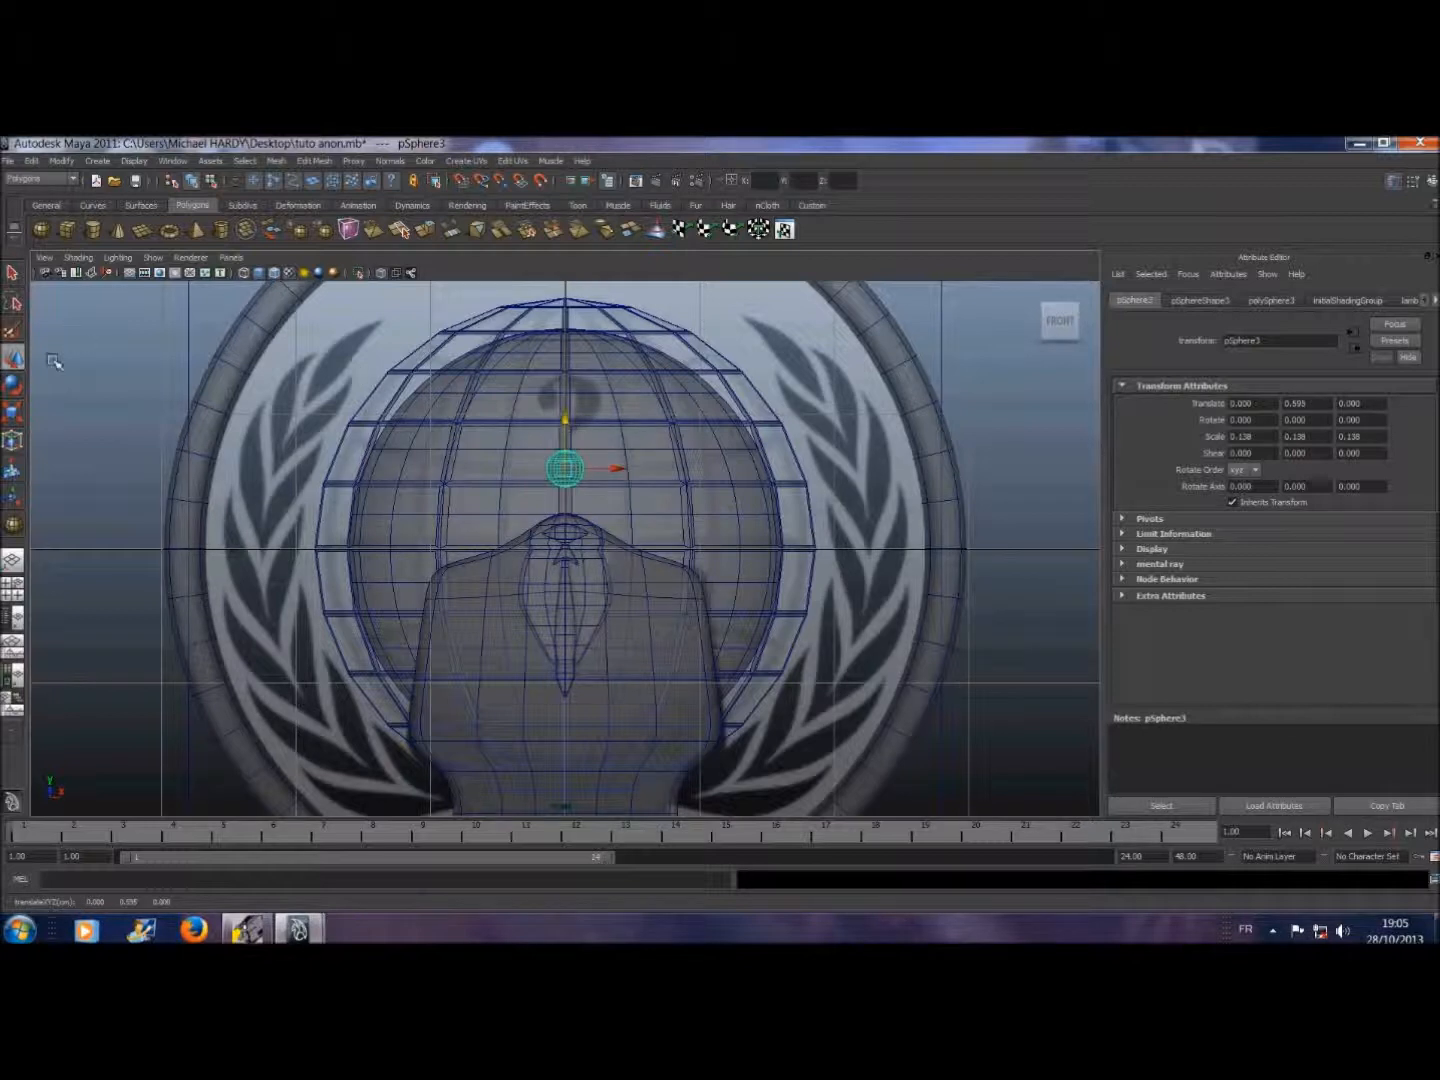
- Shrink the small sphere uniformly to about 0.08 and lower it to Y about 0.584 to fit the question mark's dot
{"action": "left_click", "coordinate": [13, 413]}
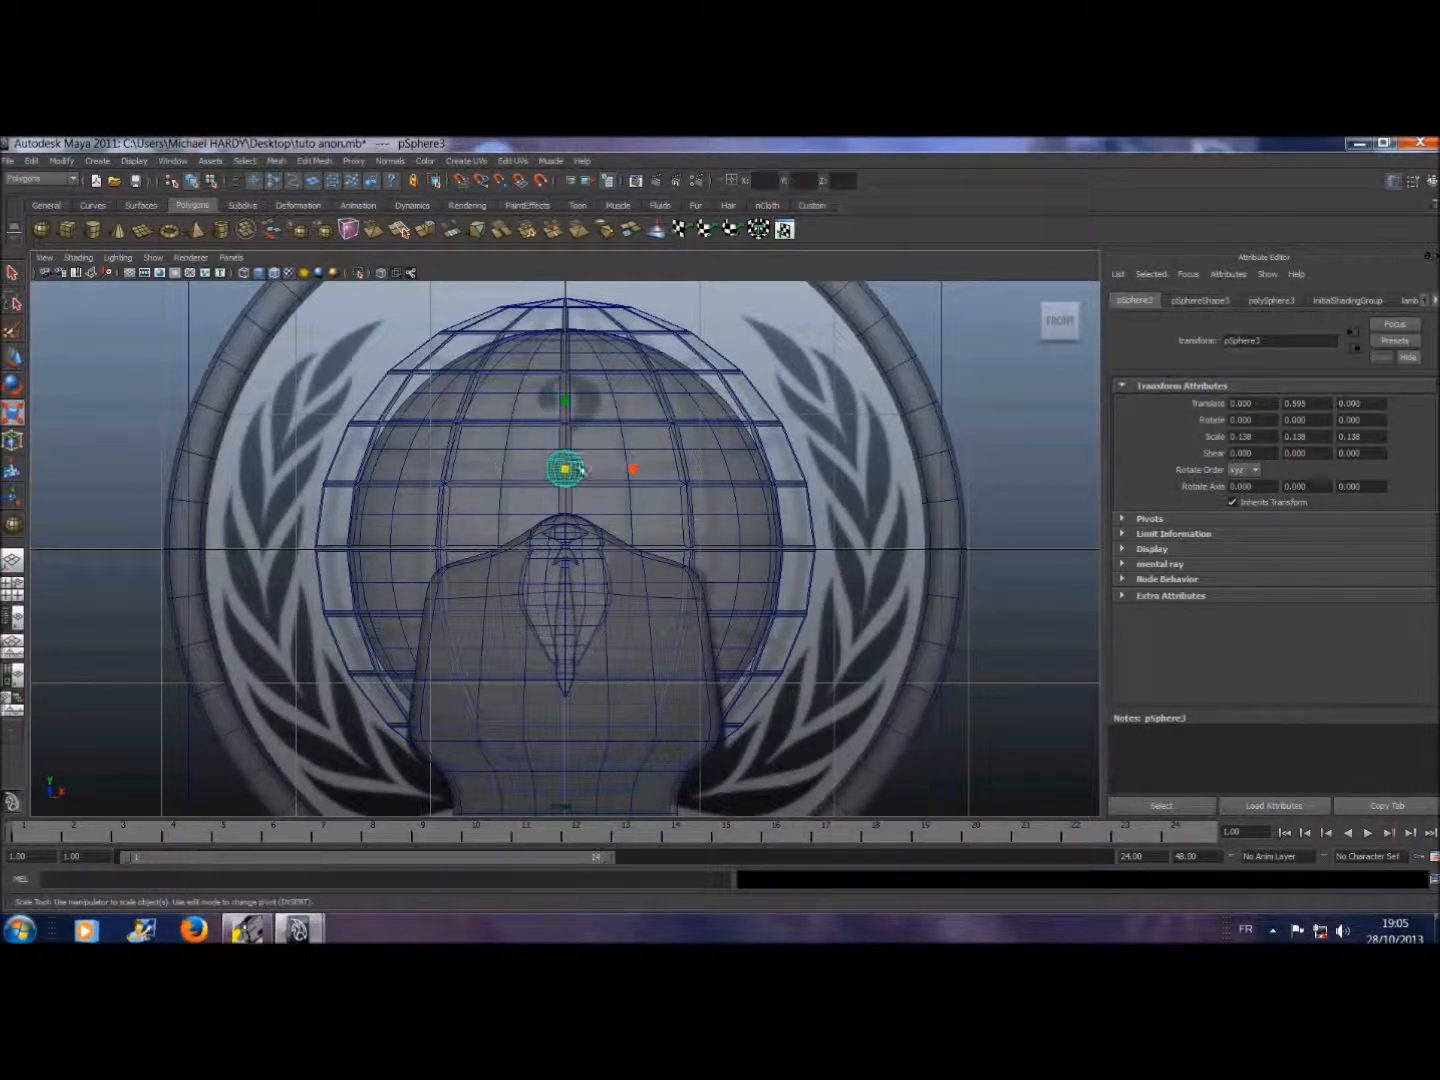
{"action": "left_click_drag", "start_coordinate": [567, 471], "coordinate": [548, 481]}
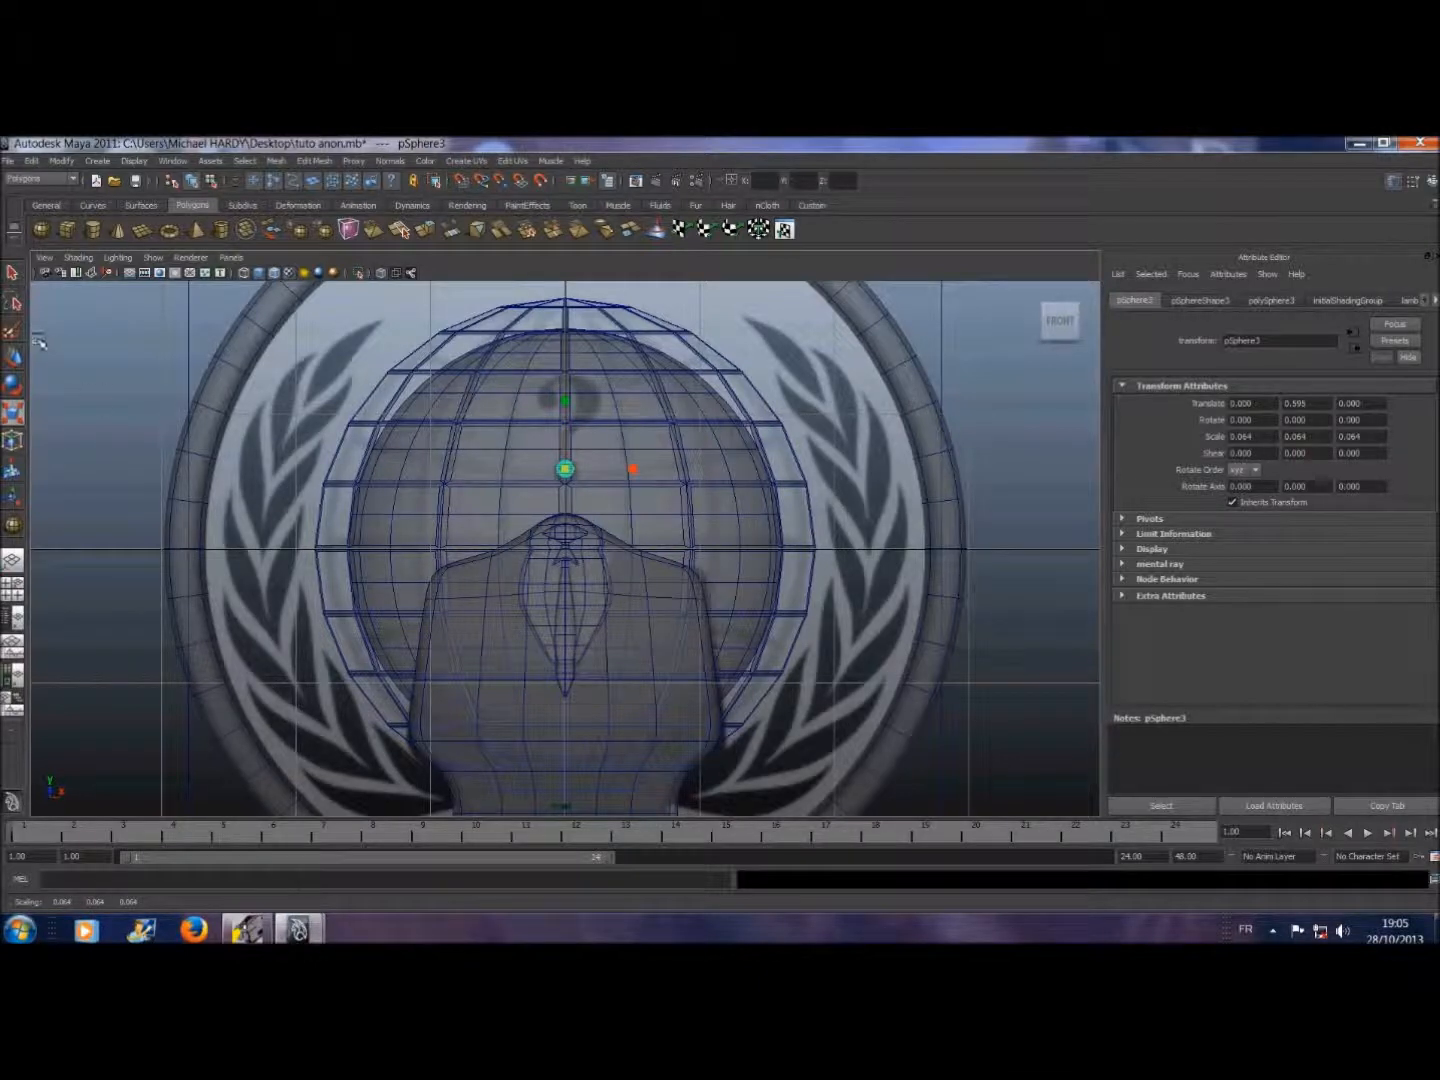
{"action": "left_click", "coordinate": [13, 358]}
{"action": "left_click_drag", "start_coordinate": [566, 424], "coordinate": [569, 426]}
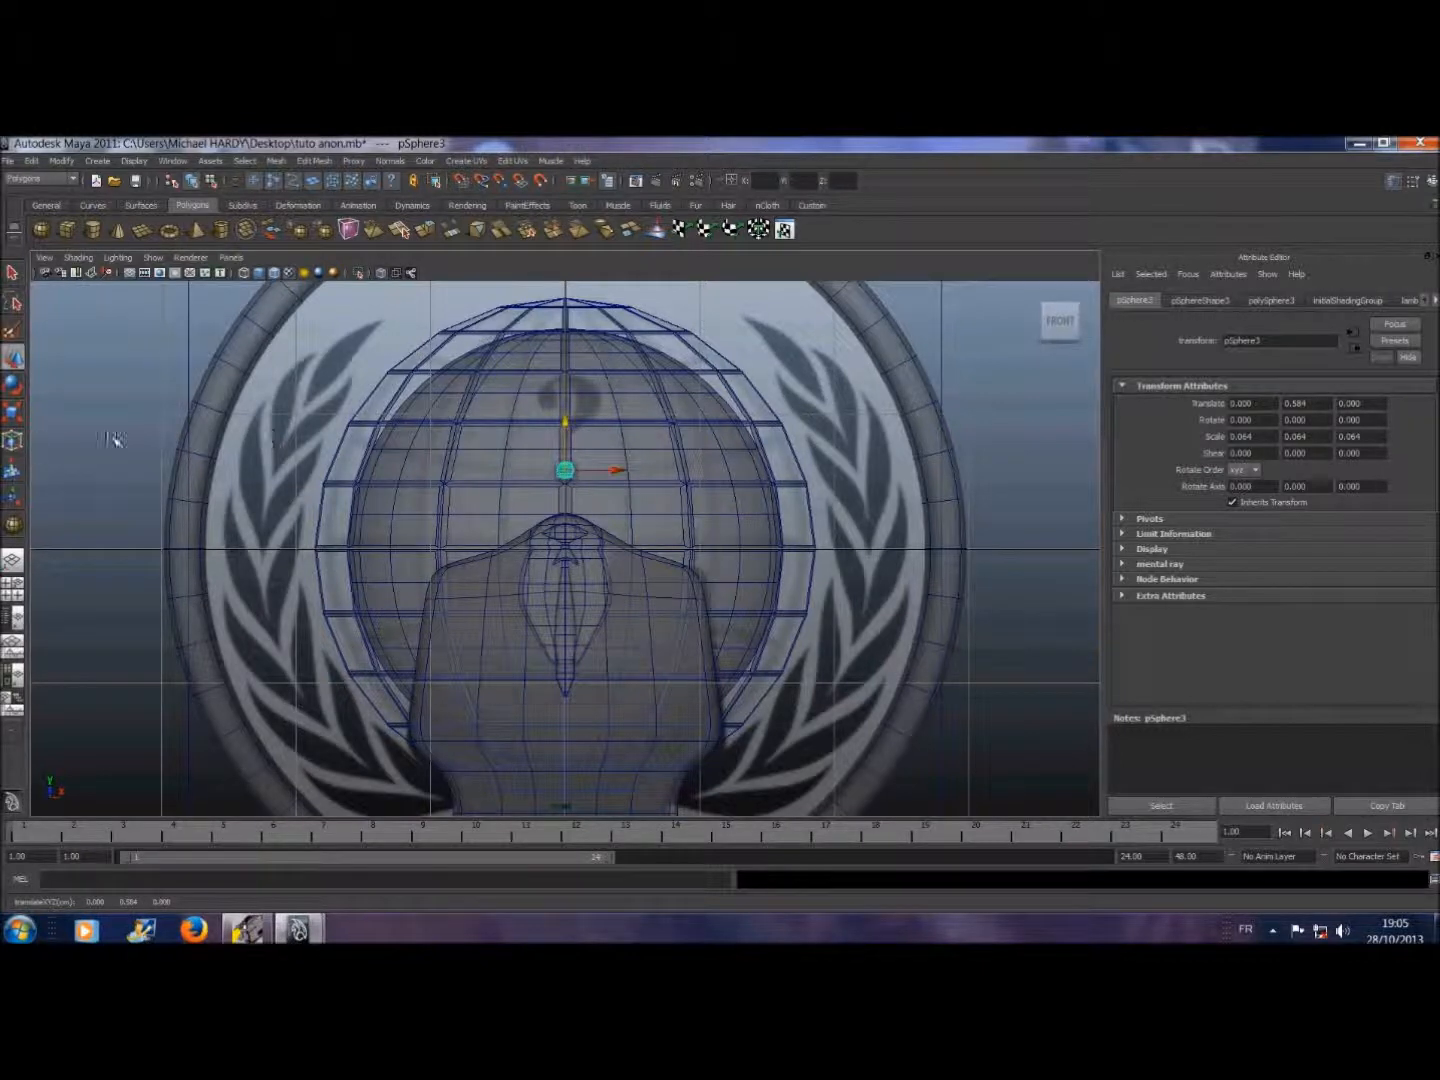
{"action": "left_click", "coordinate": [13, 412]}
{"action": "left_click", "coordinate": [566, 472]}
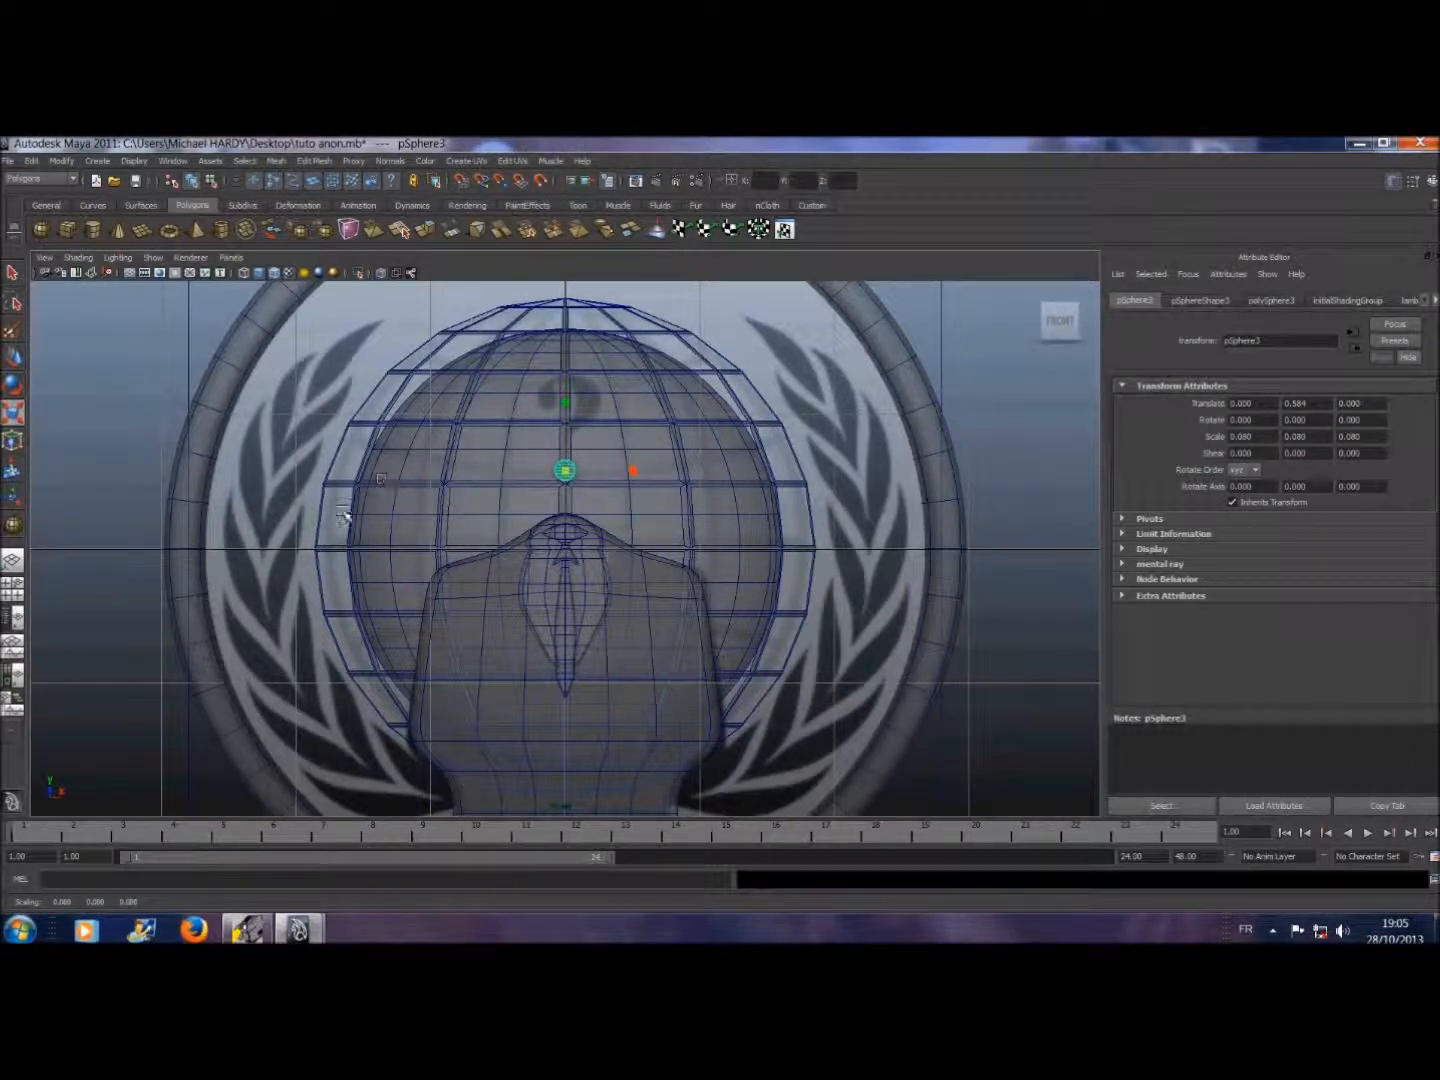
{"action": "left_click", "coordinate": [13, 273]}
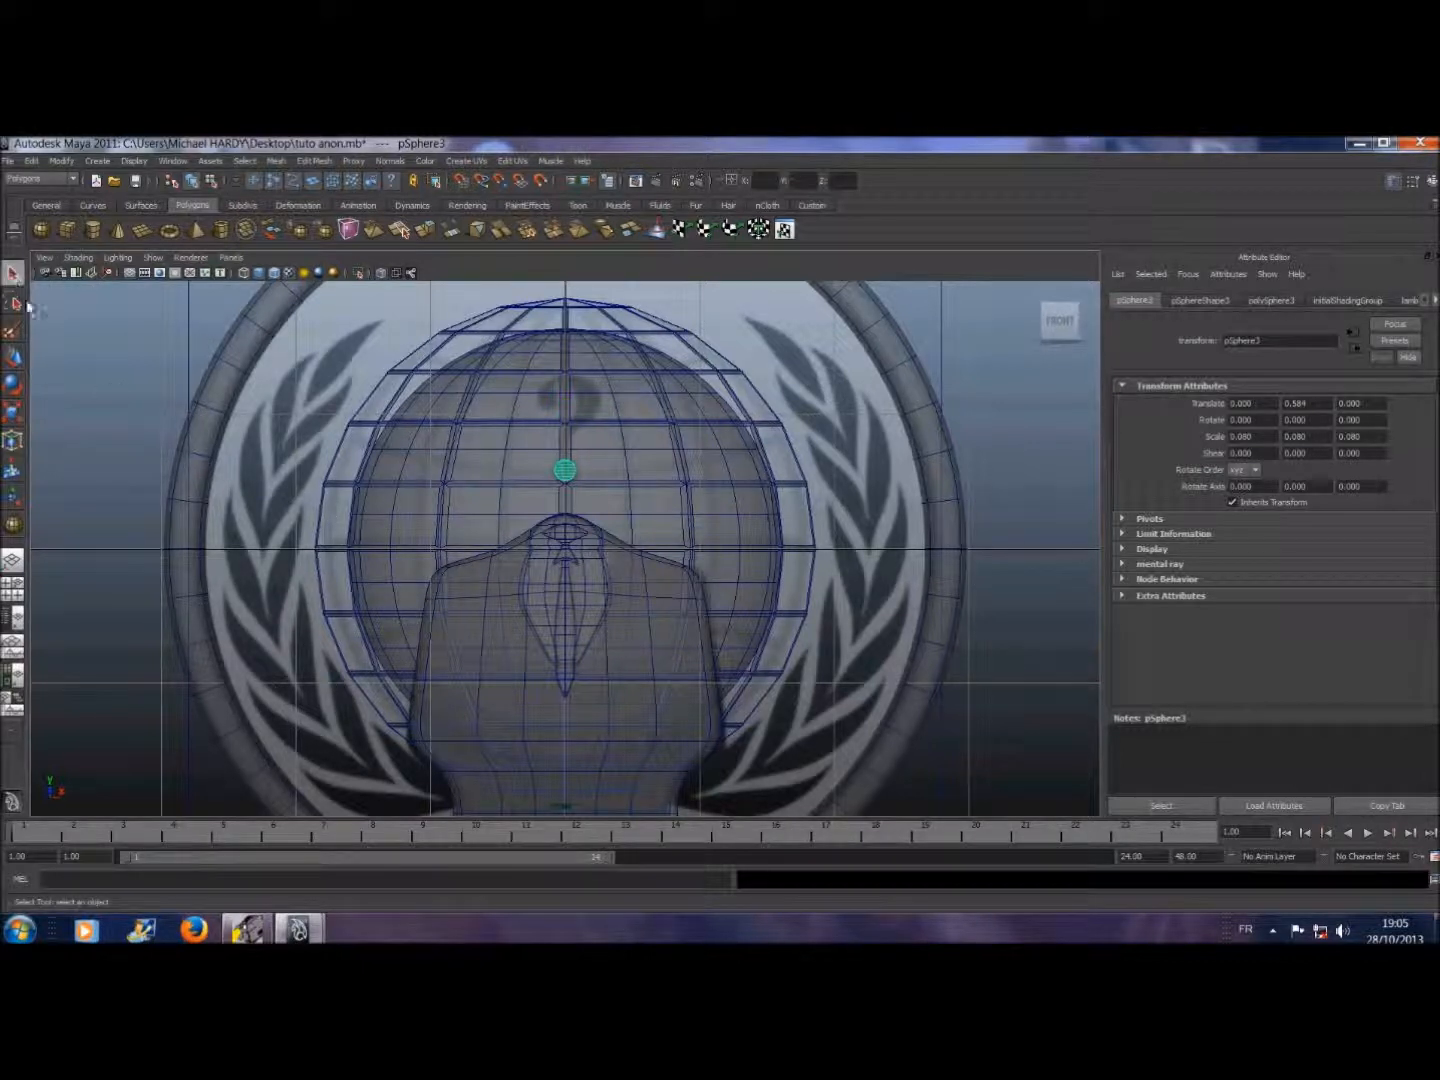
{"action": "left_click", "coordinate": [1029, 453]}
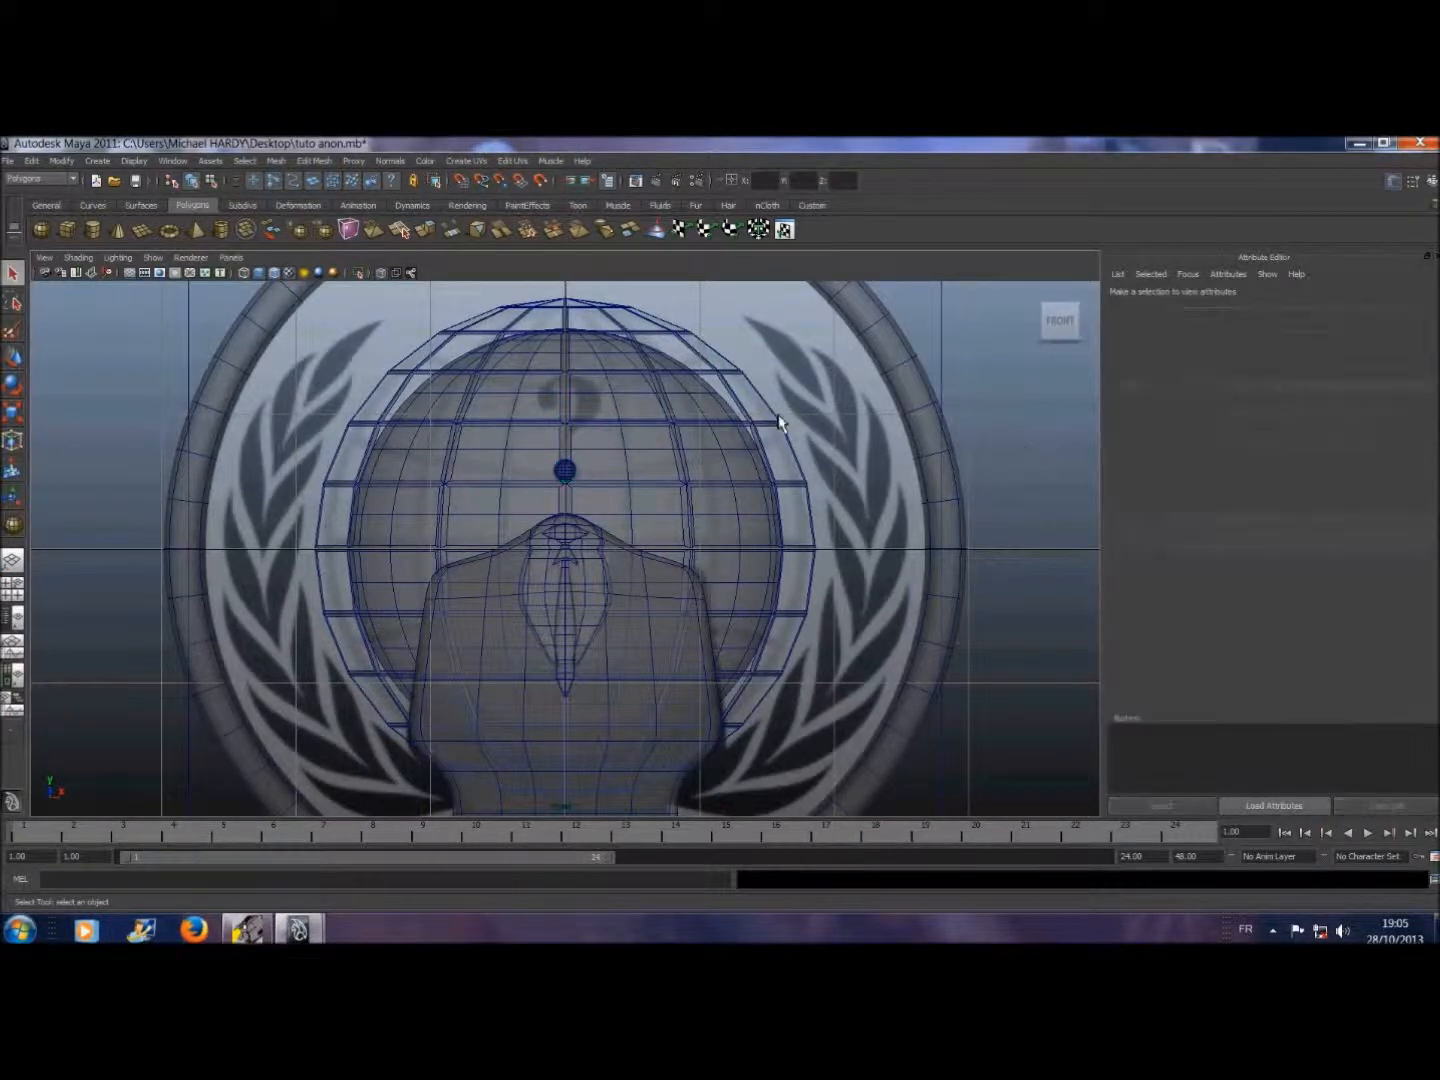
- Turn on Smooth Mesh Preview for the small dot sphere
{"action": "left_click", "coordinate": [564, 470]}
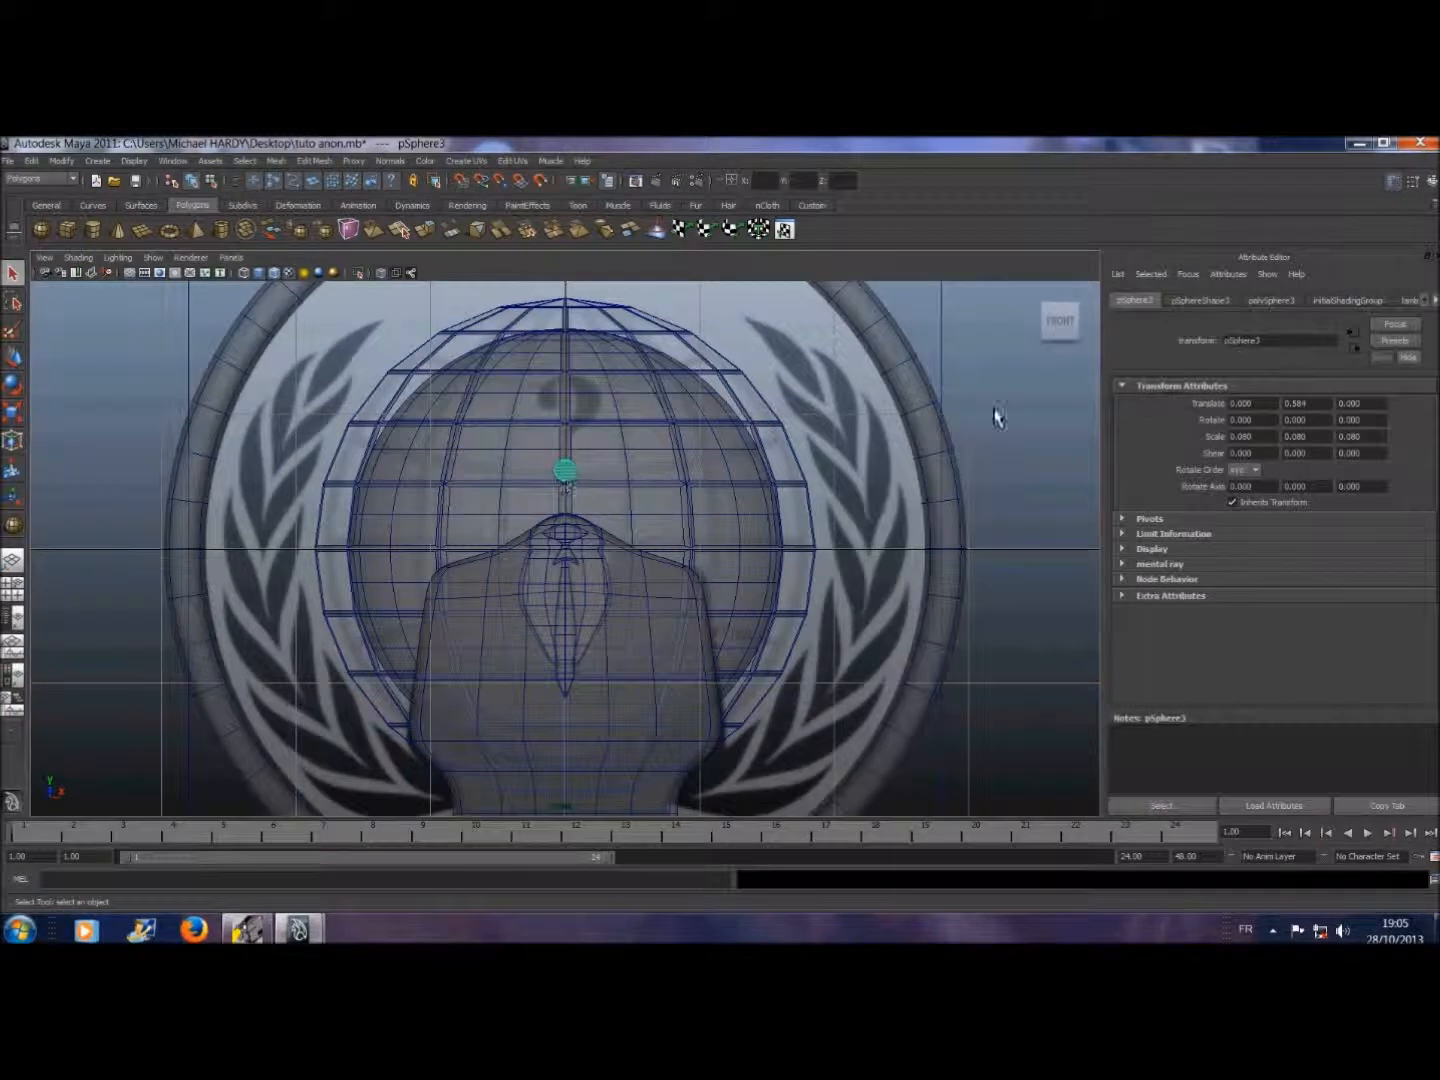
{"action": "left_click", "coordinate": [1204, 301]}
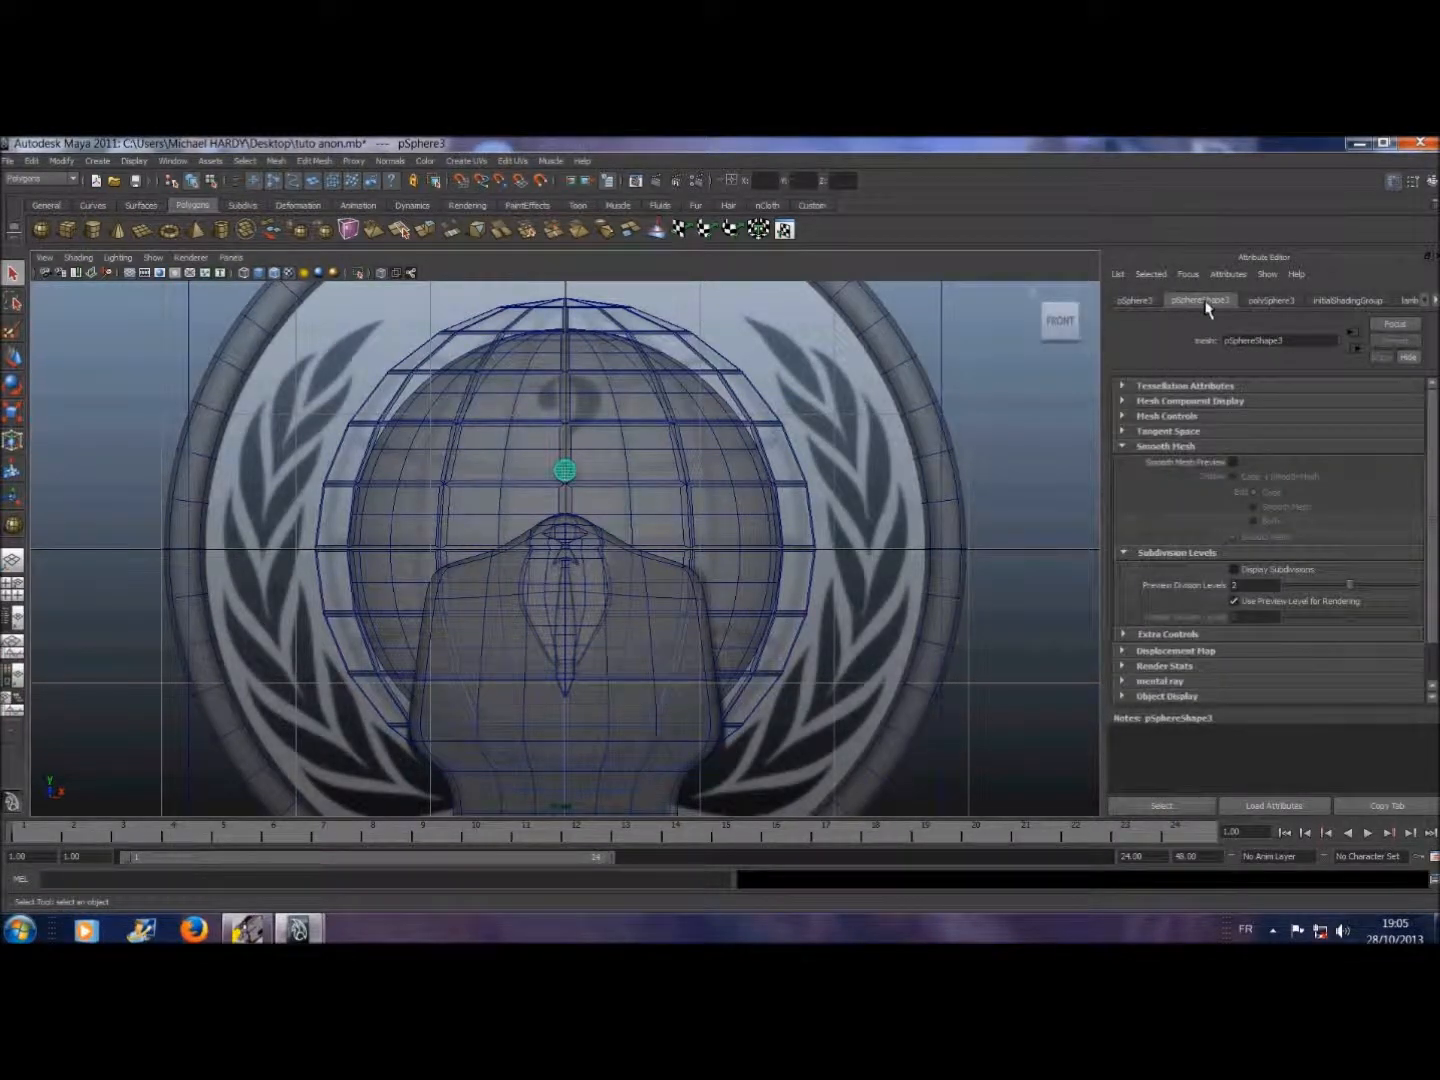
{"action": "left_click", "coordinate": [1235, 463]}
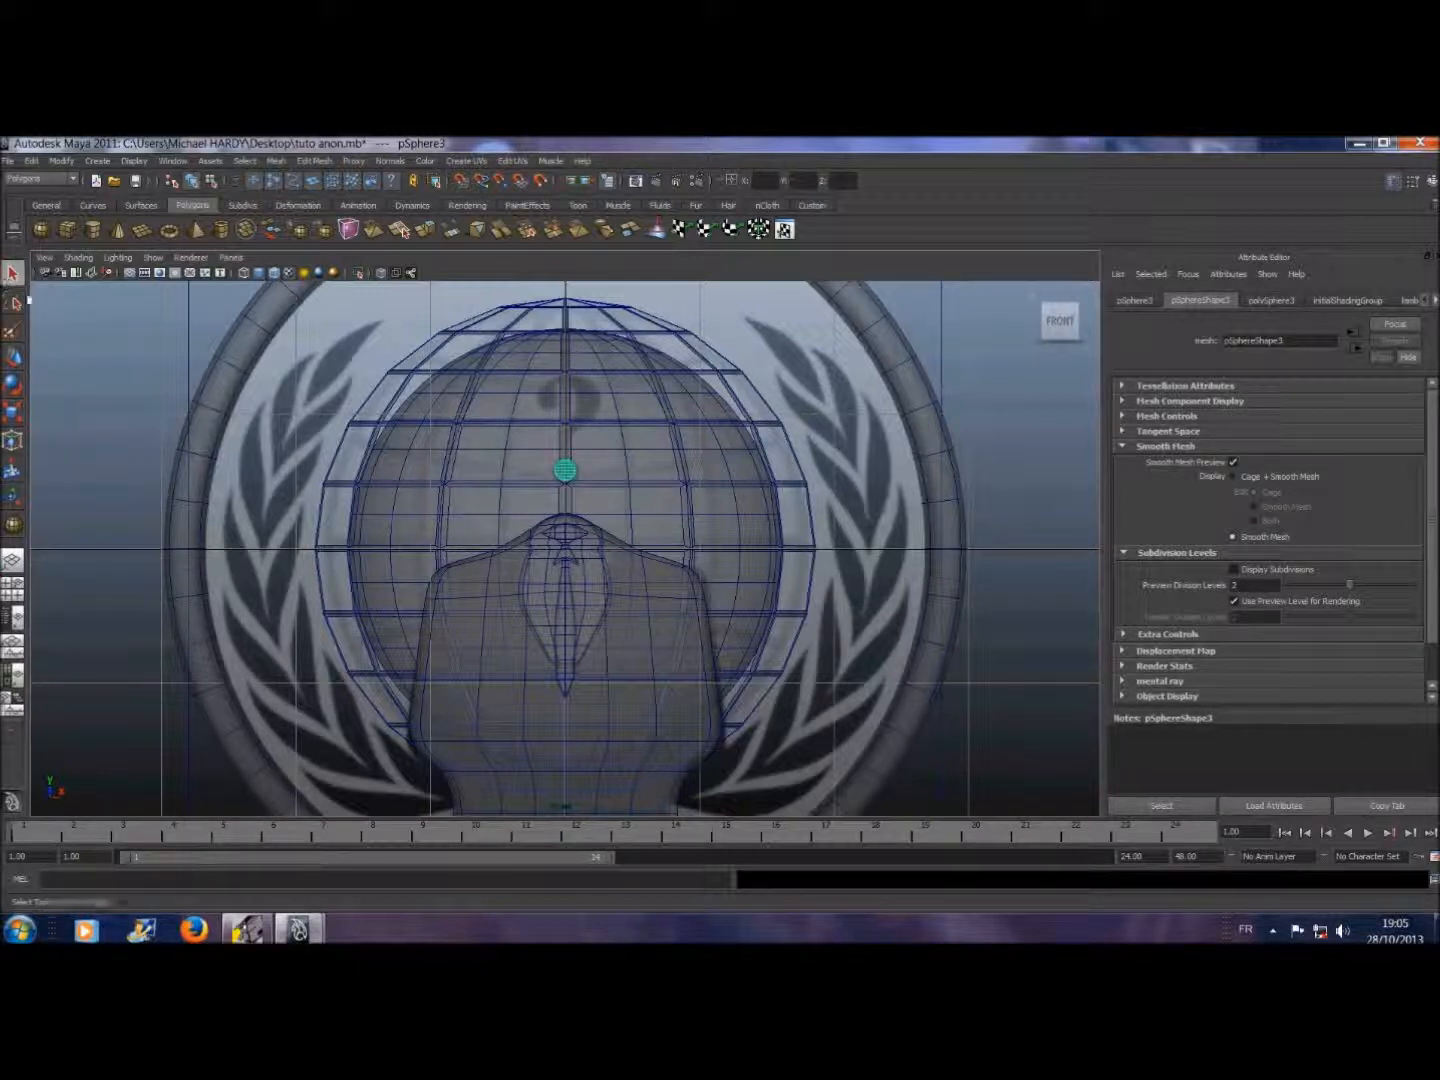
- In the perspective view, select both globe spheres and create a display layer from the selection named spheres
{"action": "left_click", "coordinate": [234, 258]}
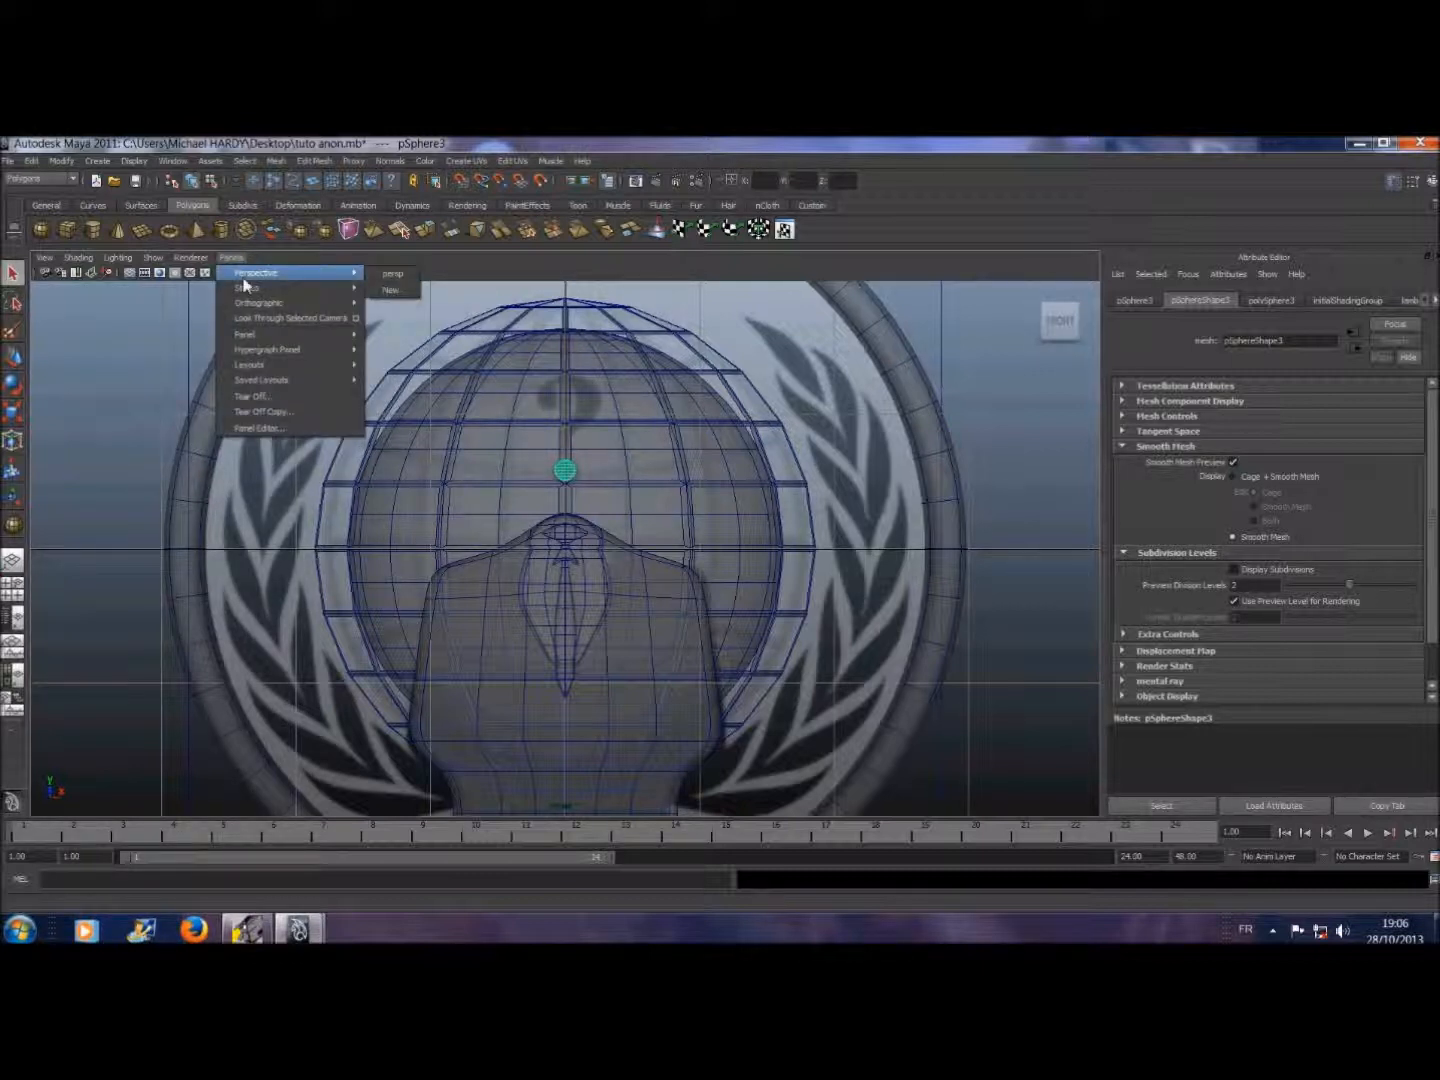
{"action": "left_click", "coordinate": [398, 276]}
{"action": "scroll", "coordinate": [735, 535], "scroll_direction": "up", "scroll_amount": 3}
{"action": "scroll", "coordinate": [735, 535], "scroll_direction": "down", "scroll_amount": 4}
{"action": "scroll", "coordinate": [735, 535], "scroll_direction": "up", "scroll_amount": 1}
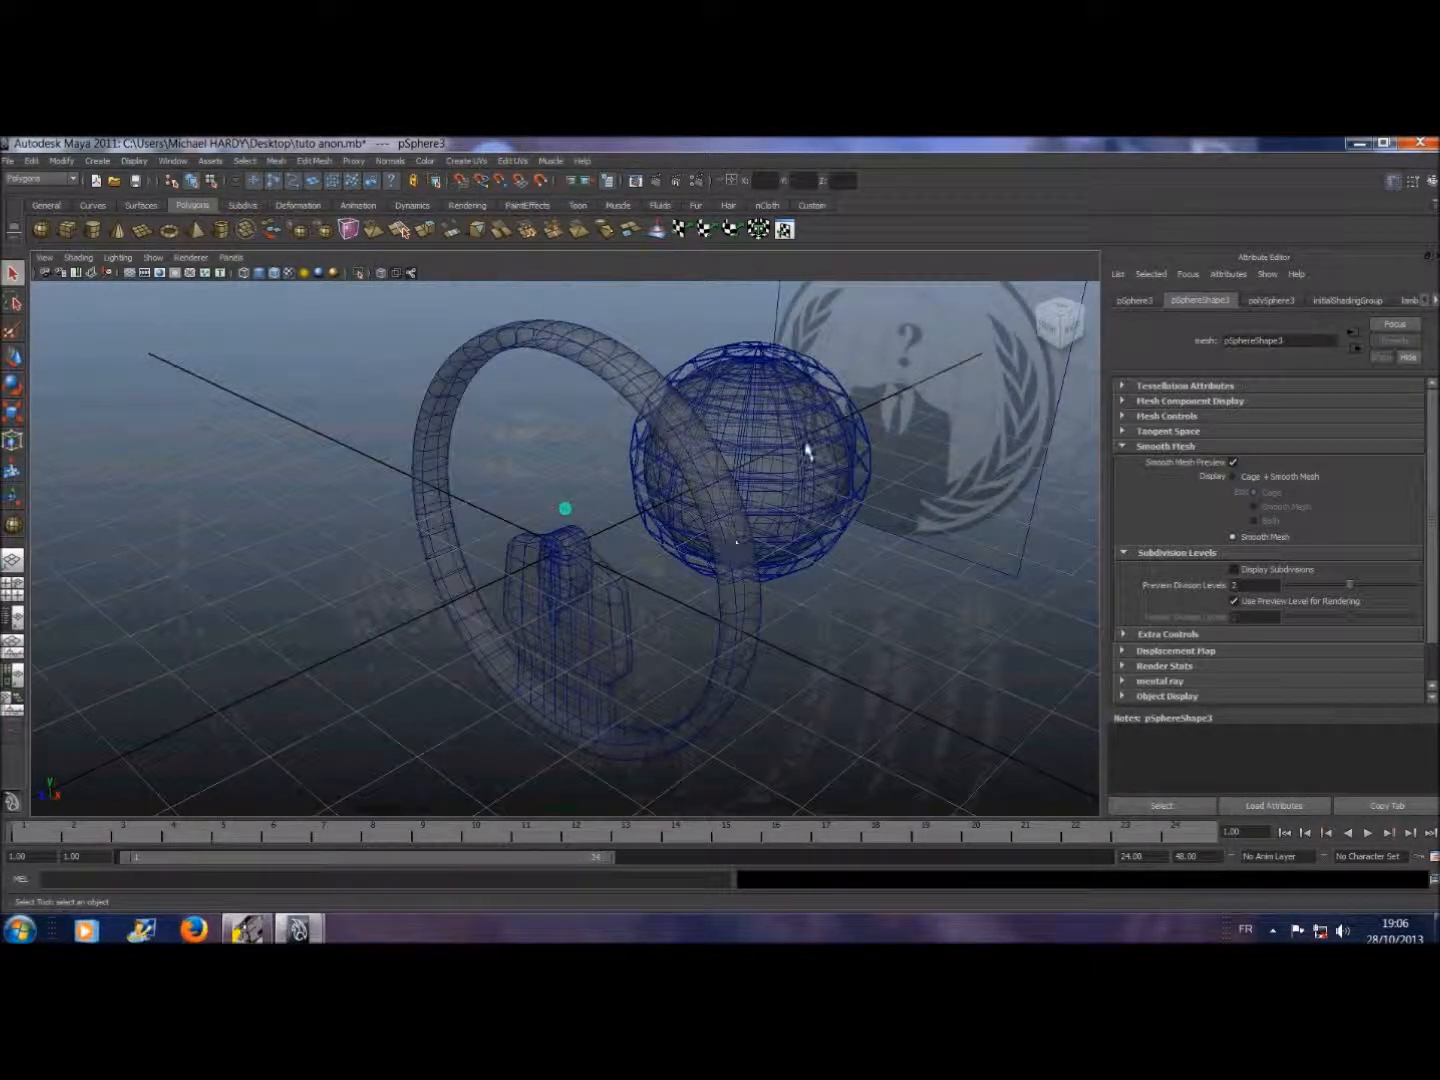
{"action": "left_click", "coordinate": [735, 383]}
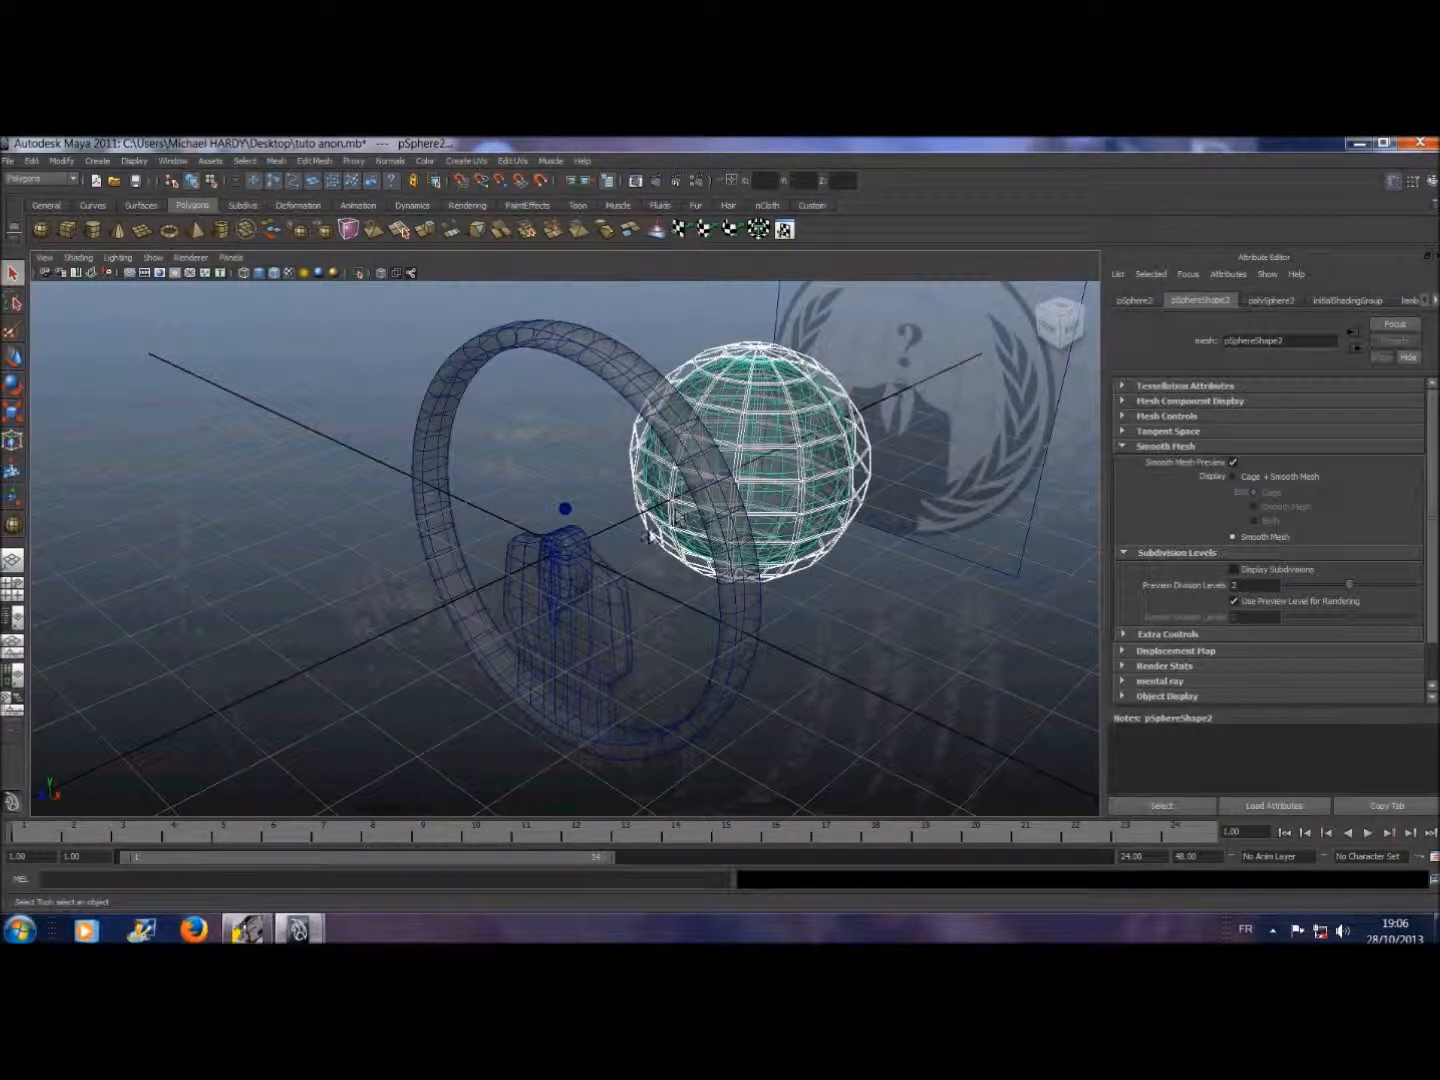
{"action": "left_click", "coordinate": [1412, 184]}
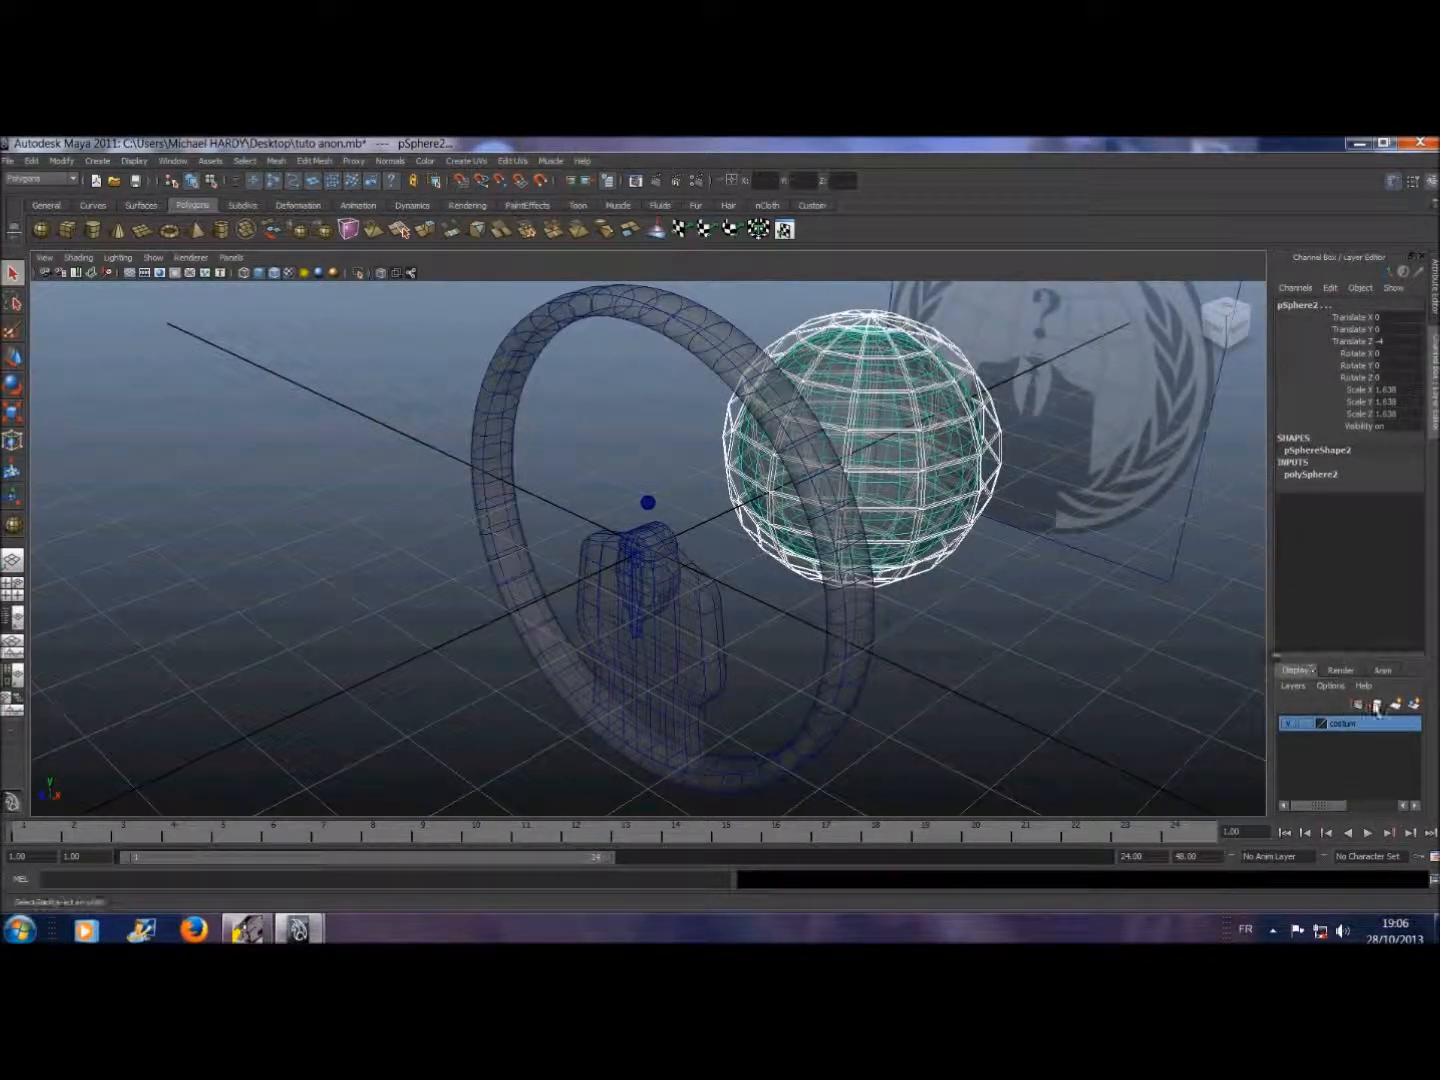
{"action": "left_click", "coordinate": [1414, 704]}
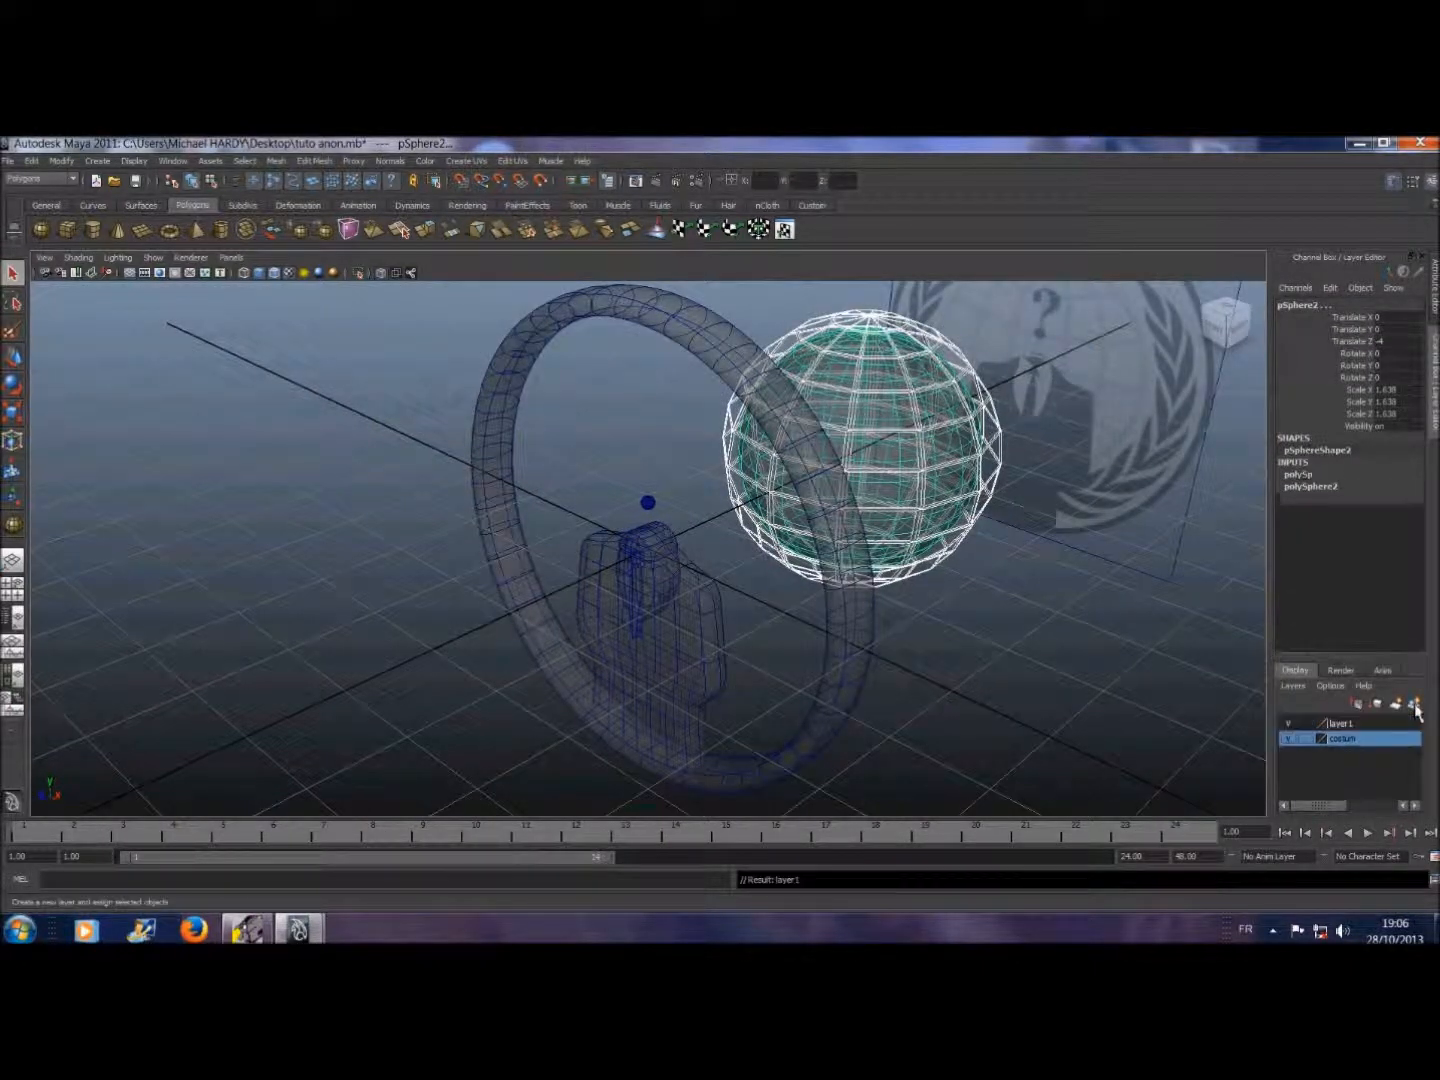
{"action": "double_click", "coordinate": [1328, 724]}
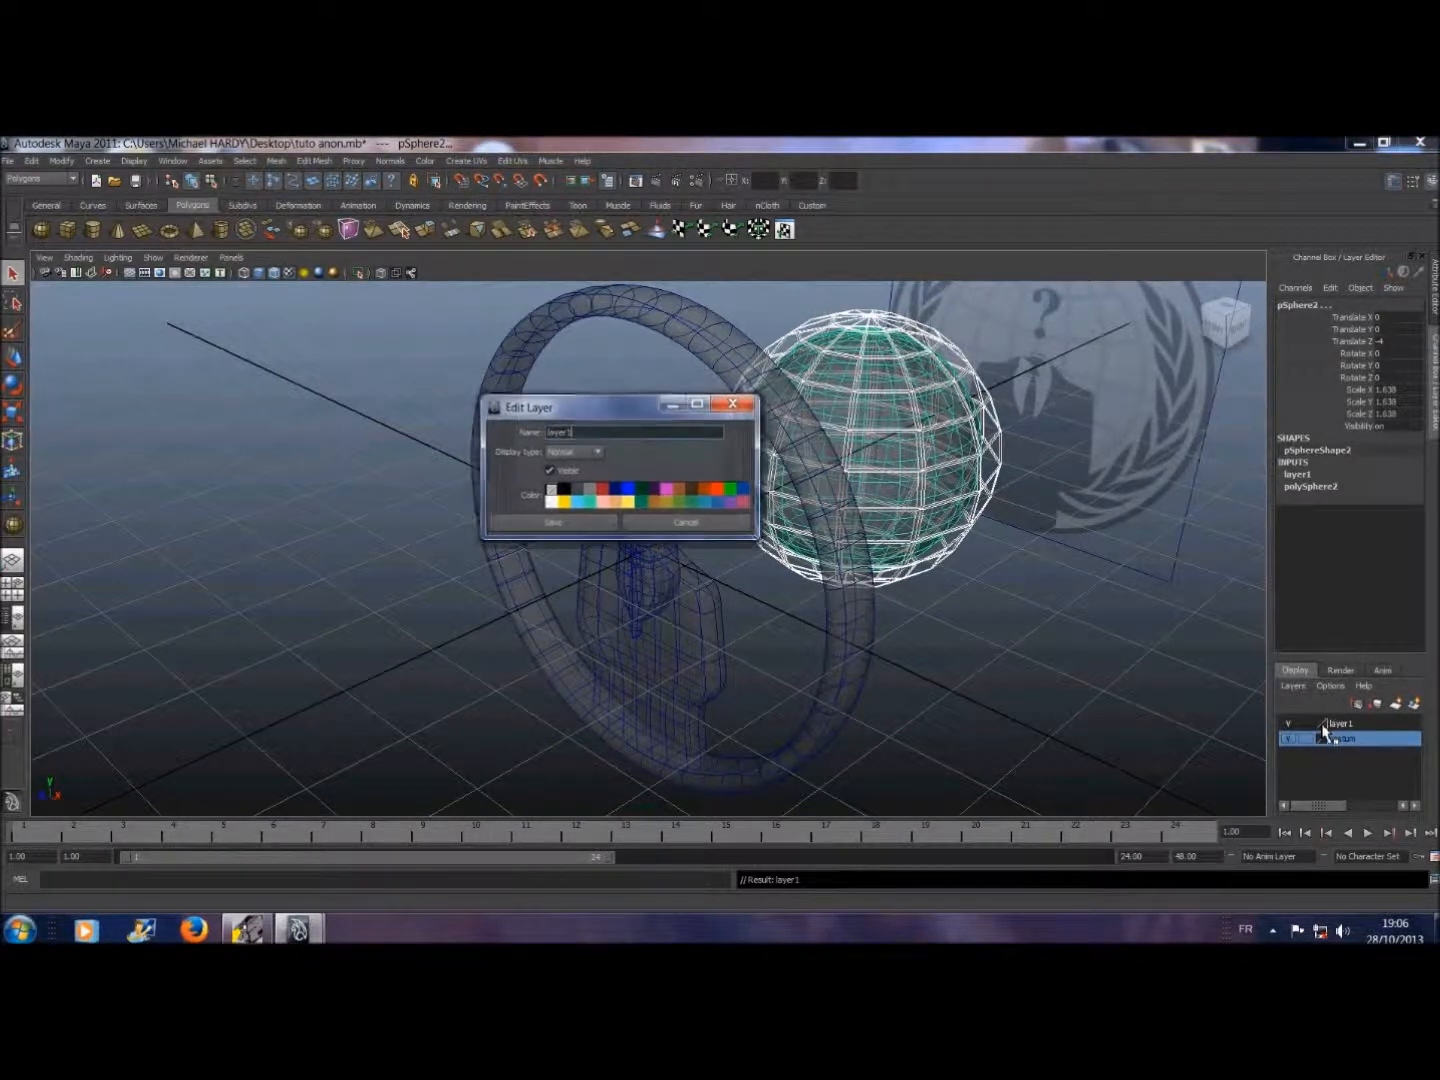
{"action": "left_click", "coordinate": [614, 431]}
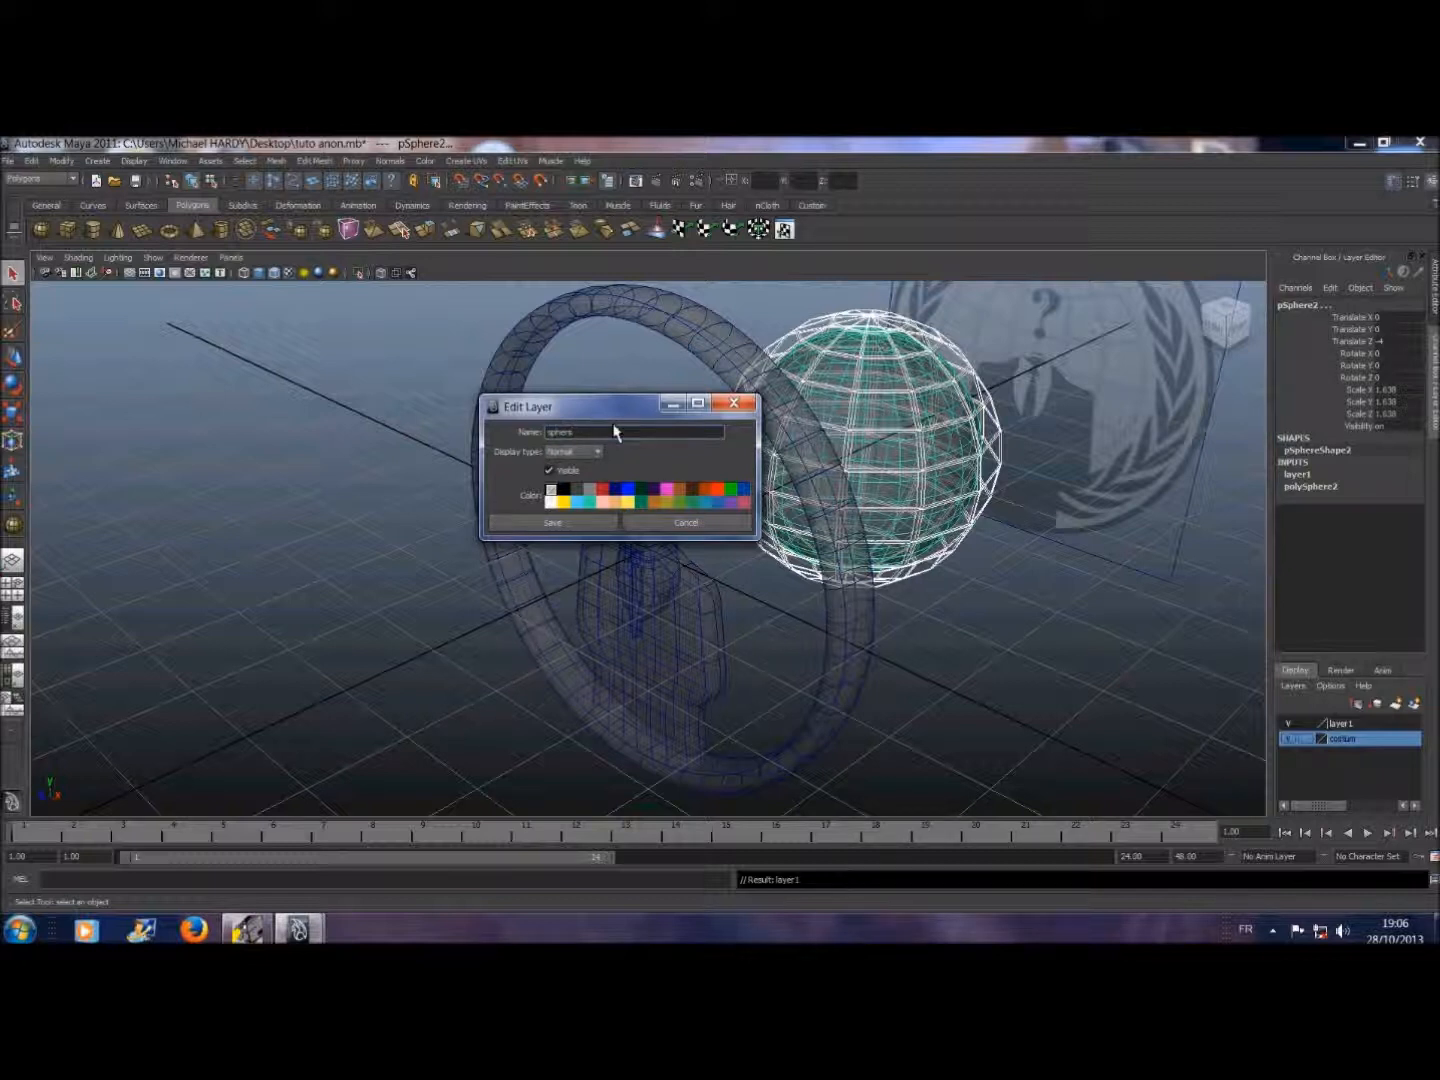
{"action": "left_click", "coordinate": [580, 530]}
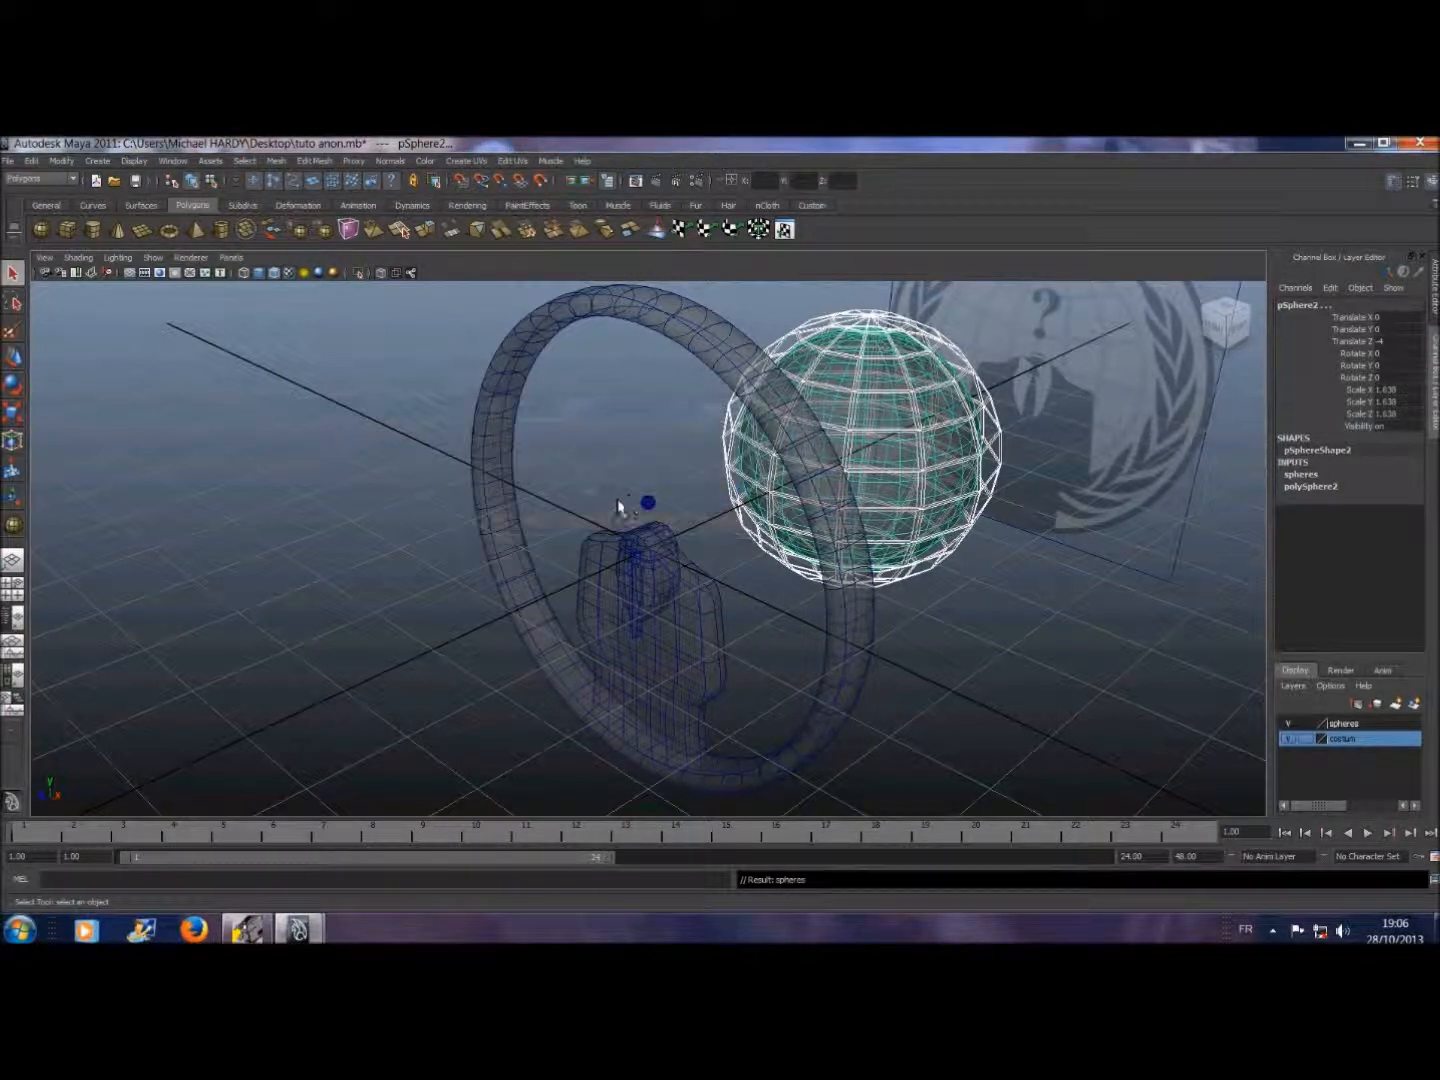
- Add the selected globe spheres to the spheres layer and hide that layer
{"action": "right_click", "coordinate": [1348, 728]}
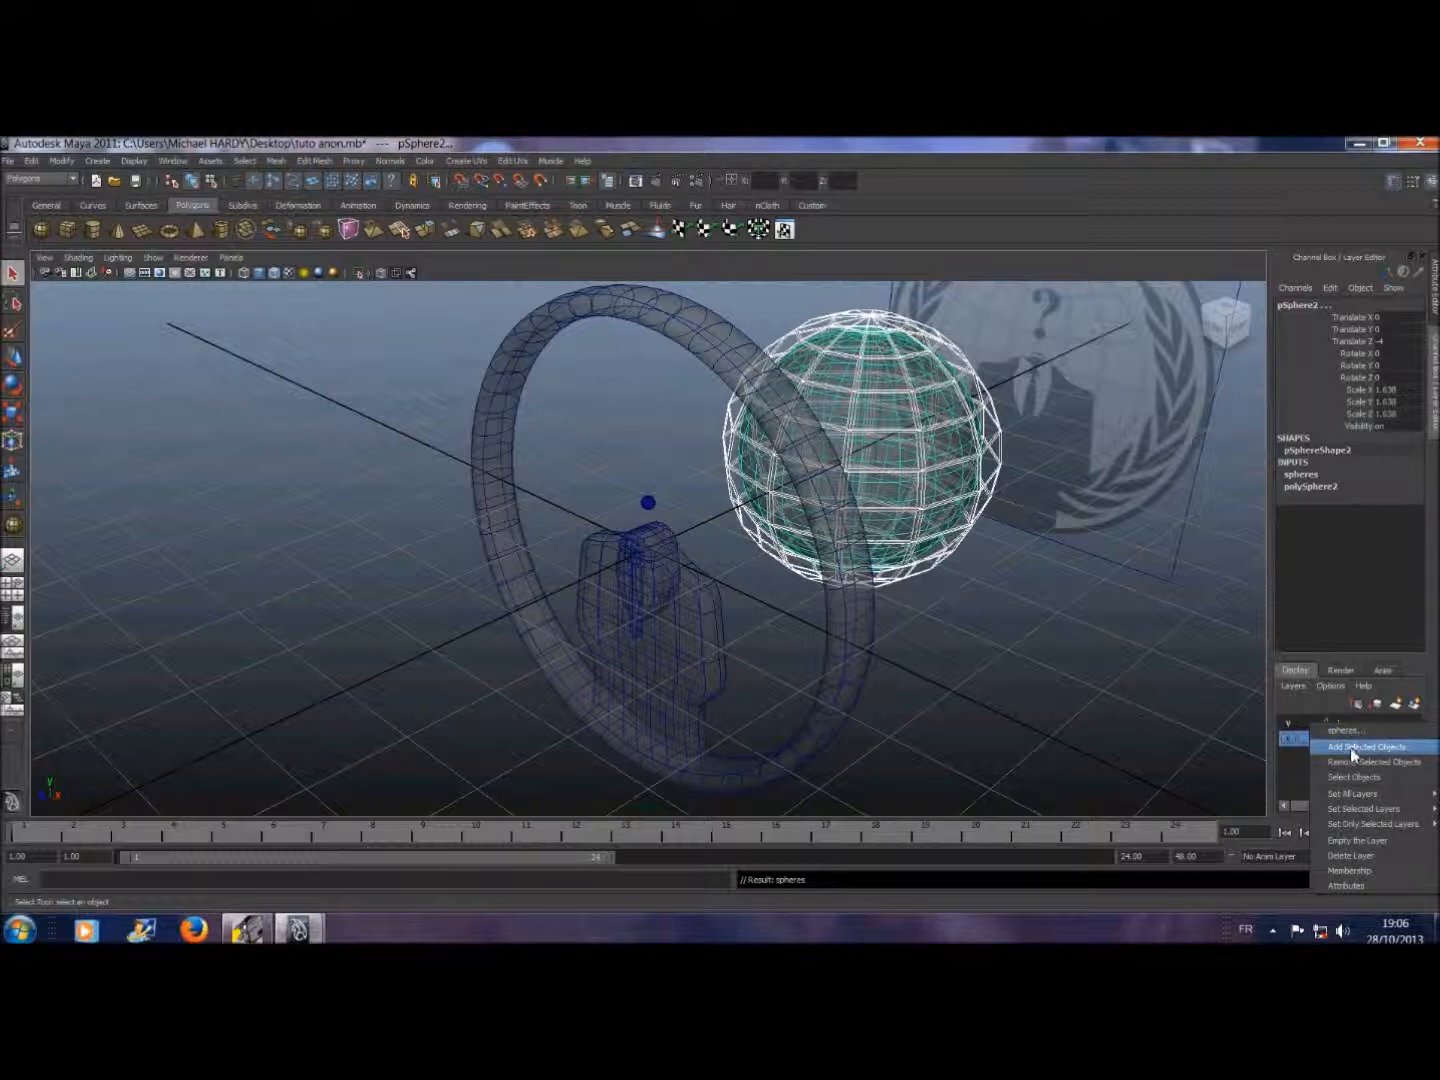
{"action": "left_click", "coordinate": [1352, 750]}
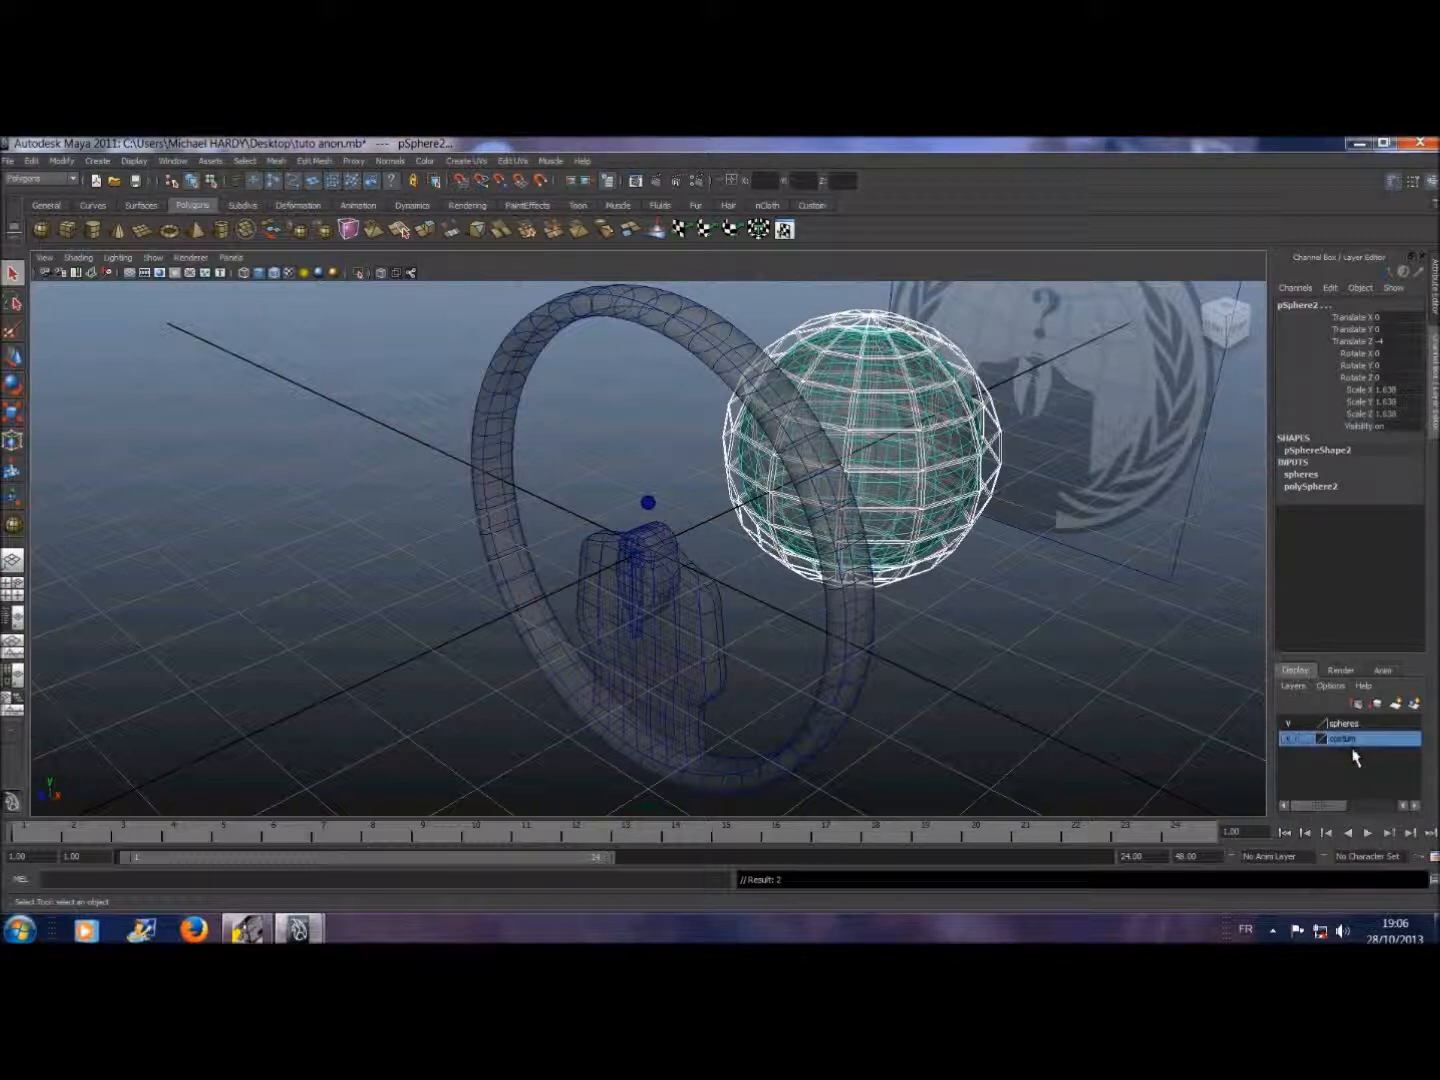
{"action": "left_click", "coordinate": [1289, 723]}
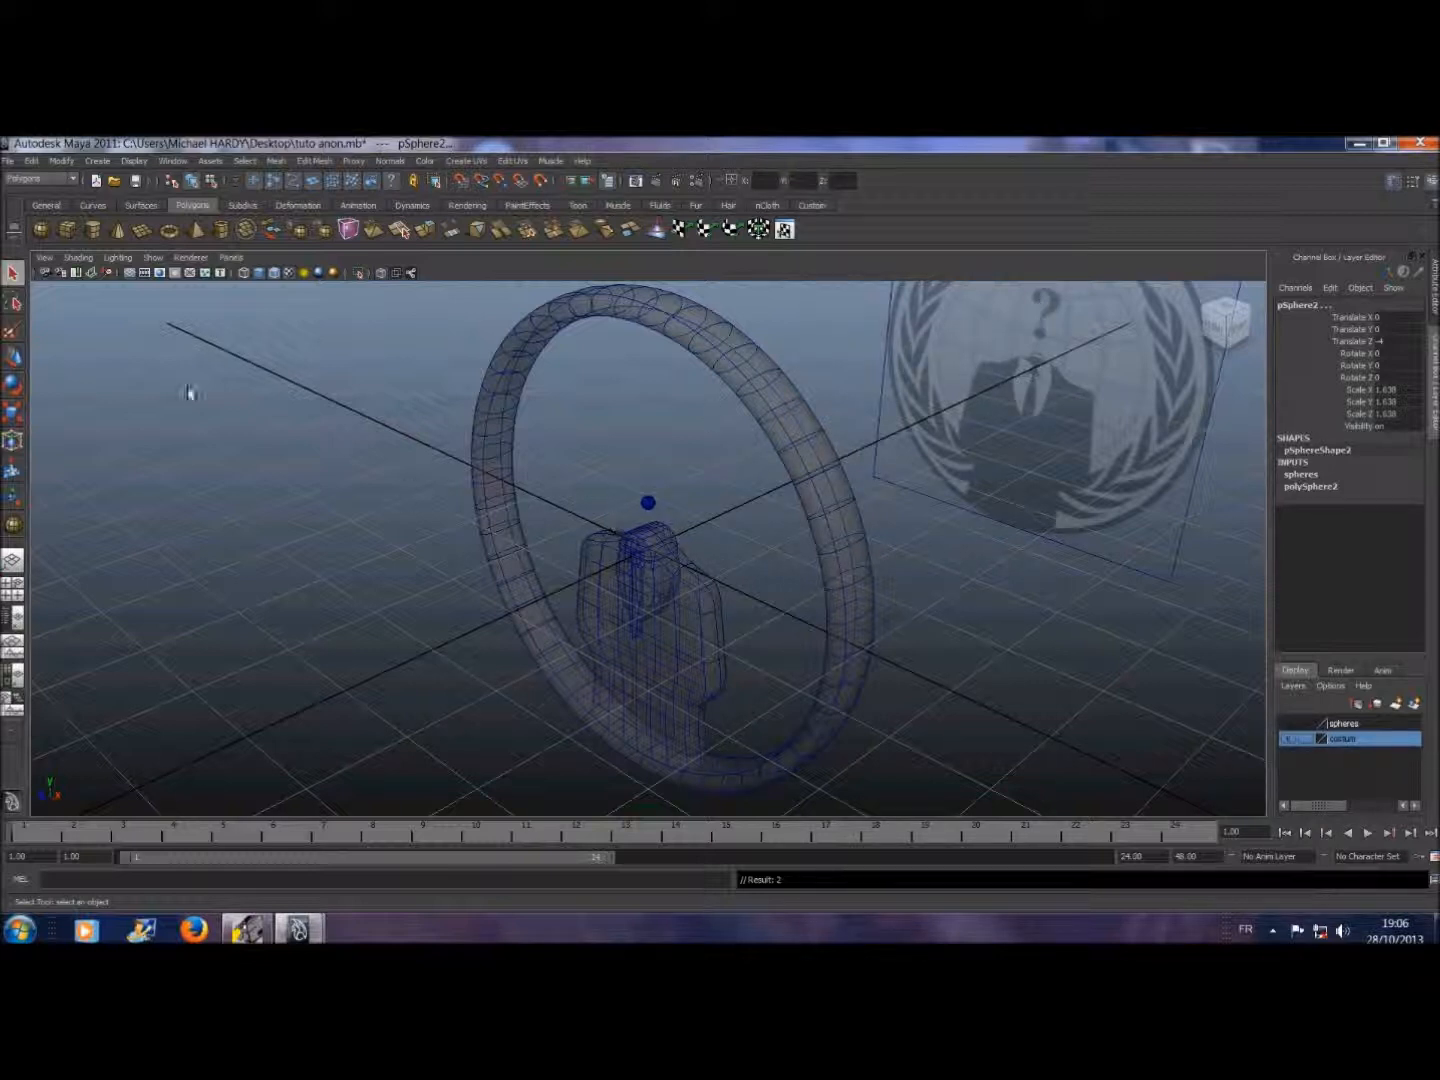
- In the orthographic front view, lower the dot sphere to Y about 0.572 and scale it uniformly to about 0.092 over the reference dot
{"action": "left_click", "coordinate": [231, 259]}
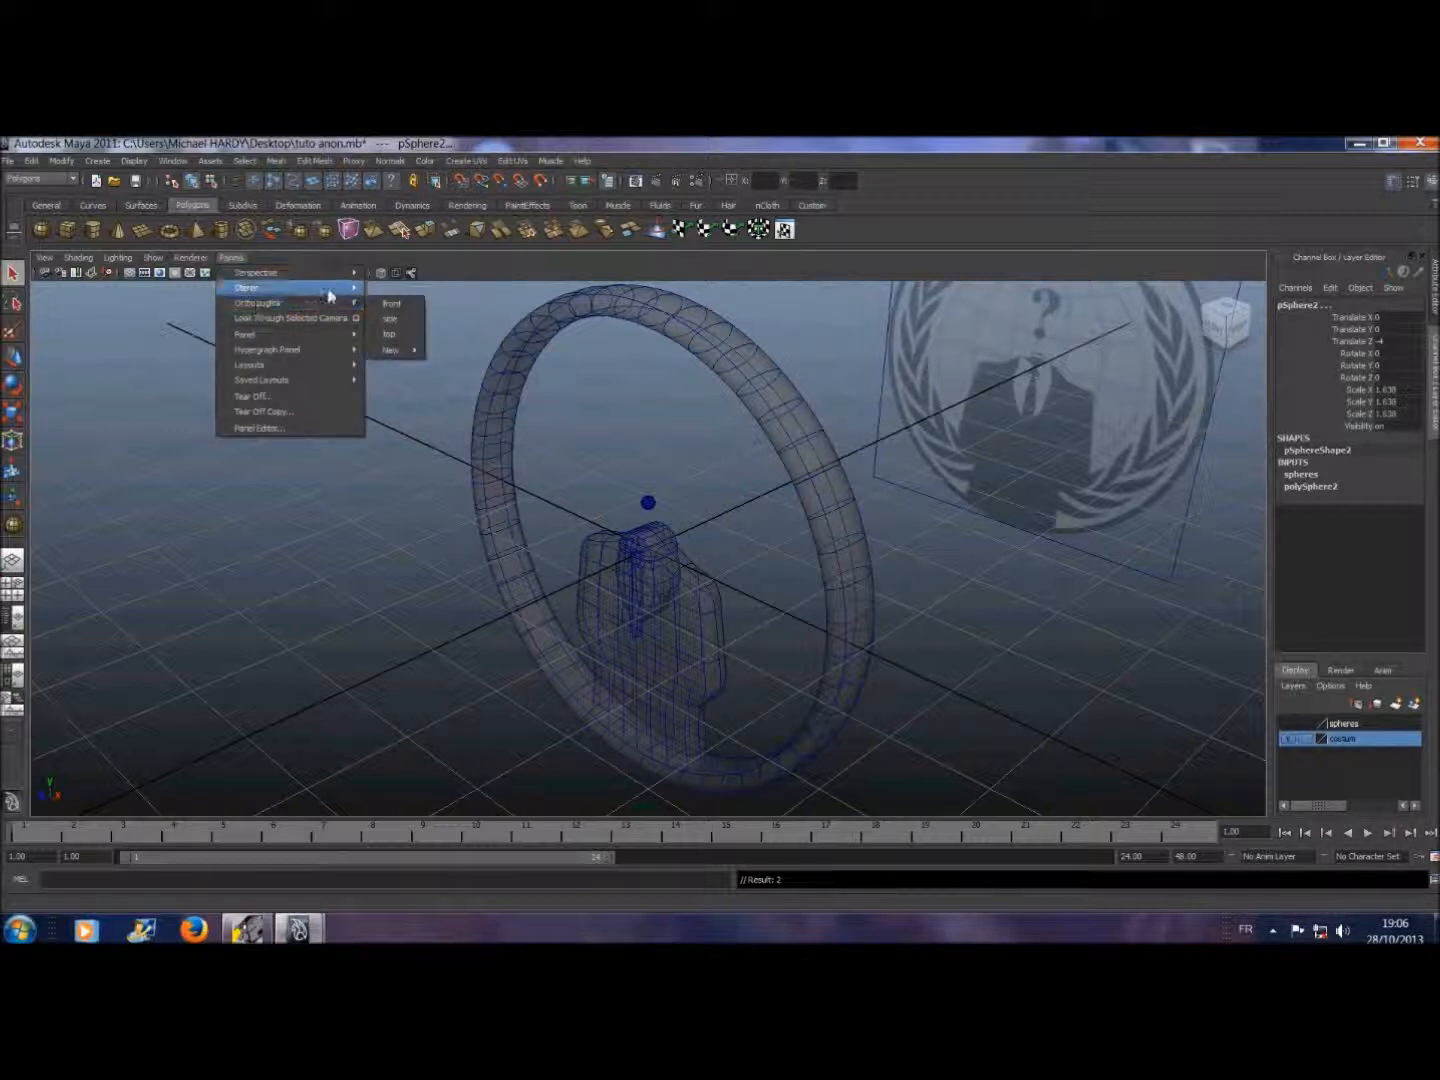
{"action": "left_click", "coordinate": [389, 309]}
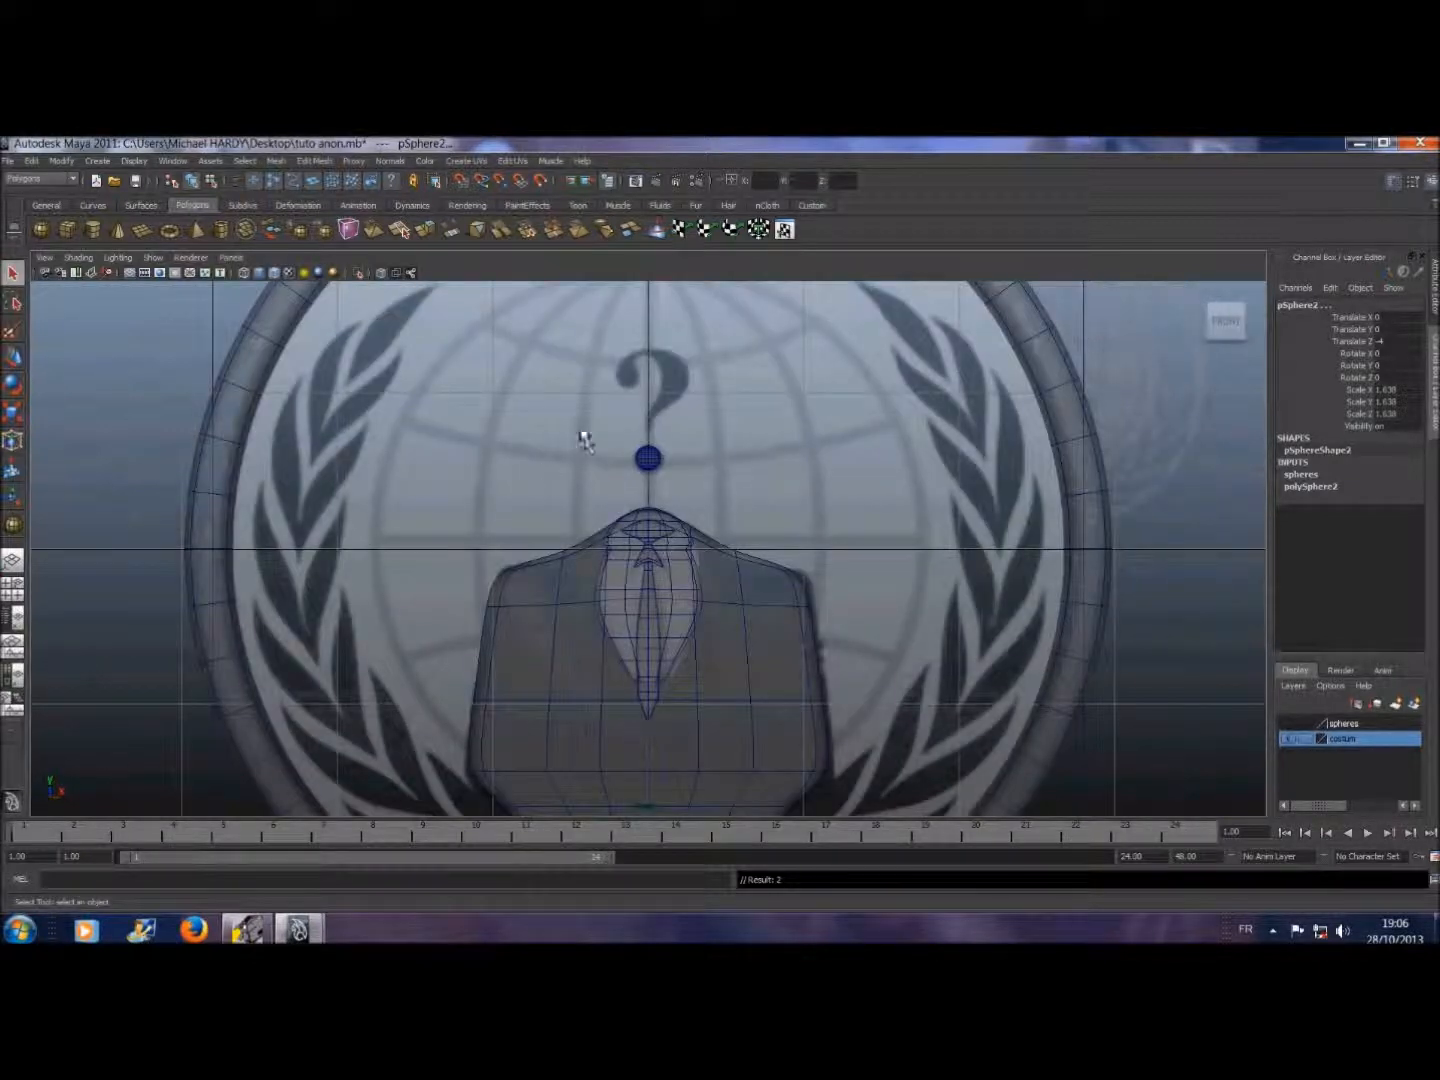
{"action": "scroll", "coordinate": [556, 482], "scroll_direction": "up", "scroll_amount": 5}
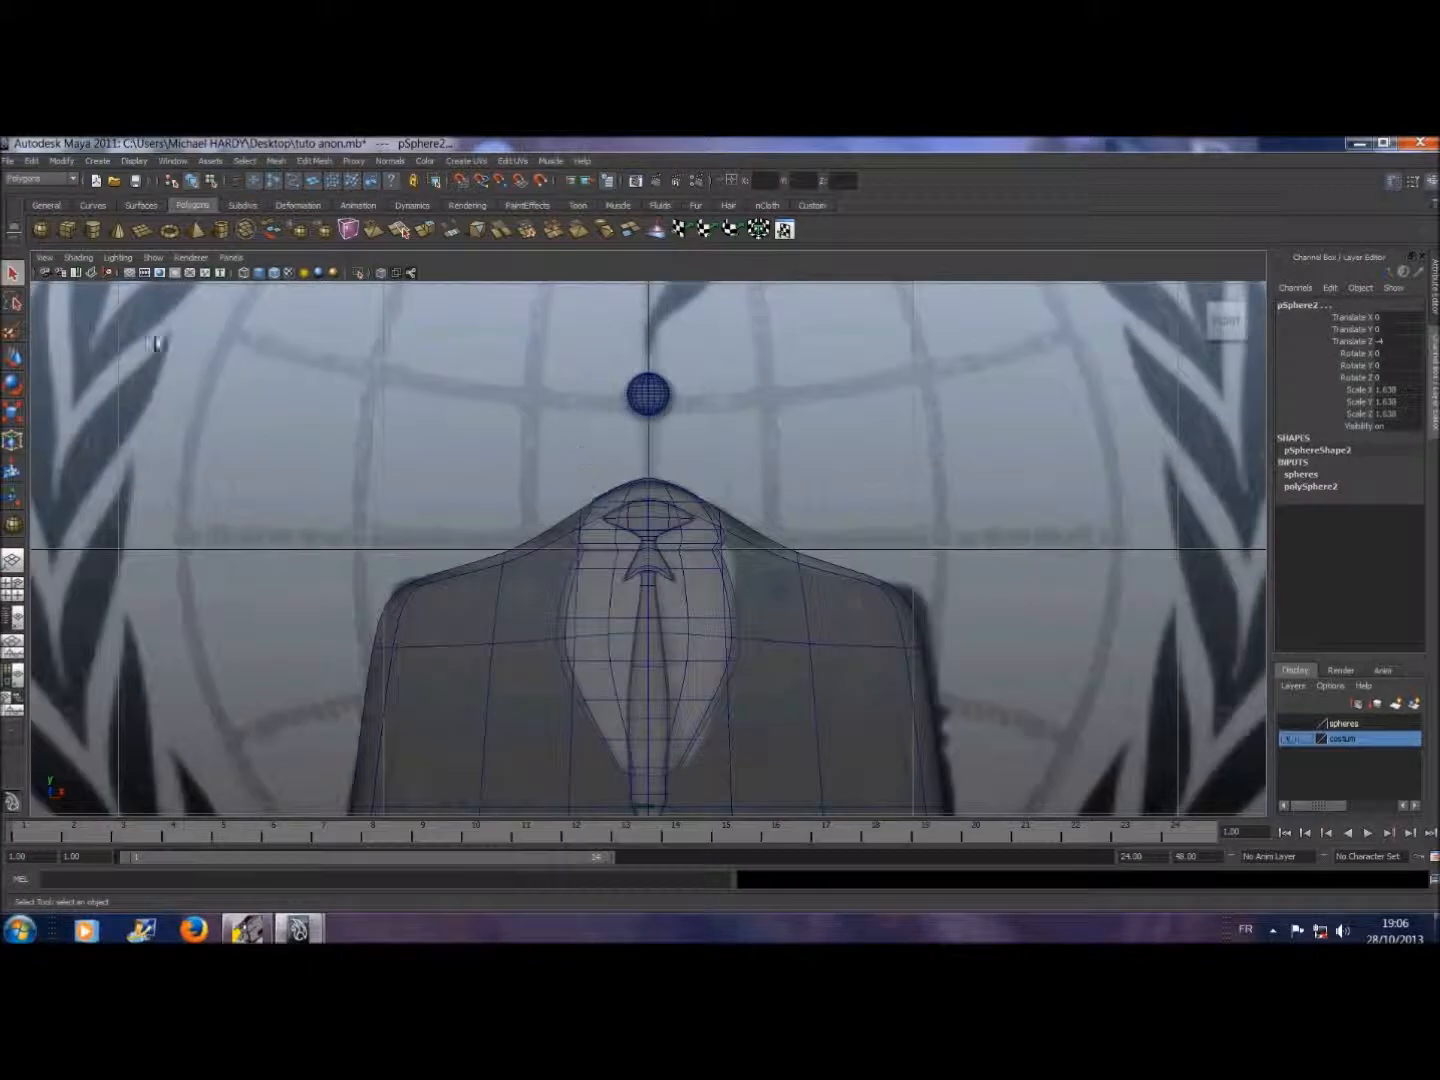
{"action": "left_click", "coordinate": [12, 357]}
{"action": "left_click", "coordinate": [650, 395]}
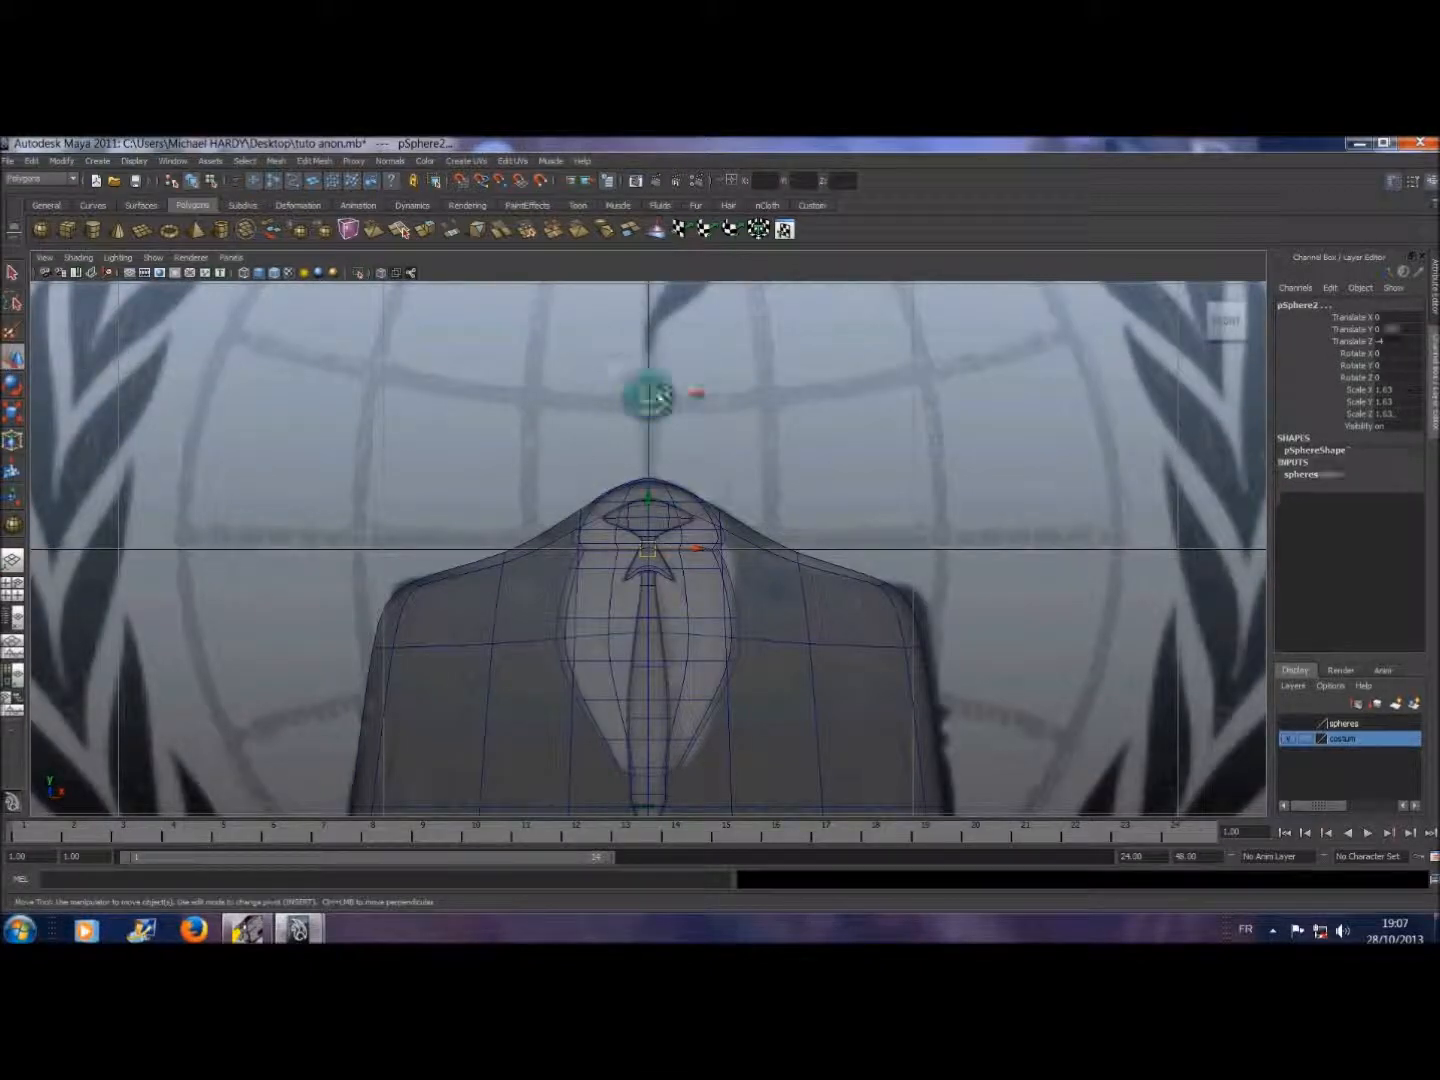
{"action": "left_click_drag", "start_coordinate": [652, 353], "coordinate": [652, 353]}
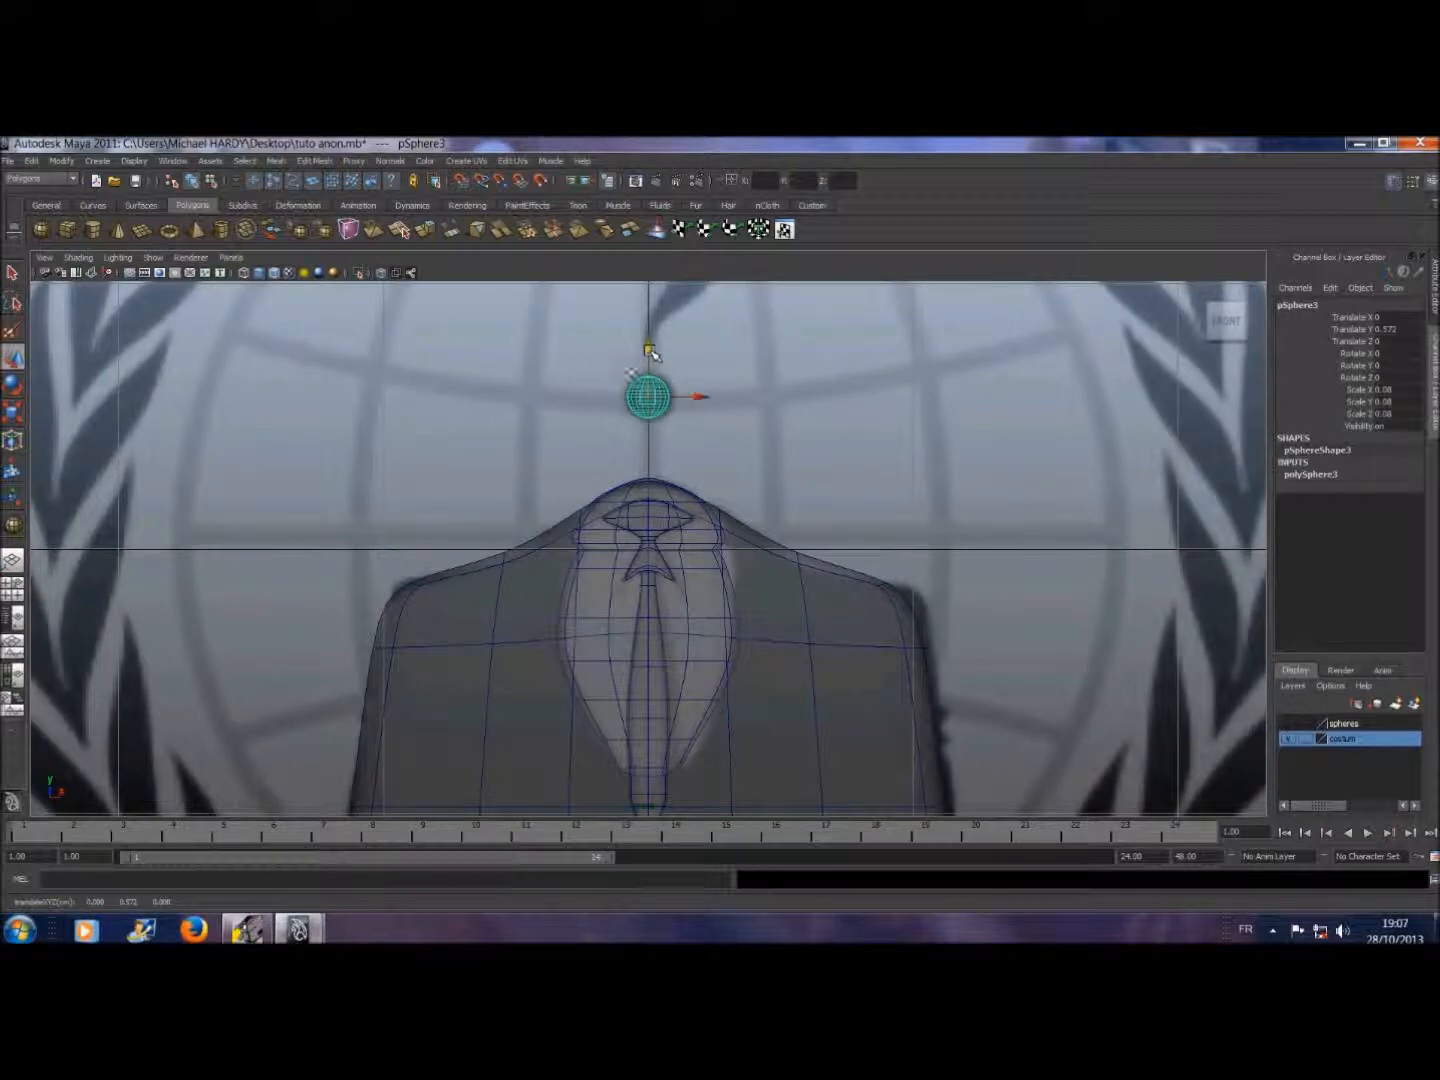
{"action": "left_click", "coordinate": [12, 412]}
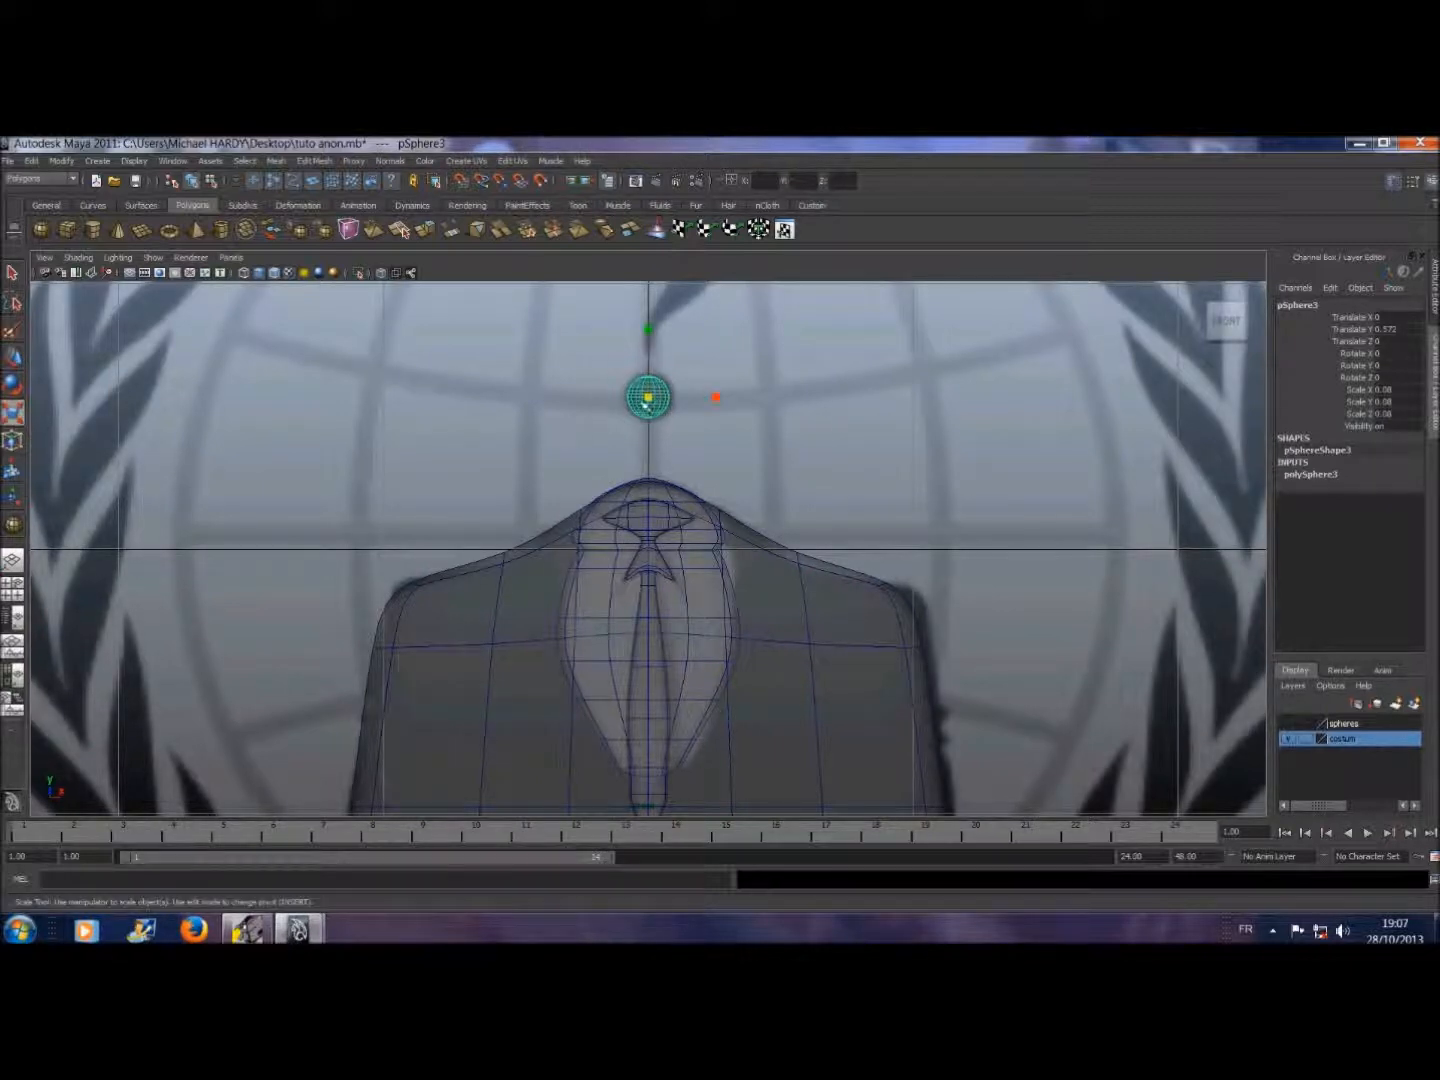
{"action": "left_click_drag", "start_coordinate": [651, 400], "coordinate": [656, 397]}
- Rotate the dot sphere 90 degrees about X so its pole faces the front
{"action": "left_click", "coordinate": [13, 385]}
{"action": "left_click_drag", "start_coordinate": [648, 356], "coordinate": [648, 452]}
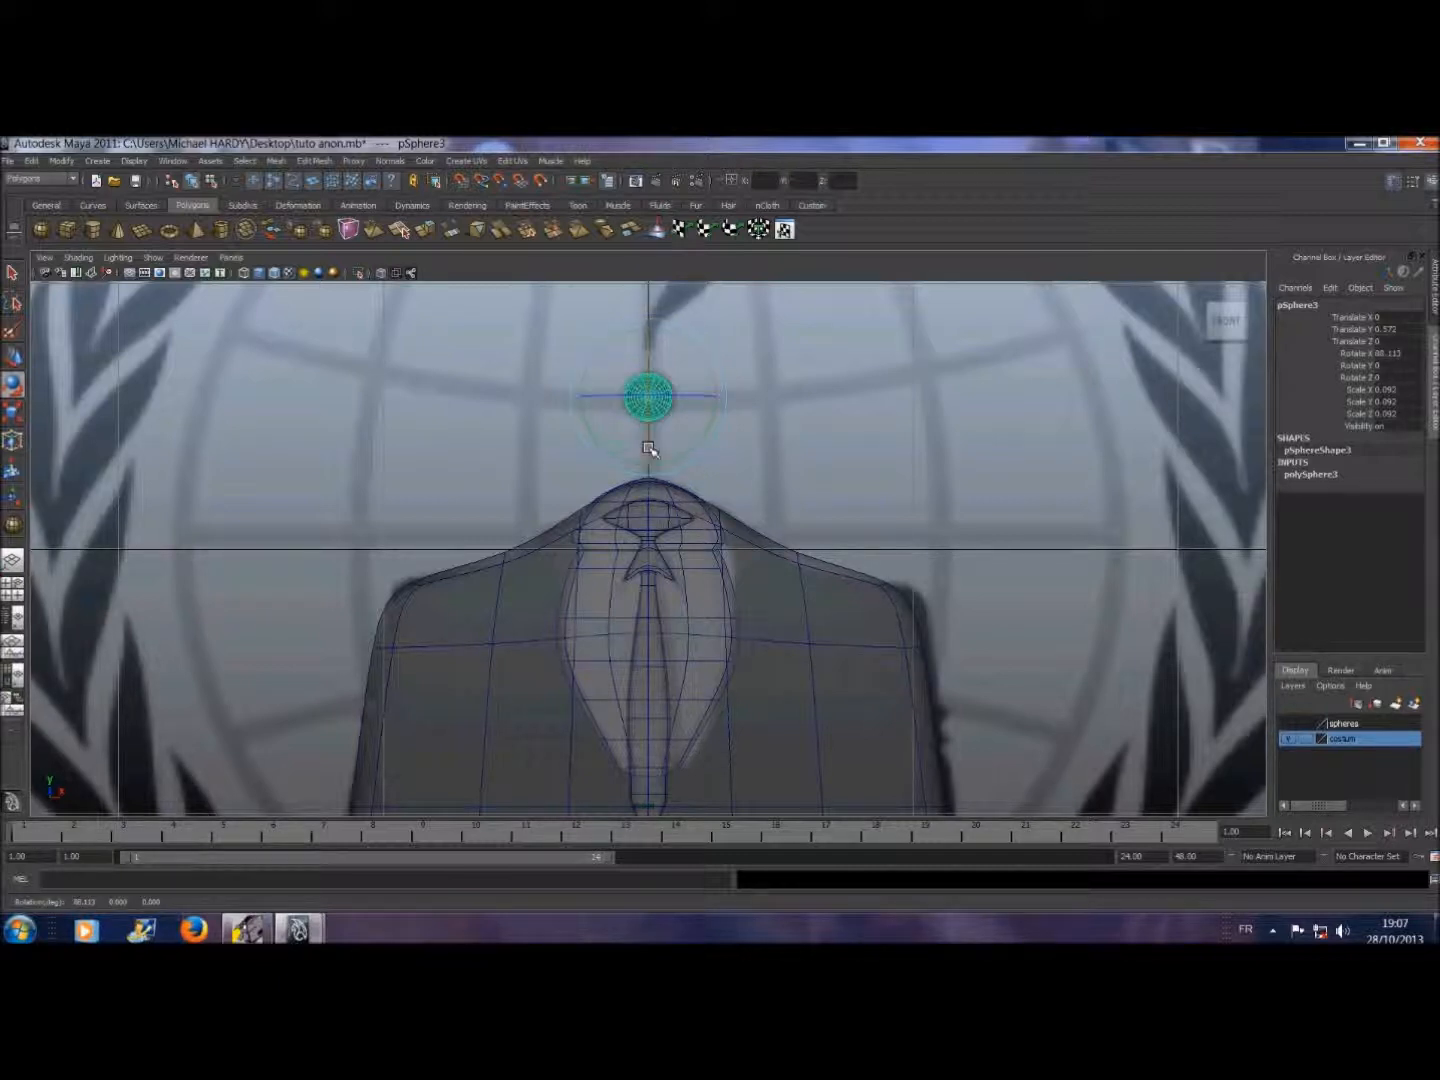
{"action": "left_click", "coordinate": [1395, 182]}
{"action": "left_click", "coordinate": [1135, 300]}
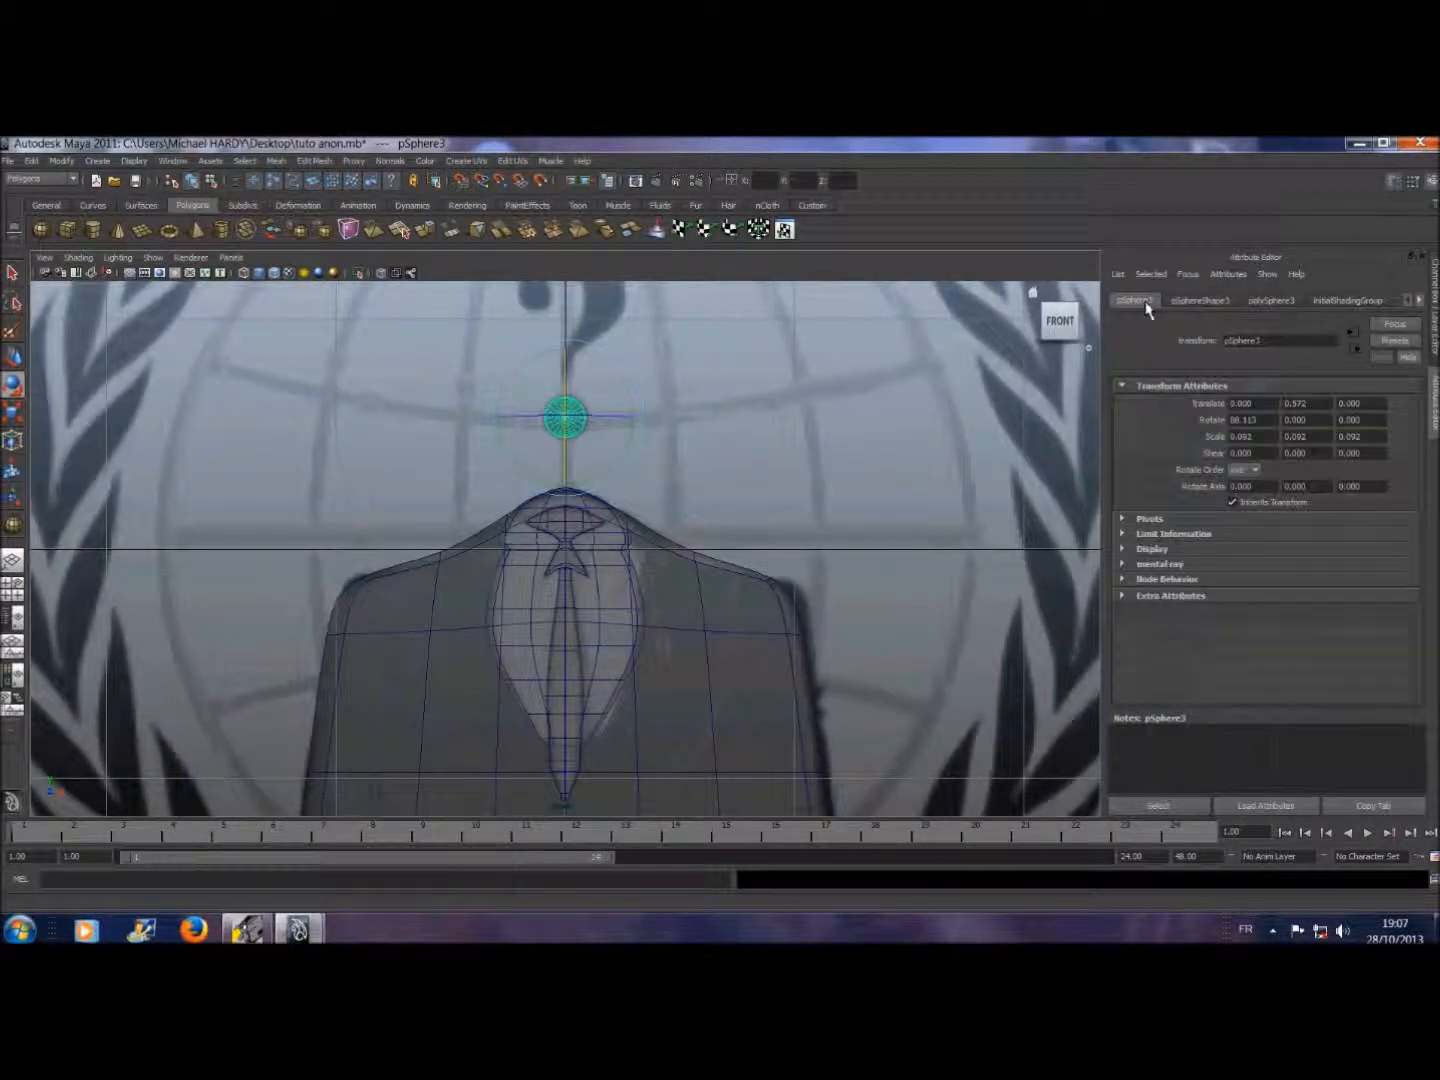
{"action": "left_click", "coordinate": [1257, 420]}
{"action": "double_click", "coordinate": [1257, 420]}
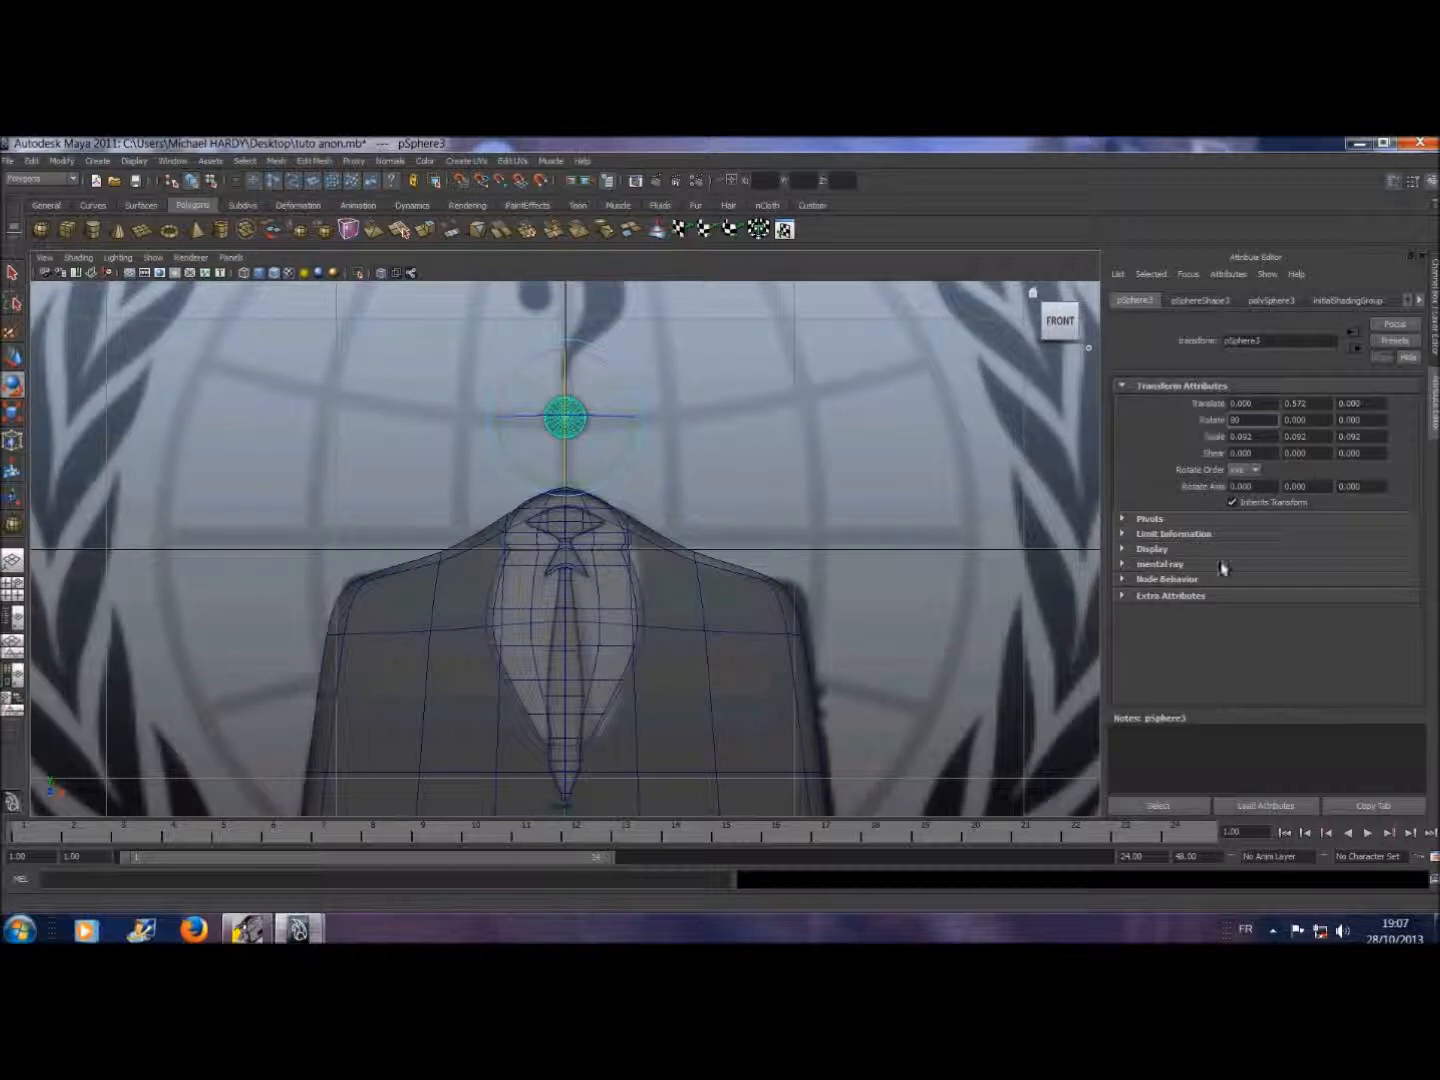
{"action": "key", "text": "Return"}
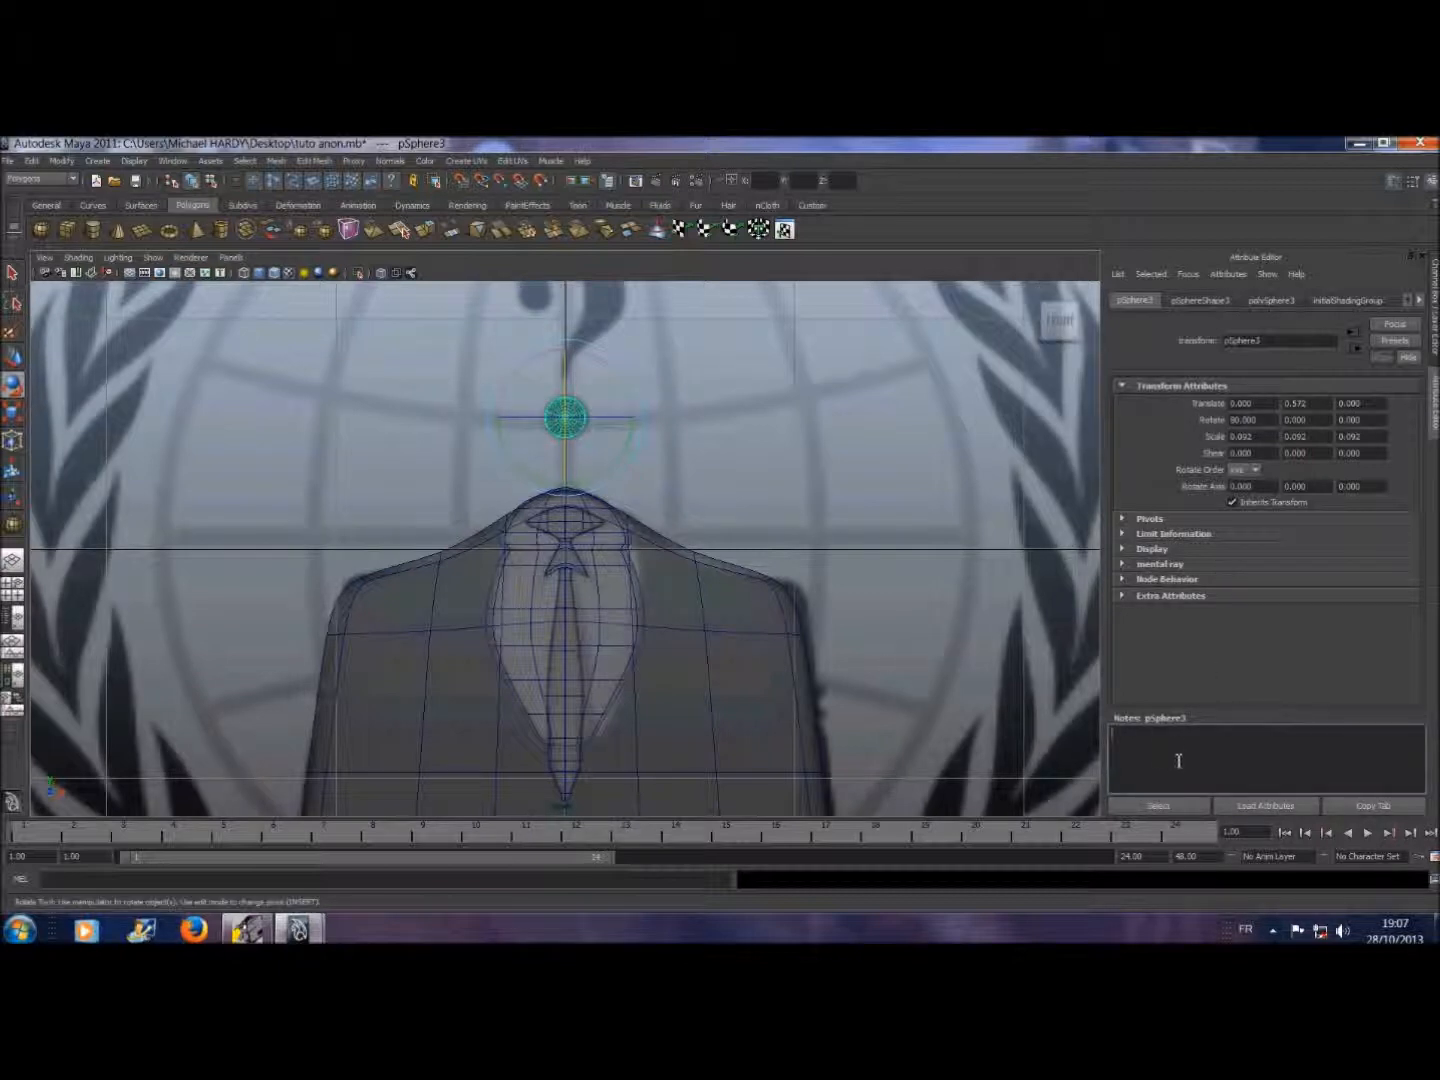
{"action": "left_click", "coordinate": [13, 274]}
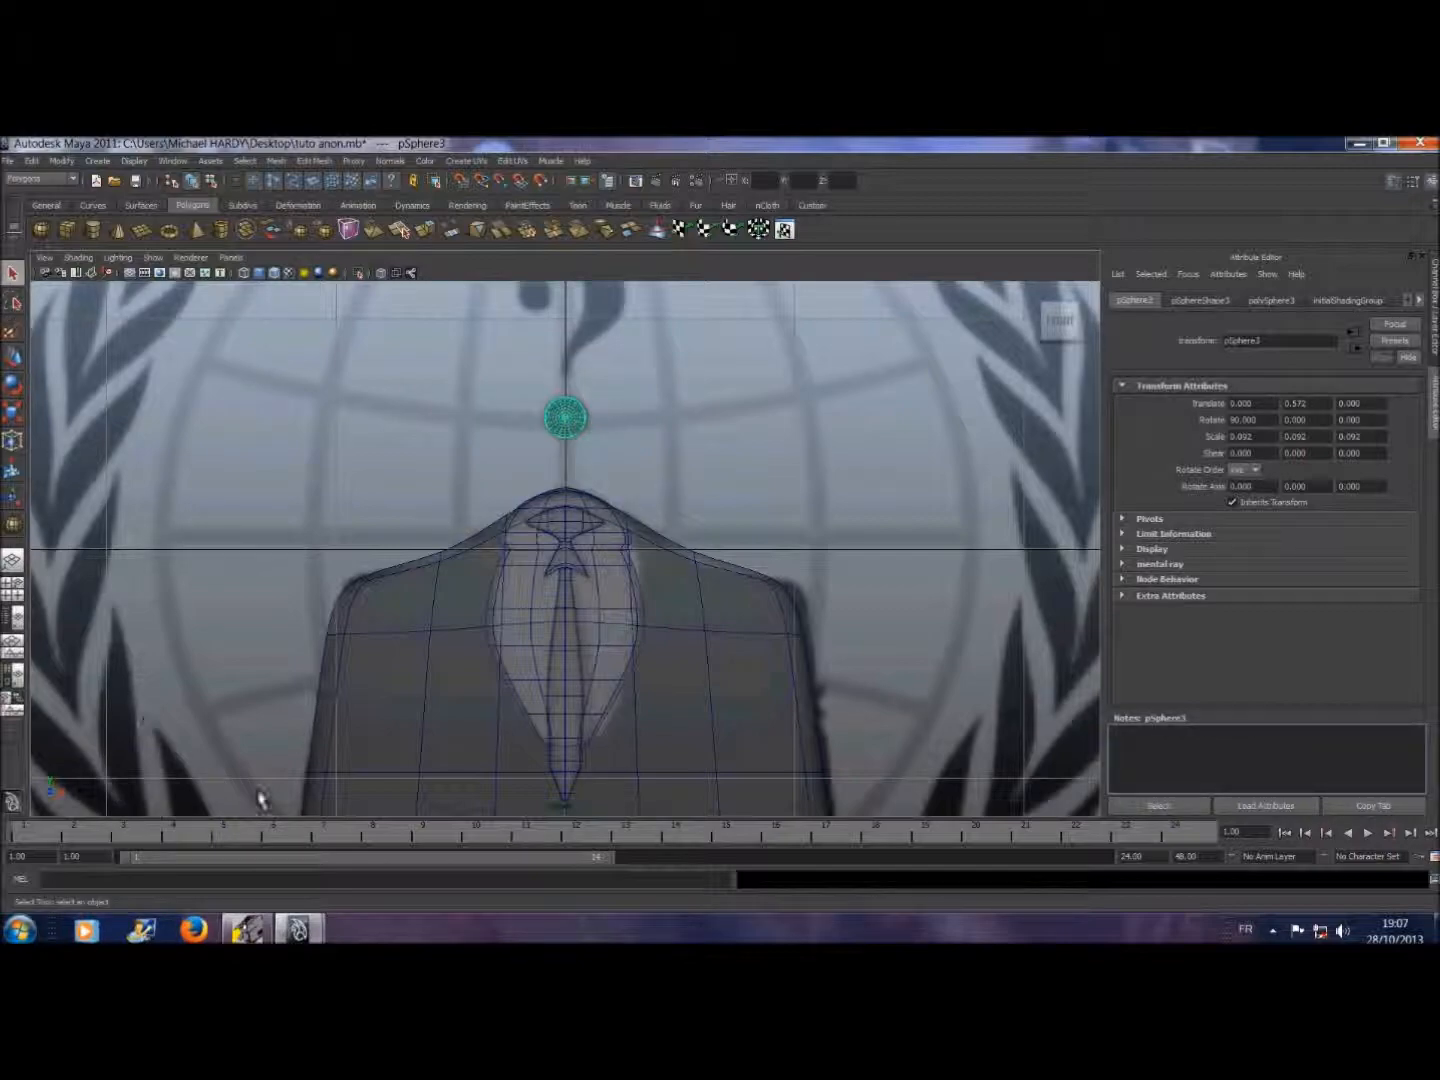